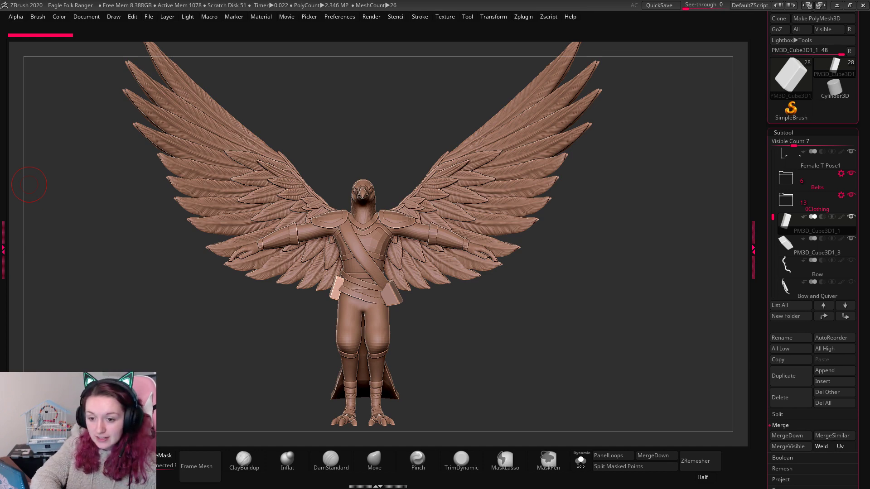
Switch to the Kickstarter campaign page in Chrome and review the funding total and the stretch goals.
key("alt+Tab")
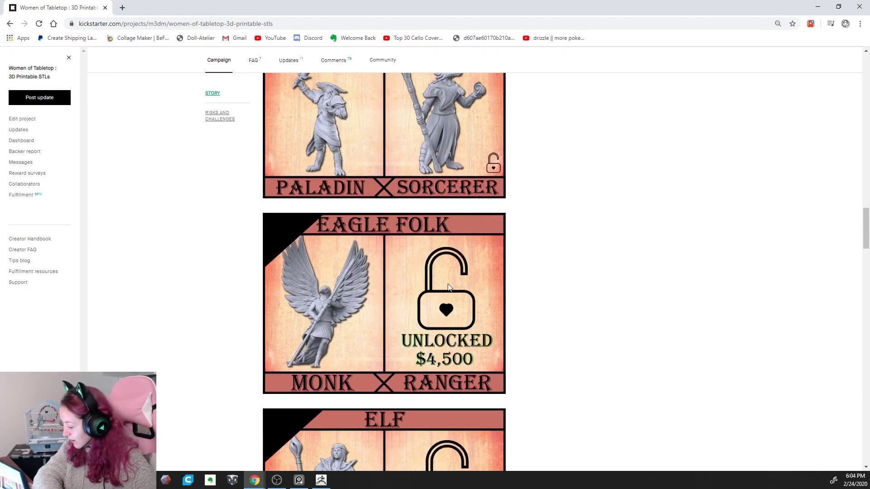
scroll(442, 308, "up", 15)
scroll(440, 328, "up", 20)
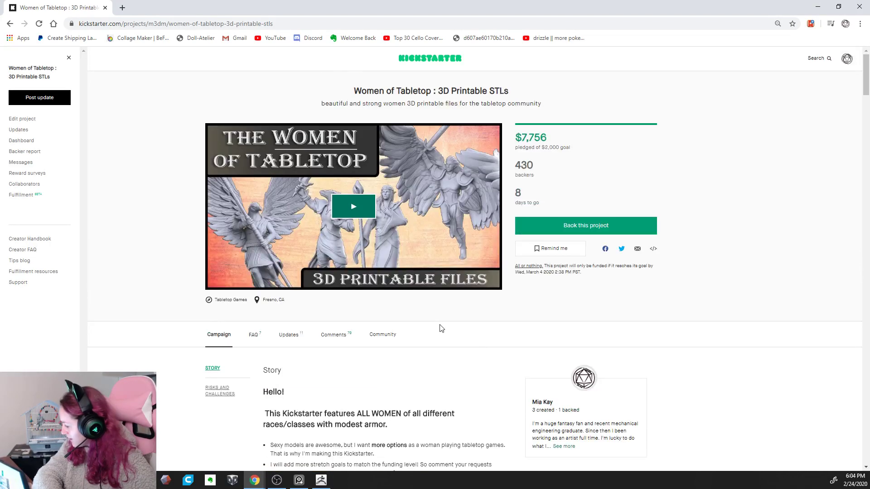
scroll(485, 338, "down", 20)
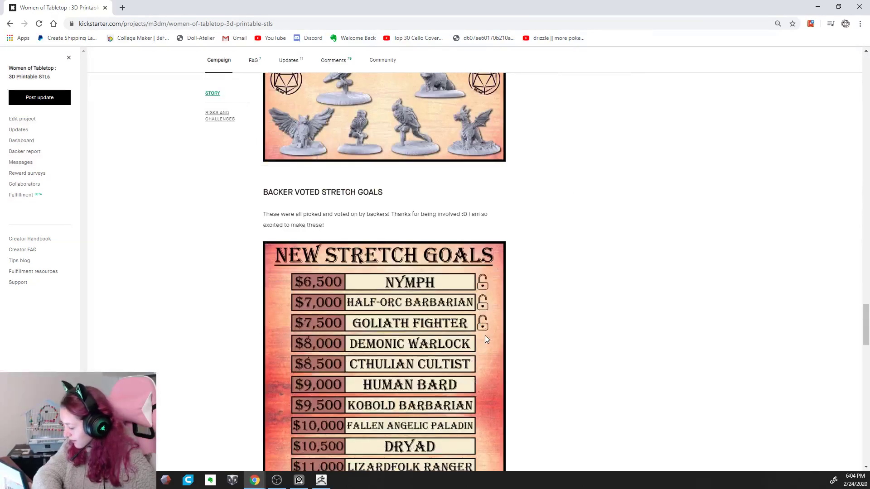
scroll(485, 339, "down", 4)
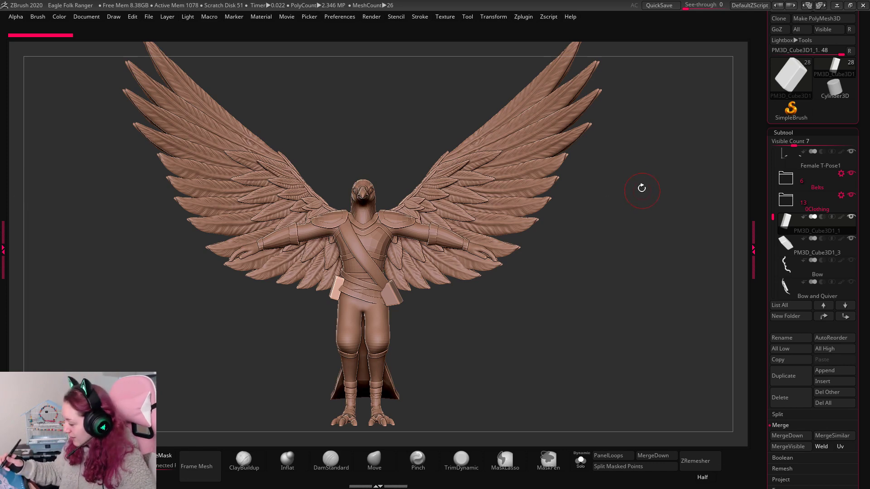
left_click_drag(641, 188, 631, 149)
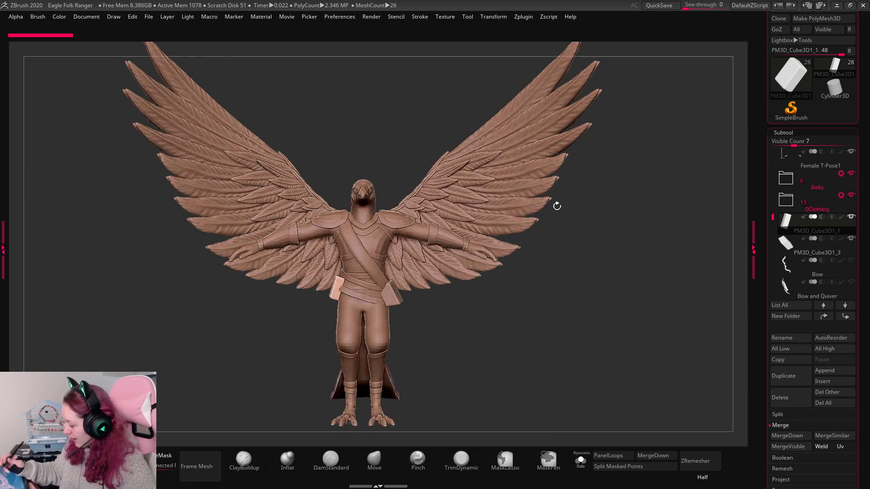
left_click_drag(557, 206, 589, 182)
left_click_drag(666, 140, 656, 181)
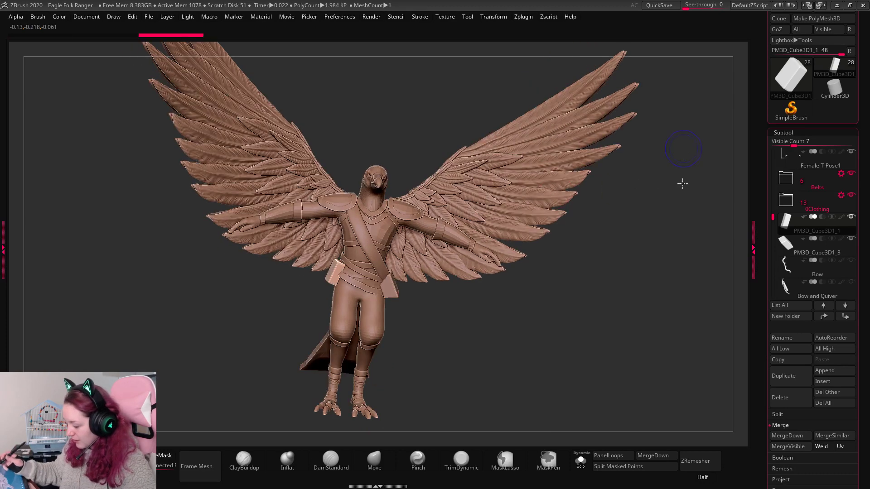
key("b")
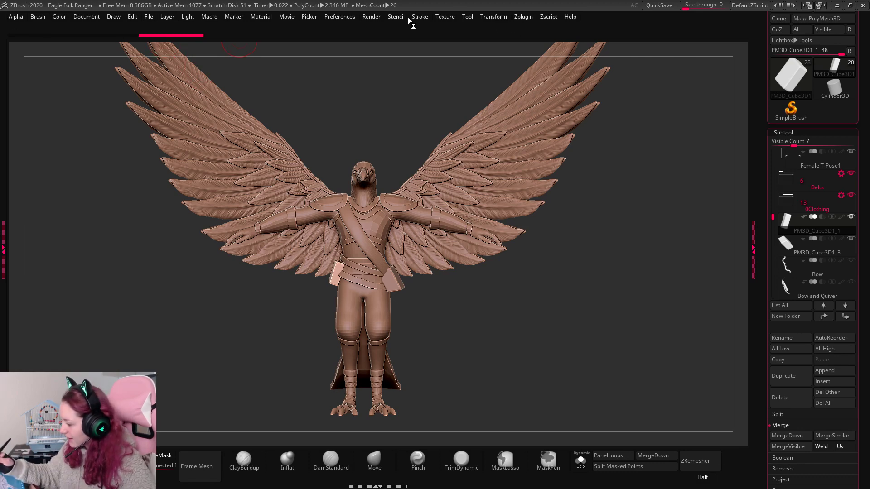
Load the MP_CHAV10 material from the MP_CHAV10 folder in Downloads.
left_click(265, 17)
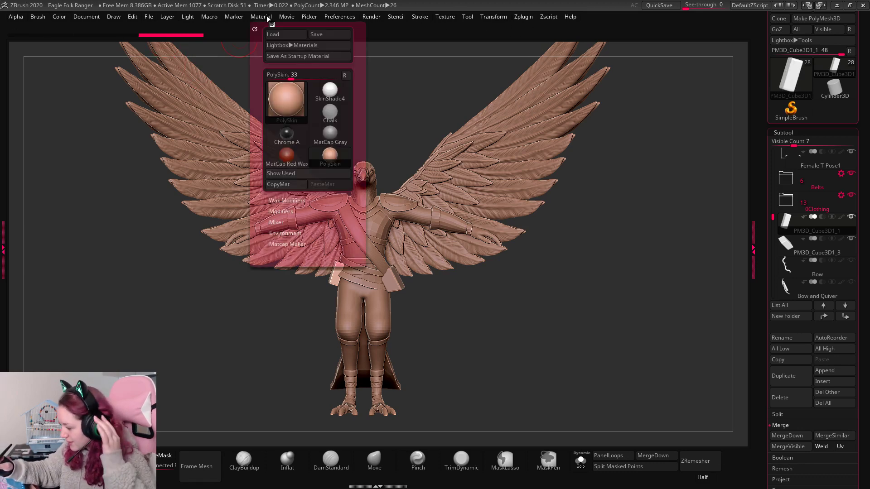
left_click(282, 34)
left_click(200, 154)
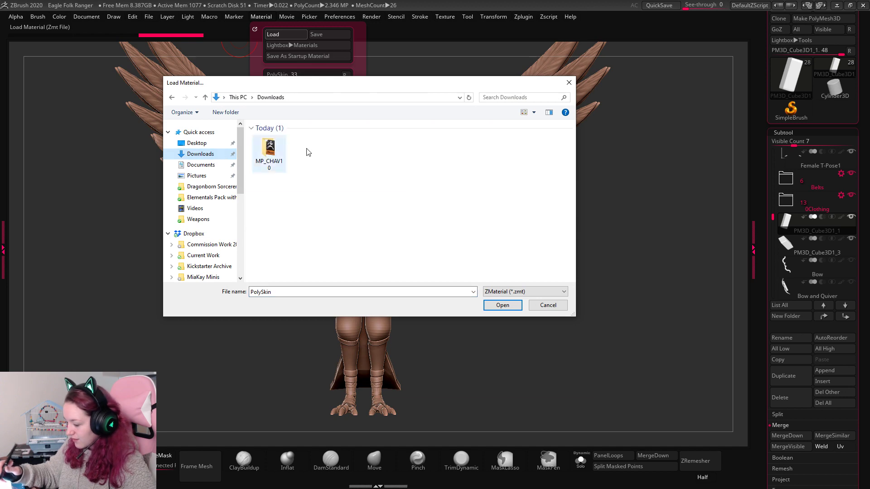
double_click(279, 154)
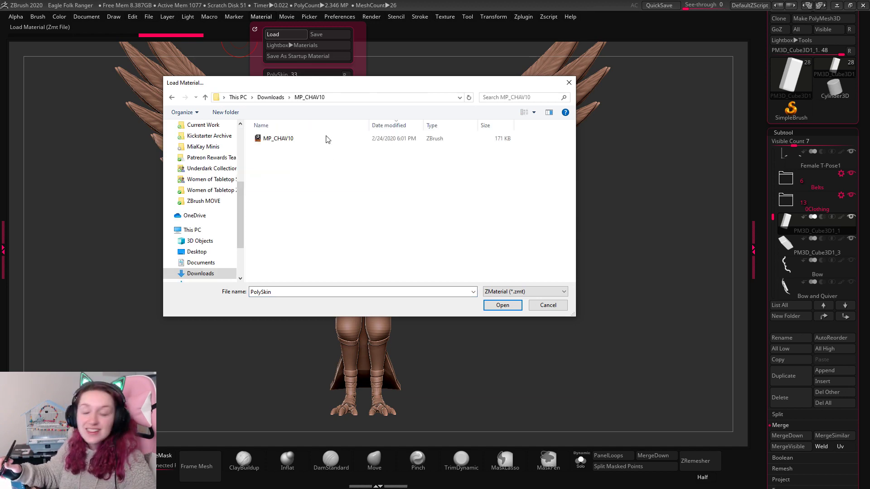
double_click(279, 138)
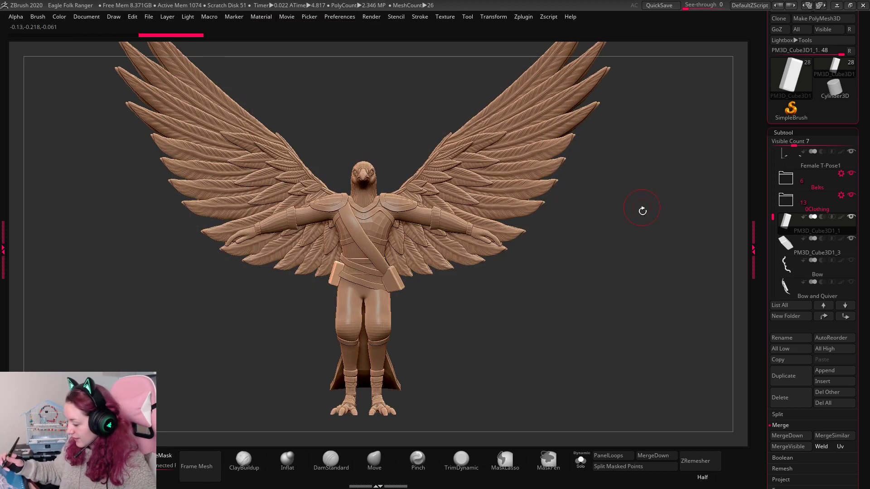
left_click_drag(632, 259, 641, 237)
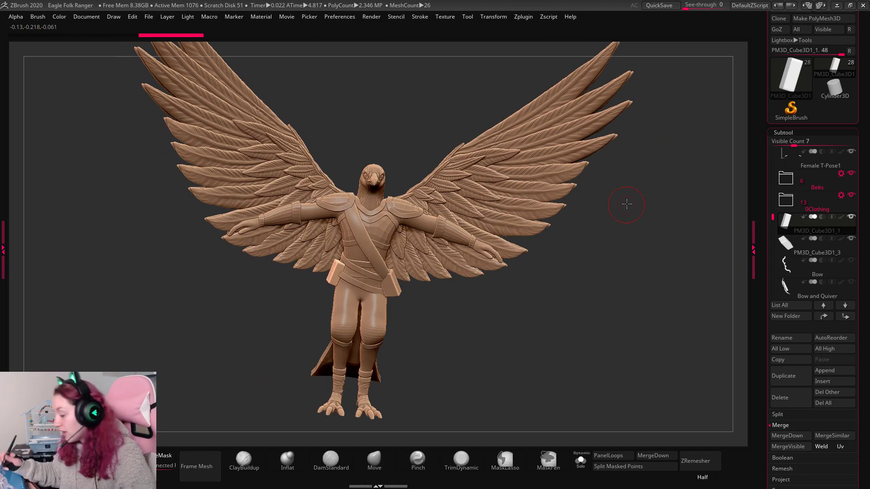
mouse_move(627, 205)
left_mouse_down()
mouse_move(641, 177)
mouse_move(666, 167)
mouse_move(657, 234)
mouse_move(622, 235)
mouse_move(653, 208)
left_mouse_up()
key("space")
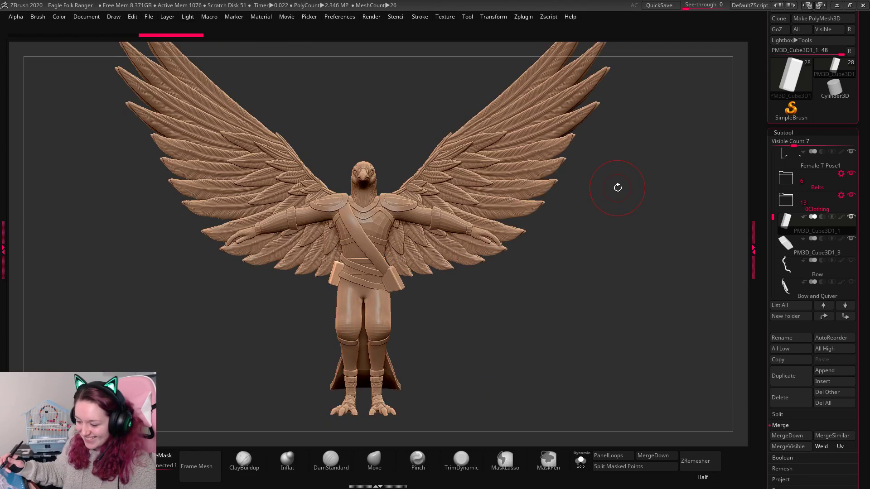
left_click_drag(634, 196, 643, 175, "alt")
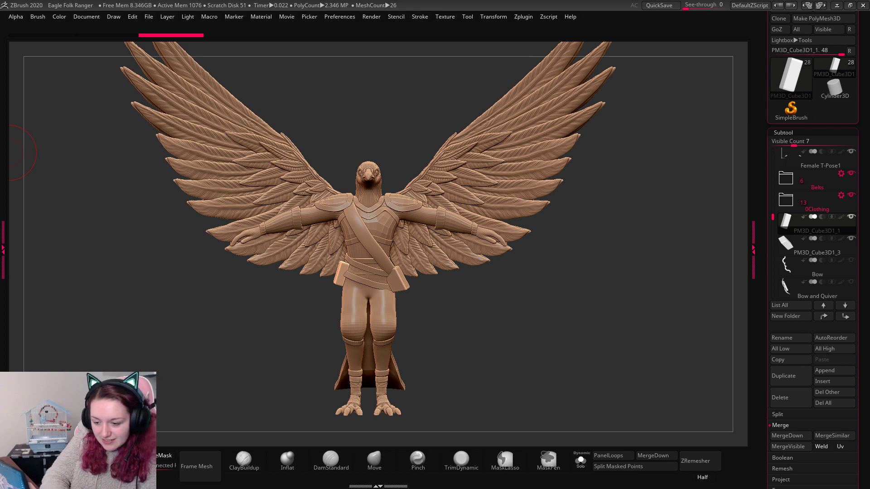
Switch to the reference image board, examine the winged archer artwork, and return to the ZBrush model.
key("alt+Tab")
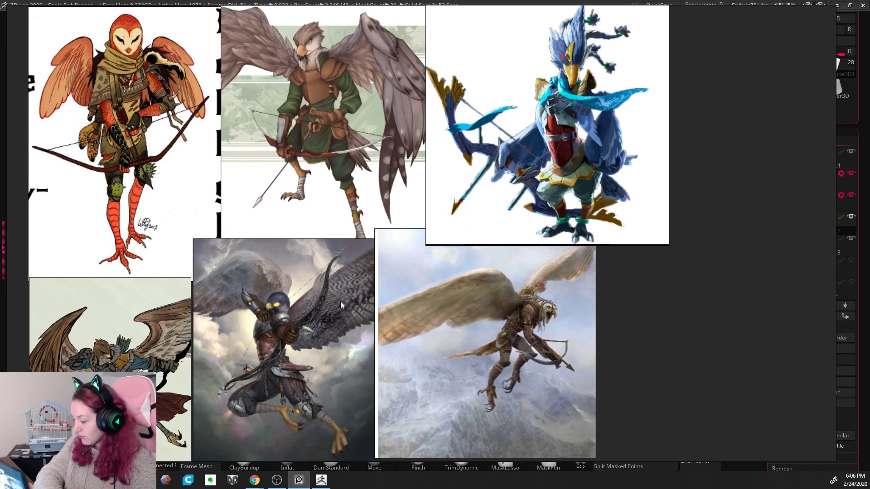
mouse_move(700, 320)
left_mouse_down()
mouse_move(262, 308)
mouse_move(71, 333)
mouse_move(27, 307)
mouse_move(2, 308)
left_mouse_up()
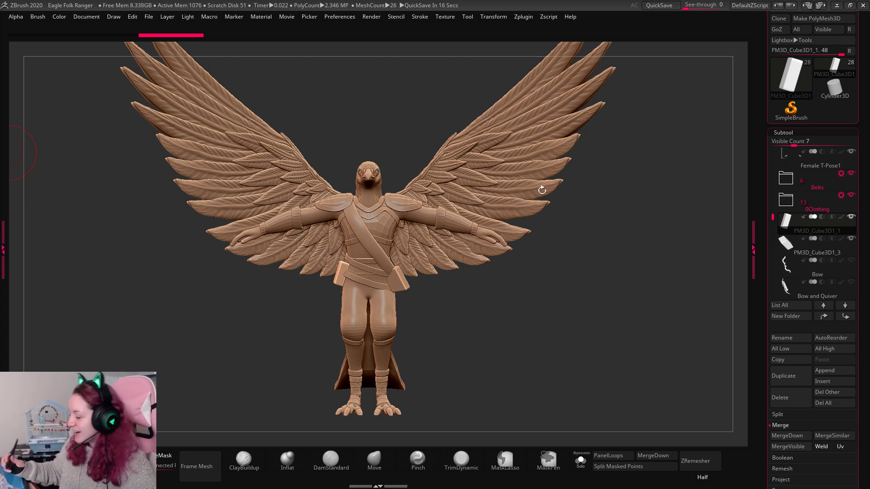
right_click(606, 176)
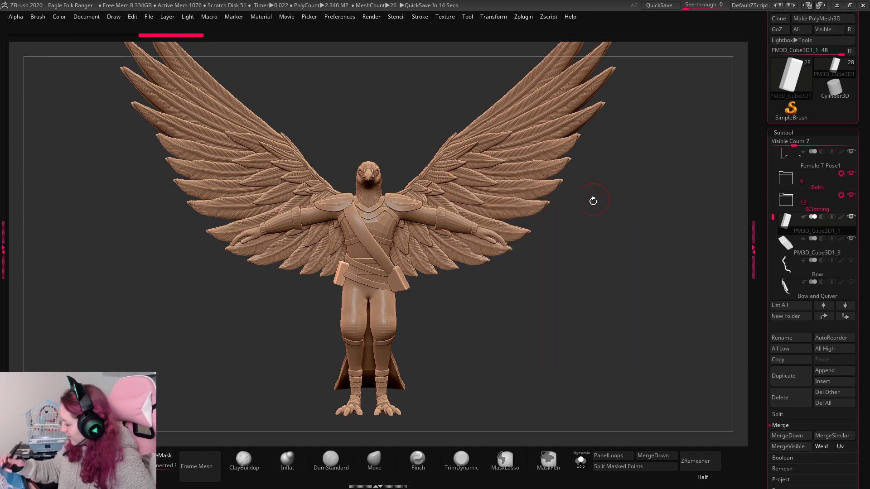
left_click_drag(641, 257, 687, 263, "alt")
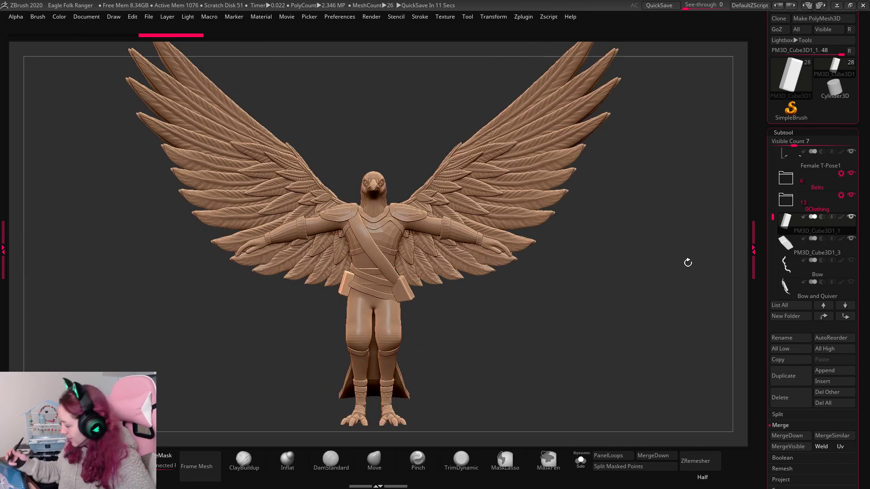
Select the Bow subtool and isolate it in Solo mode to examine its shape.
left_click(796, 276)
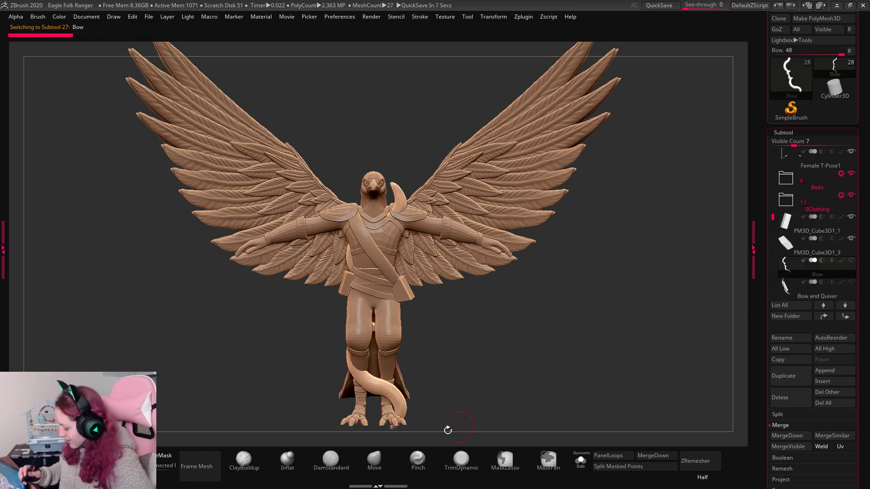
left_click(580, 461)
left_click_drag(624, 298, 604, 290, "alt")
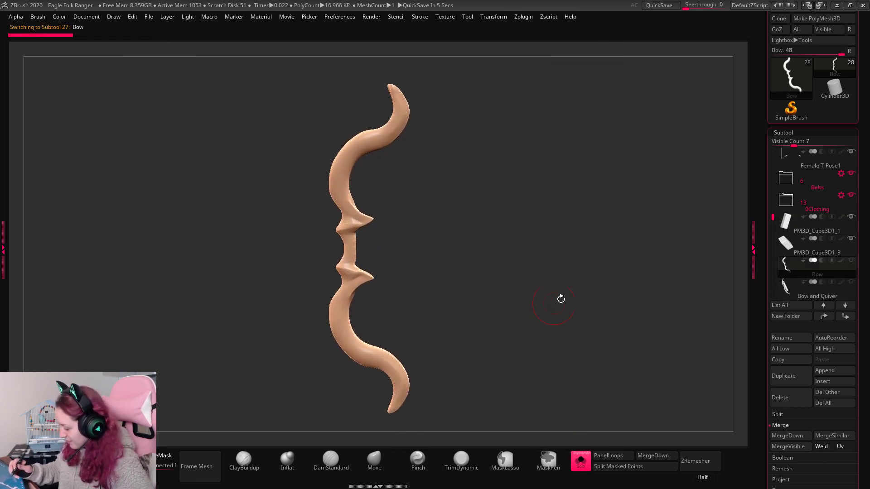
key("w")
left_click_drag(366, 219, 366, 211)
key("q")
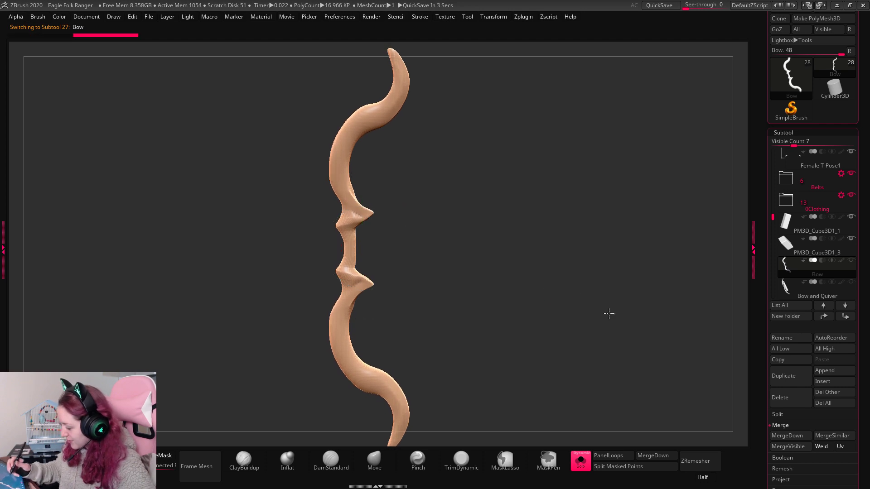
left_click_drag(608, 312, 617, 278, "alt")
Compare the Bow and Quiver subtool with the Bow in isolation, and bring the whole figure back into view.
left_click(829, 290)
left_click_drag(615, 343, 609, 381)
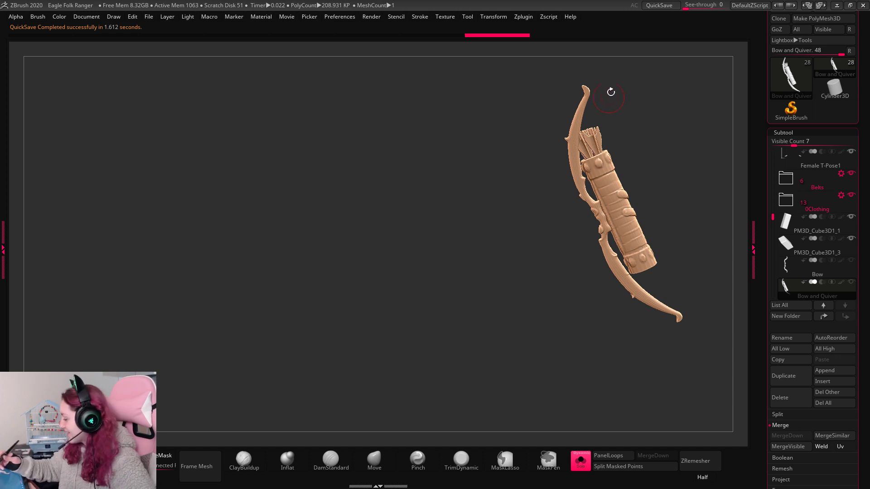
left_click(786, 267)
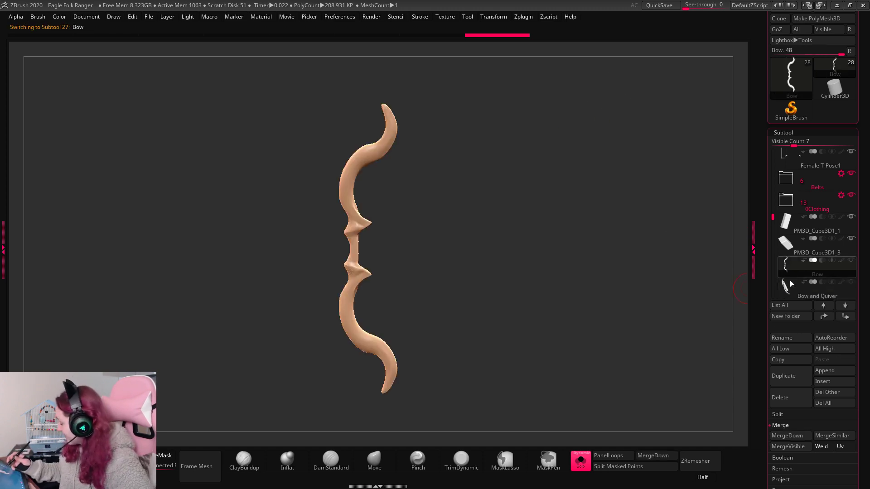
left_click(786, 290)
mouse_move(850, 264)
left_click_drag(634, 342, 633, 382)
left_click(790, 274)
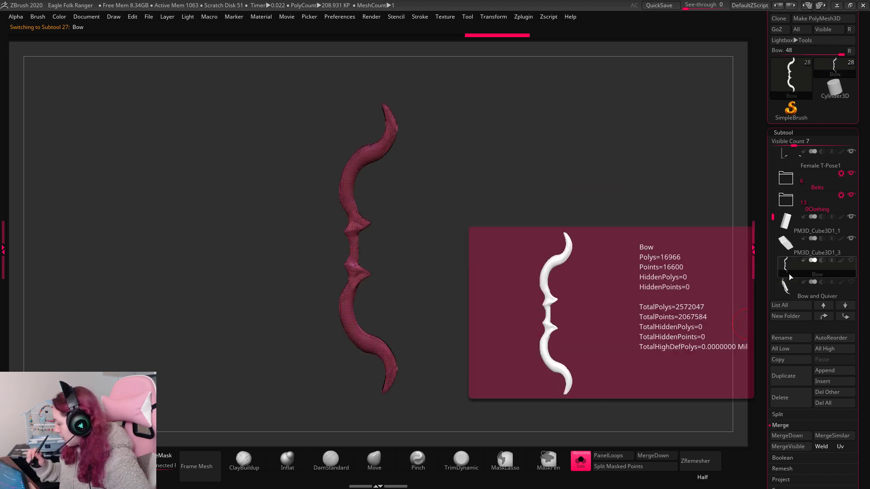
key("alt+s")
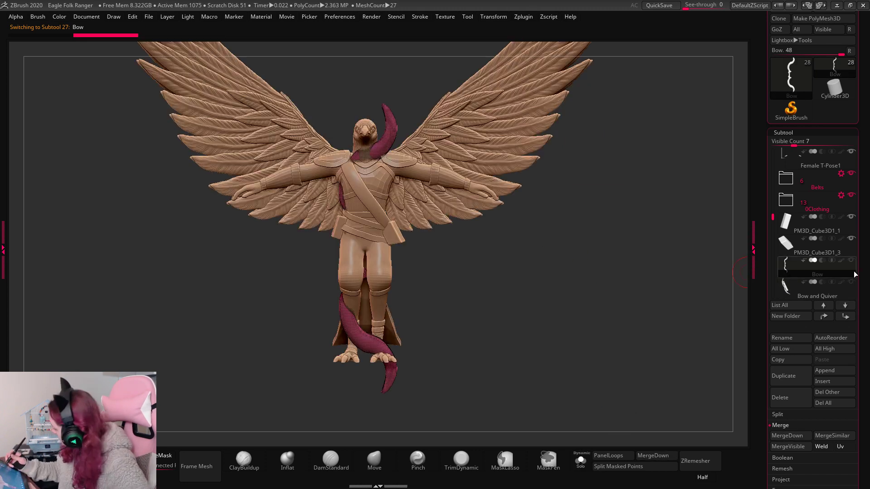
Select the wings subtool and pre-process it with Decimation Master.
left_click(465, 210, "alt")
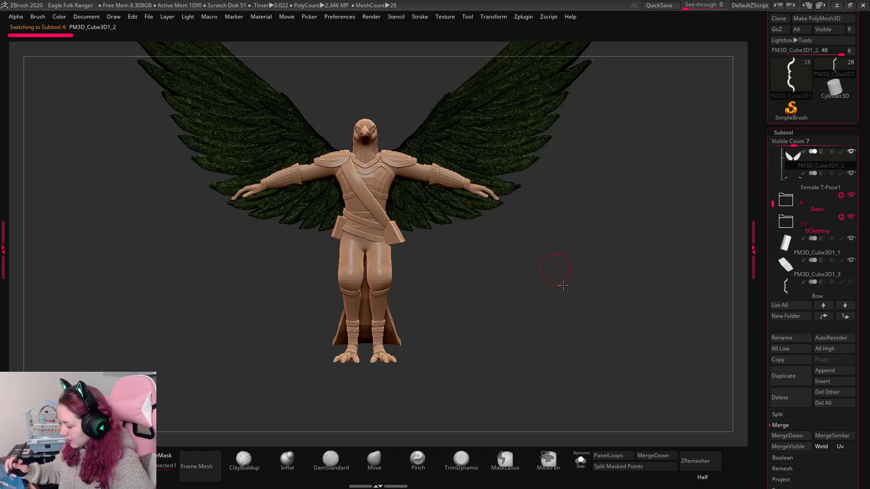
left_click_drag(585, 265, 679, 343, "alt")
left_click(526, 19)
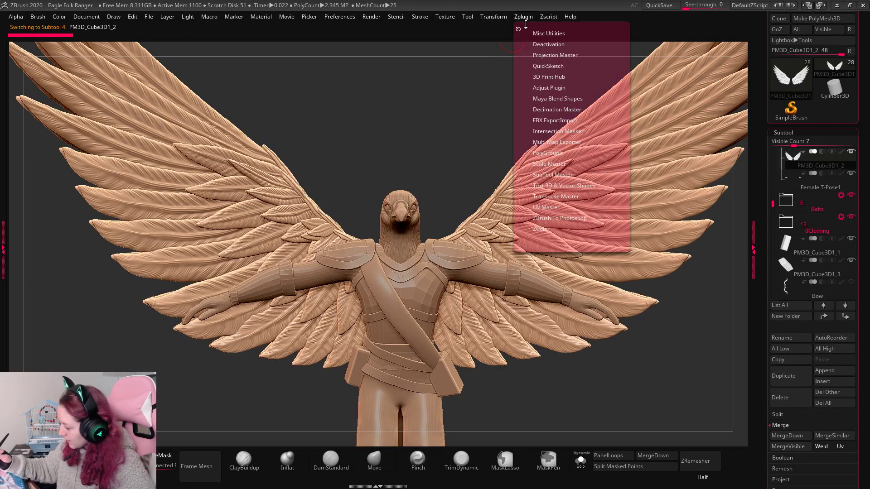
left_click(558, 109)
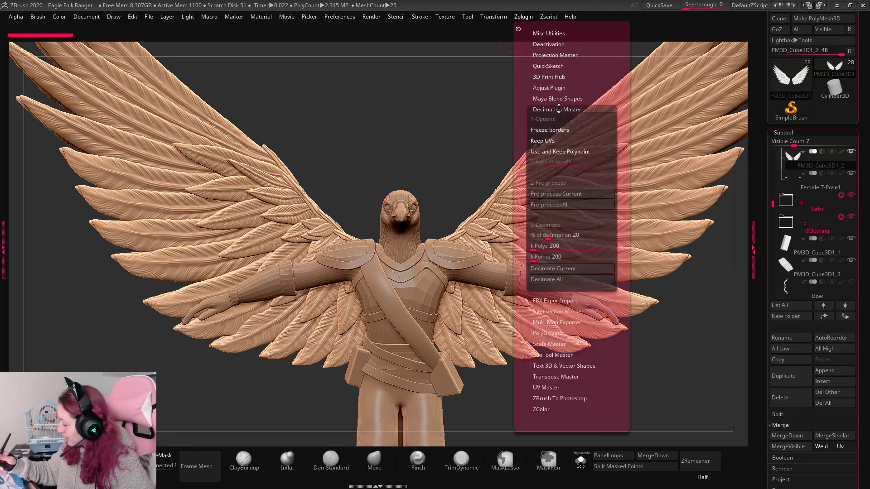
left_click(579, 194)
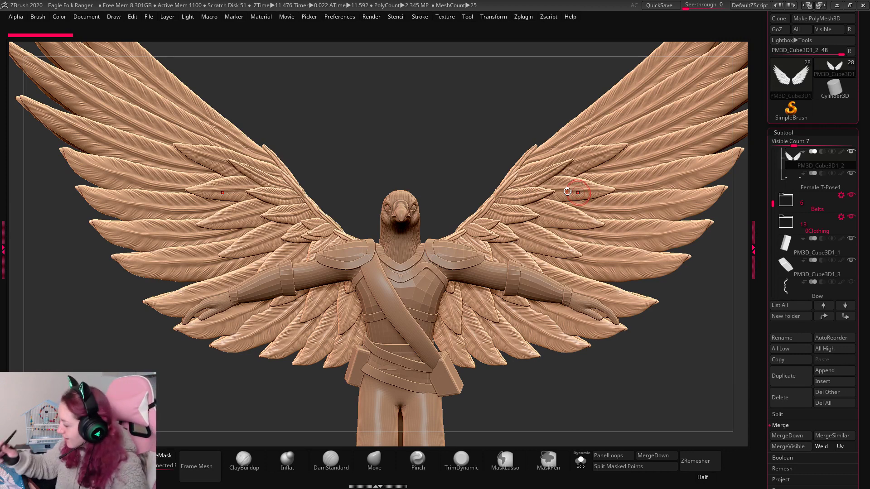
Decimate the wings with the 250 k preset and check the reduced mesh in wireframe.
left_click(523, 18)
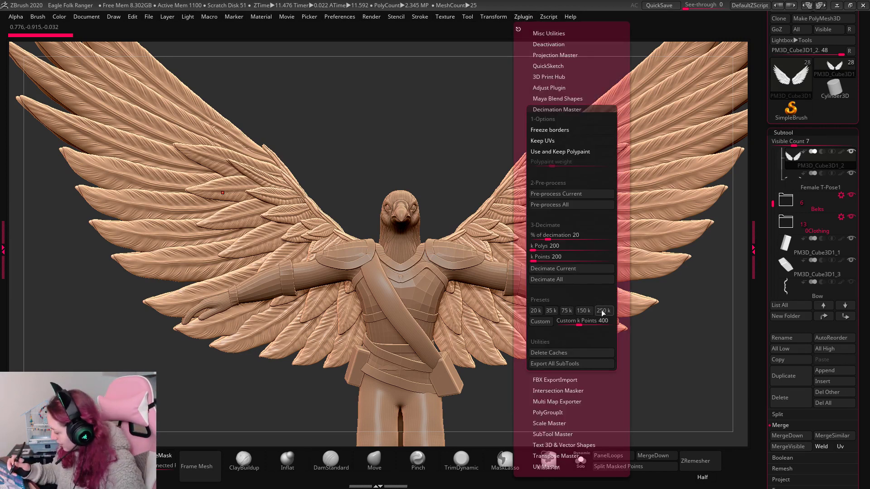
left_click(603, 312)
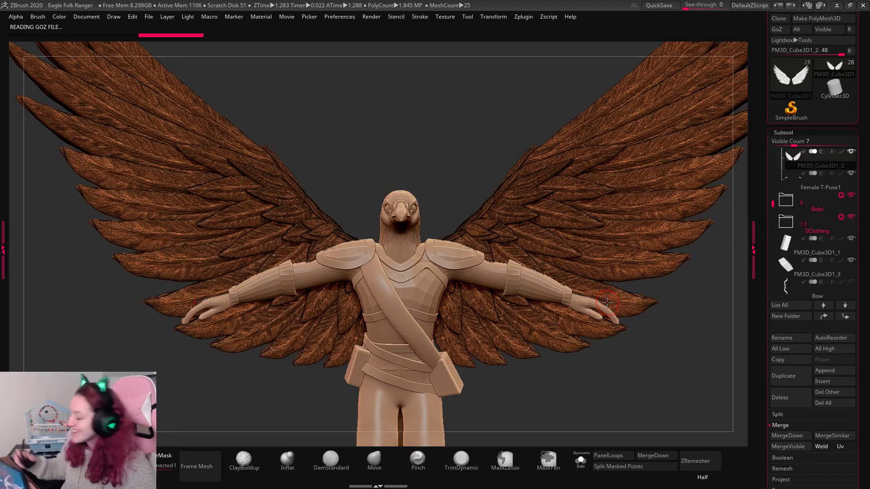
left_click_drag(505, 119, 590, 363, "alt")
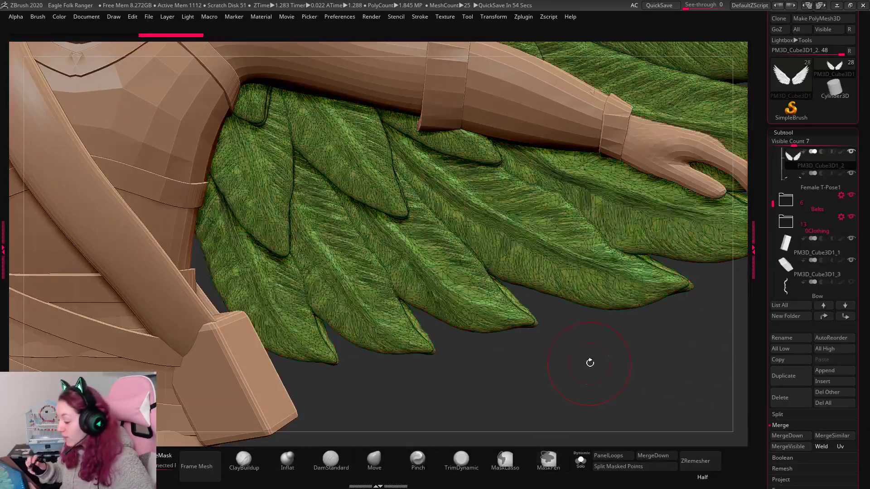
key("f")
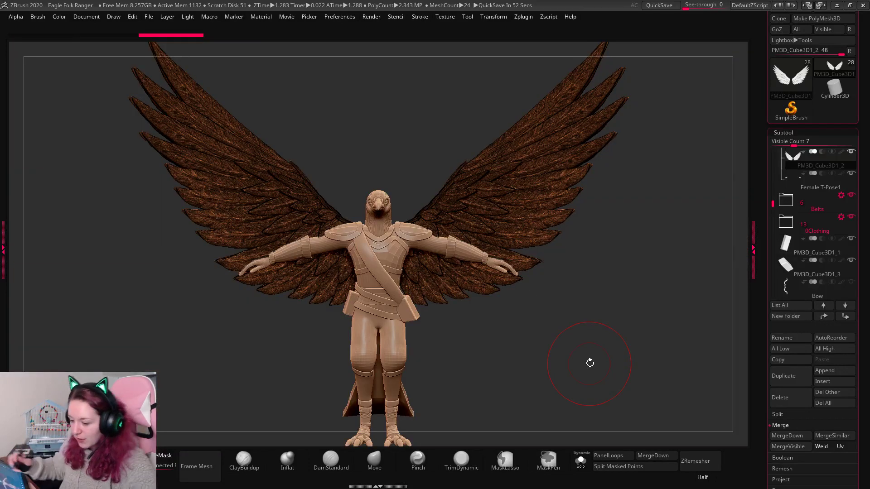
key("shift+f")
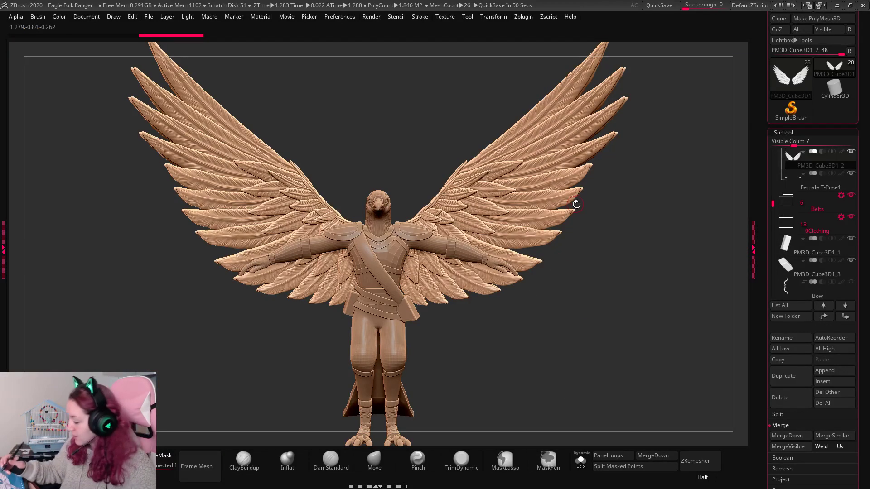
Turn off the visibility of the wings subtool.
right_click(590, 207)
left_click(852, 153)
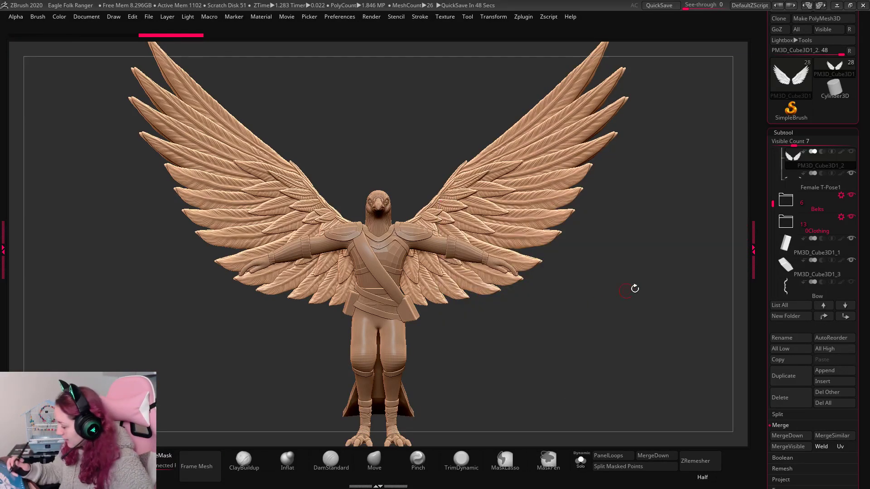
Select the shirt subtool and try a pale pink (RGB 204, 173, 173) and a red (RGB 206, 83, 83) as current colour.
left_click_drag(640, 242, 675, 183)
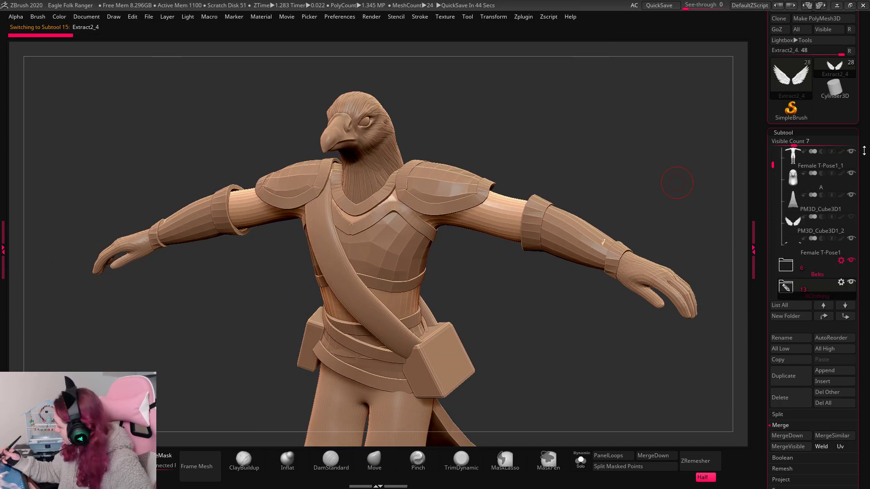
scroll(811, 136, "up", 5)
left_click(805, 82)
mouse_move(806, 82)
left_mouse_down()
mouse_move(811, 91)
mouse_move(797, 73)
left_mouse_up()
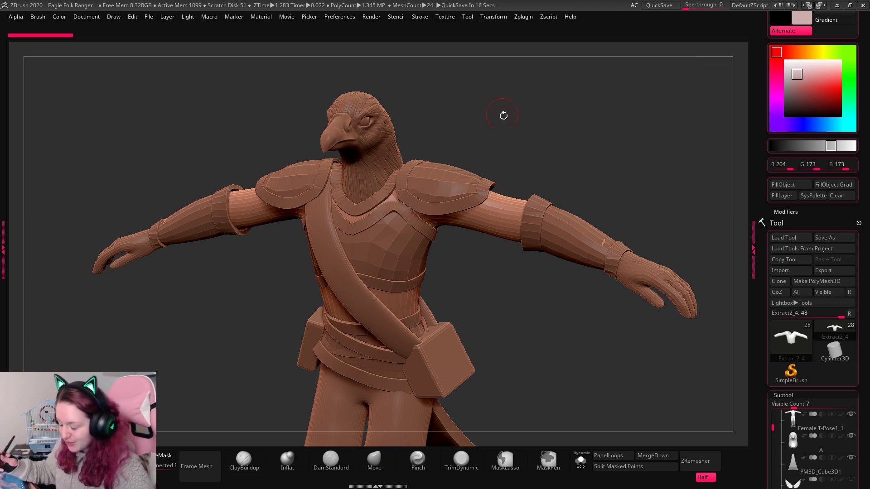
left_click_drag(563, 143, 533, 199)
right_click(533, 204)
left_click_drag(602, 168, 584, 144)
right_click(469, 177)
left_click(469, 177)
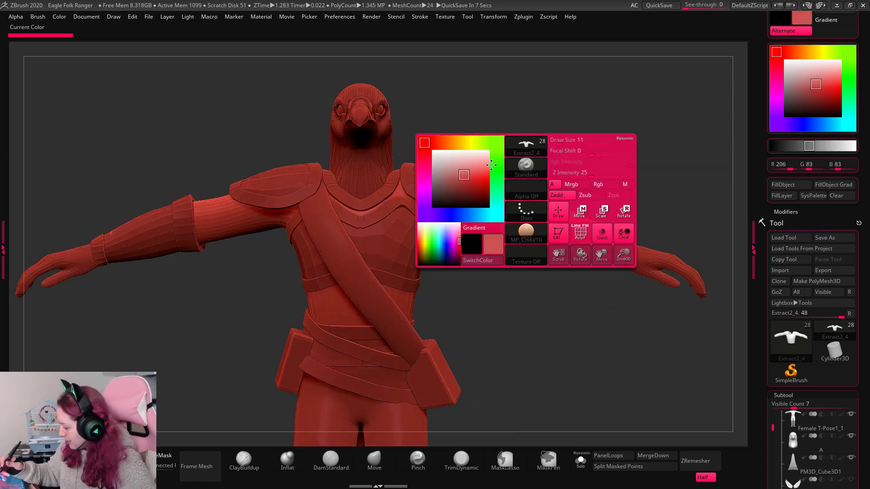
Try violet-blue tones such as RGB 91, 90, 163 and RGB 81, 80, 177 as the current colour.
left_click_drag(497, 179, 497, 201)
left_click_drag(467, 176, 447, 160)
left_click(493, 213)
left_click_drag(493, 213, 451, 215)
left_click(448, 177)
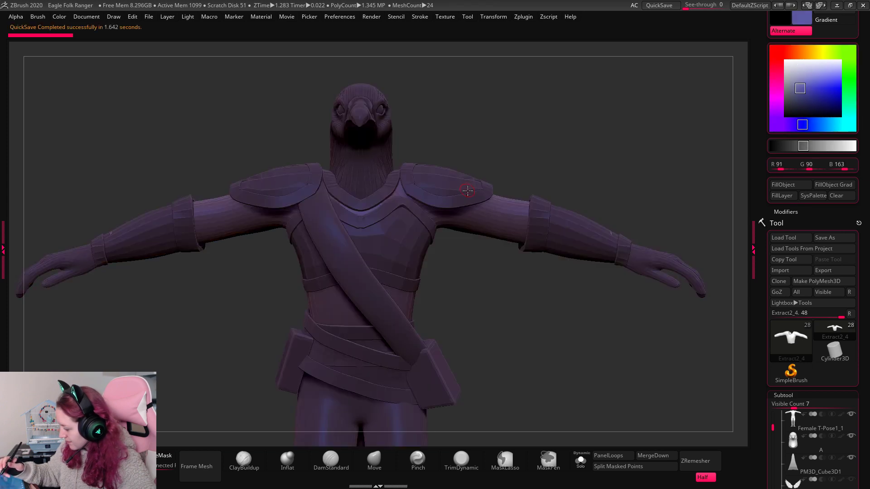
left_click_drag(612, 118, 550, 113)
key("space")
left_click(446, 149)
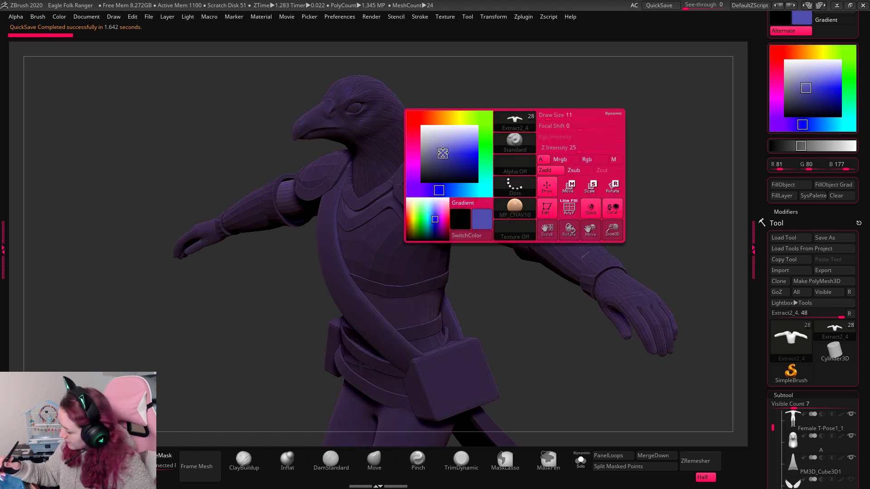
Try muted pink and red tones, and return the current colour to near white (RGB 245, 245, 245).
left_click(414, 141)
left_click(413, 133)
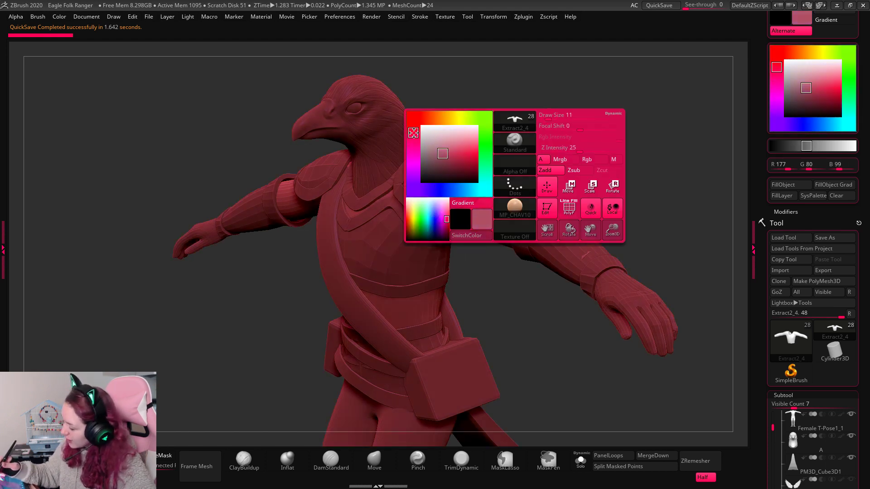
left_click(432, 144)
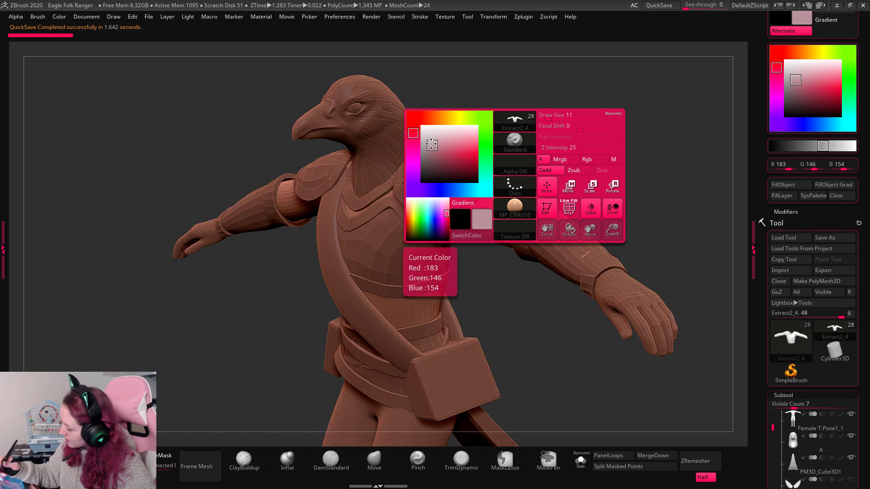
left_click(432, 144)
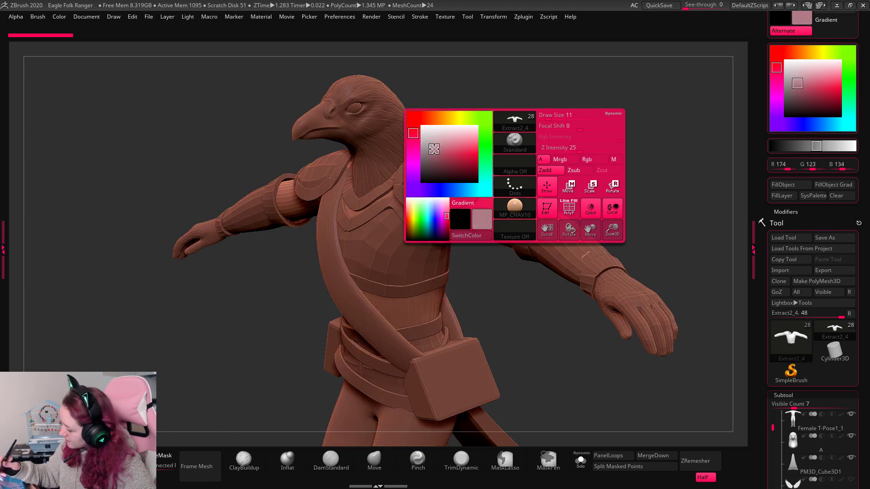
left_click(422, 127)
Select the shirt subtool Extract2_4 under the armour and check it in isolation.
left_click_drag(668, 140, 647, 174, "shift")
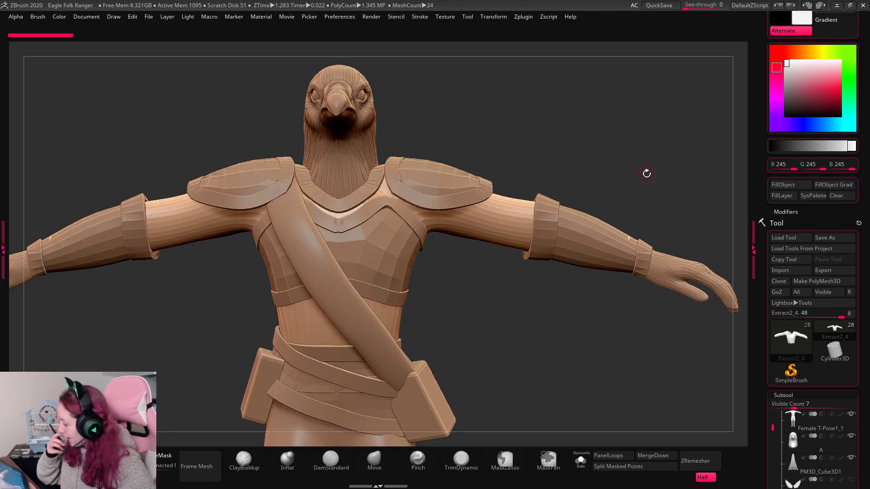
left_click_drag(856, 285, 854, 221)
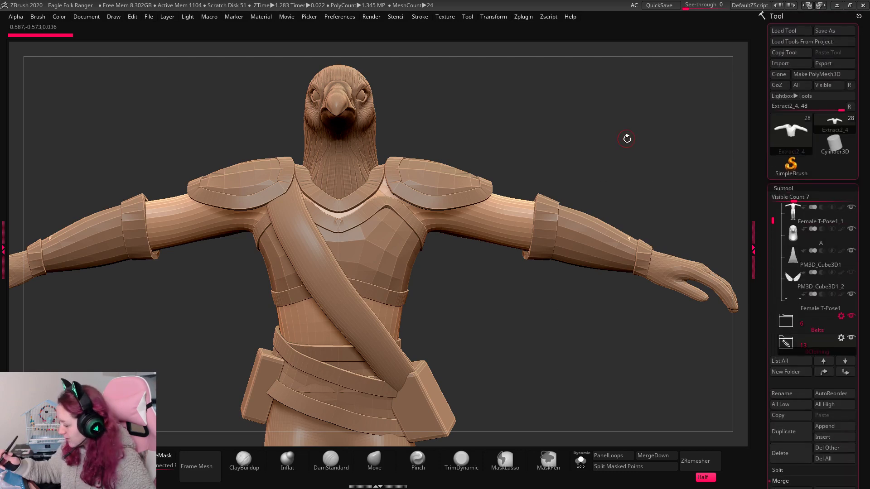
key("f")
left_click(460, 184, "alt")
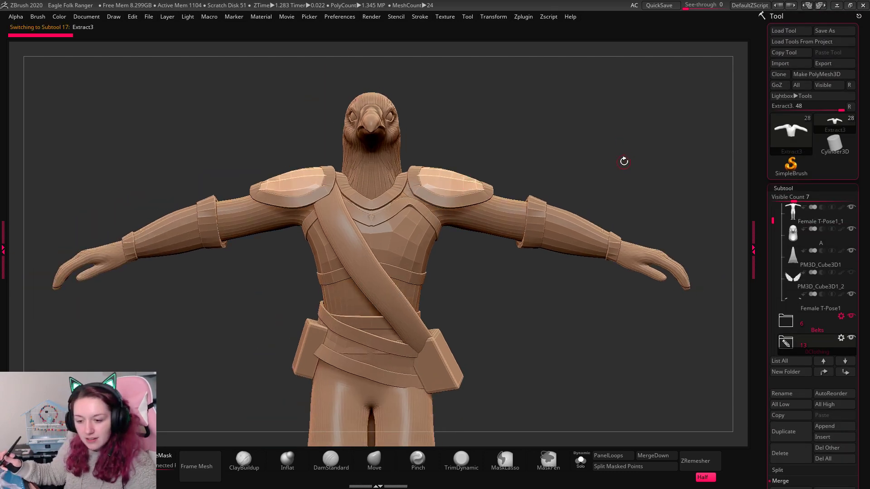
left_click_drag(636, 145, 482, 209, "alt")
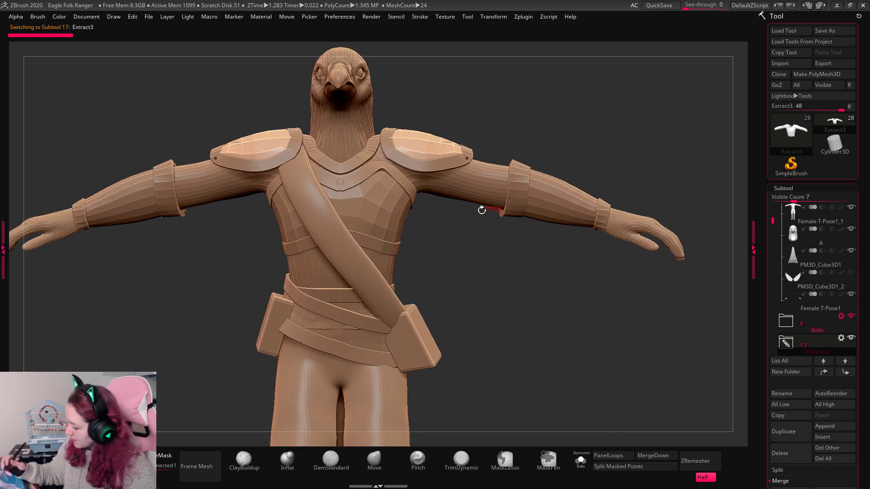
left_click(459, 190, "alt")
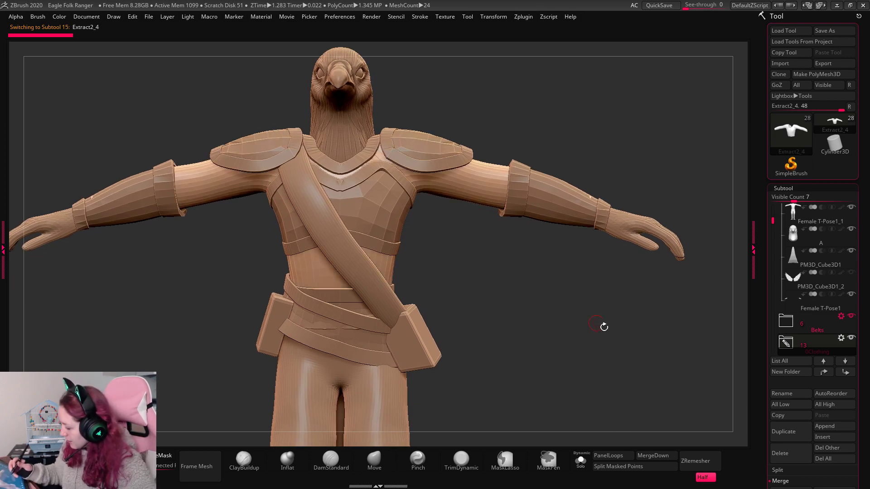
left_click(582, 462)
left_click(582, 463)
left_click_drag(664, 342, 549, 126, "alt")
Set the current colour to olive green (RGB 91, 111, 70) and fill the shirt subtool with it.
key("space")
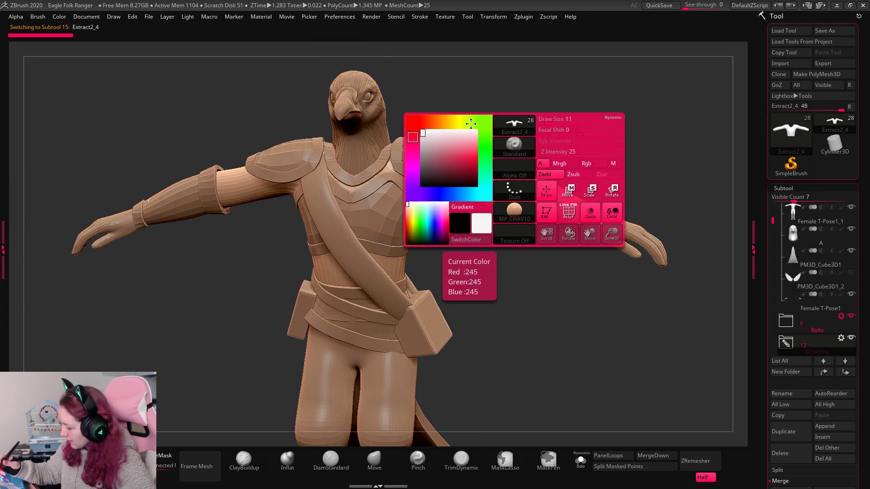
left_click_drag(471, 123, 485, 122)
left_click(455, 160)
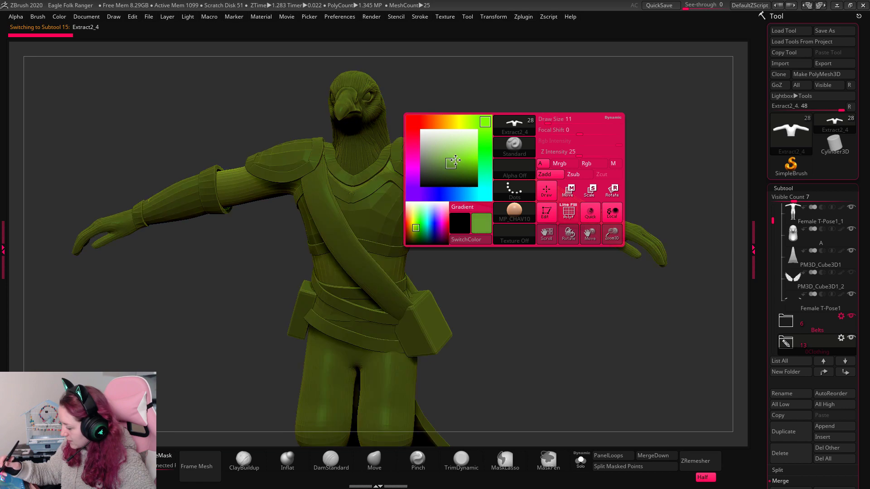
left_click(436, 161)
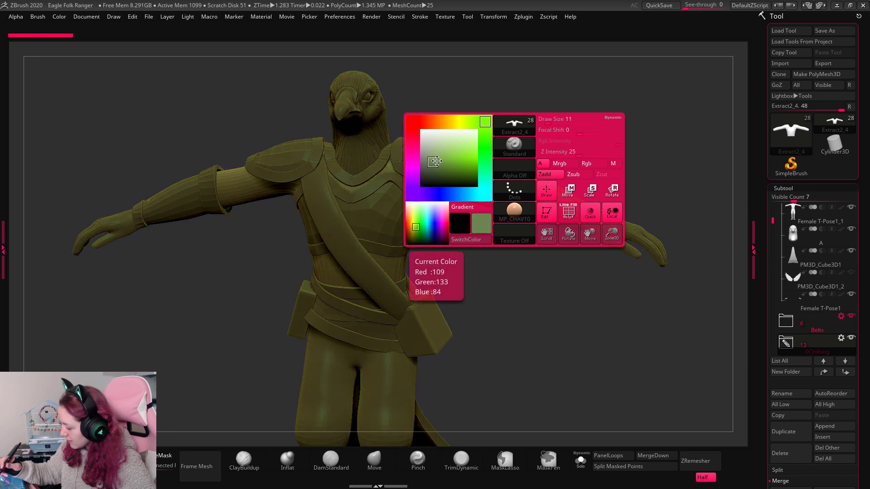
left_click(433, 168)
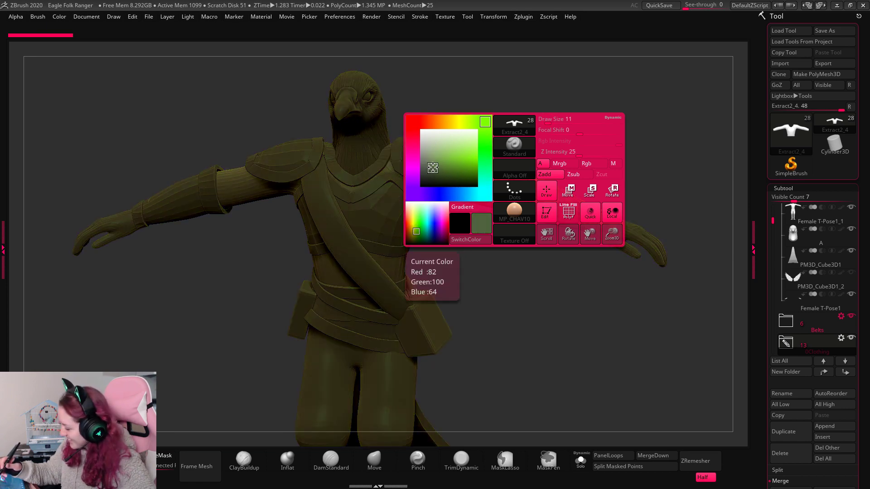
left_click(433, 166)
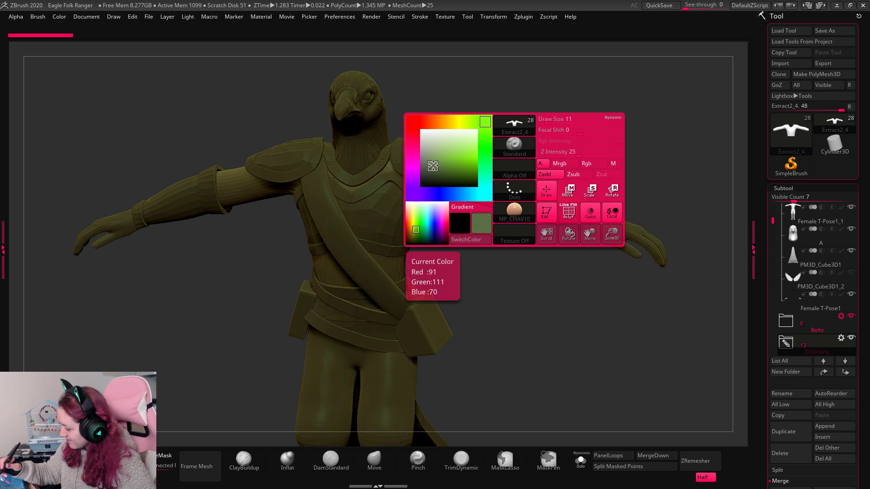
scroll(806, 190, "up", 5)
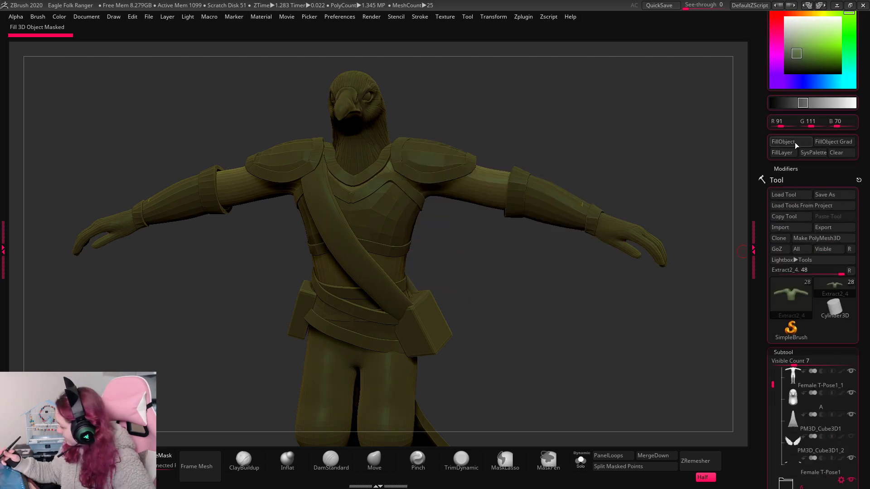
Select the chest armour, set the colour to leather brown (RGB 124, 78, 48), and fill the armour with it.
scroll(798, 218, "down", 2)
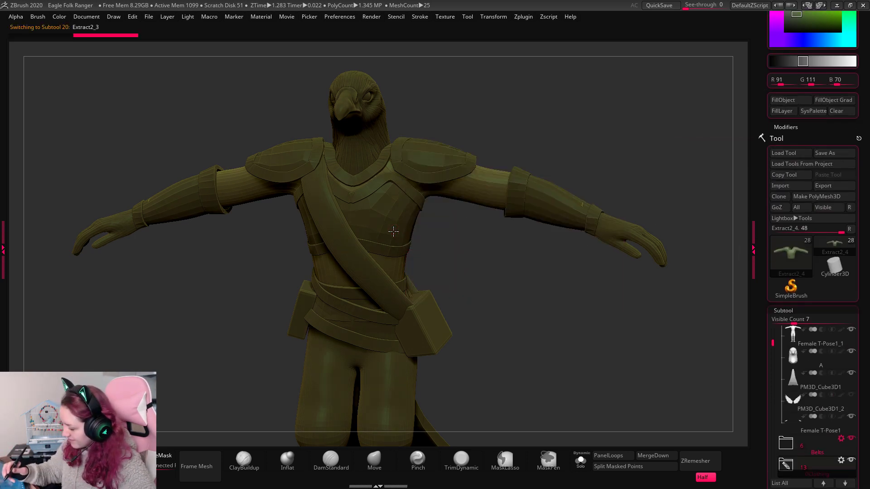
key("space")
mouse_move(363, 210)
left_mouse_down()
mouse_move(383, 213)
mouse_move(373, 214)
left_mouse_up()
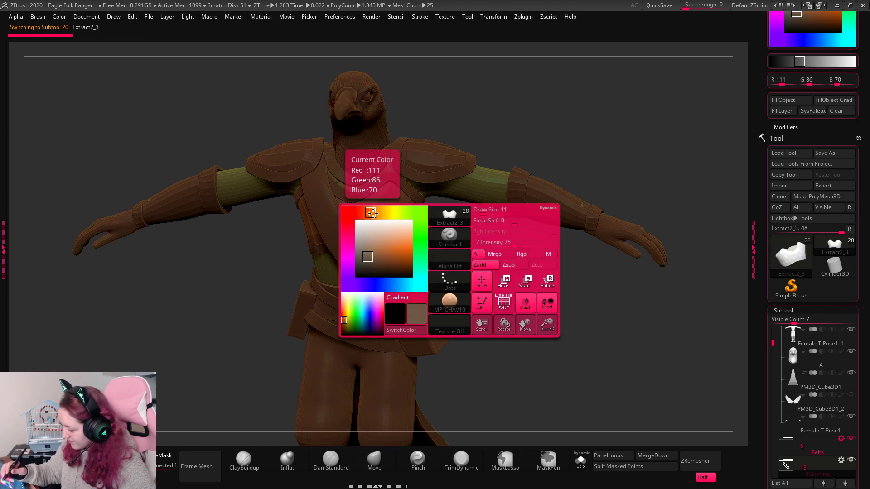
key("space")
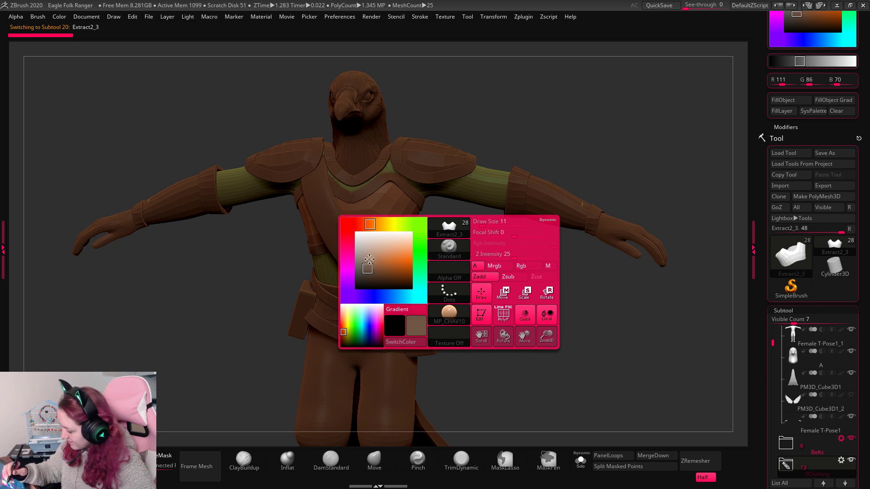
mouse_move(368, 260)
left_mouse_down()
mouse_move(367, 270)
mouse_move(382, 268)
left_mouse_up()
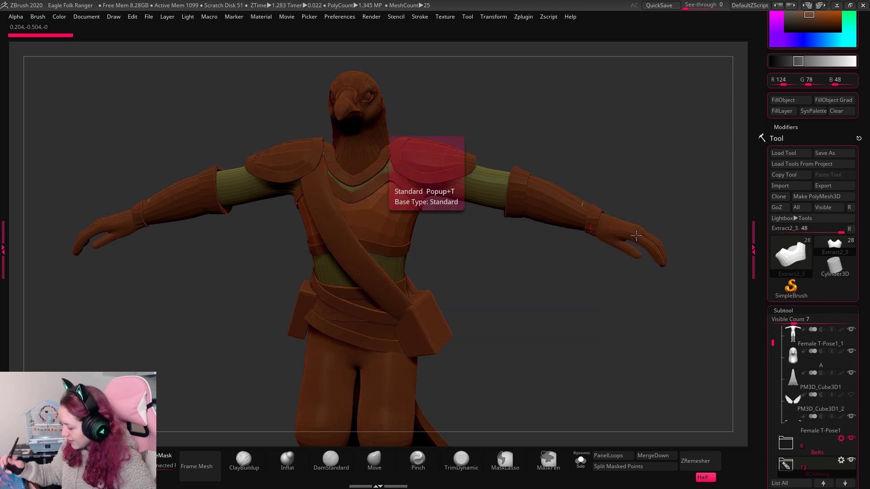
left_click_drag(571, 281, 616, 314)
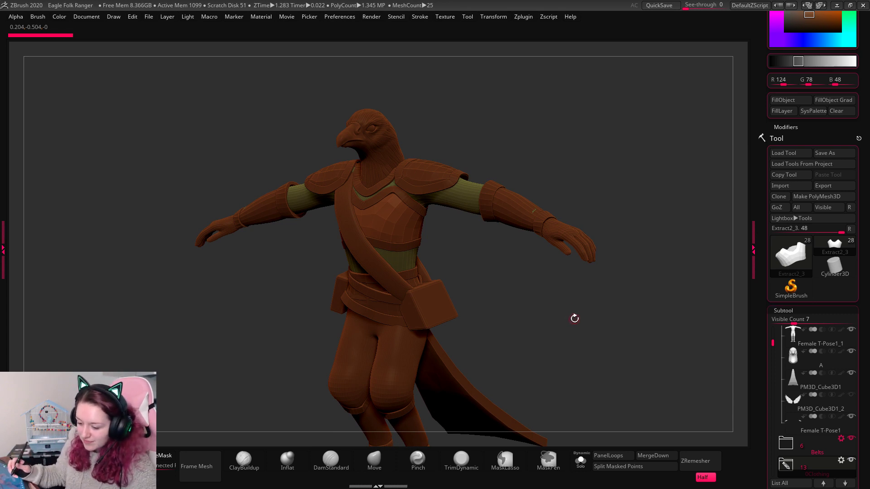
left_click_drag(575, 317, 579, 320)
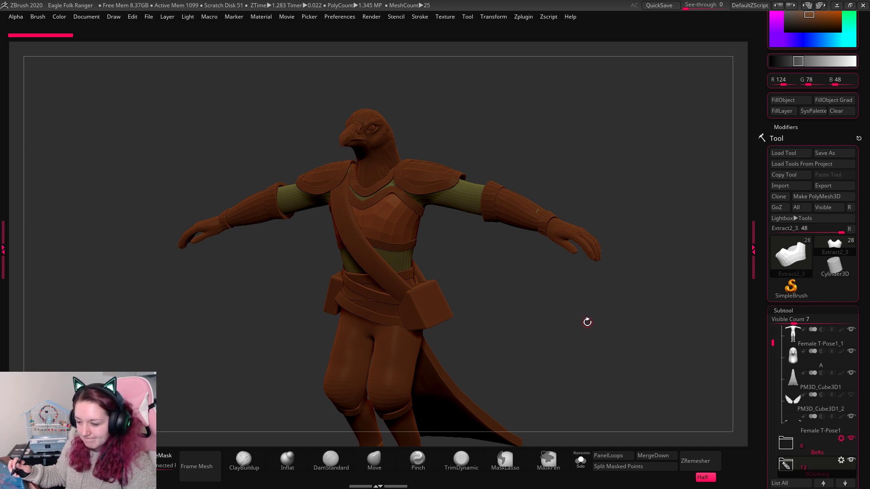
scroll(839, 245, "down", 3)
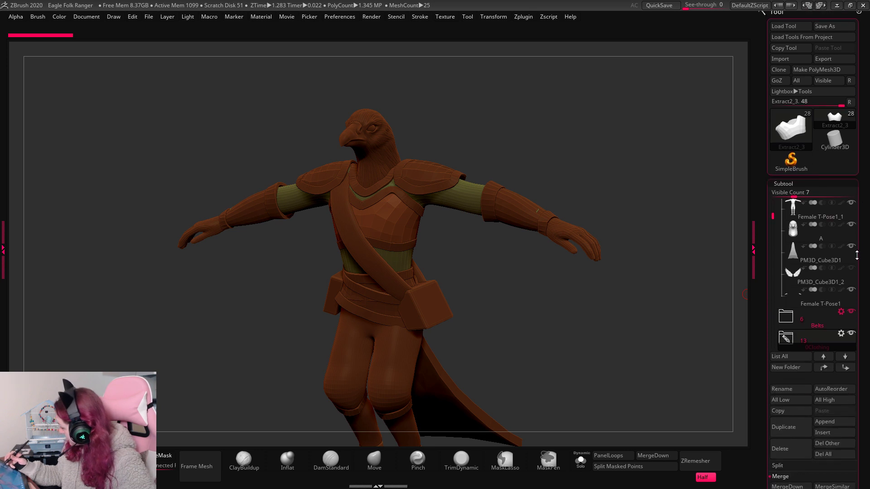
scroll(839, 245, "up", 4)
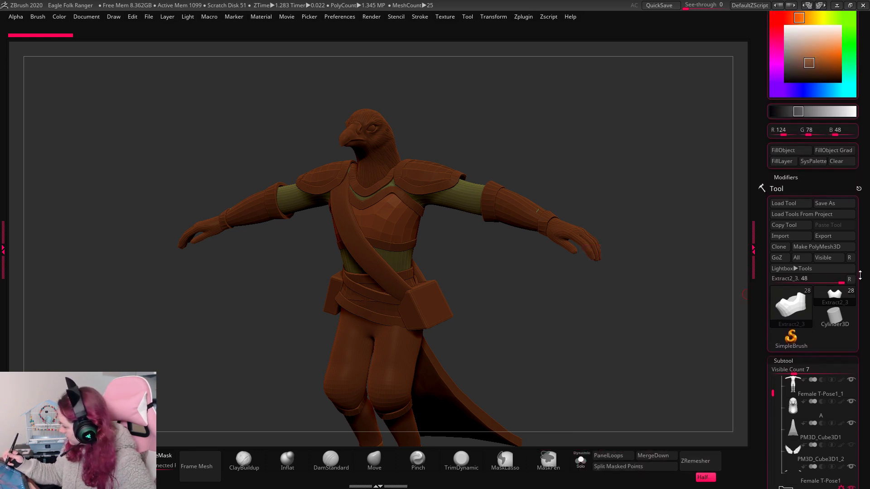
Select the forearm bracers subtool Extract6_2 and fill it with the current brown.
left_click(441, 181, "alt")
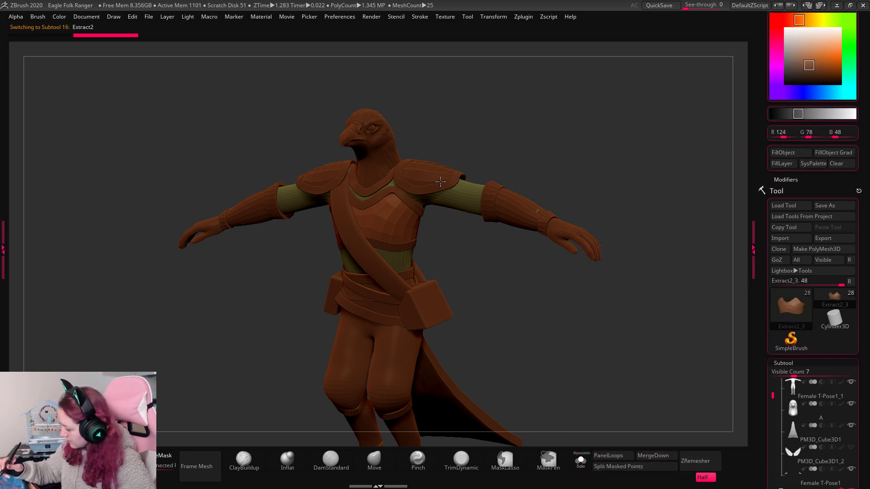
left_click(511, 206, "alt")
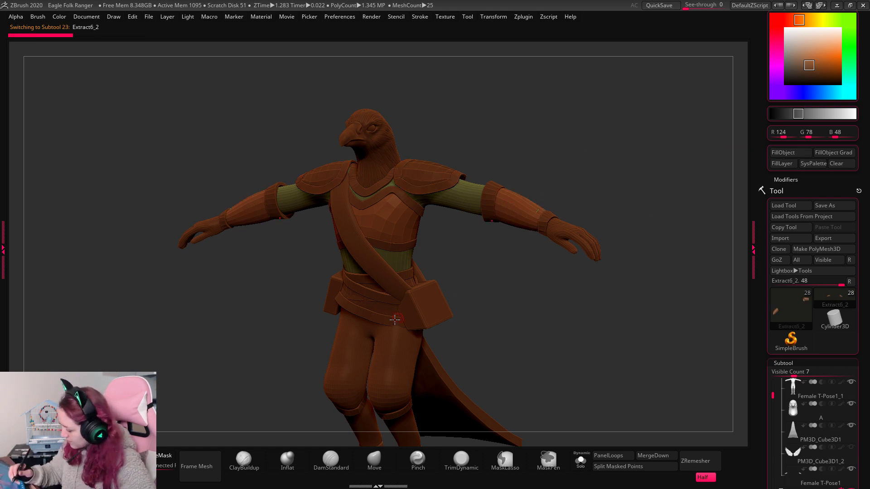
left_click(515, 215, "alt")
Select the trousers subtool named Clothing and fill it with the current brown.
left_click_drag(630, 156, 646, 165)
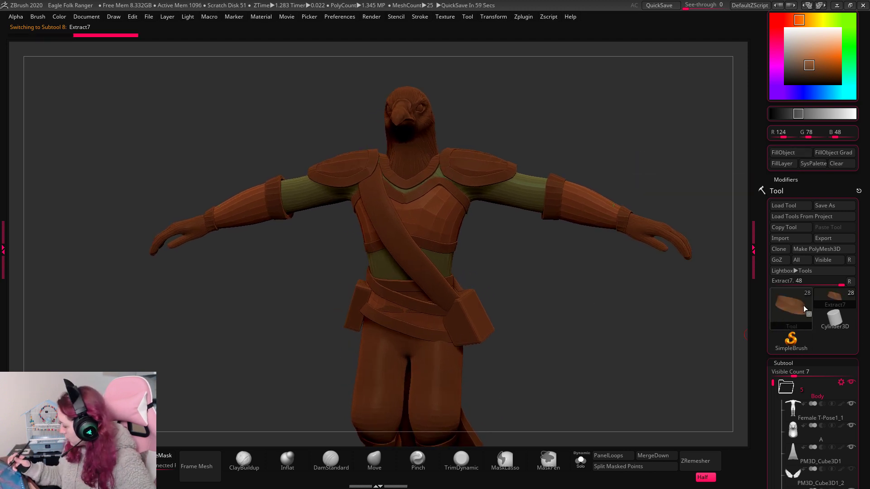
left_click(430, 397, "alt")
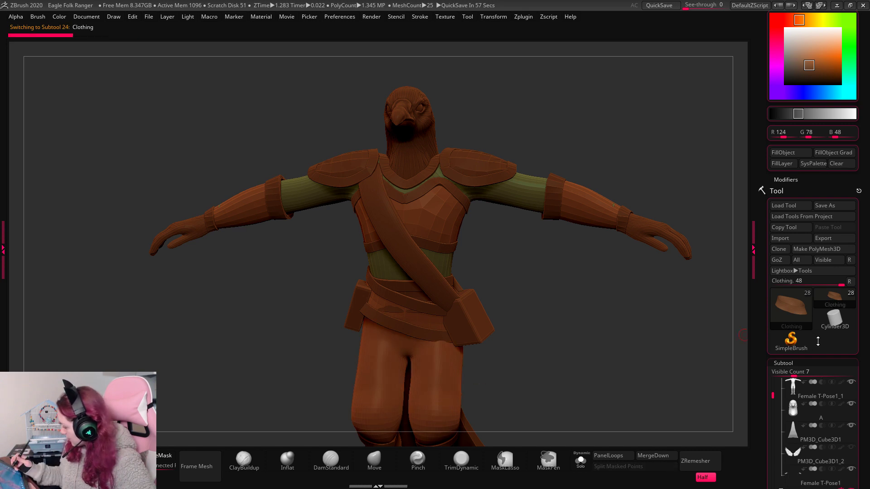
scroll(843, 394, "down", 2)
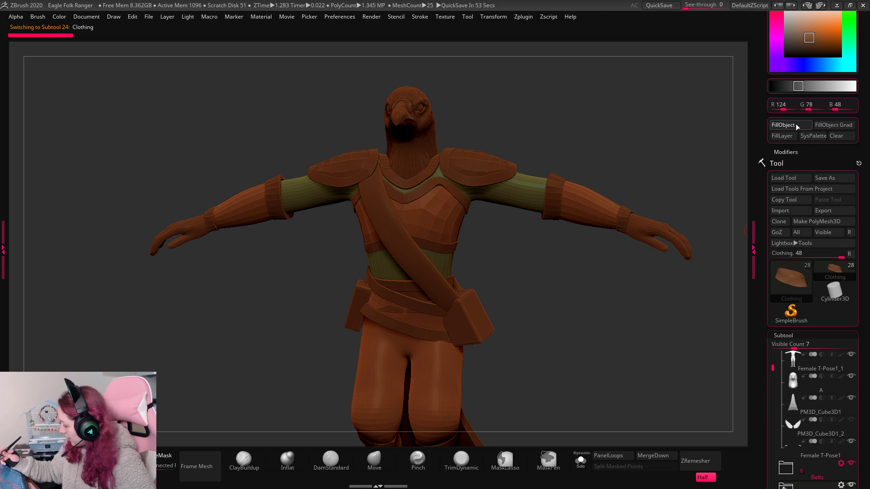
left_click(790, 281)
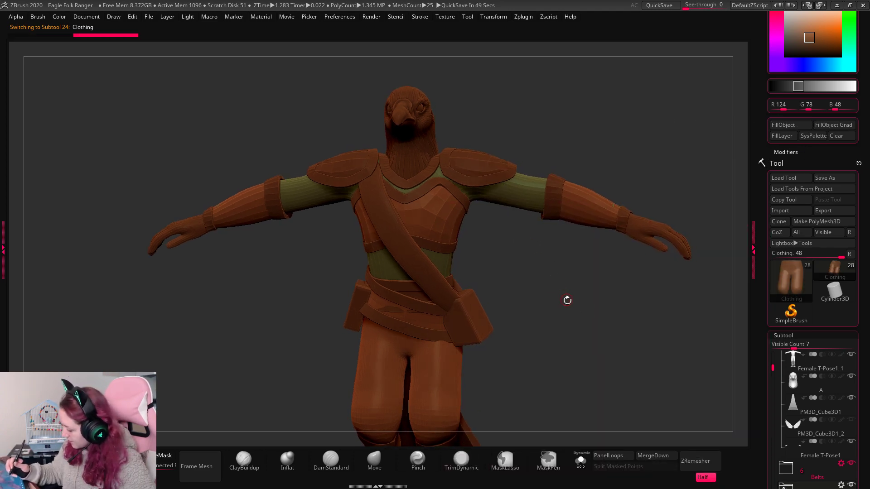
Select the inner shoulder plates subtool Extract3 and fill it with the current brown.
left_click_drag(567, 300, 509, 250)
right_click(452, 264)
left_click(481, 149, "alt")
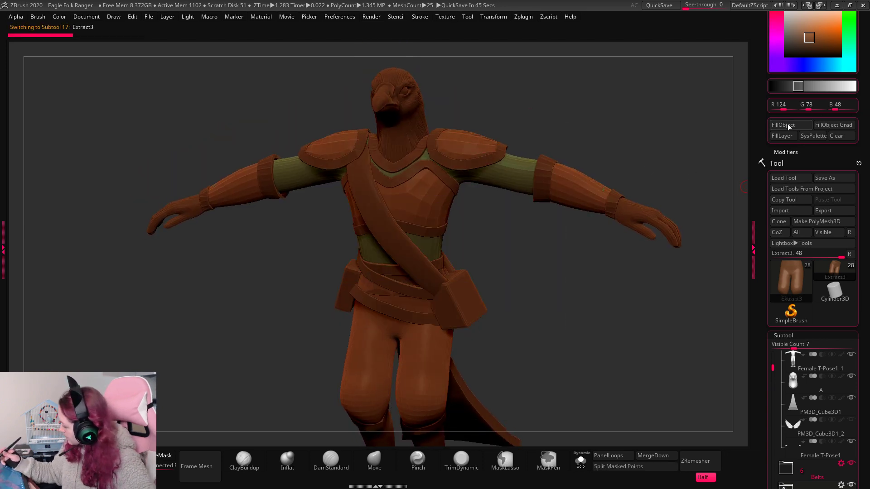
Set the colour to a darker brown (RGB 80, 49, 28) and fill the shoulder plate trim subtool Extract2 with it.
right_click(455, 245)
left_click(389, 237)
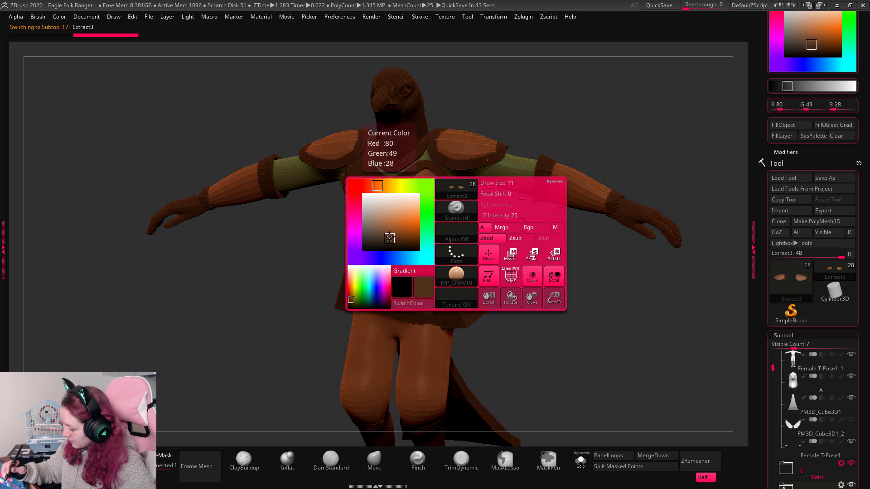
left_click(470, 163, "alt")
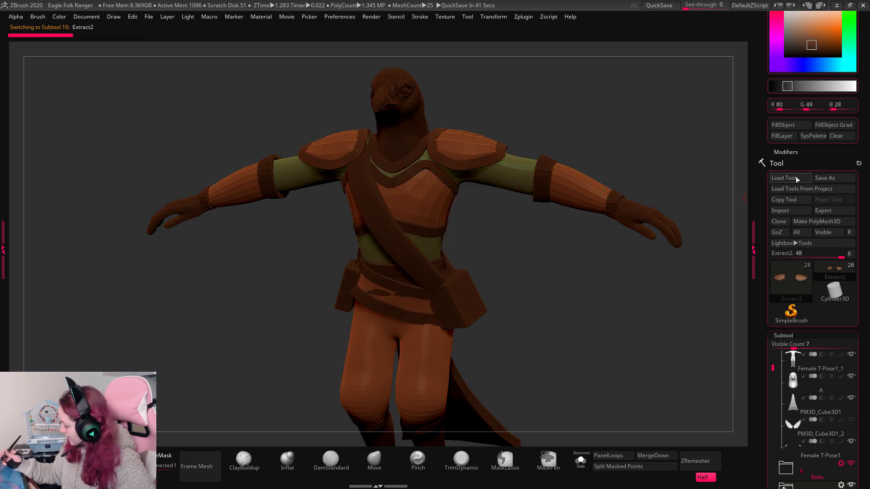
left_click(783, 125)
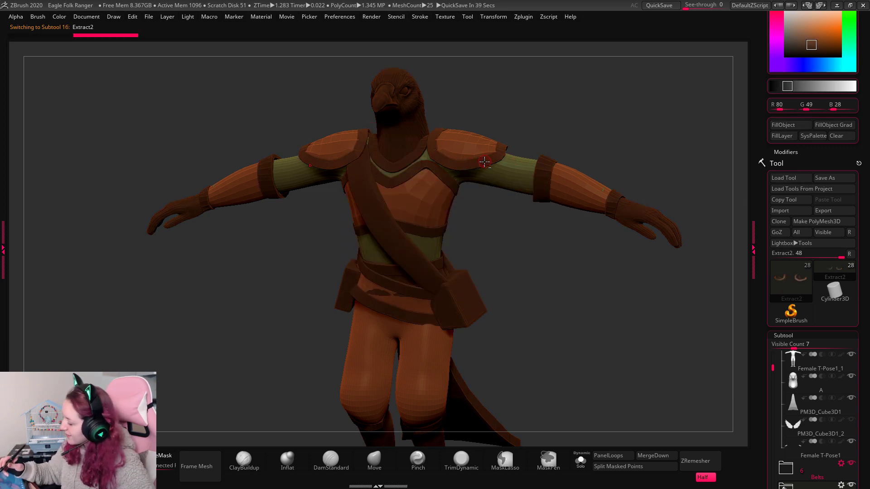
Select the waist belt subtool Extract5 and fill it with the current brown.
left_click(463, 306, "alt")
left_click_drag(552, 304, 549, 302)
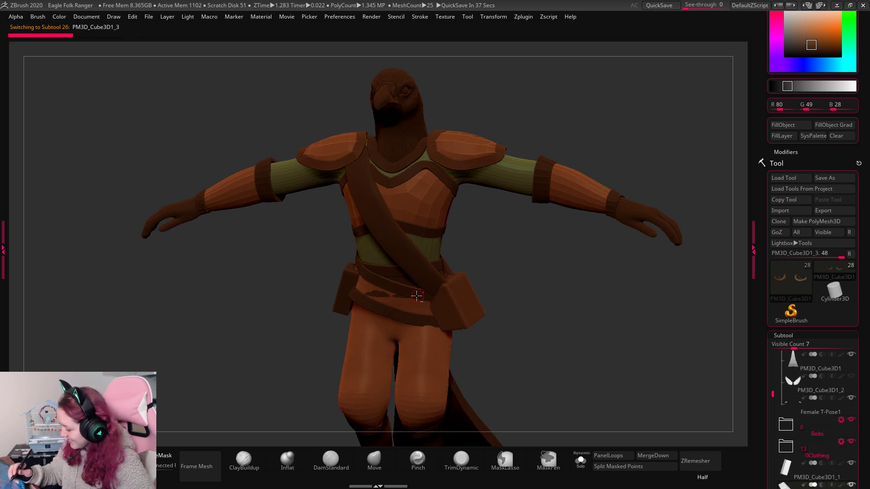
left_click(413, 292, "alt")
left_click(783, 125)
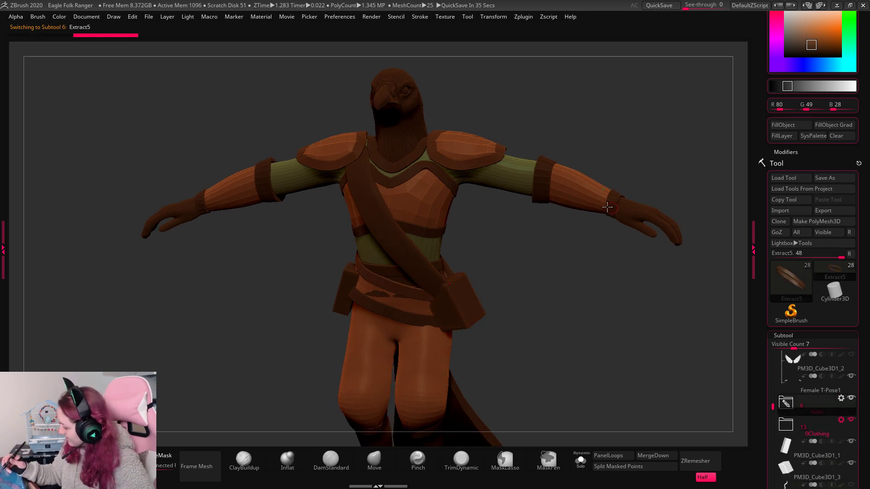
Fill the trim subtool Extract2_1 with the current brown, then adjust the colour to RGB 78, 47, 27.
left_click(417, 250, "alt")
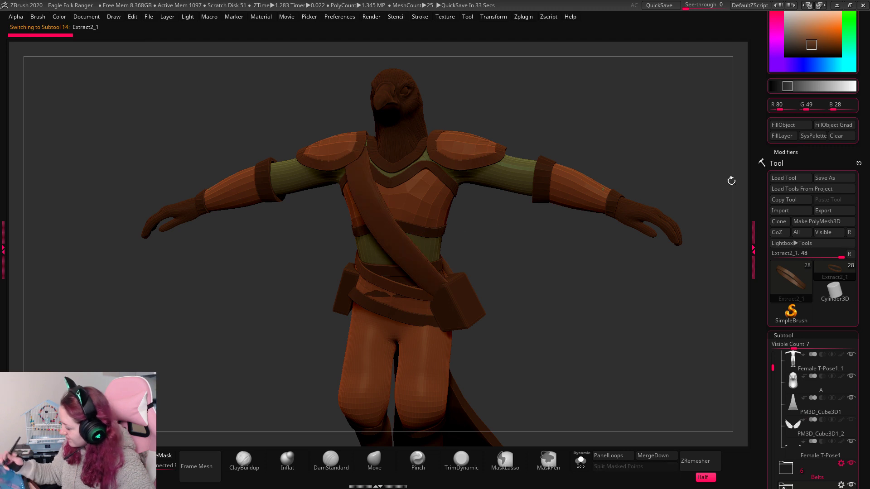
left_click(782, 125)
key("space")
left_click(436, 238)
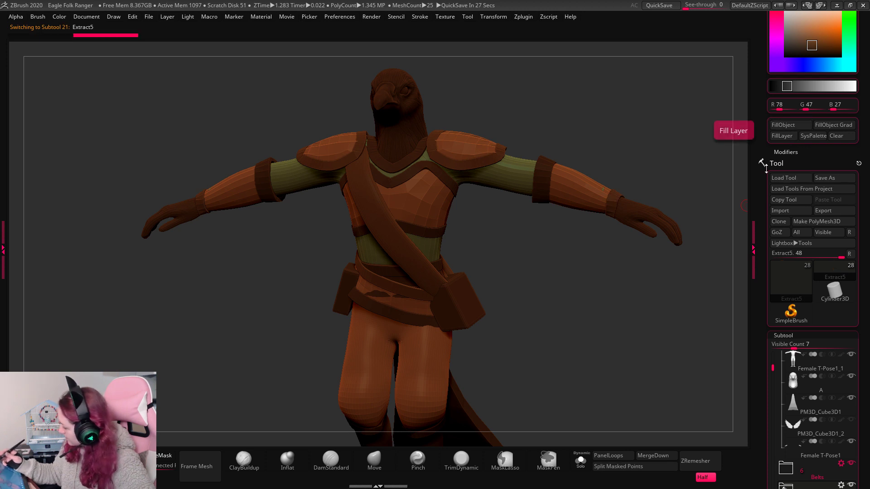
left_click(510, 181, "alt")
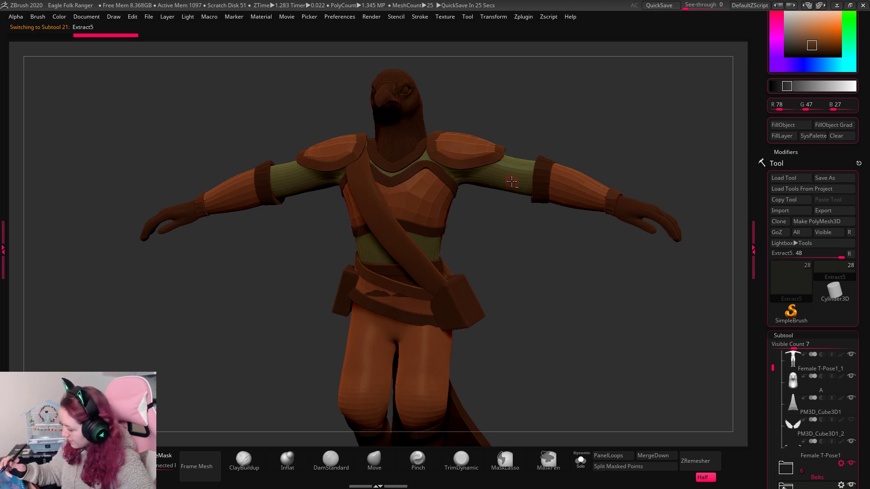
key("space")
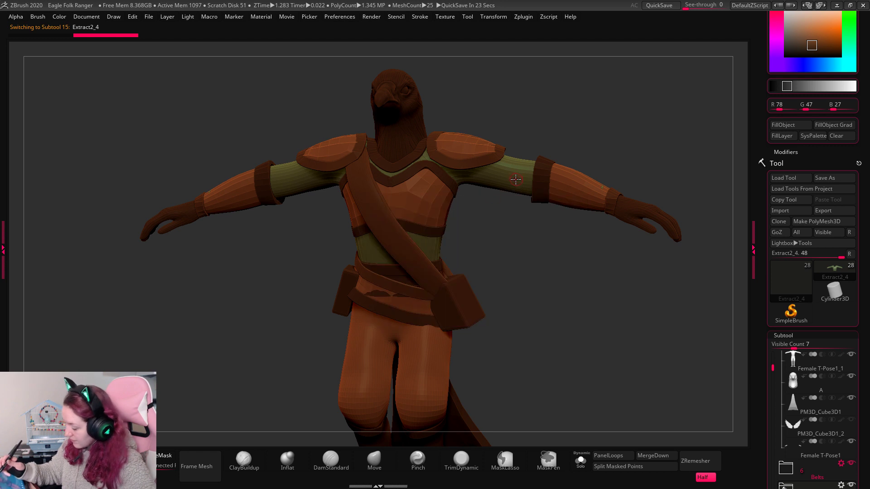
key("c")
key("space")
left_click_drag(402, 226, 393, 225)
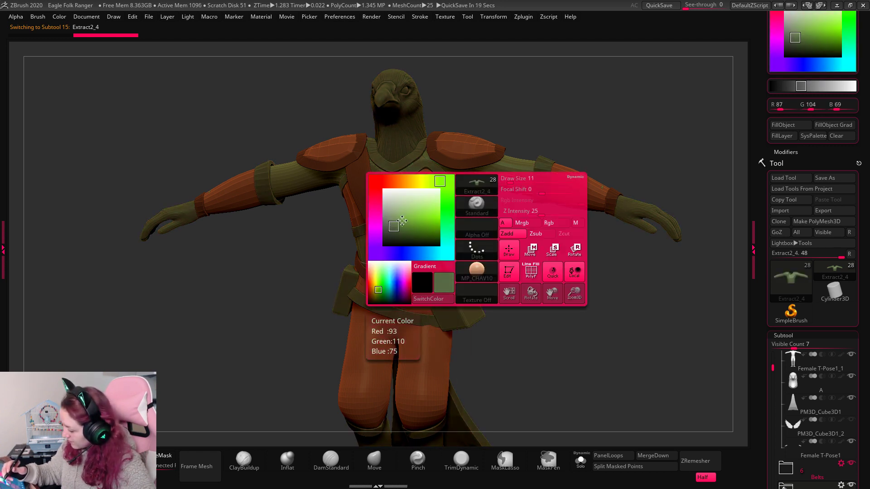
Sample the trim's brown (RGB 80, 49, 28) and fill subtool Extract2_2 and the belts Extract5, Extract6 and Extract7 with it.
key("c")
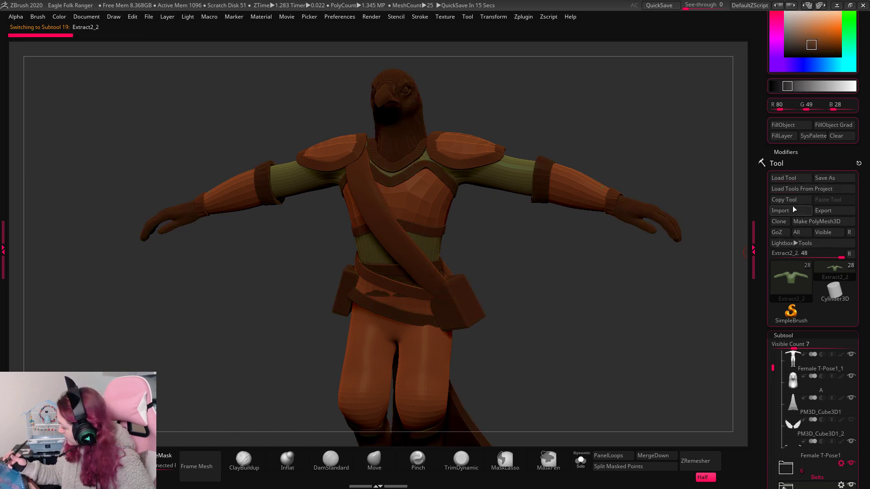
left_click(790, 127)
left_click(399, 290, "alt")
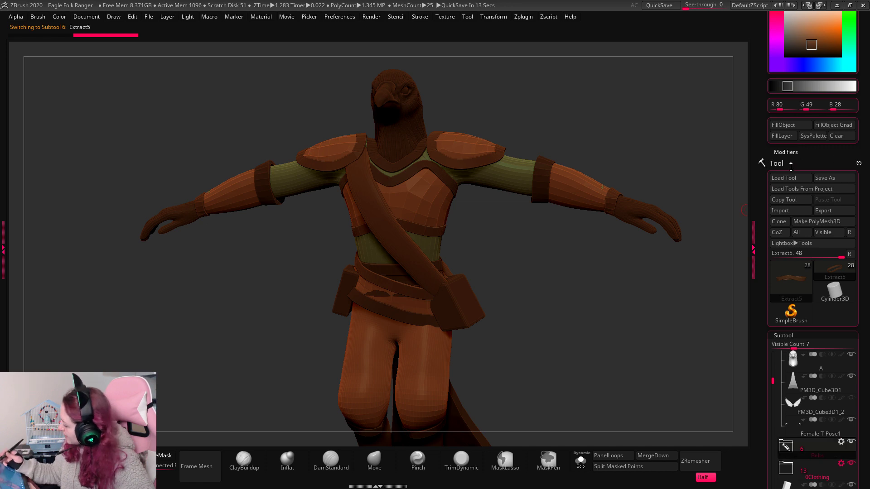
left_click(795, 129)
left_click(410, 317, "alt")
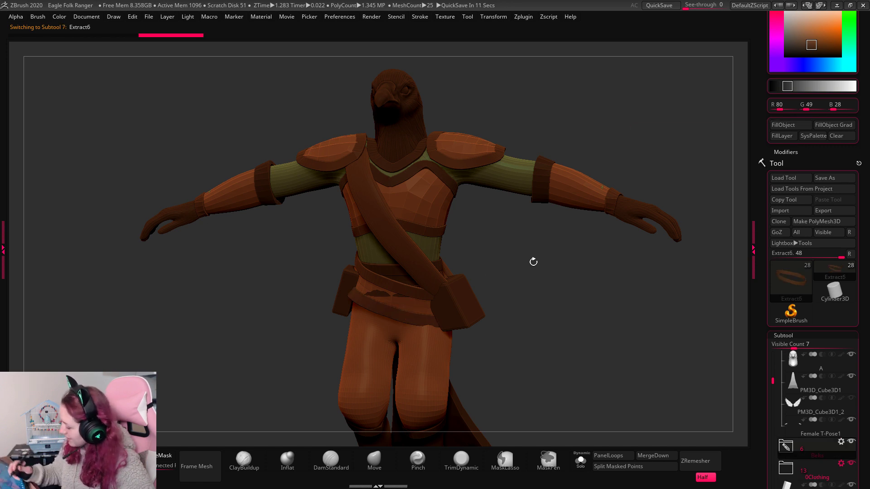
left_click(797, 128)
left_click(401, 295, "alt")
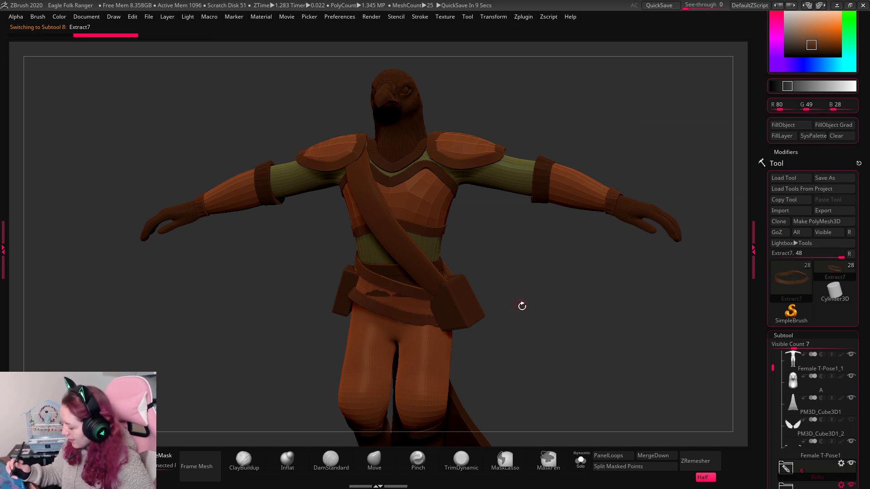
Pick a very dark brown (RGB 60, 37, 21) from the model and fill both hip pouches and subtool Extract6_1 with it.
key("c")
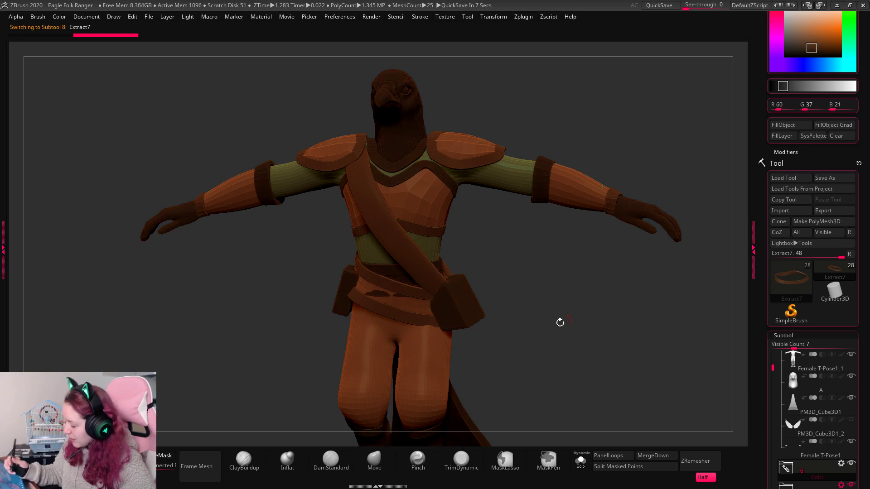
left_click(466, 309, "alt")
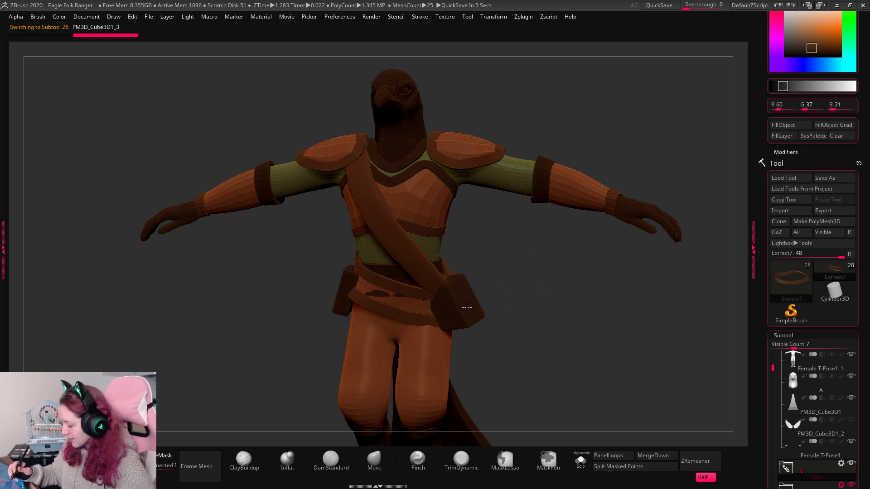
left_click(787, 135)
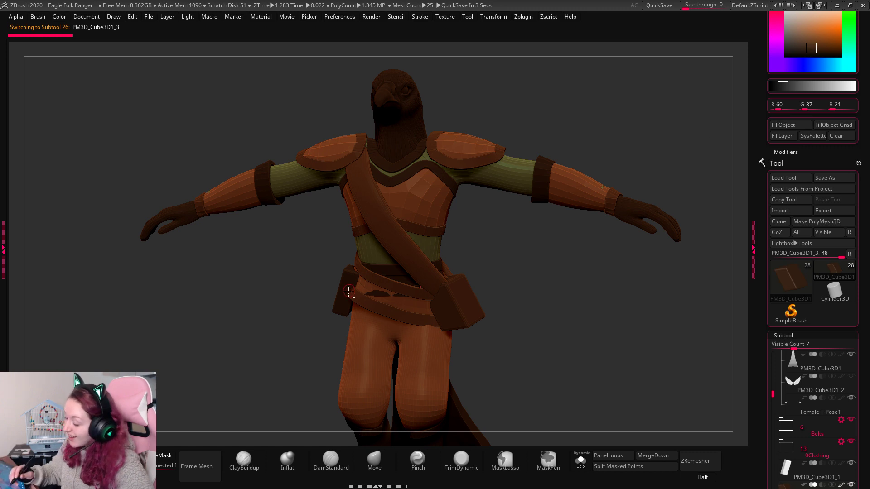
left_click(651, 217, "alt")
left_click(783, 125)
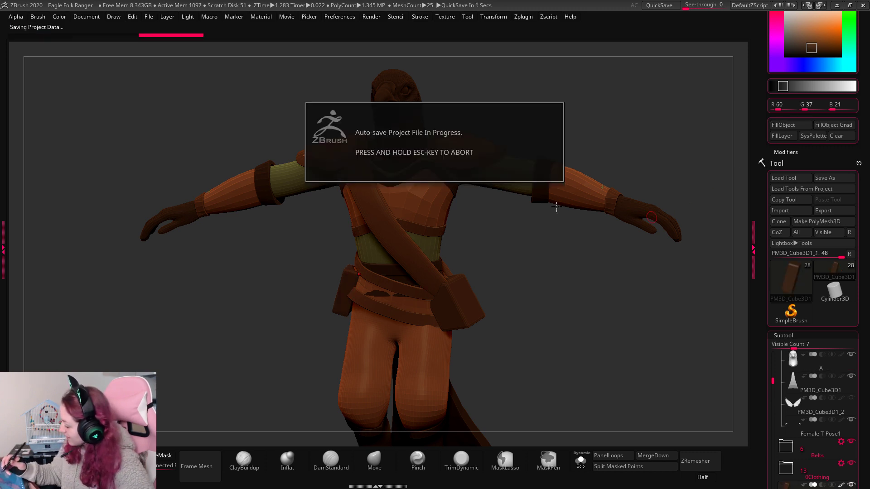
left_click(542, 194, "alt")
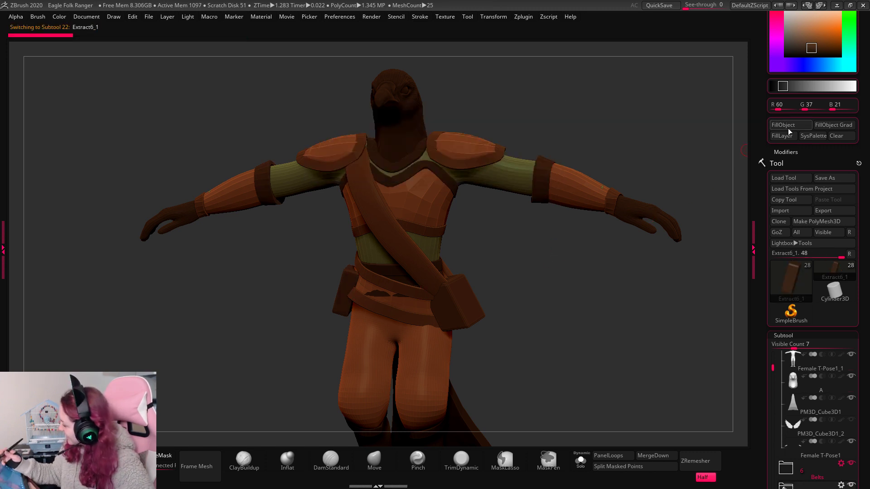
left_click_drag(583, 282, 554, 294)
key("space")
left_click(443, 280)
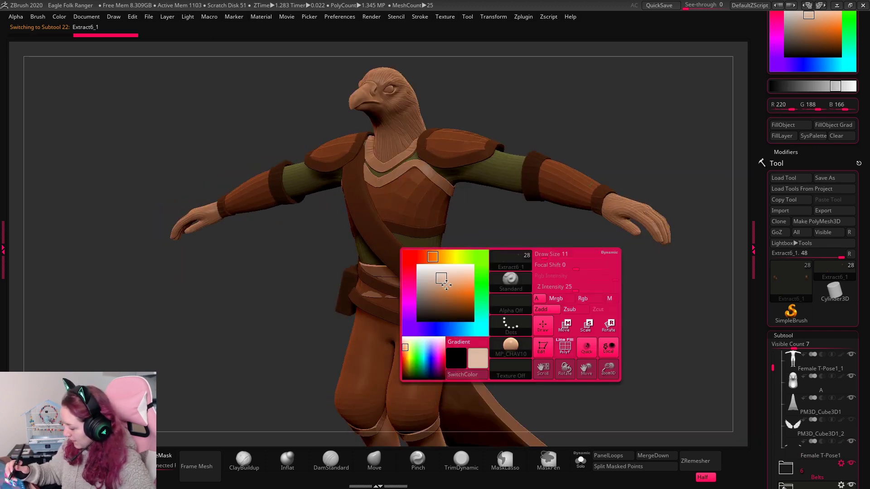
left_click(449, 290)
left_click(439, 280)
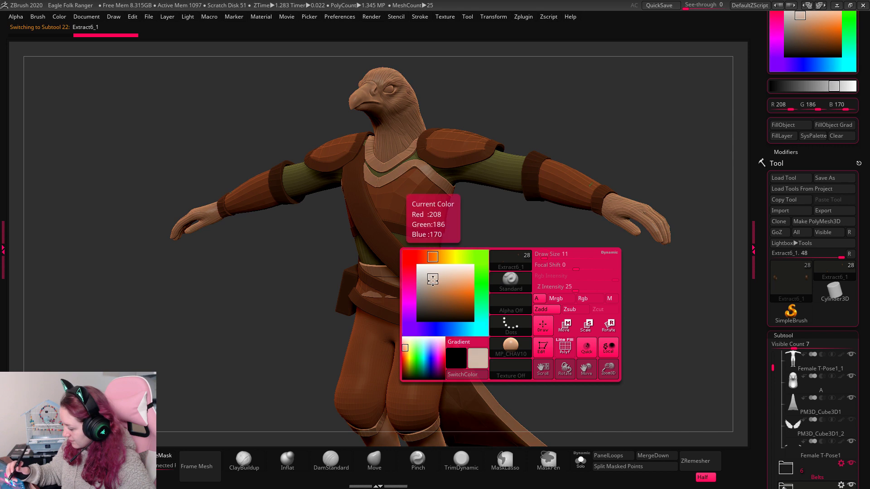
Resample the dark brown (RGB 60, 37, 21) and fill the chest armour trim Extract1 and subtool Extract4 with it.
key("c")
left_click(445, 184, "alt")
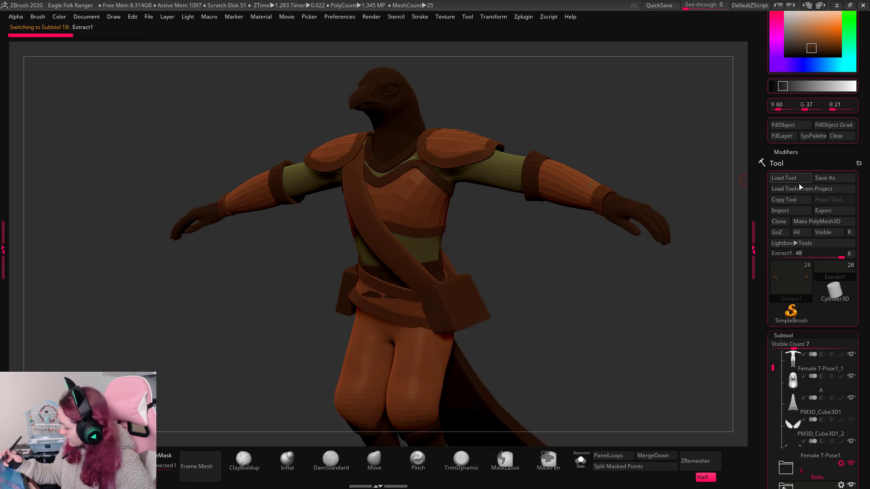
left_click(448, 264, "alt")
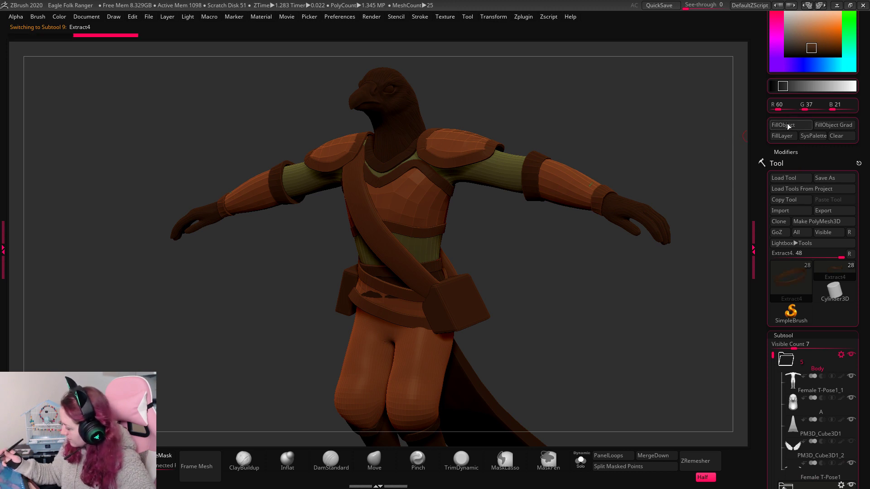
Fill the collar subtool Extract1 at the neck with the sampled dark brown (RGB 60, 37, 21).
key("space")
left_click_drag(454, 254, 455, 257)
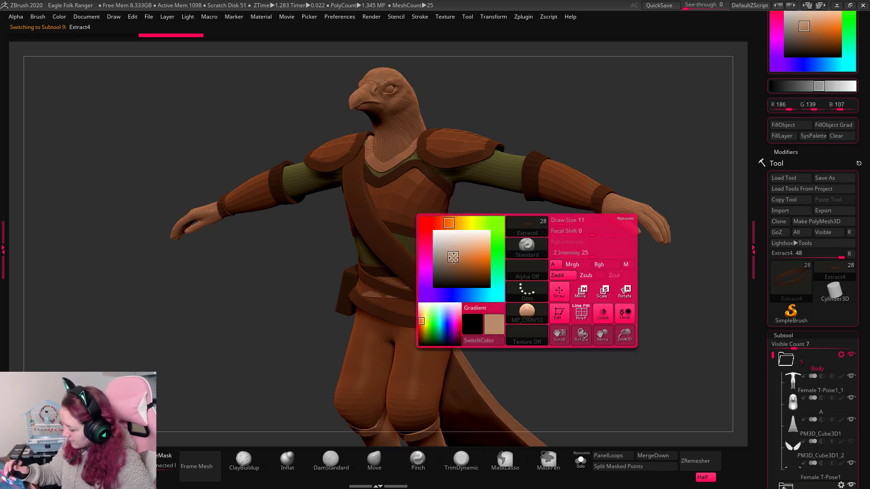
key("c")
left_click(403, 156, "alt")
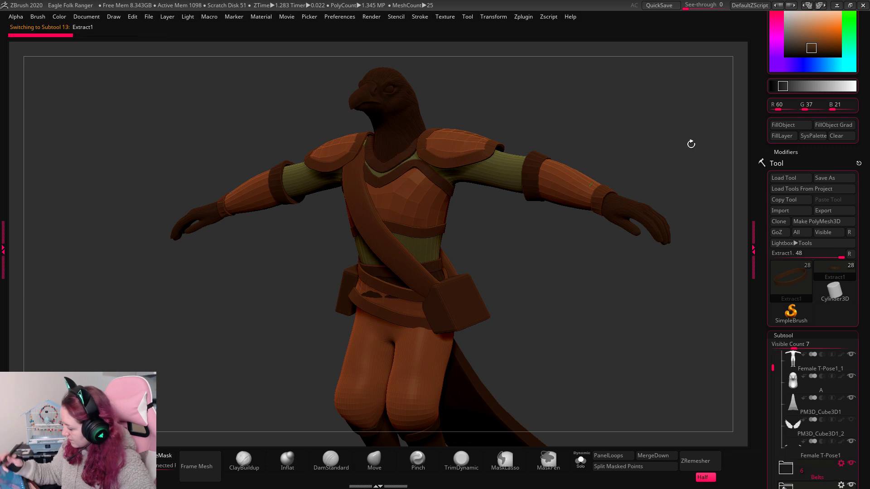
left_click(799, 128)
Try several hues on the uncoloured body and set the colour to a light beige (RGB 204, 178, 150).
left_click_drag(538, 252, 566, 250, "shift")
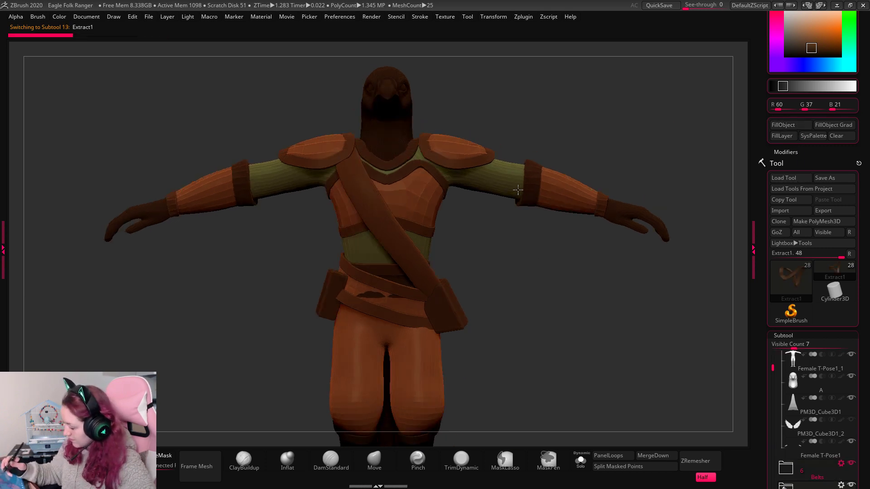
key("c")
key("space")
key("space")
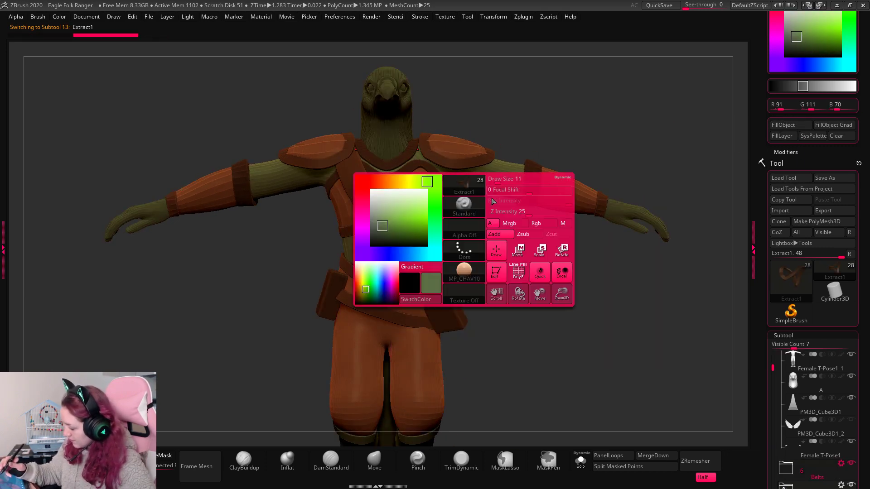
left_click_drag(393, 256, 417, 255)
left_click(424, 255)
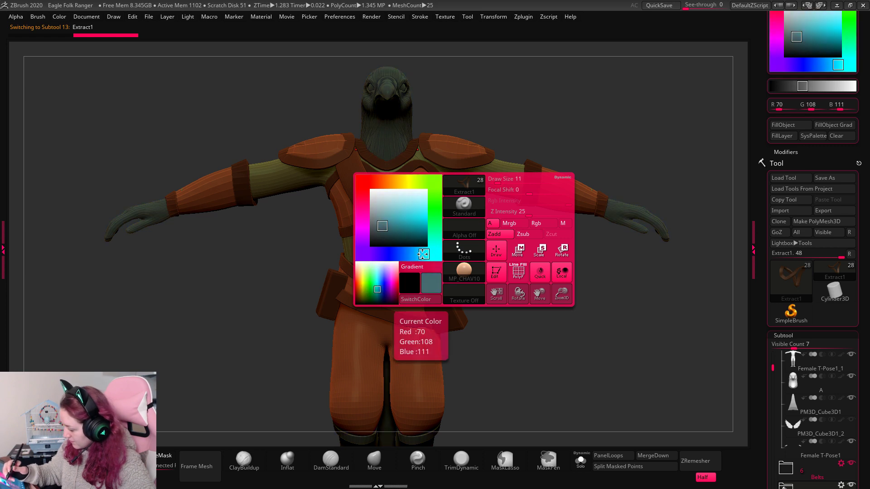
left_click(416, 255)
left_click(361, 196)
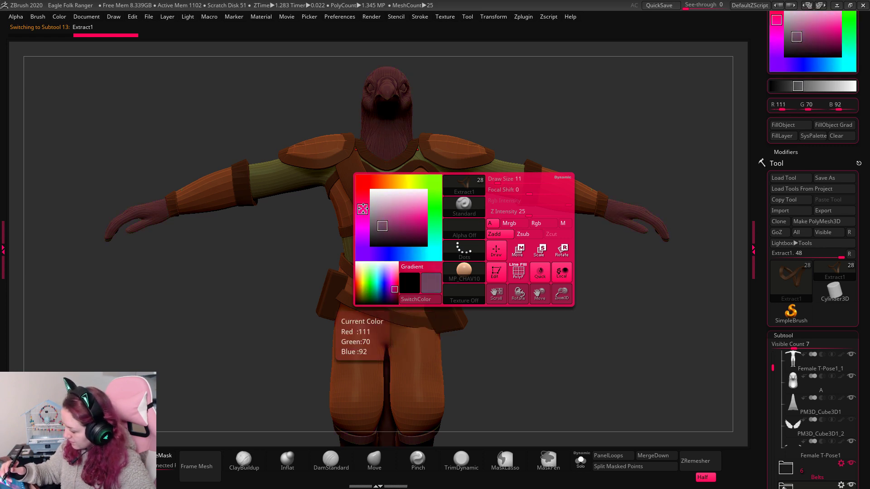
left_click(390, 182)
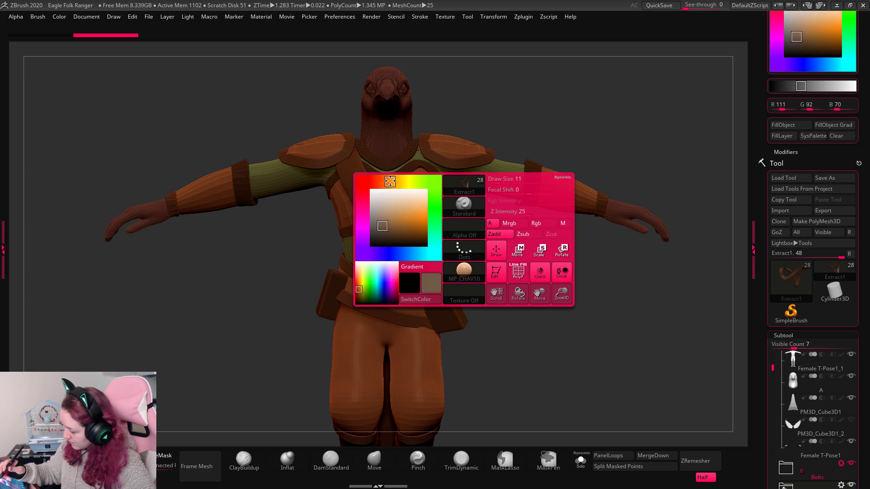
left_click(392, 208)
left_click_drag(392, 208, 390, 207)
Select the body subtool Female T-Pose1_1 and fill it with the light beige.
left_click_drag(623, 96, 725, 177)
left_click(794, 360)
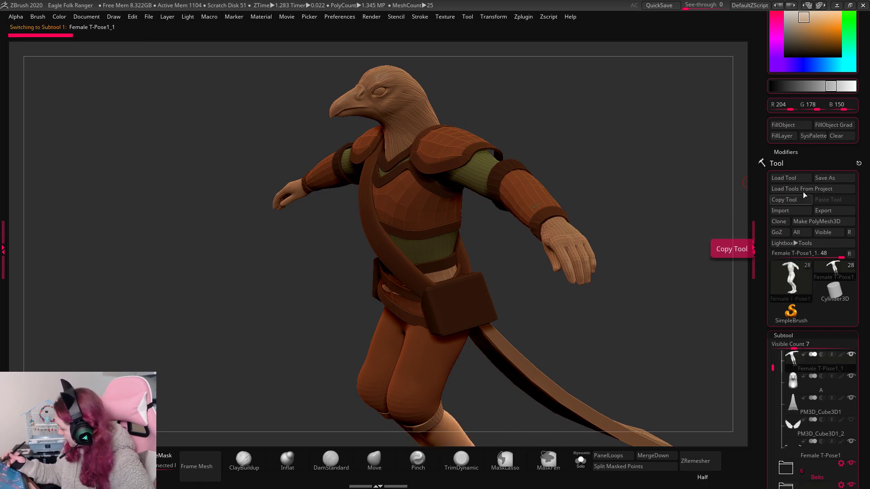
left_click_drag(651, 338, 614, 319)
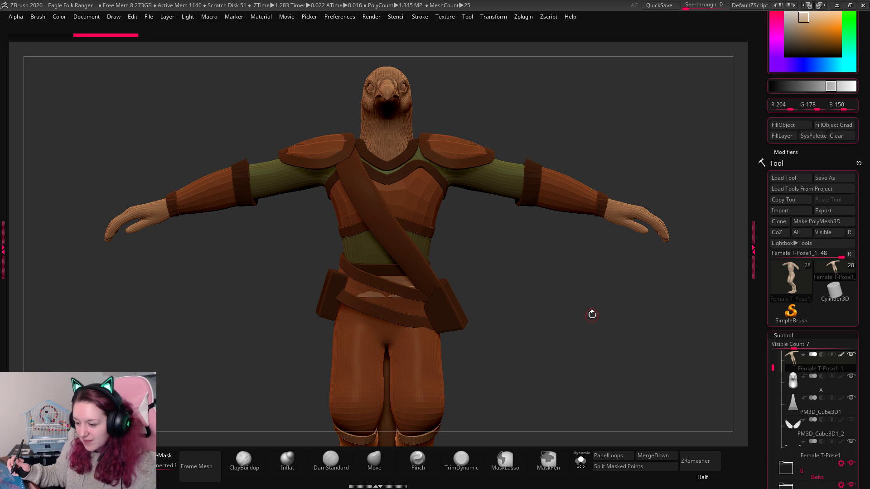
key("f")
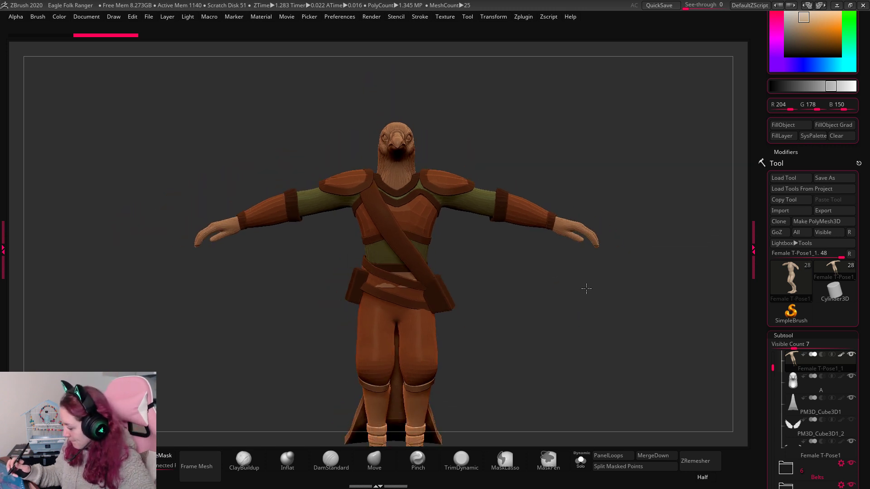
Try yellow, olive and pale green hues on the uncoloured head and tail subtools.
left_click_drag(585, 287, 546, 239)
key("space")
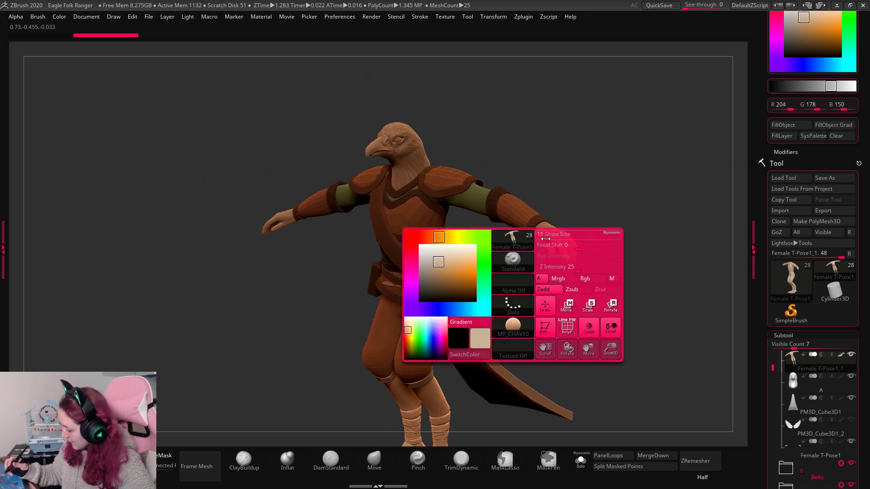
left_click(456, 237)
left_click(446, 269)
left_click(446, 271)
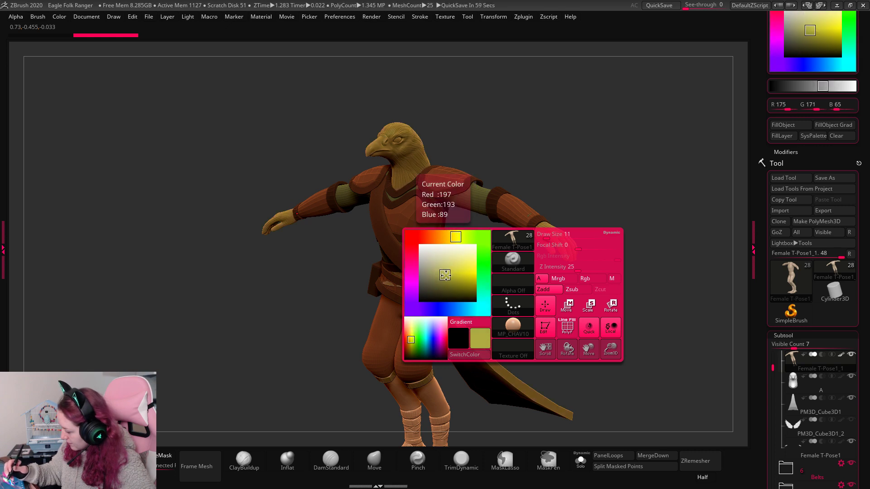
mouse_move(451, 253)
left_mouse_down()
mouse_move(461, 272)
mouse_move(445, 253)
left_mouse_up()
left_click(483, 236)
left_click(453, 254)
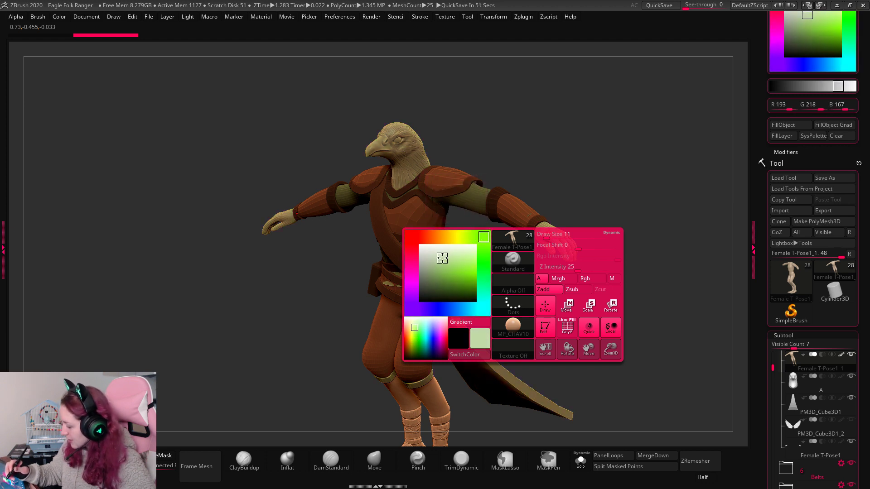
Set the active colour to a light sandy beige (RGB 209, 196, 165).
key("space")
left_click(518, 234)
mouse_move(518, 234)
left_mouse_down()
mouse_move(508, 263)
mouse_move(519, 247)
mouse_move(511, 253)
mouse_move(517, 271)
mouse_move(499, 255)
mouse_move(508, 234)
left_mouse_up()
left_click(506, 257)
left_click(499, 256)
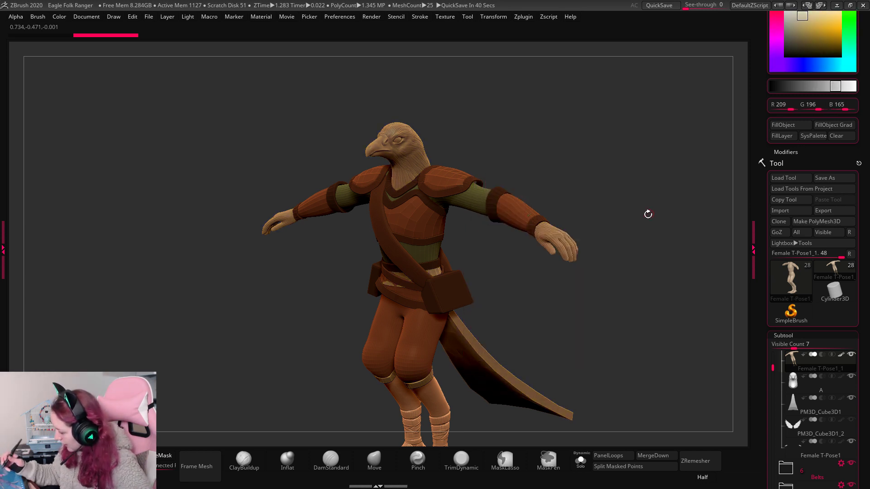
Select the eagle head subtool A and fill it with the light beige (RGB 209, 196, 165).
left_click_drag(646, 213, 544, 234)
scroll(832, 219, "down", 1)
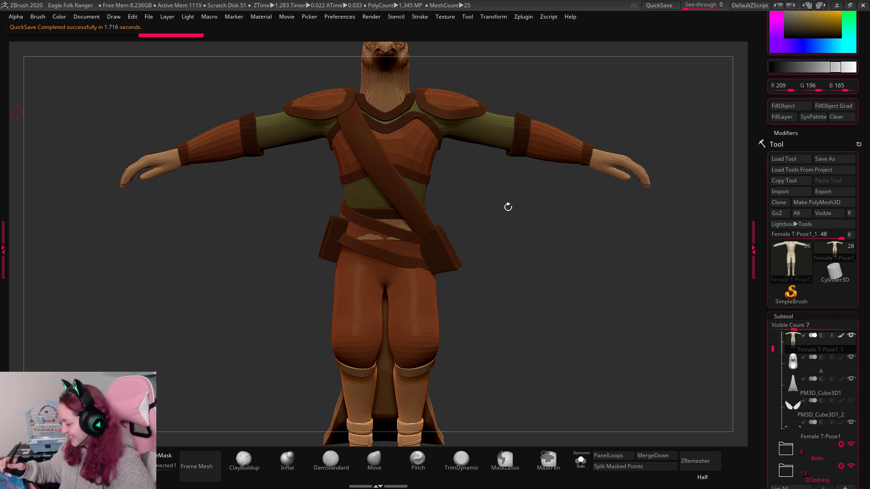
left_click_drag(581, 249, 562, 259)
left_click(454, 264, "alt")
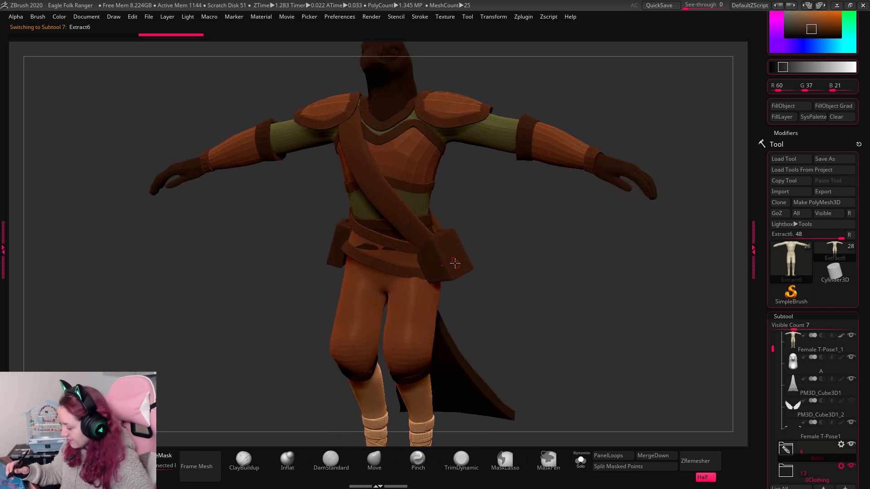
left_click_drag(534, 280, 556, 265)
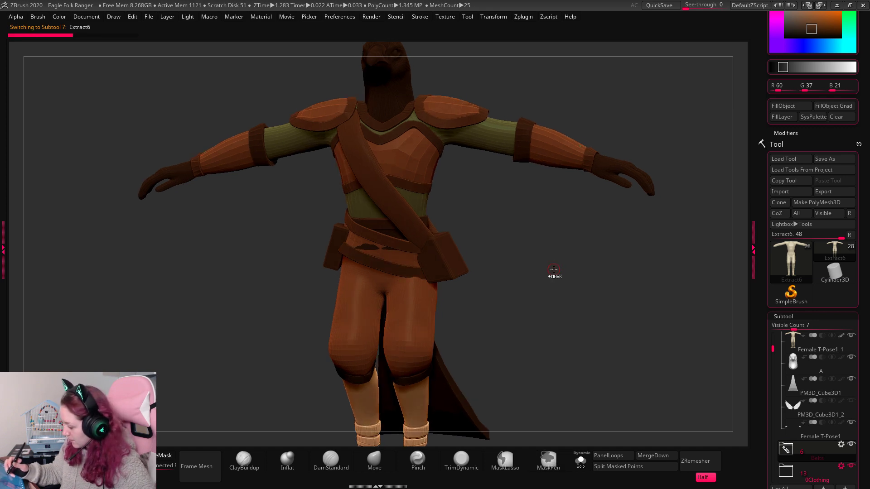
key("c")
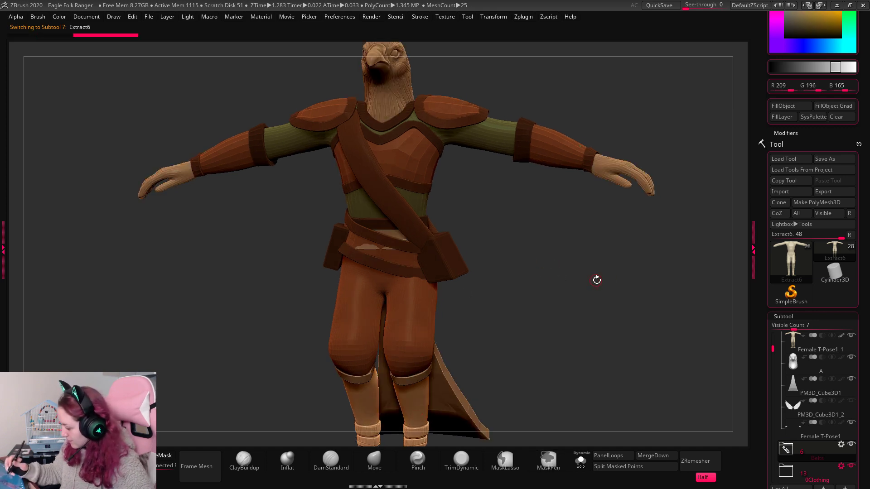
left_click_drag(597, 279, 447, 136)
left_click(399, 83, "alt")
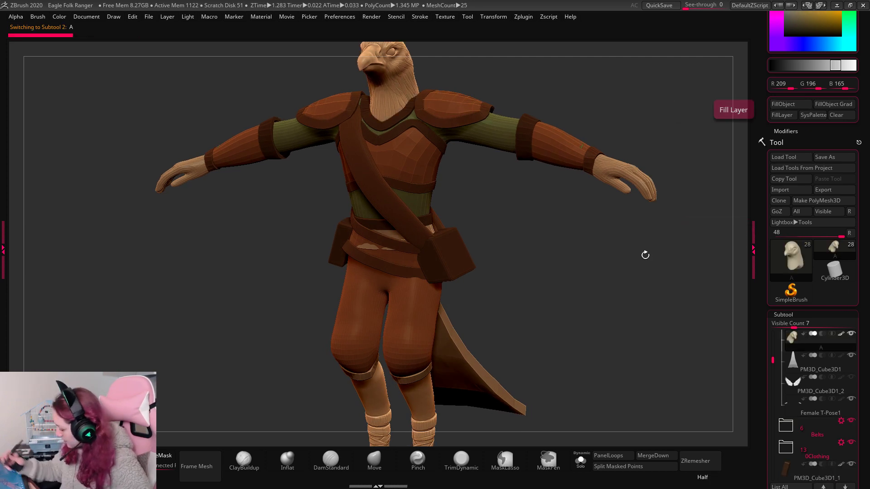
Fill the subtools PM3D_Cube3D1, Female T-Pose1 and the wings PM3D_Cube3D1_2 with the same light beige.
left_click_drag(629, 330, 589, 280, "alt")
left_click(821, 364)
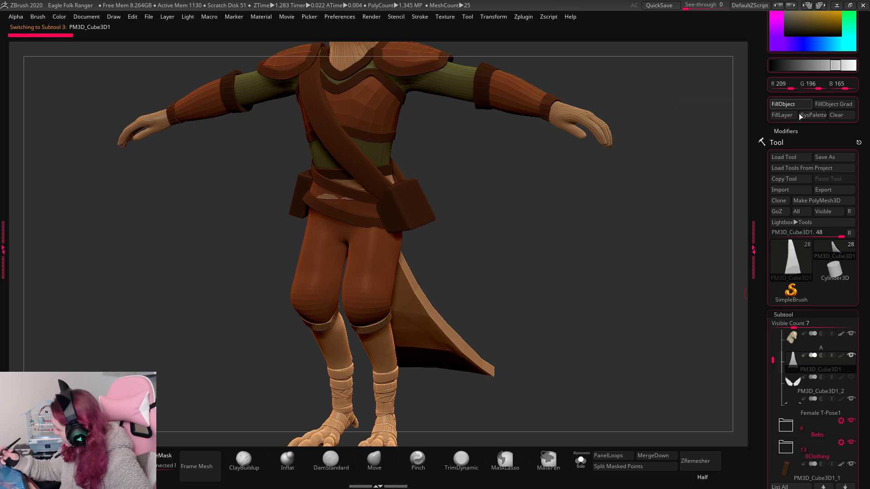
left_click(801, 401)
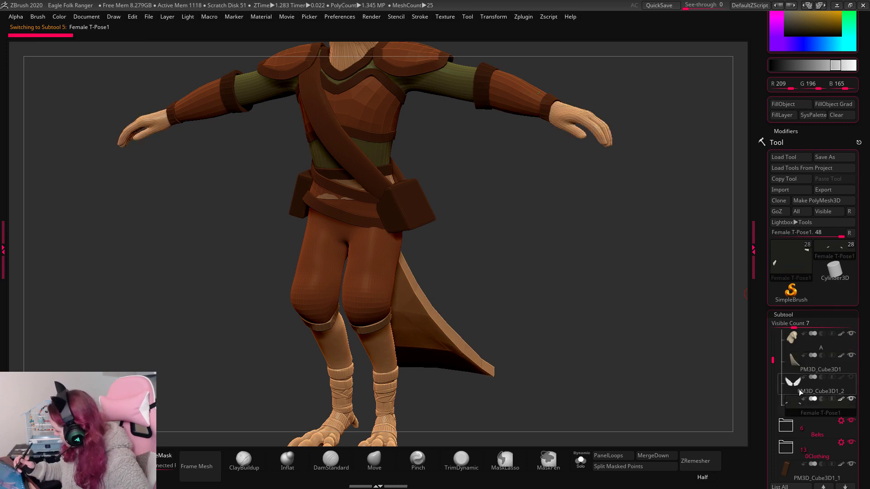
left_click(800, 392)
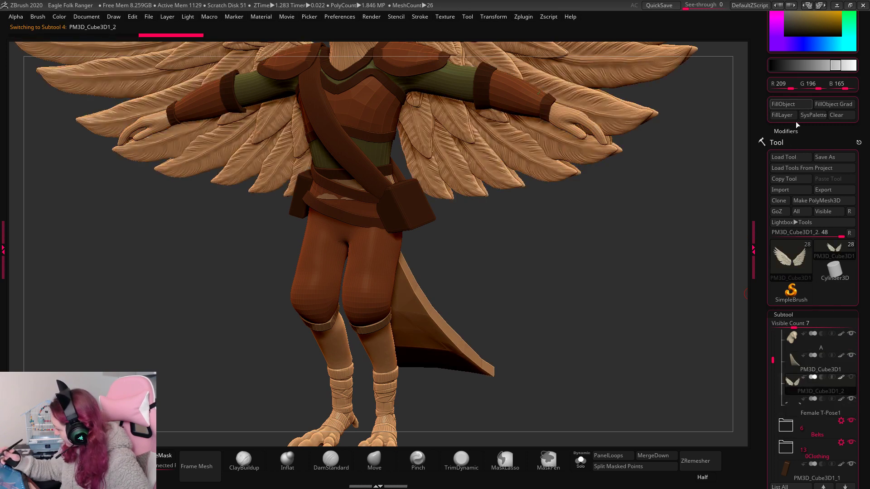
left_click_drag(650, 262, 641, 307, "shift")
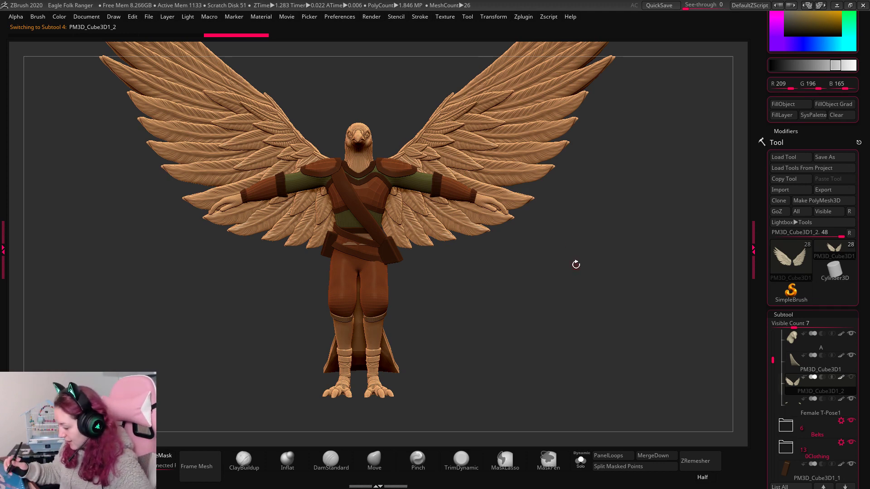
Sample the dark brown (RGB 60, 37, 21) and fill the trouser cuffs Extract2 below the knees with it.
left_click_drag(576, 265, 576, 171, "alt")
key("c")
left_click(390, 296, "alt")
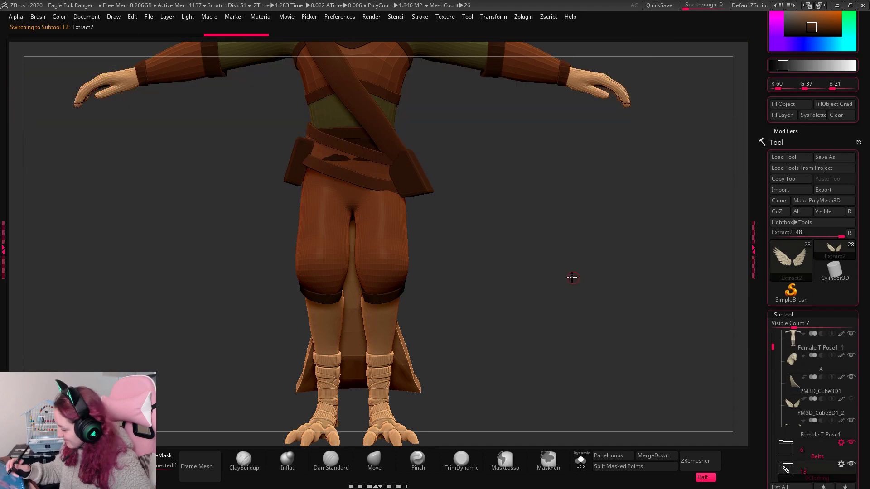
left_click_drag(573, 276, 602, 287)
left_click(787, 104)
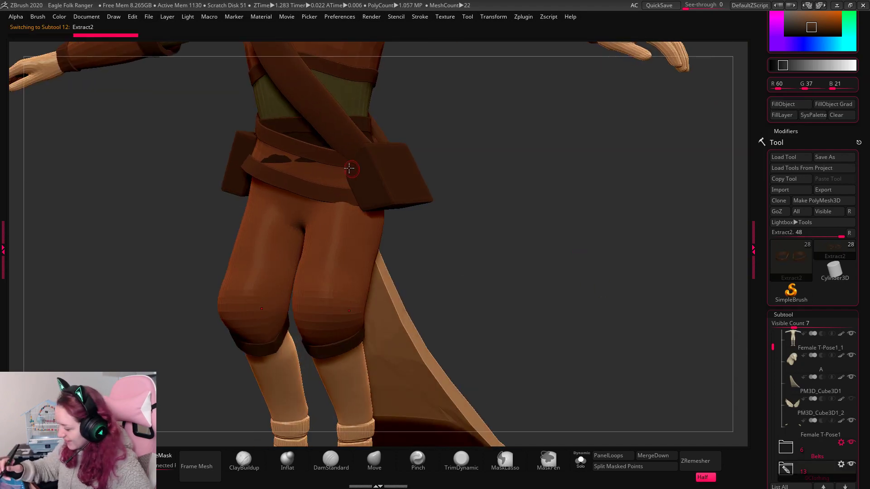
Fill the belt Extract5 and the pouch PM3D_Cube3D1_3 with the dark brown (RGB 60, 37, 21).
left_click(336, 160, "alt")
left_click(783, 105)
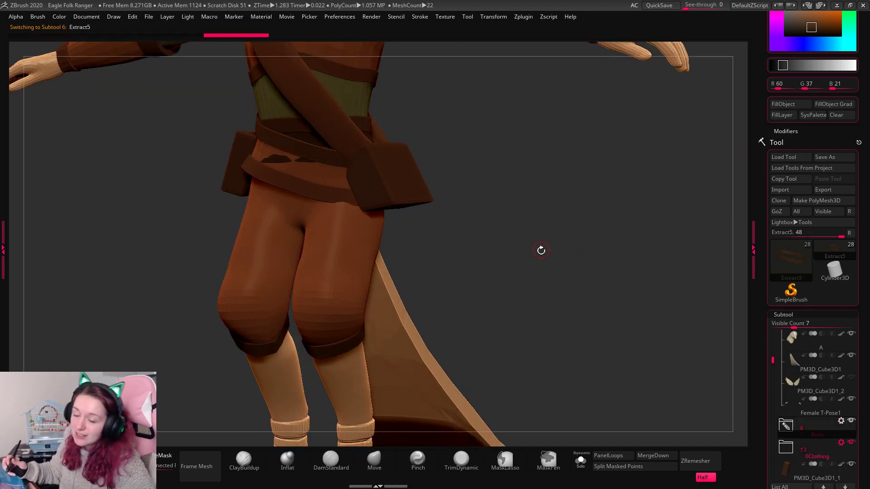
left_click(414, 198, "alt")
left_click(790, 106)
left_click_drag(569, 228, 548, 290)
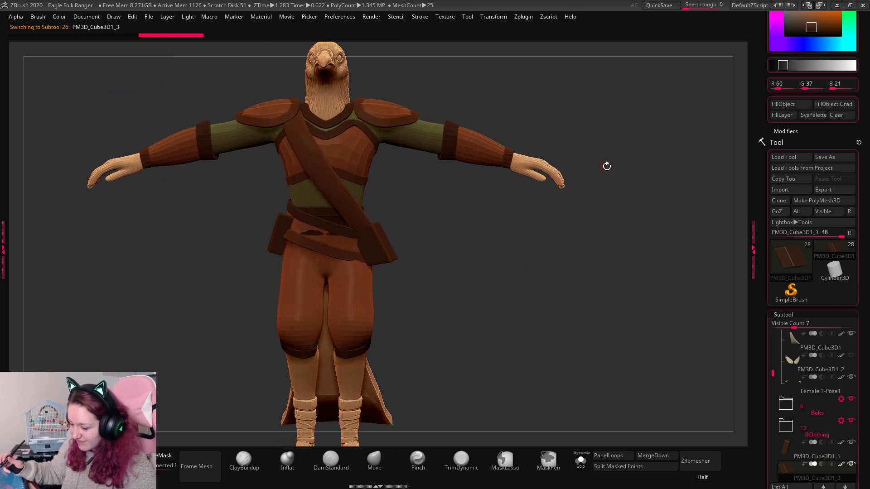
Select the waist belt subtool Extract5_2 and fill it with the dark brown (RGB 60, 37, 21).
left_click_drag(607, 166, 607, 159)
key("space")
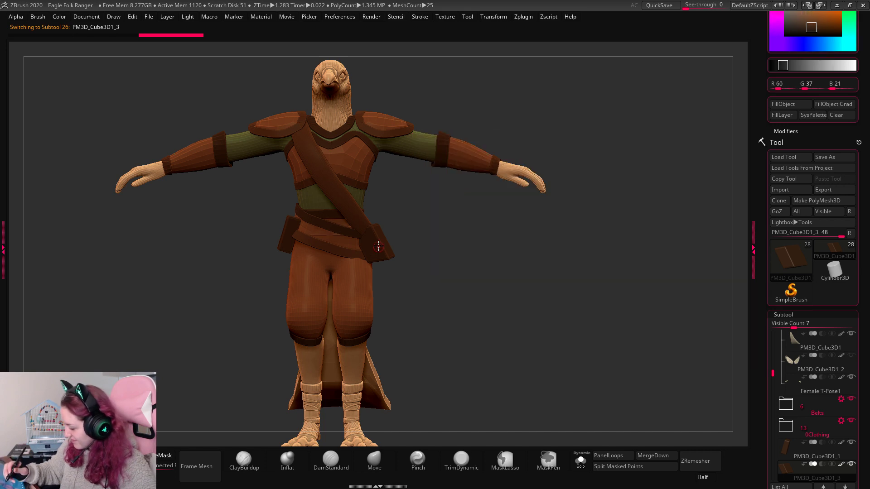
left_click(337, 220, "alt")
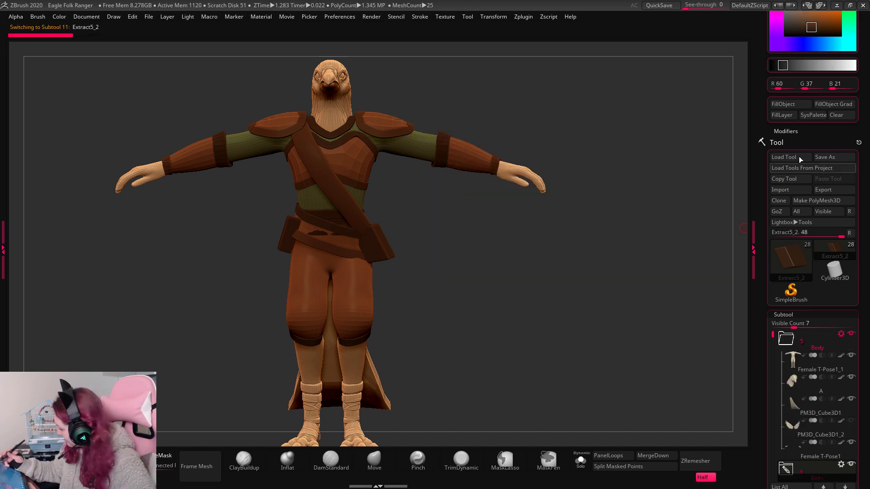
left_click(792, 104)
mouse_move(594, 286)
left_mouse_down("alt")
mouse_move(599, 303)
mouse_move(630, 286)
mouse_move(646, 307)
mouse_move(600, 301)
left_mouse_up("alt")
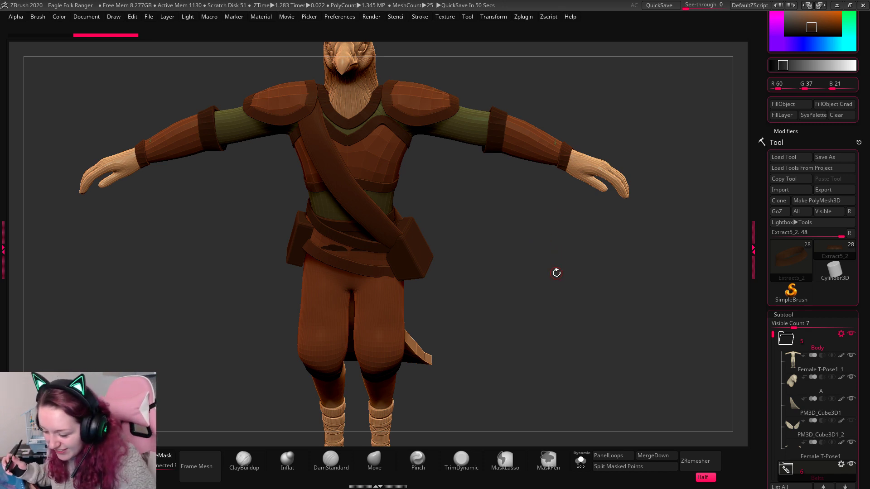
Select the wings subtool PM3D_Cube3D1_2 and examine the coloured figure together with its wings.
mouse_move(554, 280)
left_mouse_down()
mouse_move(559, 311)
mouse_move(546, 264)
mouse_move(583, 294)
mouse_move(586, 282)
mouse_move(586, 292)
left_mouse_up()
key("space")
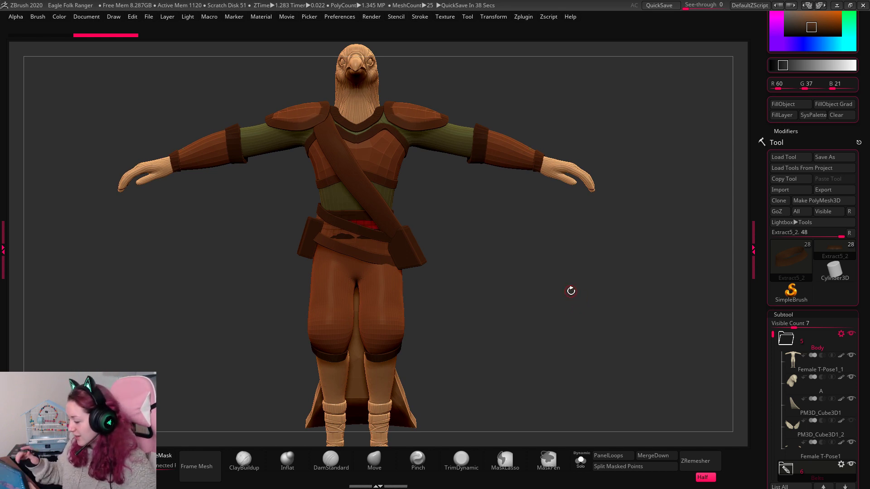
left_click_drag(855, 363, 861, 274)
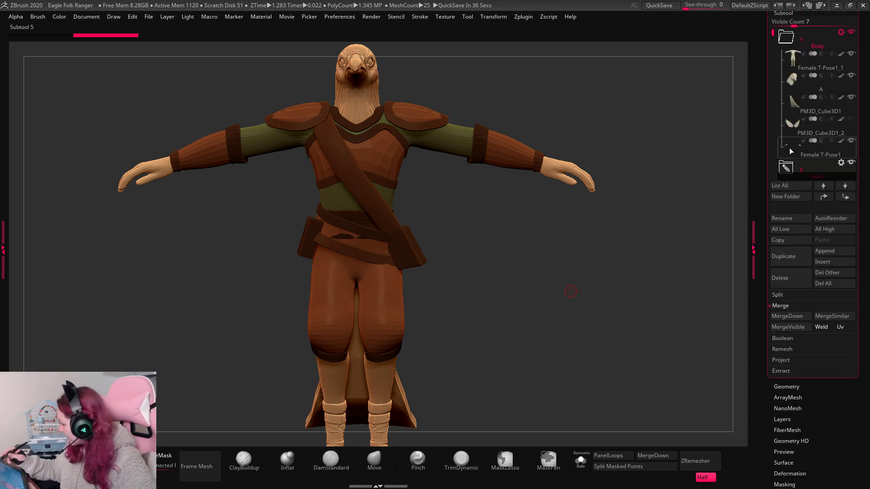
left_click(793, 125)
left_click_drag(608, 342, 617, 406, "alt")
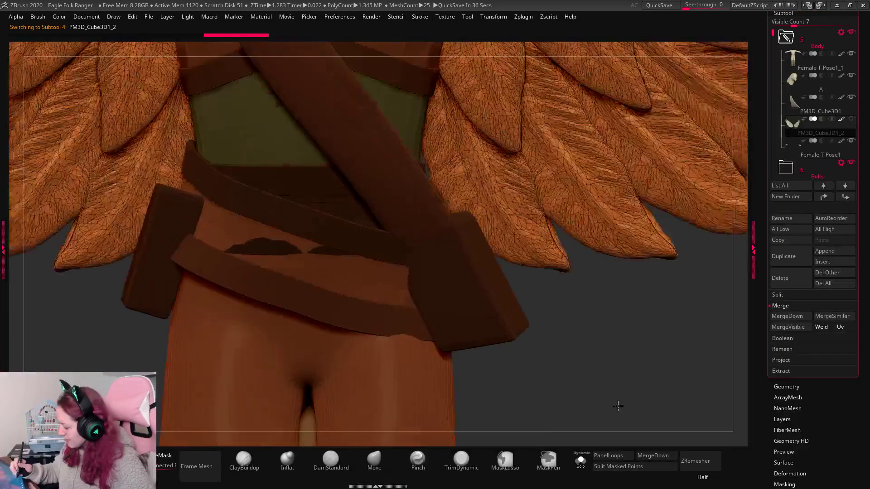
key("shift+f")
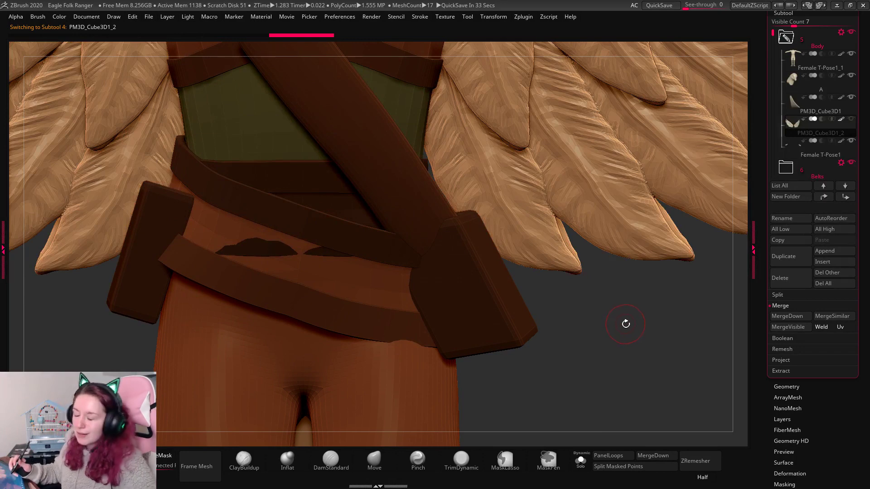
key("f")
left_click_drag(696, 331, 684, 311, "alt")
left_click_drag(608, 273, 603, 297, "alt")
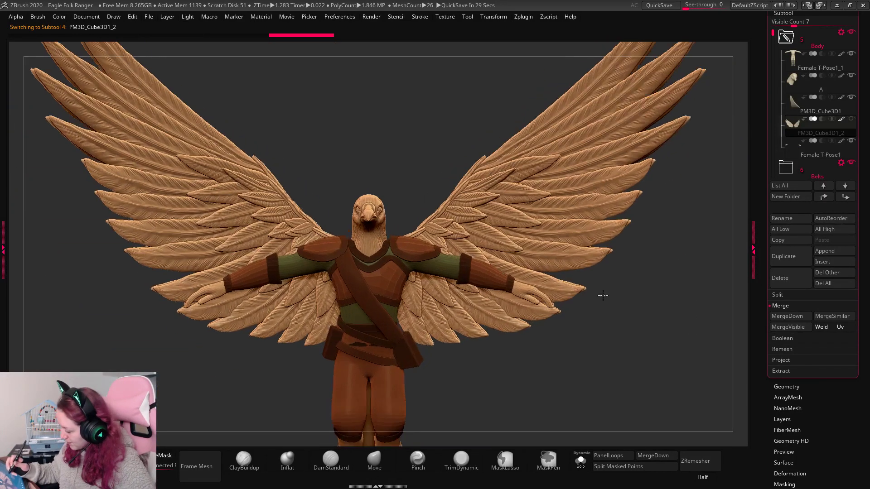
Select the shirt subtool Extract2_4 and fill it with a dark green (RGB 68, 85, 51).
left_click(448, 273, "alt")
left_click_drag(694, 287, 492, 230, "alt")
key("space")
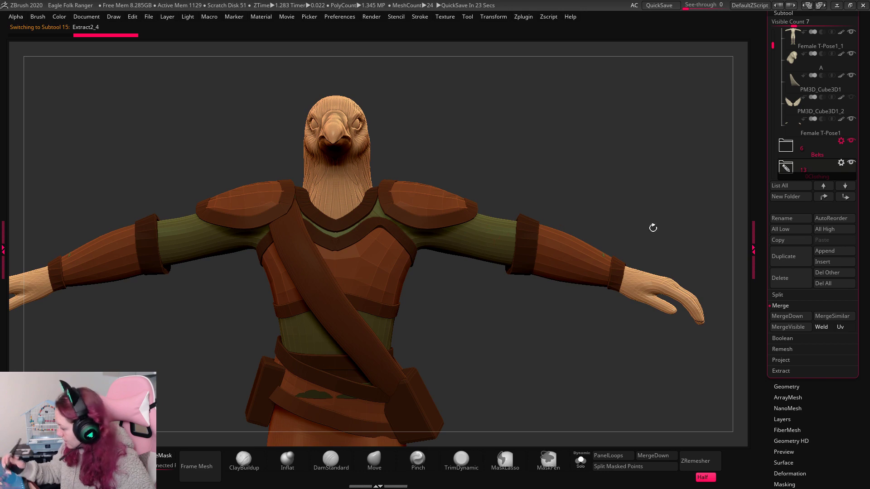
left_click_drag(862, 160, 859, 479)
left_click(793, 123)
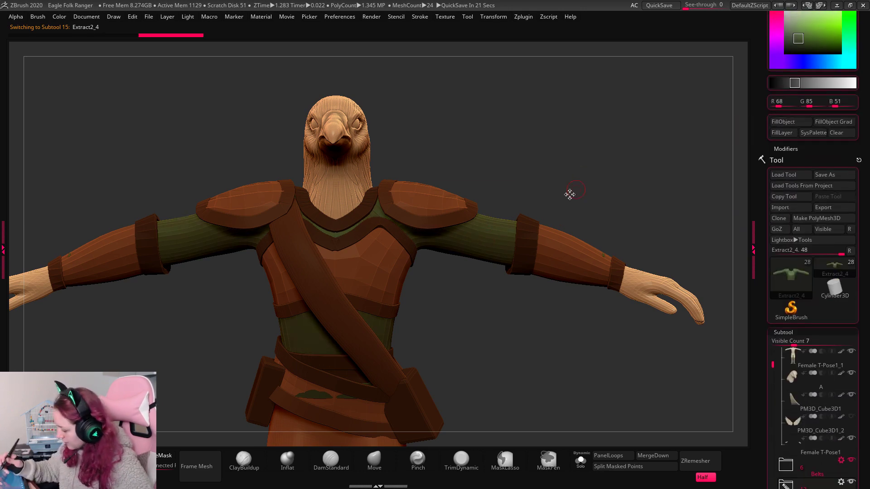
Refill the shirt Extract2_4 with a brighter green (RGB 104, 146, 59).
key("space")
left_click(465, 229)
left_click(792, 122)
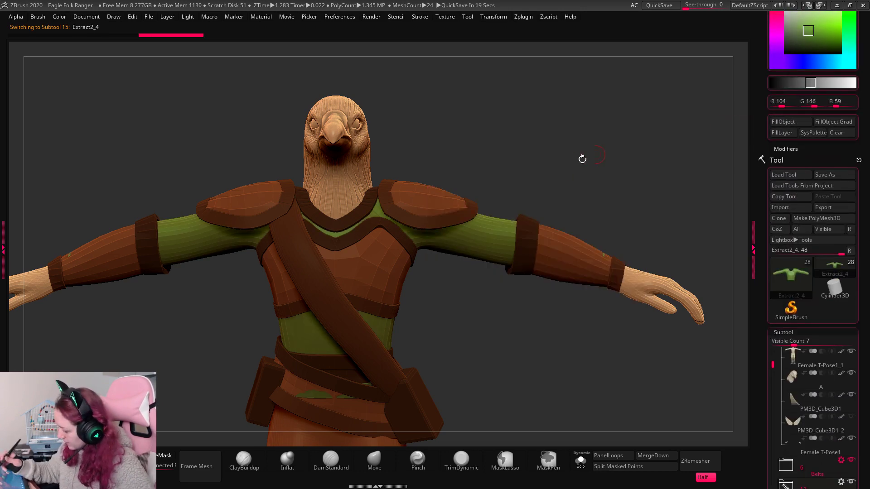
Darken the green slightly to RGB 91, 129, 51 and fill the shirt Extract2_4 with it.
key("space")
left_click(467, 233)
left_click(793, 122)
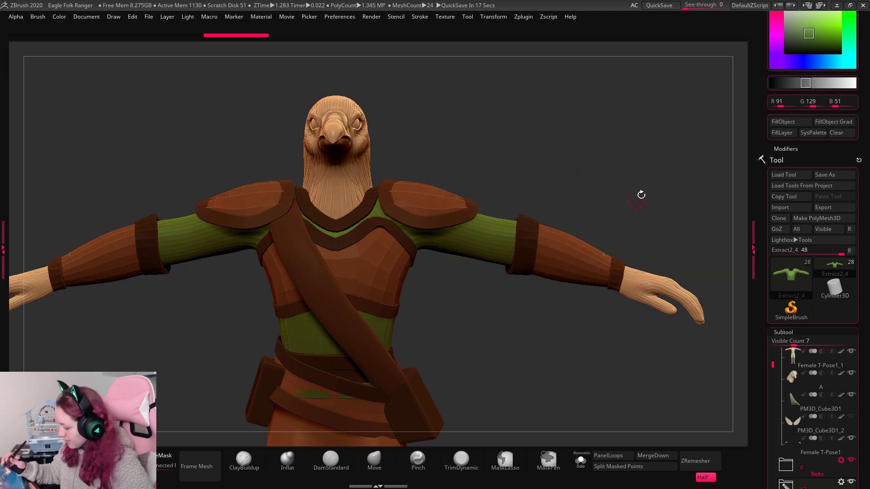
left_click_drag(642, 195, 651, 171)
key("f")
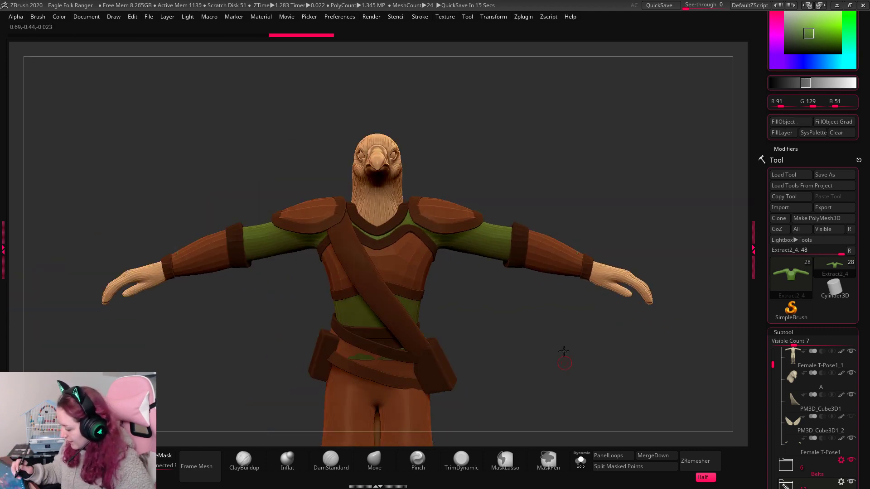
Isolate the shirt Extract2_4 and the subtool Extract7 in turn to trace the uncoloured patch between the belts.
left_click_drag(486, 323, 551, 302, "alt")
key("space")
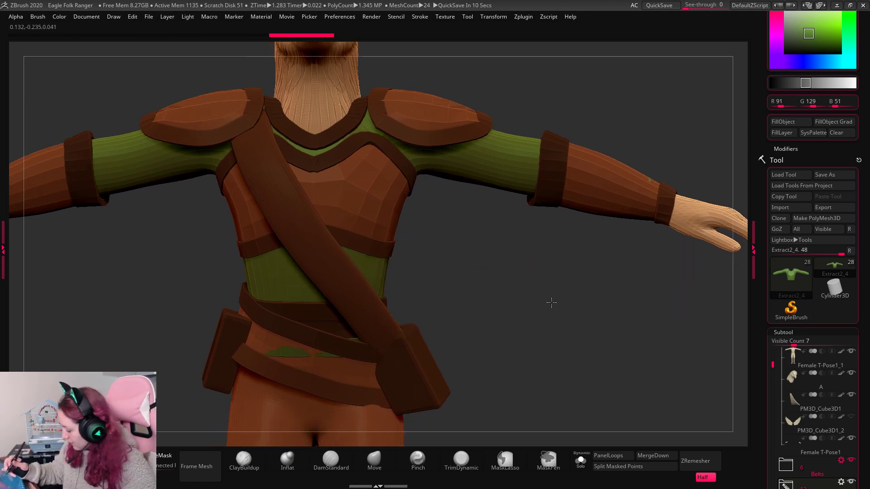
left_click(580, 460)
left_click(581, 460)
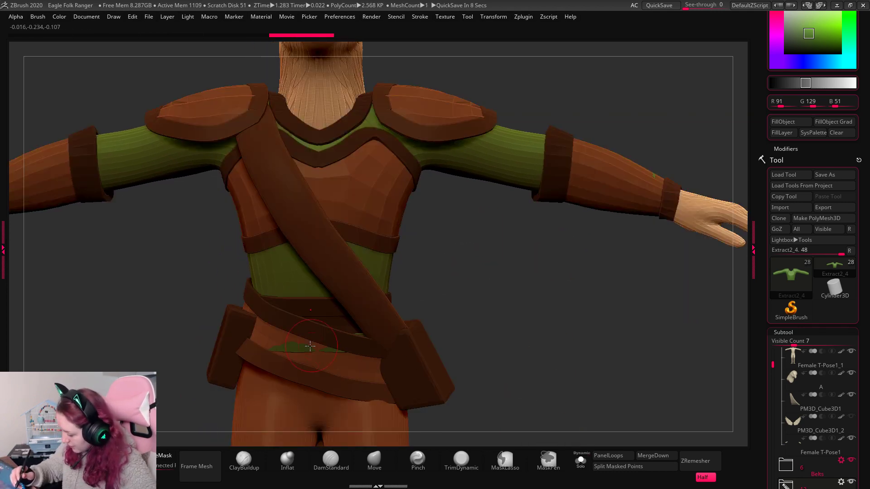
left_click(295, 353, "alt")
left_click(581, 460)
left_click(580, 461)
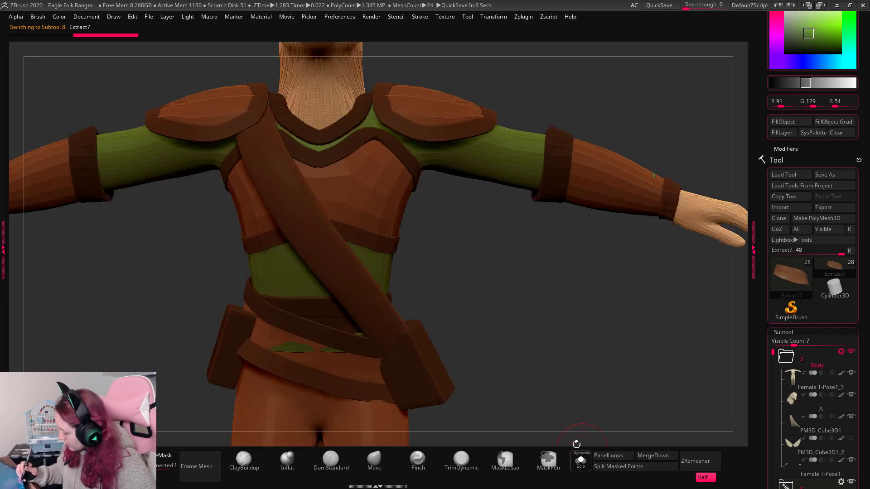
Select the green patch subtool Extract5_1 between the belts and delete the Belts folder with all its subtools.
left_click_drag(516, 276, 572, 258, "alt")
left_click(272, 335, "alt")
left_click_drag(621, 321, 704, 316)
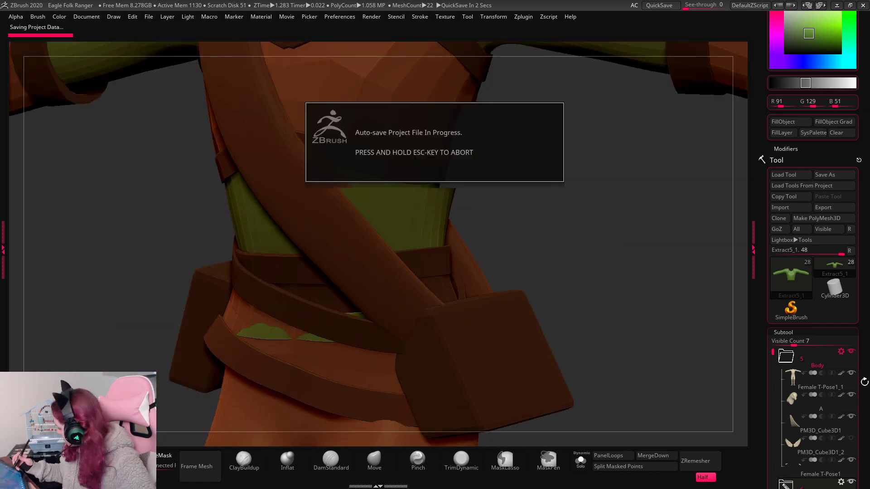
left_click_drag(864, 349, 860, 261)
left_click(788, 382)
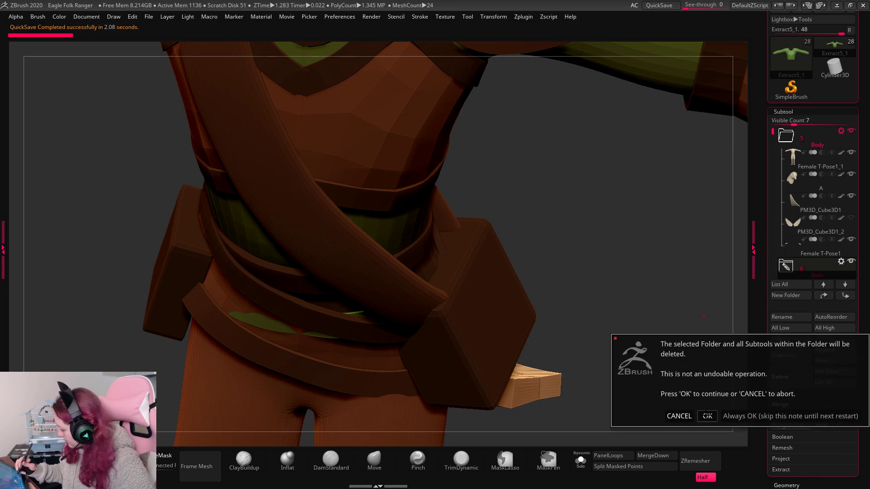
left_click(708, 416)
left_click_drag(694, 394, 612, 351)
left_click_drag(515, 315, 531, 314)
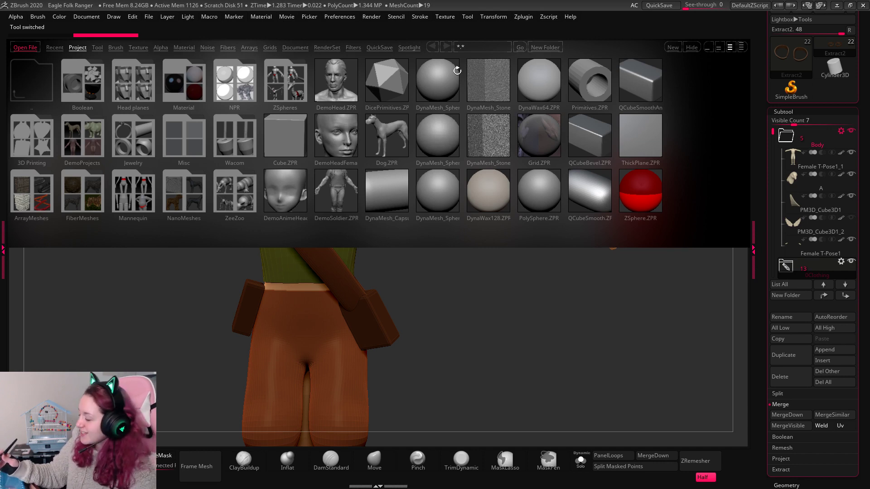
Restore the deleted belts by opening the most recent quick save, QS_3158.ZPR.
left_click(385, 47)
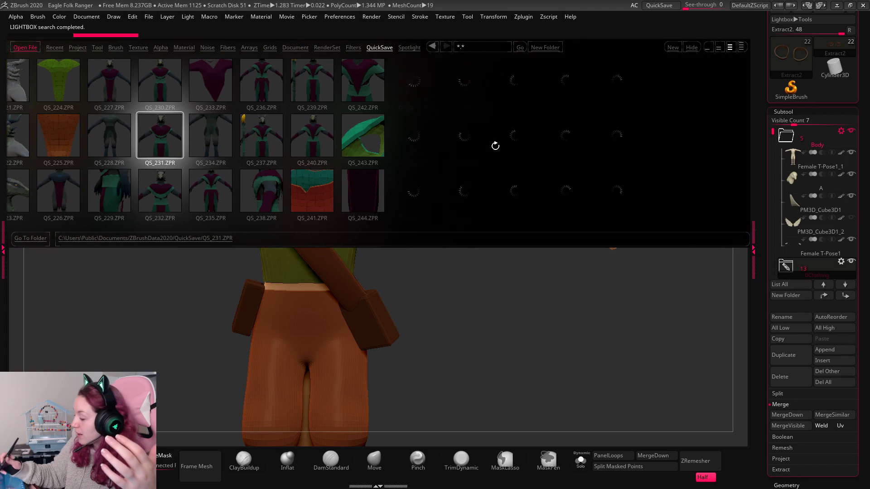
scroll(494, 145, "down", 10)
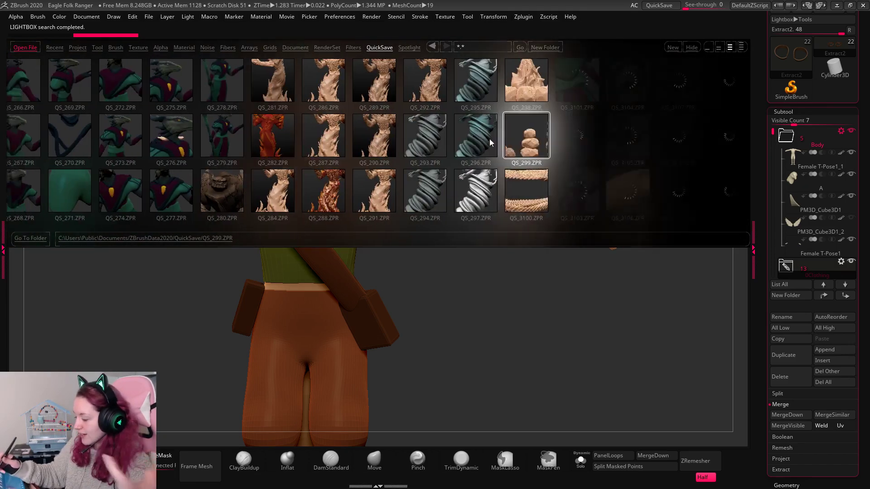
scroll(538, 126, "down", 10)
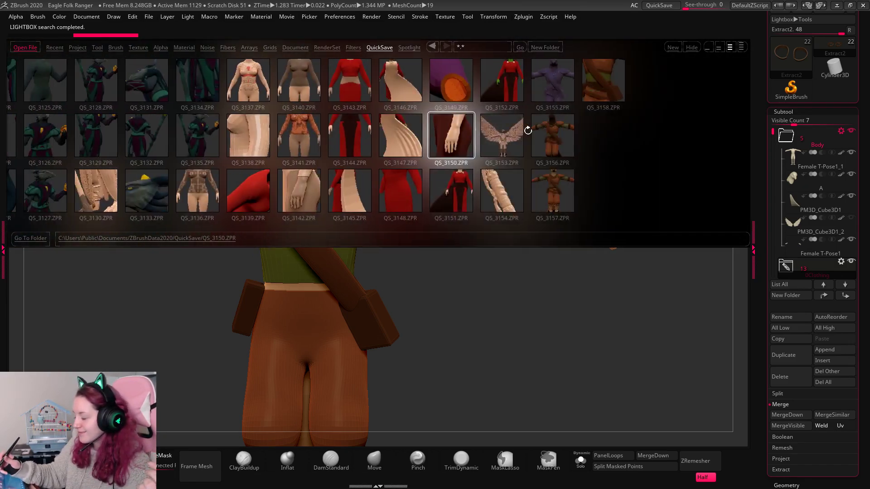
scroll(528, 131, "down", 5)
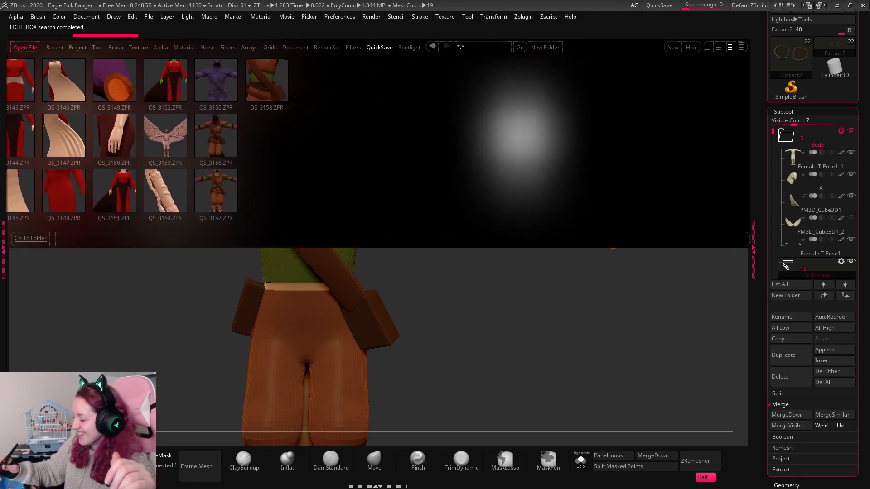
double_click(272, 88)
left_click(466, 271)
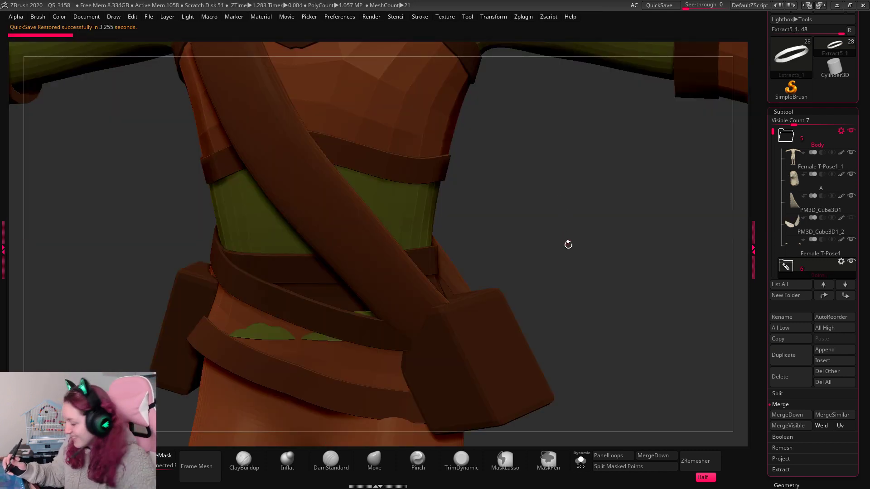
Isolate the stray green band Extract5_1, delete only that subtool and show the whole model again.
left_click_drag(574, 242, 536, 255, "alt")
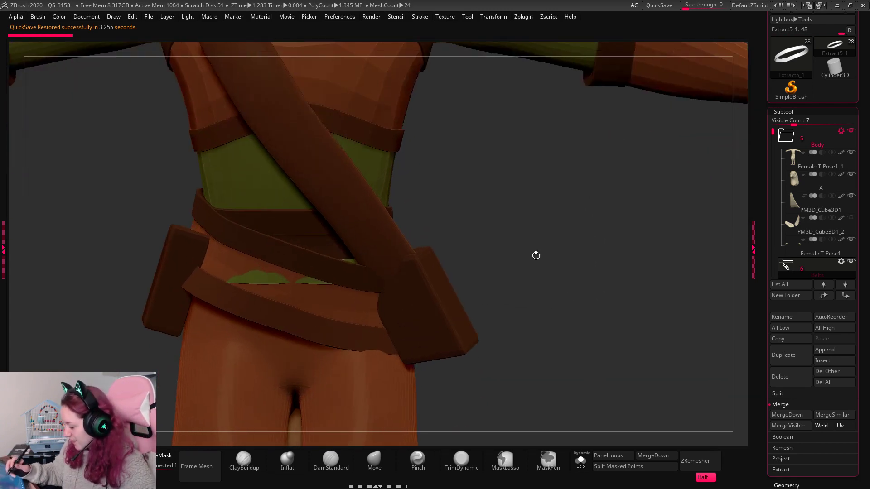
right_click(537, 255)
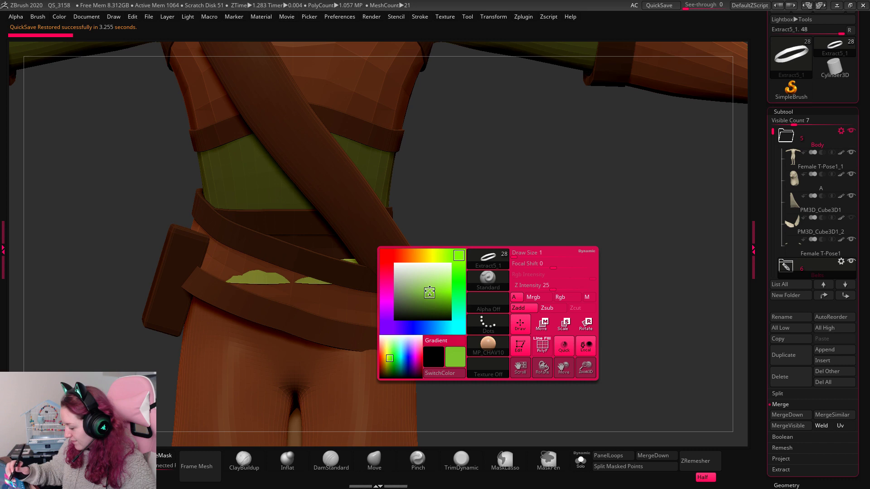
left_click(581, 460)
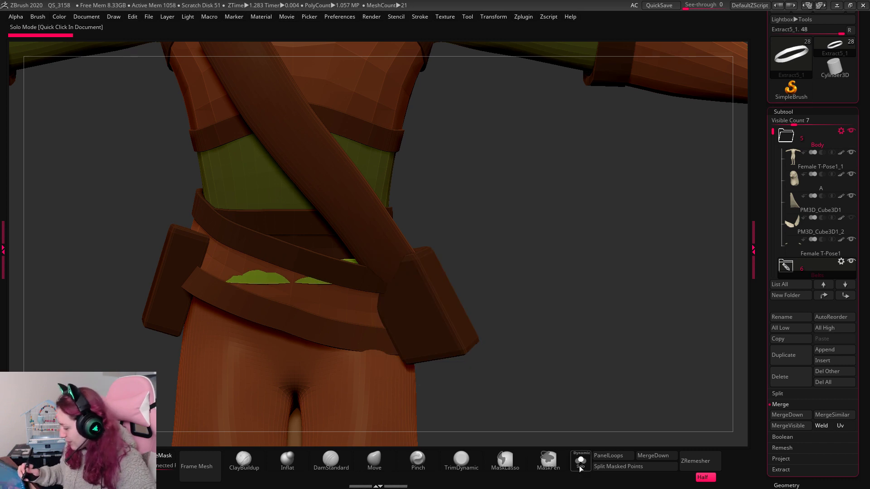
left_click_drag(794, 120, 809, 118)
scroll(808, 118, "down", 3)
left_click(781, 381)
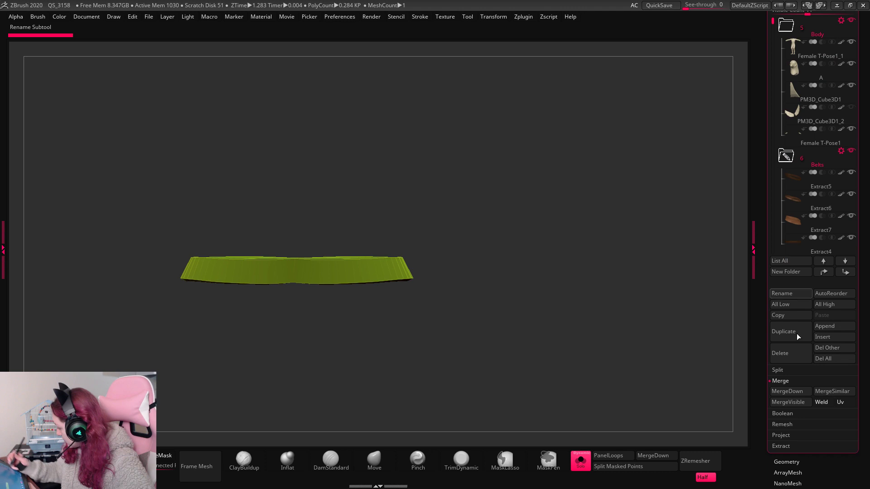
left_click(788, 355)
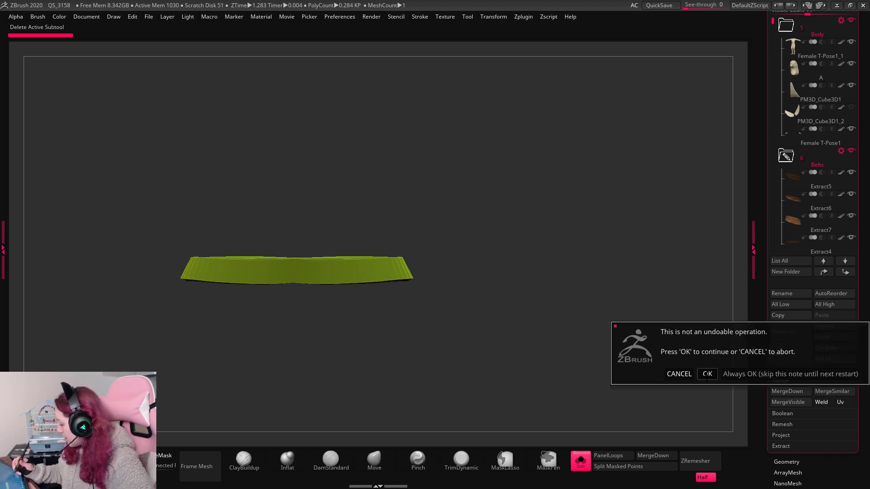
left_click(708, 374)
left_click(581, 460)
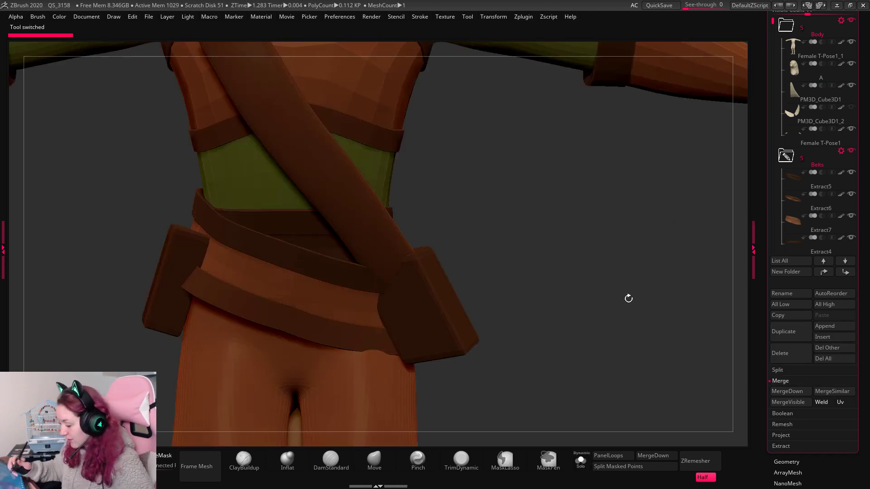
key("f")
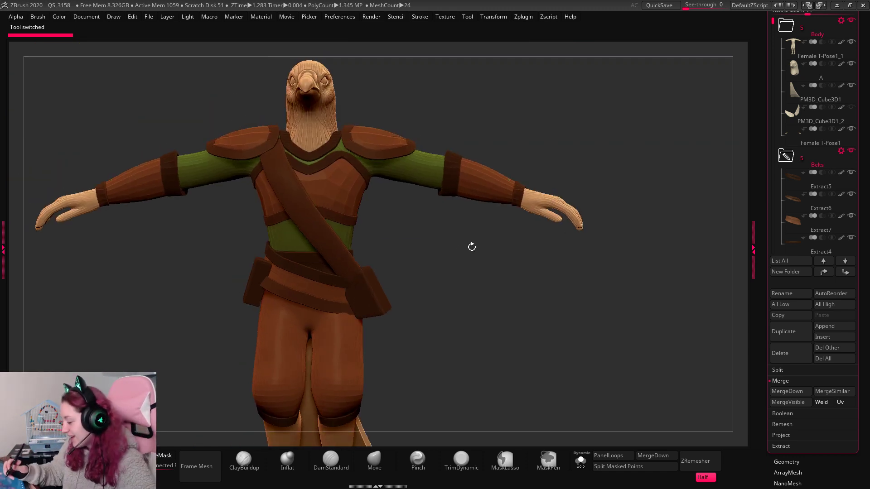
key("space")
scroll(491, 249, "up", 3)
key("space")
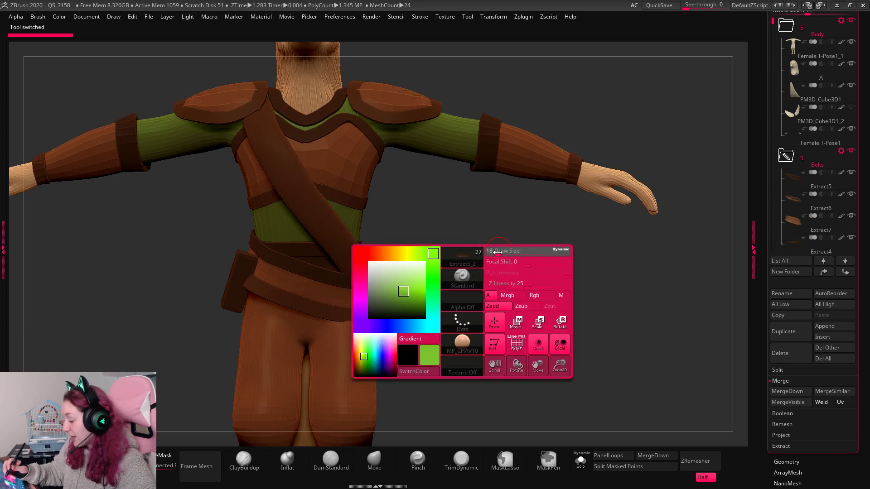
left_click_drag(490, 260, 491, 270)
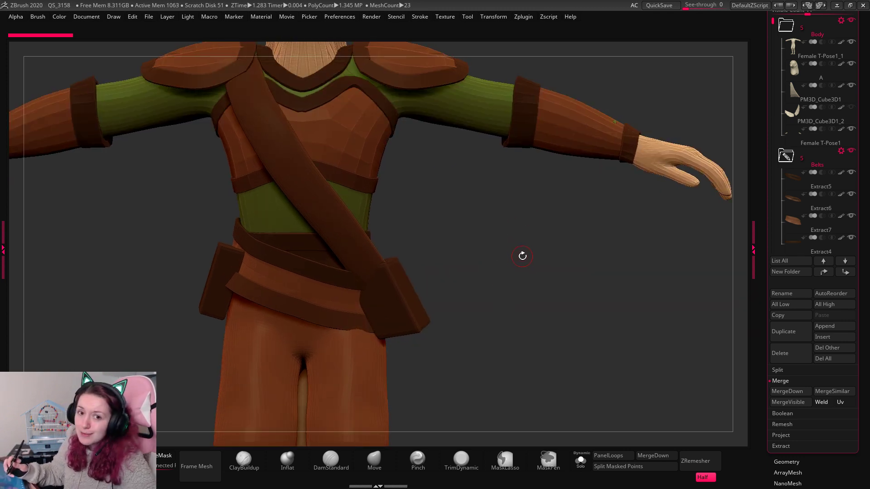
left_click_drag(510, 258, 497, 240)
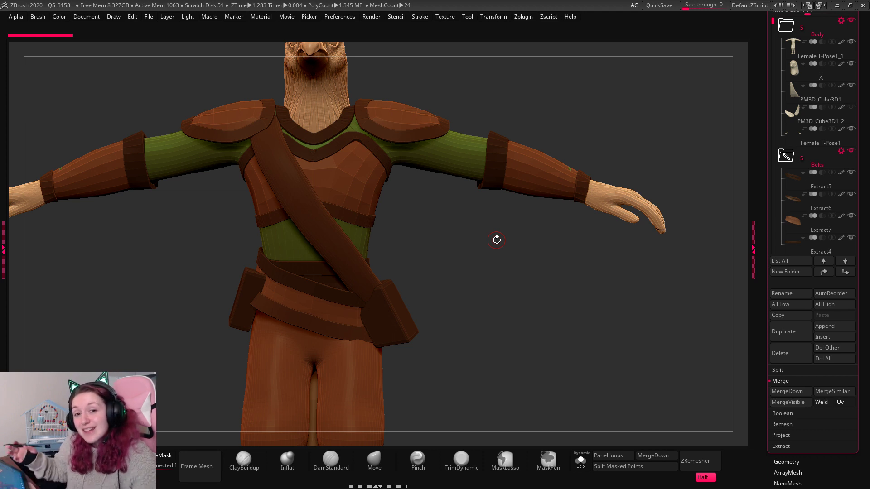
left_click_drag(468, 273, 499, 324)
key("space")
Select the lower belt subtool Extract6 and set up the Paint brush with dark brown (RGB 60, 37, 21).
left_click(371, 338, "alt")
left_click_drag(868, 89, 868, 219)
scroll(794, 130, "up", 4)
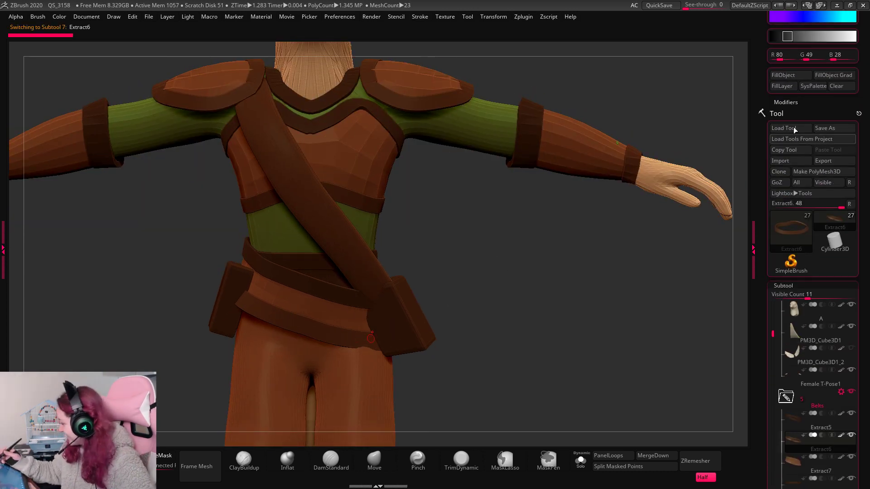
key("f")
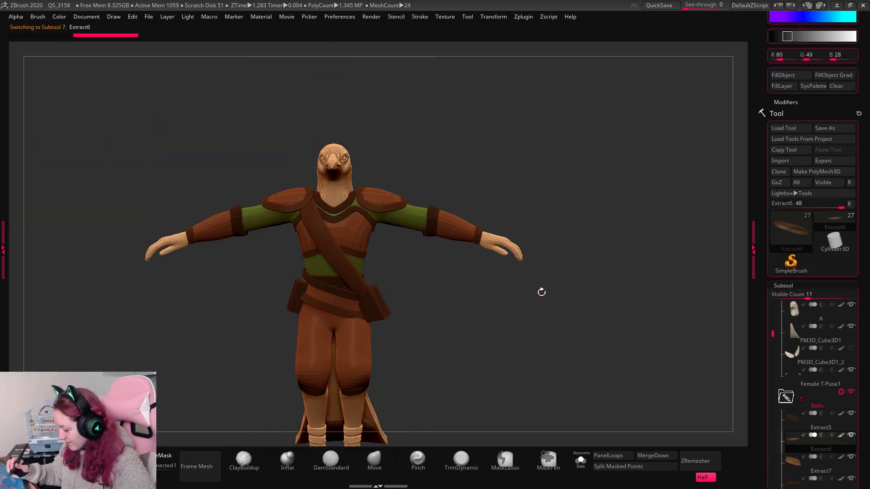
left_click_drag(586, 246, 536, 312)
left_click_drag(534, 258, 481, 208)
key("space")
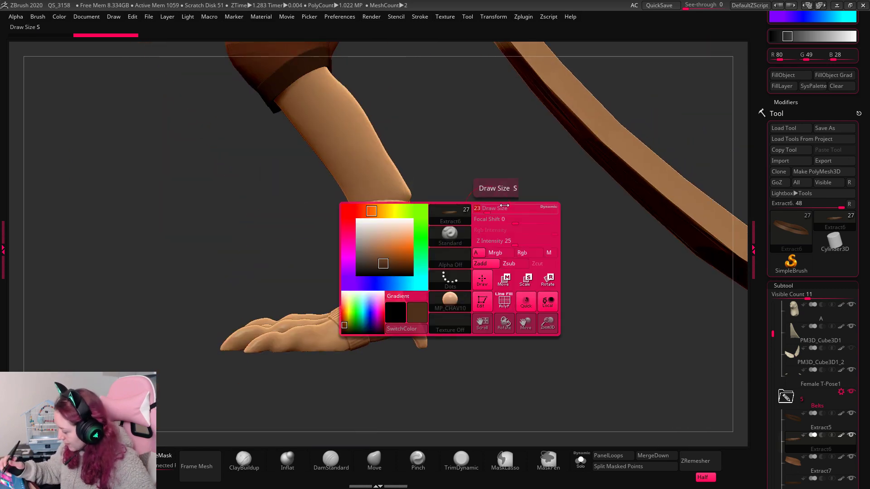
key("b")
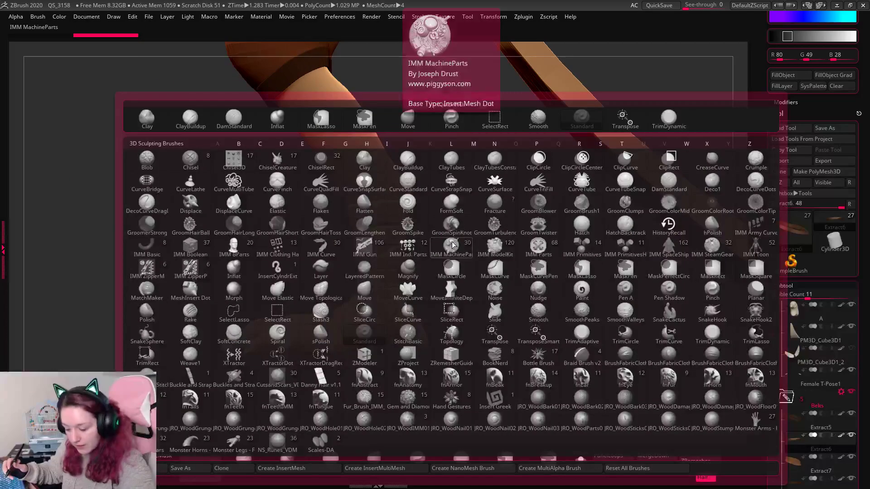
key("p")
left_click(585, 293)
Select the body subtool Female T-Pose1_1 and paint the wraps on one ankle and foot dark brown.
mouse_move(562, 249)
left_mouse_down("alt")
mouse_move(564, 261)
mouse_move(420, 186)
left_mouse_up("alt")
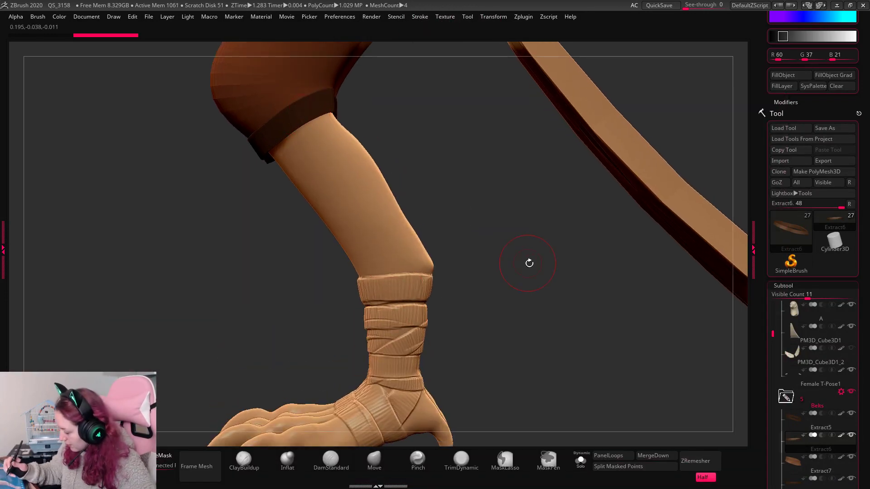
left_click_drag(529, 263, 431, 257, "alt")
left_click(382, 287, "alt")
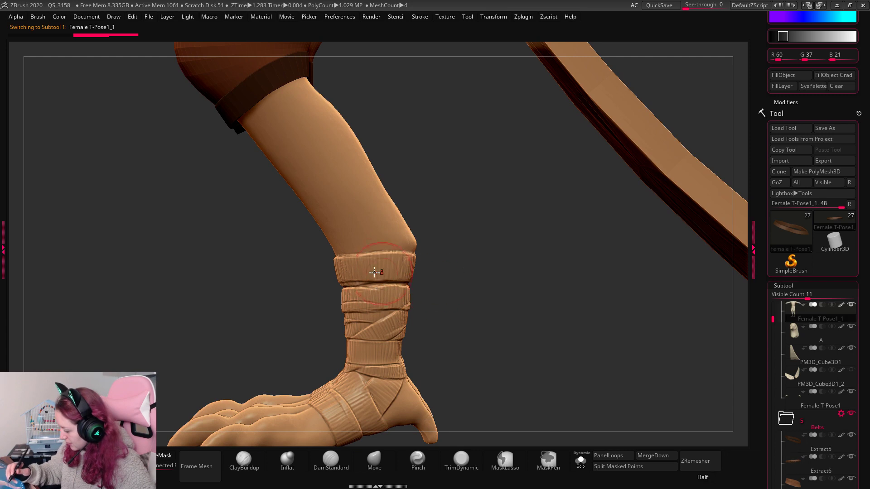
mouse_move(378, 272)
left_mouse_down()
mouse_move(409, 278)
mouse_move(405, 292)
left_mouse_up()
key("ctrl+z")
mouse_move(358, 272)
left_mouse_down()
mouse_move(418, 282)
mouse_move(377, 372)
mouse_move(399, 385)
left_mouse_up()
Paint the wraps on the other ankle and foot with the same dark brown, covering them from all sides.
mouse_move(502, 307)
left_mouse_down("alt")
mouse_move(355, 280)
mouse_move(336, 311)
mouse_move(319, 301)
left_mouse_up("alt")
left_click_drag(437, 268, 594, 302)
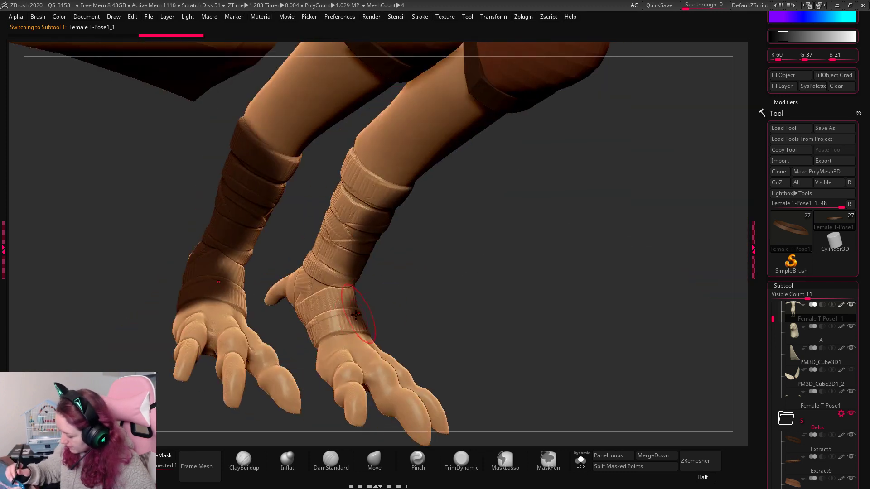
mouse_move(356, 315)
left_mouse_down()
mouse_move(331, 317)
mouse_move(317, 281)
mouse_move(378, 186)
left_mouse_up()
mouse_move(508, 245)
left_mouse_down()
mouse_move(612, 255)
mouse_move(602, 269)
mouse_move(508, 254)
left_mouse_up()
mouse_move(444, 254)
left_mouse_down()
mouse_move(458, 226)
mouse_move(476, 263)
left_mouse_up()
mouse_move(450, 294)
left_mouse_down()
mouse_move(427, 334)
mouse_move(430, 379)
left_mouse_up()
mouse_move(513, 354)
left_mouse_down()
mouse_move(633, 352)
mouse_move(384, 308)
mouse_move(414, 361)
mouse_move(682, 223)
mouse_move(608, 233)
left_mouse_up()
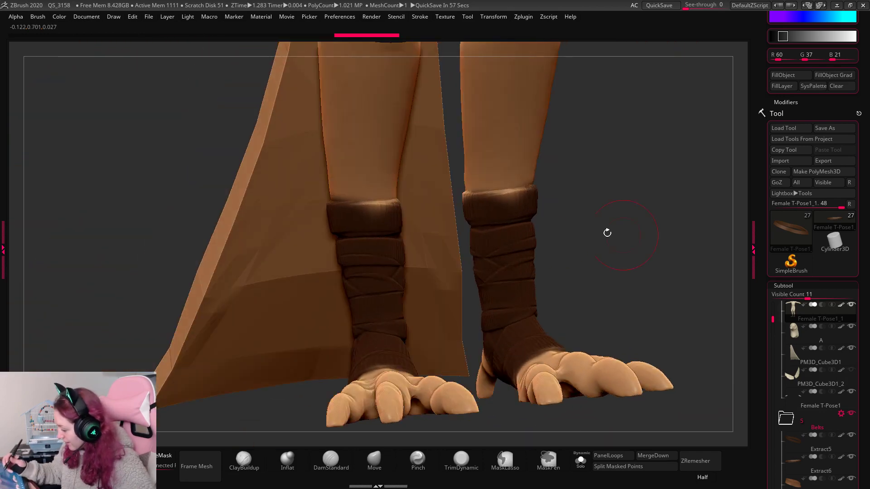
Select the wide waist belt Extract7 and fill it with the shirt's green (RGB 91, 129, 51).
left_click_drag(608, 199, 611, 287)
mouse_move(606, 258)
left_mouse_down("alt")
mouse_move(600, 245)
mouse_move(546, 272)
mouse_move(569, 349)
mouse_move(548, 386)
left_mouse_up("alt")
key("space")
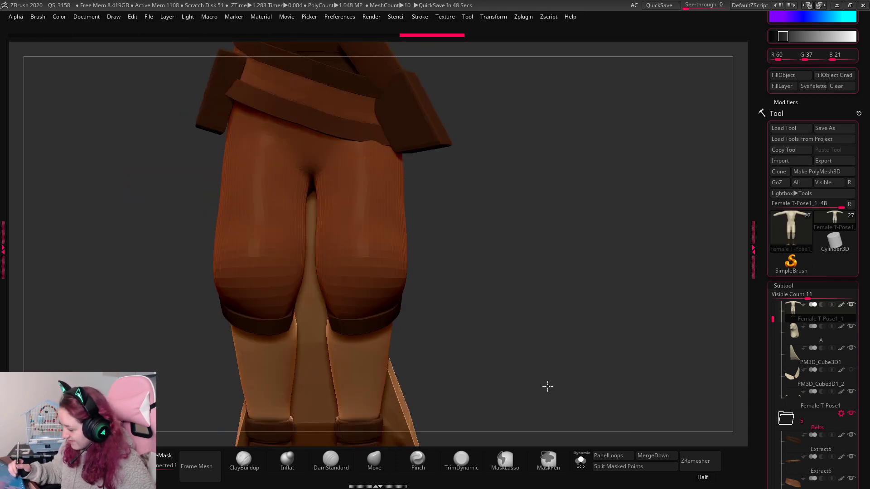
left_click_drag(343, 119, 366, 210, "alt")
left_click(408, 227, "alt")
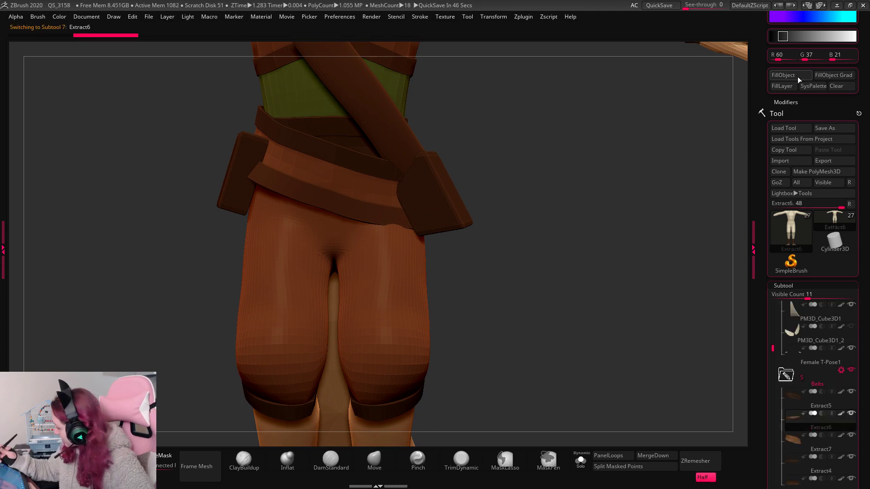
left_click(365, 191, "alt")
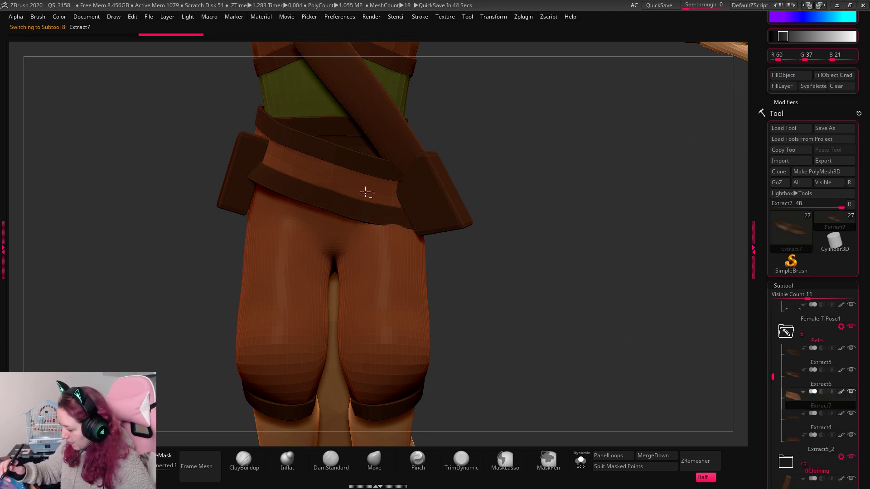
left_click_drag(558, 169, 471, 151, "alt")
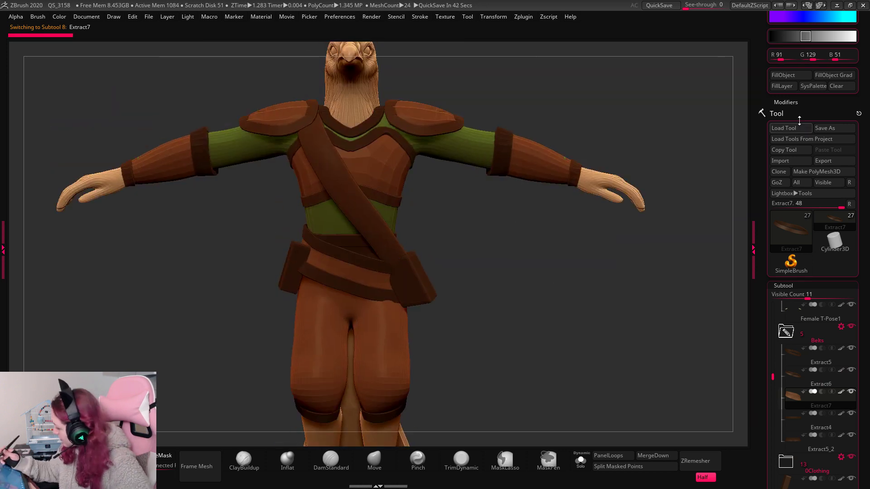
left_click(792, 76)
Refill the waist belt Extract7 with a mustard yellow (RGB 197, 171, 40).
key("space")
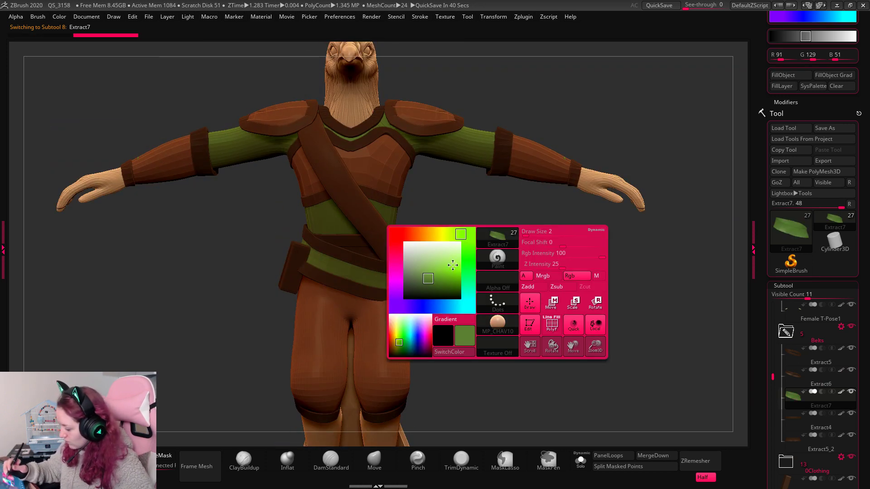
left_click(466, 288)
left_click(436, 235)
left_click(437, 271)
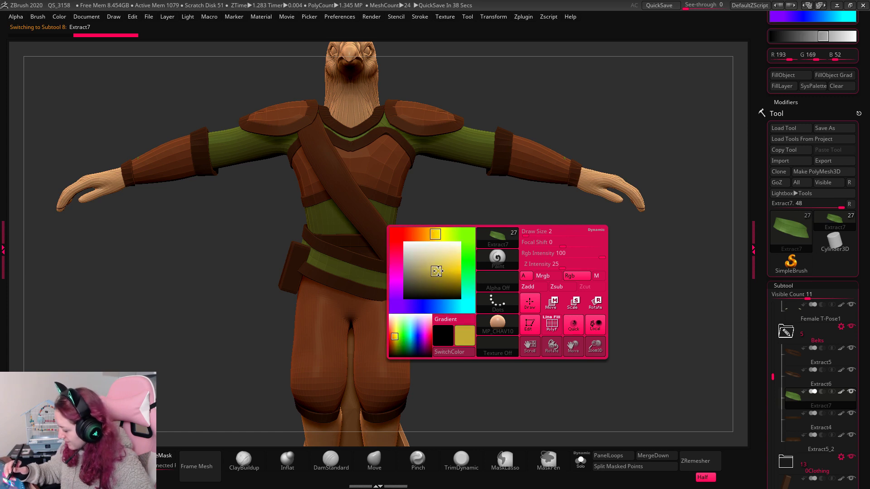
left_click(441, 273)
left_click(798, 79)
Mute the yellow to RGB 127, 114, 49 and fill the waist belt Extract7 with it.
key("space")
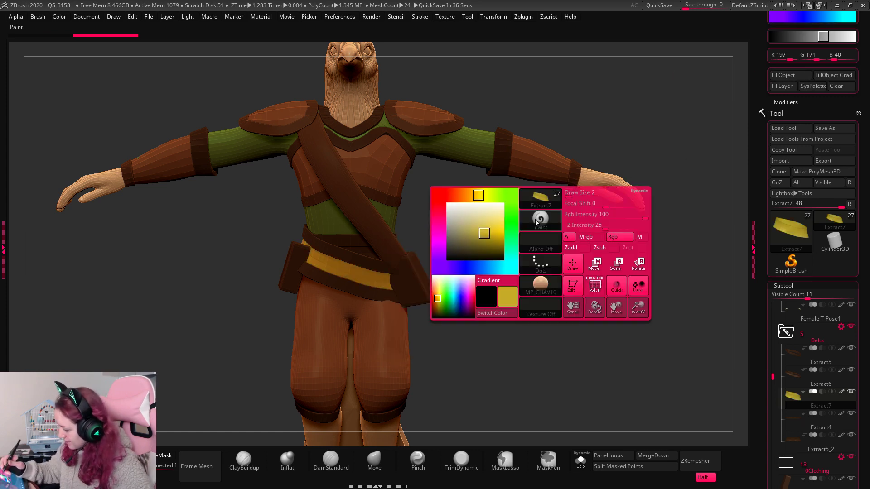
left_click(478, 238)
left_click(472, 241)
left_click(792, 78)
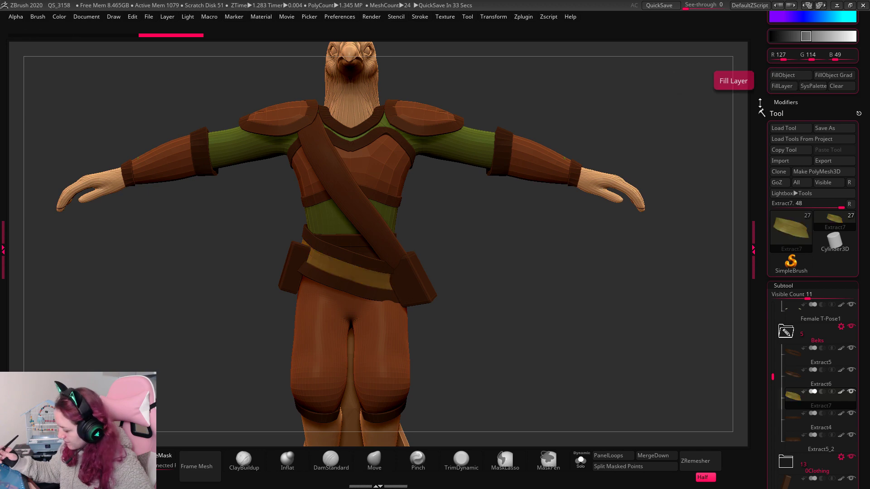
Darken the muted yellow to RGB 109, 99, 48 and fill the waist belt Extract7 with it.
key("space")
left_click(394, 279)
left_click(789, 77)
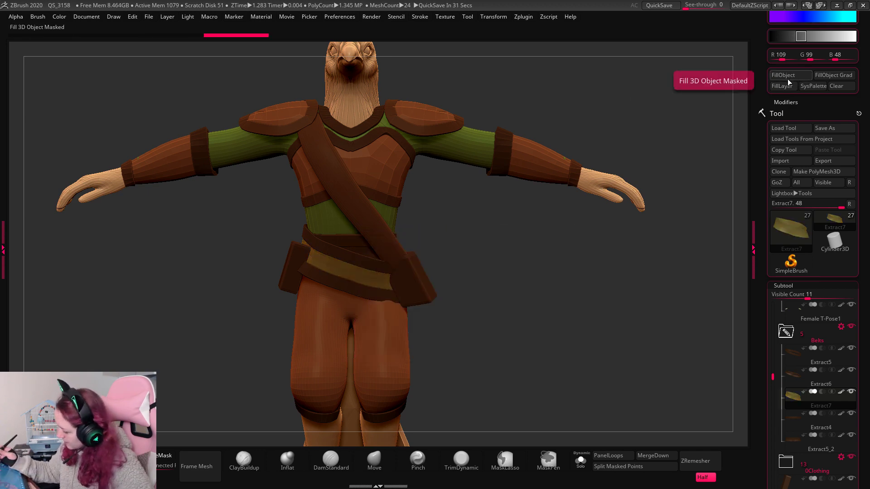
Restore the shirt's green (RGB 91, 129, 51) on the wide waist belt Extract7.
left_click_drag(542, 258, 503, 183)
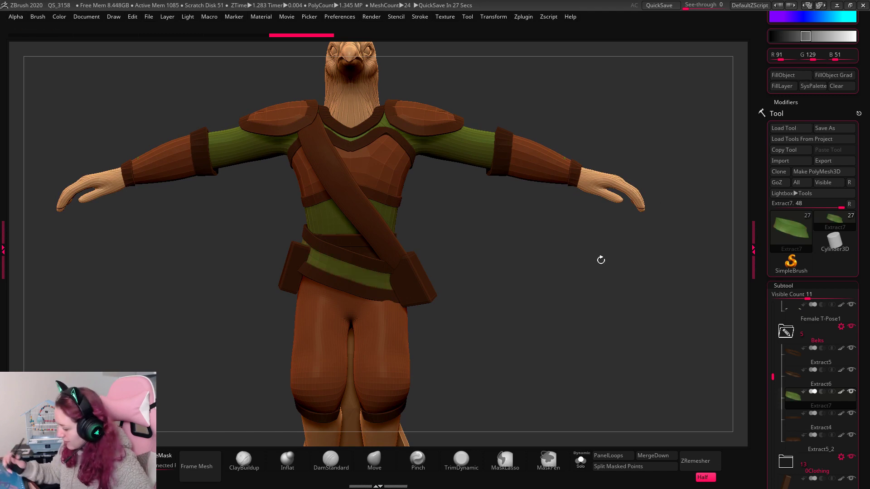
left_click_drag(601, 260, 572, 290, "alt")
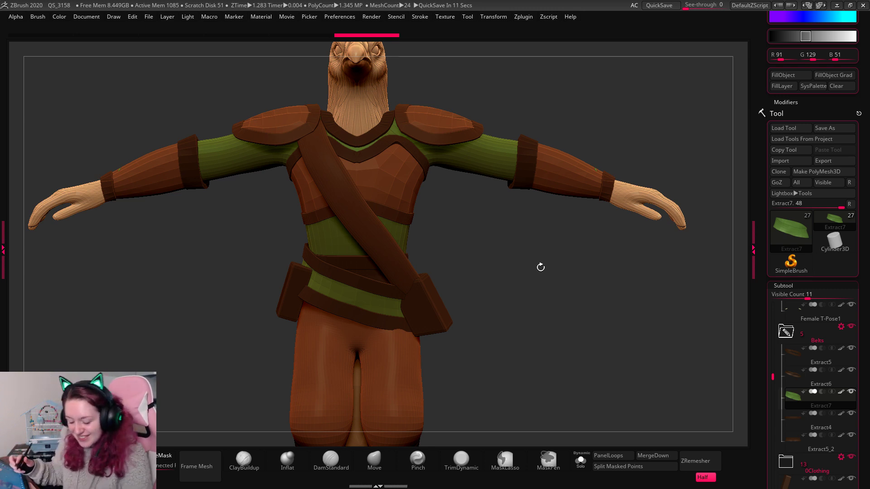
key("space")
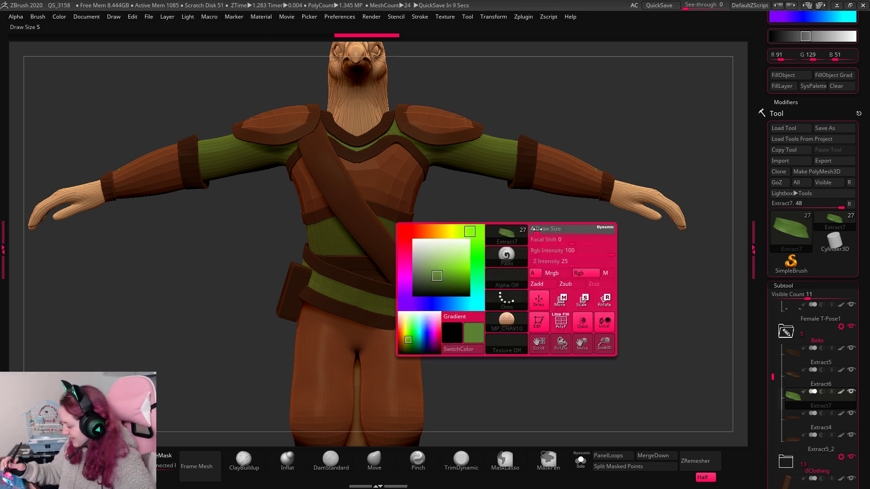
mouse_move(579, 277)
left_mouse_down("alt")
mouse_move(636, 272)
mouse_move(628, 254)
mouse_move(624, 266)
mouse_move(630, 257)
mouse_move(585, 271)
left_mouse_up("alt")
Select and solo the head subtool A, isolate its eyeballs by polygroup and mask them.
left_click(384, 95, "alt")
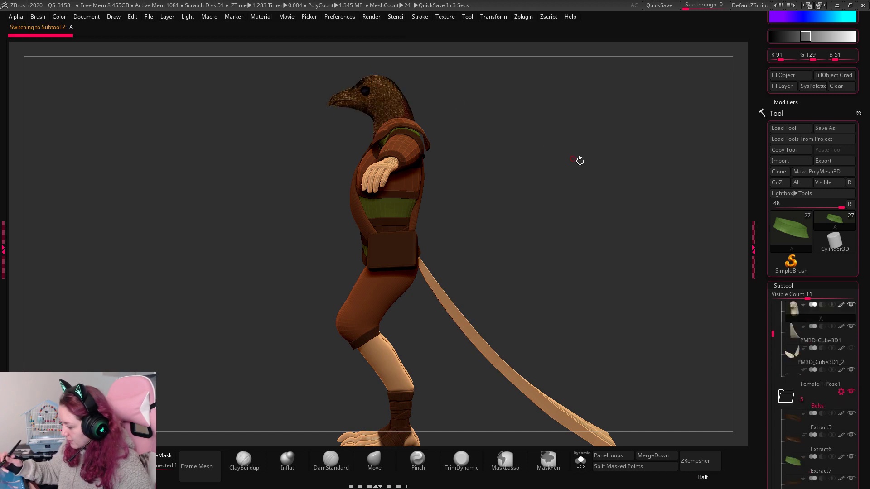
left_click_drag(580, 160, 631, 285, "alt")
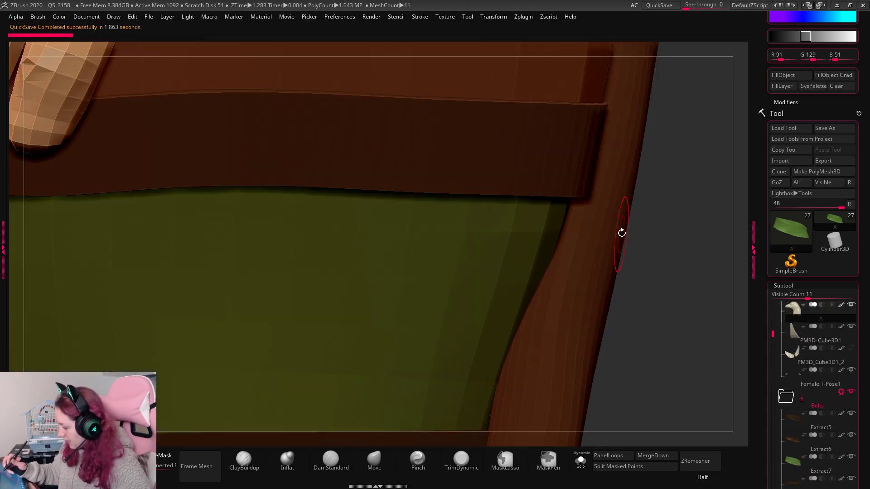
left_click(621, 232, "alt")
left_click_drag(666, 249, 439, 206, "alt")
left_click(442, 206, "alt")
left_click(580, 471)
left_click_drag(602, 389, 564, 255)
left_click(316, 144, "ctrl+shift")
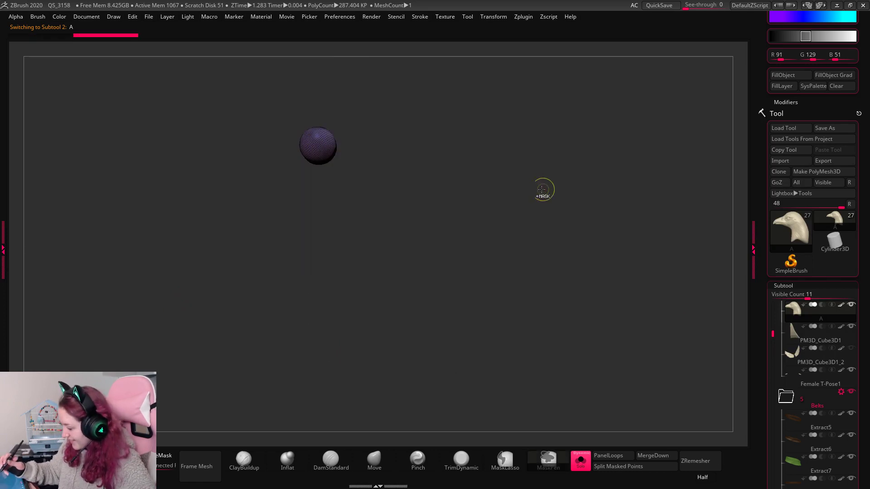
Split the masked eyeballs off the head into their own subtool, select it and bring back the full model.
left_click(627, 254, "ctrl+shift")
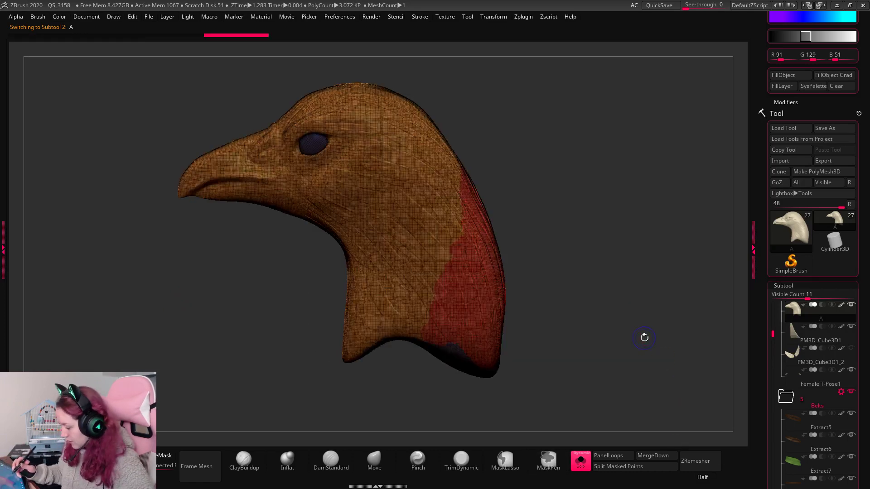
key("shift+f")
left_click(649, 467)
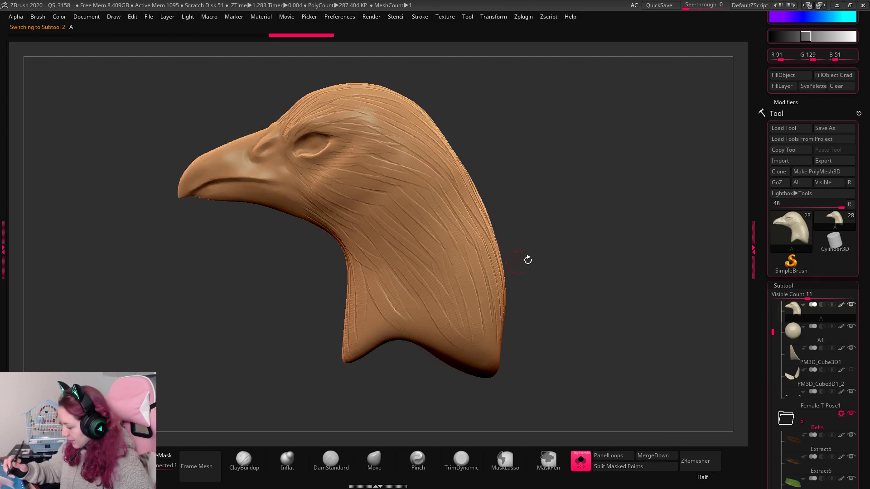
key("shift+f")
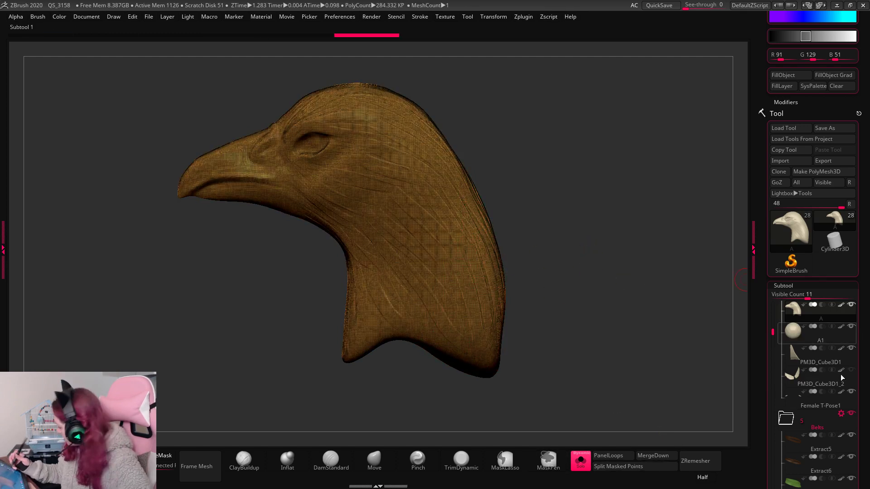
left_click(797, 331)
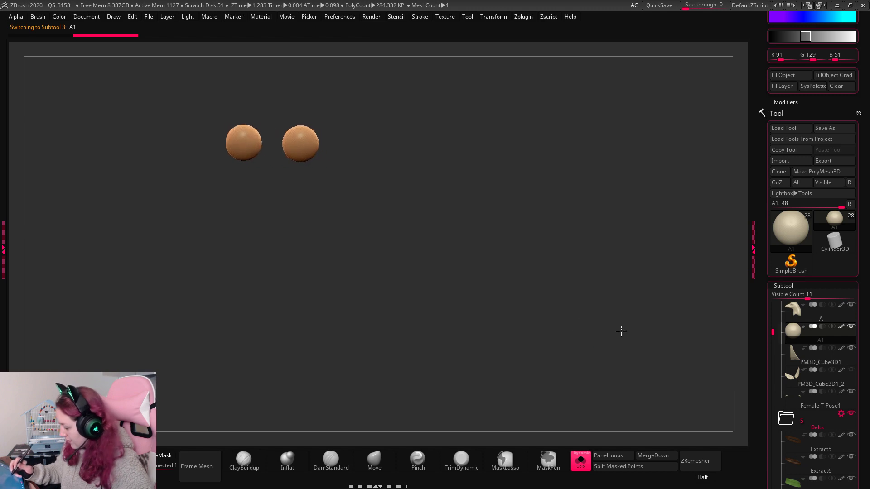
left_click(580, 460)
Fill the eyes subtool A1 with a yellow-green (RGB 164, 203, 26).
left_click_drag(627, 216, 520, 157)
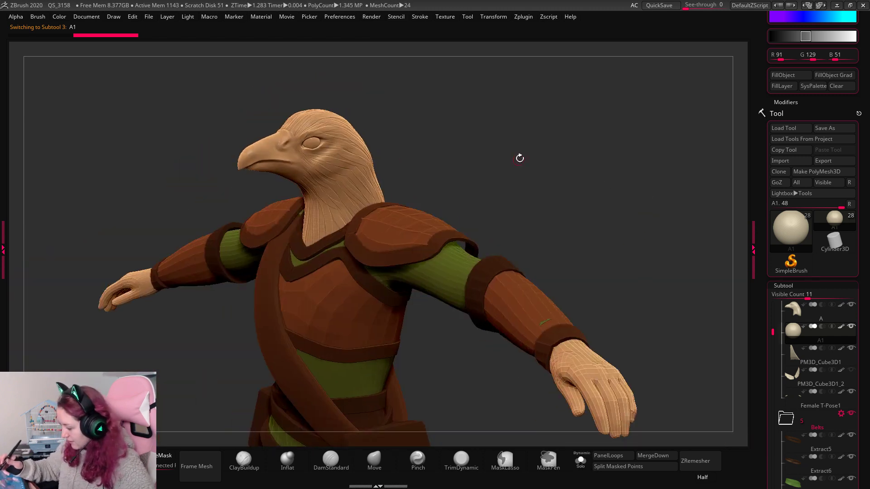
key("space")
left_click_drag(450, 174, 437, 200)
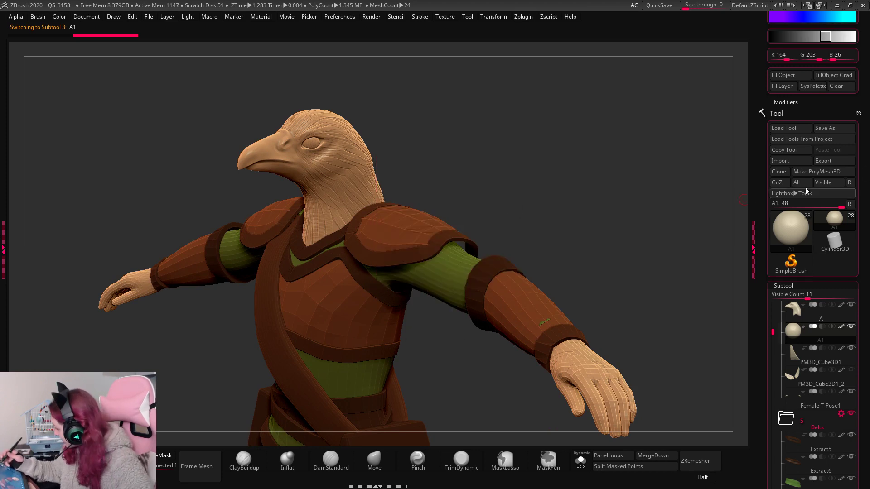
left_click(791, 80)
Shift the colour to a soft yellow (RGB 208, 204, 57) and refill the eyes A1.
key("space")
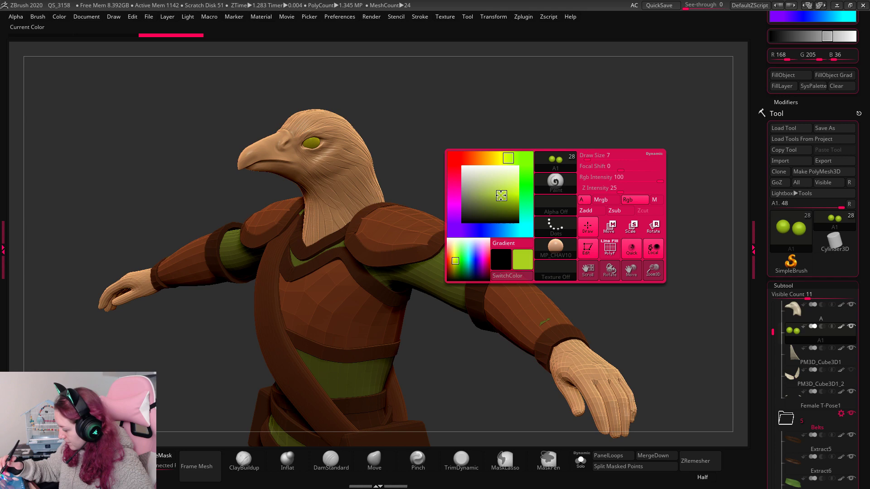
left_click_drag(495, 196, 495, 193)
left_click(499, 159)
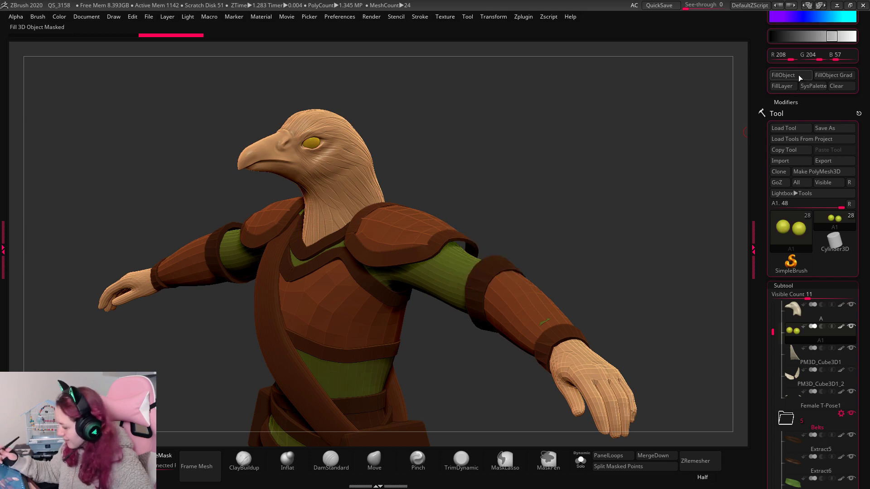
left_click_drag(628, 212, 580, 174)
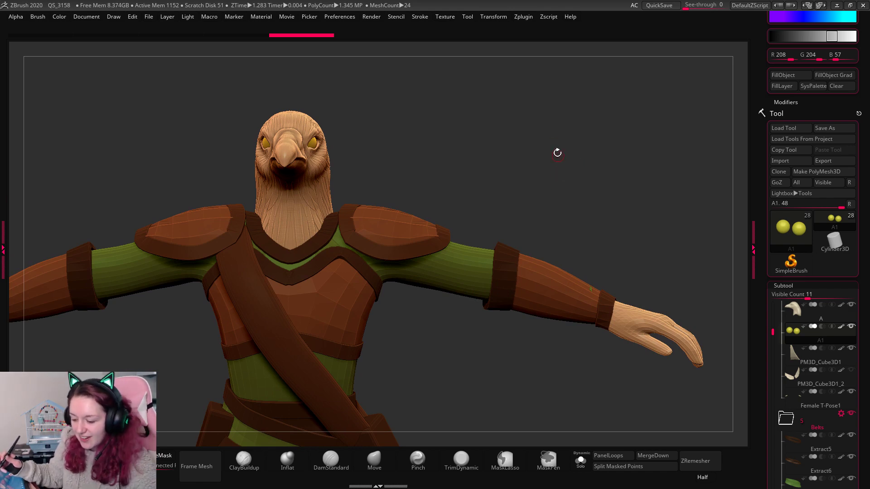
Darken the yellow slightly to RGB 200, 196, 57 and refill the eyes A1.
right_click_drag(556, 166, 561, 172, "ctrl")
right_click(562, 172)
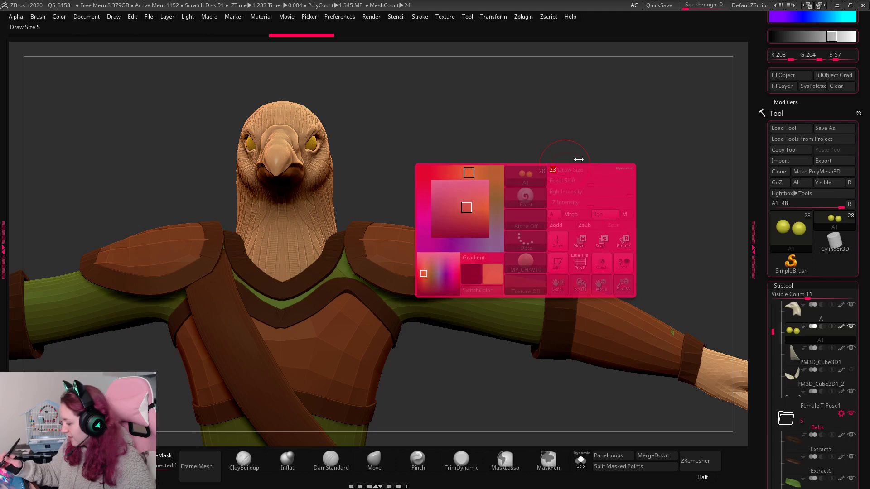
left_click_drag(572, 154, 585, 170)
right_click_drag(585, 171, 623, 170, "ctrl")
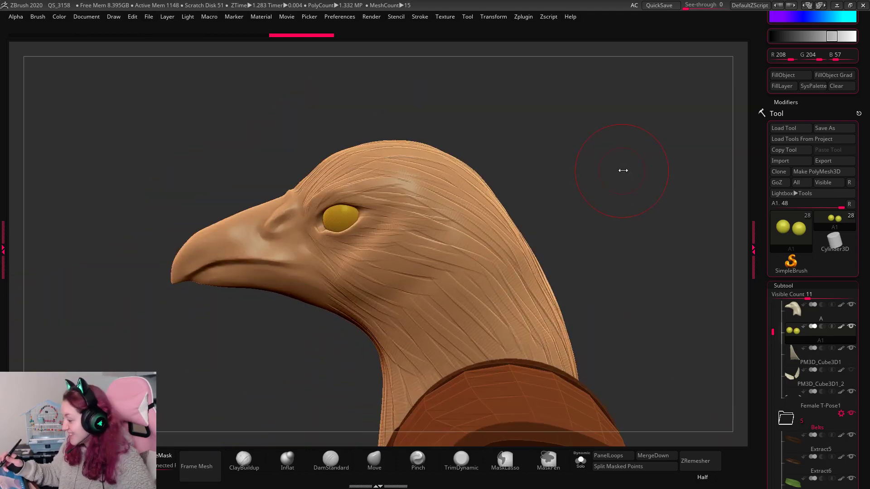
right_click(623, 171)
mouse_move(608, 194)
left_mouse_down()
mouse_move(617, 199)
mouse_move(623, 187)
left_mouse_up()
right_click(624, 190)
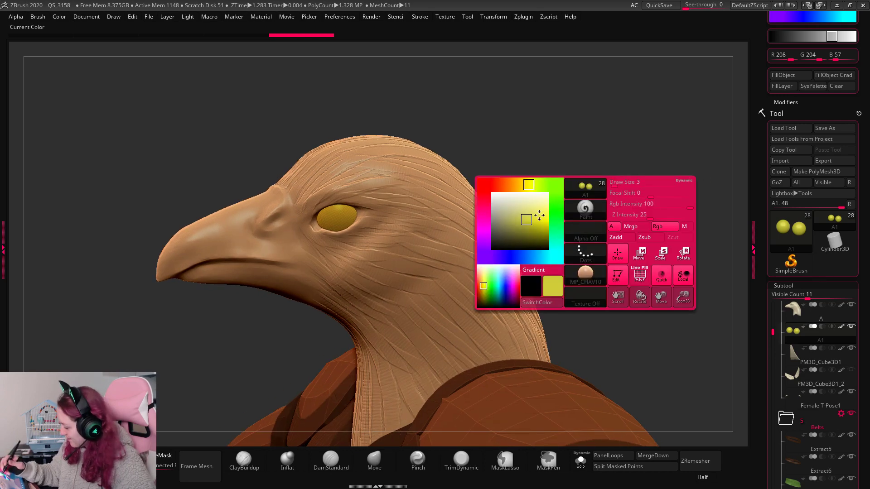
left_click(523, 222)
left_click(795, 74)
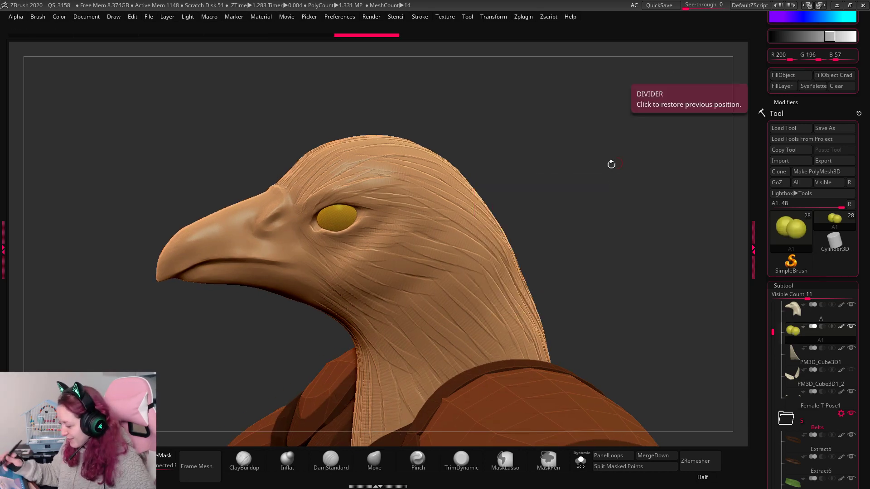
Refill the eyes A1 with a dark olive yellow (RGB 155, 151, 18).
right_click(611, 165)
left_click(520, 208)
right_click(611, 167)
left_click(546, 215)
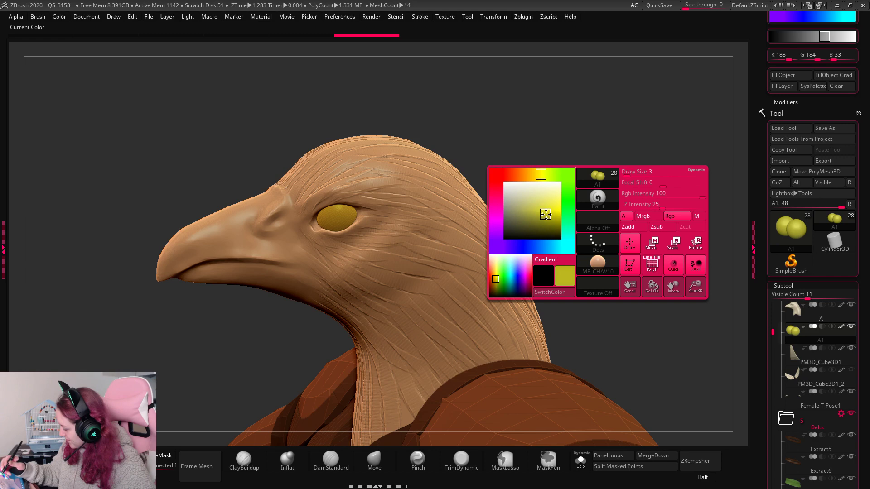
left_click(788, 75)
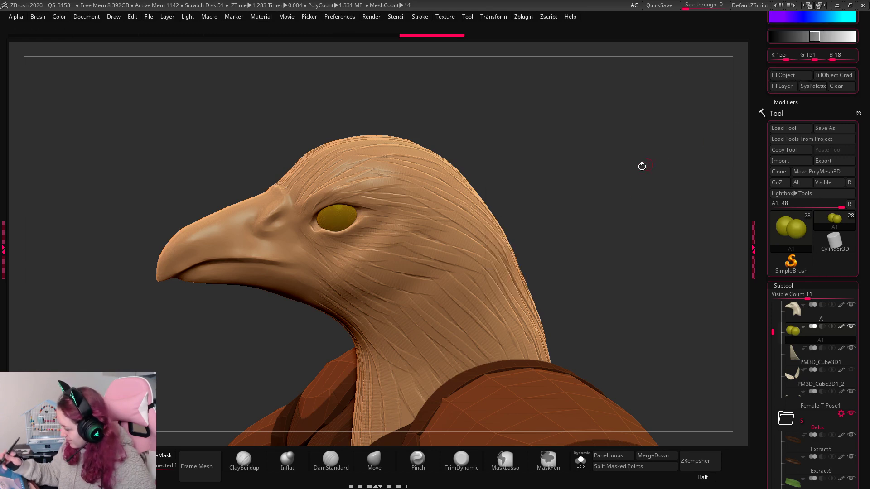
Refill the eyes A1 with a bright yellow (RGB 226, 221, 39).
right_click(622, 160)
left_click(559, 212)
left_click(559, 202)
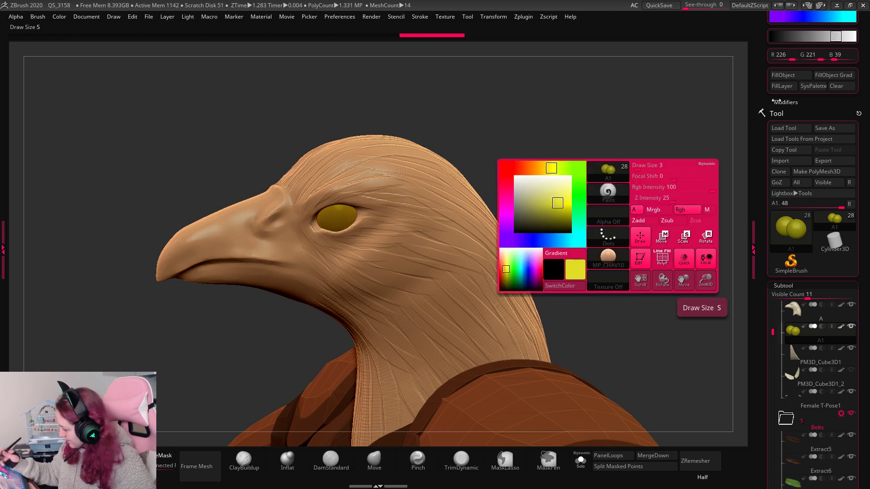
left_click(788, 75)
Tone the yellow down to RGB 197, 192, 28 and fill the eyes A1 with it.
right_click(580, 191)
left_click(515, 240)
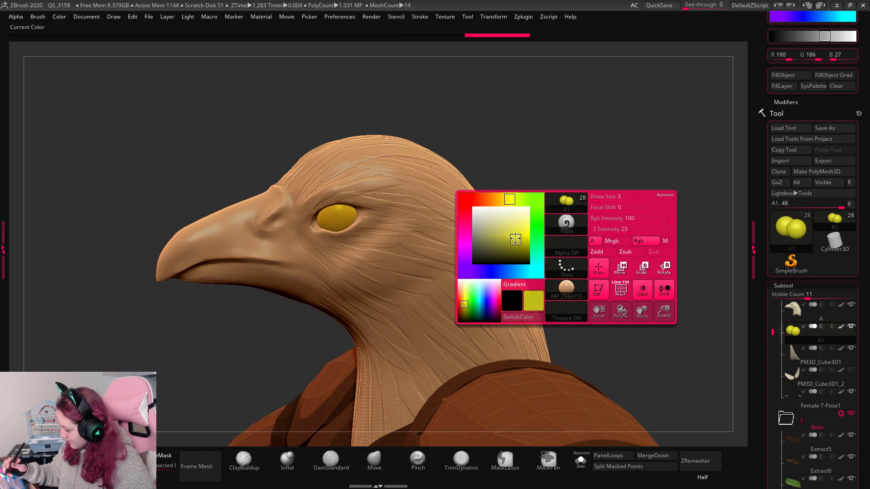
left_click(798, 74)
left_click_drag(621, 221, 646, 235)
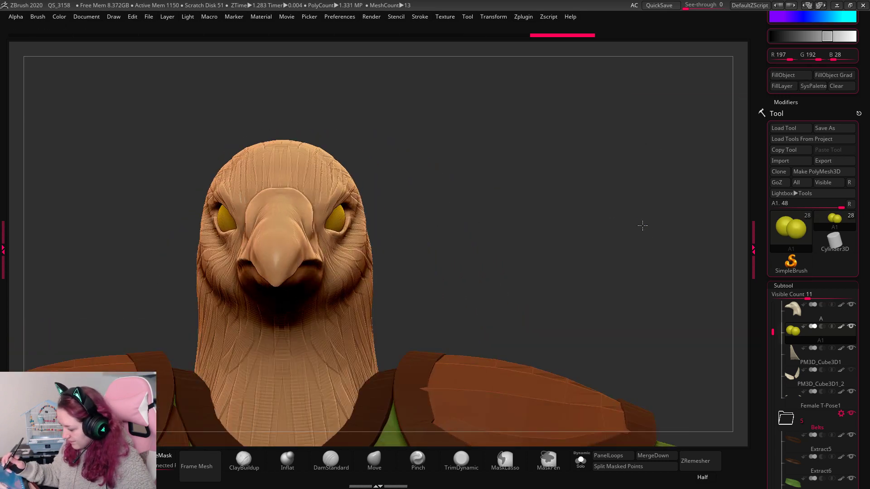
key("f")
Choose the Paint brush, select the head subtool A and try painting the beak with the eyes' yellow.
left_click_drag(618, 159, 577, 196)
right_click(577, 196)
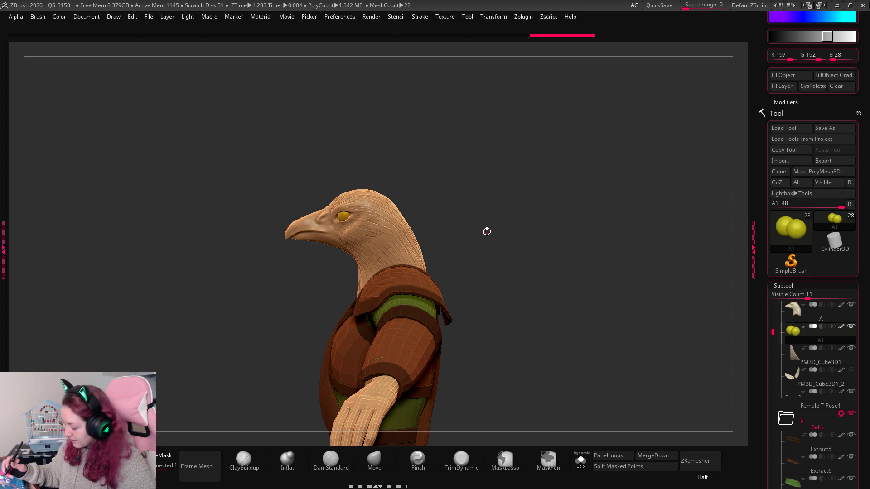
key("b")
key("p")
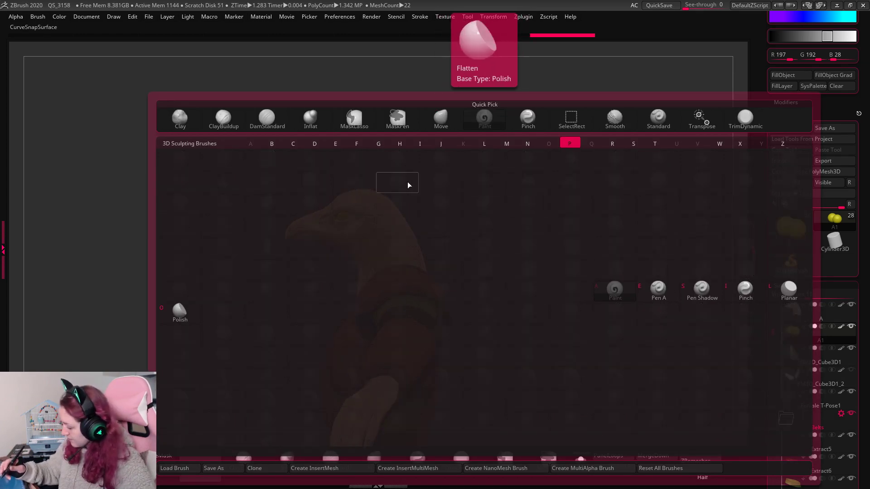
key("a")
right_click(491, 117)
left_click(327, 232, "alt")
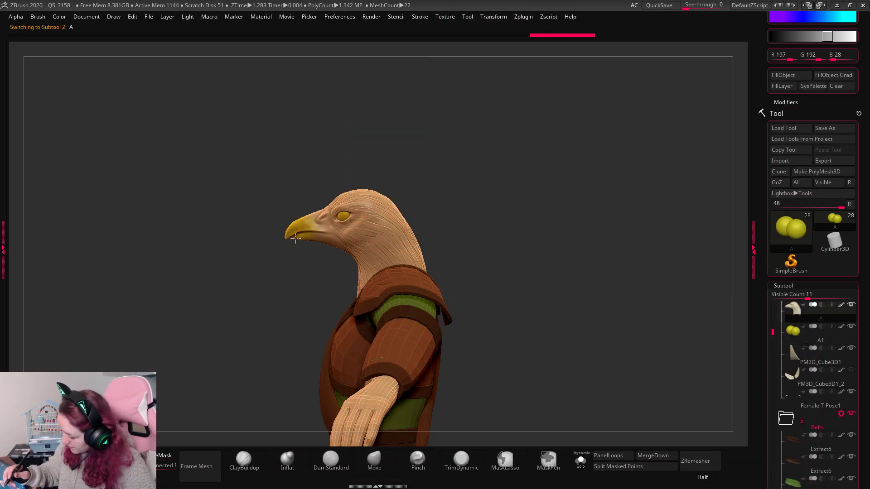
Pick a golden brown (RGB 114, 86, 18), lower the Rgb Intensity to 32 and paint it over the head's beak.
right_click_drag(530, 149, 591, 171, "ctrl")
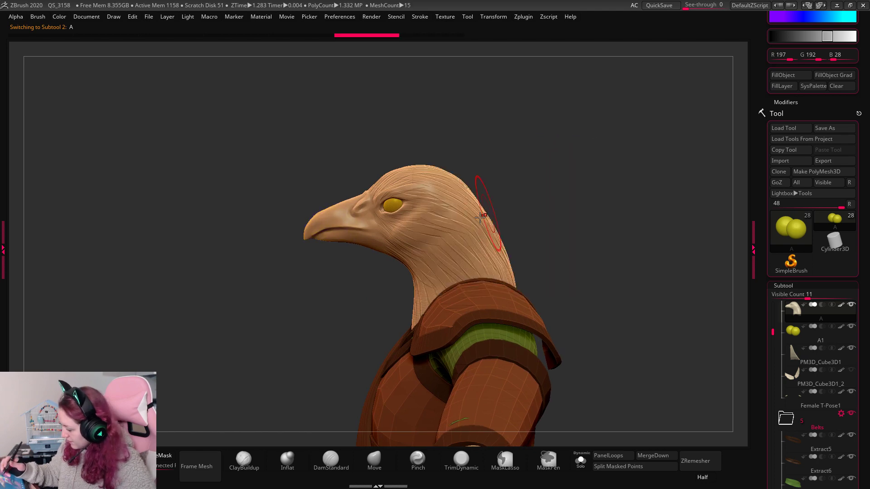
right_click(460, 232)
left_click(358, 276)
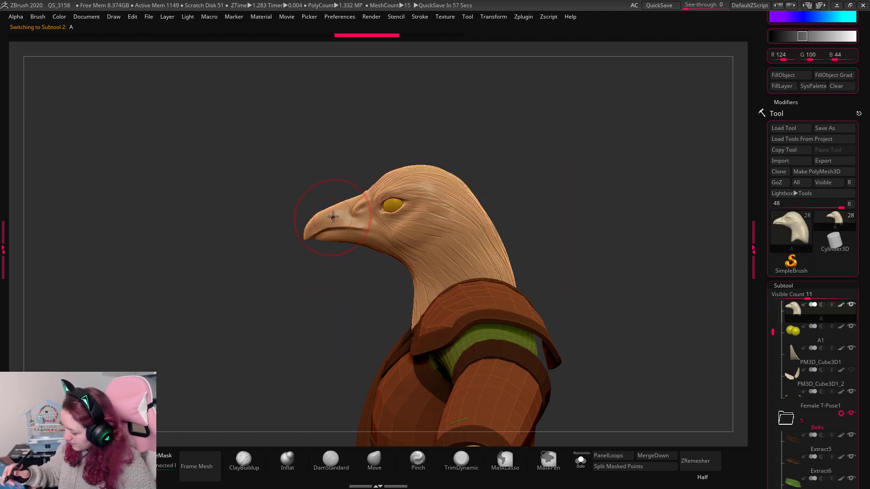
mouse_move(583, 179)
left_mouse_down()
mouse_move(583, 196)
mouse_move(509, 202)
mouse_move(506, 169)
left_mouse_up()
right_click(505, 169)
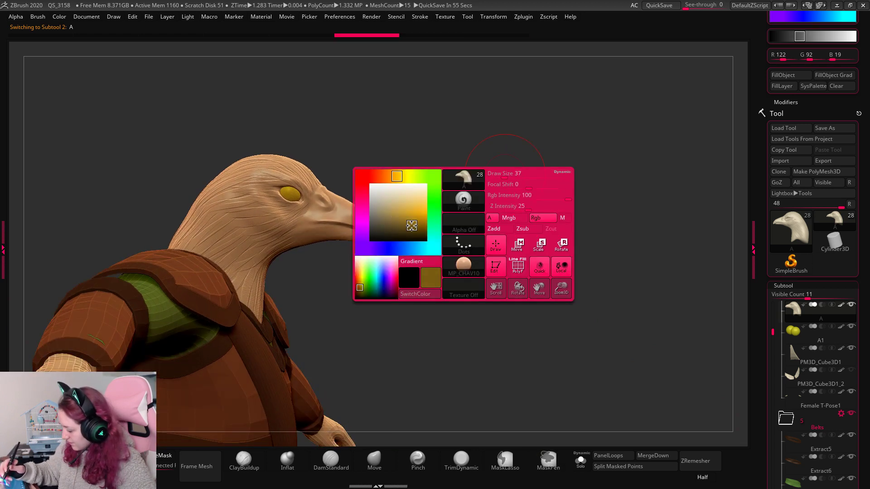
left_click(410, 227)
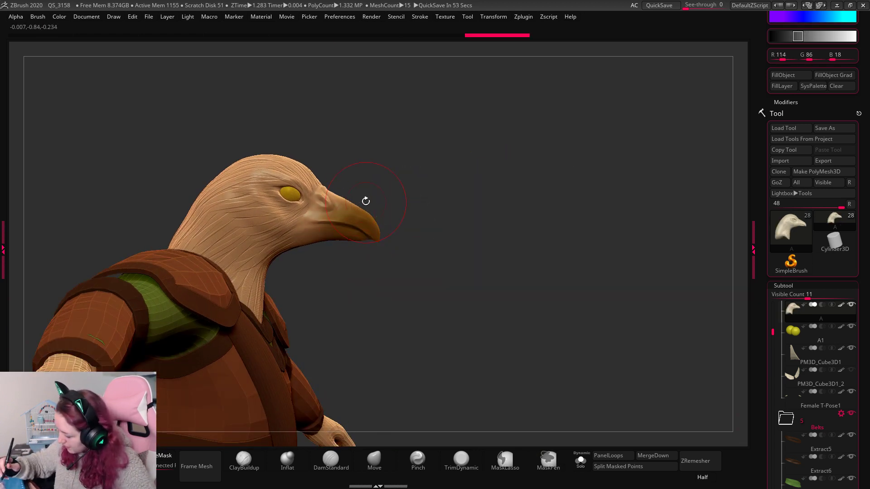
left_click_drag(324, 206, 395, 236)
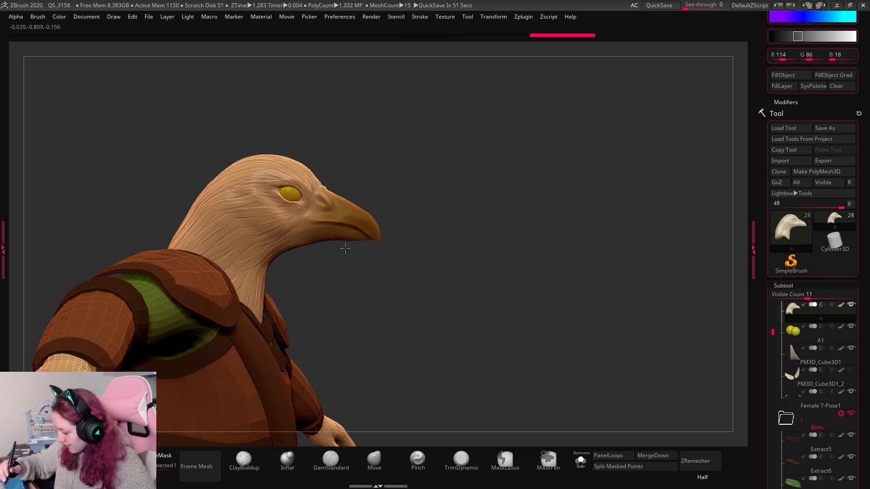
left_click_drag(346, 249, 606, 236)
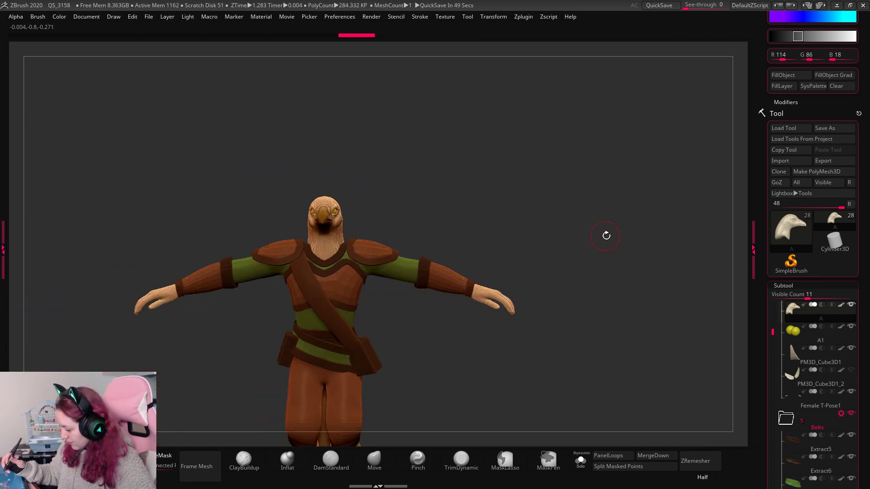
Paint the toe tips golden brown on the foot claws subtool Female T-Pose1 and on the body subtool Female T-Pose1_1.
key("f")
key("space")
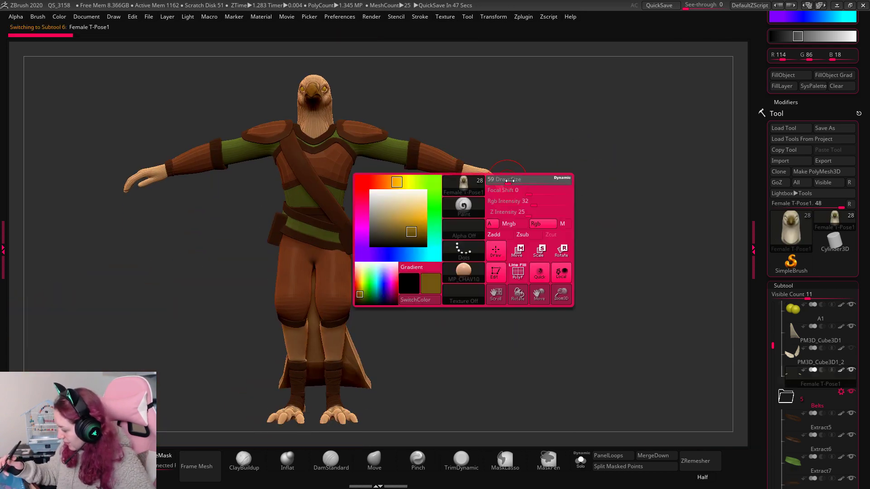
left_click(499, 188, "alt")
left_click_drag(498, 194, 499, 168)
left_click_drag(578, 175, 677, 133)
key("space")
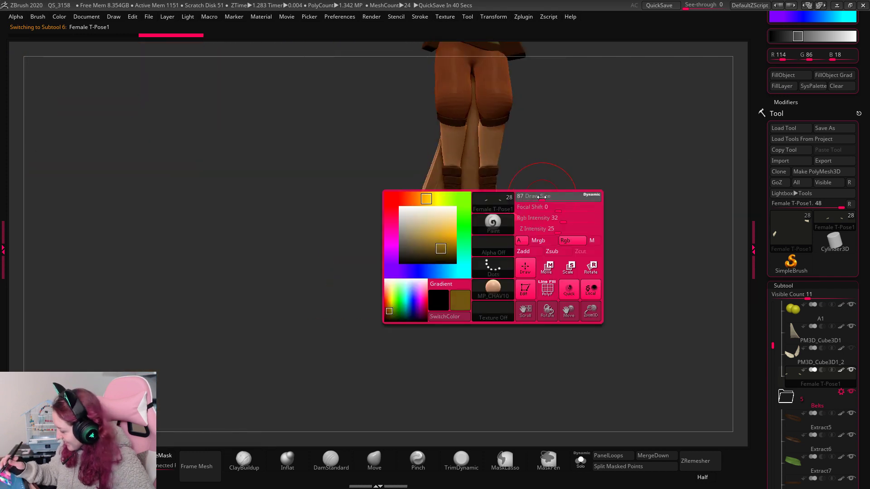
left_click_drag(573, 183, 556, 222, "alt")
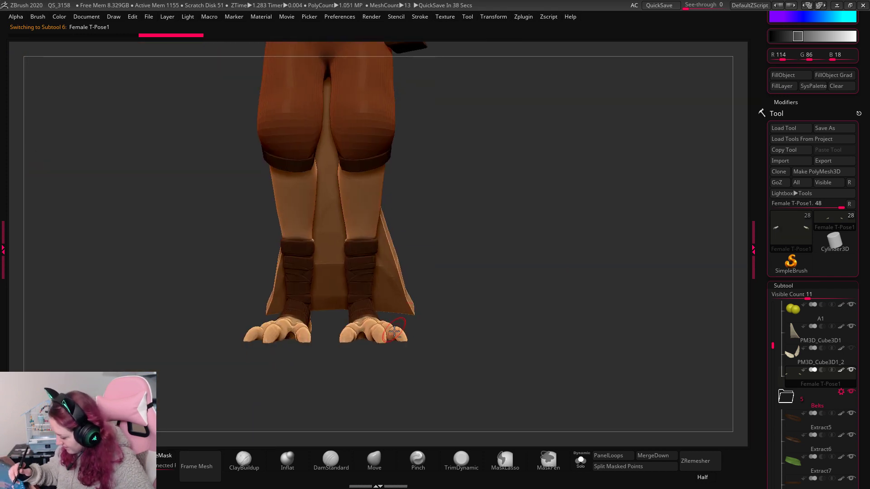
left_click(414, 297, "alt")
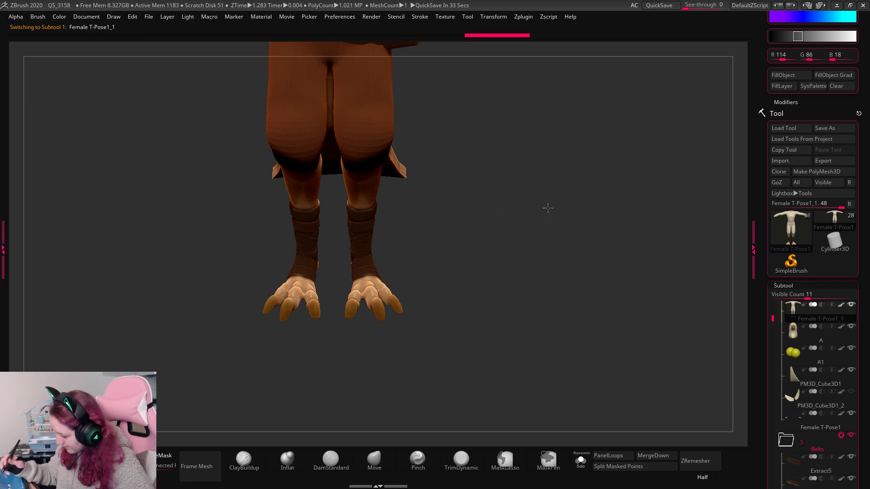
left_click_drag(548, 208, 583, 217)
Shift the paint colour to a reddish brown (RGB 114, 61, 18) and paint the body's toes and fingertips with it.
key("space")
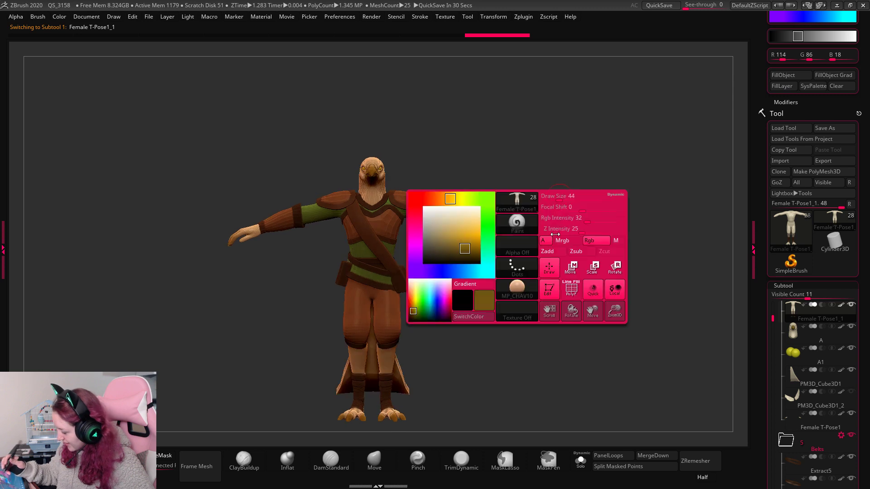
left_click(451, 199)
left_click_drag(561, 186, 546, 276)
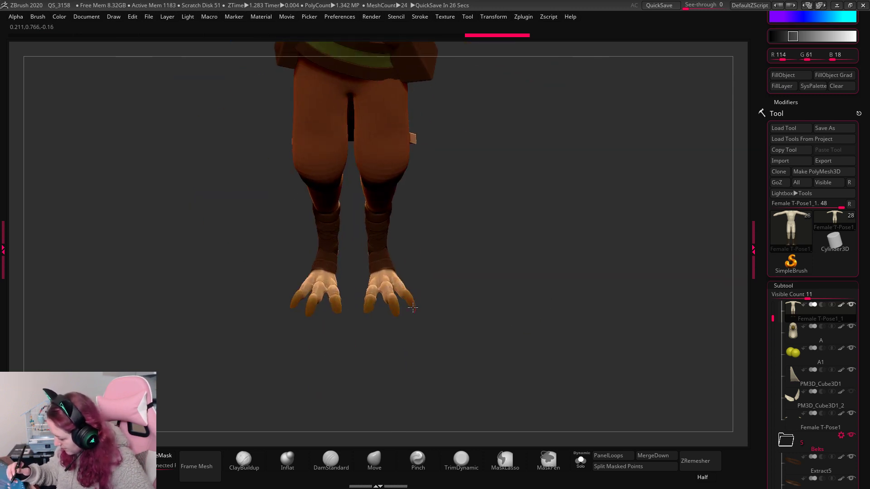
left_click_drag(457, 252, 578, 369, "shift")
left_click(570, 150, "alt")
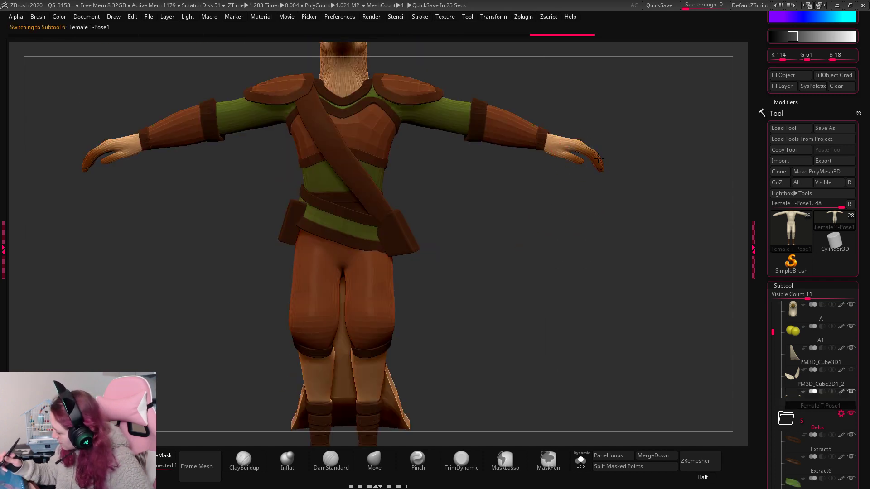
Select the head subtool A and paint the same reddish brown over its beak.
left_click_drag(633, 166, 418, 258)
left_click(418, 259, "alt")
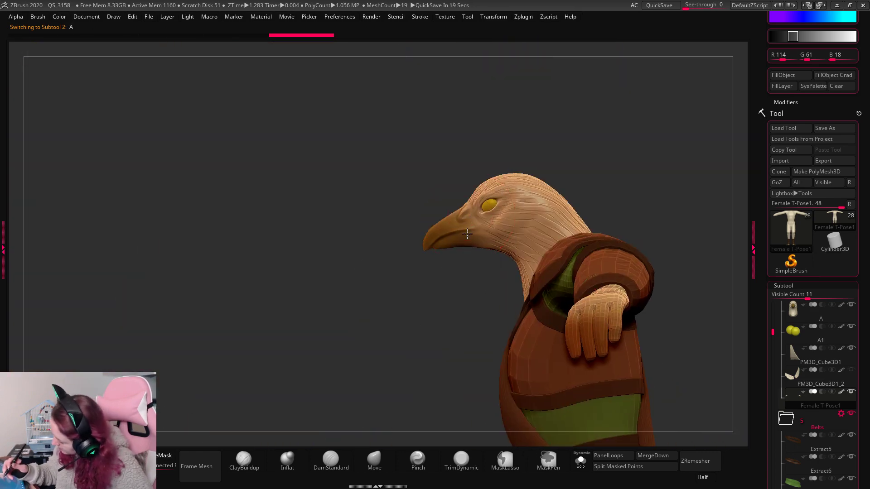
left_click_drag(644, 152, 738, 166)
left_click_drag(638, 394, 600, 279, "alt")
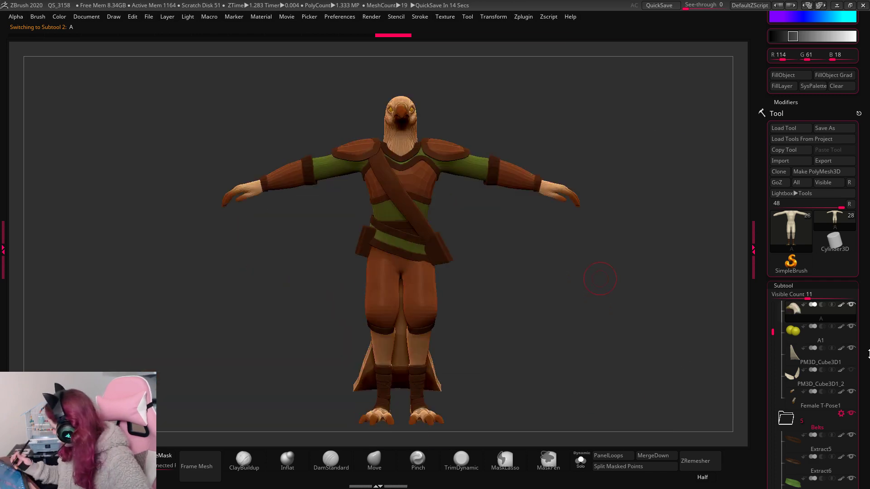
Extend the subtool list's Visible Count to 13, unhide the wings PM3D_Cube3D1_2 and select them.
left_click_drag(860, 466, 857, 287)
left_click_drag(809, 46, 816, 47)
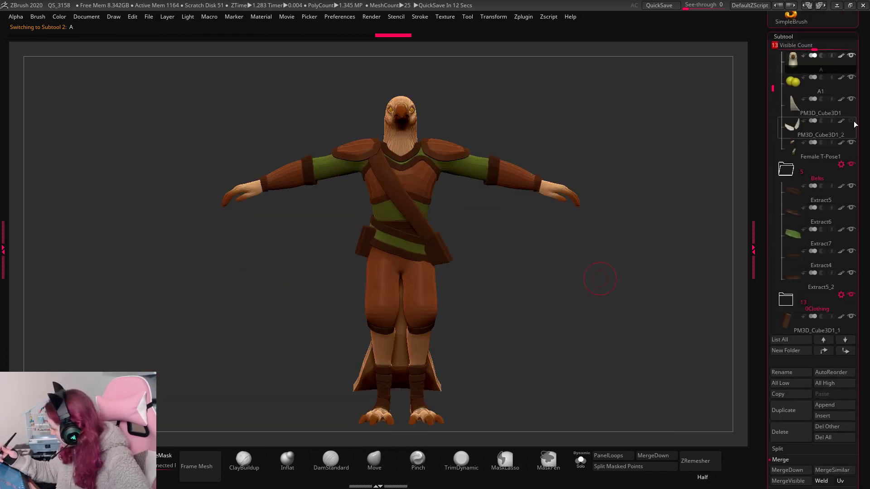
left_click(852, 121)
left_click(534, 219, "alt")
left_click_drag(630, 231, 558, 271, "alt")
Set the Paint brush's stroke to DragRect and enlarge its Draw Size for the wings.
key("space")
left_click(557, 286)
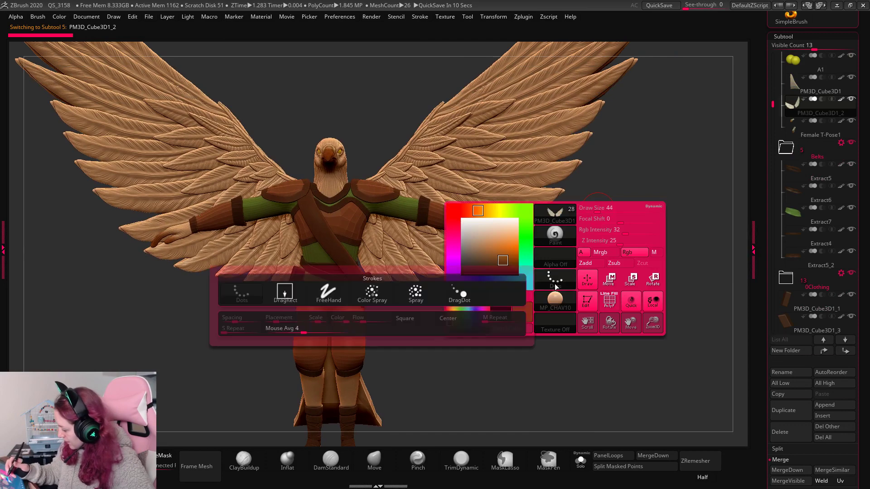
left_click(309, 295)
key("space")
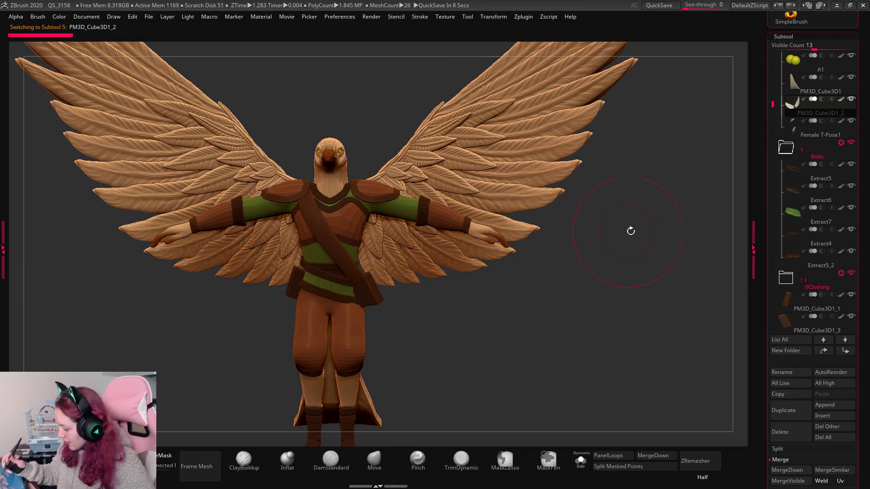
left_click_drag(630, 229, 583, 229, "alt")
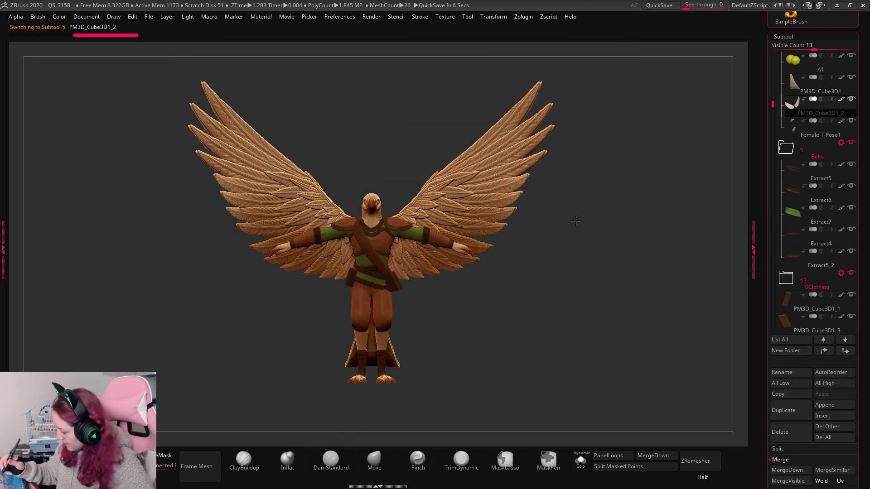
Try painting the wings' lower feathers with a dark red.
left_click_drag(631, 183, 608, 252, "alt")
key("space")
left_click(454, 188)
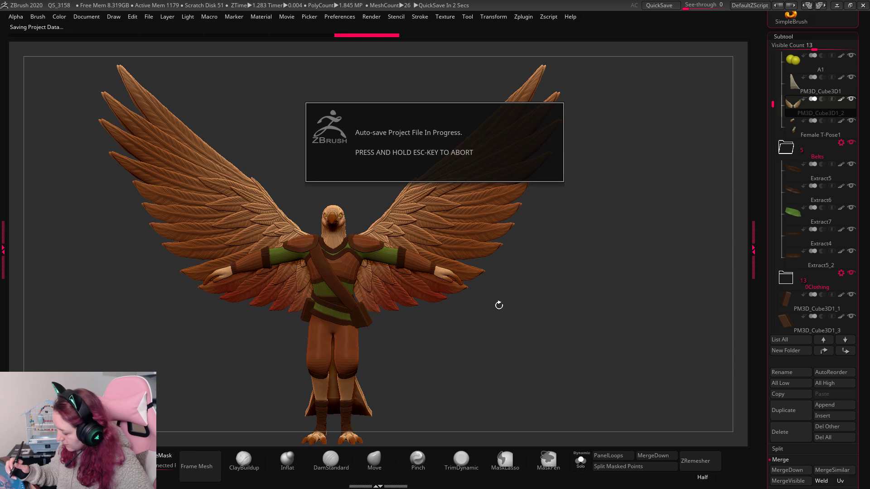
Shift the dark red towards orange-brown and paint it over the wings' outer feathers.
key("space")
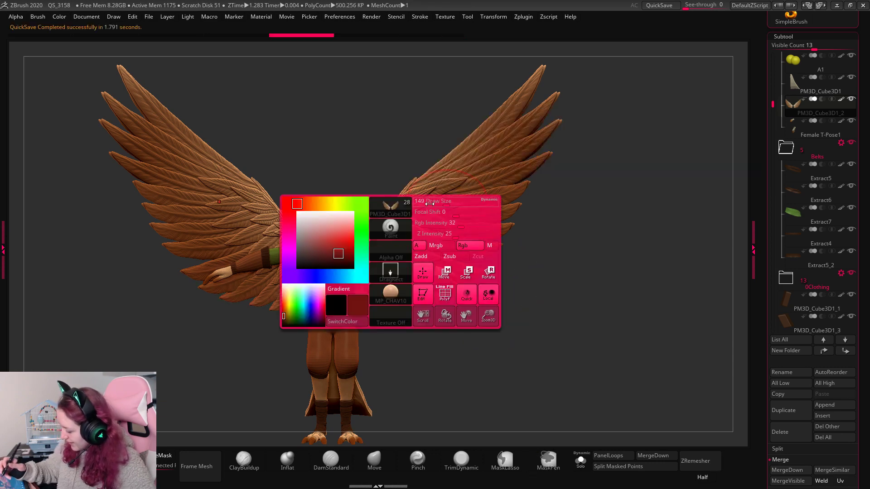
left_click(309, 203)
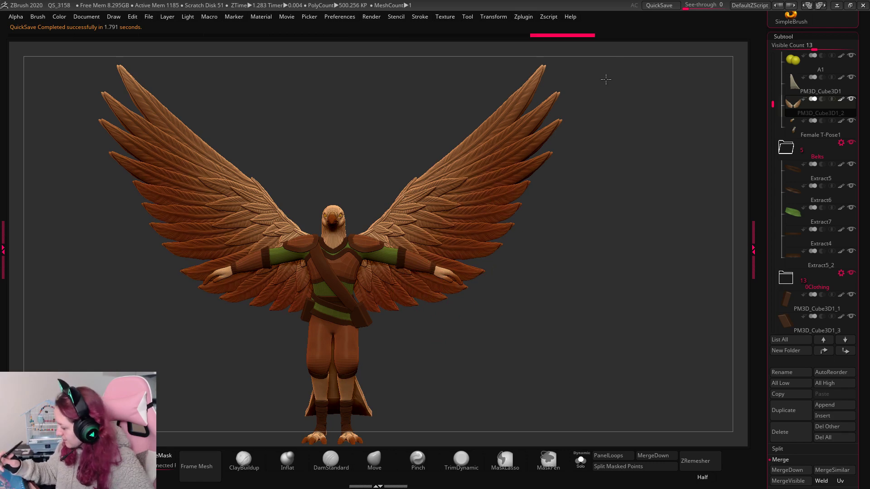
left_click_drag(645, 169, 645, 236)
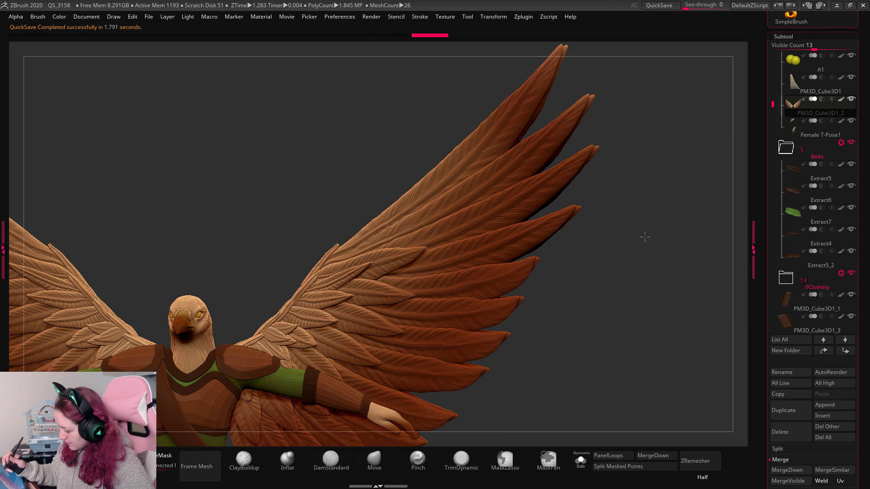
Pick a very dark brown, isolate the wings with Solo and shade the inner feathers of their front side.
key("f")
key("space")
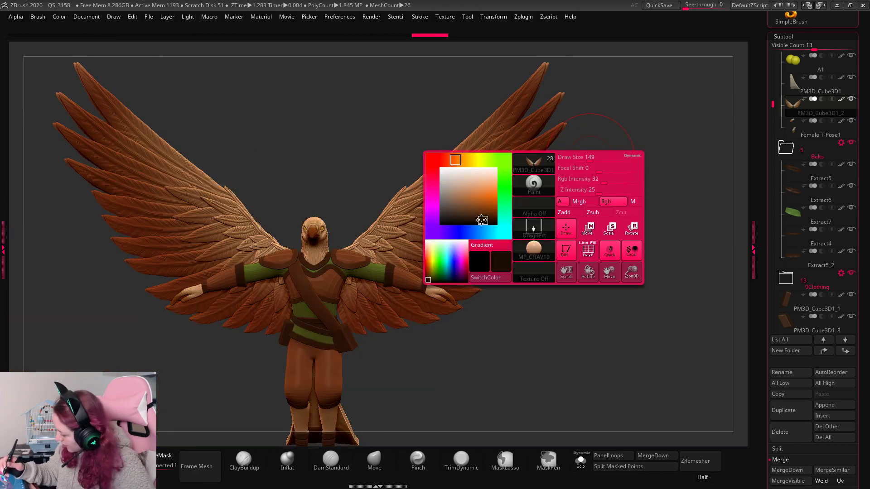
left_click(577, 459)
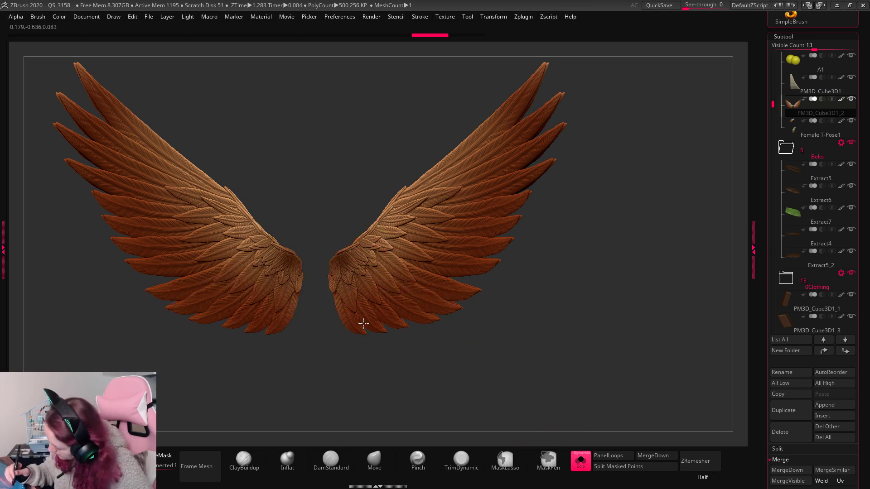
mouse_move(363, 323)
left_mouse_down()
mouse_move(365, 267)
mouse_move(407, 211)
mouse_move(442, 183)
mouse_move(557, 142)
left_mouse_up()
Shade the back of the wings with the dark brown, undoing the last stroke and reapplying it.
left_click_drag(644, 196, 398, 140)
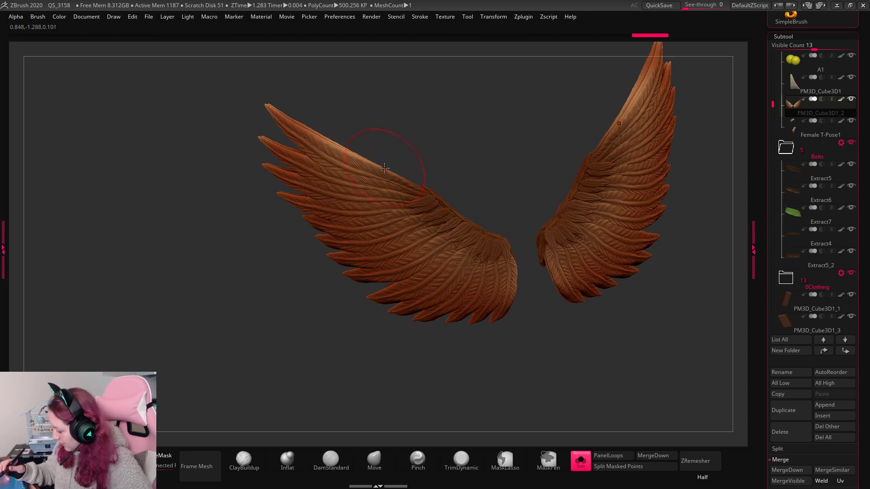
left_click_drag(612, 139, 570, 267)
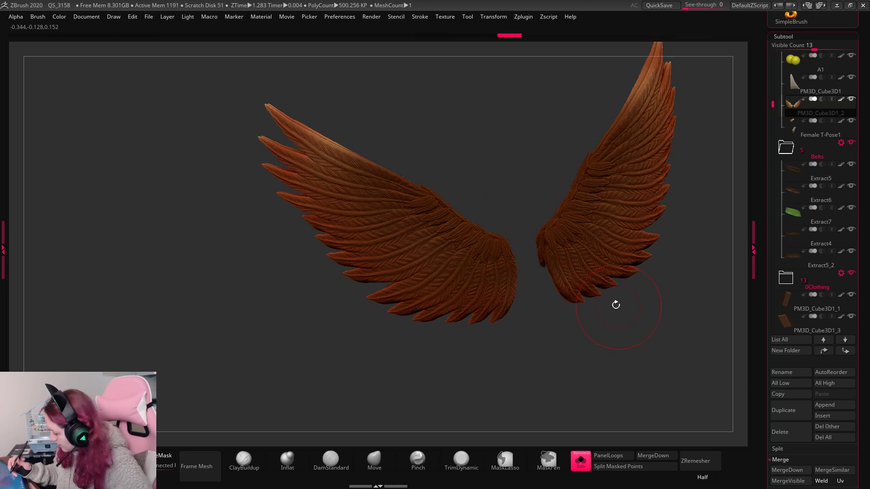
key("ctrl+z")
left_click_drag(462, 227, 544, 257)
left_click_drag(594, 357, 568, 265)
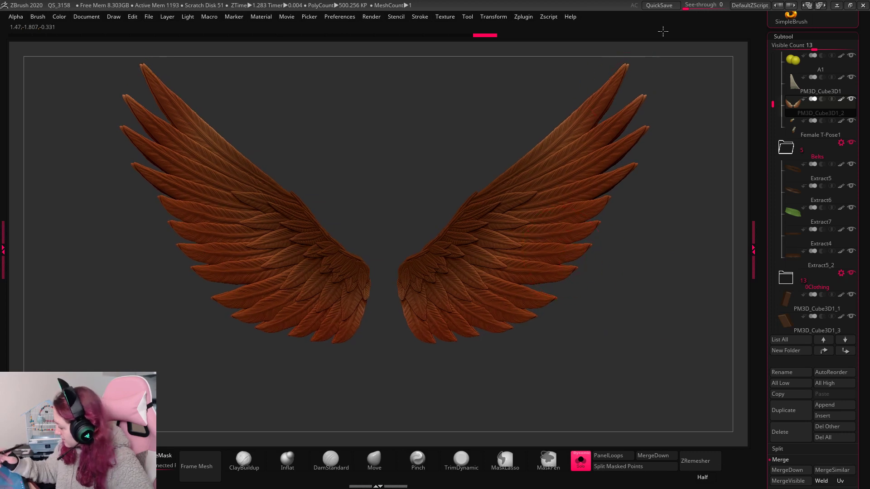
Pick an orange-brown and warm up the tips of the outer wing feathers with it.
left_click_drag(659, 174, 625, 200, "alt")
key("space")
left_click(530, 214)
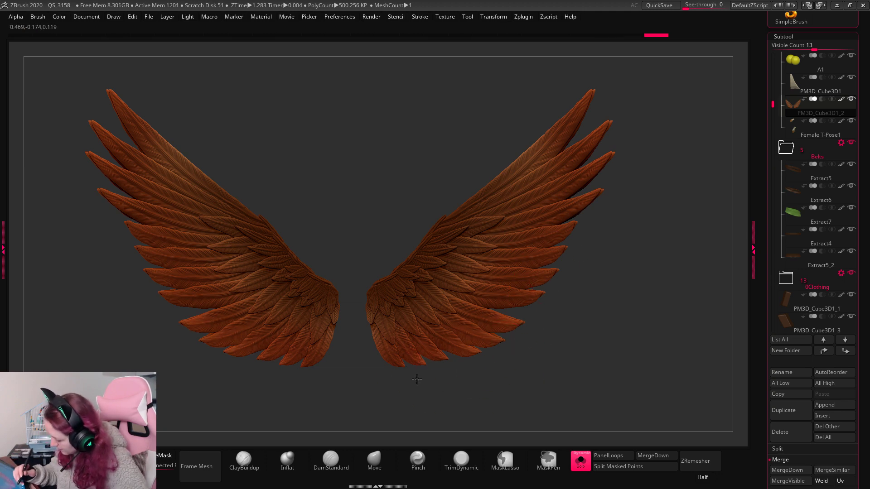
Leave Solo mode, select the head subtool A and tint the head feathers reddish brown.
left_click_drag(631, 283, 619, 260, "alt")
left_click(581, 461)
left_click_drag(647, 317, 443, 191, "alt")
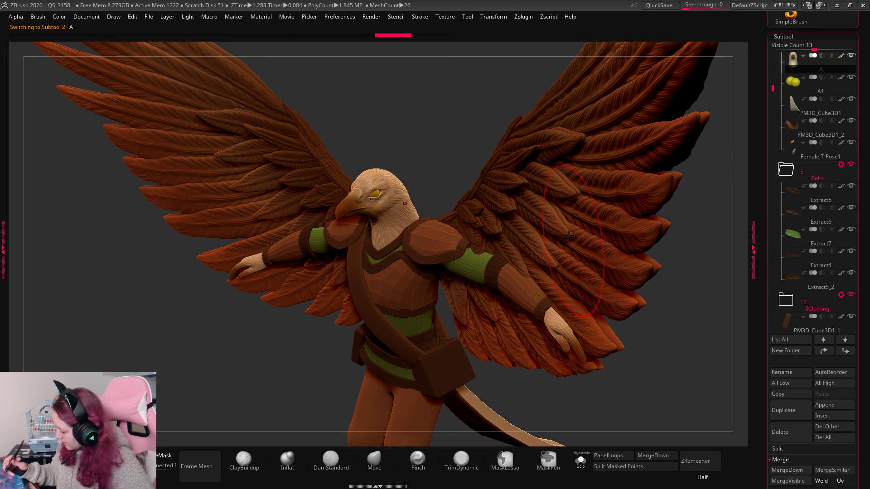
key("space")
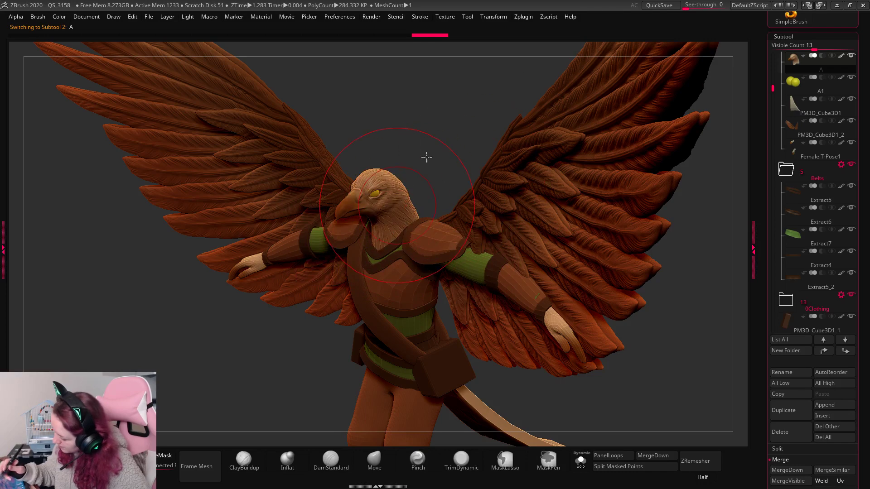
mouse_move(437, 165)
left_mouse_down()
mouse_move(494, 181)
mouse_move(620, 301)
mouse_move(669, 369)
mouse_move(580, 291)
left_mouse_up()
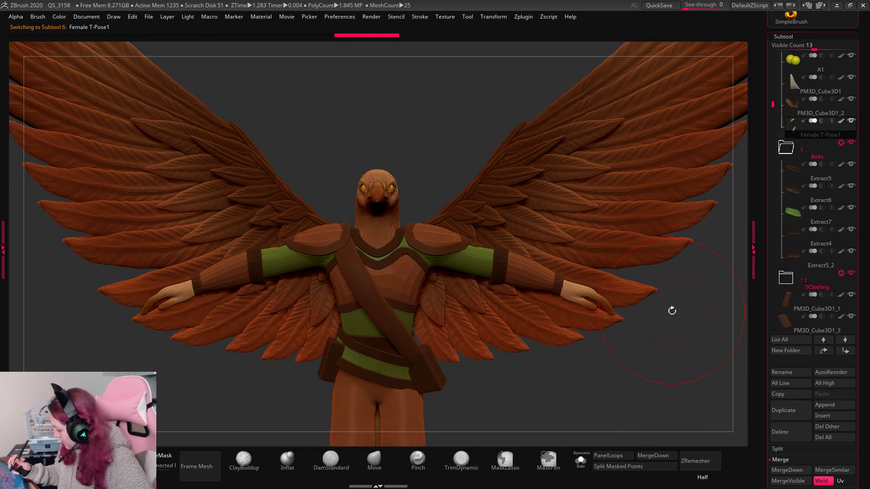
Select the body subtool Female T-Pose1_1 and paint its legs and hands in the head's reddish brown.
left_click_drag(552, 408, 522, 310, "alt")
mouse_move(496, 432)
left_mouse_down("alt")
mouse_move(476, 302)
mouse_move(418, 326)
left_mouse_up("alt")
left_click(367, 271, "alt")
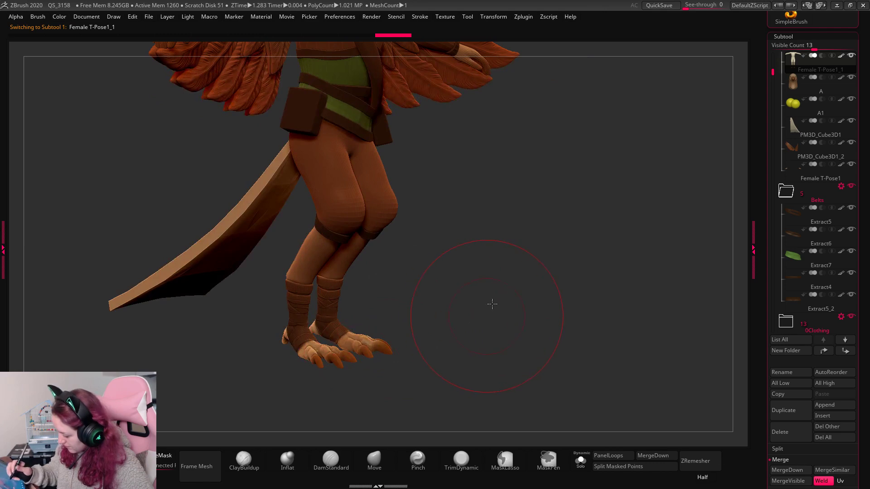
left_click_drag(491, 301, 599, 274)
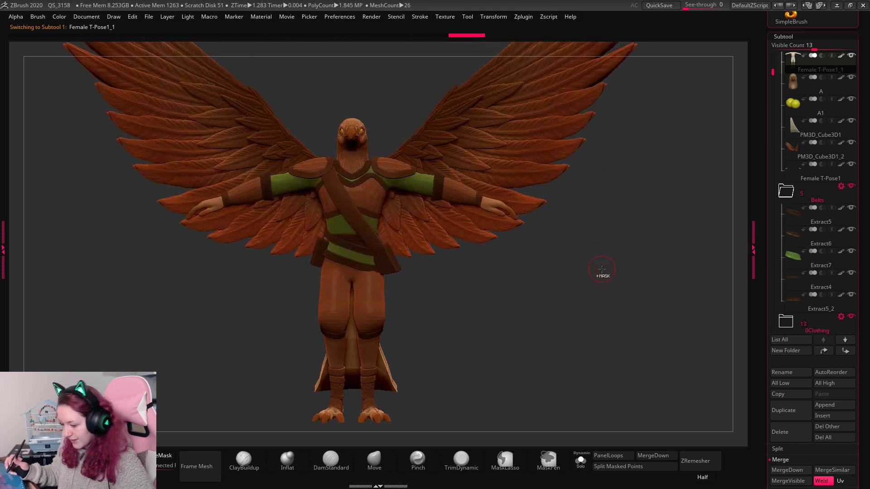
Save the project over Eagle Folk Ranger in the Women of Tabletop ZBRUSH > Eagle Folk Ranger folder.
key("ctrl+s")
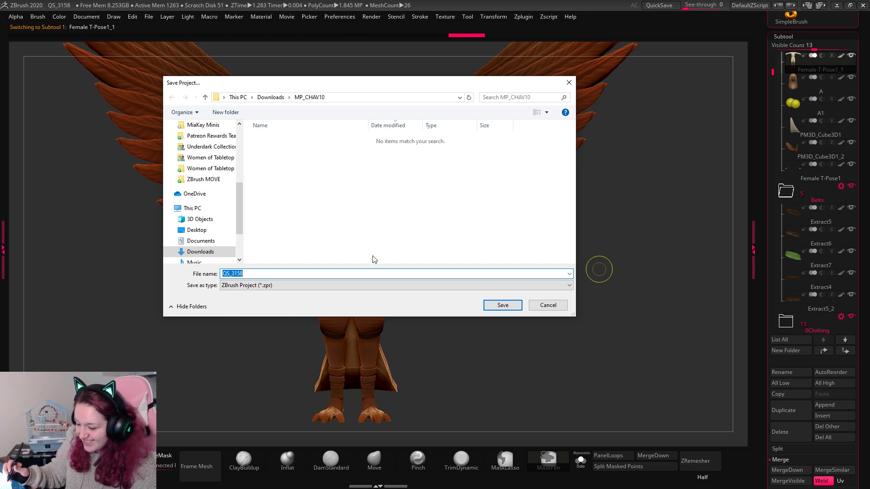
scroll(204, 204, "up", 3)
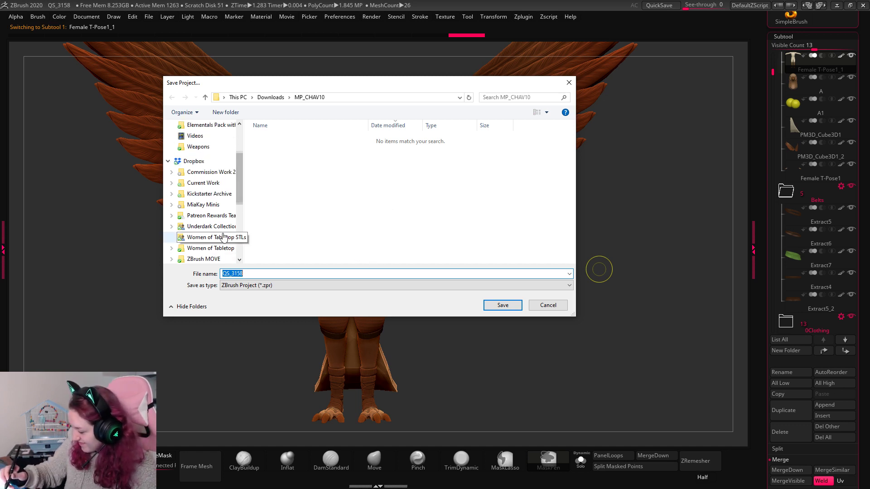
left_click(227, 237)
left_click(210, 248)
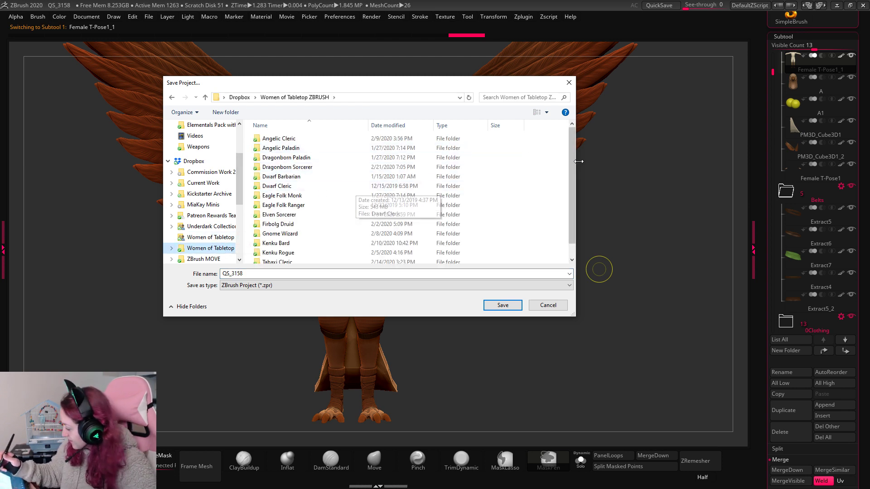
left_click_drag(576, 168, 578, 182)
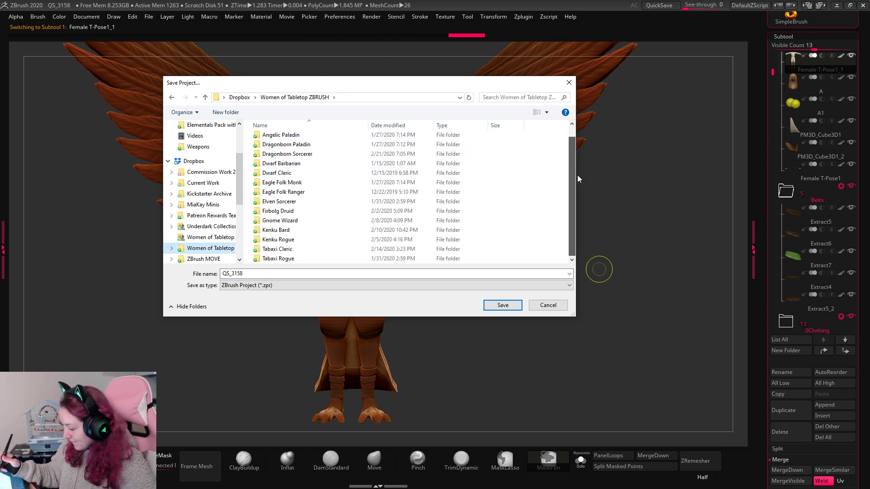
double_click(315, 192)
left_click(353, 138)
left_click(502, 305)
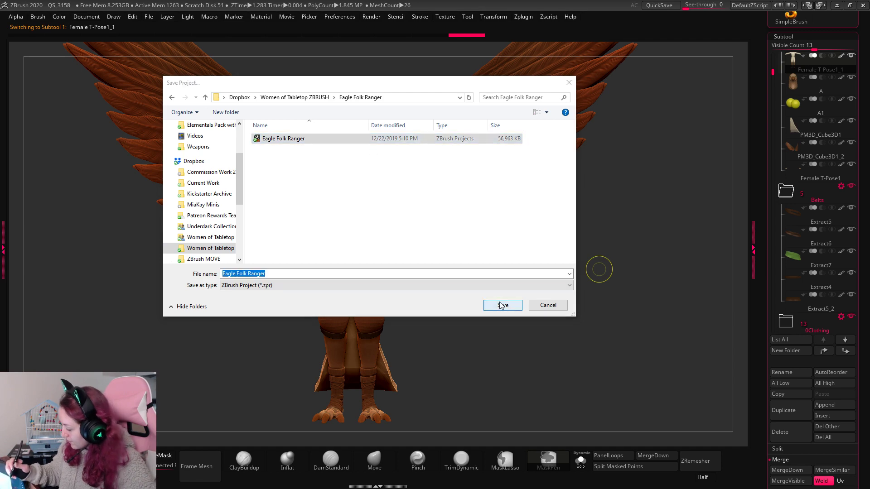
left_click(467, 248)
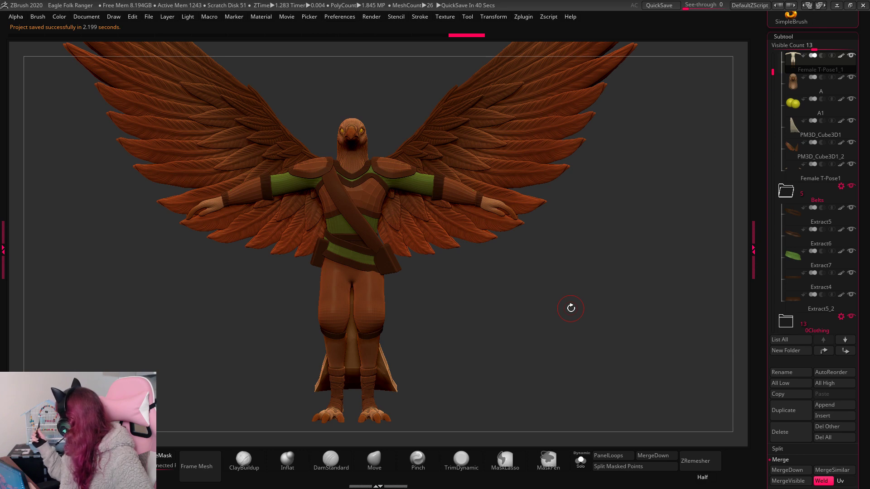
key("space")
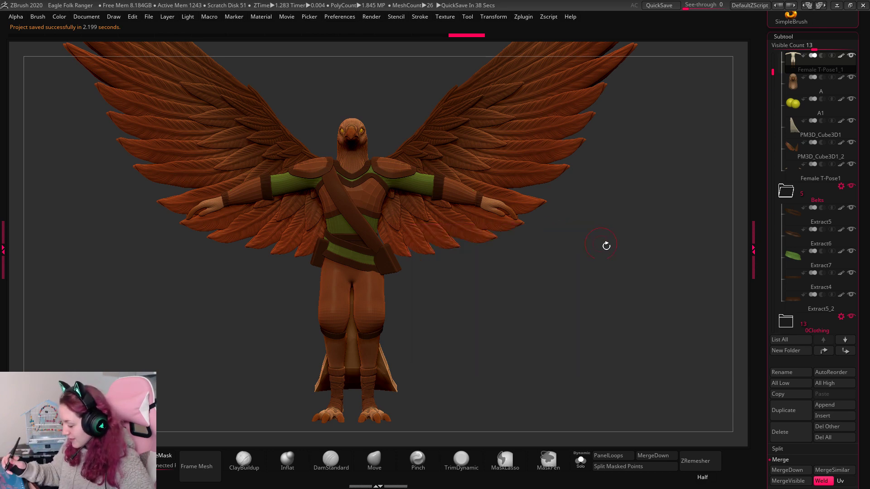
Select the subtool PM3D_Cube3D1 behind the legs and delete it.
left_click_drag(666, 274, 667, 263)
left_click(818, 129)
scroll(798, 336, "down", 5)
left_click(797, 337)
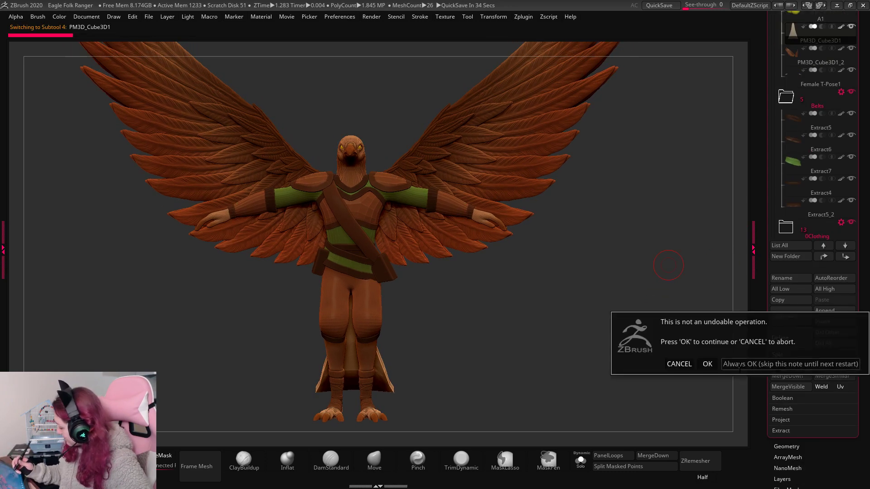
left_click(708, 364)
Select the trousers subtool Clothing and isolate it in Solo mode.
left_click_drag(557, 292, 588, 290, "alt")
right_click(595, 290)
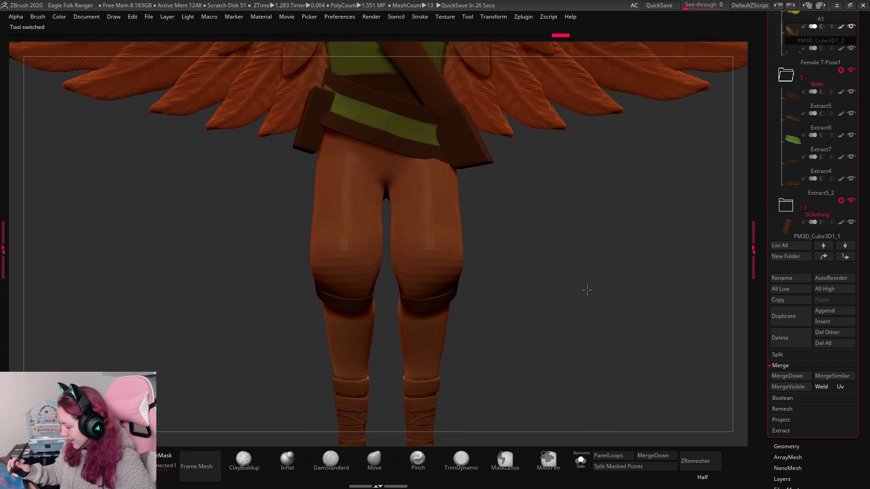
left_click_drag(485, 238, 480, 302, "alt")
left_click(441, 291, "alt")
left_click_drag(721, 280, 654, 288)
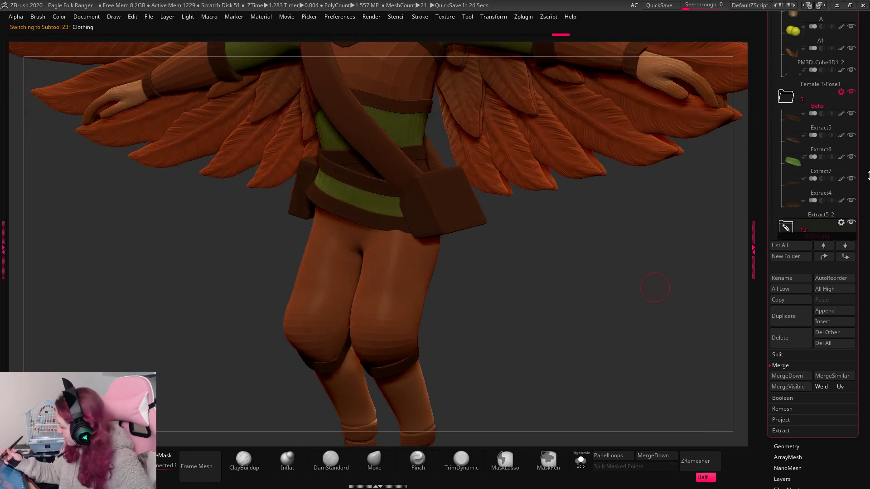
left_click(581, 460)
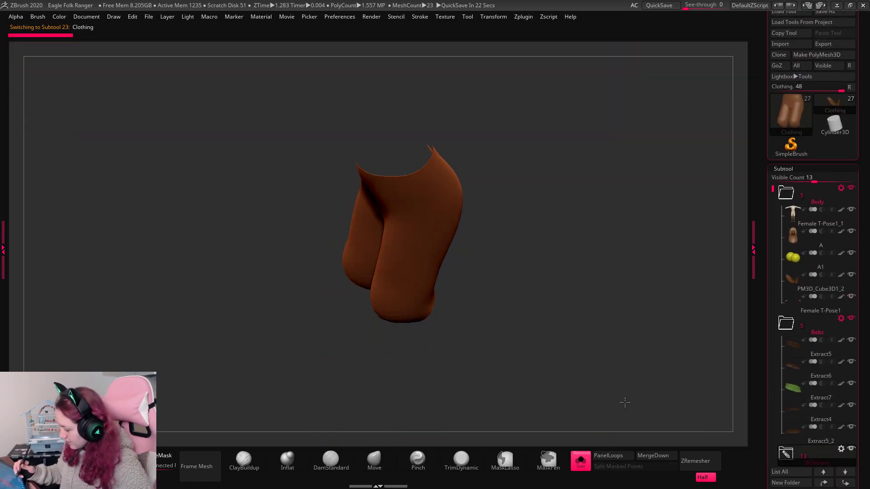
left_click_drag(625, 402, 627, 351)
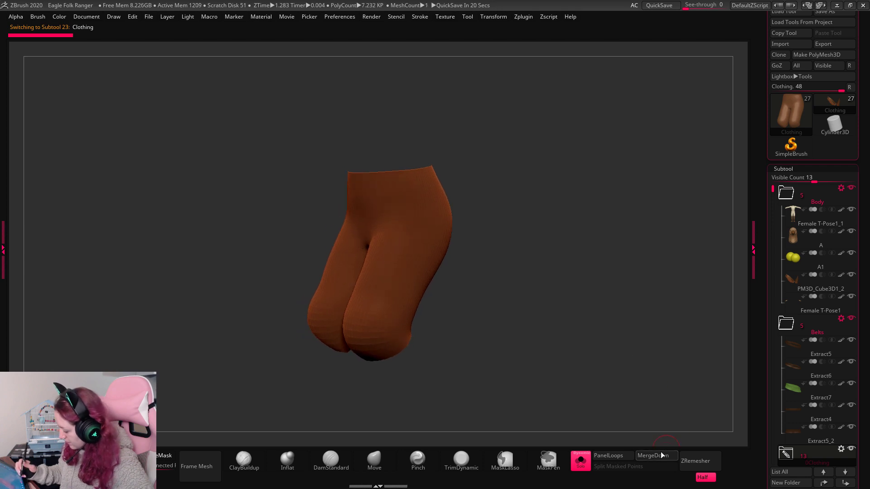
Bring the trousers to their higher subdivision level and delete the lower levels.
left_click(626, 457)
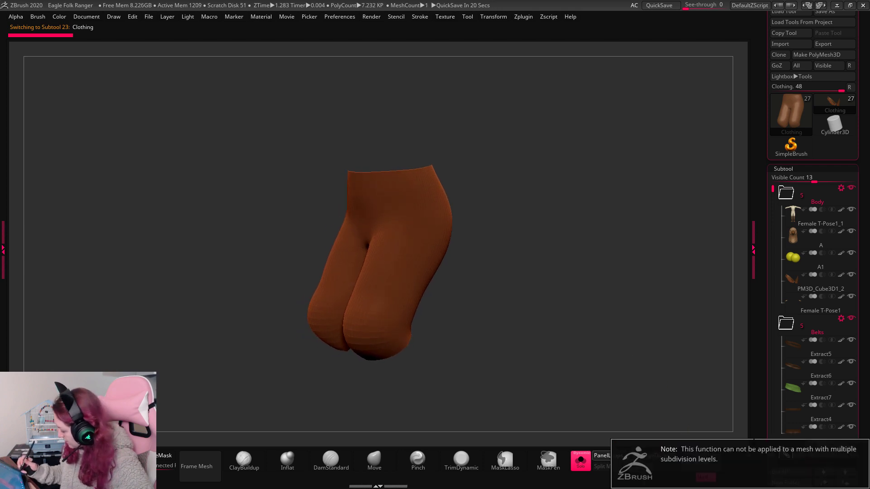
left_click(791, 168)
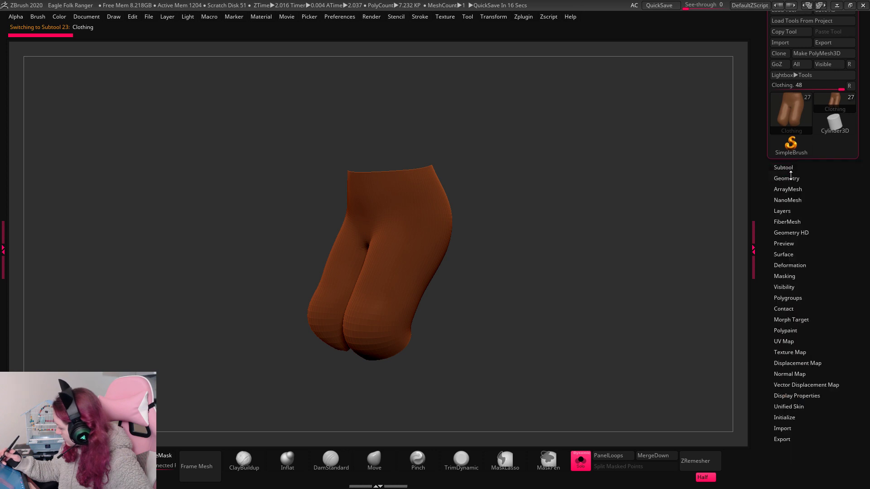
left_click(790, 178)
left_click(789, 257)
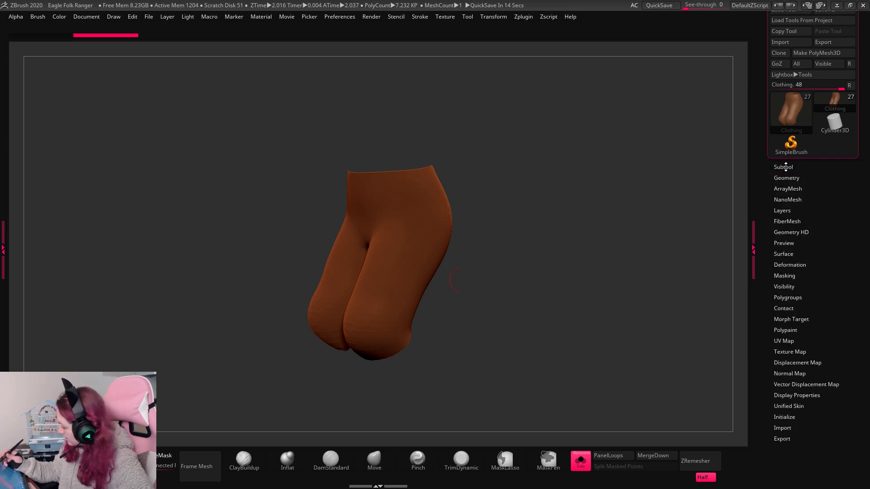
left_click(784, 168)
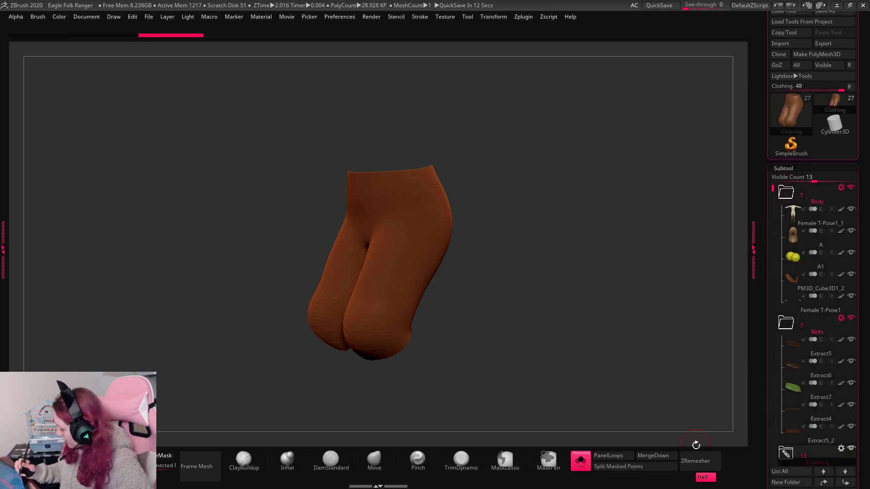
Remesh the isolated trousers and leave Solo mode to show the whole figure.
left_click_drag(681, 433, 654, 417)
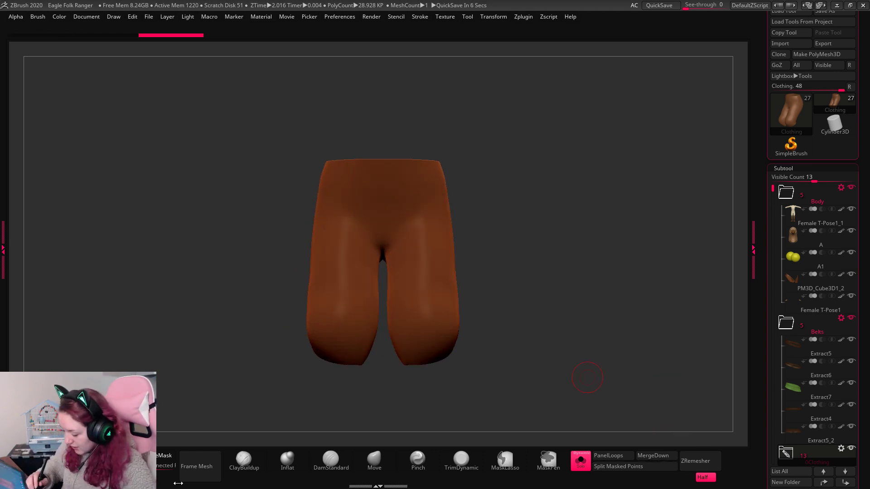
left_click_drag(603, 437, 543, 338)
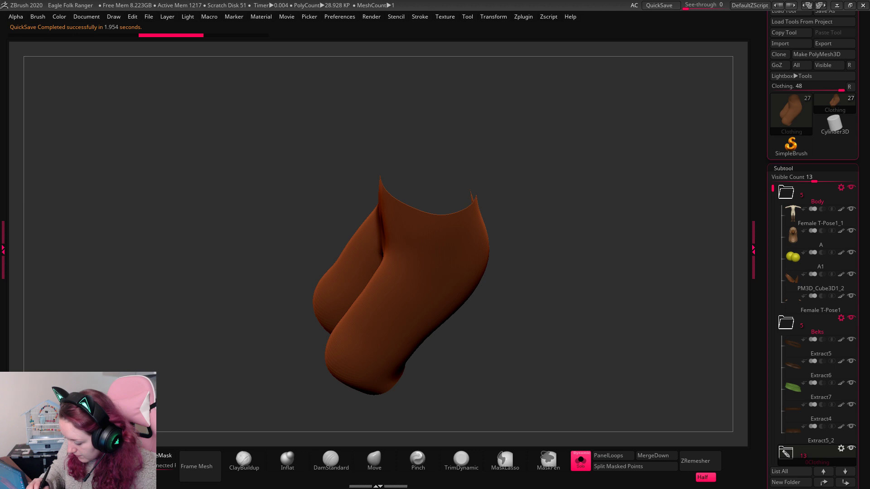
left_click_drag(614, 442, 592, 387)
key("f")
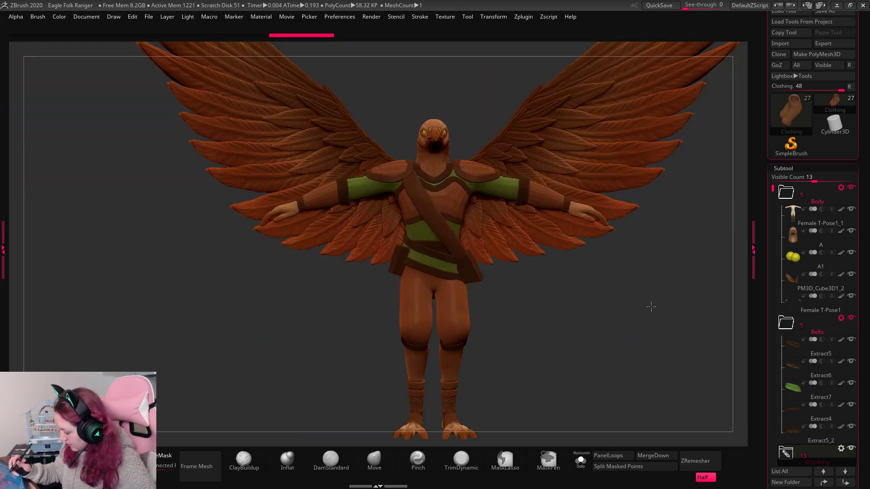
Pick a BrushFabricCloth brush and try out fabric folds on the trousers' knees.
left_click_drag(652, 308, 599, 346)
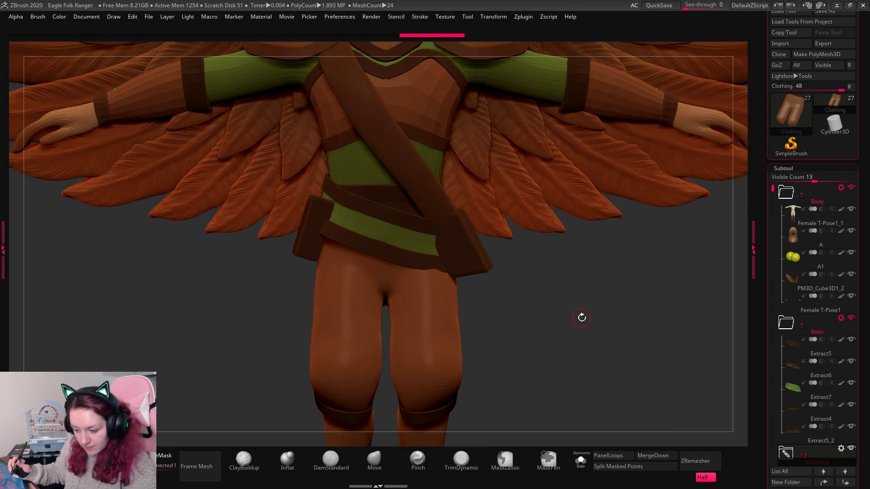
key("b")
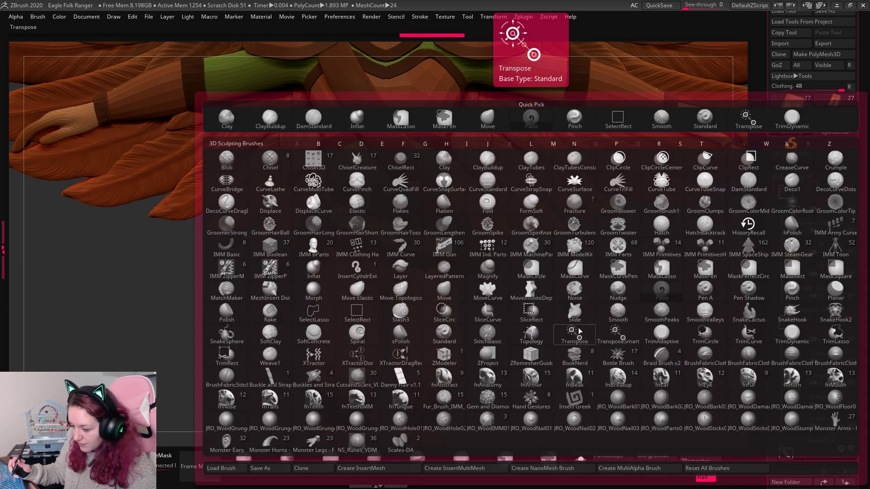
left_click(559, 343)
left_click_drag(733, 276, 729, 194, "alt")
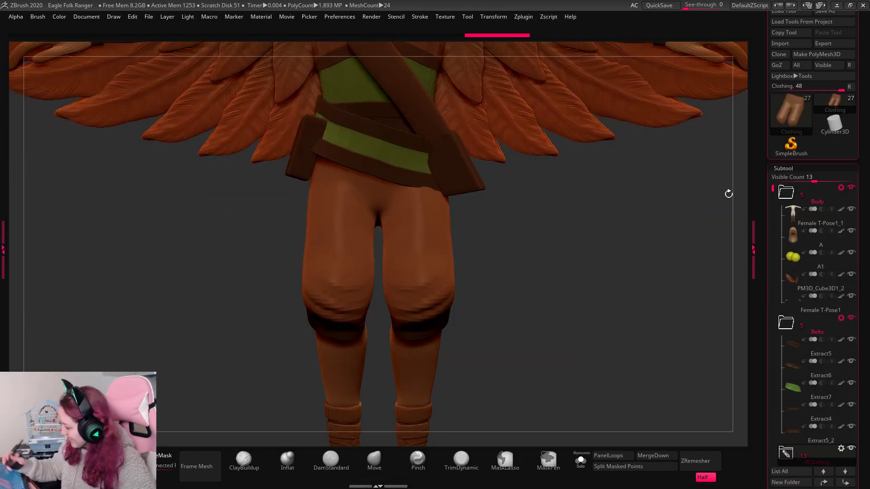
Subdivide the trousers once to SDiv 2 and sculpt fabric folds around both knees, front and back.
left_click(783, 168)
left_click(786, 180)
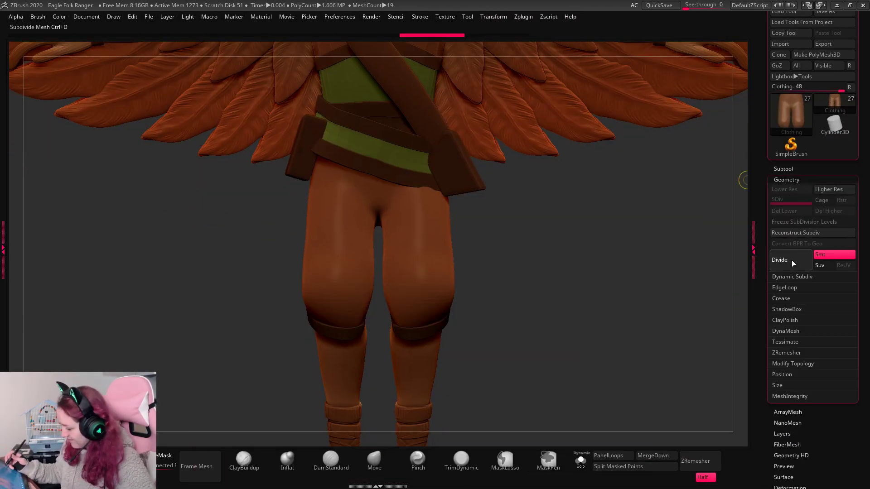
left_click(792, 260)
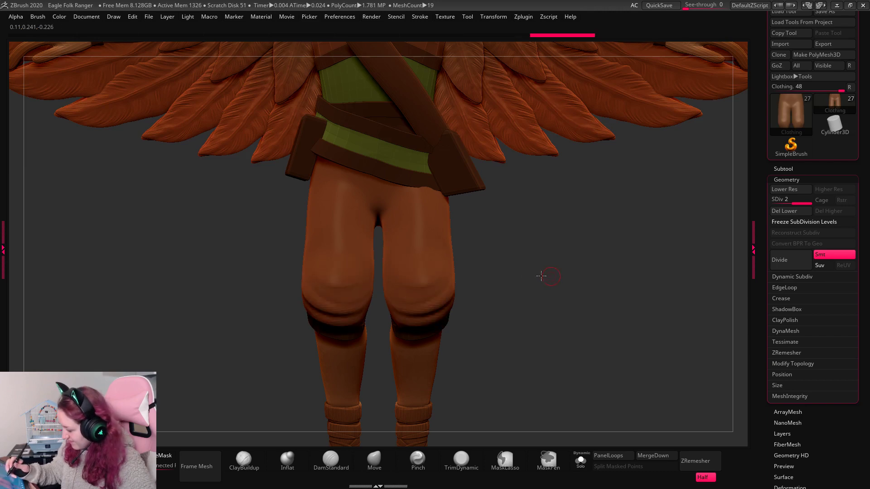
mouse_move(541, 276)
left_mouse_down()
mouse_move(518, 292)
mouse_move(543, 286)
left_mouse_up()
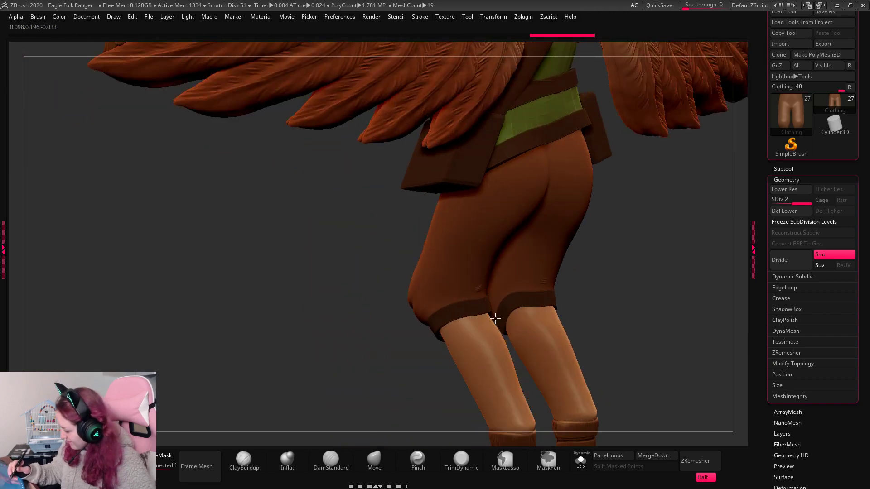
left_click_drag(653, 280, 586, 297)
Select the knee cuffs Extract2 and subdivide them once to SDiv 2.
left_click(490, 346, "alt")
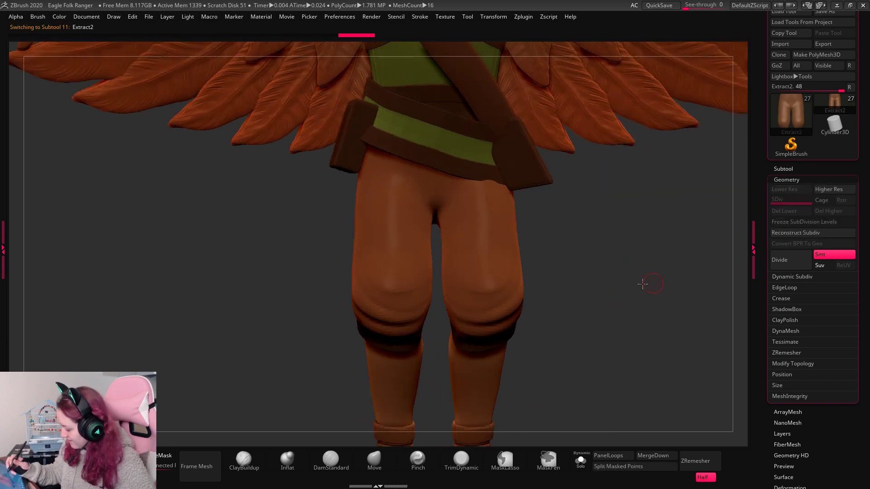
left_click_drag(646, 281, 732, 242)
left_click(792, 262)
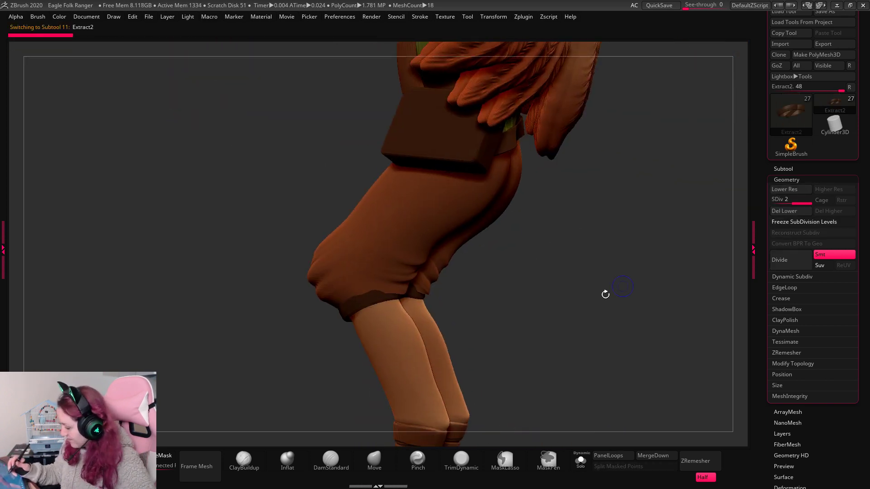
Enlarge the knee cuffs with the transform gizmo so they wrap around the outside of the trousers.
left_click_drag(604, 291, 550, 310)
key("w")
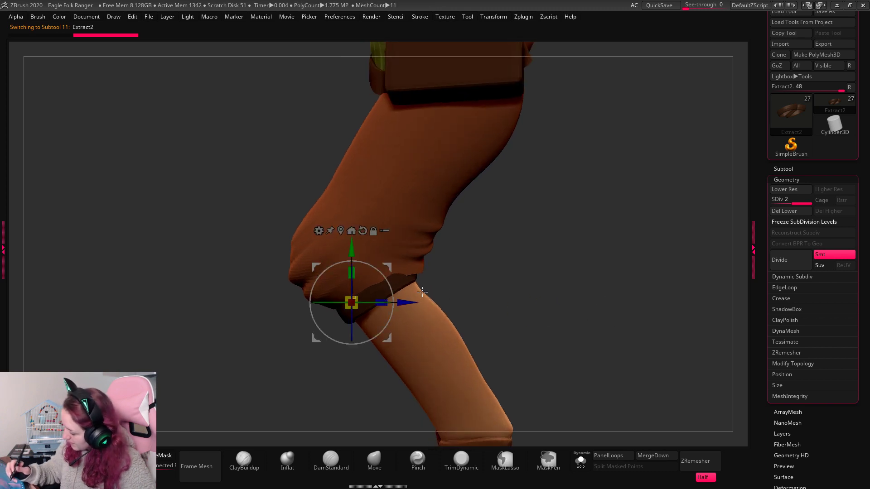
left_click_drag(351, 300, 352, 375)
key("q")
Use the Move brush to fit the cuffs and trouser hems together around the knees.
key("space")
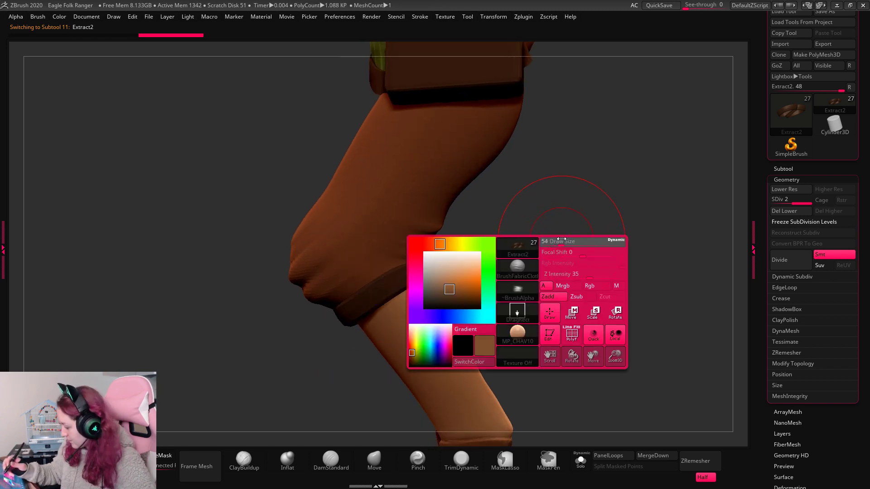
left_click(374, 457)
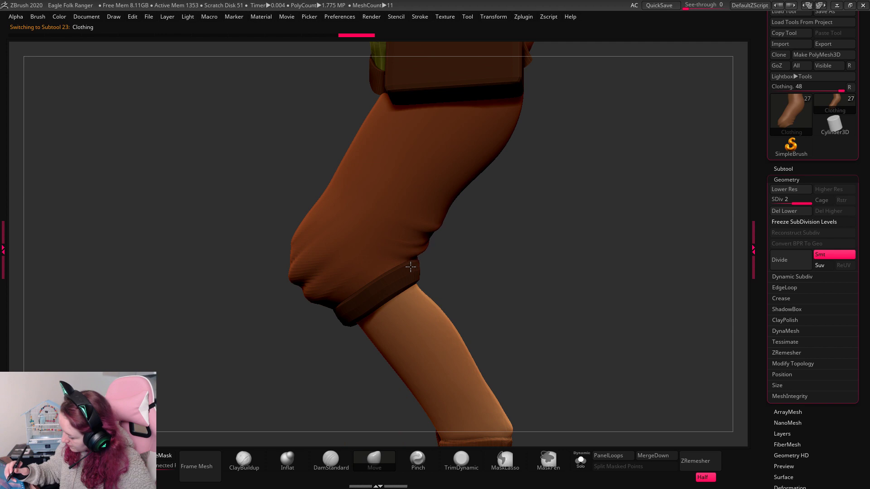
left_click_drag(555, 226, 528, 236)
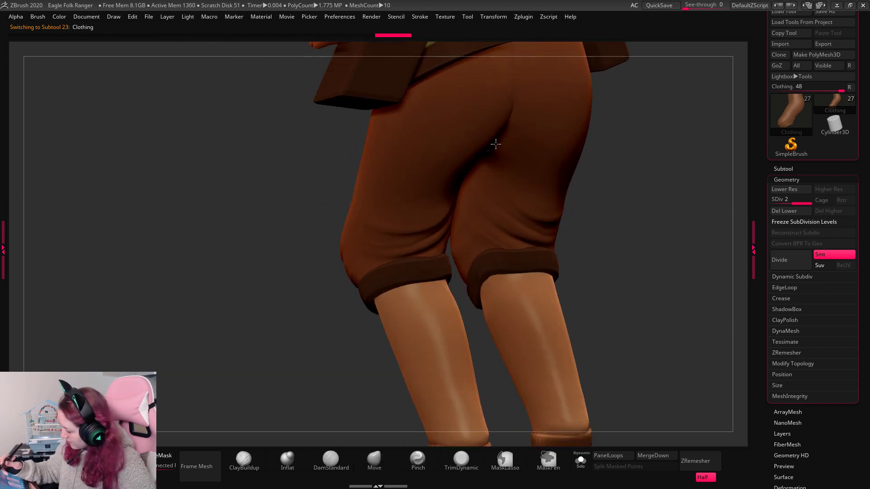
left_click_drag(662, 227, 607, 289)
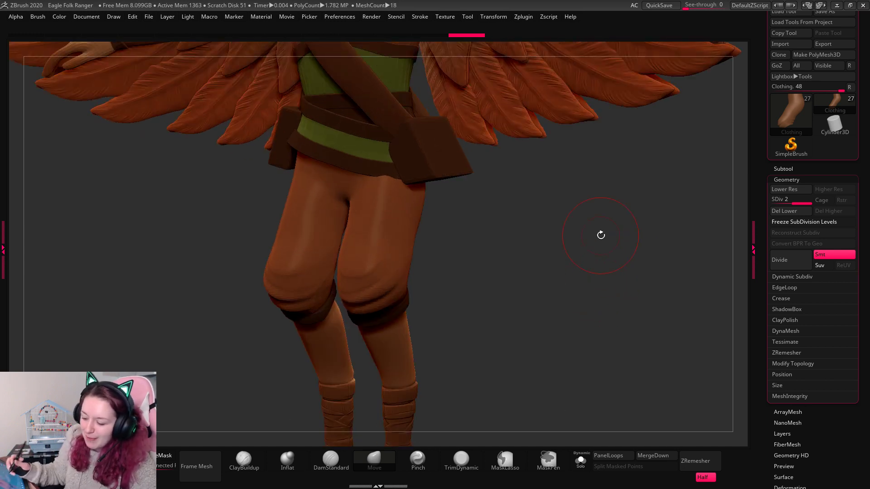
Try to smooth the trouser fabric just above the knees.
right_click(517, 203)
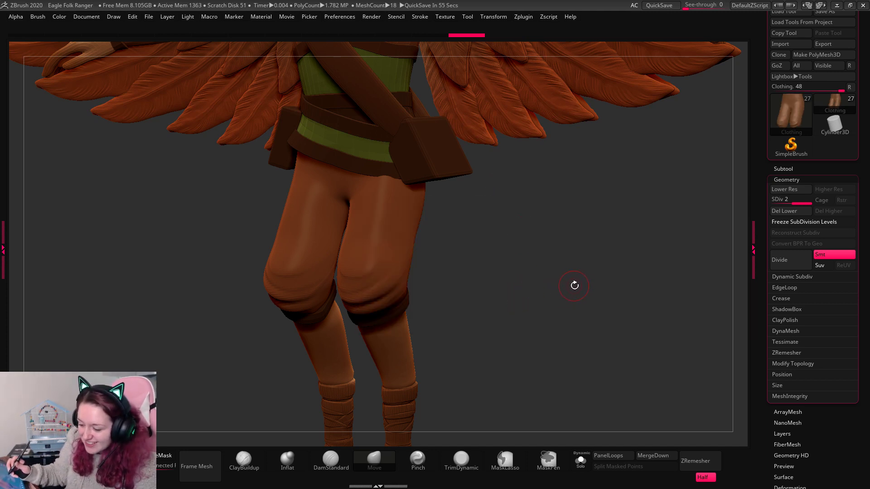
mouse_move(576, 286)
left_mouse_down()
mouse_move(576, 268)
mouse_move(569, 293)
left_mouse_up()
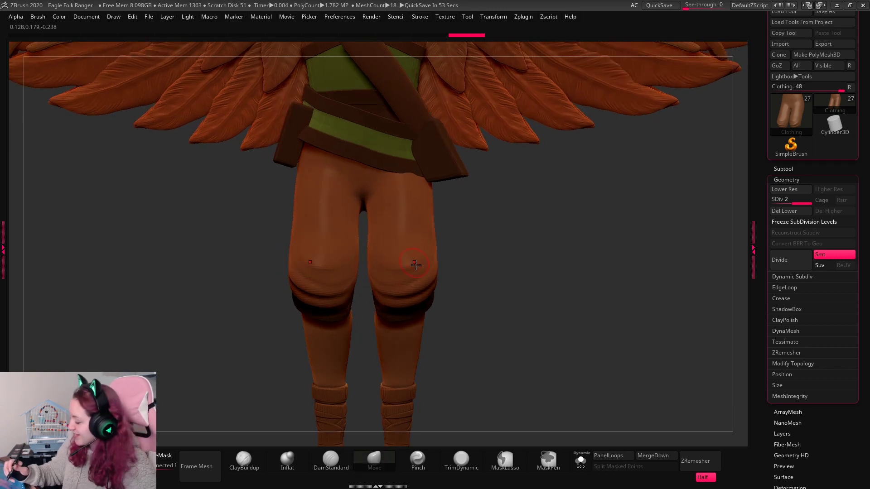
mouse_move(426, 263)
left_mouse_down("shift")
mouse_move(434, 260)
mouse_move(435, 271)
left_mouse_up("shift")
key("ctrl+z")
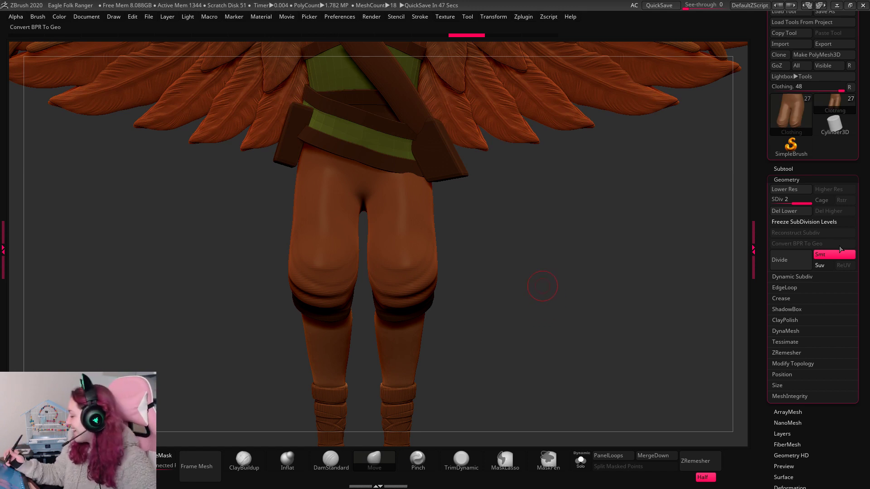
Subdivide the trousers to SDiv 3 and delete their lower subdivision levels.
left_click_drag(534, 297, 531, 326)
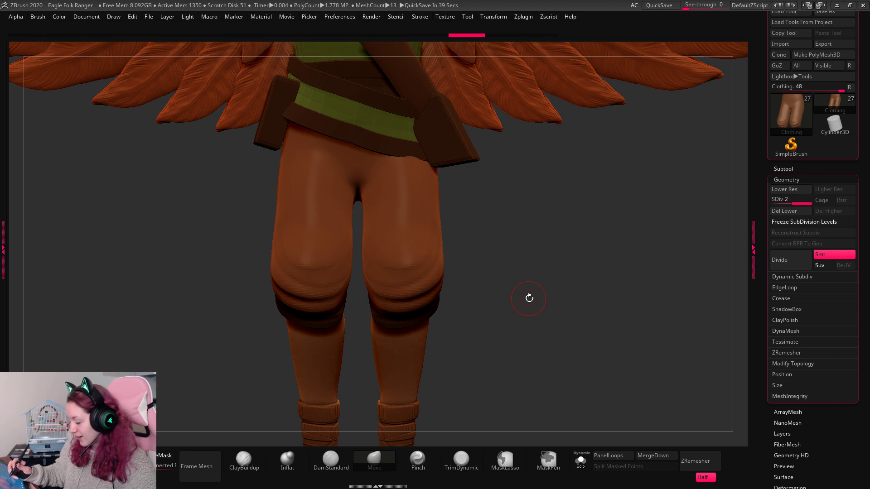
left_click_drag(530, 299, 534, 319, "alt")
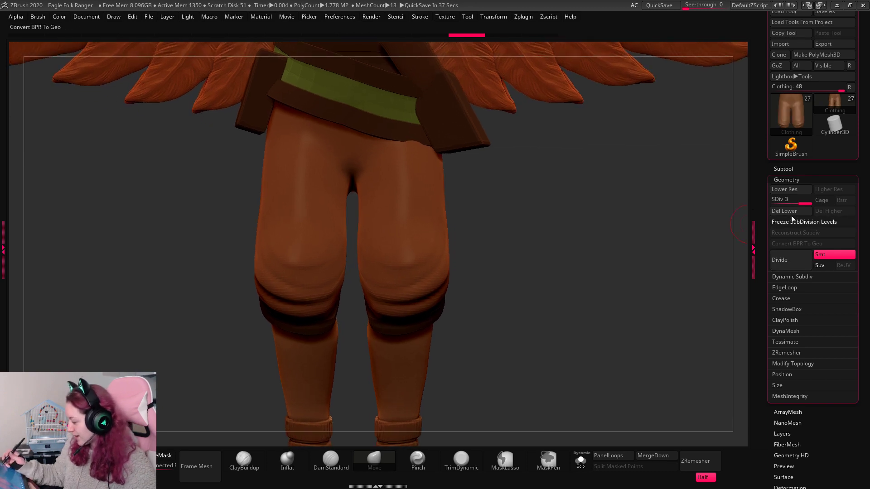
left_click(792, 222)
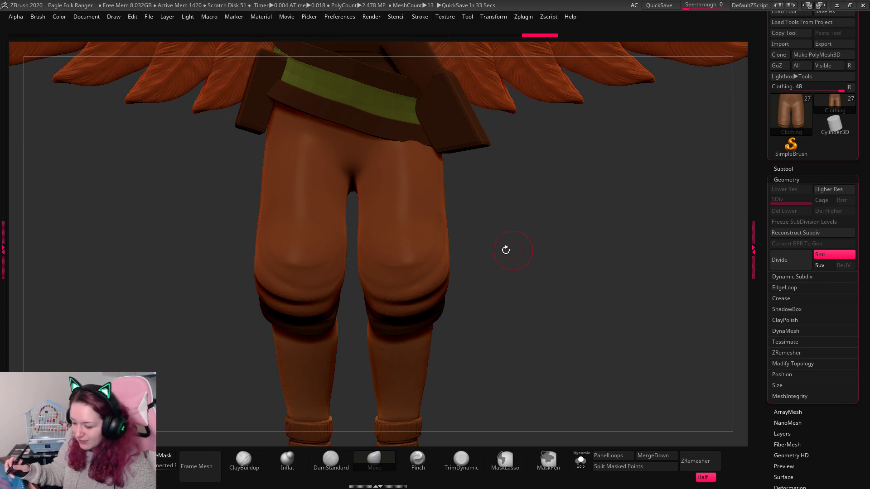
left_click_drag(555, 227, 545, 237, "alt")
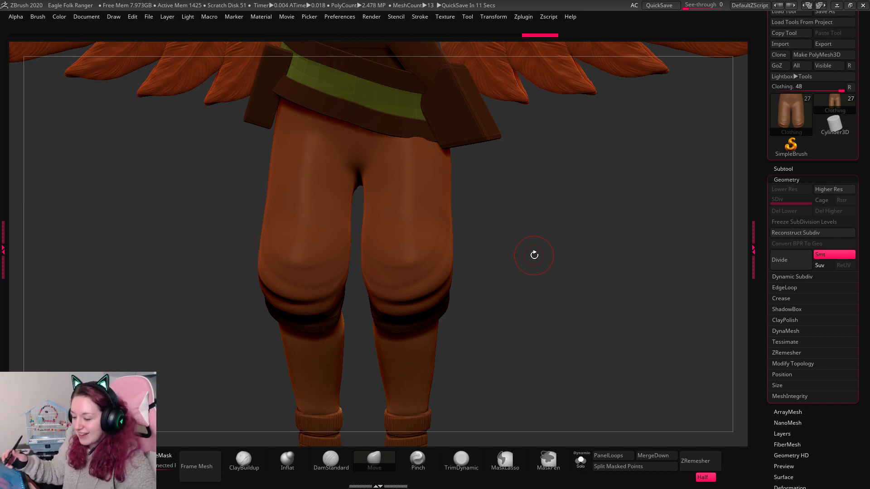
Expand the Clothing folder in the subtool list and go through its pieces to find the knee cuffs.
mouse_move(571, 259)
left_mouse_down()
mouse_move(547, 258)
mouse_move(620, 264)
mouse_move(567, 245)
mouse_move(573, 272)
left_mouse_up()
key("space")
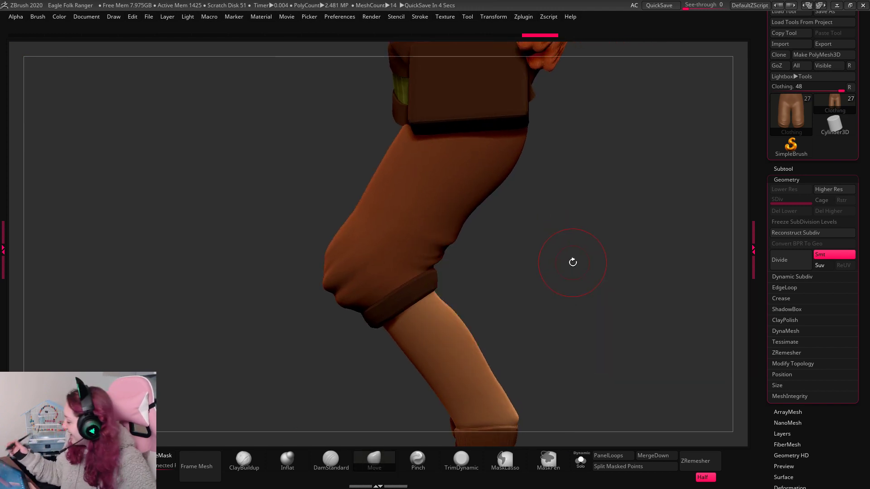
left_click(786, 168)
left_click_drag(863, 247, 855, 150)
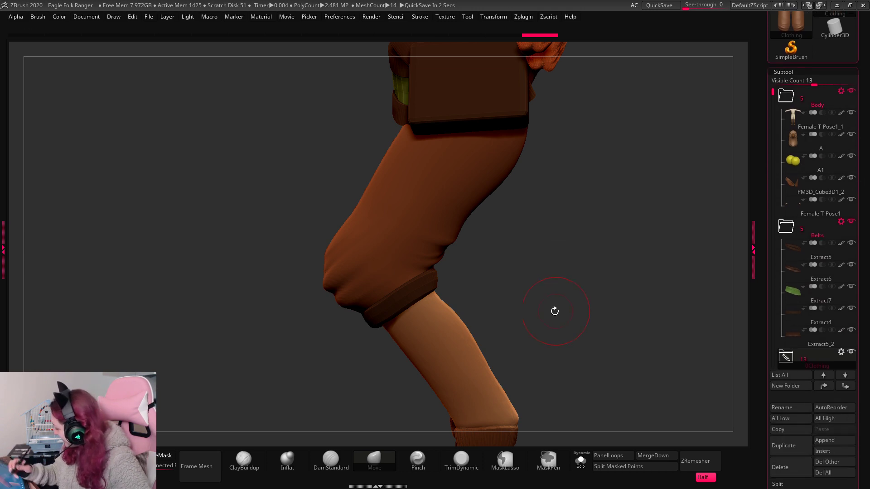
key("space")
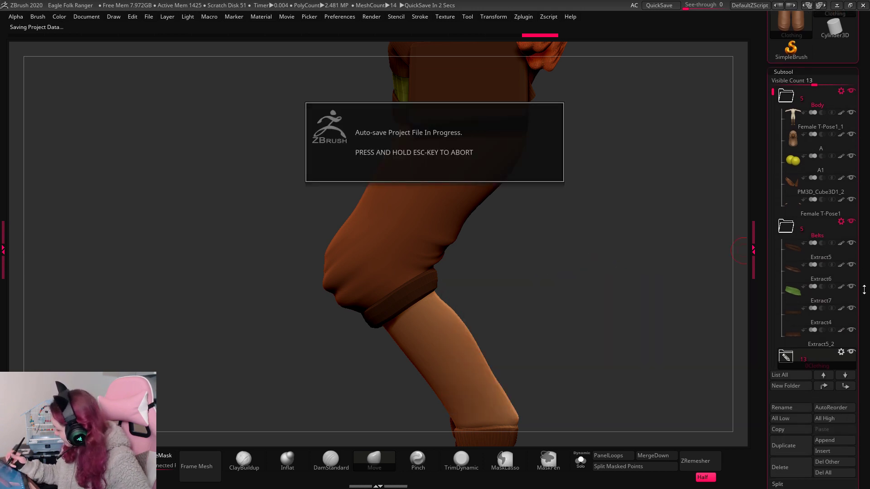
left_click_drag(865, 292, 863, 296)
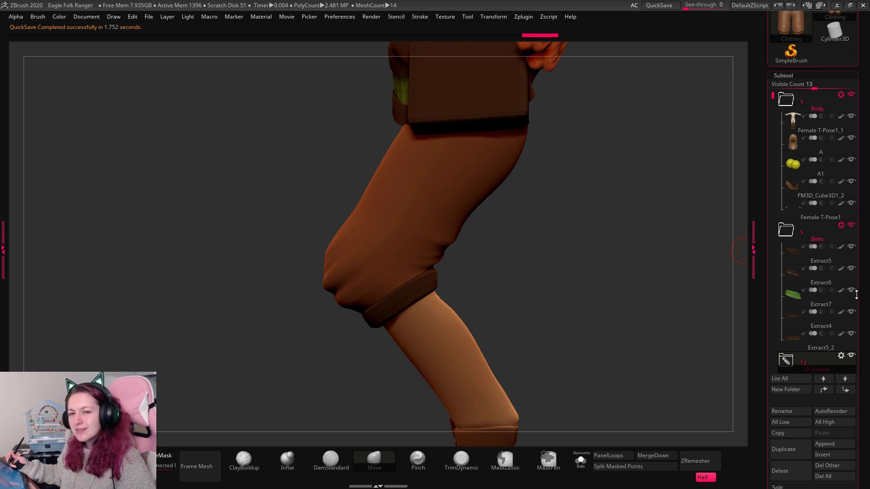
left_click_drag(868, 291, 868, 228)
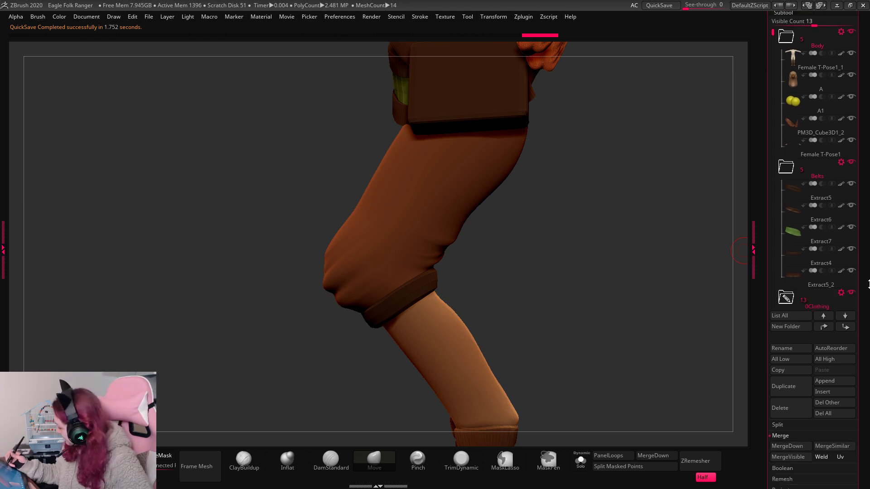
left_click(787, 297)
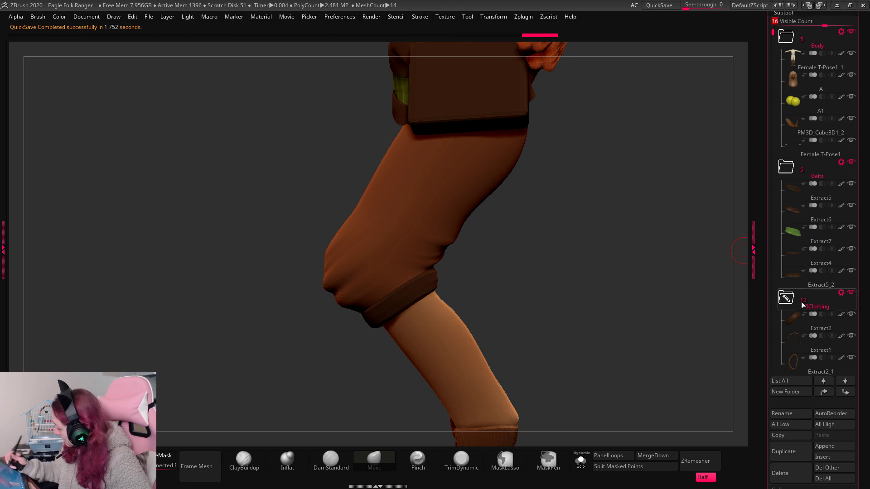
scroll(797, 281, "down", 8)
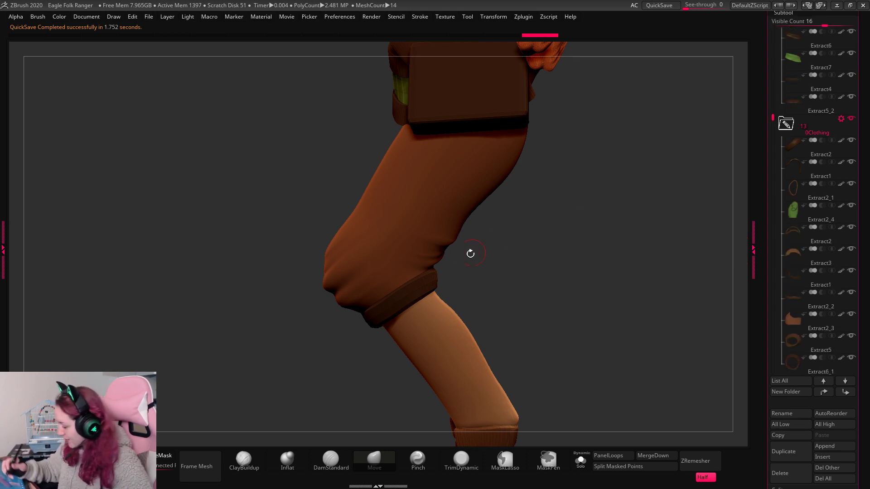
Isolate the trousers and the Extract6_1 subtool in Solo mode to check which geometry each one holds.
left_click(581, 460)
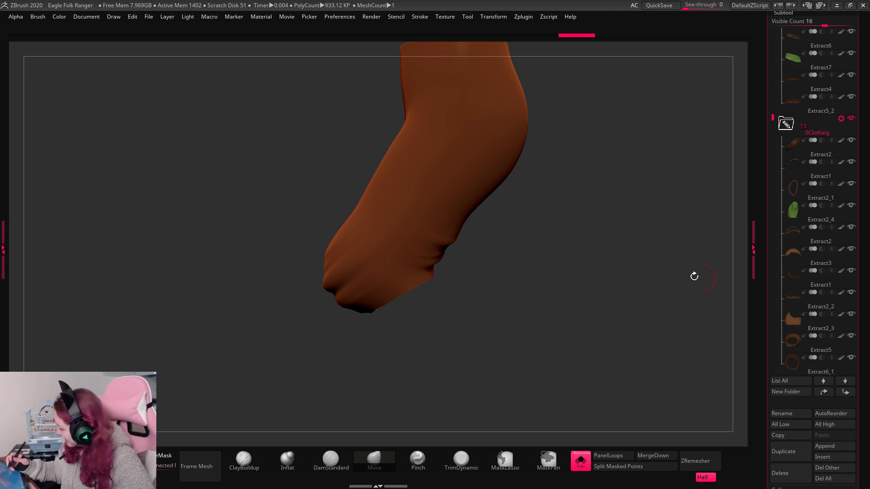
left_click(580, 460)
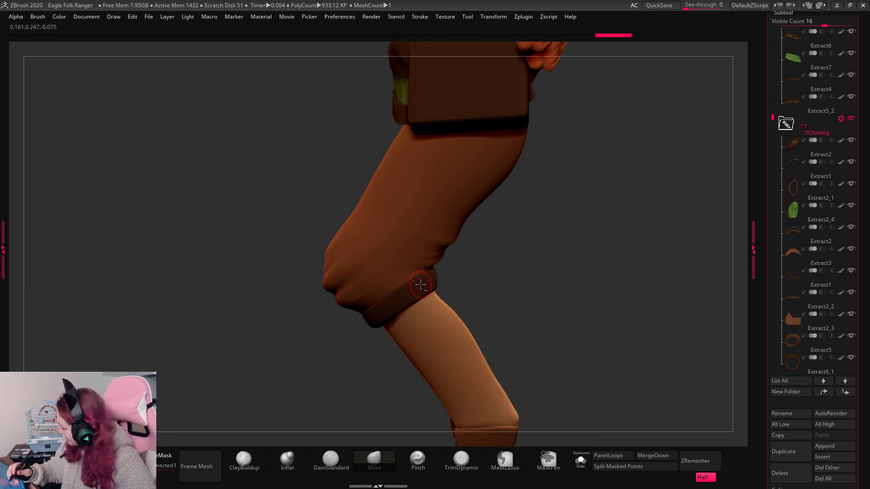
scroll(798, 73, "down", 5)
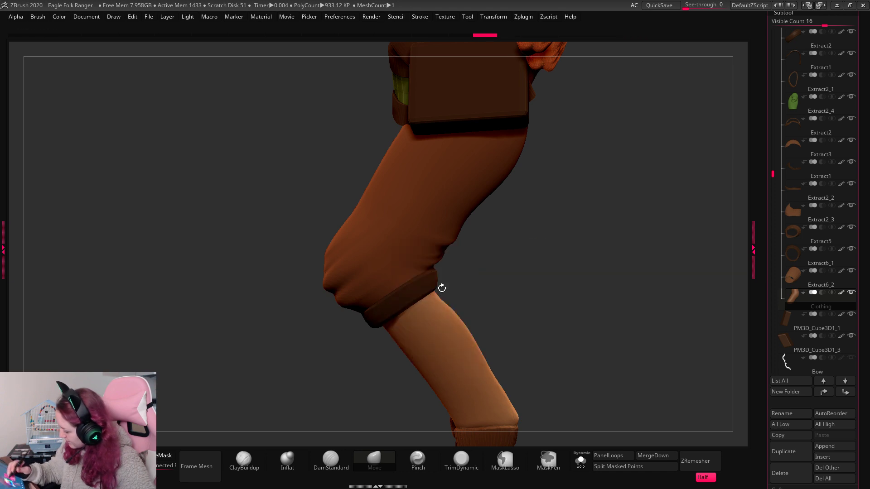
left_click(581, 460)
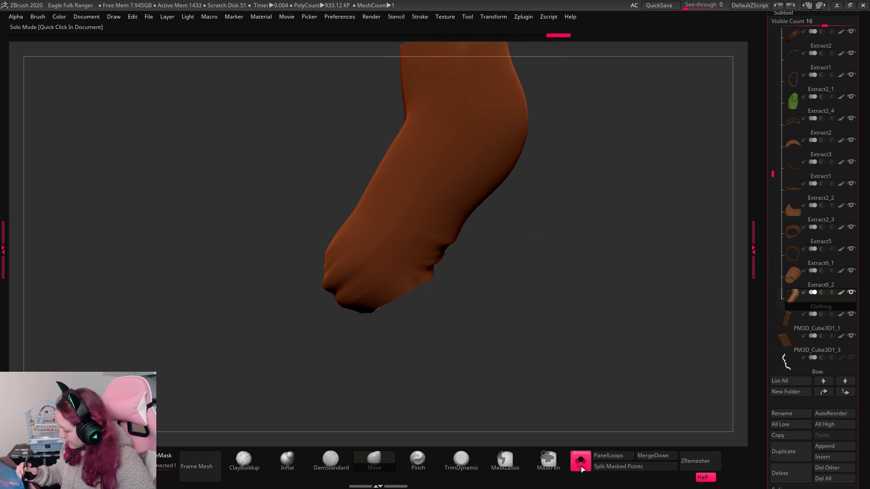
left_click(580, 460)
left_click(791, 258)
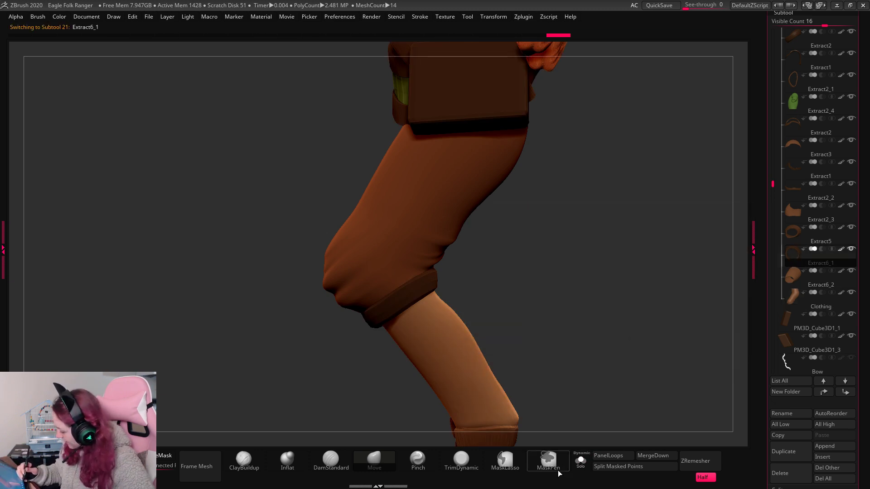
left_click(581, 460)
left_click(581, 460)
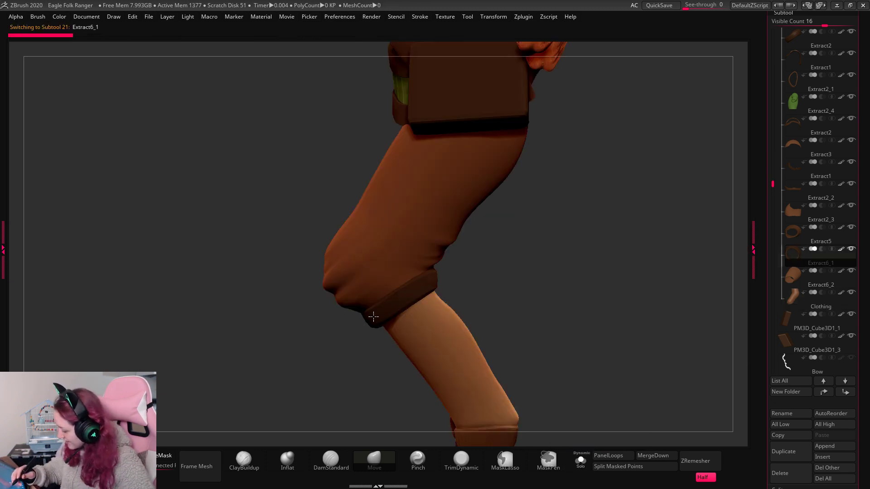
Frame the whole figure from the front and examine how the trousers and knee cuffs suit the outfit.
left_click_drag(561, 340, 512, 317)
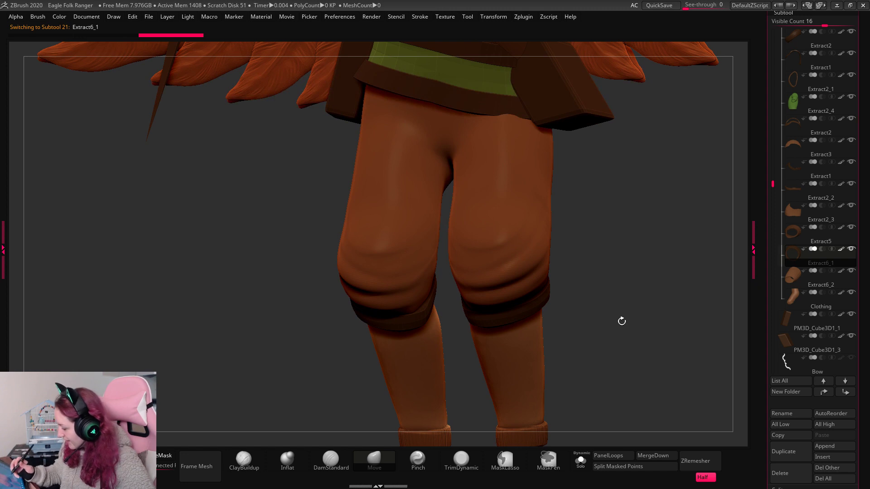
left_click_drag(622, 321, 516, 414)
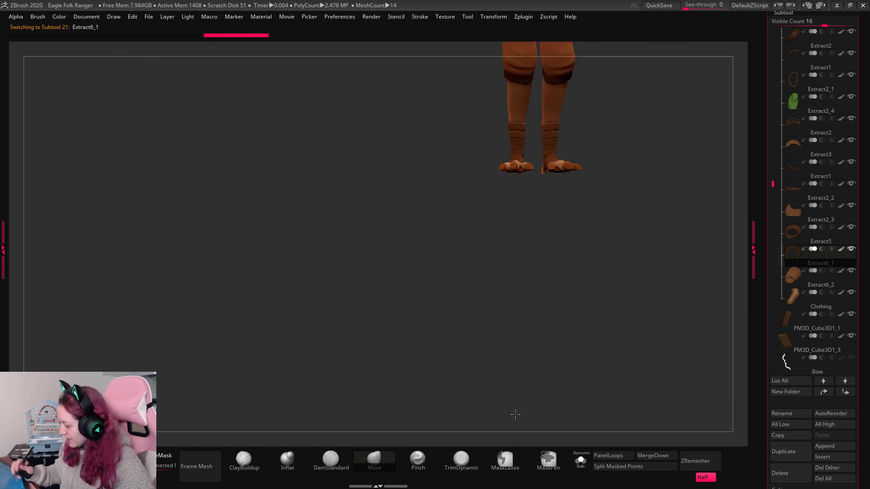
key("f")
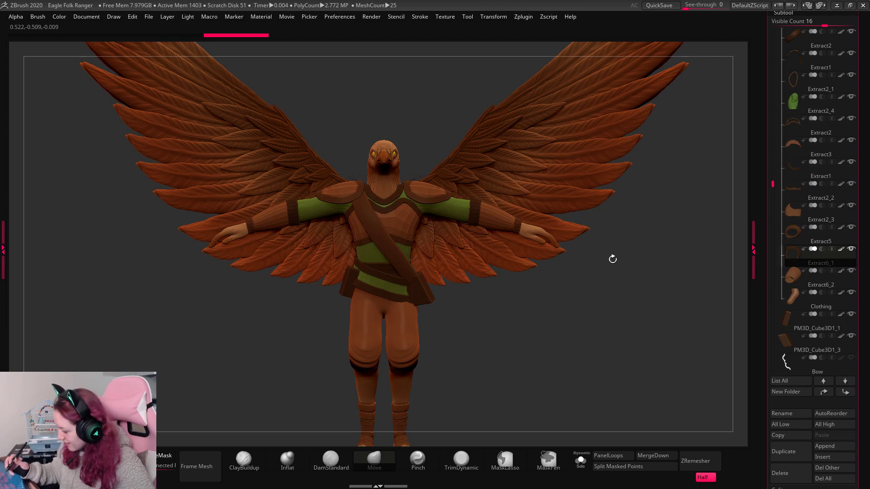
key("ctrl+z")
left_click(419, 463)
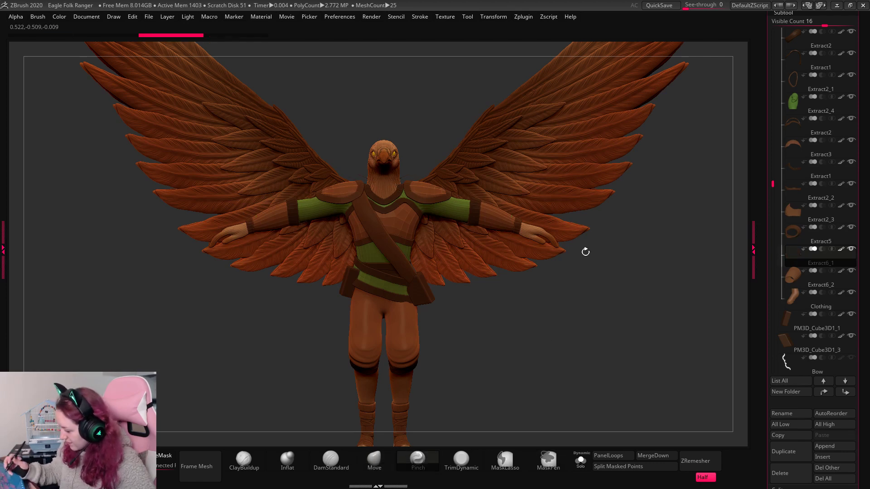
left_click(394, 183, "alt")
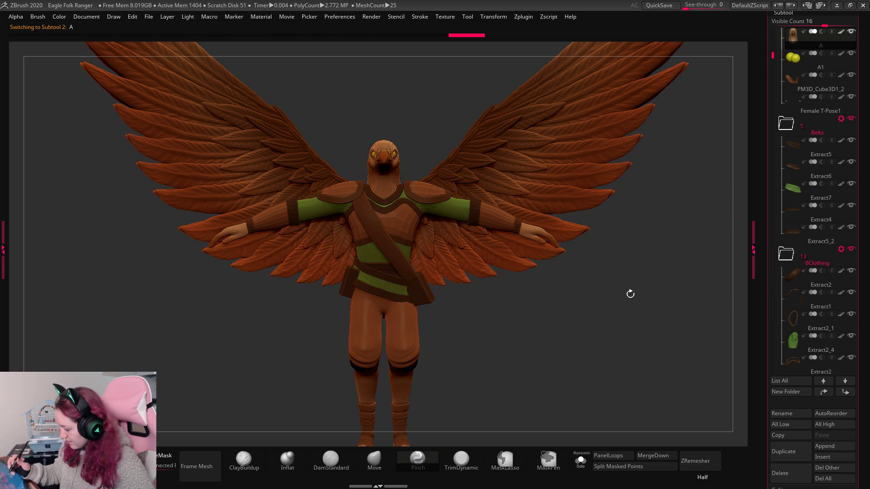
mouse_move(630, 294)
left_mouse_down("alt")
mouse_move(627, 330)
mouse_move(635, 289)
left_mouse_up("alt")
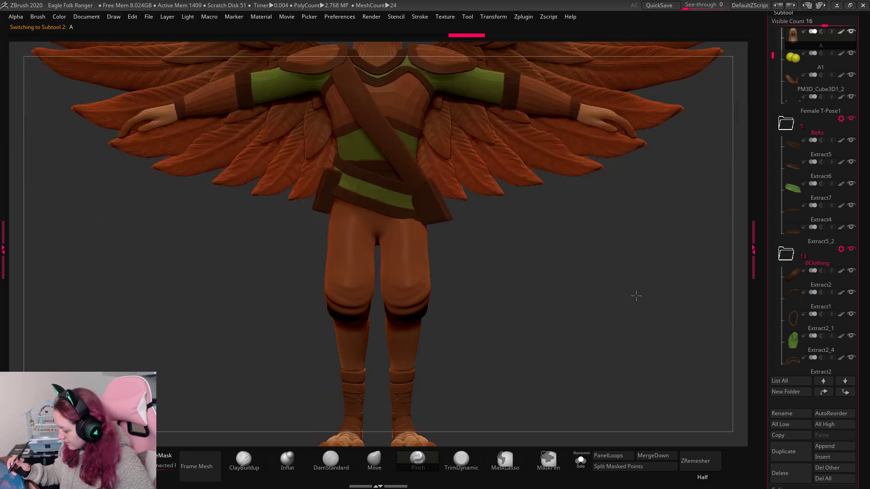
left_click_drag(595, 225, 590, 348, "alt")
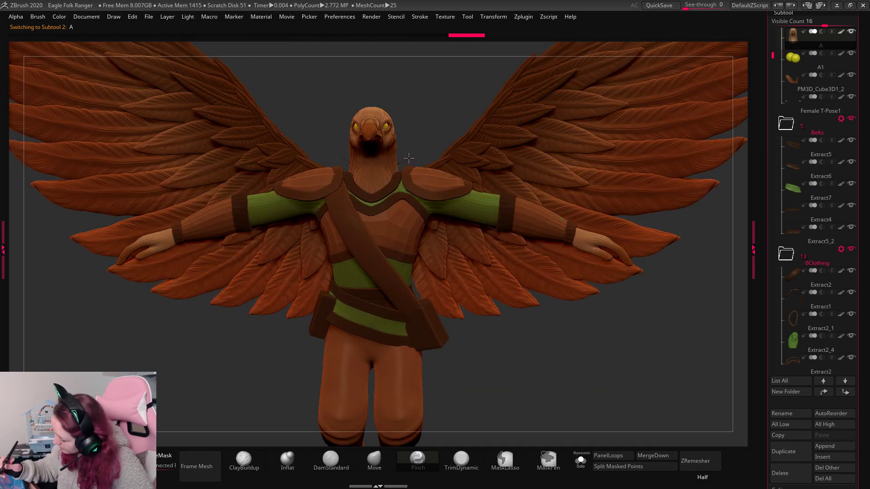
Isolate the Extract6_1 arm cuffs in Solo mode to inspect their geometry.
left_click(409, 157, "alt")
left_click(581, 460)
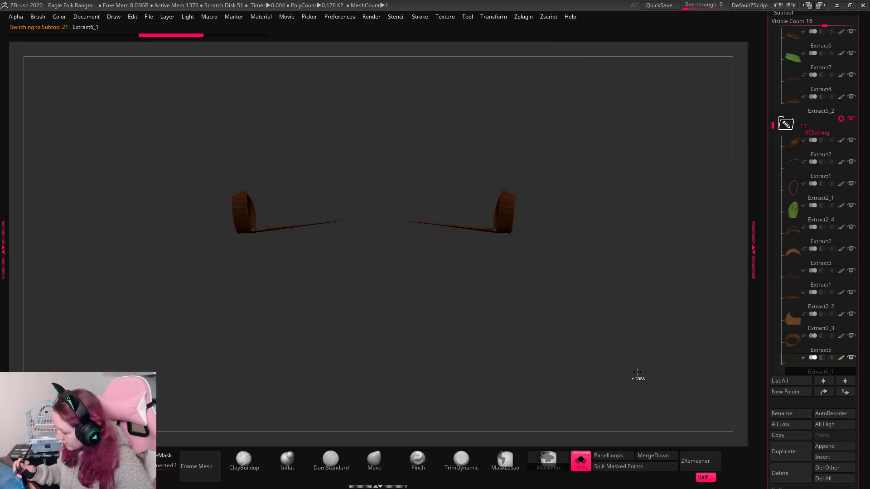
key("shift+s")
left_click_drag(651, 352, 536, 333)
Select the knee cuffs, check them in isolation, and subdivide them to SDiv 2.
left_click(427, 343, "alt")
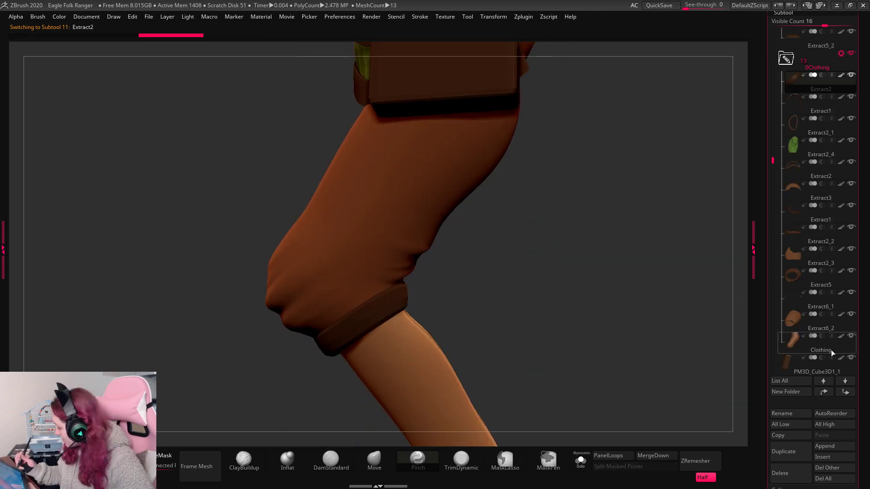
left_click(575, 466)
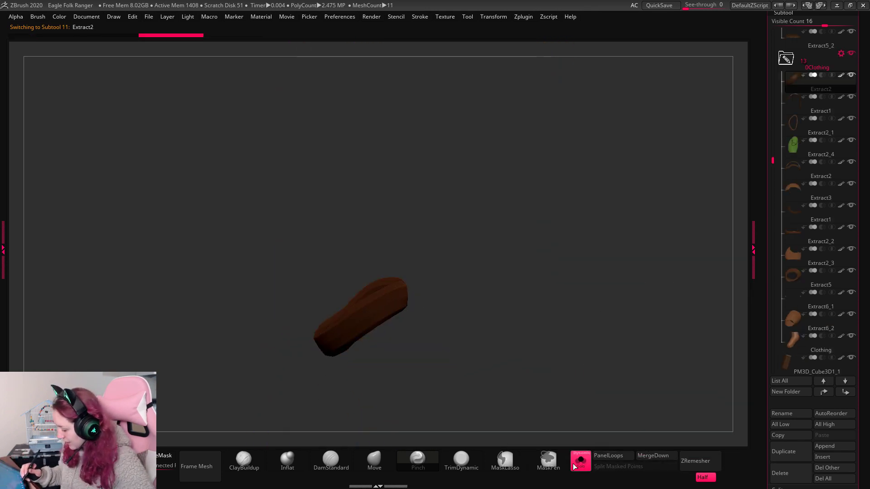
left_click(575, 466)
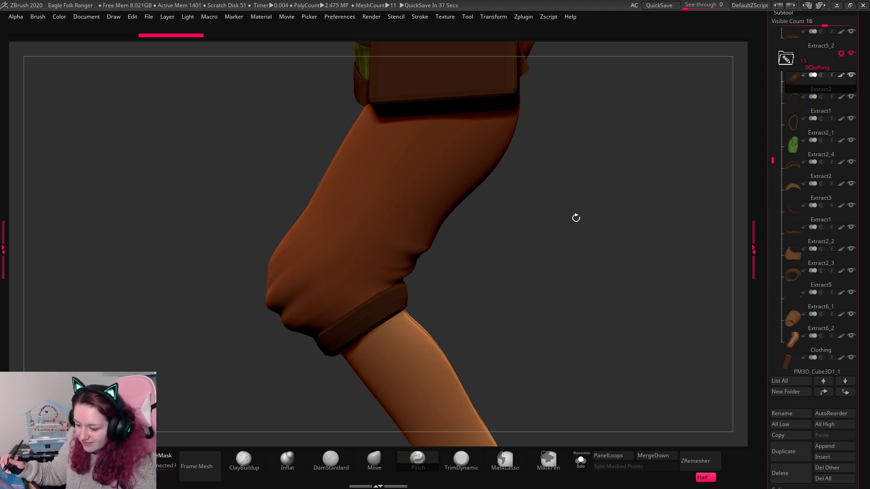
left_click_drag(575, 202, 550, 246)
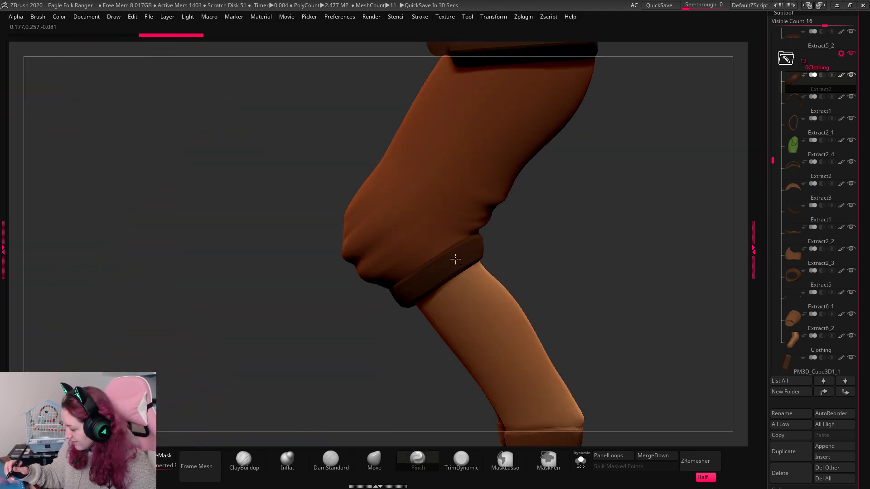
key("ctrl+d")
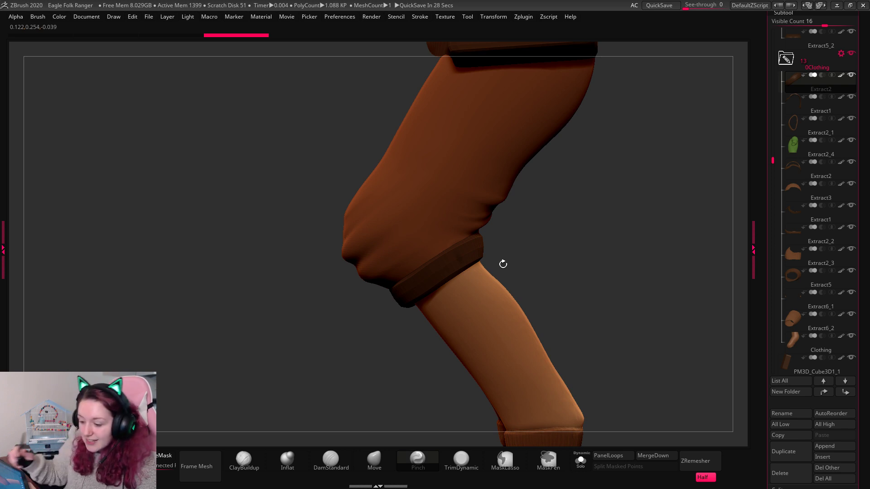
Review the subdivided knee cuffs on the lower leg and the full figure from the side and front.
left_click_drag(607, 230, 541, 195, "alt")
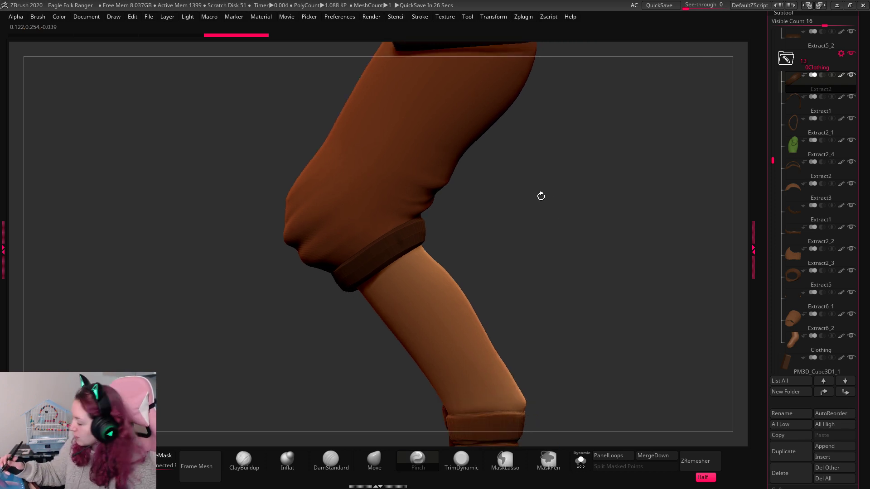
left_click_drag(583, 255, 573, 194, "alt")
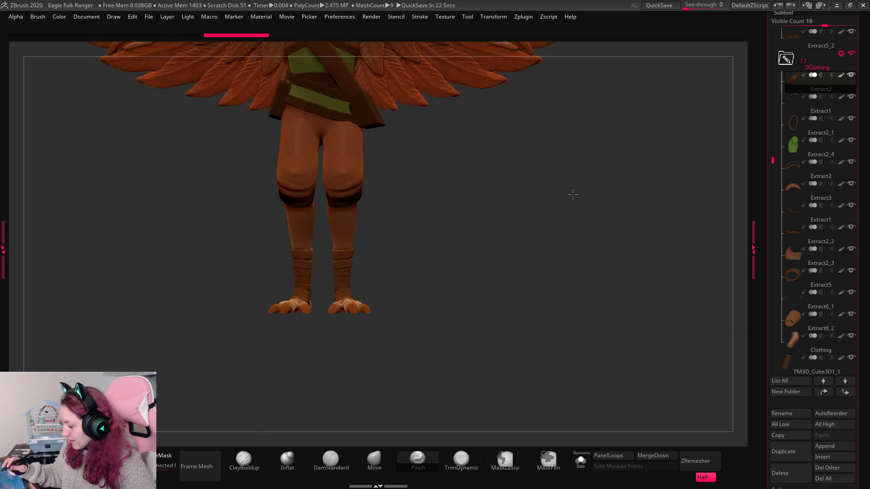
left_click_drag(587, 231, 583, 295, "alt")
key("f")
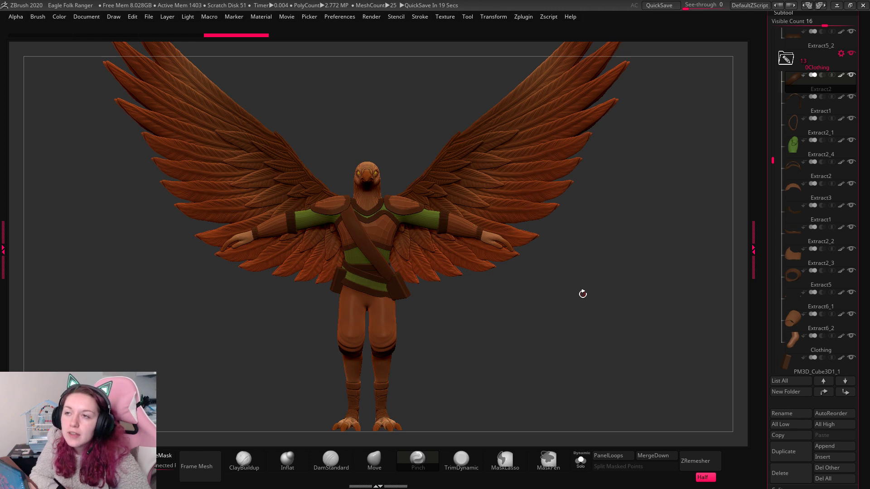
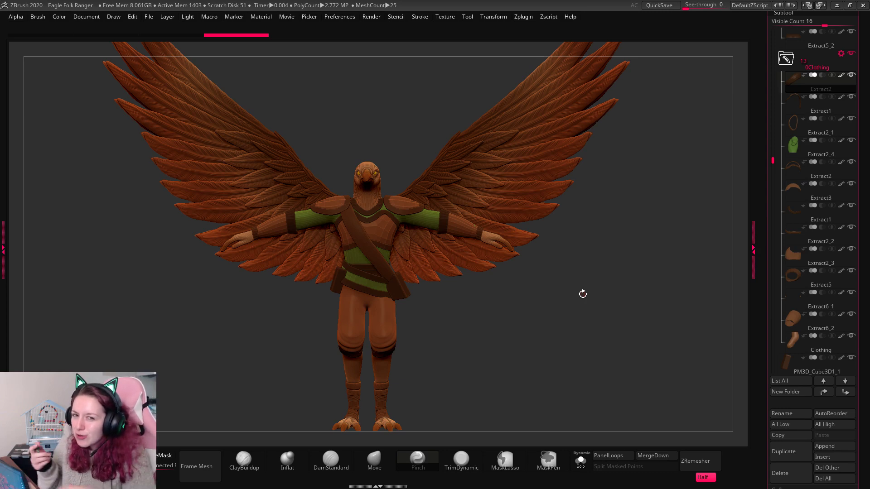
left_click_drag(613, 273, 576, 321)
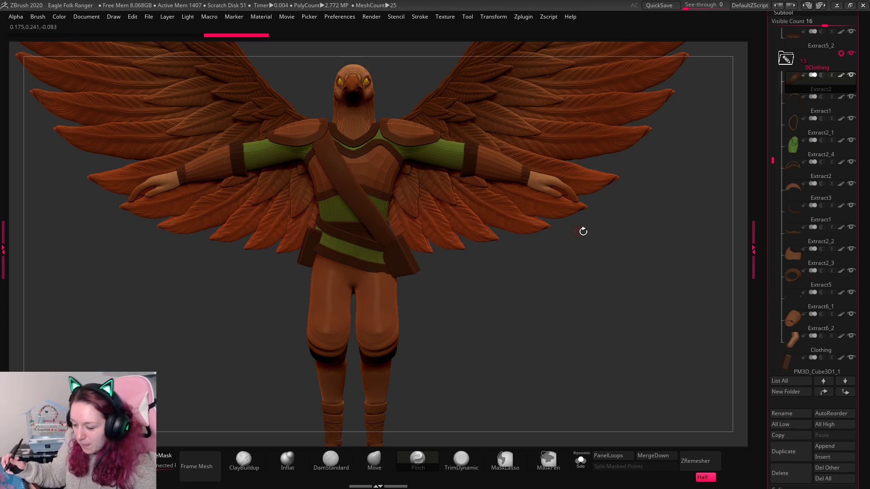
Check the Extract2 knee cuffs in isolation and delete their lower subdivision levels.
left_click_drag(588, 231, 538, 270)
right_click(598, 237)
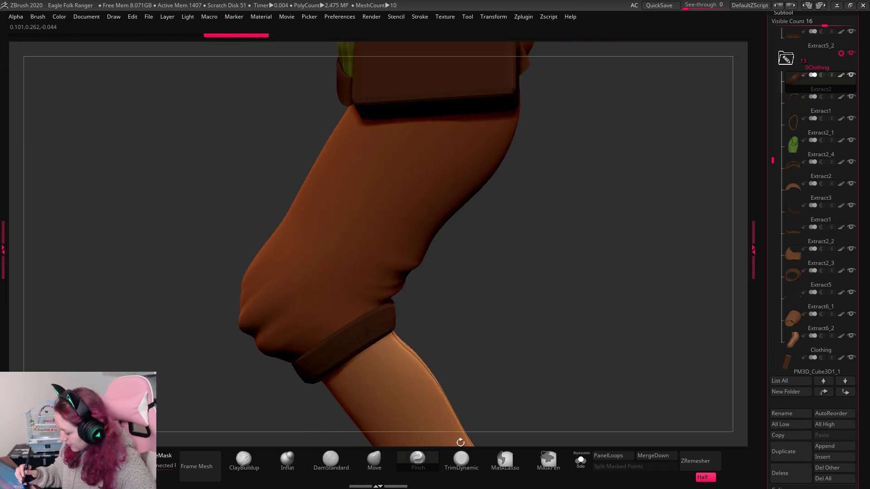
left_click(580, 468)
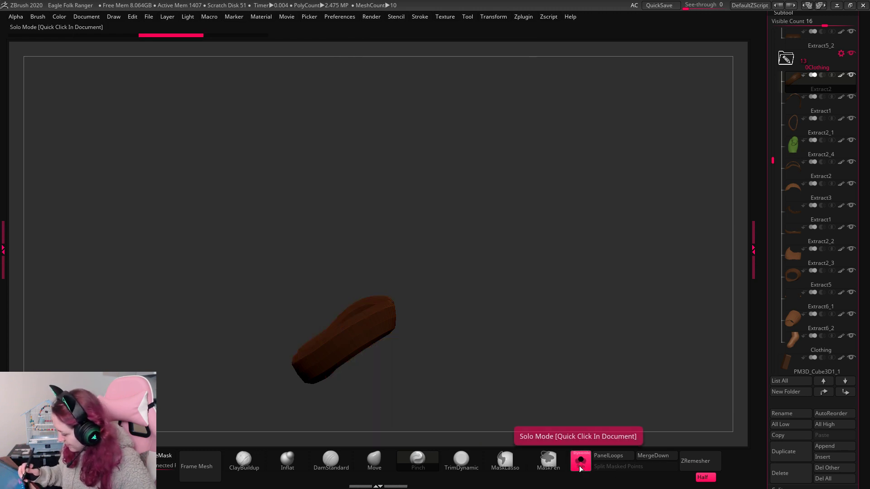
left_click(580, 467)
left_click_drag(792, 14, 792, 134)
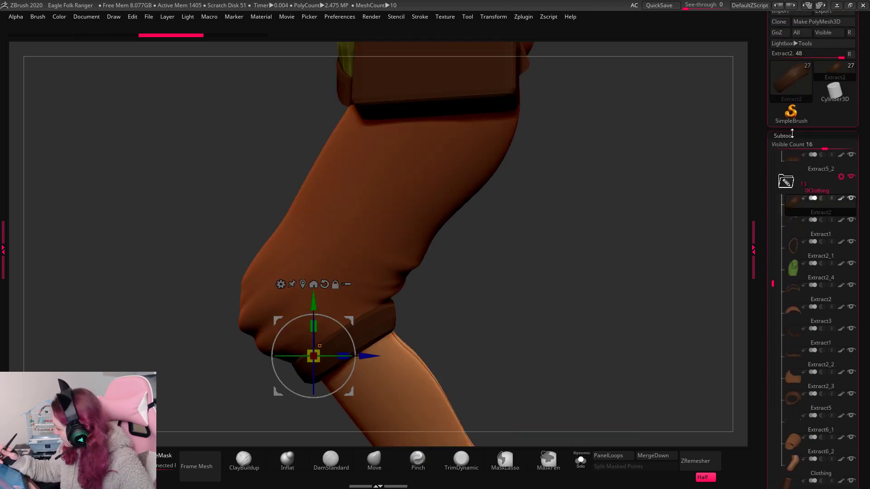
left_click(792, 134)
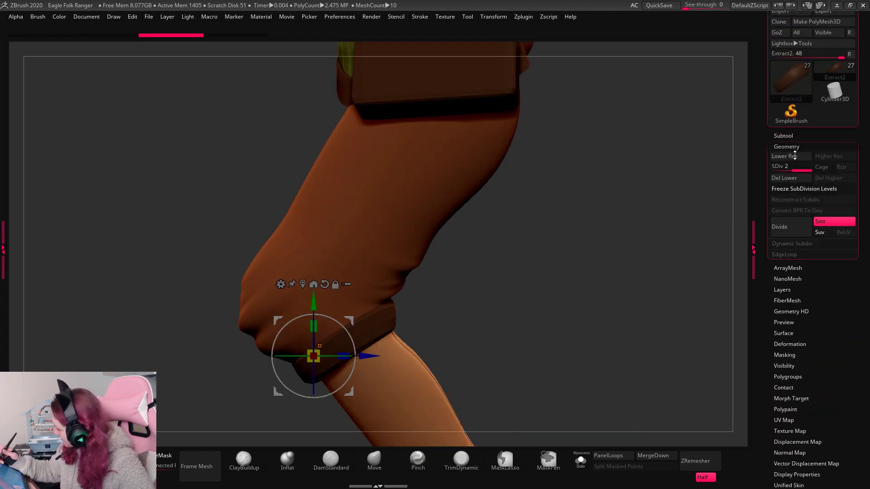
left_click(792, 178)
left_click(783, 136)
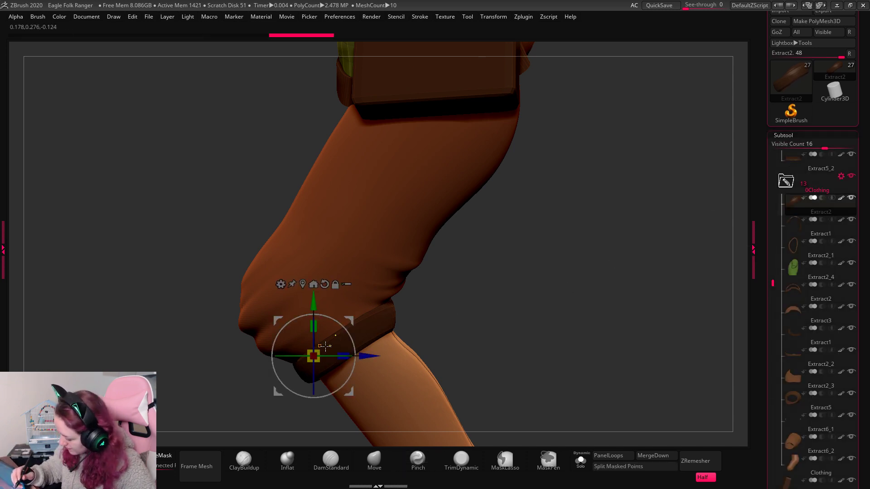
Inflate the knee cuffs with the transform gizmo so they become thicker and rounder around the trouser hems.
left_click_drag(315, 354, 355, 329)
key("q")
left_click_drag(609, 288, 643, 295)
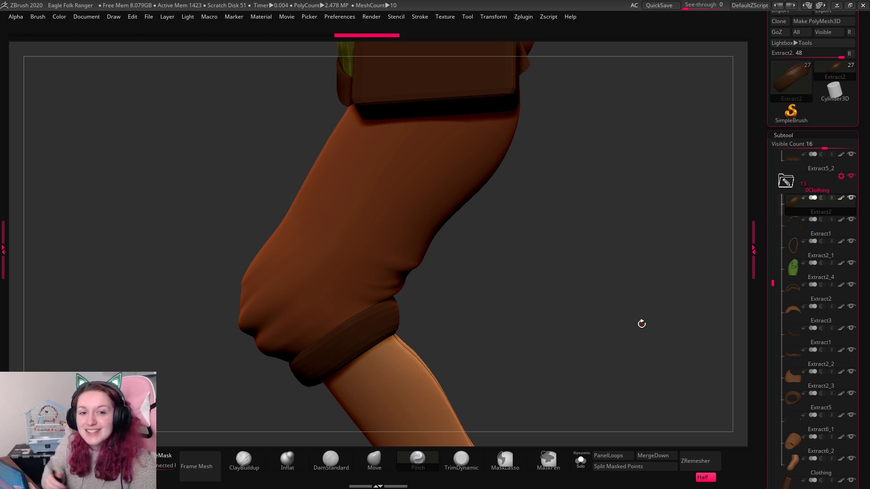
Move the Extract2 knee cuffs directly above the Clothing trousers in the subtool order and isolate the trousers to check them.
left_click_drag(865, 273, 858, 211)
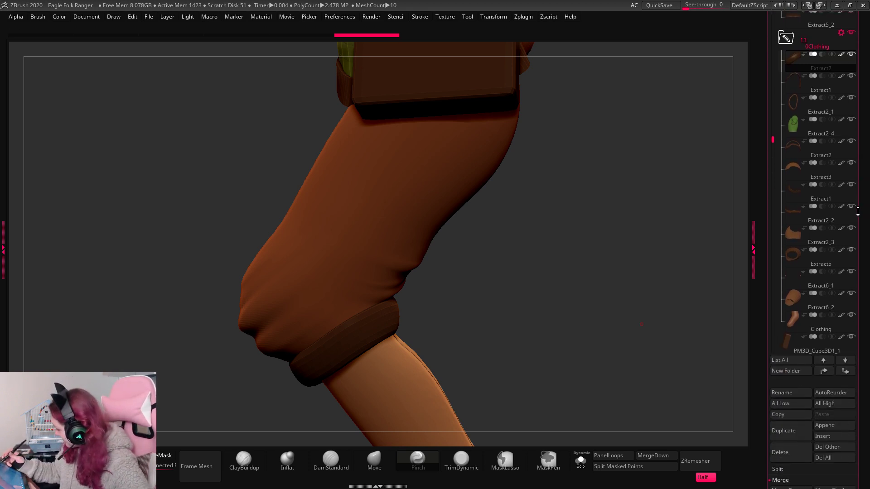
left_click_drag(806, 64, 809, 324)
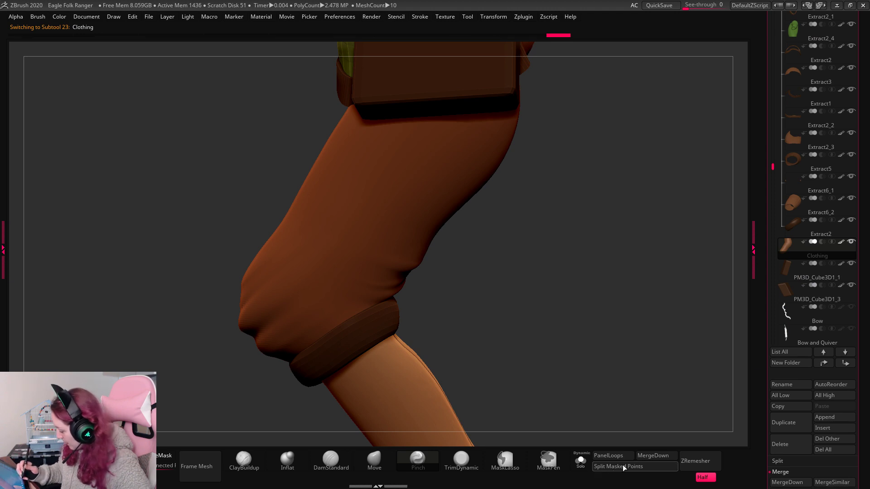
left_click(581, 460)
left_click_drag(630, 341, 694, 401)
key("shift+f")
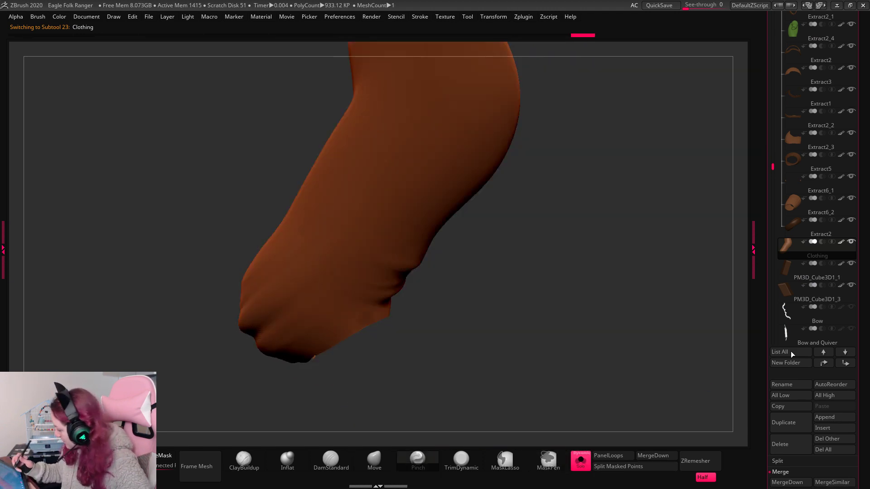
Merge the Extract2 knee cuffs down into the Clothing trousers and show the full figure again.
left_click(800, 226)
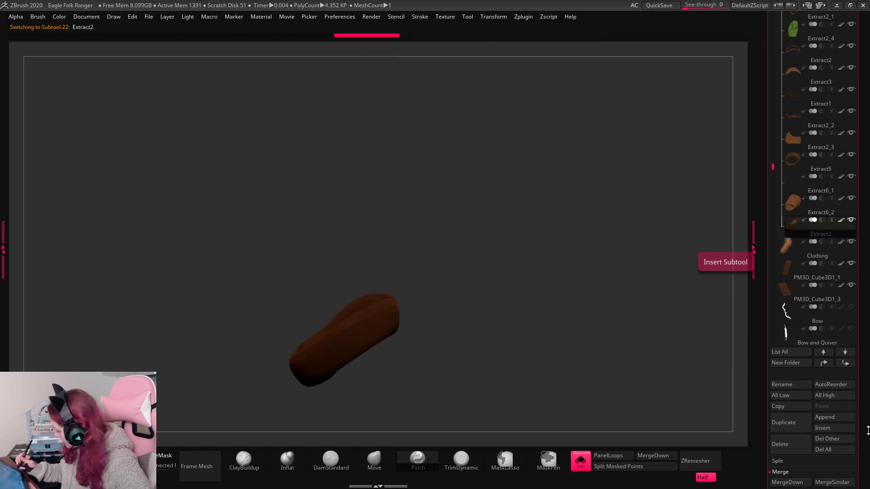
scroll(868, 431, "down", 3)
left_click(787, 410)
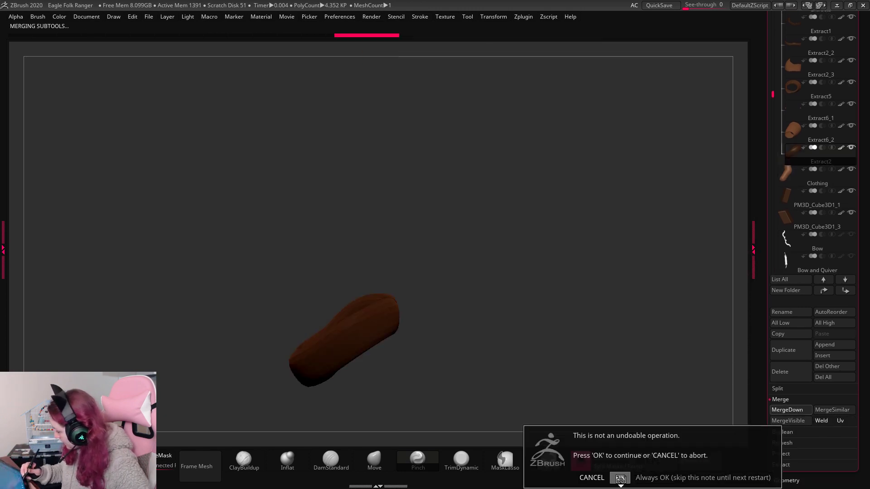
left_click(621, 478)
left_click(581, 460)
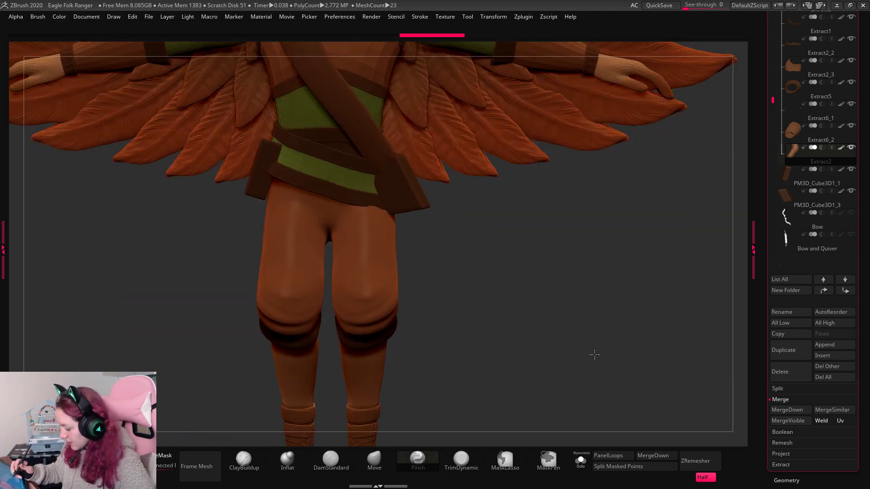
Delete the large hip pouch, subtool PM3D_Cube3D1_3, from the end of the shoulder strap.
left_click(443, 281, "alt")
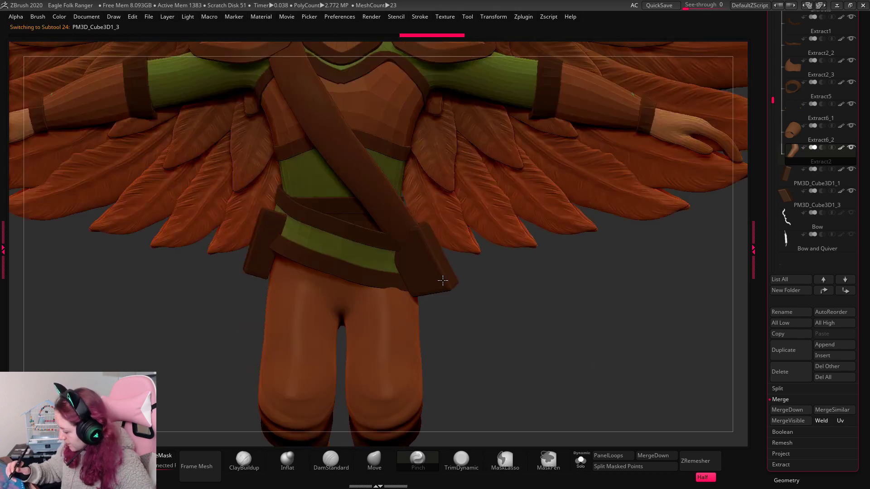
left_click_drag(594, 350, 589, 404)
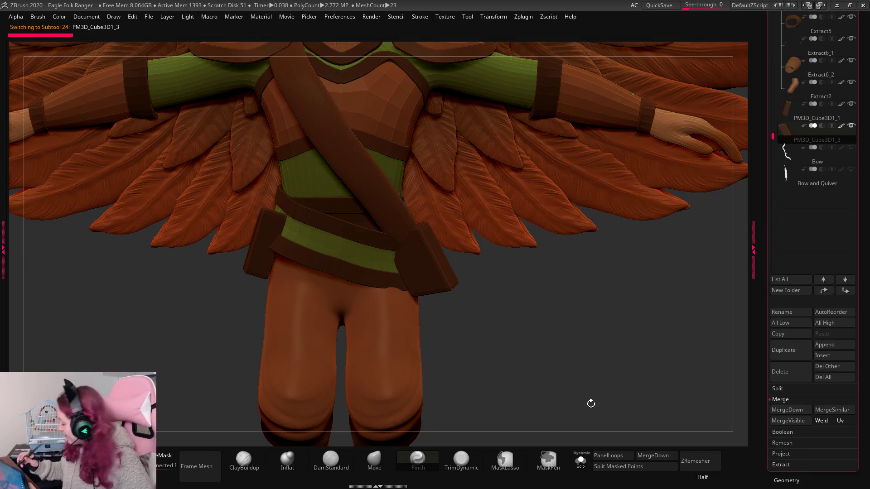
left_click(782, 375)
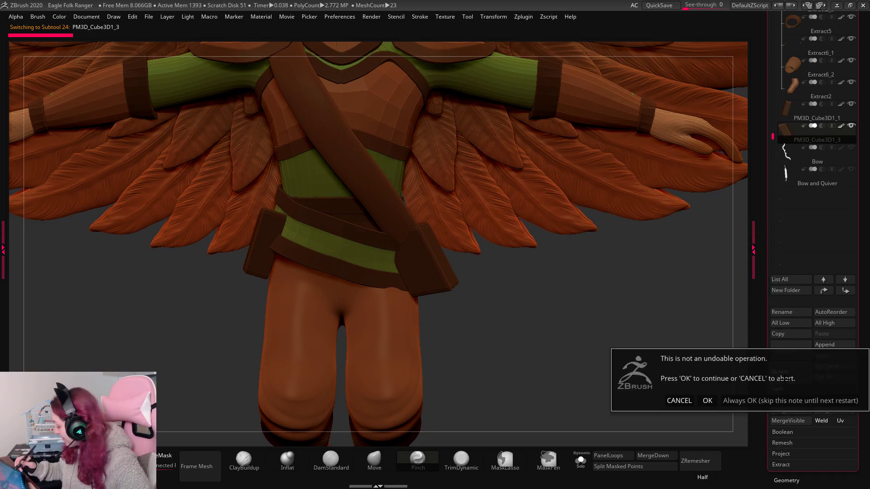
left_click(707, 401)
Delete the remaining belt pouch, subtool PM3D_Cube3D1_1, after checking it in Solo mode.
left_click(778, 113)
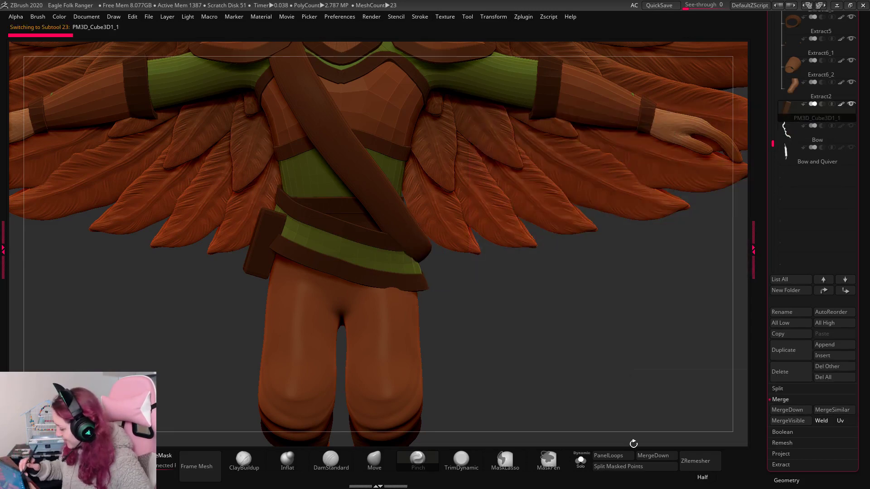
left_click(580, 460)
left_click(580, 460)
left_click(780, 371)
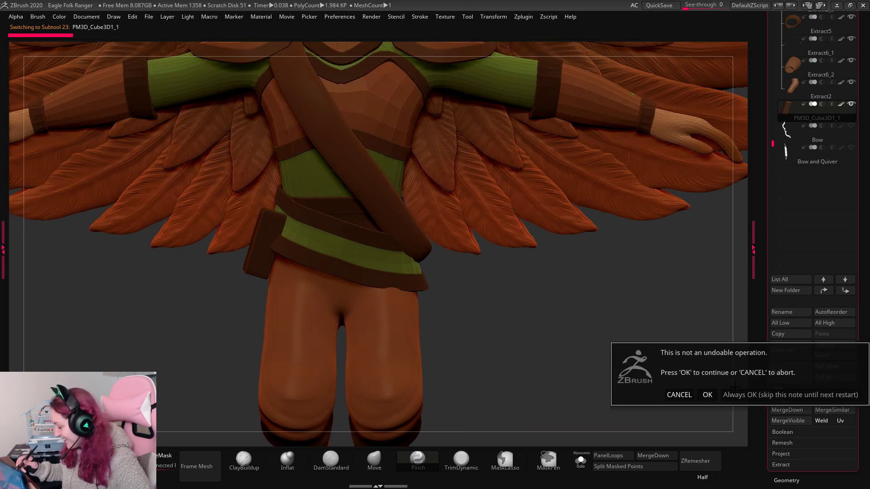
left_click(707, 395)
Make Extract6_2 the active subtool instead of the Bow and review the outfit from the front.
left_click_drag(583, 336, 581, 383, "alt")
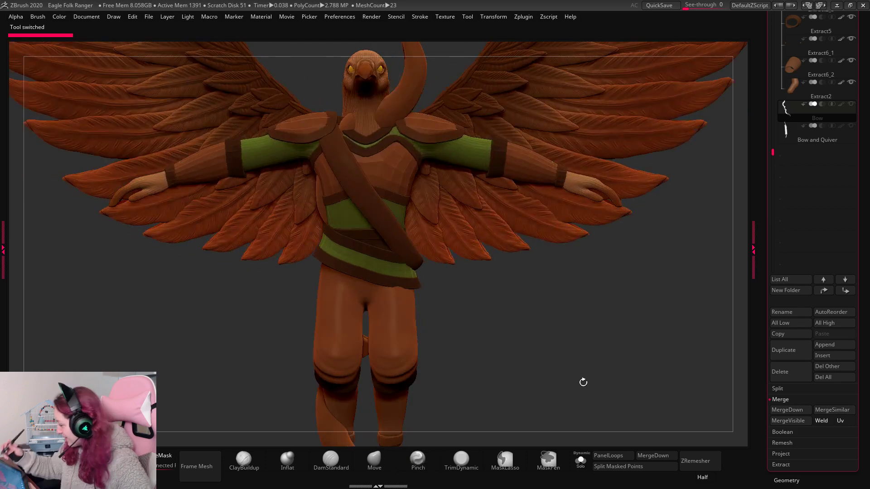
scroll(798, 181, "up", 3)
left_click(790, 175)
mouse_move(785, 164)
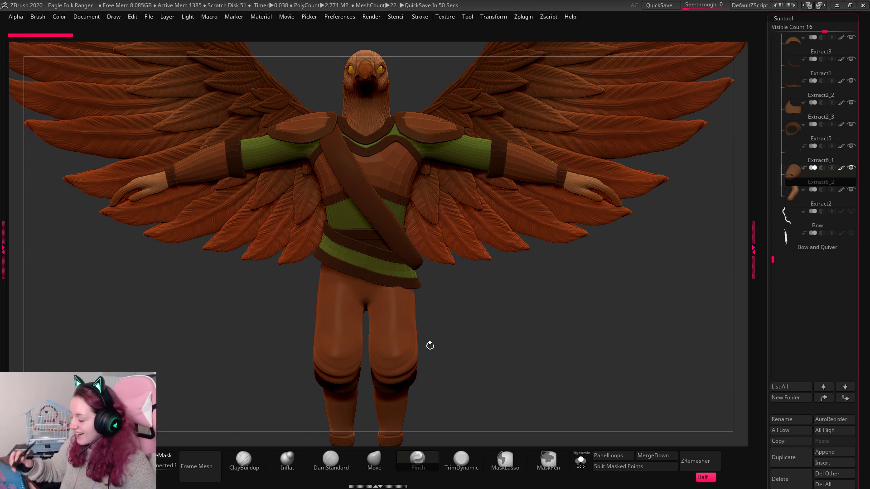
Subdivide the Extract6 lower belt band to SDiv 2, delete its lower levels, and inflate it with the gizmo.
left_click(413, 283, "alt")
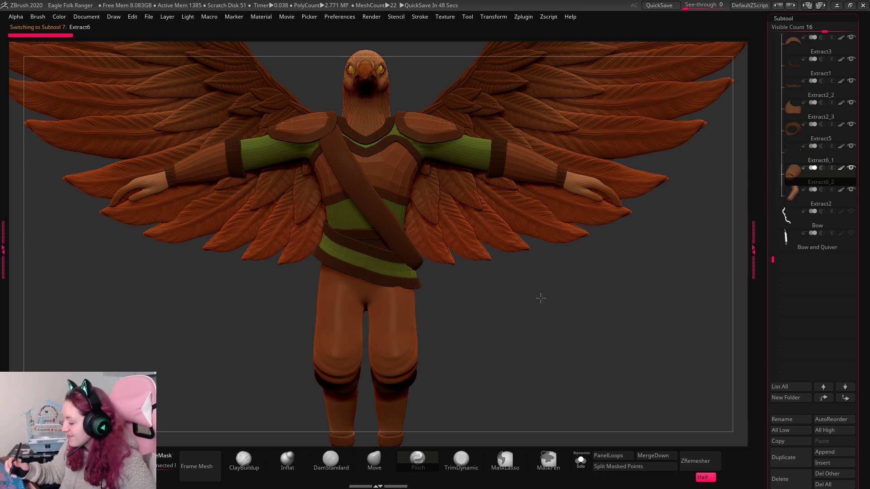
left_click(790, 18)
left_click_drag(618, 315, 649, 329, "alt")
left_click_drag(582, 338, 639, 325, "alt")
left_click(788, 108)
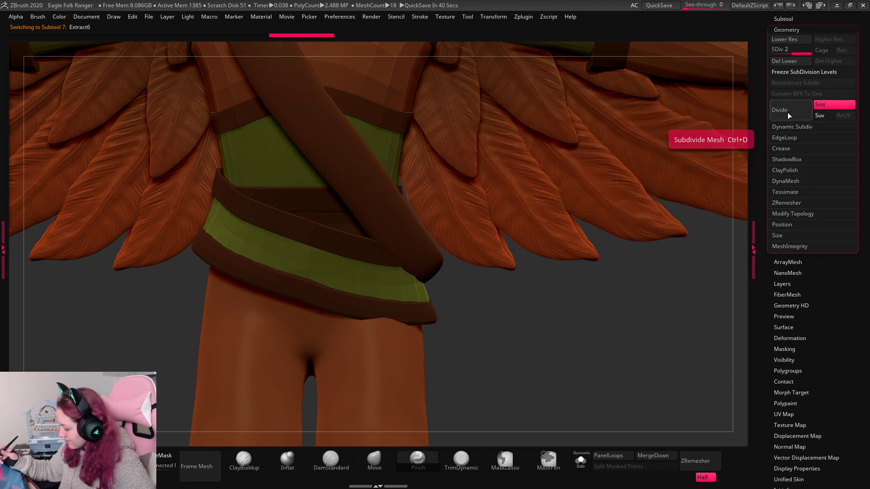
left_click(785, 61)
key("w")
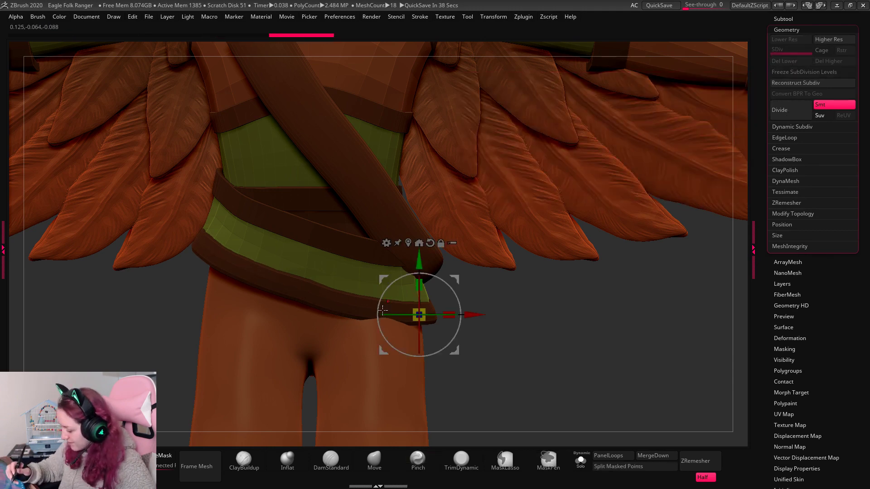
left_click_drag(419, 315, 422, 388, "ctrl")
key("q")
Subdivide the Extract5 upper belt band, keep it at SDiv 2, and thicken it with the gizmo.
left_click(375, 254, "alt")
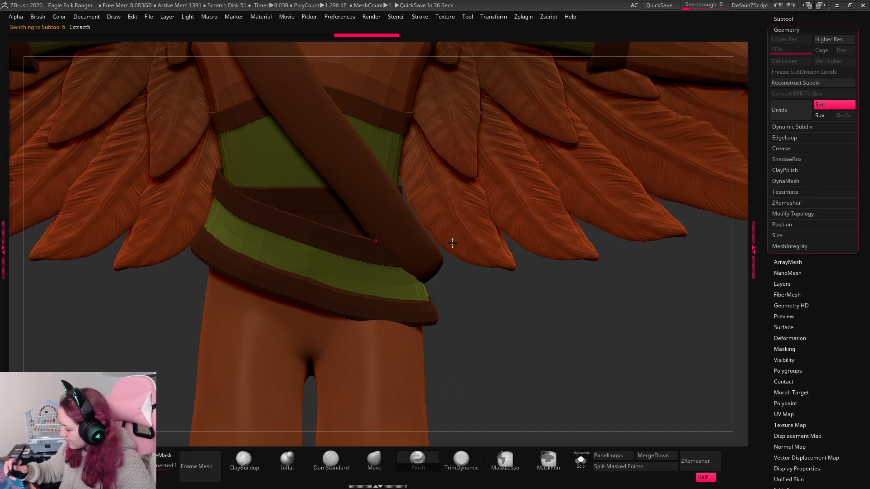
left_click(791, 110)
left_click(791, 110)
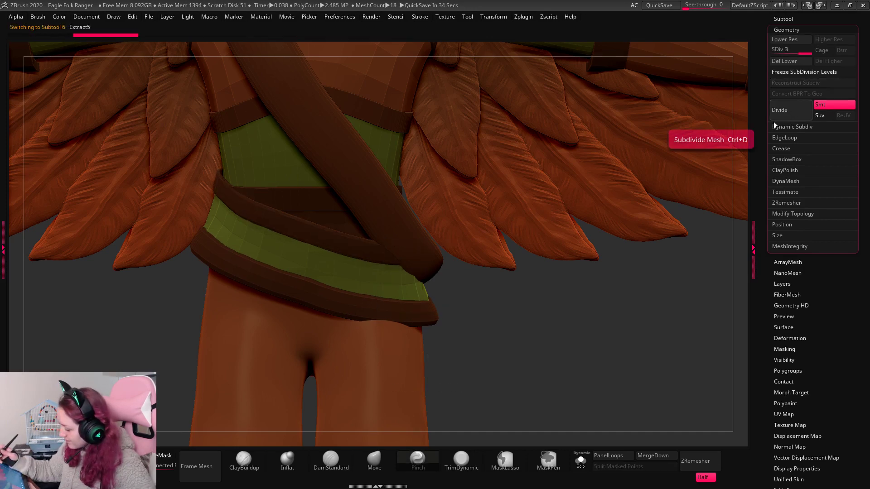
key("shift+d")
key("w")
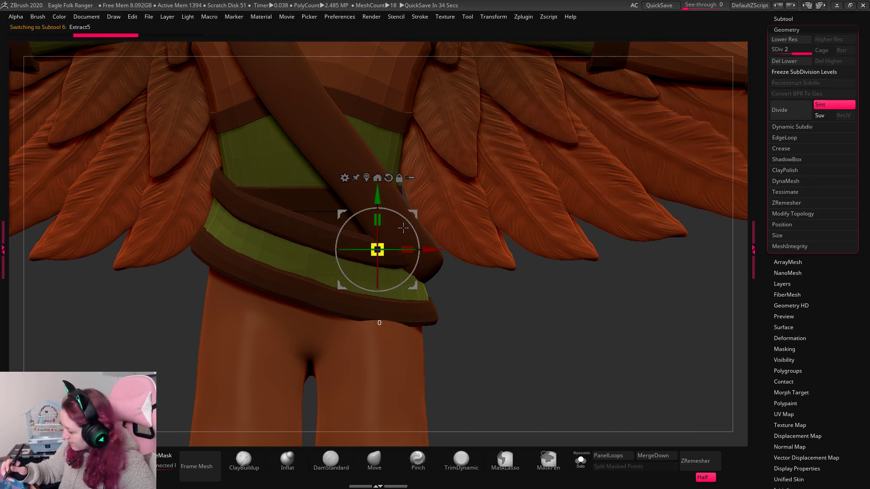
key("q")
Subdivide the green Extract7 waist band to SDiv 3 and isolate it to check its smoothness.
left_click(416, 286, "alt")
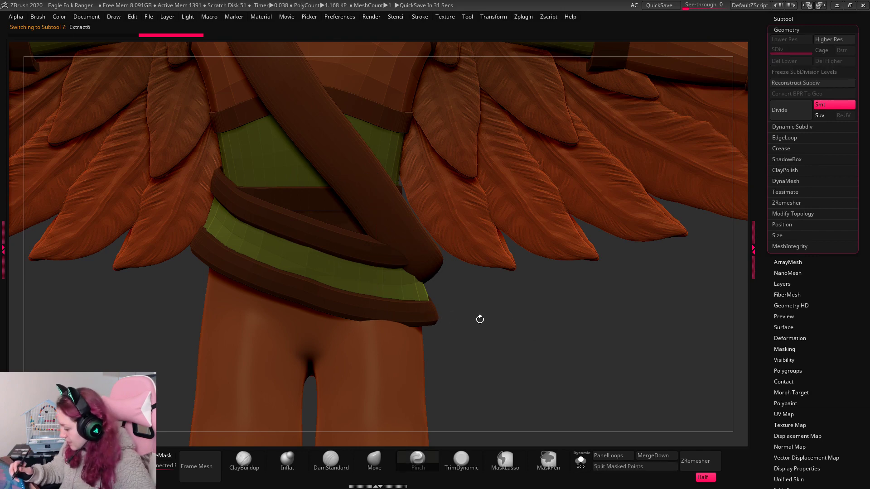
left_click(580, 460)
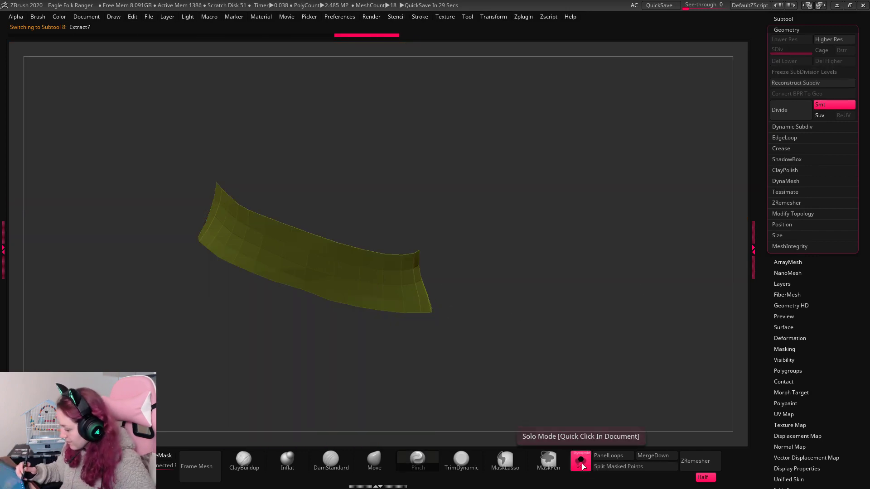
left_click(787, 112)
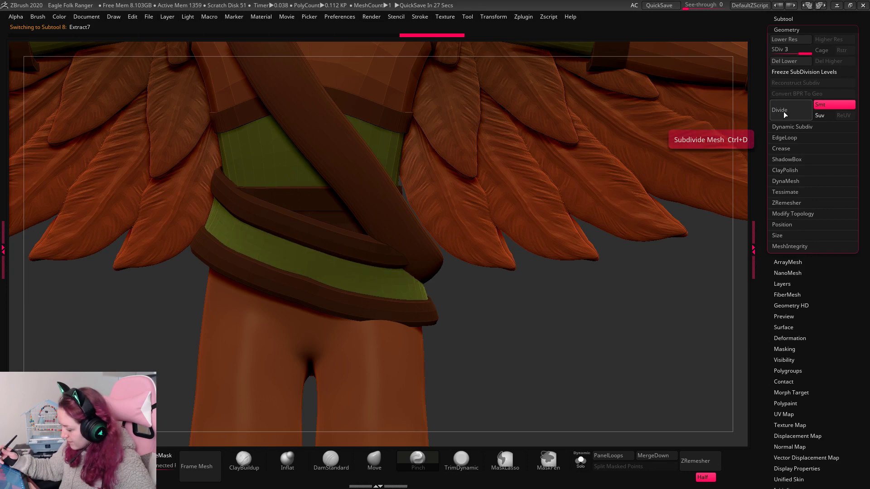
left_click(580, 460)
left_click(580, 460)
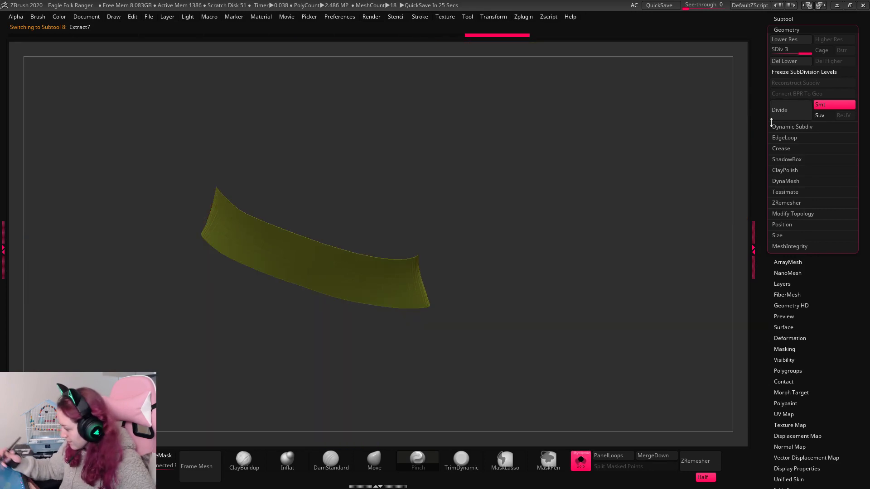
Delete the green waist band's lower subdivision levels, give it thickness with PanelLoops, and return to the full figure.
left_click(784, 61)
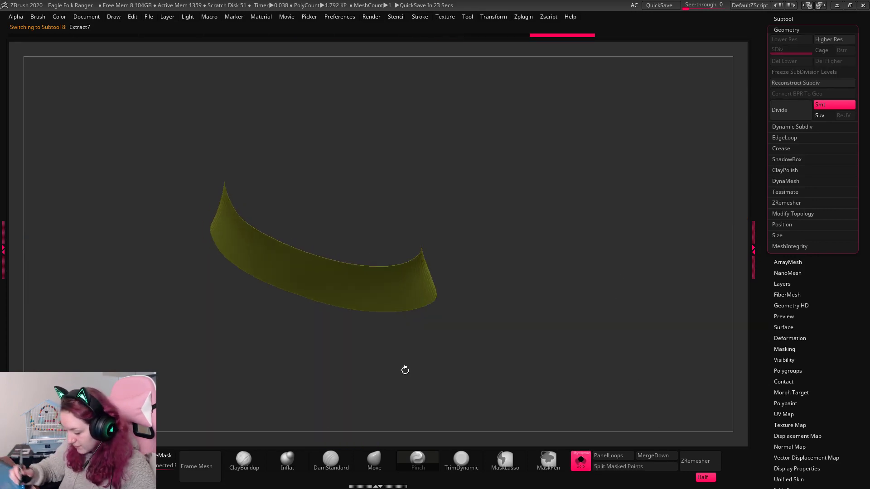
left_click(626, 453)
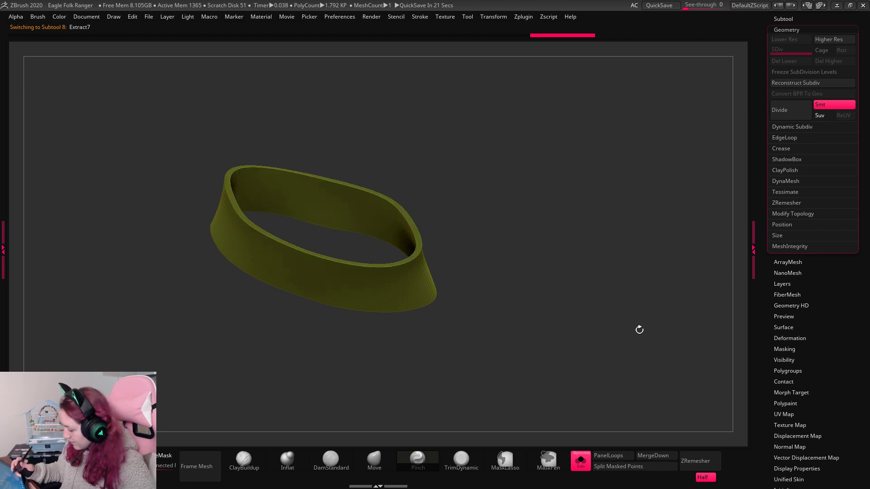
left_click_drag(649, 356, 647, 357)
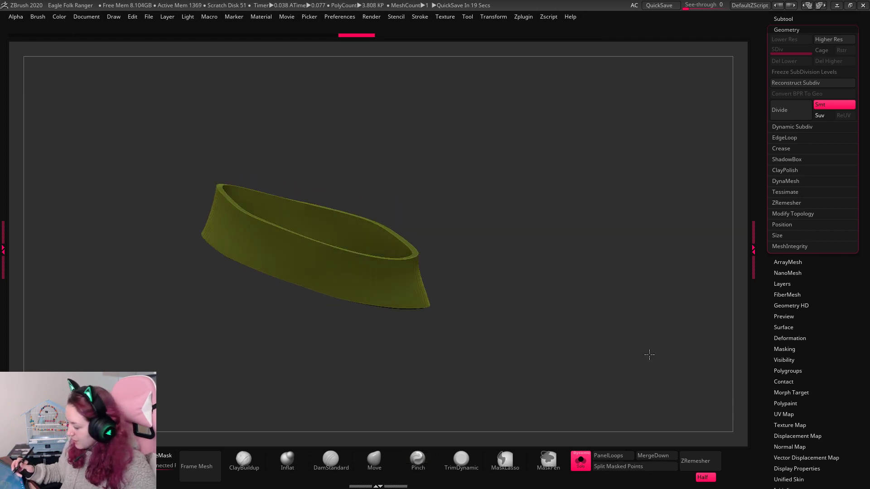
left_click(580, 461)
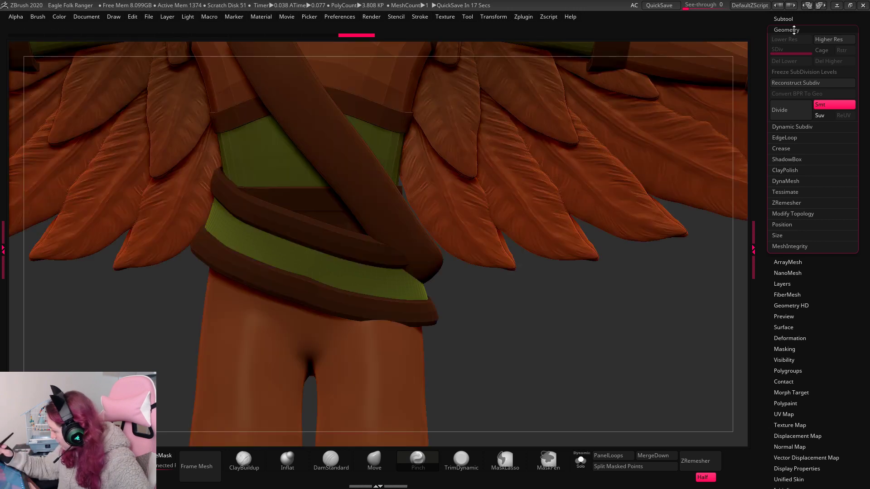
Isolate the Extract4 and Extract5_2 belt pieces in turn to examine their shapes.
left_click(783, 18)
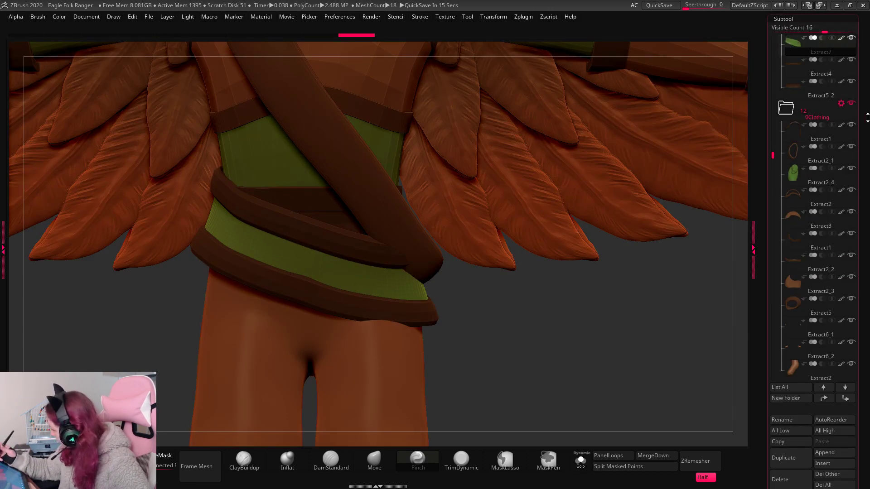
left_click(793, 68)
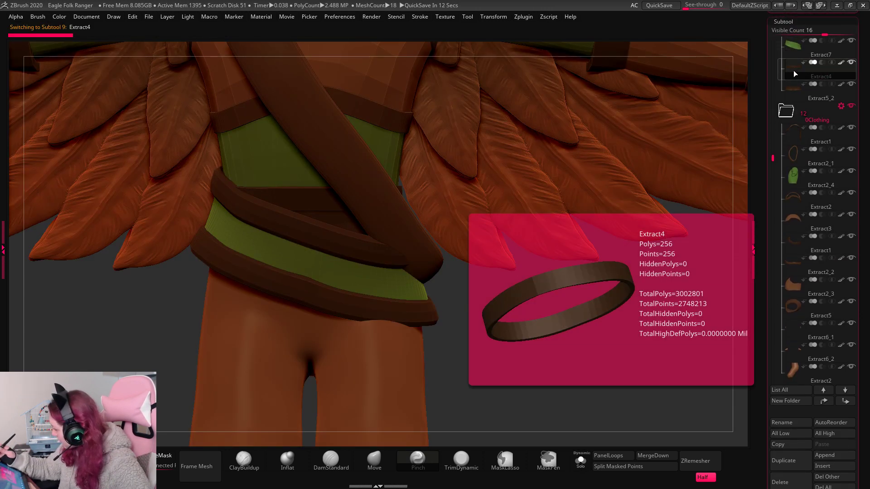
left_click(581, 461)
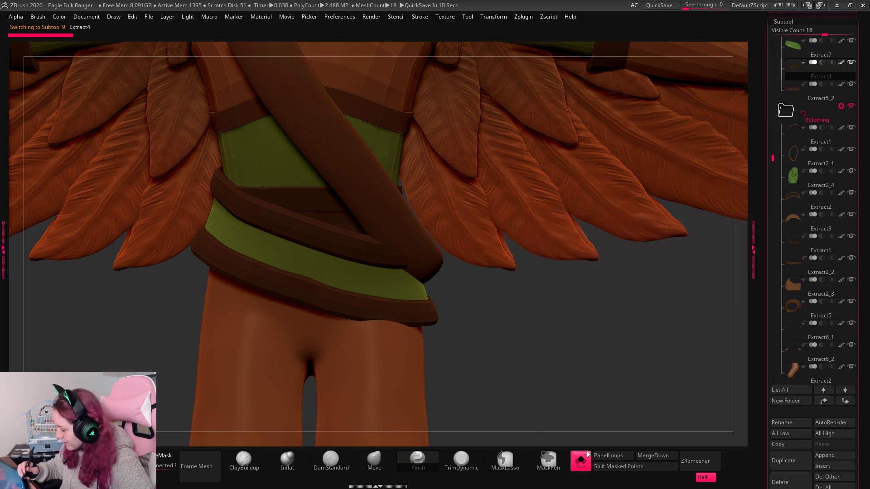
left_click(793, 51)
left_click(794, 83)
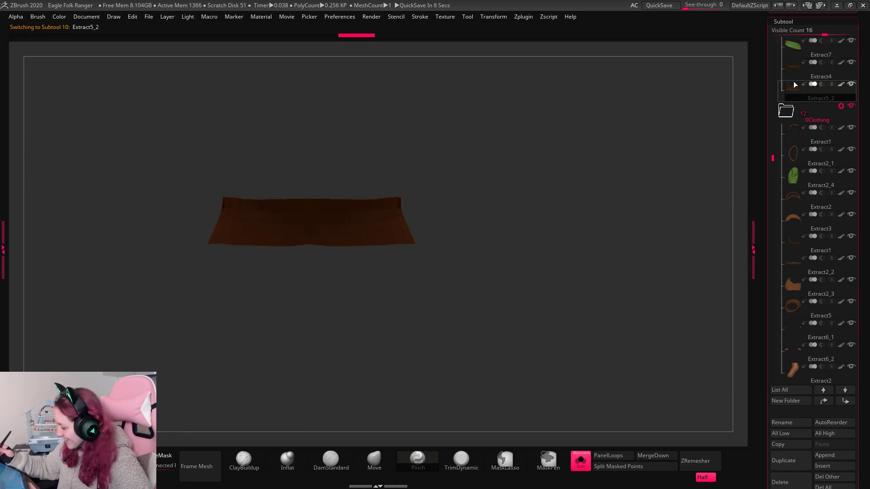
scroll(780, 103, "up", 4)
scroll(780, 103, "up", 1)
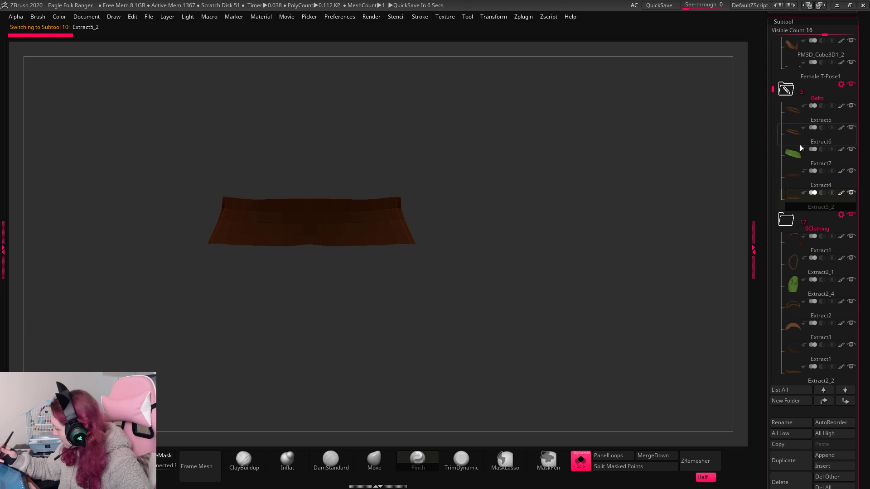
Merge the Extract5 and Extract6 bands with the green Extract7 band into one belt, and show the whole figure.
left_click(794, 113)
left_click(793, 148)
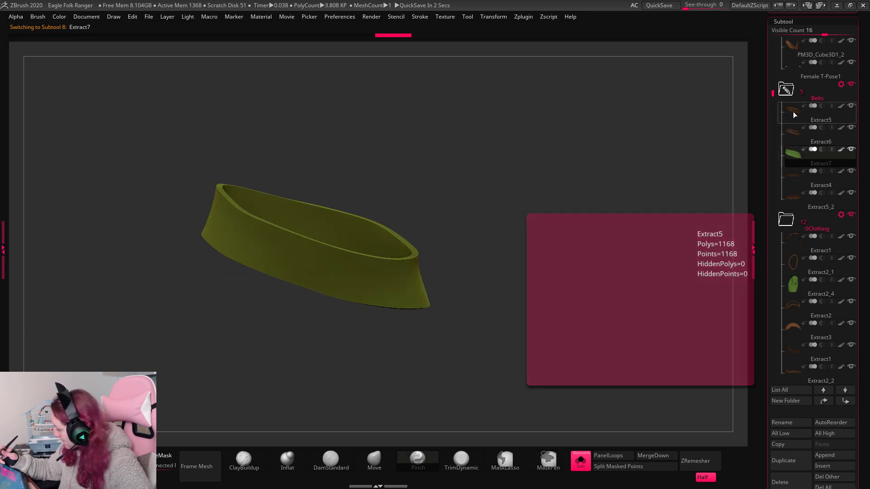
left_click(793, 111)
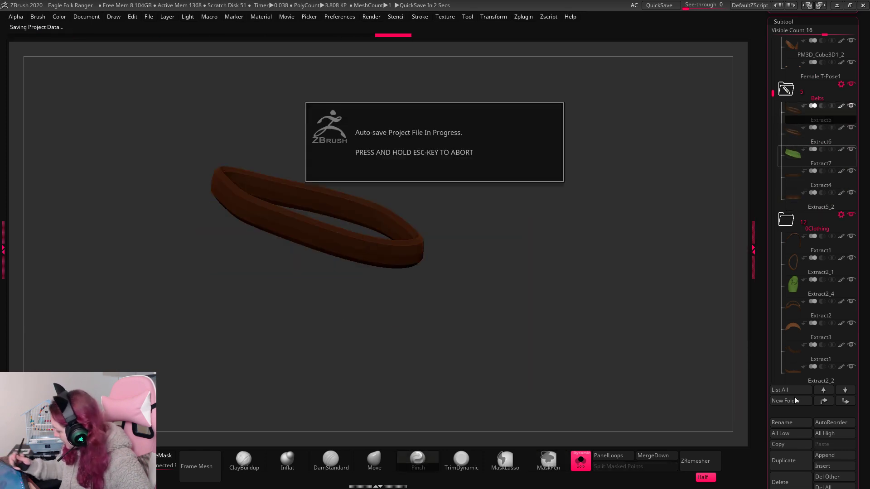
left_click(654, 456)
left_click(626, 473)
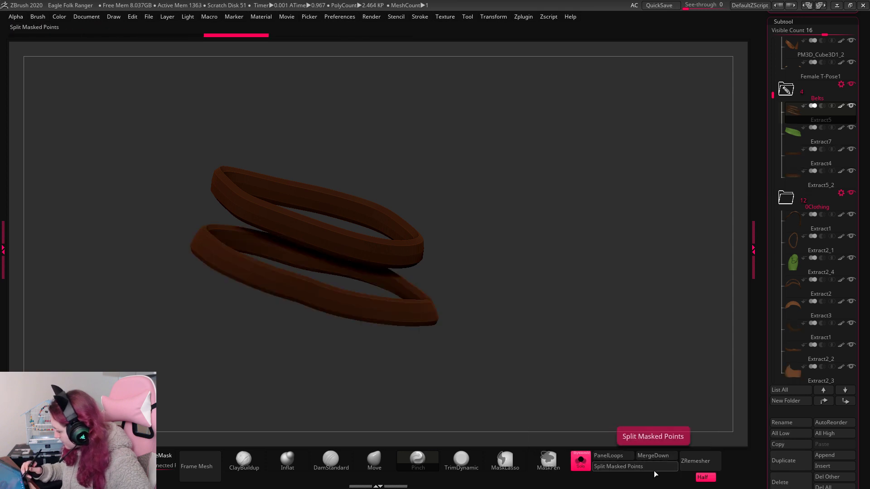
left_click(655, 455)
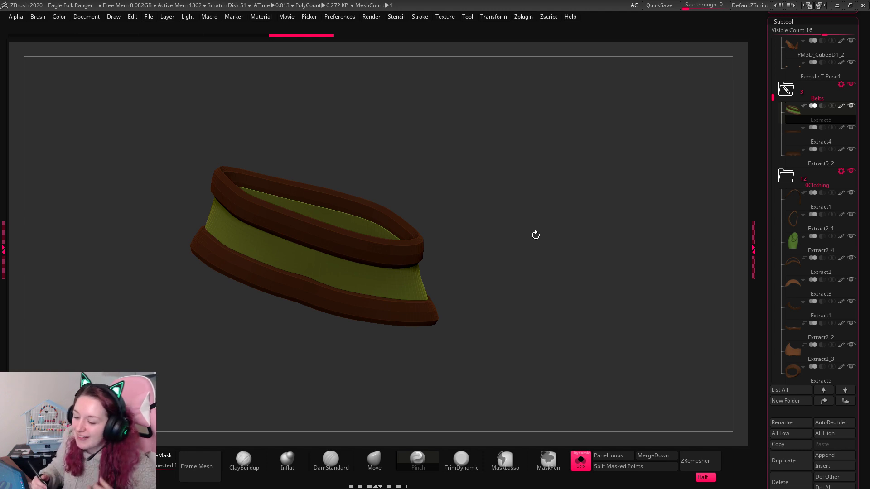
left_click(580, 460)
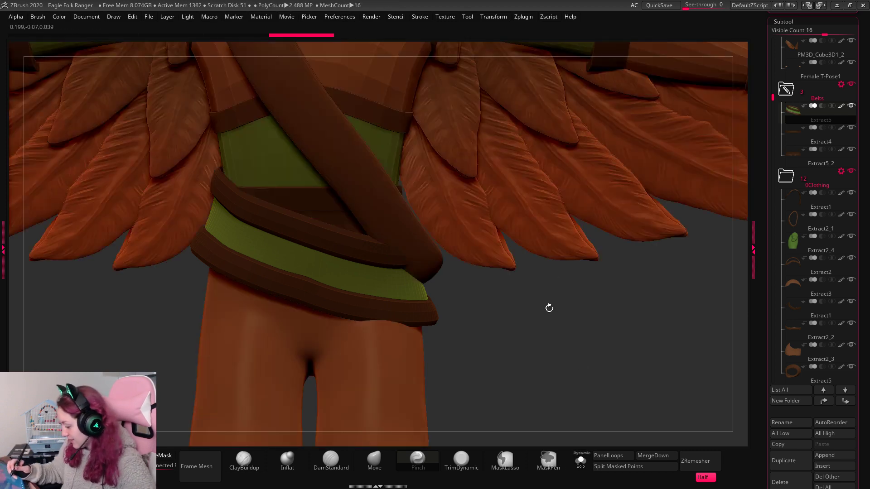
Subdivide the Extract4 waist band to SDiv 2 and check it in isolation.
left_click(323, 202, "alt")
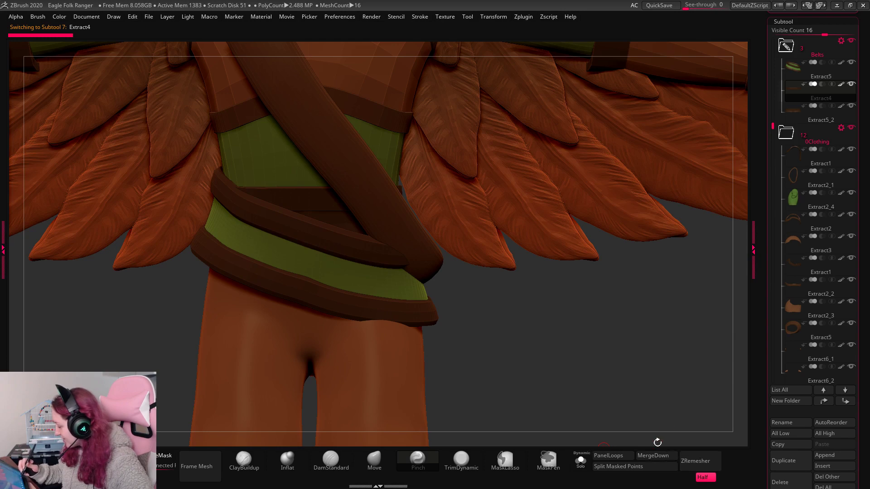
left_click(788, 32)
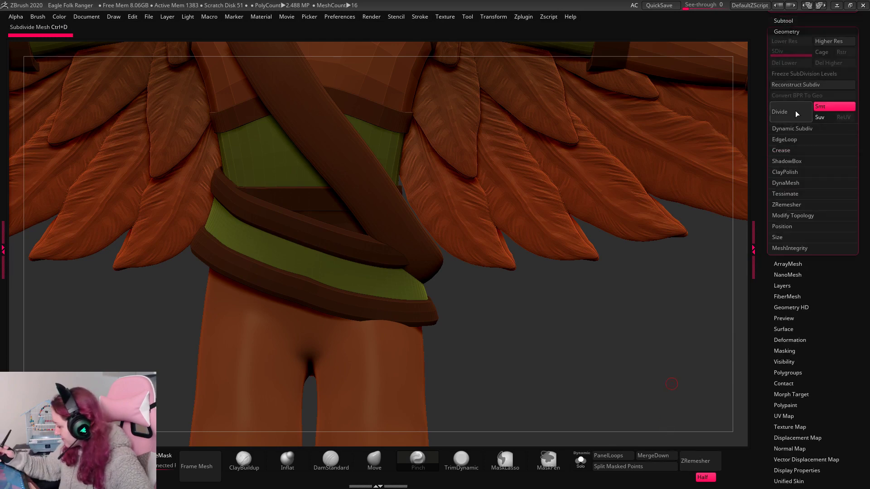
left_click(580, 467)
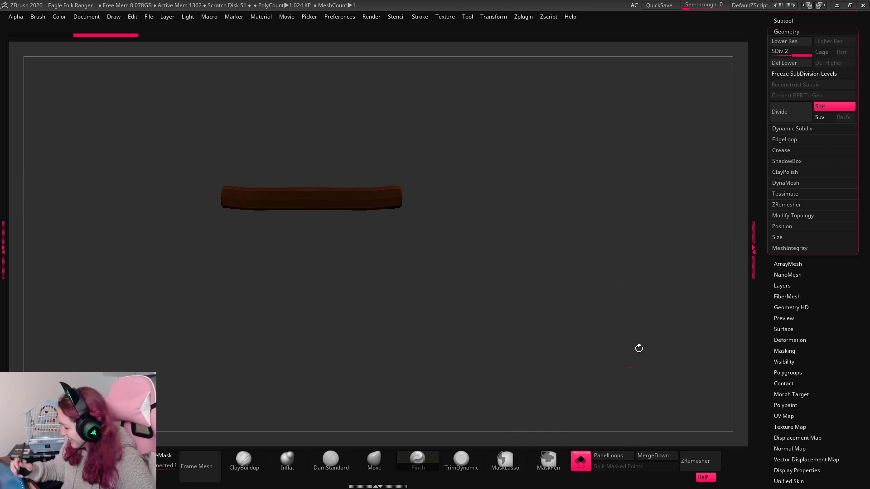
left_click(788, 31)
key("w")
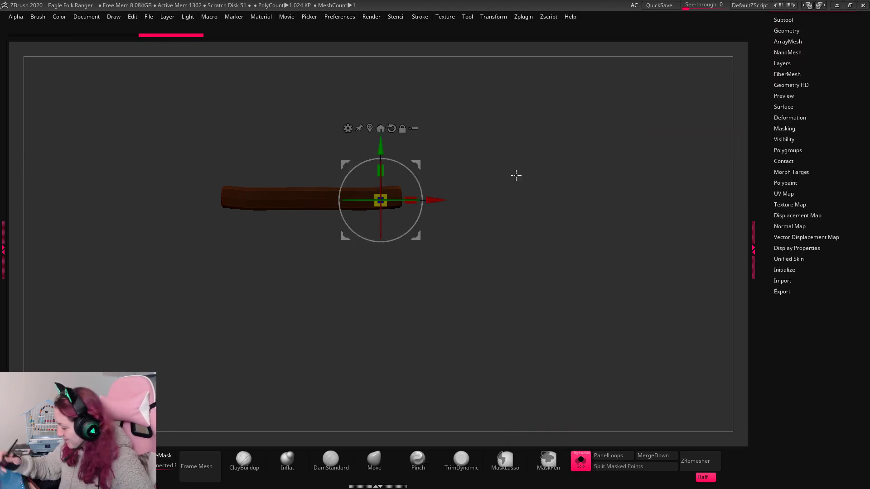
key("q")
left_click(580, 461)
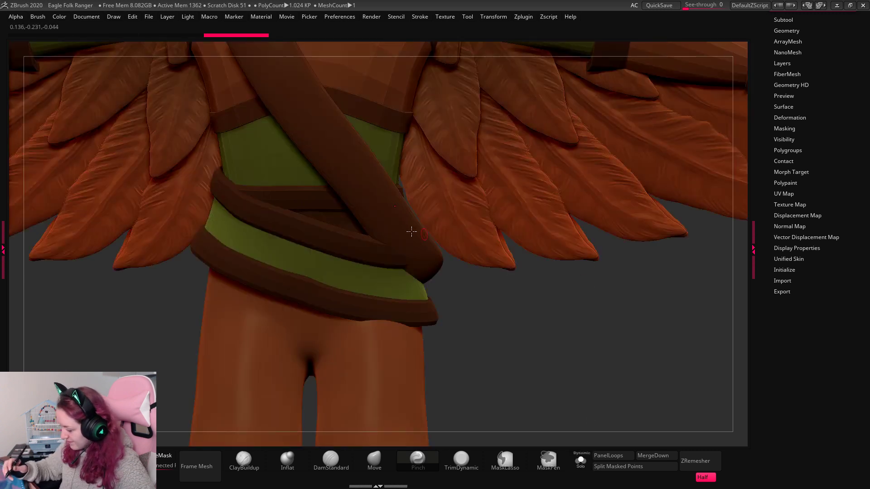
Isolate the Extract5_2 waist panel, subdivide it for smoothness, and delete its lower subdivision levels.
left_click(346, 219, "alt")
left_click(582, 467)
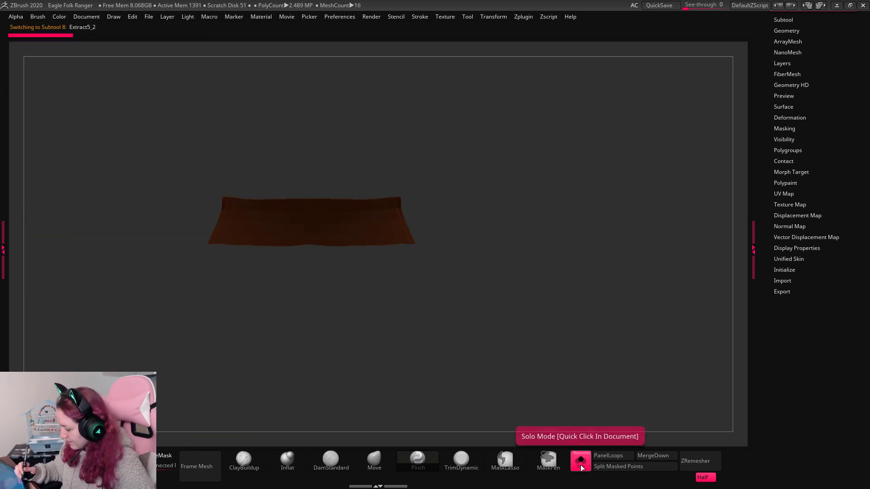
left_click(786, 31)
left_click(791, 63)
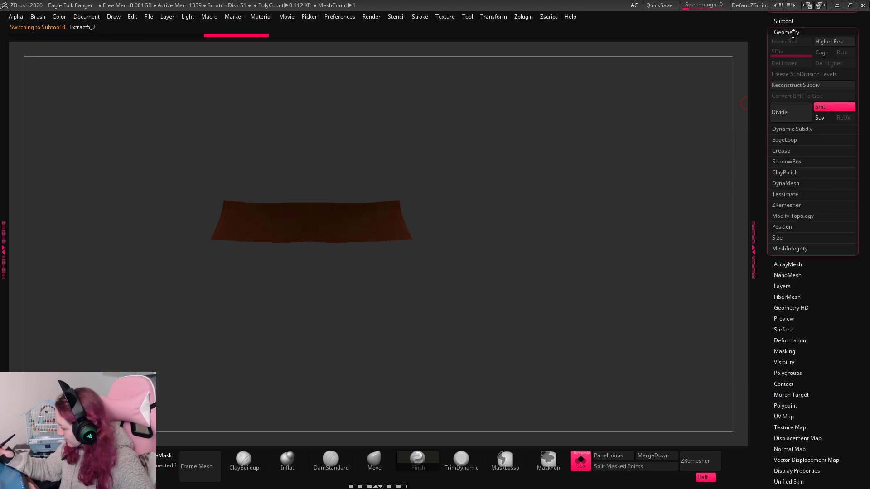
left_click(792, 32)
left_click(793, 32)
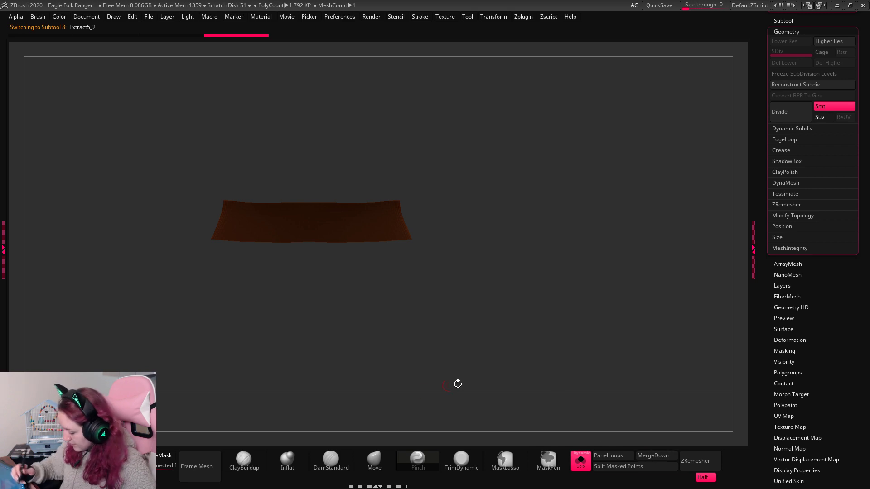
Give the Extract5_2 waist panel thickness with PanelLoops and return to the full figure.
left_click(619, 455)
mouse_move(626, 295)
left_mouse_down()
mouse_move(632, 325)
mouse_move(630, 276)
mouse_move(638, 307)
left_mouse_up()
scroll(811, 99, "up", 5)
scroll(811, 100, "down", 10)
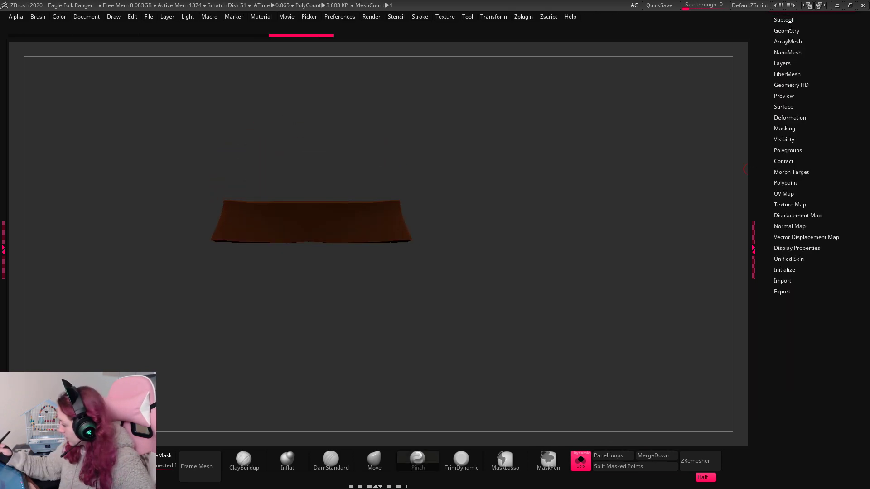
scroll(822, 94, "up", 5)
left_click(788, 20)
scroll(798, 139, "up", 2)
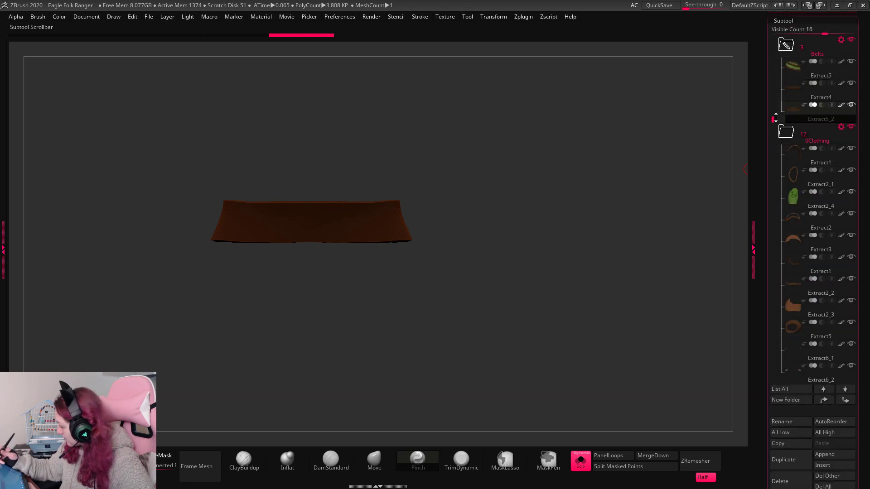
left_click(581, 460)
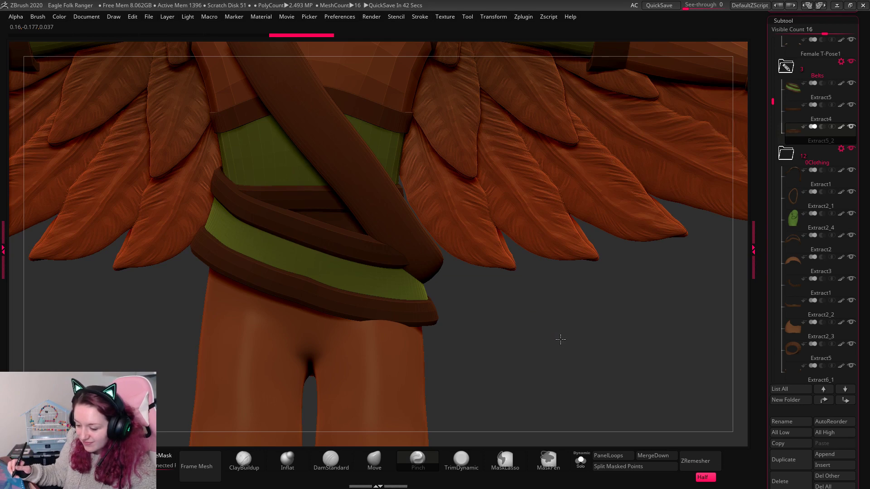
Fill the Extract5_2 waist panel with the green colour R 90, G 128, B 50.
mouse_move(560, 339)
left_mouse_down()
mouse_move(557, 316)
mouse_move(558, 334)
left_mouse_up()
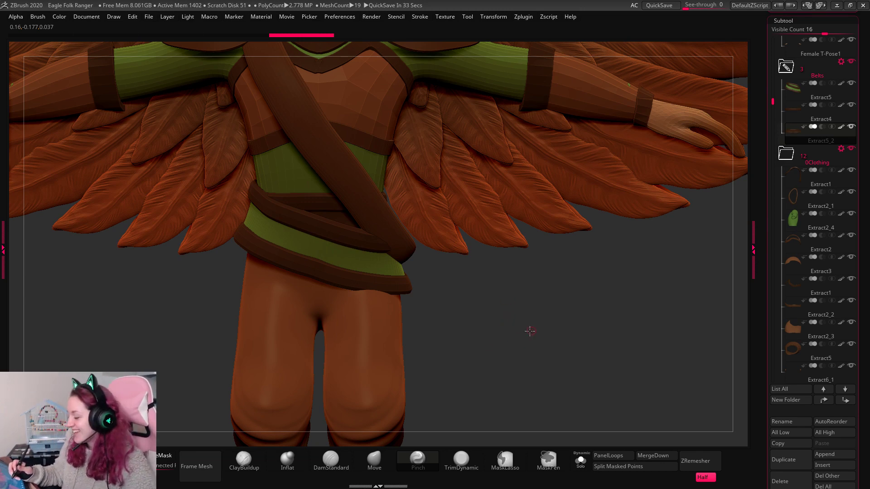
left_click_drag(530, 331, 536, 324)
key("space")
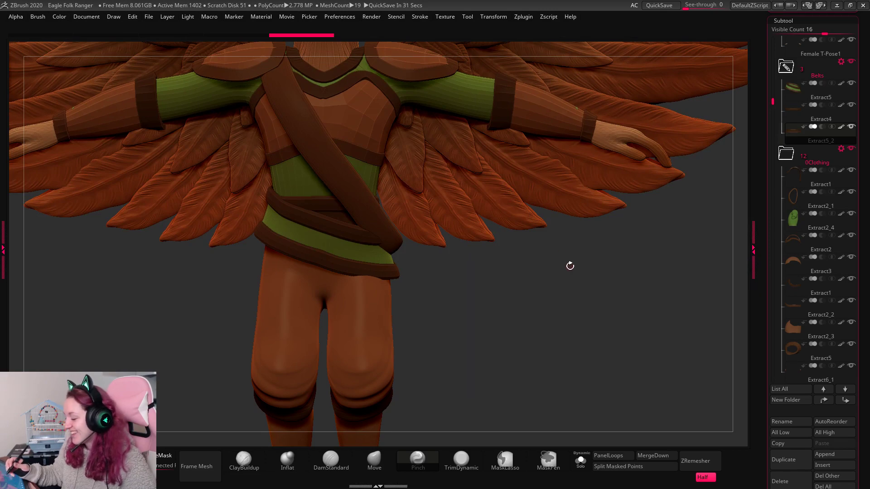
left_click_drag(570, 266, 340, 220, "alt")
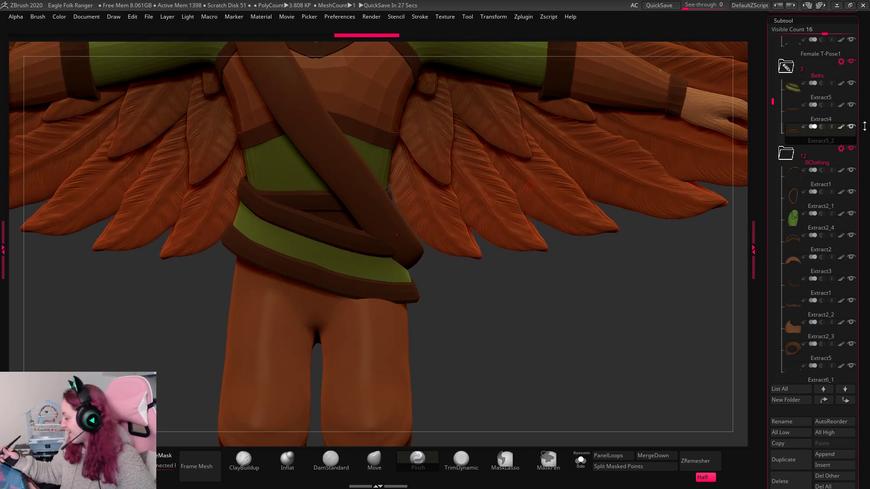
left_click_drag(865, 126, 865, 299)
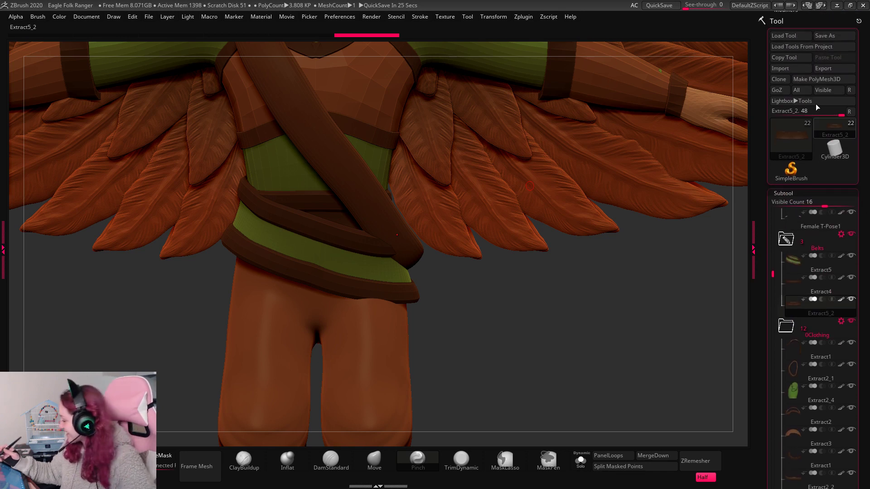
scroll(813, 129, "up", 3)
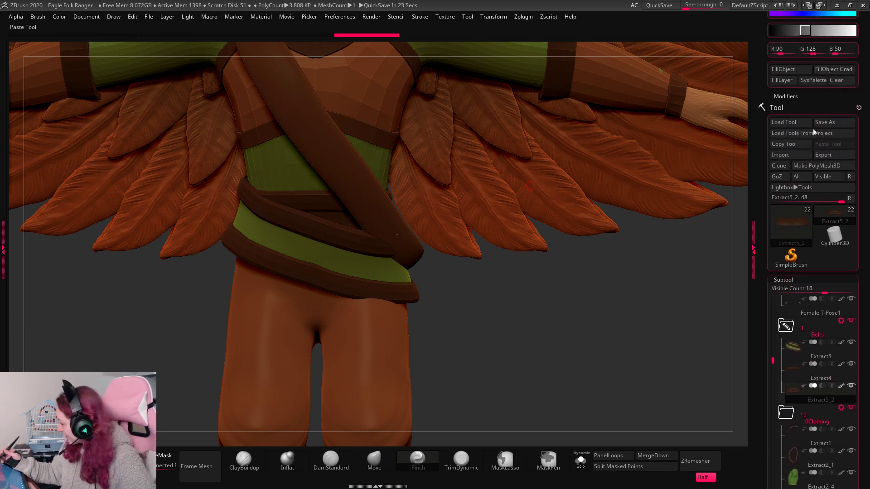
left_click(786, 69)
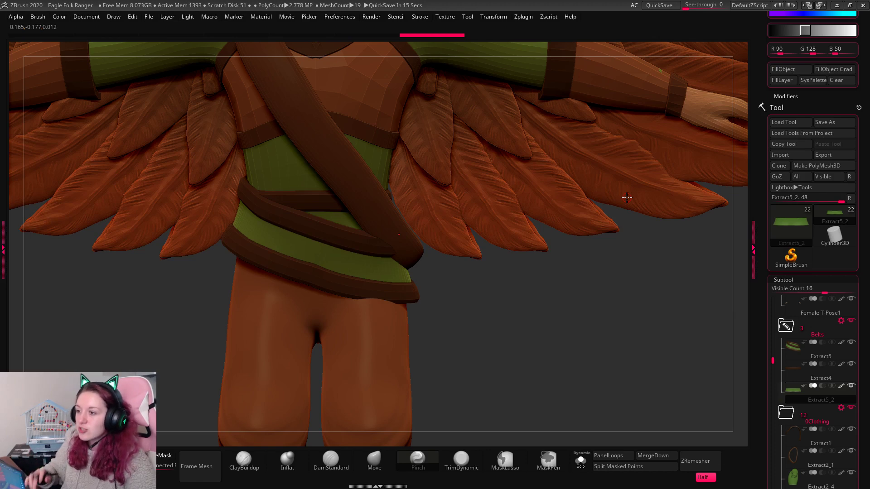
Examine the green Extract5_2 panel's fit between the belts, comparing it in isolation and on the full figure.
right_click_drag(560, 320, 553, 297, "ctrl")
right_click(341, 198)
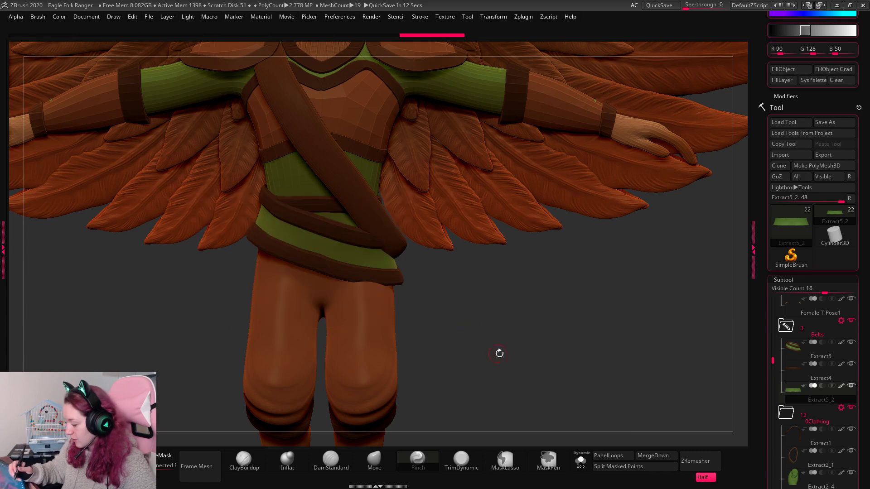
right_click(509, 308)
left_click(375, 459)
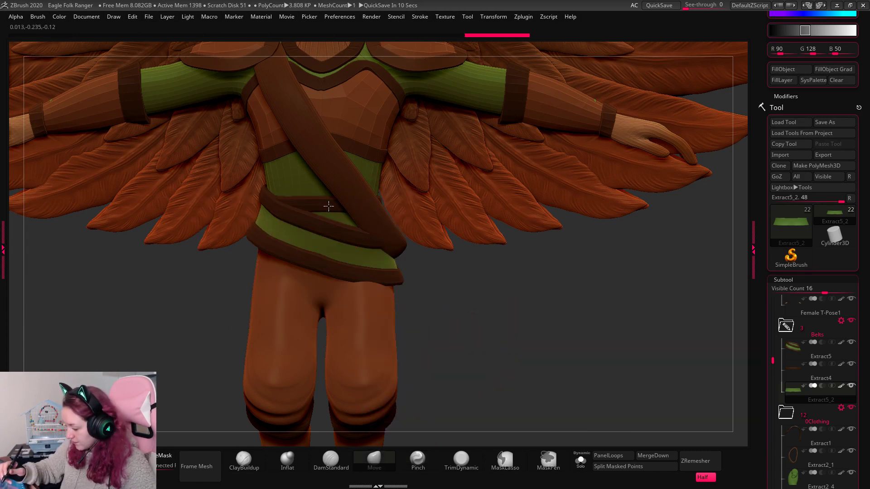
right_click(479, 271)
right_click_drag(514, 305, 519, 327, "ctrl")
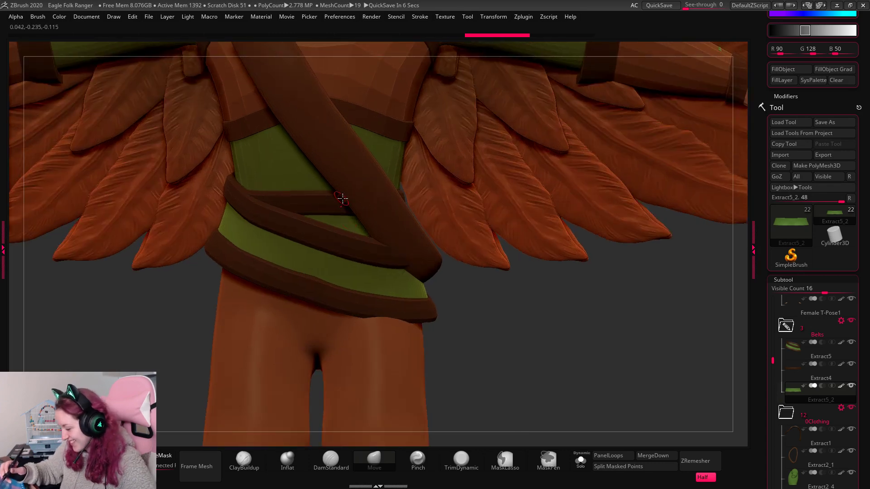
left_click(580, 460)
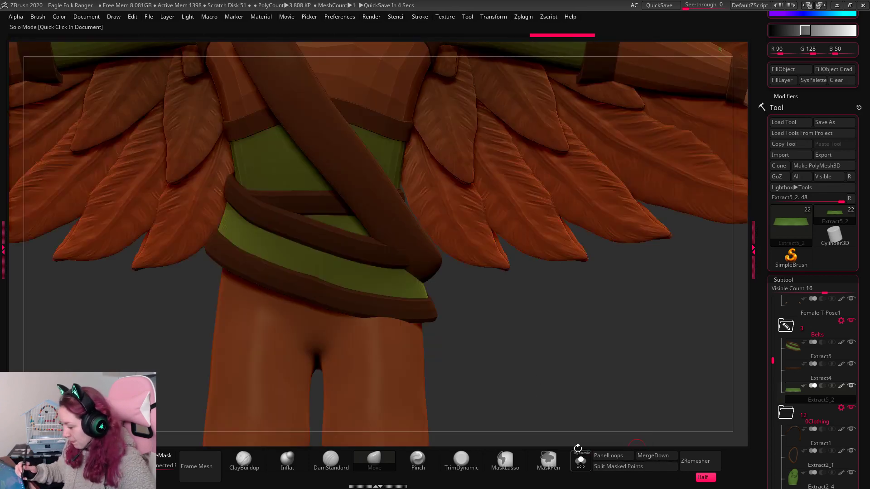
left_click(579, 453)
key("p")
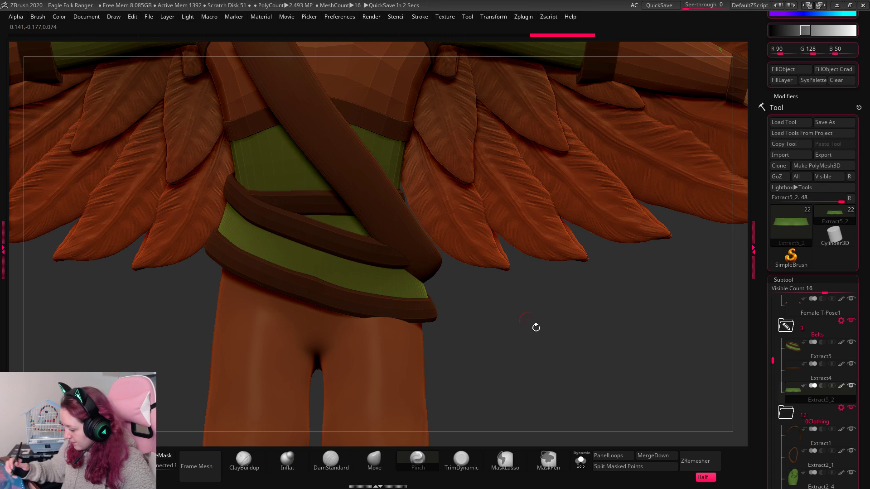
left_click(581, 467)
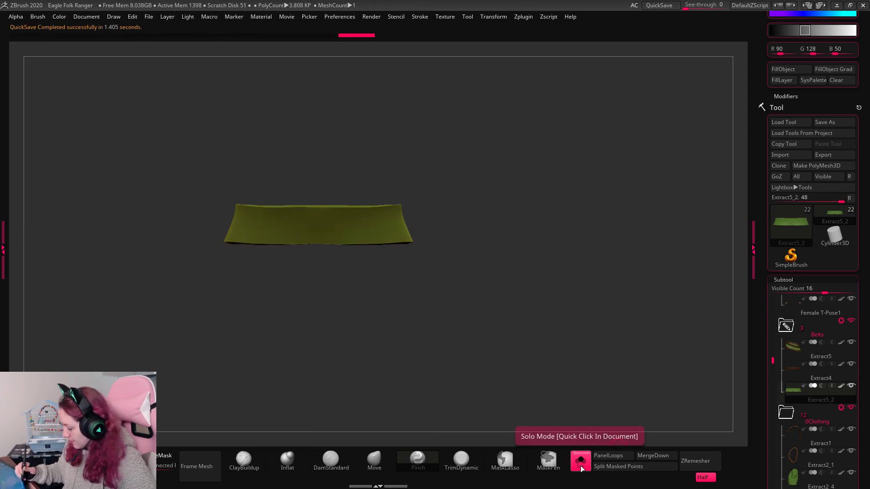
left_click(321, 203, "alt")
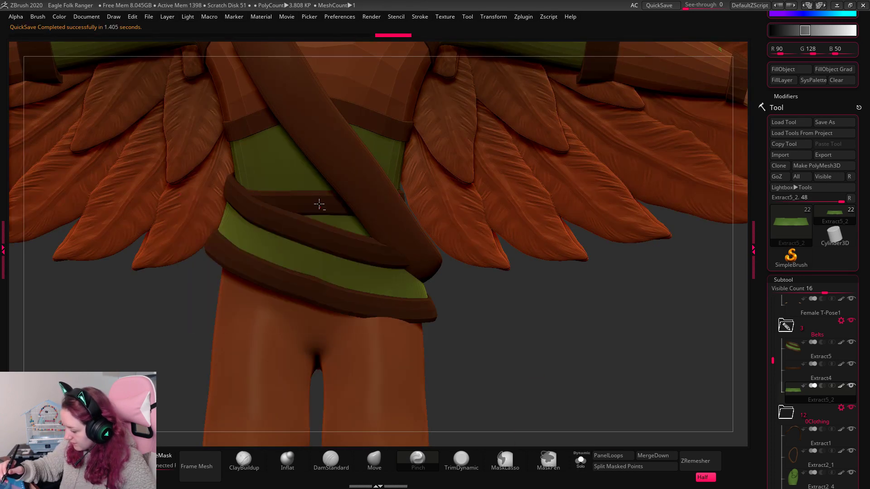
Merge the green waist panel Extract5_2 into the brown belt trim Extract4, checking both pieces in isolation.
scroll(841, 271, "down", 3)
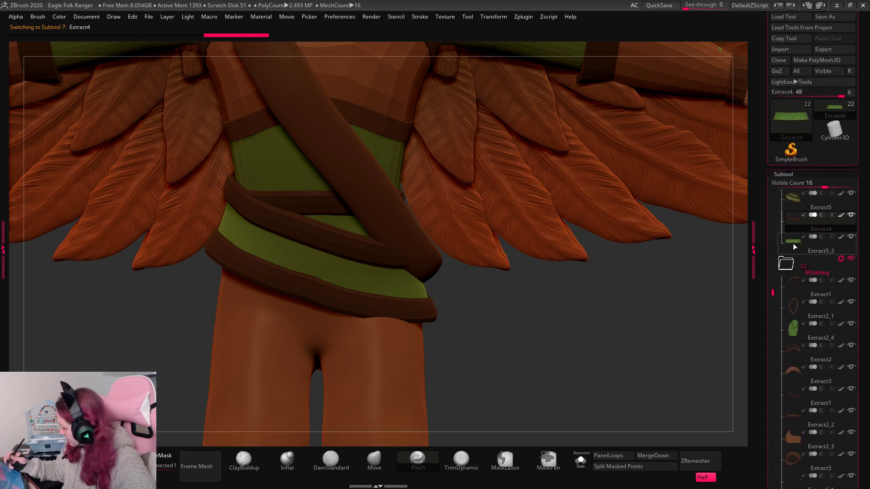
left_click(581, 462)
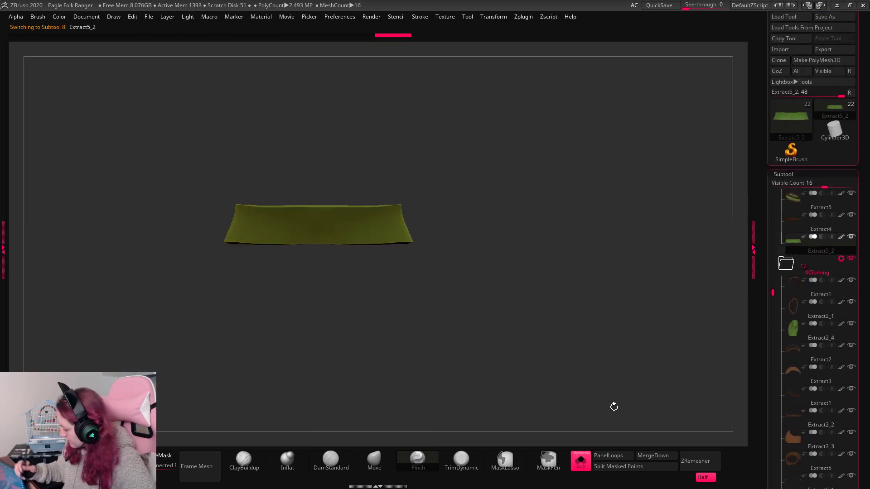
left_click(792, 222)
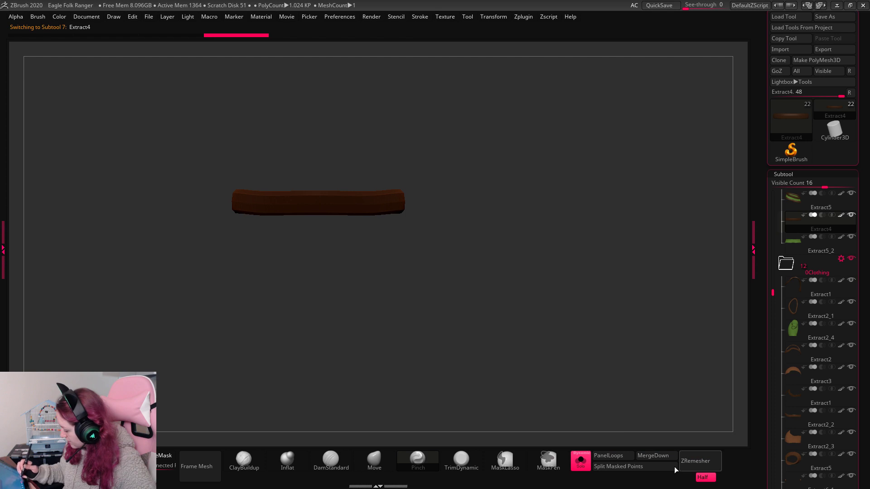
left_click(794, 247)
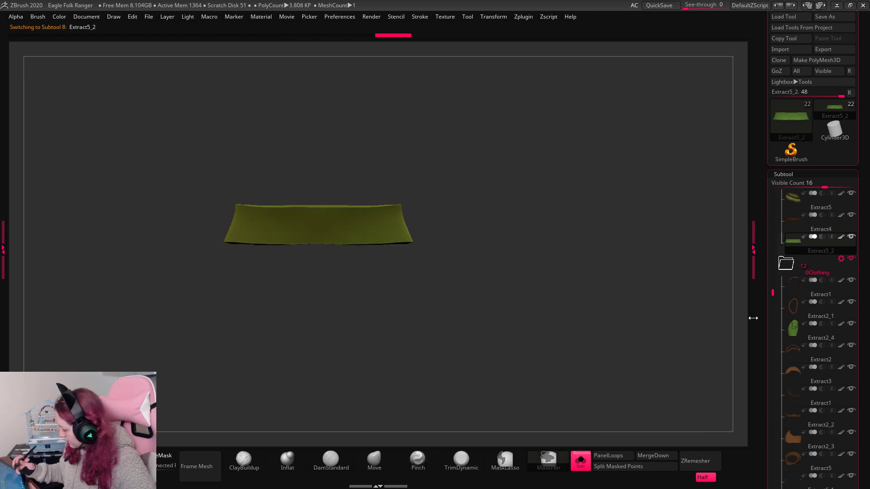
left_click(792, 222)
left_click(653, 455)
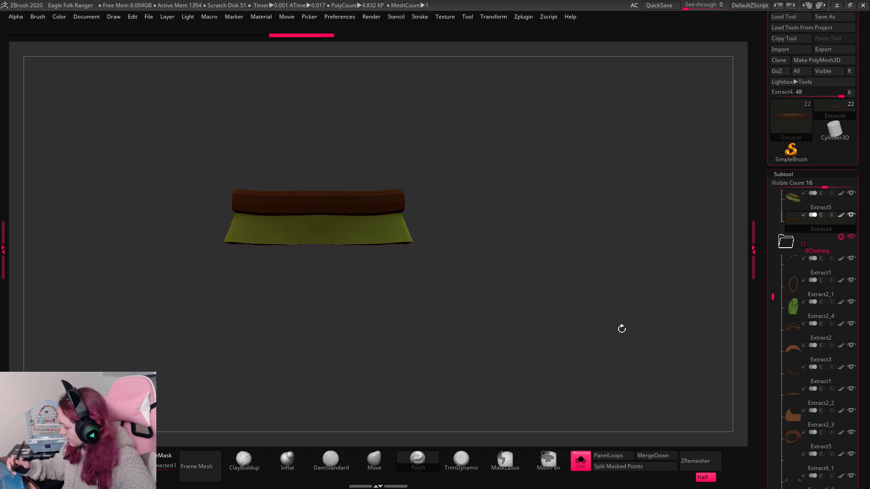
key("shift+f")
left_click(580, 460)
key("shift+f")
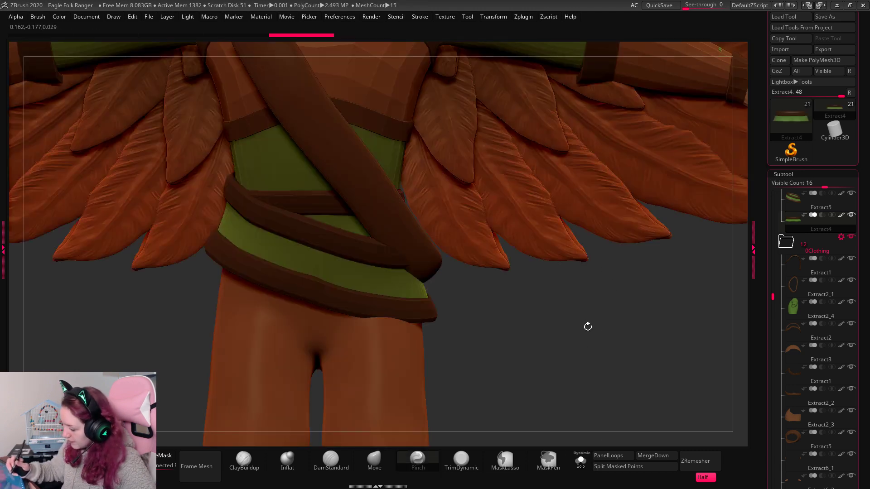
Select the lower chest trim Extract2_2 and subdivide its geometry to level 2.
left_click_drag(586, 350, 633, 370, "alt")
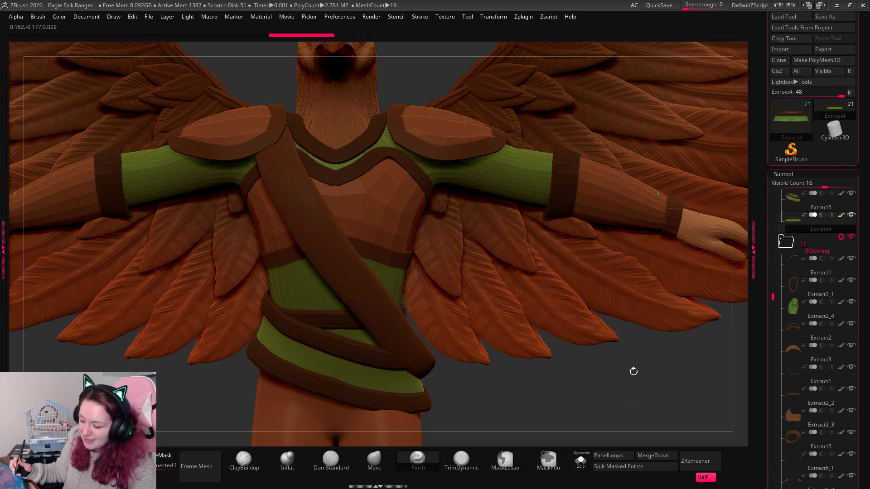
left_click(388, 254, "alt")
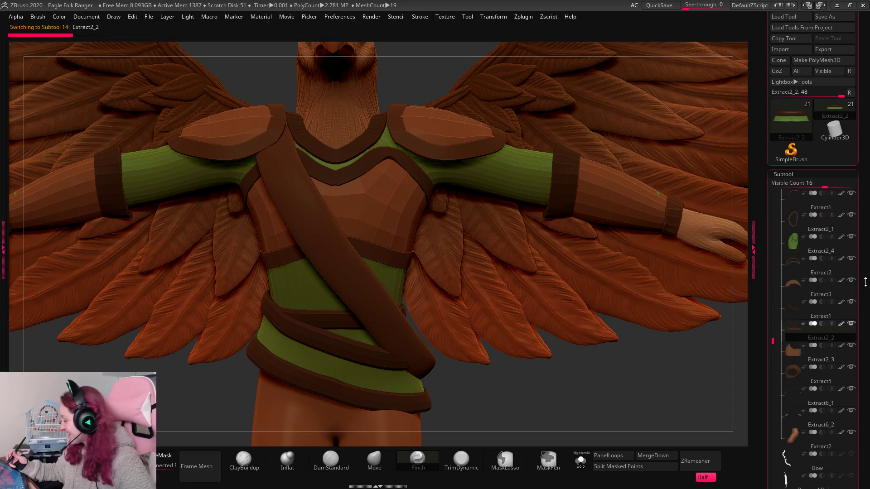
left_click_drag(863, 278, 863, 195)
mouse_move(833, 245)
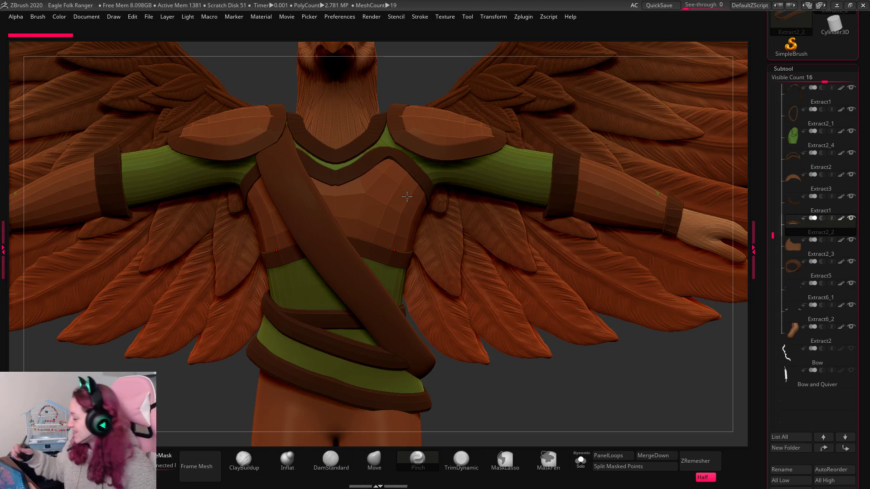
mouse_move(856, 230)
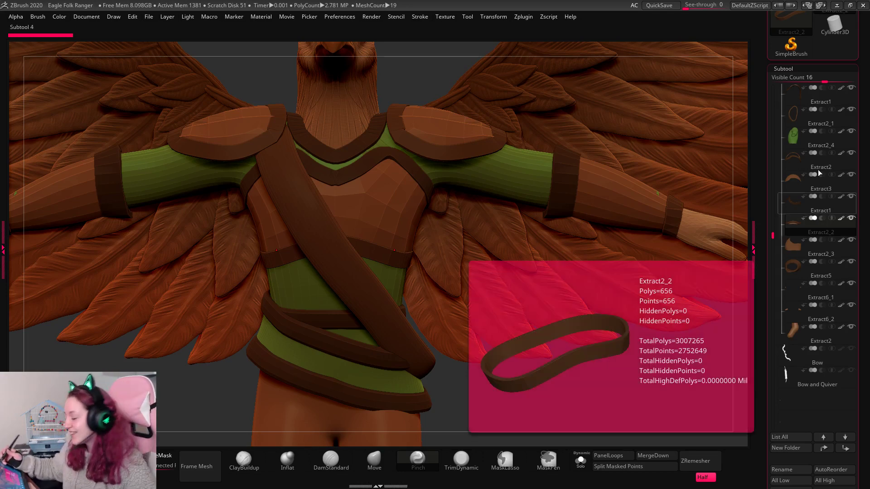
left_click(783, 68)
left_click(789, 158)
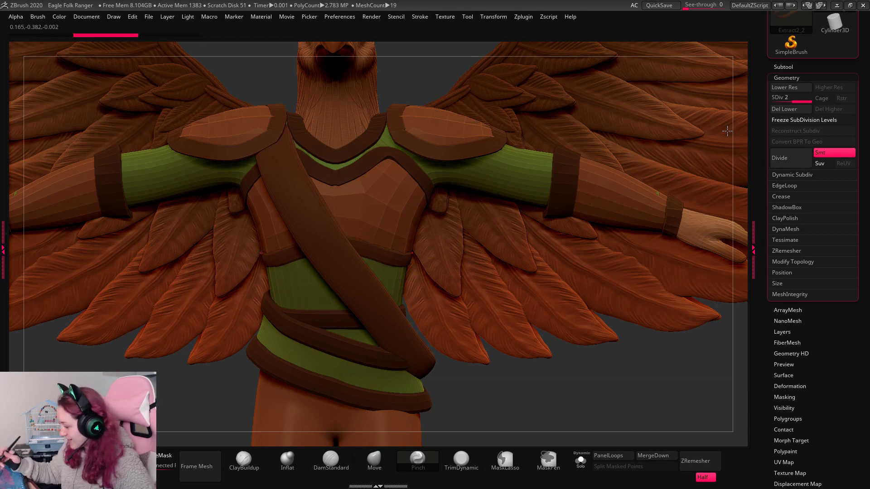
key("w")
key("q")
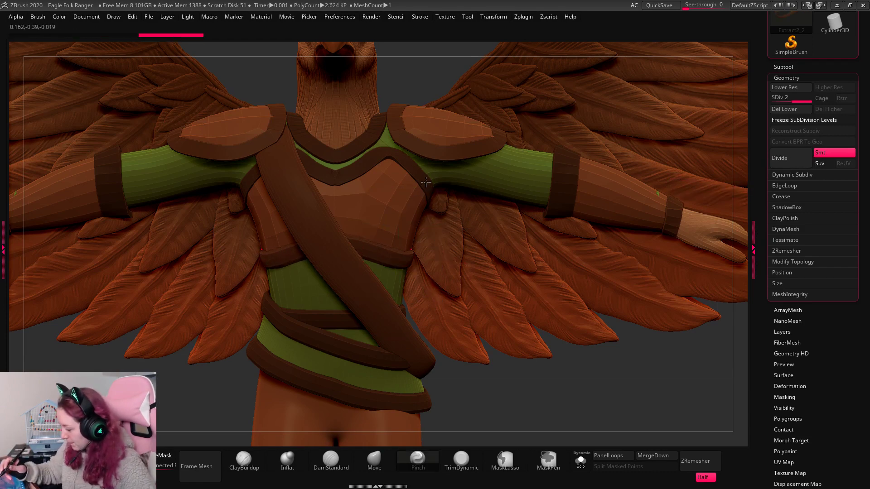
Subdivide the upper chest trim Extract1 to level 2.
left_click(424, 183, "alt")
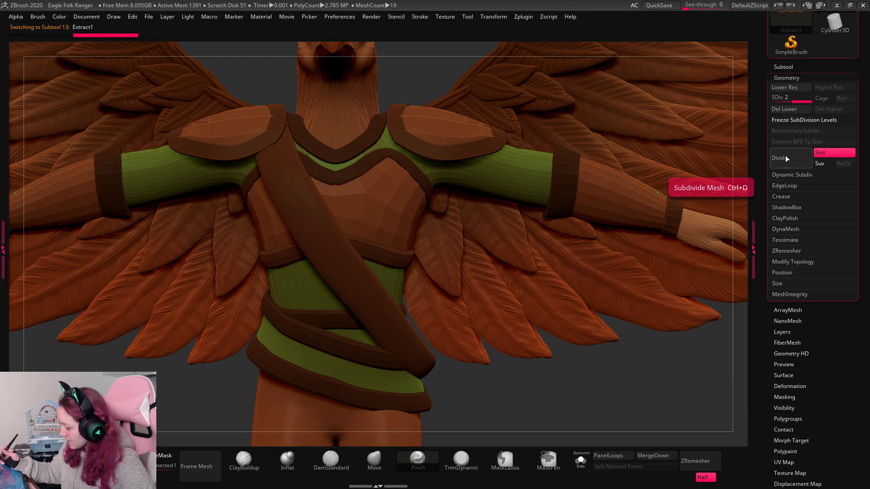
key("w")
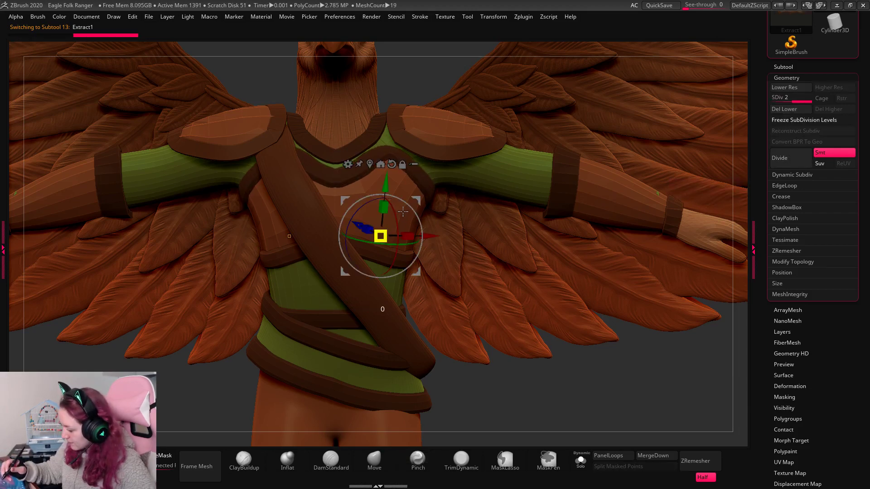
key("q")
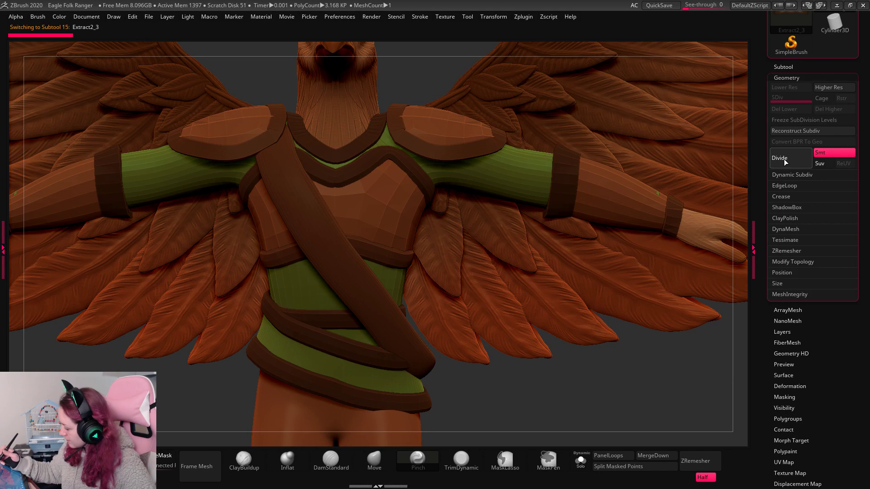
Subdivide the chest armour panel Extract2_3 to level 3 and delete its lower subdivision levels.
left_click(785, 165)
key("w")
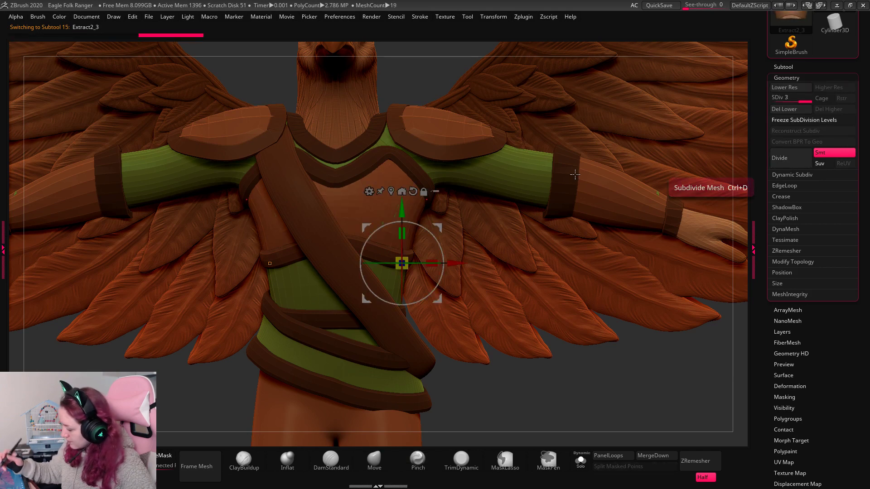
key("q")
left_click(580, 460)
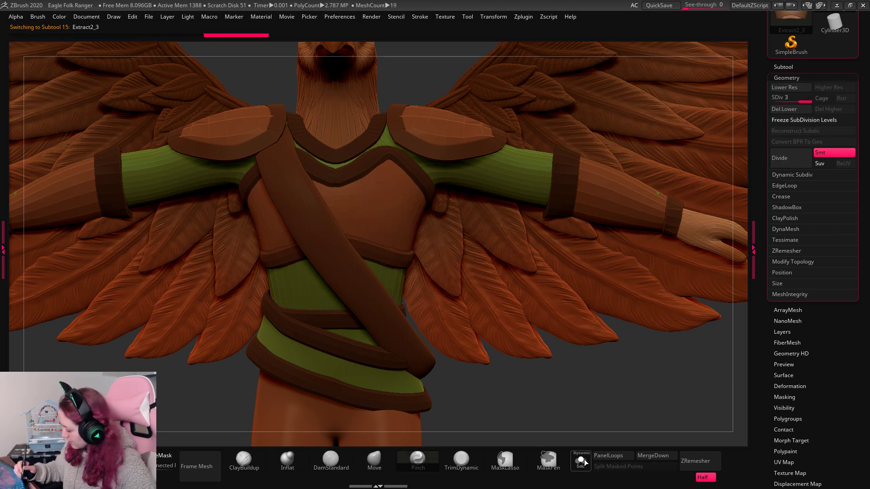
left_click_drag(597, 346, 596, 290)
left_click(785, 109)
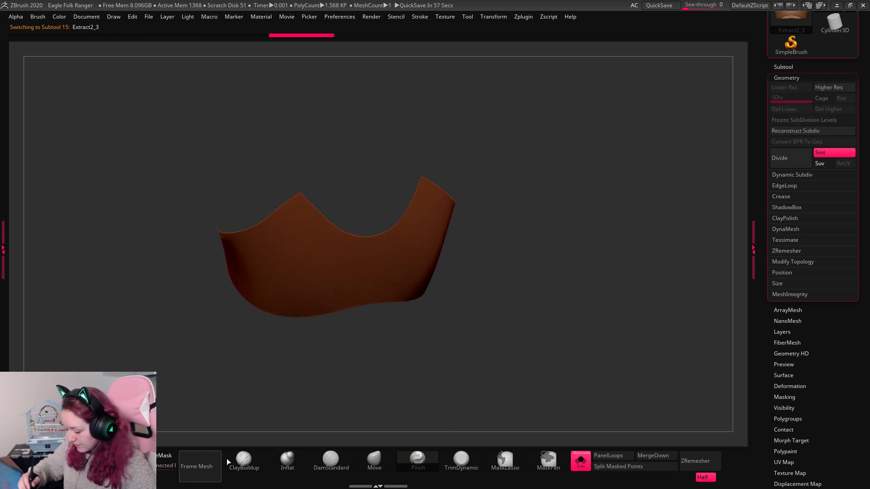
Give the isolated chest armour panel thickness with the PanelLoops macro and bring the full model back into view.
left_click(609, 455)
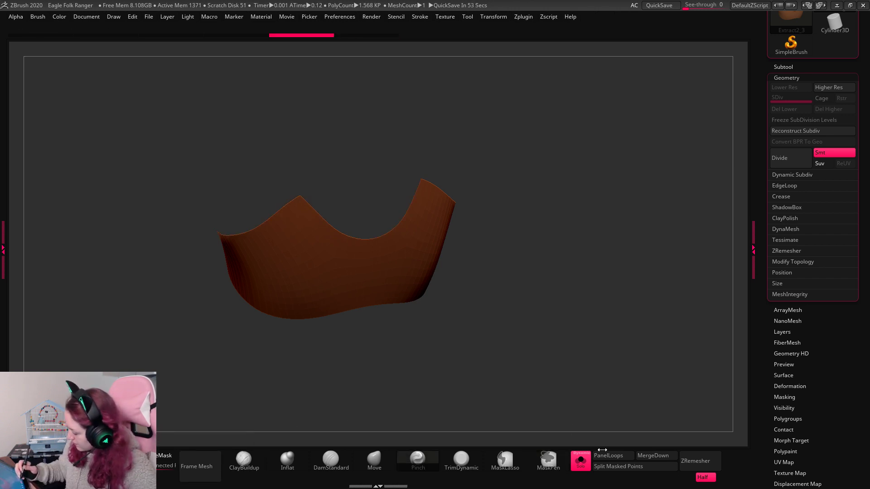
left_click_drag(614, 447, 619, 305)
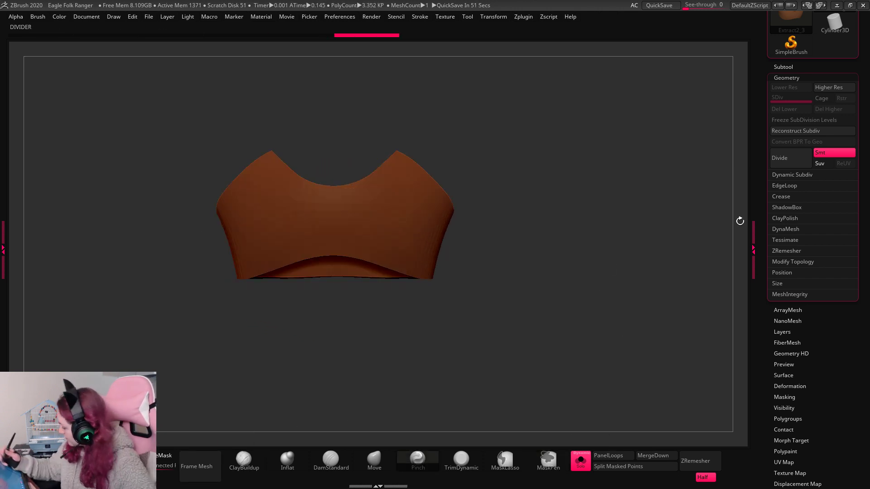
left_click(581, 460)
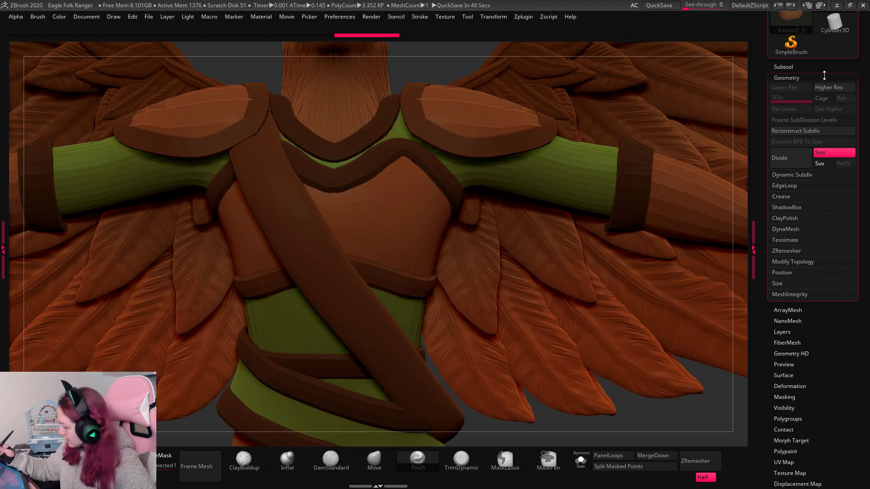
Isolate the chest armour panel Extract2_3 and examine its polygon wireframe.
left_click(786, 78)
left_click(784, 67)
left_click_drag(774, 292, 774, 192)
left_click(798, 206)
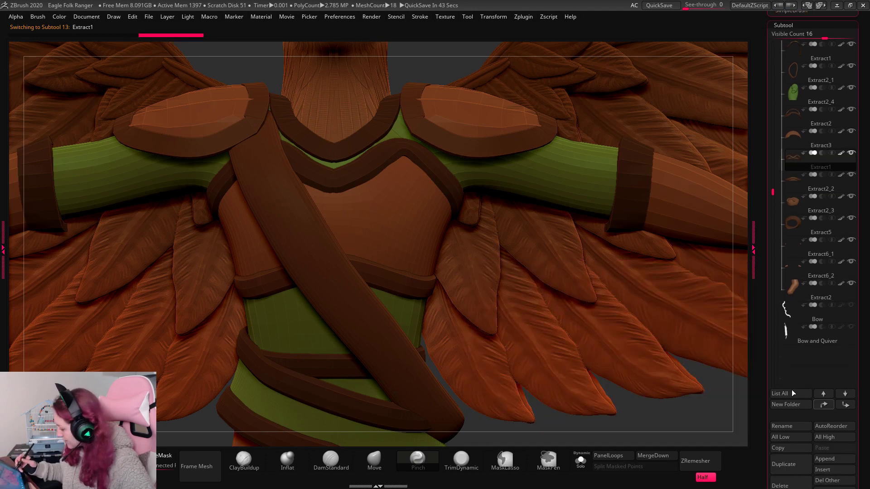
left_click(427, 247, "alt")
left_click(581, 461)
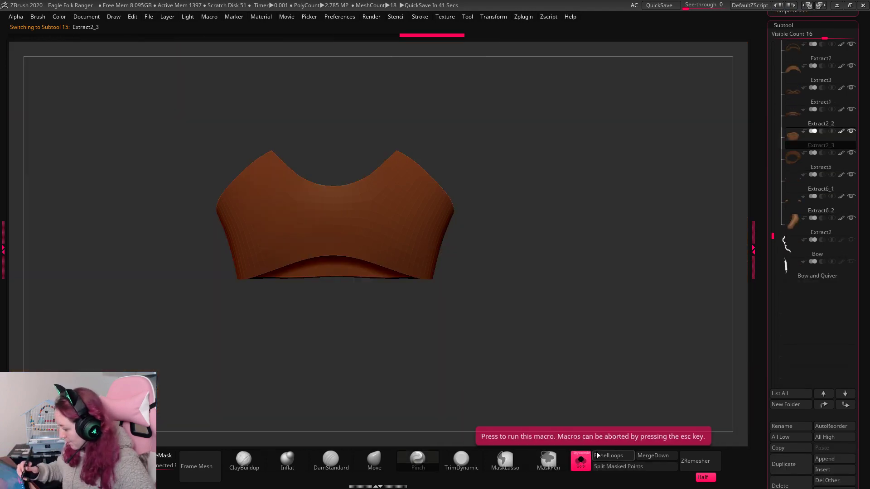
key("shift+f")
left_click_drag(707, 204, 697, 270)
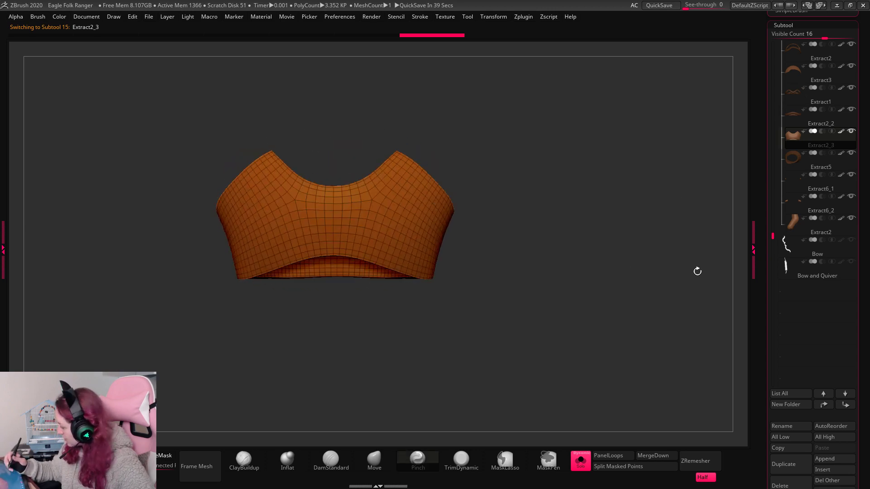
key("shift+f")
left_click(581, 461)
Merge the upper chest trim Extract1 with the lower trim Extract2_2 and the chest panel Extract2_3 into one subtool.
left_click(791, 99)
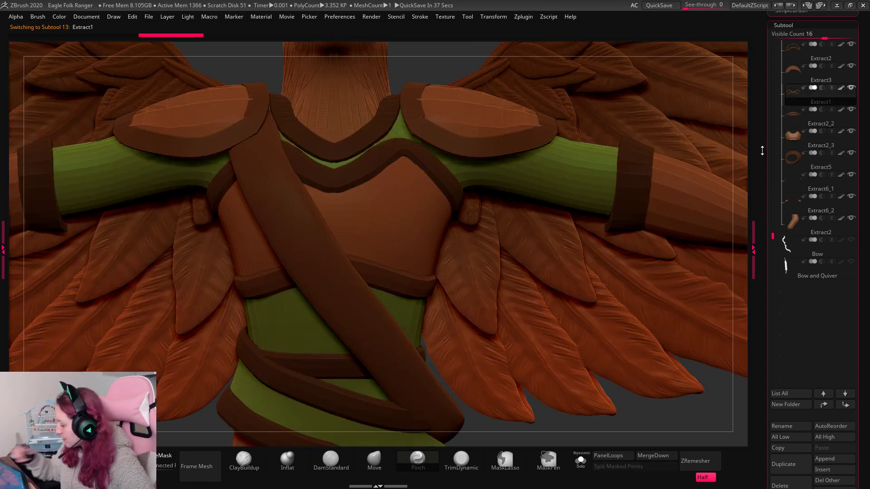
left_click(660, 455)
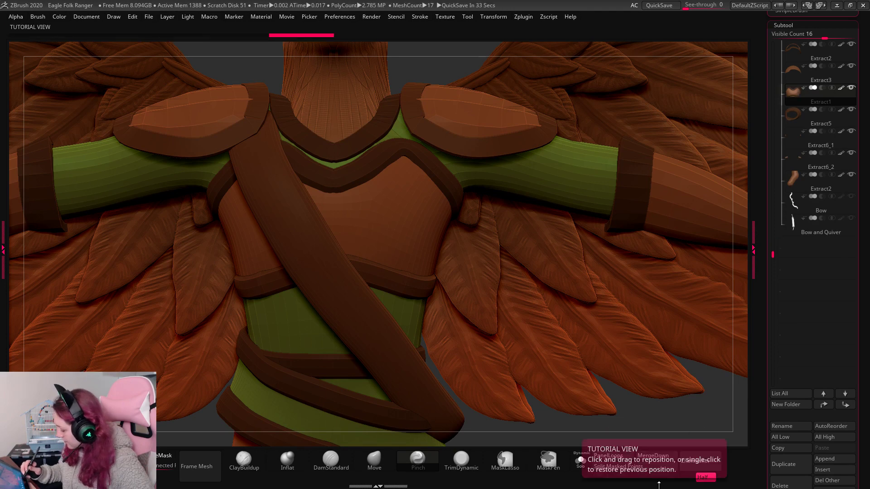
left_click(581, 461)
left_click(584, 461)
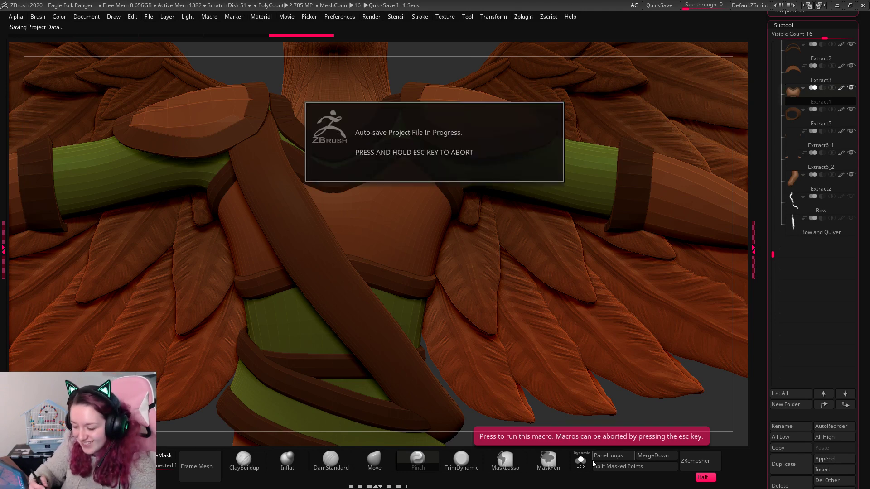
Isolate the forearm bracer Extract6_2, subdivide it once and delete its lower subdivision levels.
key("f")
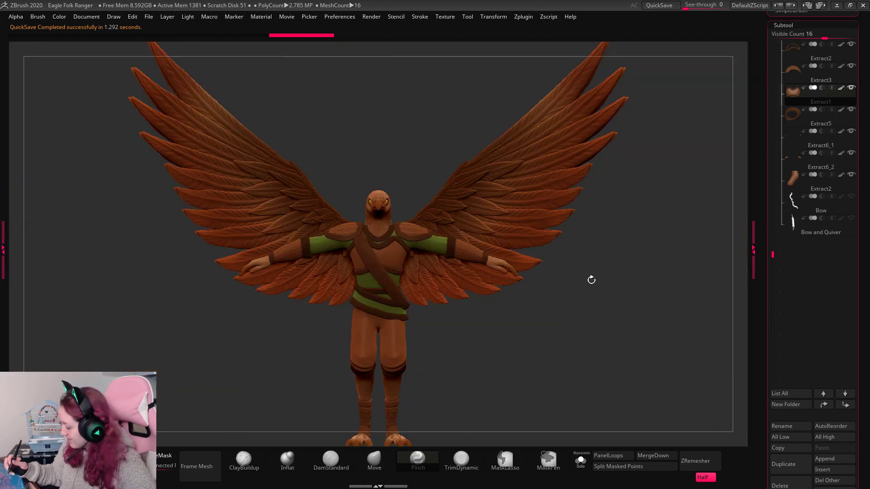
left_click_drag(618, 266, 647, 292)
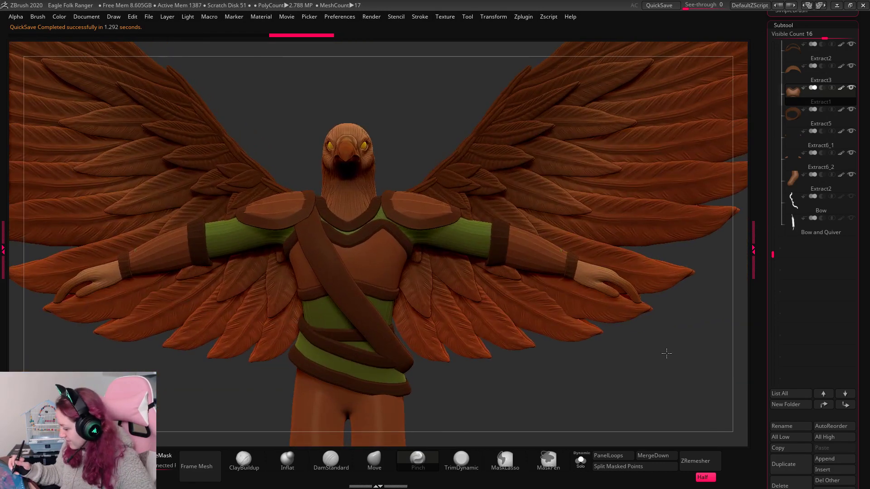
mouse_move(664, 353)
left_mouse_down("alt")
mouse_move(669, 379)
mouse_move(646, 357)
mouse_move(672, 341)
left_mouse_up("alt")
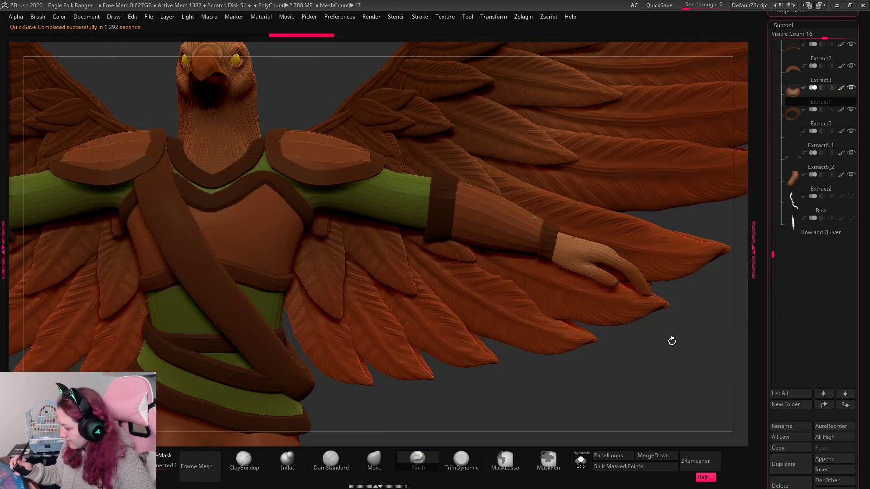
left_click(529, 235, "alt")
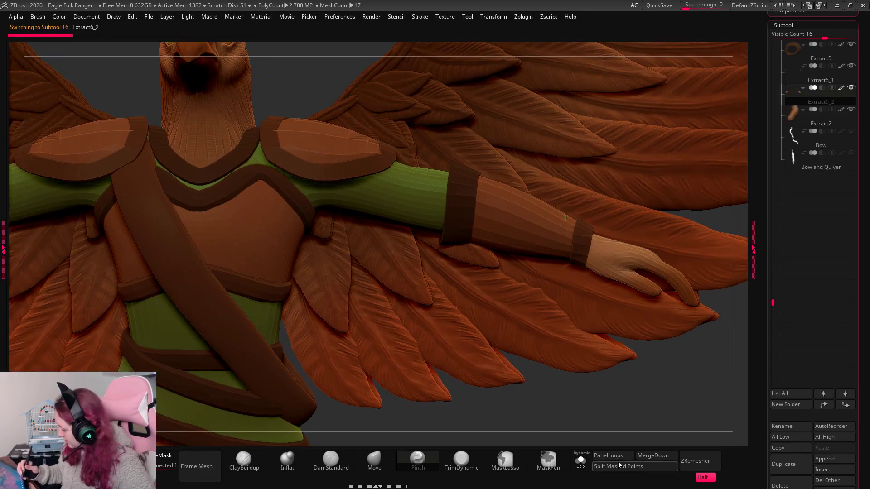
left_click(581, 460)
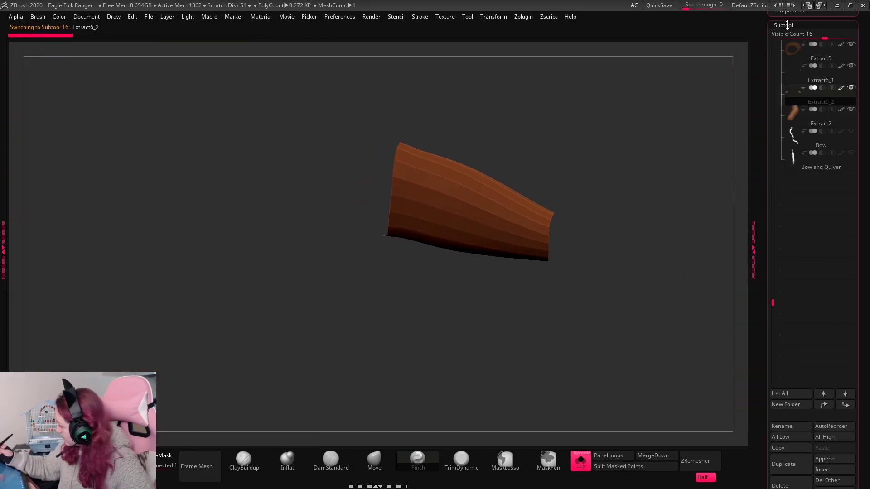
left_click(783, 26)
left_click(787, 37)
left_click(780, 117)
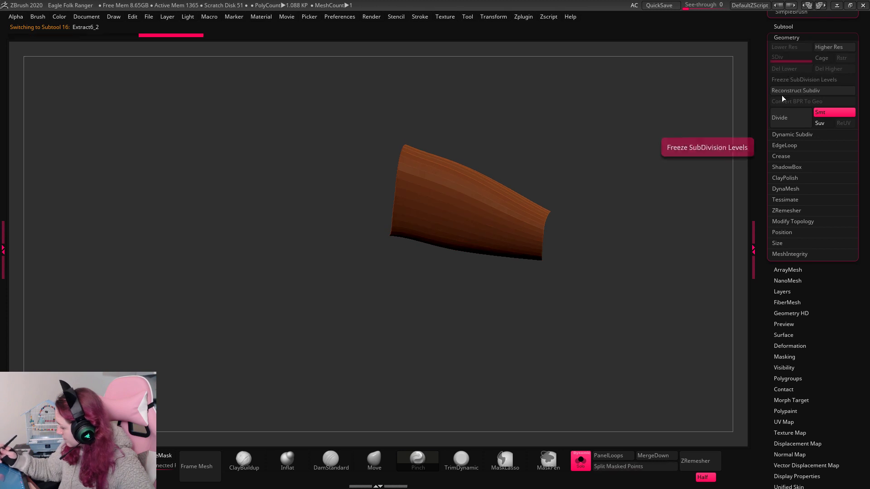
Bring the full model back, subdivide the wrist cuff Extract5 once, scale it up slightly and delete its lower subdivision levels.
left_click(581, 459)
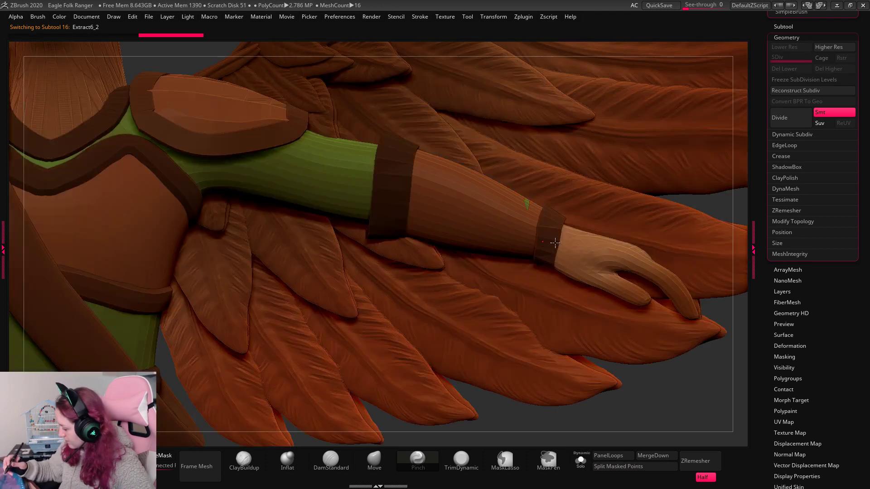
left_click(582, 463)
left_click(581, 463)
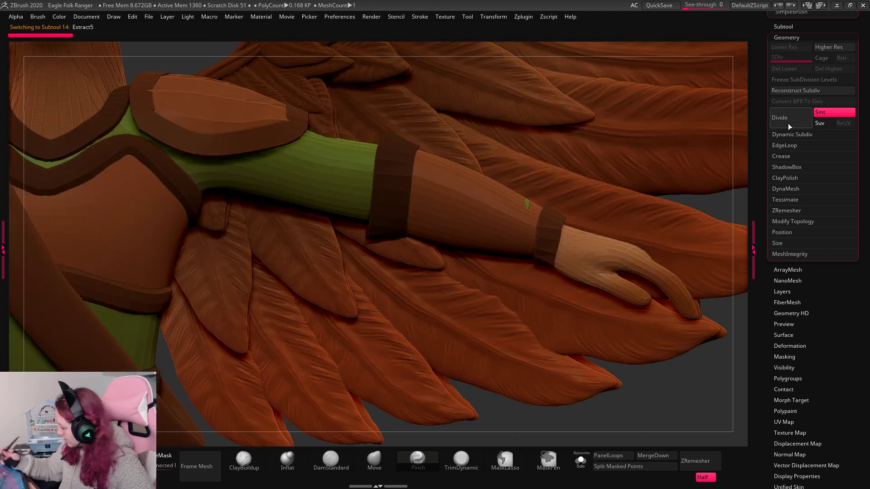
left_click(780, 122)
key("w")
left_click_drag(558, 227, 584, 199)
key("q")
left_click(787, 70)
Subdivide the upper bracer cuff Extract6_1 once and scale and shift it slightly to fit around the arm.
left_click(424, 213, "alt")
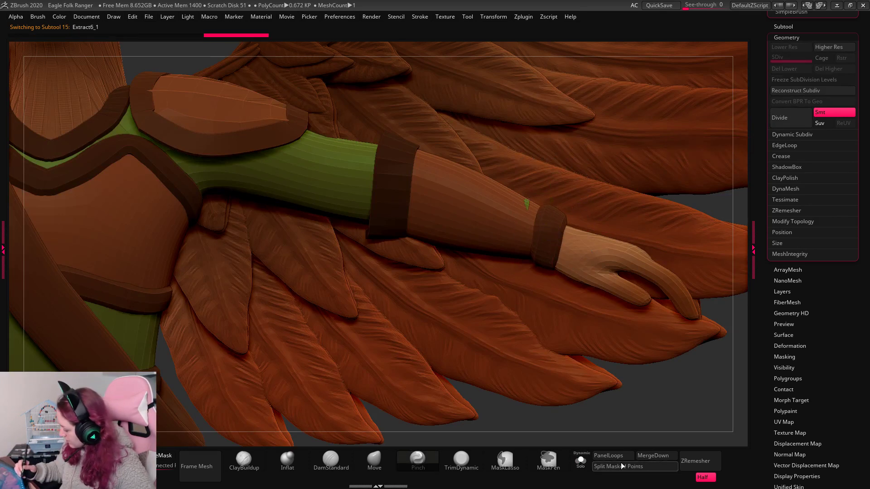
left_click(776, 118)
key("w")
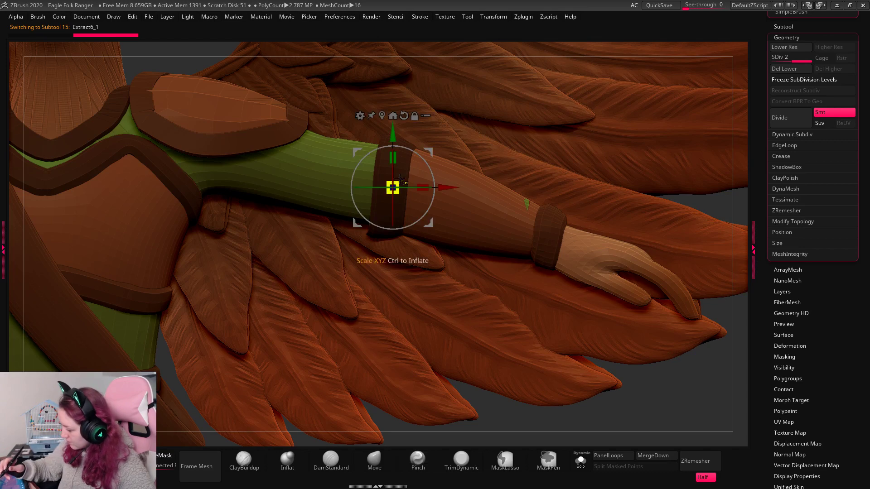
key("q")
left_click_drag(692, 397, 488, 230)
key("w")
key("q")
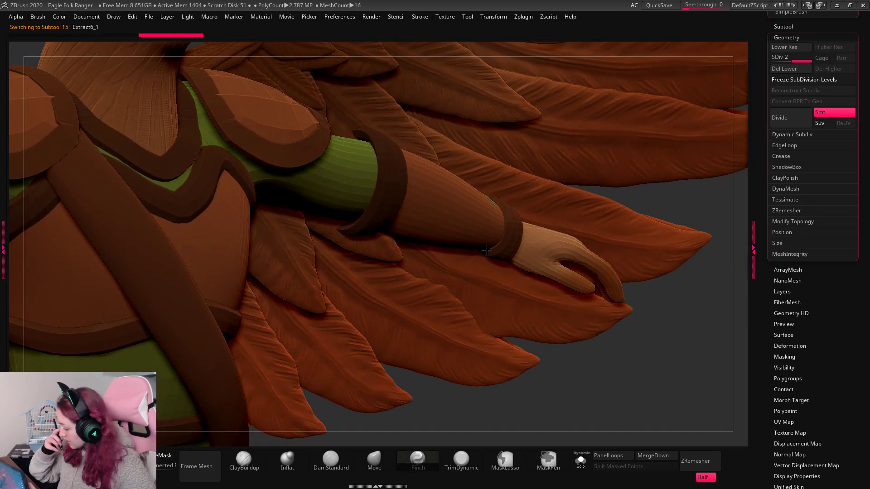
key("w")
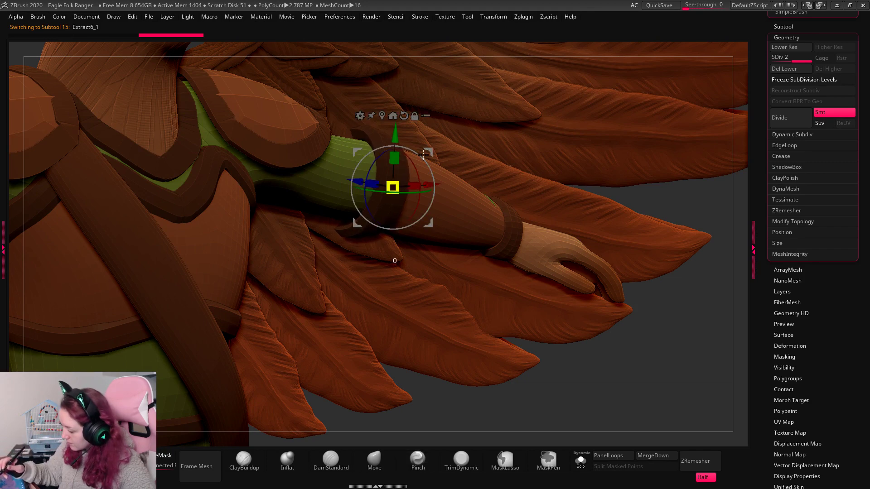
left_click_drag(393, 187, 396, 187)
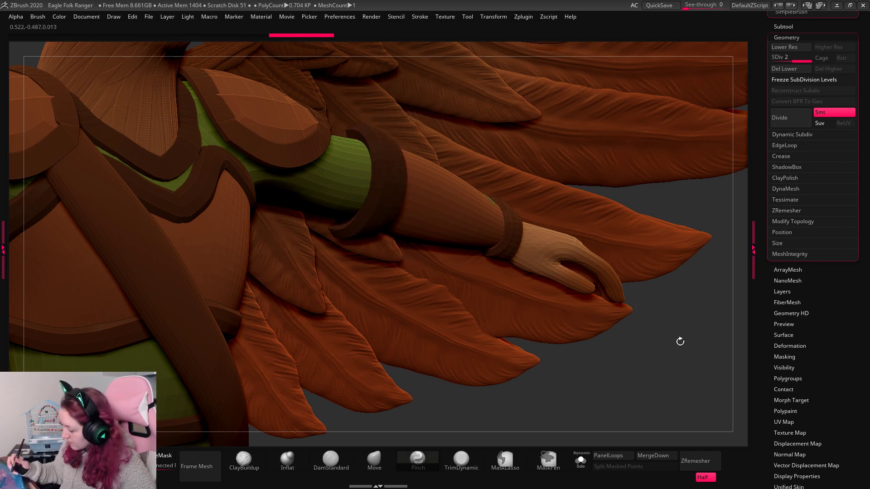
left_click_drag(680, 341, 682, 374)
key("q")
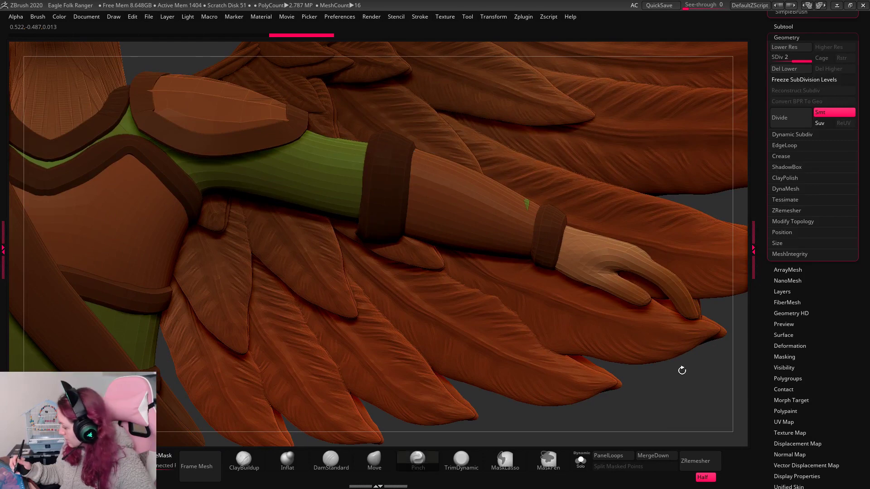
Isolate the forearm bracer Extract6_2 and view its open upper end.
left_click(540, 221, "alt")
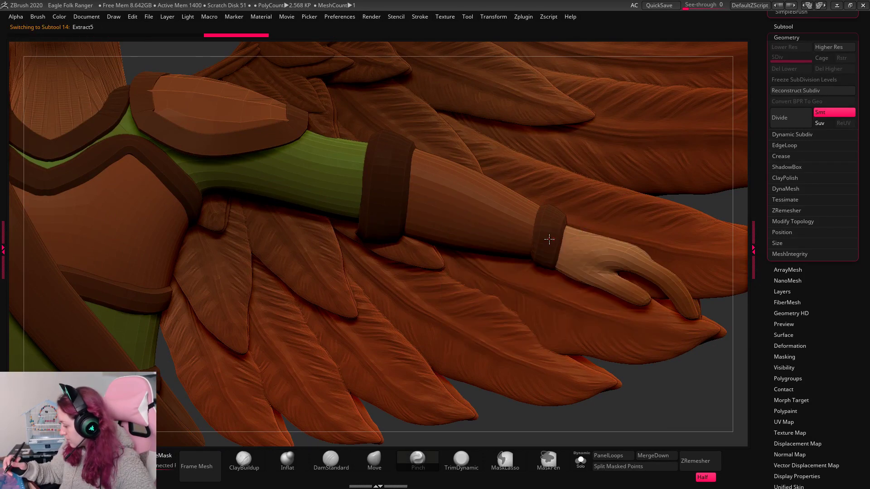
left_click(580, 460)
left_click_drag(647, 324, 656, 360)
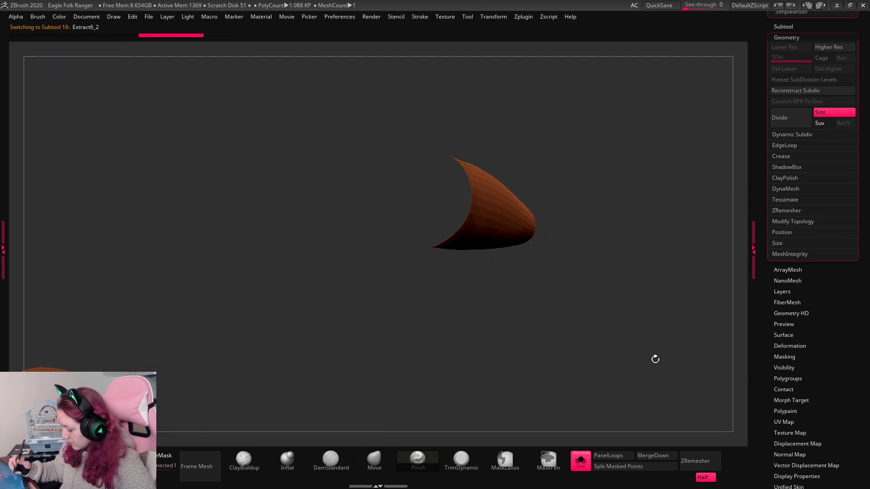
left_click_drag(555, 371, 651, 417)
Try to thicken the faceted forearm bracer with the PanelLoops macro and undo it.
left_click(623, 458)
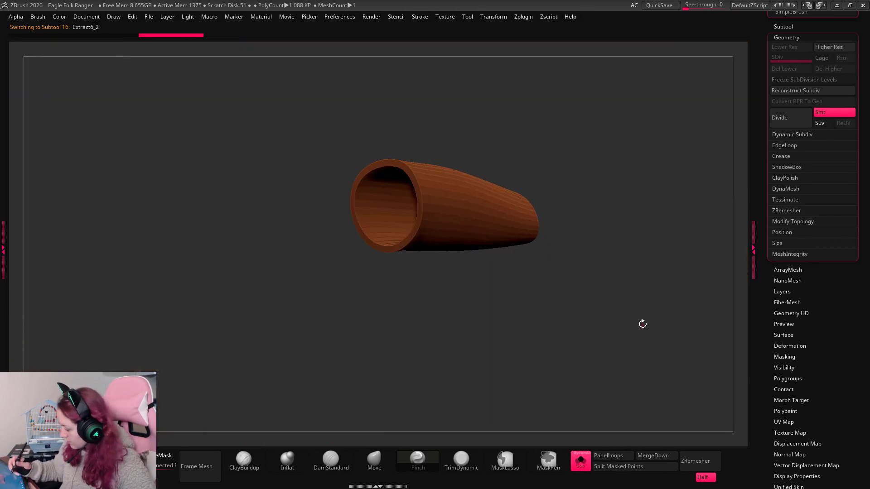
left_click_drag(643, 324, 639, 338)
key("ctrl+z")
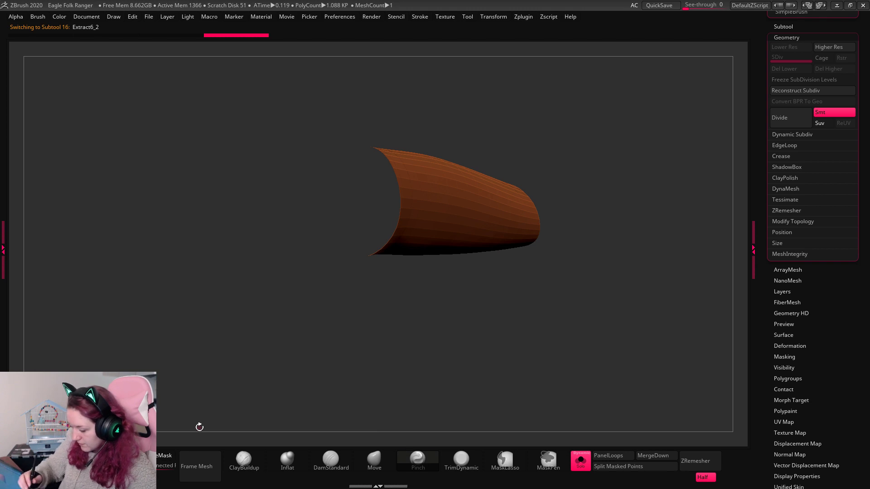
key("ctrl+z")
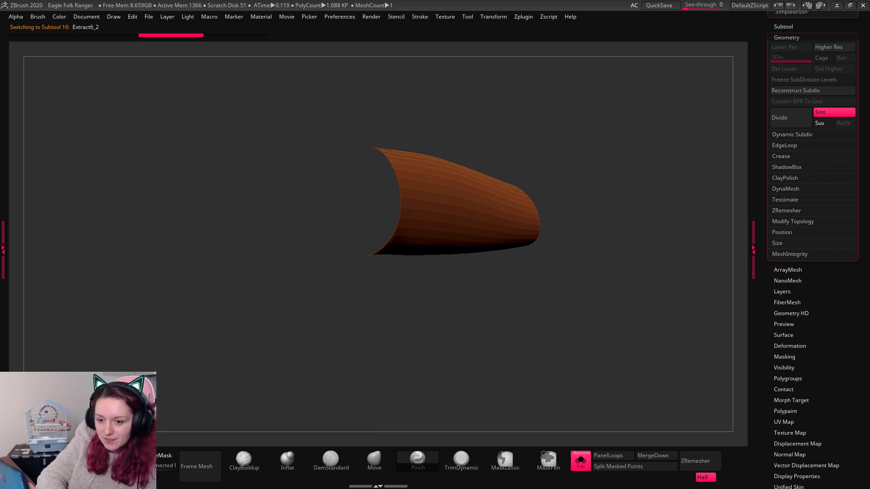
left_click_drag(0, 87, 192, 0)
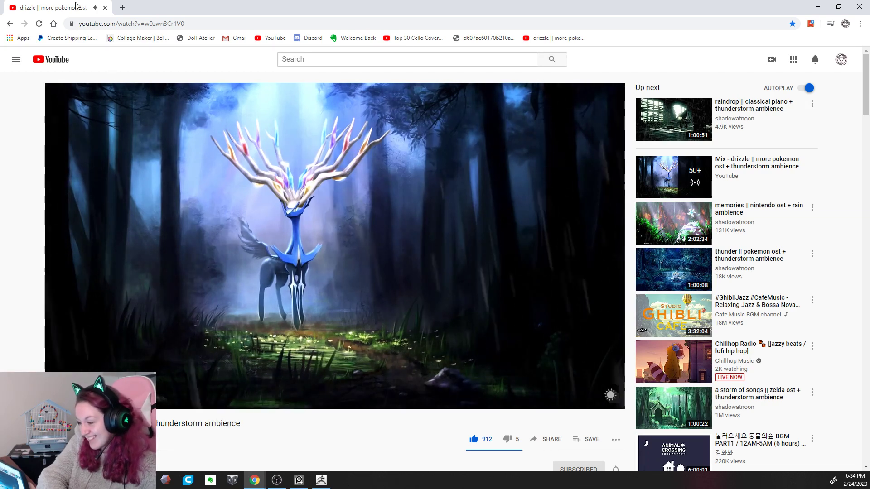
left_click_drag(77, 6, 0, 13)
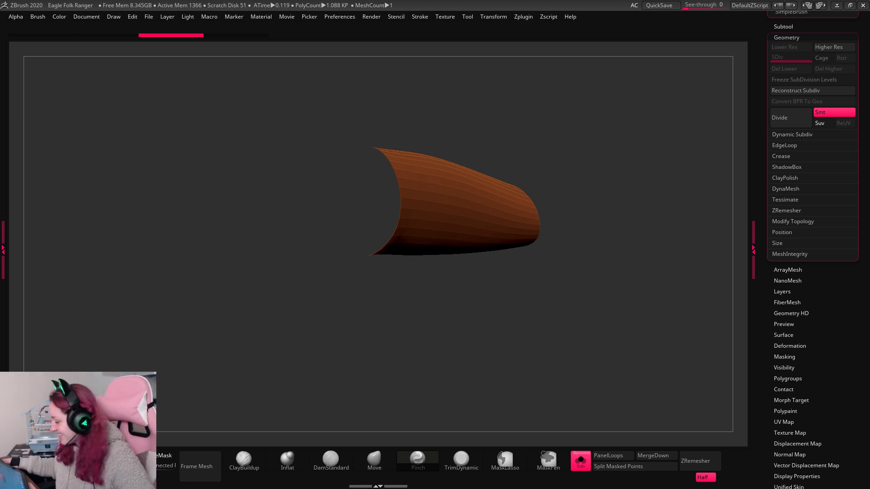
Subdivide the isolated forearm bracer Extract6_2 twice and delete its lower subdivision levels.
left_click_drag(620, 234, 730, 217)
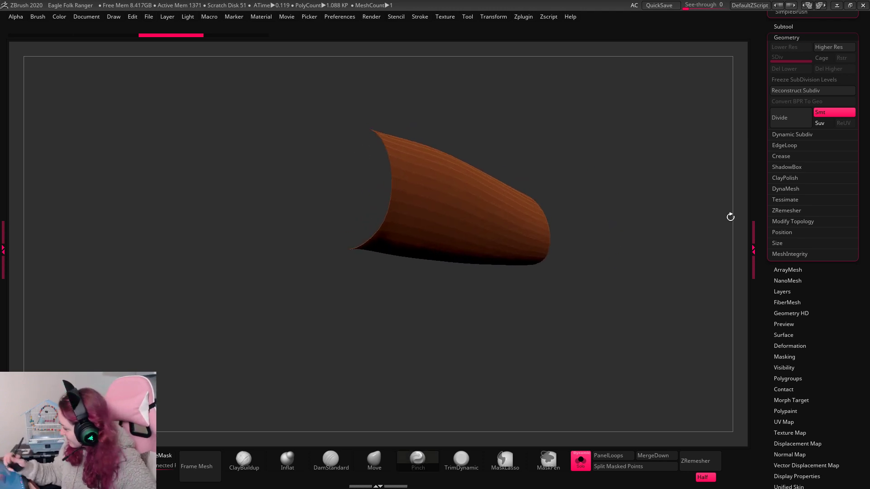
double_click(786, 117)
left_click(791, 70)
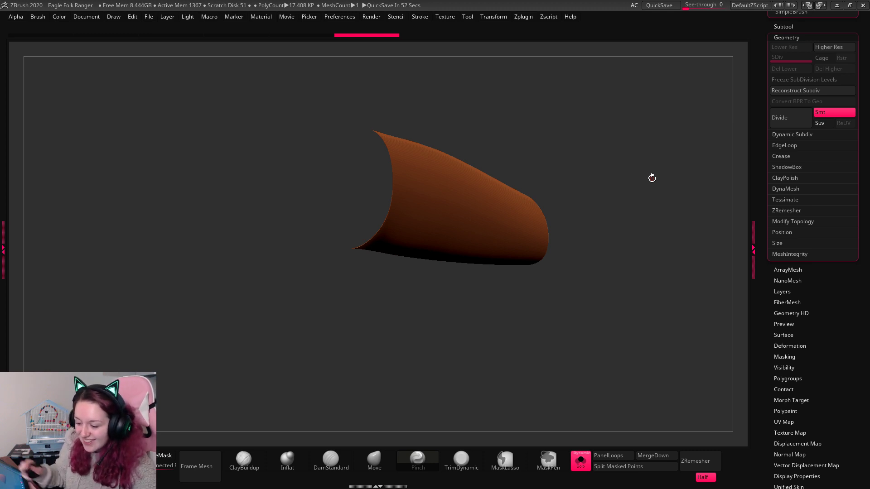
Give the smoothed forearm bracer thickness with the PanelLoops macro and bring the full model back into view.
mouse_move(575, 339)
left_mouse_down()
mouse_move(563, 326)
mouse_move(569, 363)
mouse_move(575, 356)
left_mouse_up()
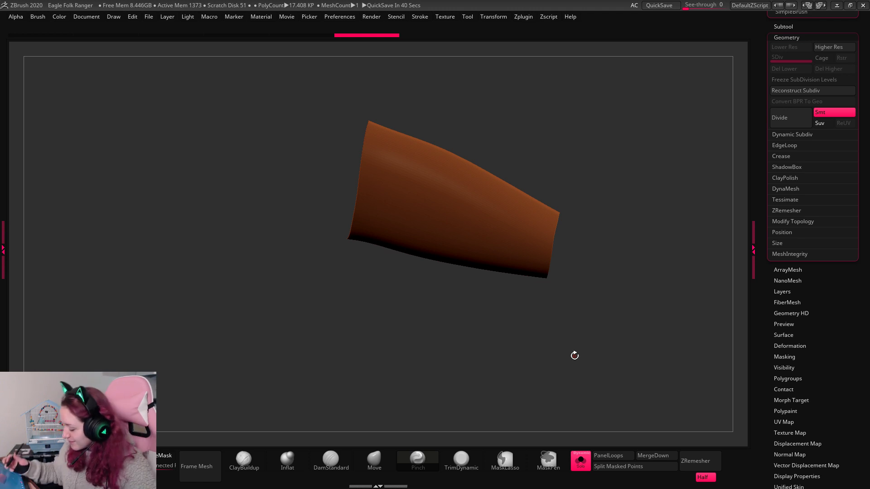
left_click_drag(634, 352, 551, 454)
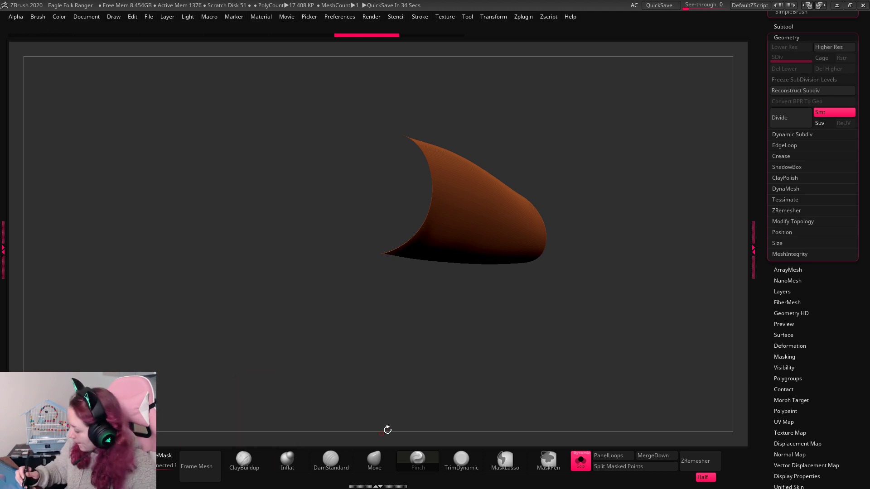
left_click_drag(616, 454, 616, 345)
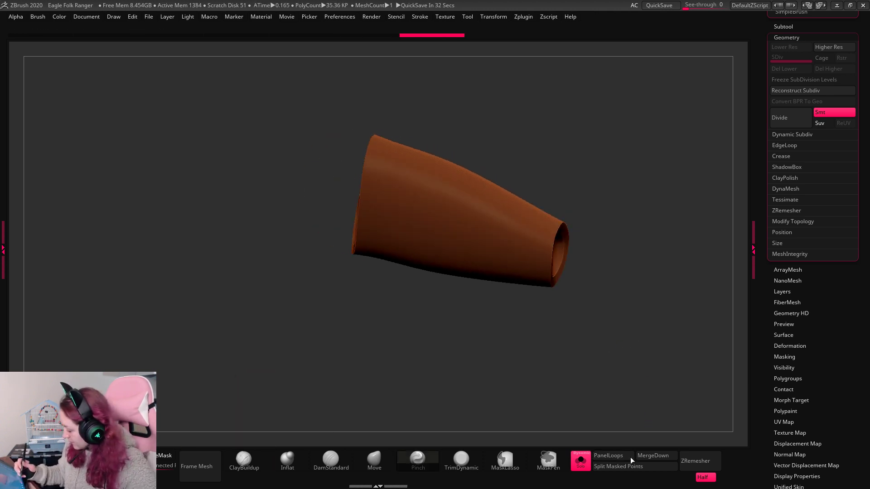
left_click(581, 459)
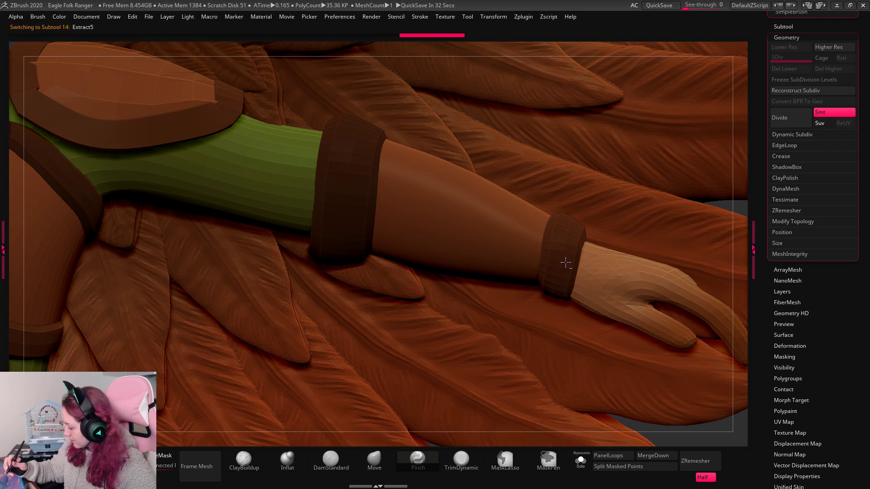
Try subdividing the wrist cuff Extract5 once more.
left_click(802, 115)
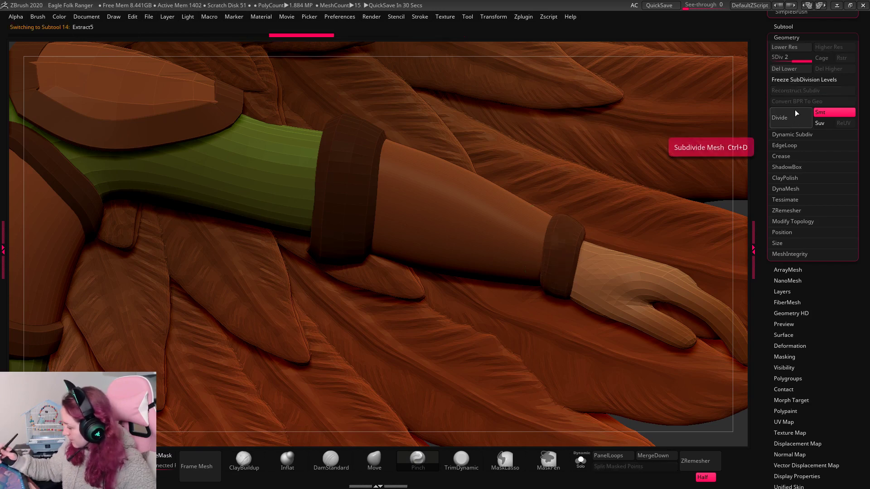
left_click(786, 37)
Examine the bracer pieces Extract6_1 and Extract6_2 in isolation and check their order in the subtool list.
left_click(783, 26)
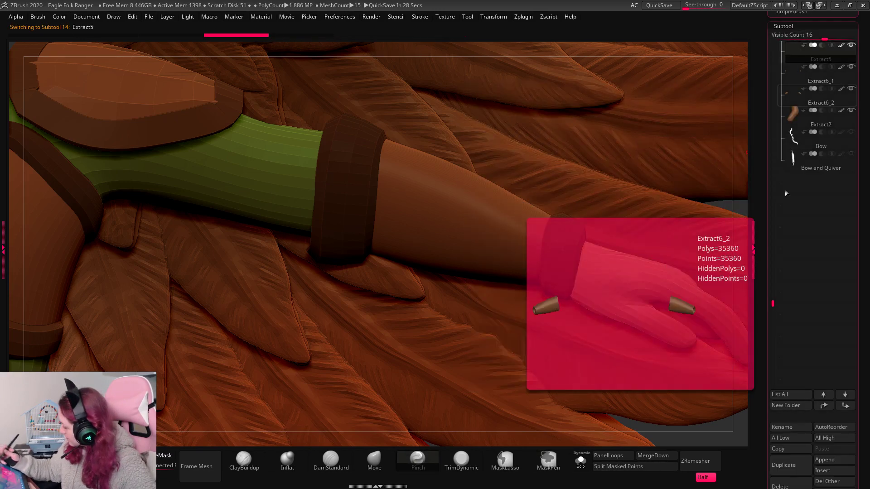
left_click(770, 269)
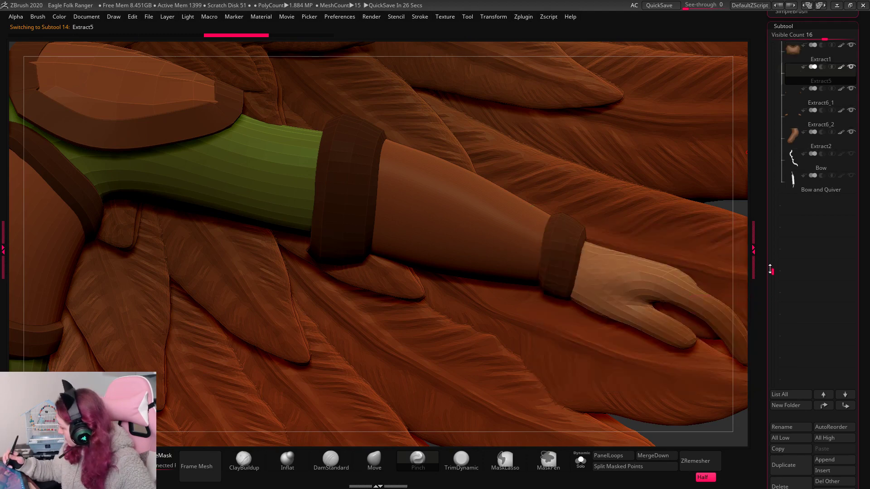
left_click_drag(770, 268, 772, 243)
left_click(793, 136)
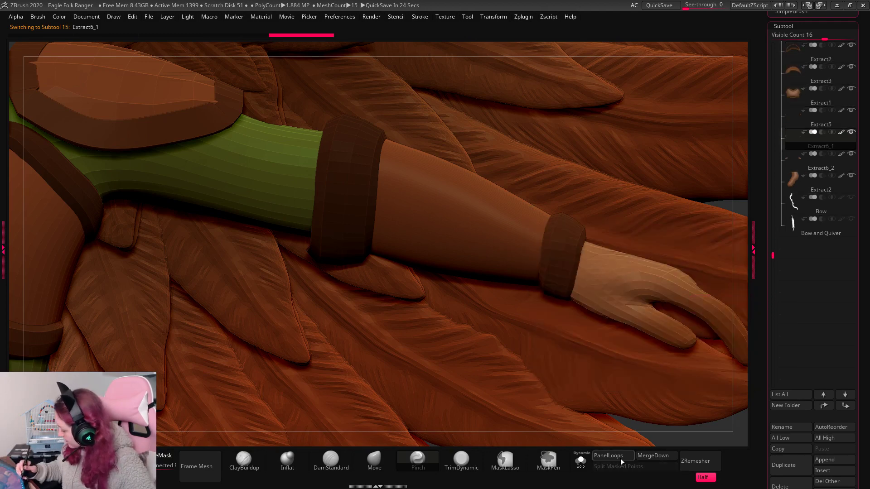
left_click(580, 461)
left_click(798, 121)
left_click(795, 137)
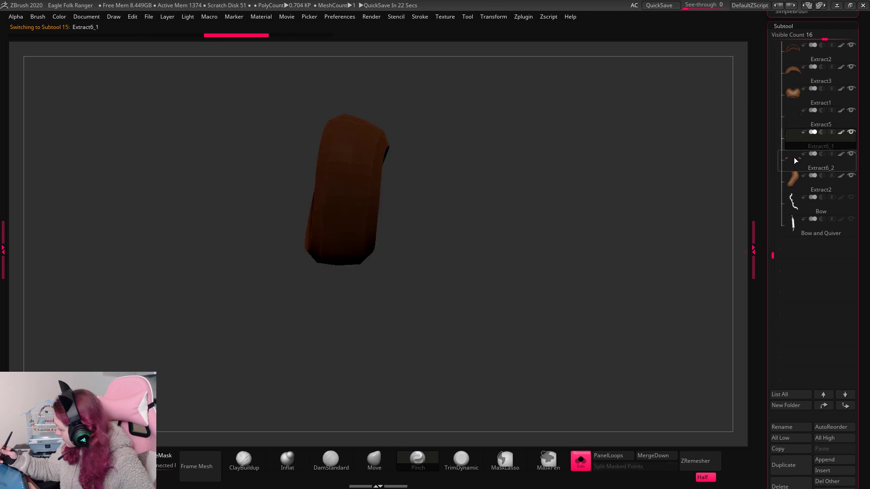
left_click(796, 161)
Merge the wrist cuff Extract5 with Extract6_1 and Extract6_2 into one subtool and bring the full model back into view.
left_click(795, 117)
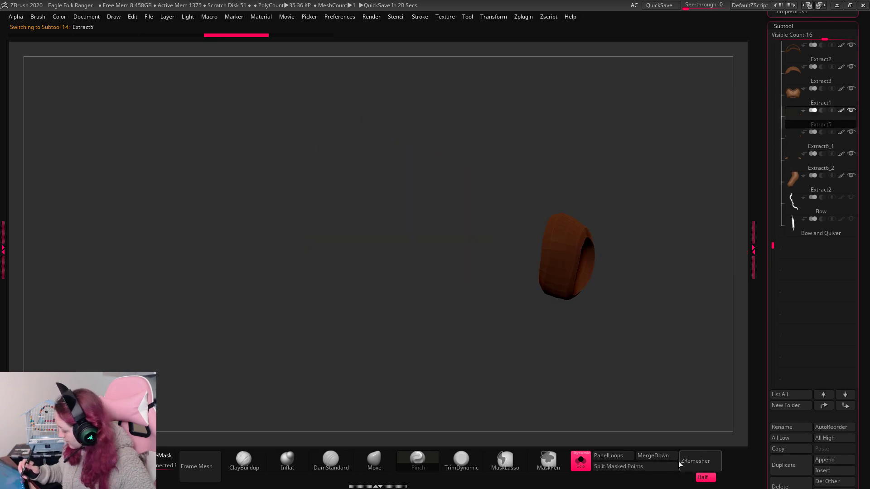
left_click(653, 456)
left_click(652, 456)
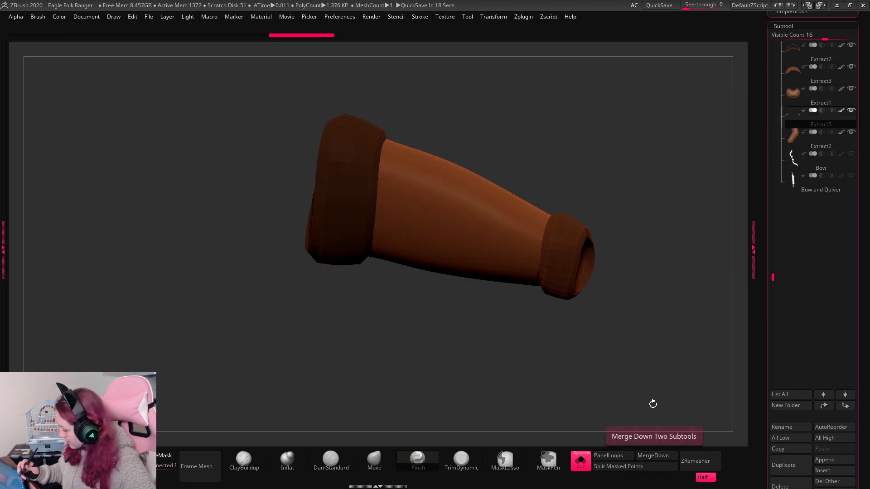
left_click(584, 467)
key("f")
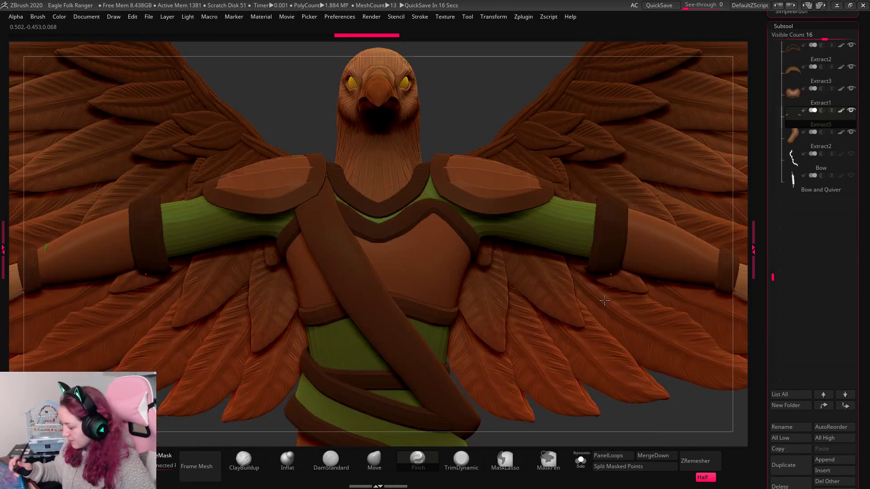
Subdivide the shoulder armour panels Extract3 and delete their lower subdivision levels.
left_click(496, 187, "alt")
left_click(792, 27)
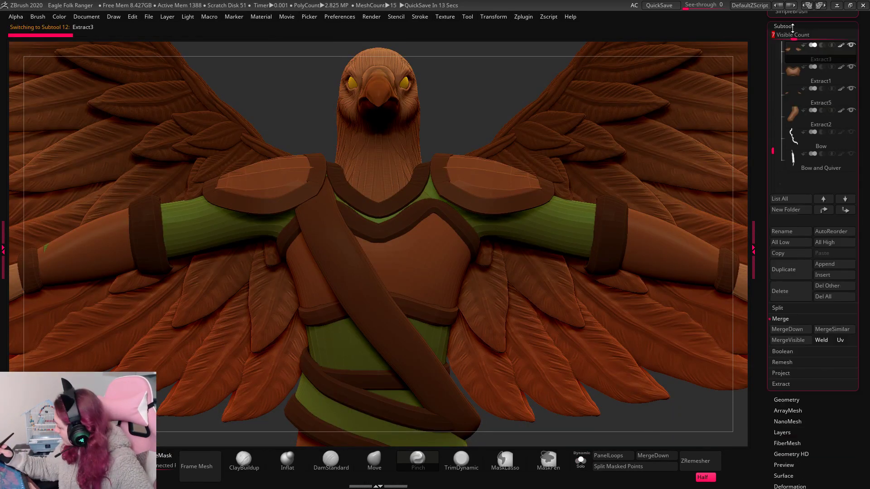
left_click(792, 36)
left_click(780, 117)
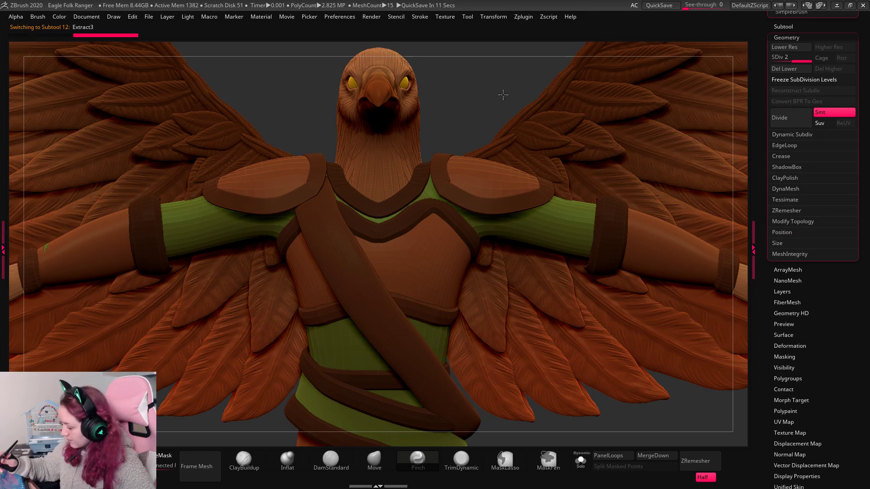
right_click_drag(507, 109, 498, 83, "ctrl")
right_click_drag(528, 164, 536, 226, "alt")
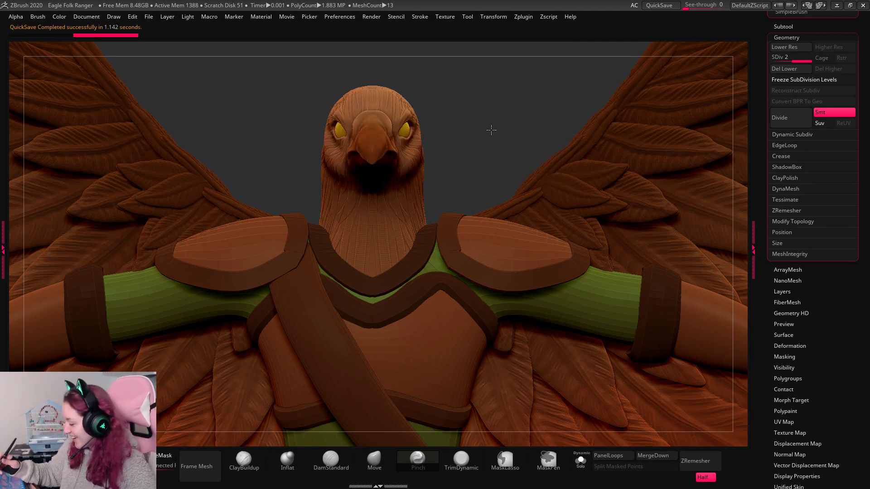
key("ctrl+z")
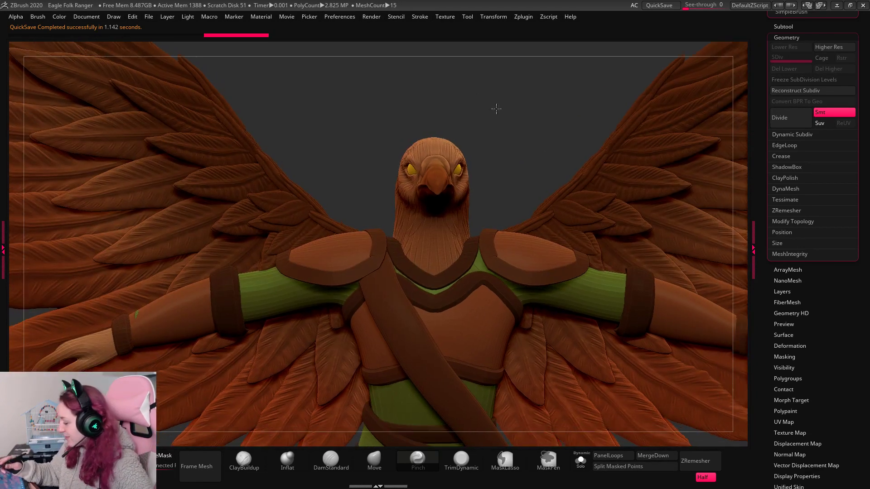
Subdivide the shoulder armour trim Extract2 up to subdivision level 3.
key("ctrl+z")
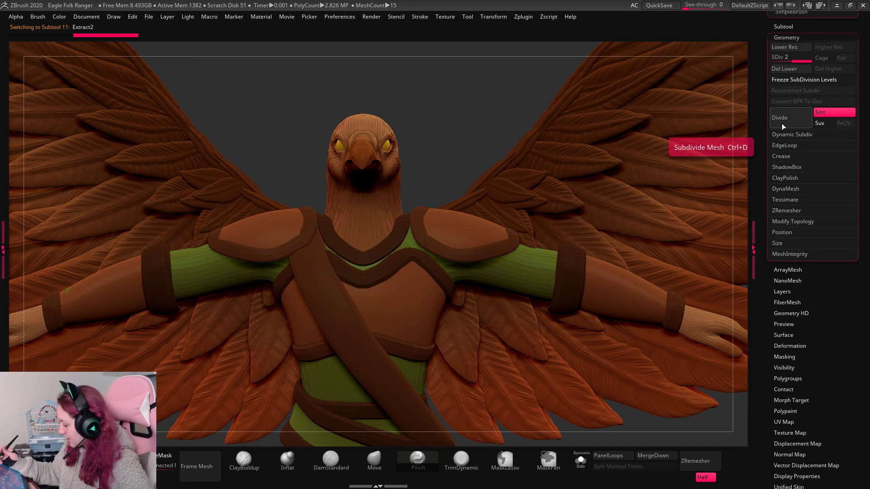
left_click(781, 125)
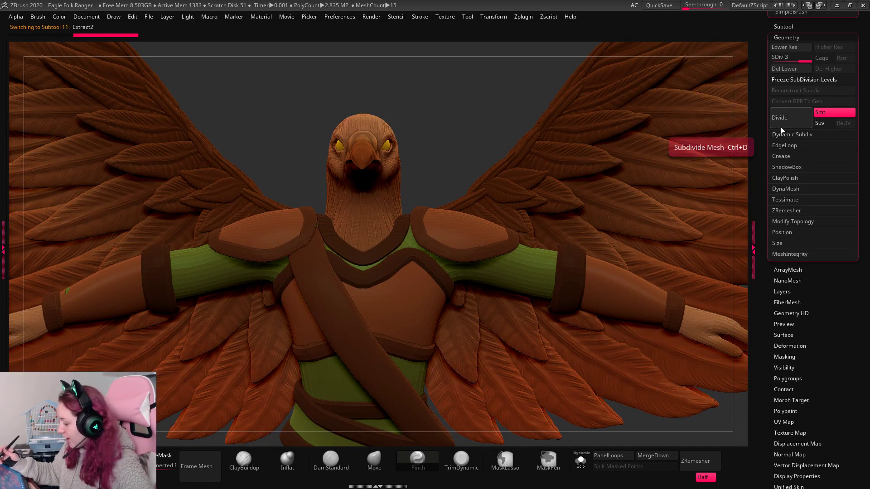
Delete the lower subdivision levels of the shoulder armour trim Extract2 and adjust its scale with the transform gizmo.
left_click(795, 67)
key("w")
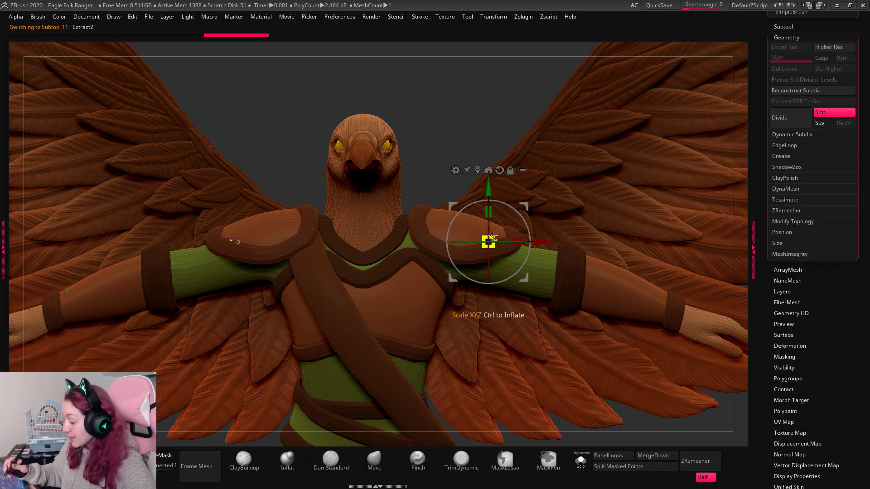
key("q")
key("w")
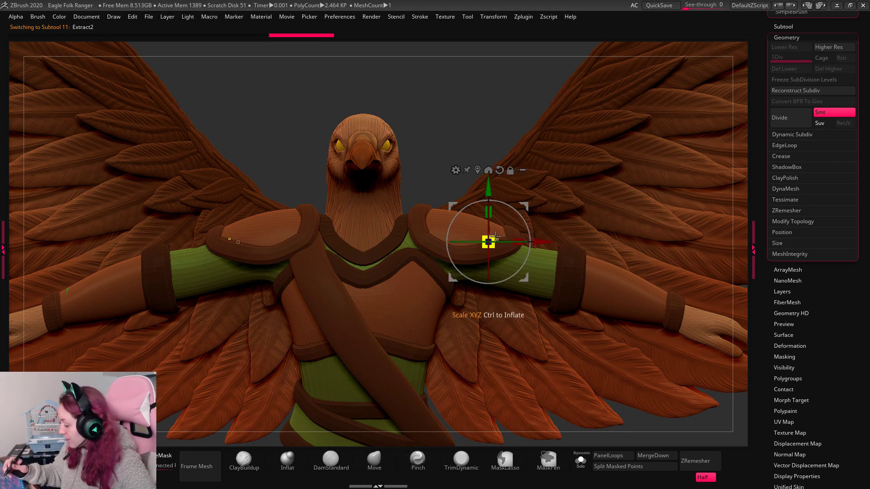
key("q")
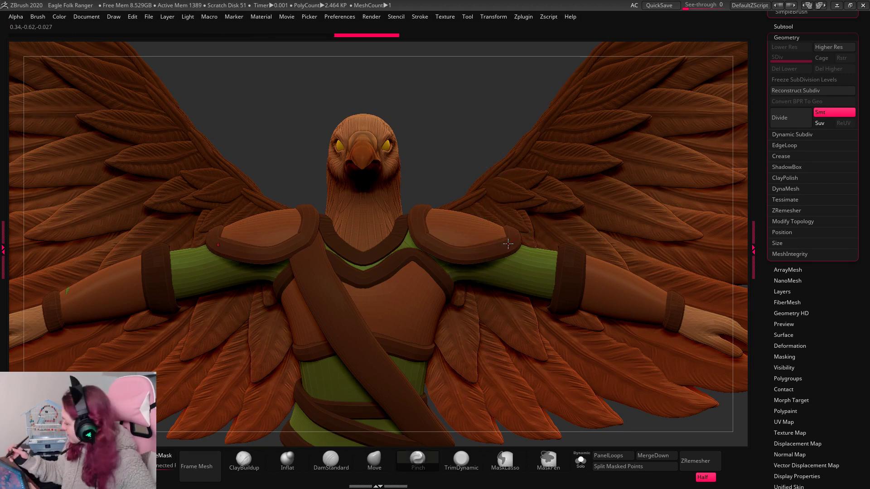
Isolate the shoulder armour panels Extract3, give them thickness with Panel Loops, redo it thicker, and bring back the full model.
left_click(783, 27)
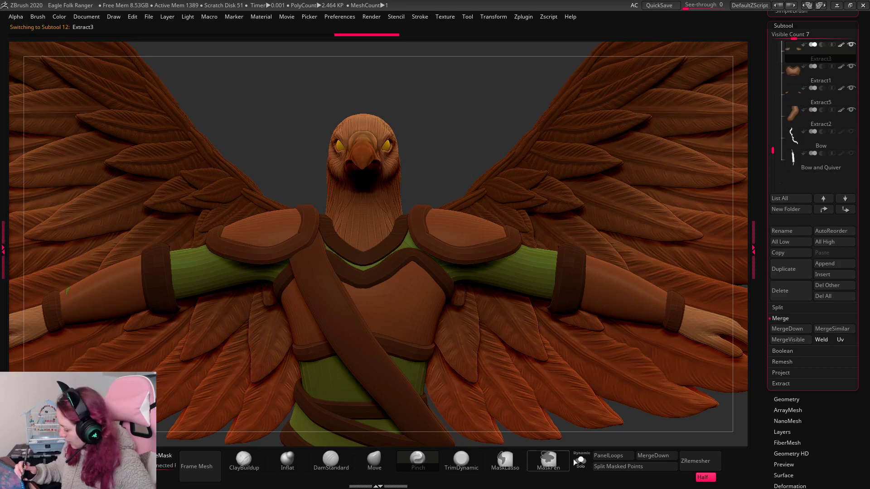
left_click(581, 460)
left_click_drag(570, 274, 603, 303)
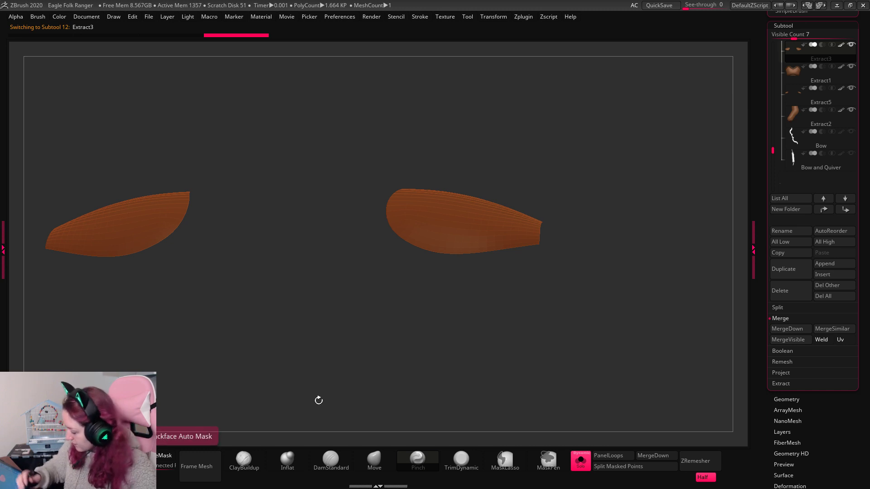
left_click(619, 455)
left_click_drag(619, 431, 627, 334)
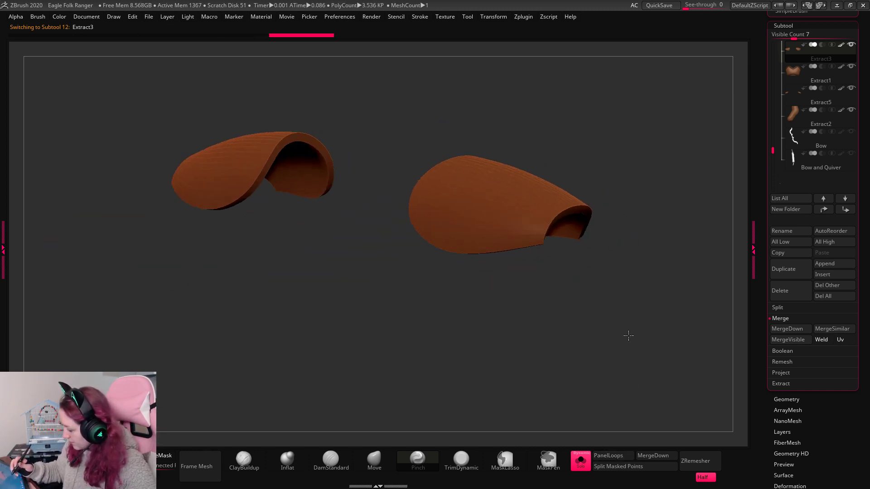
key("ctrl+z")
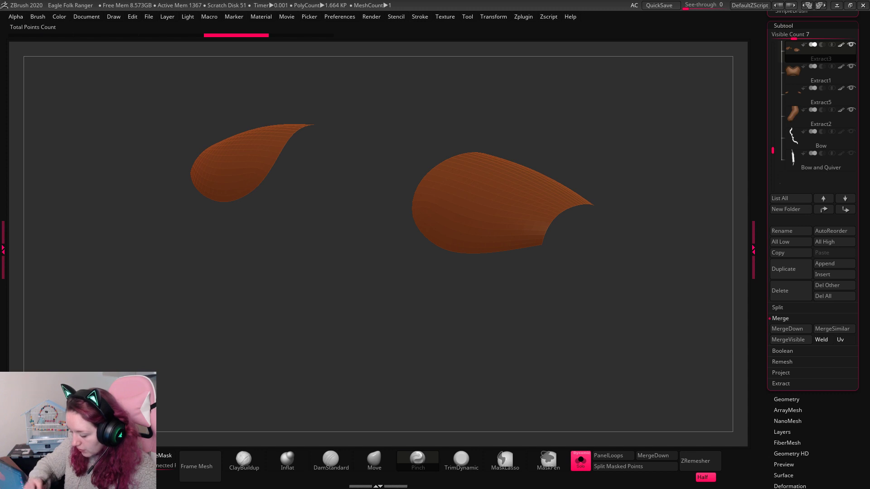
left_click(619, 456)
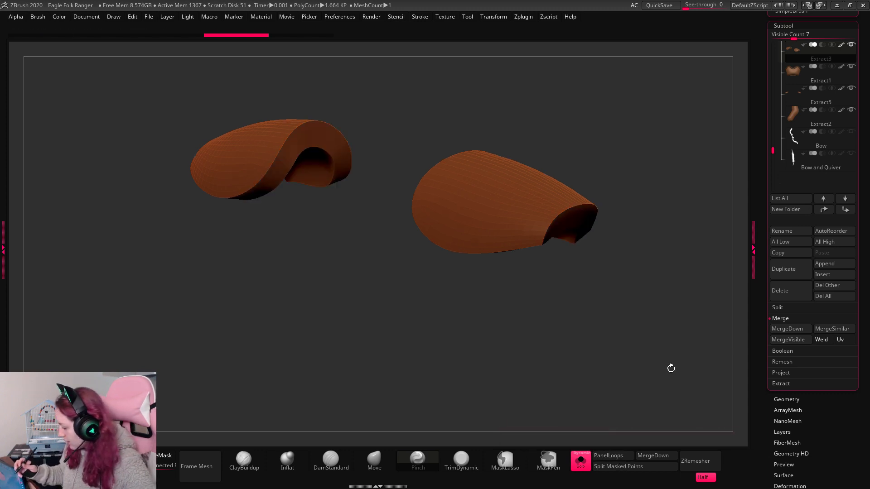
left_click_drag(670, 365, 661, 388)
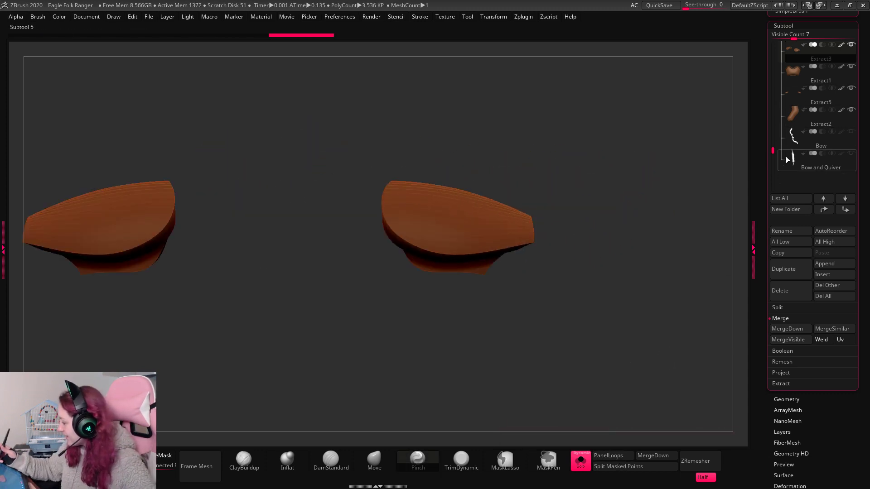
left_click(581, 460)
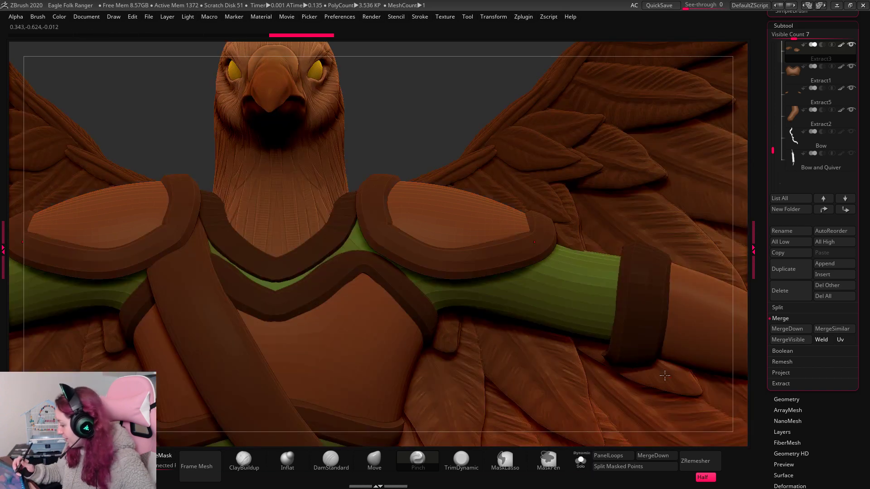
Find the wings PM3D_Cube3D1_2 in the Body folder and hide them.
left_click_drag(456, 83, 759, 242)
left_click_drag(774, 138, 773, 46)
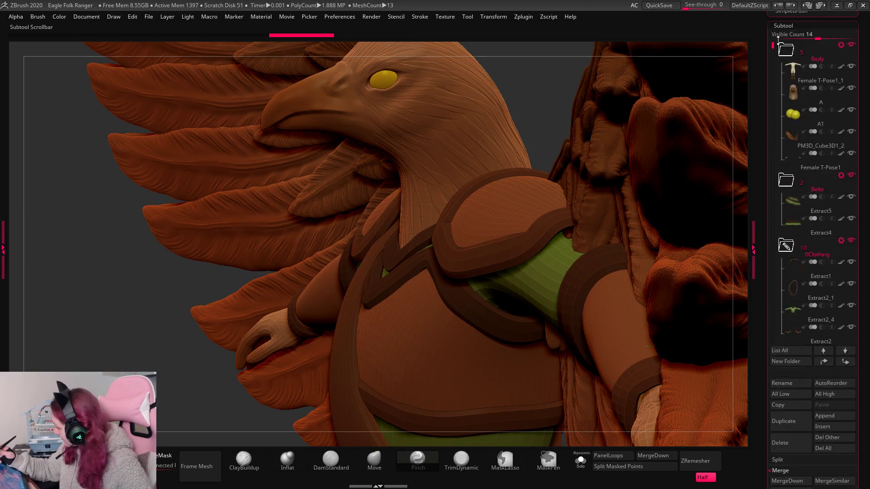
left_click(805, 53)
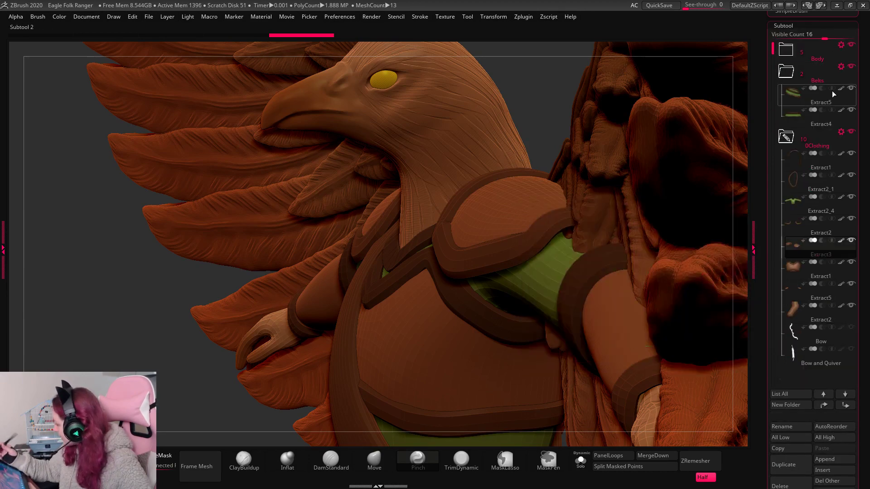
left_click(818, 77)
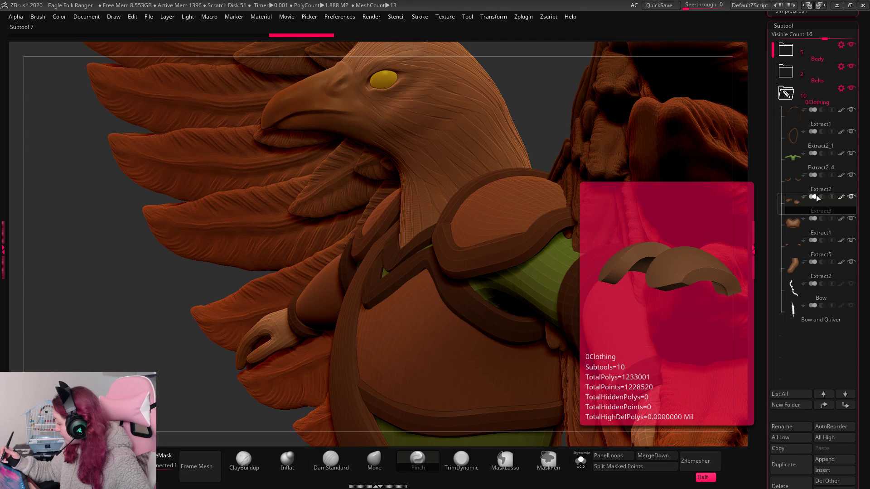
left_click(789, 76)
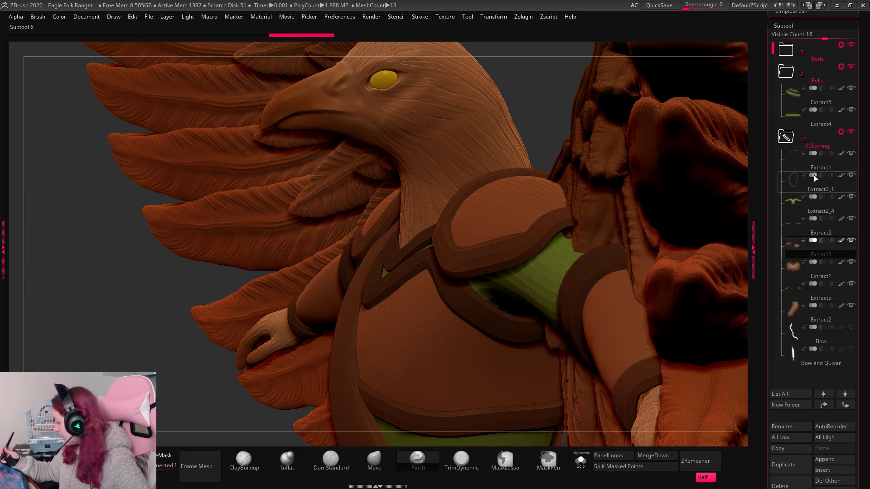
left_click(787, 51)
left_click(851, 132)
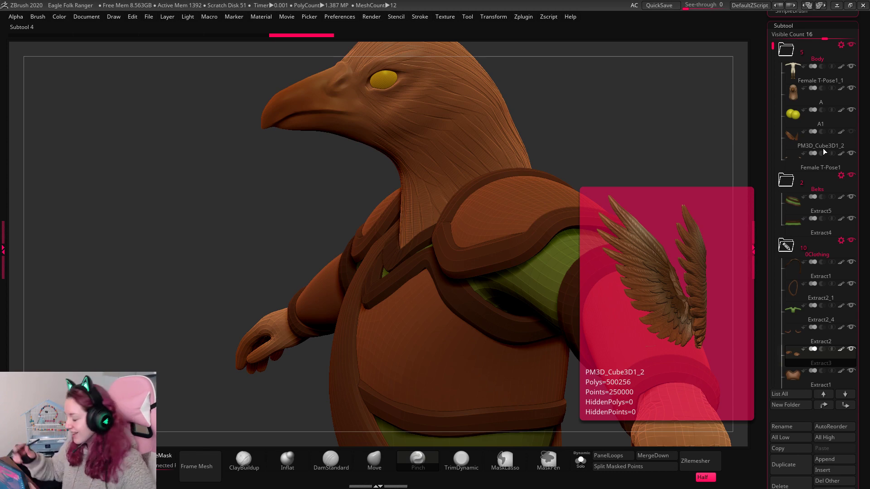
left_click_drag(654, 145, 537, 221)
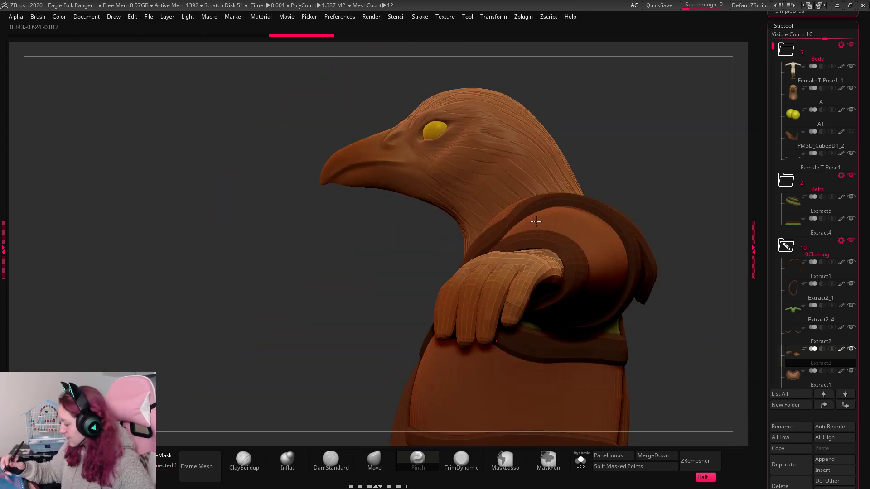
Select the shoulder armour trim Extract2 and shrink it slightly around the panels with the transform gizmo.
left_click(536, 221, "alt")
left_click_drag(666, 161, 593, 185)
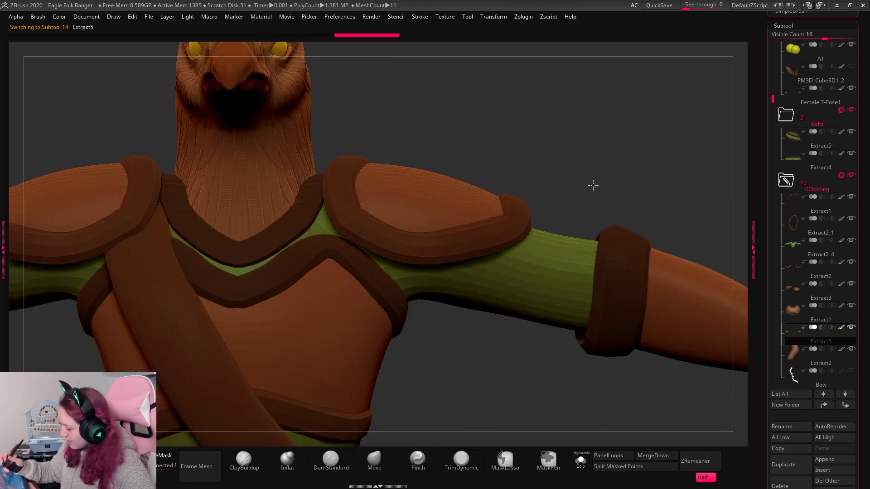
left_click(504, 229, "alt")
key("w")
left_click_drag(471, 225, 528, 225)
key("q")
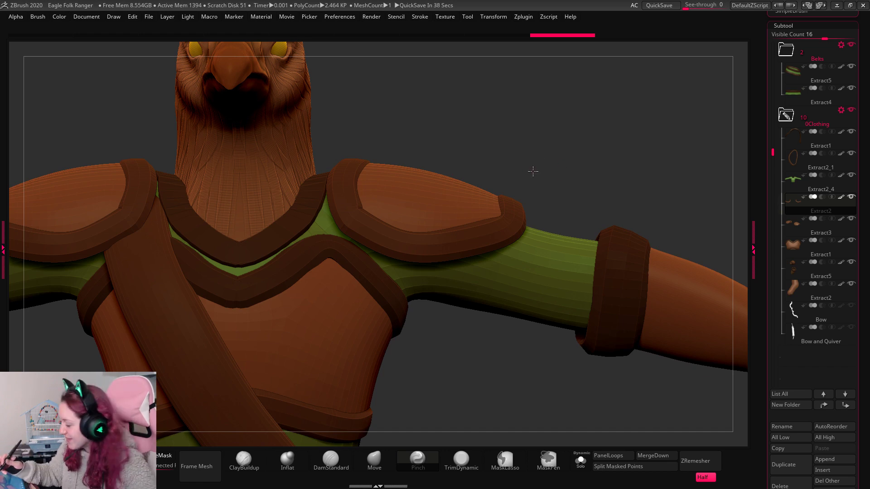
Refine the size of the shoulder panels Extract3 and their surrounding trim Extract2 so the two fit together.
key("f")
mouse_move(519, 130)
left_mouse_down()
mouse_move(534, 188)
mouse_move(538, 146)
mouse_move(577, 171)
mouse_move(610, 154)
mouse_move(501, 149)
mouse_move(521, 141)
mouse_move(543, 159)
left_mouse_up()
key("space")
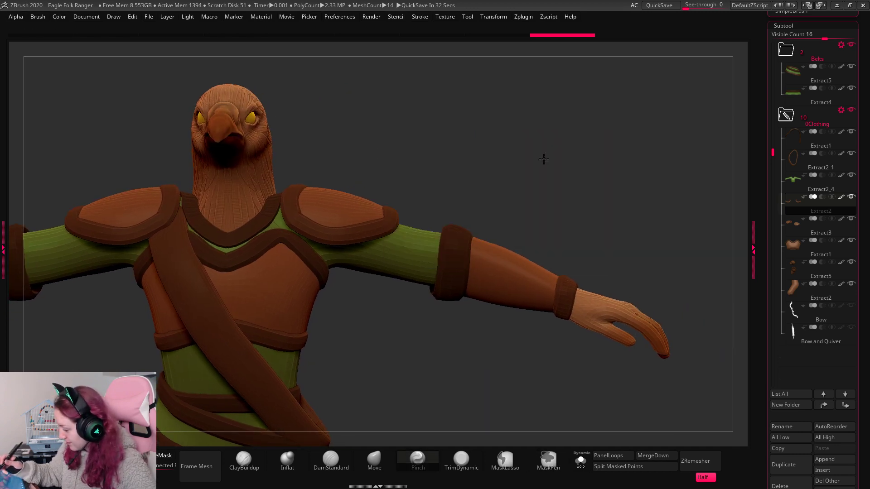
right_click_drag(543, 159, 516, 218, "ctrl")
right_click(517, 217)
left_click(580, 460)
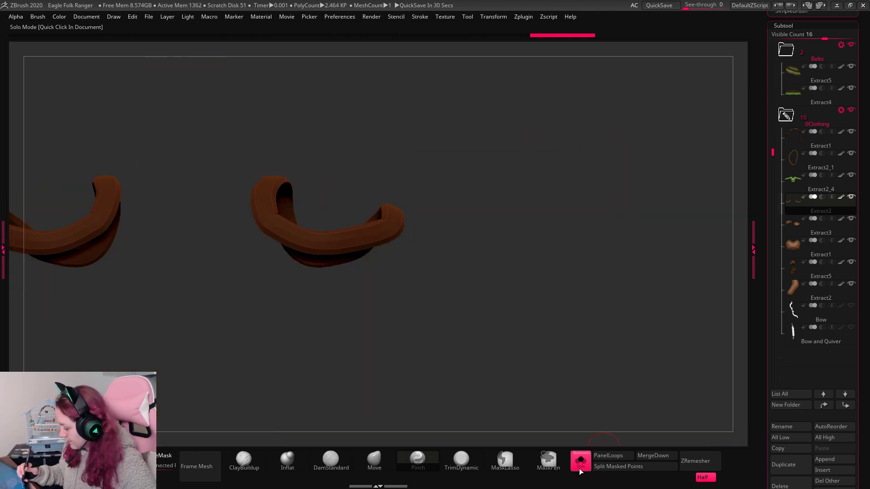
left_click(580, 461)
left_click(347, 205, "alt")
key("w")
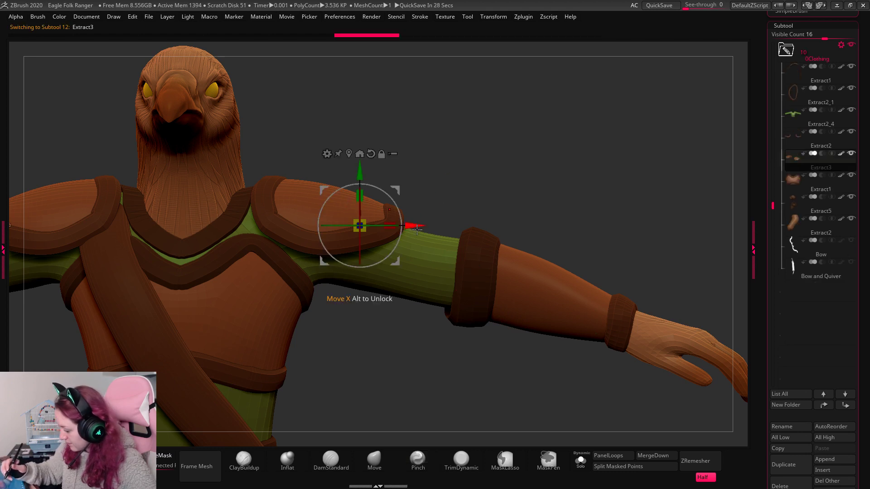
left_click(391, 232, "alt")
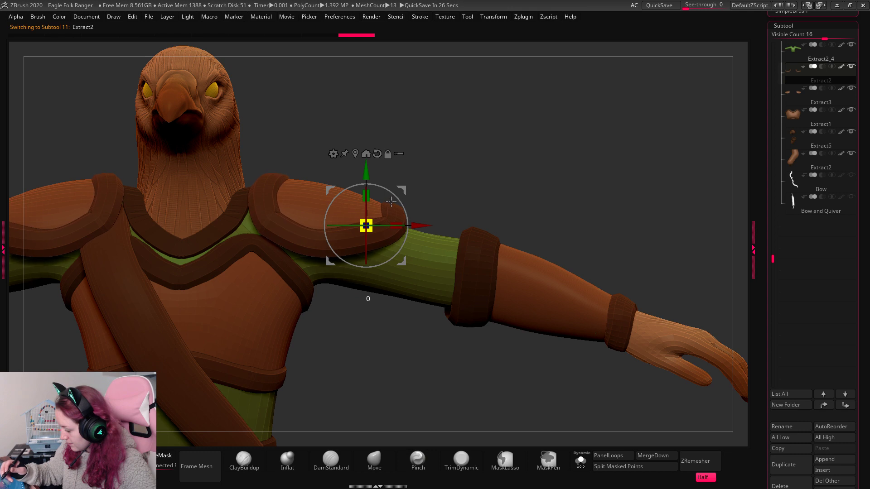
key("q")
Examine the shoulder armour on the full model, including the isolated Extract3 panels with their wireframe.
left_click_drag(594, 184, 587, 102)
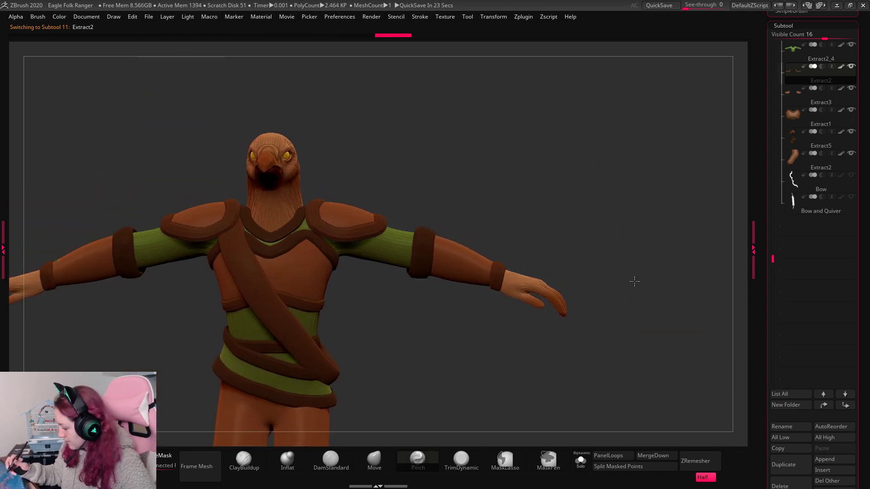
left_click_drag(633, 282, 645, 297, "alt")
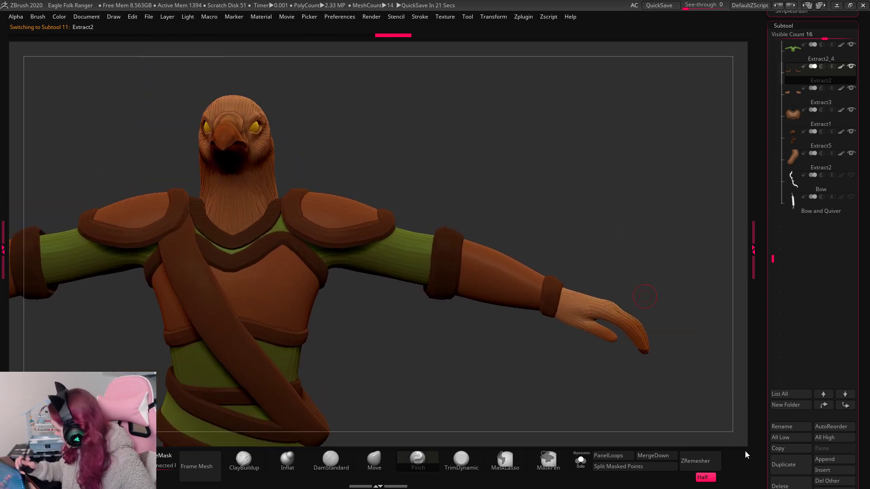
left_click(349, 211, "alt")
left_click(583, 463)
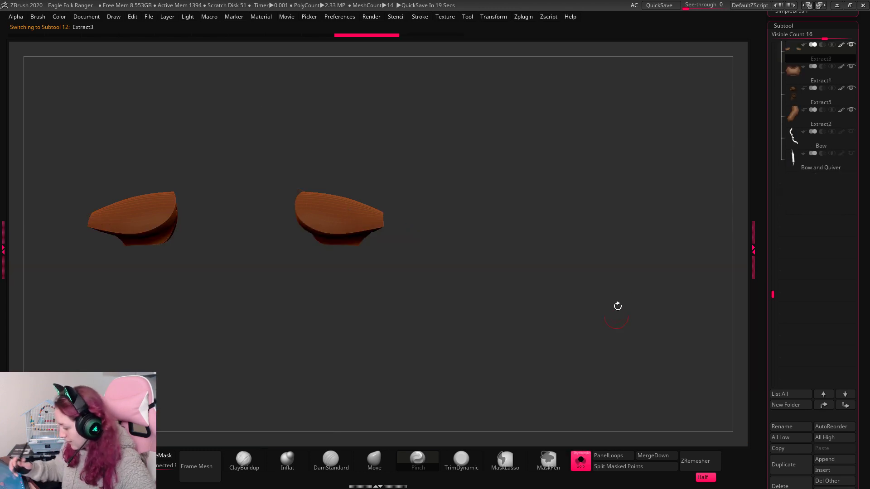
key("shift+f")
left_click_drag(602, 224, 584, 438, "alt")
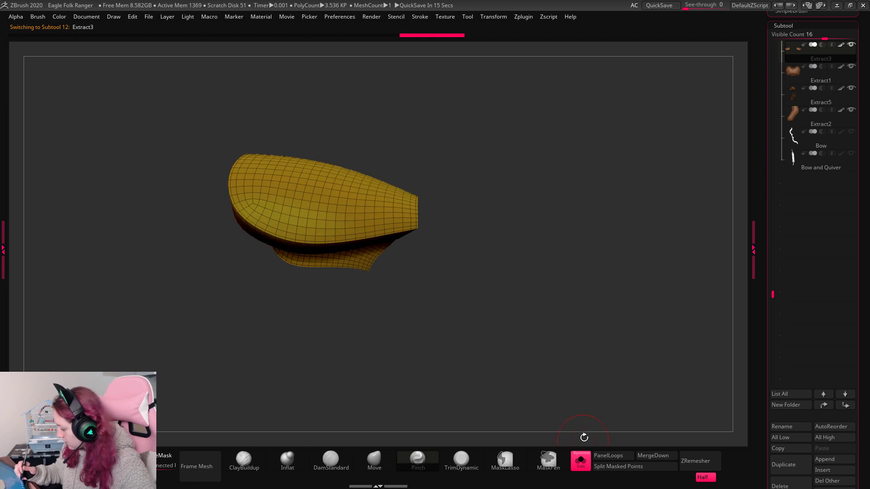
left_click(581, 460)
left_click_drag(666, 210, 664, 266)
key("shift+f")
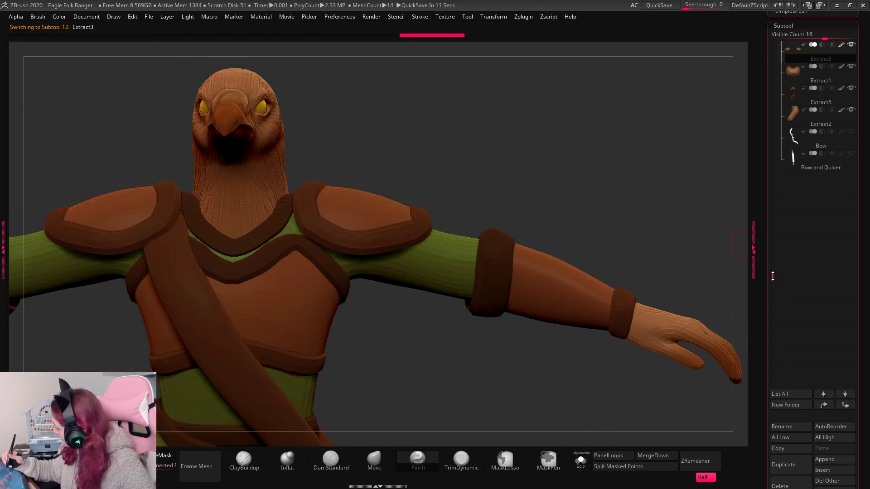
Merge the shoulder trim Extract2 with the shoulder panels Extract3 into one subtool.
left_click_drag(773, 276, 773, 265)
left_click(795, 56)
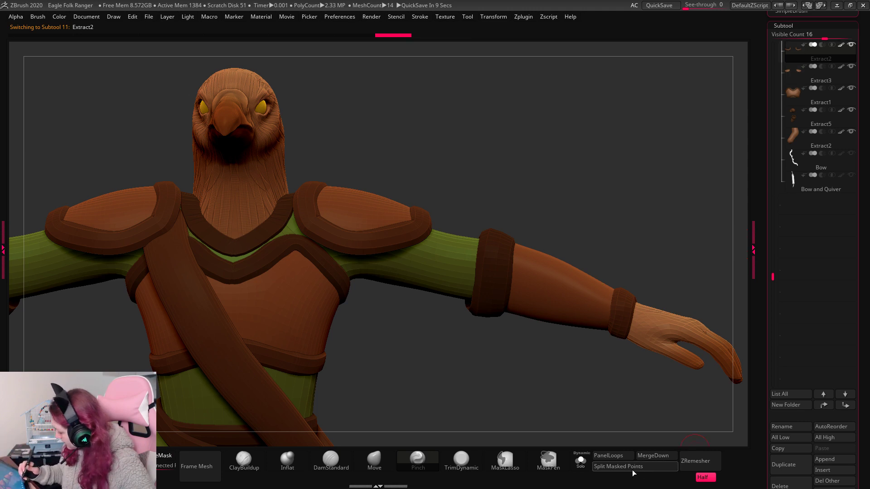
left_click(660, 457)
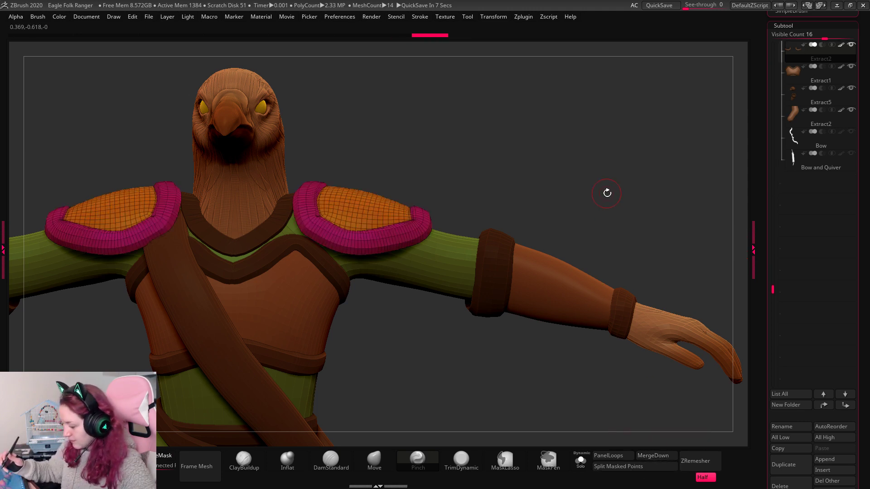
key("f")
left_click_drag(601, 257, 508, 265, "alt")
Raise the neckline and chest trim Extract1 to subdivision level 2 and adjust it with the transform gizmo.
left_click(408, 248, "alt")
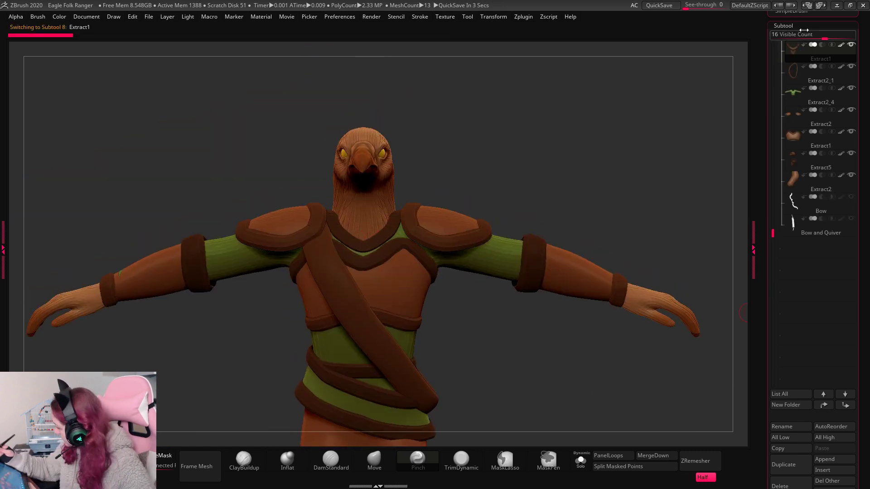
left_click(789, 26)
left_click(788, 37)
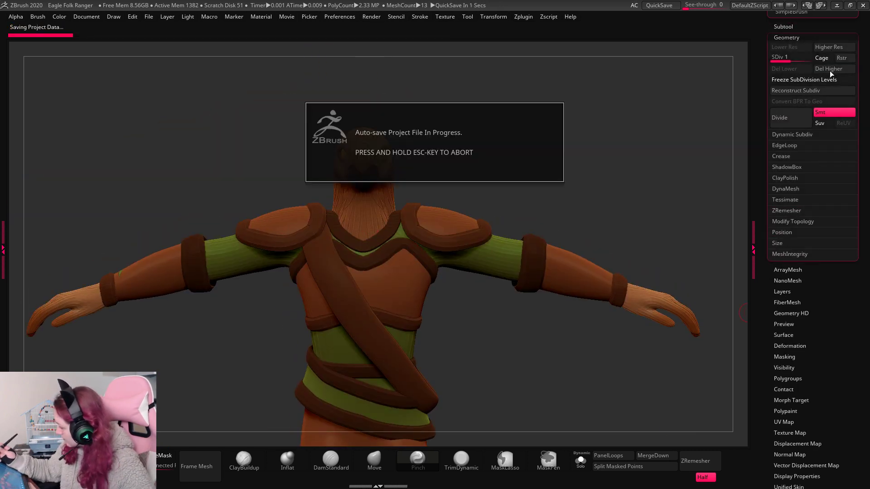
left_click(831, 48)
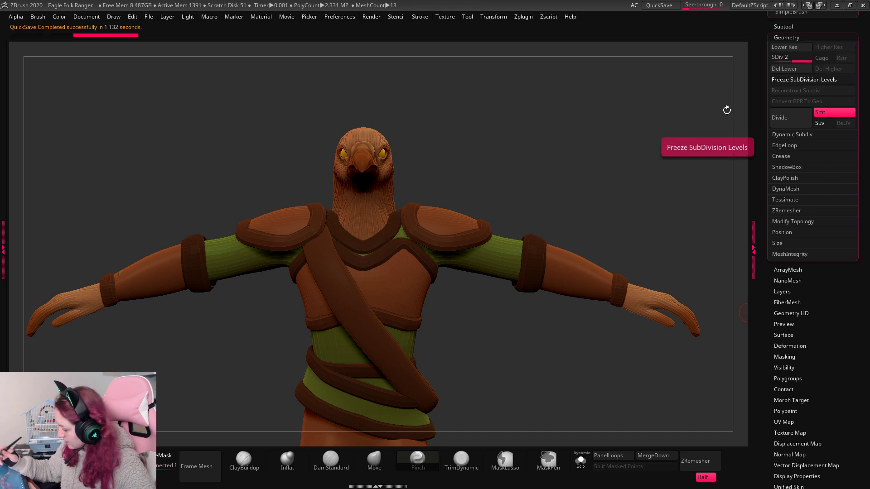
key("w")
left_click_drag(597, 153, 619, 247, "alt")
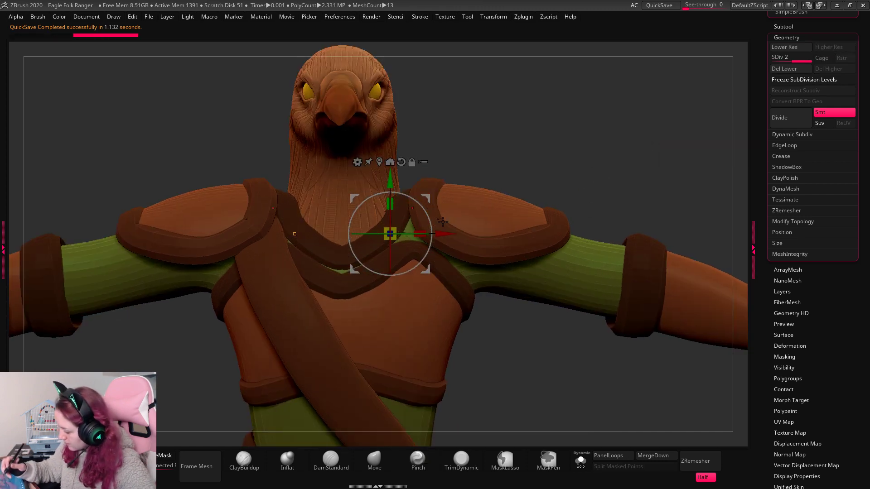
key("q")
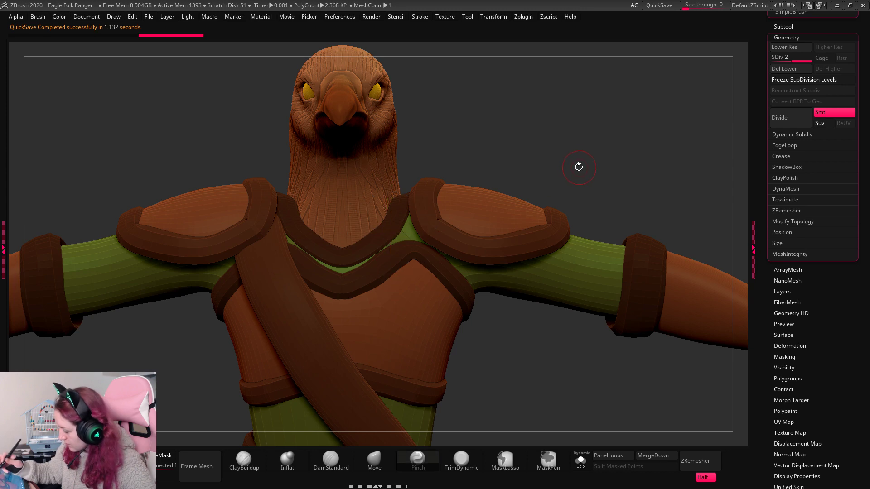
left_click_drag(572, 162, 538, 391)
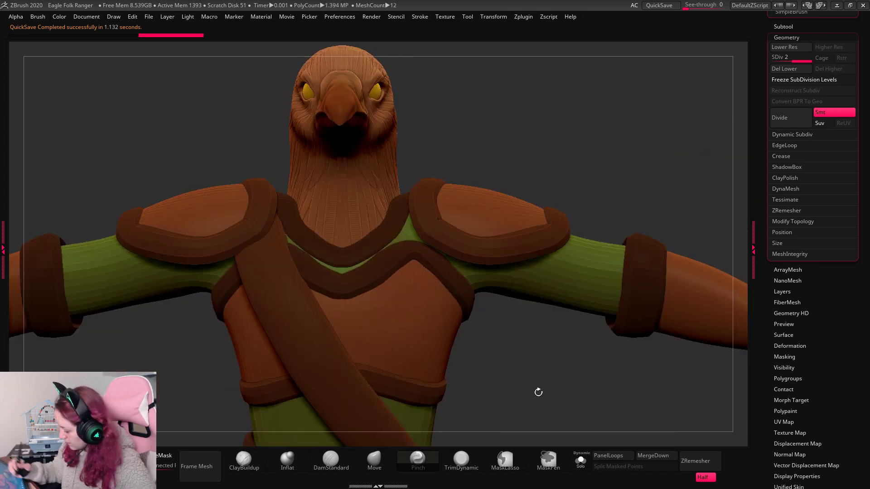
Examine the neckline trim Extract1 against the neck and shoulder armour, at close range and across the full upper body.
left_click(583, 465)
left_click_drag(623, 357, 593, 436)
left_click(580, 460)
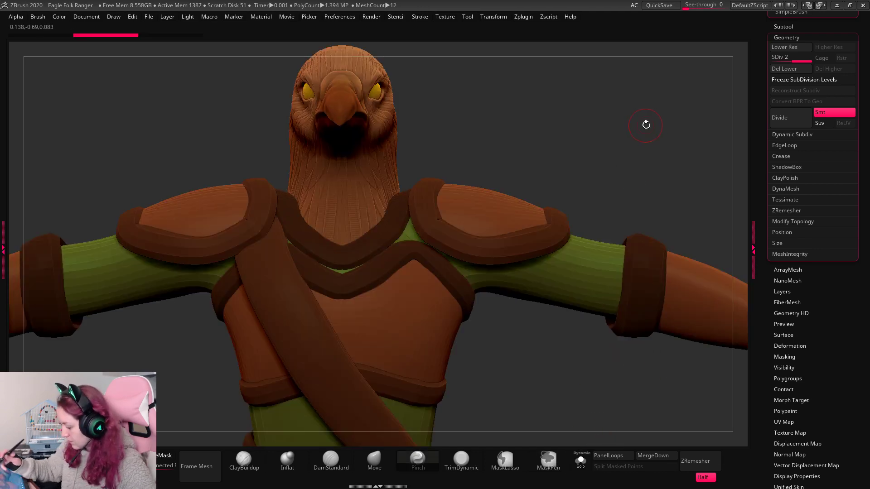
left_click_drag(645, 125, 627, 88)
right_click_drag(626, 87, 553, 198, "ctrl")
right_click(553, 198)
right_click_drag(619, 132, 515, 250, "ctrl")
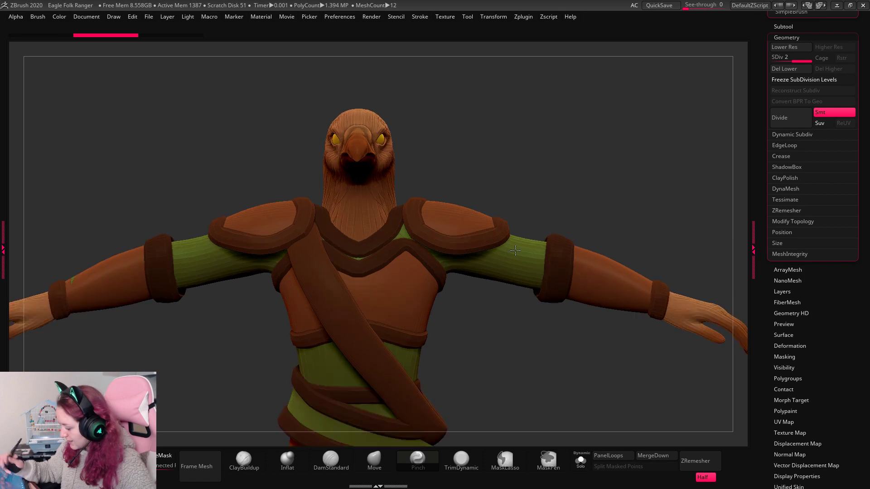
right_click(587, 161)
Reshape the neckline trim with the Move brush and smooth the part next to the shoulder armour.
key("b")
key("m")
key("v")
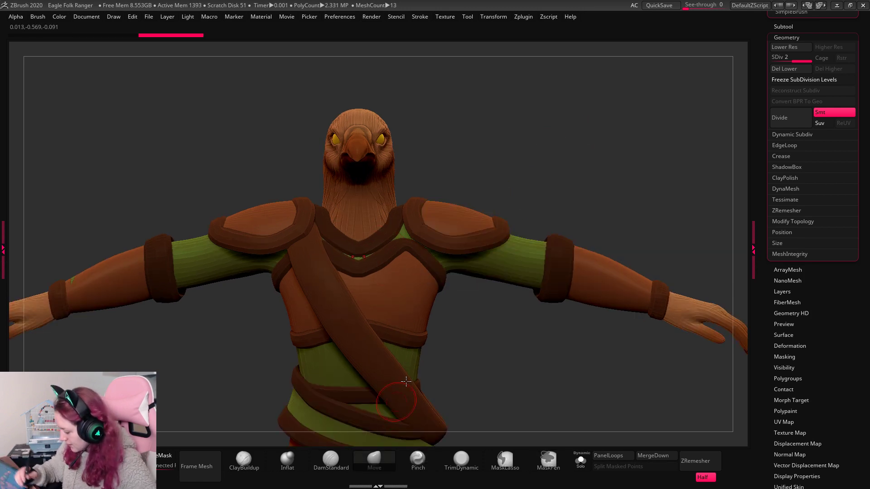
left_click_drag(461, 192, 363, 254)
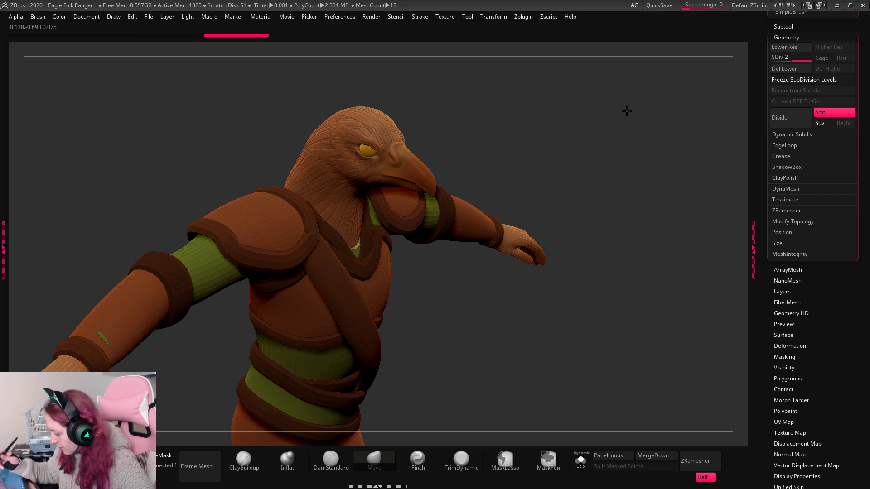
left_click_drag(625, 111, 459, 251)
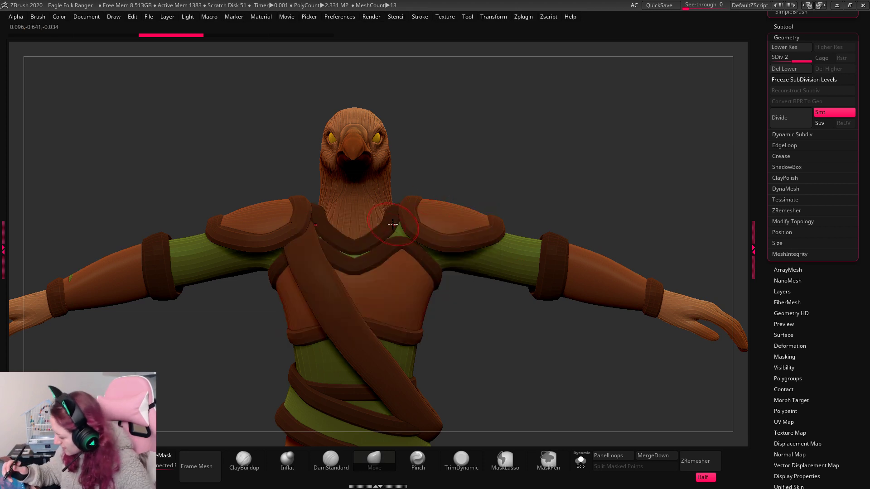
left_click_drag(393, 224, 385, 231, "shift")
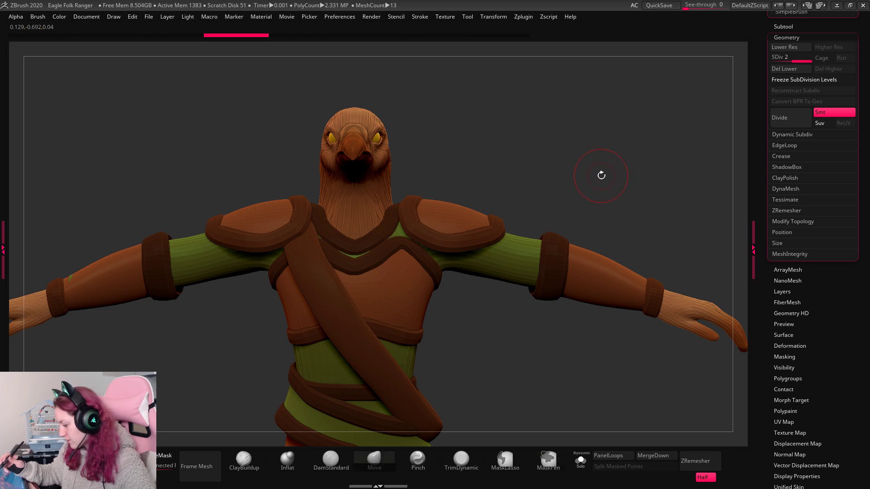
Adjust the neckline trim's fit around the neck with the transform gizmo and the Move brush, undoing the unwanted stroke.
key("w")
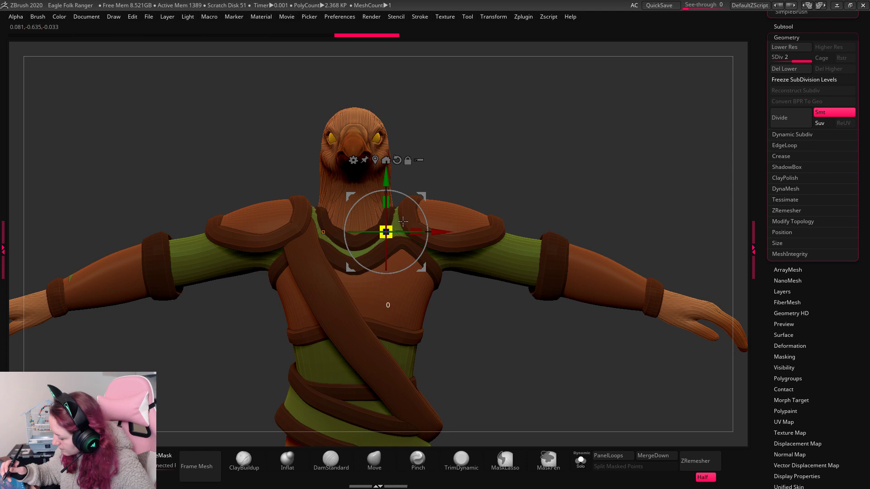
key("q")
mouse_move(577, 142)
left_mouse_down("alt")
mouse_move(594, 176)
mouse_move(531, 200)
mouse_move(629, 300)
mouse_move(687, 305)
mouse_move(719, 287)
mouse_move(707, 168)
mouse_move(689, 146)
mouse_move(694, 107)
mouse_move(658, 73)
mouse_move(671, 134)
mouse_move(589, 116)
mouse_move(634, 186)
mouse_move(555, 150)
left_mouse_up("alt")
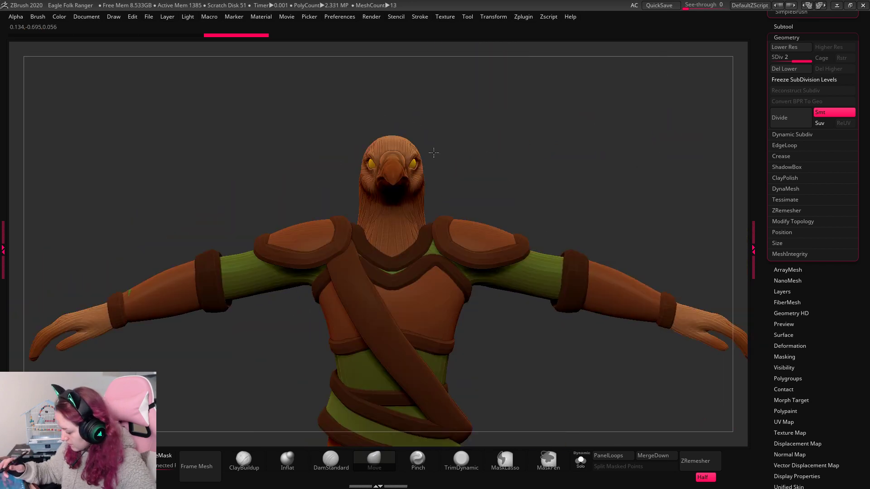
mouse_move(447, 171)
left_mouse_down("alt")
mouse_move(550, 152)
mouse_move(540, 151)
left_mouse_up("alt")
key("space")
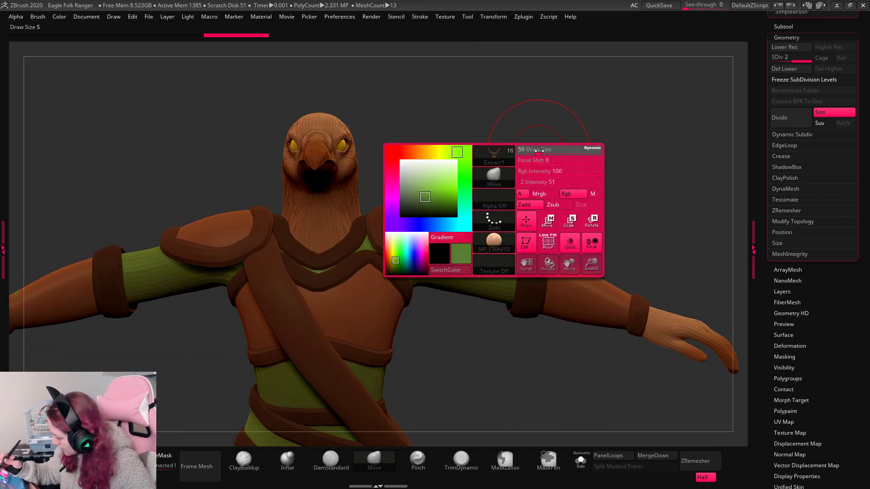
left_click_drag(331, 242, 334, 247)
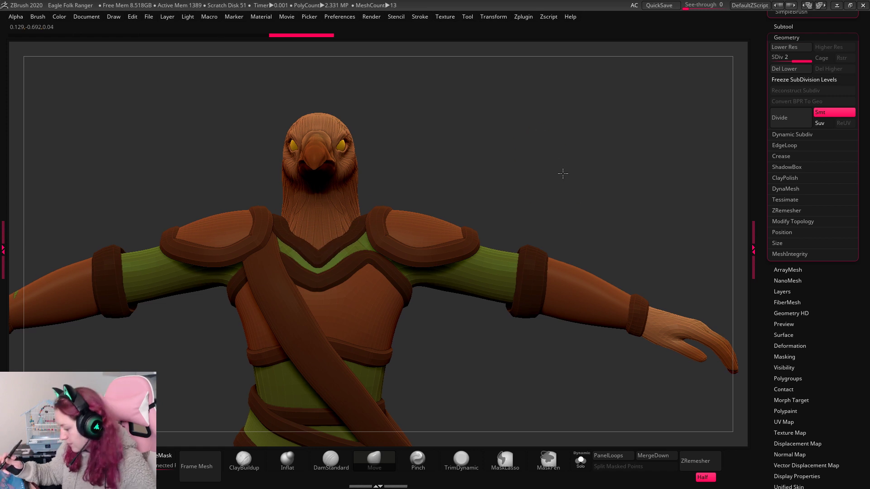
mouse_move(563, 172)
left_mouse_down("alt")
mouse_move(592, 149)
mouse_move(631, 168)
left_mouse_up("alt")
key("ctrl+z")
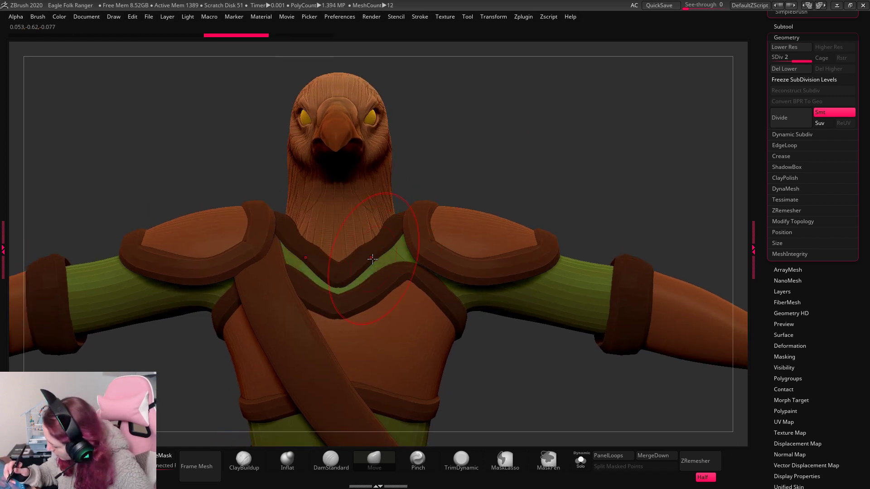
Isolate the neckline trim Extract1, reshape its curve over the shoulder with the Move brush, and show the full model again.
left_click(385, 248, "alt")
left_click_drag(515, 165, 515, 382)
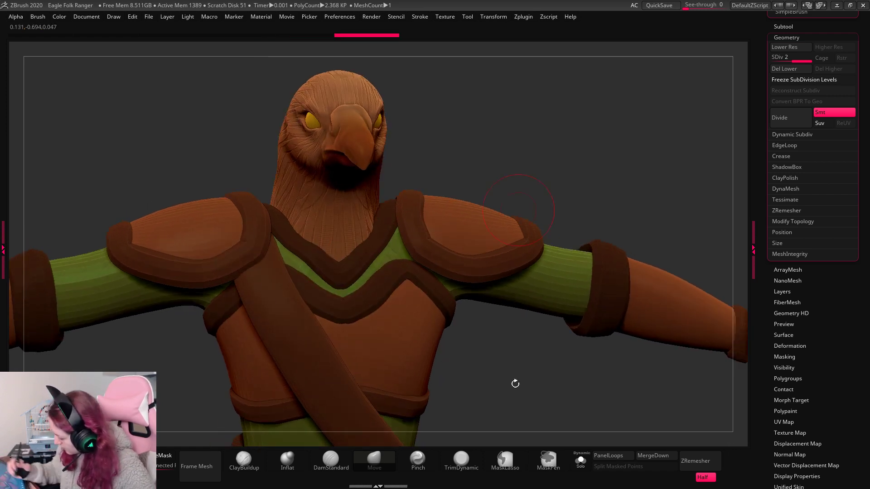
left_click(581, 460)
left_click_drag(545, 275, 434, 241)
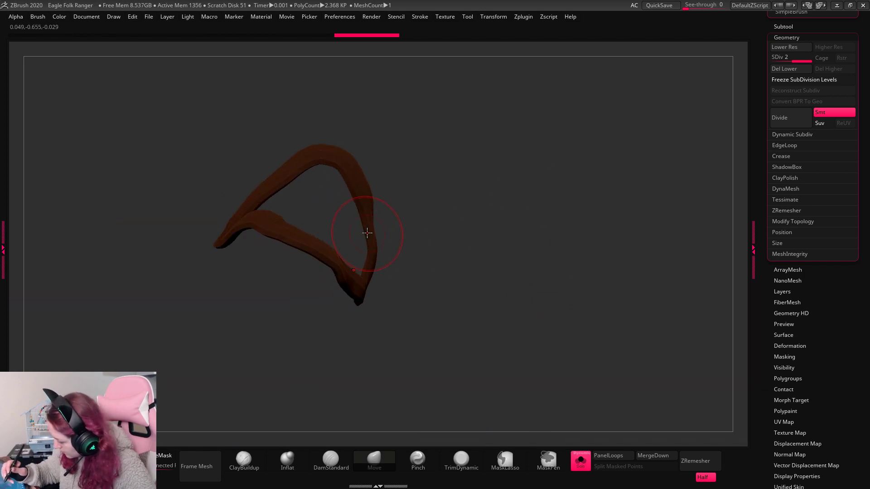
left_click_drag(367, 227, 374, 242)
key("ctrl+z")
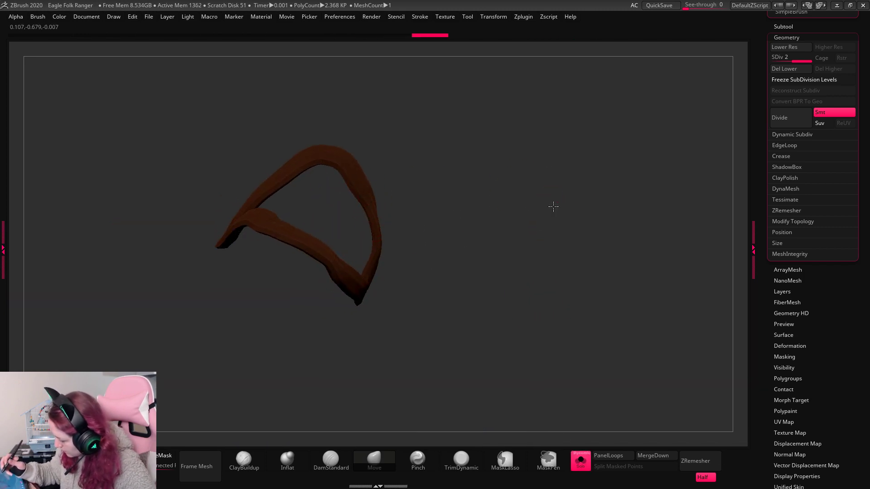
left_click_drag(552, 206, 559, 326)
left_click(581, 460)
Refine the neckline trim's position between the neck and shoulder armour using the Move brush and transform gizmo.
left_click_drag(563, 169, 525, 142)
key("space")
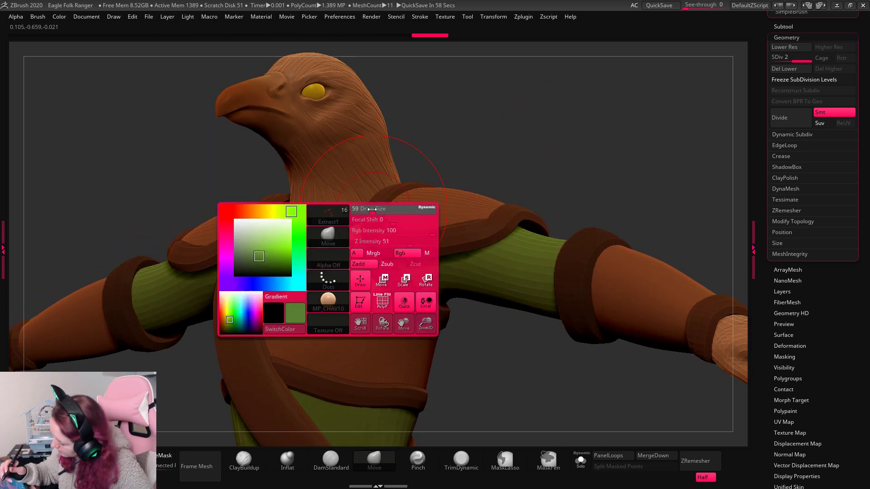
left_click_drag(534, 141, 544, 151, "shift")
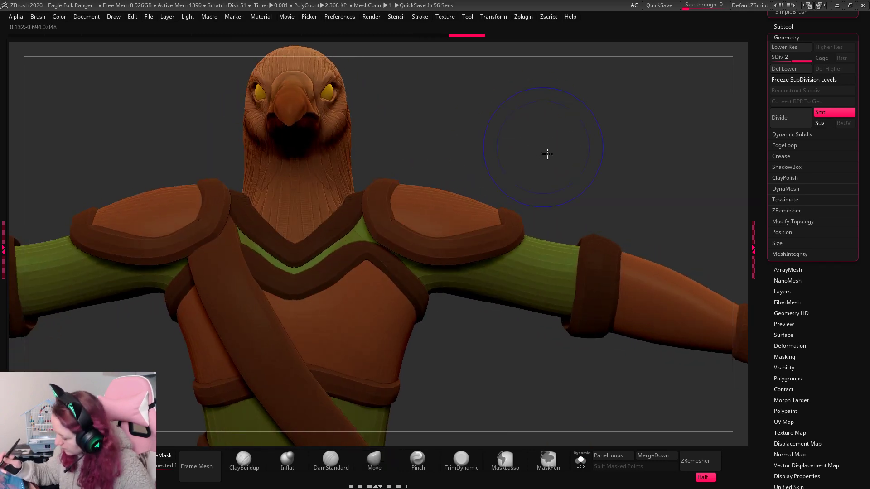
key("w")
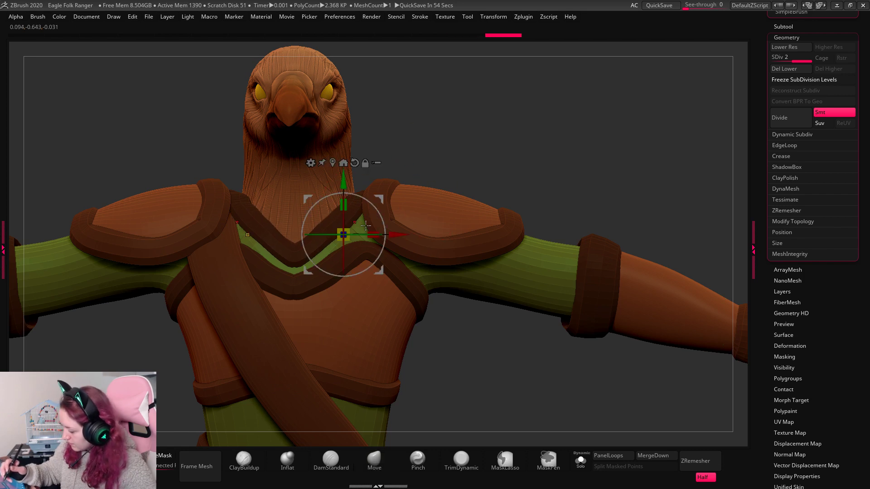
key("q")
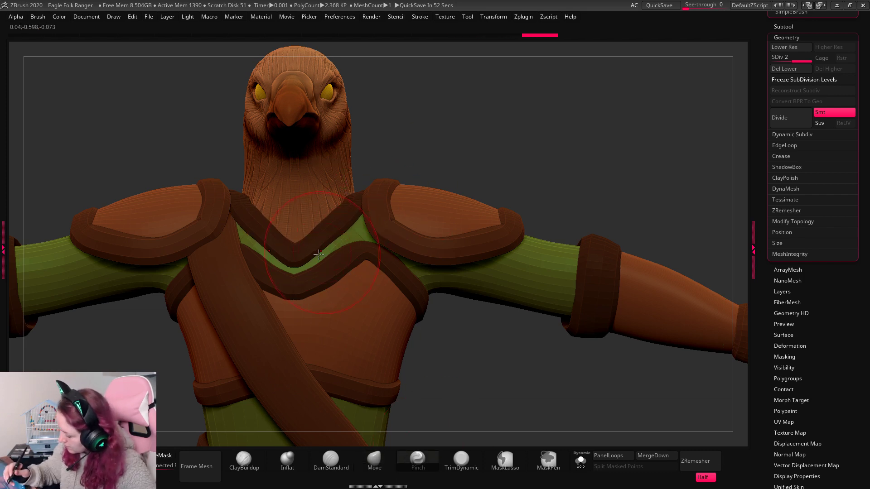
Tighten the neckline trim with the Pinch brush at Z intensity 14 and refine its shape with the Move brush.
key("ctrl")
right_click(362, 214)
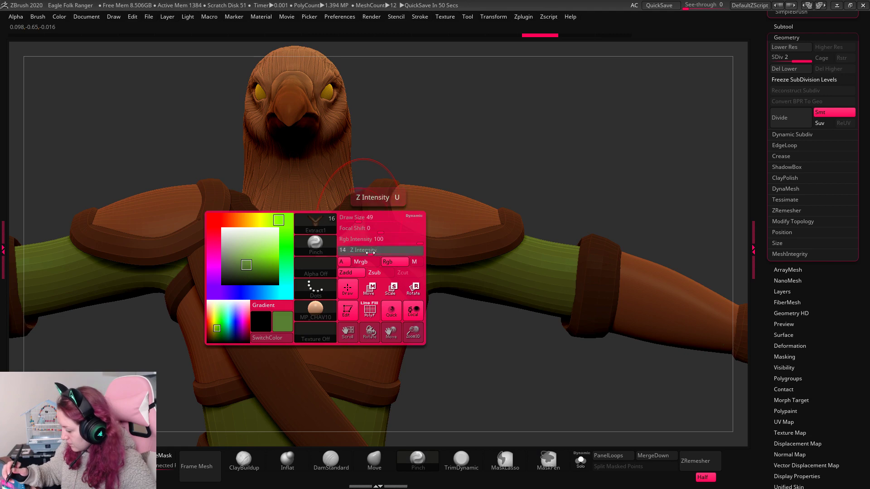
mouse_move(411, 182)
right_mouse_down()
mouse_move(484, 116)
mouse_move(462, 114)
right_mouse_up()
key("b")
key("m")
key("v")
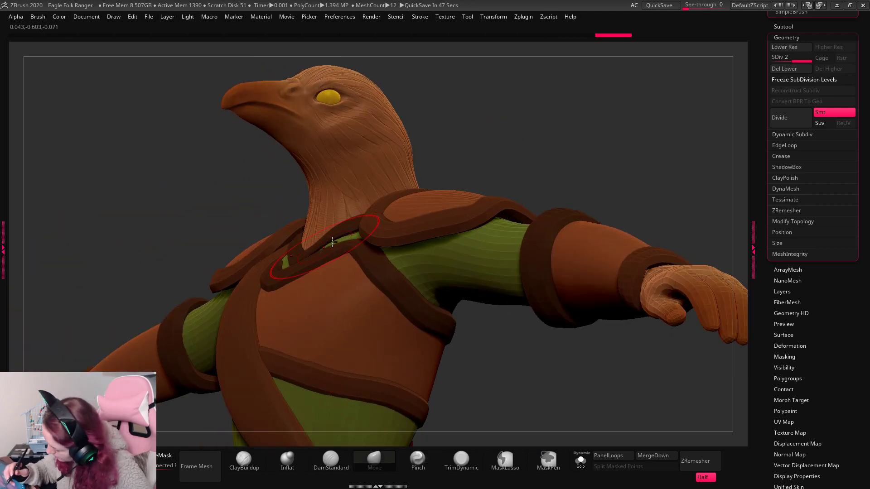
right_click_drag(545, 140, 467, 188, "shift")
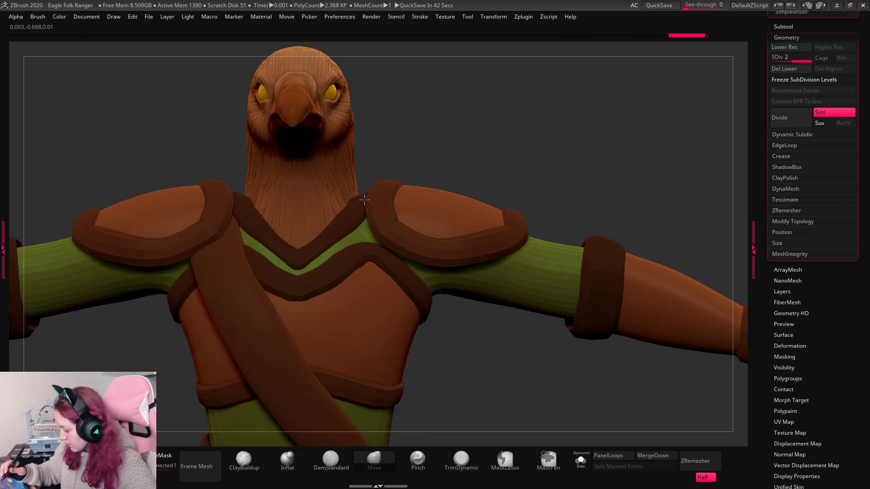
Select the chest armour trim Extract1 and work its outer corners below the shoulders with the Pinch brush, undoing the unwanted stroke.
key("shift+d")
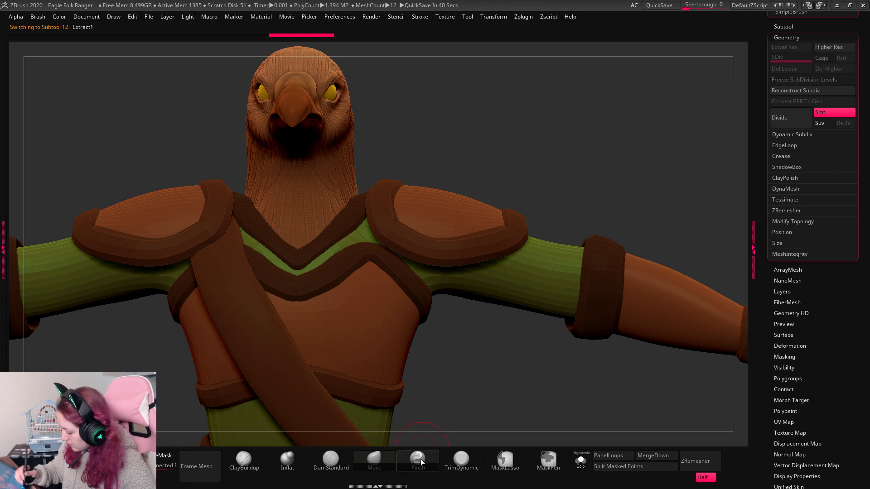
key("b")
key("p")
key("i")
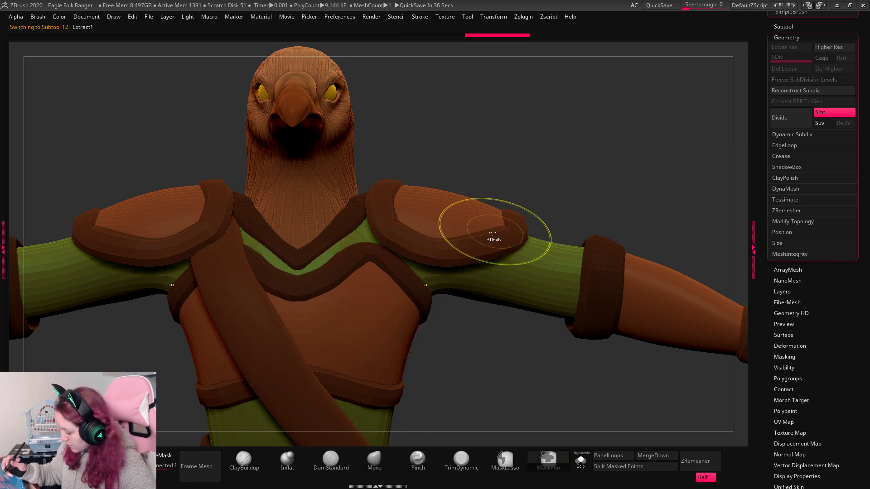
key("space")
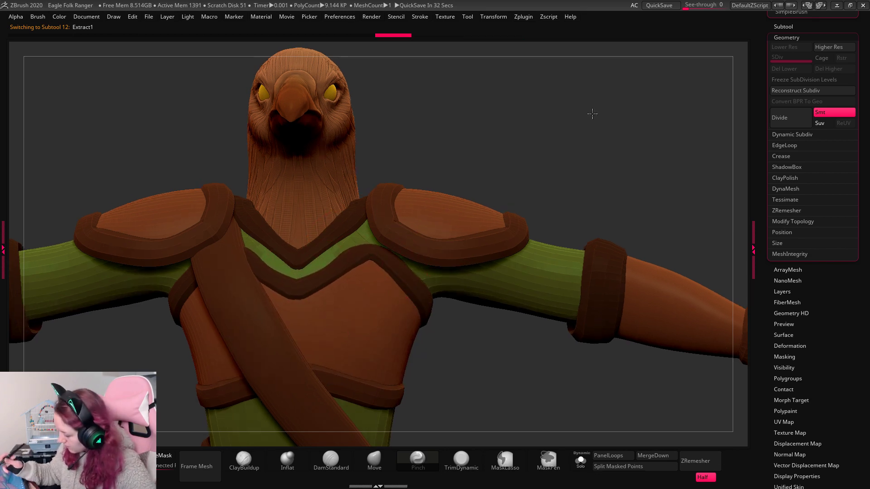
left_click_drag(592, 114, 589, 208)
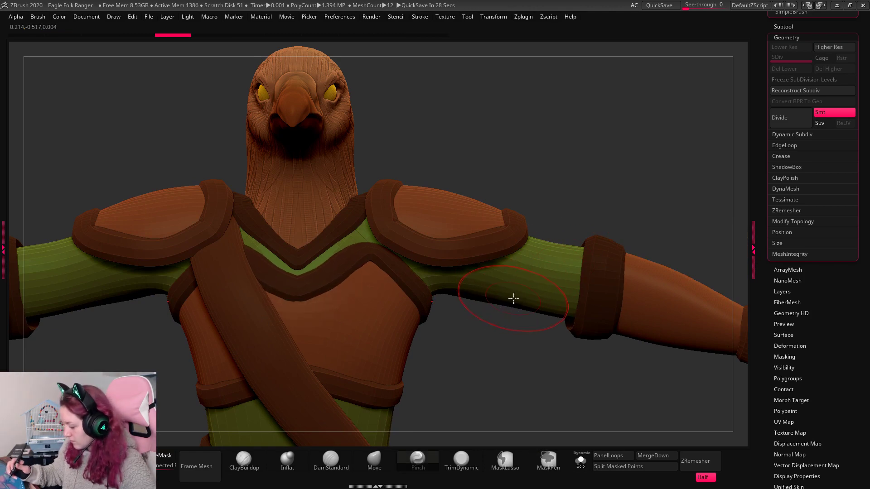
key("ctrl+z")
key("space")
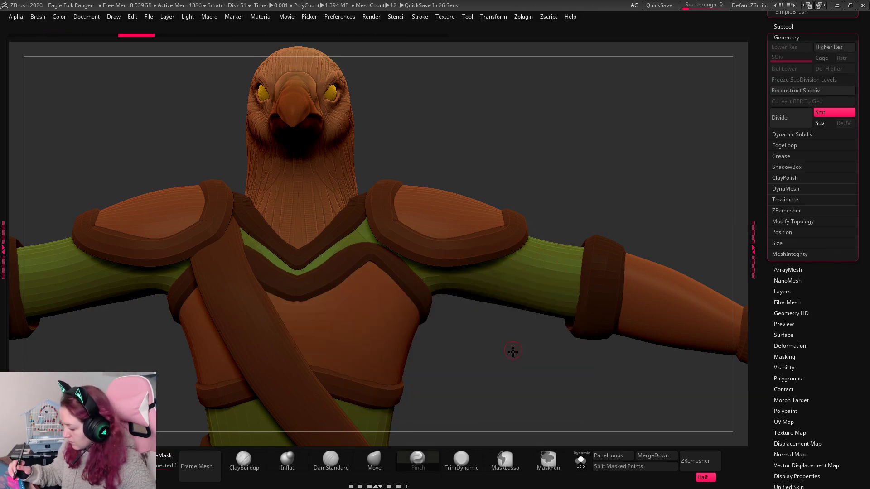
Thicken the upper curve of the chest armour trim with the Inflat brush and smooth it.
key("ctrl+shift+z")
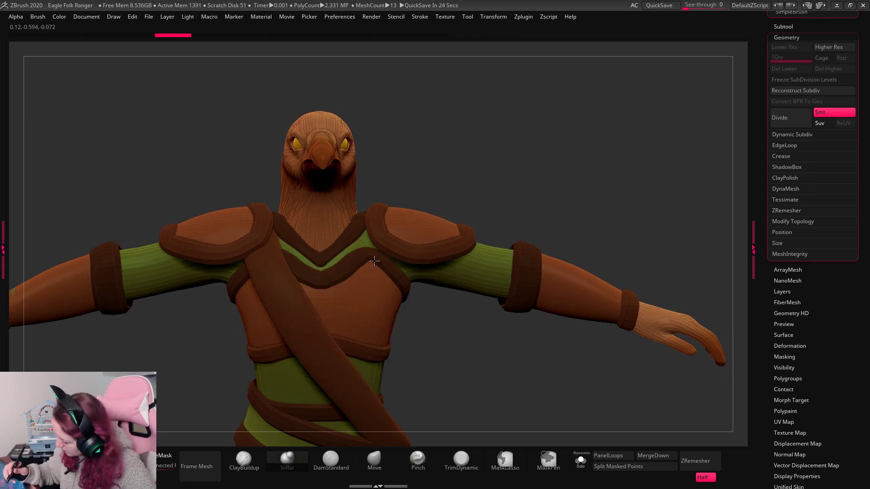
key("ctrl+shift+z")
key("ctrl+shift+z")
key("ctrl+shift+z")
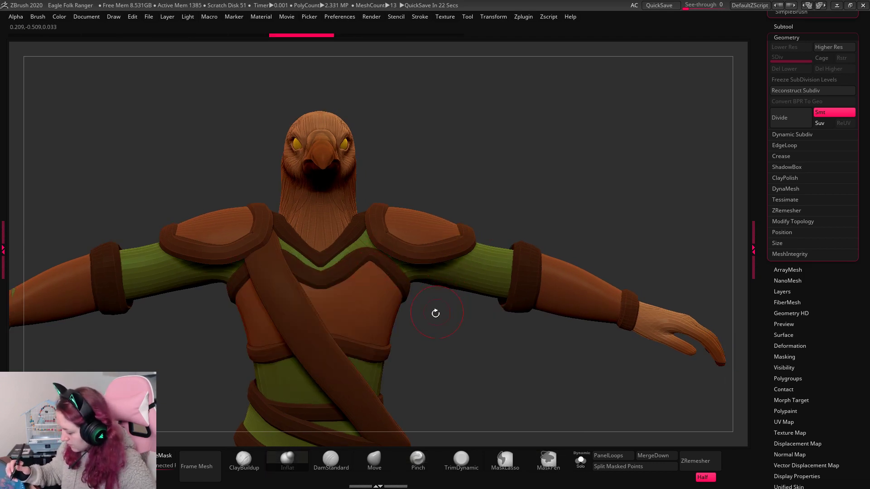
key("ctrl+shift+z")
key("ctrl+shift+z")
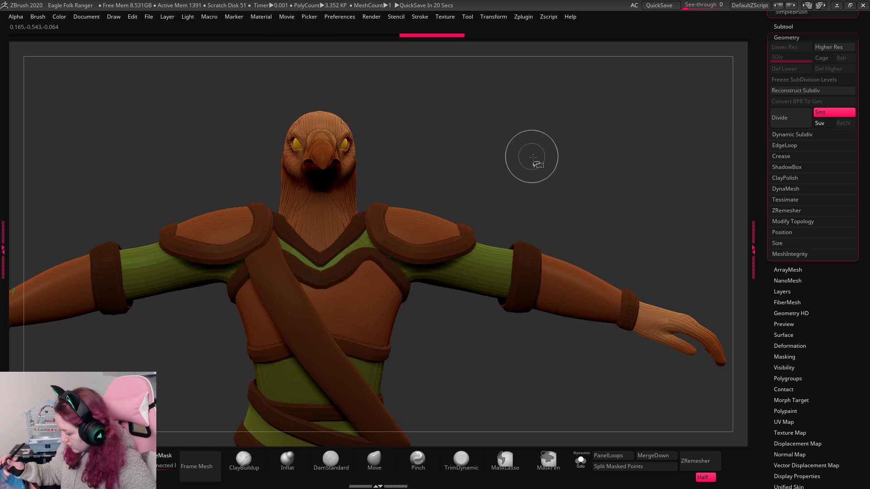
key("ctrl+shift+z")
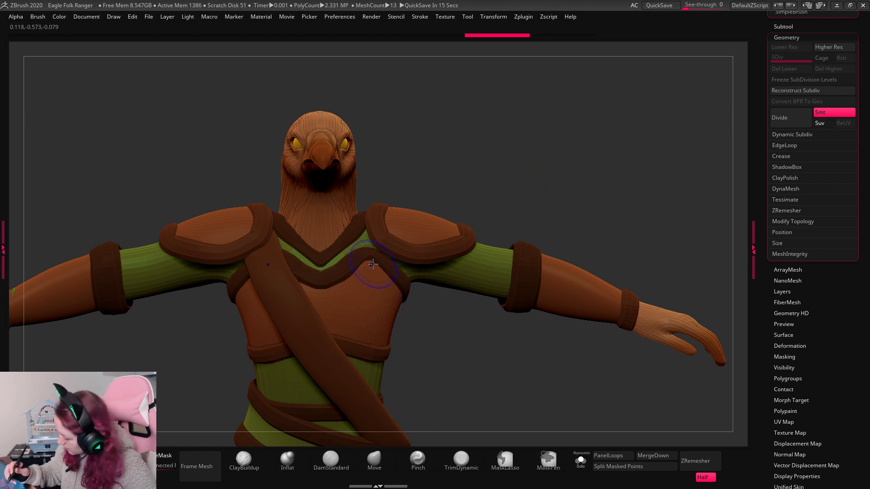
key("ctrl+shift+z")
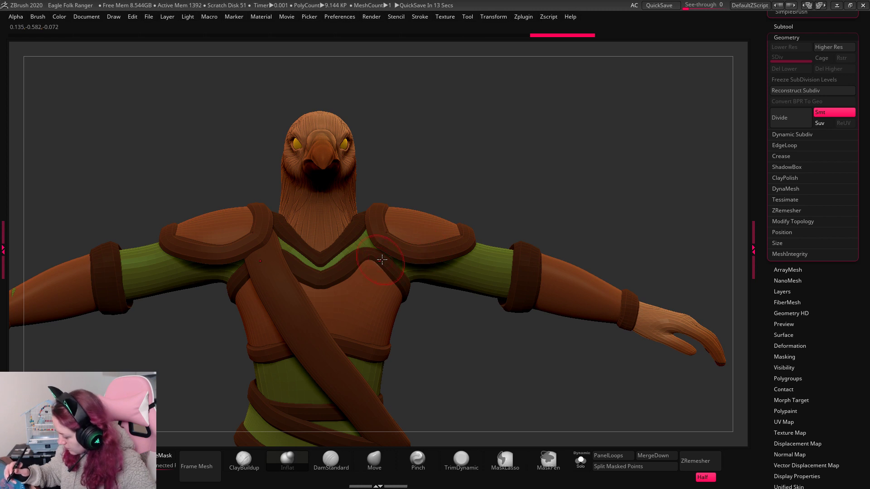
Select the shoulder armour Extract2 and reposition it along the Z axis with the transform gizmo.
left_click_drag(539, 170, 570, 159)
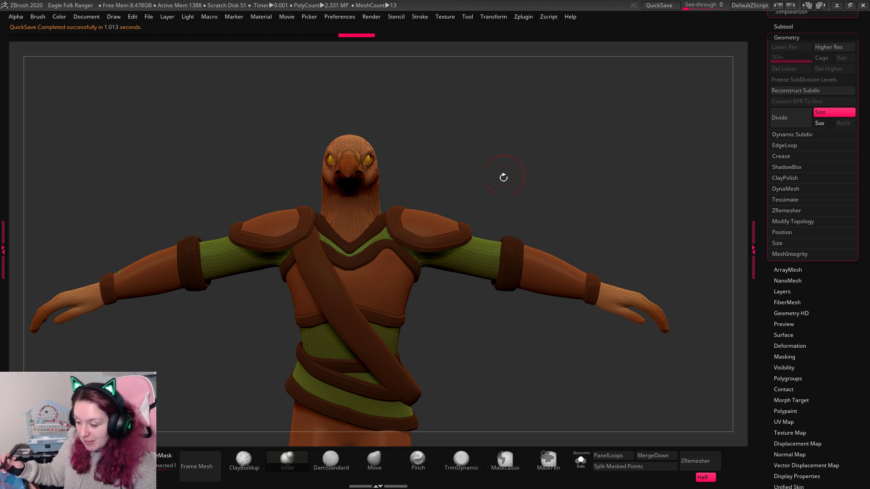
left_click_drag(598, 189, 646, 177, "alt")
key("space")
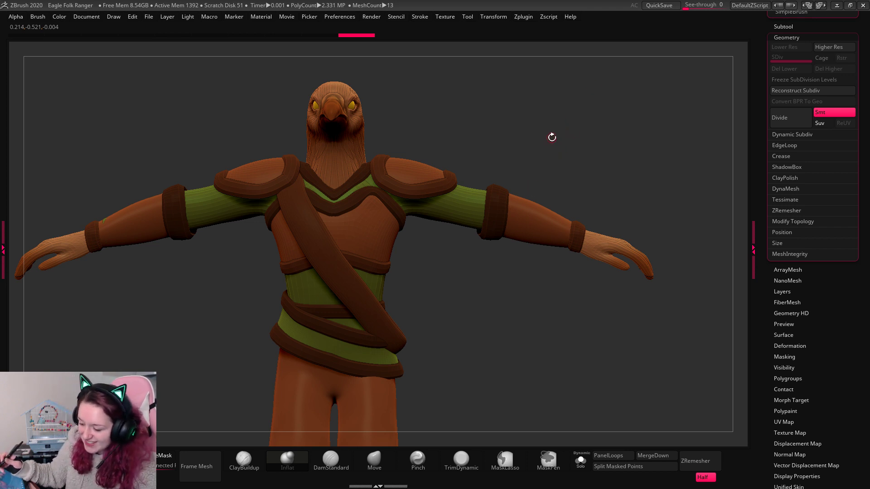
left_click_drag(552, 137, 499, 184)
left_click(473, 183, "alt")
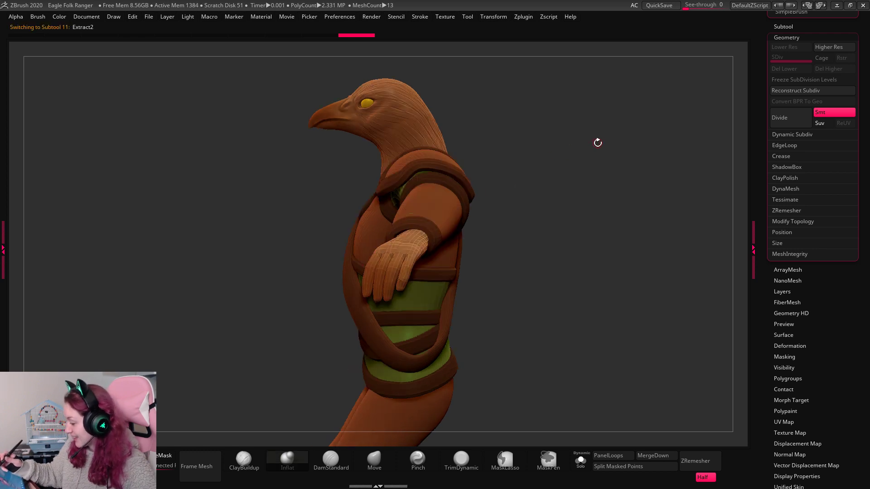
key("w")
left_click_drag(591, 142, 596, 165, "alt")
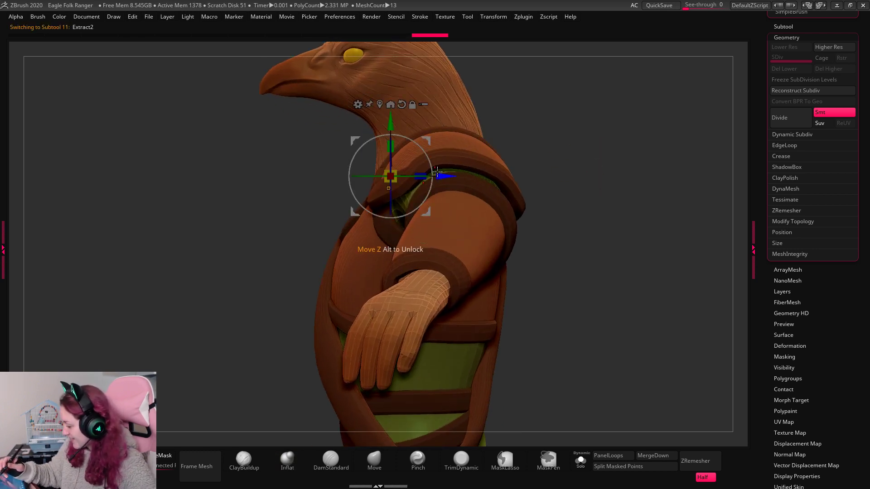
left_click_drag(437, 171, 510, 176)
Reshape the lower inner edge of the shoulder armour near the armpit with the Move brush.
right_click(580, 150)
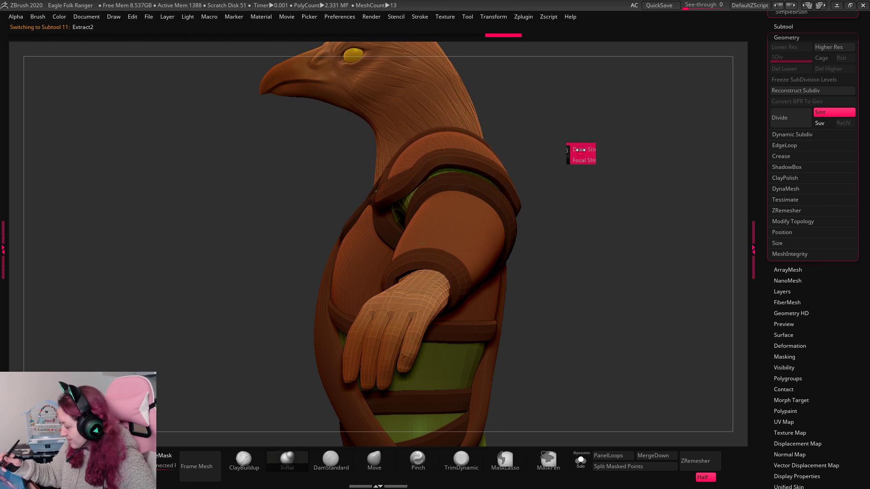
left_click(374, 461)
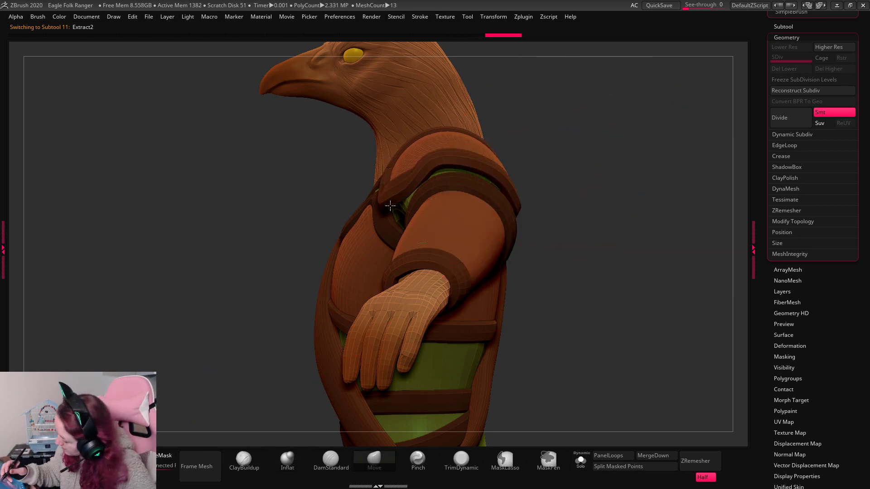
mouse_move(628, 160)
left_mouse_down()
mouse_move(614, 169)
mouse_move(633, 175)
mouse_move(614, 186)
mouse_move(620, 177)
left_mouse_up()
right_click(620, 177)
mouse_move(693, 195)
left_mouse_down()
mouse_move(660, 223)
mouse_move(165, 408)
left_mouse_up()
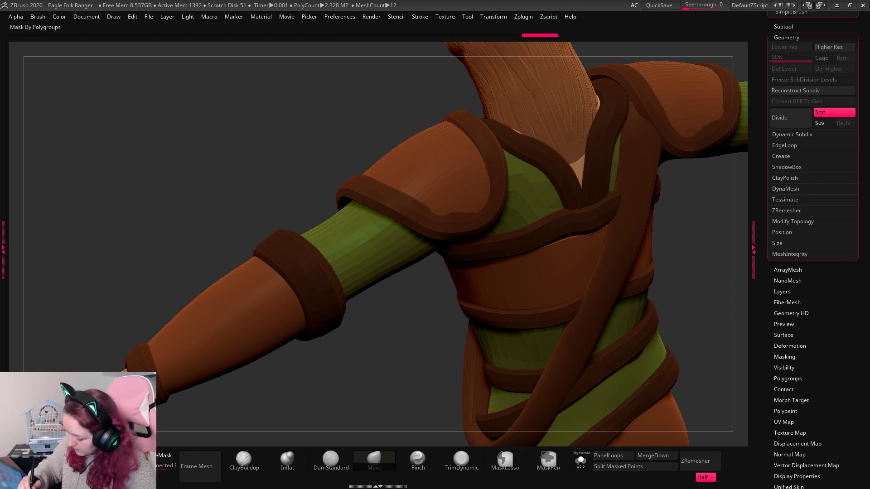
mouse_move(395, 356)
left_mouse_down()
mouse_move(402, 367)
mouse_move(424, 347)
left_mouse_up()
mouse_move(445, 214)
left_mouse_down()
mouse_move(497, 196)
mouse_move(487, 212)
mouse_move(438, 213)
mouse_move(502, 182)
left_mouse_up()
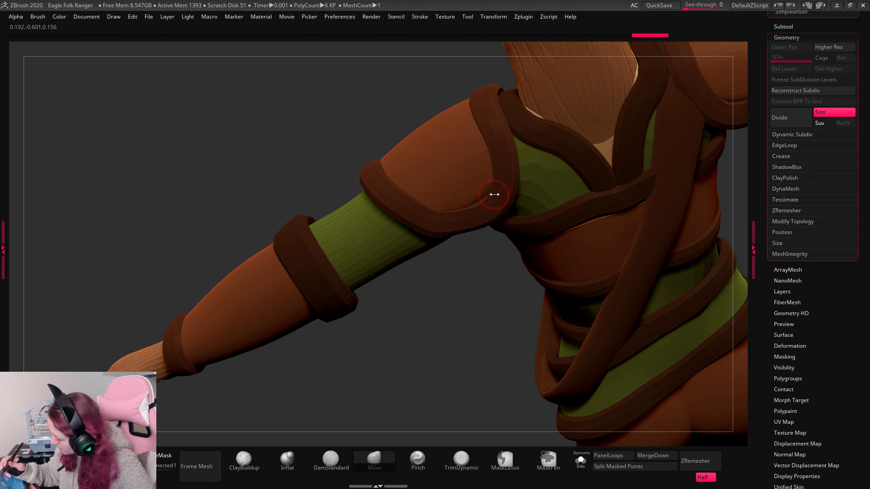
Thicken the shoulder armour's raised trim around its inner and outer edges with the Inflat brush.
left_click(288, 469)
mouse_move(431, 218)
left_mouse_down()
mouse_move(499, 189)
mouse_move(511, 200)
mouse_move(521, 193)
left_mouse_up()
key("space")
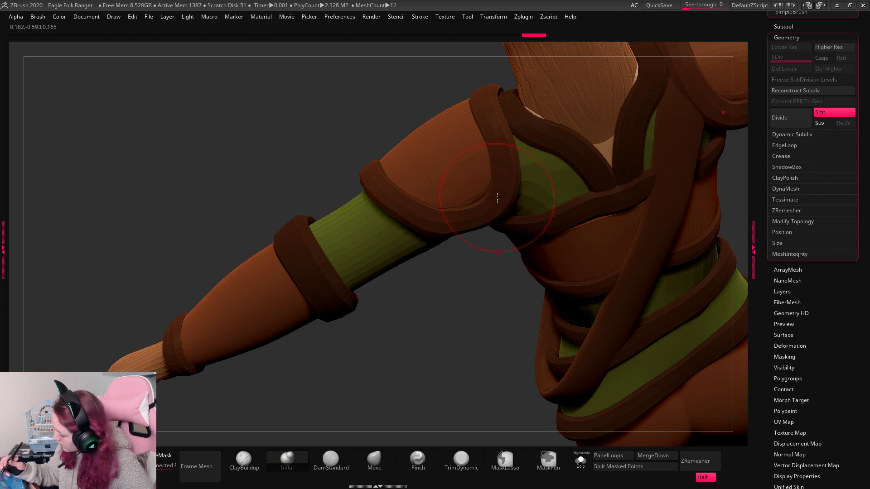
mouse_move(496, 310)
left_mouse_down()
mouse_move(576, 245)
mouse_move(679, 200)
mouse_move(616, 177)
left_mouse_up()
left_click_drag(521, 145, 498, 156)
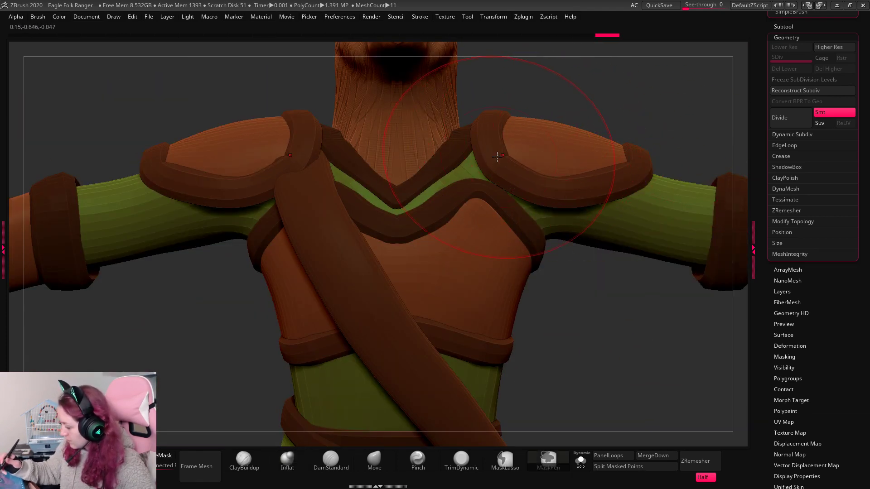
mouse_move(601, 93)
left_mouse_down("alt")
mouse_move(540, 149)
mouse_move(609, 137)
mouse_move(606, 106)
left_mouse_up("alt")
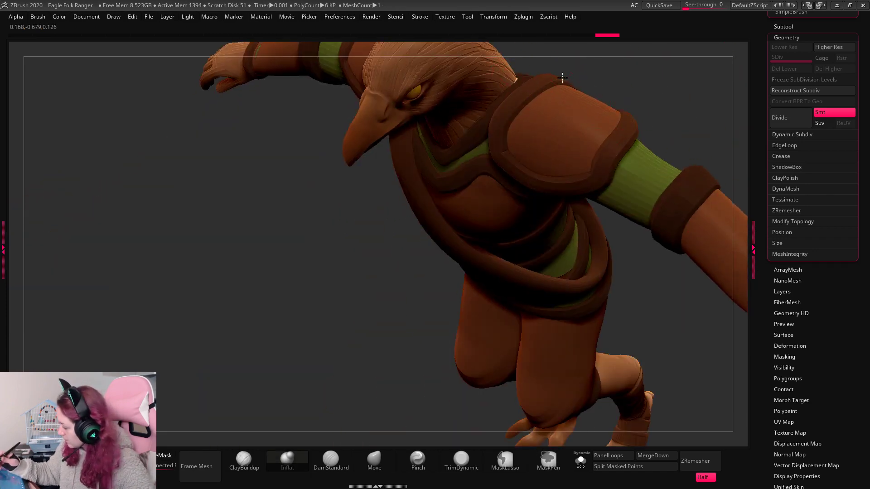
left_click_drag(583, 175, 611, 98)
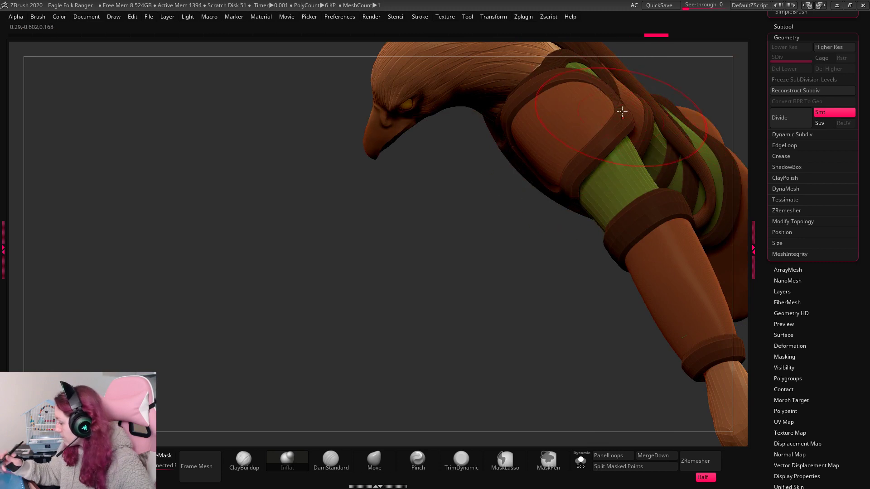
left_click_drag(565, 242, 459, 286)
key("space")
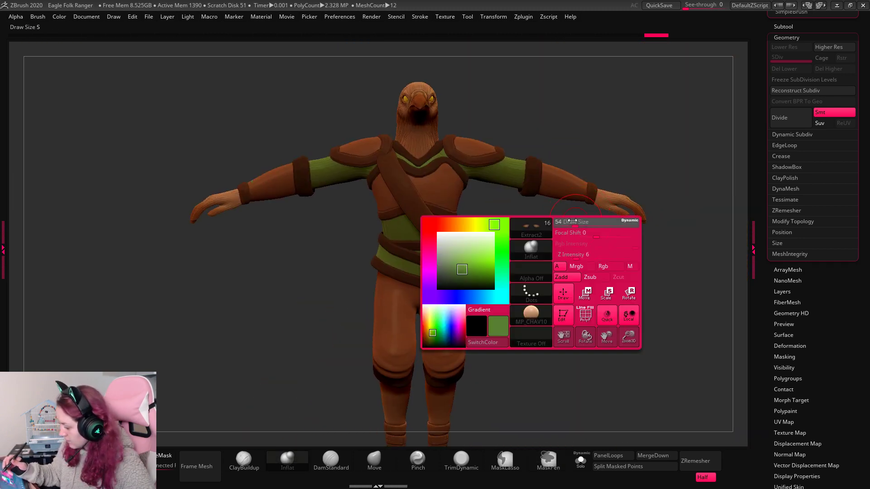
left_click_drag(577, 264, 539, 327, "alt")
key("space")
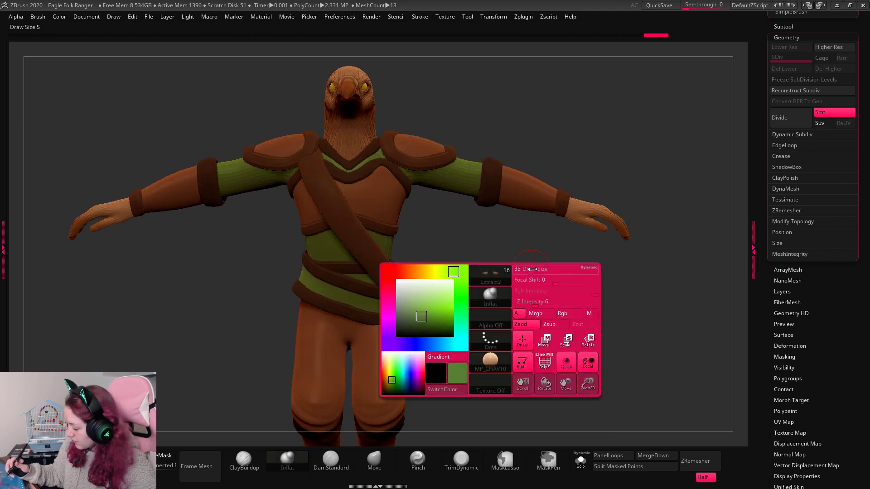
Select the green shirt Extract2_4, subdivide it and delete its lower subdivision levels.
left_click_drag(869, 120, 867, 186)
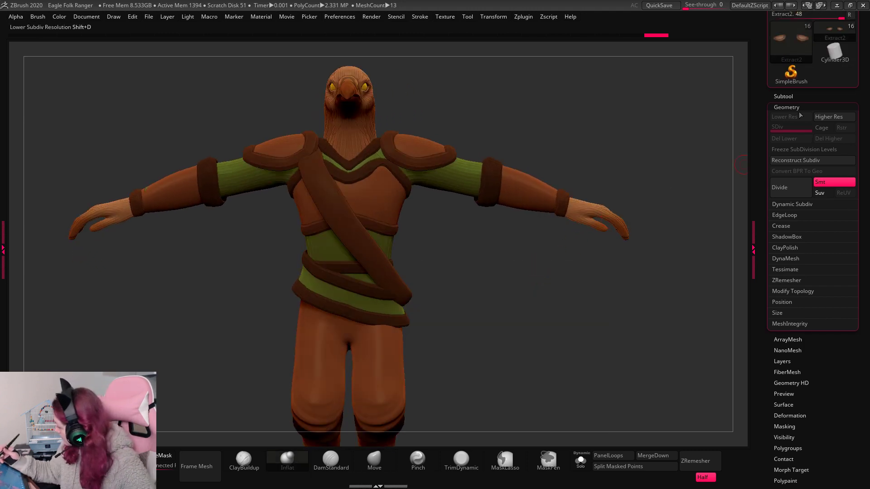
left_click(784, 92)
left_click_drag(772, 355, 772, 247)
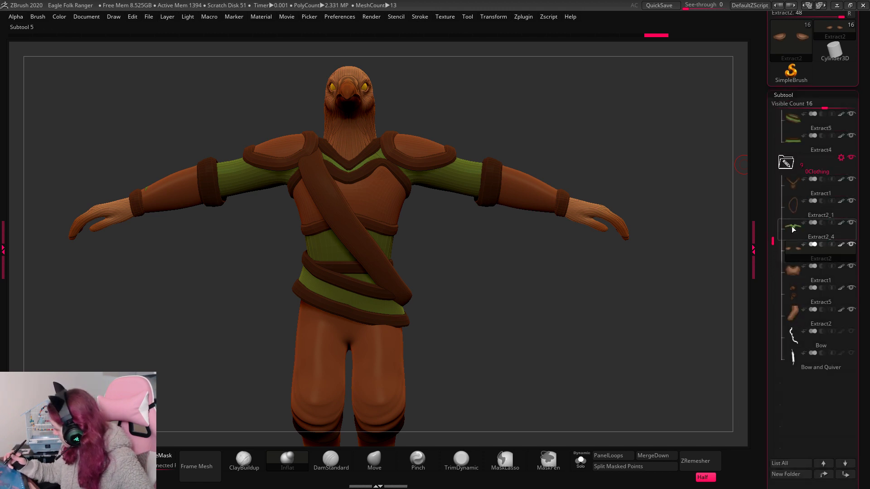
left_click(798, 208)
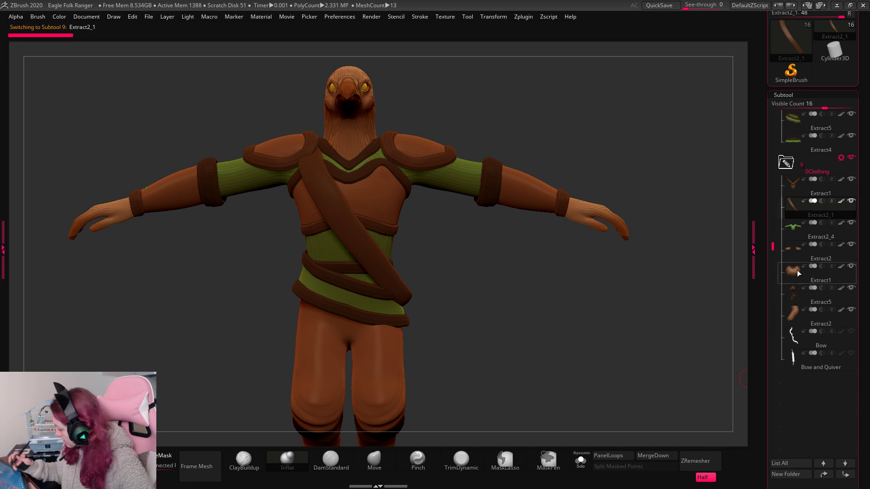
left_click(800, 227)
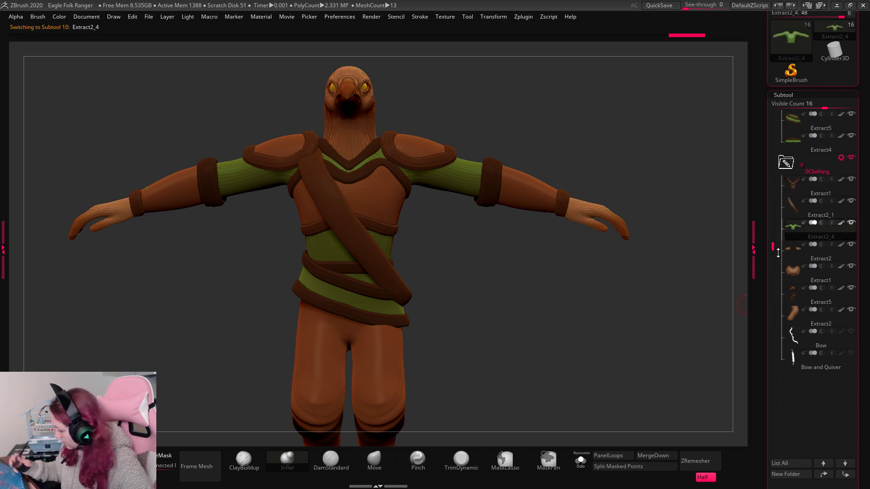
left_click(783, 95)
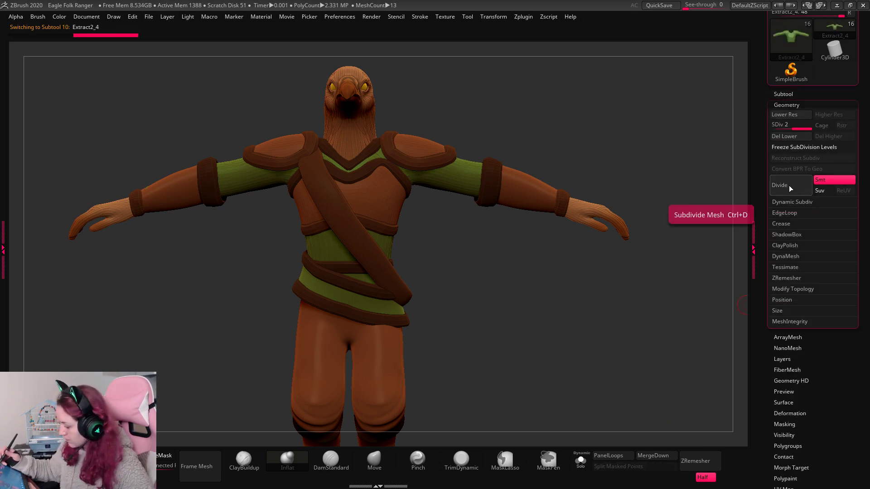
left_click(790, 186)
left_click(785, 114)
left_click(789, 105)
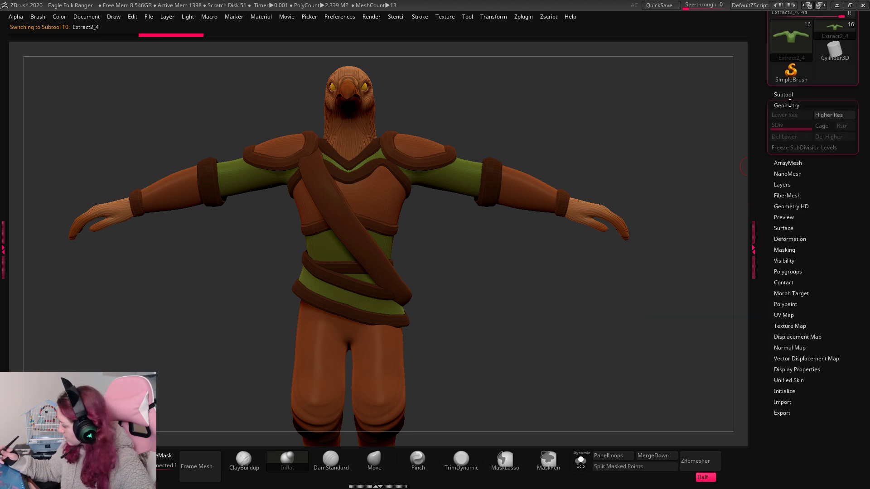
Isolate the shirt in Solo mode and subdivide its mesh once more.
left_click_drag(683, 191, 686, 209, "alt")
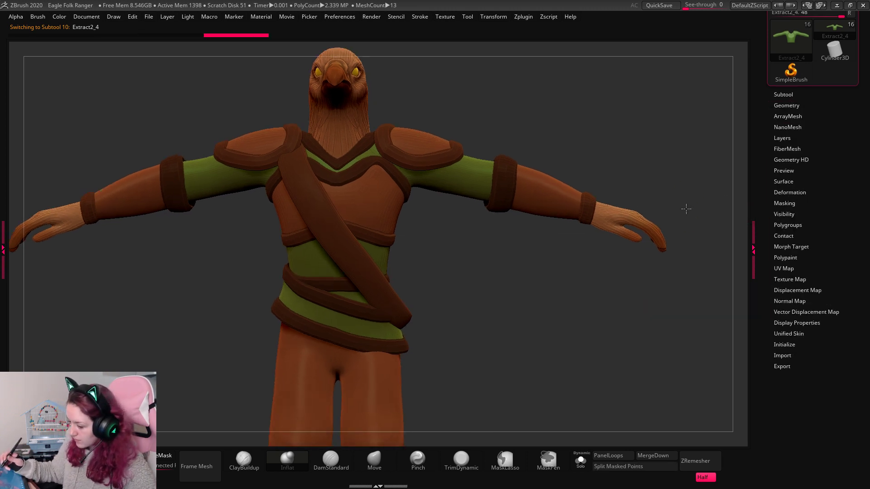
left_click(581, 461)
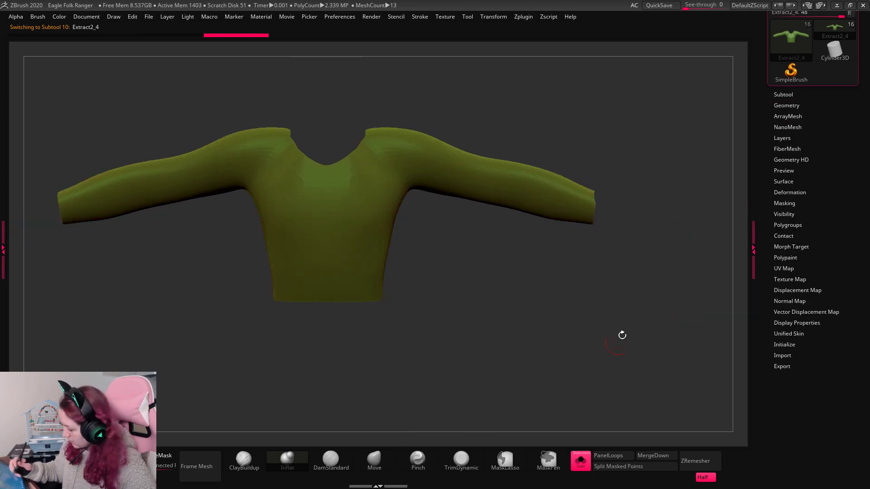
left_click(786, 105)
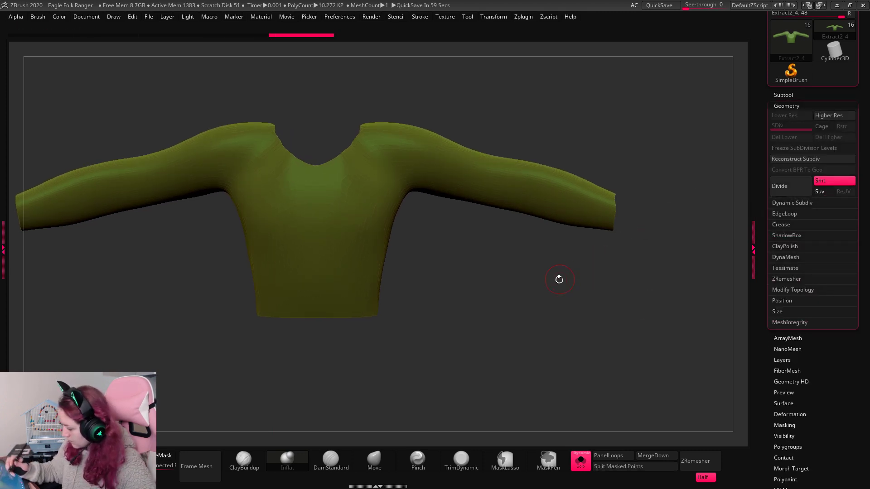
key("ctrl+d")
left_click_drag(559, 279, 532, 324)
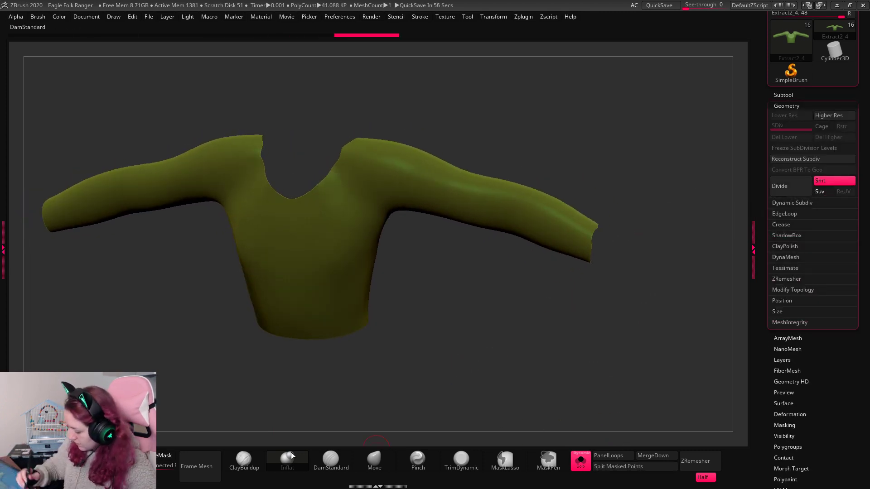
Give the shirt thickness with PanelLoops, undoing the first attempt and running it again.
left_click(627, 455)
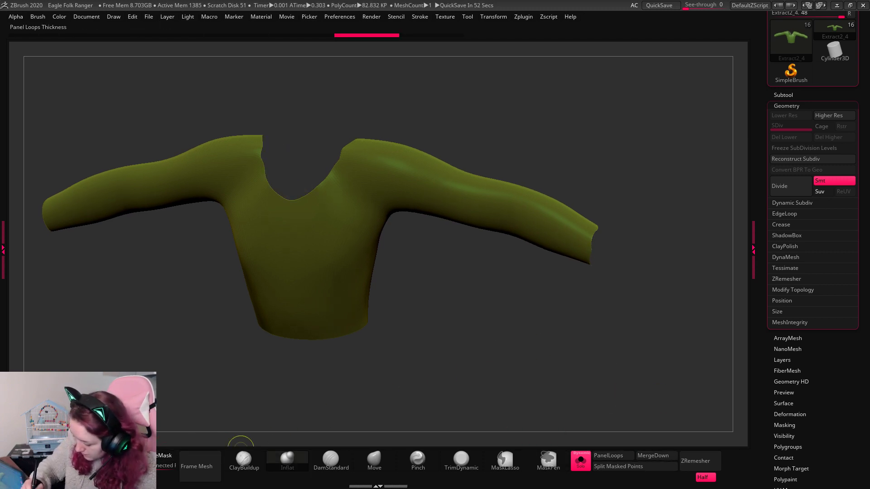
key("ctrl+z")
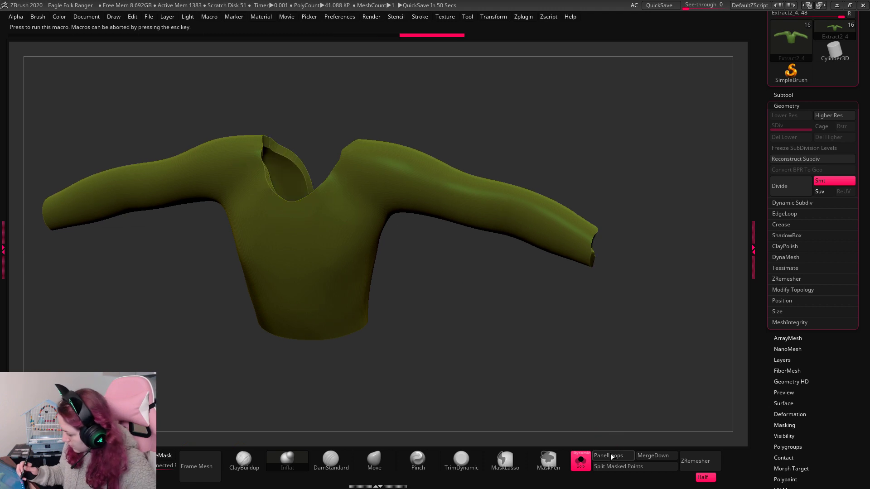
left_click_drag(613, 391, 631, 371)
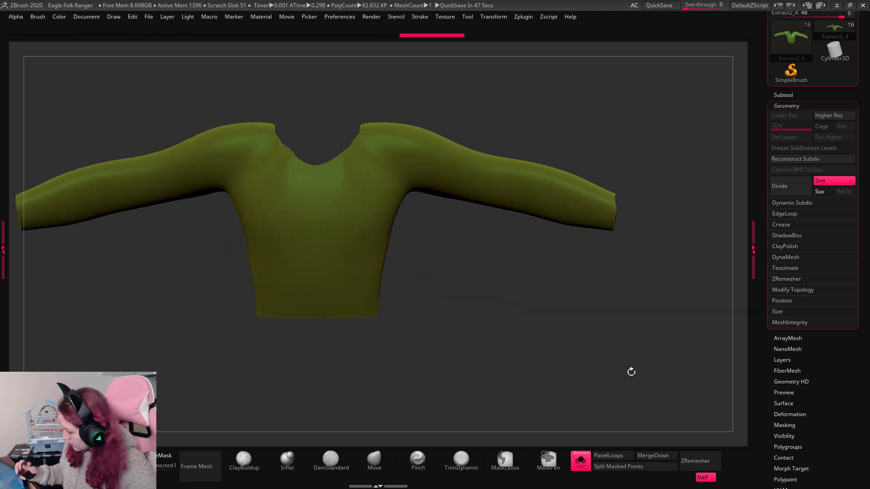
Place the neckline trim Extract1 directly above the shirt in the subtool order, merge it down into the shirt and leave Solo mode.
left_click(792, 97)
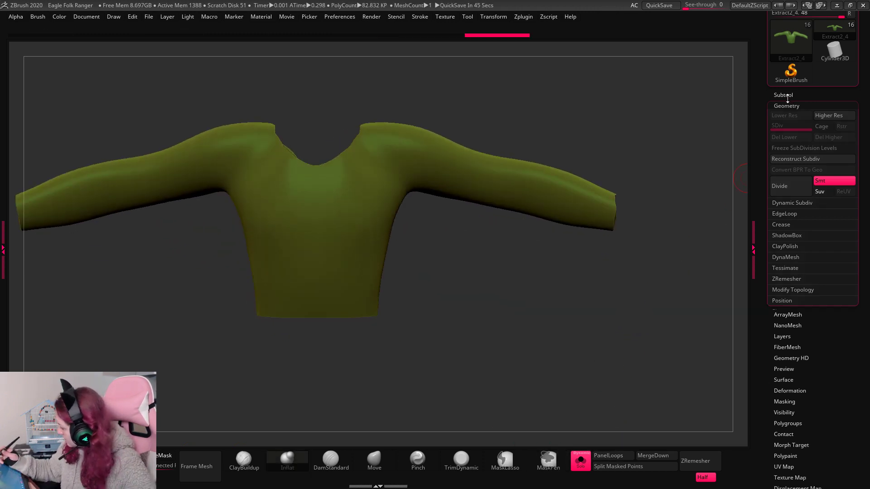
left_click_drag(792, 195, 793, 211)
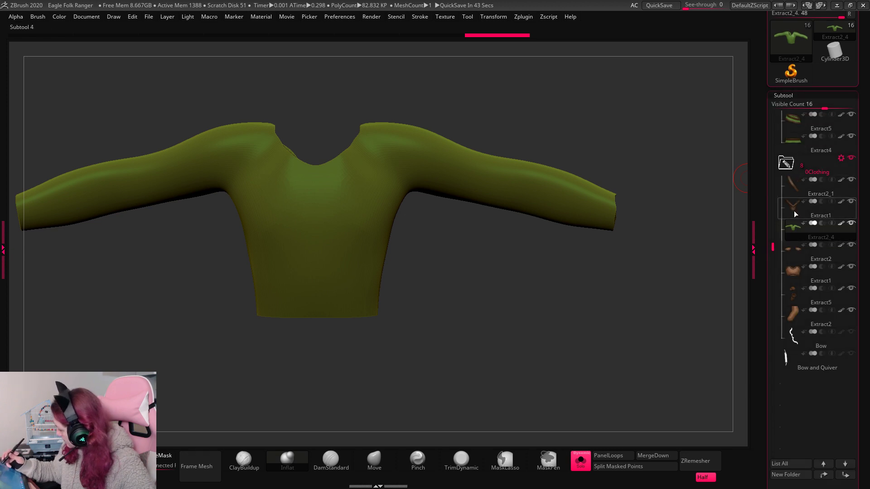
left_click(792, 208)
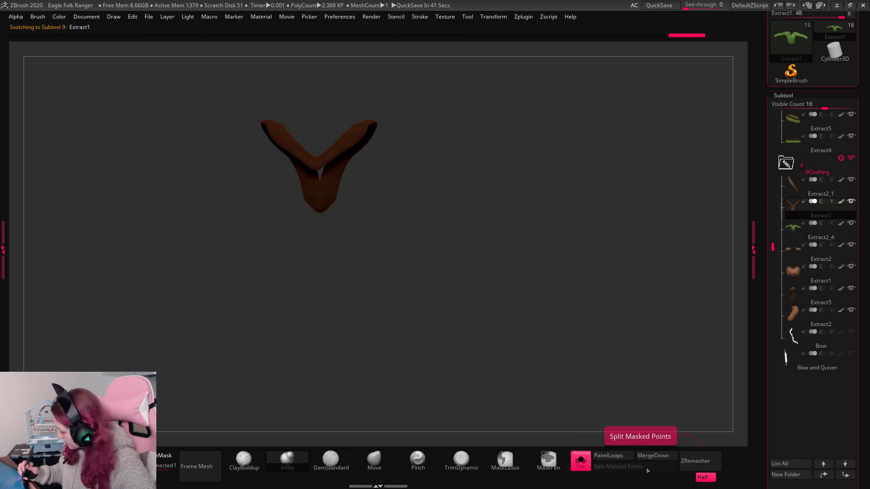
left_click(658, 456)
mouse_move(654, 389)
left_mouse_down()
mouse_move(606, 349)
mouse_move(611, 343)
mouse_move(657, 381)
left_mouse_up()
left_click(581, 461)
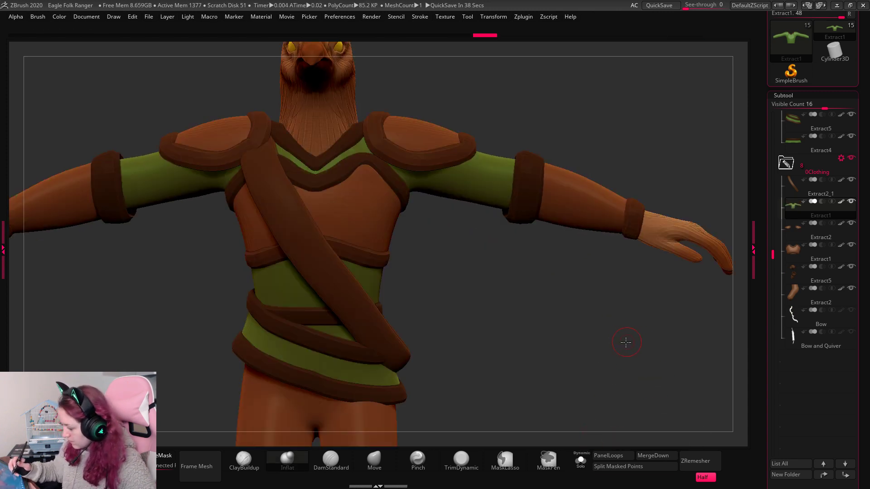
Show the wings subtool PM3D_Cube3D1_2 and frame the whole character in view.
left_click_drag(622, 318, 617, 301, "alt")
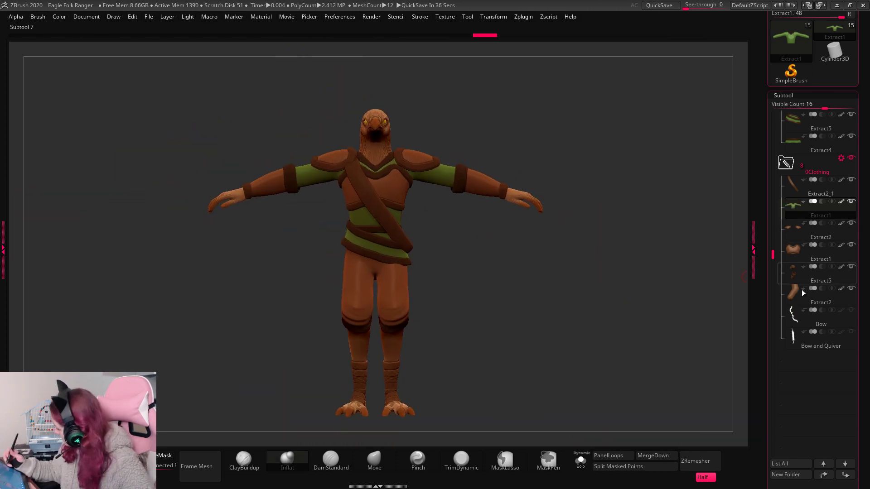
scroll(803, 227, "up", 5)
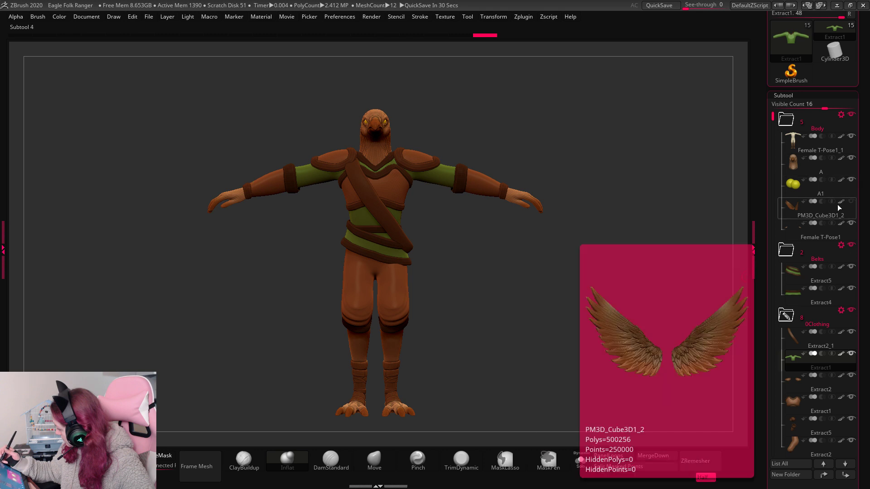
left_click(851, 200)
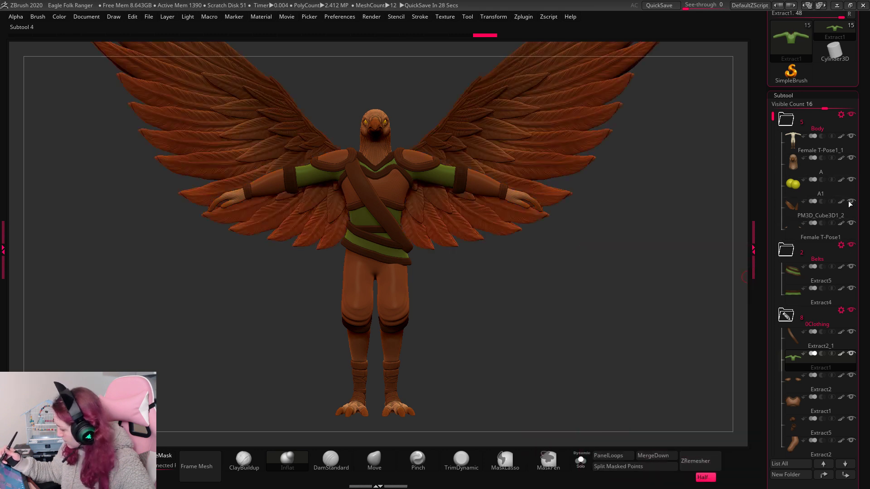
key("f")
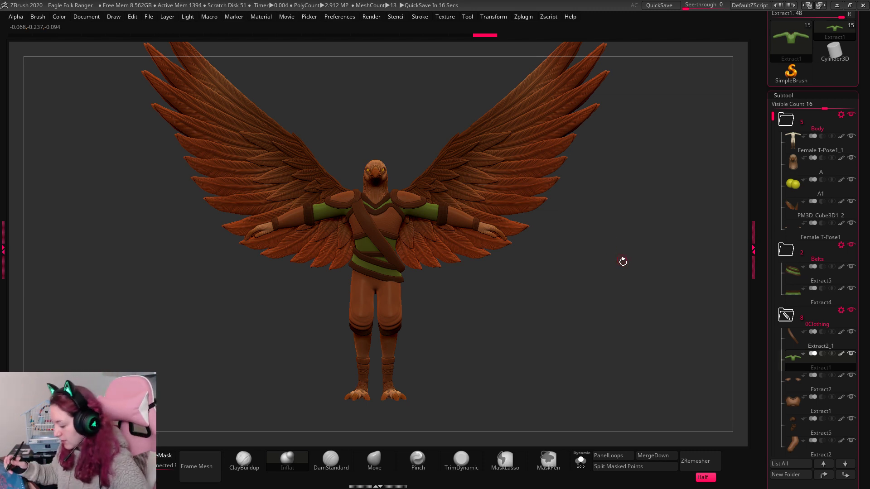
Orbit to a slightly turned front view of the character, adjust the light direction on the light sphere and run a BPR render.
left_click_drag(624, 264, 553, 225)
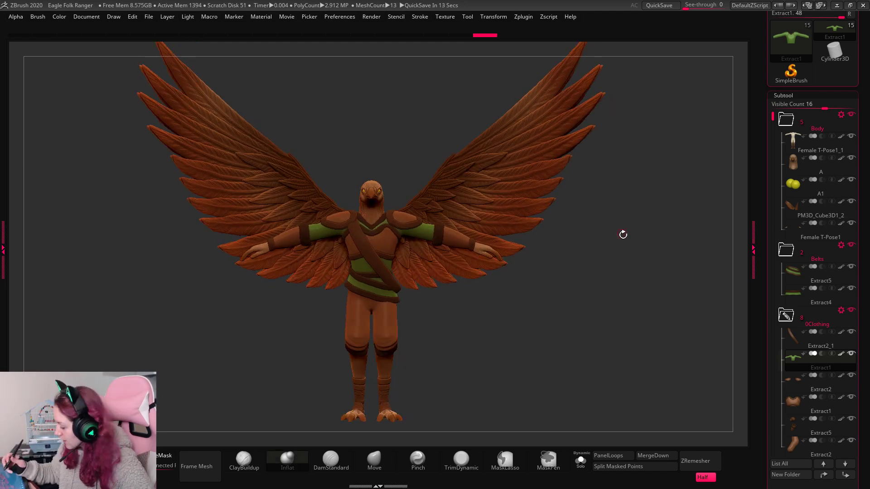
left_click_drag(623, 235, 583, 237)
left_click(188, 17)
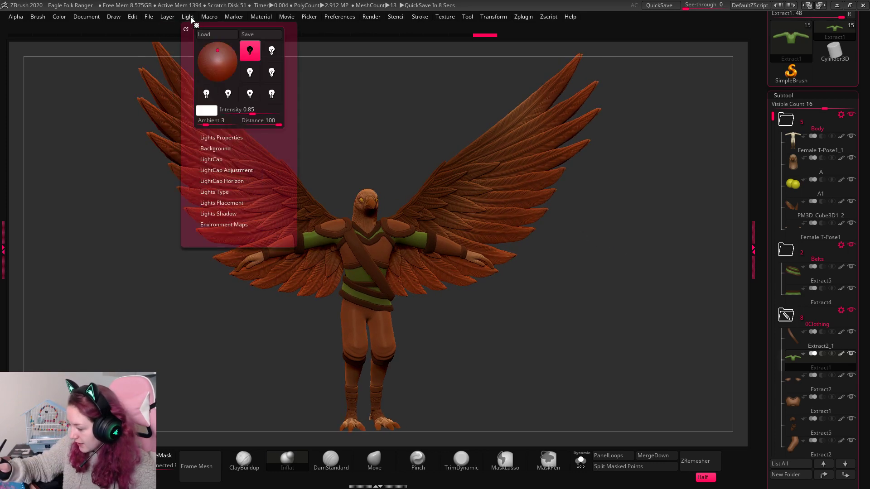
left_click(210, 52)
key("shift+r")
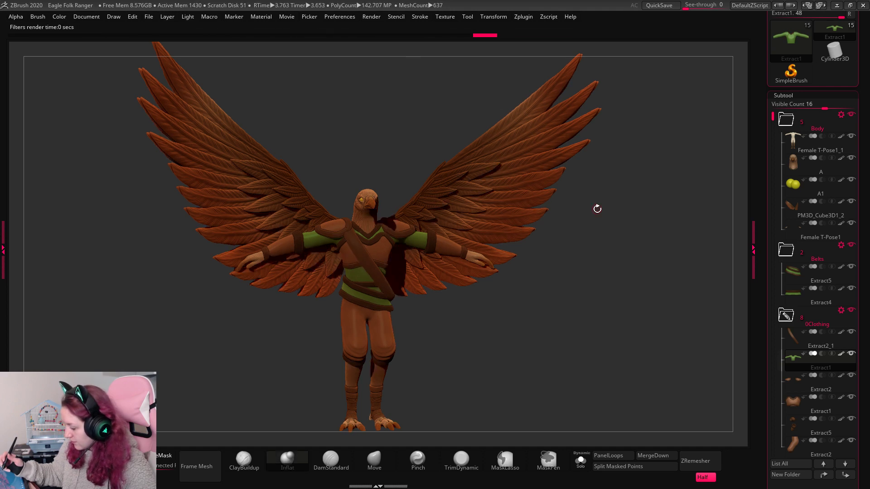
Set the BPR shadow's FStrength to 0.809 and Angle to about 49.76, and render the character again.
left_click(372, 17)
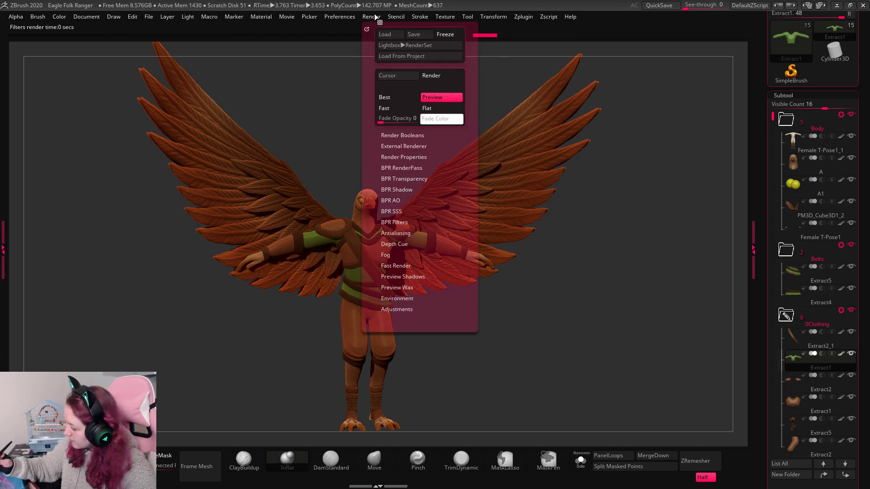
left_click(404, 190)
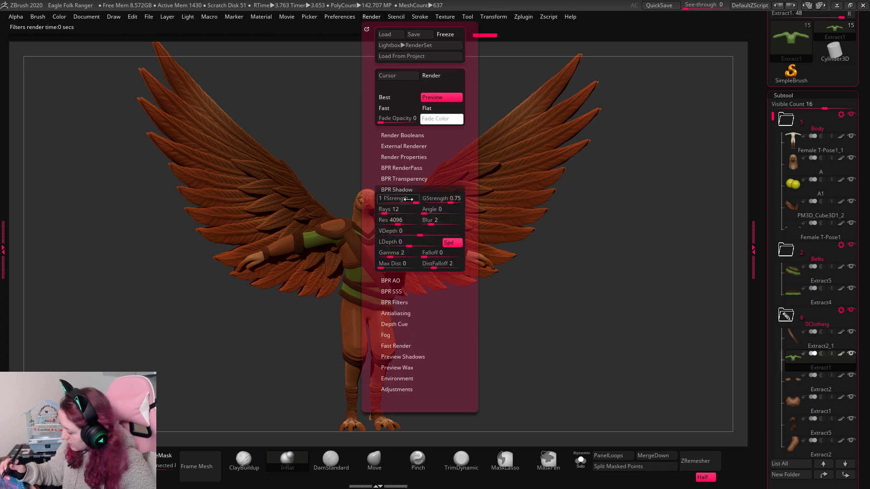
left_click(437, 211)
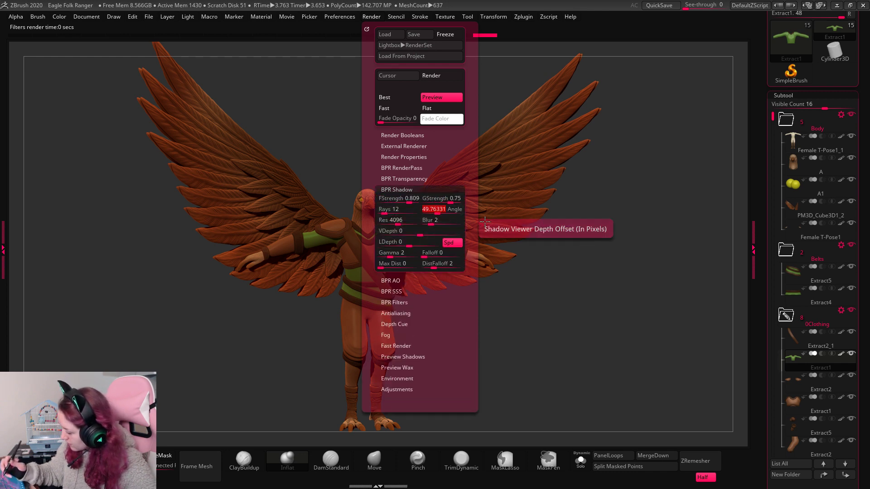
key("shift+r")
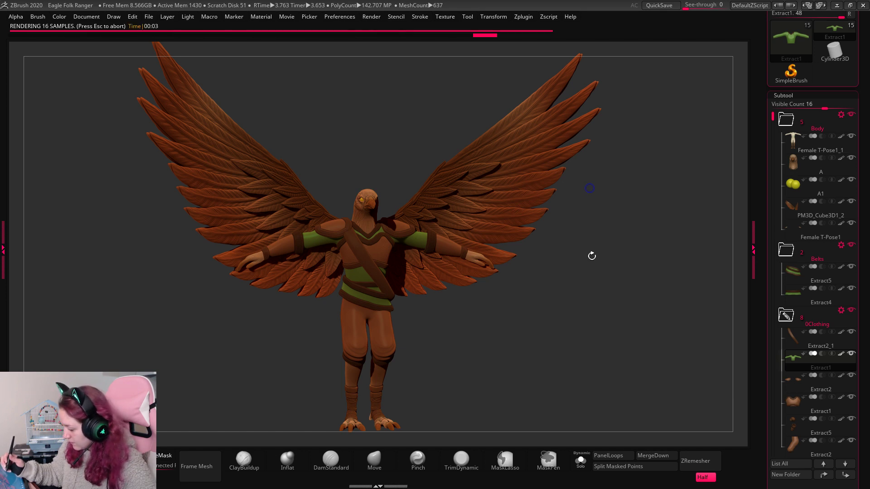
Shift the light's direction to the side on the light sphere for a more dramatic look on the rendered character.
left_click(186, 18)
left_click(206, 72)
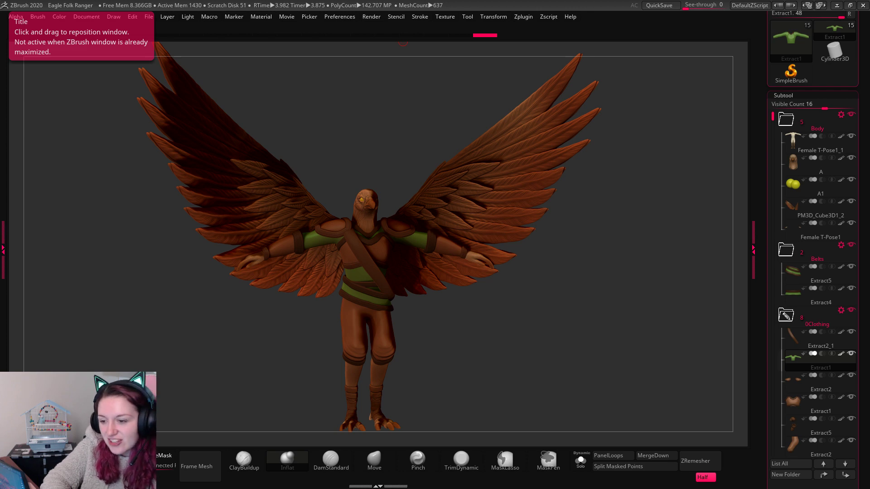
Look at the industrial design sketches in the Chrome image search results and return to ZBrush.
left_click_drag(0, 131, 426, 1)
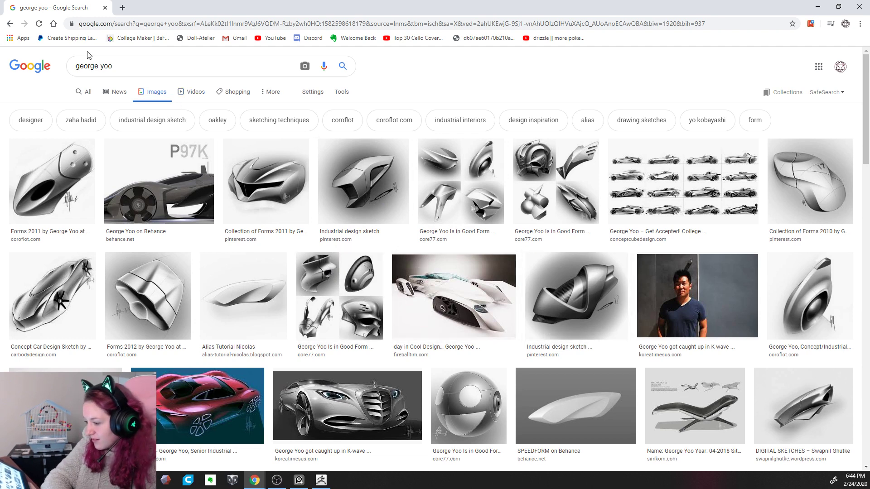
key("alt+Tab")
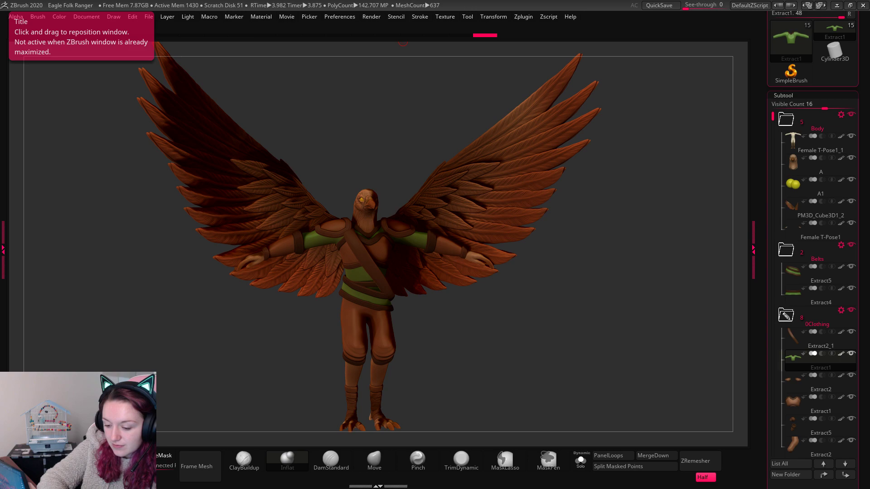
key("super+d")
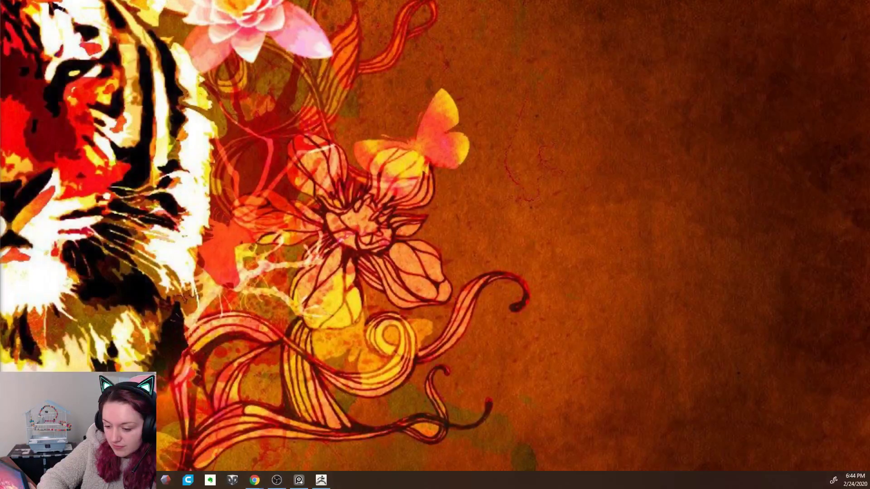
key("super+d")
key("super+d")
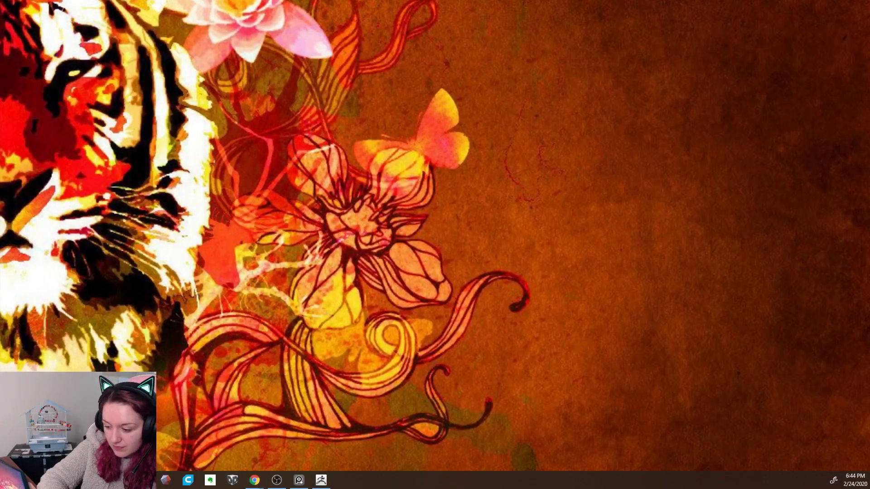
key("super+d")
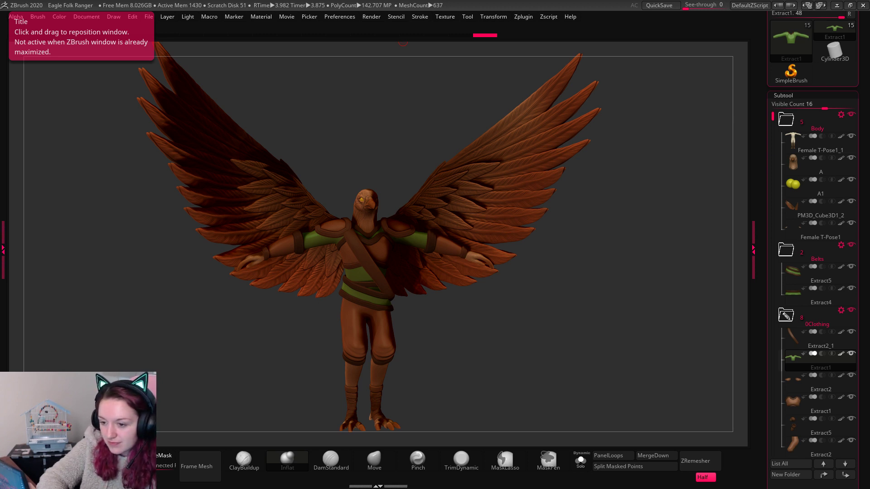
Show the break image Copy of Update.png in a smaller window over ZBrush and bring up the live chat window.
left_click_drag(0, 72, 636, 92)
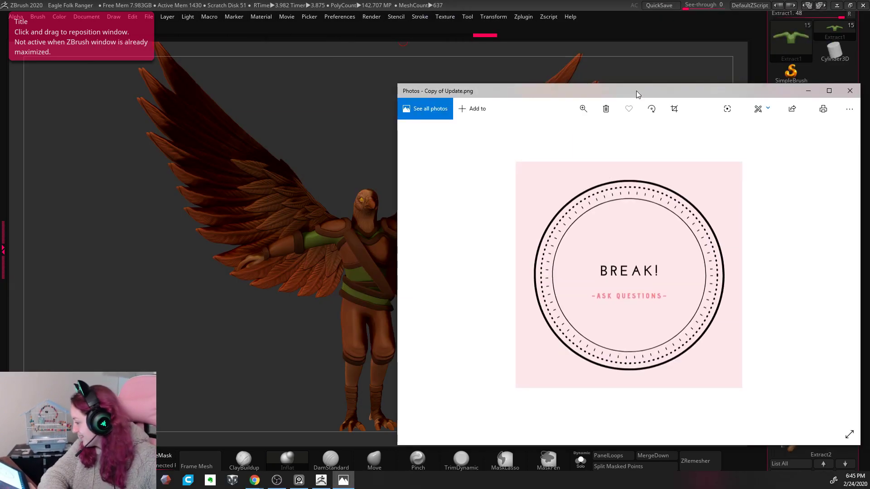
scroll(613, 210, "up", 1)
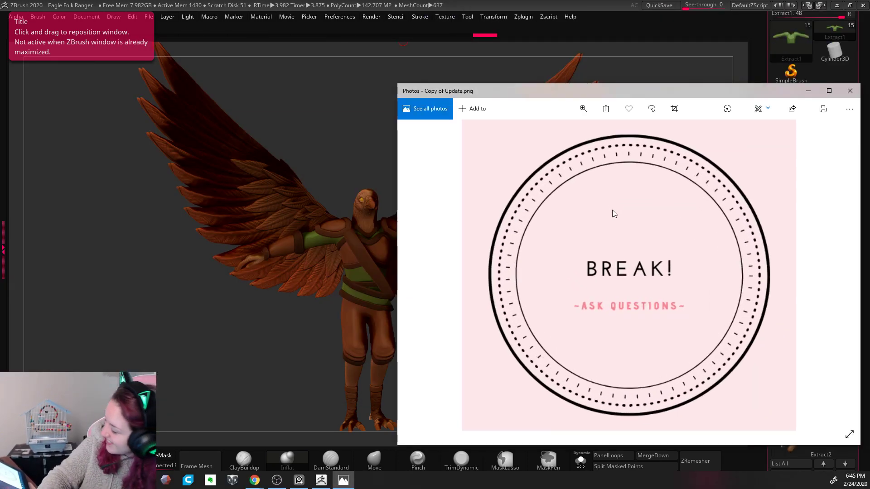
scroll(613, 210, "down", 1)
left_click(399, 84)
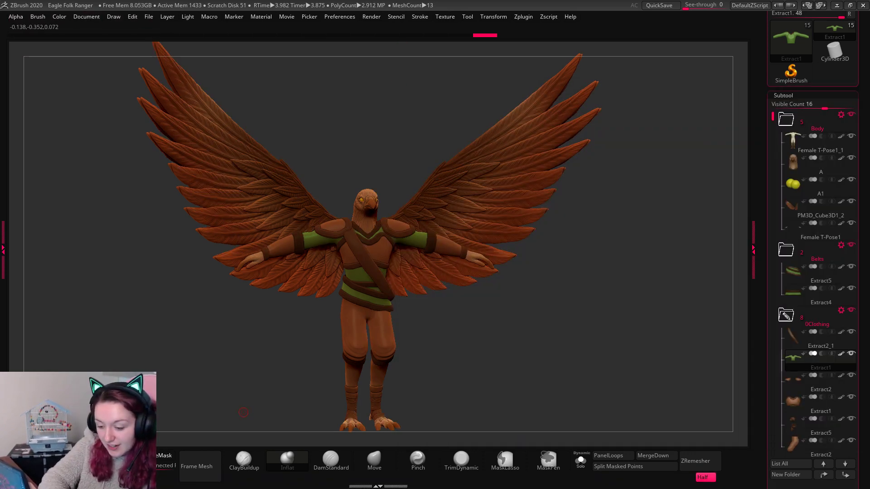
key("alt+Tab")
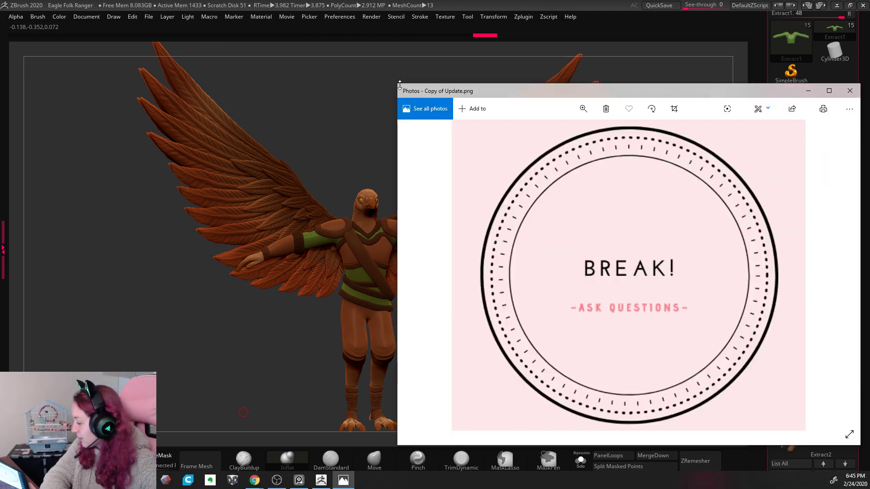
left_click_drag(398, 85, 625, 23)
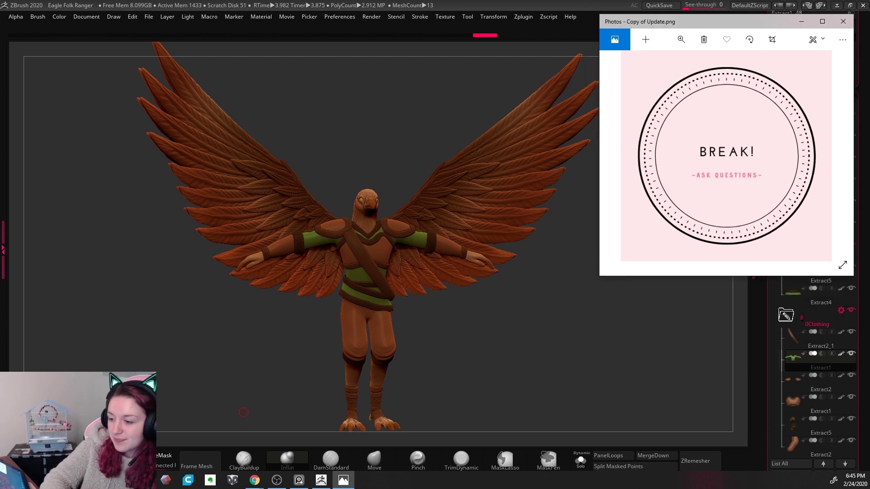
key("alt+Tab")
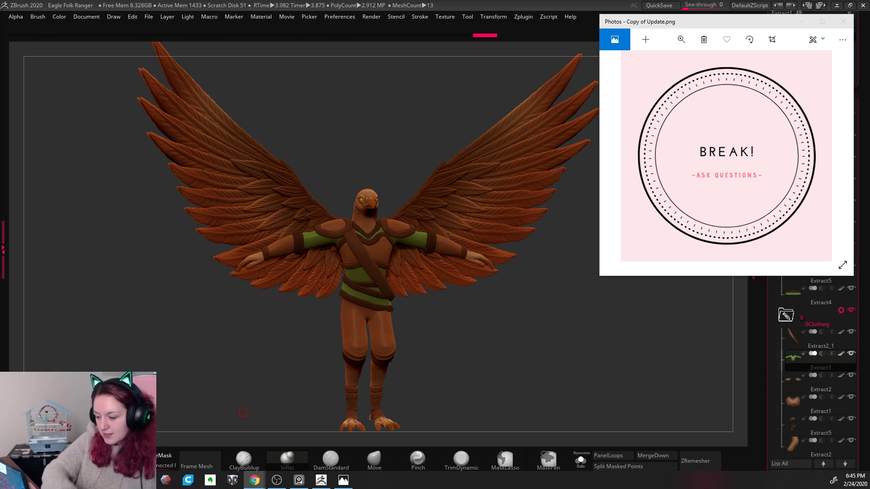
left_click_drag(0, 15, 82, 7)
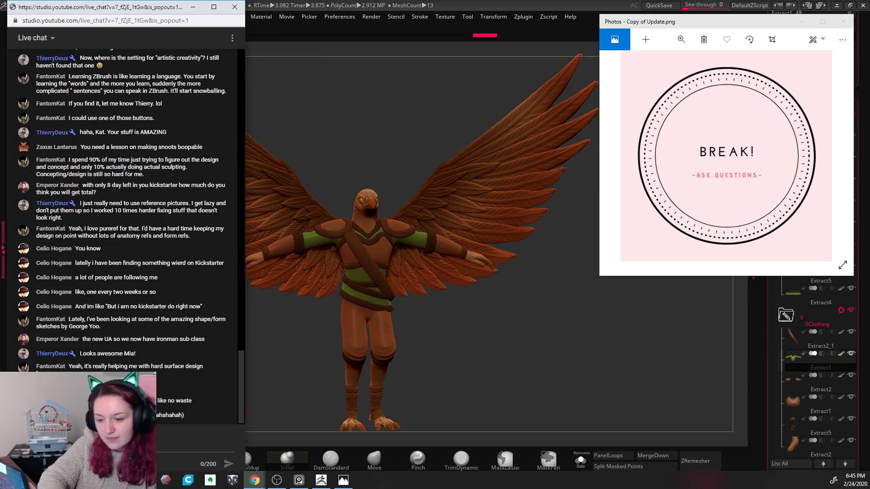
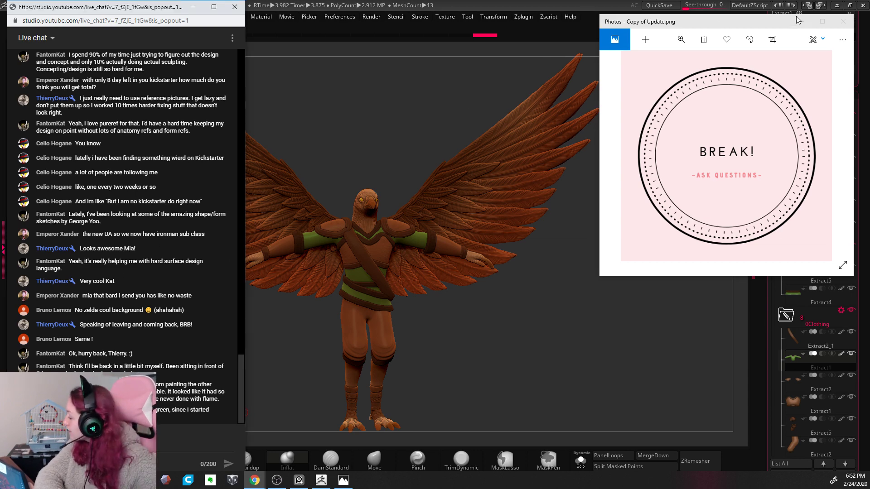
Close the break image and switch back from the live chat to ZBrush.
left_click(843, 21)
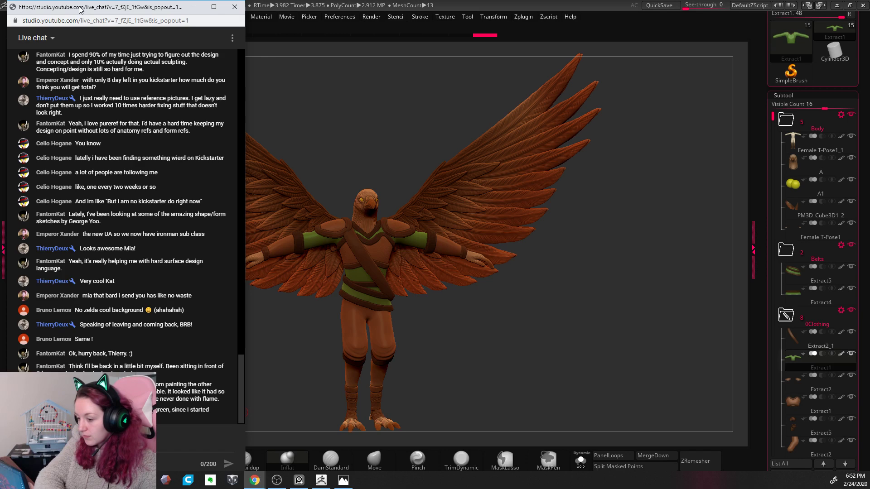
key("alt+Tab")
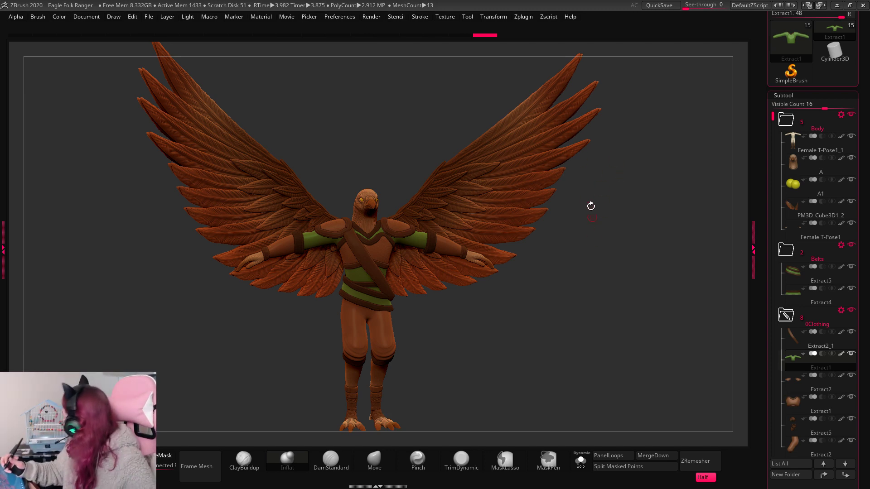
Select the head subtool A, set the subtool list's visible count to 10, and merge the head down with the eyes A1.
key("space")
left_click_drag(685, 177, 700, 249)
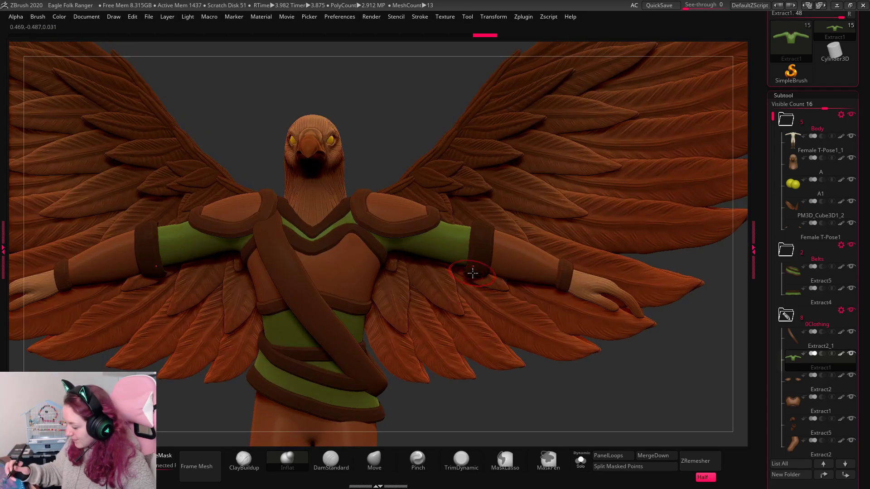
key("space")
mouse_move(842, 171)
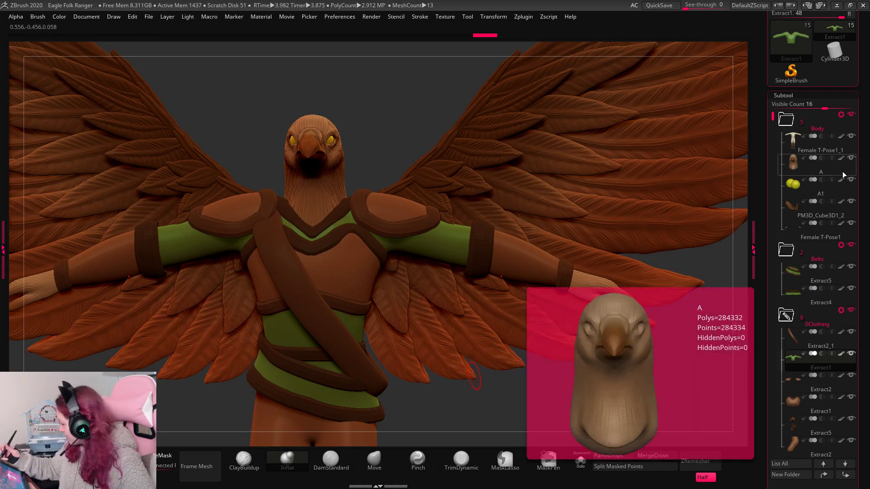
left_click(793, 165)
scroll(846, 53, "down", 3)
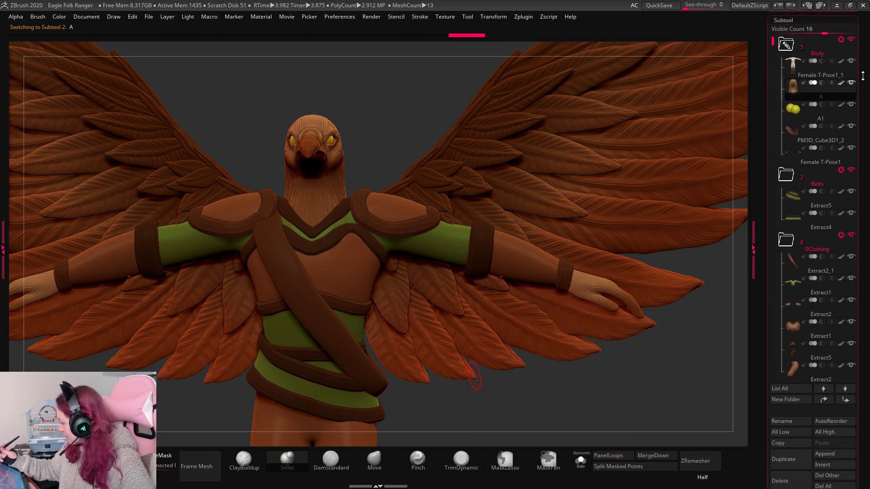
left_click_drag(825, 42, 804, 41)
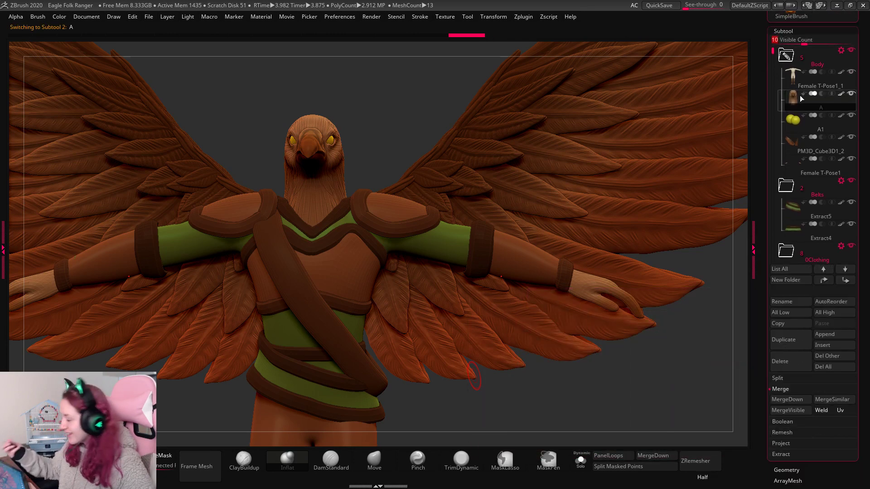
mouse_move(800, 96)
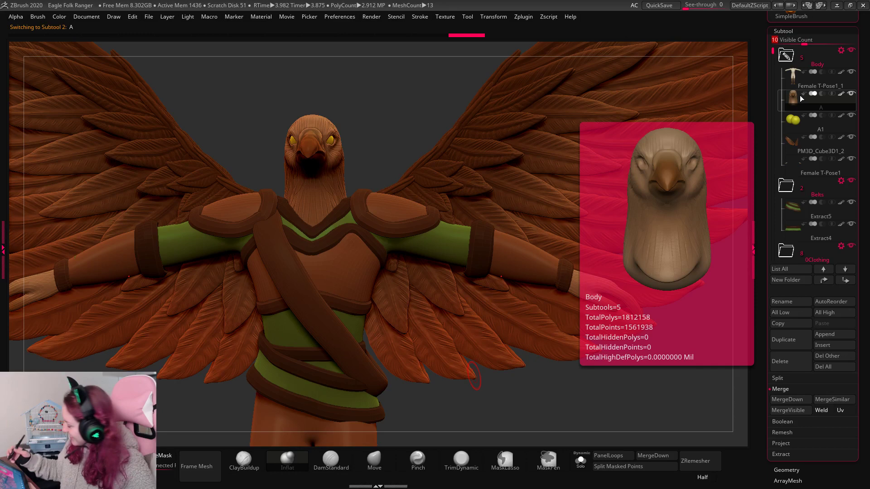
left_click(795, 399)
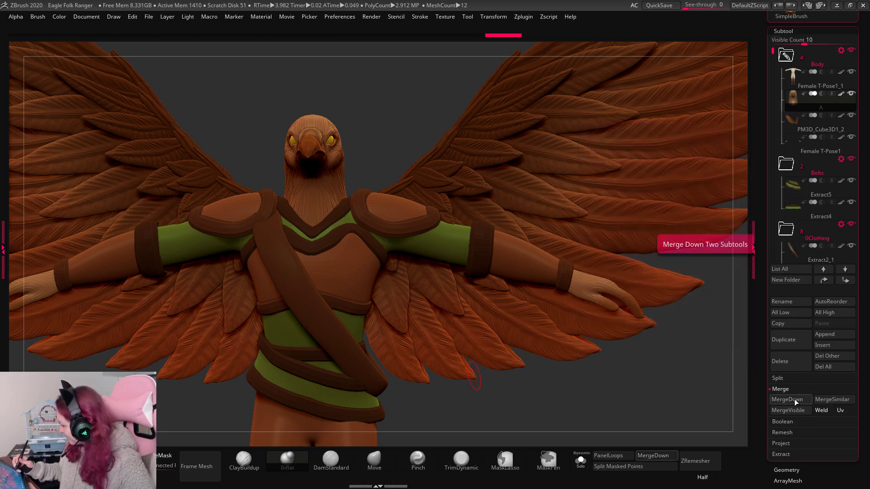
Save the project over the existing Eagle Folk Ranger file, confirming the replacement.
left_click_drag(639, 360, 660, 370, "alt")
key("ctrl+s")
left_click(328, 140)
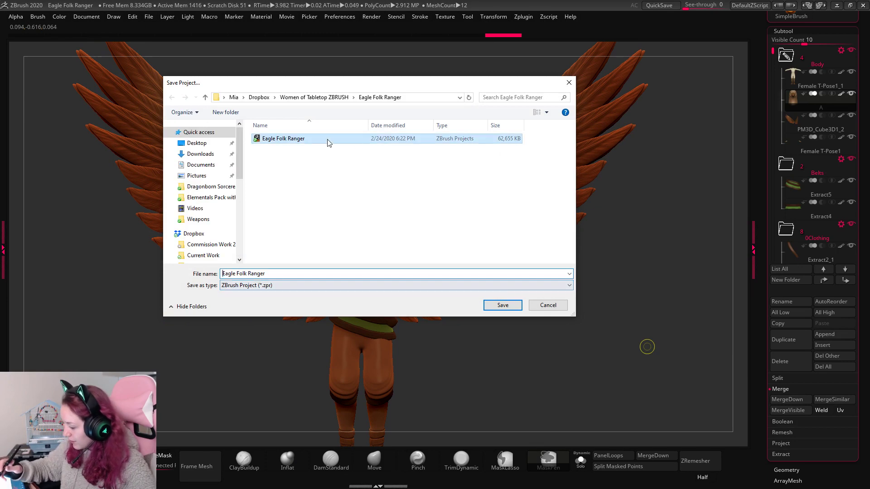
left_click(503, 305)
left_click(461, 242)
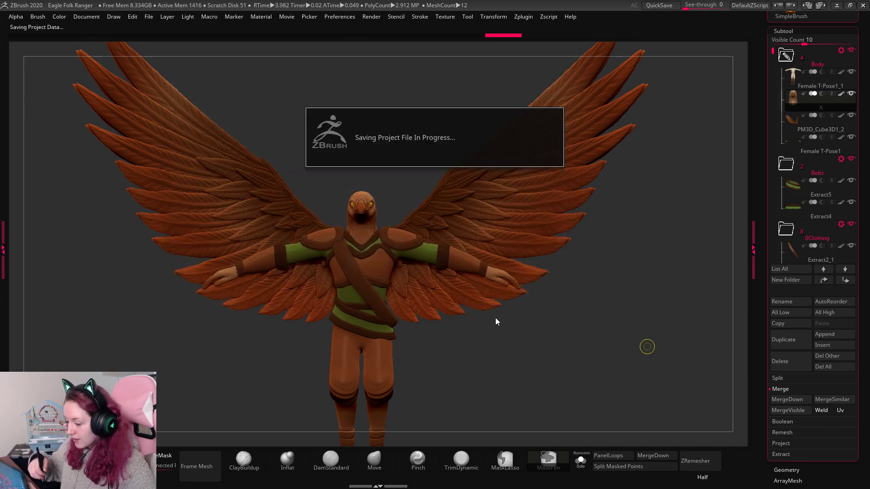
Open the Eagle Folk Monk project from the Eagle Folk Monk folder.
mouse_move(150, 14)
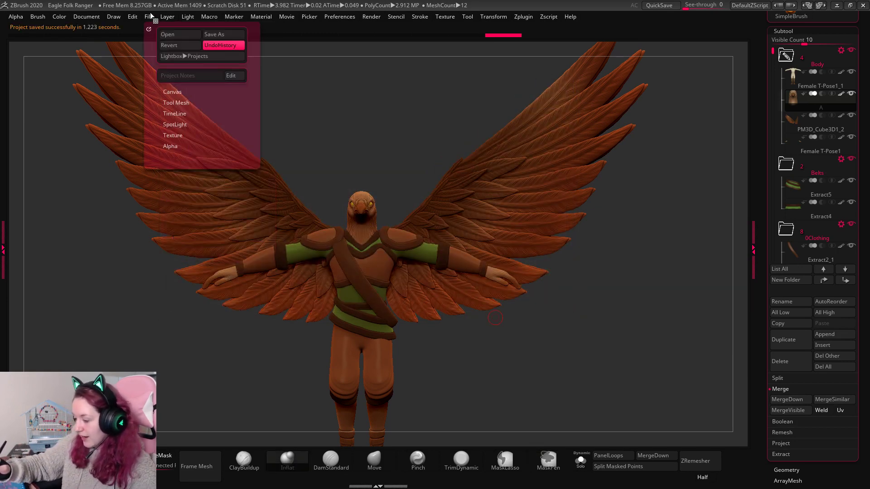
left_click(167, 35)
left_click(472, 271)
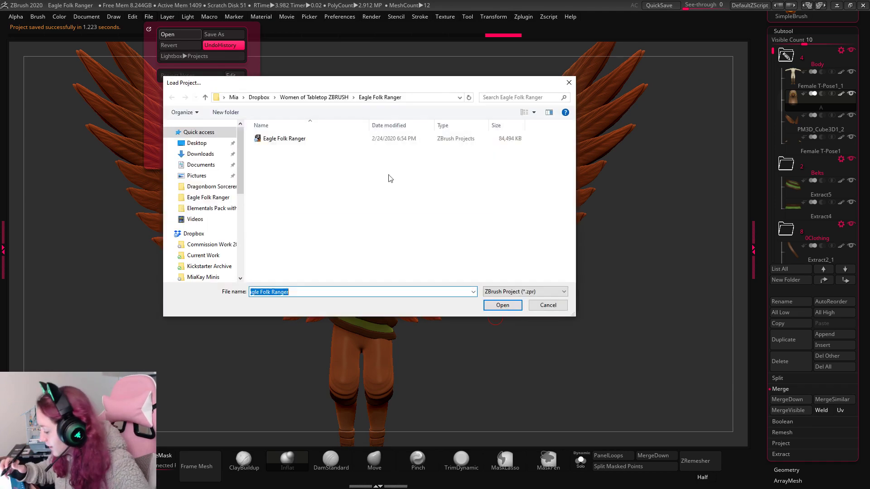
double_click(319, 195)
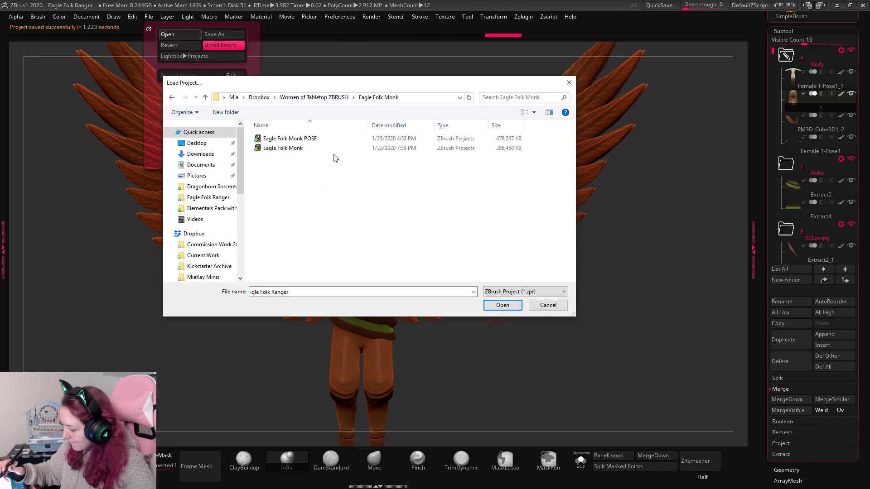
double_click(328, 151)
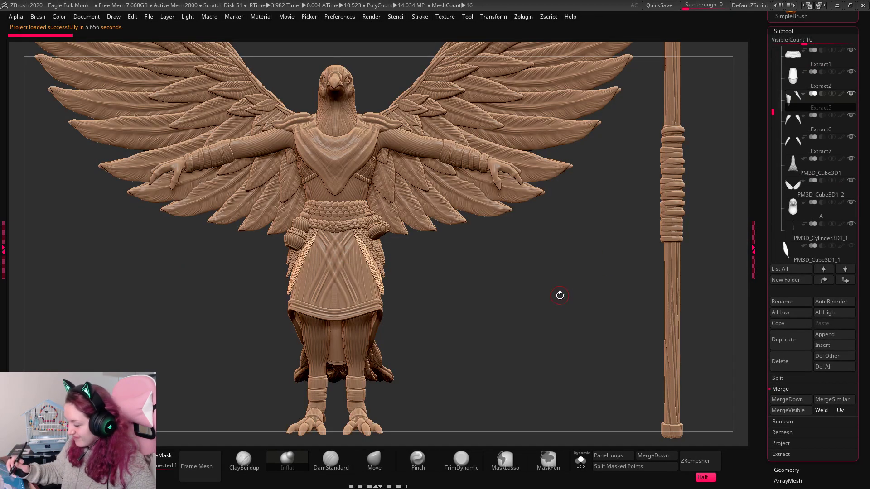
Select the tail feather subtool PM3D_Cube3D1 and isolate it with Solo to inspect the damaged feather.
left_click_drag(559, 240, 583, 289, "alt")
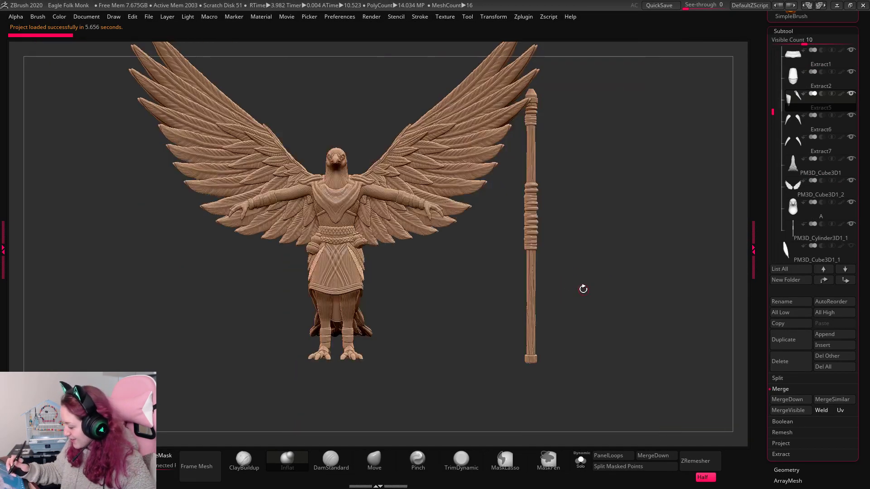
left_click_drag(621, 265, 520, 287)
left_click(326, 384, "alt")
left_click(580, 461)
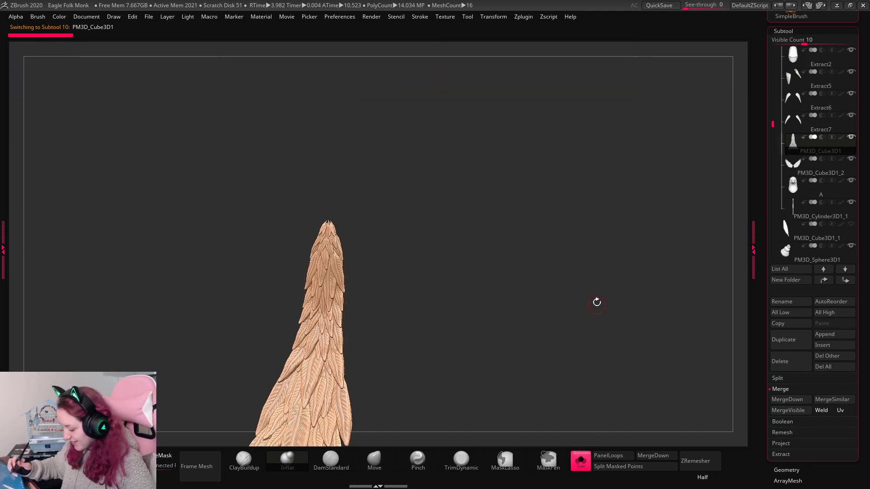
left_click_drag(597, 303, 565, 204)
right_click(566, 204)
left_click_drag(564, 251, 577, 183)
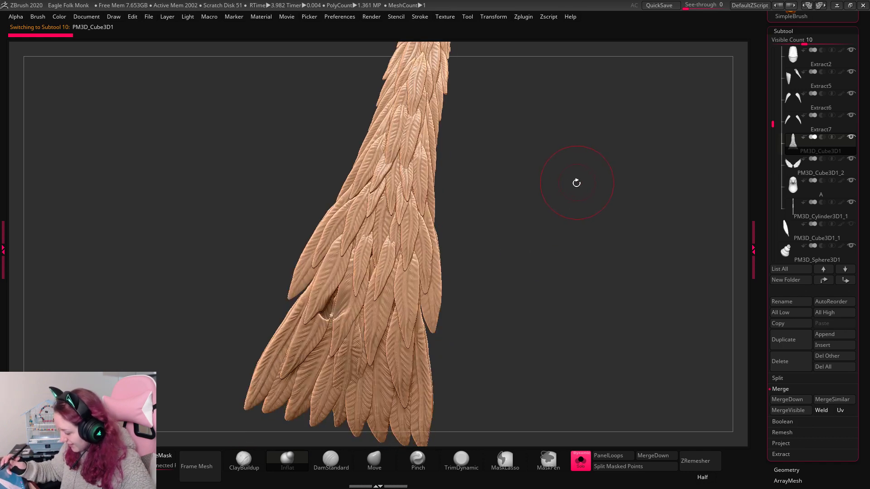
right_click(540, 213)
right_click_drag(544, 216, 557, 224, "ctrl")
right_click(557, 224)
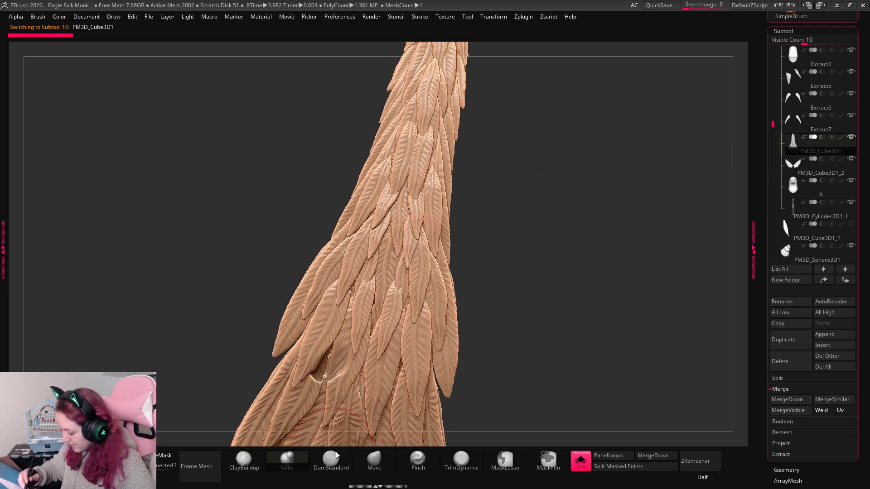
Isolate the polygroup containing the damaged tail feather and nudge the deformed area with the Move brush.
left_click(374, 460)
mouse_move(606, 252)
left_mouse_down()
mouse_move(442, 315)
mouse_move(521, 297)
mouse_move(586, 266)
mouse_move(656, 260)
mouse_move(532, 268)
left_mouse_up()
left_click(349, 338, "ctrl+shift")
key("space")
left_click_drag(396, 270, 394, 269)
left_click_drag(640, 247, 546, 293)
Try the Inflat brush on the damaged tail feather and undo the stroke.
left_click(288, 461)
mouse_move(297, 284)
left_mouse_down()
mouse_move(295, 304)
mouse_move(297, 283)
mouse_move(314, 271)
left_mouse_up()
key("ctrl+z")
mouse_move(616, 193)
left_mouse_down()
mouse_move(431, 235)
mouse_move(604, 188)
mouse_move(613, 196)
mouse_move(616, 250)
mouse_move(606, 243)
mouse_move(620, 282)
left_mouse_up()
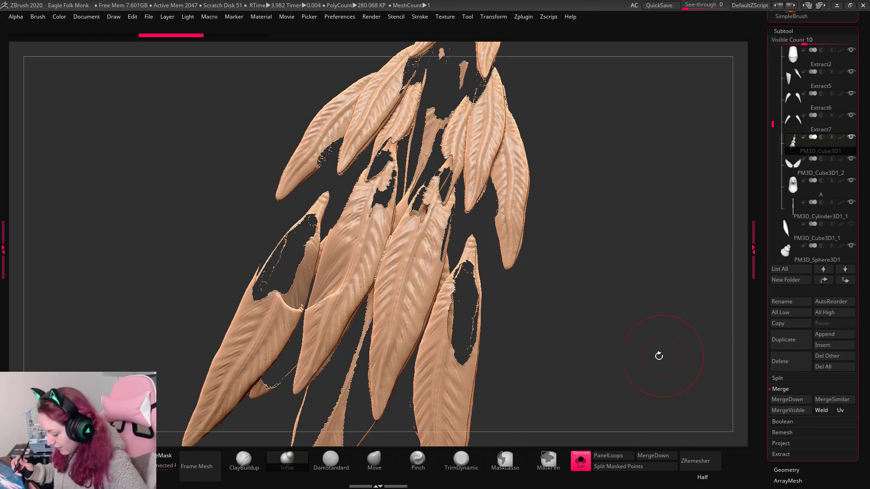
Reshape the deformed edge of the damaged feather with the Move brush from the side, stepping through undo and redo to compare strokes.
left_click(378, 460)
mouse_move(631, 253)
left_mouse_down()
mouse_move(619, 210)
mouse_move(458, 116)
mouse_move(413, 112)
mouse_move(428, 279)
mouse_move(645, 281)
mouse_move(583, 311)
mouse_move(327, 260)
left_mouse_up()
key("space")
key("ctrl+z")
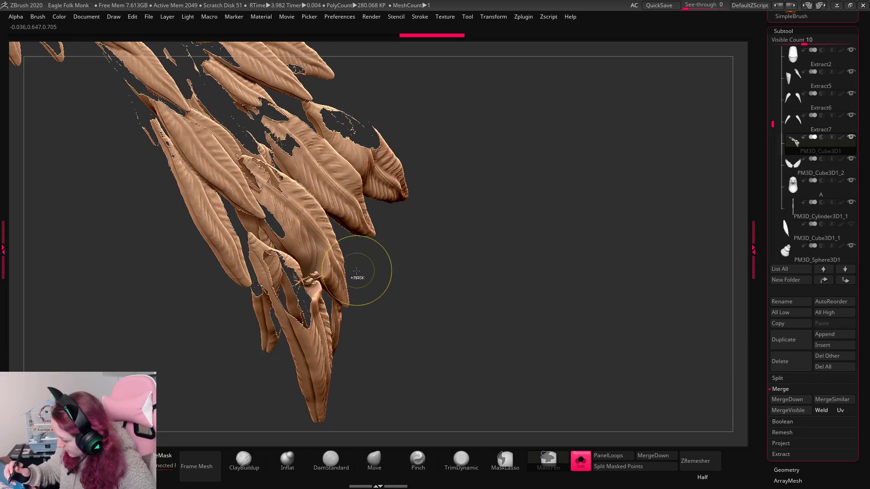
key("ctrl+z")
left_click_drag(321, 270, 325, 293)
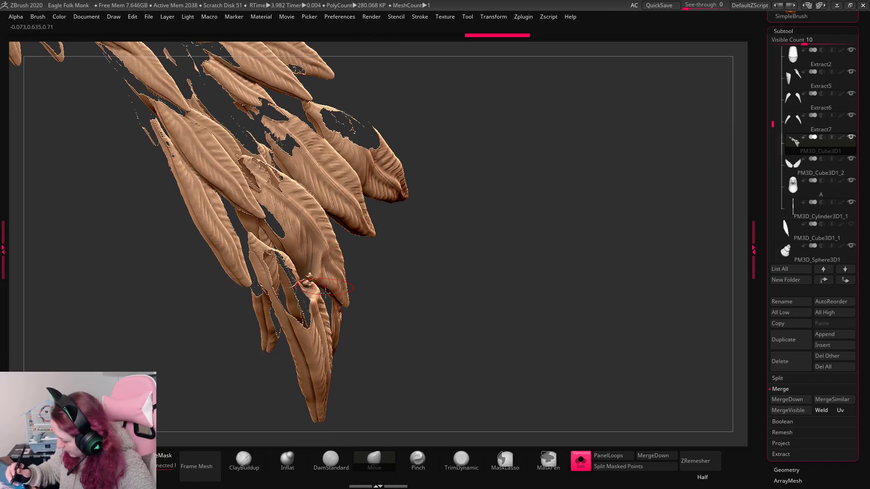
mouse_move(443, 208)
left_mouse_down()
mouse_move(559, 121)
mouse_move(305, 263)
mouse_move(310, 260)
left_mouse_up()
key("ctrl+z")
key("ctrl+z")
key("ctrl+shift+z")
key("ctrl+shift+z")
key("ctrl+shift+z")
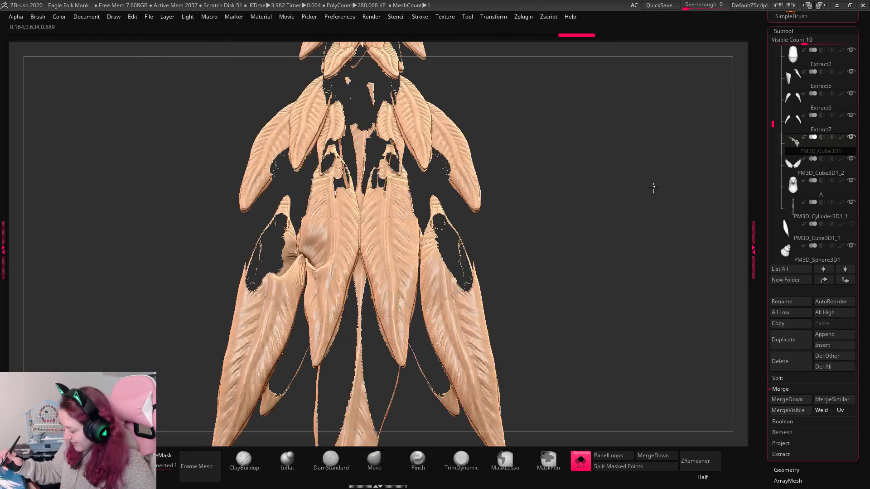
Bring back the hidden tail feathers and adjust the crease between the damaged feather and the overlapping one with the Move brush.
key("ctrl+z")
key("ctrl+z")
key("ctrl+z")
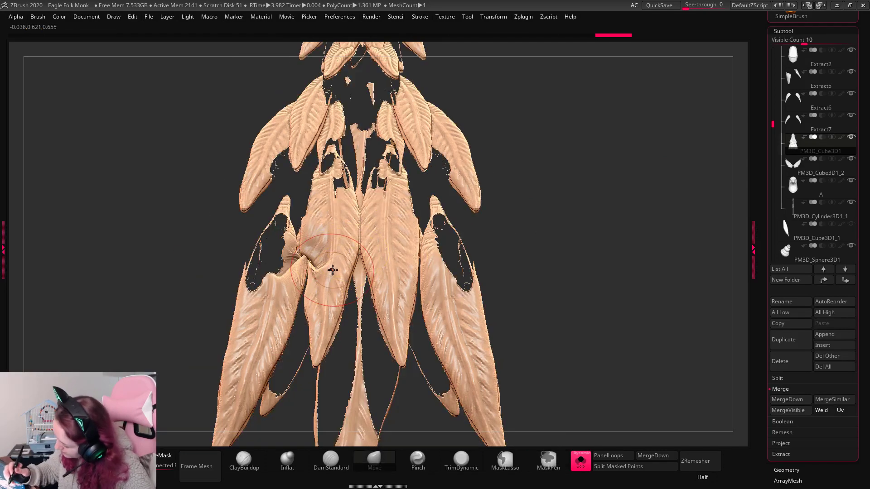
key("ctrl+shift+z")
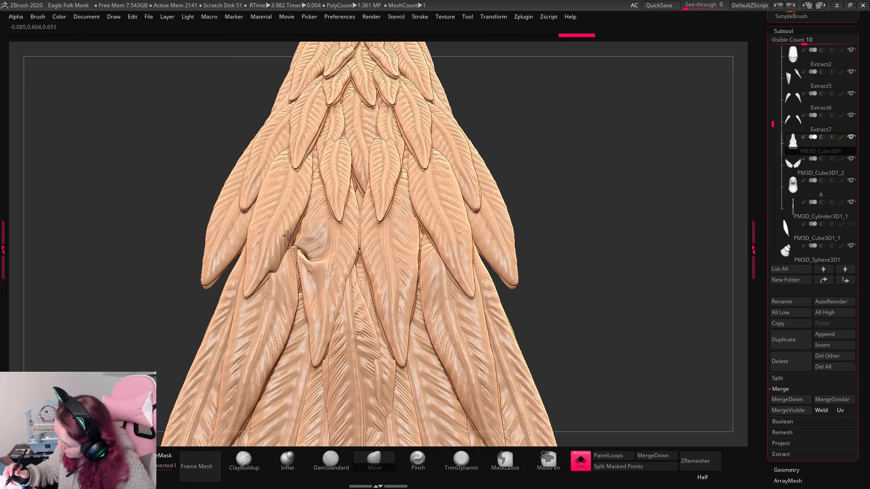
left_click_drag(288, 236, 278, 242)
key("ctrl+z")
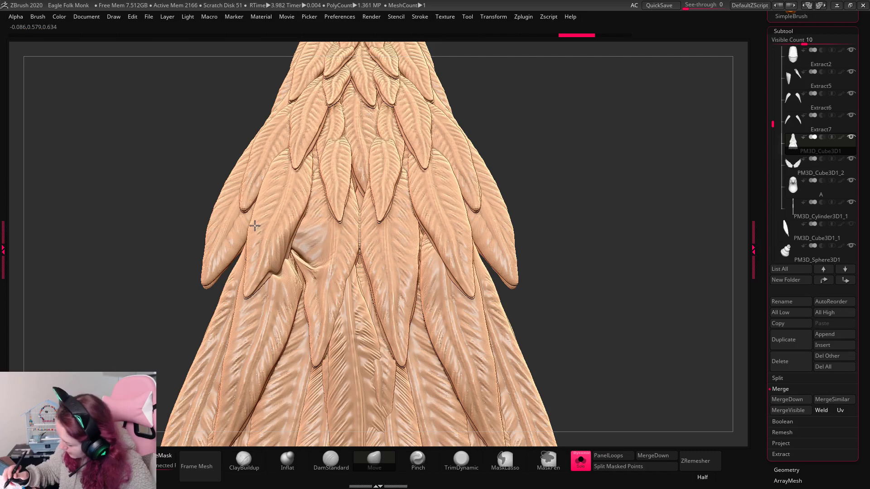
key("ctrl+shift+z")
key("ctrl+shift+z")
right_click_drag(255, 226, 341, 243)
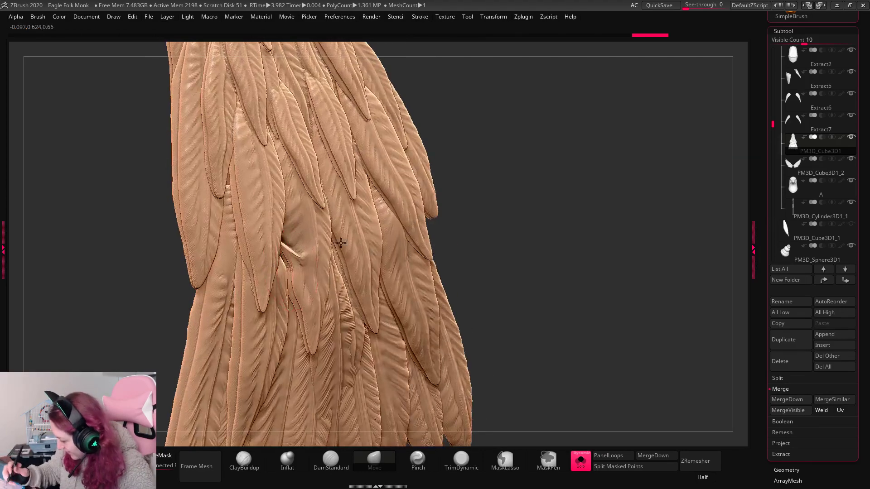
Smooth out the folded ridge on the damaged feather, undoing the unwanted stroke near its inner edge.
mouse_move(613, 177)
left_mouse_down()
mouse_move(595, 157)
mouse_move(599, 184)
left_mouse_up()
key("ctrl+shift+z")
key("ctrl+z")
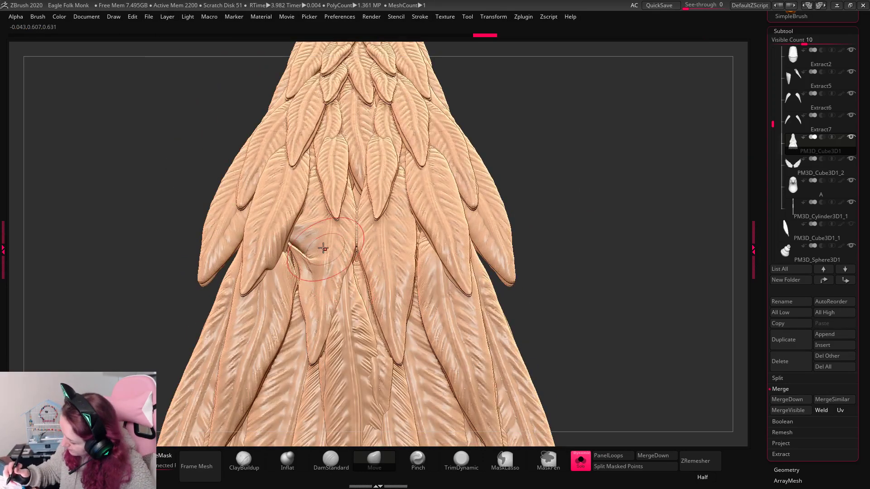
key("ctrl+shift+z")
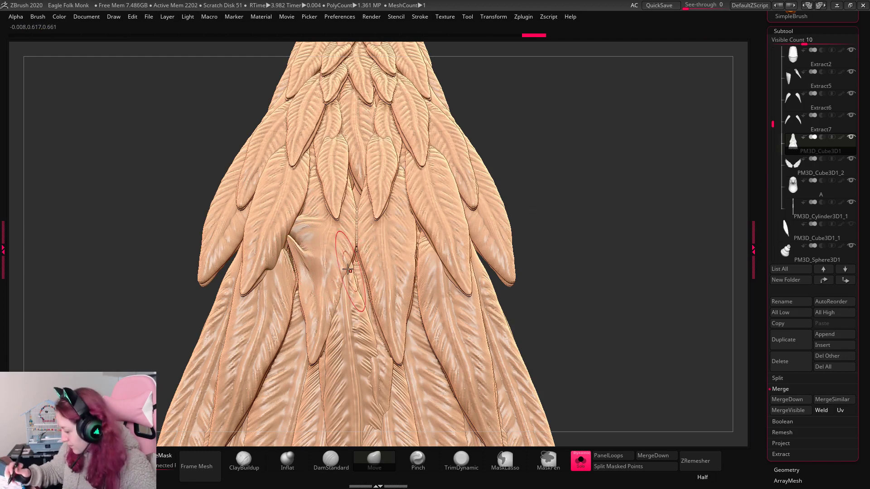
left_click_drag(362, 227, 368, 230)
key("ctrl+z")
Tighten the remaining crease at the damaged feather's edge with the Pinch brush.
left_click(418, 460)
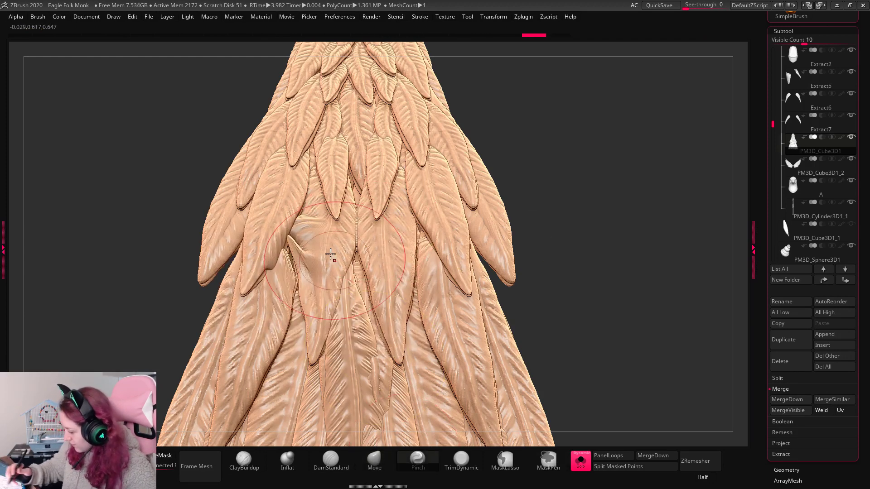
left_click_drag(303, 245, 317, 236)
mouse_move(313, 229)
left_mouse_down()
mouse_move(325, 218)
mouse_move(341, 235)
mouse_move(311, 242)
left_mouse_up()
Set the DamStandard draw size to about 8 and try carving a centre line down the repaired feather, undoing the stroke.
mouse_move(616, 119)
left_mouse_down("alt")
mouse_move(577, 151)
mouse_move(578, 232)
mouse_move(546, 195)
left_mouse_up("alt")
left_click(322, 461)
key("space")
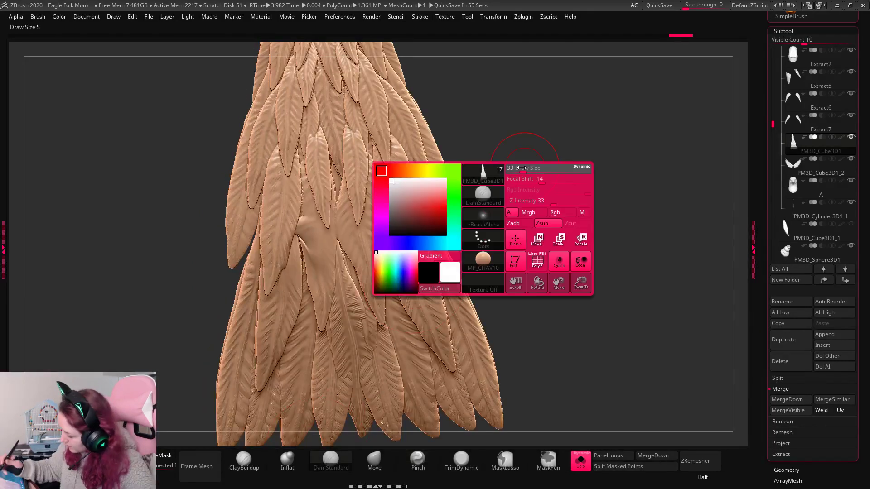
key("space")
left_click_drag(329, 225, 319, 210)
key("space")
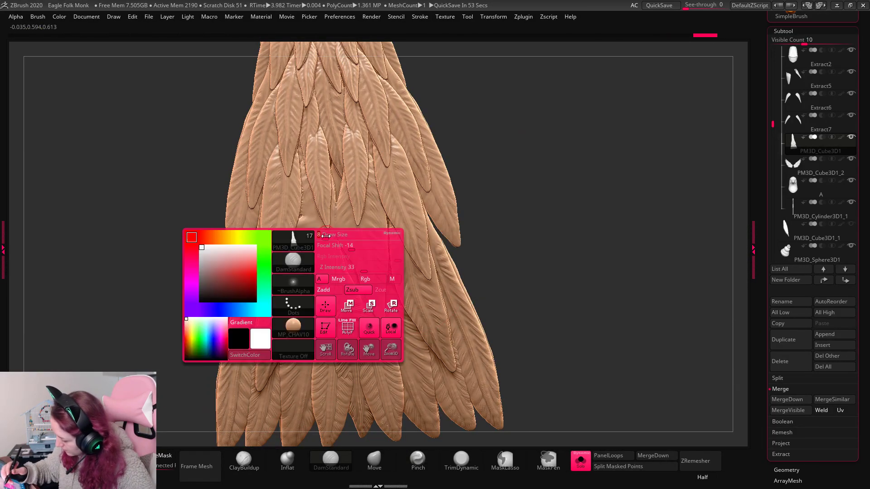
left_click_drag(325, 290, 323, 318, "alt")
key("ctrl+z")
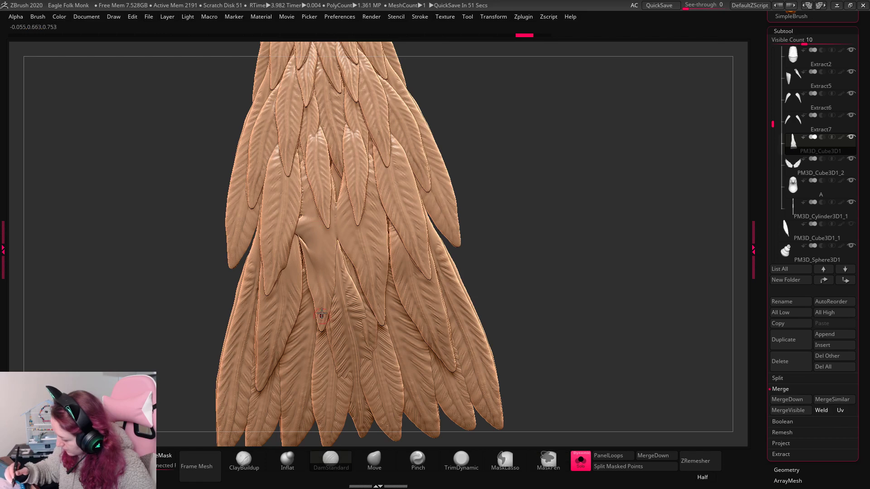
Carve feather detail into the smoothed area of the repaired tail feather with DamStandard strokes.
left_click_drag(318, 225, 310, 220)
key("space")
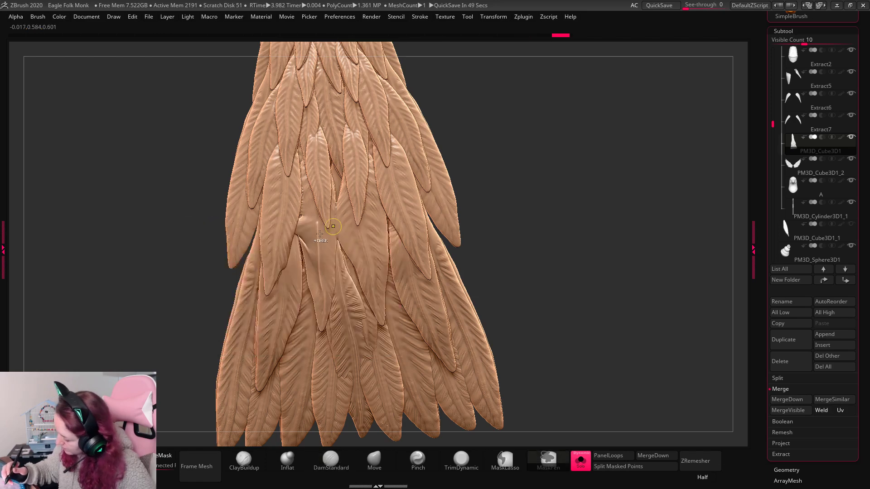
left_click_drag(311, 215, 312, 258)
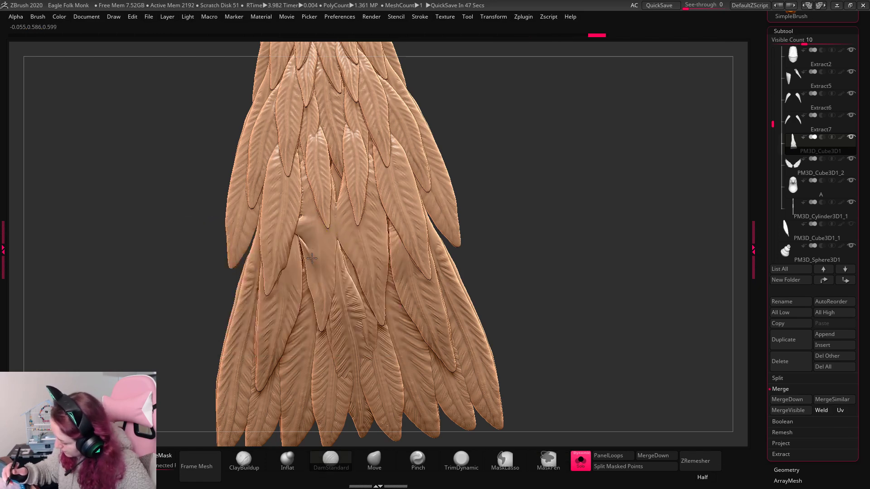
mouse_move(317, 303)
left_mouse_down()
mouse_move(329, 272)
mouse_move(302, 220)
left_mouse_up()
left_click_drag(306, 261, 320, 261)
left_click_drag(561, 138, 566, 120)
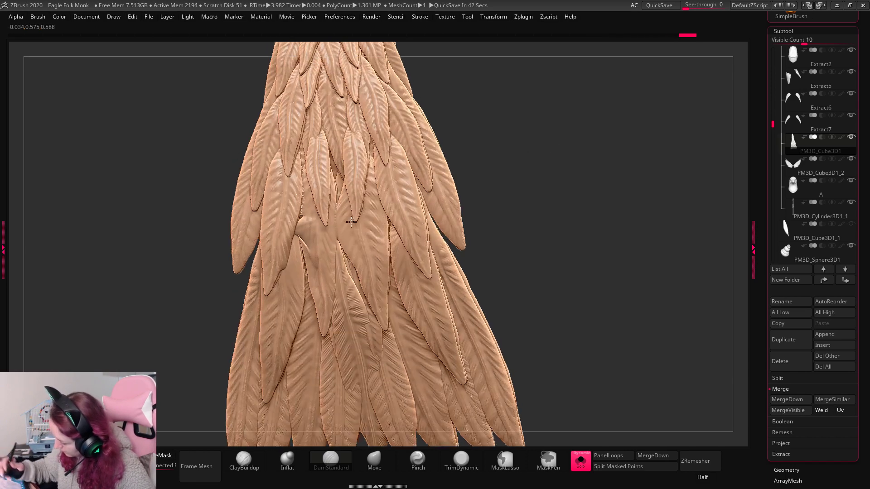
left_click_drag(302, 271, 295, 235)
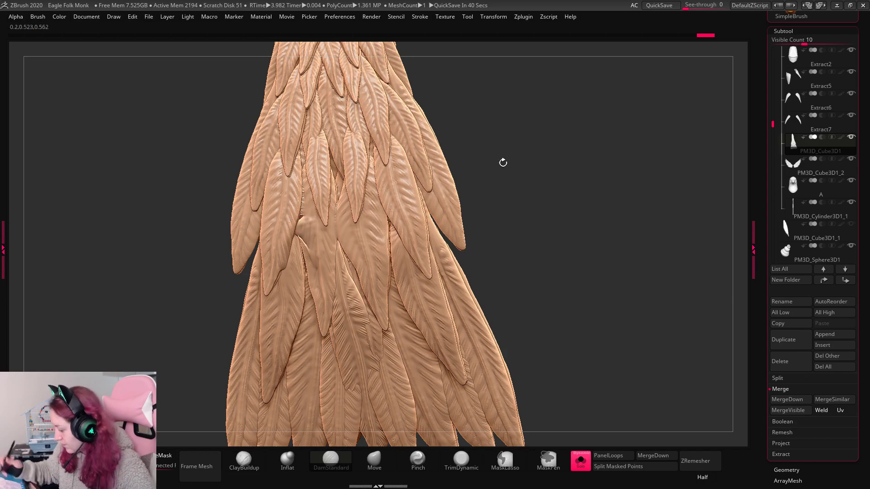
mouse_move(604, 178)
left_mouse_down()
mouse_move(588, 181)
mouse_move(580, 102)
mouse_move(594, 169)
mouse_move(550, 184)
mouse_move(546, 151)
mouse_move(567, 177)
mouse_move(551, 196)
mouse_move(560, 230)
mouse_move(646, 201)
left_mouse_up()
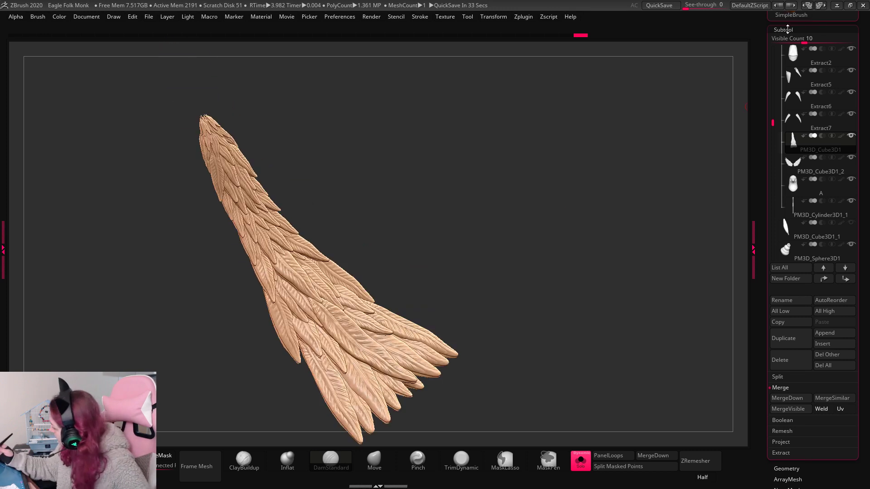
Try DynaMesh on the tail at resolutions 808 and 992, undoing each result.
left_click(783, 31)
left_click(787, 40)
left_click(786, 191)
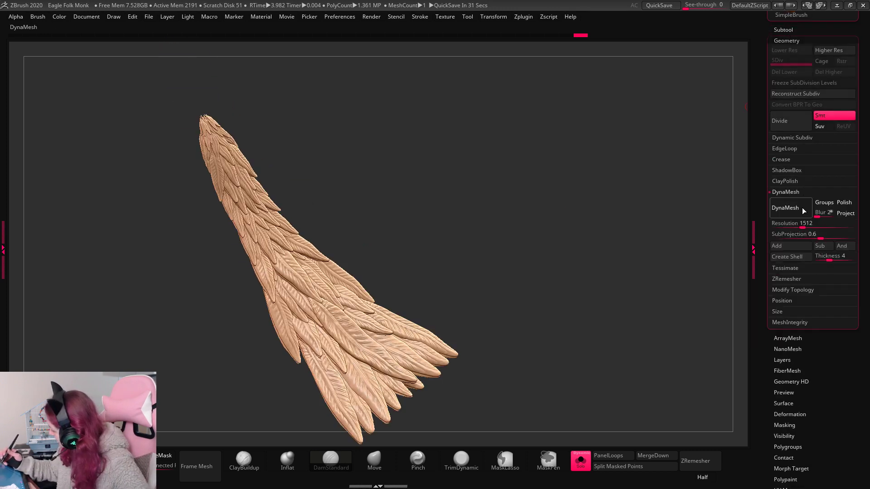
left_click(802, 208)
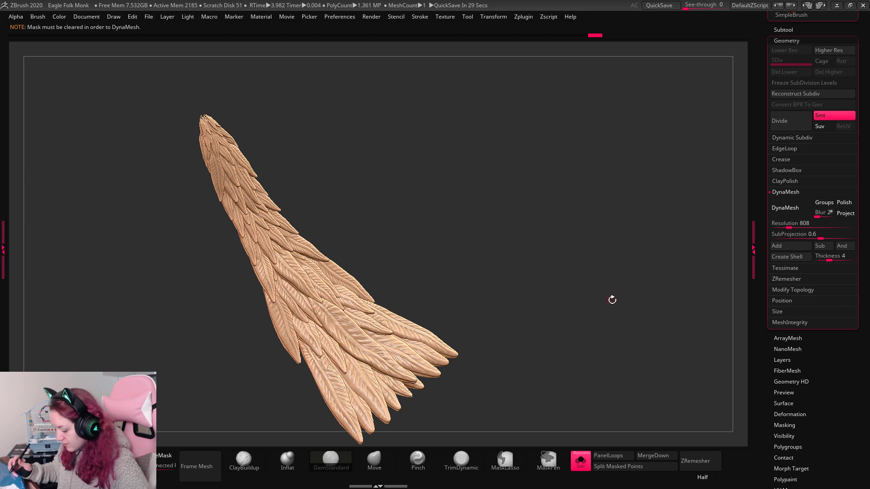
left_click(789, 209)
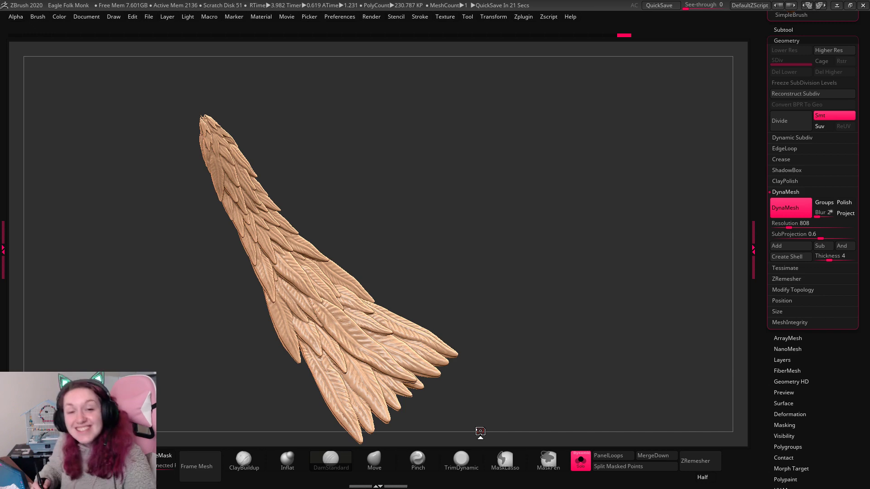
left_click_drag(548, 253, 616, 267)
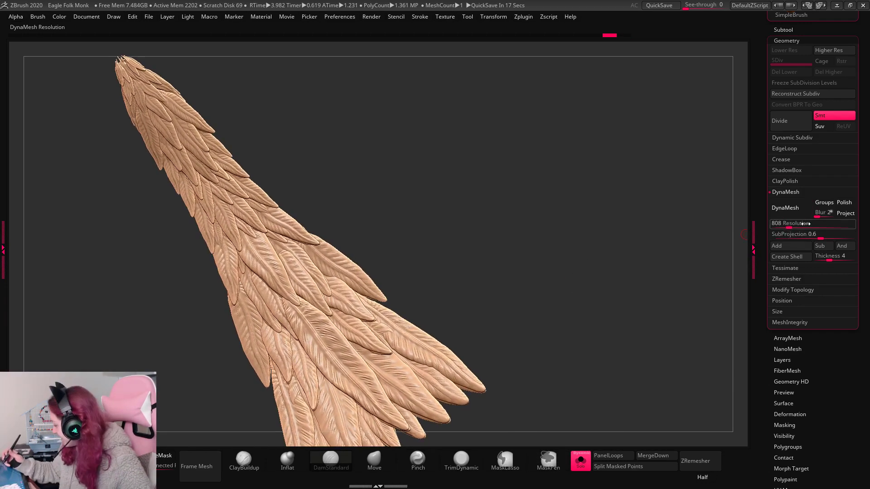
left_click_drag(805, 223, 814, 224)
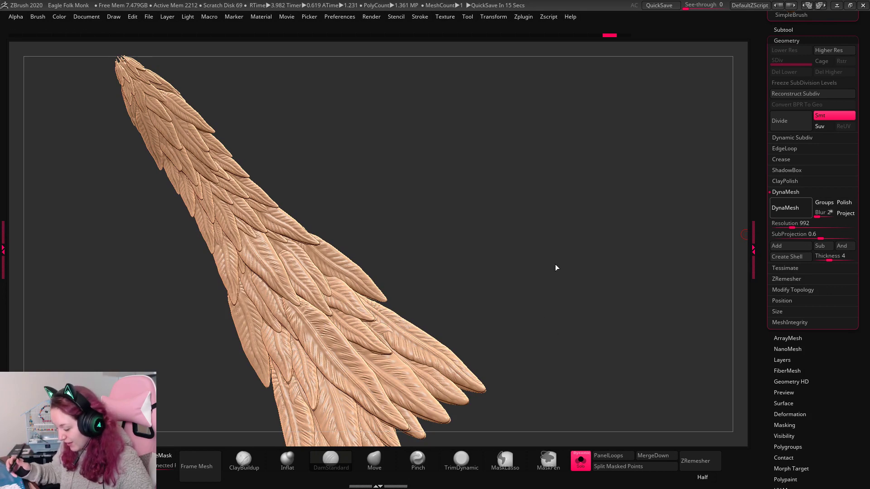
key("ctrl+z")
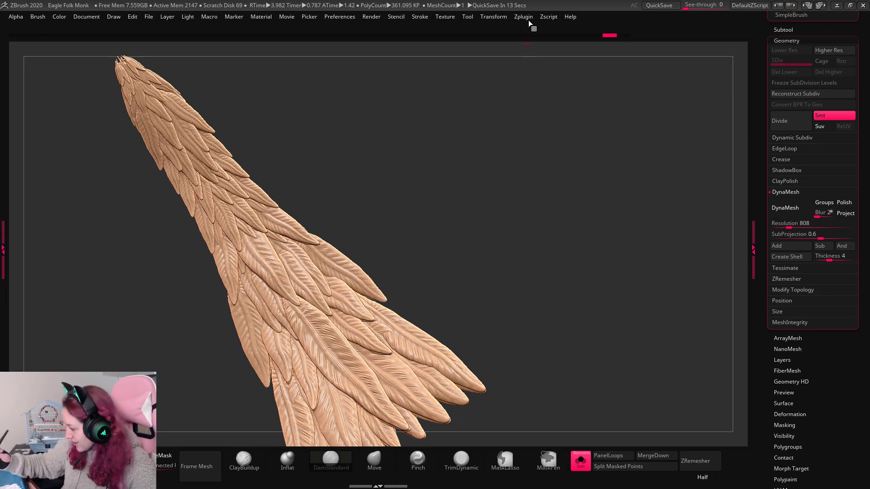
Pre-process the tail subtool in Decimation Master and decimate it with the 150k preset.
left_click(525, 18)
left_click(563, 194)
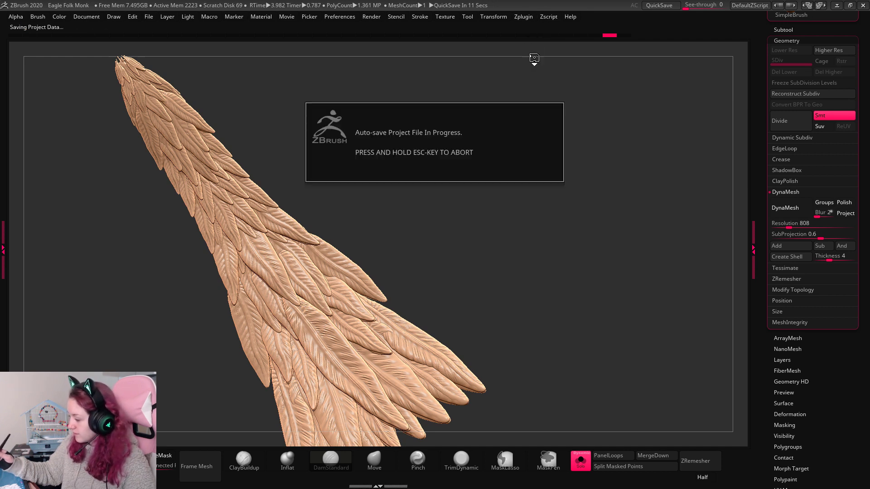
left_click(523, 17)
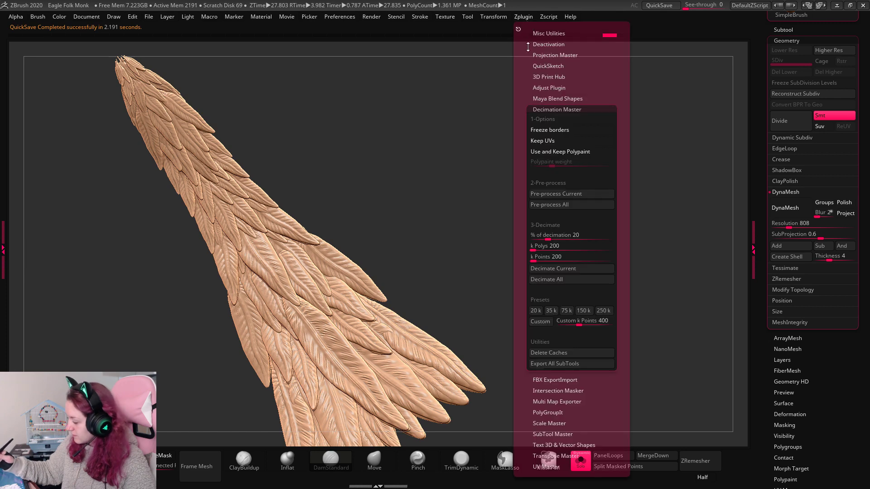
left_click(588, 310)
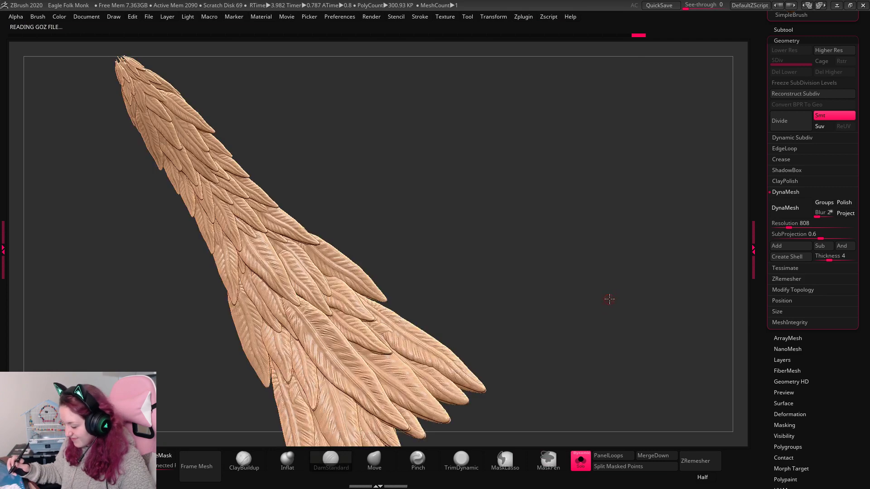
Export the decimated tail mesh to the Downloads folder as an OBJ file named Tail.
left_click_drag(609, 301, 567, 191)
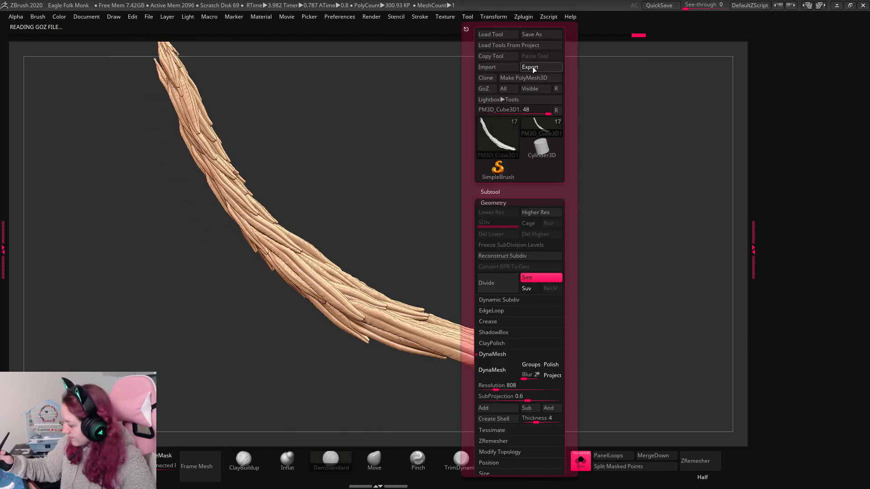
left_click(533, 68)
left_click(200, 153)
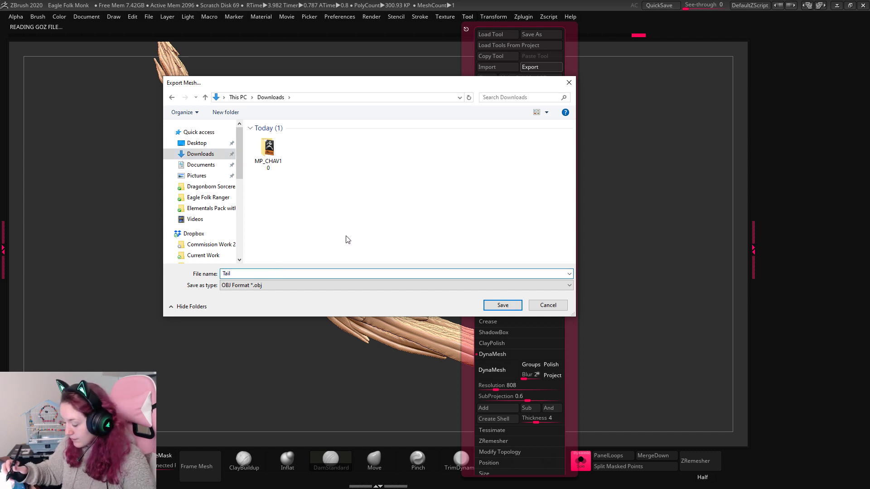
key("Return")
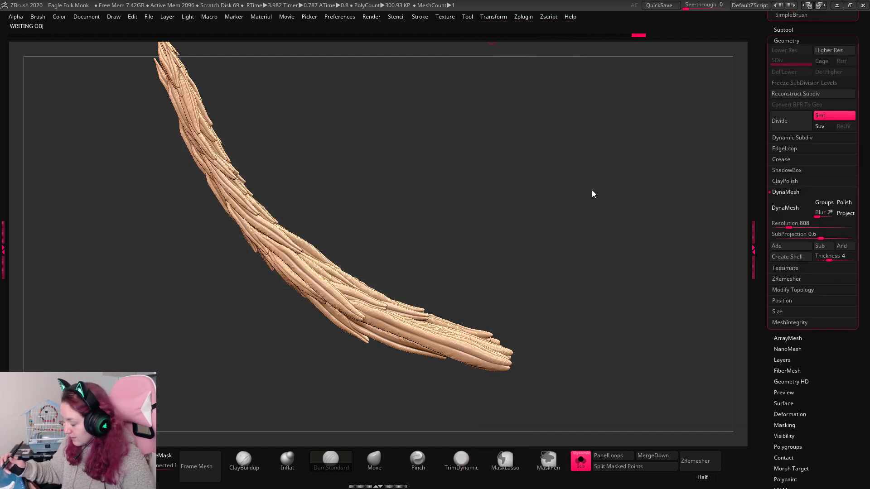
Bring back all the monk's subtools, then select the hands subtool and isolate it.
left_click(575, 467)
mouse_move(618, 217)
left_mouse_down()
mouse_move(664, 270)
mouse_move(655, 267)
mouse_move(666, 299)
mouse_move(676, 285)
mouse_move(655, 254)
mouse_move(674, 298)
left_mouse_up()
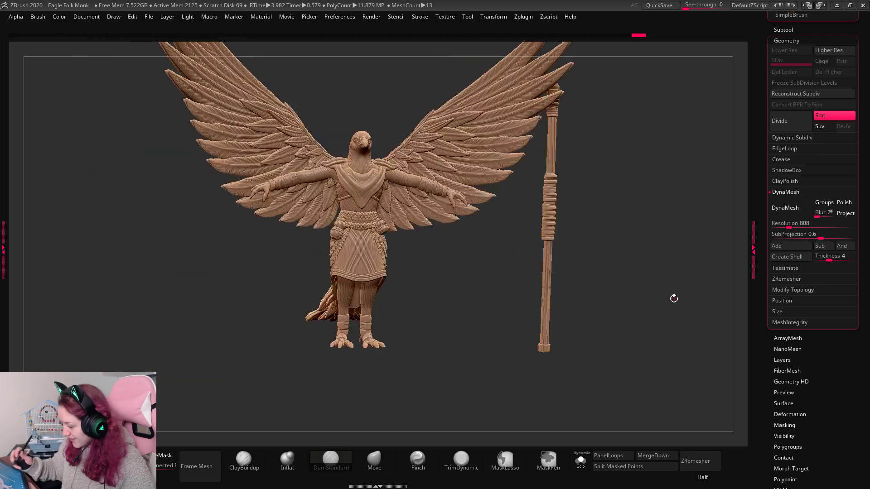
left_click_drag(667, 232, 524, 287)
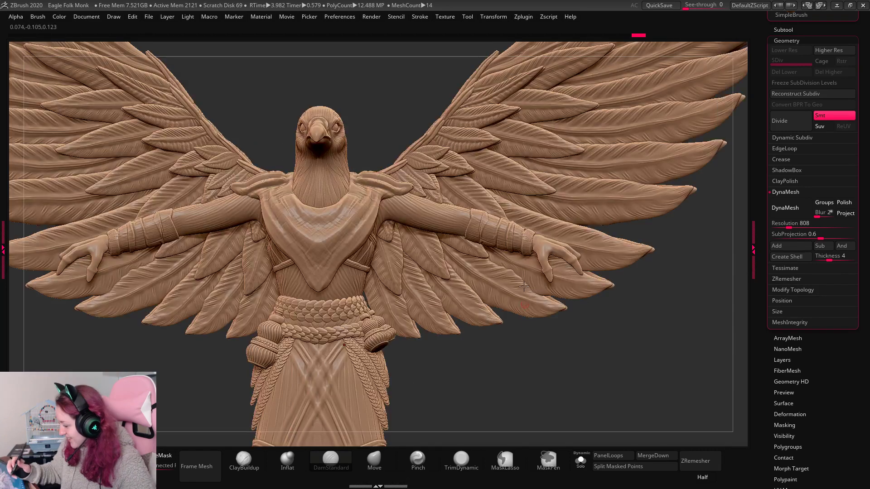
left_click(556, 252, "alt")
left_click(581, 461)
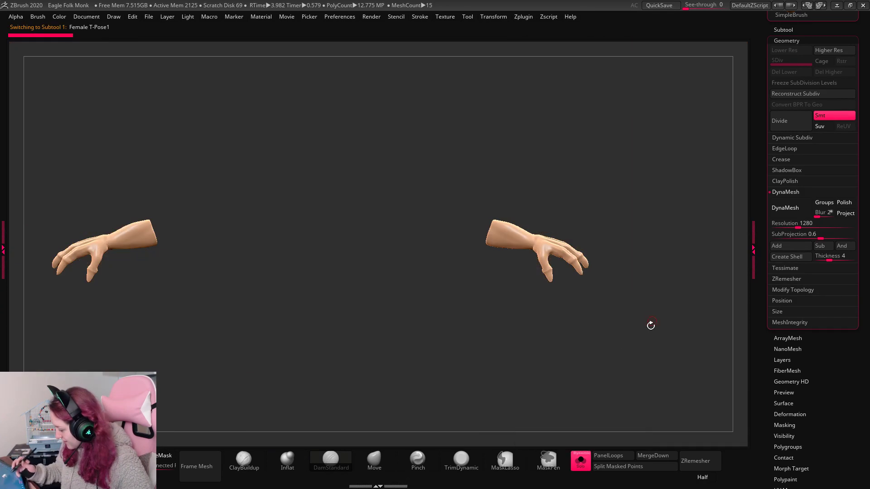
Export the isolated hands mesh to the Downloads folder as an OBJ file named Hand.
left_click_drag(651, 324, 637, 361)
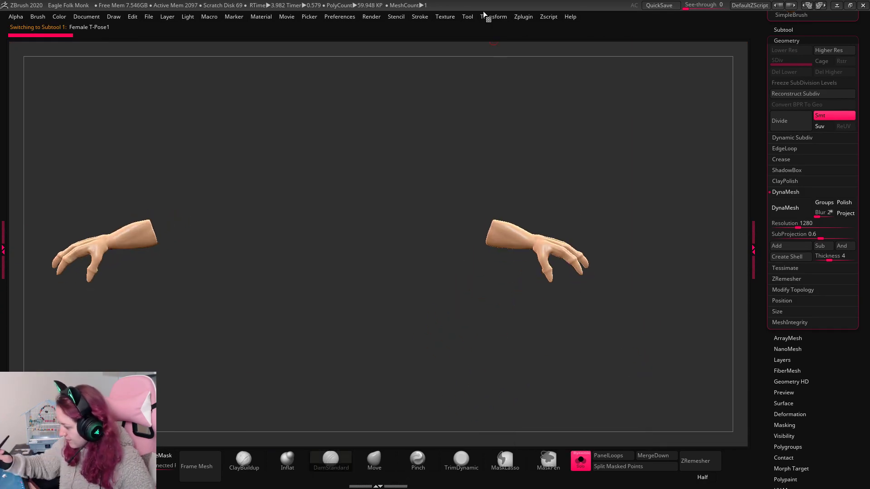
left_click(468, 16)
left_click(532, 66)
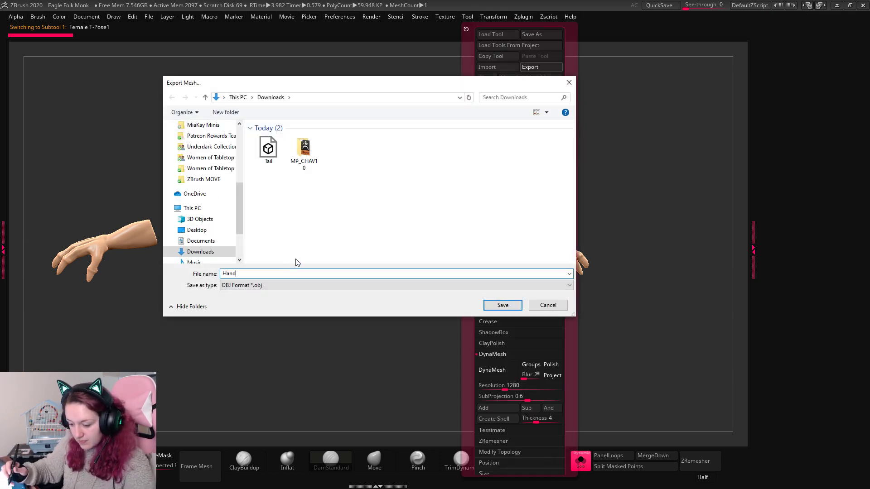
type("Hand")
key("Return")
Open the Eagle Folk Ranger project from its folder inside Women of Tabletop ZBRUSH.
left_click(149, 17)
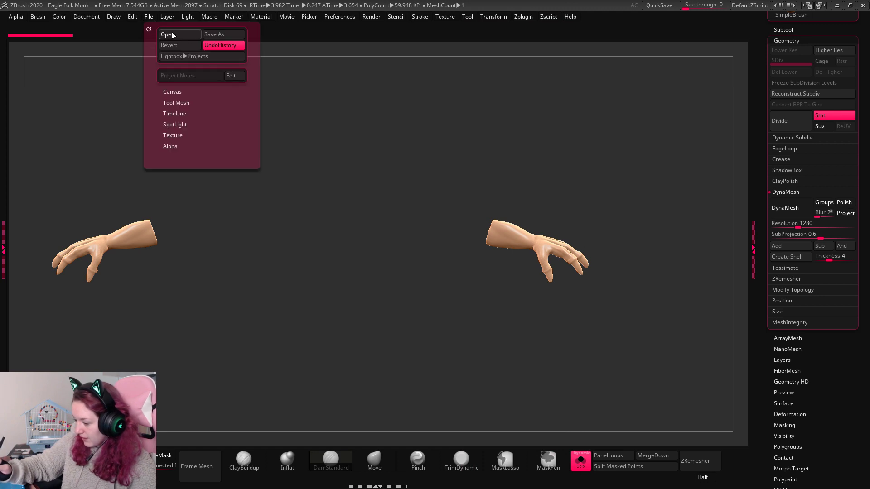
left_click(168, 34)
left_click(466, 270)
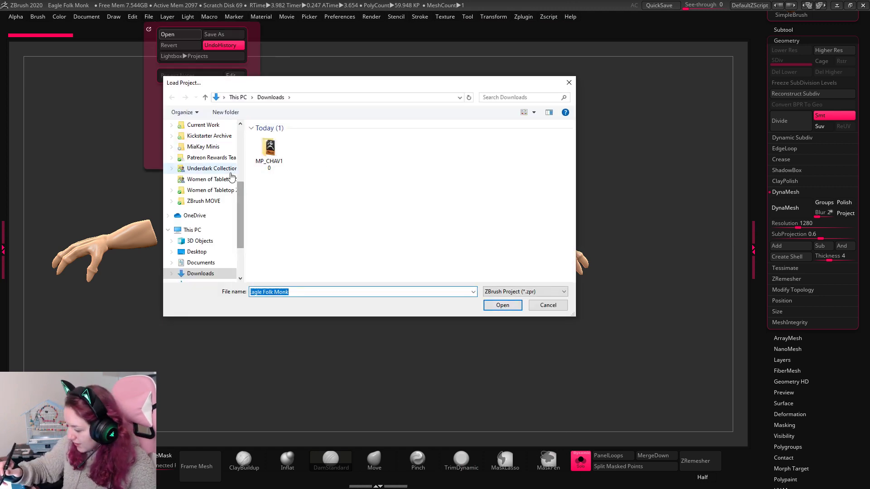
left_click(209, 190)
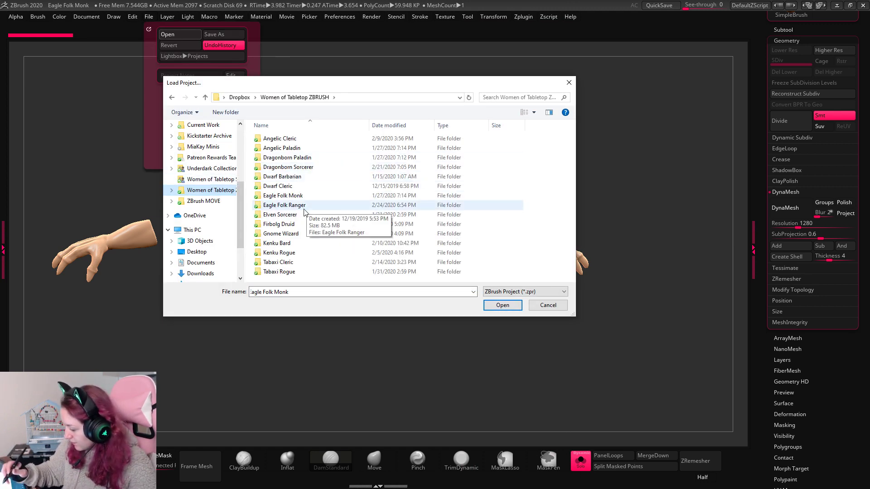
double_click(290, 205)
double_click(331, 139)
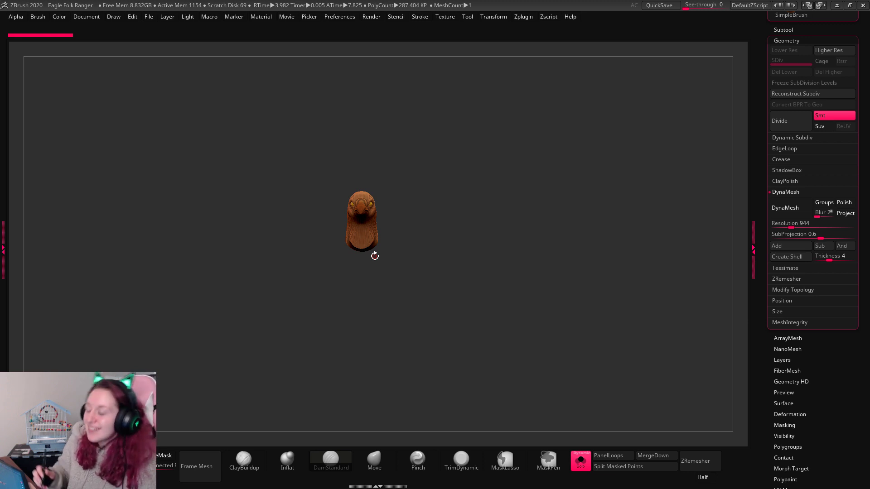
Isolate the ranger's hands subtool and replace its mesh by importing the Hand OBJ from Downloads.
left_click(581, 459)
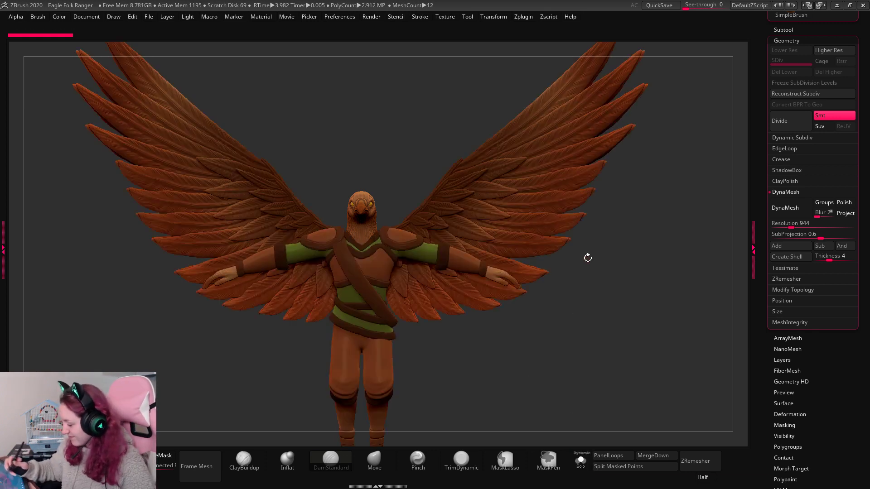
left_click(582, 462)
left_click(470, 18)
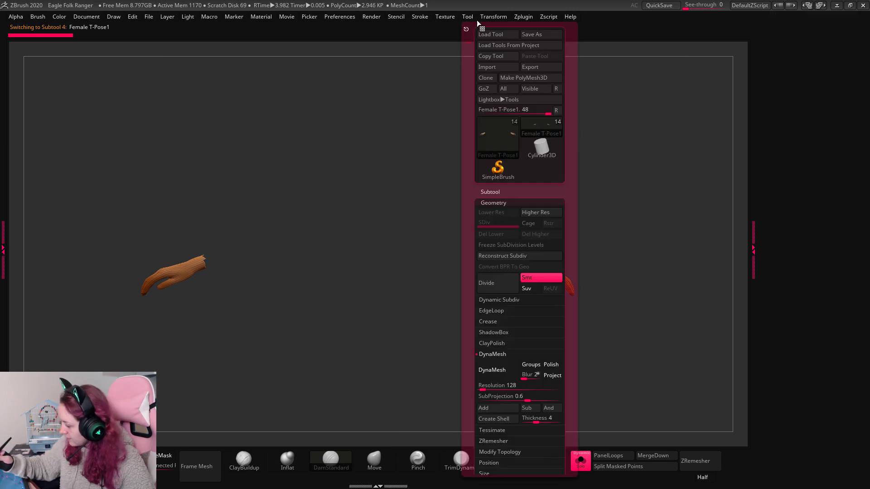
left_click(503, 68)
left_click(213, 154)
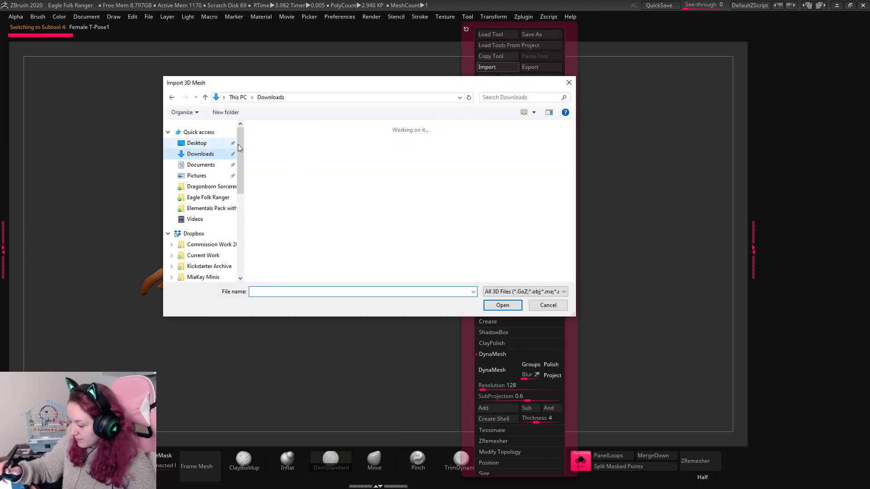
left_click(269, 150)
key("Return")
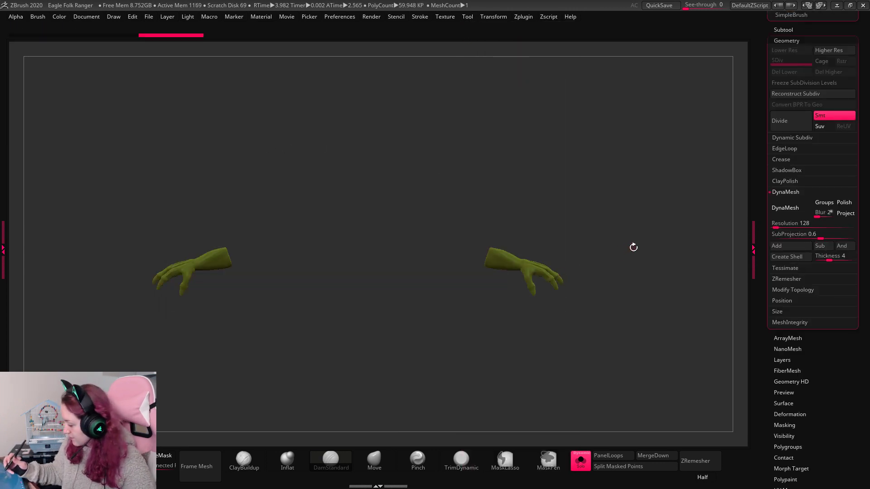
Show the whole ranger again and fill the imported hands with the brown skin colour R 139, G 98, B 64.
left_click_drag(633, 247, 599, 254, "alt")
left_click(573, 462)
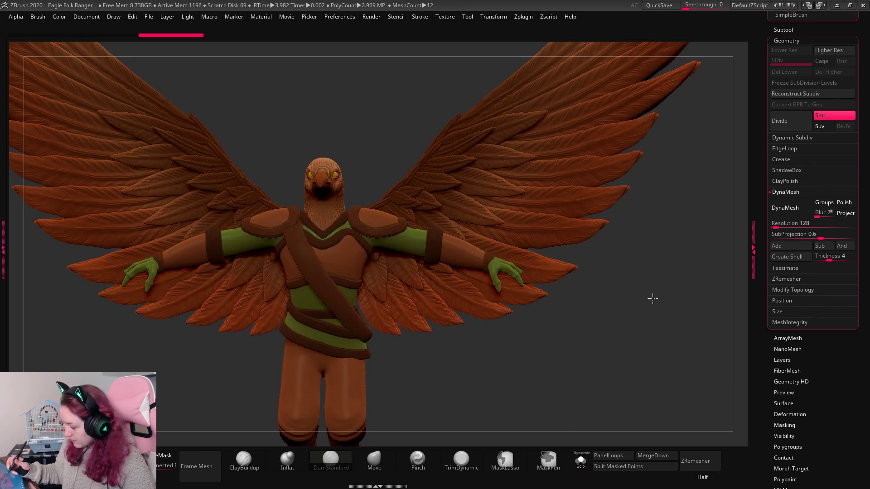
left_click_drag(653, 298, 365, 204, "alt")
scroll(795, 146, "up", 5)
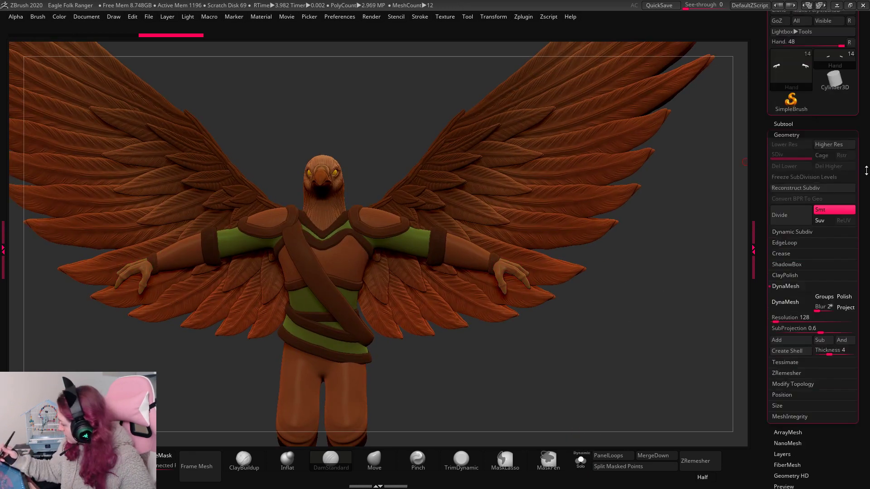
scroll(857, 92, "up", 5)
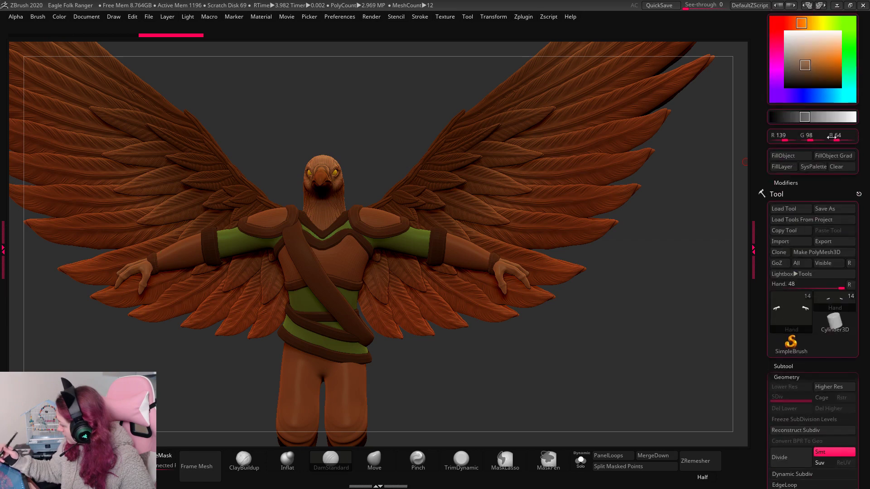
left_click(794, 155)
Nudge the imported hands slightly along the arm direction to line them up with the wrists.
key("w")
left_click_drag(563, 291, 567, 292)
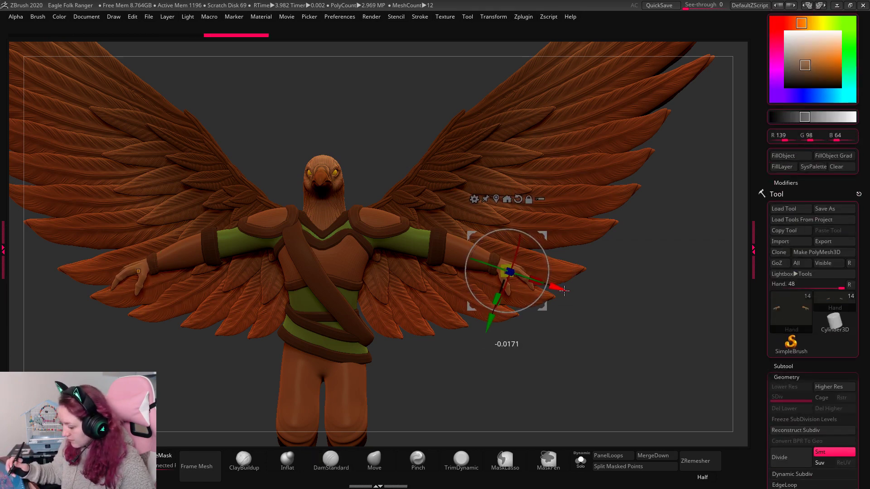
key("q")
left_click_drag(647, 256, 620, 173, "alt")
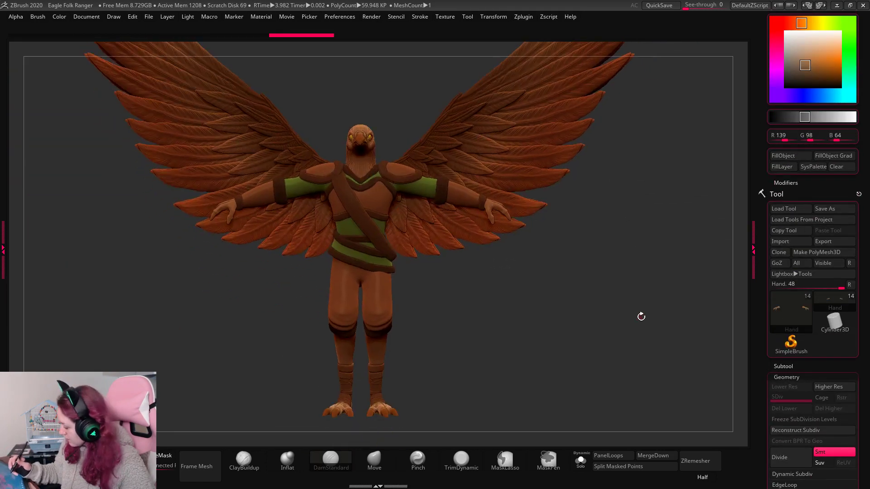
Show 15 entries in the ranger's subtool list and append a sphere as a new subtool.
left_click_drag(864, 397, 863, 289)
mouse_move(791, 262)
left_mouse_down()
mouse_move(808, 248)
mouse_move(801, 248)
left_mouse_up()
left_click(801, 249)
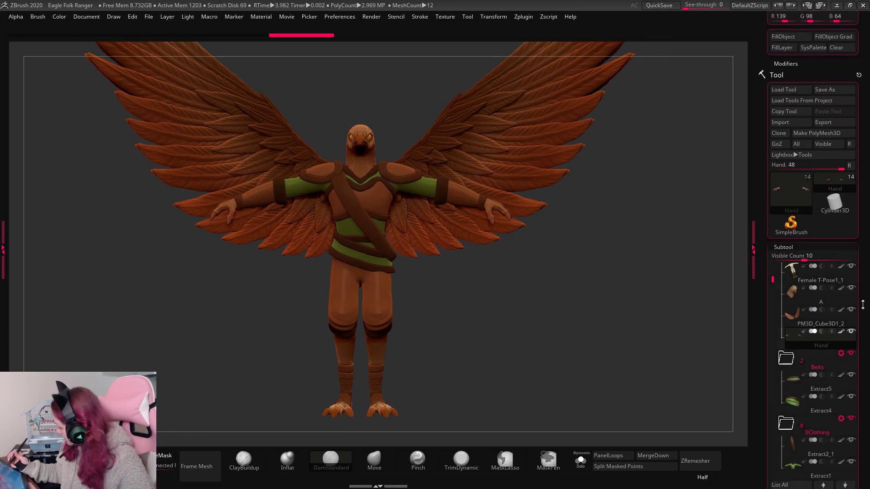
left_click_drag(863, 417, 863, 252)
left_click_drag(792, 92, 813, 92)
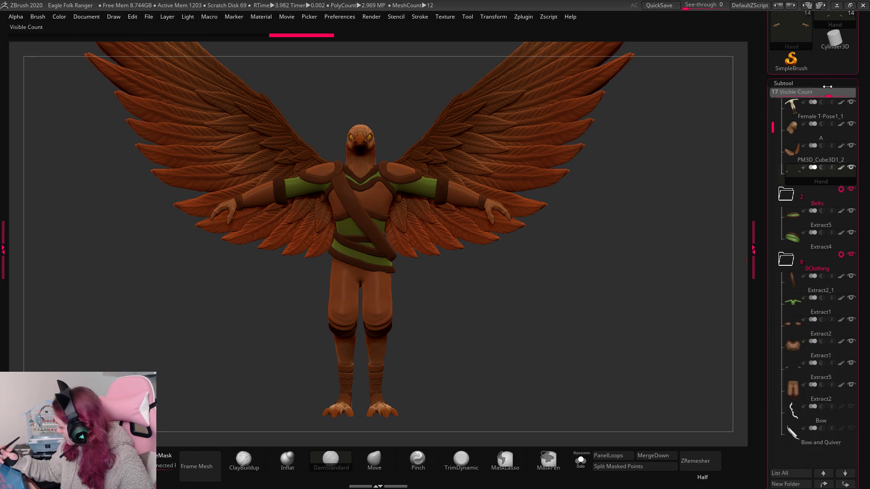
left_click(796, 287)
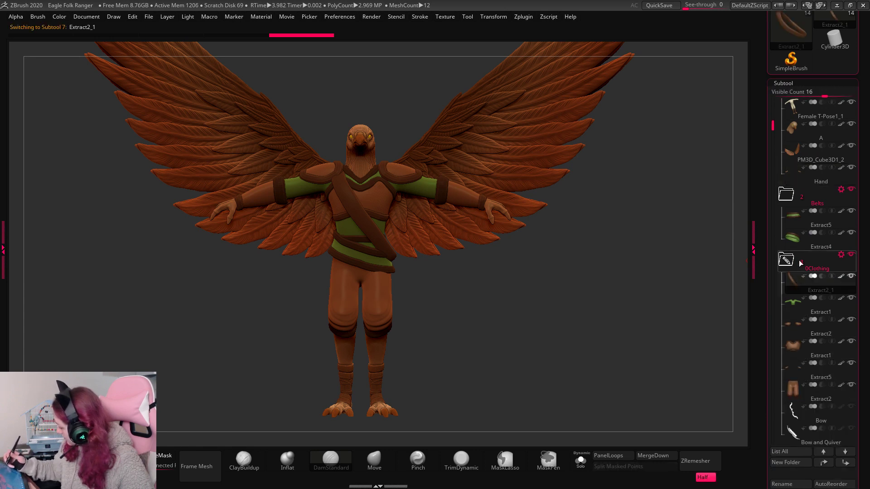
left_click_drag(774, 128, 775, 77)
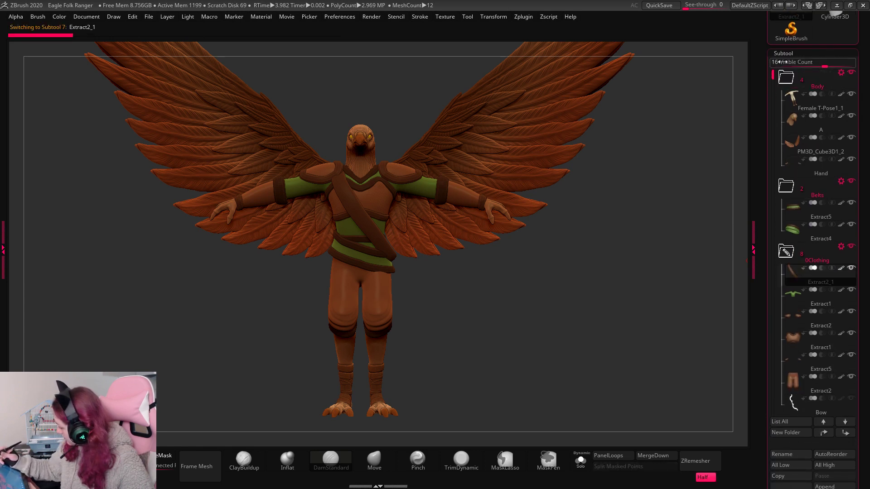
mouse_move(828, 322)
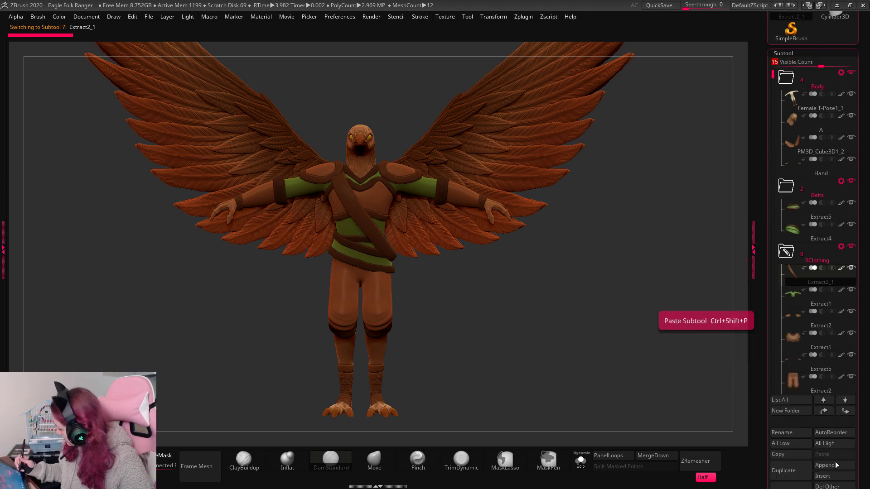
left_click(838, 466)
left_click(604, 306)
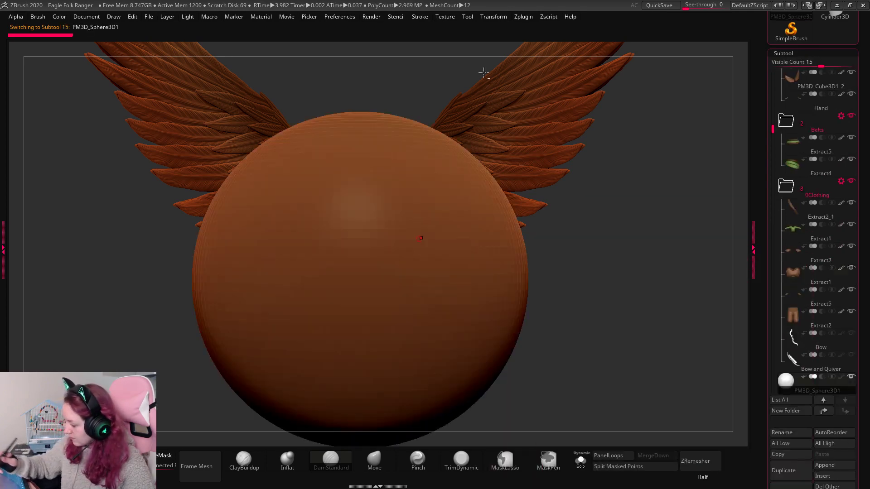
Replace the appended sphere with the tail by importing the Tail OBJ from Downloads.
left_click(469, 17)
left_click(497, 68)
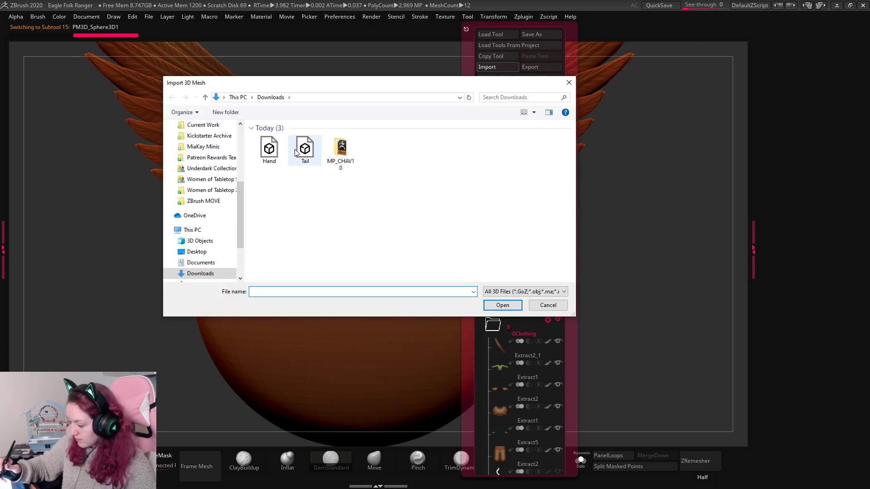
double_click(300, 149)
mouse_move(654, 310)
left_mouse_down()
mouse_move(627, 295)
mouse_move(576, 290)
mouse_move(658, 276)
mouse_move(646, 289)
mouse_move(583, 287)
mouse_move(634, 277)
mouse_move(637, 314)
left_mouse_up()
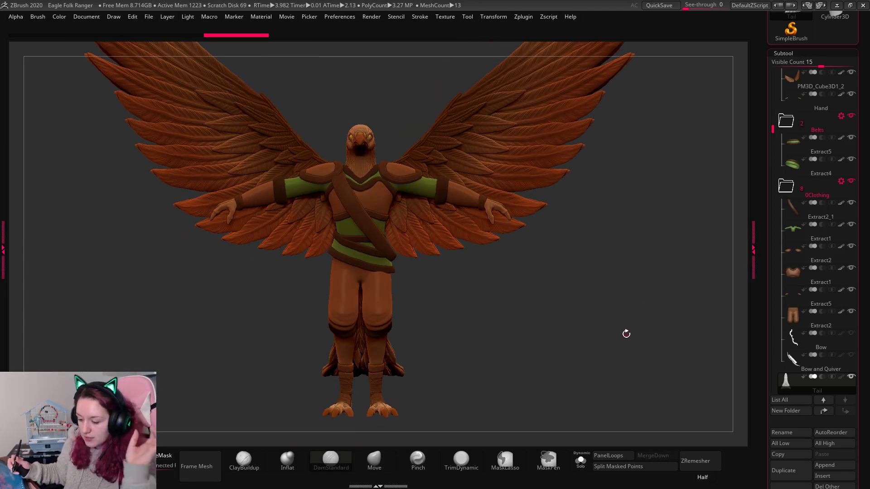
Select the wings subtool and reposition it on the ranger's back, checking from behind and from the front.
left_click(490, 169, "alt")
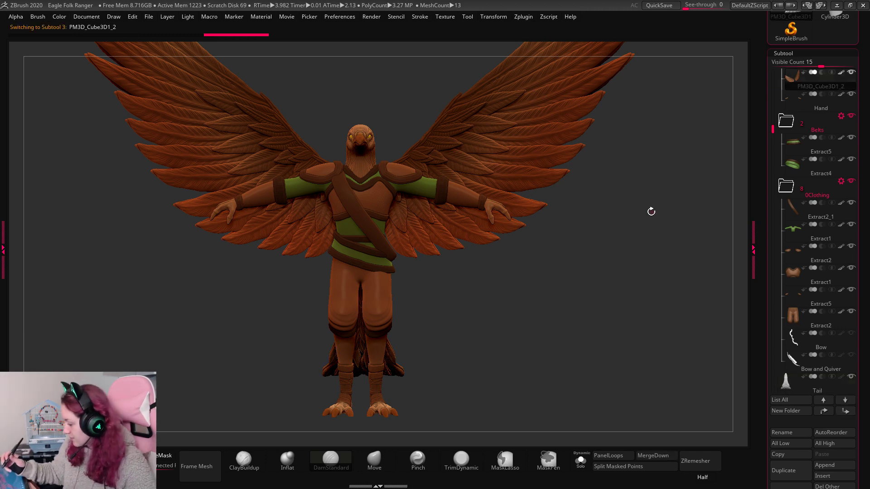
left_click_drag(650, 210, 587, 221)
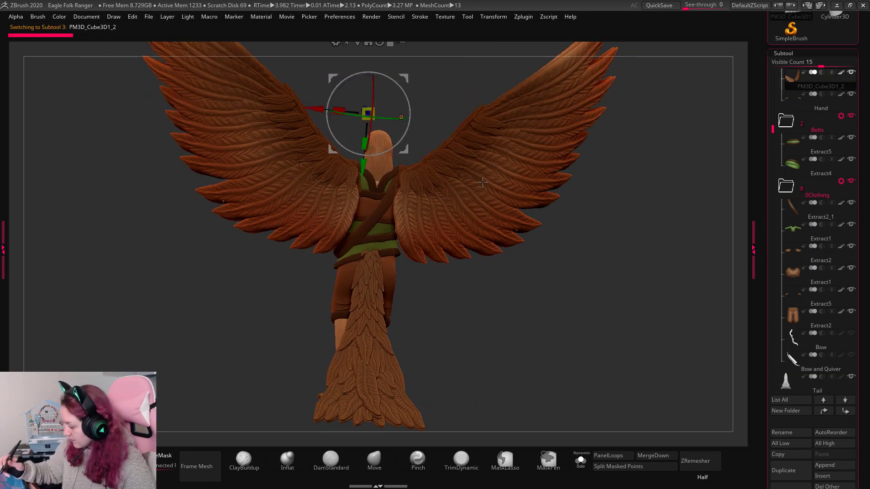
left_click_drag(642, 185, 587, 184, "shift")
mouse_move(409, 80)
left_mouse_down("alt")
mouse_move(397, 141)
mouse_move(407, 142)
left_mouse_up("alt")
key("q")
left_click_drag(657, 234, 587, 213)
left_click_drag(407, 163, 405, 134)
left_click_drag(519, 270, 654, 285)
left_click_drag(655, 285, 666, 340, "alt")
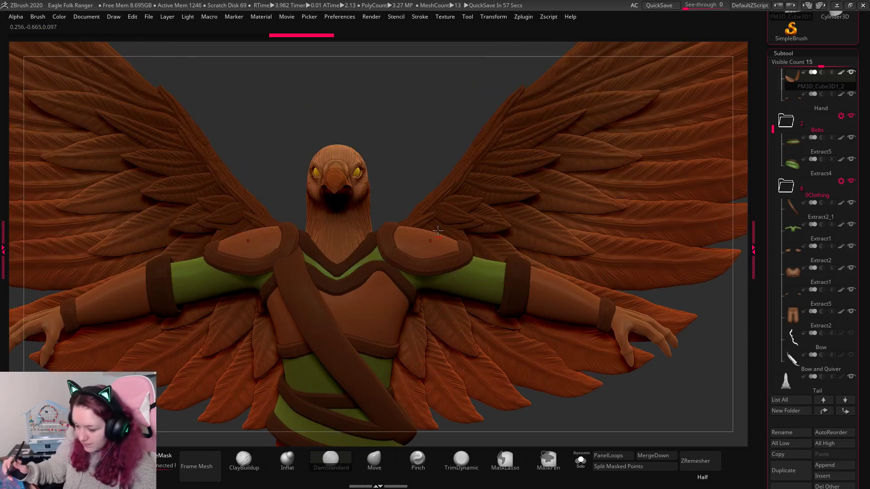
Select the shoulder pads subtool, shorten the subtool list to 13 entries, and duplicate the pads.
left_click_drag(436, 118, 428, 116, "alt")
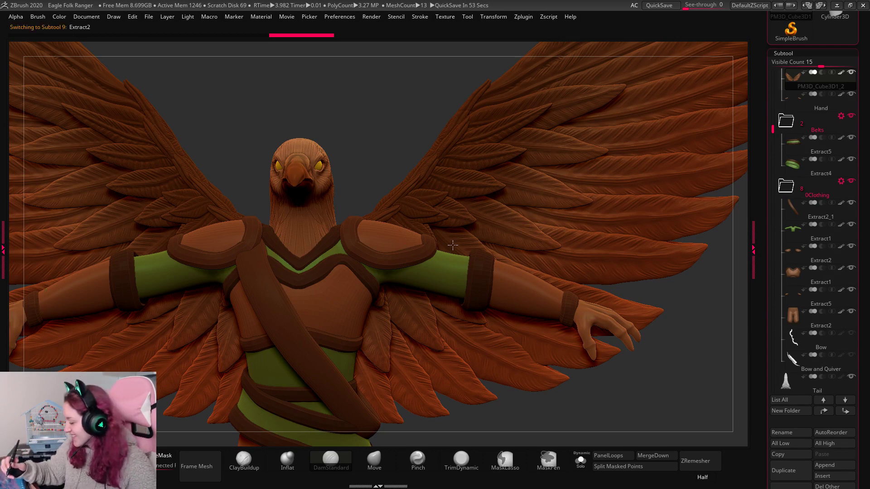
left_click(582, 463)
left_click(582, 463)
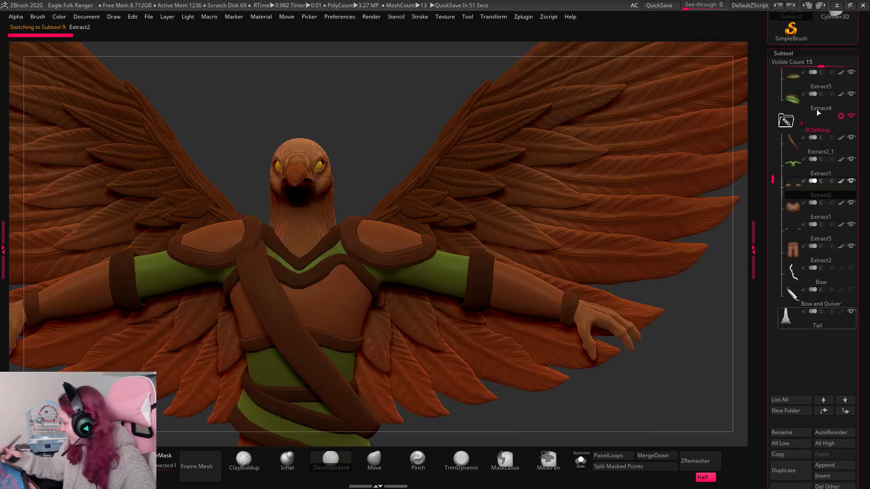
left_click_drag(821, 65, 815, 65)
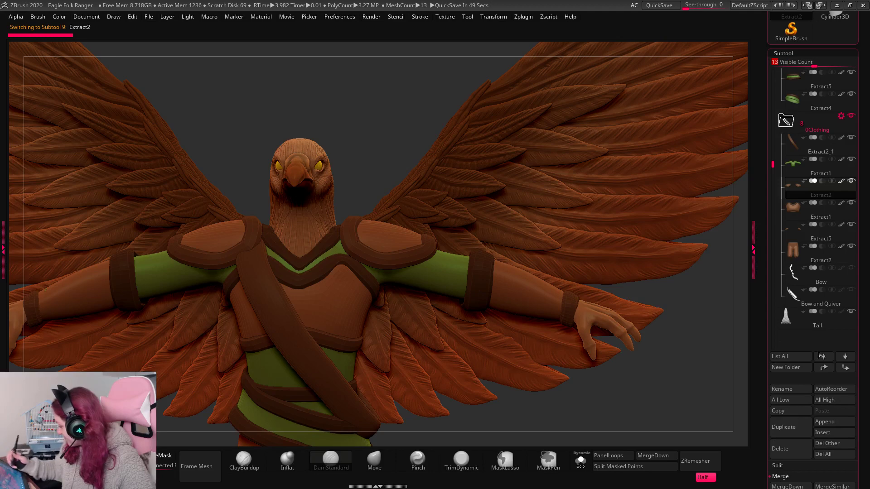
left_click(797, 430)
Raise the duplicated shoulder pads above the originals and rotate them to follow the shoulder line.
key("w")
left_click_drag(448, 284, 444, 186)
left_click_drag(444, 245, 444, 259)
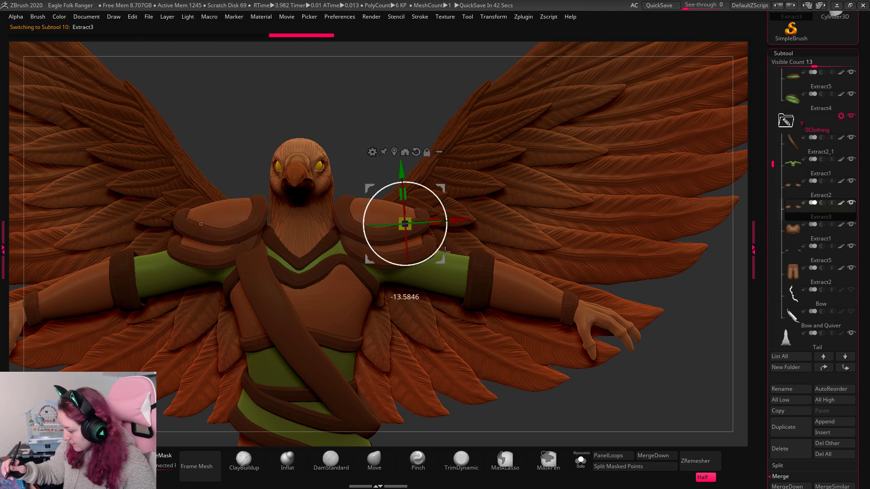
left_click_drag(409, 220, 412, 222)
mouse_move(441, 187)
left_mouse_down()
mouse_move(455, 194)
mouse_move(448, 163)
mouse_move(437, 219)
mouse_move(540, 353)
mouse_move(511, 328)
left_mouse_up()
key("q")
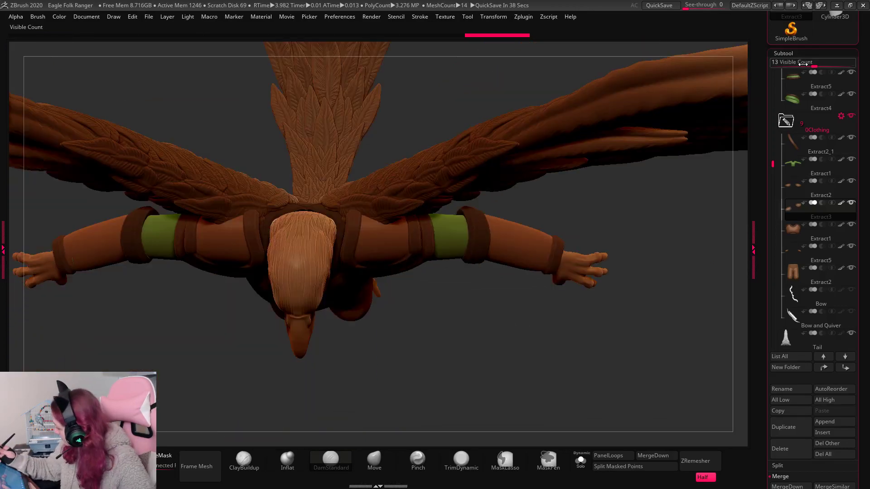
Reduce the subtool list to 12 entries and hide the wings subtool in the Body folder.
left_click(809, 64)
left_click_drag(773, 148, 773, 73)
left_click(853, 138)
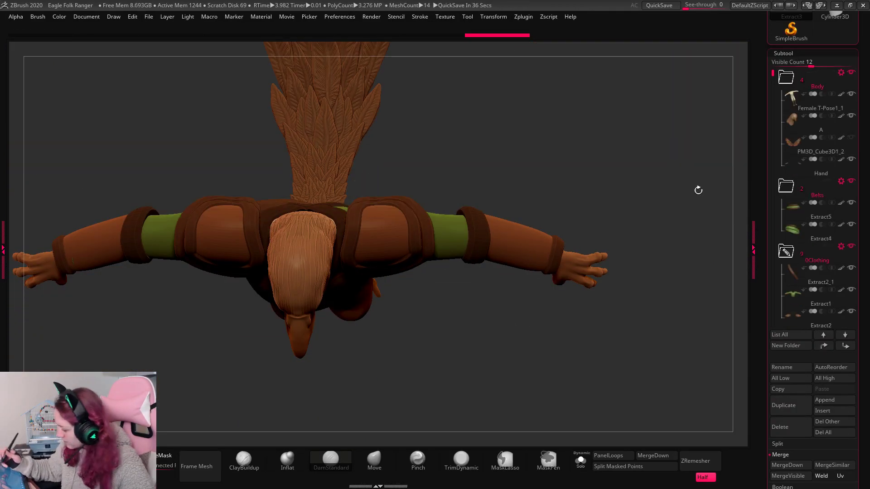
Position the transform gizmo at the outer edge of the upper shoulder pads.
left_click_drag(587, 152, 572, 213)
key("w")
left_click_drag(418, 229, 429, 222, "alt")
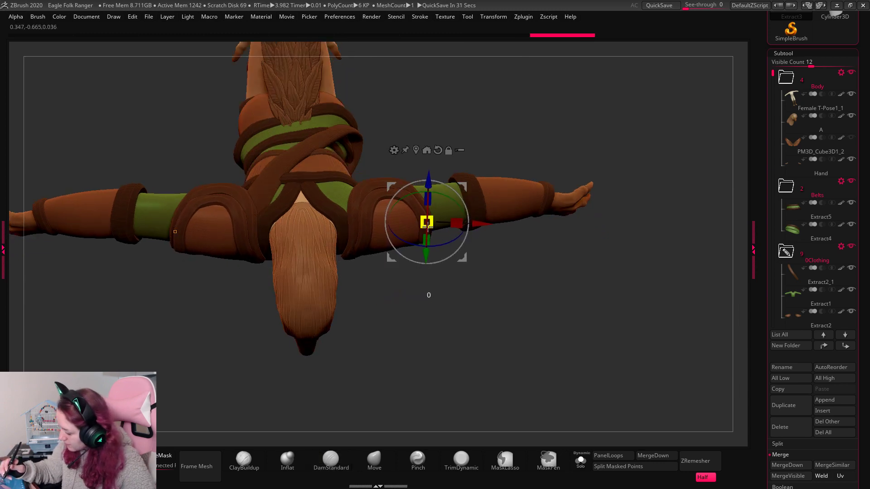
key("q")
mouse_move(521, 218)
left_mouse_down()
mouse_move(557, 210)
mouse_move(618, 177)
mouse_move(625, 197)
mouse_move(655, 200)
left_mouse_up()
left_click(632, 194, "ctrl")
key("w")
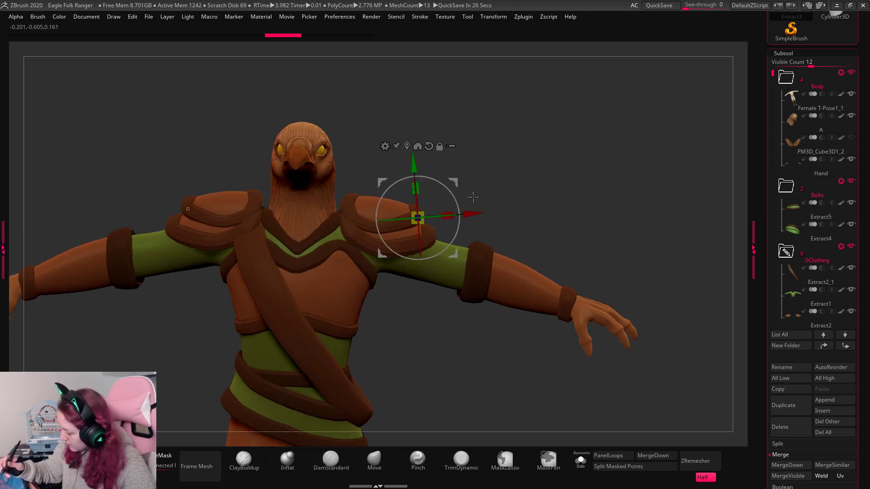
Shift the upper shoulder pads along the depth axis to line them up over the lower pads, checking from front and side.
left_click_drag(497, 164, 498, 174)
left_click_drag(418, 218, 419, 217)
left_click_drag(454, 183, 456, 192)
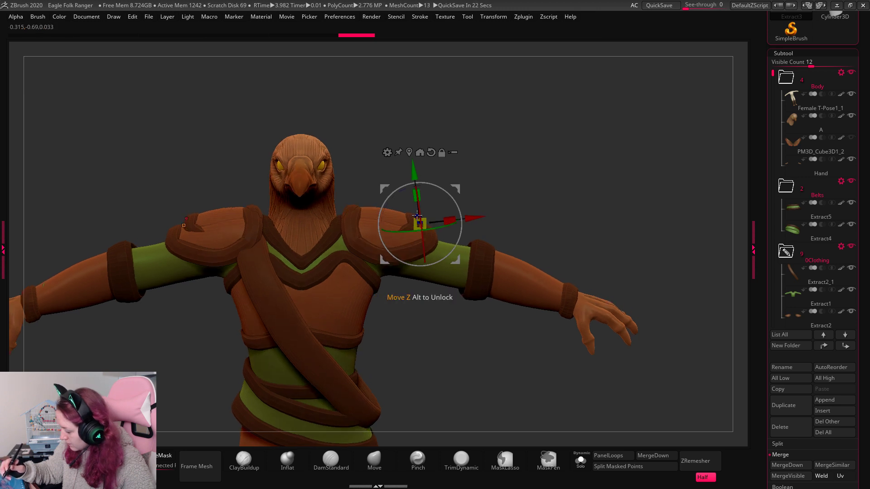
left_click_drag(419, 221, 417, 218)
left_click_drag(541, 180, 470, 198)
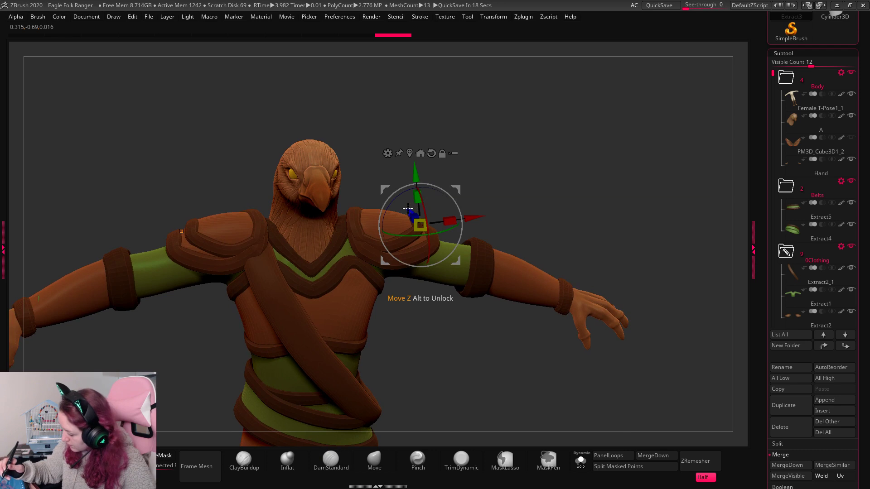
mouse_move(580, 170)
left_mouse_down()
mouse_move(606, 161)
mouse_move(628, 208)
mouse_move(605, 193)
left_mouse_up()
right_click(605, 193)
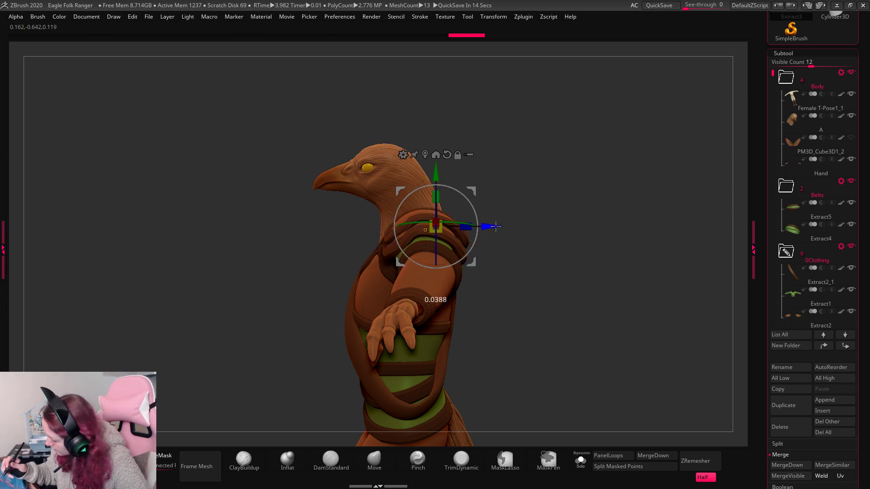
left_click_drag(476, 232, 550, 216)
mouse_move(471, 236)
left_mouse_down()
mouse_move(597, 205)
mouse_move(594, 225)
mouse_move(580, 185)
mouse_move(626, 210)
mouse_move(670, 205)
mouse_move(660, 190)
mouse_move(691, 239)
mouse_move(608, 190)
mouse_move(622, 194)
mouse_move(635, 176)
mouse_move(634, 195)
mouse_move(523, 248)
mouse_move(534, 229)
left_mouse_up()
Adjust the upper shoulder pads with the Move brush and switch to the Inflat brush.
left_click(375, 460)
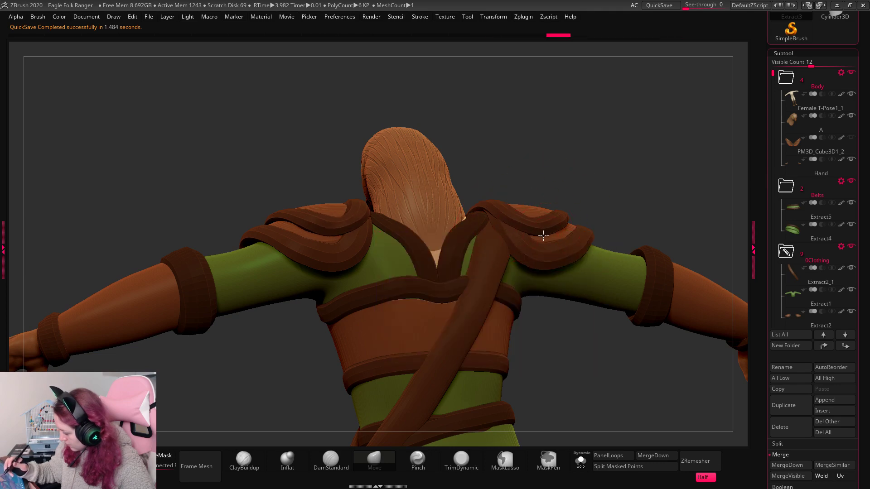
mouse_move(647, 205)
left_mouse_down()
mouse_move(597, 317)
mouse_move(602, 342)
mouse_move(407, 321)
mouse_move(380, 236)
mouse_move(559, 151)
mouse_move(449, 410)
mouse_move(481, 371)
left_mouse_up()
key("b")
key("i")
key("n")
Select the Extract2 shoulder pads and merge them down with the Extract3 pads.
left_click_drag(631, 334, 628, 241, "alt")
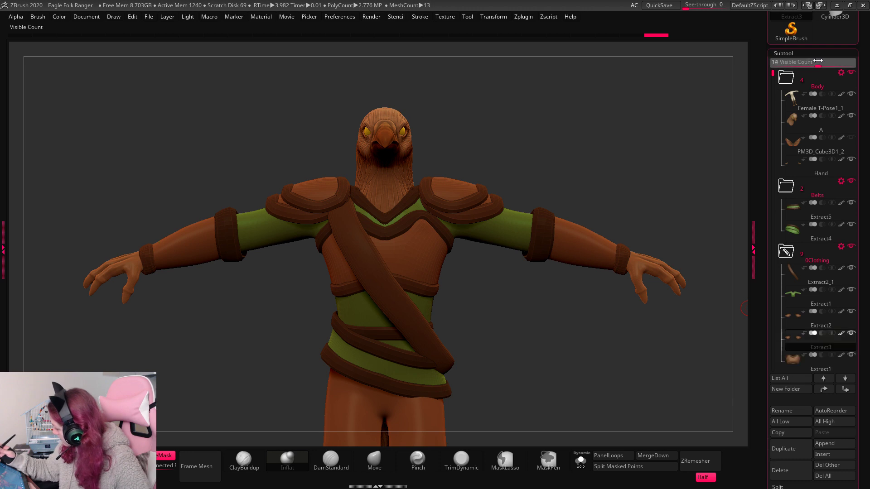
key("Up")
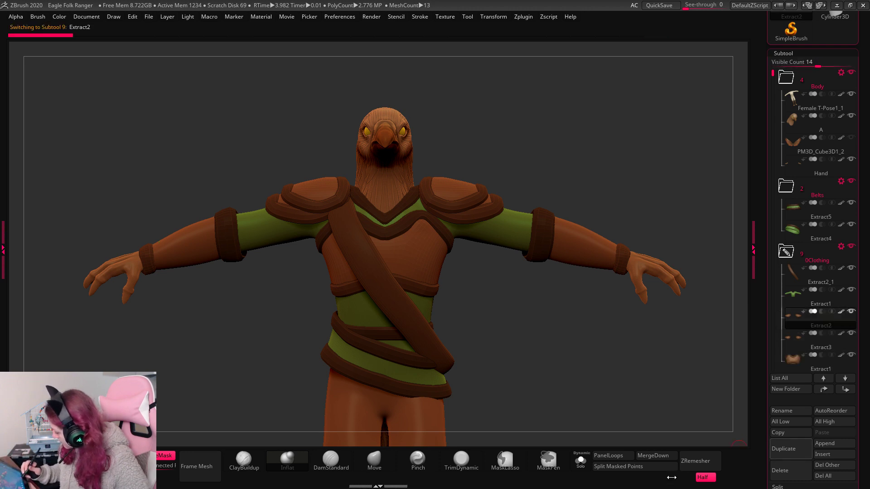
left_click(653, 456)
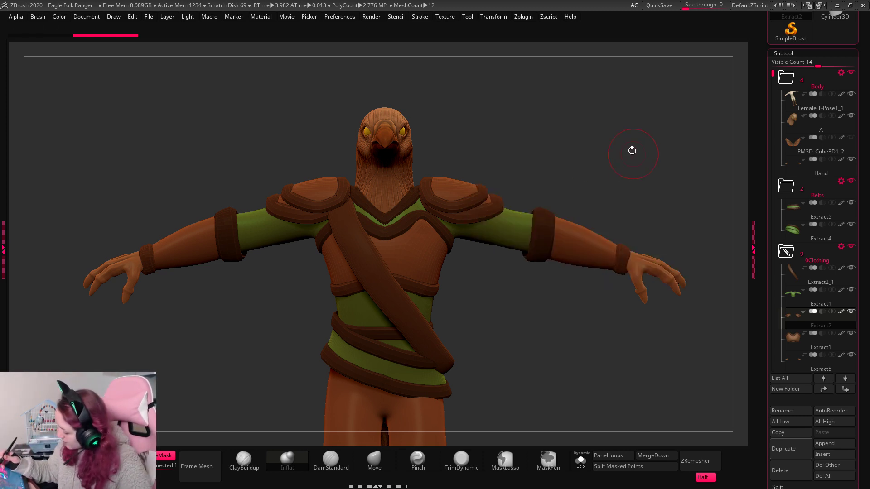
left_click_drag(608, 148, 650, 212)
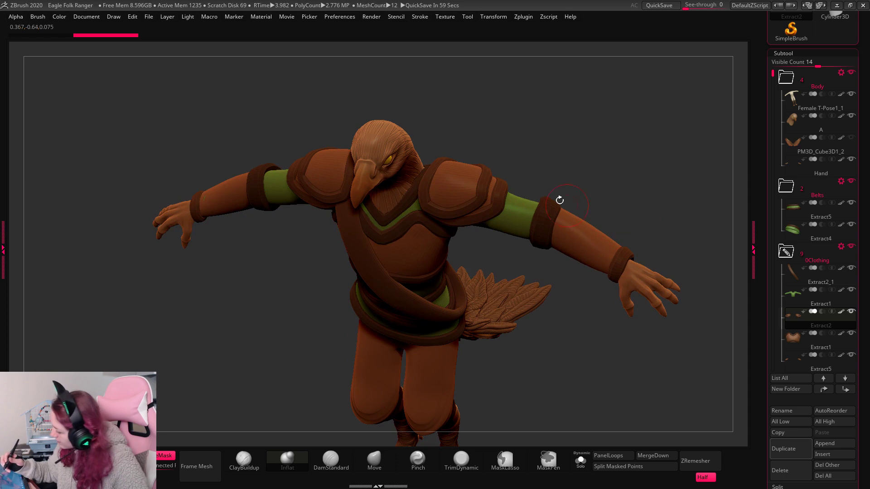
Select the forearm bracers subtool and inspect it in isolation, then restore the full character.
left_click(581, 458)
left_click(587, 468)
left_click(597, 287, "alt")
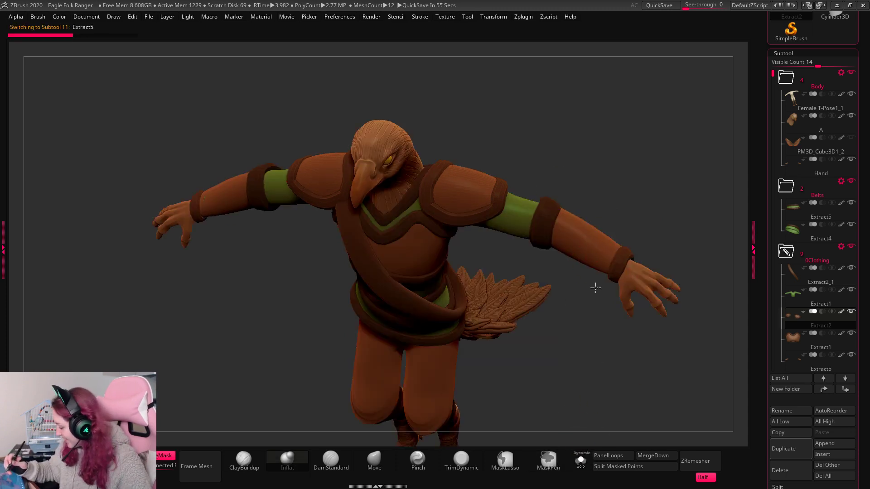
left_click(585, 466)
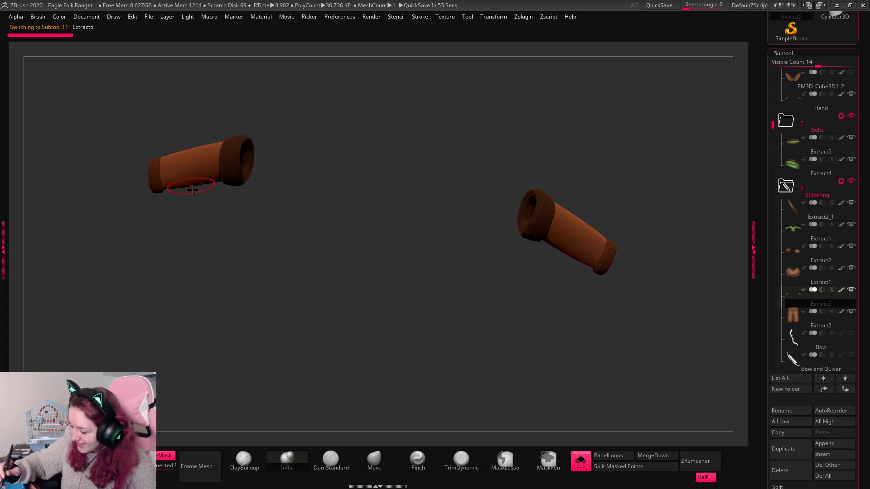
left_click(585, 466)
left_click_drag(663, 354, 624, 375)
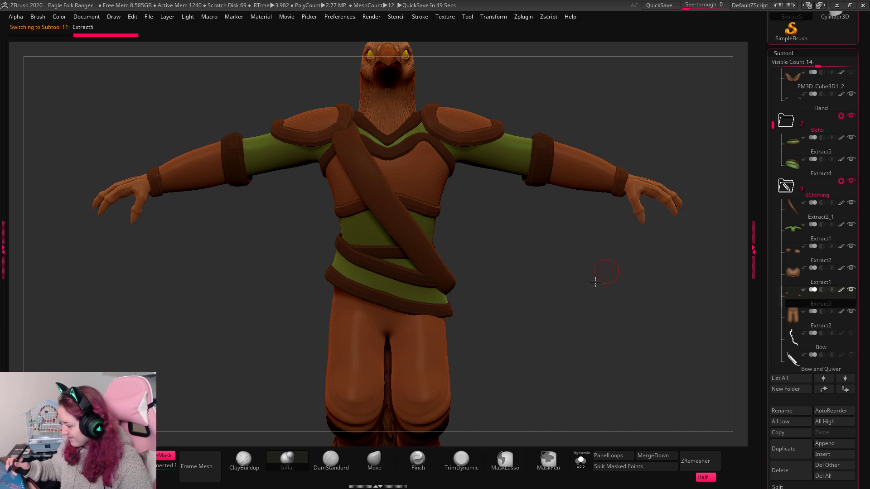
left_click_drag(600, 60, 558, 124, "alt")
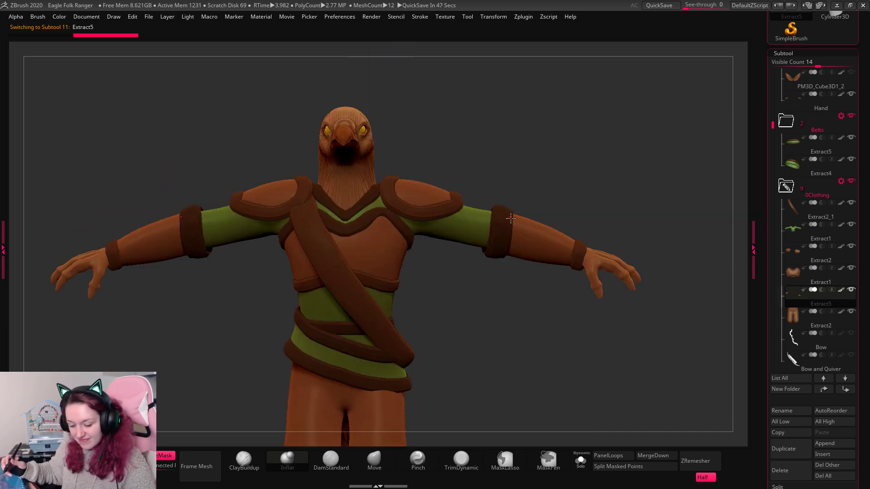
Choose the Paint brush and select the Hand subtool.
key("b")
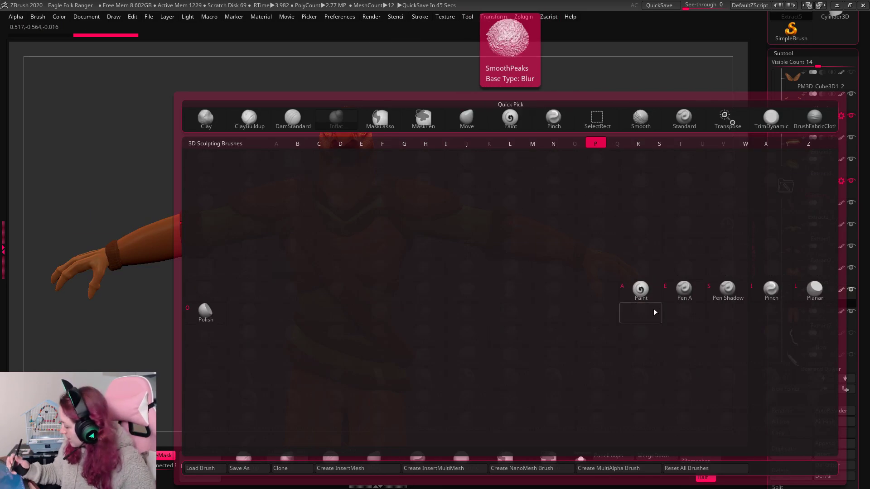
left_click(648, 290)
left_click(632, 284, "alt")
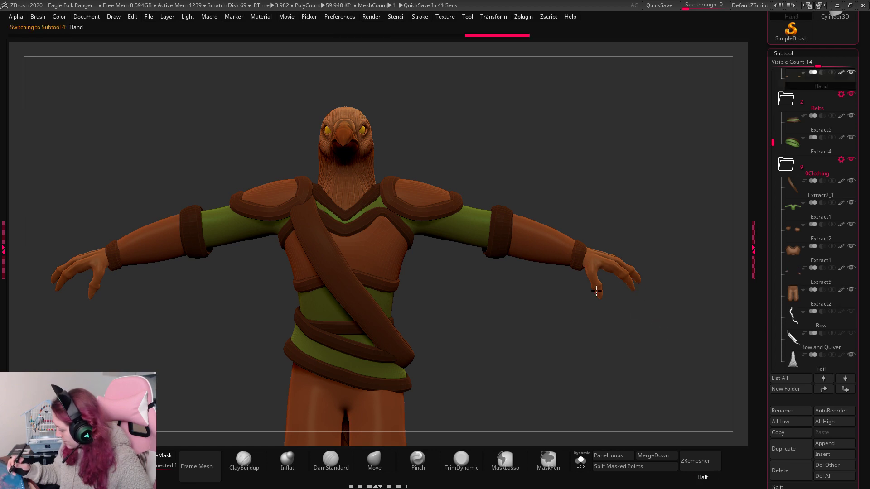
key("space")
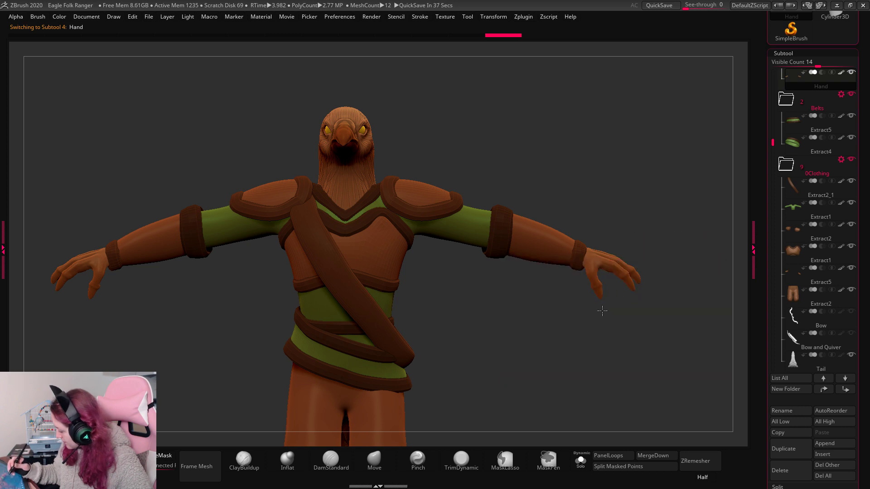
Make every subtool visible again, including the wings.
mouse_move(695, 285)
left_mouse_down()
mouse_move(655, 326)
mouse_move(701, 278)
mouse_move(694, 289)
left_mouse_up()
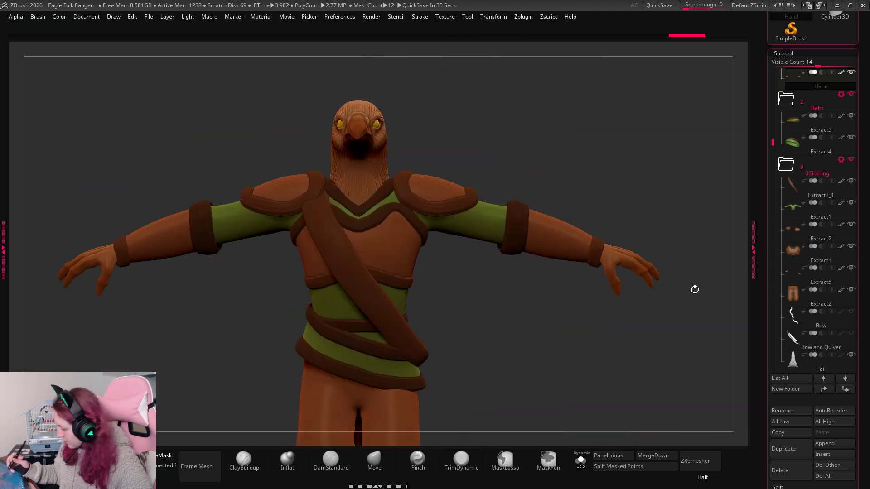
left_click_drag(649, 330, 639, 290, "alt")
left_click_drag(710, 371, 608, 272, "alt")
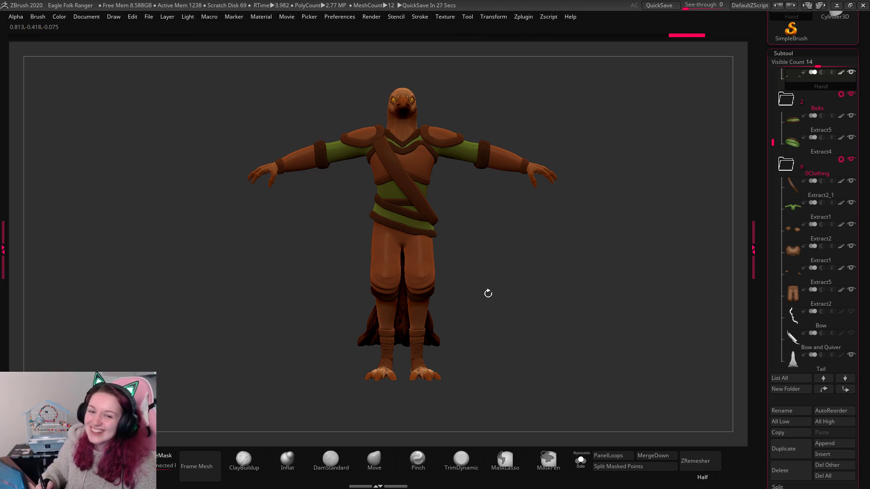
right_click(505, 300)
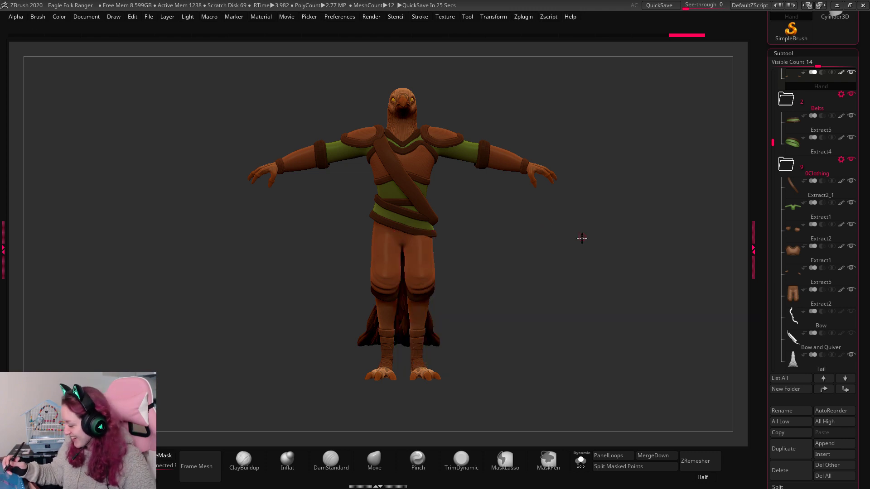
left_click_drag(585, 245, 631, 251, "alt")
left_click_drag(866, 169, 866, 221)
left_click_drag(774, 188, 777, 138)
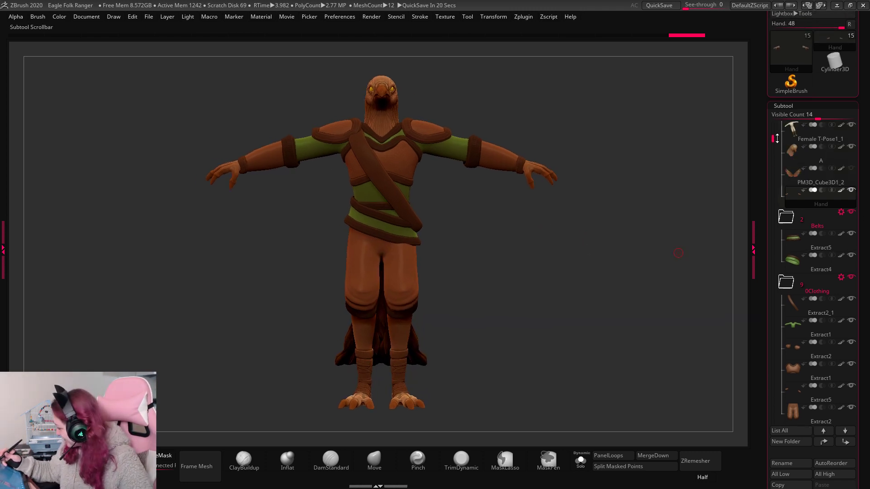
left_click(852, 169, "shift")
left_click(854, 169, "shift")
left_click(855, 171, "shift")
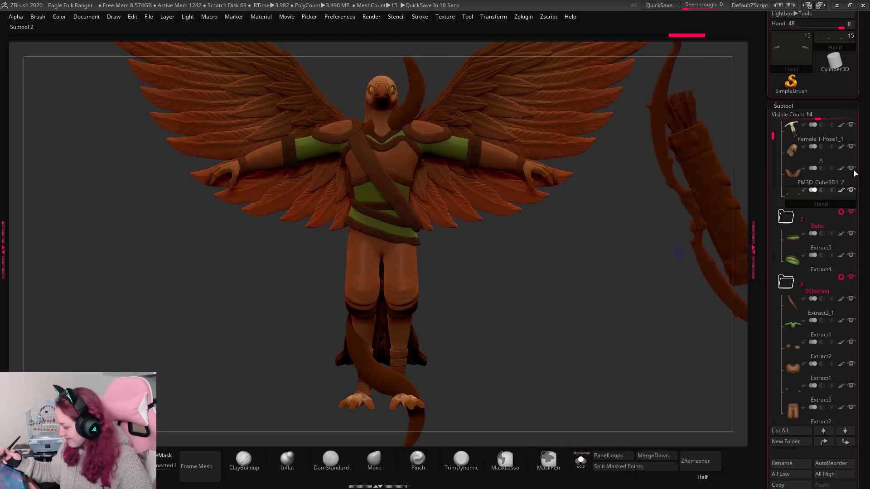
Extend the subtool list to 21 entries and hide the Bow and the Bow and Quiver subtools.
mouse_move(852, 341)
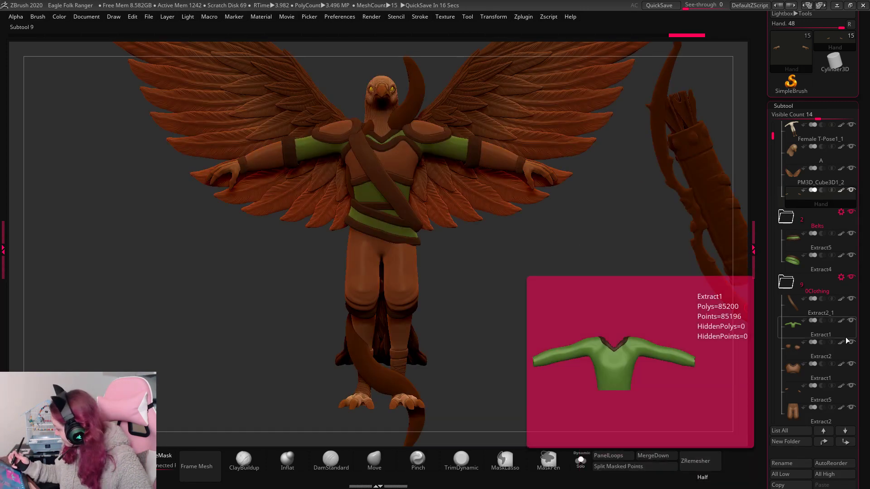
left_click_drag(818, 116, 842, 116)
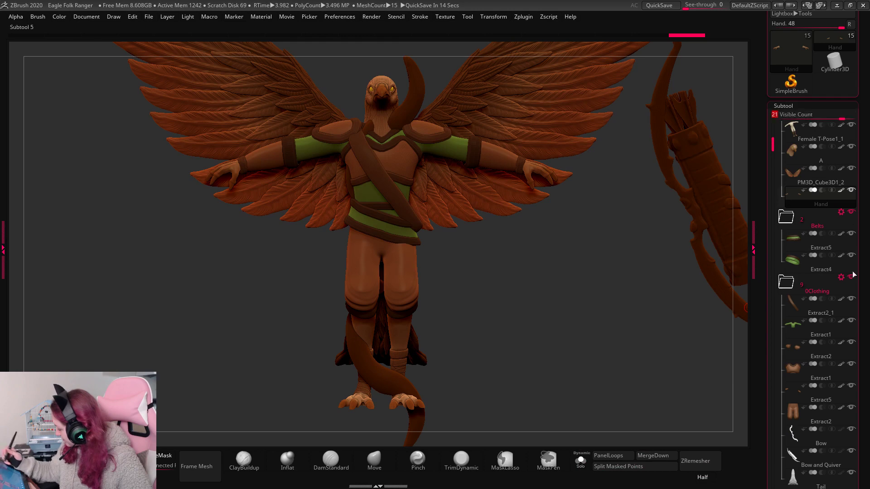
left_click(852, 430)
left_click(851, 458)
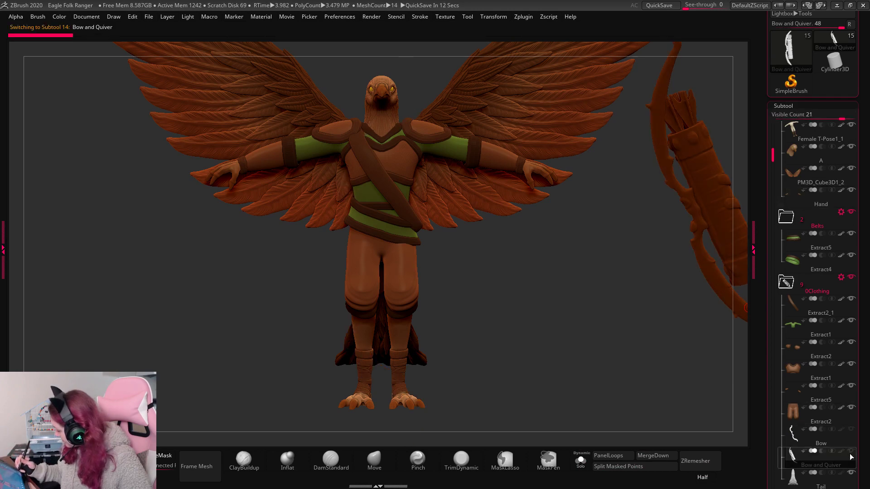
left_click_drag(617, 343, 580, 378, "alt")
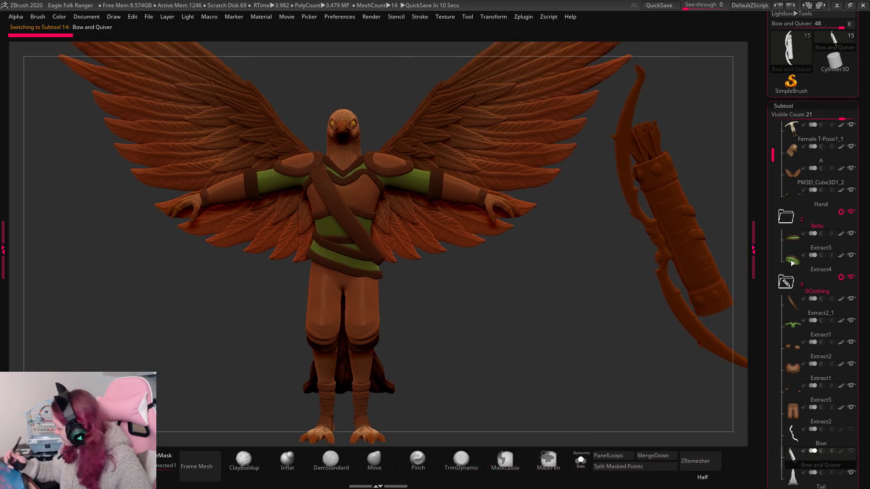
left_click_drag(774, 158, 773, 113)
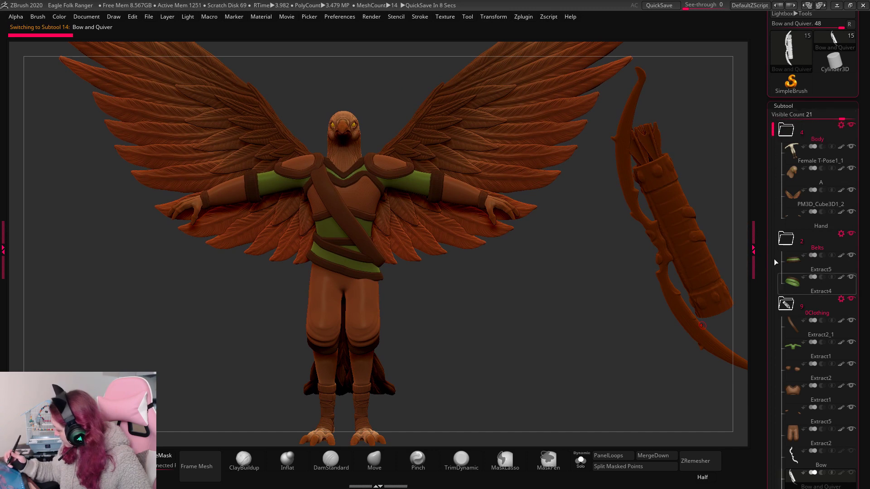
Select the Tail subtool at the end of the 0Clothing folder.
left_click(797, 379)
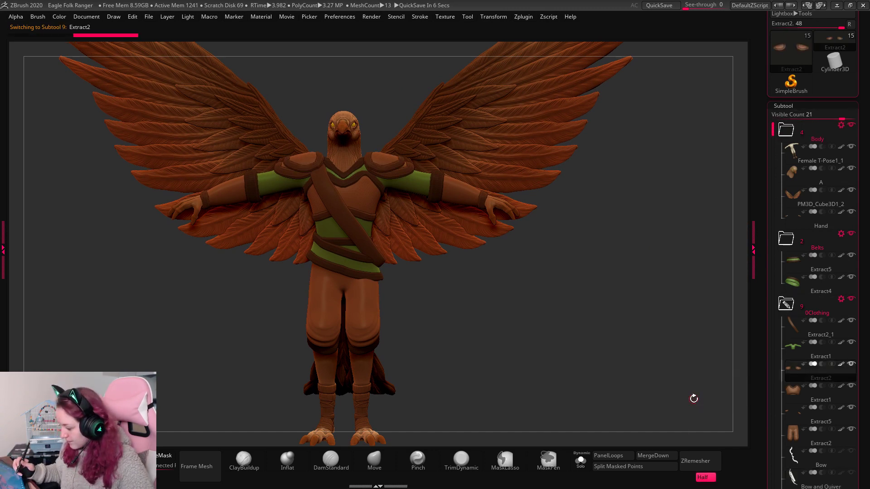
scroll(789, 347, "down", 5)
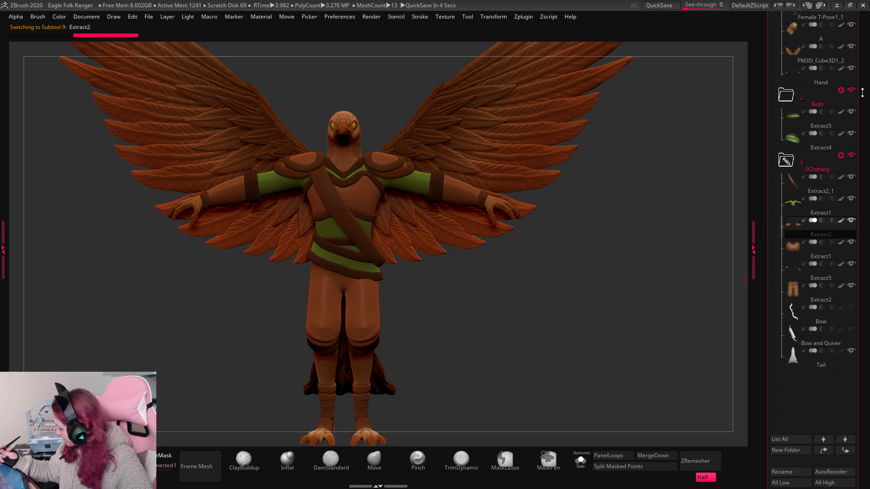
left_click(789, 346)
scroll(809, 347, "up", 5)
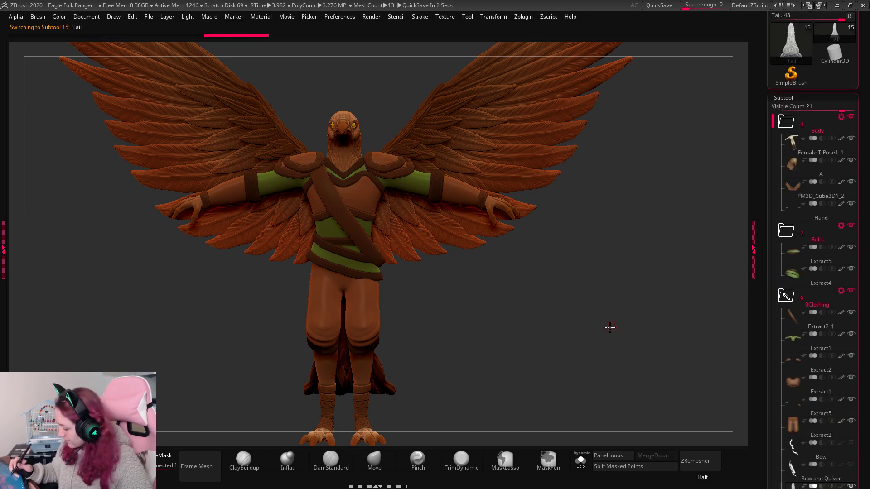
Sample the brown from the wing feathers (R 117, G 82, B 51) and fill the tail with it.
left_click_drag(608, 326, 369, 342)
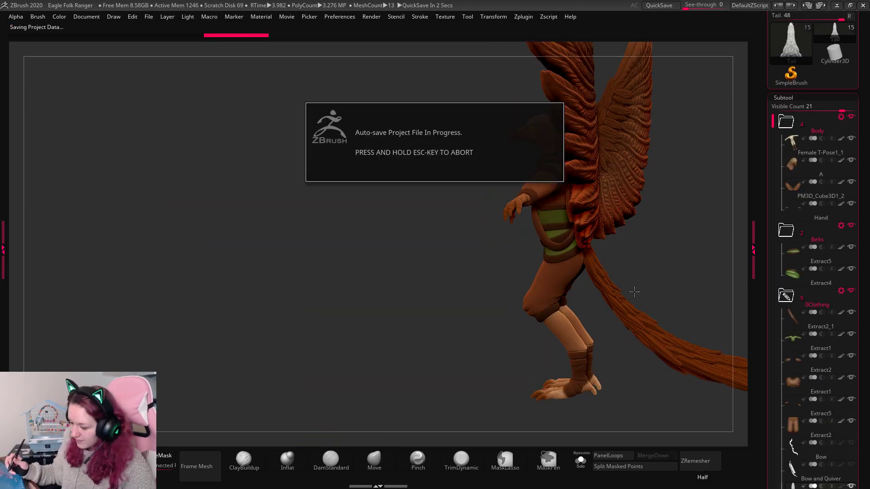
left_click_drag(635, 292, 686, 422, "alt")
left_click_drag(709, 290, 509, 291, "alt")
mouse_move(609, 317)
left_mouse_down()
mouse_move(647, 323)
mouse_move(609, 310)
mouse_move(626, 314)
left_mouse_up()
left_click_drag(633, 376, 343, 217, "alt")
left_click_drag(617, 295, 623, 310)
key("c")
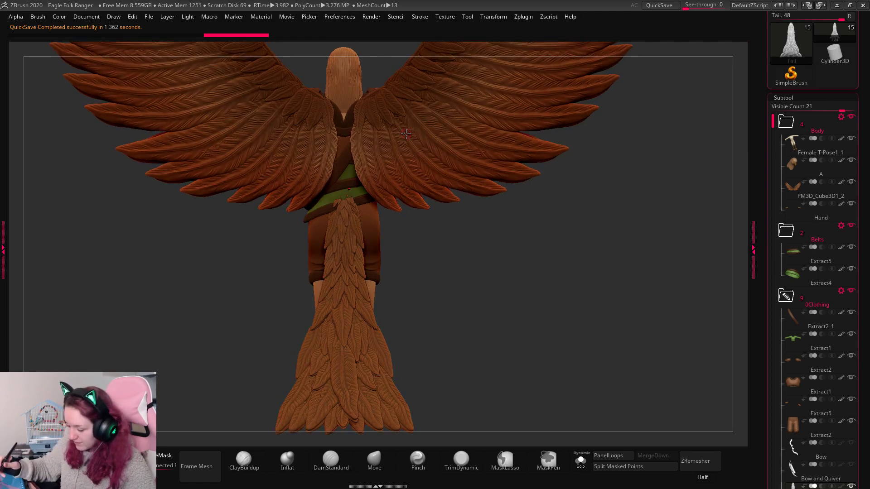
scroll(811, 91, "up", 5)
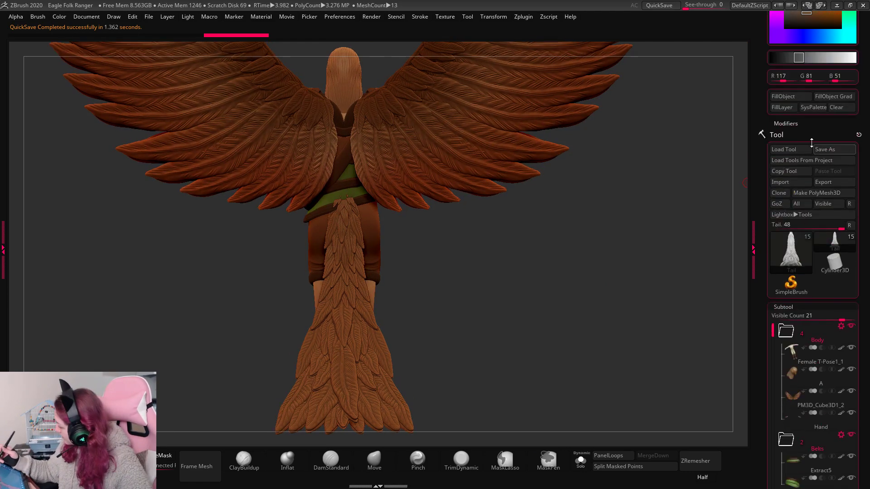
left_click(788, 97)
left_click_drag(583, 237, 575, 218, "alt")
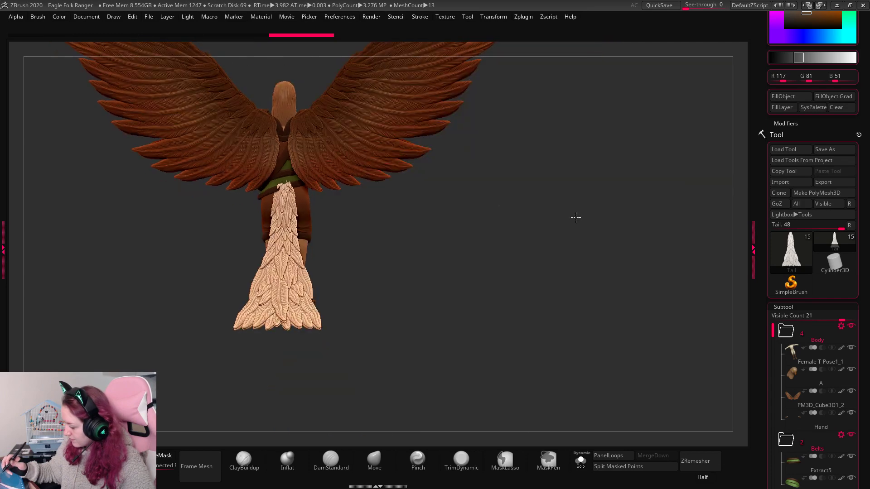
left_click(790, 96)
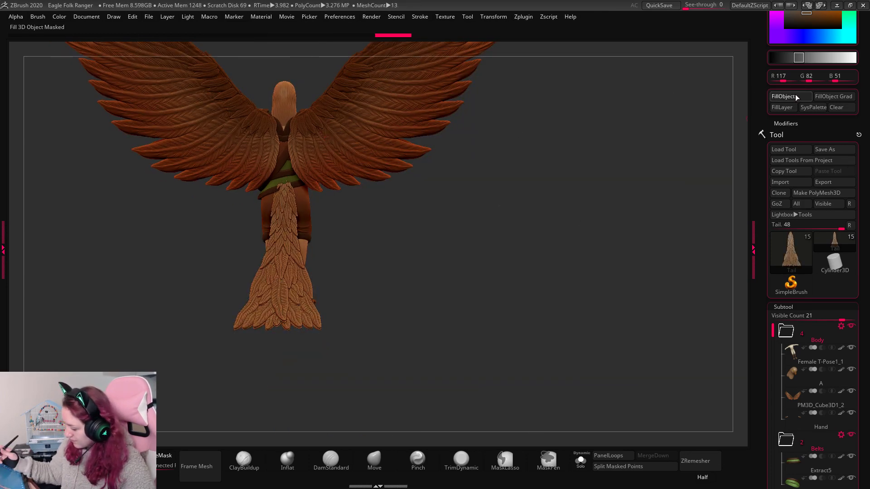
Sample the orange-brown of the wing feather tips (R 136, G 70, B 34), adjust the brush, and paint the tail's lower feathers with it.
left_click_drag(545, 208, 445, 200, "alt")
key("c")
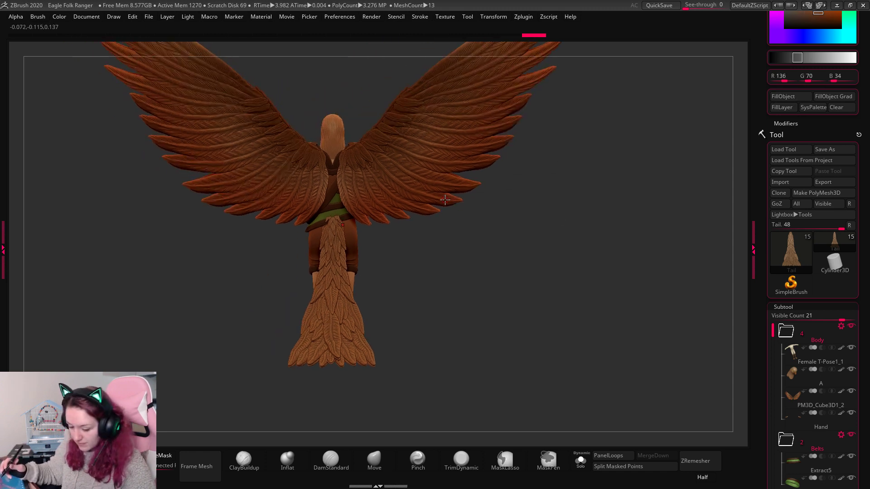
left_click(371, 353, "ctrl")
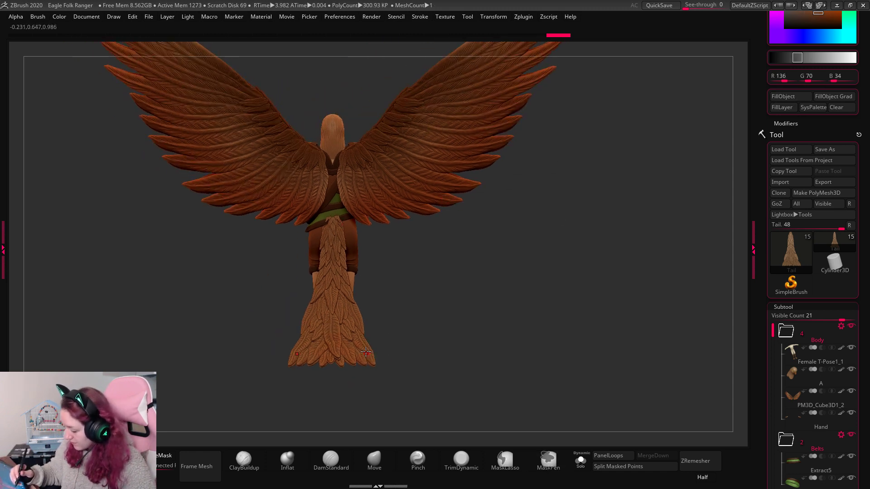
key("space")
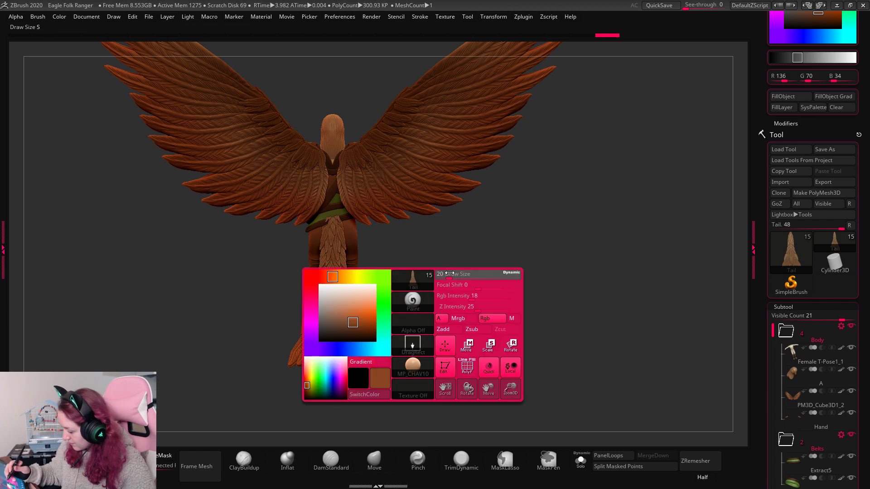
left_click(472, 272)
mouse_move(471, 272)
left_mouse_down()
mouse_move(381, 346)
mouse_move(388, 352)
left_mouse_up()
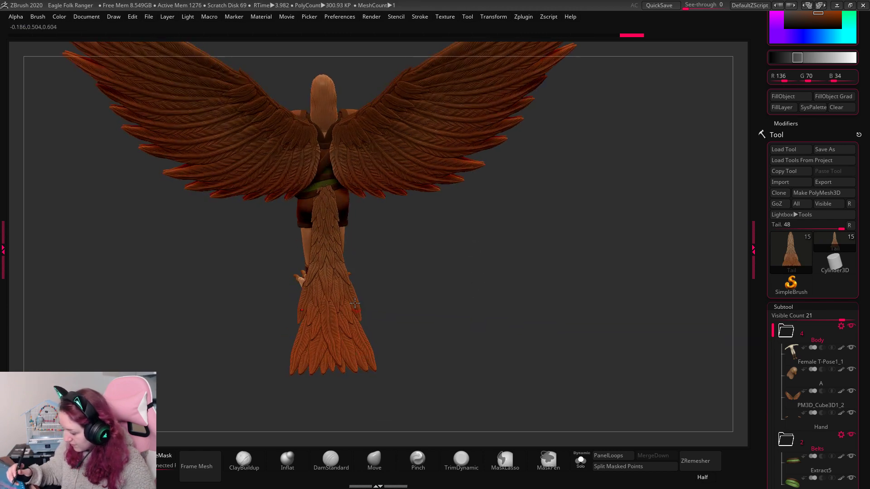
left_click_drag(467, 218, 448, 179)
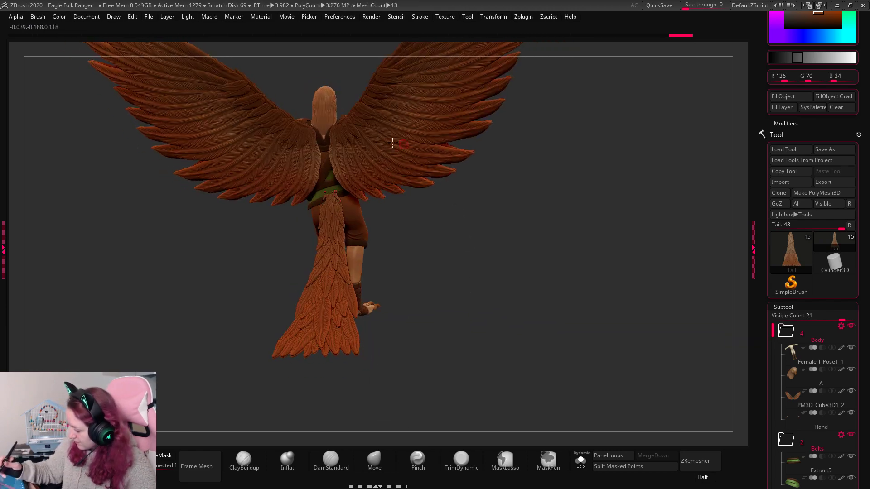
Shade the upper tail with dark brown sampled from the inner wings (R 91, G 53, B 26), then blend with R 143, G 73, B 35.
key("c")
left_click_drag(331, 201, 335, 240)
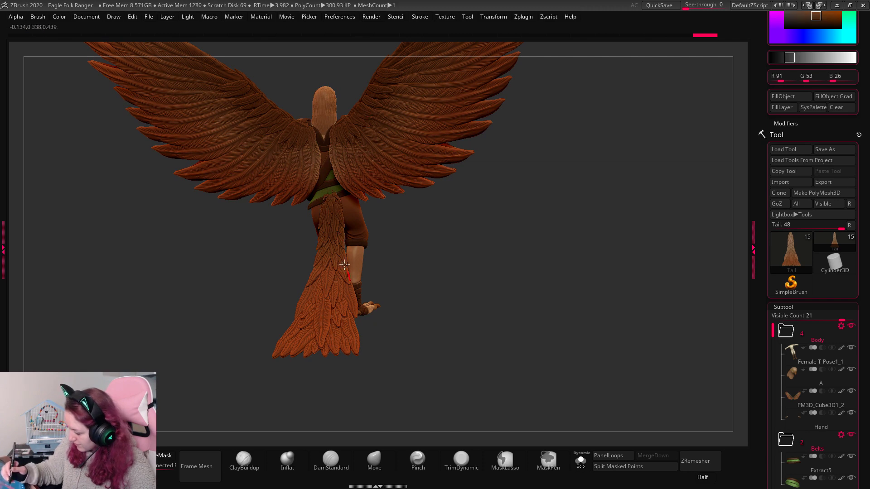
left_click(384, 347)
key("c")
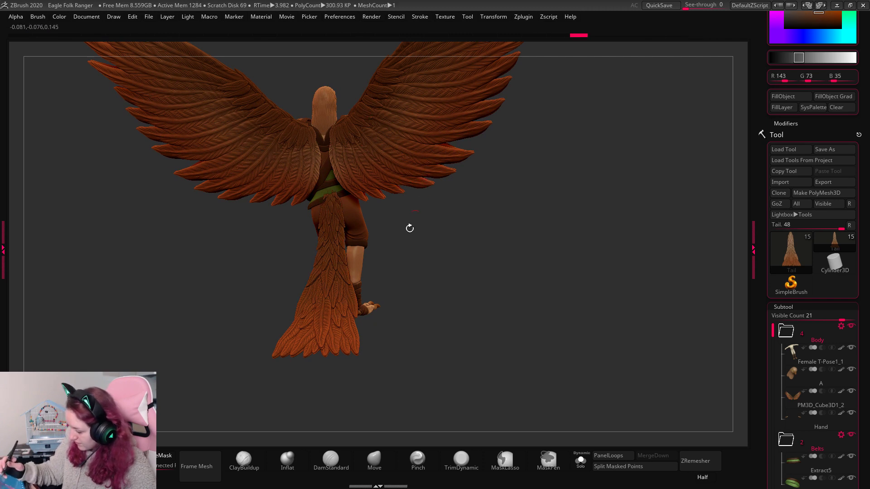
left_click_drag(336, 272, 338, 289)
left_click_drag(521, 249, 619, 281)
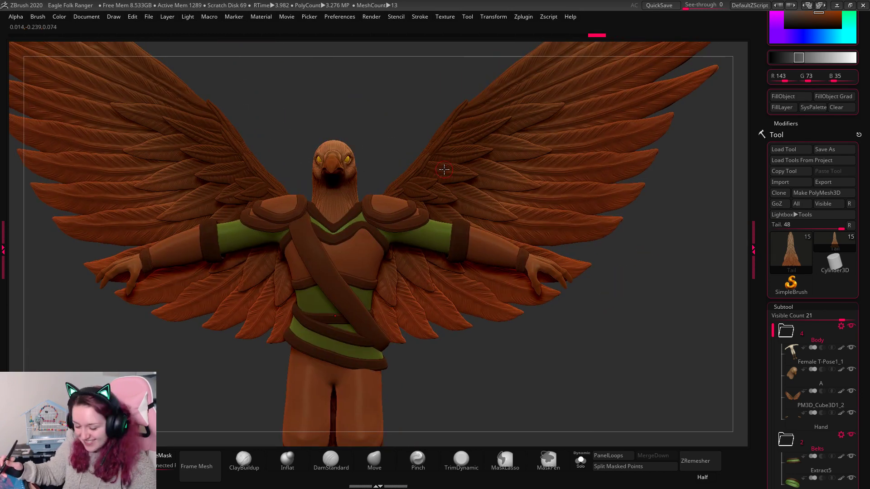
Sample the dark brown R 86, G 48, B 21 and shade the base of the neck on the head subtool.
key("c")
left_click(343, 211, "alt")
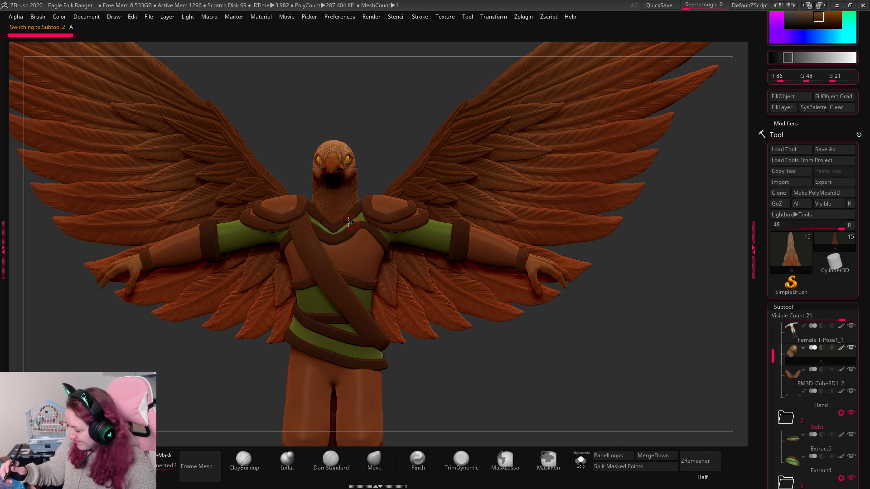
left_click_drag(634, 254, 589, 254)
left_click_drag(612, 297, 374, 278)
Select the Female T-Pose1_1 body subtool and shade its lower legs with the same dark brown.
left_click(312, 385, "alt")
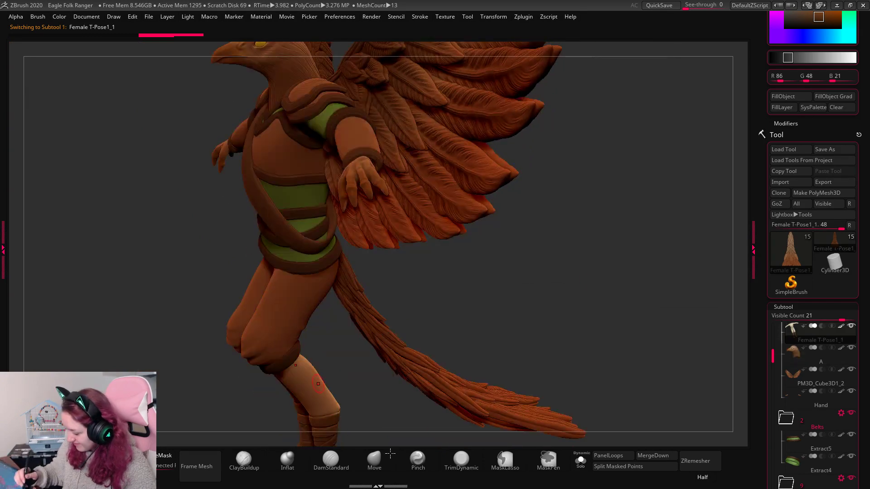
left_click_drag(577, 254, 453, 295)
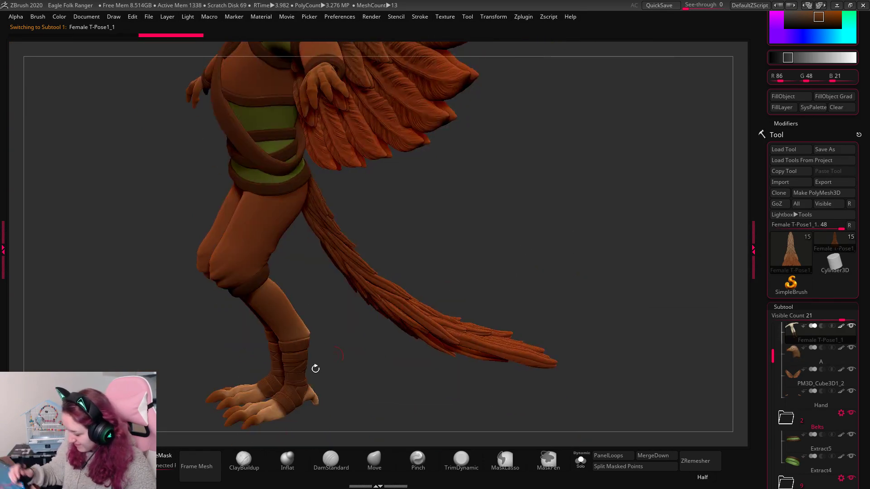
left_click_drag(518, 248, 600, 301)
Save the project over the existing Eagle Folk Ranger file in the Eagle Folk Ranger folder of Women of Tabletop ZBRUSH.
key("ctrl+s")
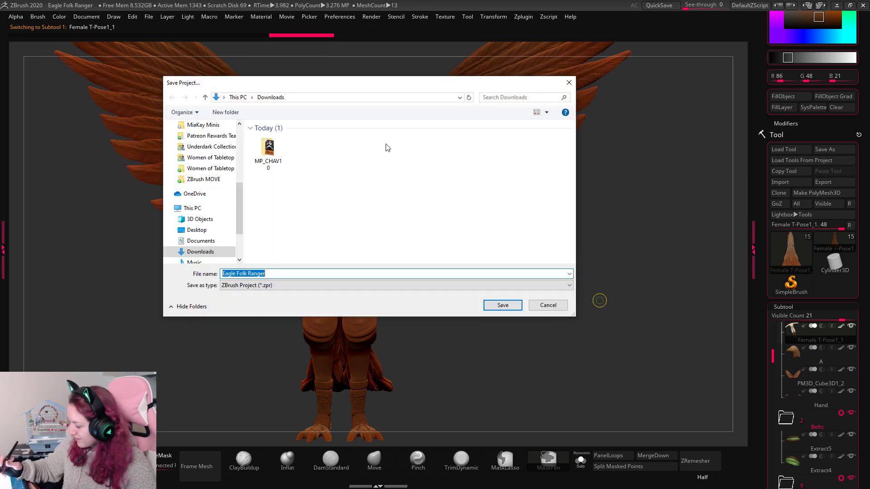
scroll(241, 166, "up", 2)
left_click(212, 183)
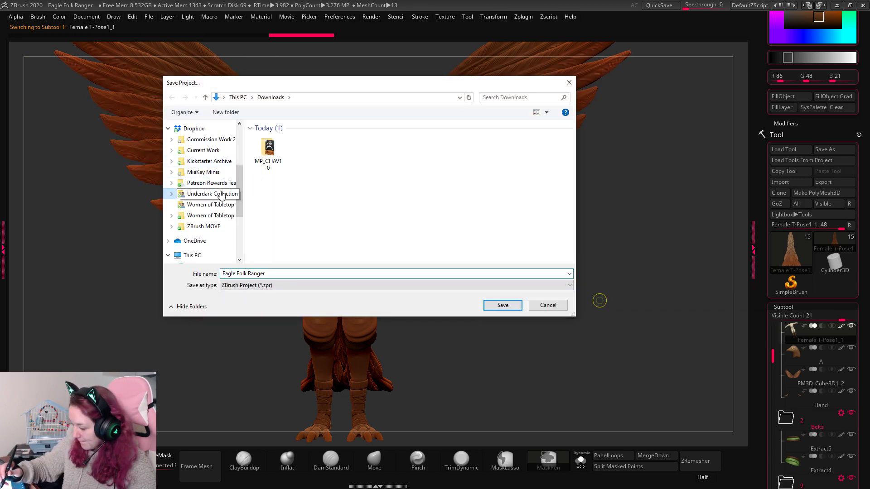
left_click(210, 216)
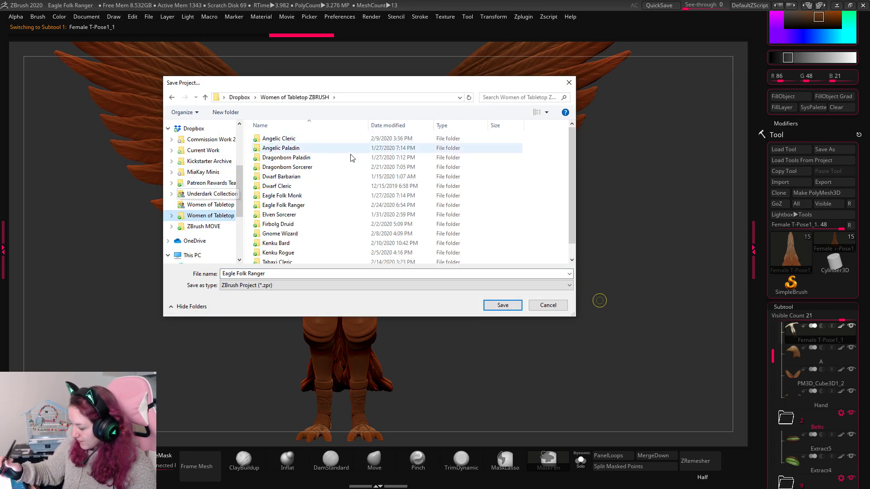
left_click(316, 206)
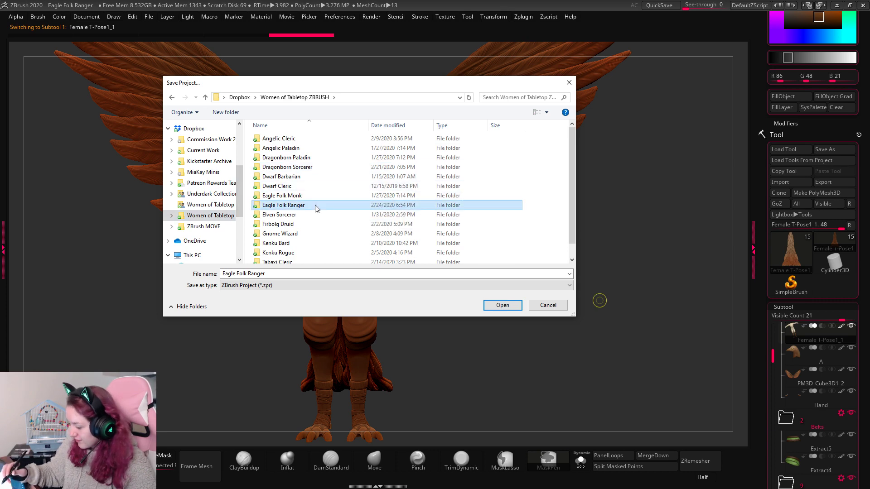
double_click(316, 209)
left_click(337, 139)
left_click(502, 305)
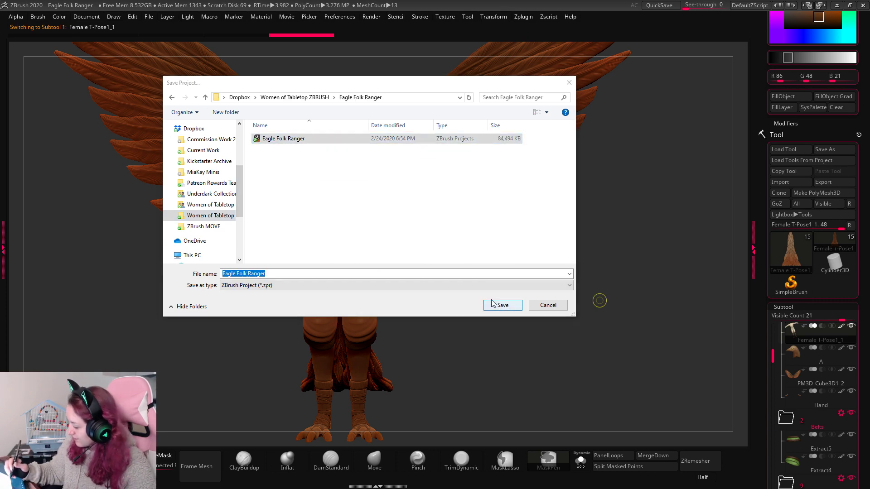
left_click(461, 242)
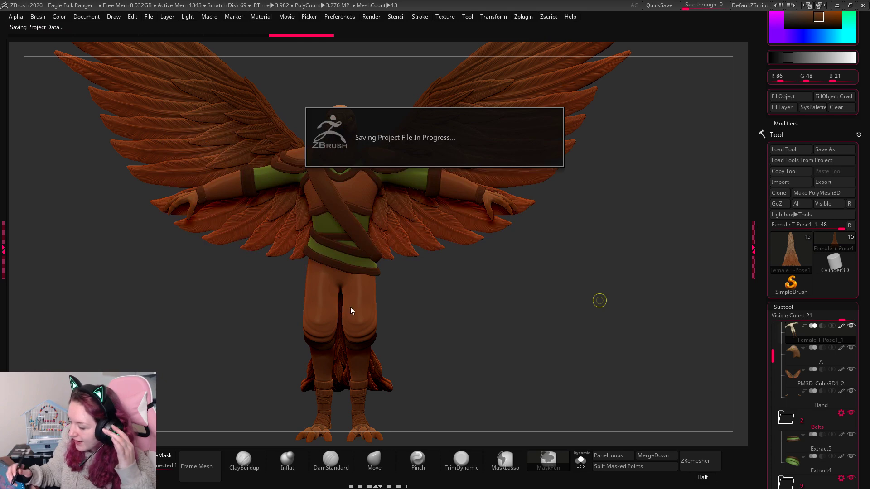
Append a sphere as a new subtool to serve as the placeholder for an imported mesh.
scroll(852, 255, "down", 5)
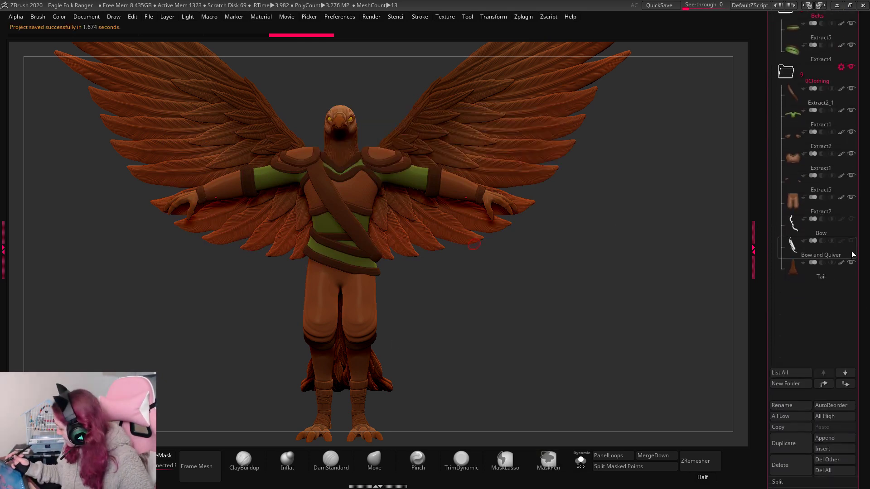
left_click(833, 438)
left_click(510, 295)
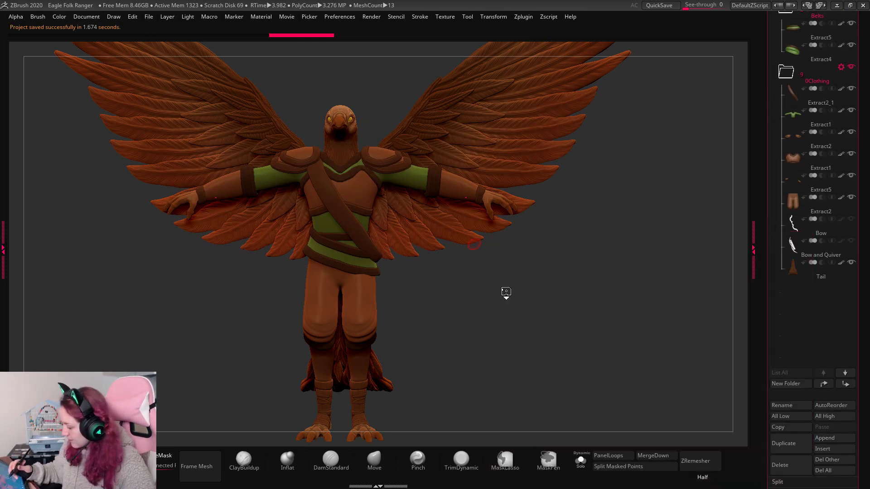
Start a mesh import and look through the item assets in the Patreon Rewards Team Folder's ZBrush Files.
left_click(468, 17)
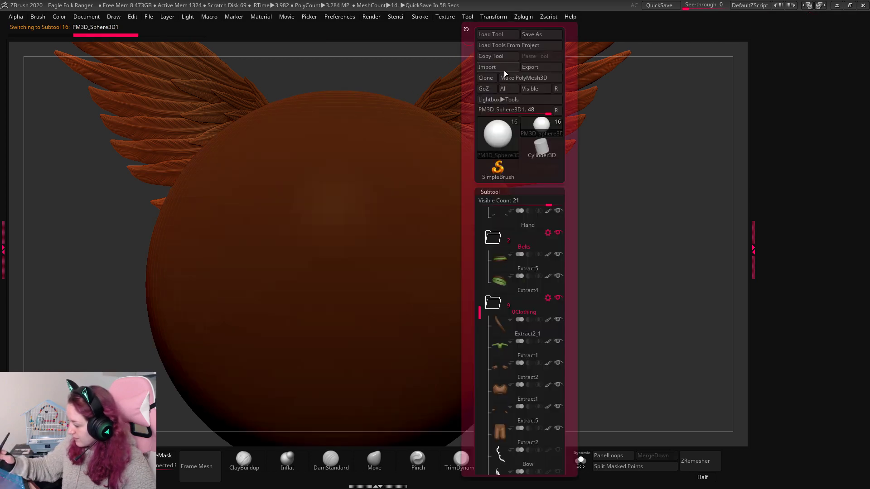
left_click(502, 67)
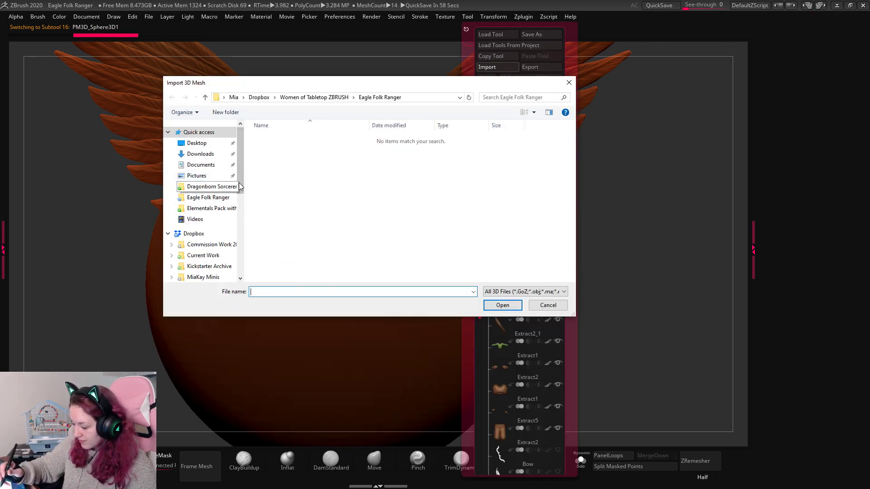
scroll(238, 186, "down", 2)
left_click(211, 237)
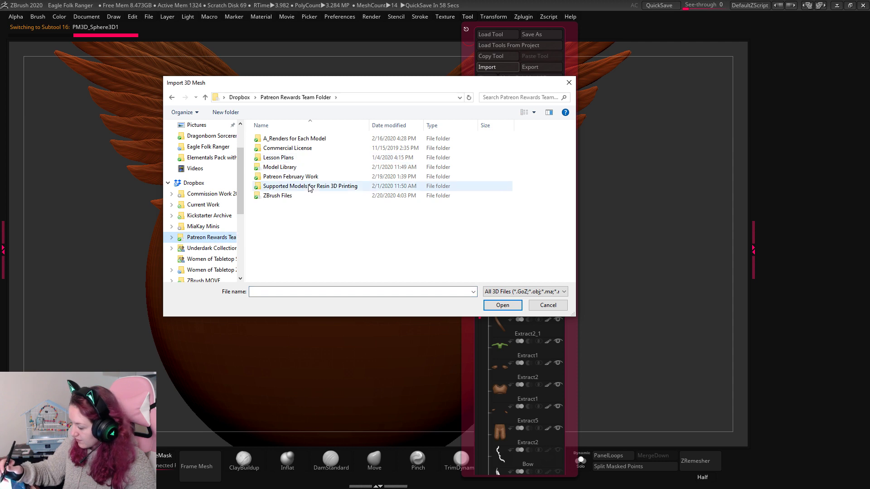
double_click(297, 196)
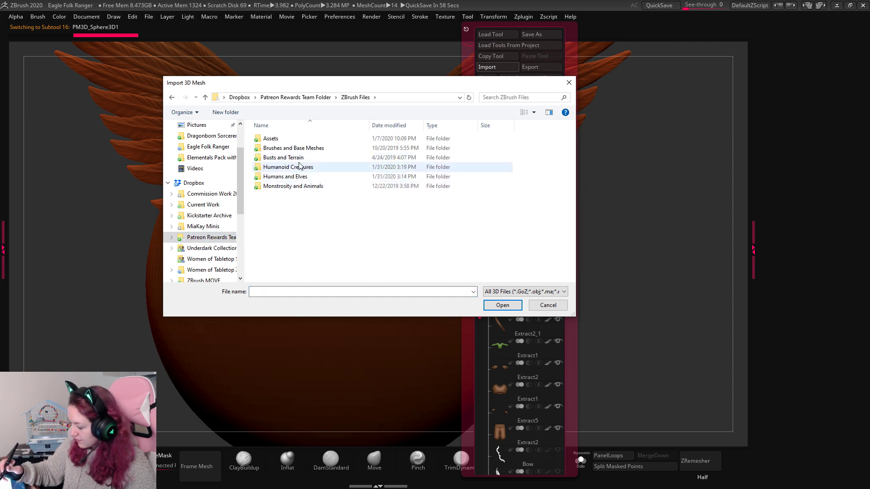
double_click(299, 139)
double_click(301, 139)
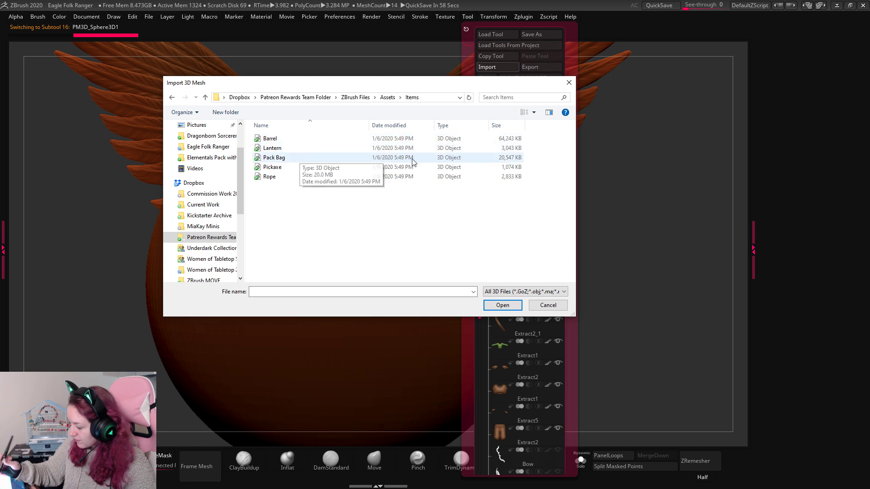
left_click(388, 97)
left_click(356, 97)
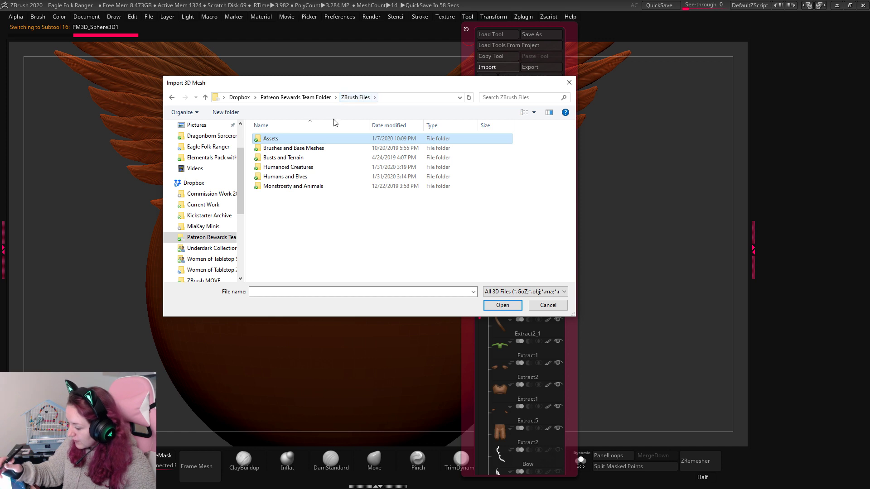
scroll(240, 198, "down", 1)
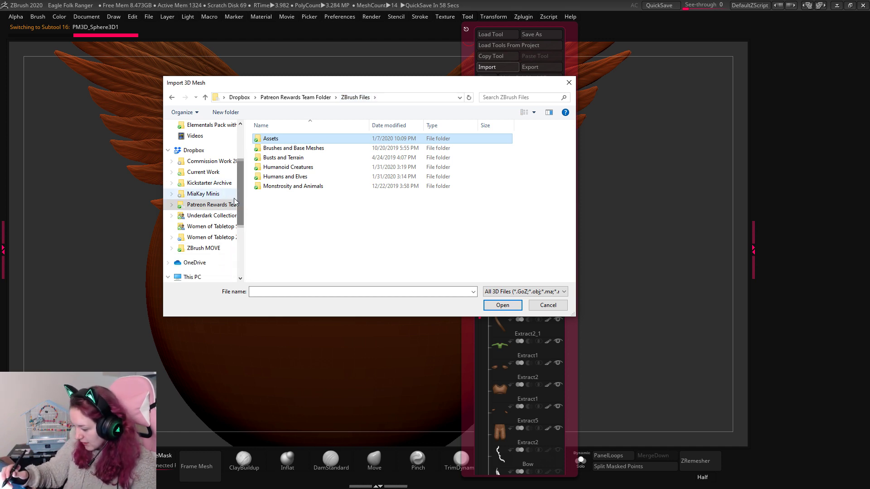
Import the Square Pouch mesh from the Current Work > Assets > Items folder in place of the appended sphere.
left_click(222, 187)
left_click(222, 172)
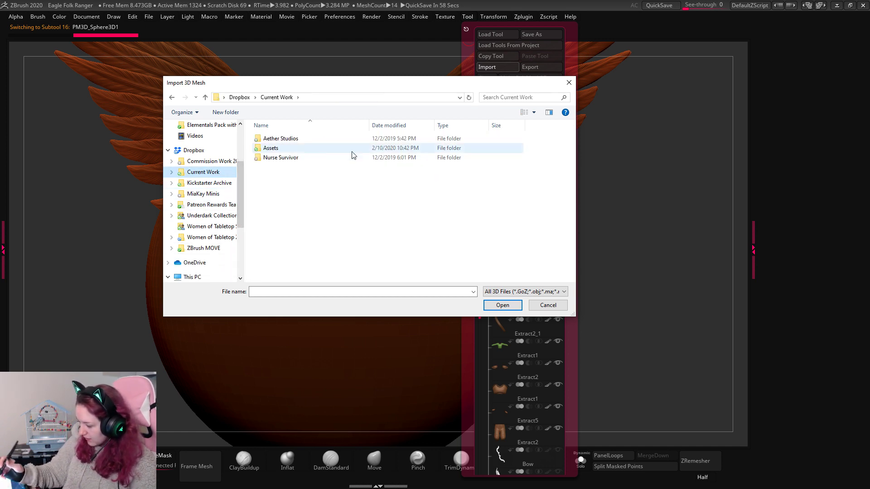
left_click(300, 148)
double_click(300, 148)
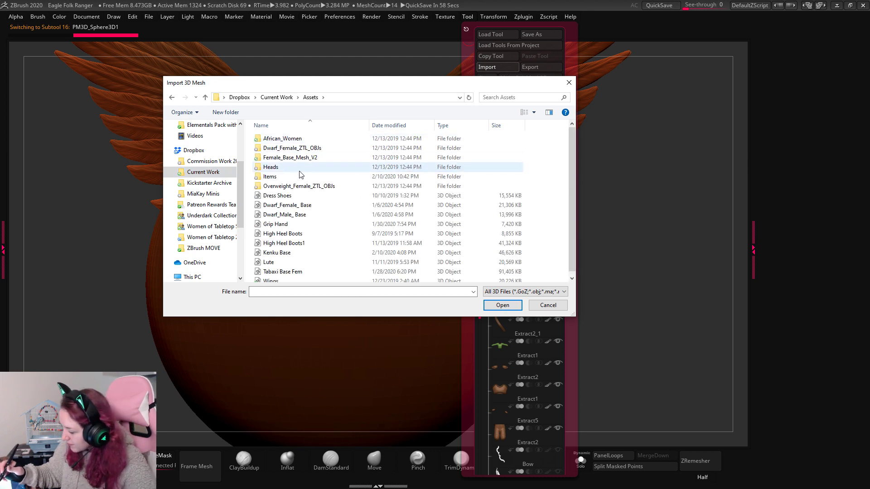
double_click(304, 167)
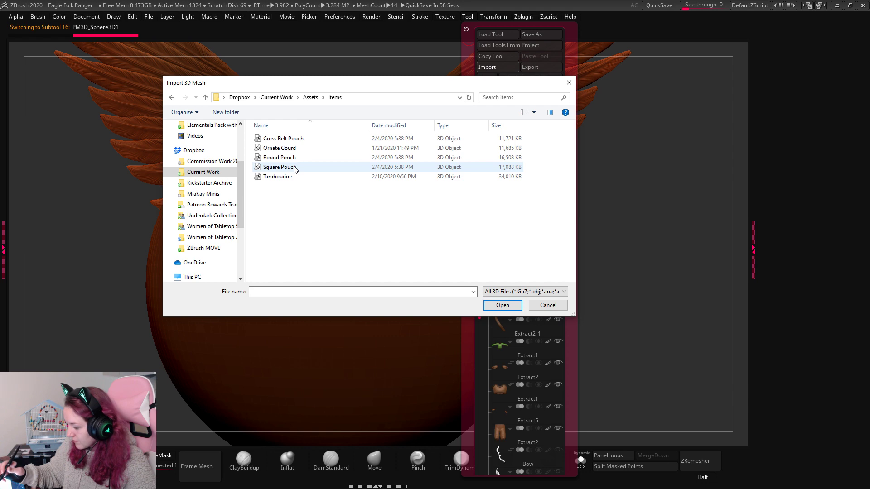
double_click(455, 168)
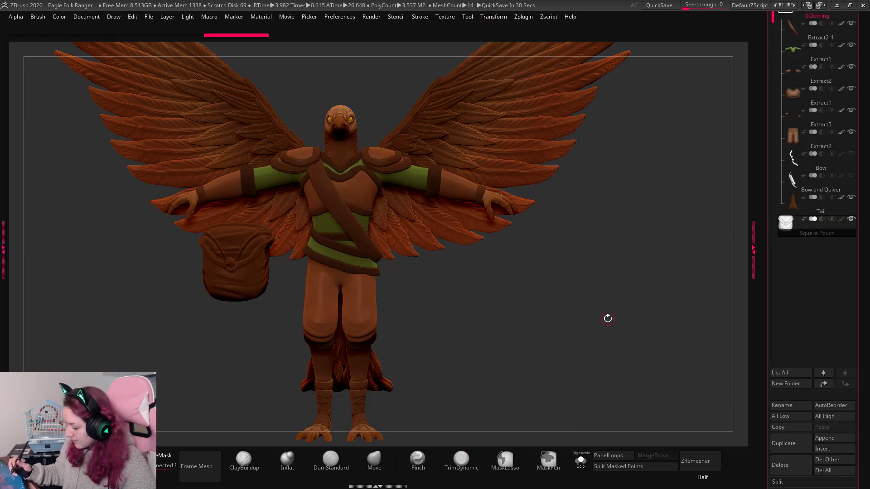
Choose a teal (R 25, G 123, B 108) and fill the Square Pouch with it.
key("w")
key("q")
key("w")
key("q")
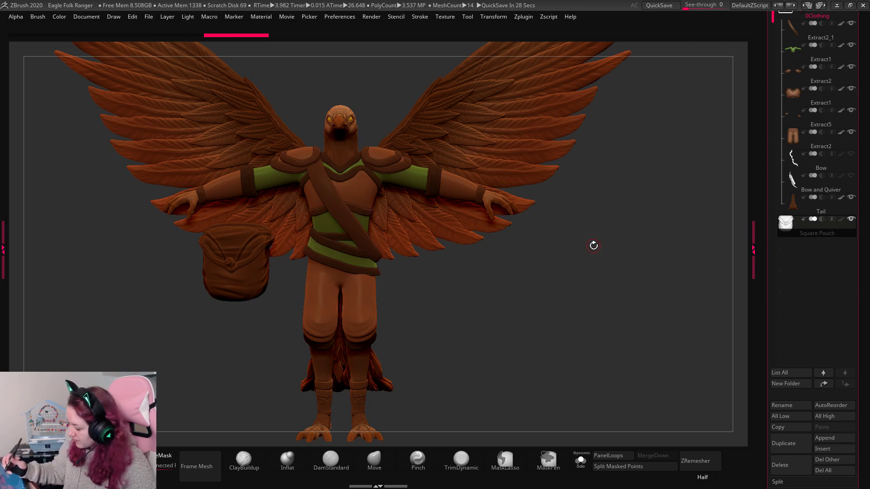
left_click_drag(594, 246, 559, 229)
key("space")
mouse_move(460, 288)
left_mouse_down()
mouse_move(446, 272)
mouse_move(494, 236)
mouse_move(487, 264)
mouse_move(467, 274)
mouse_move(490, 305)
mouse_move(481, 305)
mouse_move(494, 304)
mouse_move(491, 295)
left_mouse_up()
left_click_drag(866, 162, 865, 377)
left_click_drag(866, 97, 833, 113)
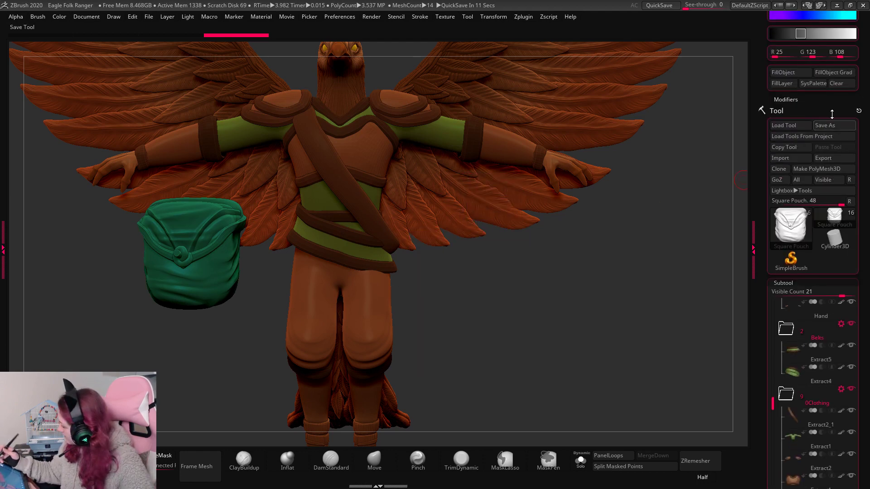
left_click(793, 73)
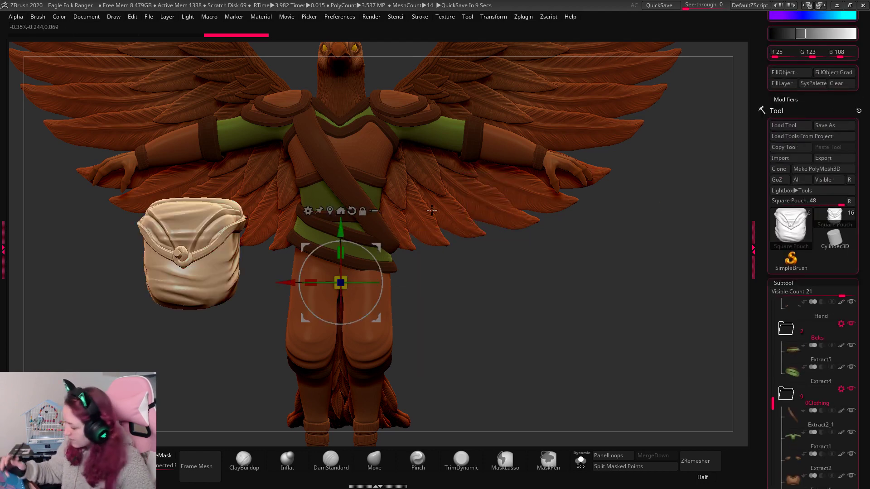
left_click(789, 72)
Scale the Square Pouch down and move it against the belt on the character's right hip.
left_click_drag(341, 283, 337, 293)
left_click_drag(377, 318, 305, 303, "alt")
left_click_drag(293, 268, 277, 247)
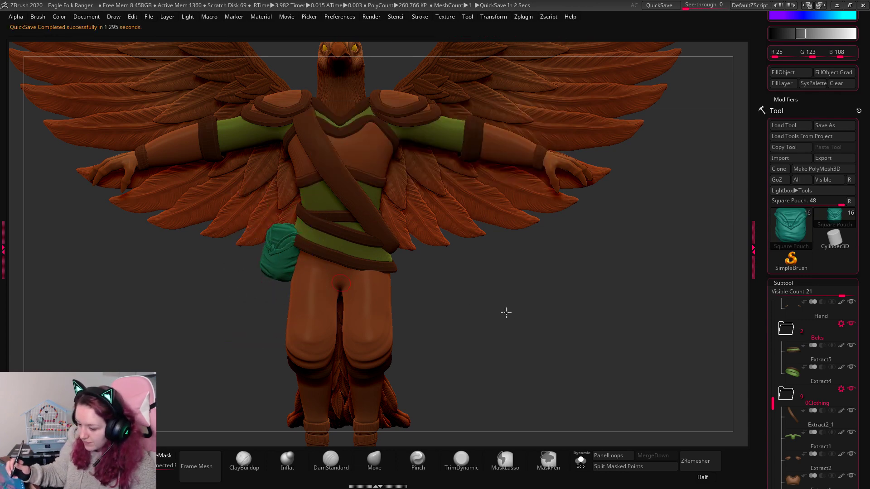
mouse_move(505, 310)
left_mouse_down()
mouse_move(519, 307)
mouse_move(510, 299)
left_mouse_up()
mouse_move(329, 218)
left_mouse_down()
mouse_move(352, 228)
mouse_move(344, 216)
left_mouse_up()
key("q")
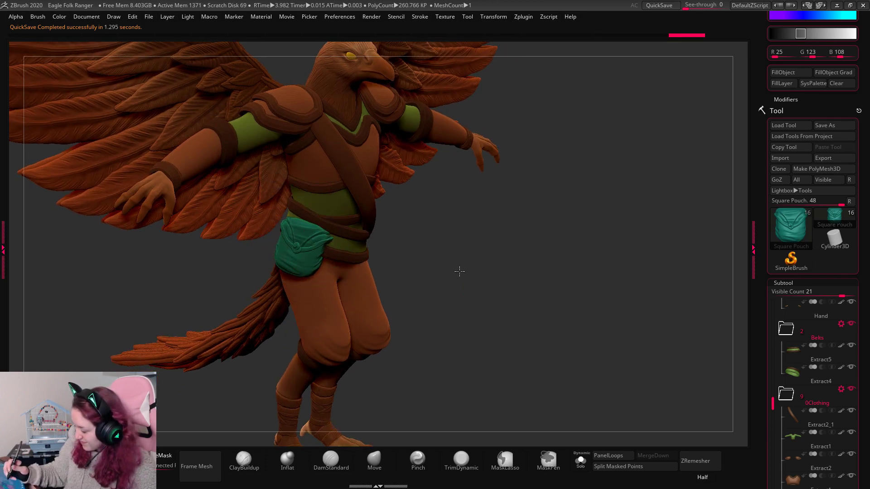
Tint the Square Pouch with partial-strength fills of dark brown, R 60, G 36, B 20 and R 46, G 34, B 26.
left_click_drag(562, 307, 488, 246)
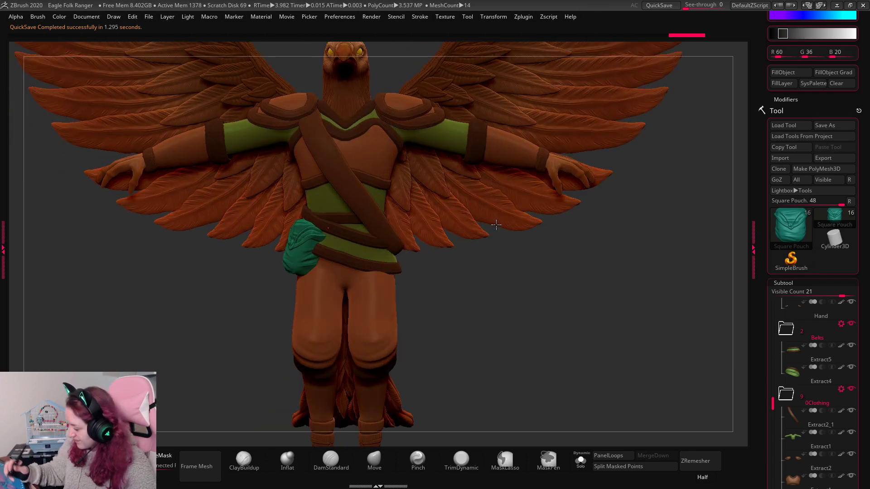
left_click(794, 71)
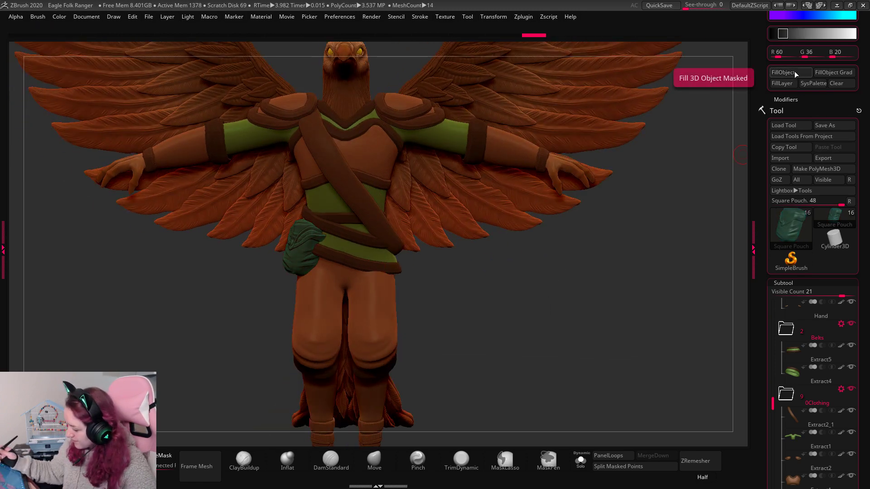
left_click_drag(575, 293, 562, 245)
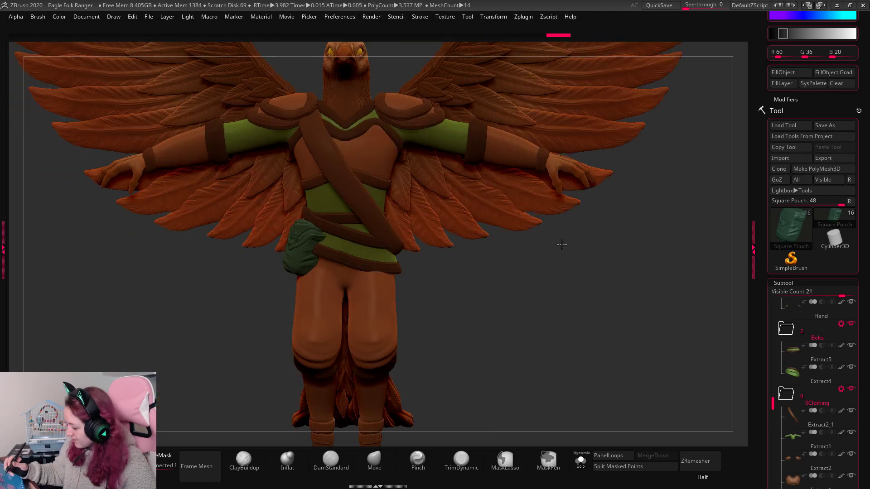
left_click(792, 72)
left_click(793, 68)
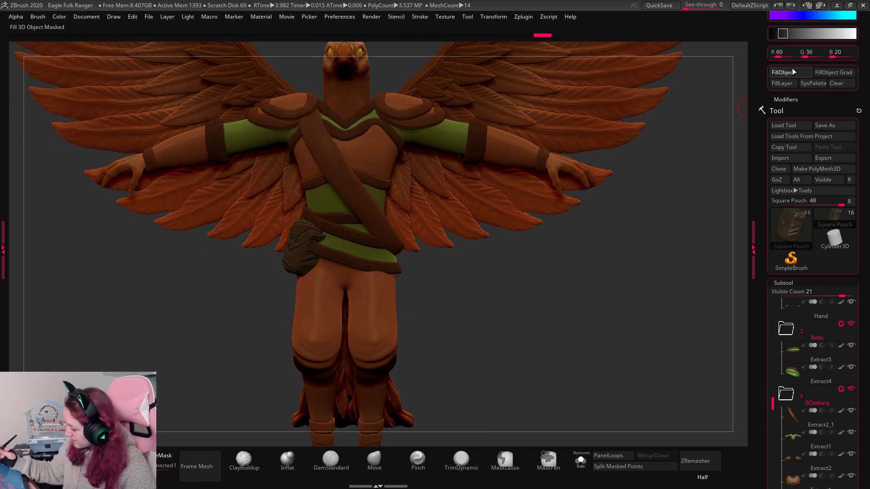
key("space")
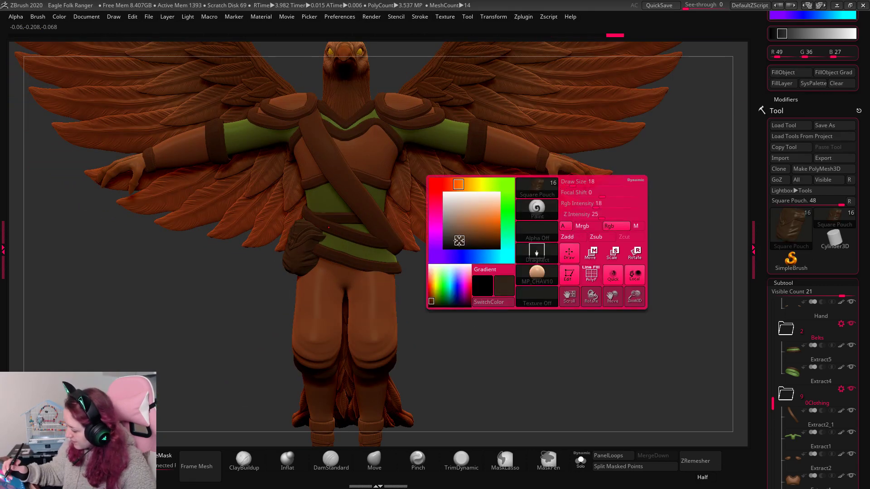
left_click_drag(459, 241, 459, 241)
left_click(785, 72)
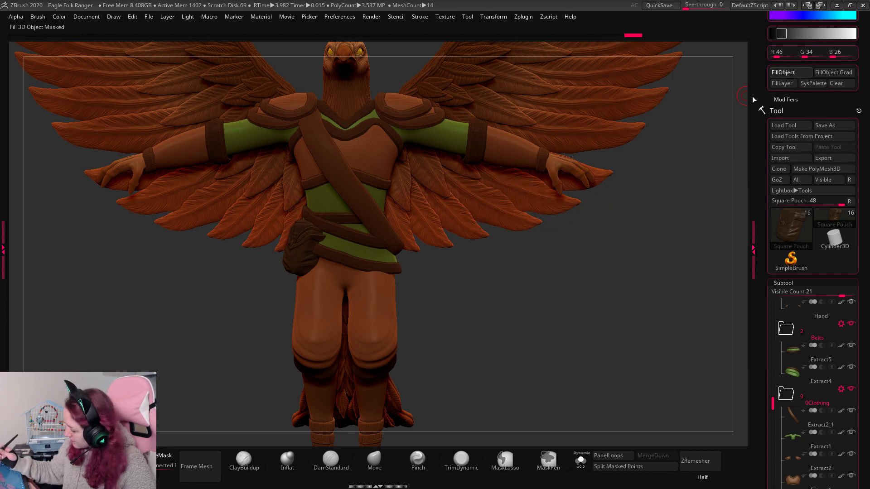
Set the RGB intensity to 100 and fill the Square Pouch with a greyish brown (R 54, G 47, B 43).
key("space")
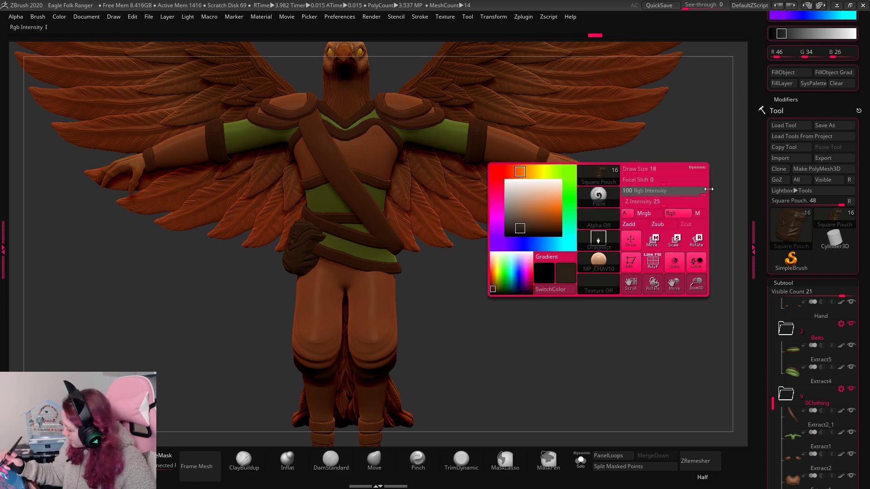
left_click(514, 229)
left_click(784, 72)
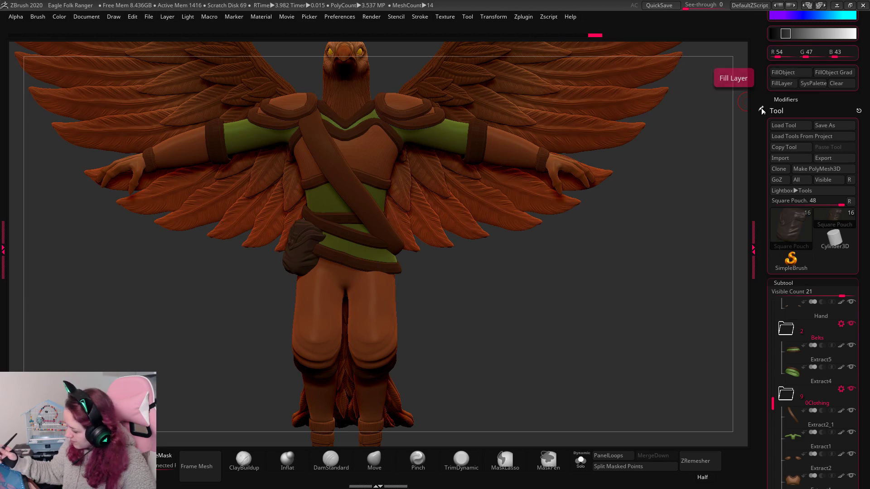
Nudge the Square Pouch closer to the belt and shift it backwards on the character's right hip.
key("w")
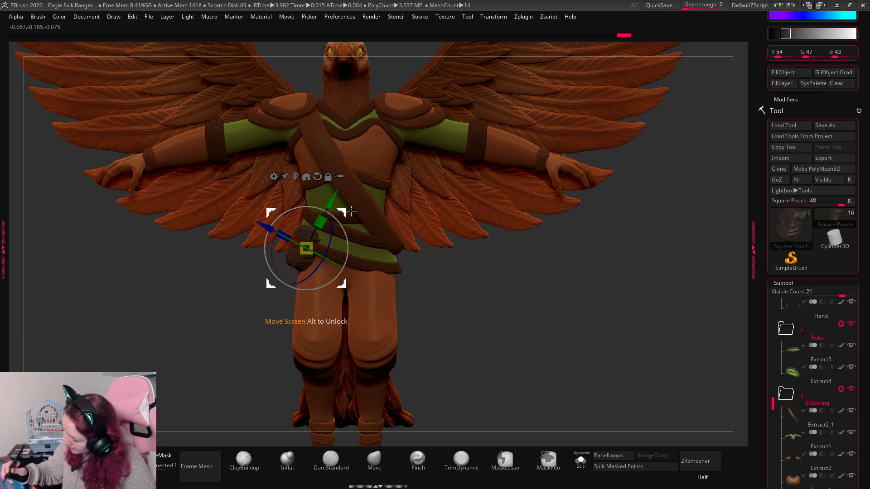
left_click_drag(351, 211, 340, 205)
key("q")
mouse_move(500, 303)
left_mouse_down()
mouse_move(491, 274)
mouse_move(504, 255)
left_mouse_up()
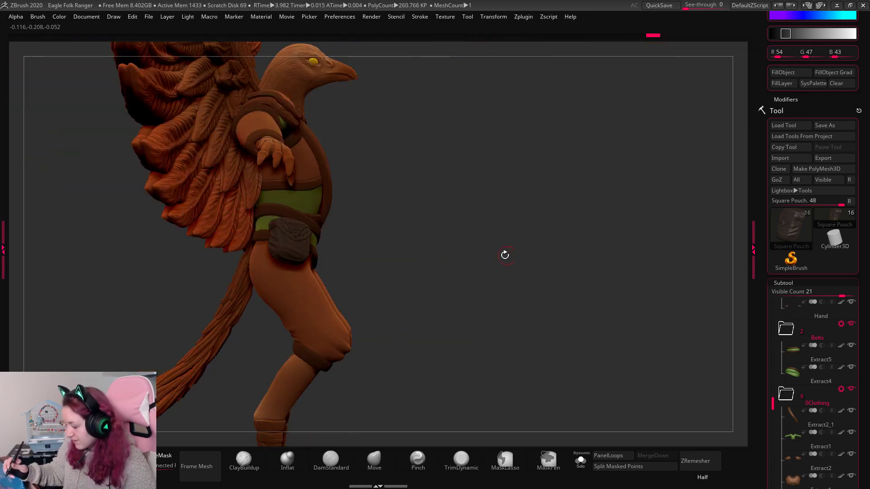
mouse_move(522, 285)
left_mouse_down("alt")
mouse_move(582, 227)
mouse_move(569, 240)
left_mouse_up("alt")
key("w")
mouse_move(305, 253)
left_mouse_down()
mouse_move(304, 266)
mouse_move(336, 248)
mouse_move(333, 228)
mouse_move(320, 246)
mouse_move(302, 245)
left_mouse_up()
key("ctrl+z")
left_click_drag(330, 277, 296, 279)
key("q")
Fit the Square Pouch flush against the belt at the rear of the right hip, adjusting it from behind and from the side.
left_click_drag(546, 205, 429, 231)
key("w")
left_click_drag(286, 210, 235, 222)
key("q")
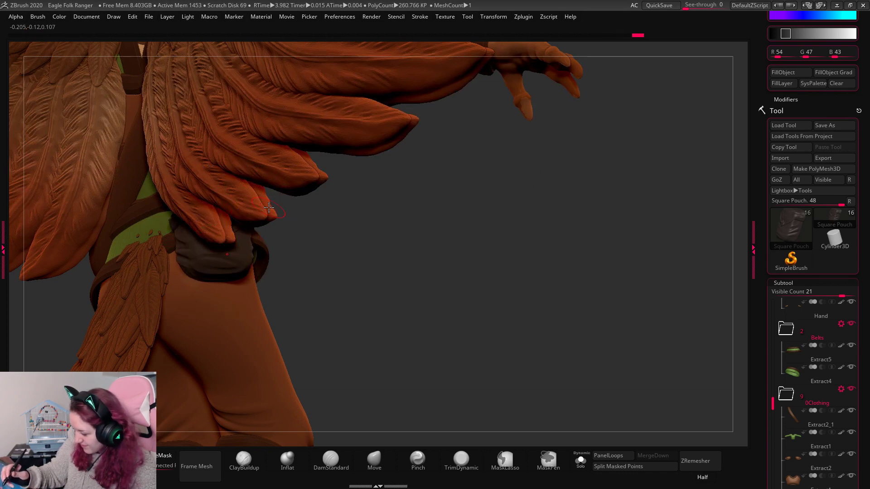
left_click_drag(323, 262, 487, 225)
key("w")
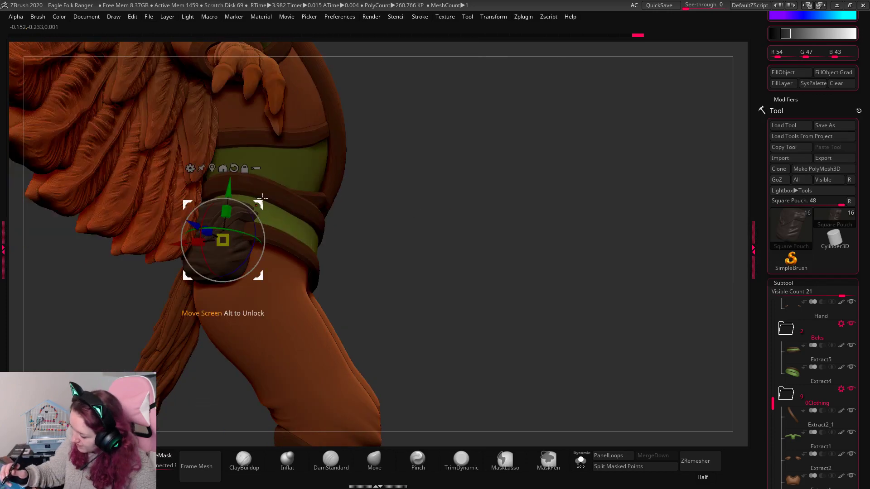
left_click_drag(258, 204, 253, 205)
key("q")
left_click_drag(536, 264, 303, 258)
Try to scale the Extract5 belt slightly around the waist.
key("w")
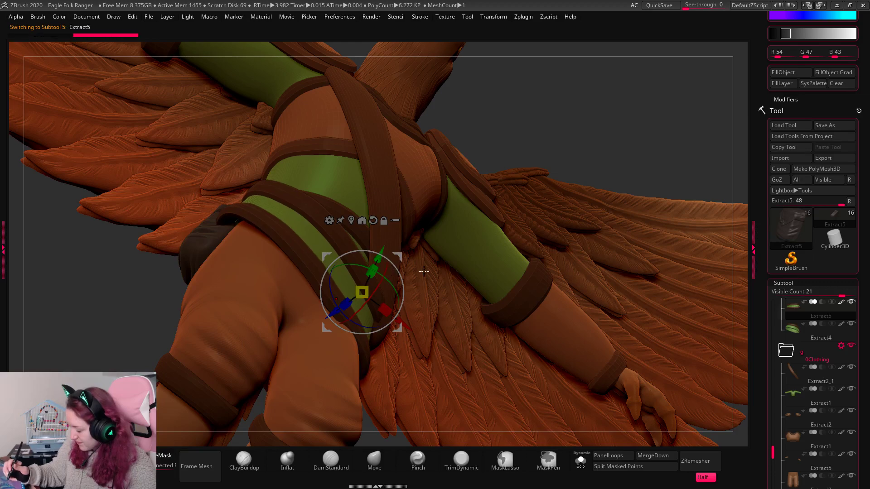
mouse_move(362, 293)
left_mouse_down()
mouse_move(391, 273)
mouse_move(371, 290)
left_mouse_up()
key("ctrl+z")
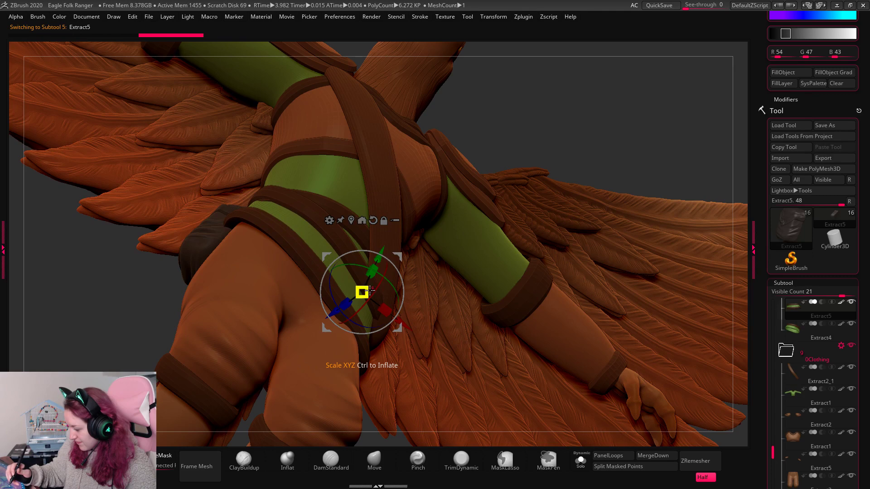
key("q")
Duplicate the Square Pouch within its subtool and move the copy forward along the belt.
left_click_drag(614, 97, 673, 195)
left_click(580, 460)
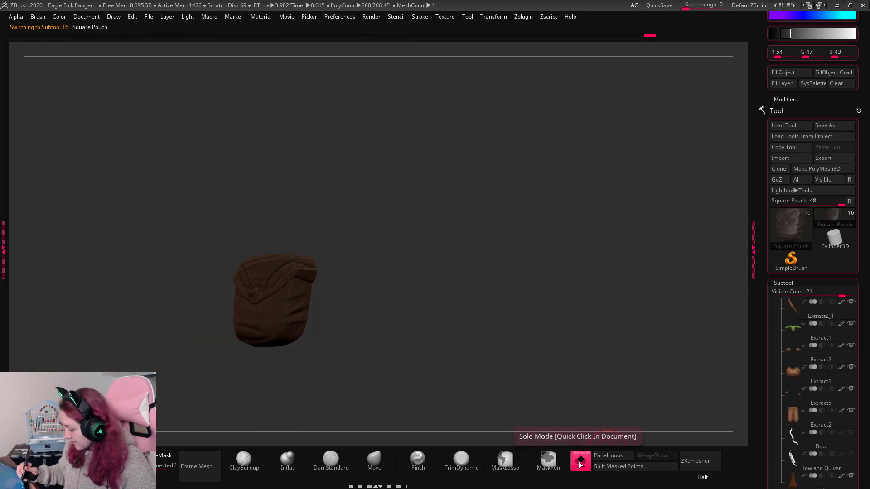
left_click_drag(867, 326, 867, 168)
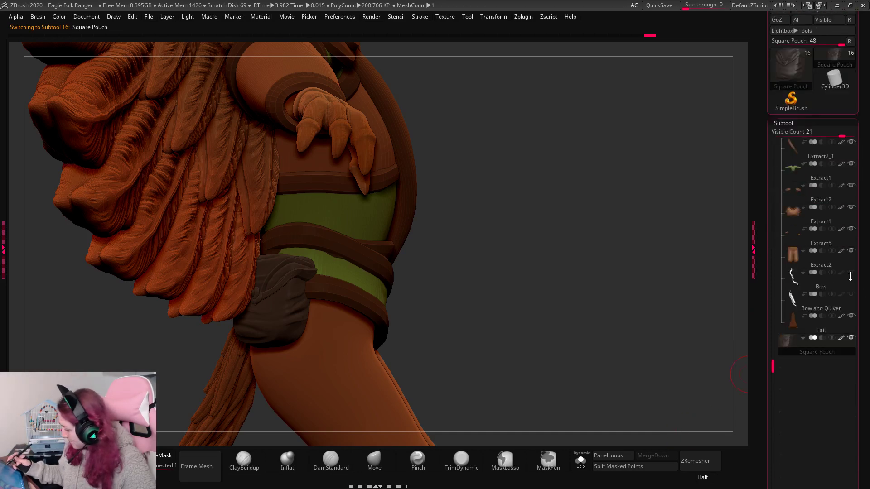
key("w")
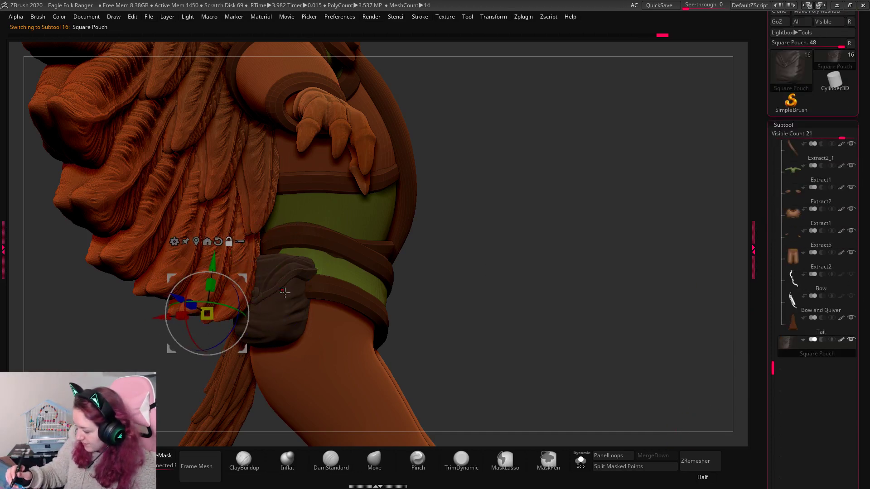
left_click_drag(287, 295, 618, 302, "alt")
left_click_drag(348, 296, 466, 294, "ctrl")
key("ctrl+z")
left_click_drag(396, 296, 455, 297)
Rotate the copied pouch to follow the front of the right hip and move it in against the belt.
left_click_drag(425, 266, 379, 289)
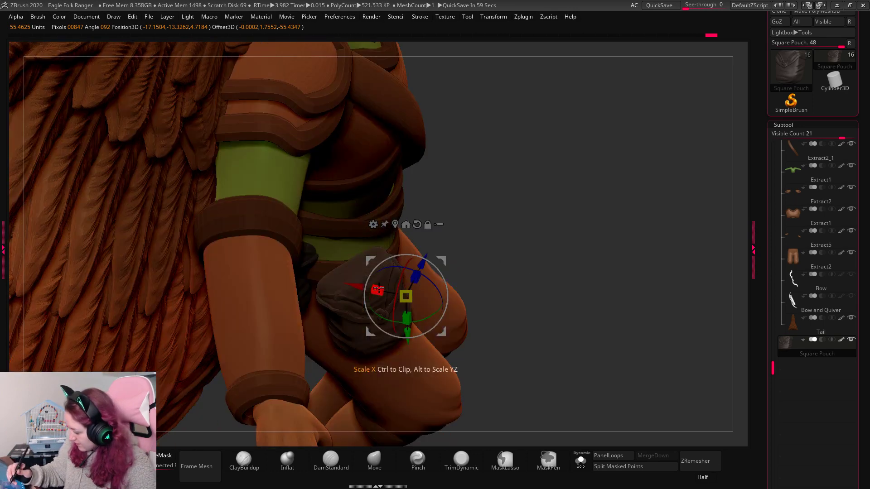
mouse_move(437, 312)
left_mouse_down()
mouse_move(410, 301)
mouse_move(433, 295)
left_mouse_up()
key("q")
key("w")
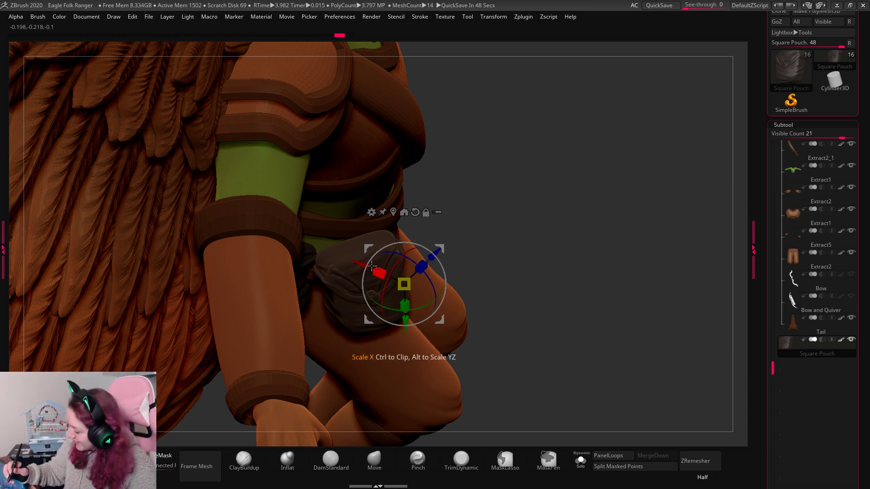
left_click_drag(395, 281, 394, 280)
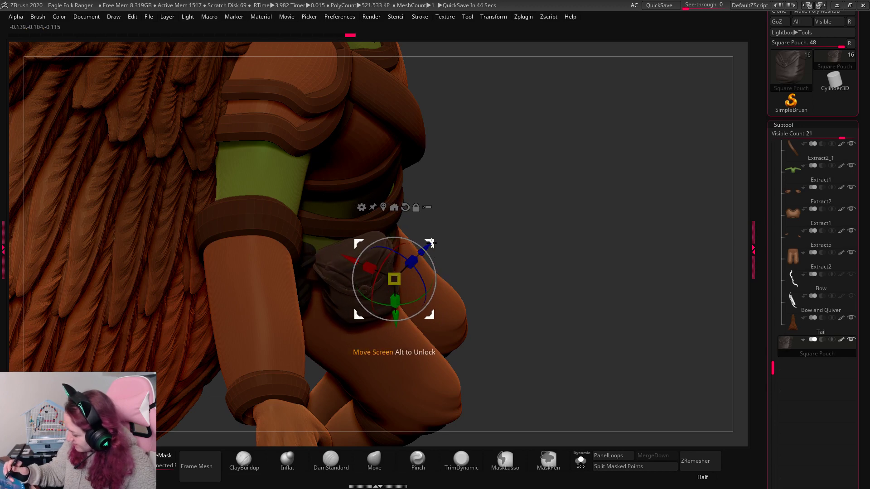
left_click_drag(432, 242, 428, 243)
left_click_drag(589, 206, 599, 188)
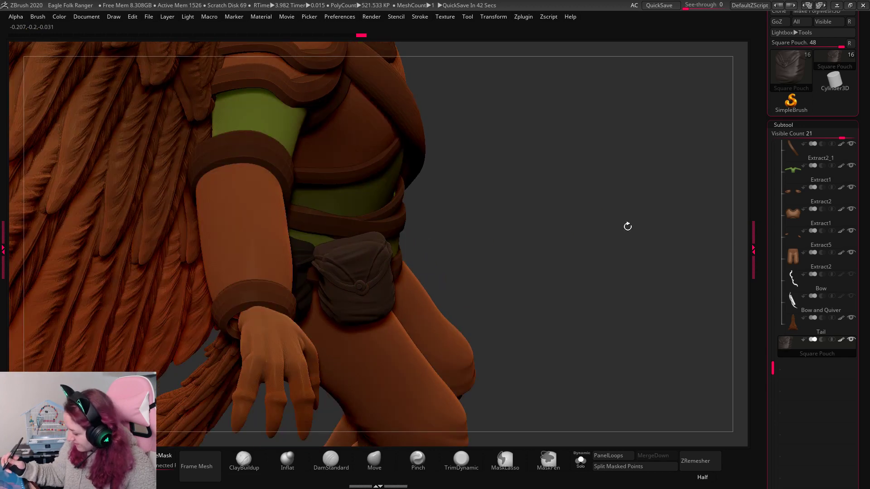
left_click_drag(628, 226, 585, 248)
left_click_drag(429, 248, 426, 254)
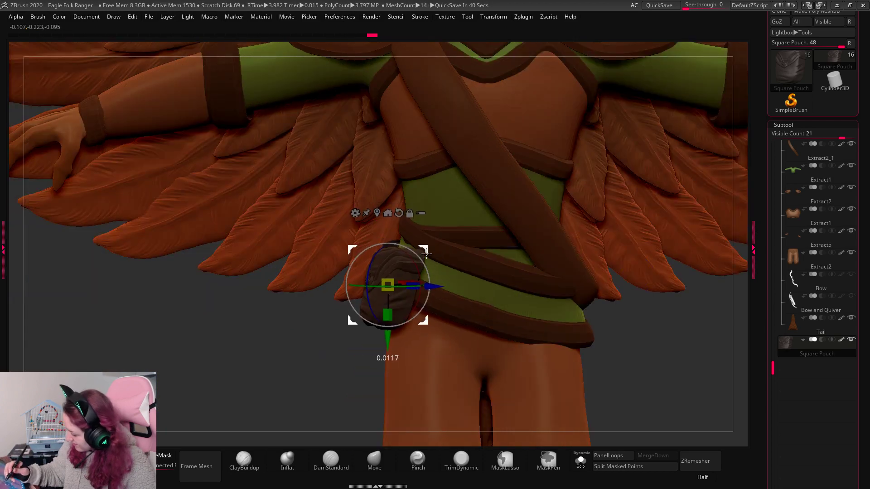
Switch to the Move brush for shaping the copied pouch against the right hip.
key("space")
key("q")
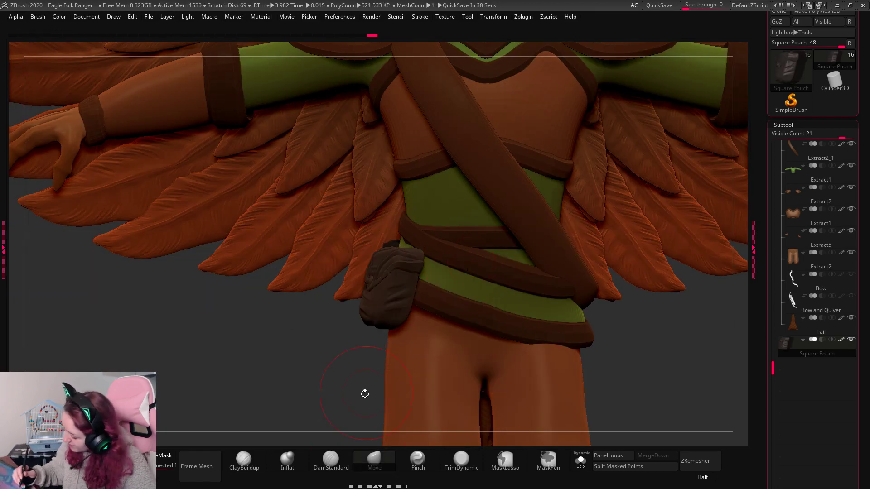
left_click_drag(365, 394, 424, 312)
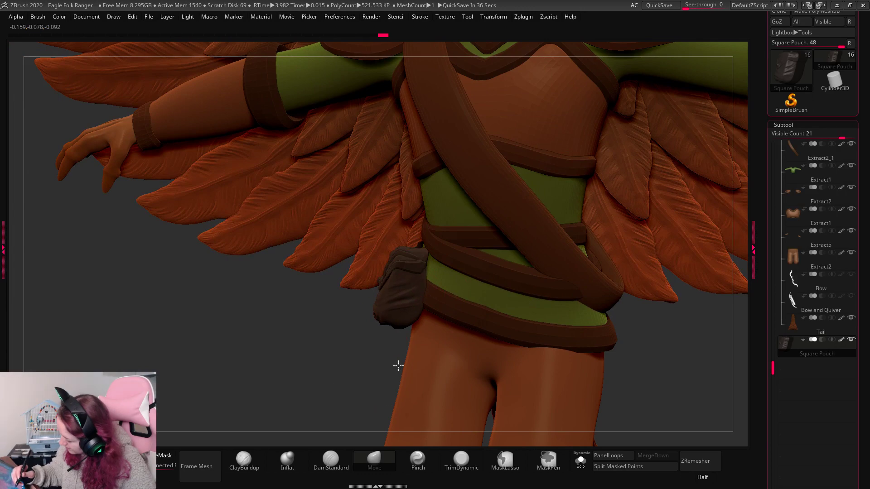
Set the subtool list's visible count to 12.
left_click_drag(399, 365, 695, 296)
key("f")
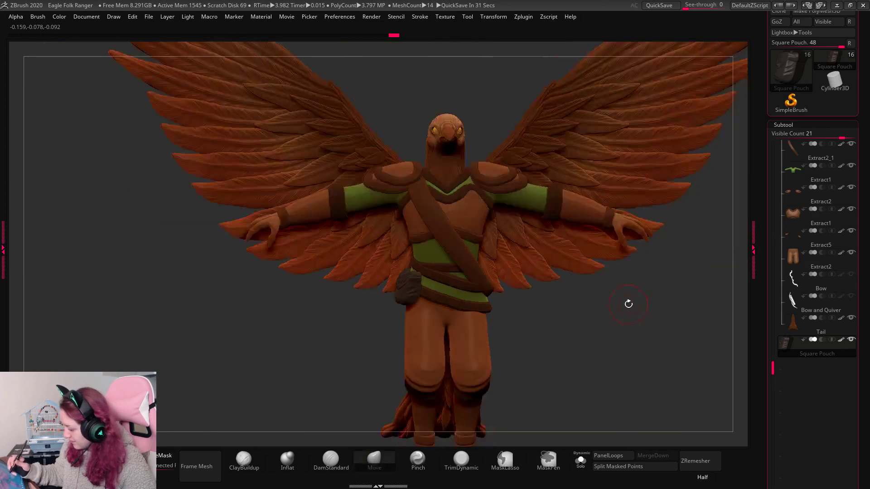
right_click_drag(558, 308, 484, 310, "alt")
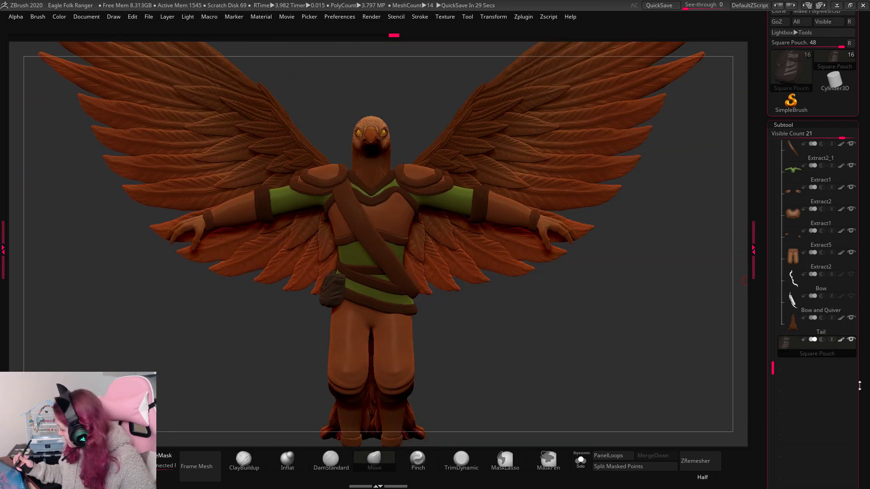
left_click_drag(833, 136, 811, 138)
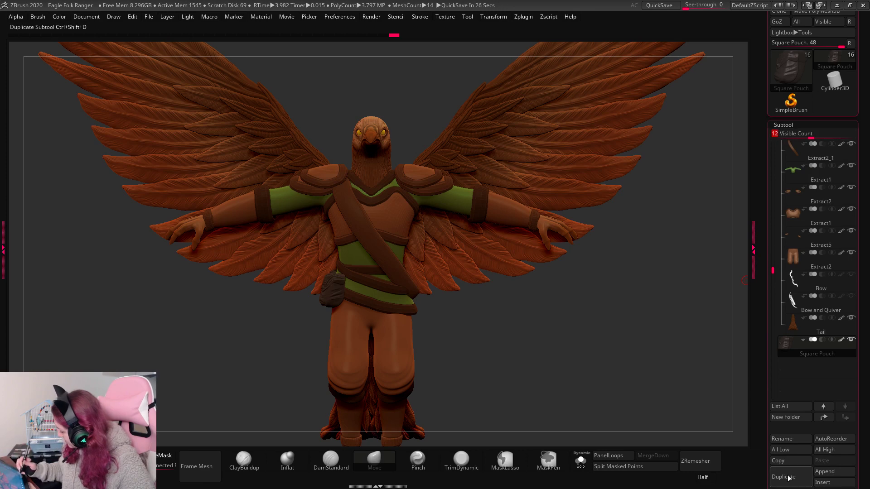
Duplicate the Square Pouch subtool and import the Cross Belt Pouch mesh in place of the copy.
left_click(468, 17)
left_click(488, 68)
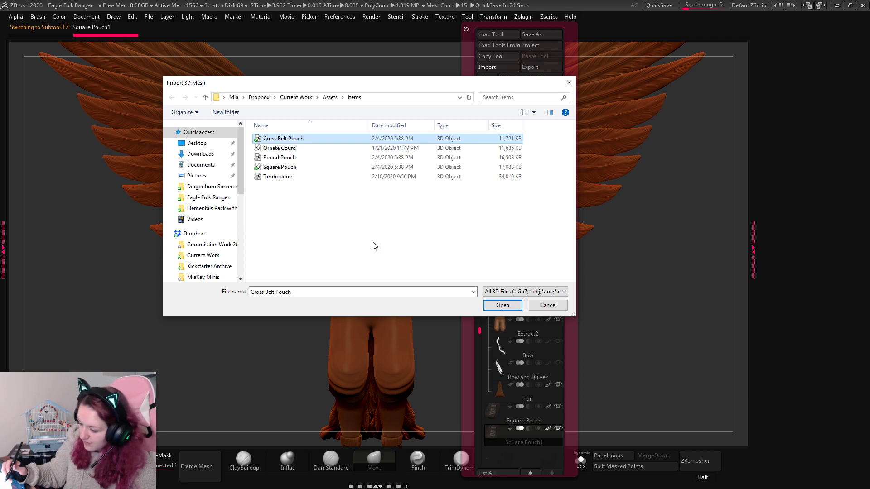
left_click(503, 305)
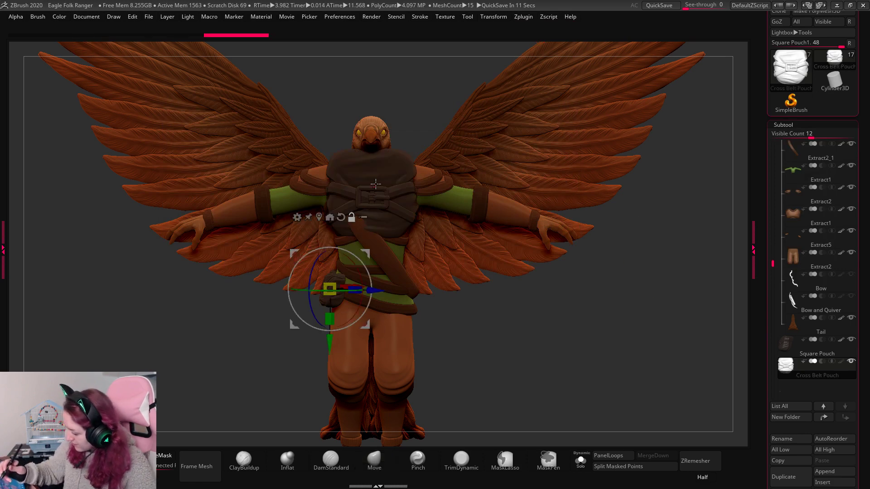
Scale down the Cross Belt Pouch and move it to the hip opposite the square pouch.
left_click_drag(378, 182, 625, 183, "alt")
mouse_move(419, 171)
left_mouse_down()
mouse_move(447, 347)
mouse_move(478, 299)
mouse_move(463, 249)
left_mouse_up()
key("q")
left_click_drag(558, 330, 649, 330)
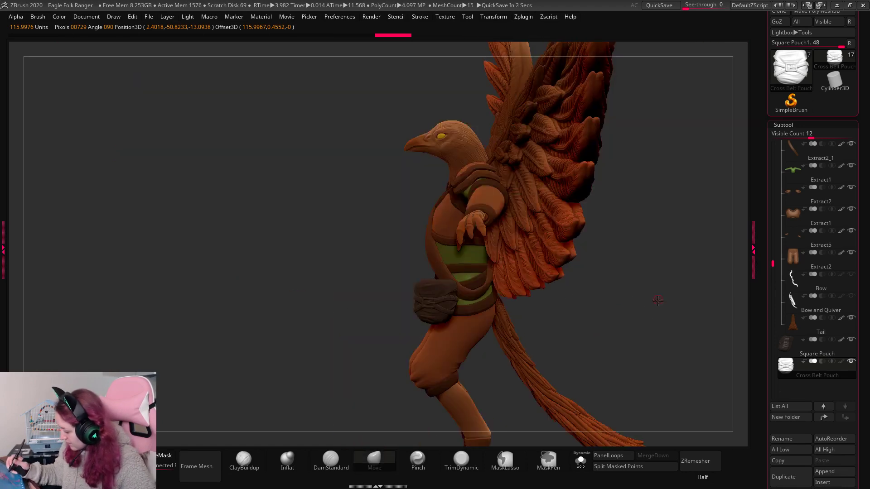
Rotate the Cross Belt Pouch by about 24 degrees in side view to follow the hip belt.
left_click_drag(658, 300, 643, 435, "alt")
key("w")
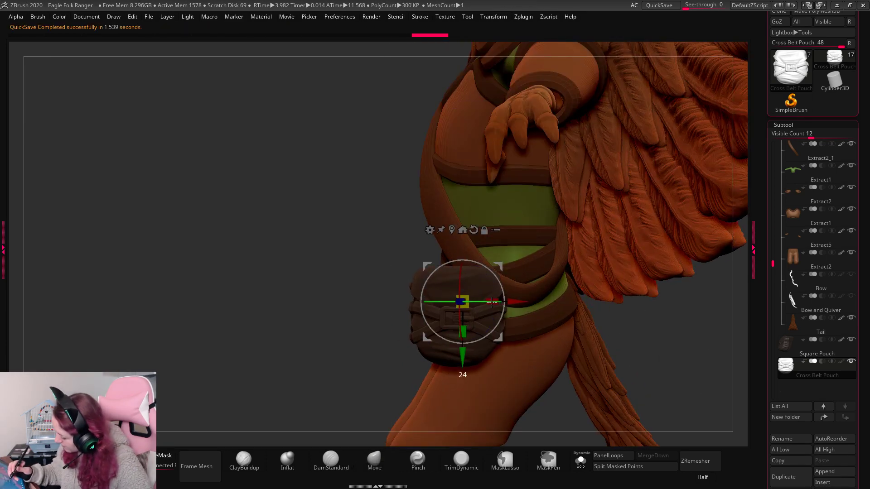
left_click_drag(477, 300, 487, 313)
key("q")
mouse_move(680, 340)
left_mouse_down()
mouse_move(707, 340)
mouse_move(693, 339)
left_mouse_up()
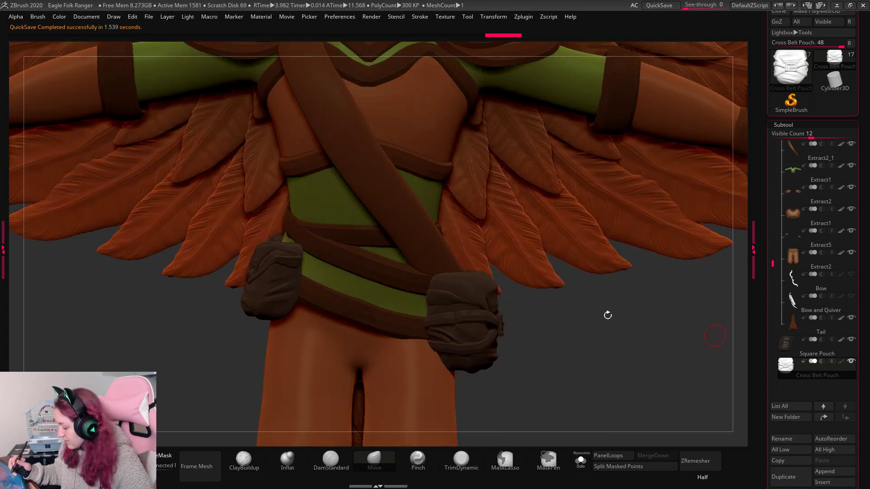
Tilt the Cross Belt Pouch by about 19 degrees in front view and adjust its fit against the hip.
key("w")
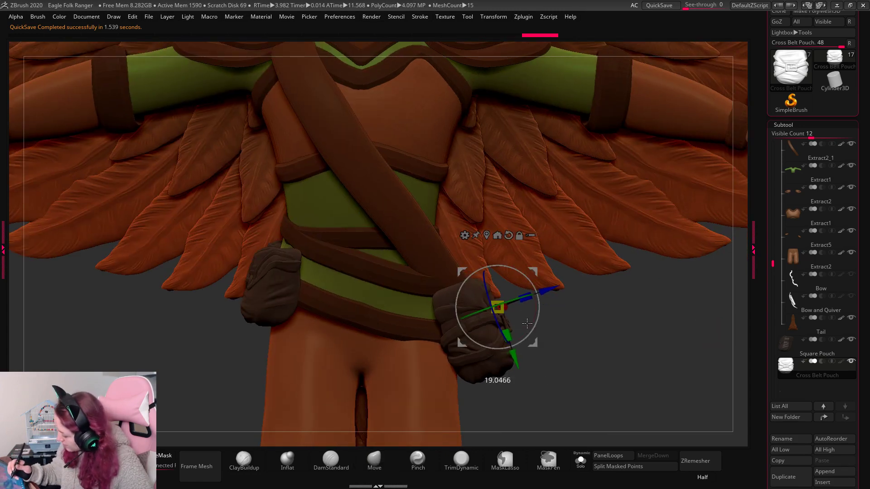
key("q")
mouse_move(577, 334)
left_mouse_down()
mouse_move(600, 352)
mouse_move(678, 342)
mouse_move(571, 343)
left_mouse_up()
key("w")
mouse_move(420, 256)
left_mouse_down()
mouse_move(401, 281)
mouse_move(413, 310)
left_mouse_up()
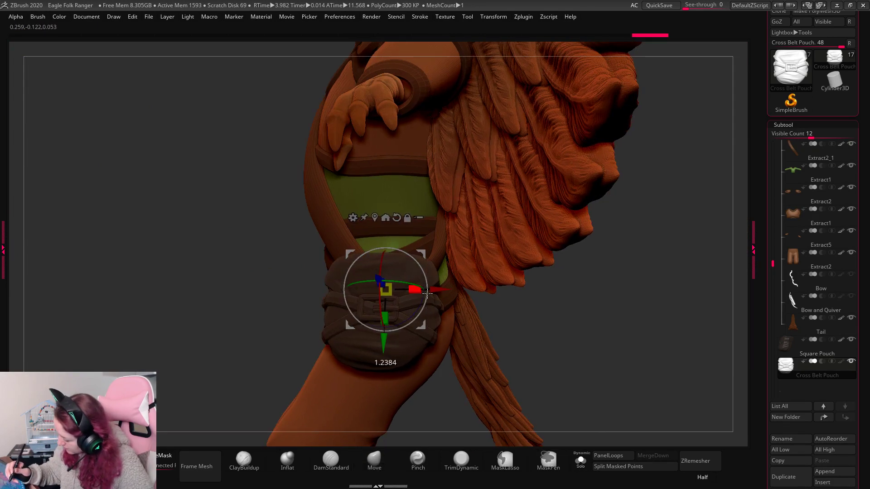
key("q")
mouse_move(598, 317)
left_mouse_down()
mouse_move(587, 307)
mouse_move(556, 322)
mouse_move(487, 297)
left_mouse_up()
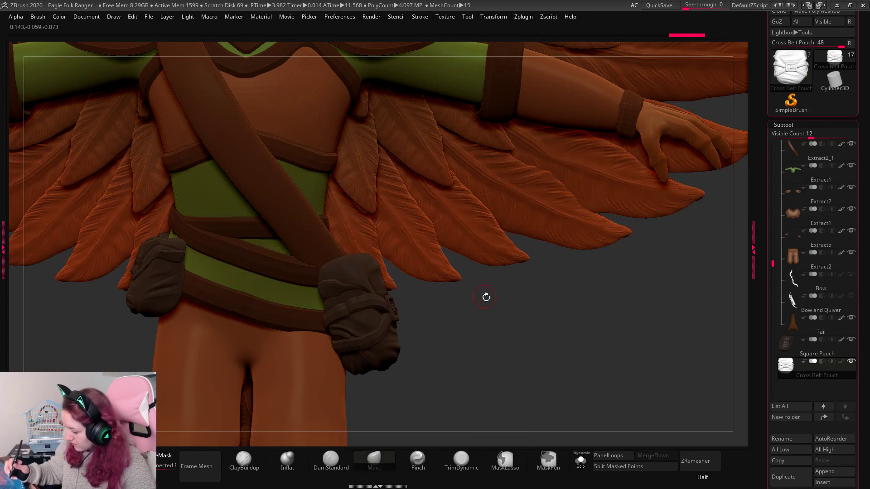
Save the project over the existing Eagle Folk Ranger file in the Women of Tabletop ZBRUSH > Eagle Folk Ranger folder.
key("f")
mouse_move(537, 318)
left_mouse_down()
mouse_move(559, 303)
mouse_move(548, 335)
mouse_move(551, 326)
left_mouse_up()
key("ctrl+s")
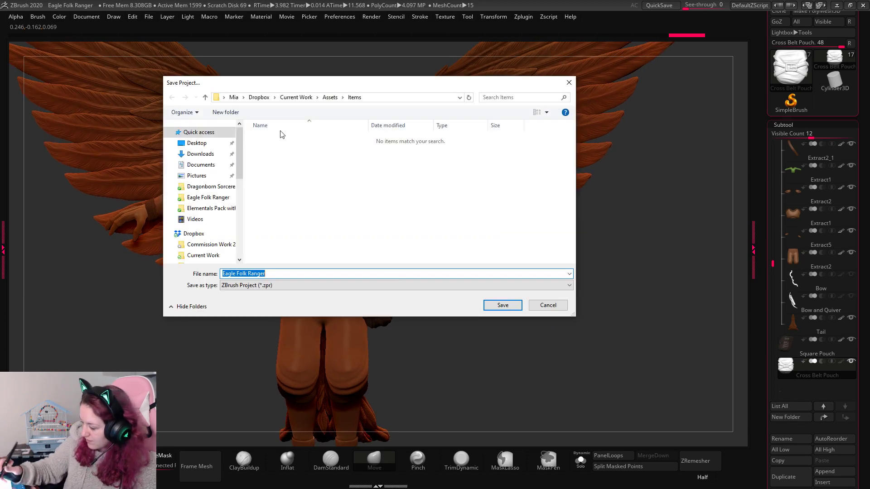
left_click(215, 144)
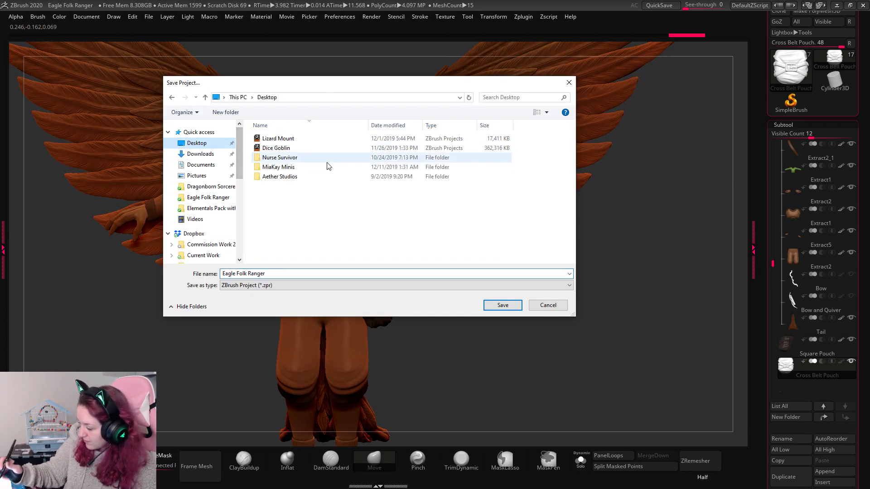
left_click(208, 187)
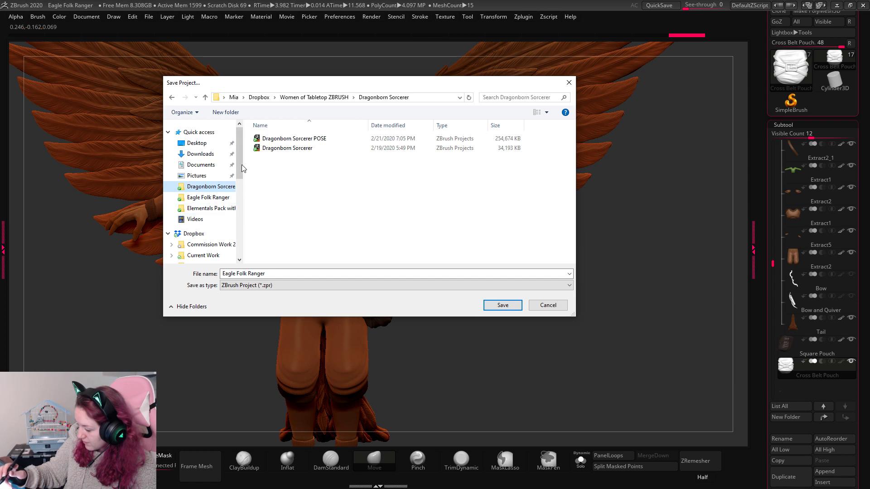
left_click(313, 97)
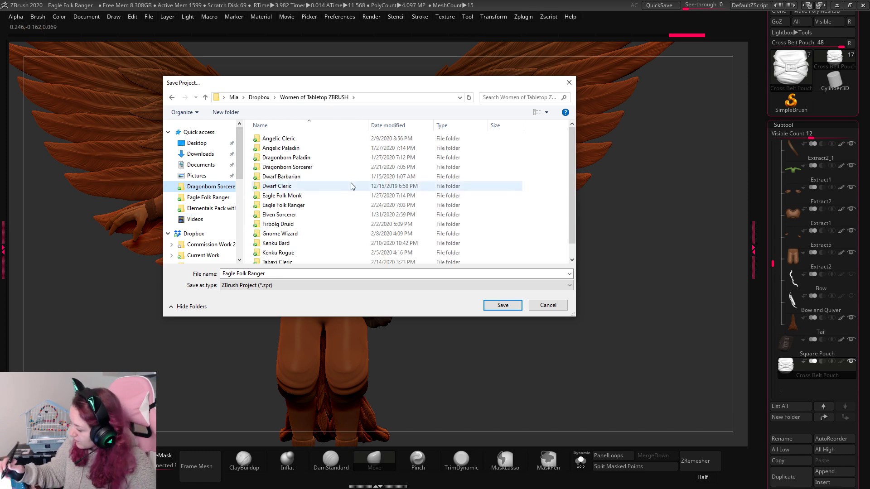
double_click(293, 206)
left_click(345, 138)
left_click(503, 305)
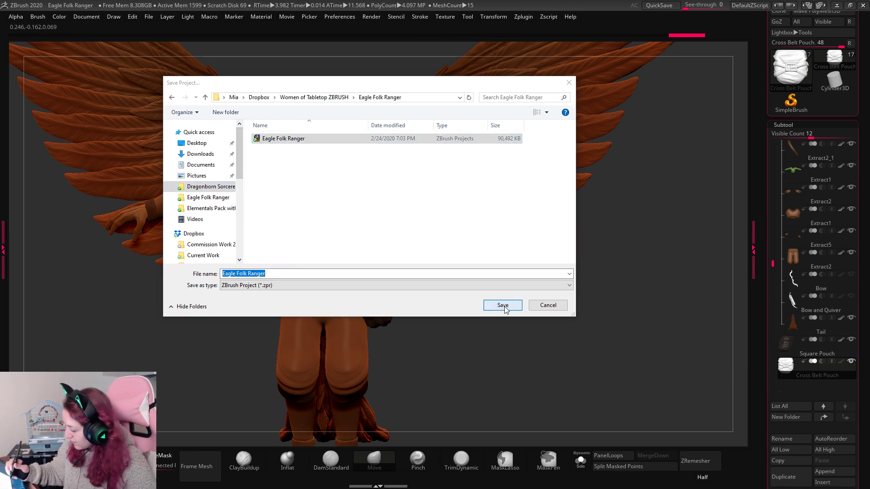
left_click(468, 245)
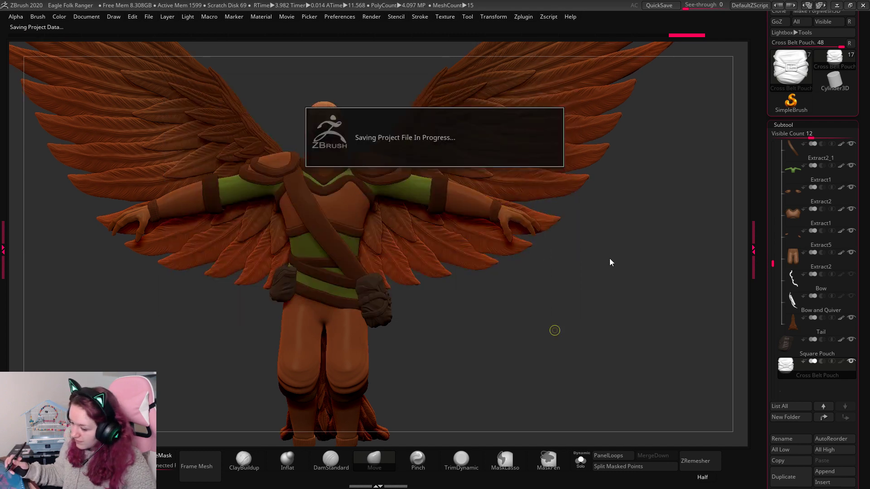
Select the green hip belt subtool Extract5 and undo its last change.
left_click_drag(601, 303, 566, 227)
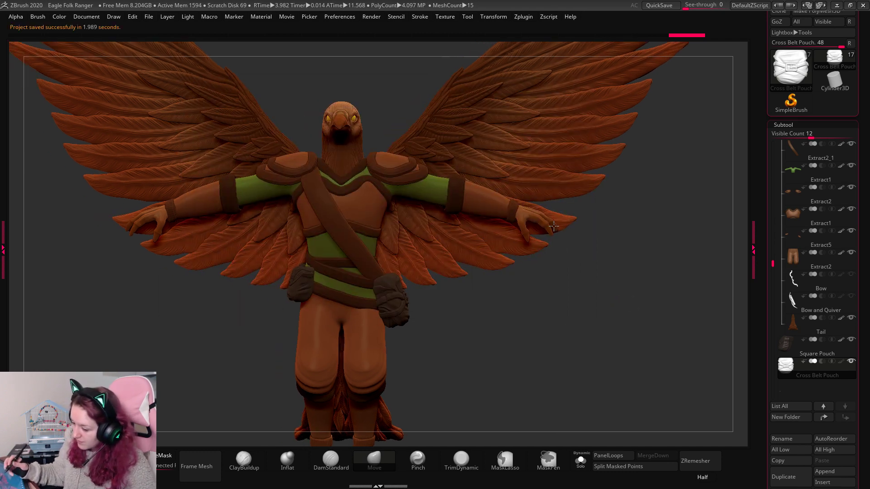
key("space")
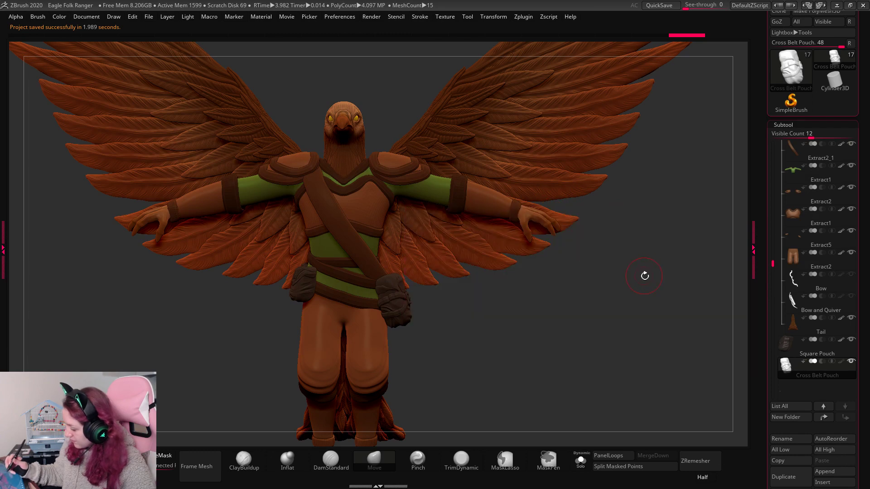
left_click_drag(643, 274, 497, 288)
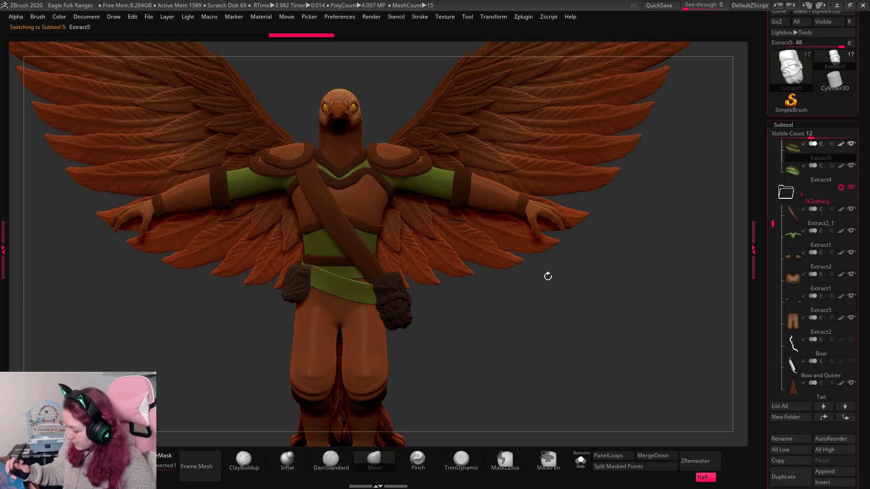
right_click_drag(603, 291, 520, 335, "ctrl")
right_click(520, 335)
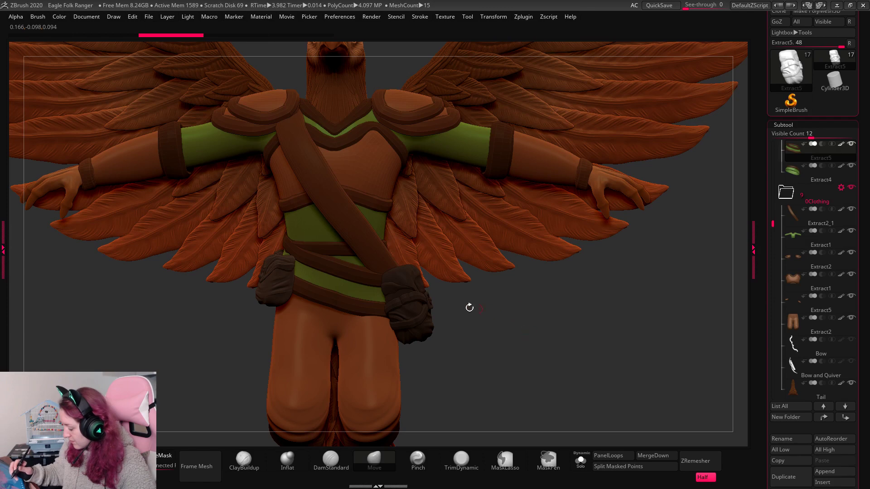
key("ctrl+z")
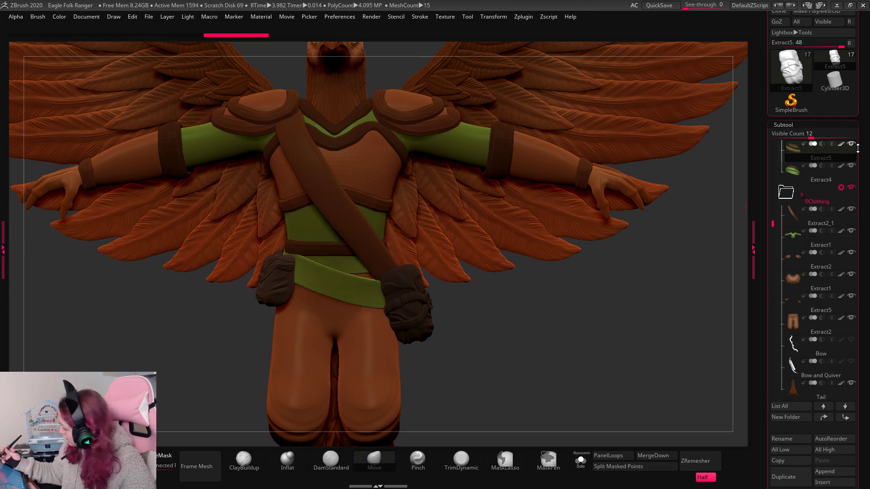
Isolate the green hip belt, fill it with dark brown (R 54, G 47, B 43), and show the whole model again.
left_click(581, 459)
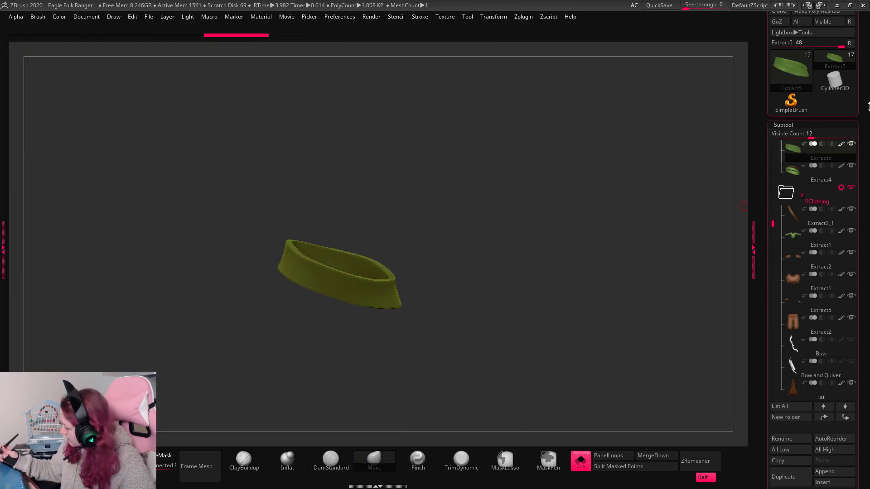
scroll(869, 107, "up", 3)
left_click(793, 75)
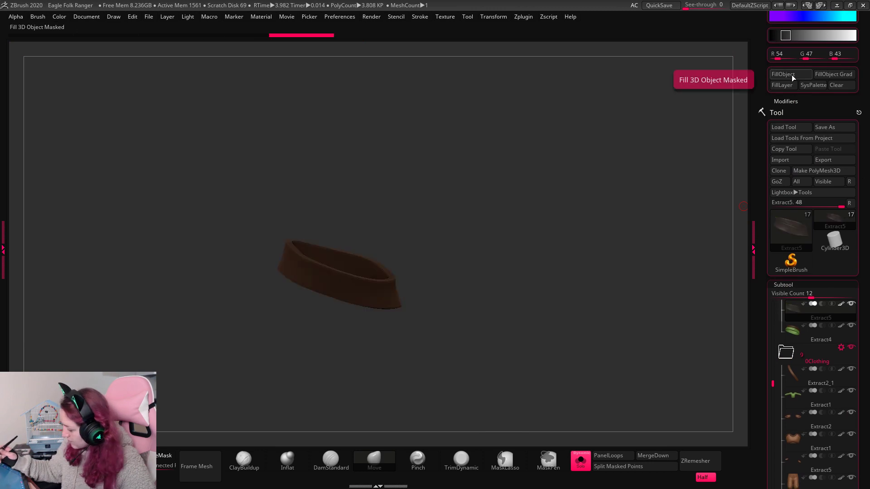
left_click(581, 462)
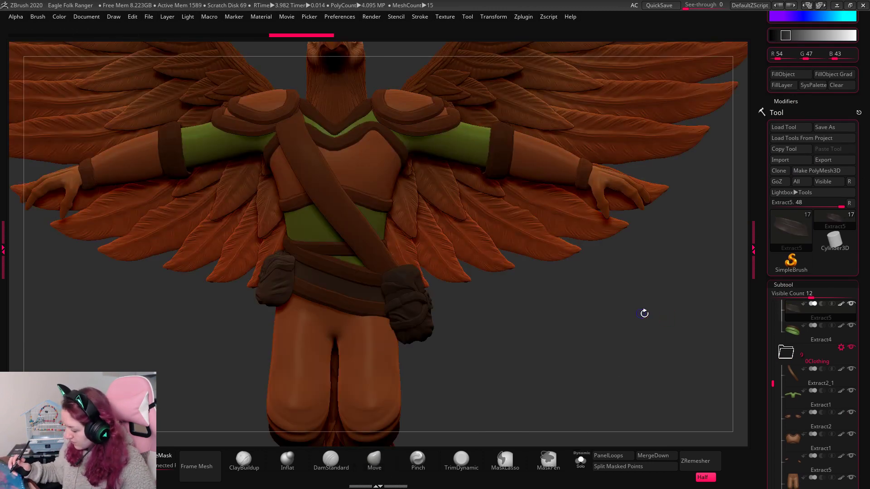
left_click_drag(663, 314, 655, 358)
key("f")
Fill the diagonal chest strap Extract2_1 with the dark brown R 54, G 47, B 43.
left_click(422, 265, "alt")
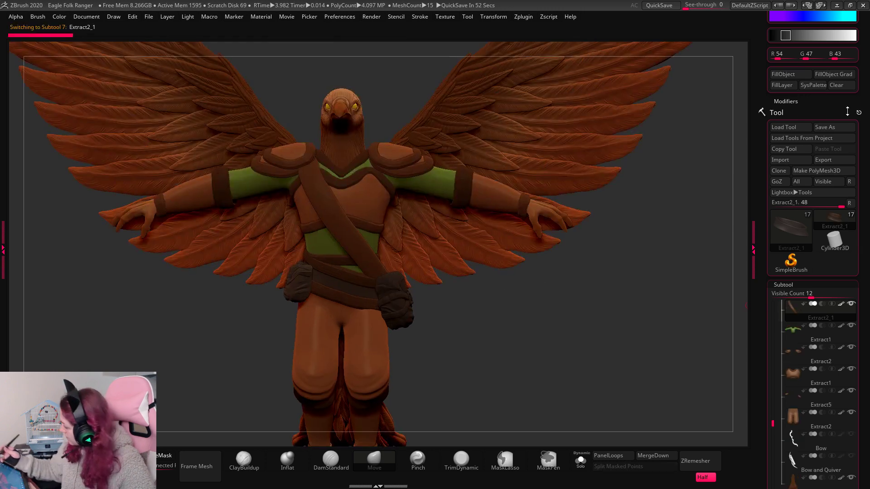
left_click(790, 74)
left_click_drag(614, 313, 605, 337)
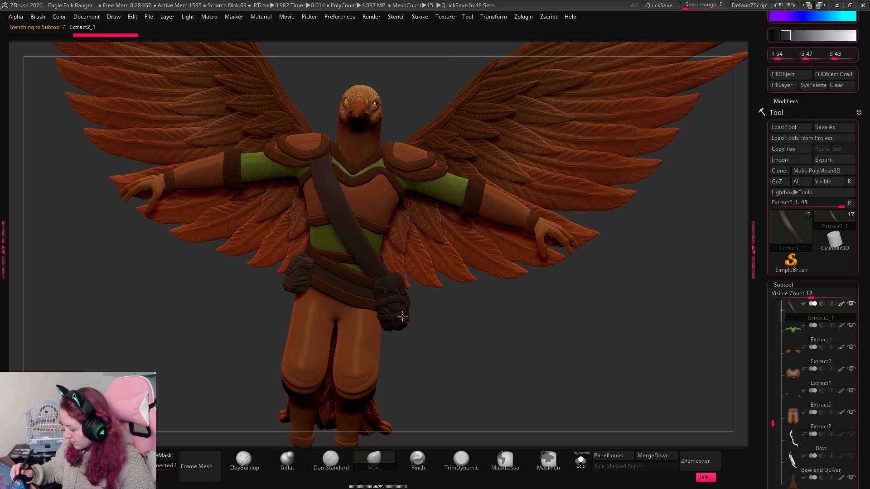
Sample the chest strap's dark brown and fill the Cross Belt Pouch with it.
left_click_drag(596, 309, 572, 240)
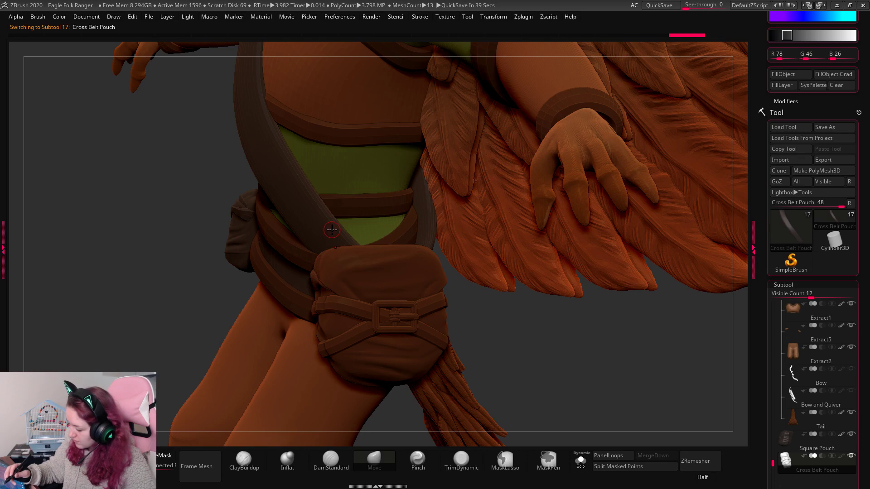
key("c")
left_click(791, 77)
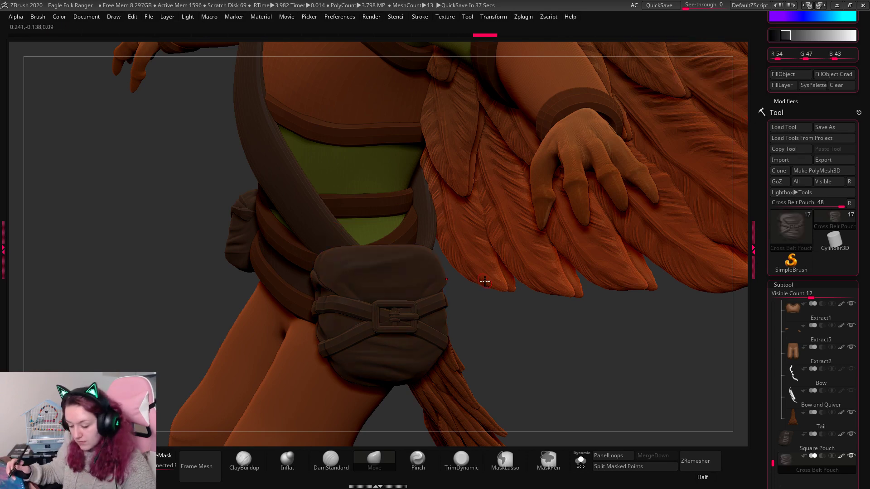
Choose the Paint brush for colouring the details of the Cross Belt Pouch.
key("b")
key("p")
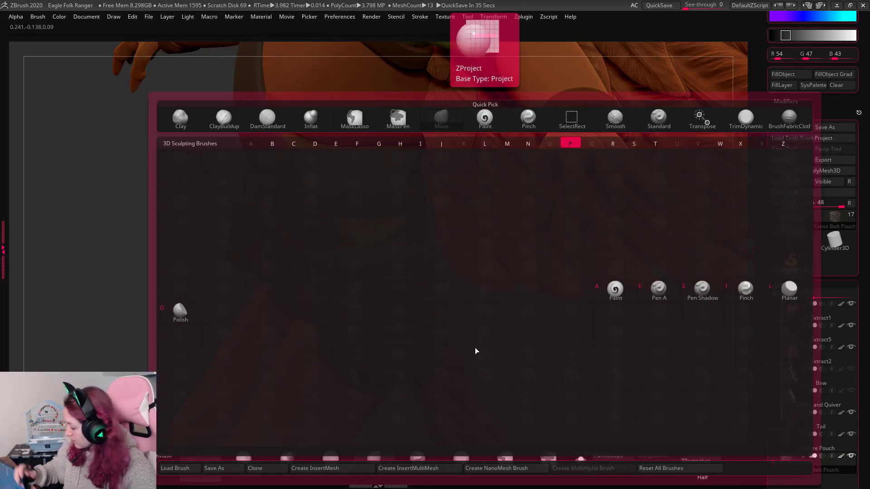
key("a")
key("space")
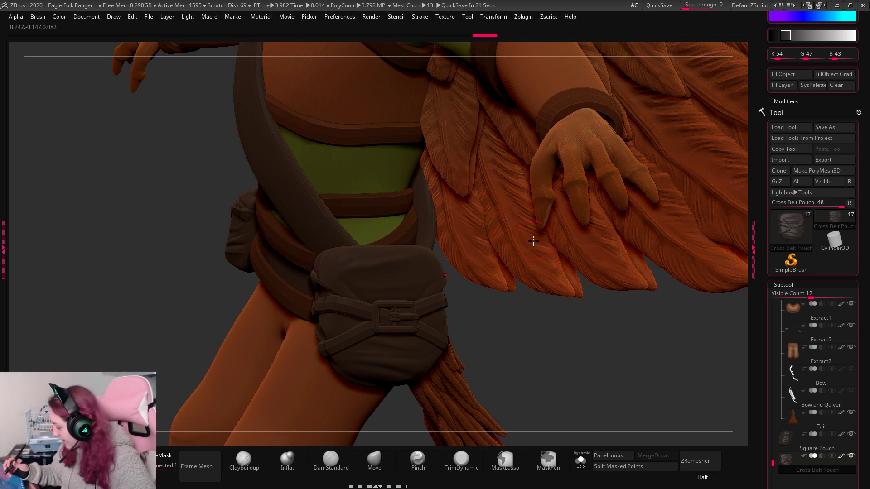
key("space")
left_click_drag(535, 362, 505, 371, "alt")
key("space")
left_click_drag(560, 321, 443, 311)
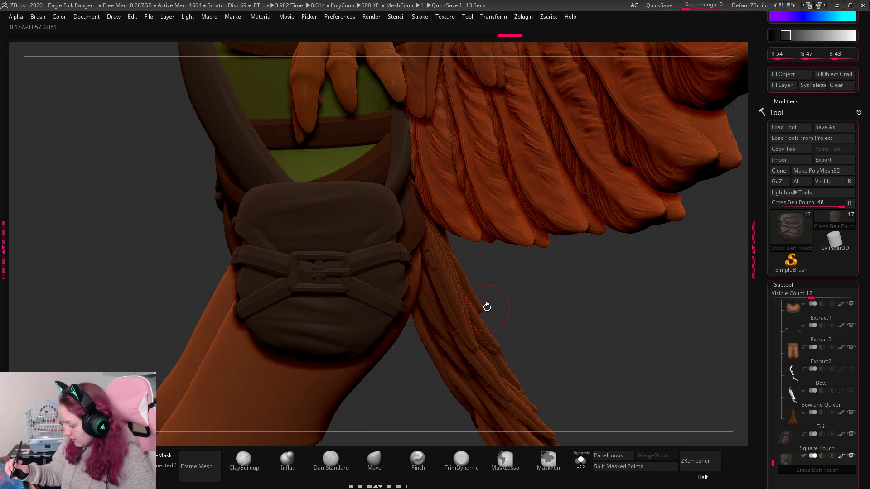
key("space")
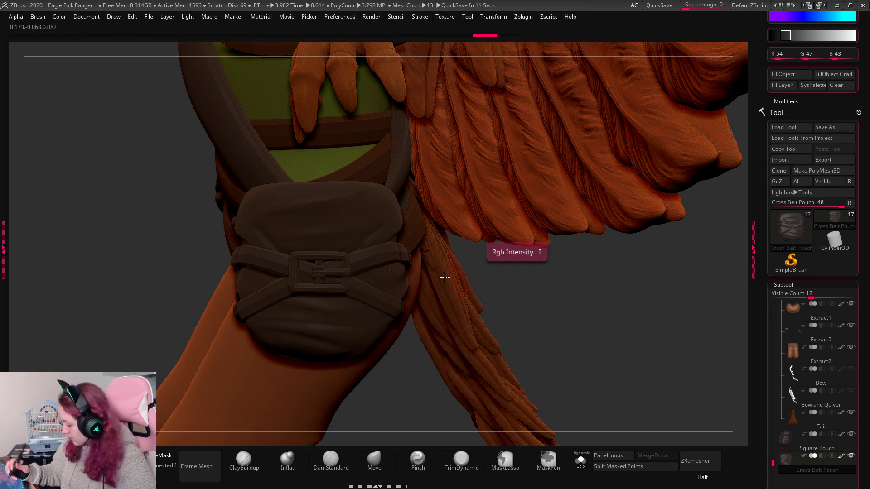
double_click(581, 461)
key("space")
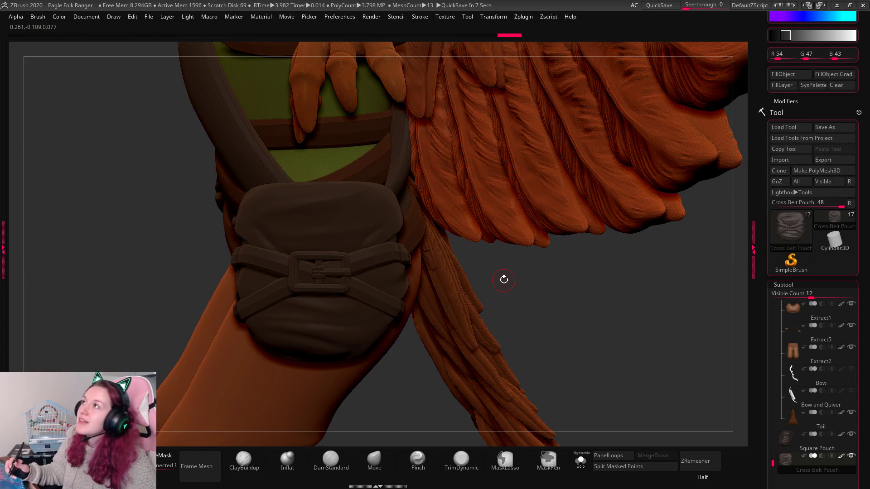
Set up the Paint brush with orange-brown R 134, G 67, B 32, draw size 16 and the Dots stroke.
key("space")
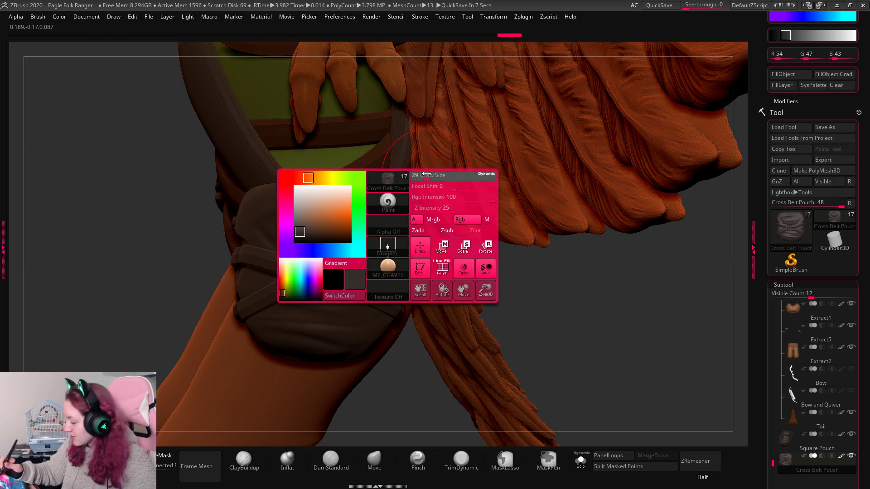
left_click(576, 456)
left_click(575, 456)
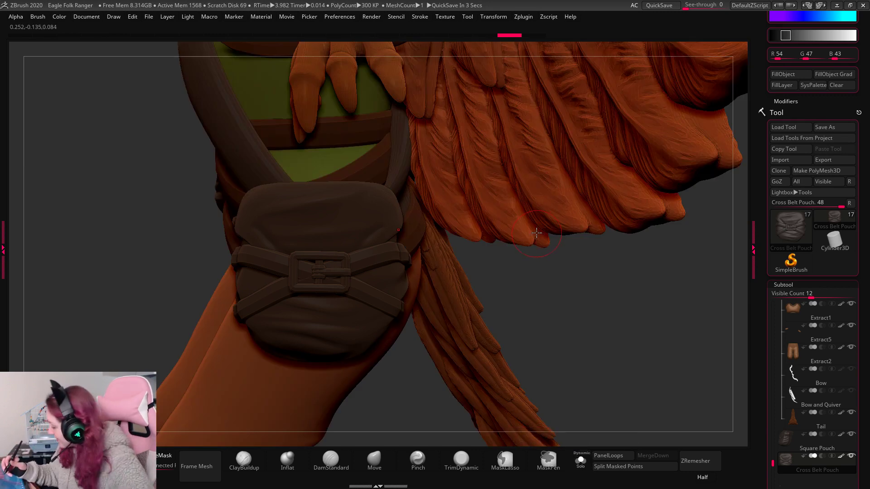
key("space")
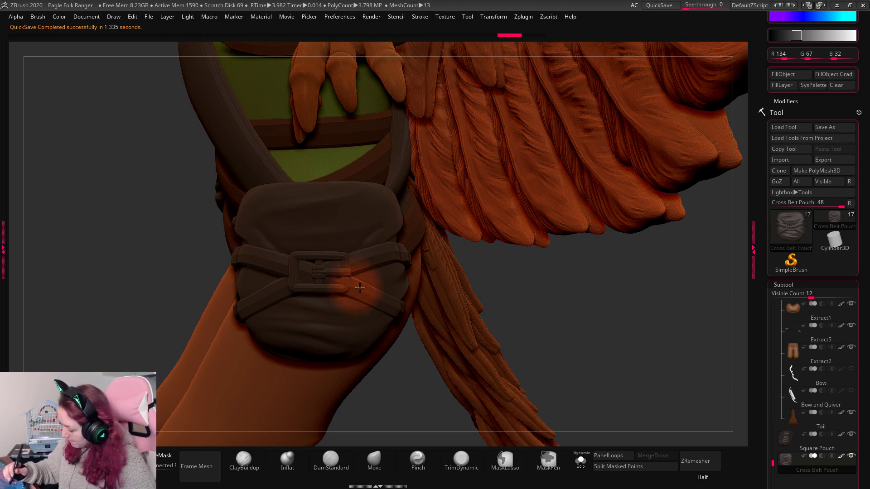
key("space")
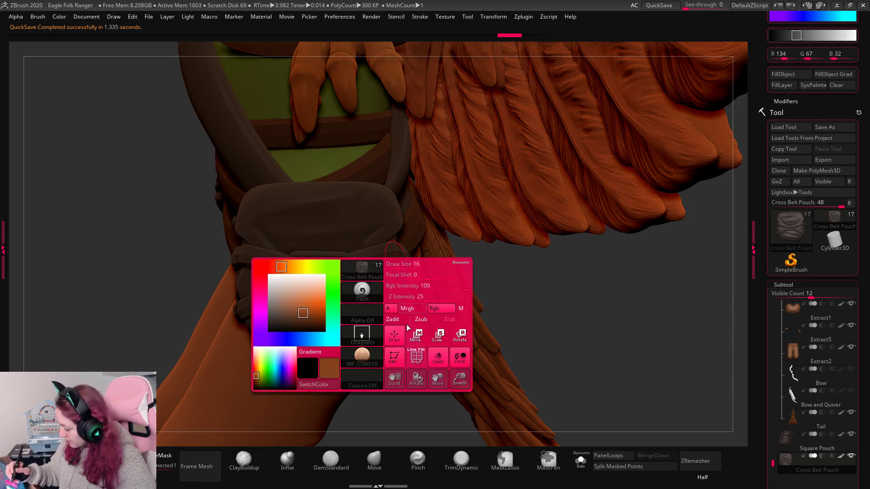
left_click(362, 335)
left_click(362, 348)
key("space")
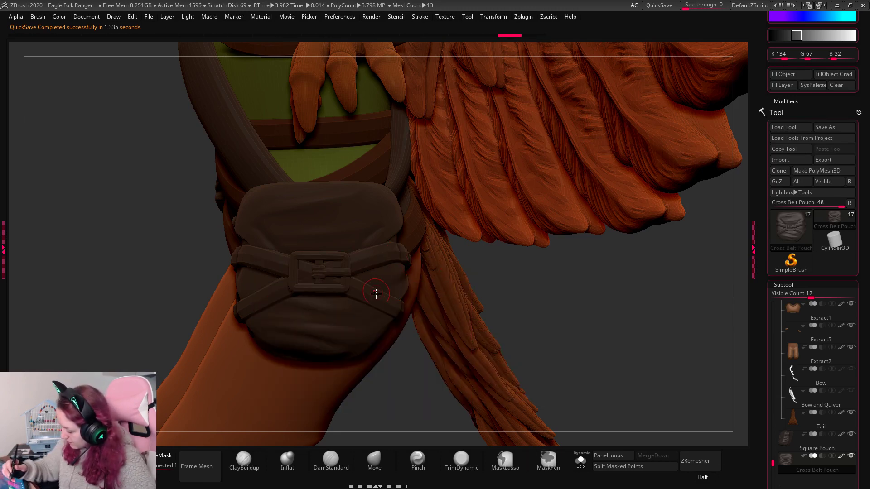
Paint one of the lower crossed straps on the front of the Cross Belt Pouch in the orange-brown.
left_click_drag(357, 289, 399, 306)
mouse_move(566, 299)
left_mouse_down()
mouse_move(599, 295)
mouse_move(584, 281)
mouse_move(564, 295)
left_mouse_up()
left_click_drag(392, 306, 429, 324)
mouse_move(698, 288)
left_mouse_down()
mouse_move(675, 280)
mouse_move(628, 289)
mouse_move(559, 233)
left_mouse_up()
Isolate the Cross Belt Pouch and paint the crossed straps on its back in the orange-brown R 134, G 67, B 32.
left_click(580, 461)
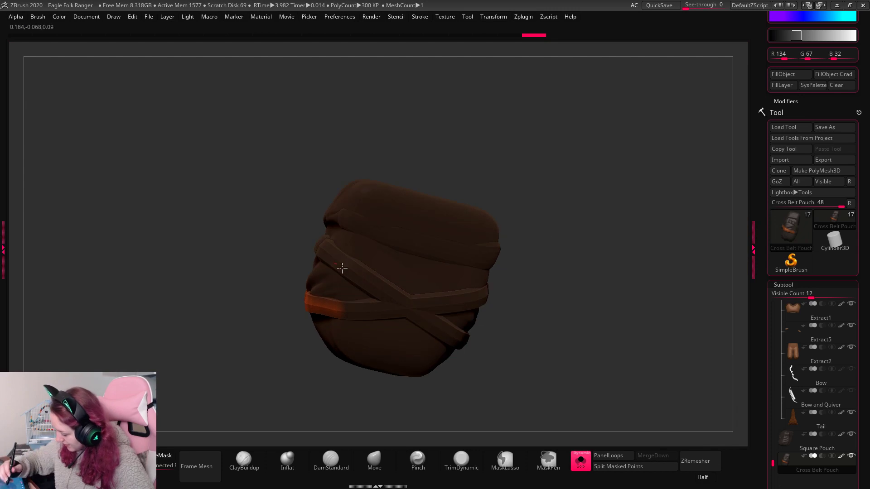
left_click_drag(342, 268, 460, 338)
key("ctrl+z")
left_click_drag(330, 252, 468, 349)
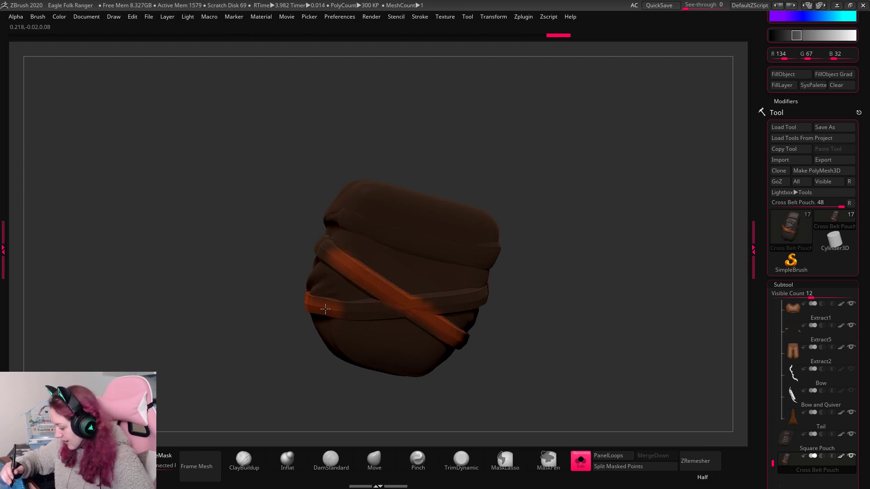
left_click_drag(325, 309, 474, 305)
mouse_move(521, 290)
left_mouse_down()
mouse_move(575, 252)
mouse_move(562, 254)
left_mouse_up()
left_click_drag(391, 301, 478, 292)
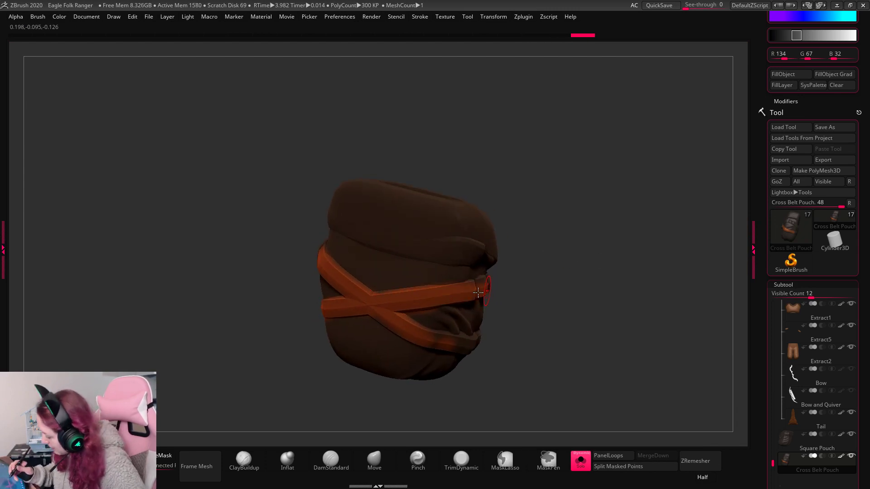
left_click_drag(416, 331, 476, 345)
Paint the remaining strap sections around the sides and front of the Cross Belt Pouch in the orange-brown.
left_click_drag(596, 305, 532, 309)
mouse_move(445, 348)
left_mouse_down()
mouse_move(483, 335)
mouse_move(506, 312)
mouse_move(444, 281)
left_mouse_up()
left_click_drag(694, 247, 425, 257)
left_click_drag(594, 204, 509, 240)
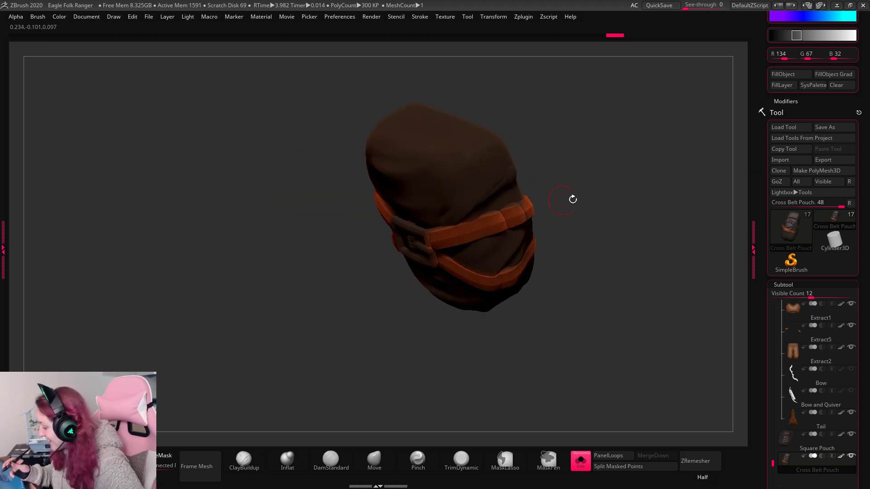
Paint the Cross Belt Pouch's buckle frame and prong in light brown R 161, G 137, B 124.
mouse_move(573, 198)
left_mouse_down()
mouse_move(641, 195)
mouse_move(628, 247)
mouse_move(568, 216)
left_mouse_up()
key("space")
mouse_move(475, 232)
left_mouse_down()
mouse_move(493, 253)
mouse_move(482, 230)
mouse_move(453, 233)
left_mouse_up()
key("space")
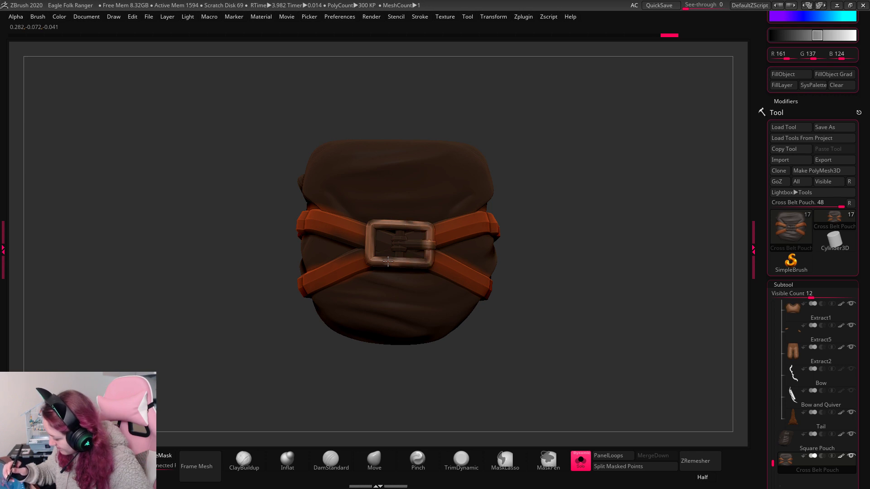
mouse_move(399, 259)
left_mouse_down()
mouse_move(398, 239)
mouse_move(404, 242)
left_mouse_up()
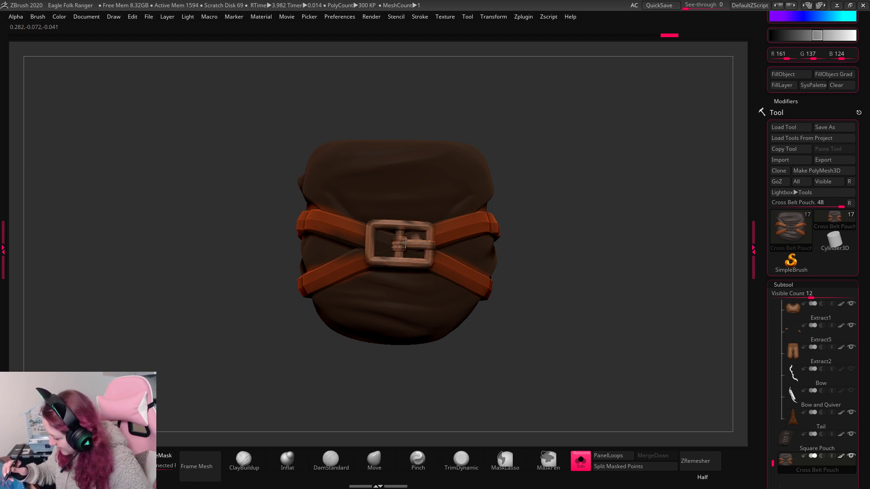
left_click_drag(579, 209, 584, 218)
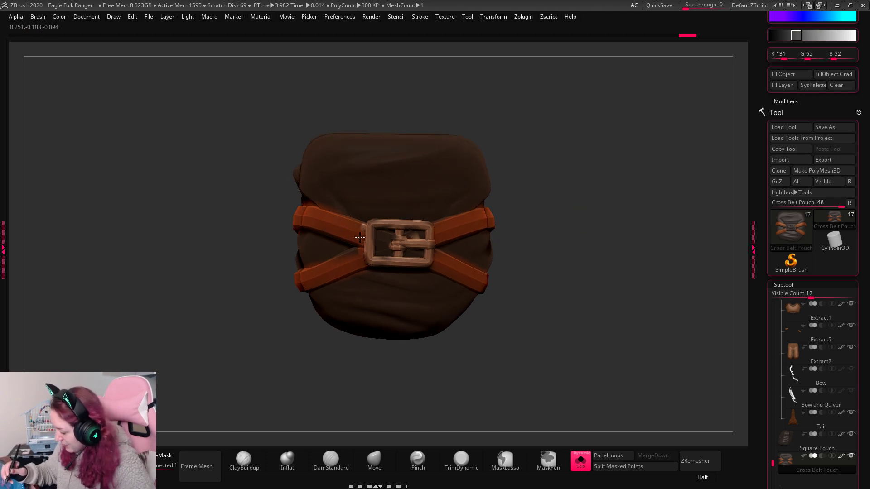
Touch up the straps beside the buckle with orange-brown R 131, G 65, B 32 and show the whole model again.
left_click_drag(339, 260, 353, 253)
left_click_drag(603, 207, 603, 378)
left_click(582, 463)
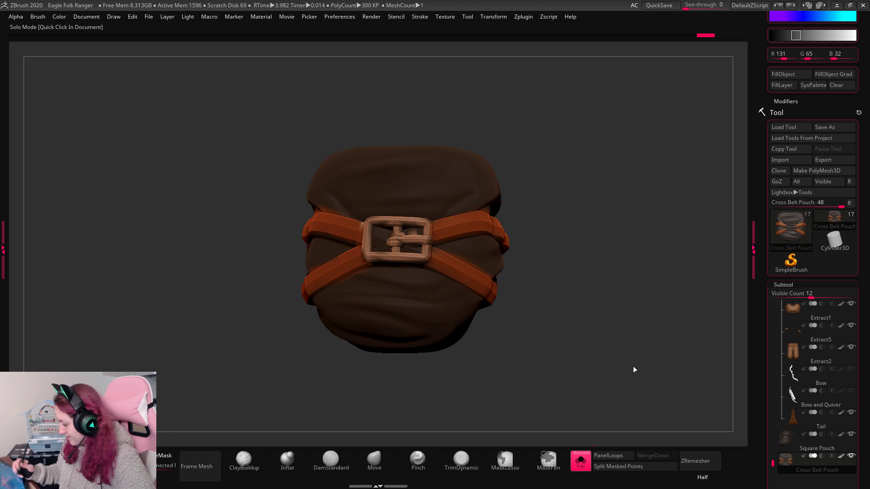
left_click_drag(675, 238, 567, 262, "alt")
left_click_drag(586, 323, 652, 316, "alt")
left_click_drag(412, 216, 314, 234)
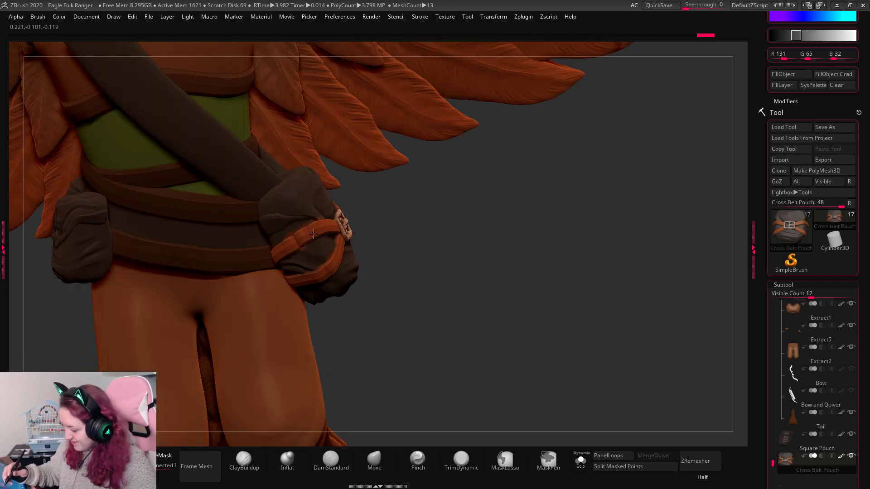
Sample the orange-brown R 133, G 66, B 32 from the pouch strap, then select and isolate the Square Pouch subtool.
left_click_drag(534, 243, 578, 256)
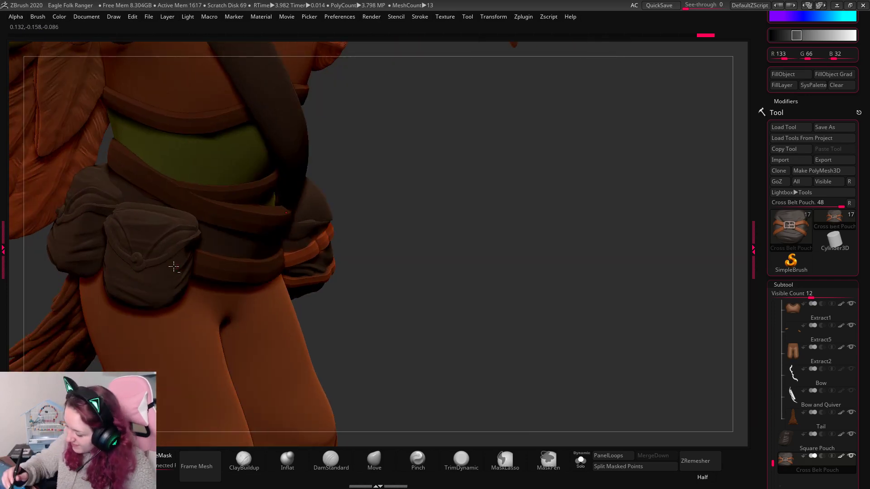
left_click(177, 269, "alt")
left_click_drag(482, 195, 513, 263)
left_click(580, 460)
left_click_drag(563, 392, 428, 199)
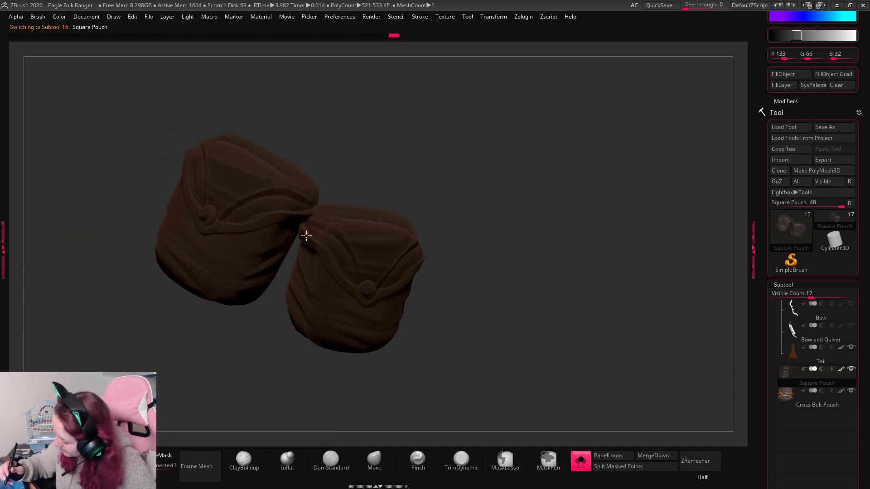
Isolate the flap straps of both square pouches, paint them orange-brown R 133, G 66, B 32, and unhide the pouches.
key("space")
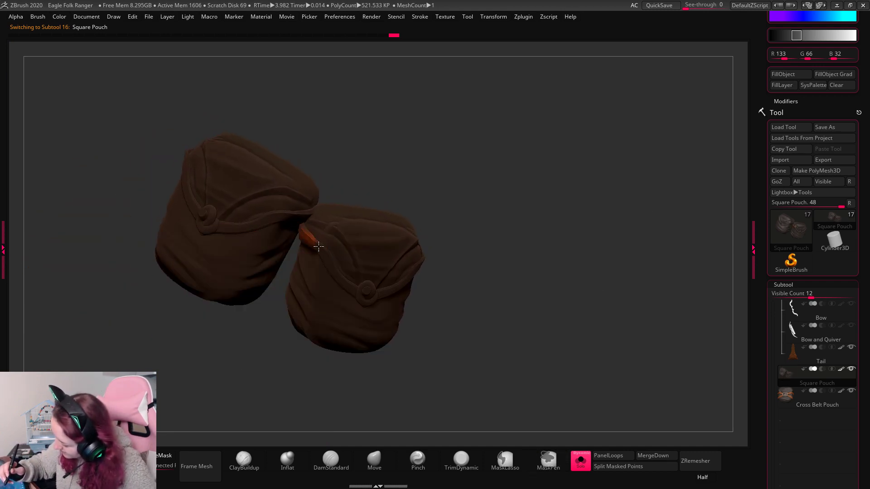
left_click_drag(494, 248, 377, 278)
left_click(407, 272, "alt")
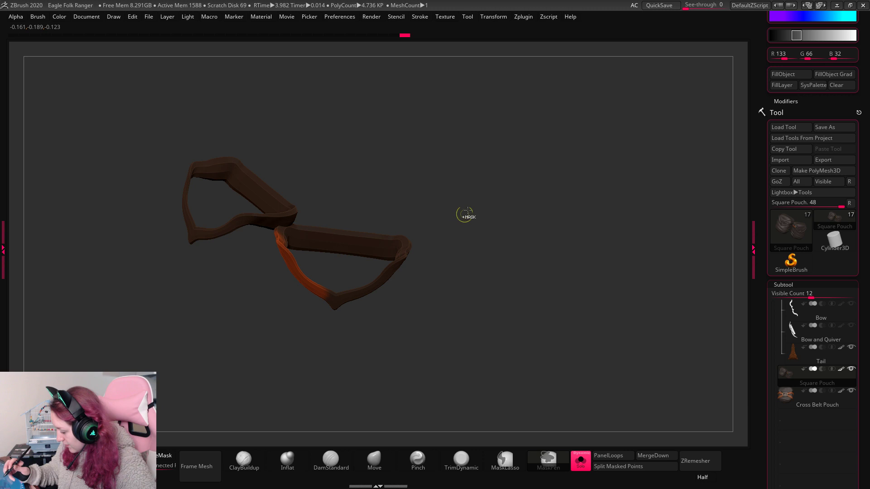
key("space")
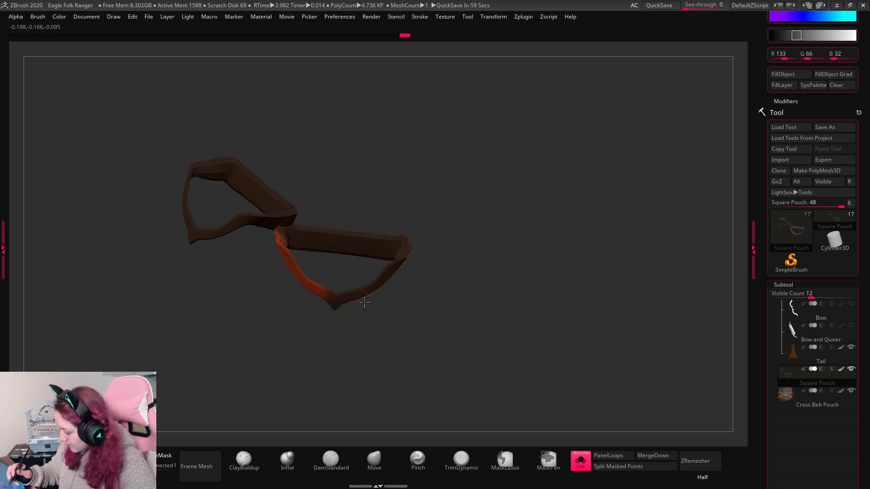
mouse_move(365, 302)
left_mouse_down()
mouse_move(410, 240)
mouse_move(254, 163)
mouse_move(266, 120)
left_mouse_up()
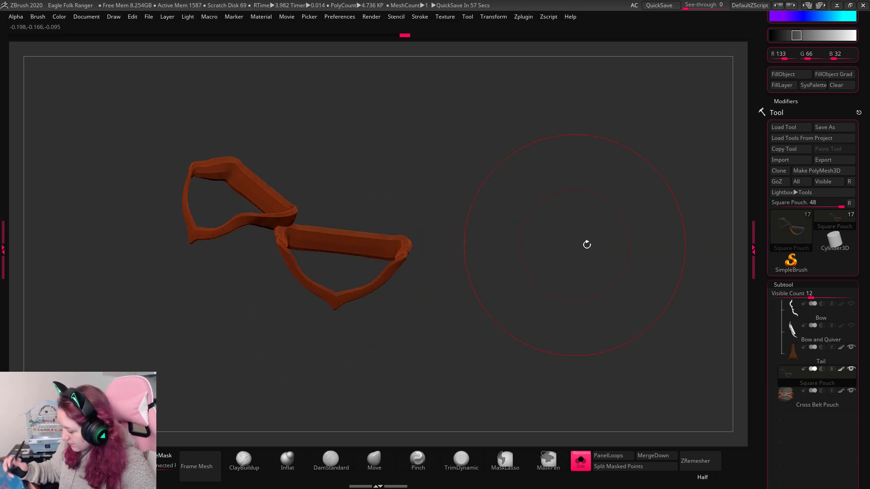
left_click(653, 240, "ctrl+shift")
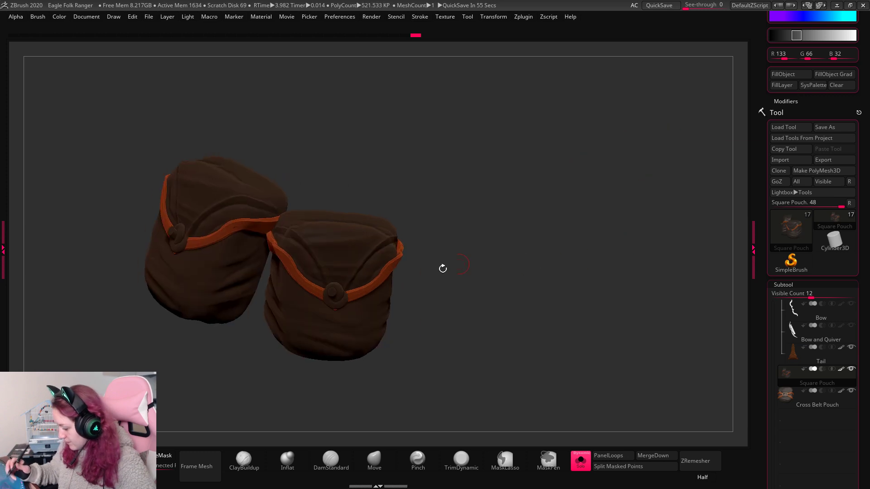
Isolate the square pouches' buttons, paint them light brown R 152, G 116, B 97, and bring back the whole model.
left_click(338, 297, "ctrl+shift")
key("space")
key("space")
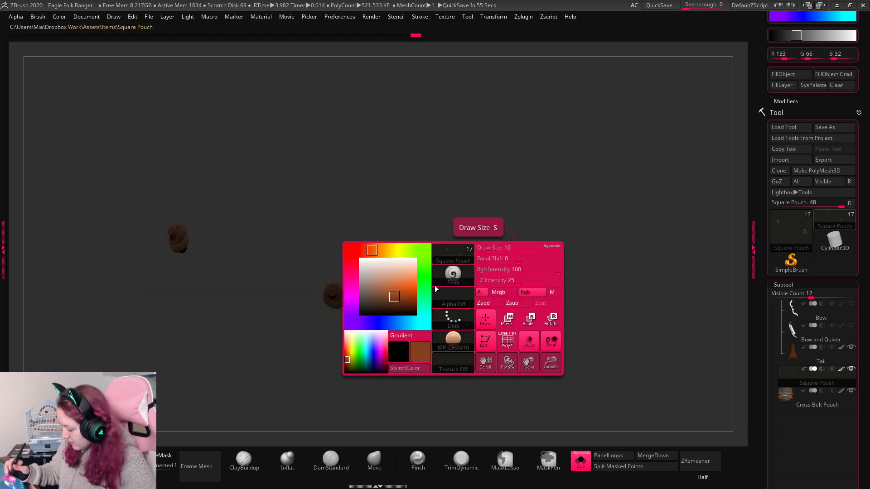
left_click(380, 289)
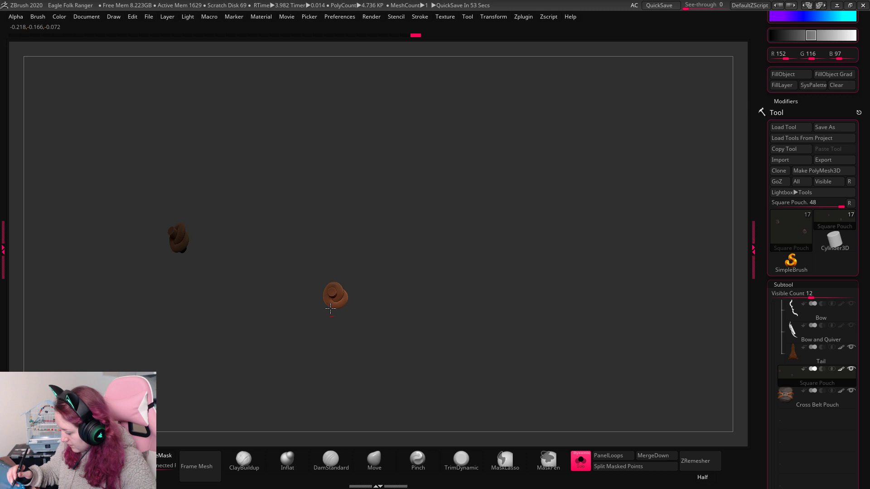
left_click_drag(179, 236, 170, 258)
left_click(638, 203, "ctrl+shift")
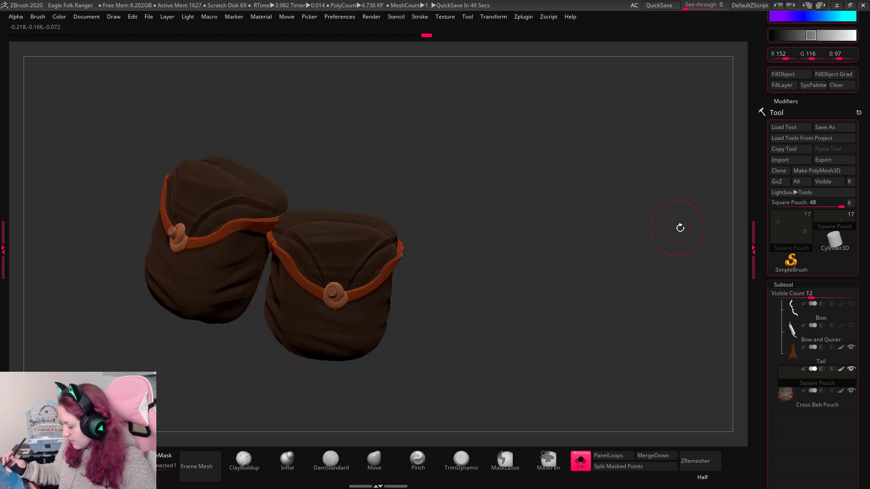
mouse_move(670, 233)
left_mouse_down()
mouse_move(660, 214)
mouse_move(677, 240)
left_mouse_up()
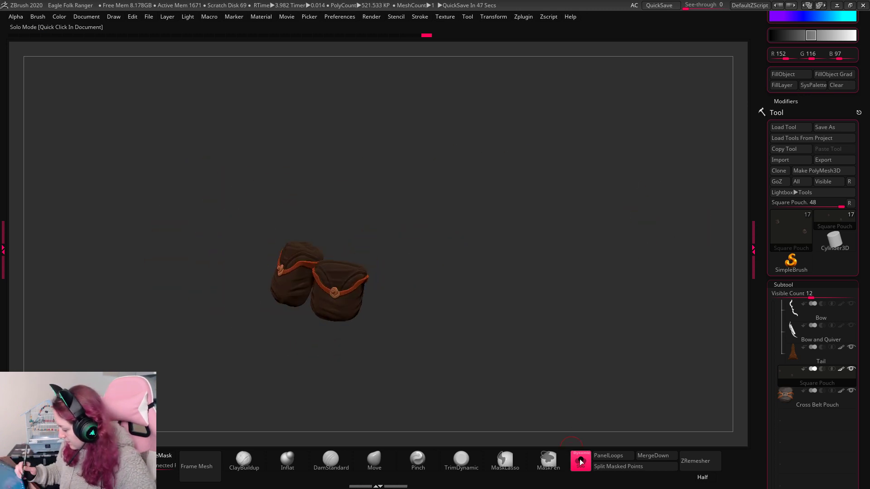
key("shift+s")
left_click_drag(691, 323, 588, 304)
Try painting the flap edge of the Cross Belt Pouch in the sampled orange-brown R 133, G 66, B 32.
left_click(589, 304, "alt")
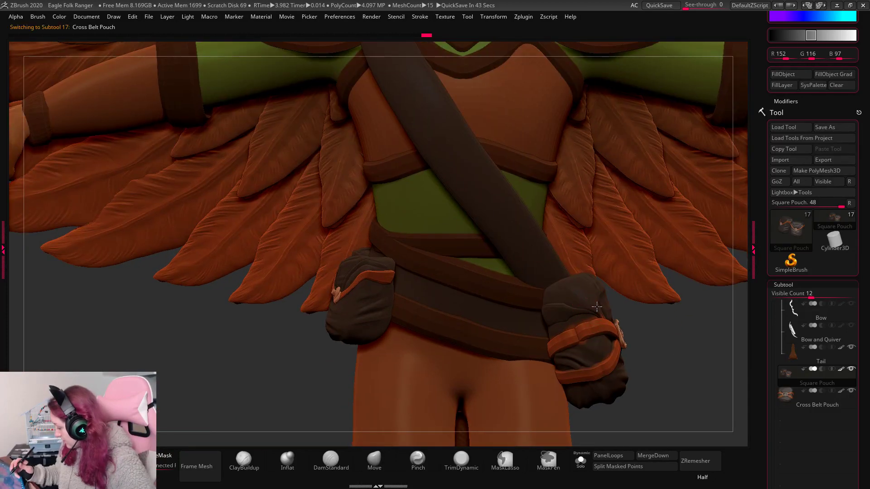
left_click_drag(653, 323, 631, 323)
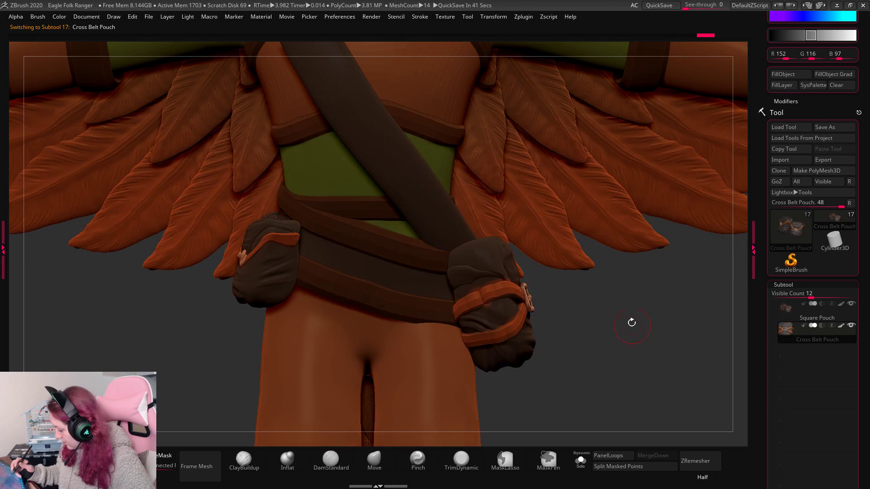
key("c")
key("space")
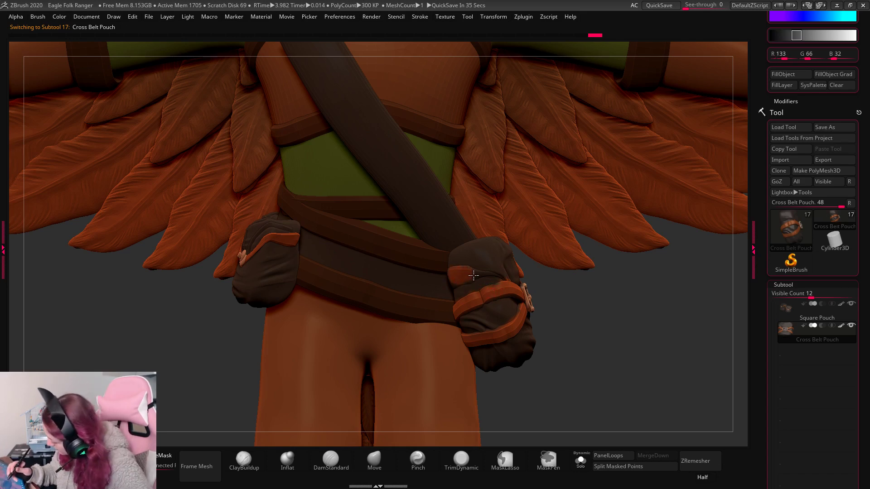
left_click_drag(639, 295, 660, 344)
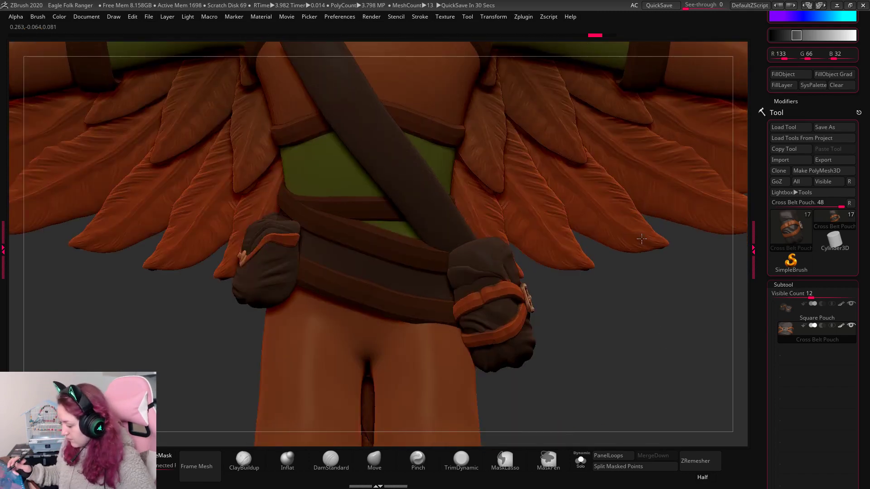
key("f")
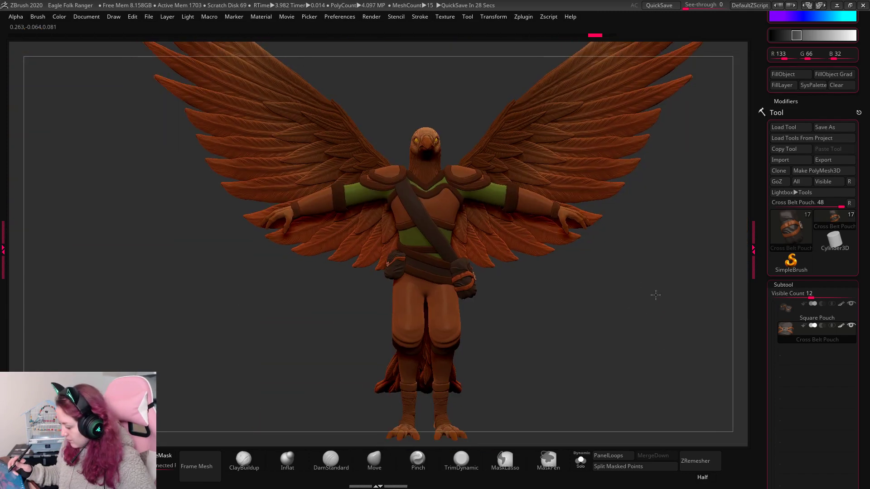
Save the project over the existing Eagle Folk Ranger ZBrush project file.
left_click_drag(656, 295, 622, 292)
key("ctrl+s")
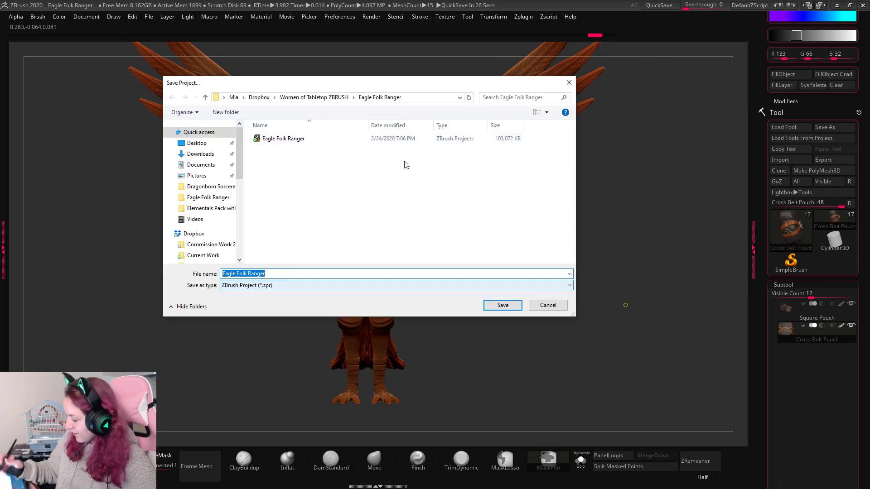
left_click(417, 139)
left_click(503, 305)
left_click(510, 243)
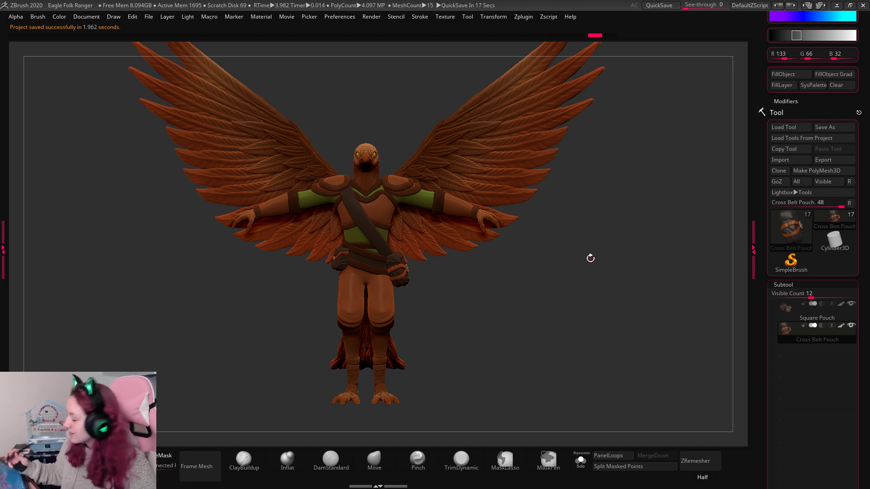
Select the Bow subtool, fill it with dark brown R 86, G 48, B 21, and isolate it.
left_click_drag(867, 284, 867, 174)
left_click_drag(774, 428, 775, 310)
left_click(807, 334)
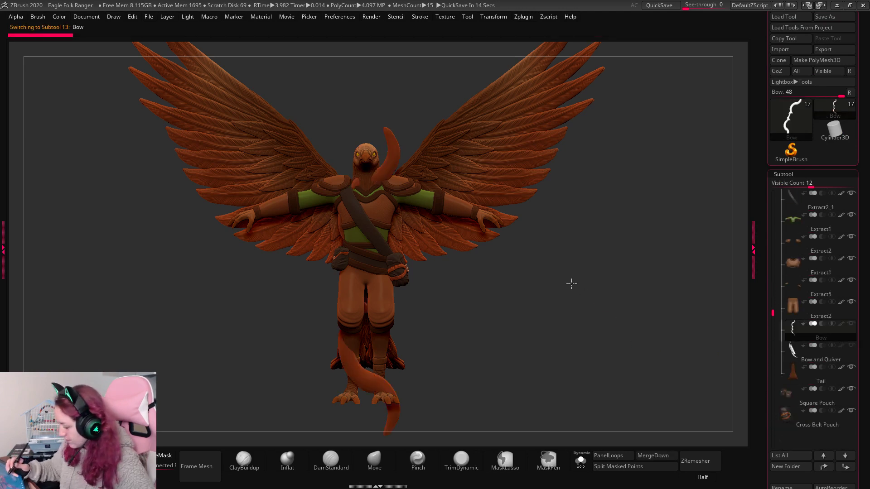
left_click_drag(593, 297, 411, 326)
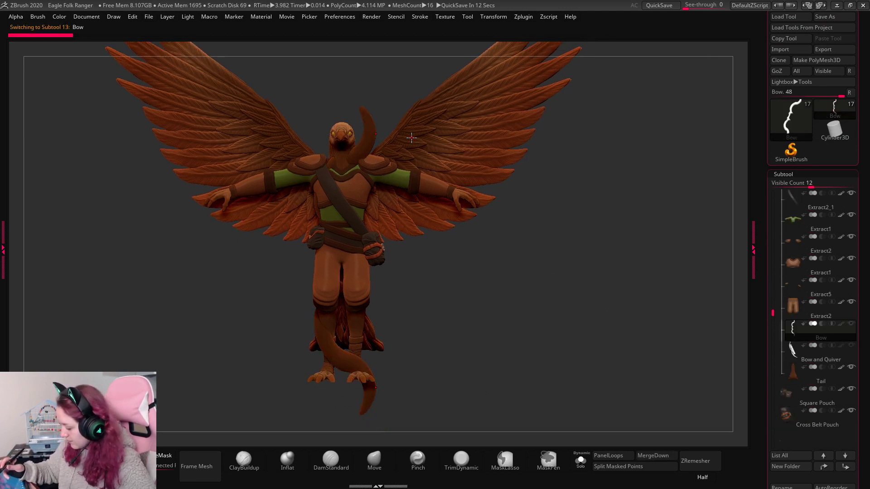
scroll(843, 145, "up", 3)
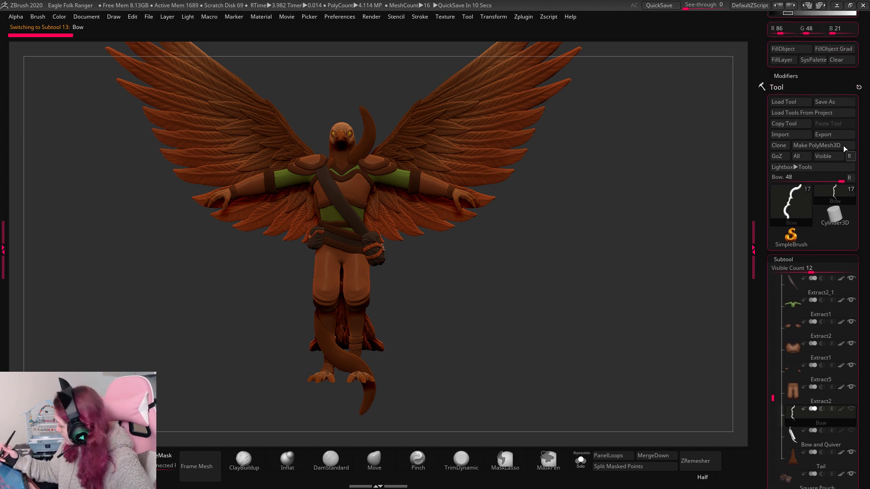
left_click(795, 48)
key("shift+alt+s")
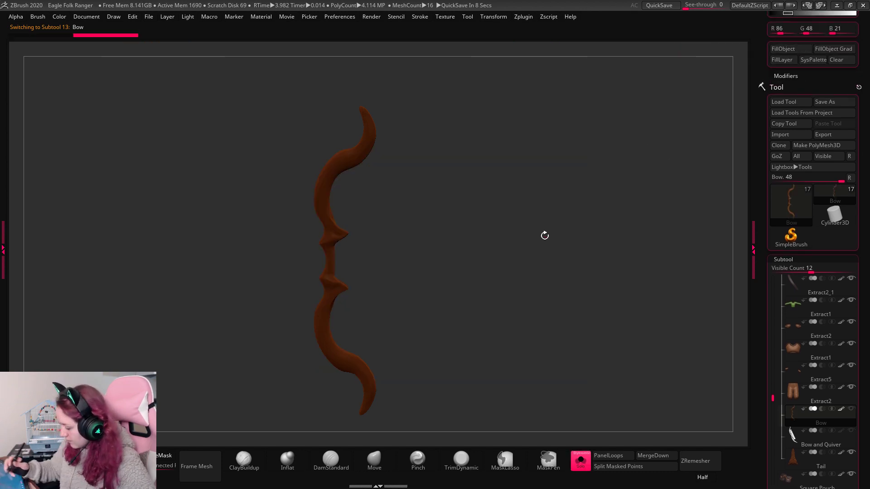
right_click(384, 276)
left_click_drag(382, 146, 373, 111, "alt")
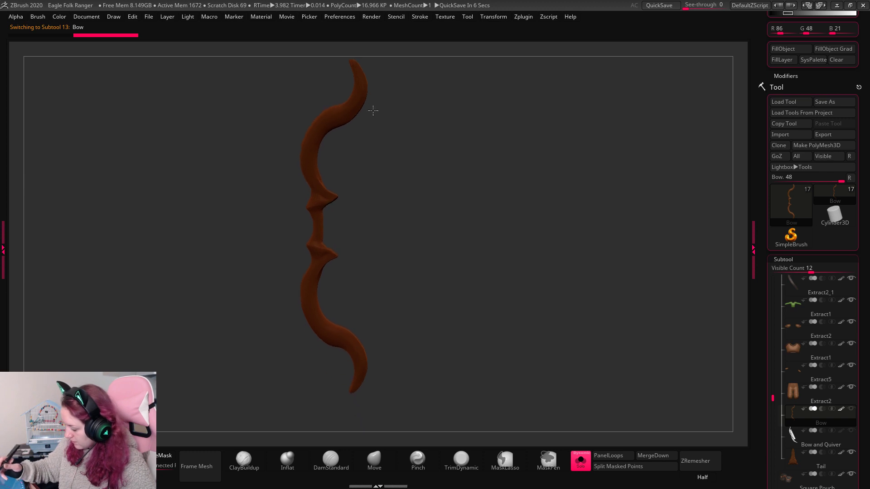
Carve lengthwise edge lines along the bow's curved limbs with a small DamStandard brush and remesh the bow.
key("space")
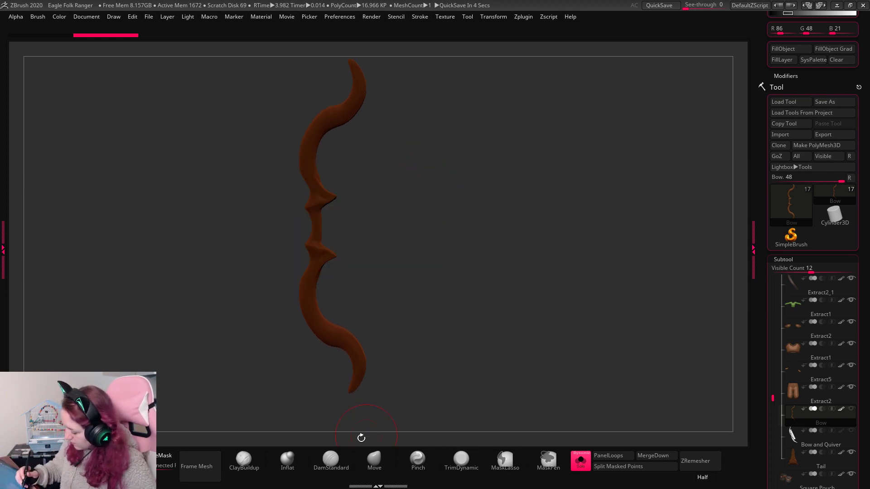
left_click(333, 460)
key("space")
left_click_drag(441, 198, 459, 207, "alt")
key("space")
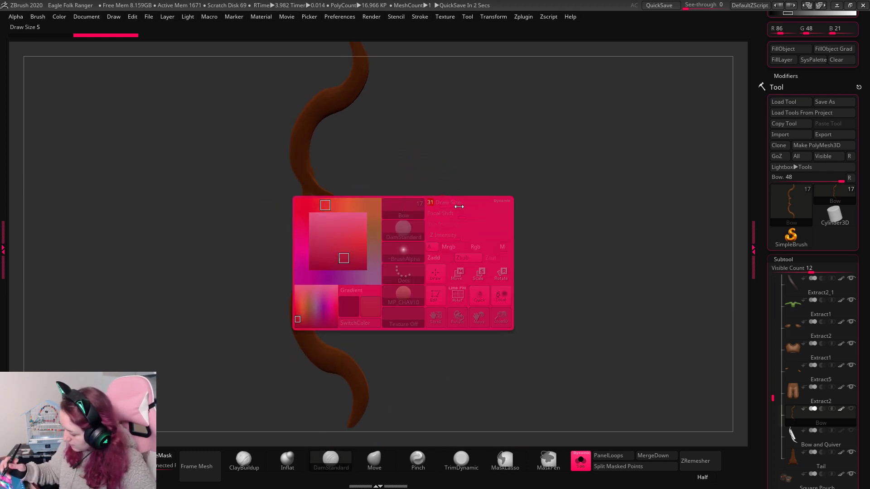
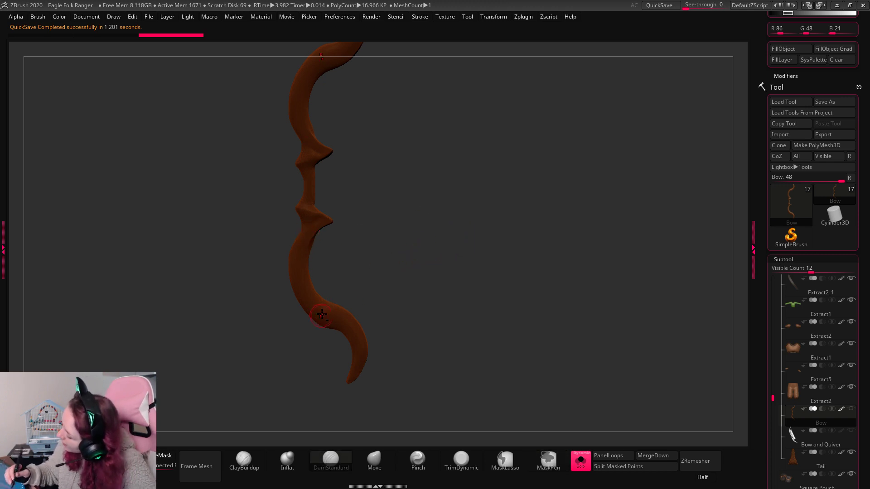
left_click_drag(395, 212, 385, 209)
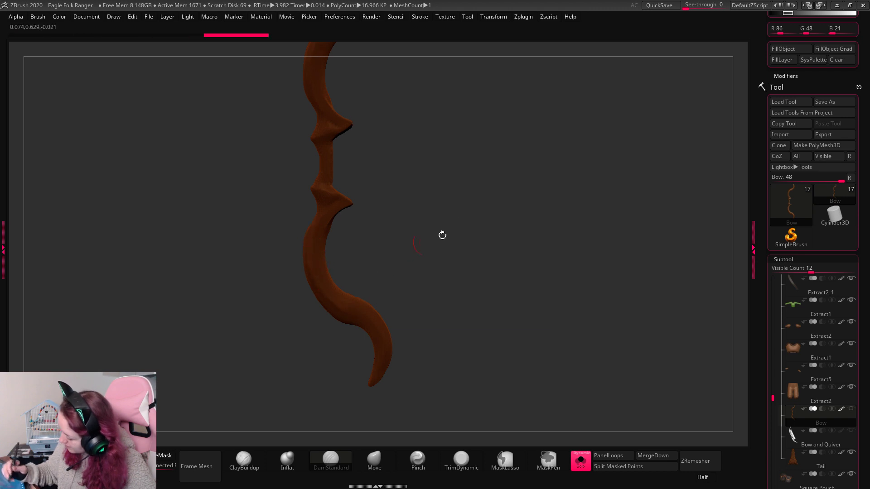
mouse_move(443, 235)
left_mouse_down()
mouse_move(602, 223)
mouse_move(561, 235)
mouse_move(502, 213)
mouse_move(514, 220)
mouse_move(453, 222)
left_mouse_up()
key("space")
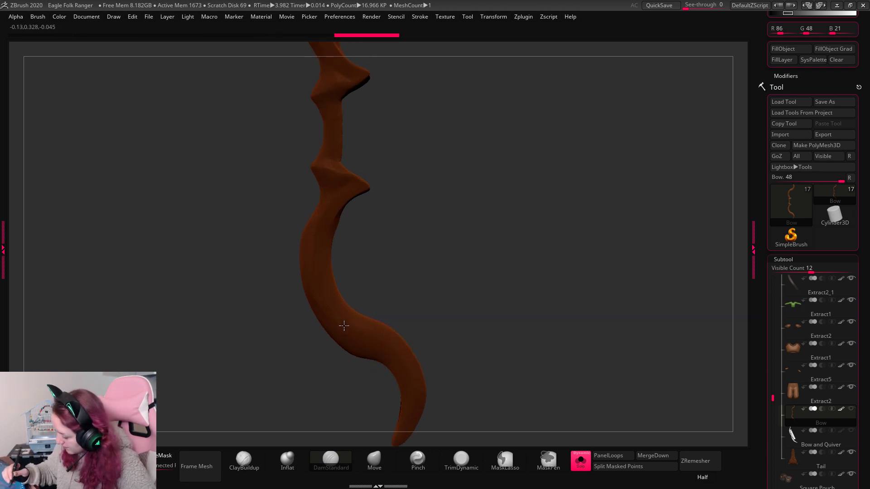
left_click_drag(517, 252, 450, 204)
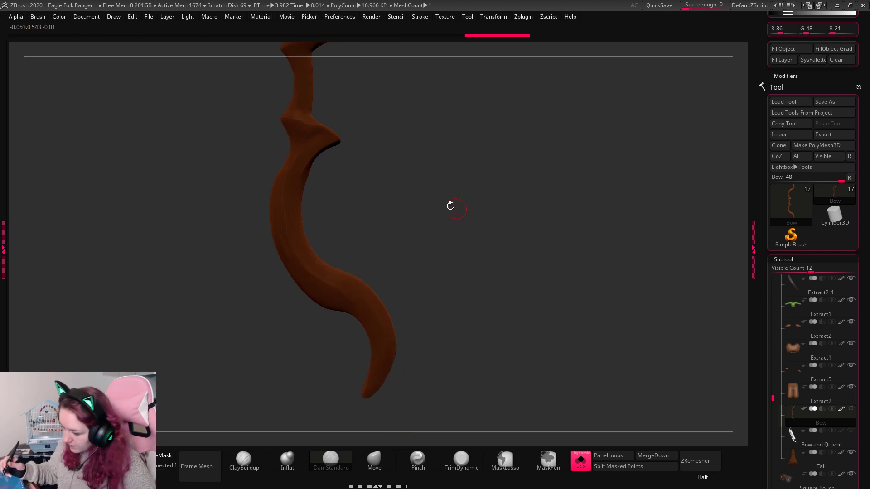
key("space")
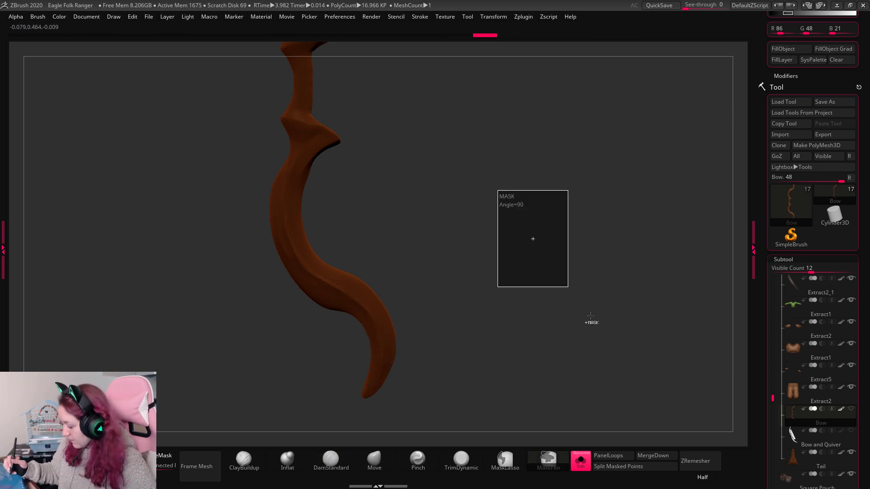
left_click_drag(550, 282, 358, 243)
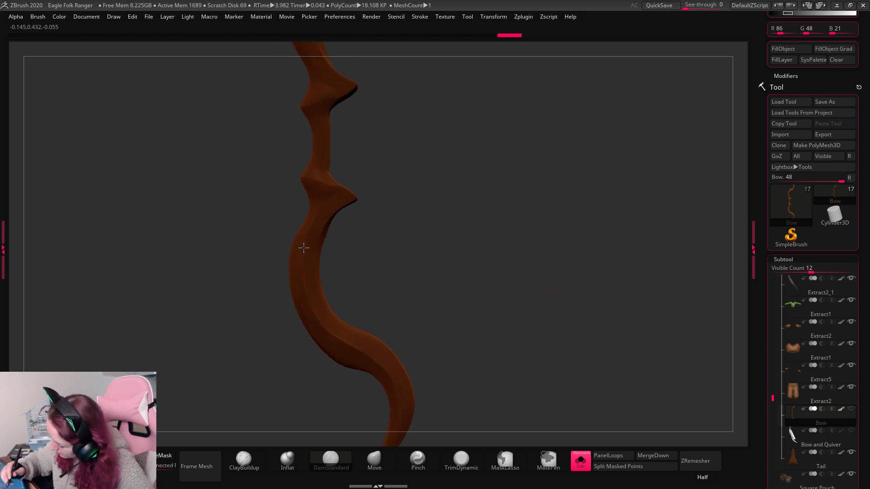
Carve and sharpen the pointed flares at the ends of the bow's grip with DamStandard.
left_click_drag(475, 204, 391, 243)
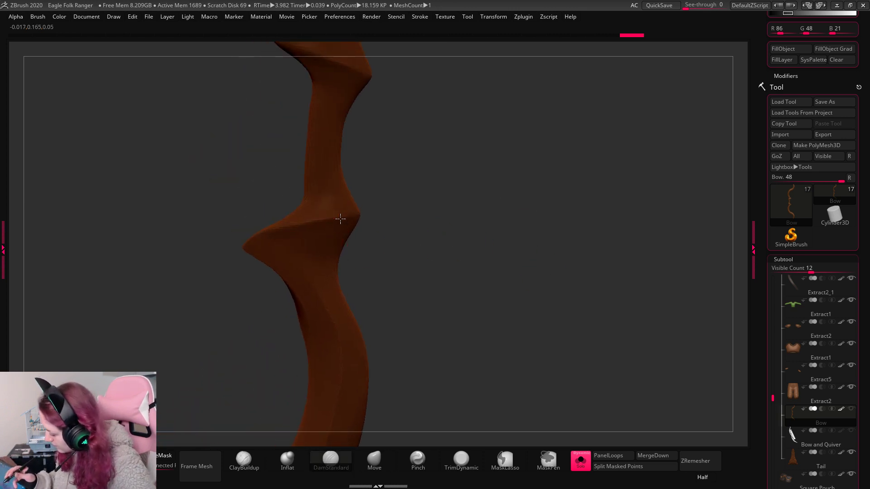
left_click_drag(341, 219, 319, 224)
left_click_drag(428, 194, 340, 220)
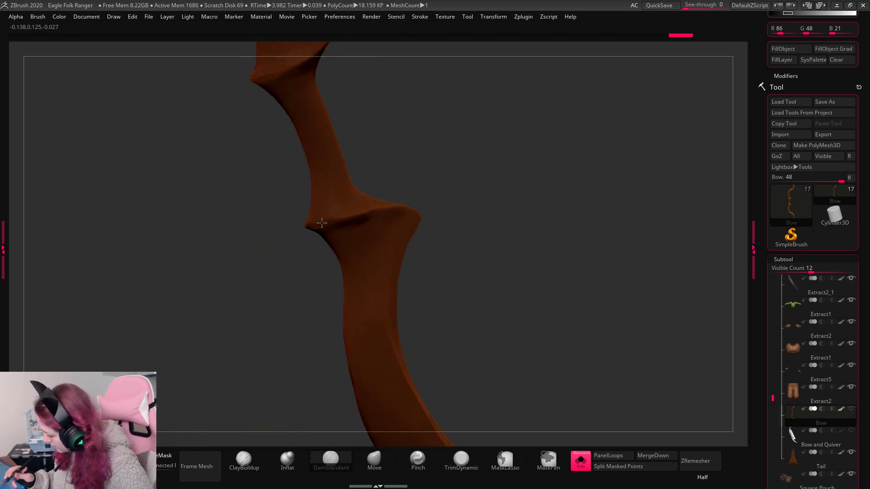
left_click_drag(483, 188, 326, 224)
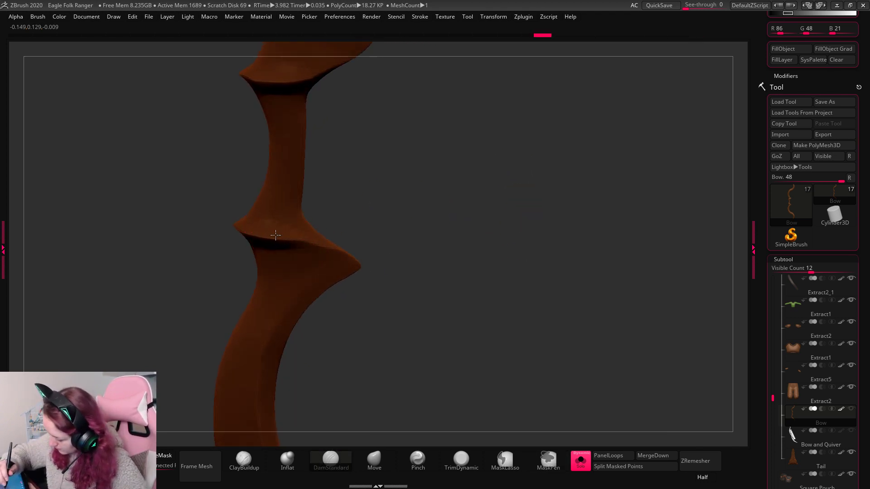
left_click_drag(390, 200, 265, 218)
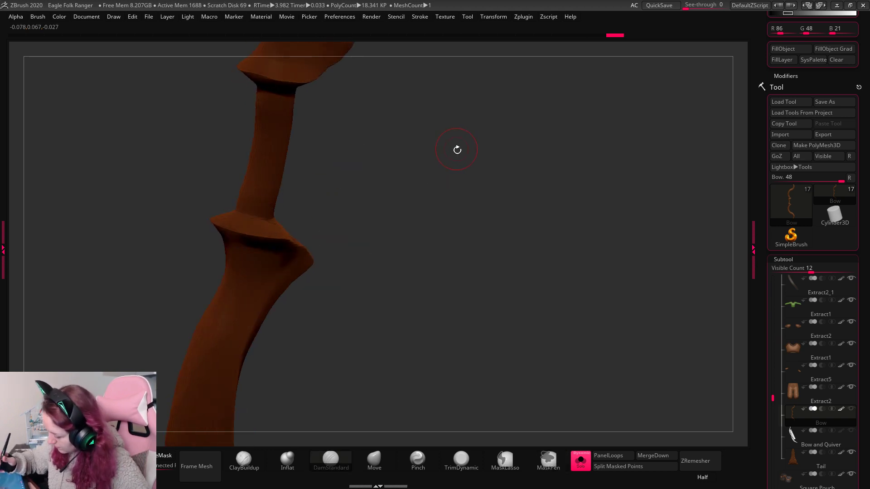
left_click_drag(456, 148, 273, 220)
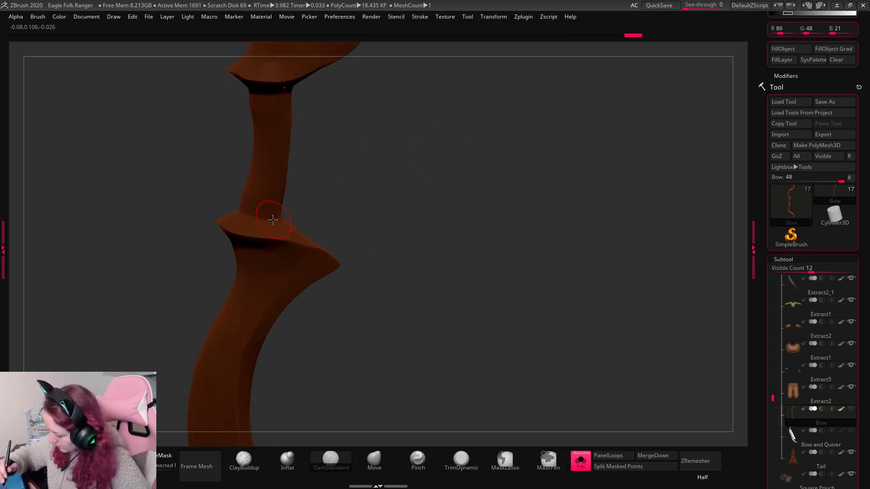
Set the bow's DynaMesh resolution to 568 and remesh it.
left_click(783, 259)
left_click(787, 269)
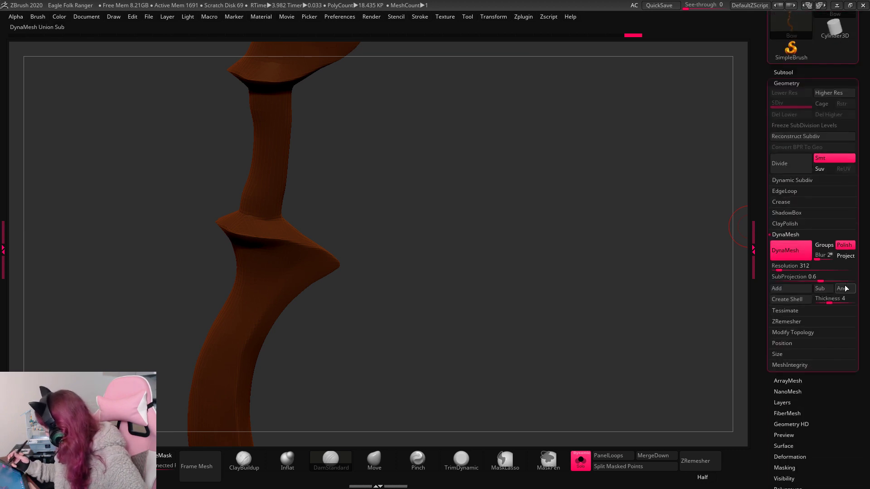
left_click(784, 269)
left_click_drag(369, 166, 484, 226, "ctrl")
Deepen the creases where the bow's grip meets the pointed flares and remesh.
left_click_drag(341, 181, 230, 211)
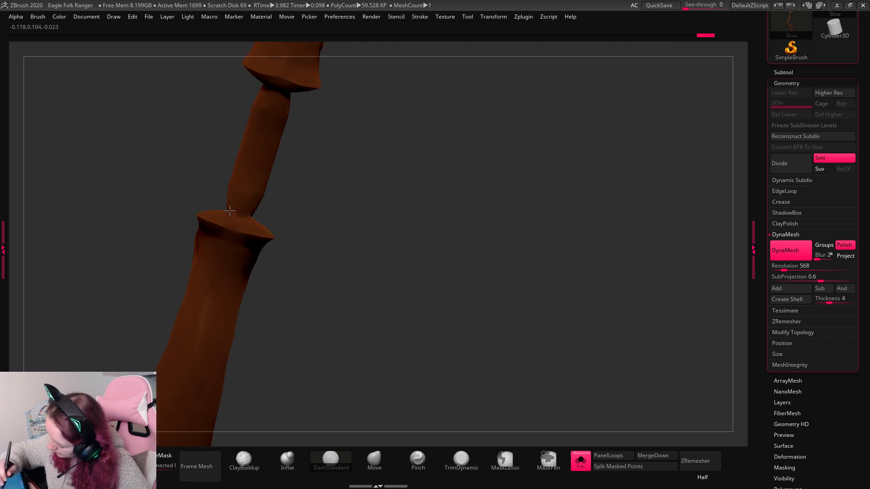
left_click_drag(371, 188, 420, 169)
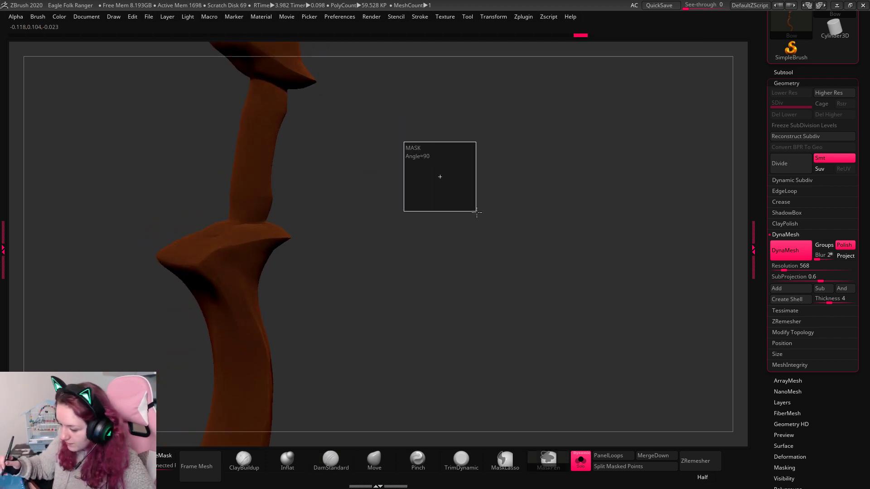
left_click_drag(522, 213, 503, 232)
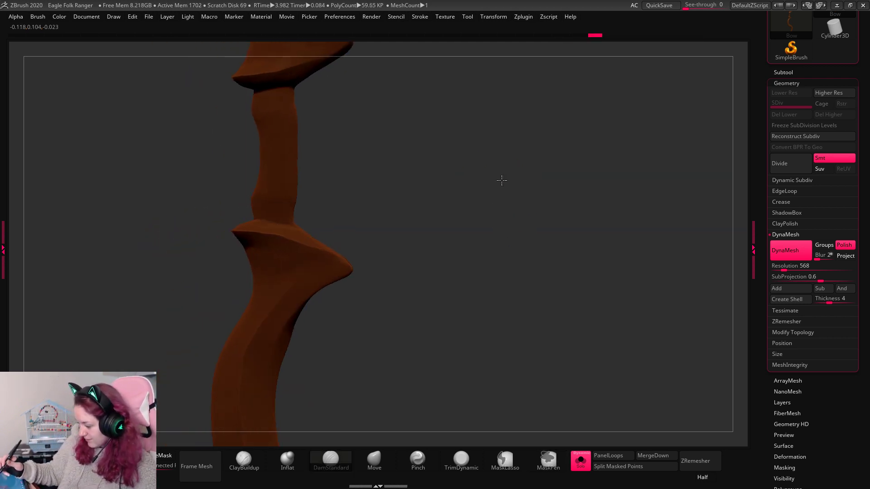
Build up wrapped bands across the bow's grip with ClayBuildup strokes.
left_click(235, 470)
mouse_move(291, 200)
left_mouse_down()
mouse_move(297, 208)
mouse_move(285, 212)
mouse_move(305, 214)
left_mouse_up()
key("ctrl+z")
left_click_drag(261, 193, 319, 196)
left_click_drag(265, 176, 324, 179)
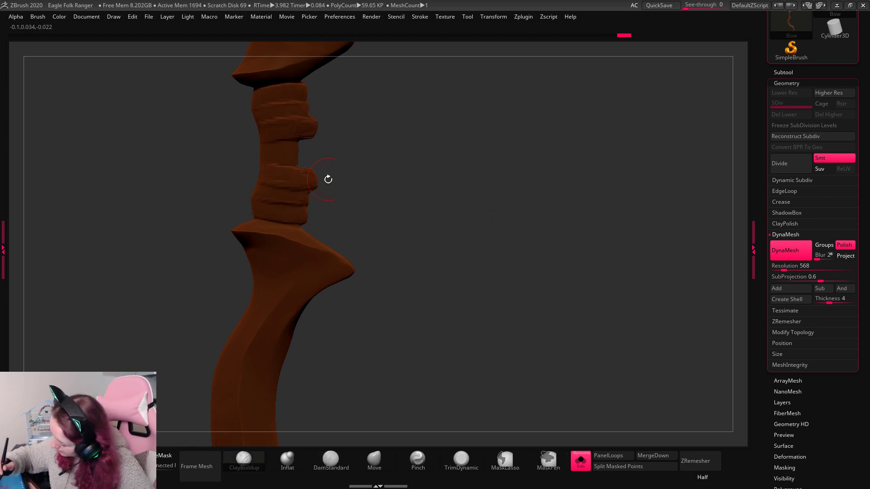
left_click_drag(265, 154, 327, 153)
key("ctrl+z")
key("ctrl+z")
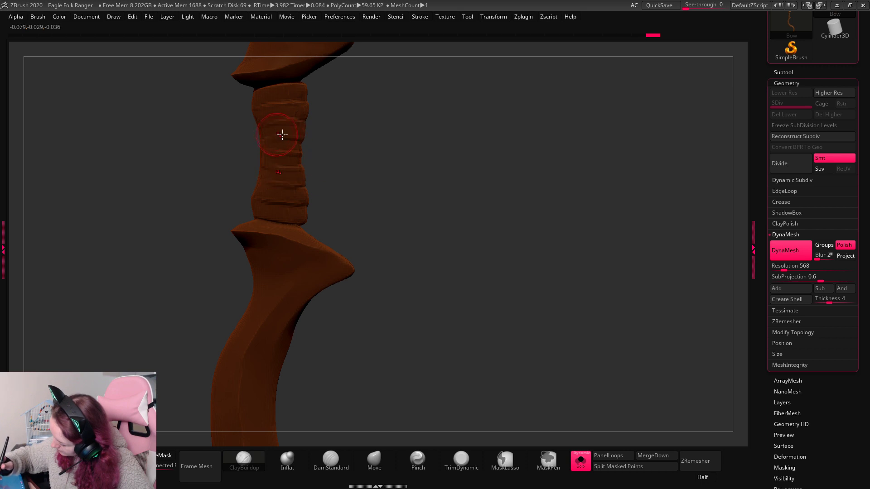
mouse_move(282, 132)
left_mouse_down()
mouse_move(301, 132)
mouse_move(254, 193)
mouse_move(290, 210)
left_mouse_up()
left_click_drag(240, 194, 291, 186)
left_click_drag(240, 177, 292, 174)
left_click_drag(240, 155, 312, 146)
left_click_drag(384, 124, 492, 187)
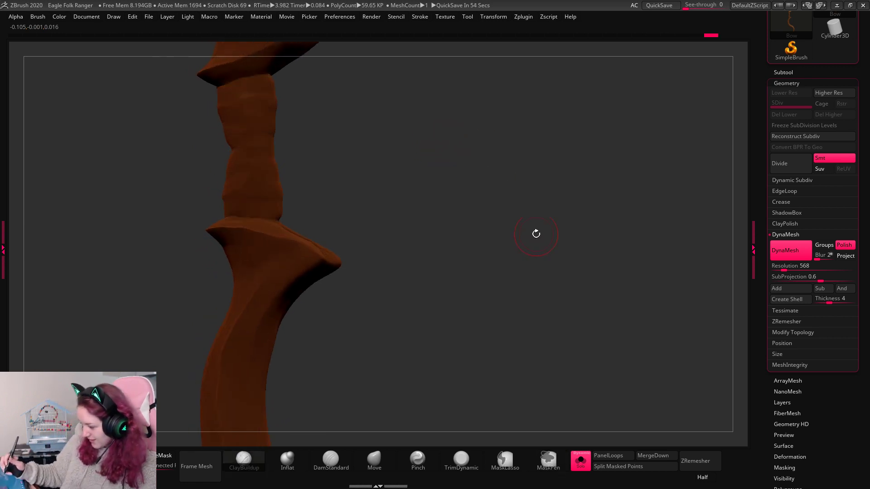
Carve long wood-grain lines along the outer face of the bow's limb with DamStandard.
left_click_drag(536, 227, 484, 365)
mouse_move(513, 210)
left_mouse_down()
mouse_move(472, 127)
mouse_move(536, 272)
mouse_move(521, 281)
mouse_move(544, 244)
mouse_move(596, 251)
mouse_move(559, 247)
mouse_move(545, 357)
mouse_move(558, 392)
left_mouse_up()
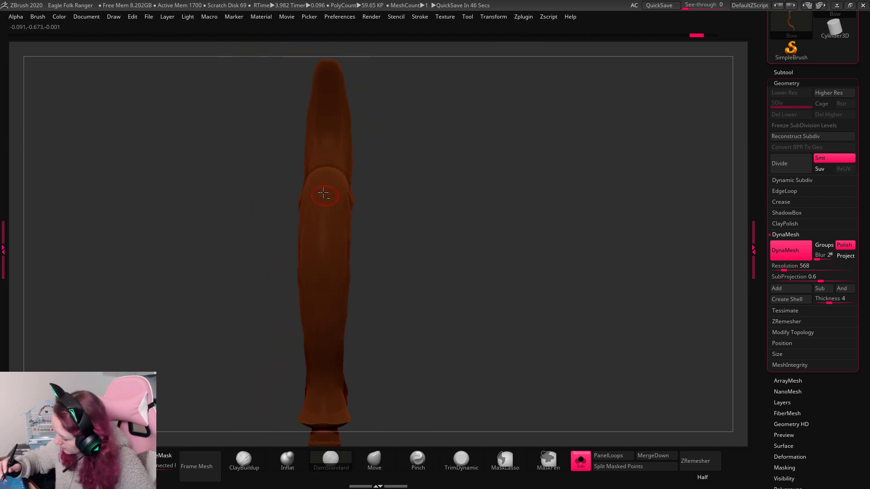
key("space")
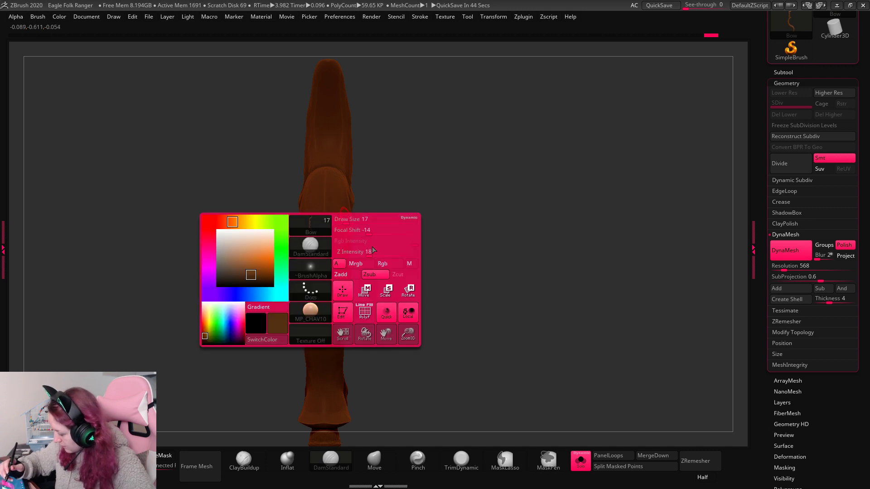
left_click_drag(412, 216, 399, 152, "alt")
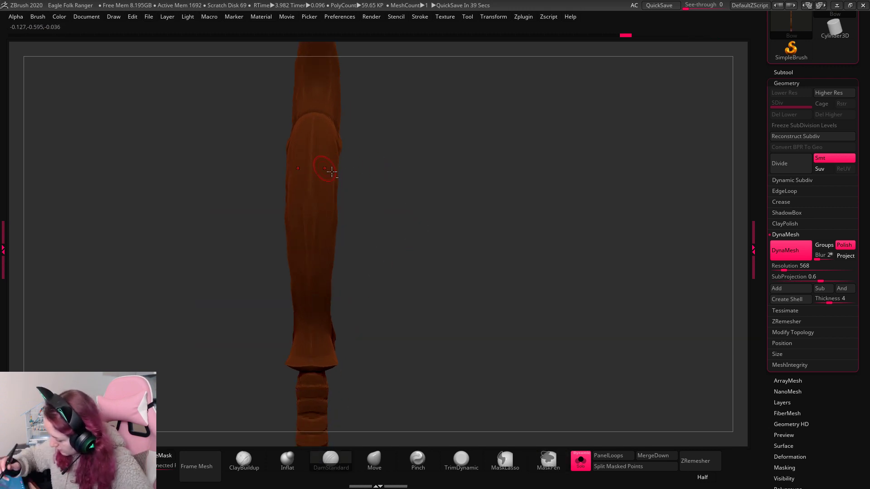
left_click_drag(331, 172, 339, 134)
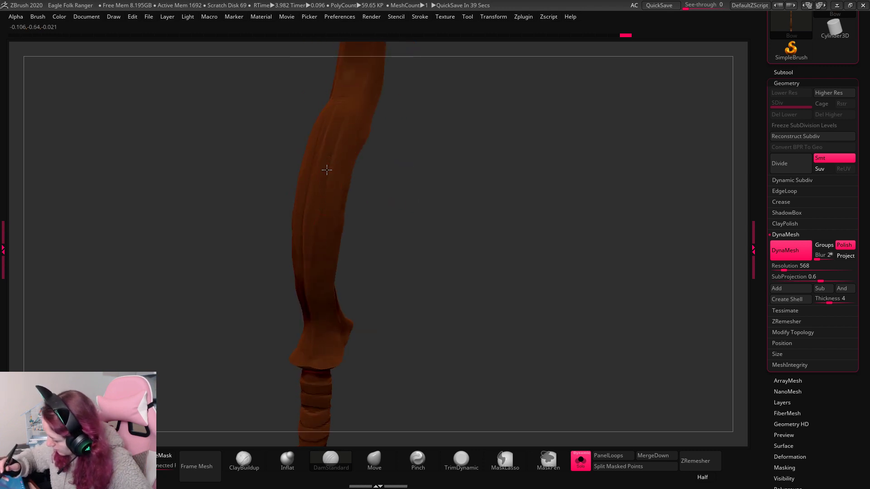
Extend the carved wood grain over the bow's tip and the sides of the curved limb.
left_click_drag(498, 236, 484, 257)
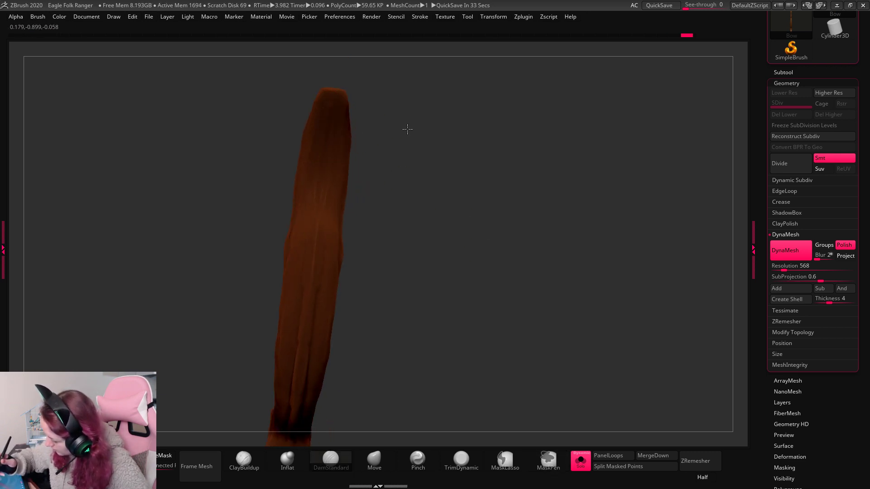
left_click_drag(406, 130, 344, 110)
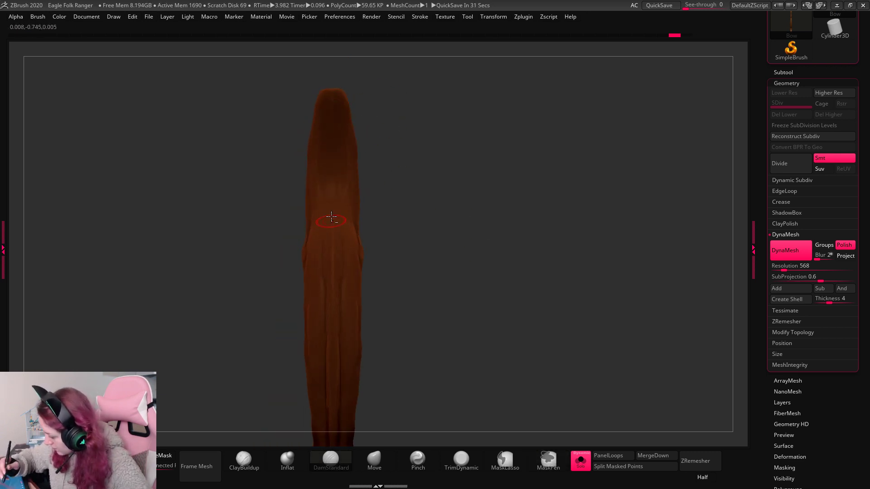
left_click_drag(383, 132, 381, 150)
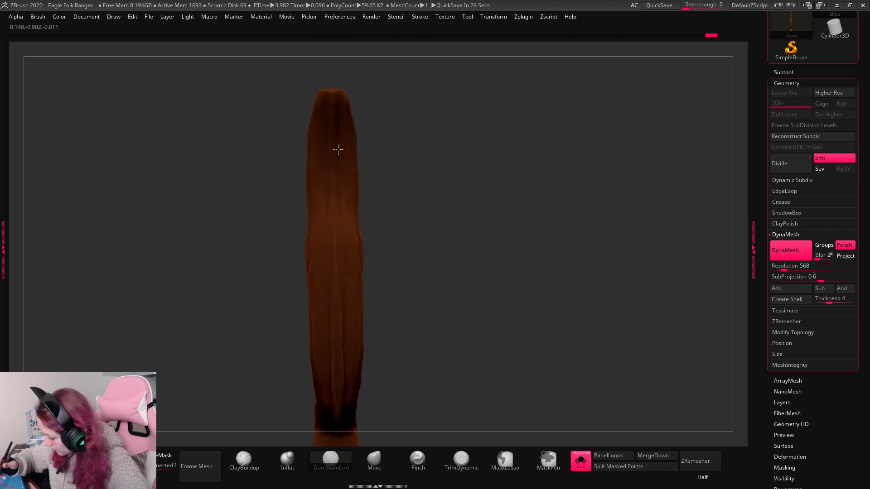
mouse_move(390, 226)
left_mouse_down()
mouse_move(508, 161)
mouse_move(524, 191)
left_mouse_up()
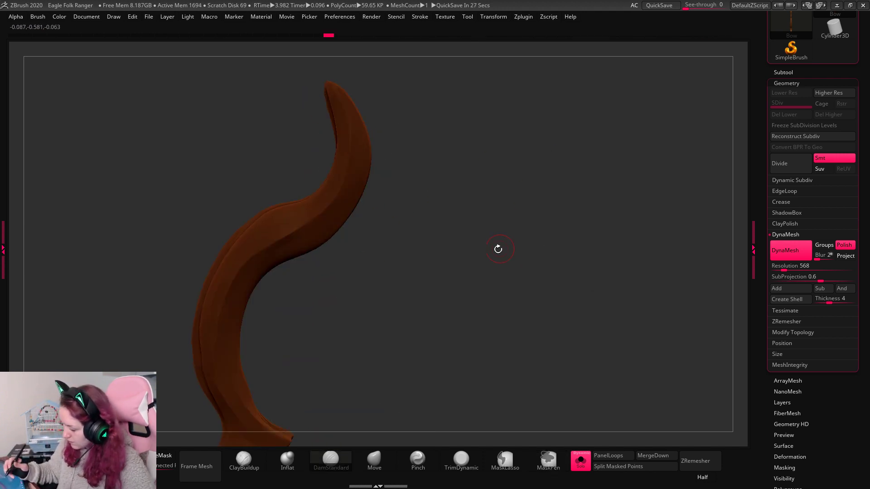
left_click_drag(497, 249, 500, 239)
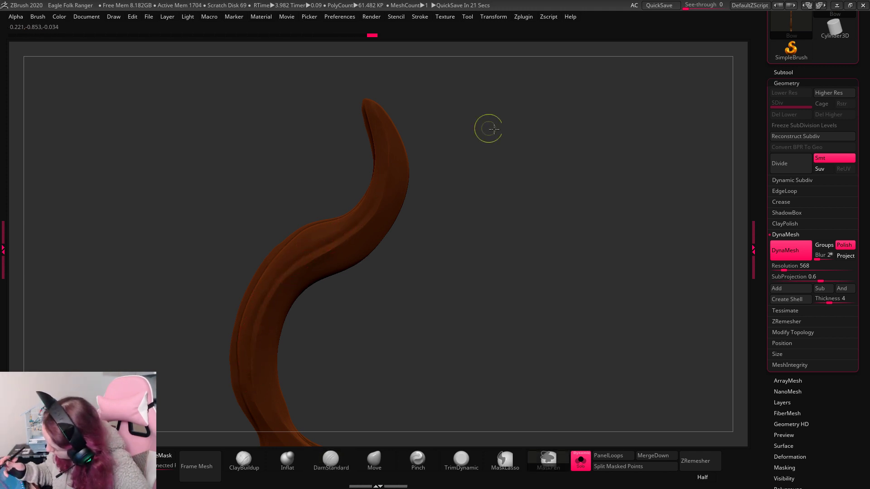
key("ctrl+shift+z")
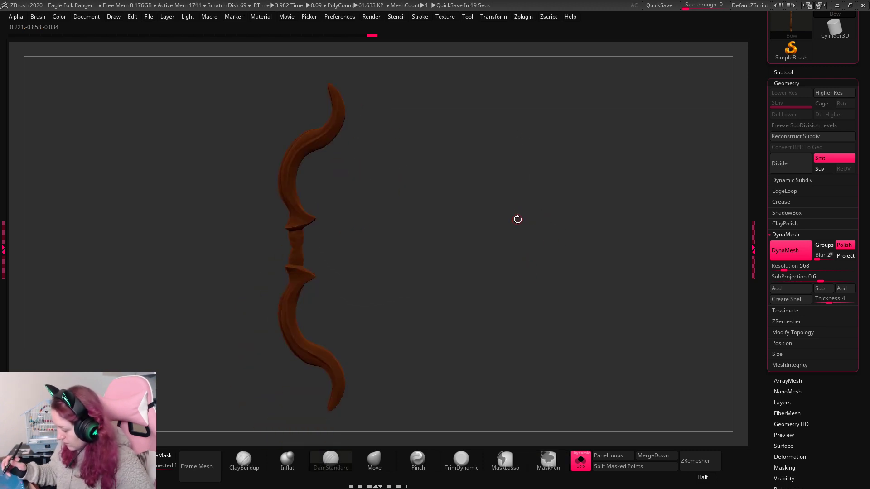
Switch the sculpting brush to Pinch and on to Spiral for twisting the bow.
key("space")
left_click(417, 459)
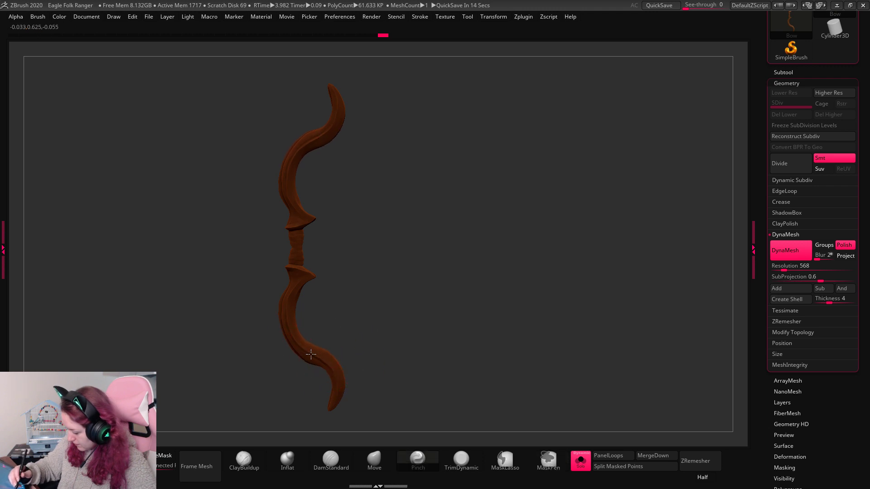
left_click_drag(472, 251, 463, 230, "alt")
key("b")
key("s")
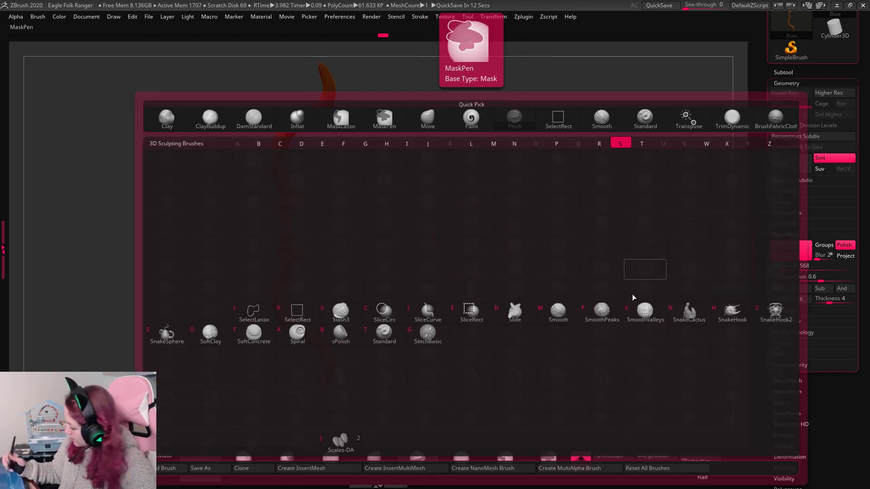
left_click(297, 333)
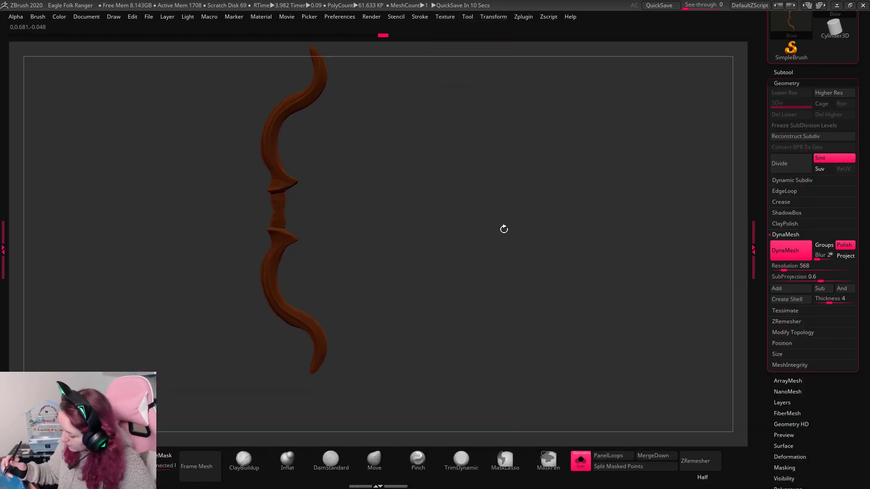
Try to twist the ends of the bow with the Spiral brush.
mouse_move(444, 294)
left_mouse_down()
mouse_move(503, 278)
mouse_move(444, 288)
left_mouse_up()
key("ctrl+z")
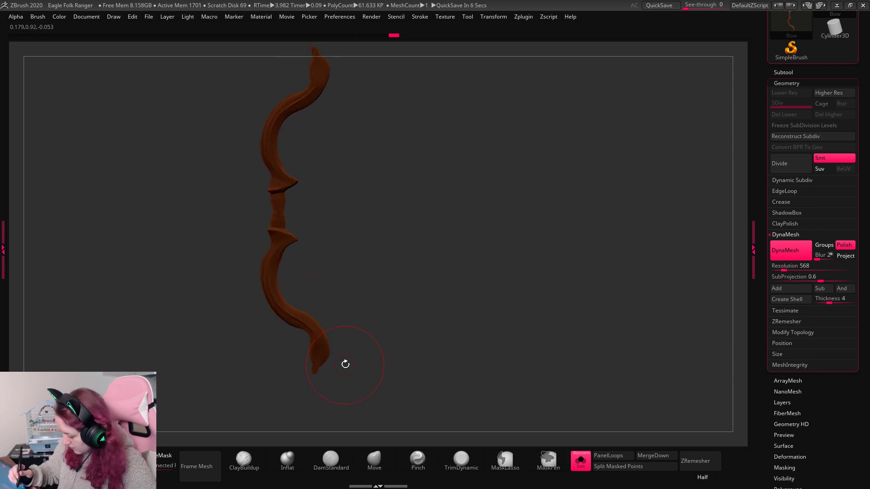
key("ctrl+z")
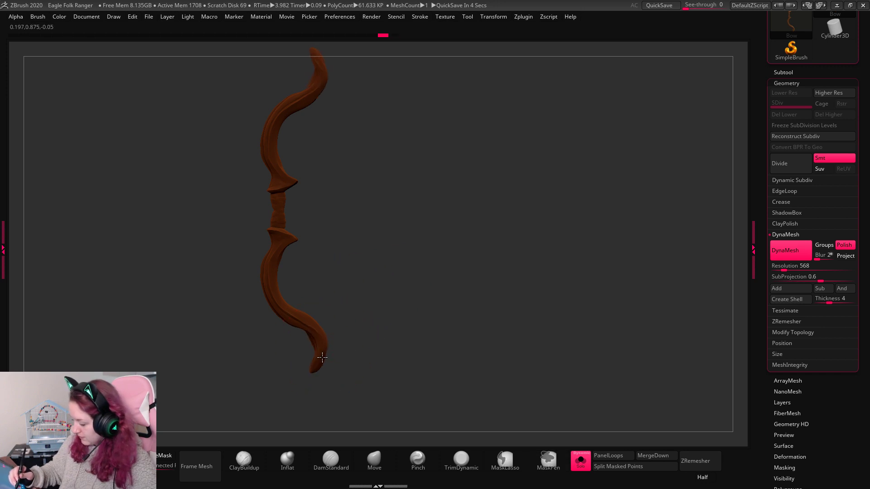
mouse_move(346, 317)
left_mouse_down()
mouse_move(315, 355)
mouse_move(353, 350)
left_mouse_up()
mouse_move(469, 287)
left_mouse_down()
mouse_move(519, 286)
mouse_move(484, 297)
mouse_move(487, 306)
left_mouse_up()
key("ctrl+z")
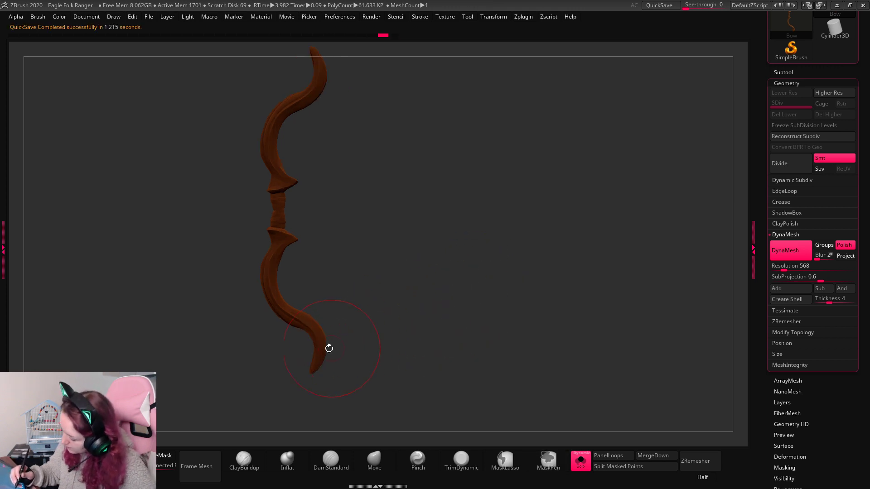
Twist both tips of the bow with a large Spiral brush and undo the trial twist on the grip's flares.
left_click_drag(328, 348, 323, 362)
key("ctrl+z")
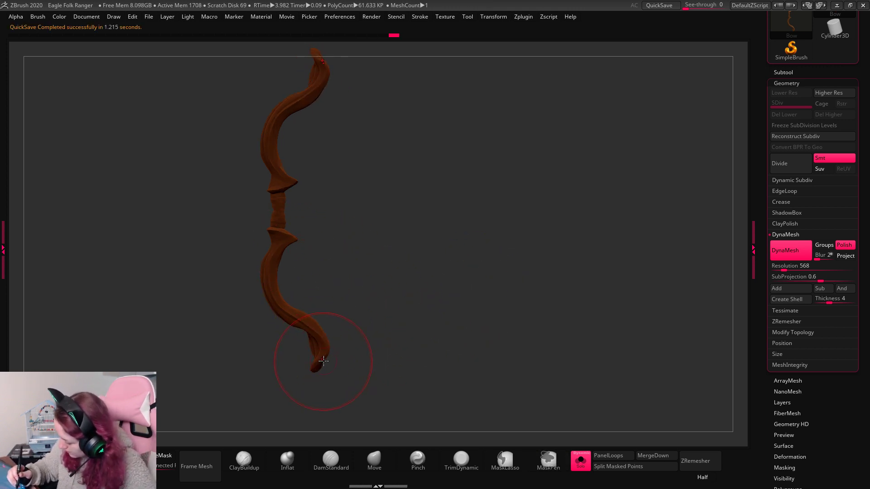
left_click_drag(288, 240, 288, 233)
key("ctrl+z")
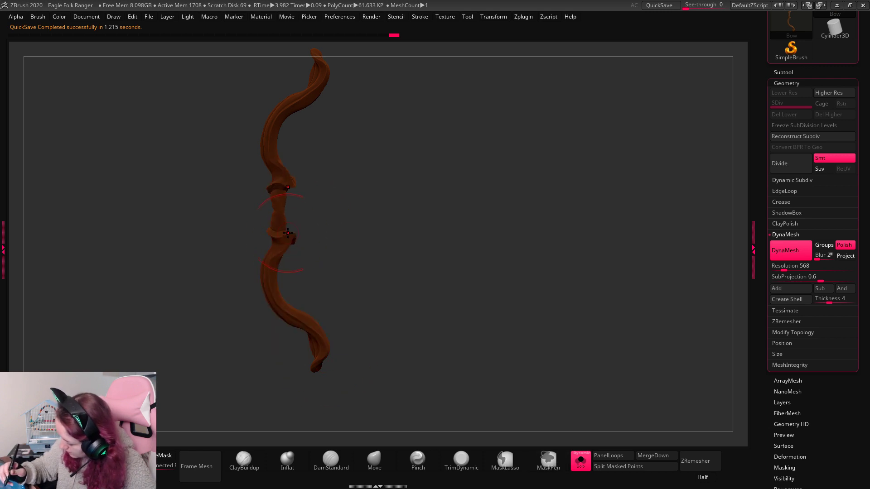
key("ctrl+z")
key("ctrl+z")
Twist the pointed flares at both ends of the grip with a smaller Spiral brush.
left_click_drag(375, 197, 453, 202)
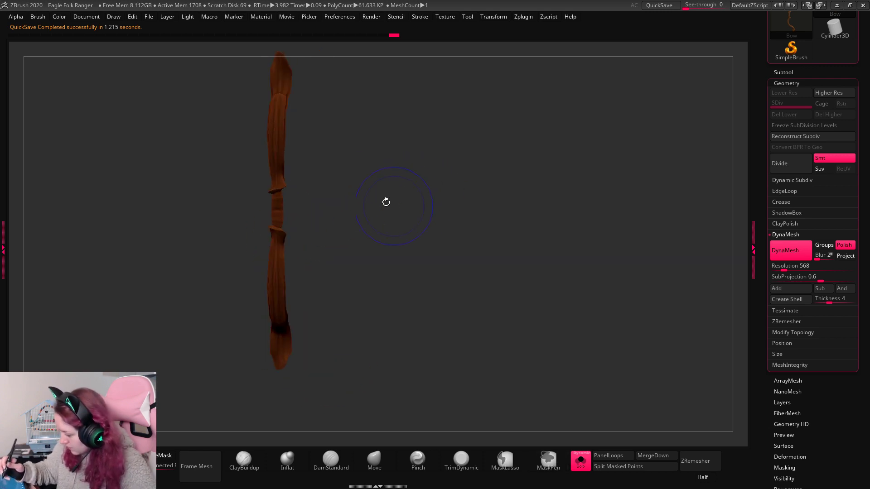
mouse_move(337, 193)
left_mouse_down()
mouse_move(379, 181)
mouse_move(299, 195)
left_mouse_up()
key("space")
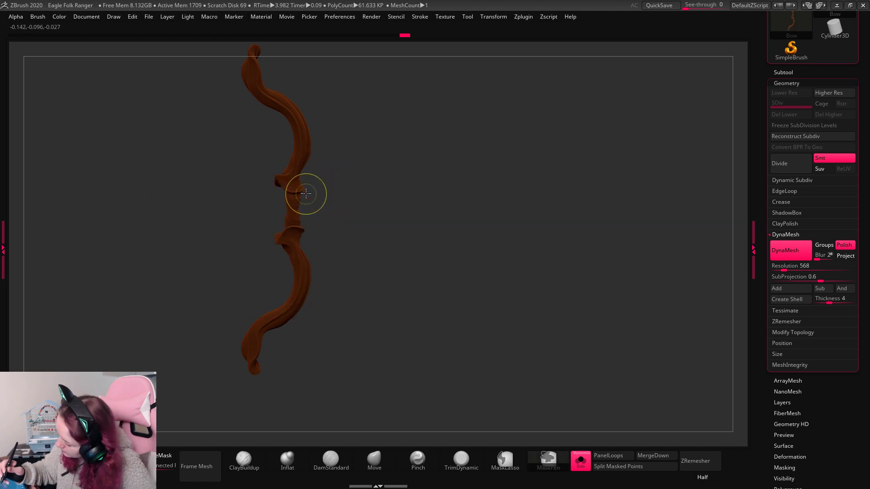
left_click_drag(315, 198, 292, 188)
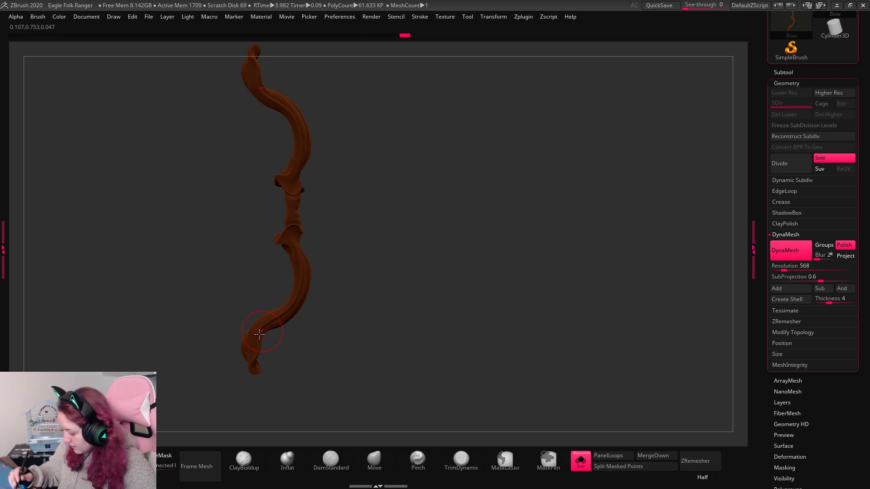
mouse_move(405, 253)
left_mouse_down()
mouse_move(390, 246)
mouse_move(419, 262)
mouse_move(409, 262)
mouse_move(414, 253)
left_mouse_up()
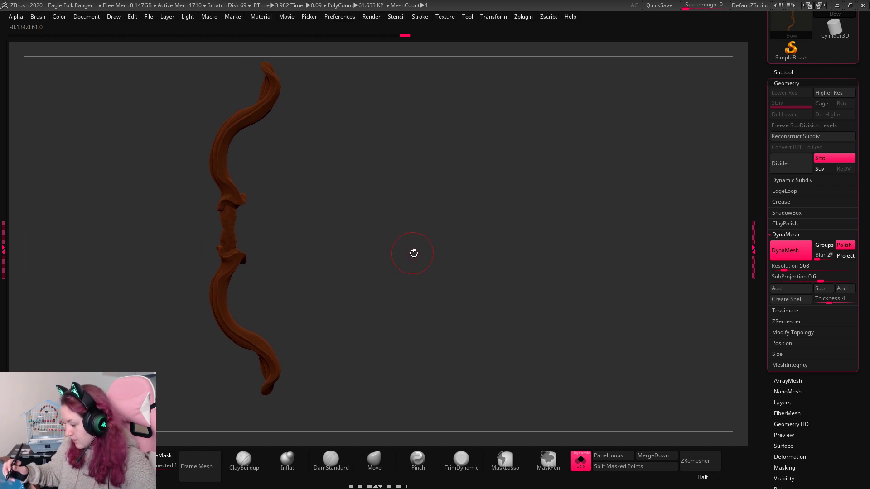
key("w")
left_click_drag(241, 200, 253, 179)
key("q")
left_click_drag(390, 245, 451, 210)
key("w")
key("q")
key("w")
key("q")
key("space")
Bend the whole bow slightly along its length with the Bend Arc deformer.
key("w")
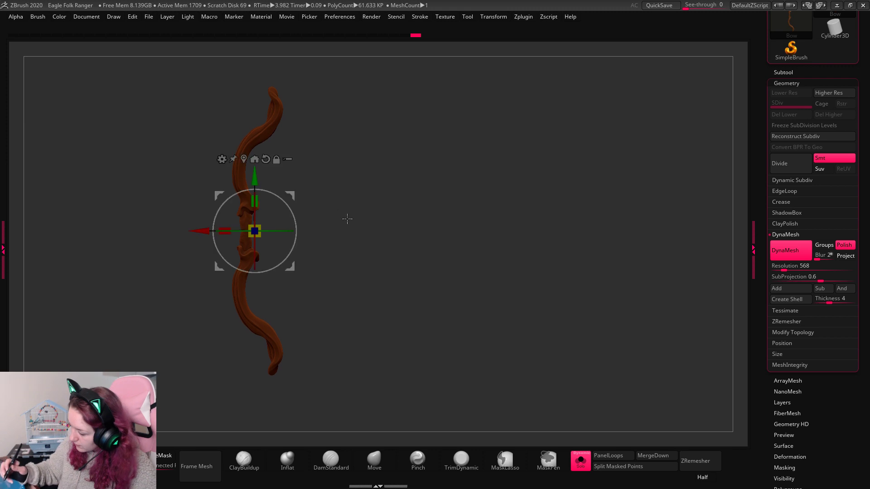
left_click(222, 161)
left_click(289, 185)
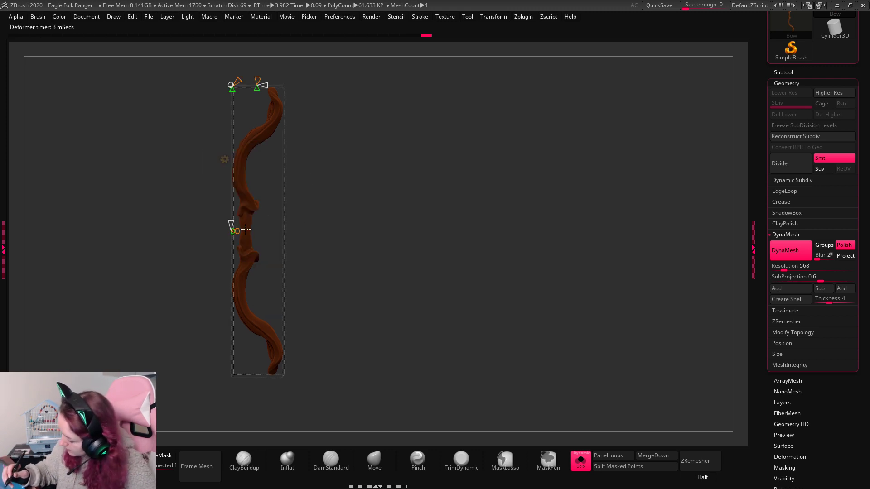
left_click_drag(245, 230, 253, 232)
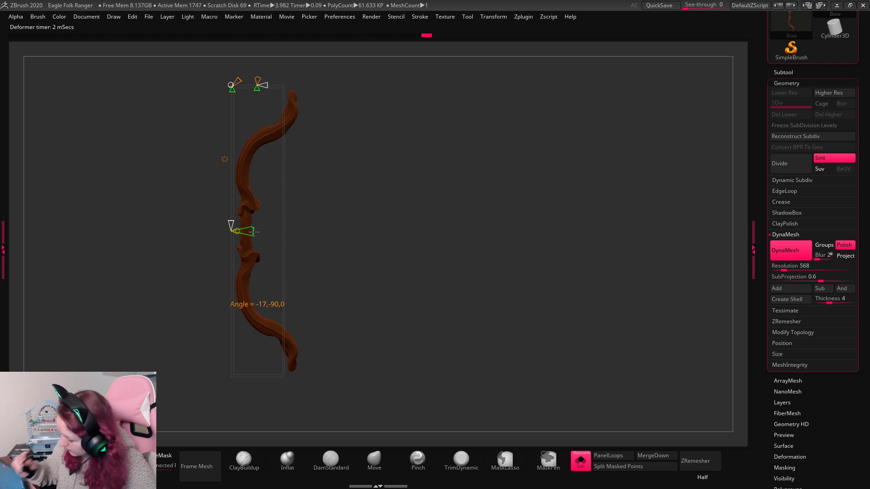
key("q")
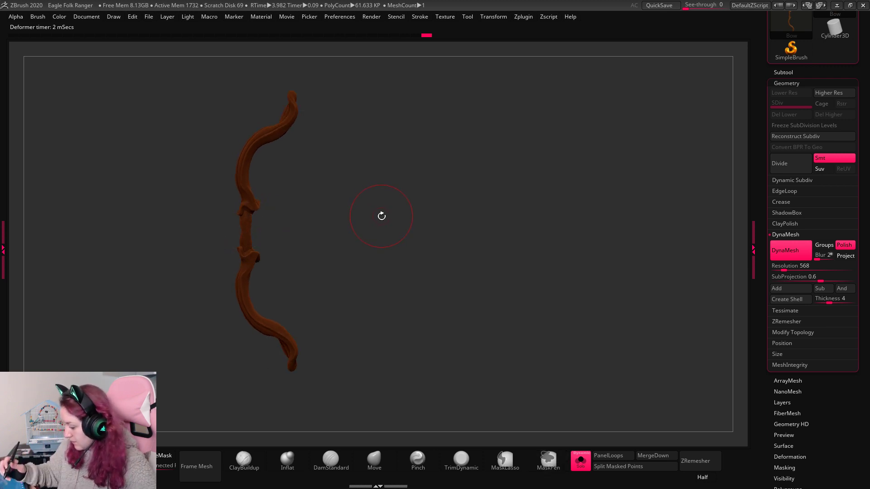
left_click_drag(250, 231, 247, 230)
left_click(225, 159)
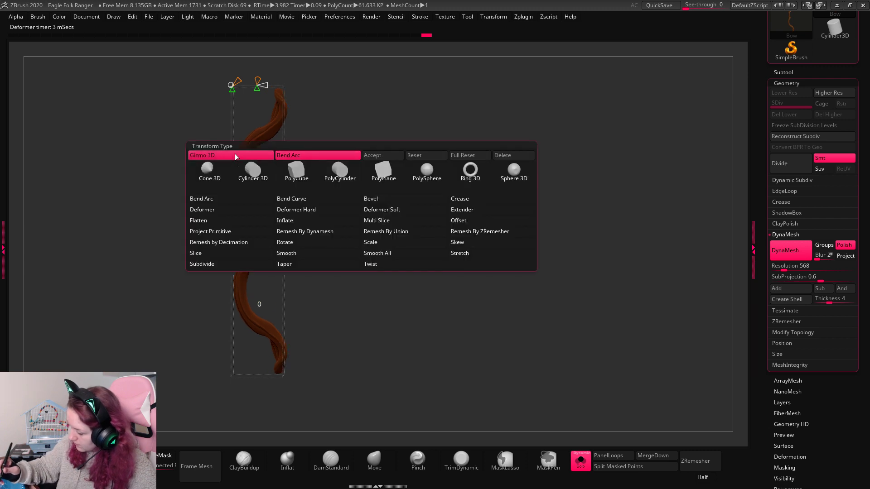
key("q")
Turn off Solo to show the full ranger and move the bow clear of the character's wing.
left_click_drag(480, 249, 576, 236)
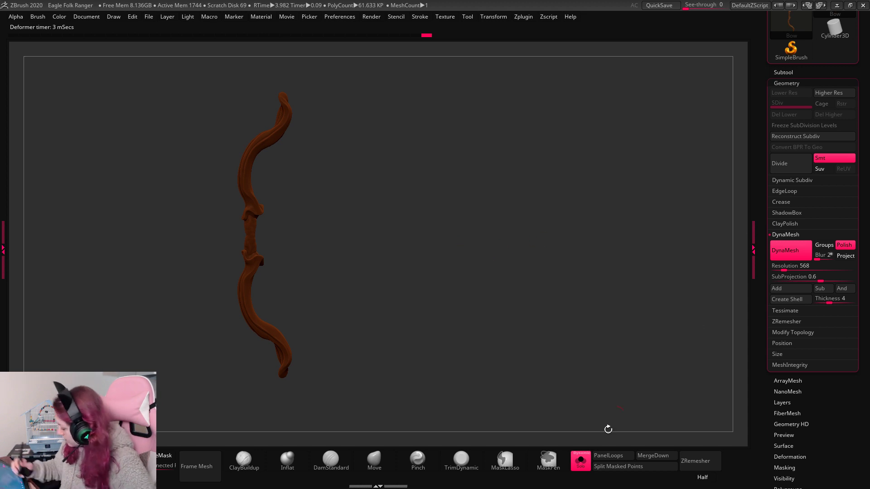
left_click(580, 461)
key("w")
left_click_drag(263, 238, 457, 233)
key("q")
left_click_drag(582, 246, 545, 246)
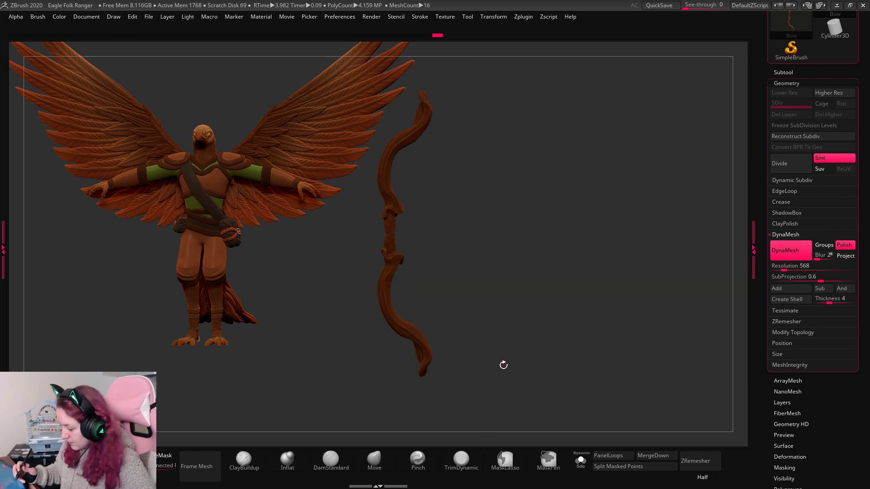
Append a Cylinder3D as a new subtool.
key("b")
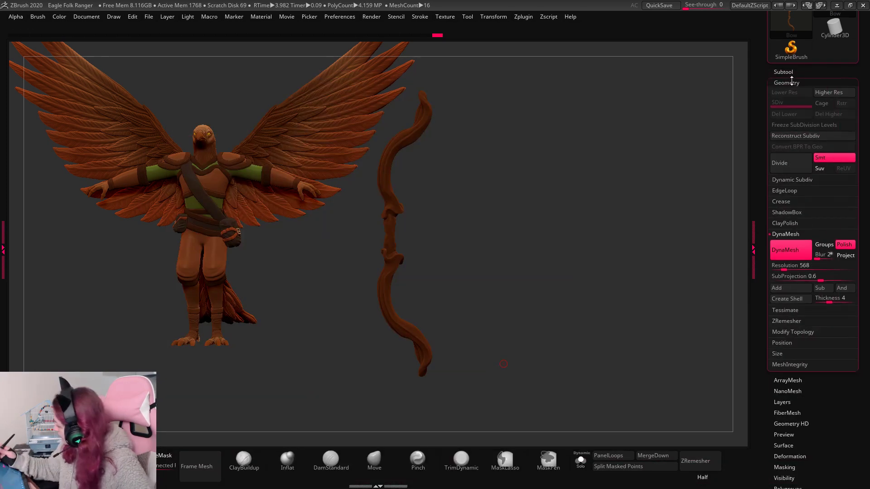
left_click(783, 71)
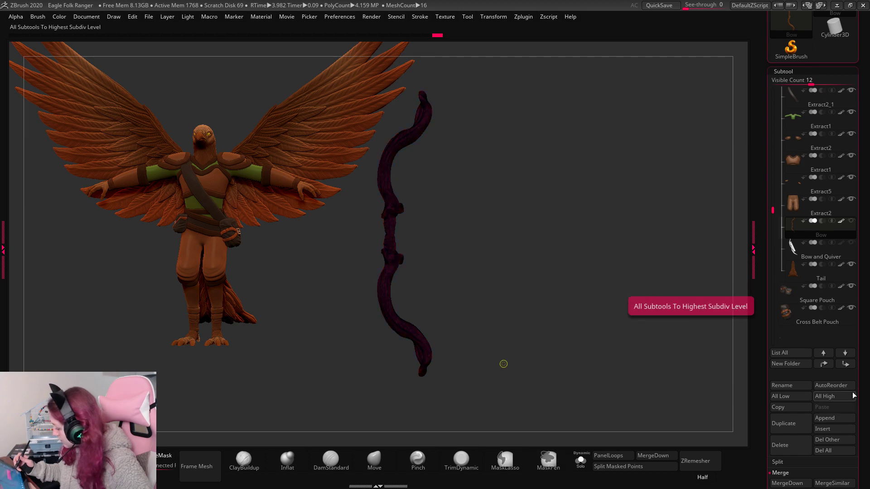
left_click(840, 420)
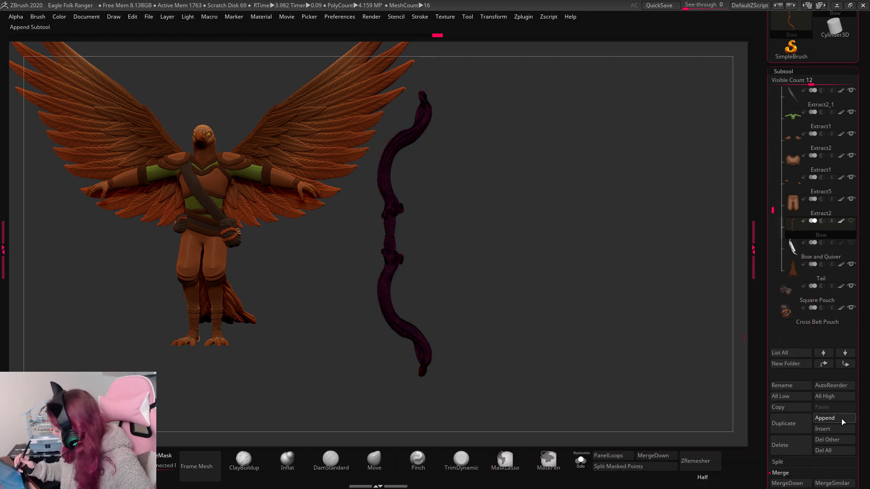
left_click(841, 419)
scroll(848, 362, "down", 4)
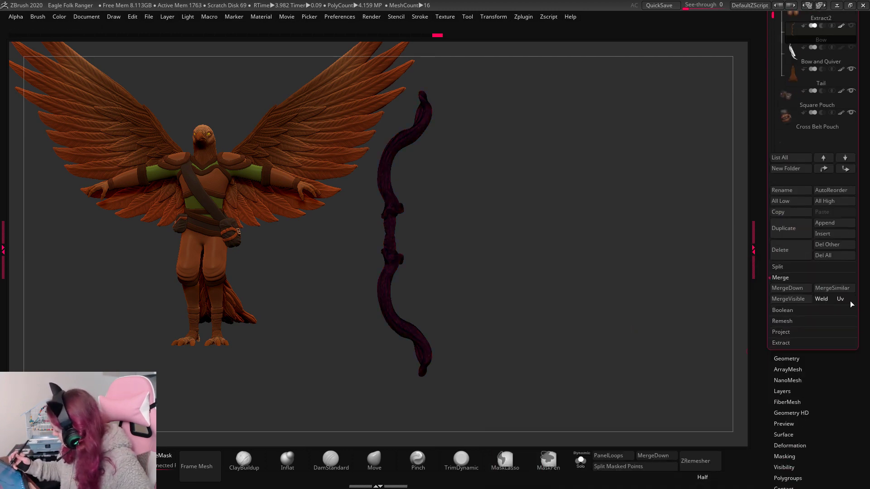
left_click(830, 223)
left_click(649, 269)
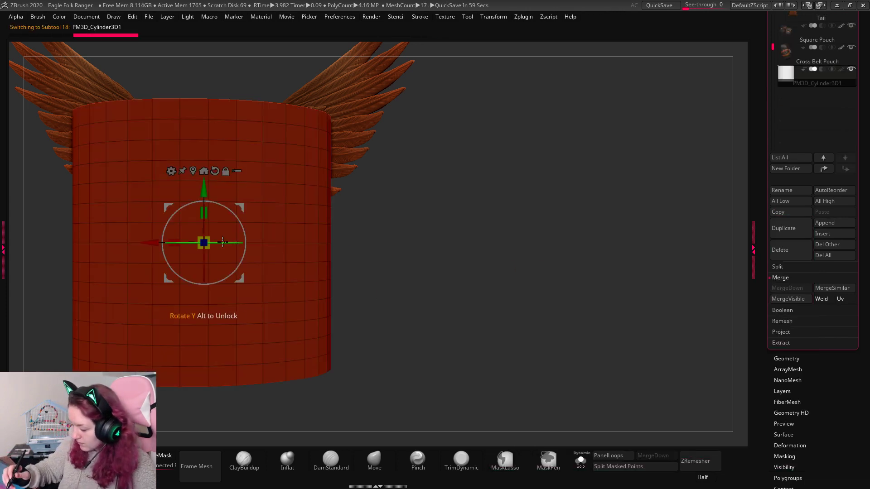
Shrink the new cylinder, move it beside the bow's curve and stretch it vertically into a thin bowstring.
left_click_drag(223, 243, 464, 236)
scroll(869, 138, "up", 4)
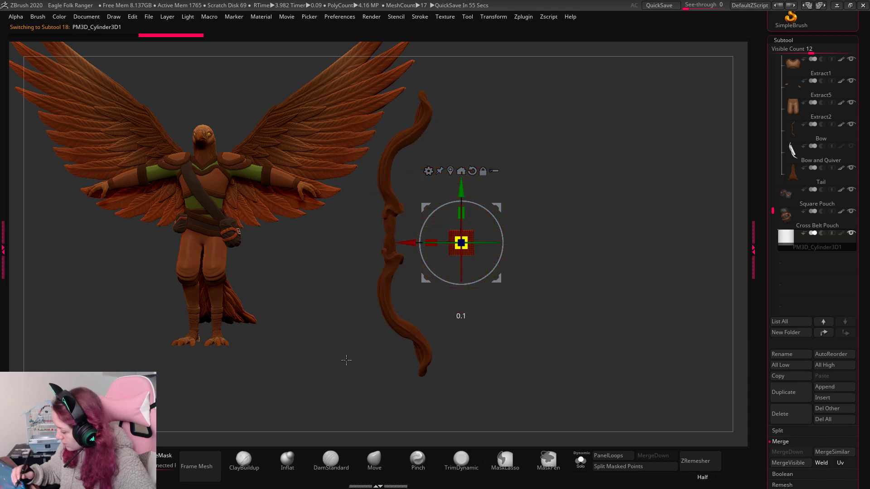
left_click_drag(422, 240, 434, 81)
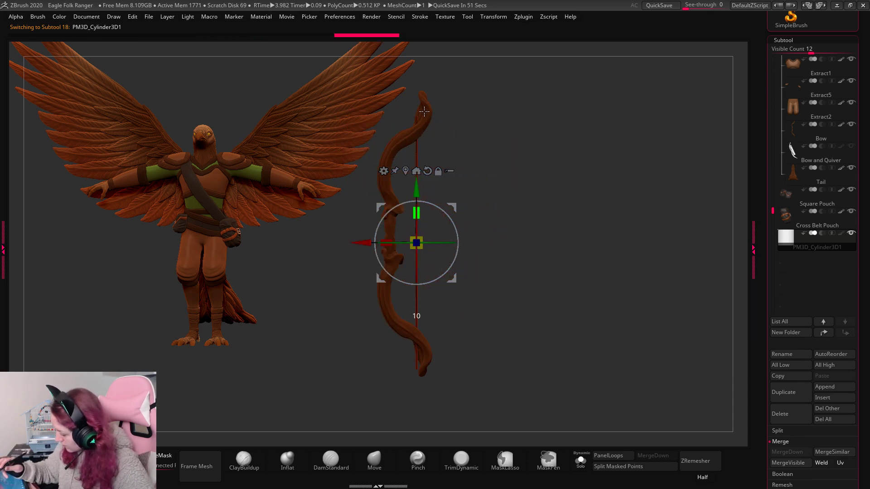
left_click_drag(423, 155, 424, 153)
left_click_drag(417, 213, 418, 240)
left_click_drag(419, 240, 444, 216)
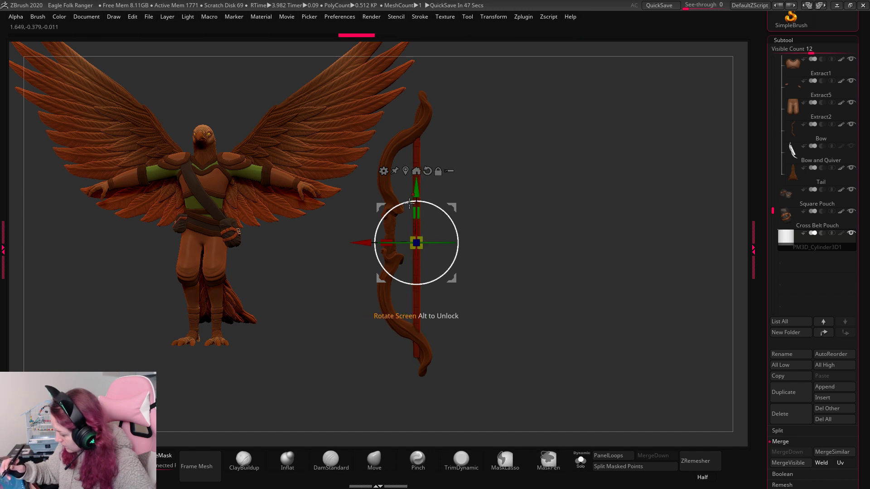
Align the bowstring with both bow tips from the front and the side.
mouse_move(365, 242)
left_mouse_down()
mouse_move(386, 241)
mouse_move(375, 237)
left_mouse_up()
key("q")
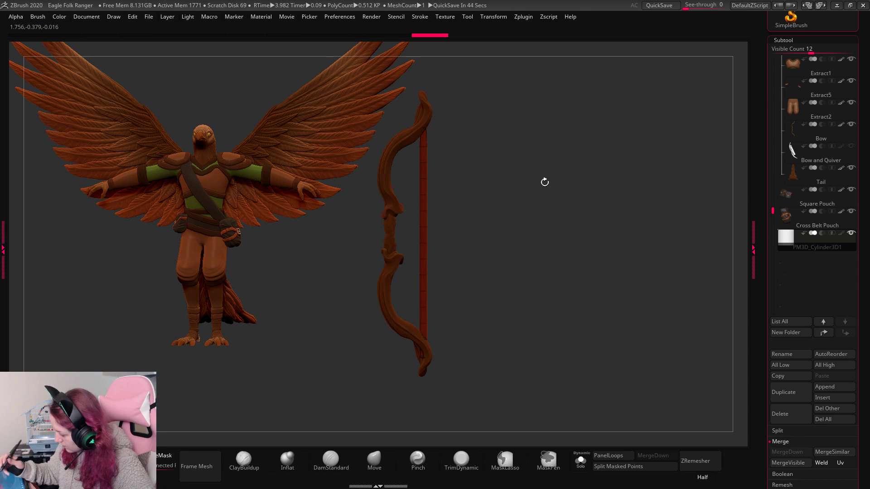
mouse_move(544, 180)
left_mouse_down()
mouse_move(511, 198)
mouse_move(538, 195)
left_mouse_up()
key("w")
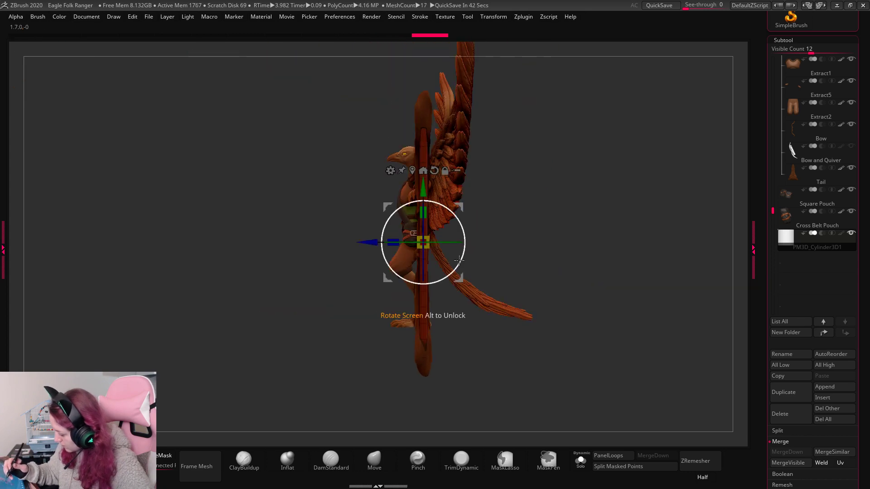
left_click_drag(369, 242, 368, 242)
key("q")
left_click_drag(580, 208, 584, 230)
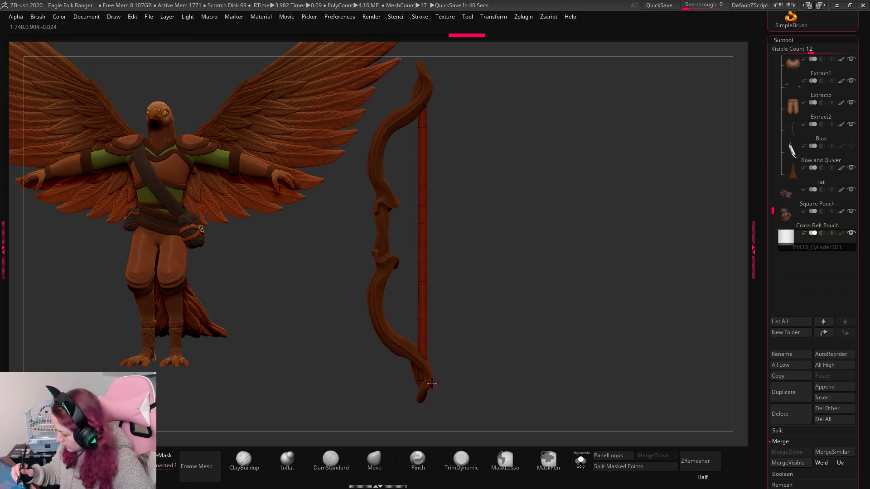
left_click_drag(524, 295, 416, 371)
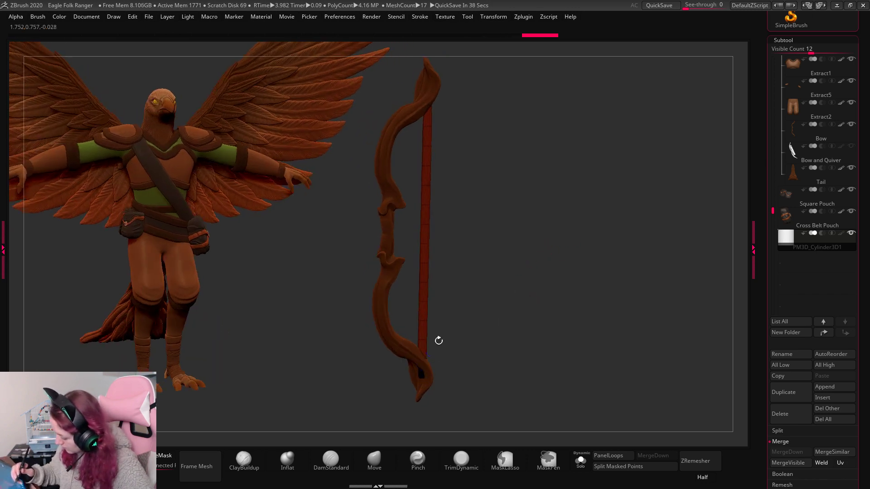
left_click_drag(439, 341, 480, 221)
left_click_drag(520, 199, 499, 252)
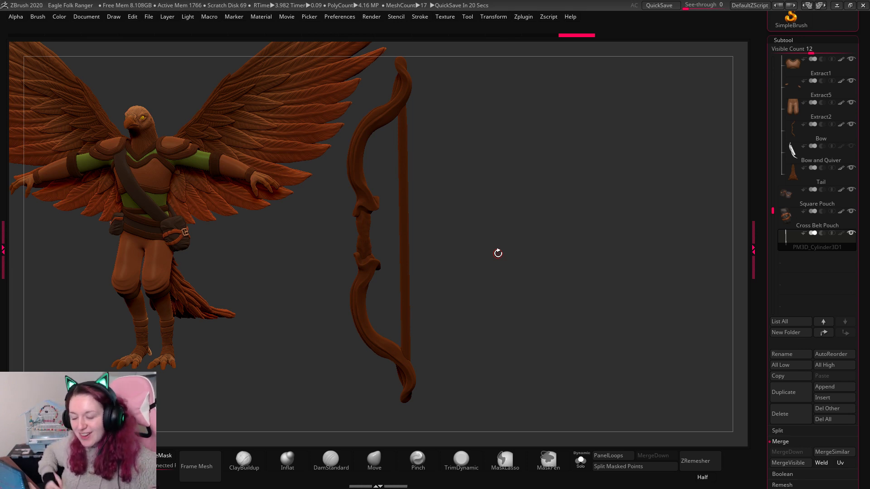
Pick a neutral grey (RGB 96, 96, 96) and fill the bowstring with it.
left_click_drag(527, 201, 492, 236)
key("space")
left_click(423, 225)
left_click_drag(599, 157, 589, 189)
key("space")
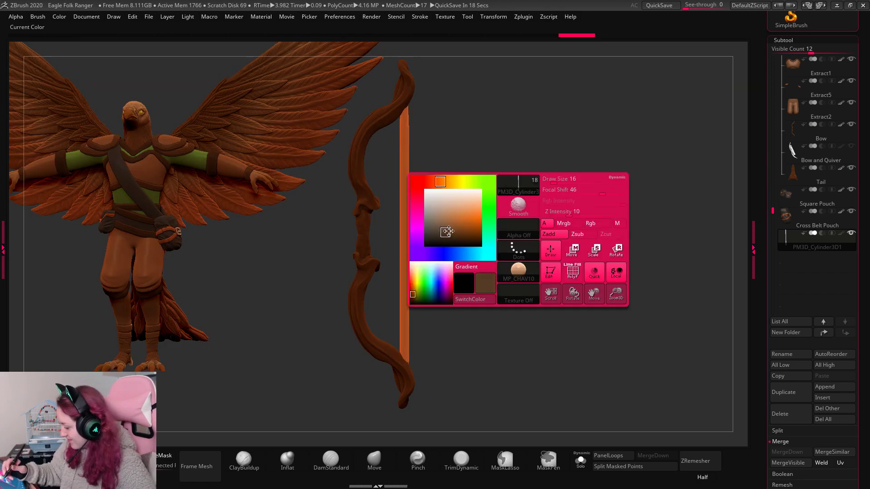
left_click_drag(443, 230, 436, 237)
left_click(431, 218)
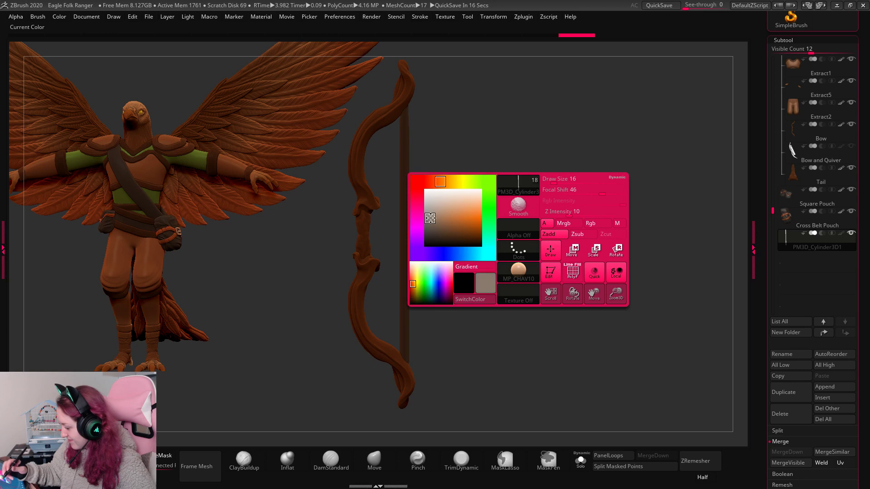
left_click(426, 222)
left_click(425, 225)
left_click_drag(862, 227, 862, 355)
left_click_drag(861, 126, 865, 249)
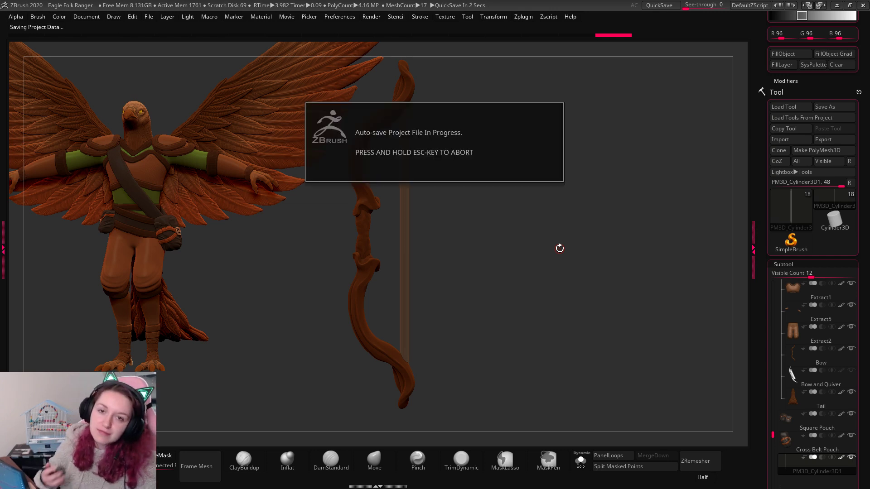
Set the subtool list's visible count to 14 and move the Bow subtool directly above the bowstring cylinder.
scroll(854, 218, "down", 5)
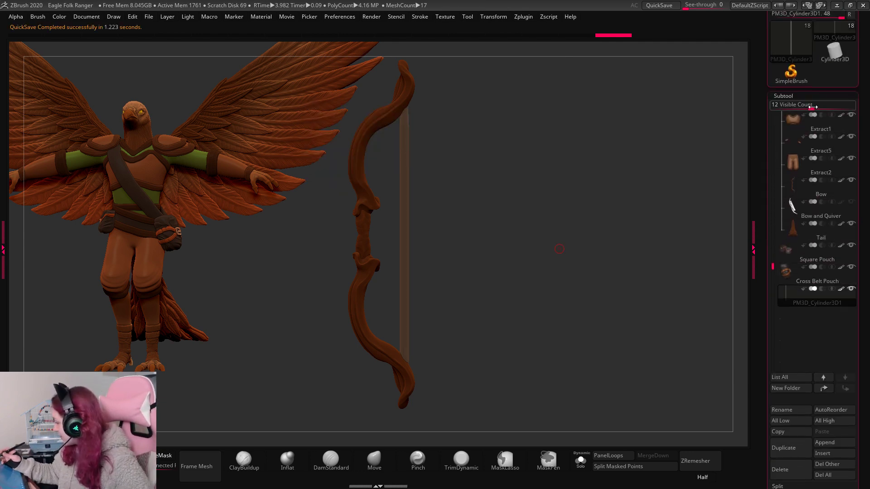
left_click_drag(812, 105, 828, 105)
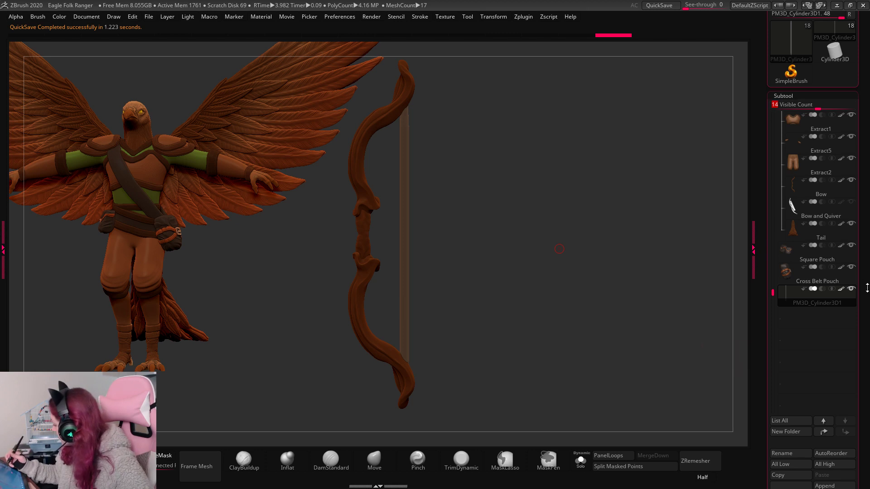
left_click_drag(866, 296, 862, 251)
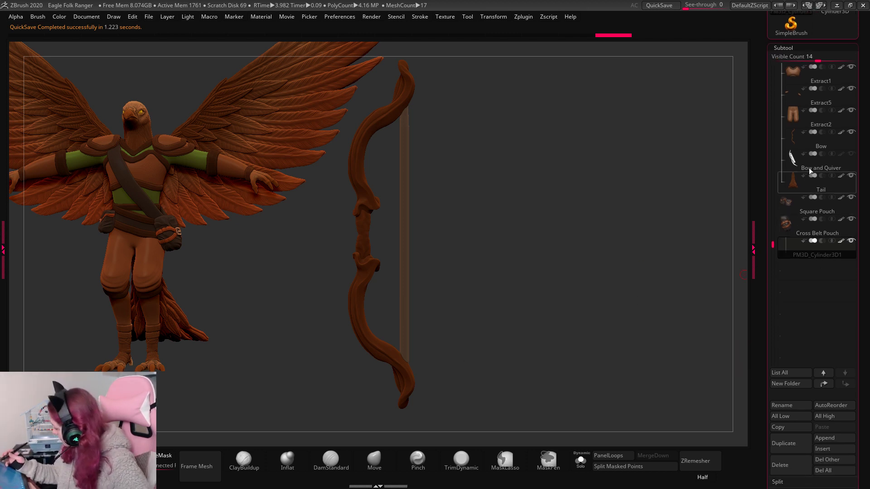
left_click_drag(797, 140, 794, 239)
left_click_drag(869, 322, 867, 267)
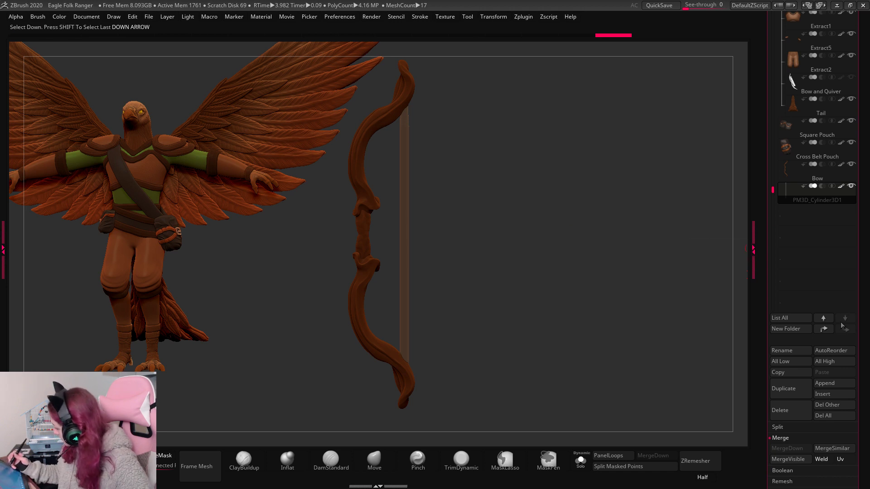
Merge the Bow down with the bowstring cylinder and scale the combined bow down beside the character's wing.
left_click(780, 170)
left_click(788, 448)
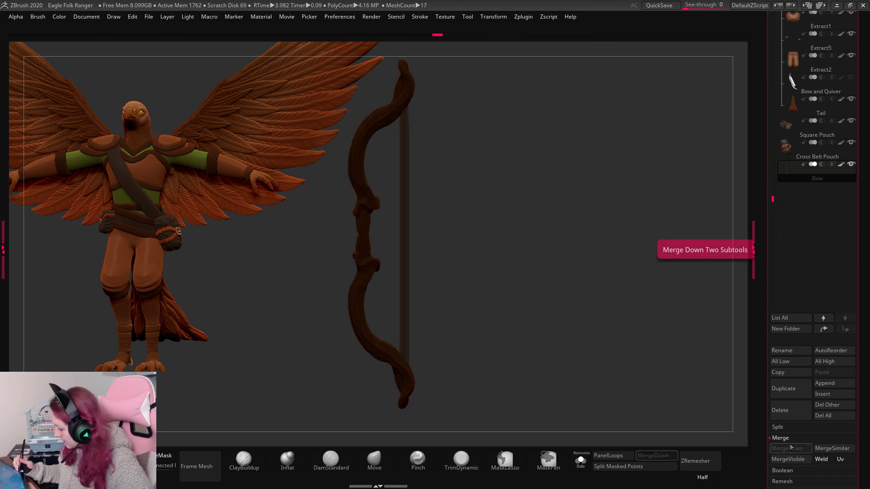
key("w")
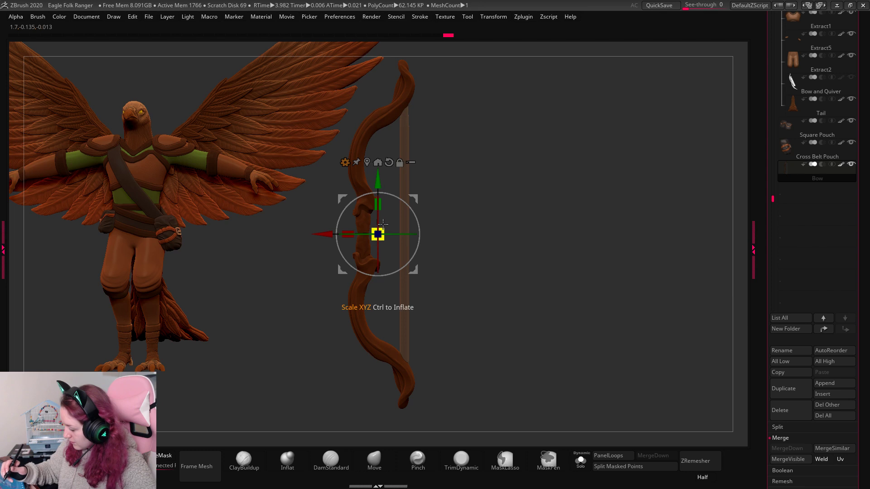
left_click_drag(378, 234, 364, 248)
left_click_drag(413, 196, 409, 202)
key("q")
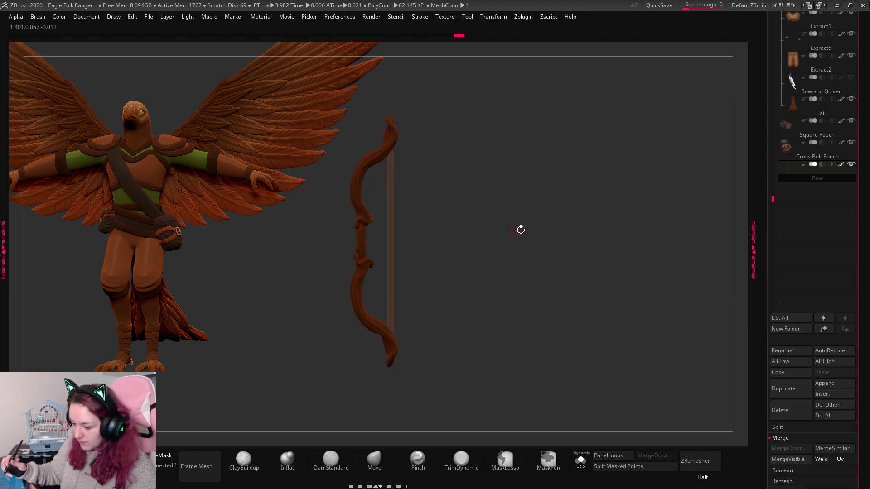
left_click_drag(566, 234, 618, 228)
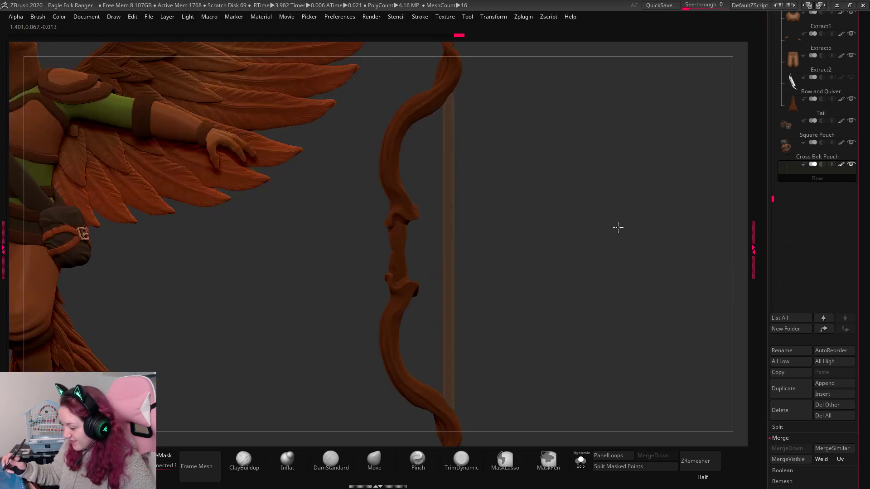
Select the Bow and Quiver subtool, solo it and isolate only the quiver with its arrows.
left_click_drag(606, 185, 615, 216, "alt")
left_click_drag(864, 187, 864, 202)
left_click_drag(772, 213, 772, 176)
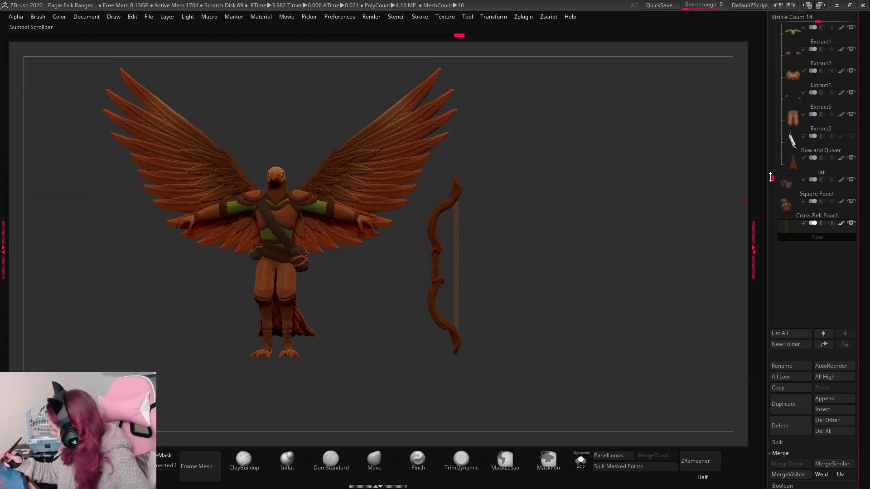
left_click(792, 143)
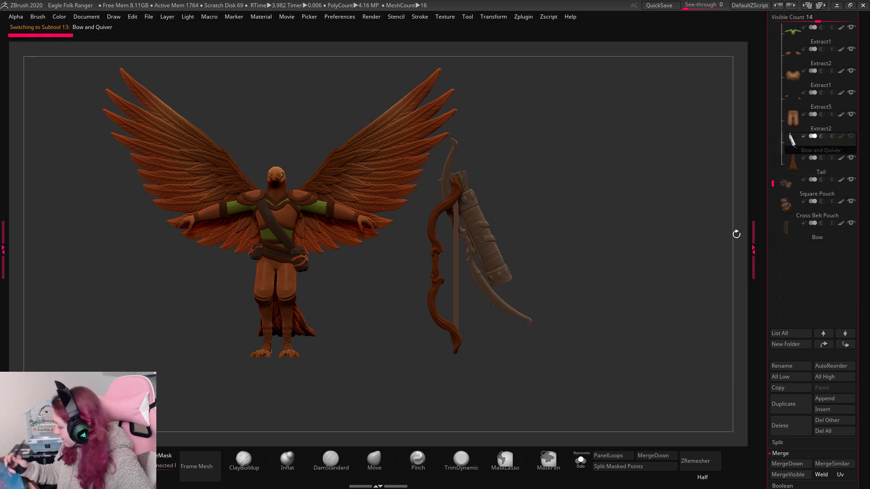
left_click(582, 463)
left_click_drag(627, 324, 450, 327)
left_click(434, 348, "ctrl+shift")
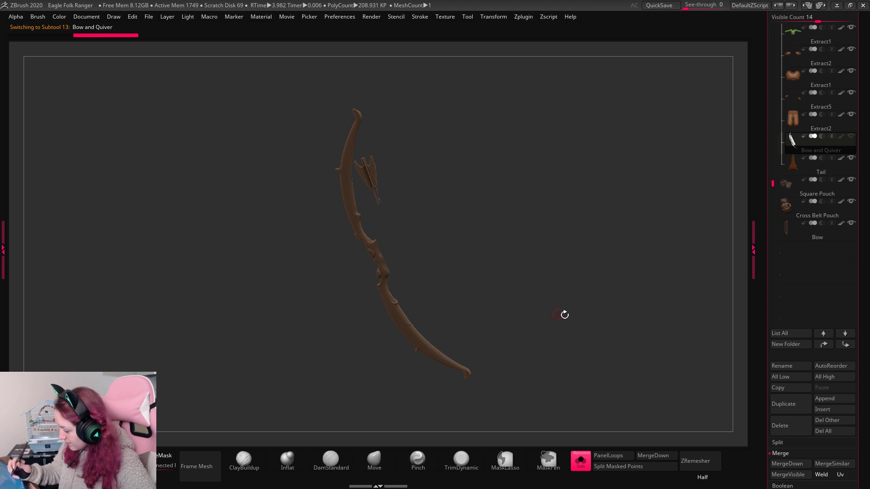
left_click(442, 349, "ctrl+shift")
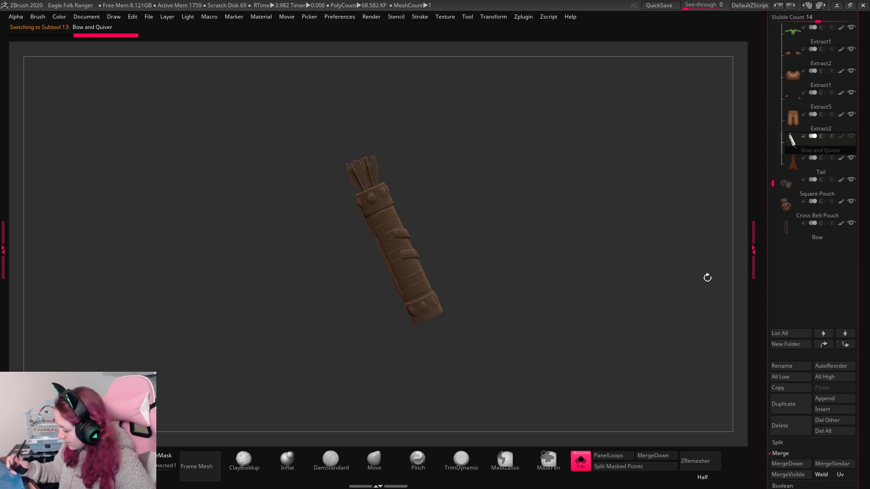
Delete the hidden old bow geometry from the Bow and Quiver subtool.
scroll(856, 242, "up", 5)
left_click(786, 171)
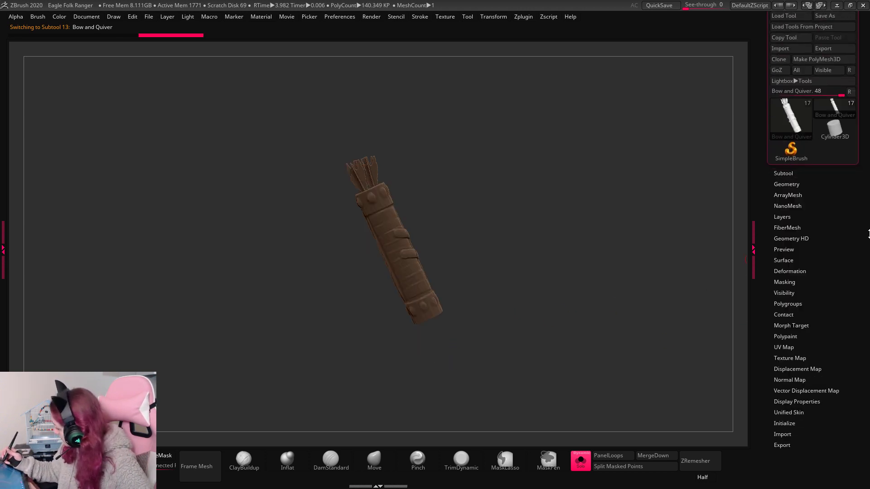
scroll(803, 121, "down", 2)
left_click(791, 109)
scroll(798, 181, "down", 1)
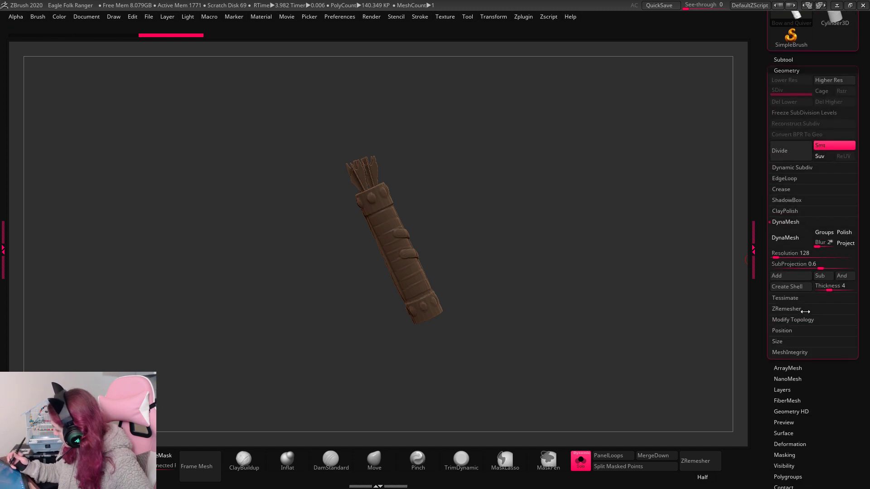
left_click(793, 254)
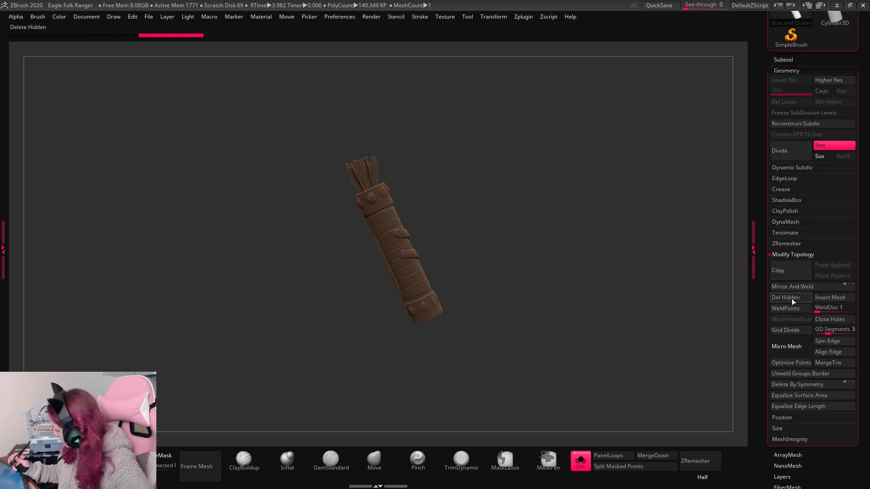
DynaMesh the quiver at a resolution of 616.
left_click(792, 70)
left_click(791, 81)
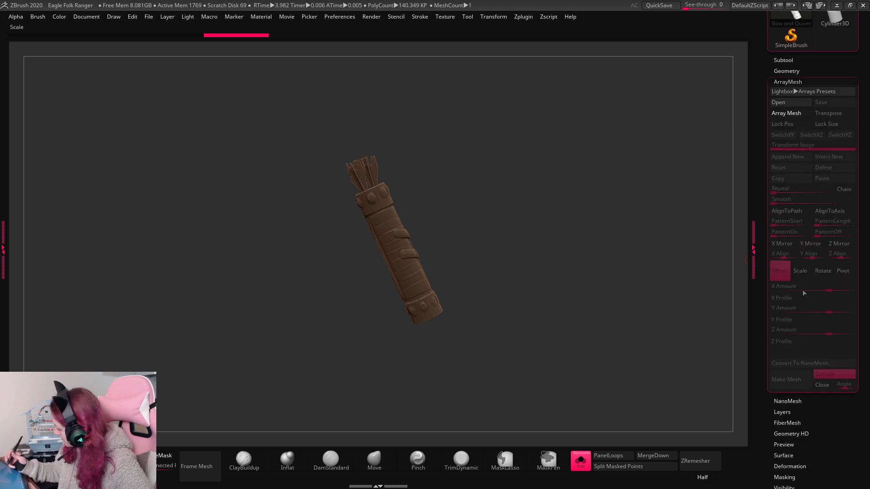
left_click(797, 81)
left_click(788, 71)
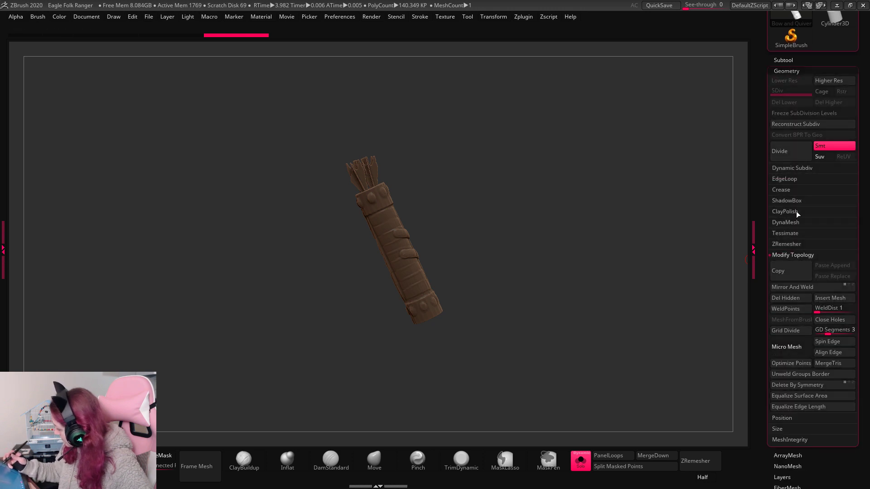
left_click(792, 222)
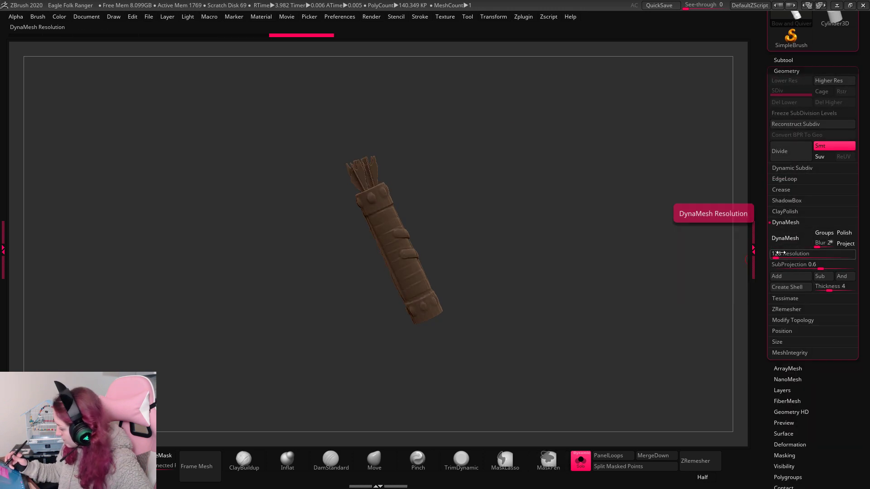
left_click(789, 244)
left_click_drag(707, 308, 647, 331)
Thicken the arrows in the quiver using a large Inflat brush with backface masking enabled.
key("space")
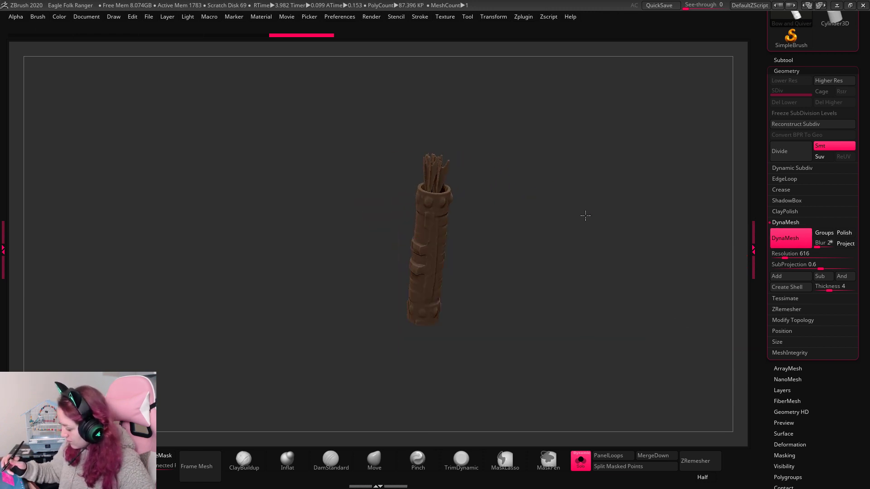
left_click_drag(585, 215, 516, 233)
left_click(287, 460)
key("space")
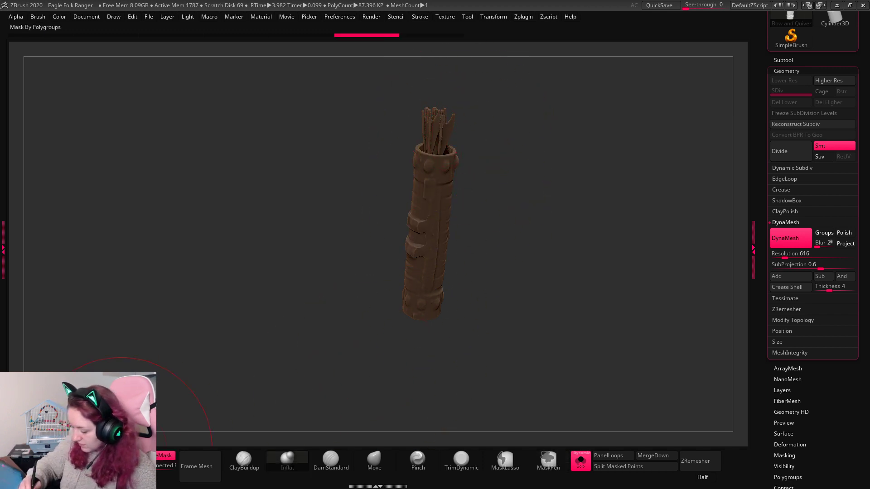
key("space")
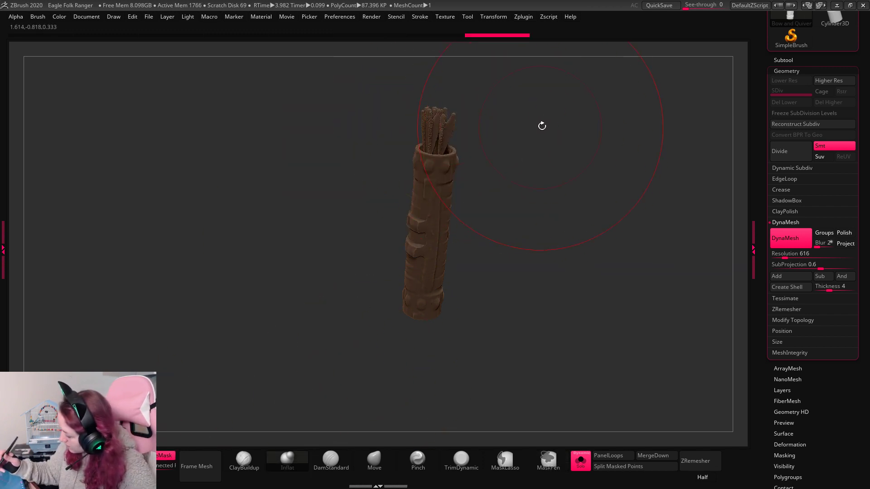
mouse_move(575, 214)
left_mouse_down()
mouse_move(600, 220)
mouse_move(557, 136)
mouse_move(538, 145)
mouse_move(583, 185)
left_mouse_up()
key("space")
left_click_drag(598, 268, 582, 435)
Turn off Solo and move the quiver away from the bow to beside the ranger's back.
left_click(582, 465)
key("space")
key("w")
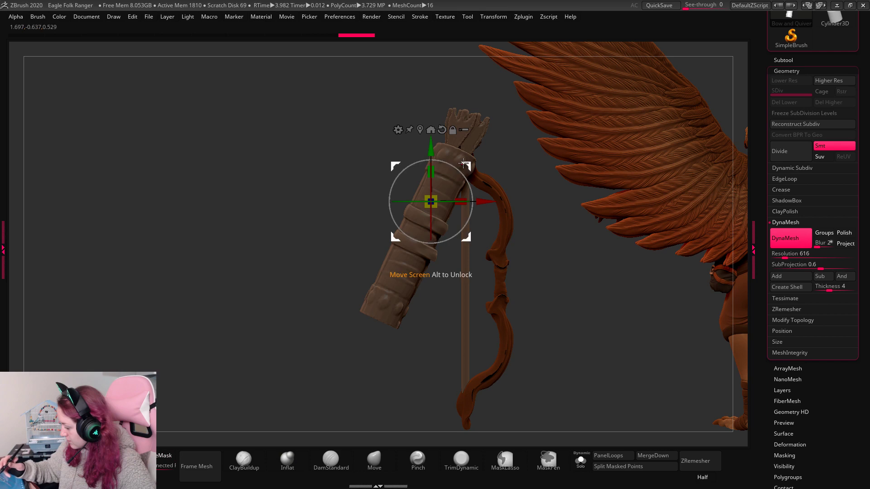
left_click_drag(465, 165, 707, 234)
left_click_drag(221, 359, 137, 342, "alt")
mouse_move(727, 282)
left_mouse_down("alt")
mouse_move(518, 277)
mouse_move(378, 293)
left_mouse_up("alt")
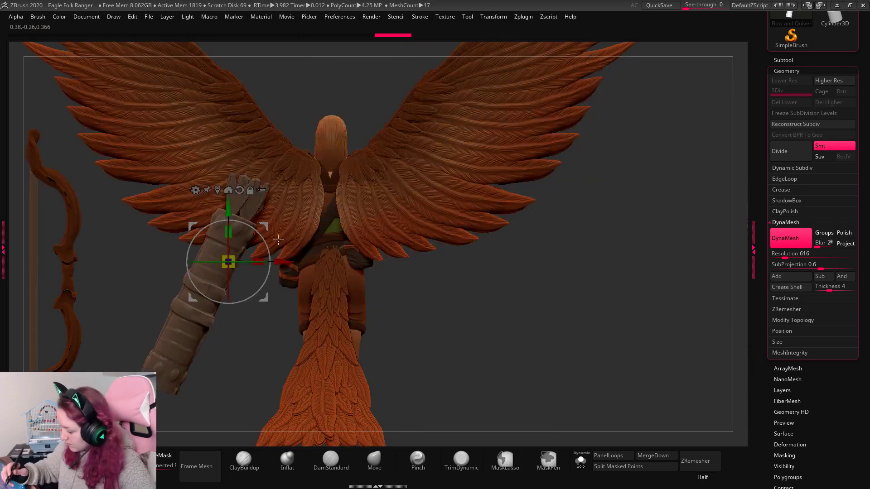
key("q")
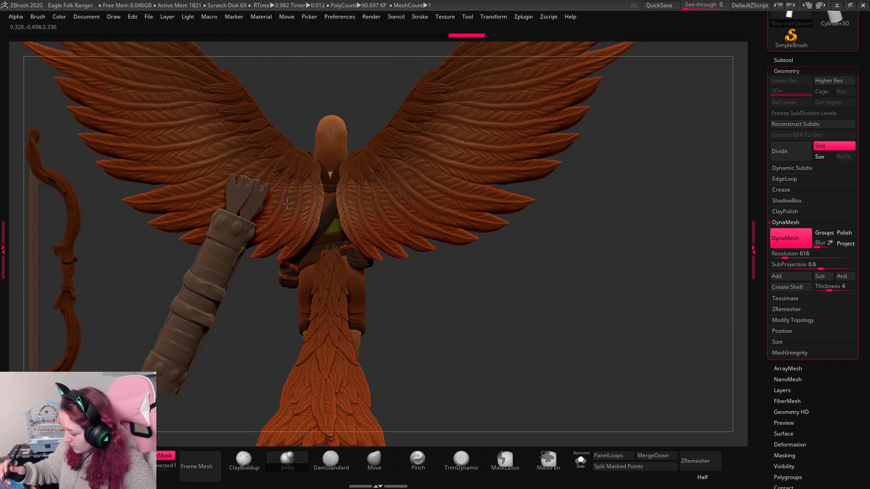
Scale down the quiver, move it onto the ranger's back between the wings, and tilt it diagonally.
key("w")
left_click_drag(229, 262, 204, 273)
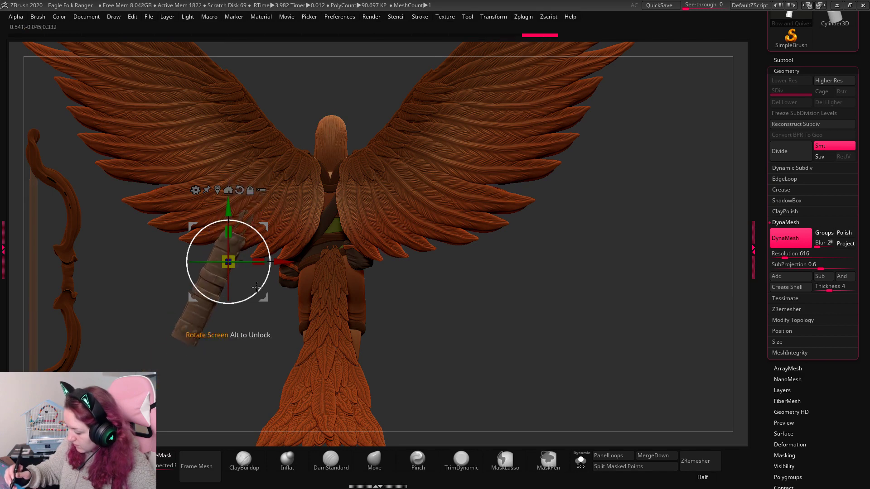
left_click_drag(269, 254, 264, 241)
left_click_drag(267, 224, 384, 162)
left_click_drag(382, 222, 375, 230)
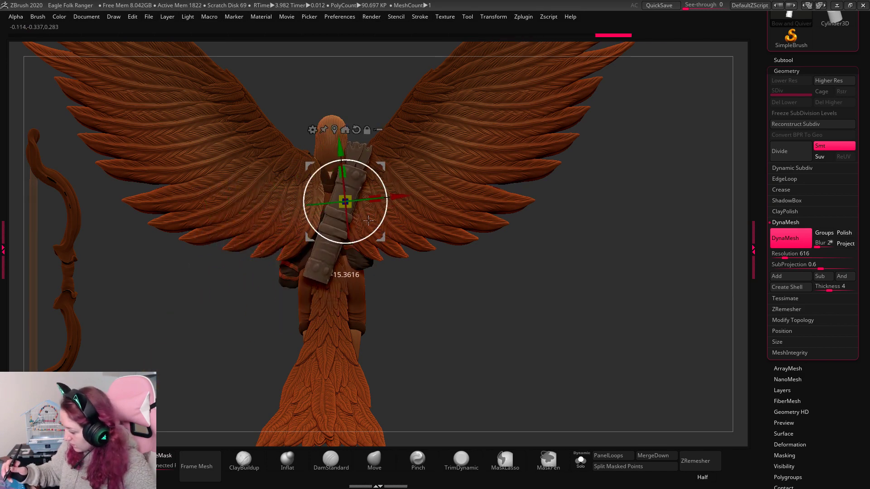
left_click_drag(346, 201, 332, 208)
left_click_drag(382, 167, 370, 161)
Refine the quiver's size and fit against the ranger's back, checking it from the side and from behind.
key("q")
mouse_move(554, 201)
left_mouse_down()
mouse_move(398, 194)
mouse_move(454, 195)
left_mouse_up()
key("w")
left_click_drag(371, 158, 382, 153)
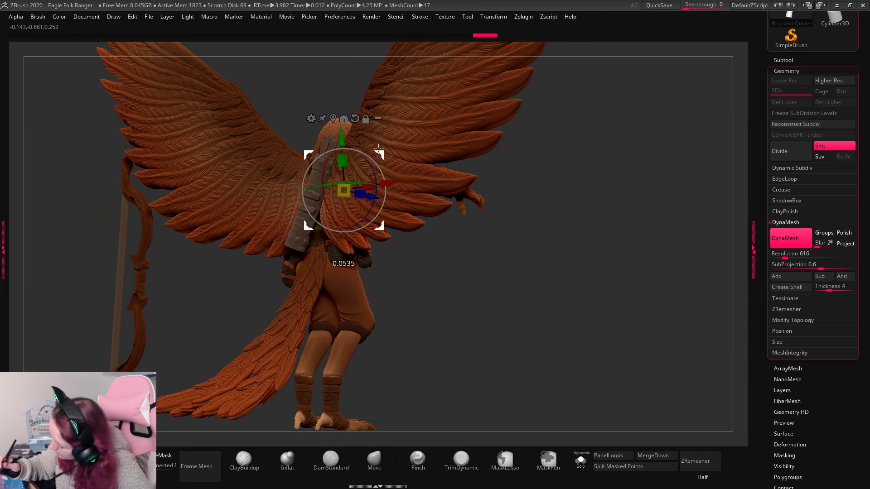
key("q")
left_click_drag(504, 206, 563, 210)
key("w")
left_click_drag(382, 152, 378, 153)
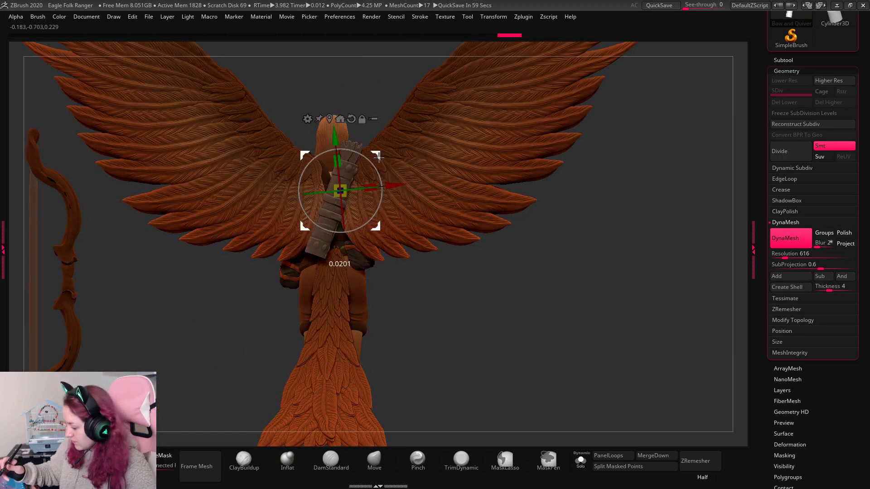
Fill the quiver with a dark brown colour of R 61, G 37, B 20.
key("q")
left_click(396, 129, "alt")
key("space")
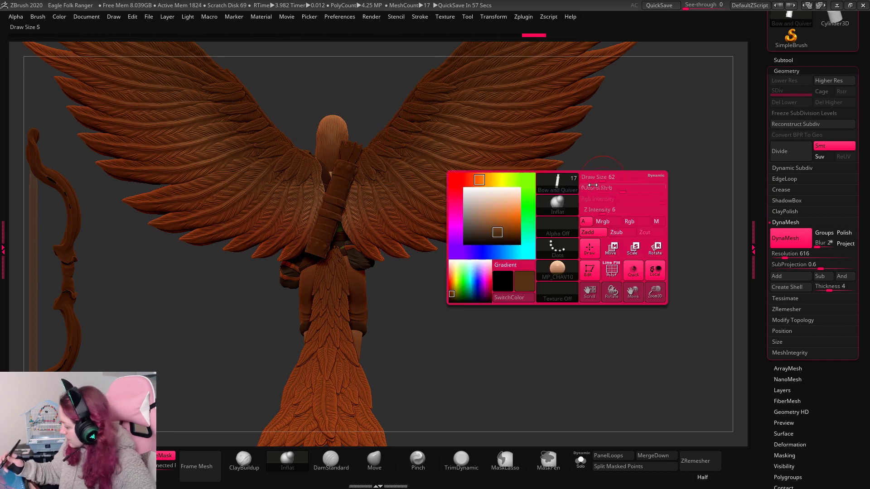
left_click(498, 232)
left_click_drag(498, 232, 492, 235)
left_click_drag(865, 143, 863, 204)
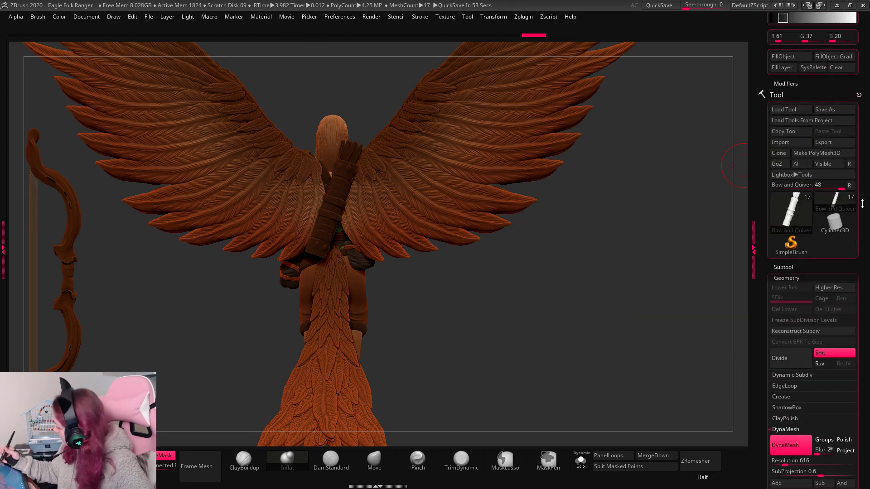
left_click(787, 59)
Adjust the shape of the fingers on the Hand subtool using the Move brush.
left_click_drag(627, 283, 587, 348)
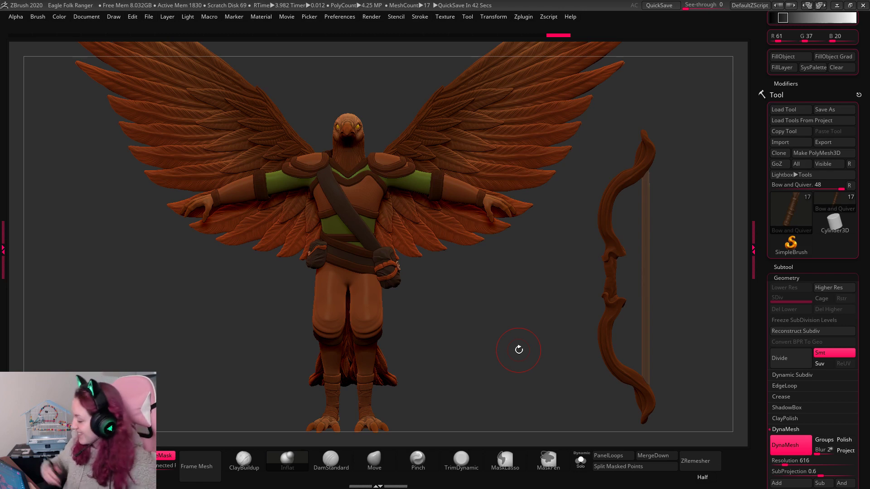
key("space")
left_click(508, 213, "alt")
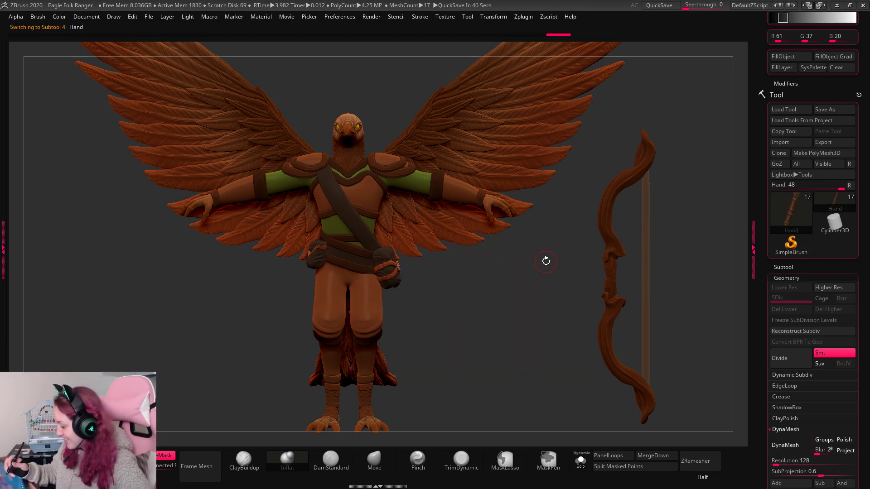
left_click_drag(566, 332, 533, 360, "alt")
left_click(374, 465)
left_click_drag(707, 207, 544, 240, "alt")
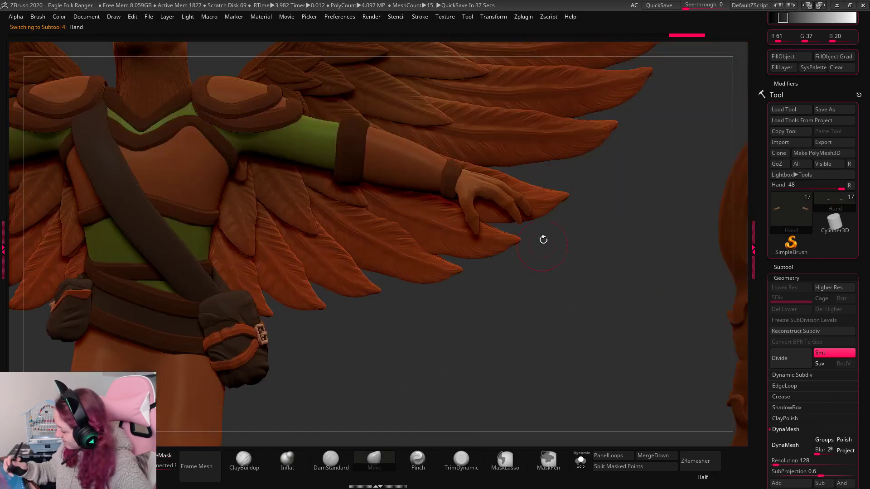
mouse_move(487, 239)
left_mouse_down()
mouse_move(482, 225)
mouse_move(569, 274)
mouse_move(551, 214)
mouse_move(547, 223)
left_mouse_up()
left_click_drag(583, 255, 573, 206)
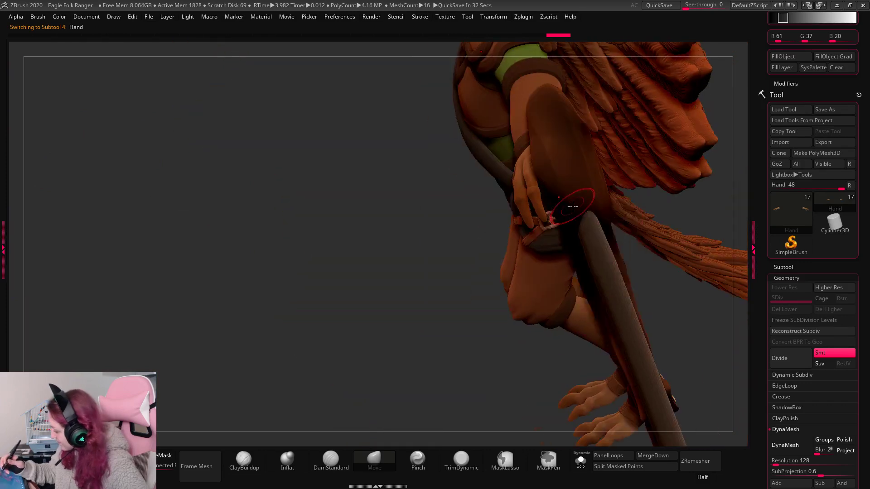
left_click_drag(562, 297, 590, 217)
key("space")
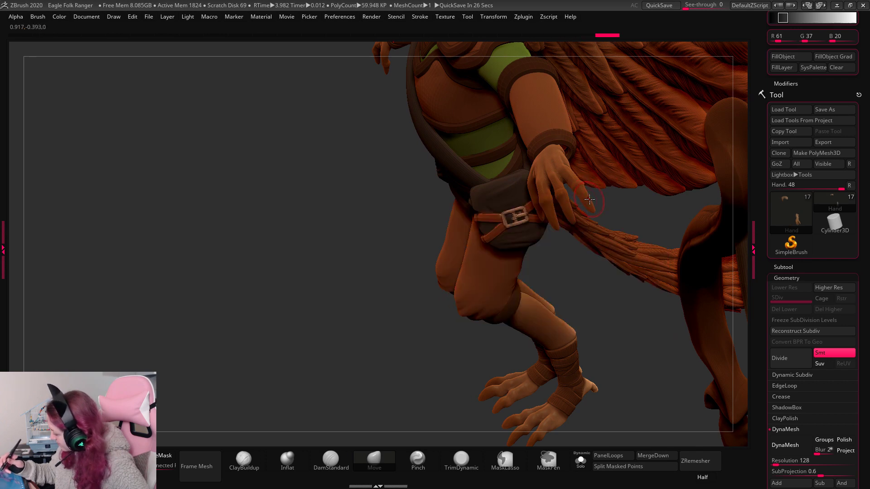
left_click_drag(604, 308, 614, 272)
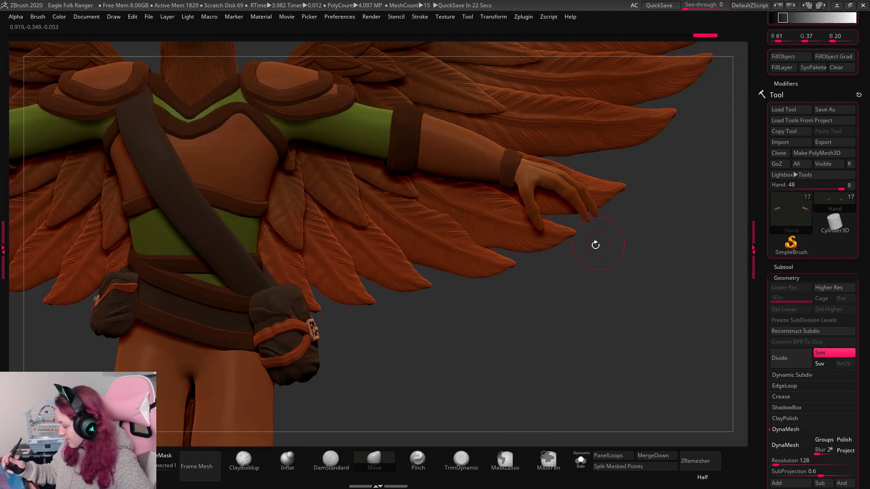
left_click_drag(552, 235, 544, 223, "ctrl+shift")
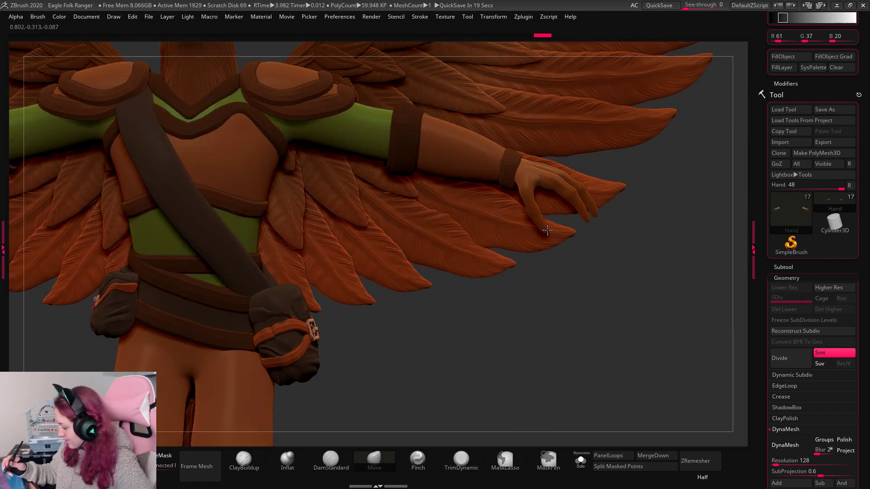
Thicken the fingers of the Hand subtool with the Inflat brush.
key("space")
key("b")
key("i")
key("n")
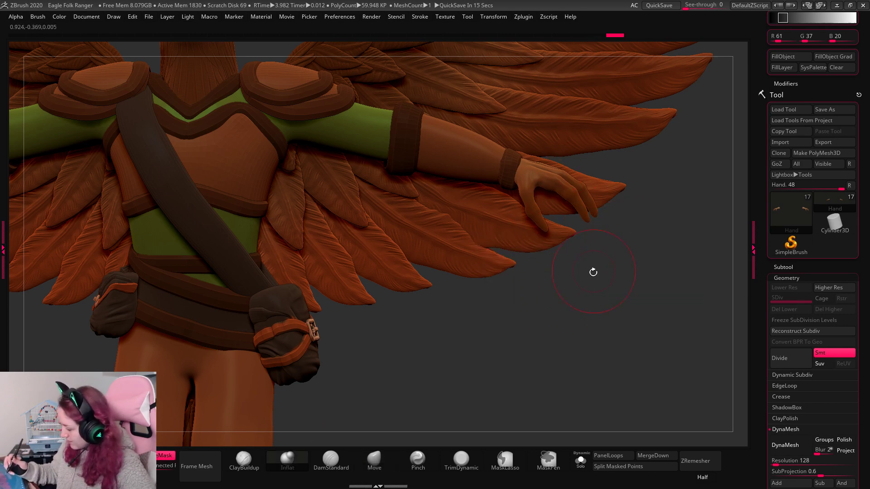
key("f")
key("space")
left_click_drag(590, 281, 579, 269)
left_click_drag(588, 344, 559, 223, "alt")
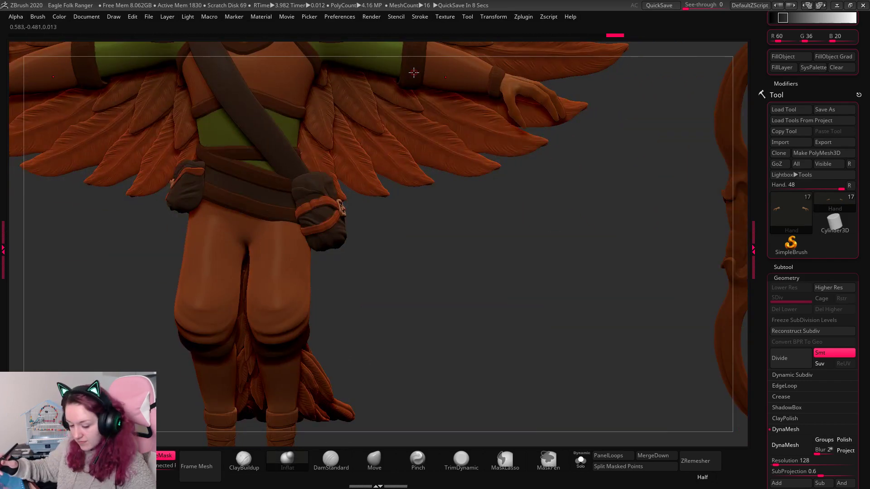
Isolate the body subtool and paint the lower-leg wraps dark brown with the Paint brush.
key("b")
key("p")
key("a")
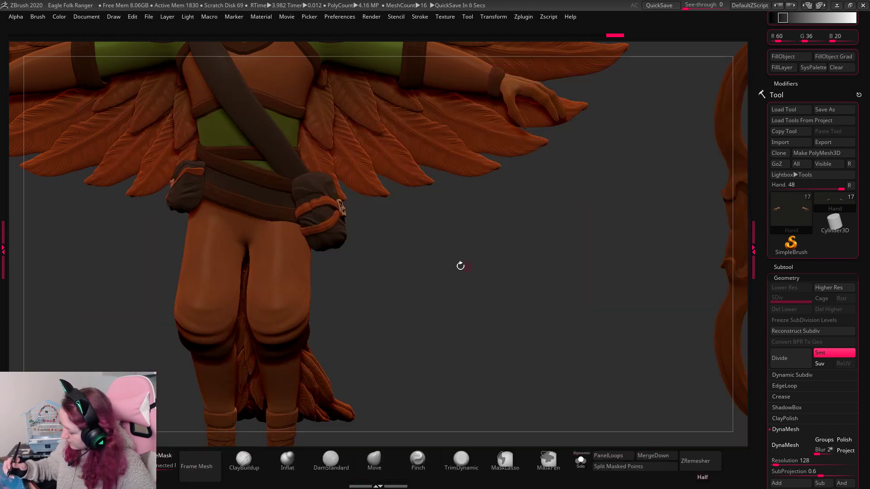
mouse_move(488, 253)
left_mouse_down("alt")
mouse_move(478, 188)
mouse_move(283, 324)
mouse_move(302, 356)
left_mouse_up("alt")
left_click(283, 323, "alt")
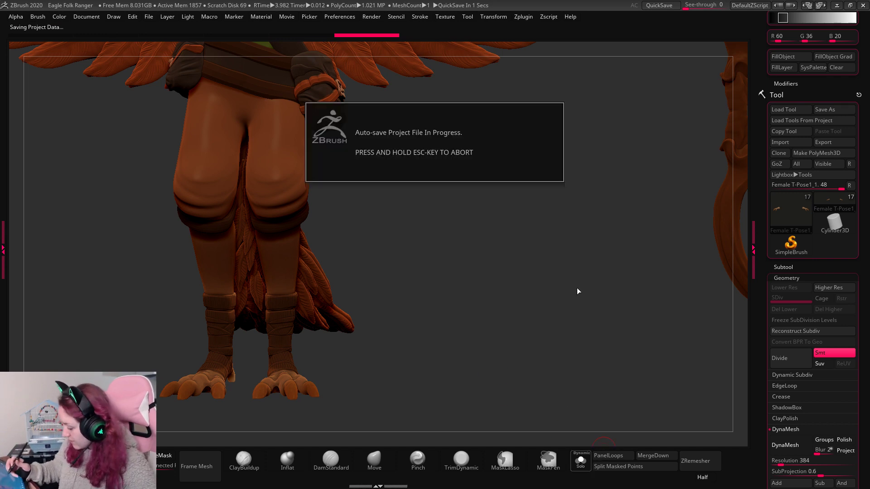
key("shift+s")
left_click_drag(587, 303, 525, 298)
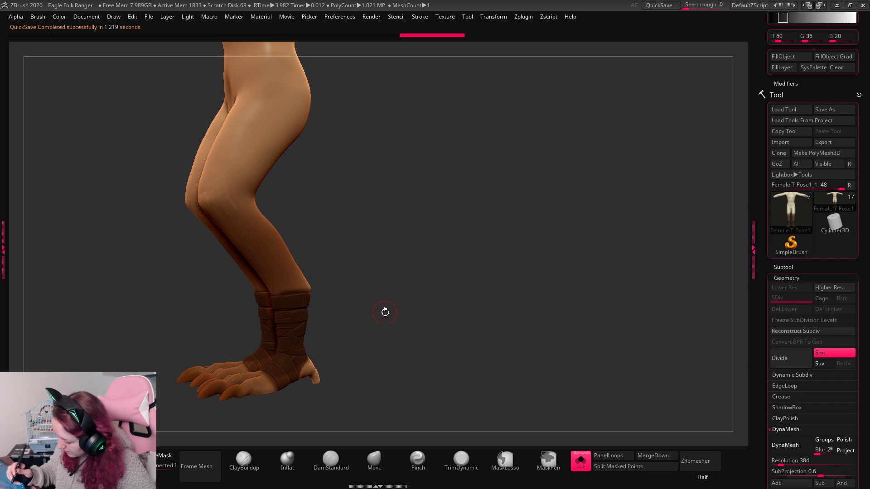
right_click_drag(303, 358, 297, 379)
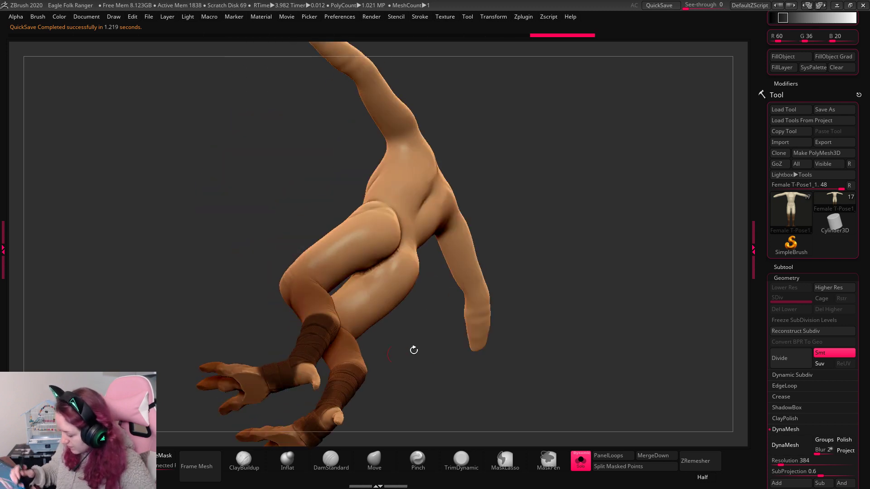
right_click_drag(412, 352, 334, 361)
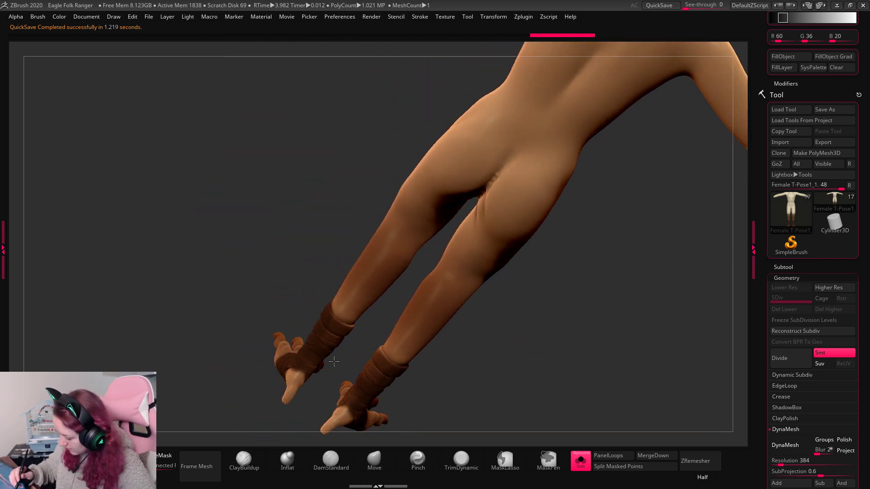
right_click_drag(365, 337, 380, 346)
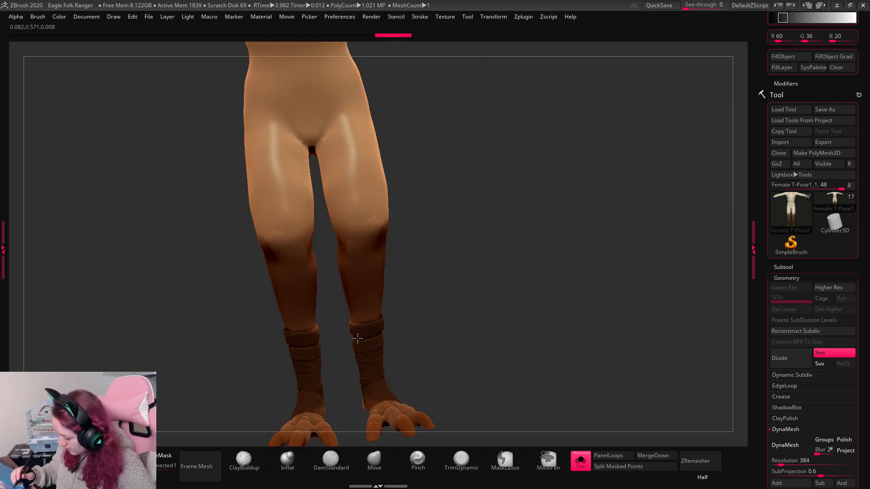
right_click_drag(407, 313, 527, 288)
left_click_drag(495, 303, 498, 303)
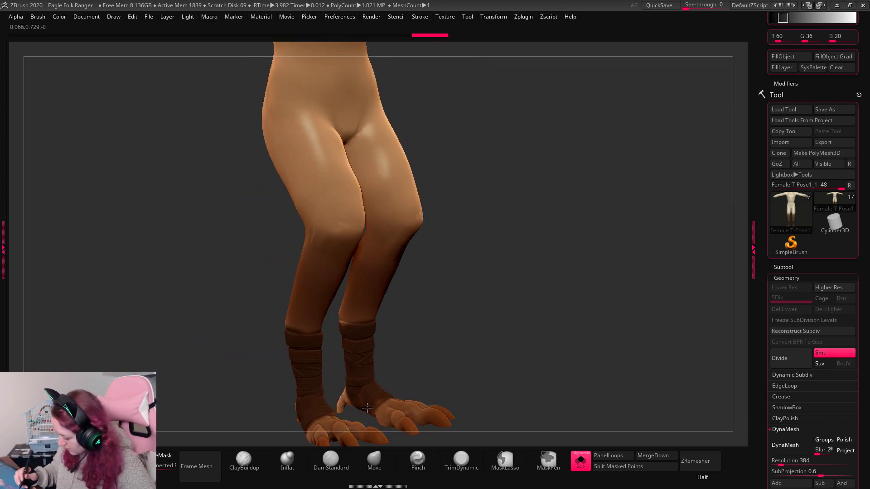
left_click_drag(564, 286, 516, 290, "shift")
Turn off Solo and touch up the ankle and leg wraps using brown colours sampled from the legs.
left_click(579, 460)
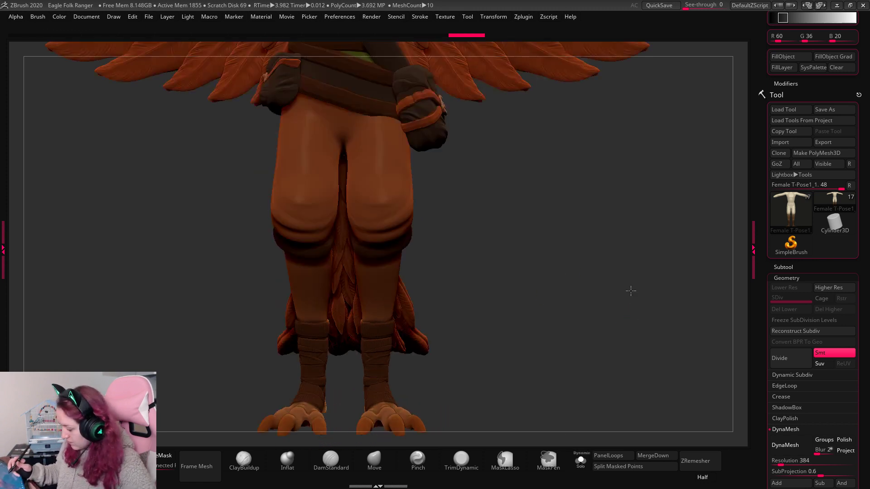
left_click_drag(630, 290, 590, 307, "alt")
left_click_drag(529, 285, 481, 239, "alt")
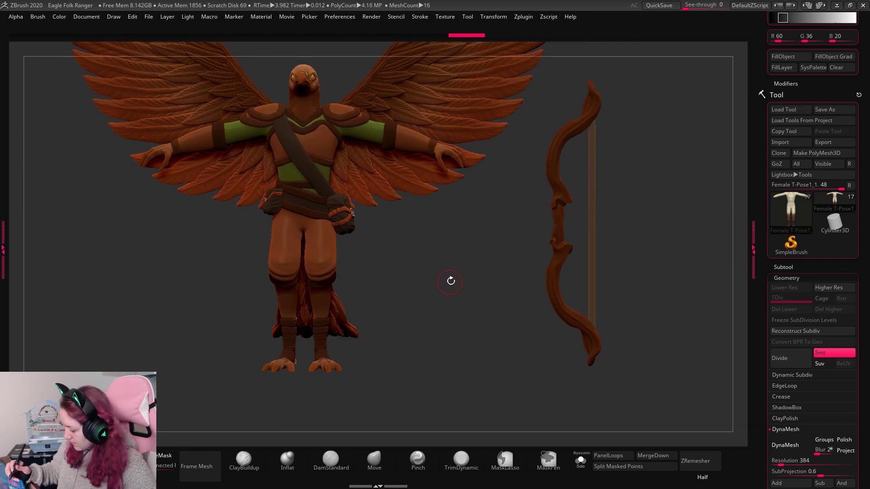
key("c")
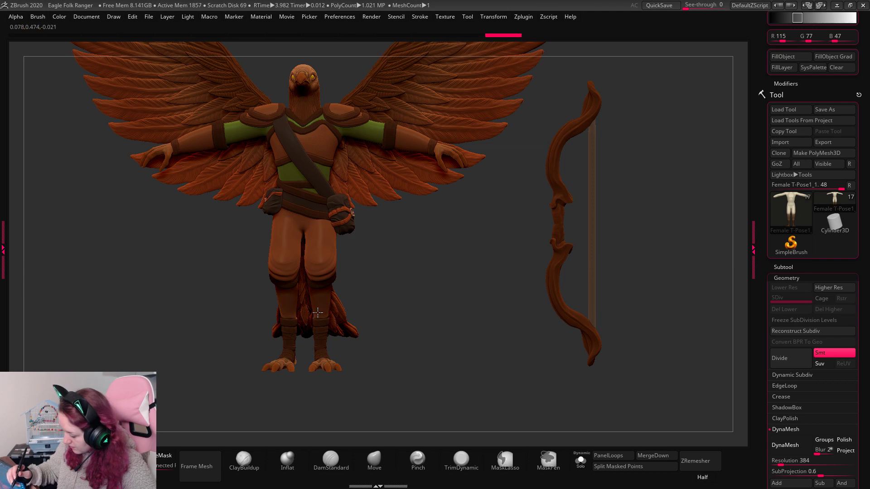
left_click_drag(452, 304, 509, 262)
left_click_drag(345, 366, 332, 356)
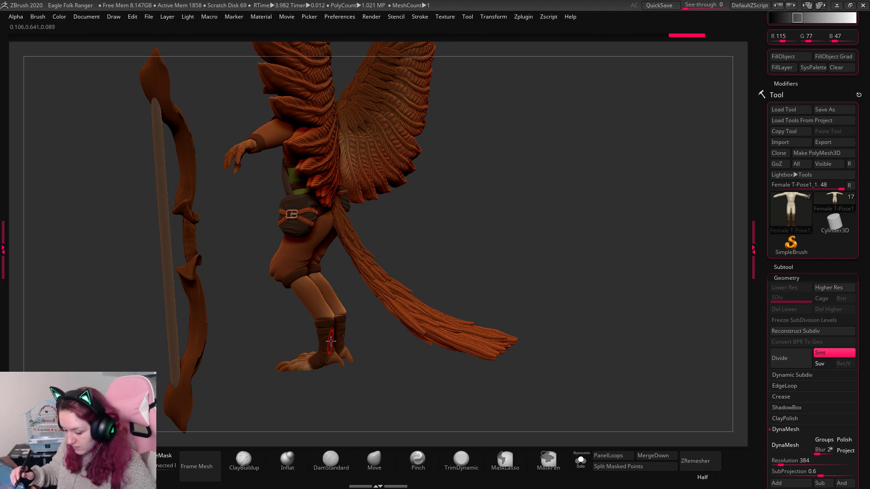
key("c")
left_click_drag(322, 362, 340, 356)
left_click_drag(530, 258, 491, 301)
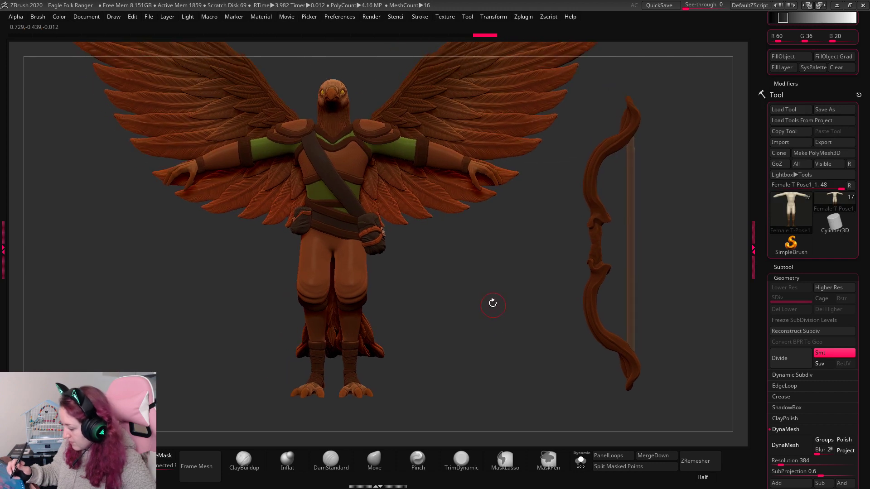
Examine the hand, body and head subtools from several angles, ending with the head subtool active.
left_click(484, 191, "alt")
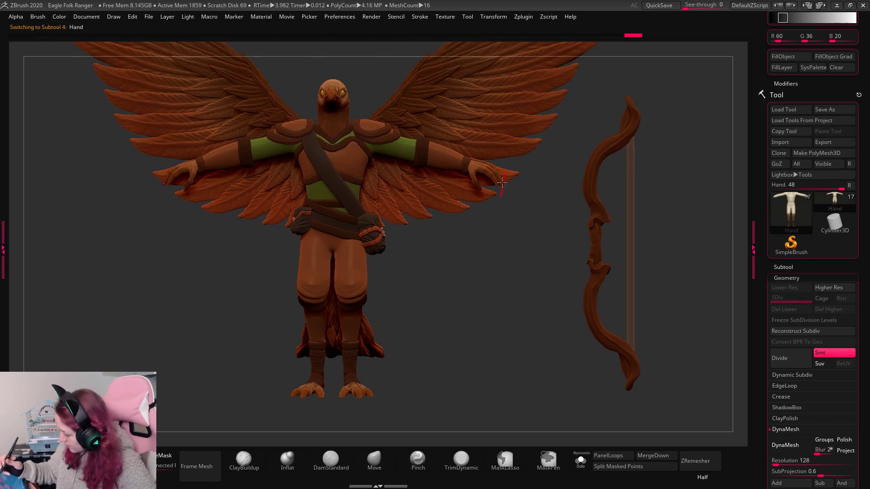
left_click_drag(521, 213, 518, 183)
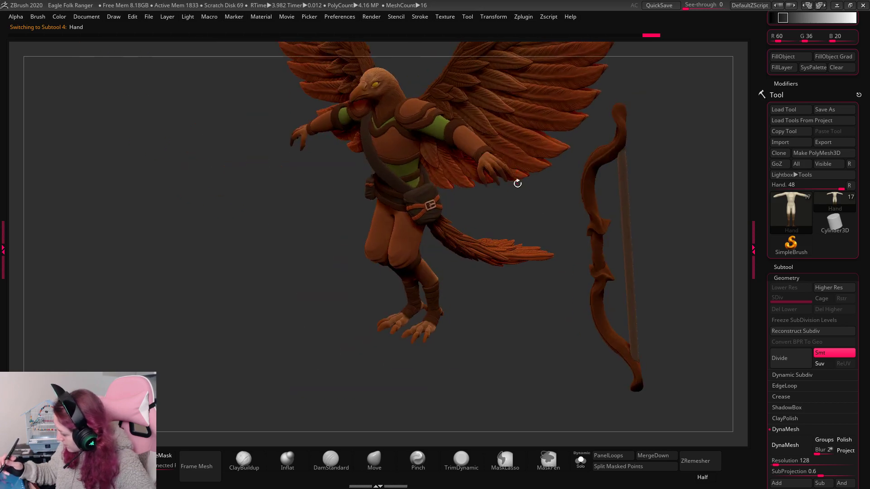
left_click(425, 346, "alt")
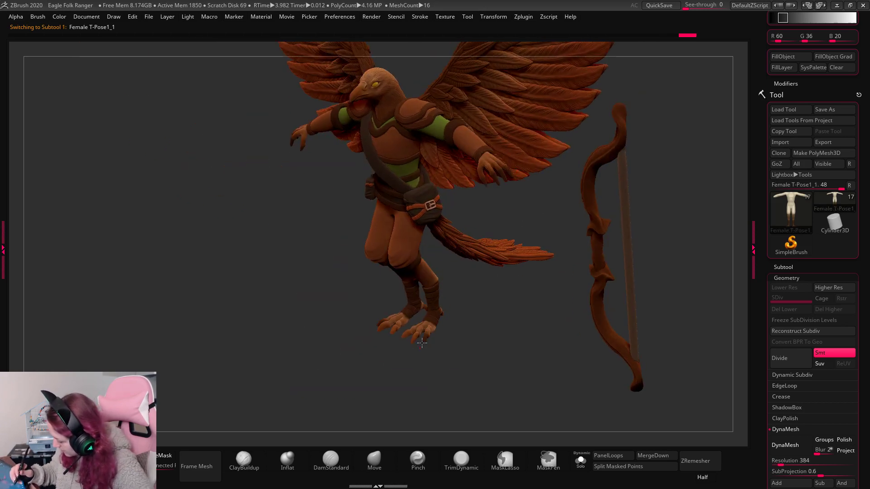
left_click(376, 105, "alt")
left_click_drag(339, 184, 285, 194)
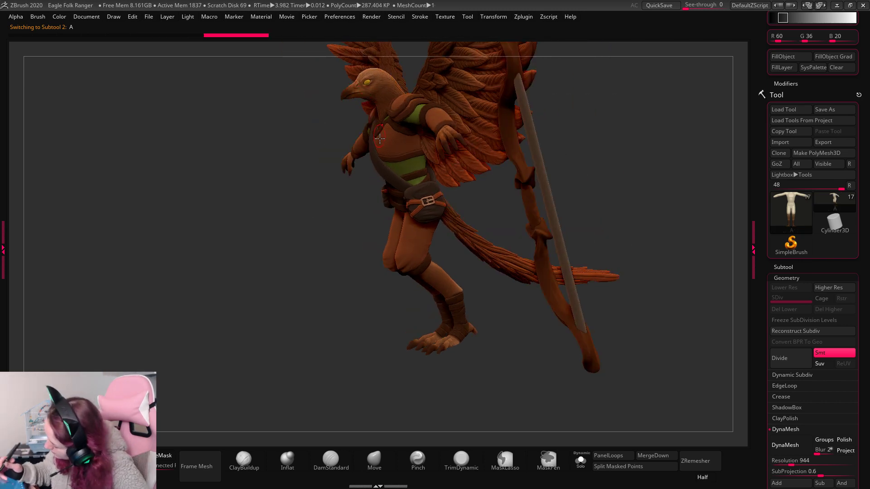
key("space")
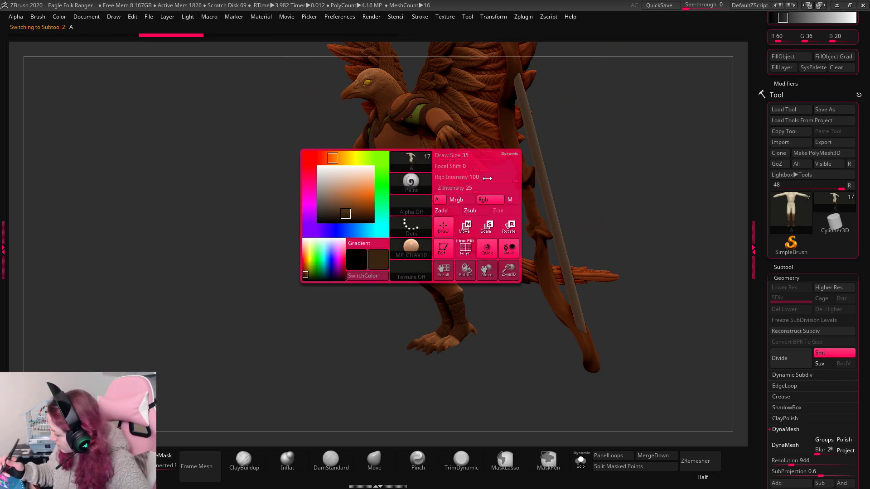
left_click(411, 226)
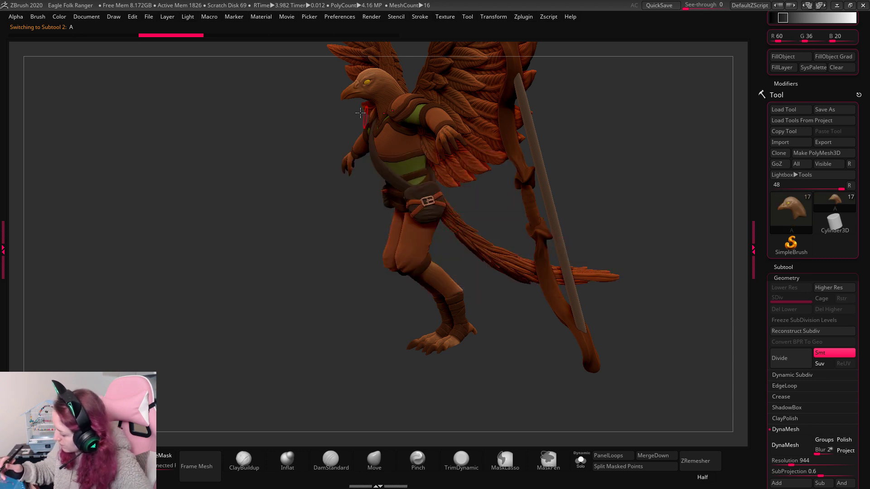
key("space")
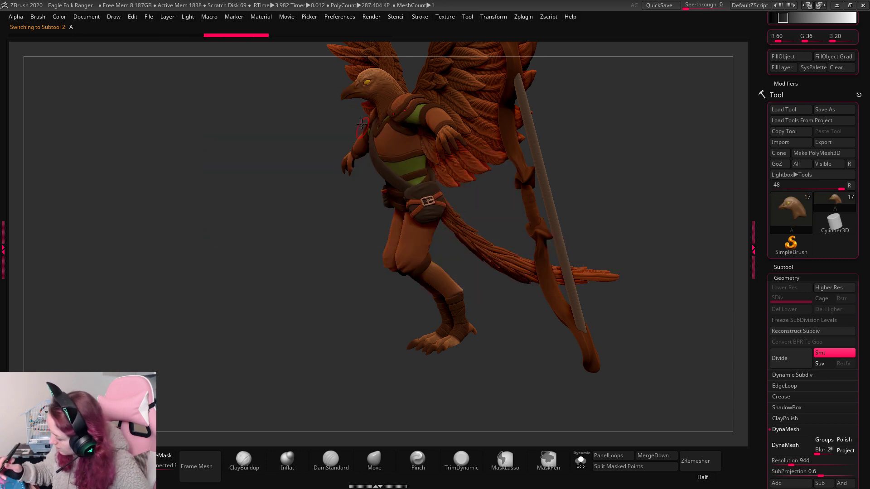
left_click_drag(622, 131, 457, 236)
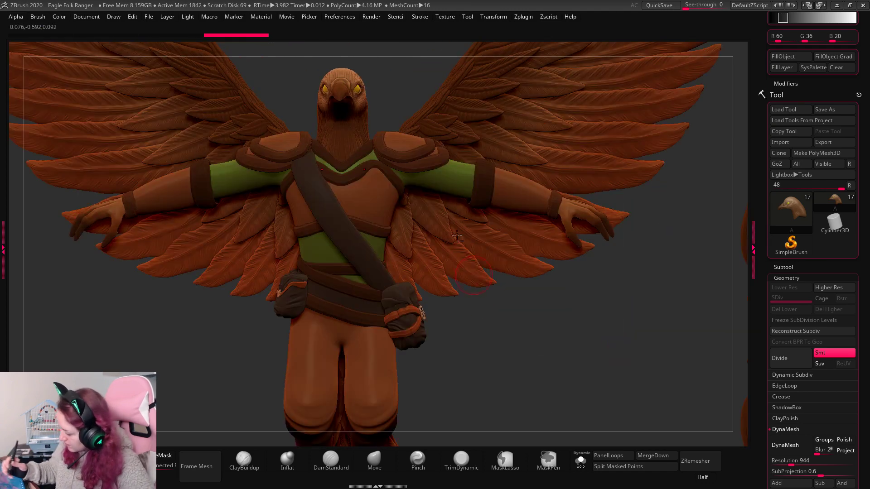
left_click_drag(378, 98, 390, 94)
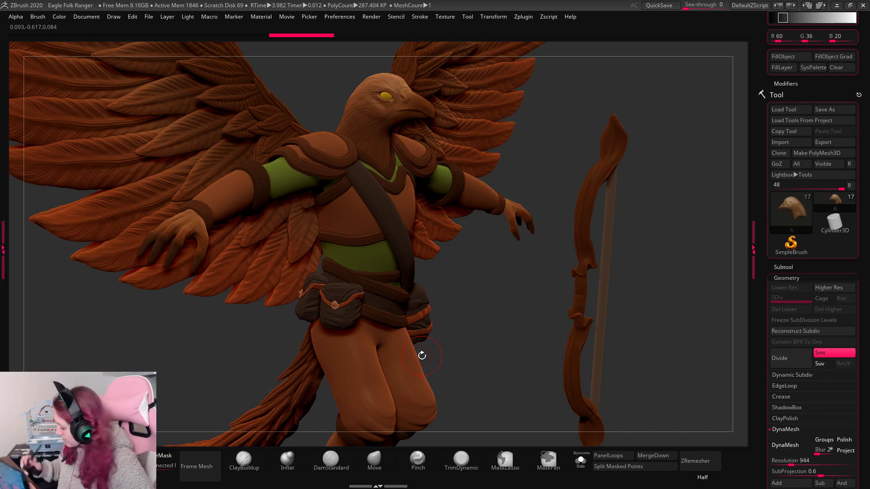
Isolate the head, switch to the eye subtool for a framed close-up, and turn Solo off.
left_click(581, 462)
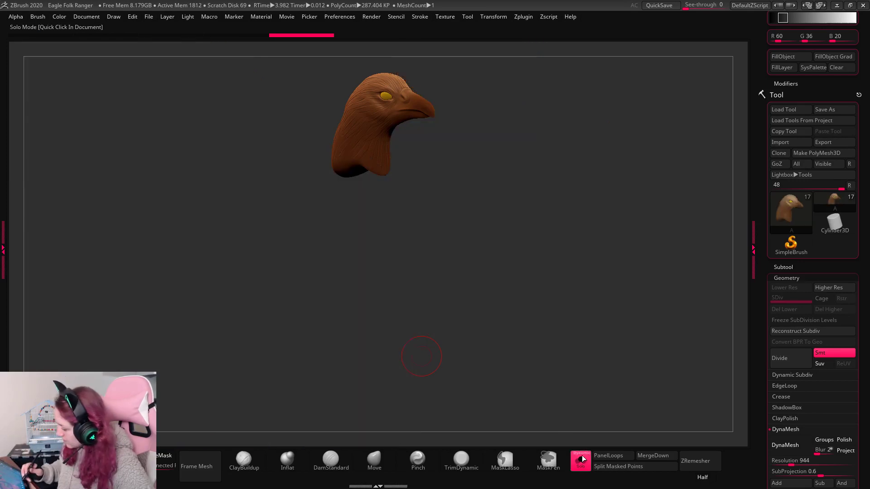
left_click(388, 94, "alt")
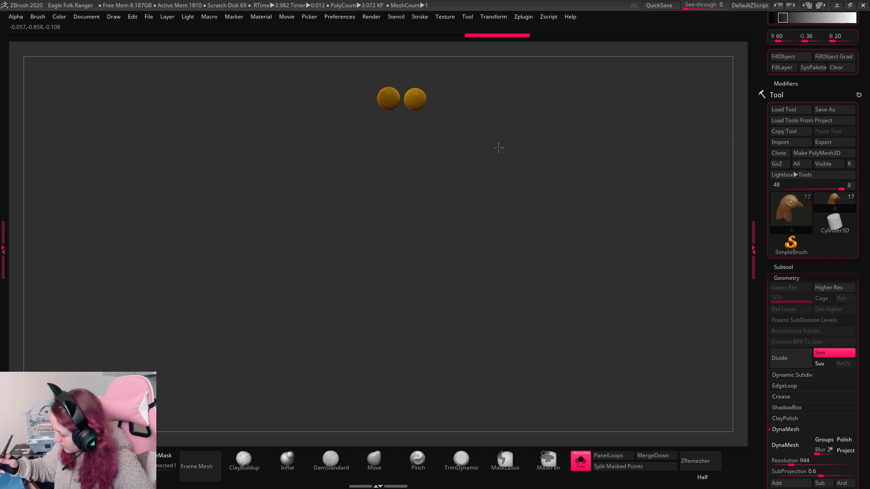
key("f")
key("space")
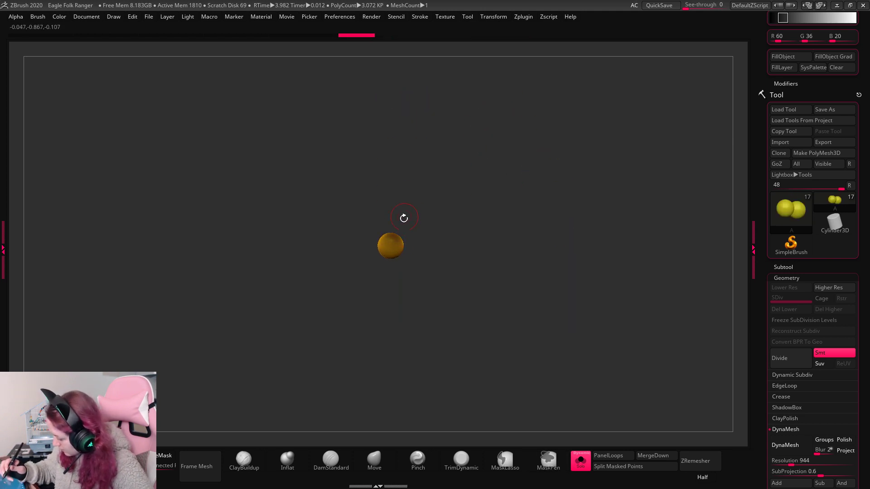
left_click(580, 459)
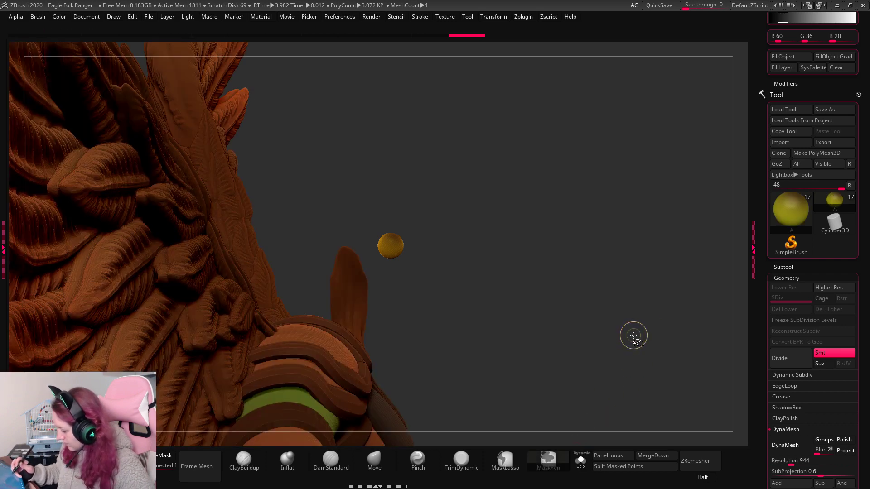
left_click(636, 337, "ctrl+shift")
mouse_move(663, 341)
left_mouse_down()
mouse_move(617, 340)
mouse_move(521, 313)
mouse_move(444, 272)
left_mouse_up()
left_click(430, 253)
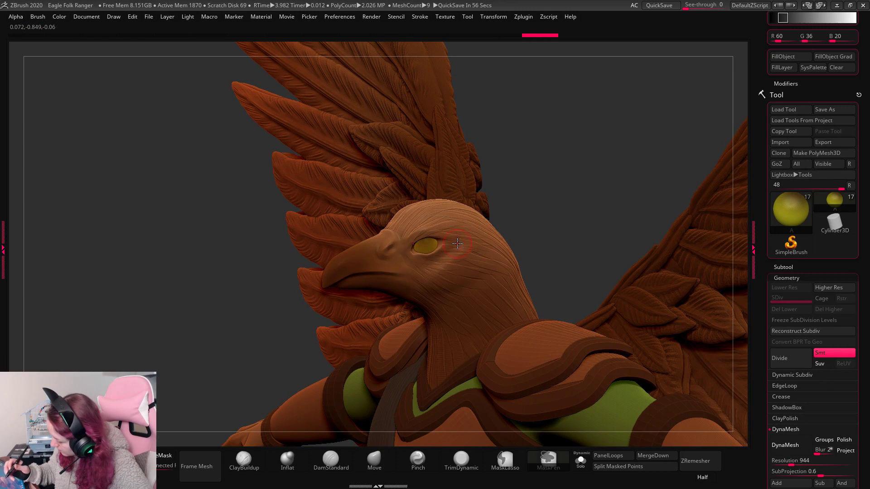
key("ctrl+z")
key("ctrl+z")
key("ctrl+z")
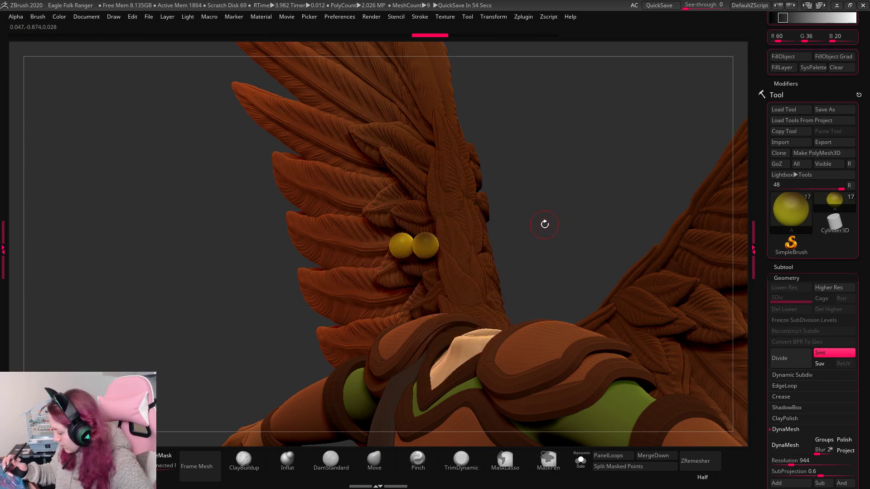
key("ctrl+z")
key("ctrl+shift+z")
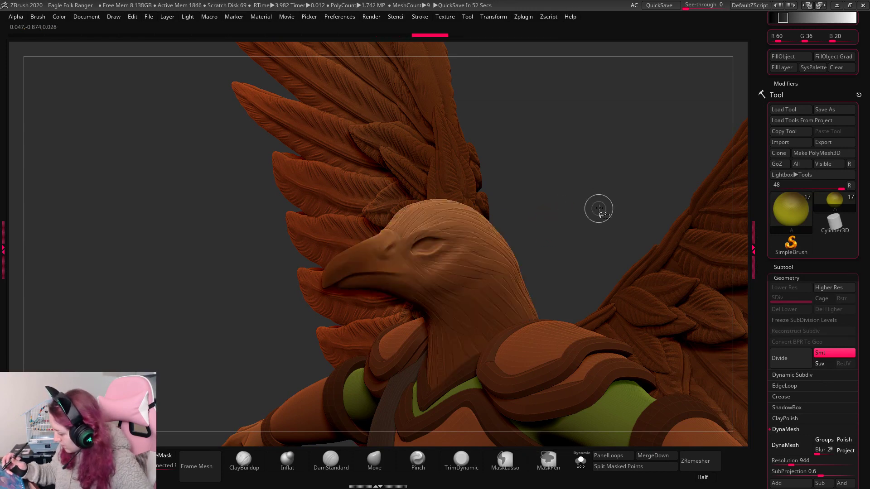
key("ctrl+shift+z")
Try painting dark brown accents around the eye on the head subtool.
left_click_drag(599, 200, 564, 195)
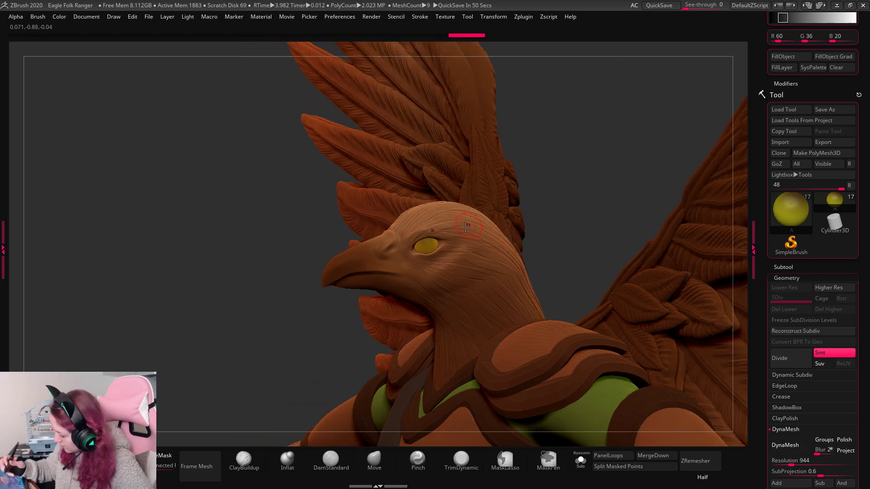
left_click(428, 243)
left_click_drag(272, 347, 255, 361, "ctrl")
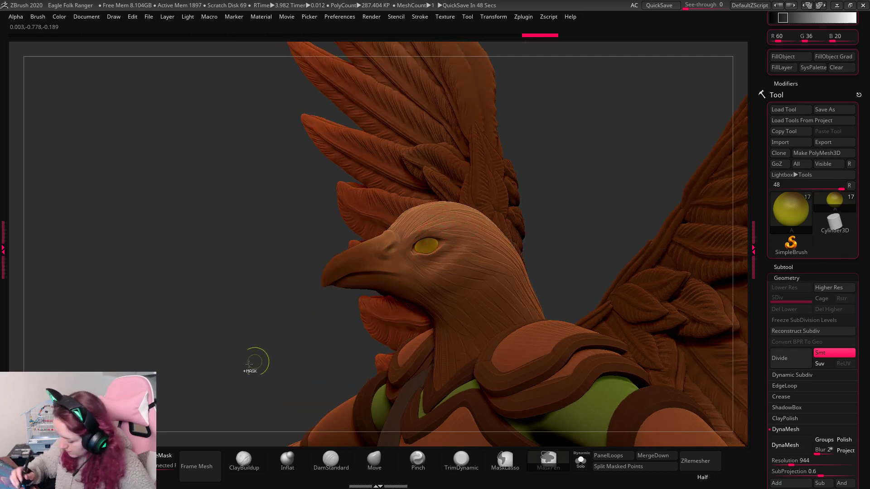
left_click(426, 229, "alt")
left_click(429, 242, "alt")
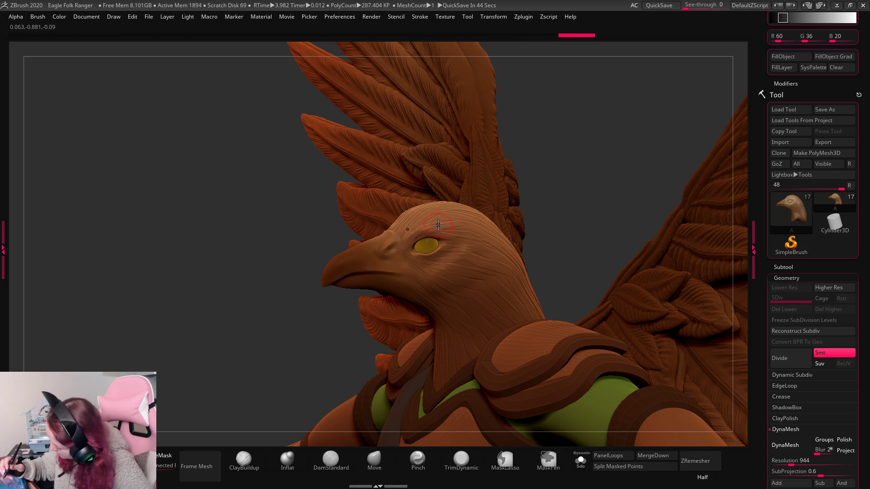
left_click_drag(434, 238, 422, 240)
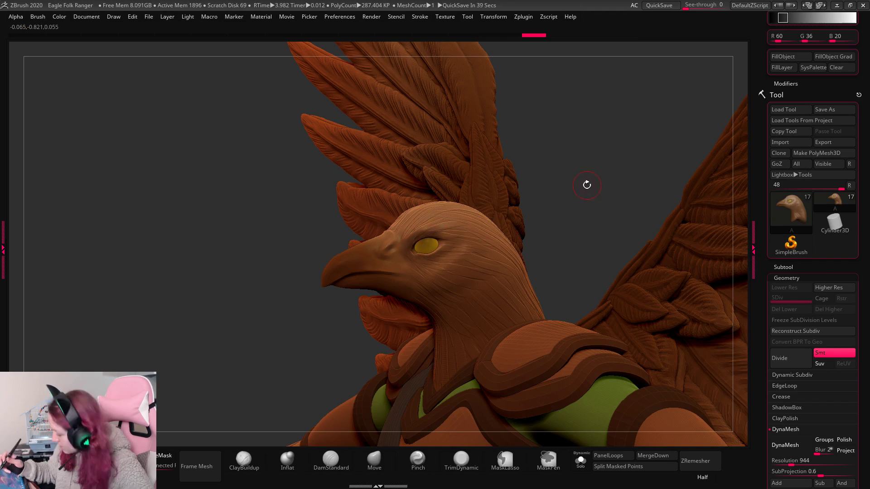
key("ctrl+z")
key("ctrl+z")
key("ctrl+z")
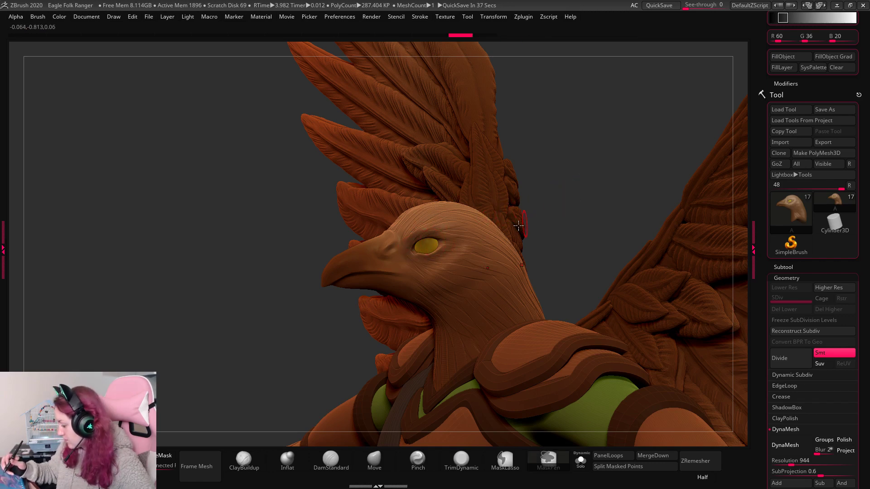
Pick a light greyish brown (R 173, G 153, B 140) and paint the rim around the eye on the head subtool.
key("space")
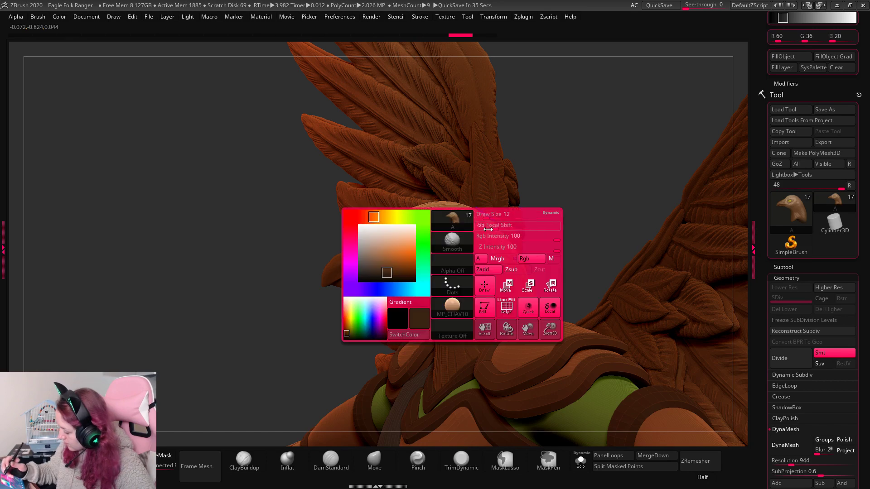
left_click(497, 269)
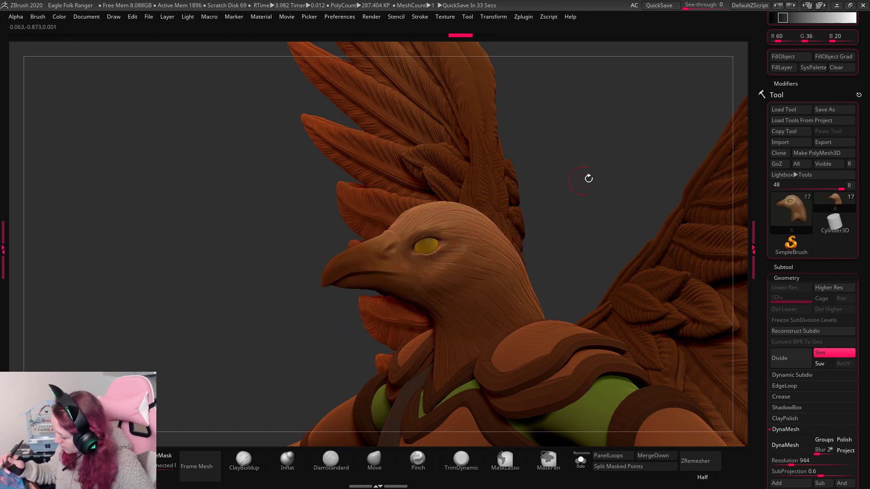
mouse_move(589, 176)
left_mouse_down()
mouse_move(597, 177)
mouse_move(588, 180)
left_mouse_up()
key("space")
left_click(470, 210)
left_click_drag(470, 211, 471, 213)
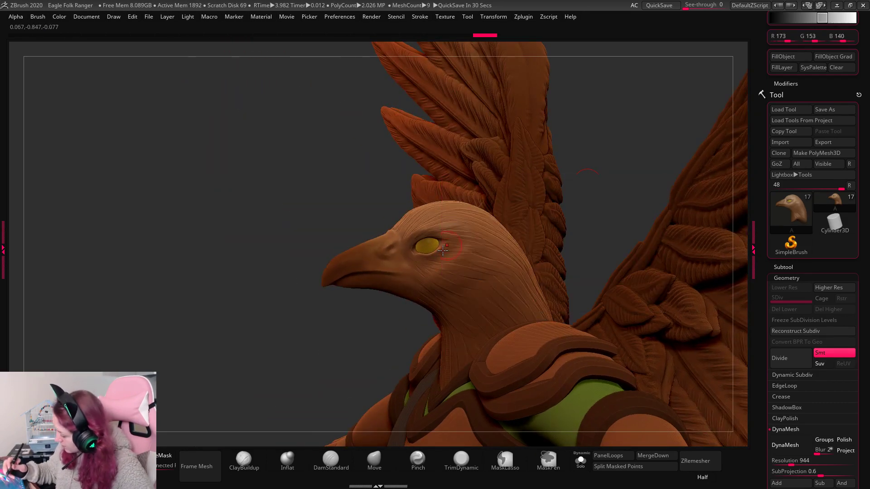
left_click(429, 250, "alt")
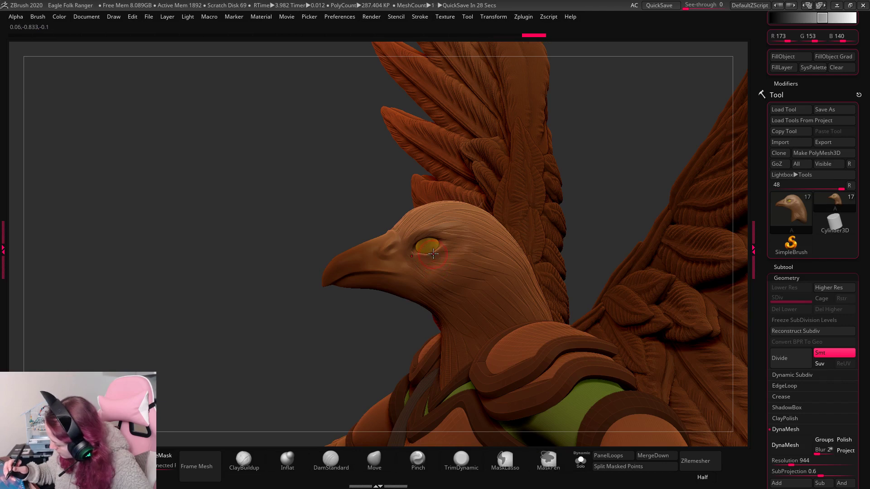
key("space")
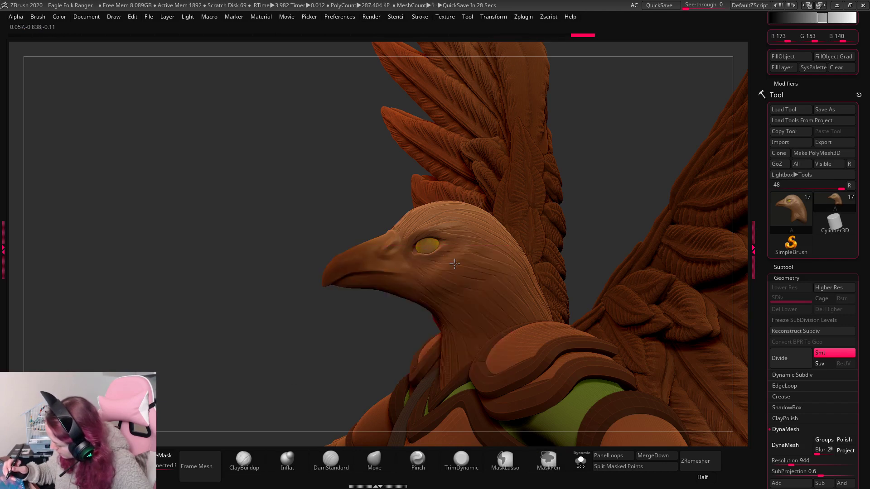
Select the Bow subtool and move it upward beside the figure.
left_click_drag(625, 170, 653, 297)
left_click_drag(672, 407, 680, 264)
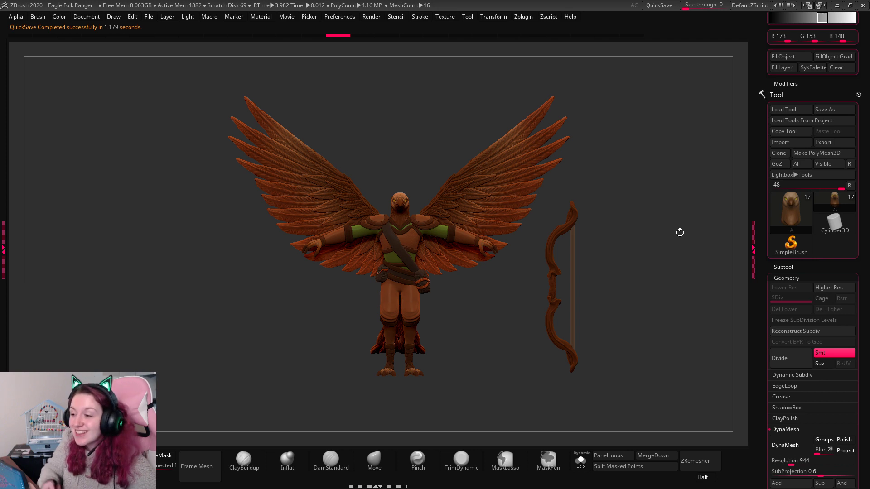
left_click_drag(652, 210, 610, 234)
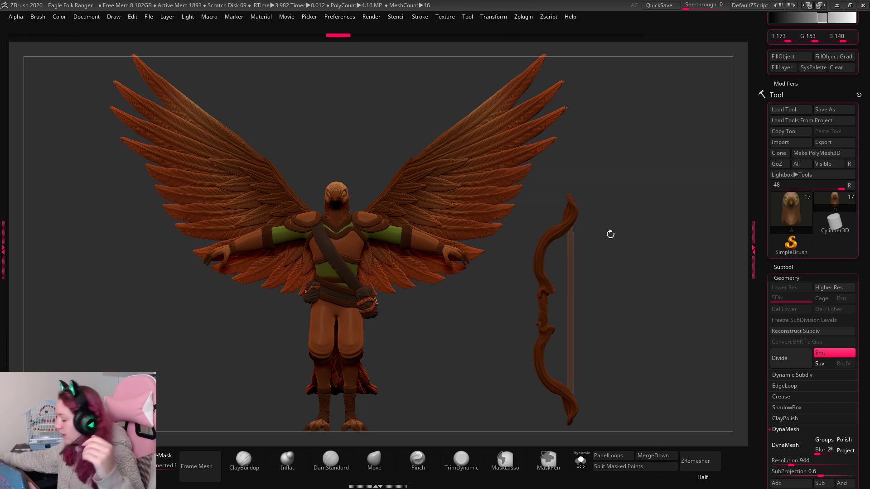
left_click(576, 225, "alt")
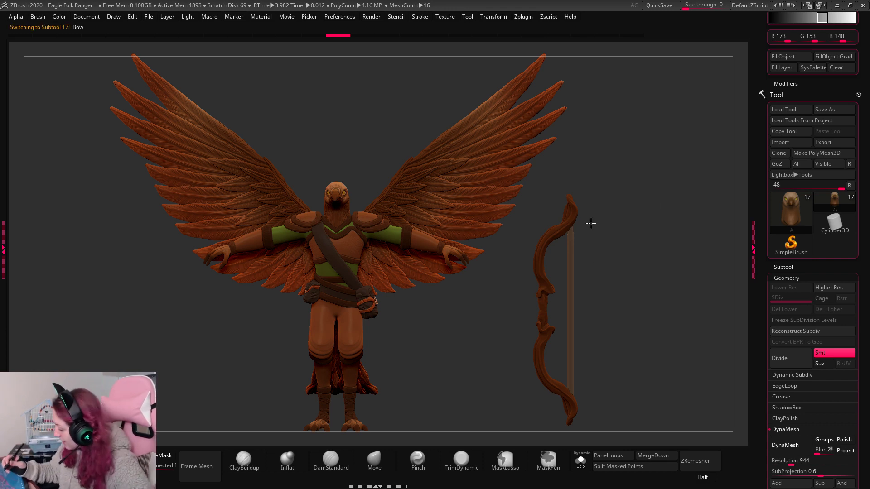
key("w")
left_click_drag(588, 272, 589, 222)
key("q")
Render the winged figure and bow with BPR from a slightly turned front view.
left_click_drag(657, 271, 657, 272)
key("shift+r")
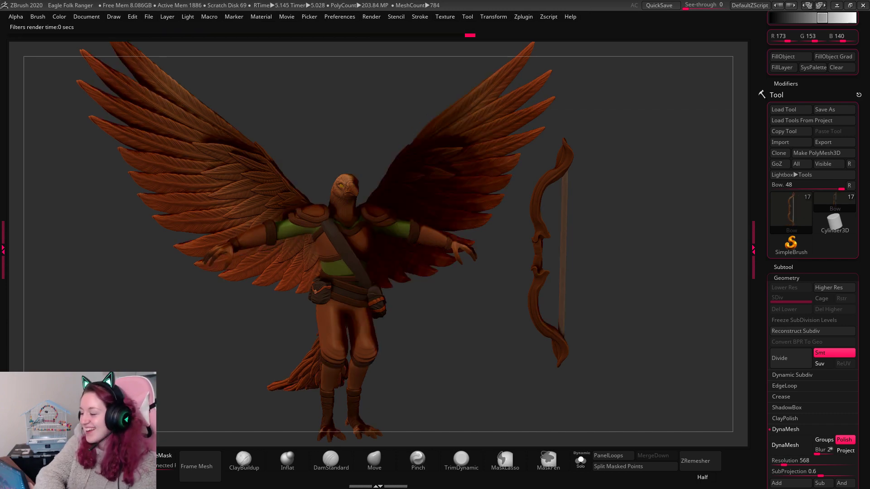
left_click(188, 18)
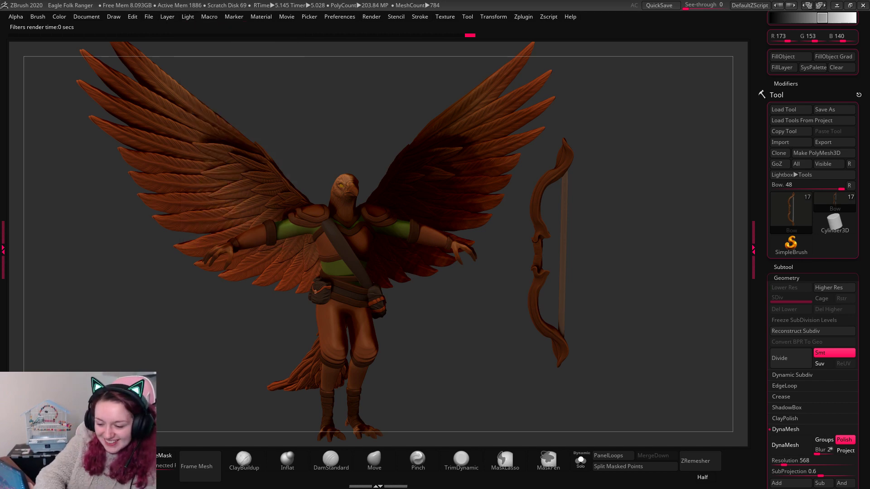
Switch to Chrome and examine the Patreon pledge growth chart for the early 2020 months.
key("alt+Tab")
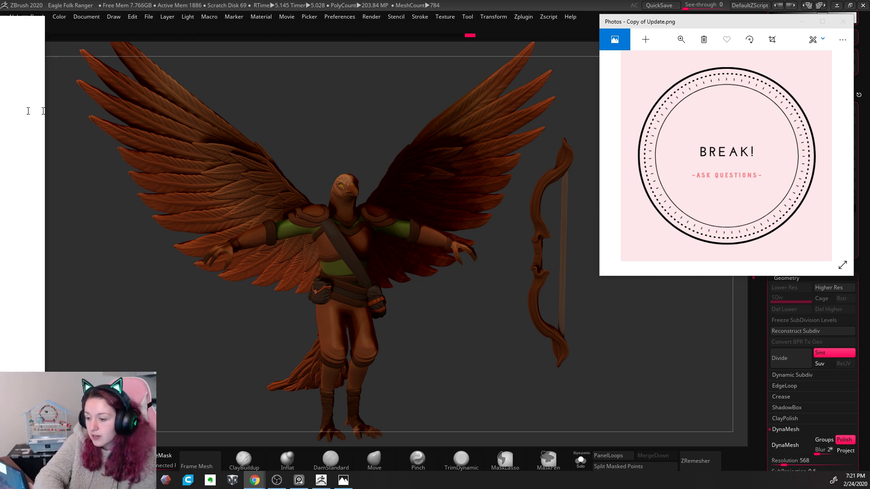
left_click_drag(0, 20, 407, 1)
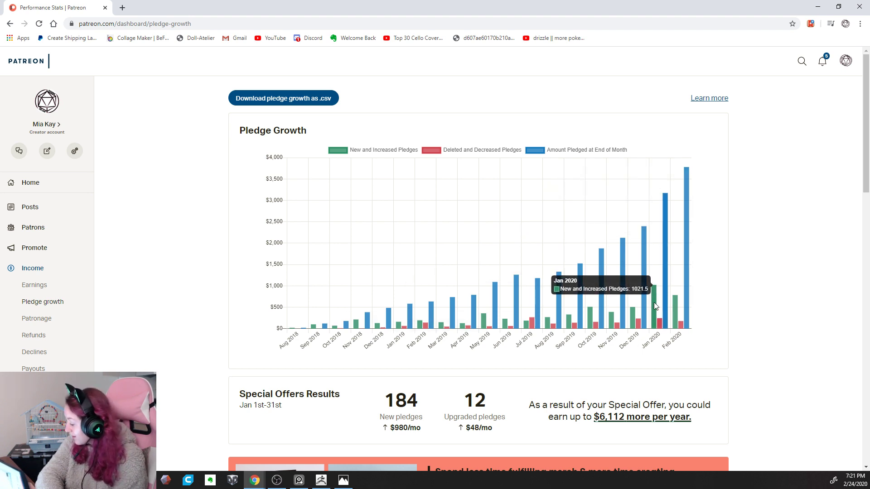
mouse_move(675, 306)
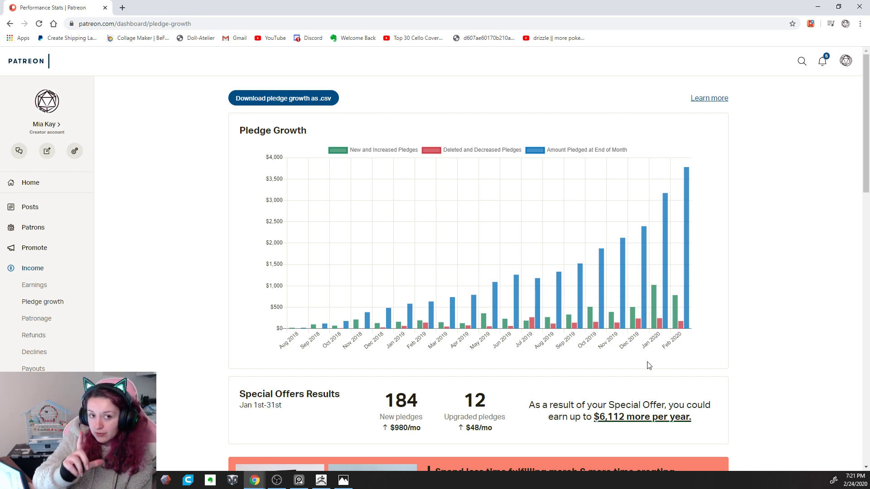
mouse_move(660, 329)
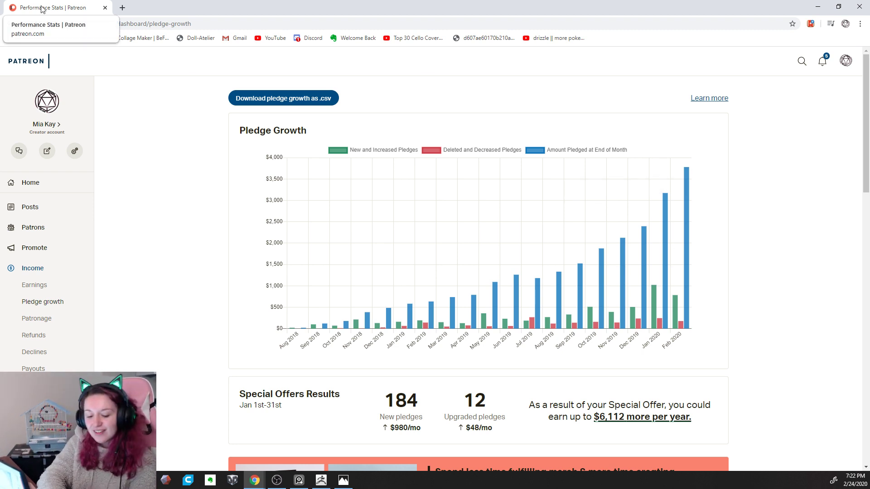
Check the March theme vote poll on Patreon in Chrome and close the break image shown in Photos.
left_click(254, 480)
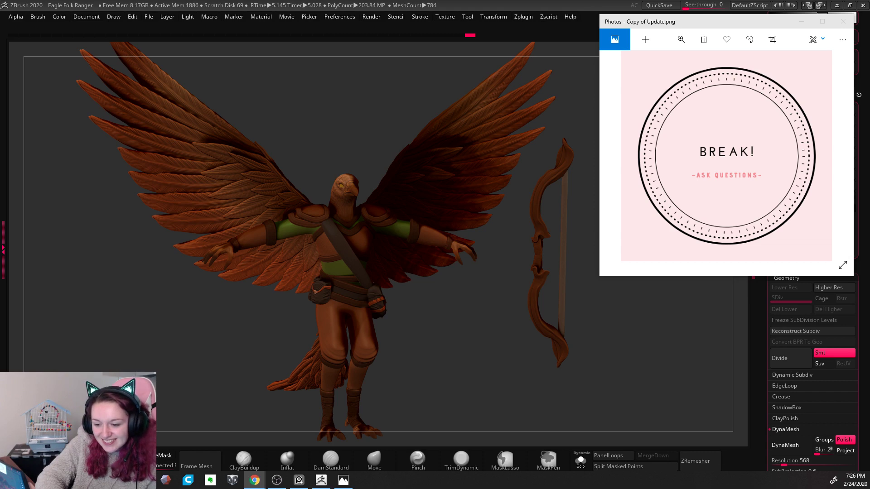
left_click(255, 480)
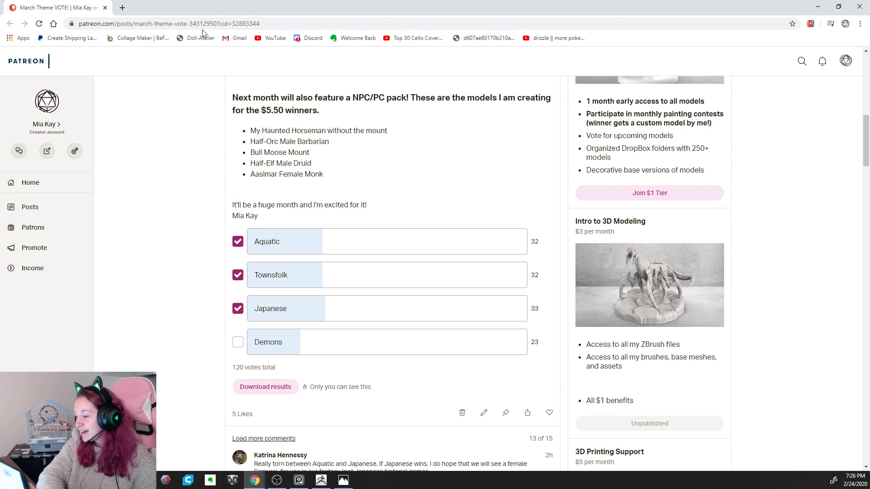
left_click_drag(67, 7, 0, 6)
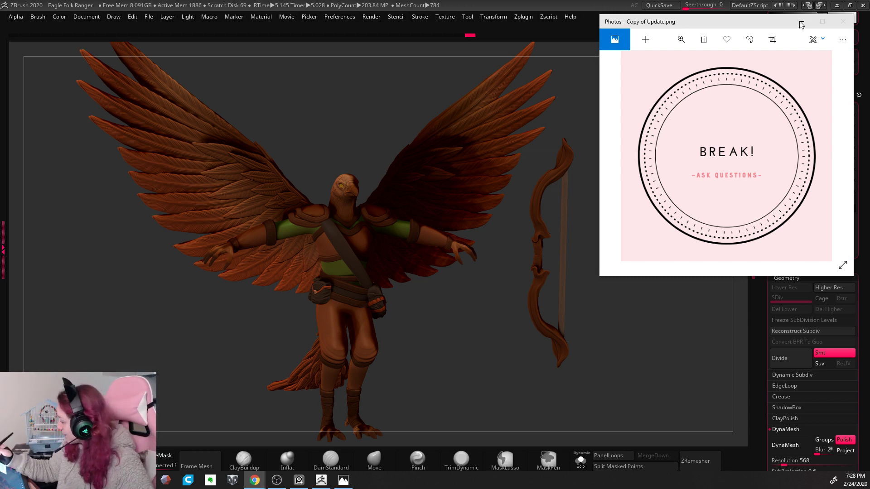
left_click(843, 22)
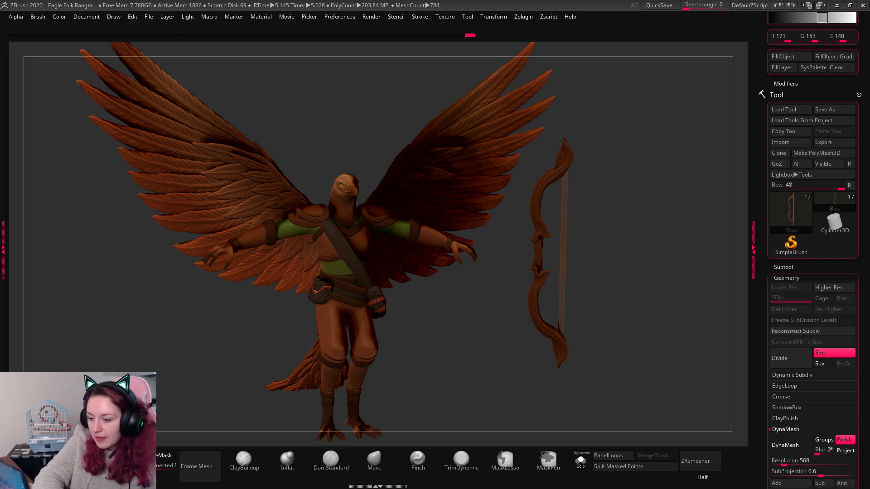
Examine the one-eyed elf bust image enlarged in Chrome and close the browser window.
left_click_drag(0, 181, 452, 111)
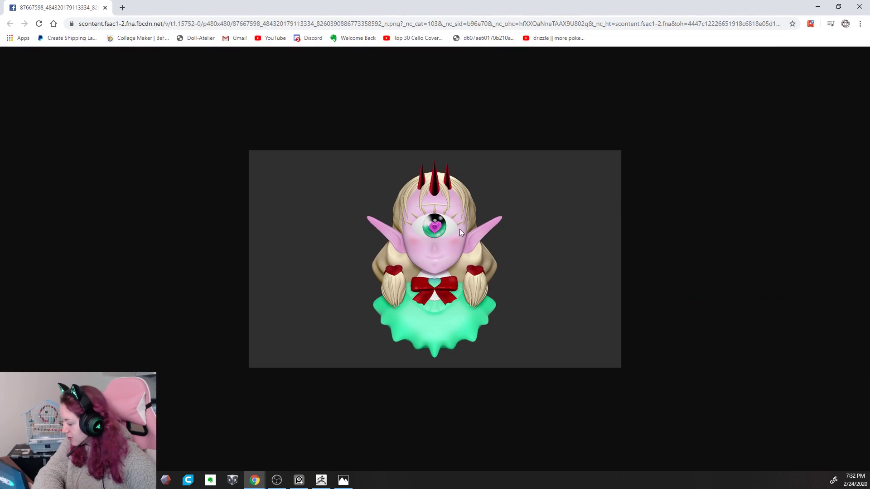
scroll(460, 229, "up", 3, "ctrl")
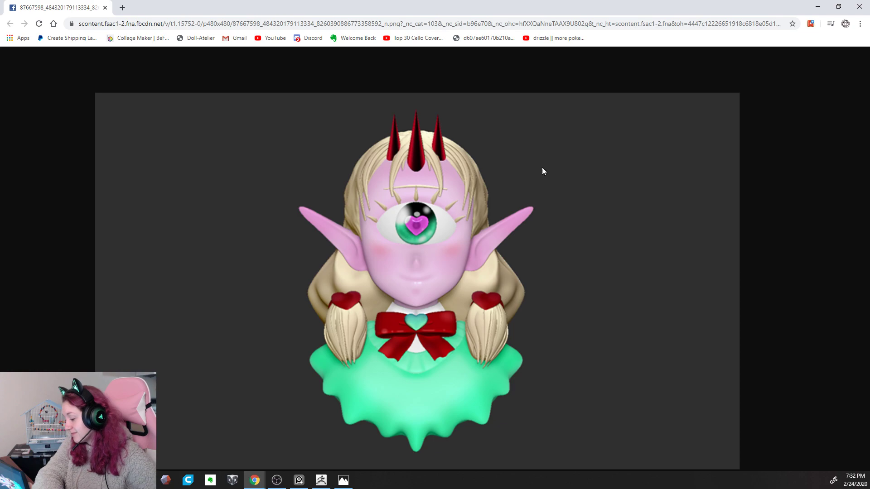
left_click(861, 7)
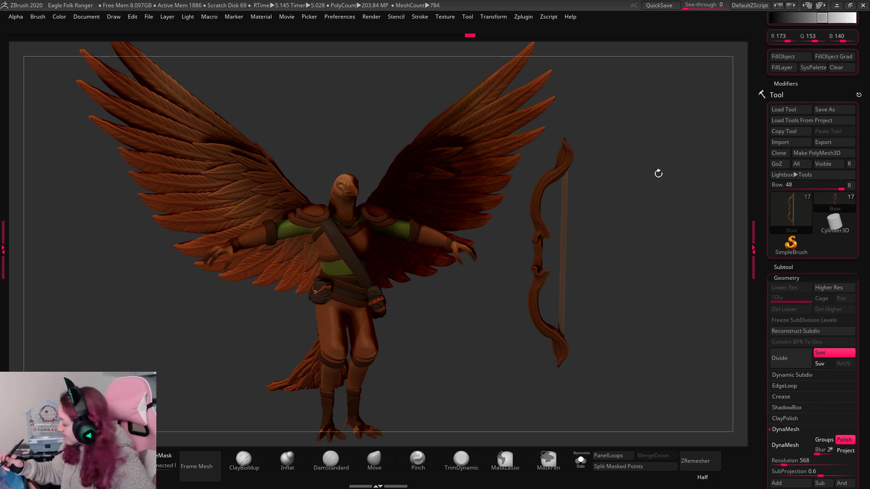
Face the figure straight from the front in ZBrush and move the bow slightly farther away from the wings.
left_click(658, 175)
key("space")
key("space")
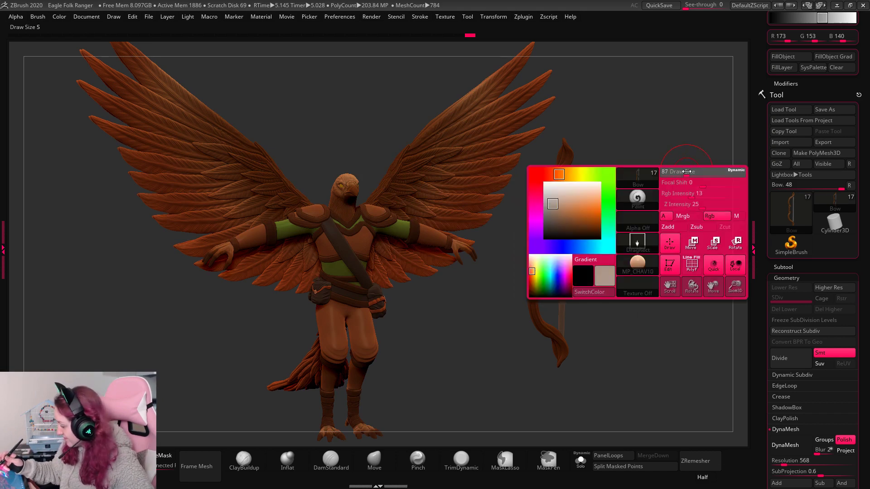
left_click_drag(676, 192, 678, 196, "shift")
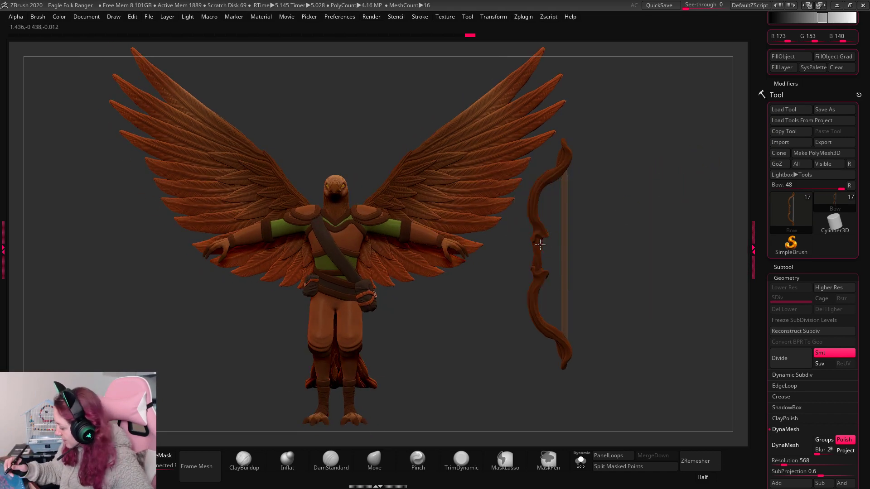
key("w")
left_click_drag(546, 254, 560, 255)
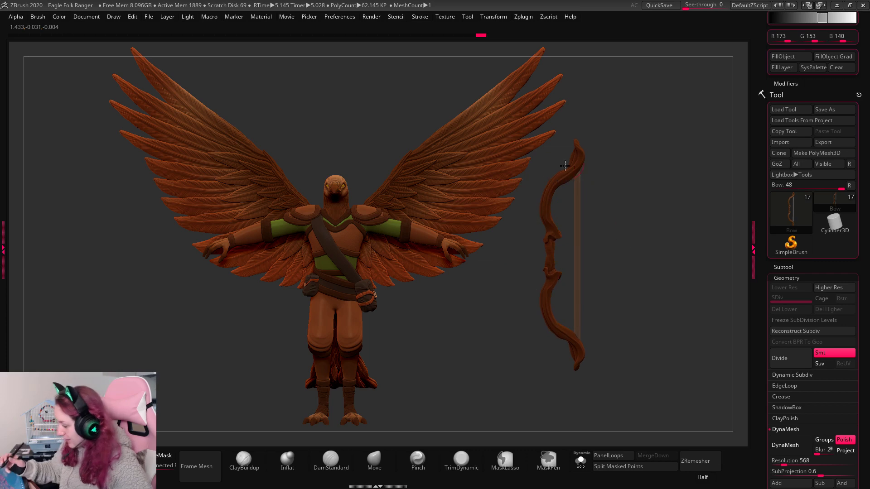
Start exporting the Bow subtool as an OBJ mesh and look through the Dropbox folders, including Women of Tabletop ZBRUSH and Current Work.
left_click(494, 17)
left_click(467, 17)
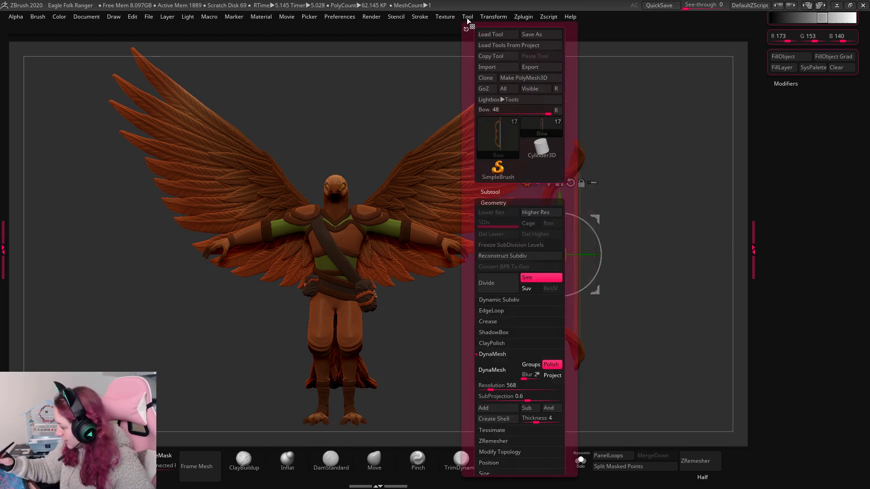
left_click(536, 67)
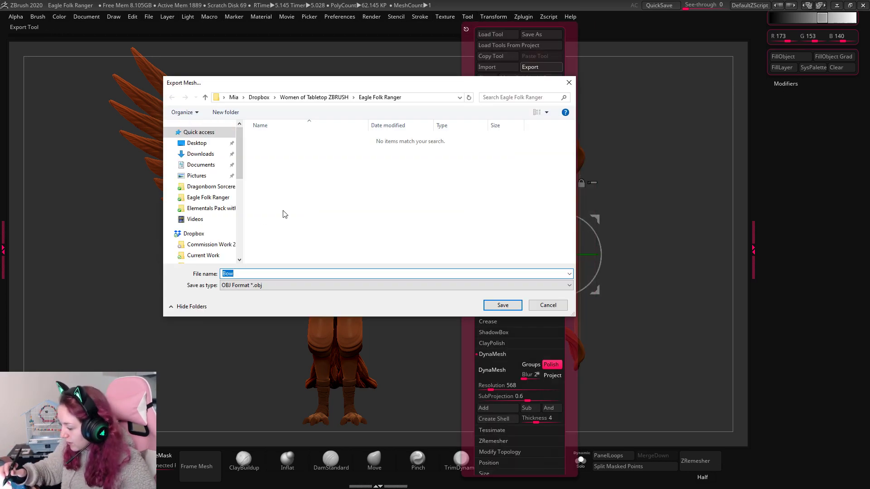
left_click(333, 99)
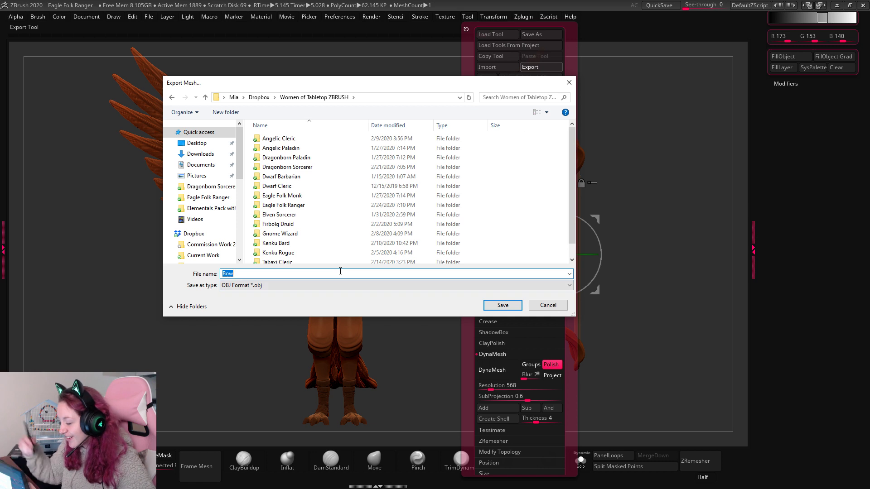
scroll(238, 152, "down", 1)
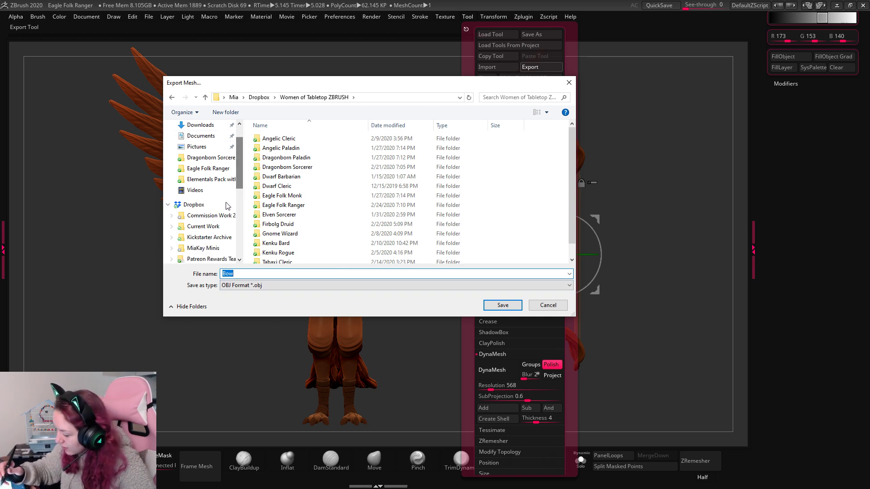
left_click(209, 179)
left_click(206, 215)
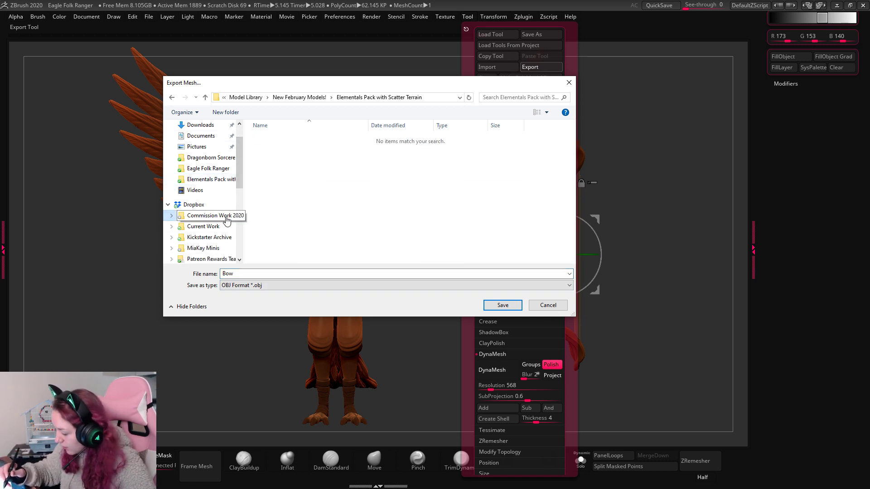
left_click(207, 226)
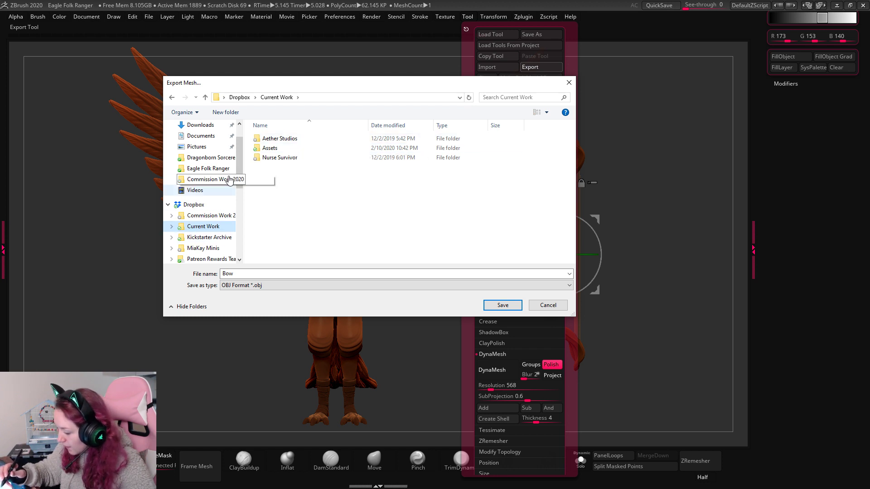
Save the exported mesh as Bow in OBJ format in Patreon Rewards Team Folder > ZBrush Files > Assets > Weapons.
scroll(222, 208, "down", 2)
left_click(222, 208)
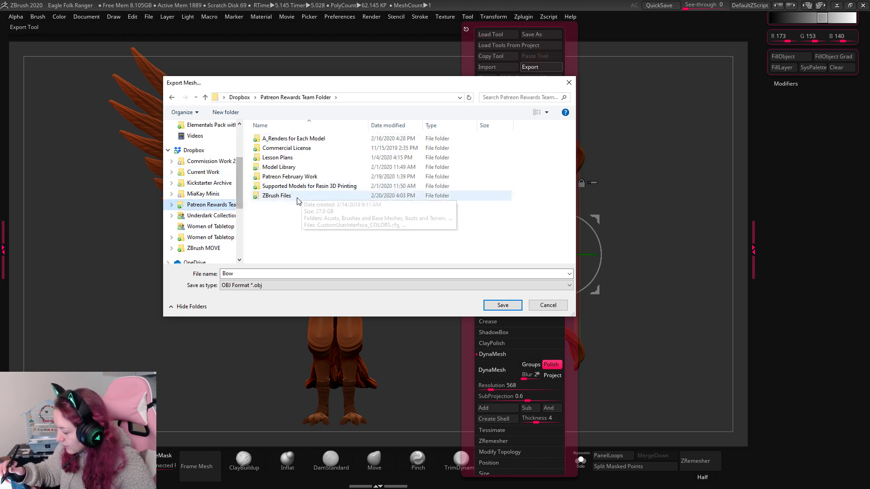
double_click(283, 195)
left_click(311, 137)
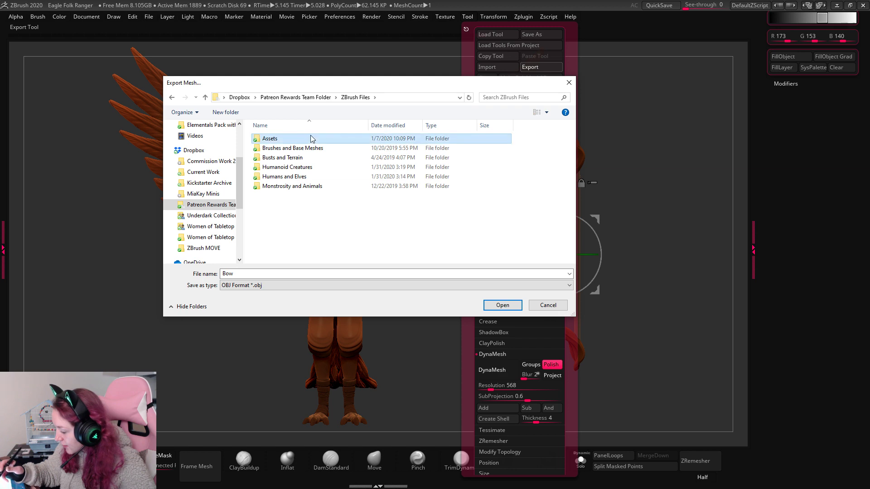
double_click(311, 138)
double_click(276, 148)
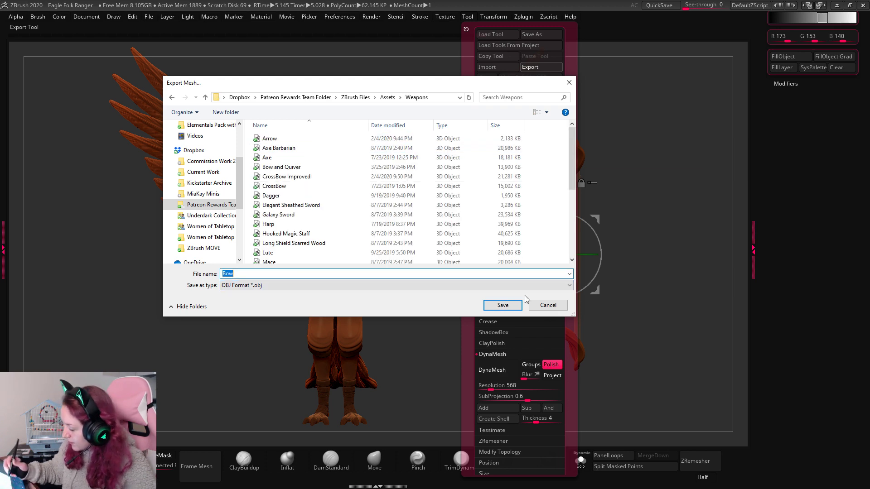
left_click(503, 305)
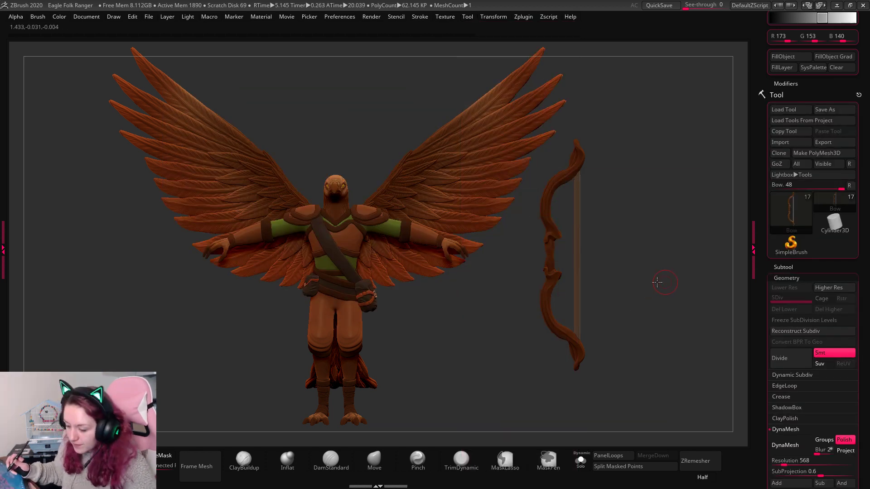
Hide the Bow subtool and center the winged figure in the view.
left_click_drag(661, 282, 612, 210)
key("space")
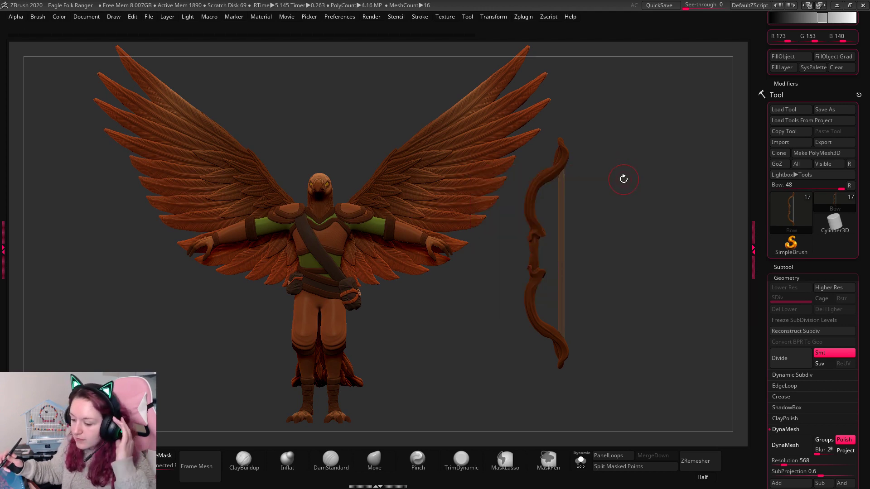
left_click(784, 267)
left_click(850, 370)
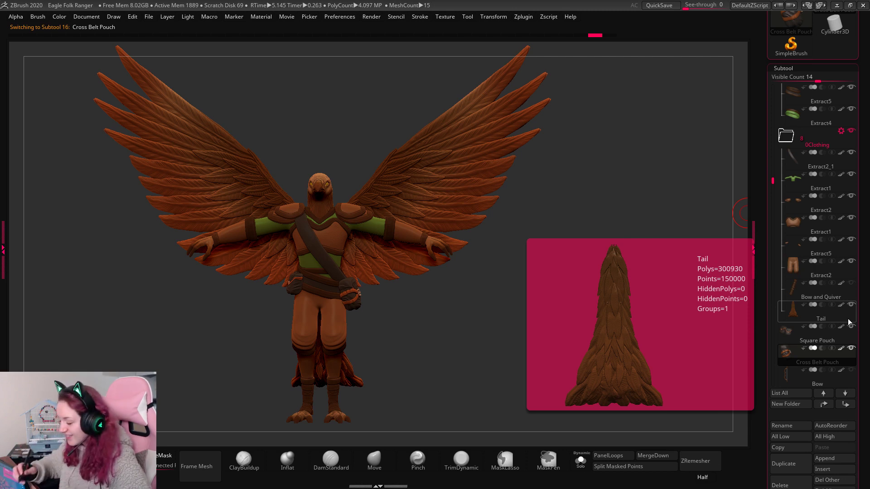
left_click_drag(866, 137, 865, 94)
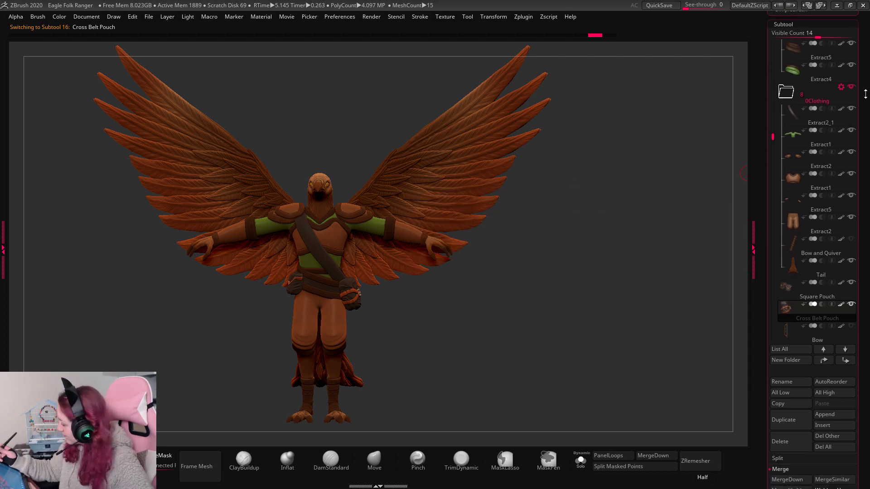
left_click_drag(625, 223, 621, 204)
key("space")
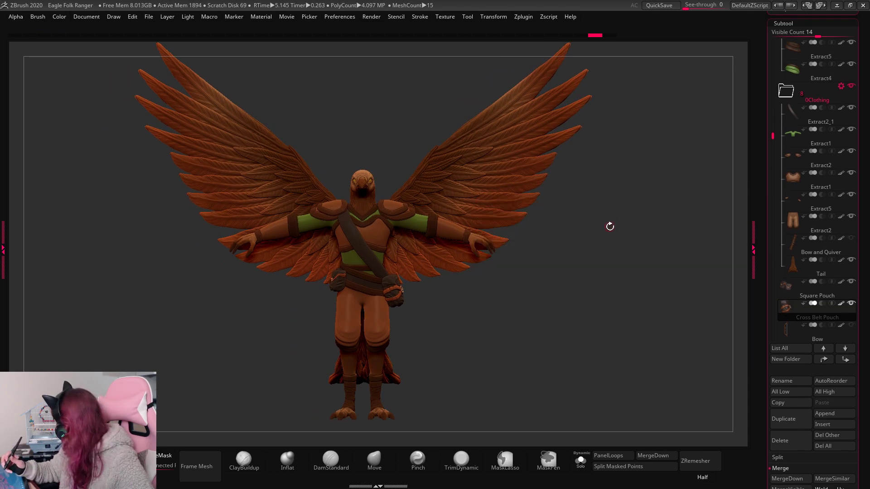
key("space")
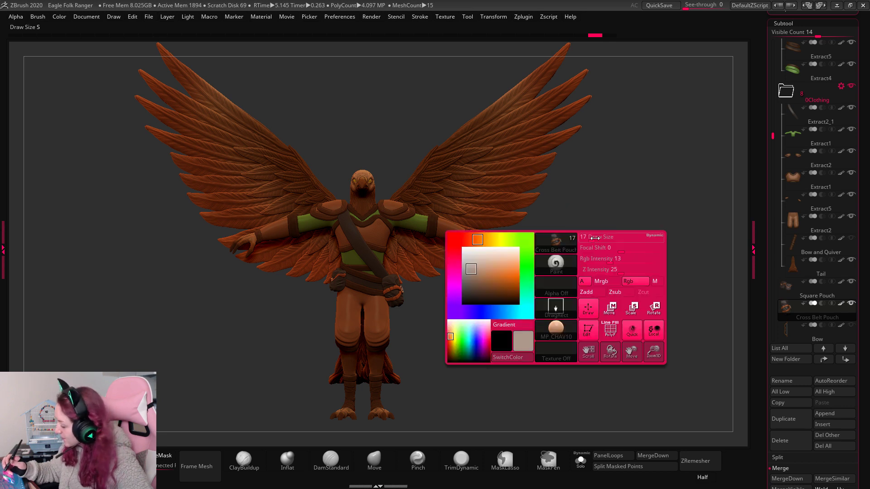
Select the chest strap subtool Extract2_1 in the clothing folder and set the subtool list's Visible Count to 7.
left_click_drag(866, 151, 867, 175)
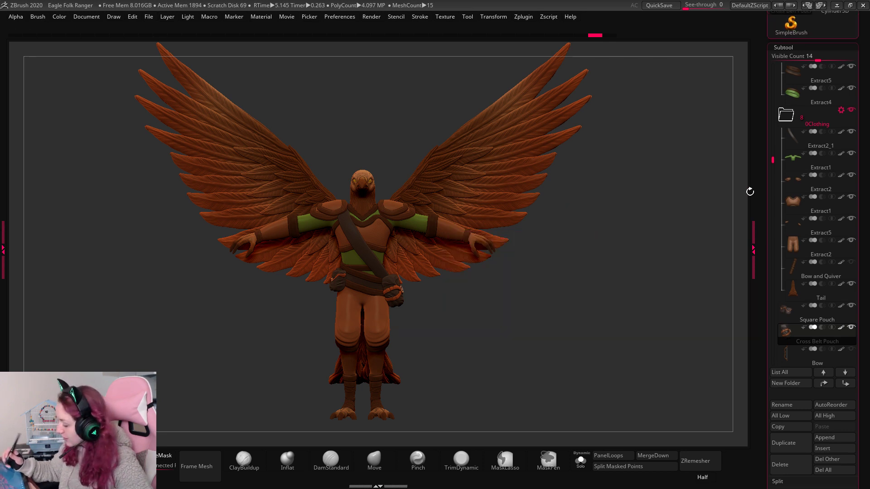
scroll(779, 158, "up", 1)
mouse_move(778, 113)
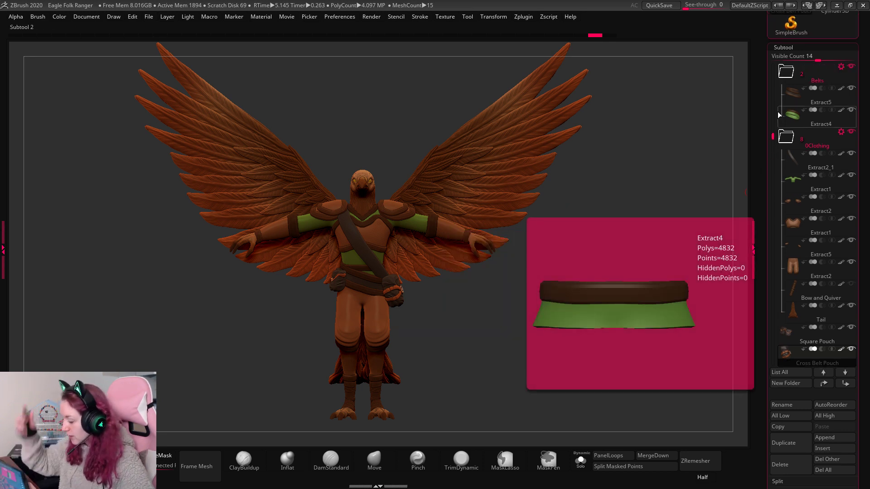
left_click(793, 160)
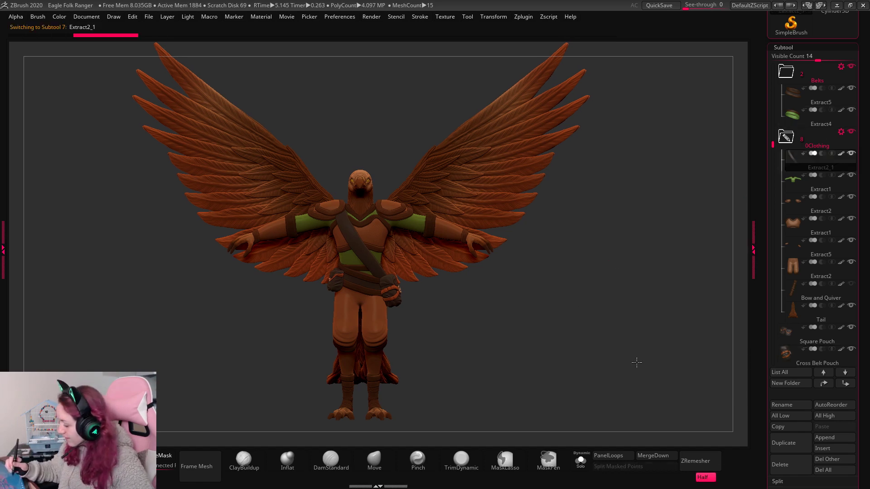
left_click_drag(636, 362, 580, 340, "alt")
mouse_move(670, 344)
left_mouse_down()
mouse_move(655, 338)
mouse_move(662, 339)
left_mouse_up()
key("space")
left_click_drag(562, 377, 590, 310, "alt")
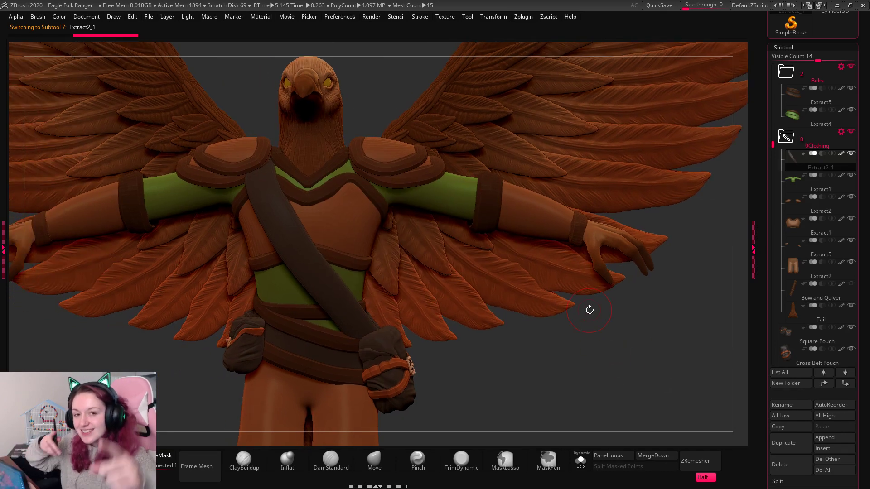
key("space")
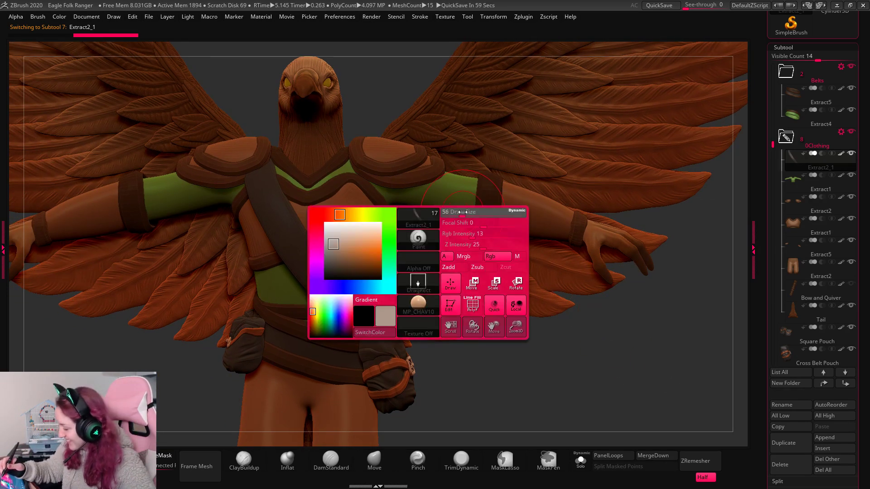
left_click_drag(818, 60, 794, 60)
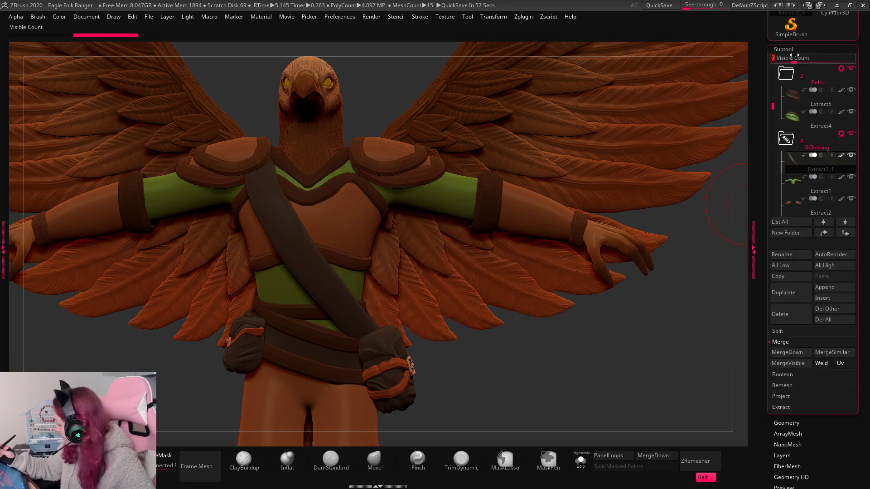
Move the diagonal chest strap slightly across the torso, perpendicular to its length, by about 0.02.
left_click_drag(623, 330, 526, 304)
key("space")
key("w")
key("q")
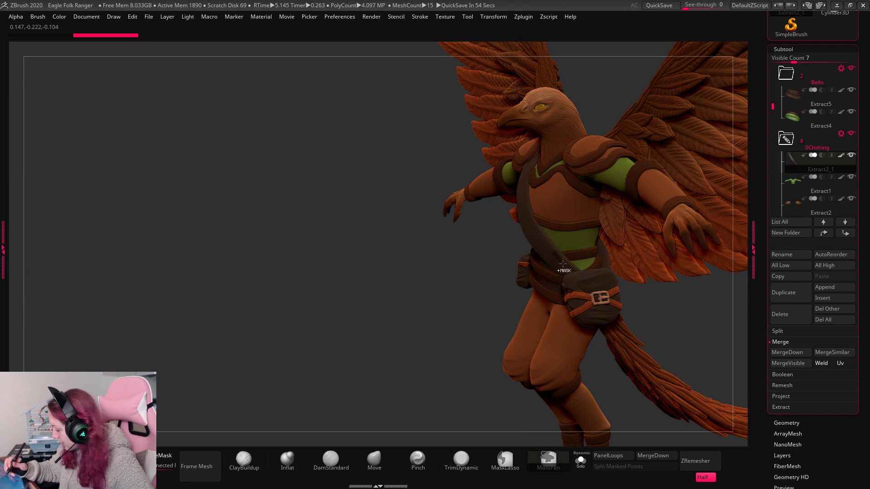
left_click_drag(439, 355, 666, 349)
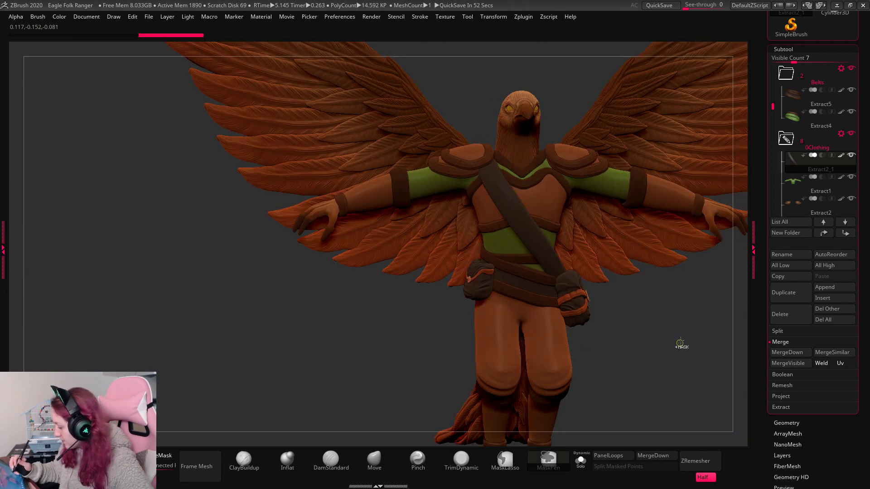
left_click_drag(560, 333, 635, 348)
key("w")
left_click_drag(455, 226, 422, 196)
left_click_drag(416, 204, 405, 222, "alt")
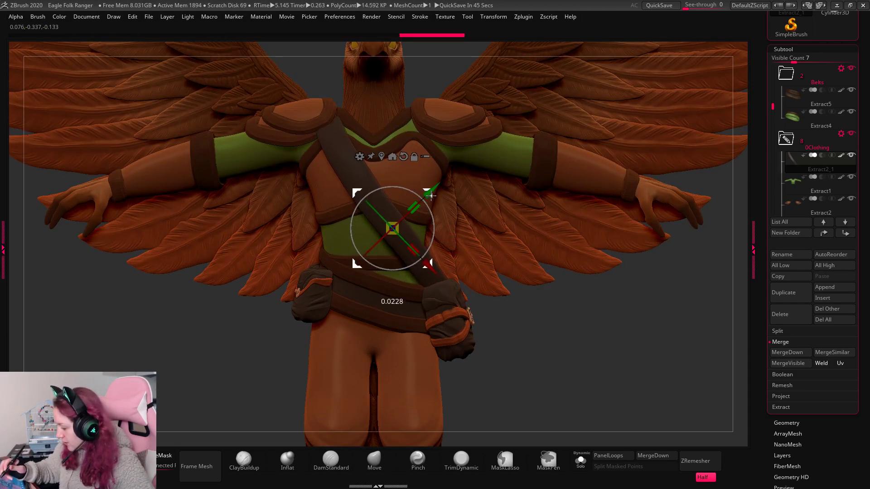
key("q")
mouse_move(588, 316)
left_mouse_down()
mouse_move(605, 324)
mouse_move(579, 323)
mouse_move(589, 318)
left_mouse_up()
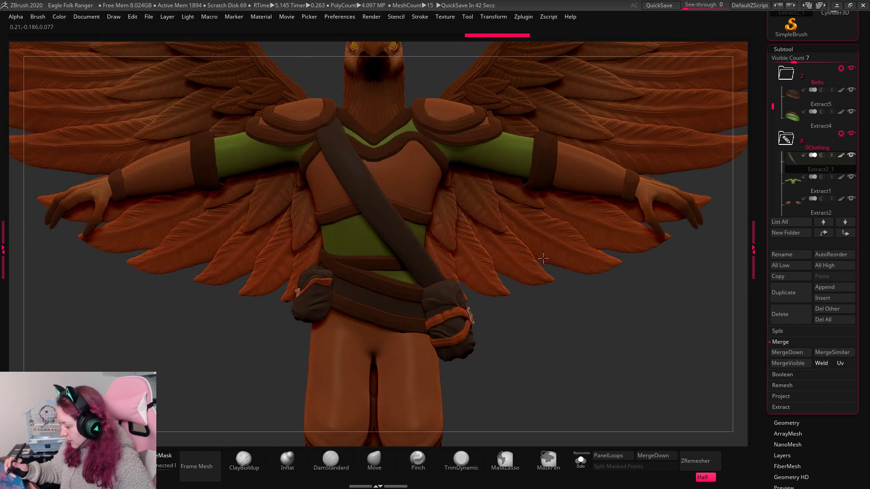
Delete the lower subdivision levels of the chest strap subtool.
left_click(795, 49)
left_click(795, 58)
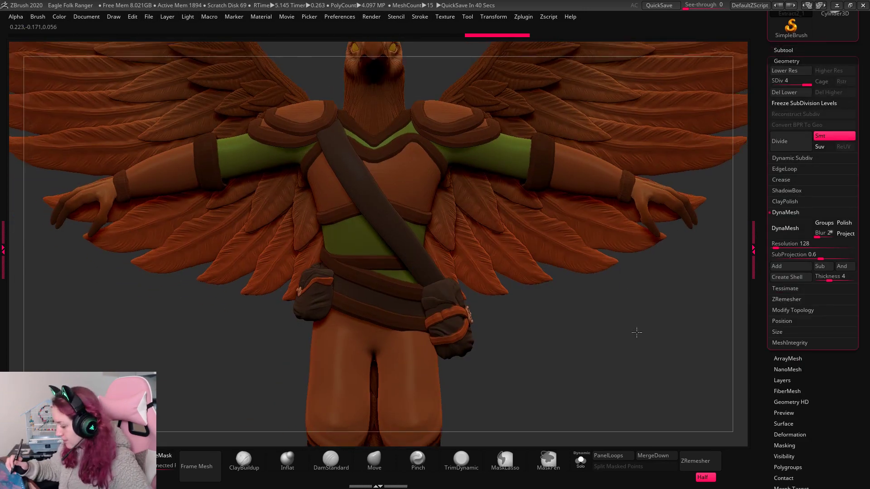
scroll(638, 333, "up", 5)
left_click(797, 91)
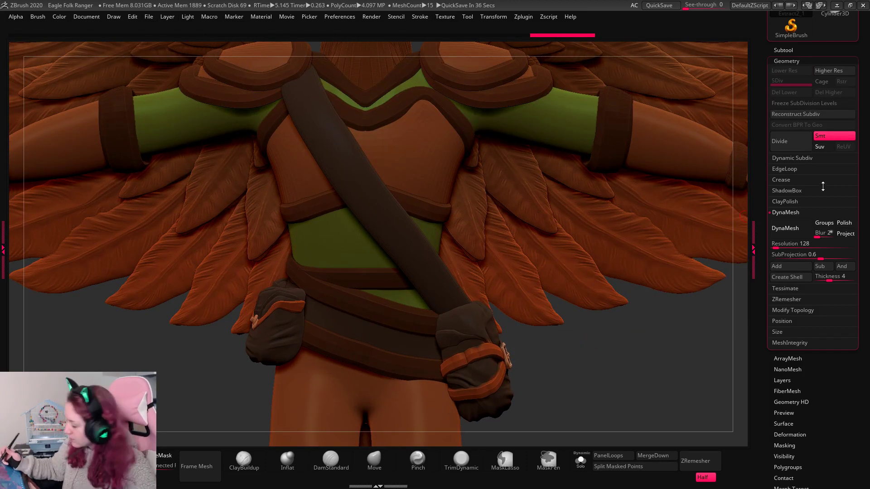
left_click_drag(866, 173, 842, 159)
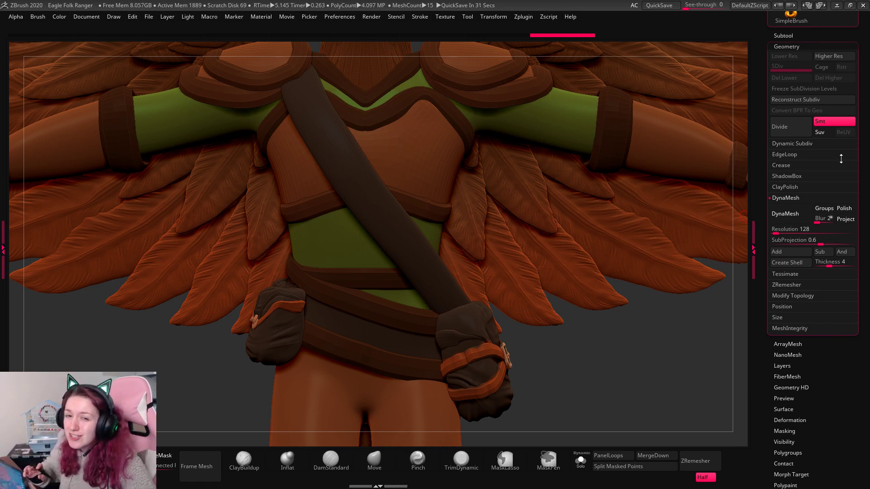
left_click_drag(865, 156, 837, 152)
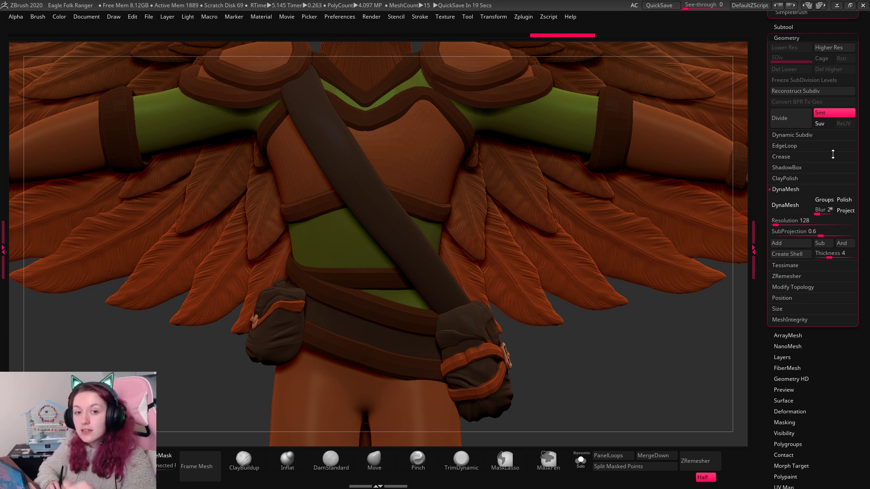
scroll(867, 191, "up", 2)
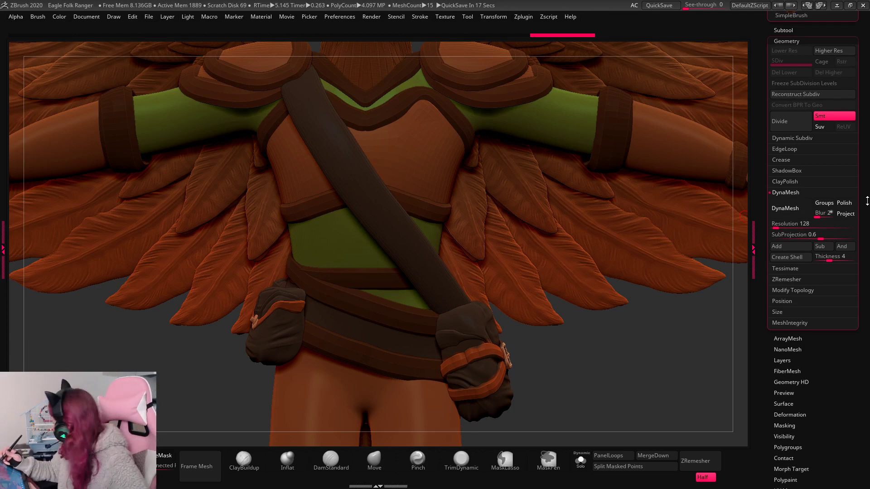
left_click_drag(867, 158, 842, 165)
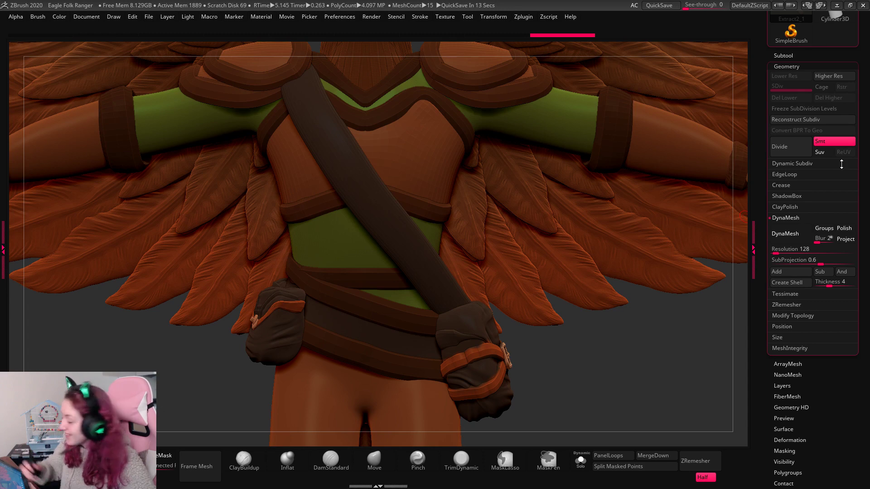
Select the Square Pouch subtool and append a Sphere3D as a new subtool.
left_click(787, 55)
left_click(825, 292)
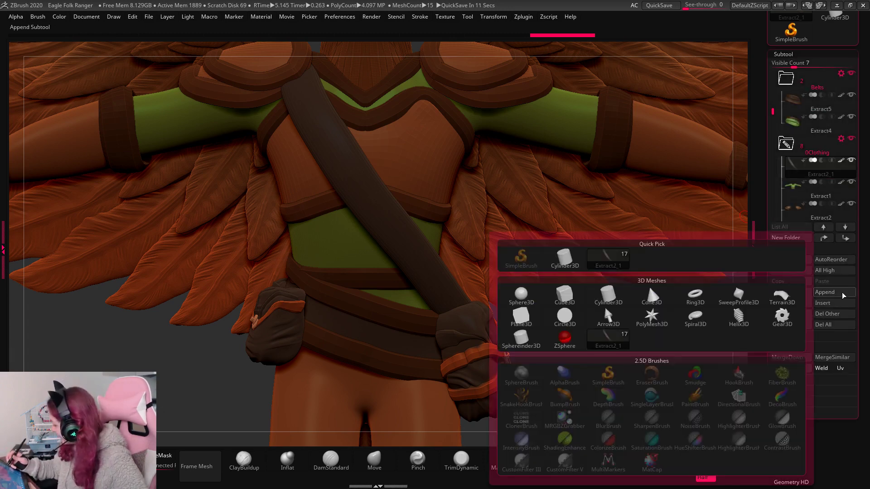
left_click(279, 342, "alt")
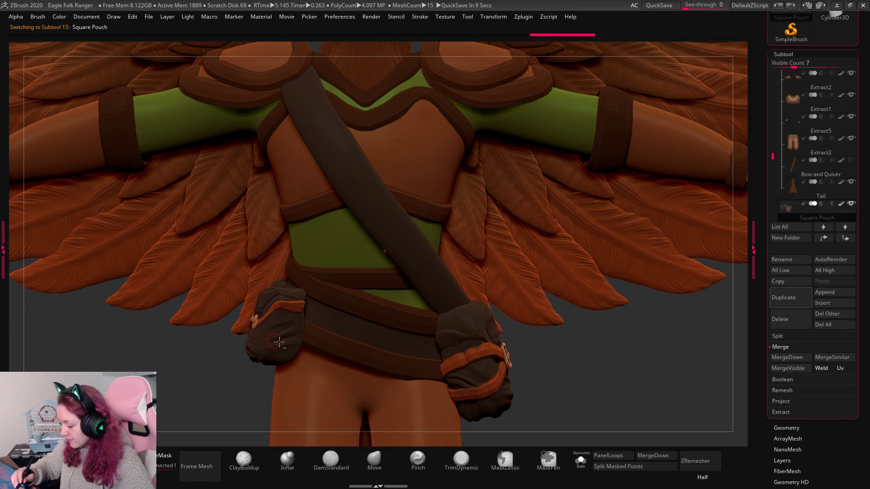
left_click(835, 292)
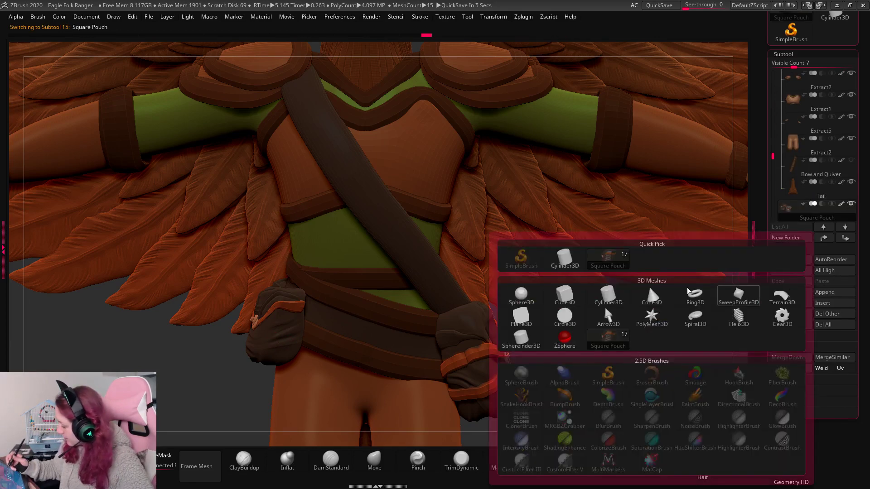
left_click(521, 297)
Scale the new sphere down to a small ball and place it in front of the figure's chest.
key("f")
key("w")
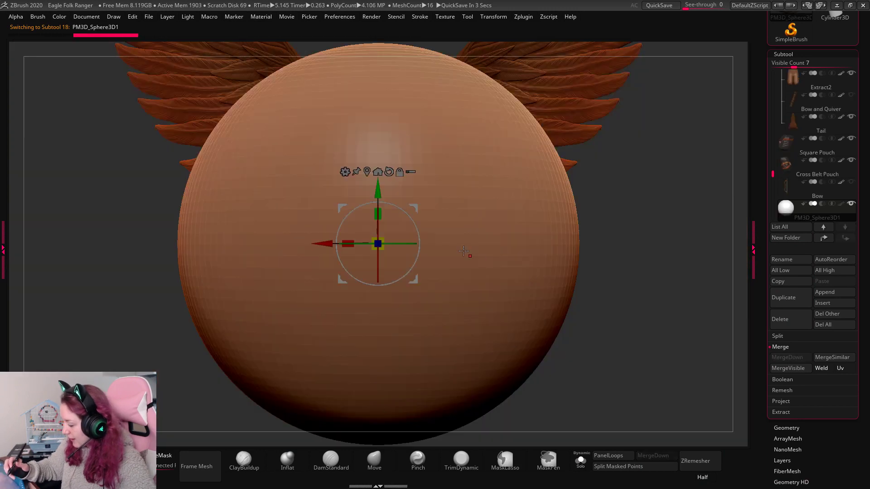
left_click_drag(379, 244, 317, 247)
left_click_drag(343, 209, 345, 105)
left_click_drag(381, 140, 469, 139)
left_click_drag(572, 274, 633, 318, "alt")
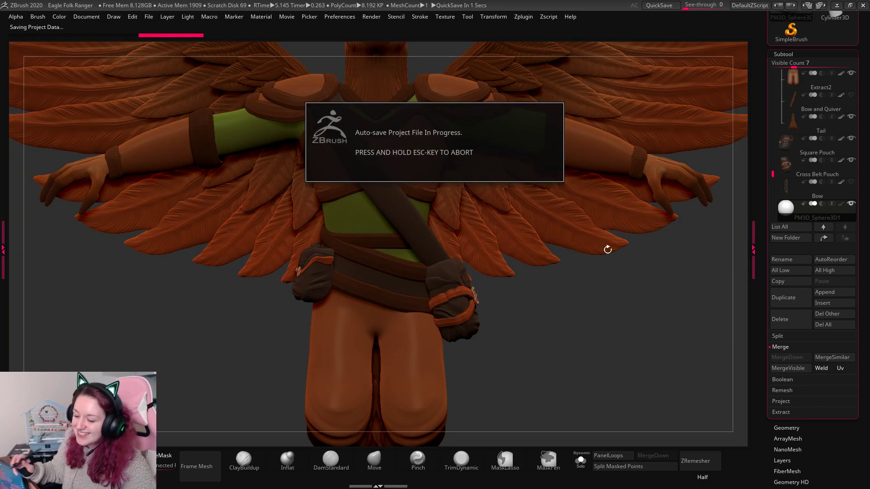
key("w")
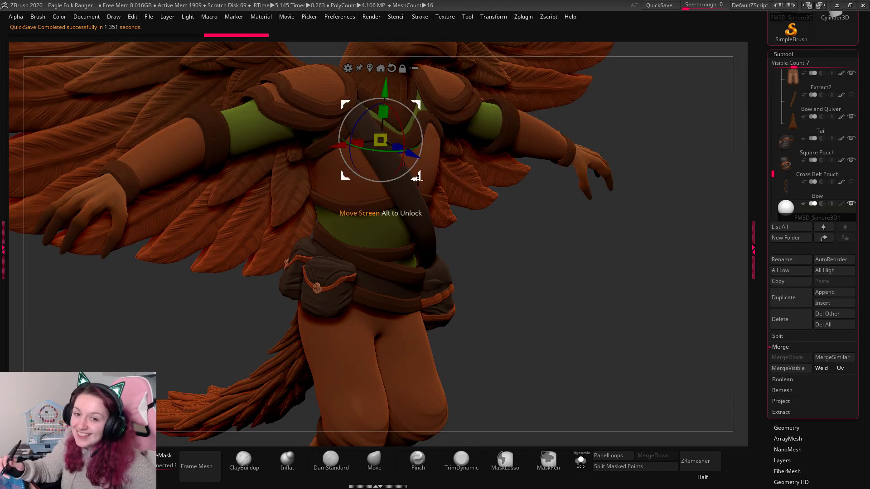
left_click_drag(412, 155, 455, 170)
left_click_drag(589, 290, 577, 279)
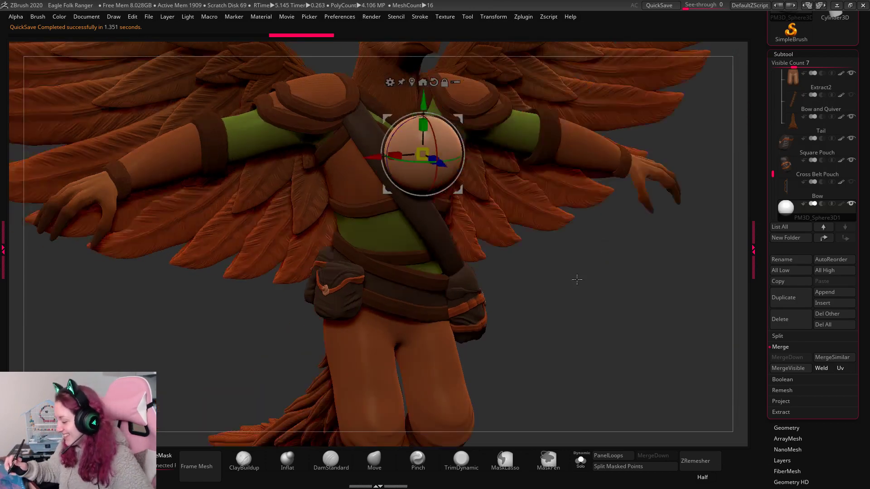
Start a mesh import for the sphere subtool and check the Downloads, Commission Work 2020, Weapons and Patreon Rewards Team Folder directories for a pouch model.
left_click(468, 16)
left_click(499, 67)
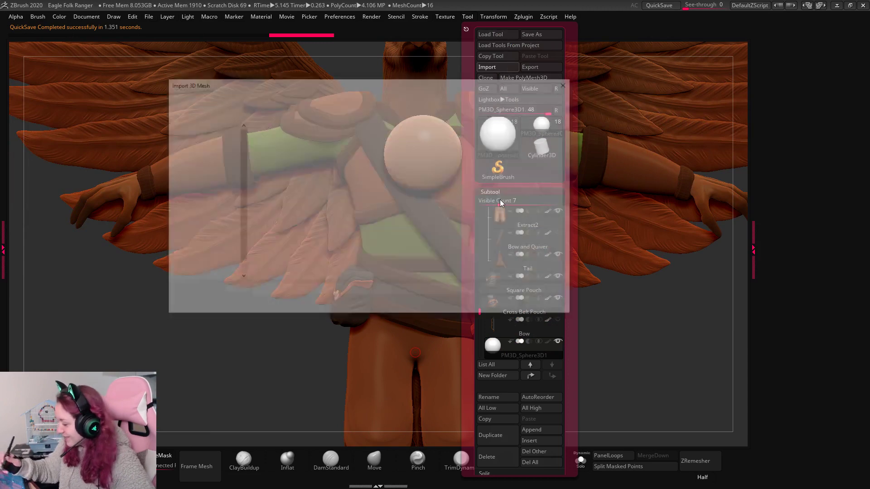
left_click(374, 97)
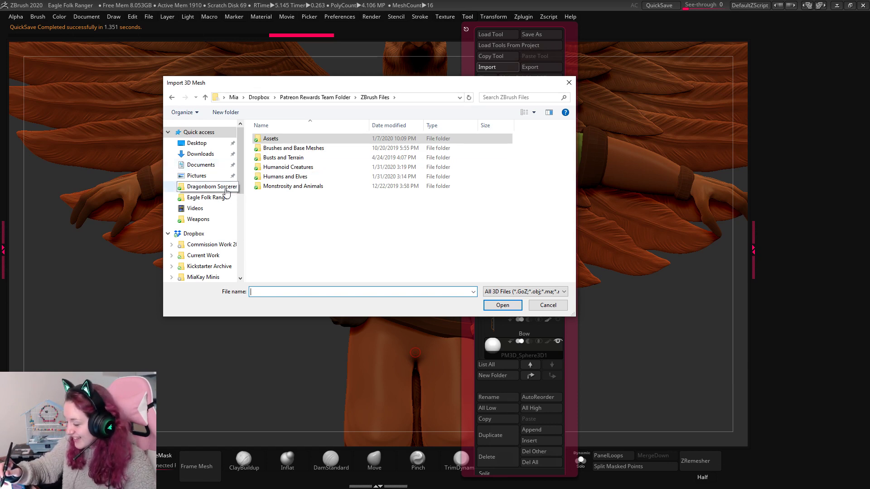
left_click(211, 187)
left_click(226, 155)
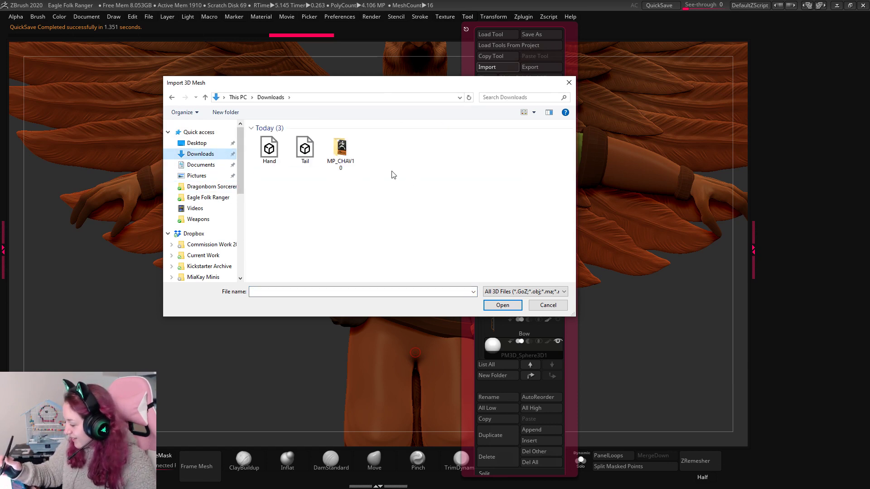
left_click(224, 244)
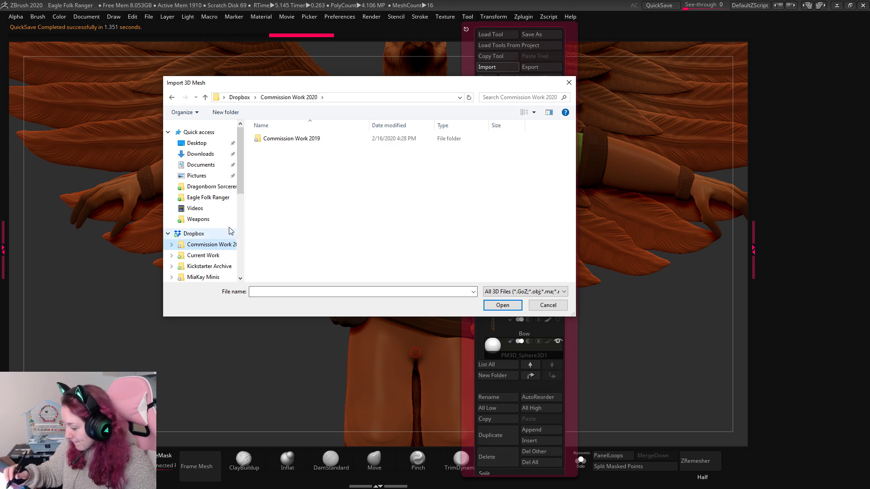
left_click(213, 219)
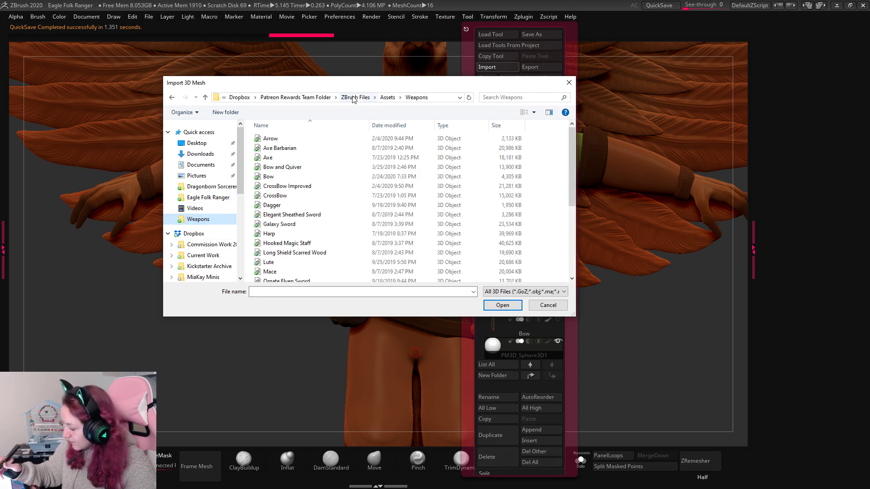
left_click(311, 100)
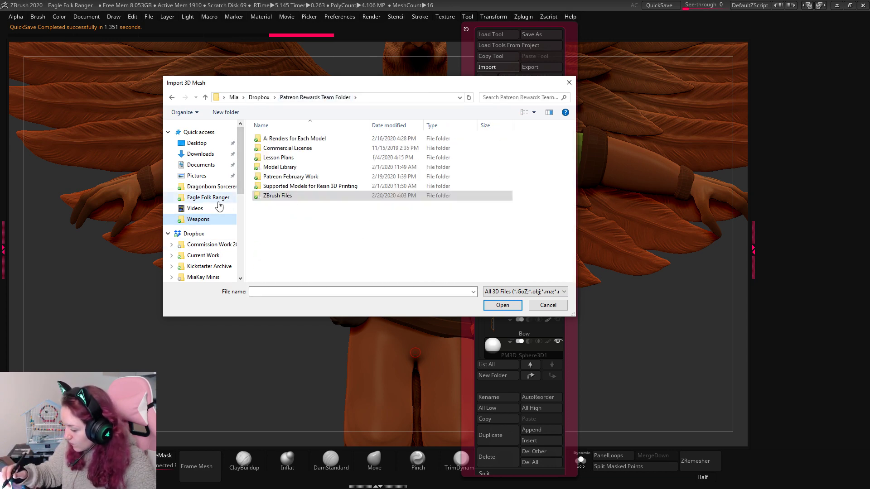
Check the MiaKay Minis, Patreon Rewards Team Folder and Underdark Collection directories in Dropbox for the pouch model.
scroll(209, 190, "down", 2)
left_click(203, 205)
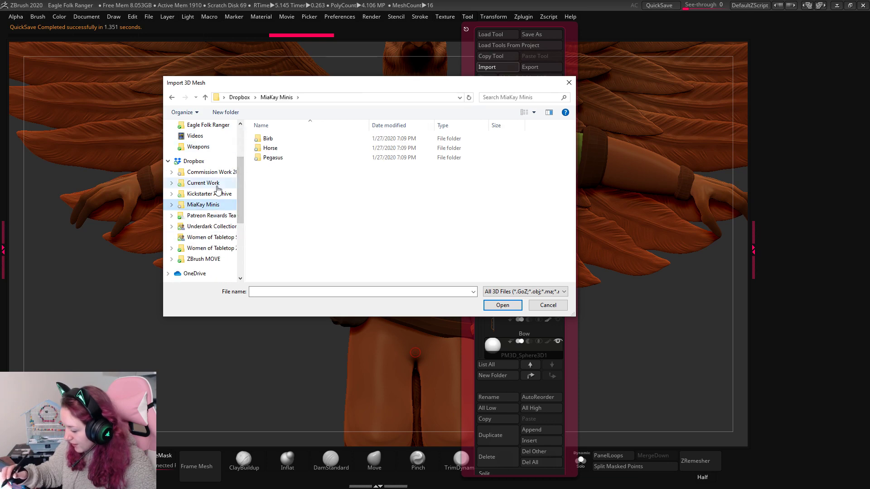
left_click_drag(217, 184, 218, 183)
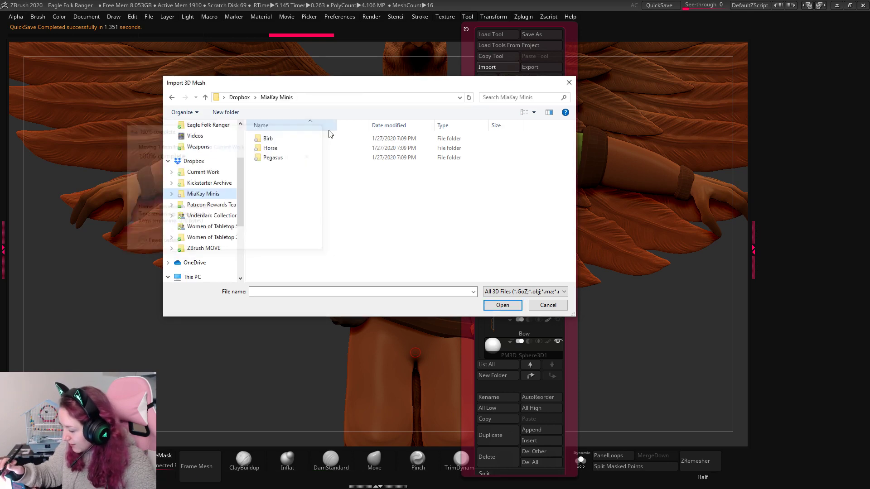
left_click(211, 205)
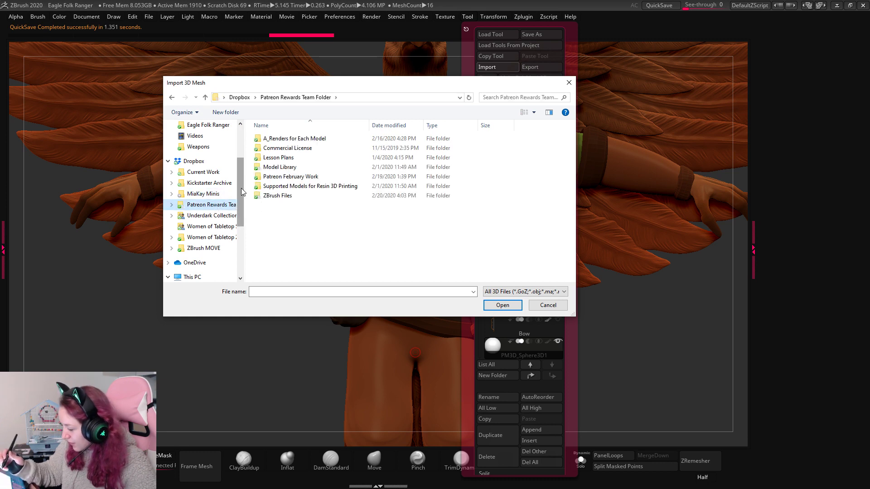
left_click(203, 195)
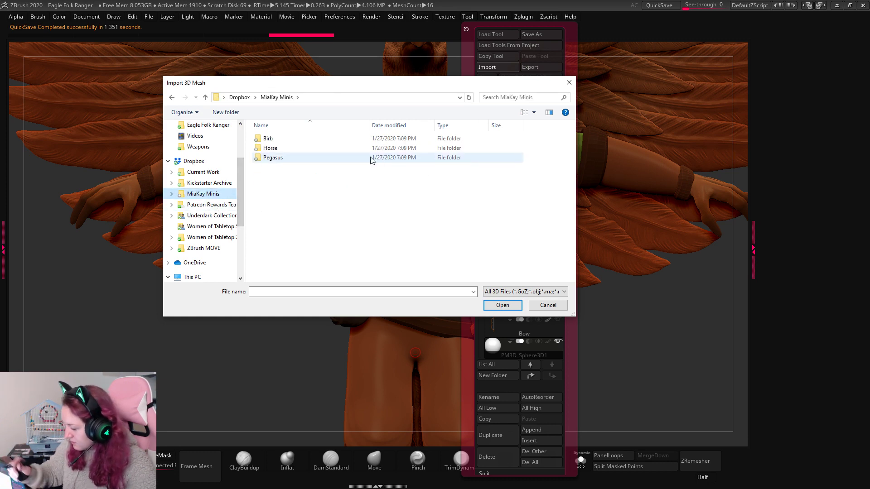
left_click(211, 216)
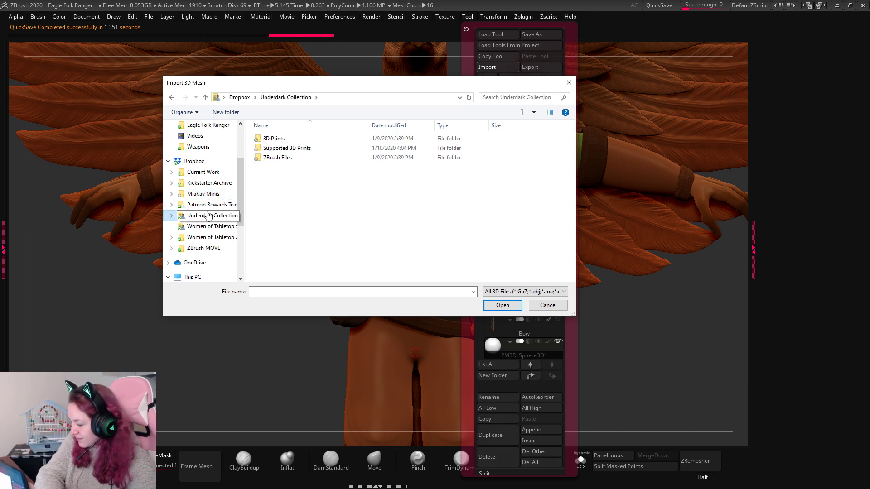
left_click(211, 207)
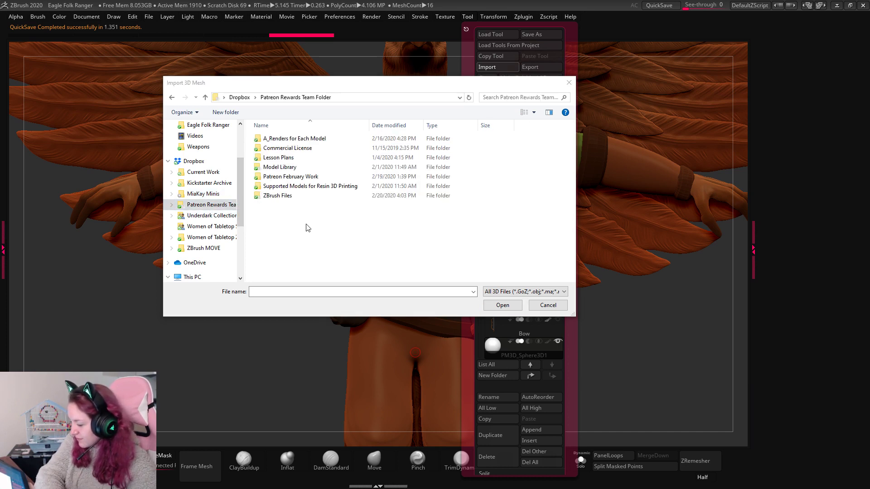
Import the Round Pouch mesh from Dropbox > Current Work > Assets > Items in place of the sphere.
left_click(218, 174)
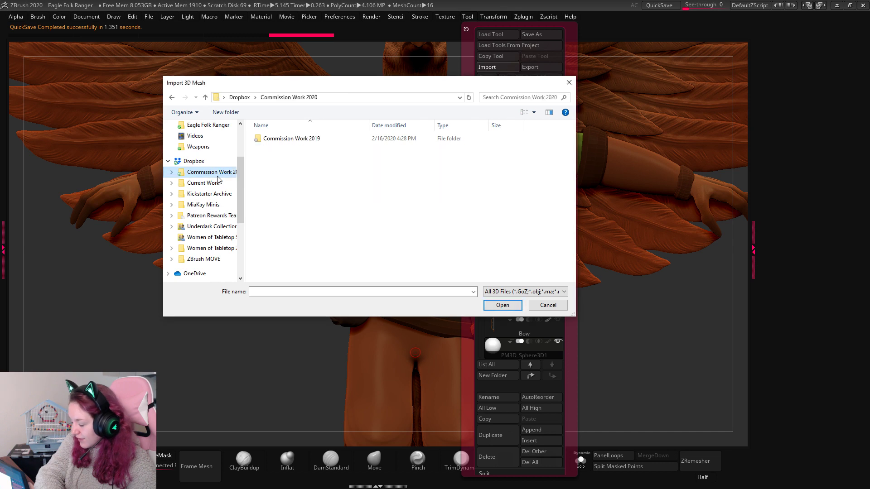
left_click(218, 184)
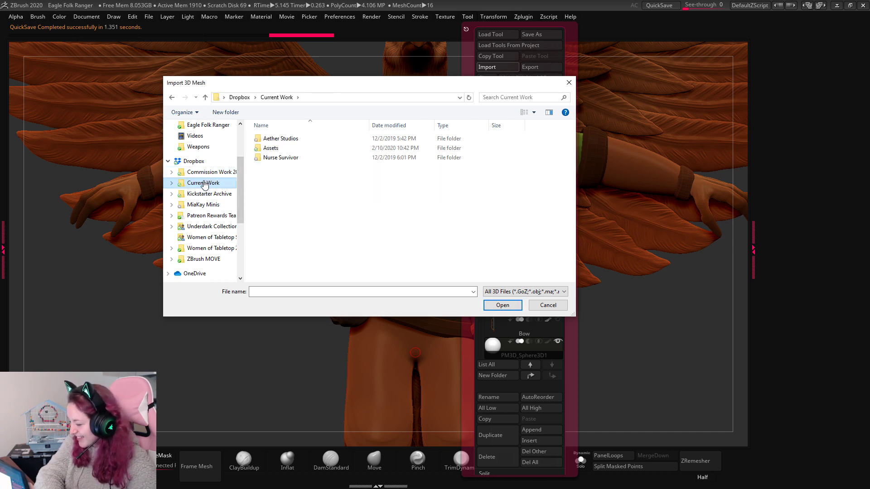
double_click(277, 148)
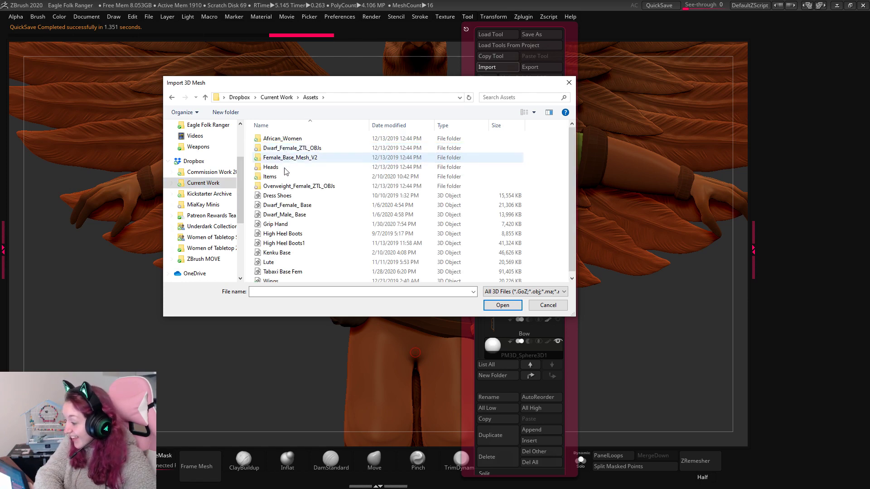
double_click(284, 177)
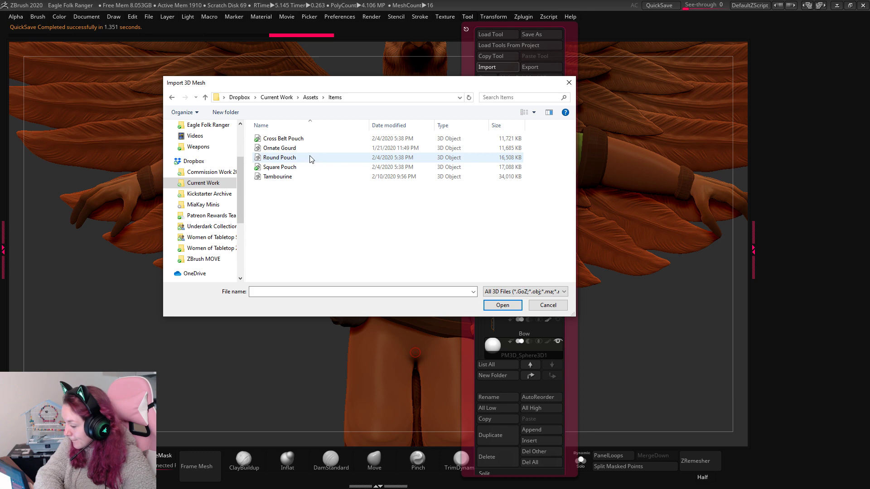
double_click(285, 160)
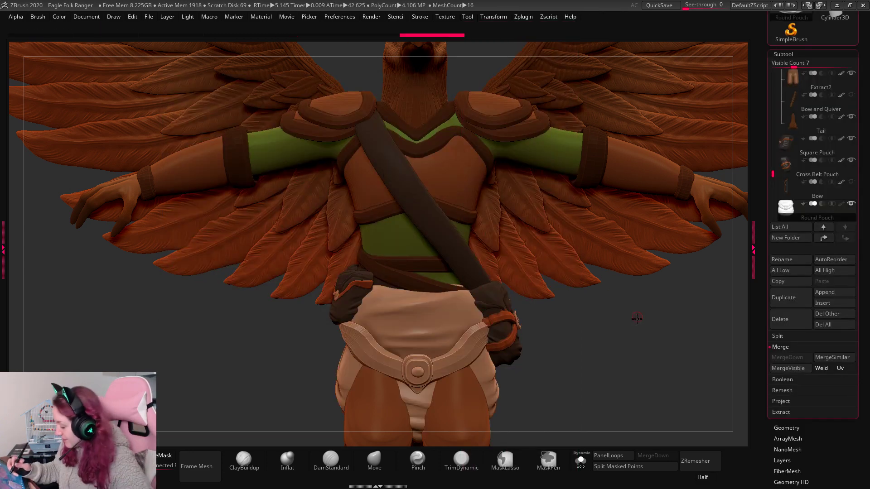
Center the transform gizmo on the round pouch, shrink it to a small pouch and move it up onto the torso.
left_click_drag(637, 318, 635, 320)
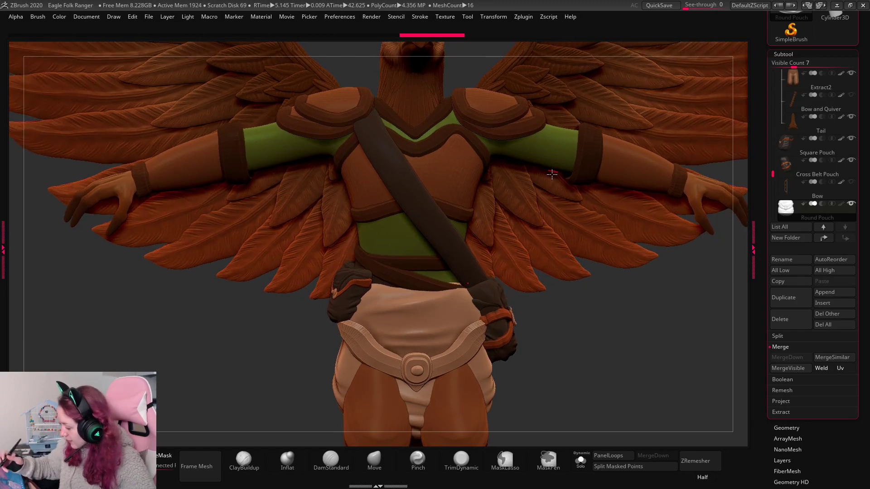
key("w")
left_click(412, 82)
left_click_drag(423, 350, 419, 399)
left_click_drag(459, 315, 472, 186)
left_click_drag(608, 361, 602, 356)
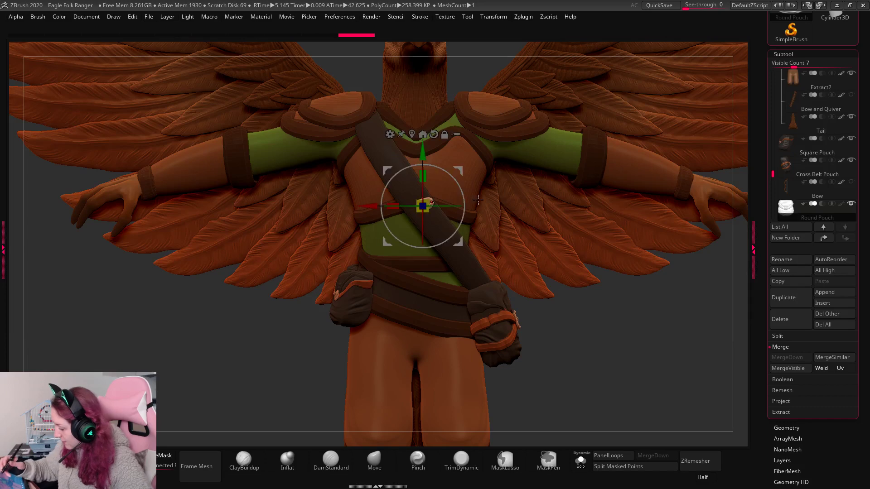
Rotate the round pouch by about 34 degrees to match the diagonal chest strap and position it on the strap above the waist.
left_click_drag(461, 169, 472, 235)
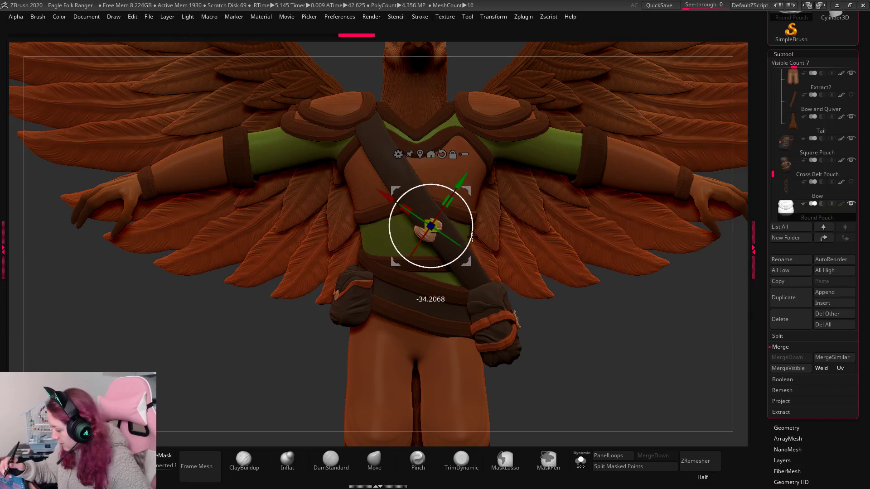
left_click_drag(469, 190, 483, 196)
left_click_drag(447, 229, 452, 234)
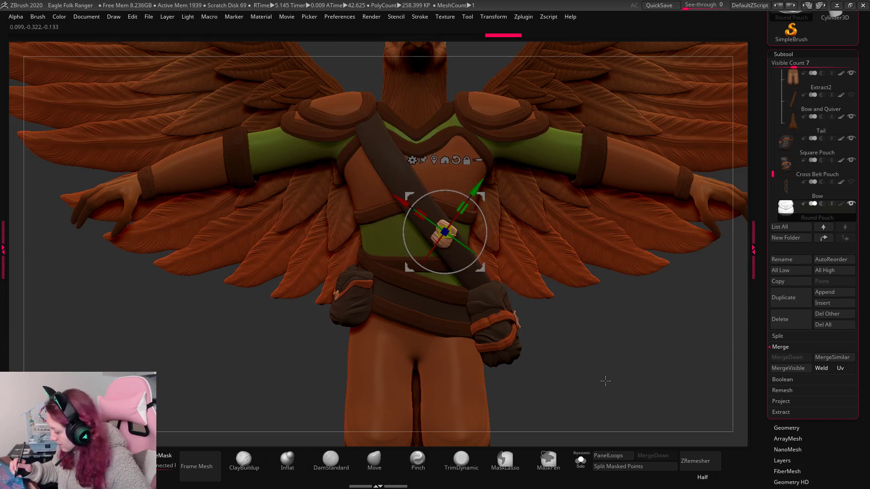
left_click_drag(604, 381, 621, 375)
key("ctrl+z")
left_click_drag(455, 239, 455, 238)
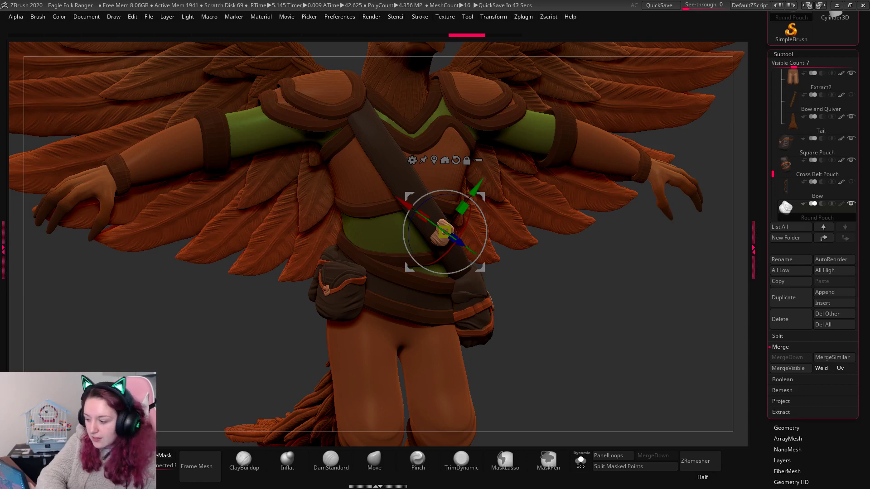
key("alt+Tab")
double_click(183, 64)
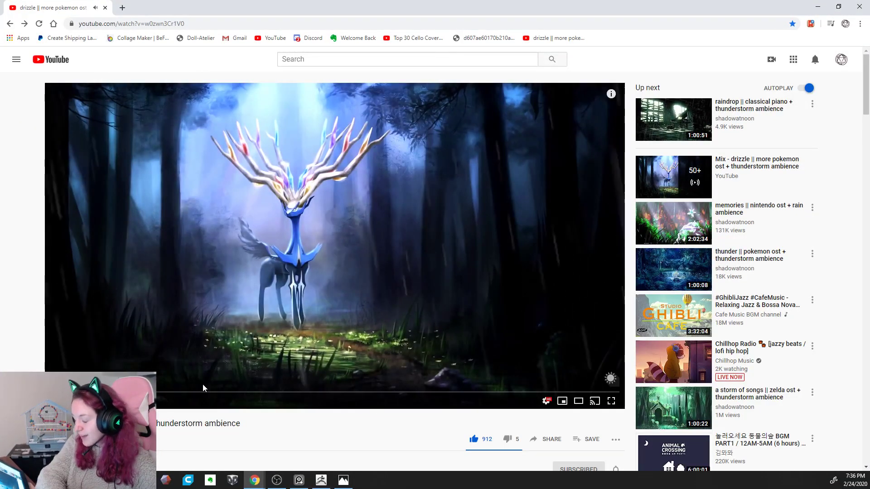
key("alt+Tab")
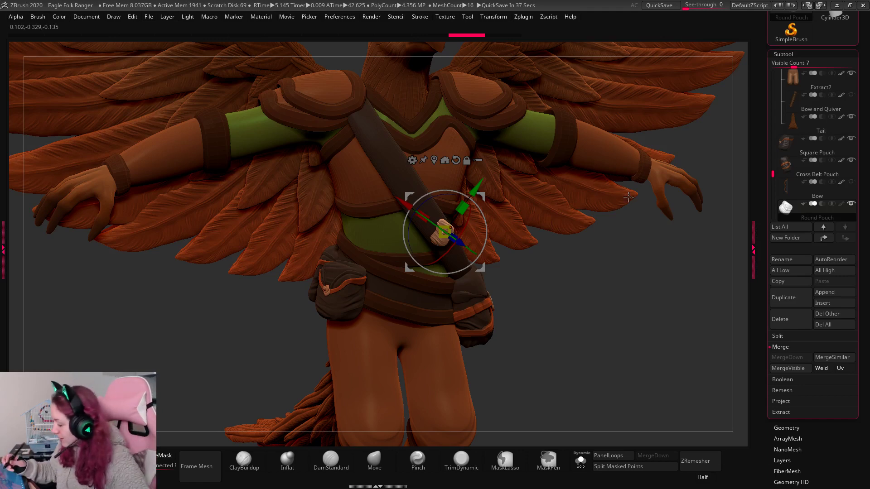
Fill the round pouch with the brown colour R 133, G 66, B 32.
left_click_drag(629, 266, 645, 312)
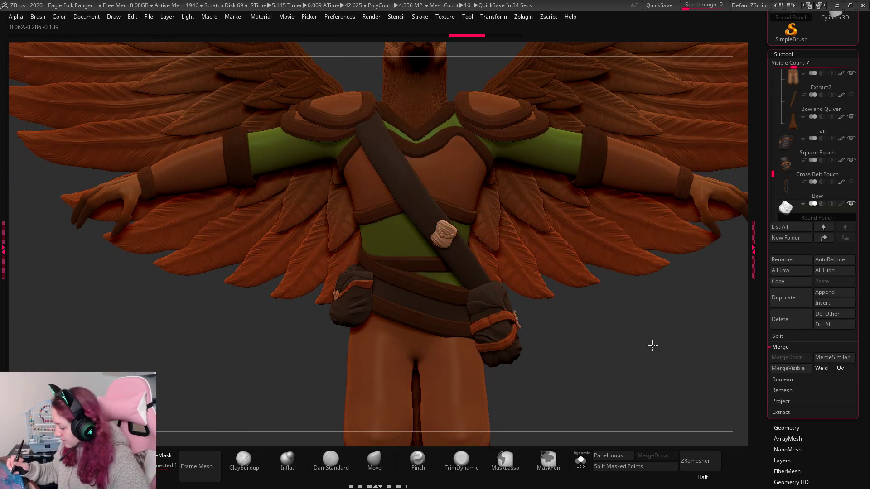
left_click_drag(653, 346, 566, 385, "alt")
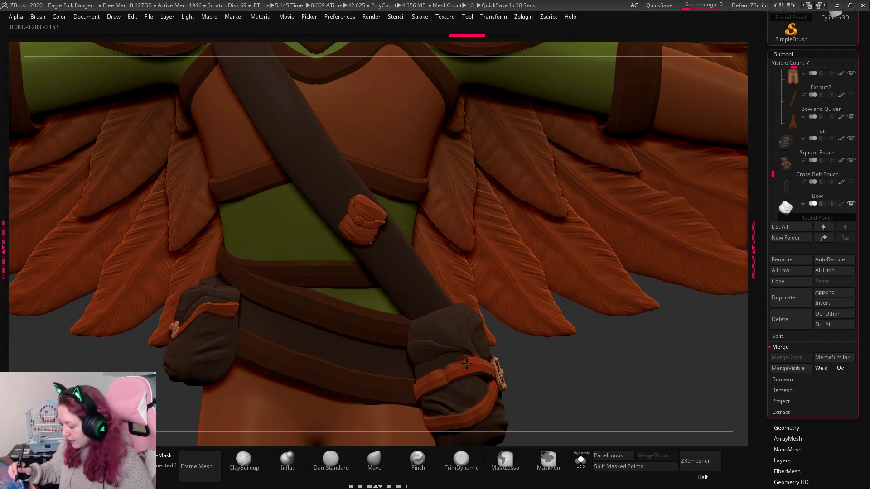
scroll(796, 89, "up", 5)
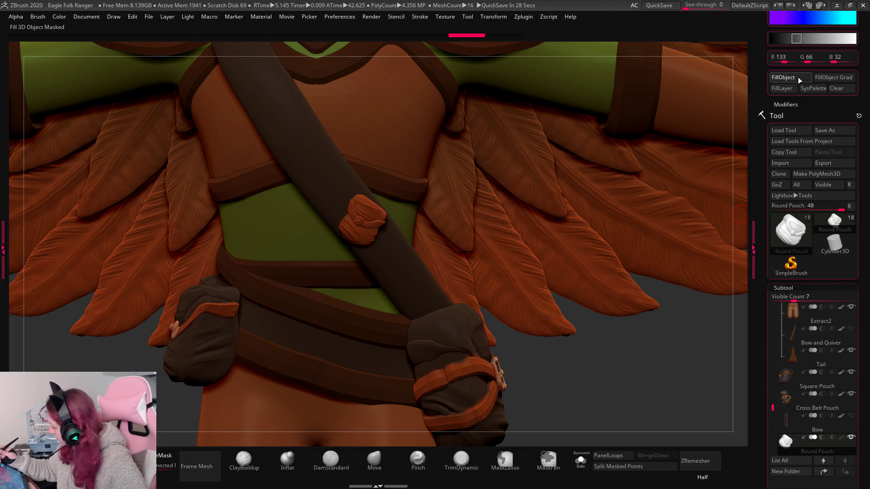
left_click(796, 77)
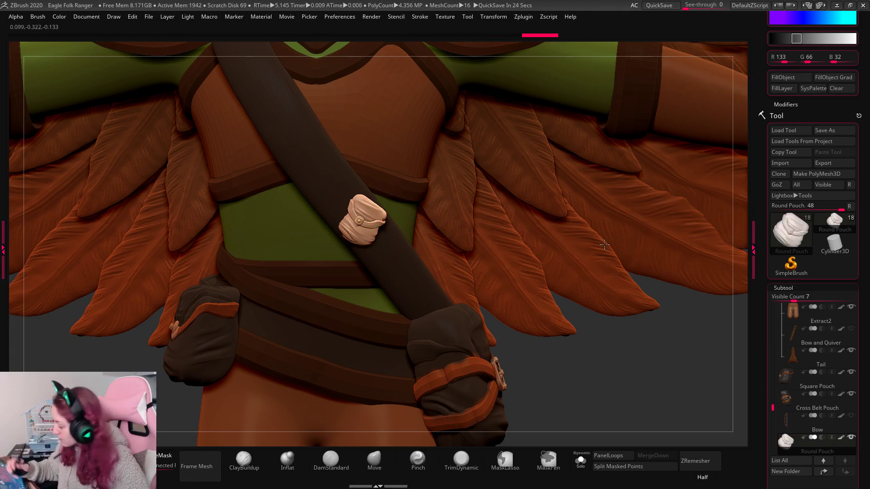
left_click(795, 77)
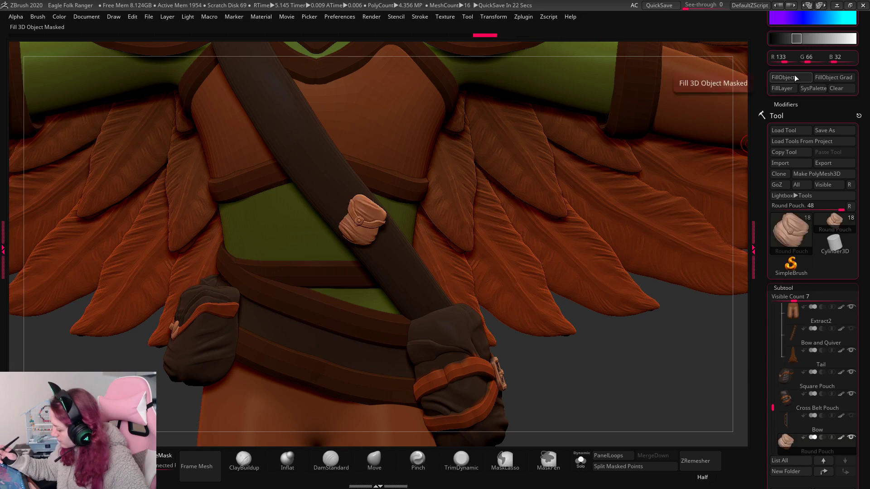
Rotate the round pouch by about 16 degrees on the diagonal chest strap.
left_click_drag(655, 356, 592, 359)
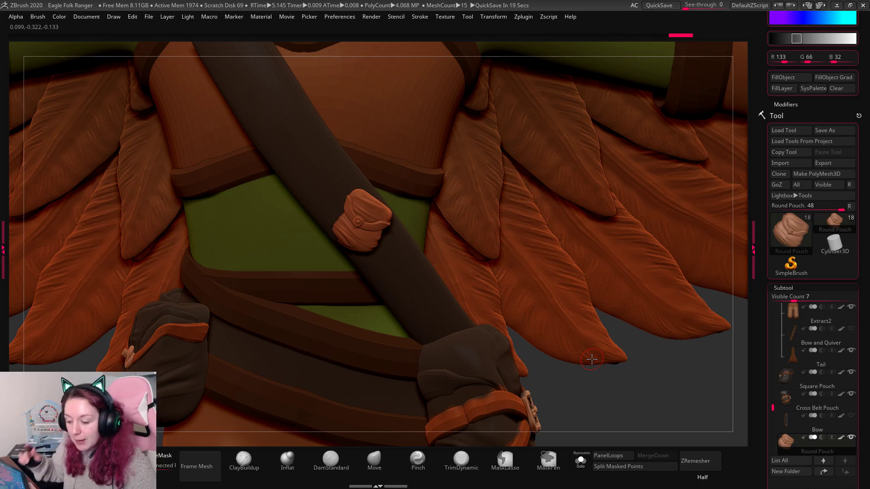
key("w")
left_click_drag(403, 193, 405, 205)
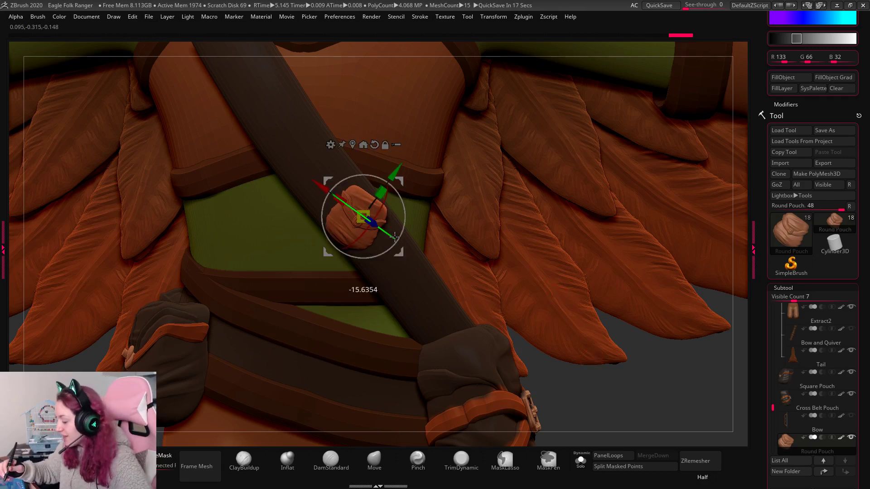
key("q")
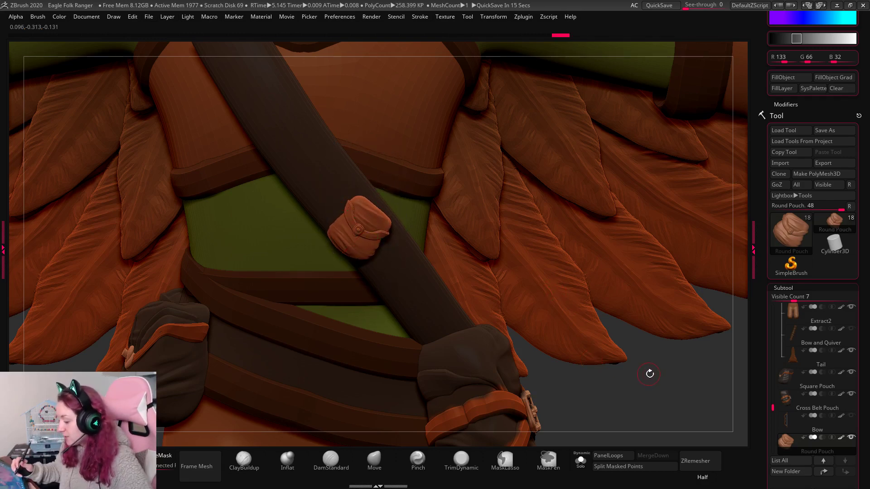
Move the round pouch down the chest strap to where it crosses the upper waist band.
left_click_drag(649, 377, 625, 363)
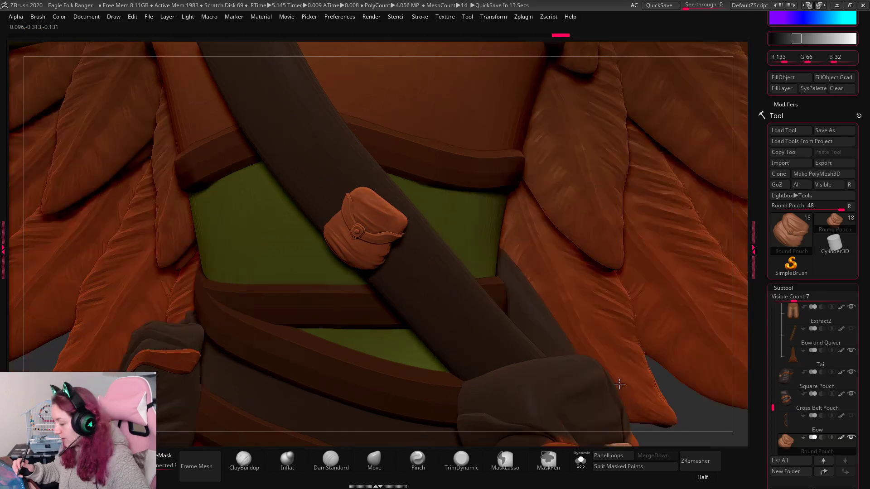
key("w")
left_click_drag(366, 227, 468, 312)
key("w")
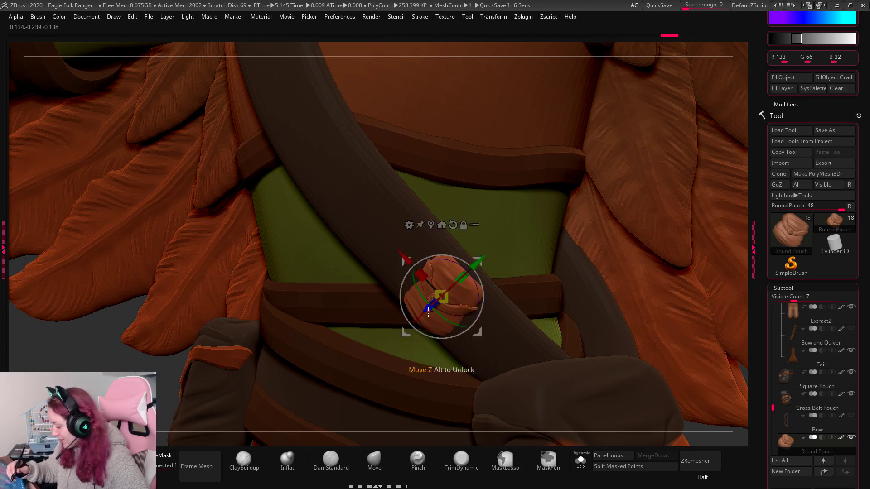
left_click_drag(485, 286, 491, 272)
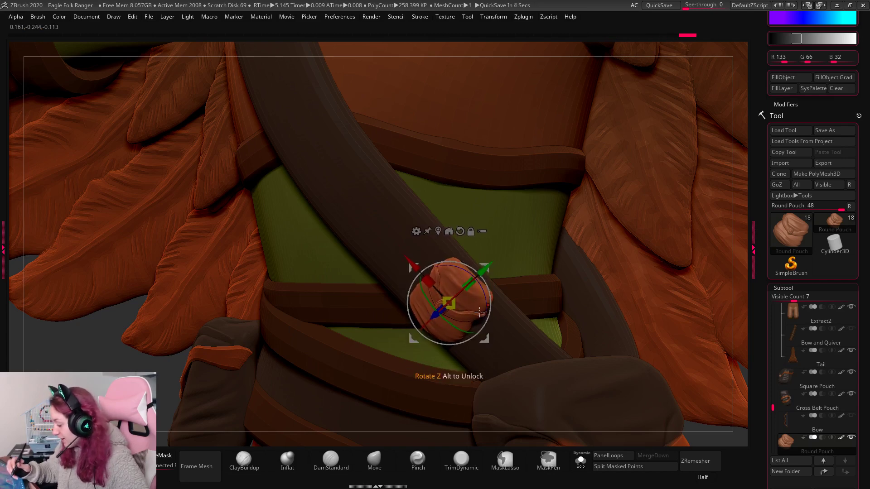
Fine-tune the round pouch's rotation so it lies flat against the lower part of the chest strap.
key("q")
mouse_move(111, 381)
left_mouse_down()
mouse_move(75, 380)
mouse_move(111, 380)
left_mouse_up()
key("w")
left_click_drag(474, 318, 476, 314)
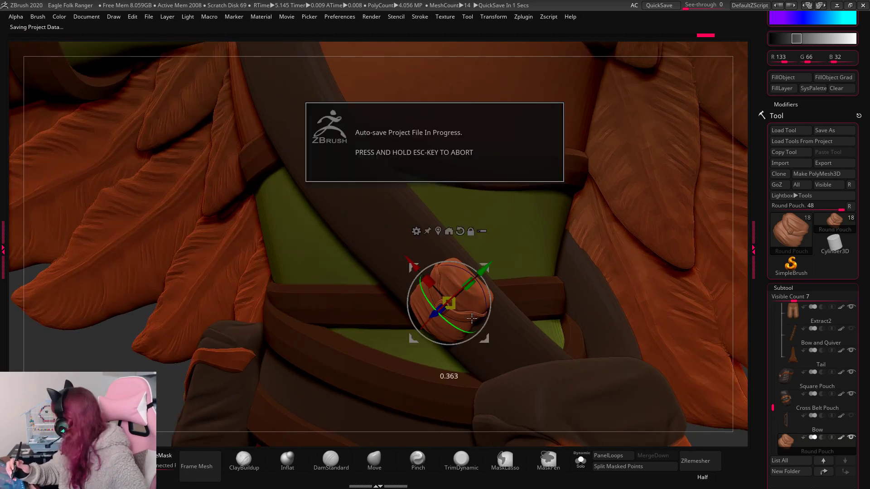
key("q")
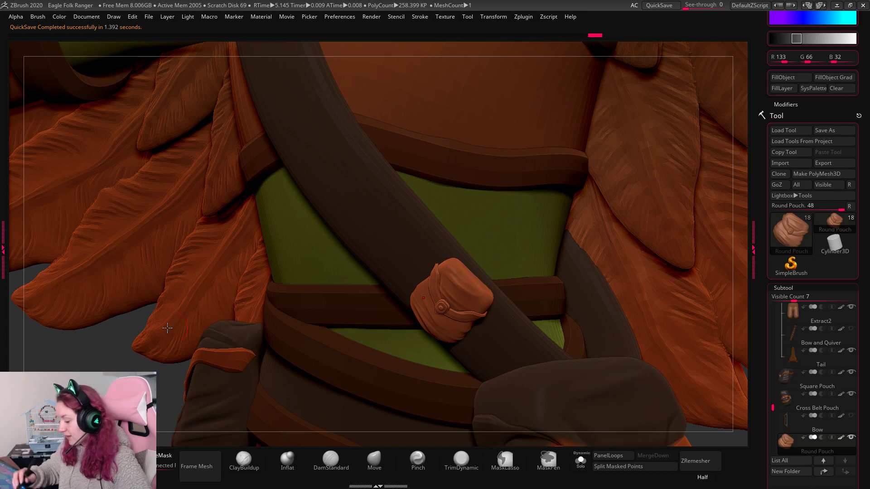
left_click_drag(143, 413, 181, 416)
key("w")
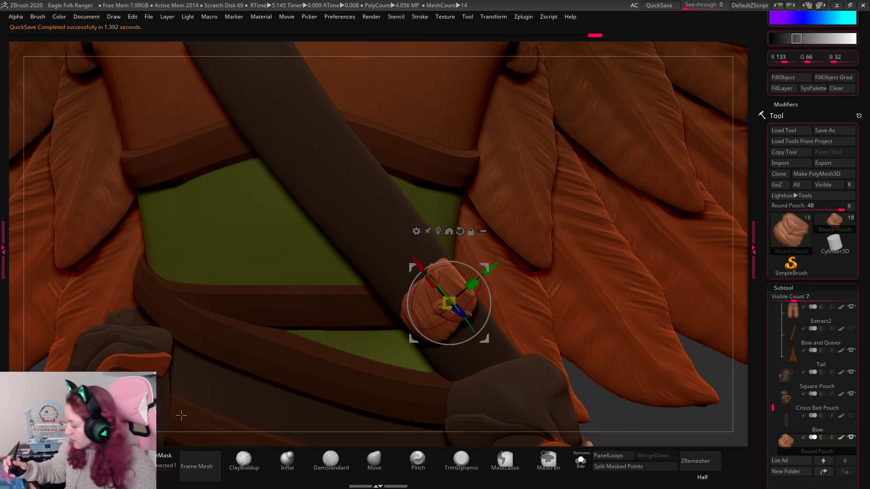
left_click_drag(489, 317, 514, 342)
key("q")
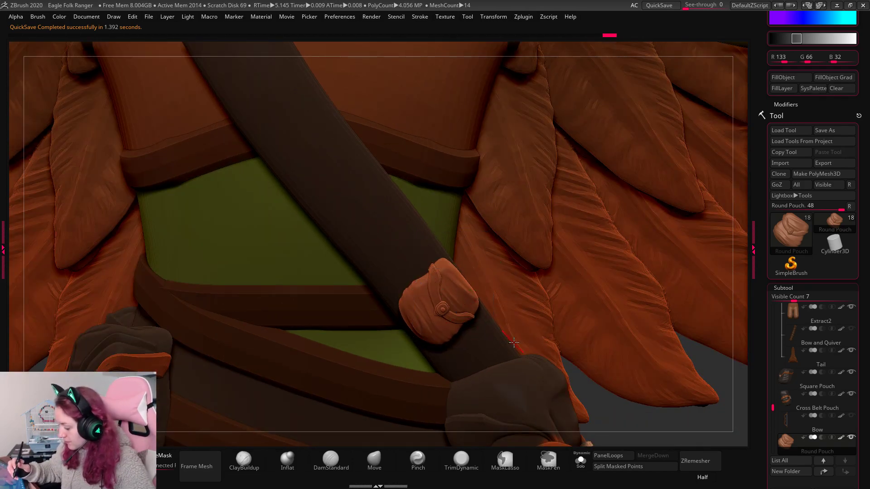
Duplicate the round pouch to a second position just above it on the chest strap and seat the copy against the strap.
mouse_move(627, 410)
left_mouse_down()
mouse_move(598, 412)
mouse_move(623, 409)
mouse_move(617, 400)
left_mouse_up()
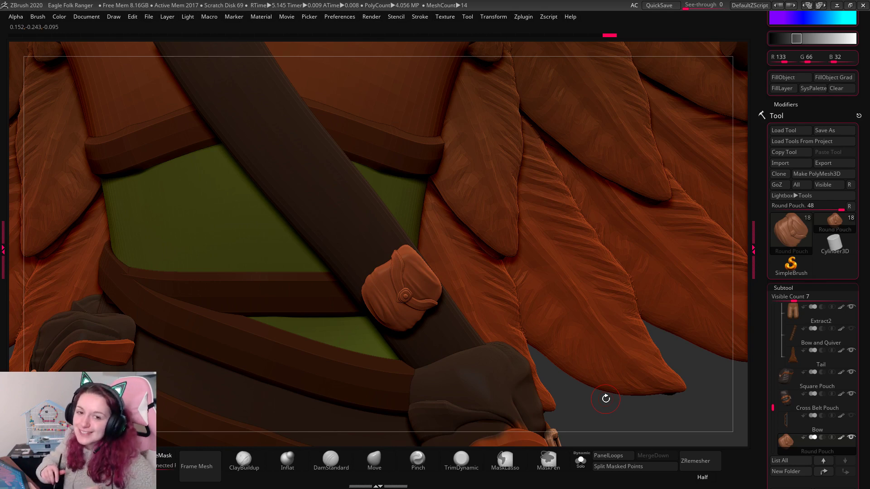
key("w")
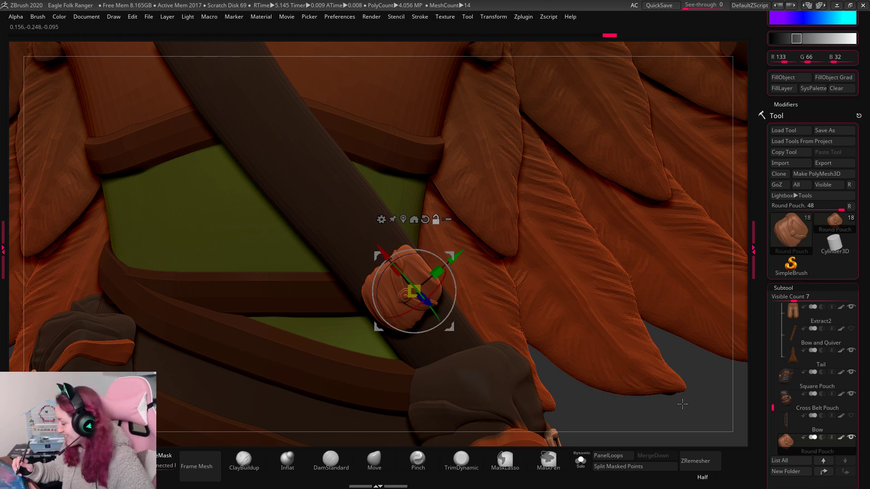
left_click_drag(679, 394, 690, 392)
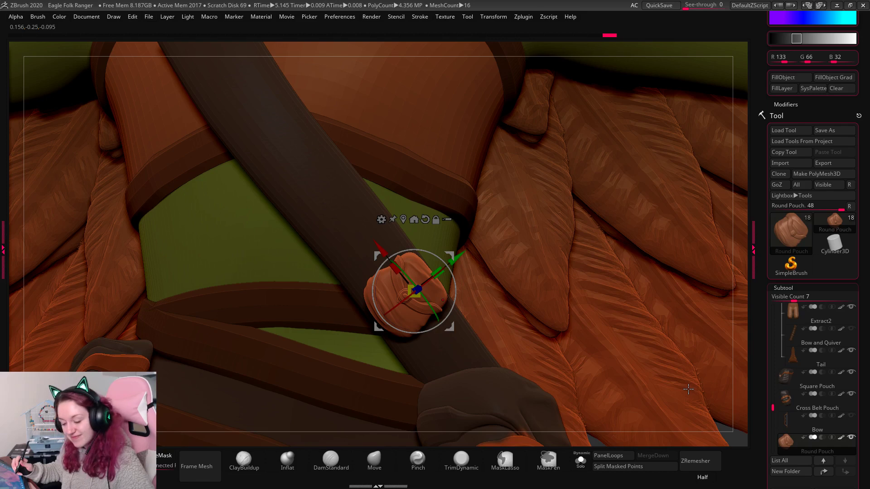
key("f")
left_click_drag(676, 350, 680, 391, "shift")
key("q")
left_click_drag(643, 322, 665, 404)
key("w")
left_click_drag(413, 219, 391, 193, "ctrl")
left_click_drag(365, 241, 367, 243)
key("q")
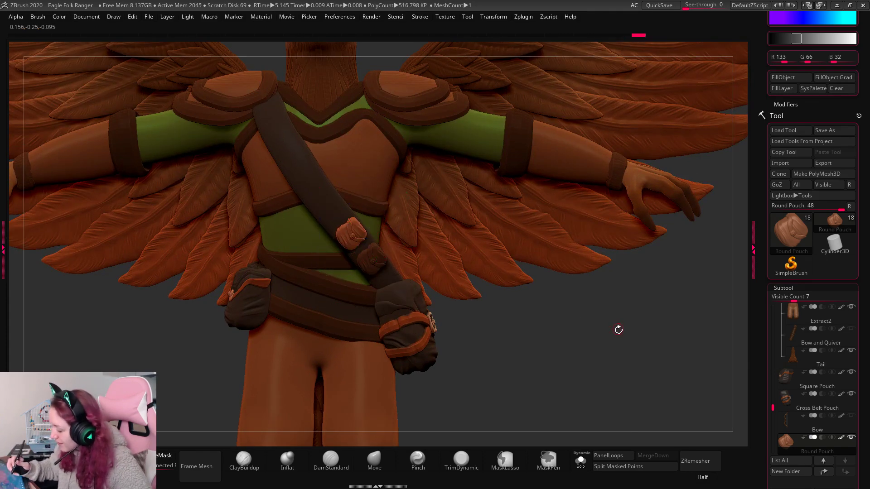
Duplicate the second pouch to create a third one higher up the diagonal chest strap.
mouse_move(625, 359)
left_mouse_down("alt")
mouse_move(608, 371)
mouse_move(640, 397)
left_mouse_up("alt")
key("w")
key("q")
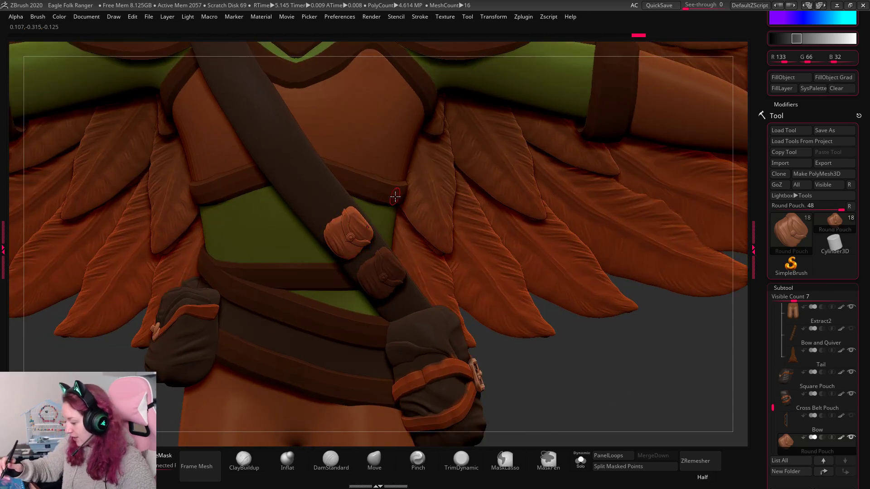
key("w")
left_click_drag(370, 239, 320, 187)
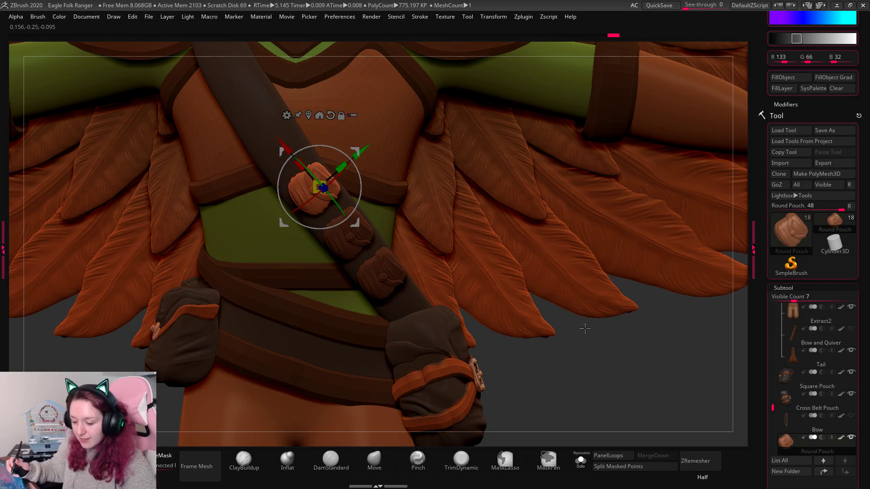
Fine-tune the third pouch's placement so it sits on the strap in line with the two pouches below.
left_click_drag(605, 369, 635, 422)
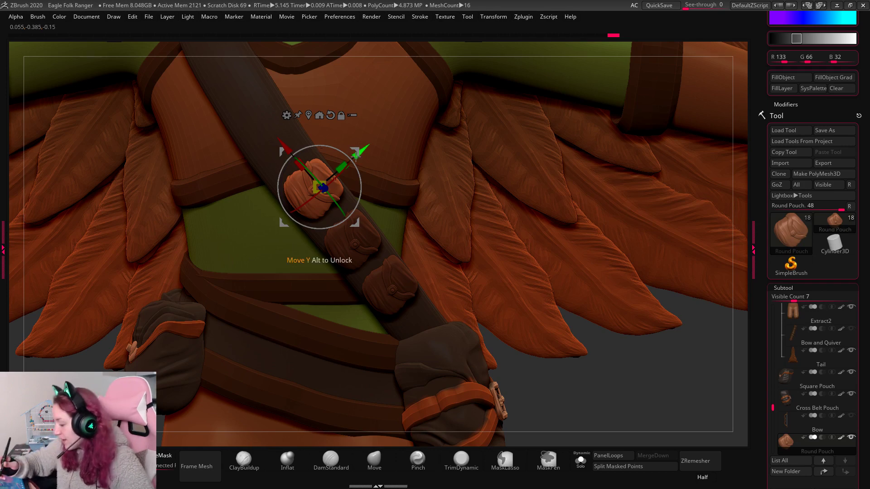
left_click_drag(356, 156, 359, 159)
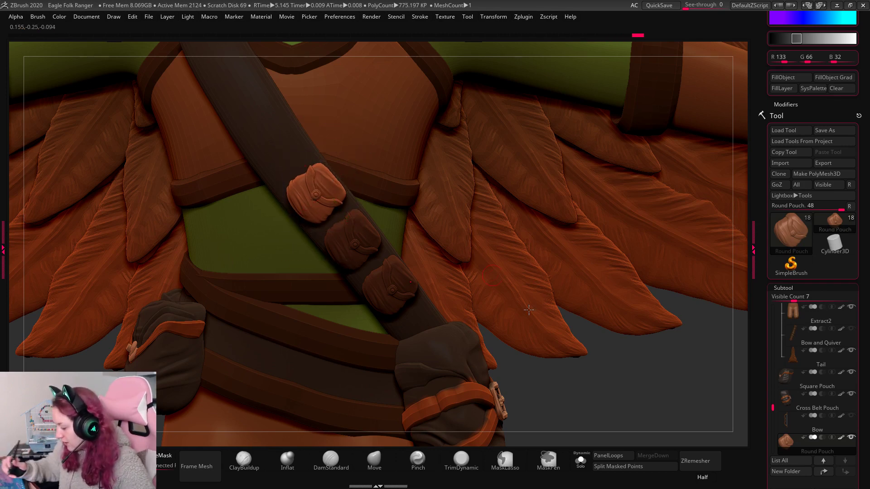
left_click_drag(655, 421, 503, 399)
left_click_drag(356, 152, 357, 158)
left_click_drag(585, 319, 569, 303)
left_click_drag(359, 190, 360, 194)
key("q")
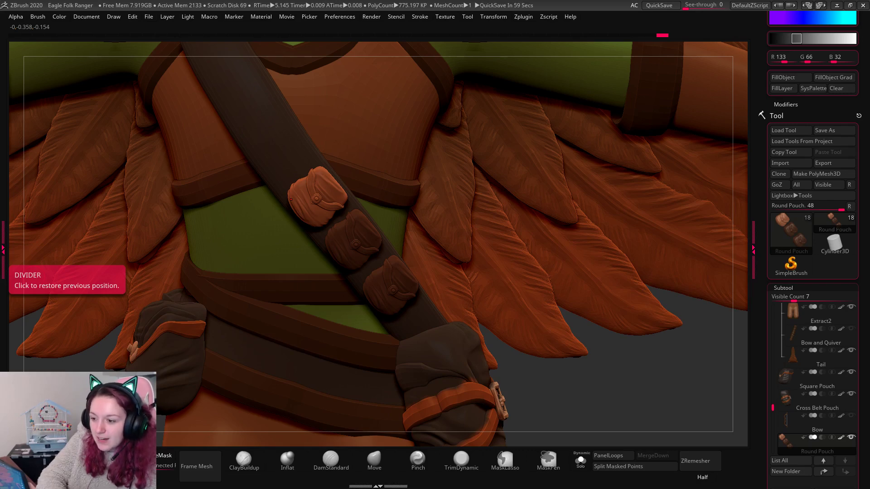
Switch to the browser, open the Huion sculpting tablet on the My Equipment page and select its web address.
key("alt+Tab")
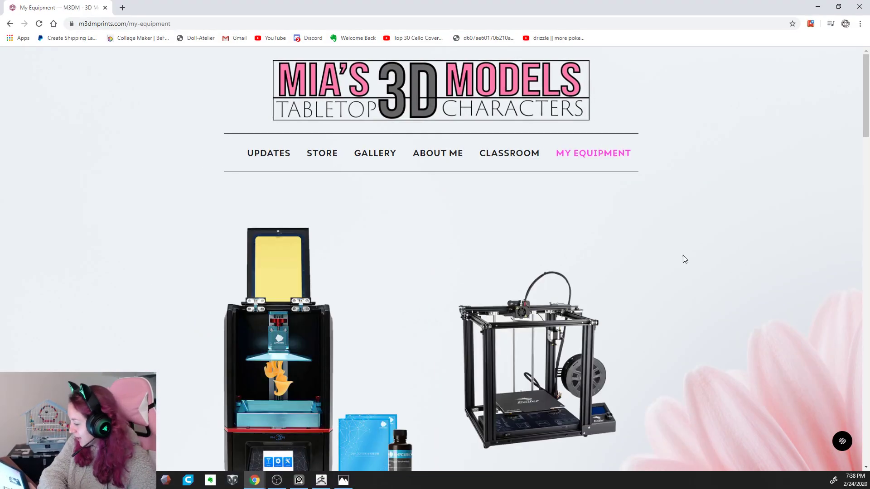
scroll(683, 255, "down", 10)
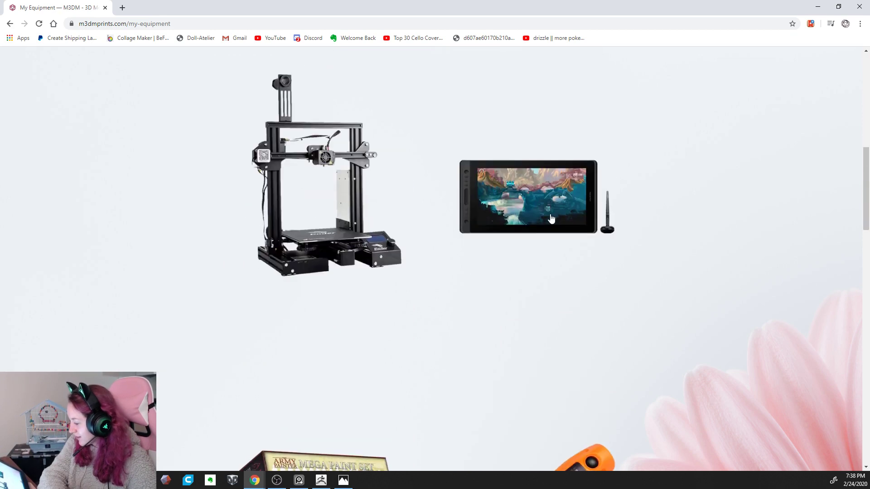
left_click(551, 218)
left_click(194, 22)
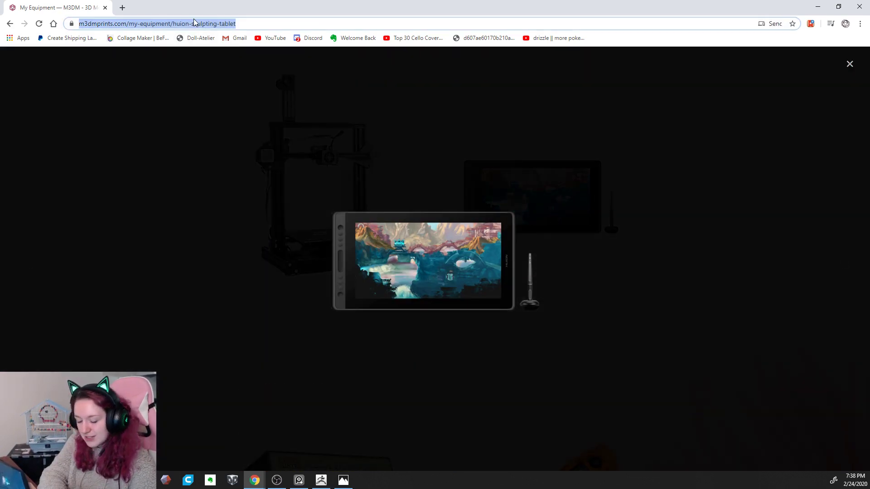
left_click(817, 9)
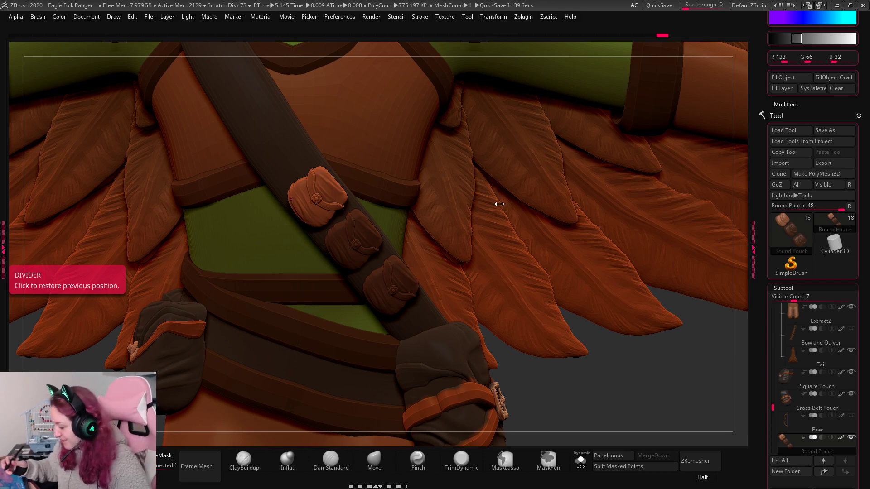
Nudge the third pouch slightly further up the chest strap to even out the spacing.
key("w")
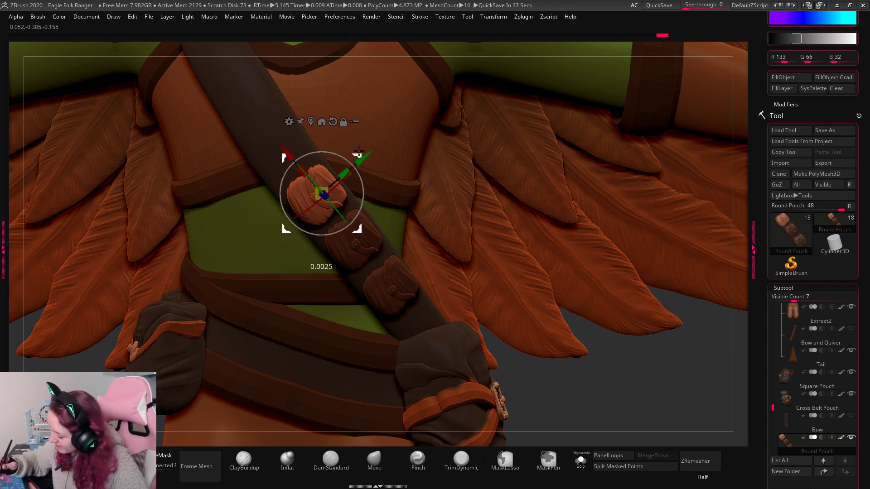
left_click_drag(359, 151, 357, 139)
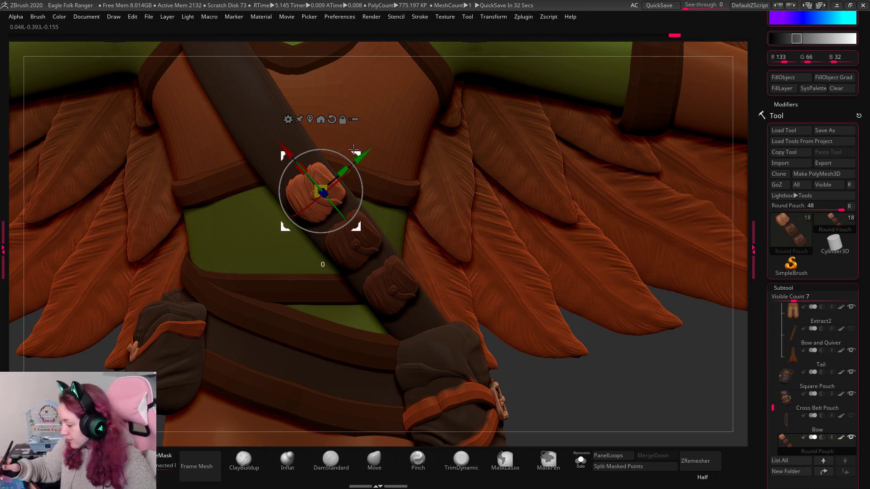
key("q")
Duplicate the third pouch to a fourth position further up the chest strap and adjust the copy's depth against the strap.
left_click_drag(674, 363, 681, 386)
key("w")
left_click_drag(357, 153, 319, 108, "ctrl")
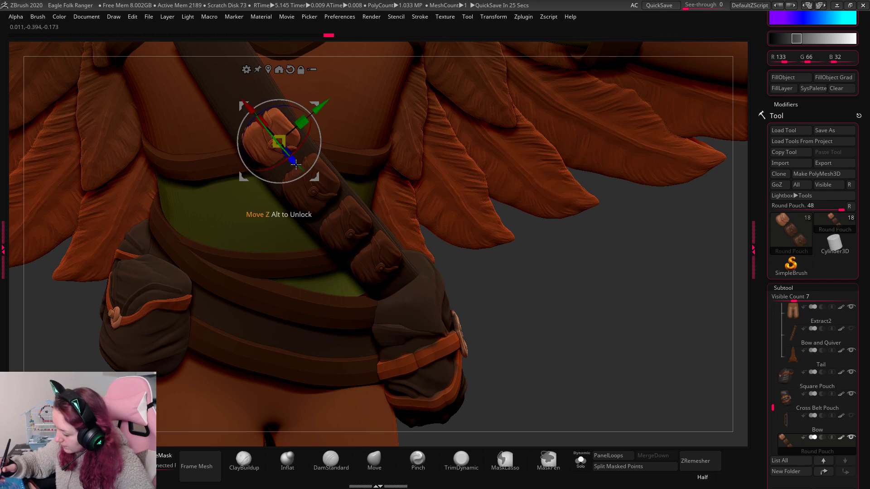
left_click_drag(296, 164, 301, 169)
key("q")
left_click_drag(617, 313, 626, 381)
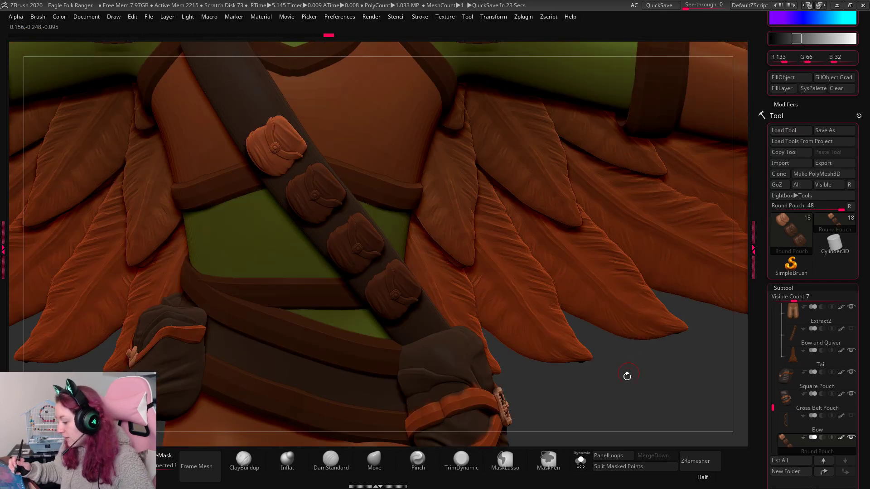
left_click_drag(644, 410, 639, 439, "alt")
key("w")
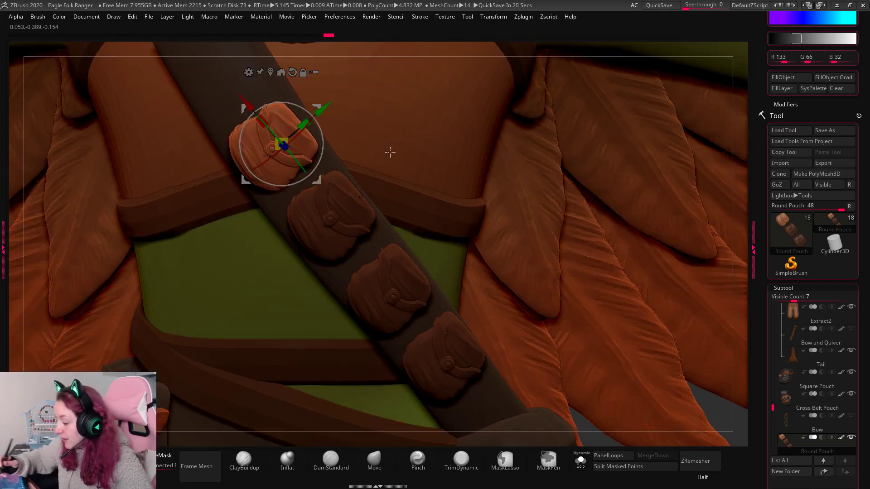
Fine-tune the fourth pouch's position and tilt so it follows the line of the pouches on the chest strap.
left_click_drag(297, 162, 294, 155)
left_click(294, 155)
key("q")
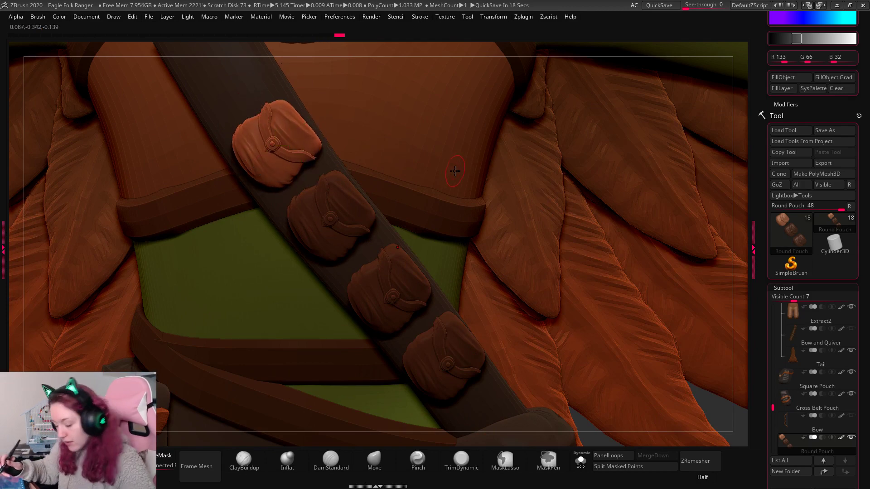
key("b")
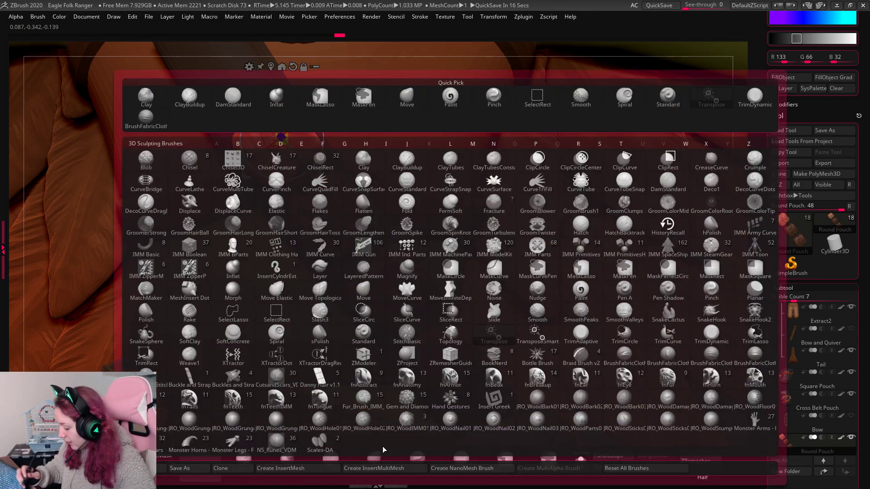
left_click(311, 469)
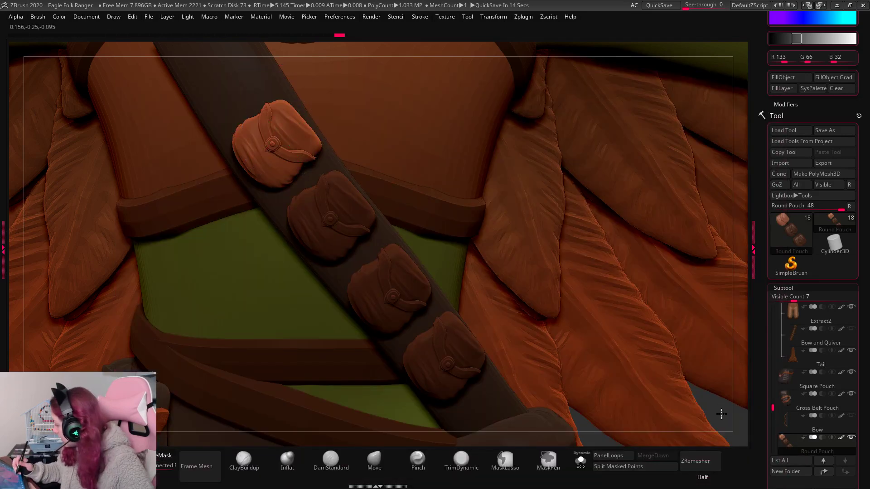
left_click_drag(586, 314, 582, 321)
left_click_drag(715, 393, 708, 375)
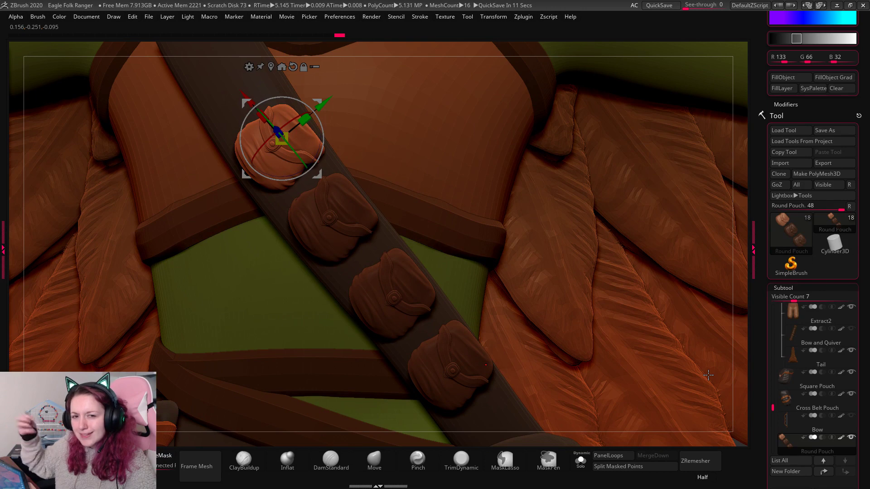
Hide the wings subtool PM3D_Cube3D1_2 to clear the view around the chest strap.
left_click_drag(735, 170, 741, 199, "alt")
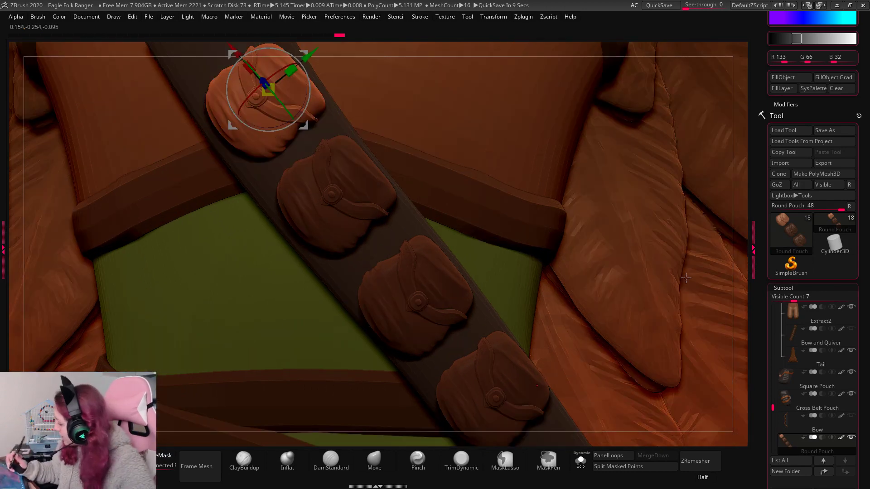
left_click_drag(815, 281, 816, 216)
left_click_drag(773, 344, 773, 242)
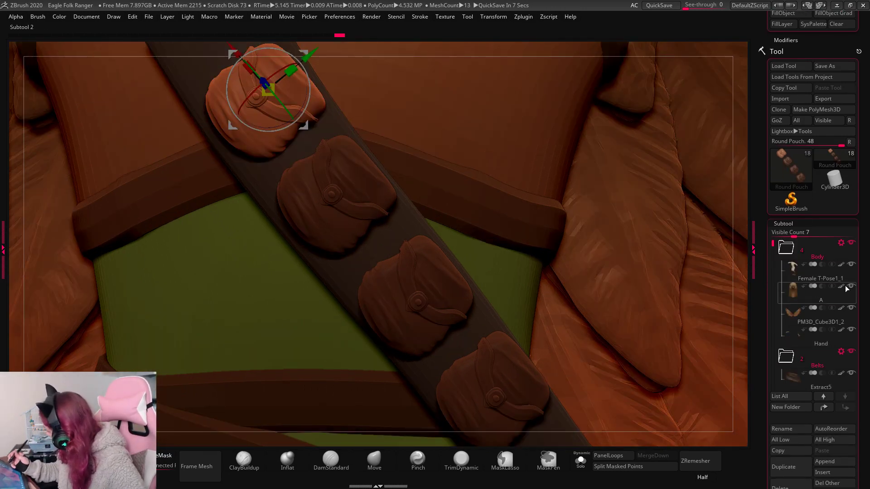
left_click(807, 233)
left_click(851, 308)
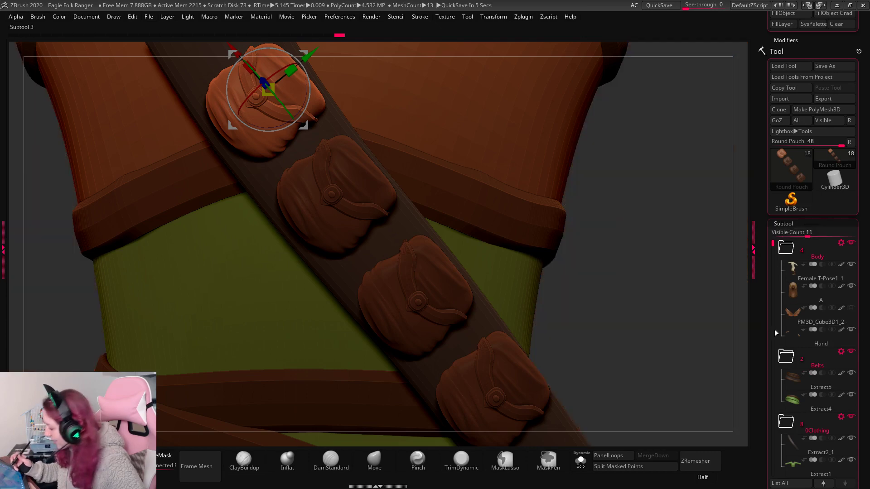
Align the transform gizmo to the strap's direction and duplicate the fourth pouch to a fifth position further up the strap.
left_click_drag(669, 271, 645, 270)
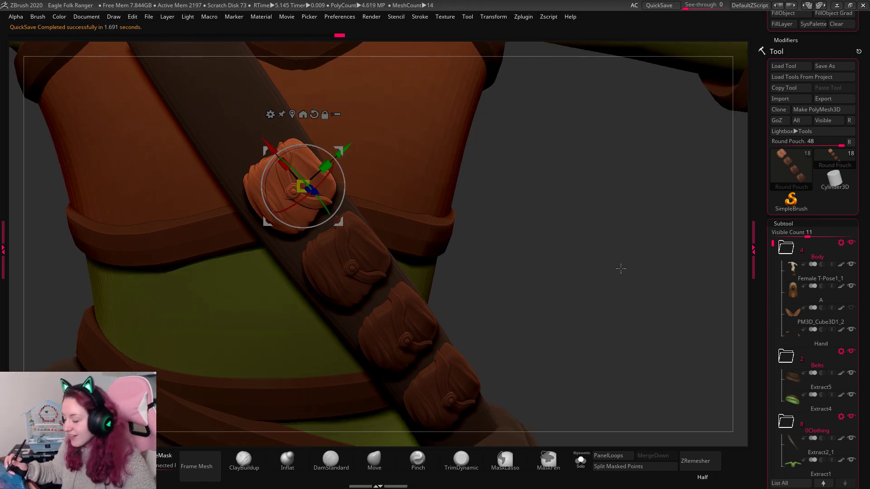
left_click_drag(623, 269, 443, 188)
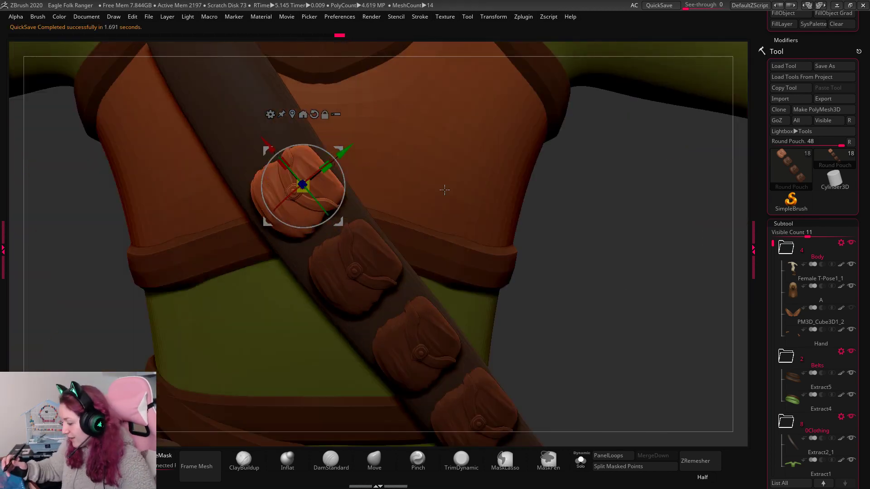
left_click_drag(309, 189, 526, 457, "alt")
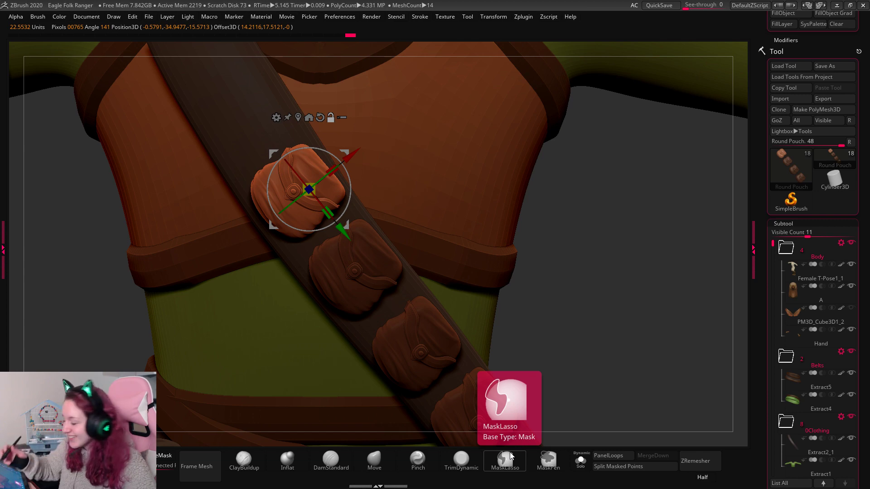
left_click_drag(344, 233, 273, 150)
left_click_drag(586, 243, 406, 217)
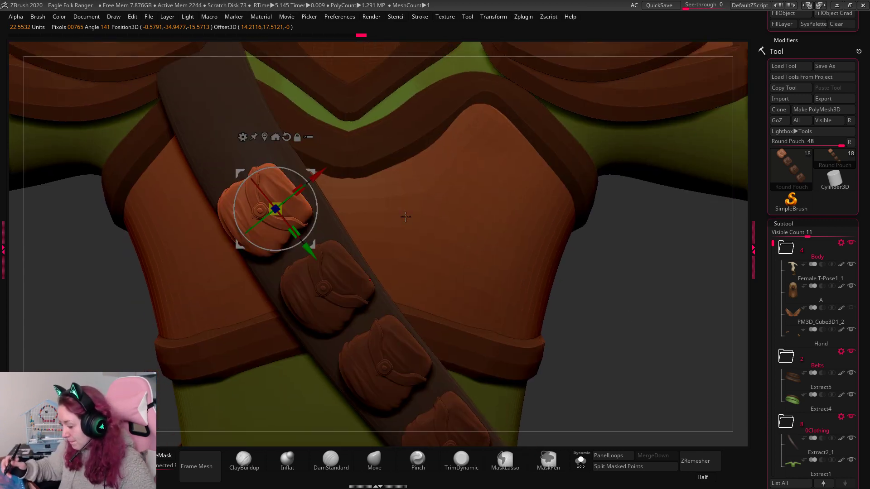
Adjust the fifth pouch's rotation and position so it rests against the curve of the strap.
left_click_drag(304, 249, 299, 246)
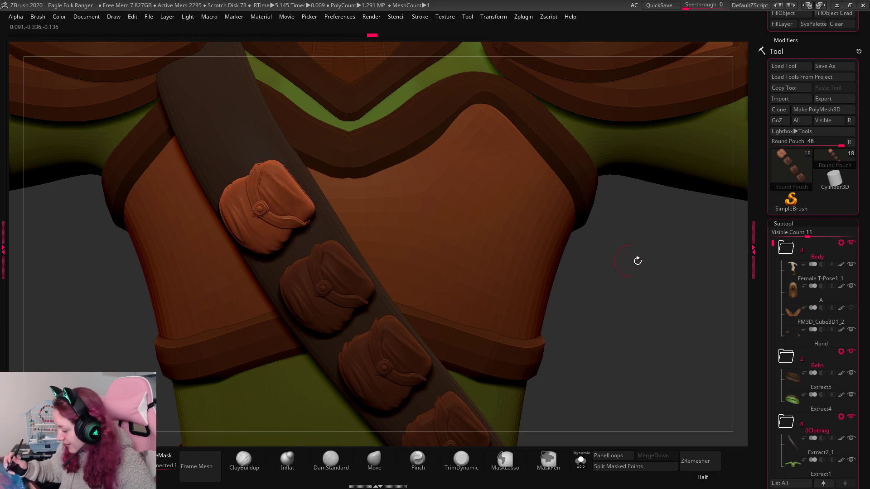
left_click_drag(637, 261, 287, 178)
left_click_drag(472, 245, 625, 313)
left_click_drag(254, 213, 253, 215)
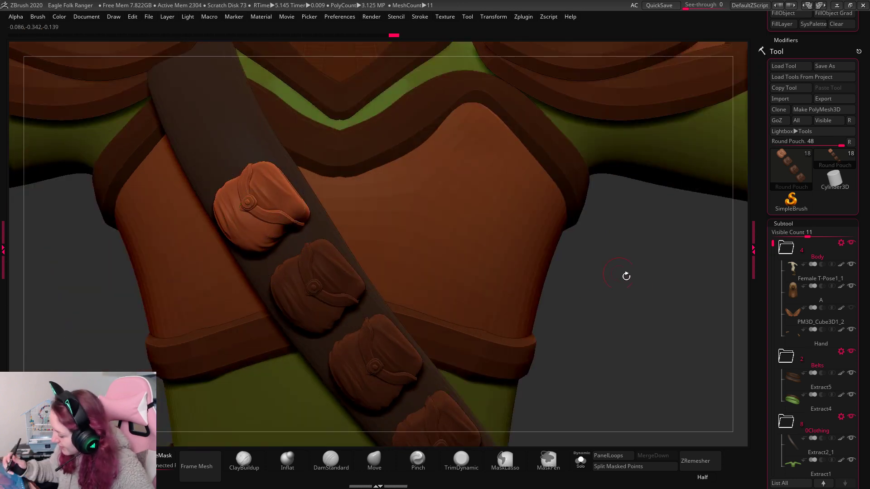
left_click_drag(652, 305, 601, 311)
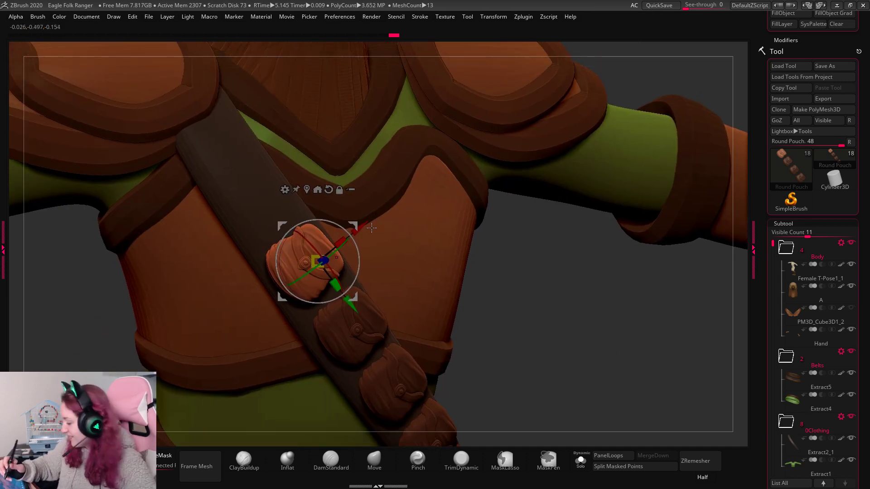
Duplicate the fifth pouch to a sixth position near the shoulder end of the strap.
left_click_drag(356, 224, 298, 187)
key("q")
left_click_drag(612, 305, 651, 345)
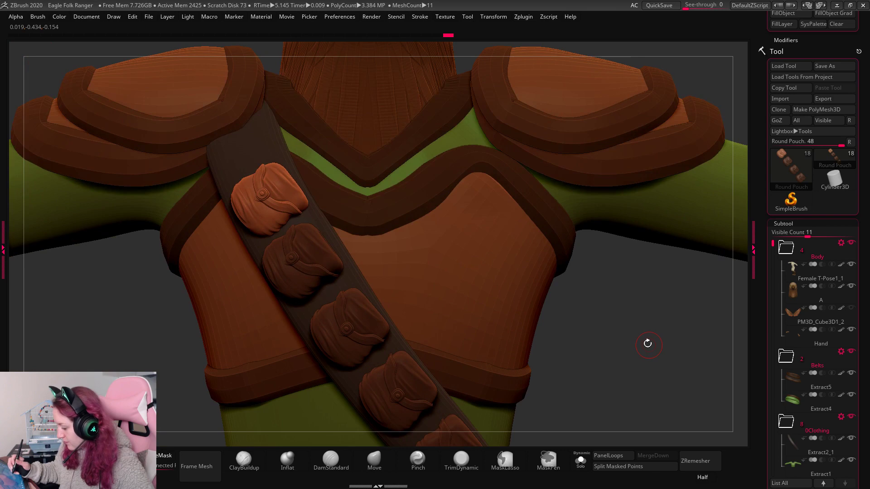
Frame the whole figure and turn the wings' visibility back on to check the row of pouches.
key("f")
left_click_drag(652, 287, 634, 312)
scroll(866, 278, "down", 1)
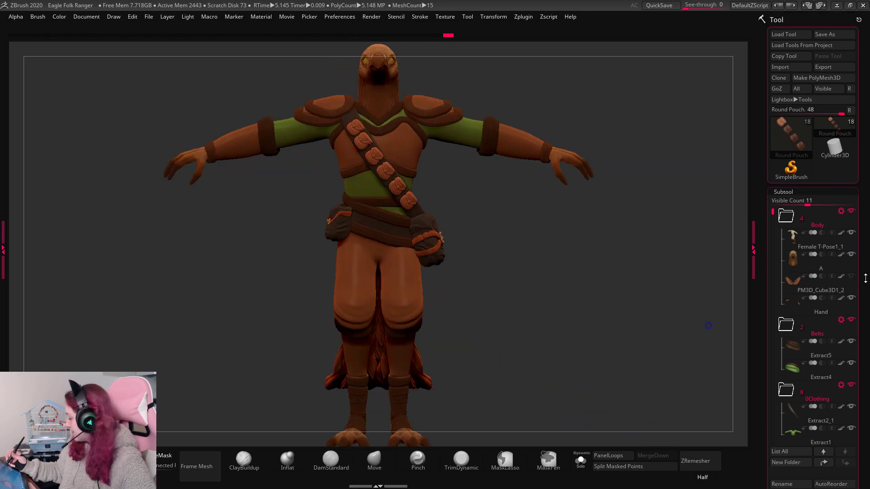
left_click(852, 274)
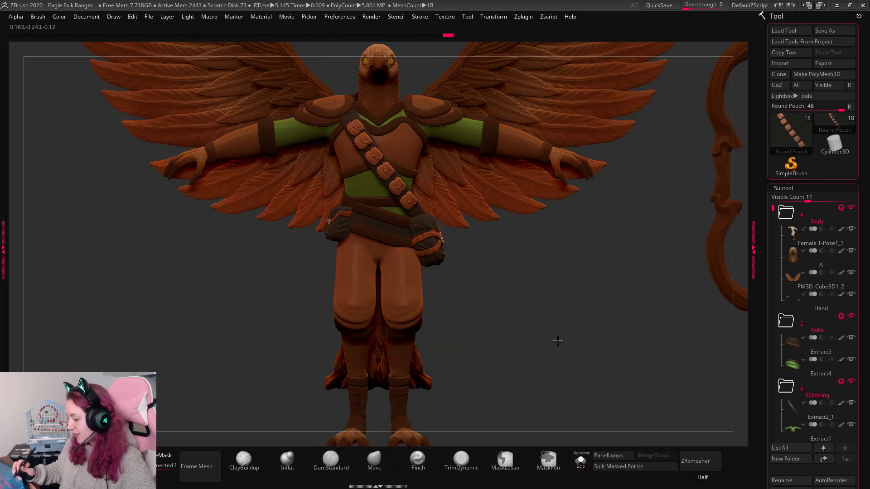
left_click_drag(558, 341, 546, 285, "alt")
left_click_drag(601, 365, 614, 408)
left_click_drag(561, 315, 376, 252, "alt")
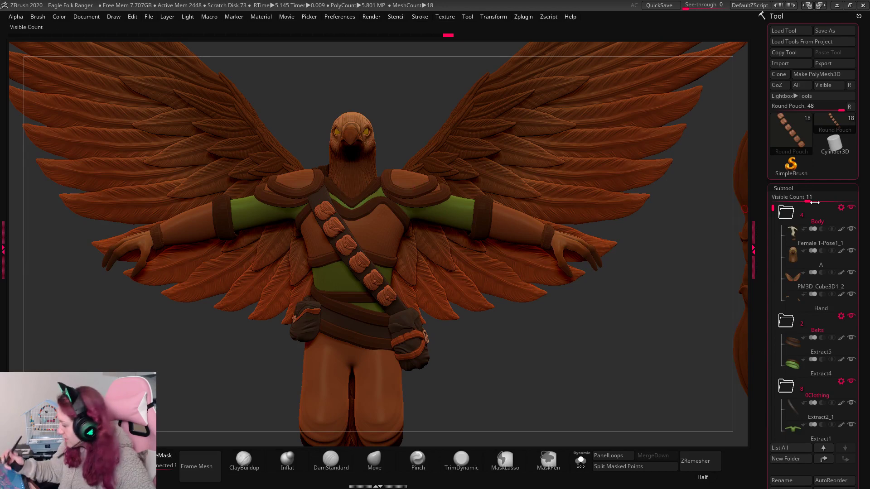
Fill the strap pouches with a darker brown, RGB 80, 48, 28.
scroll(787, 47, "up", 3)
left_click(787, 48)
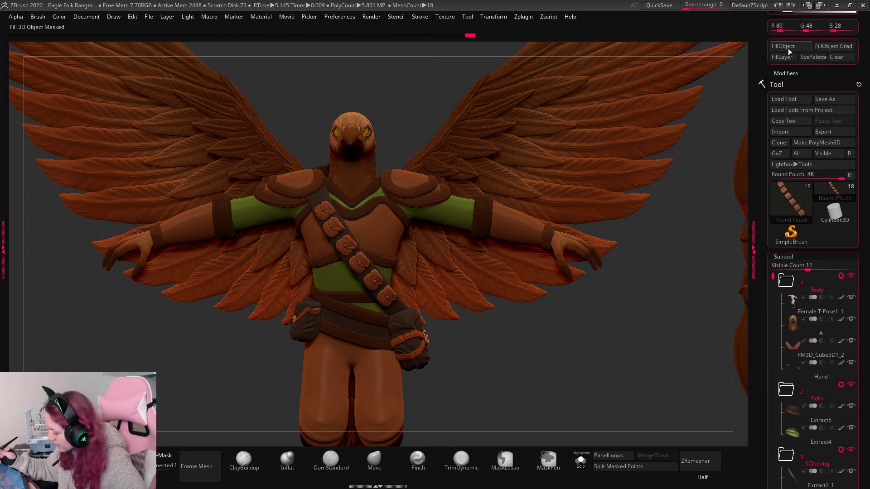
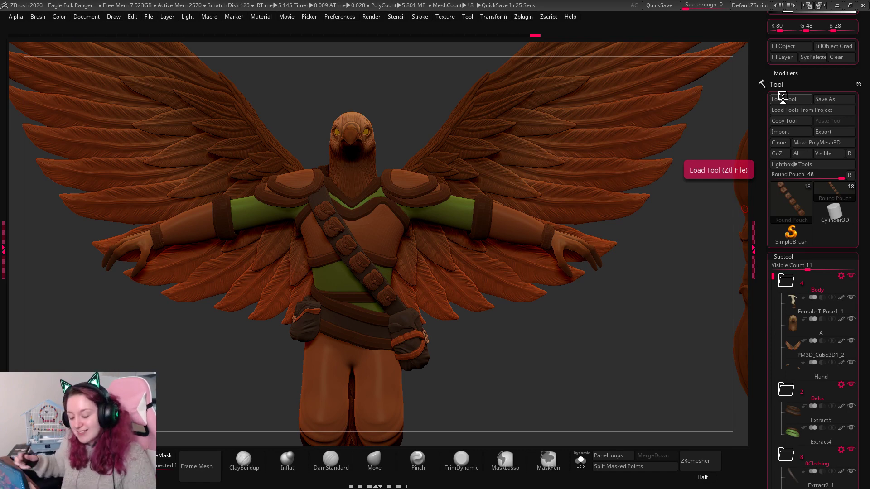
left_click_drag(866, 171, 846, 121)
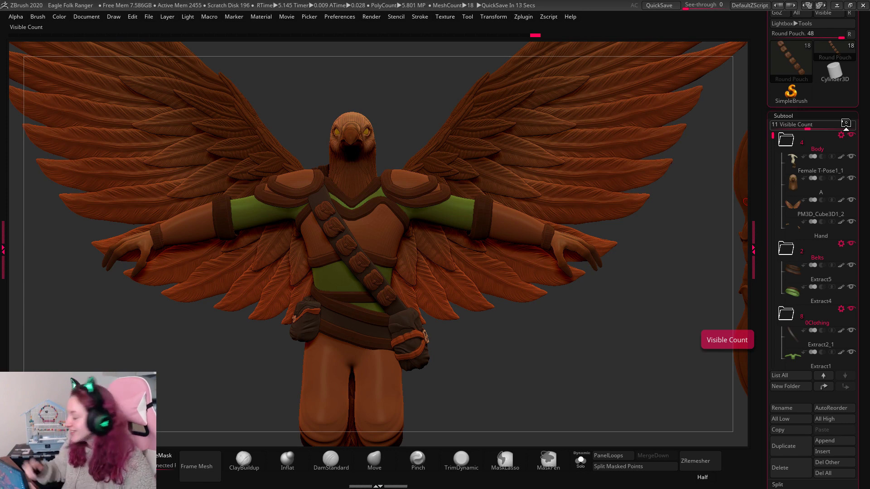
Fill the strap pouches with an even darker brown, RGB 60, 38, 24.
scroll(846, 136, "up", 5)
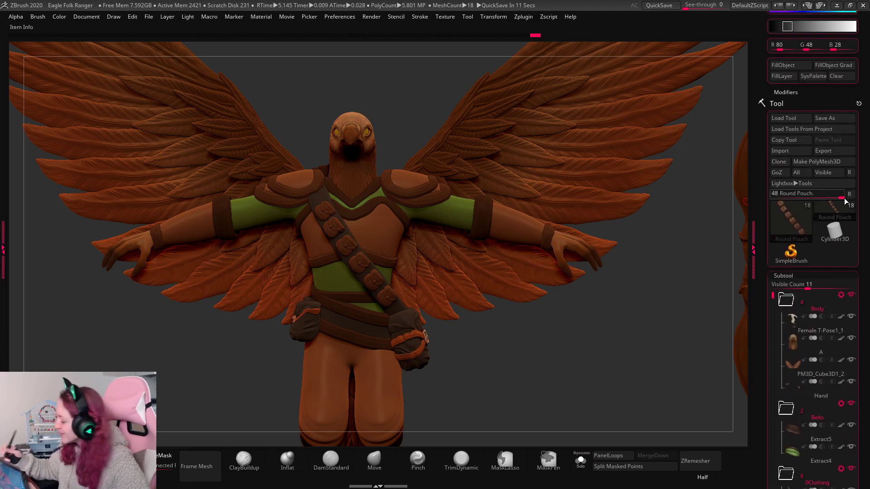
key("space")
left_click(443, 285)
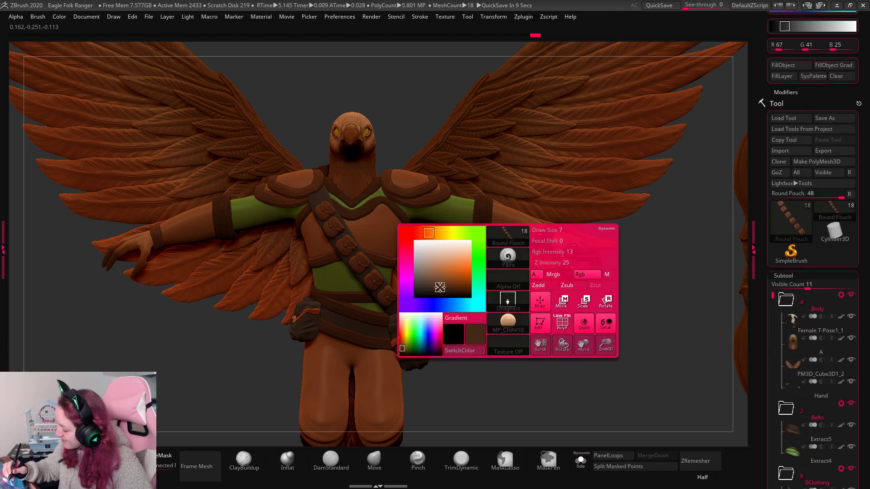
left_click(793, 65)
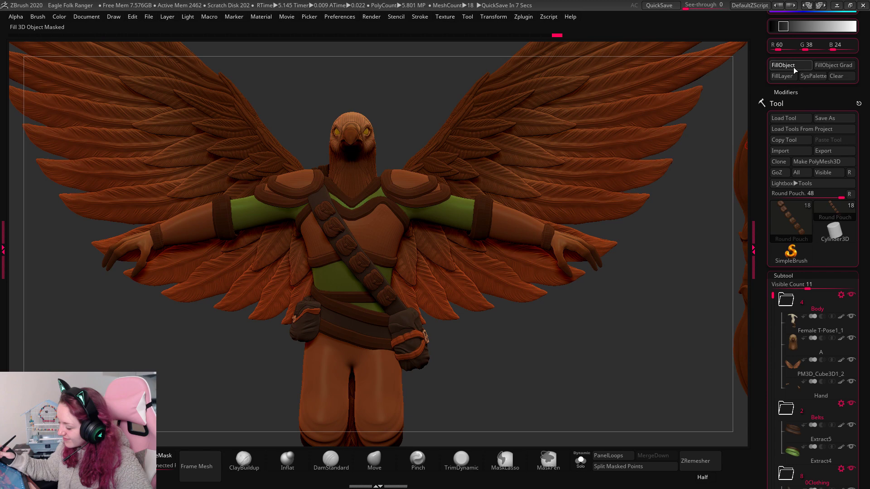
left_click_drag(610, 328, 619, 376, "alt")
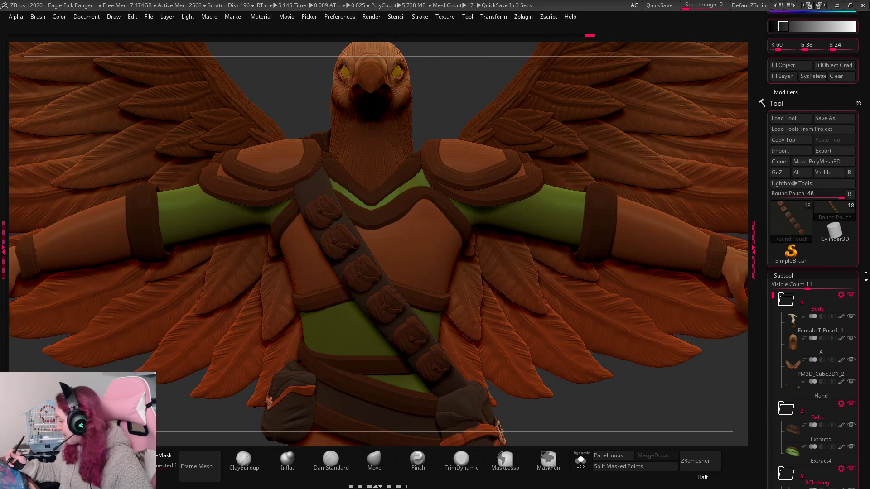
Select the diagonal chest strap Extract2_1, isolate it in Solo mode and open its Geometry settings.
left_click(581, 462)
left_click(581, 463)
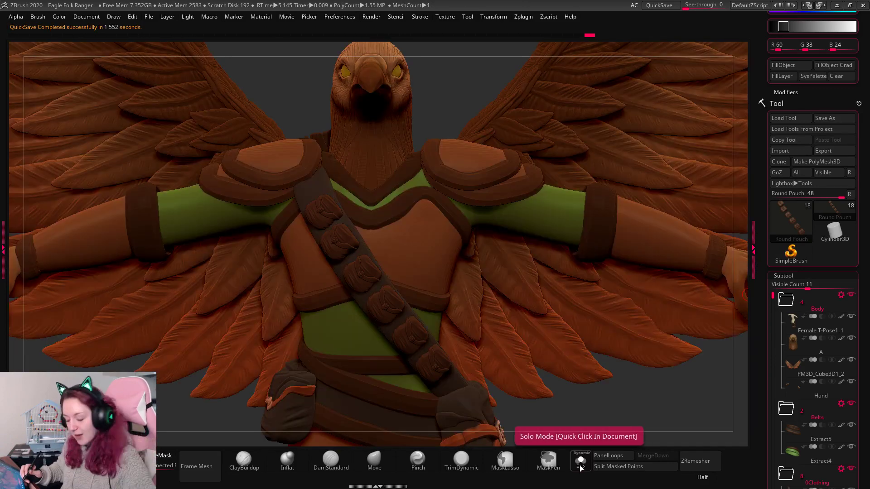
left_click(577, 427, "alt")
left_click(581, 462)
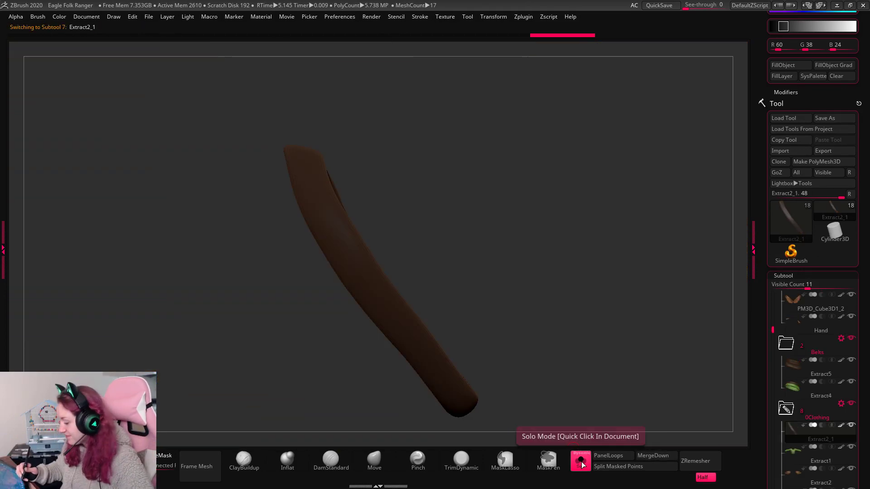
left_click_drag(861, 311, 861, 265)
left_click(784, 174)
left_click(787, 184)
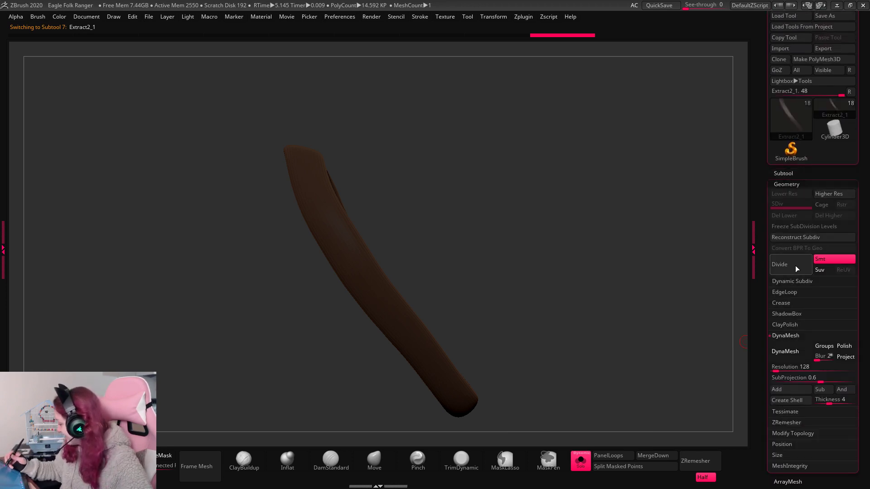
left_click(581, 463)
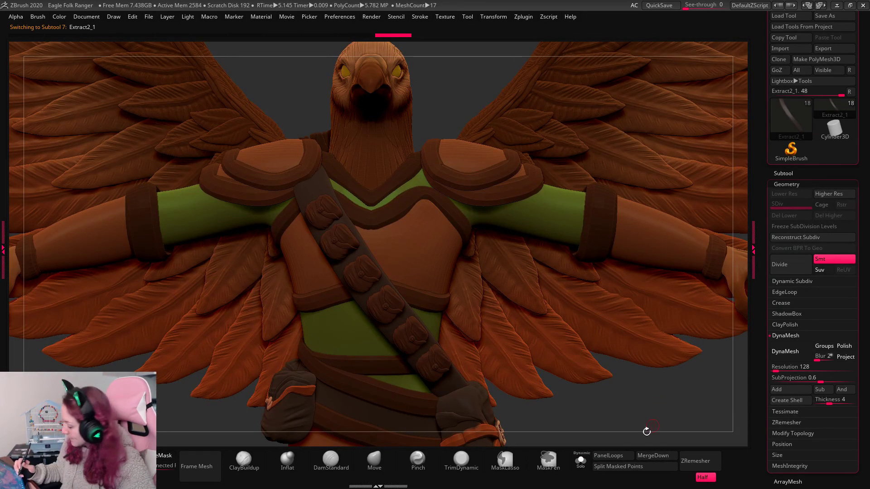
left_click(581, 462)
Enlarge the brush draw size and choose the DamStandard brush for detailing the strap.
key("space")
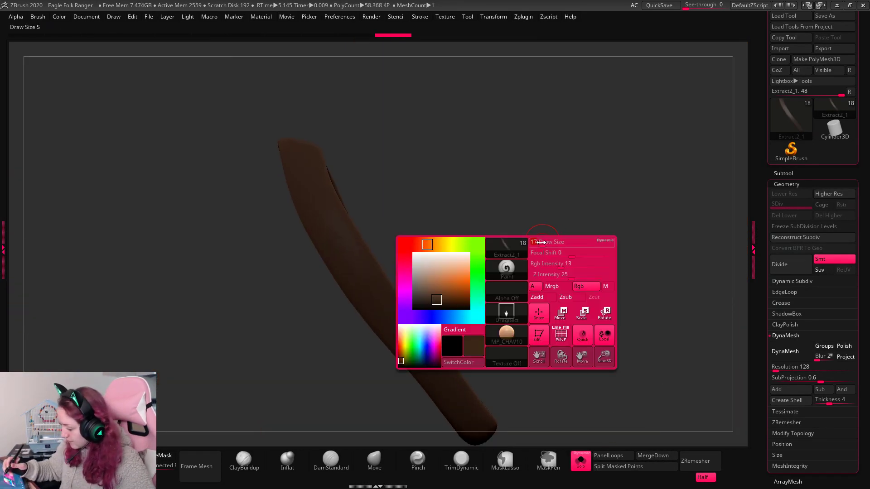
left_click_drag(546, 253, 630, 268)
left_click(335, 462)
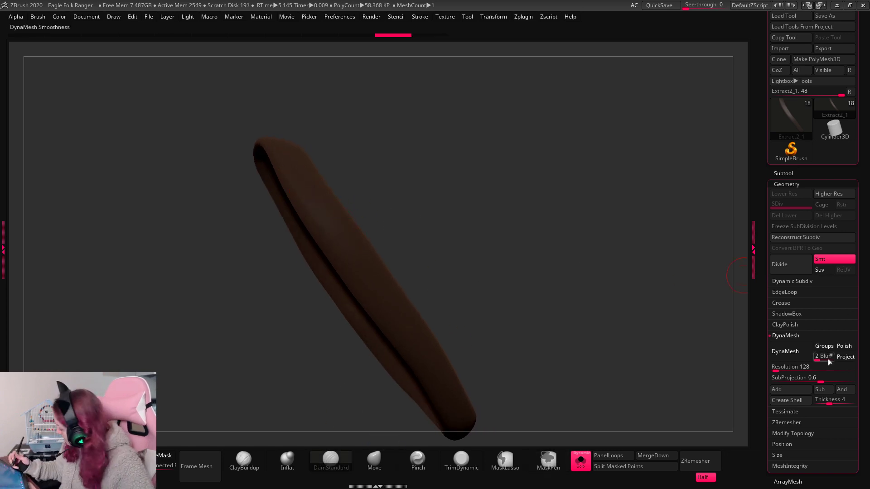
Try to DynaMesh the chest strap at resolution 336.
left_click(786, 356)
left_click(779, 370)
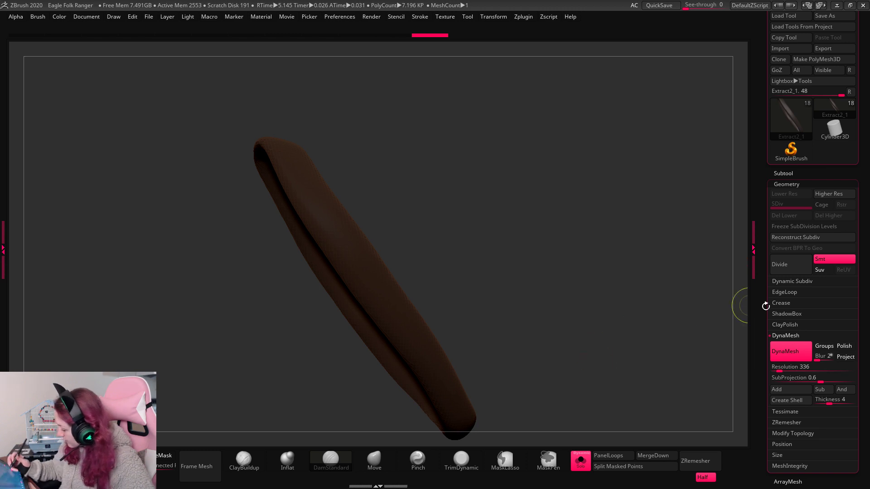
key("ctrl+z")
DynaMesh the chest strap at resolution 832, then leave Solo mode to show the whole figure again.
left_click_drag(780, 370, 790, 369)
left_click(790, 356)
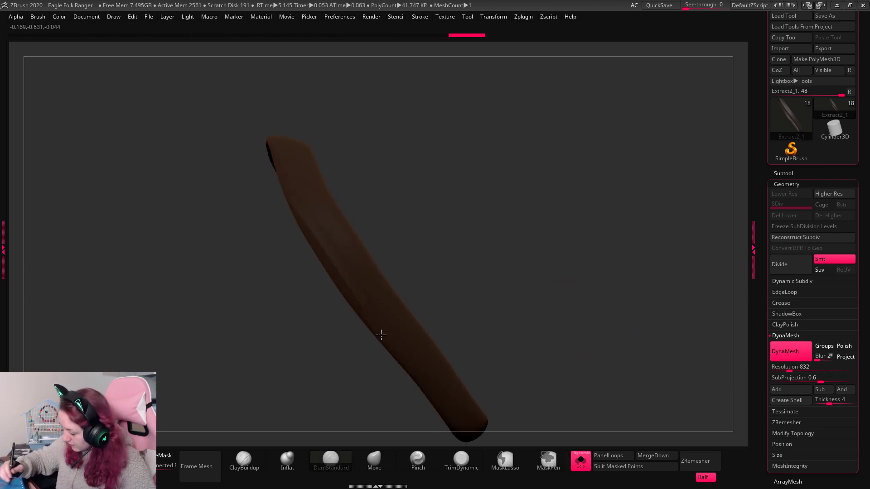
left_click_drag(381, 334, 296, 184)
left_click_drag(491, 305, 534, 259)
left_click(580, 462)
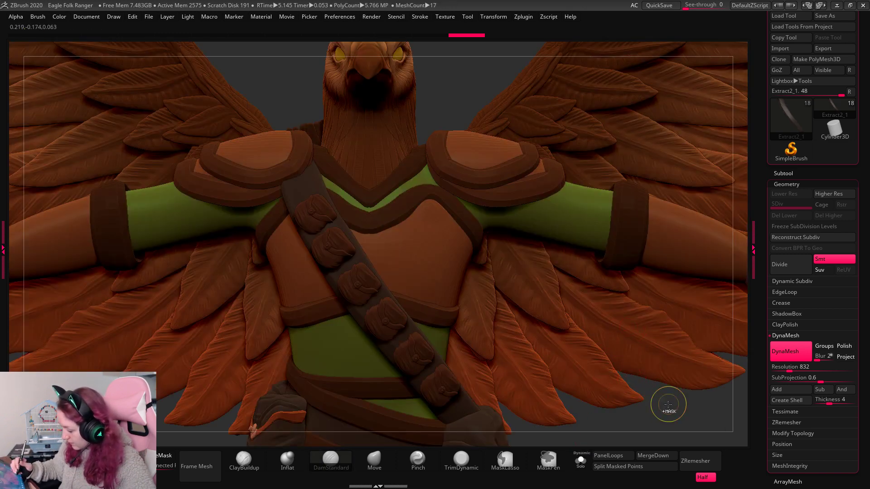
scroll(666, 401, "up", 3)
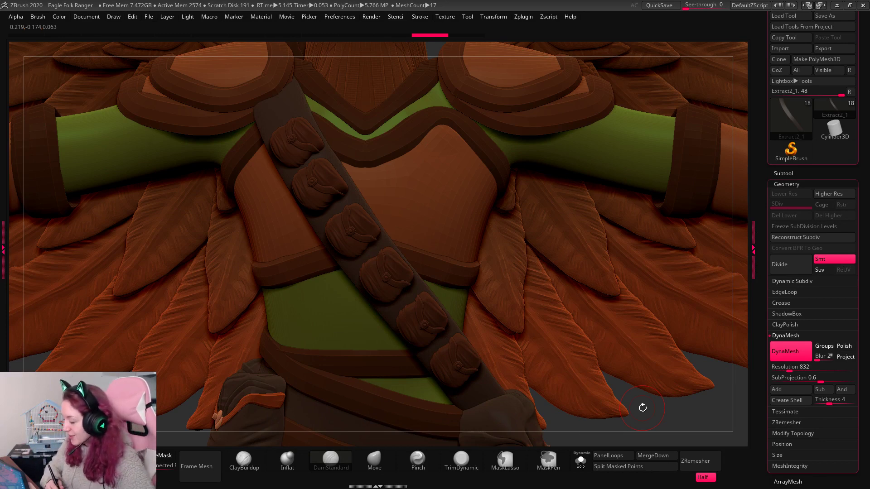
Make the Extract2 subtool on the figure's upper body the active subtool.
key("f")
left_click_drag(530, 358, 546, 370)
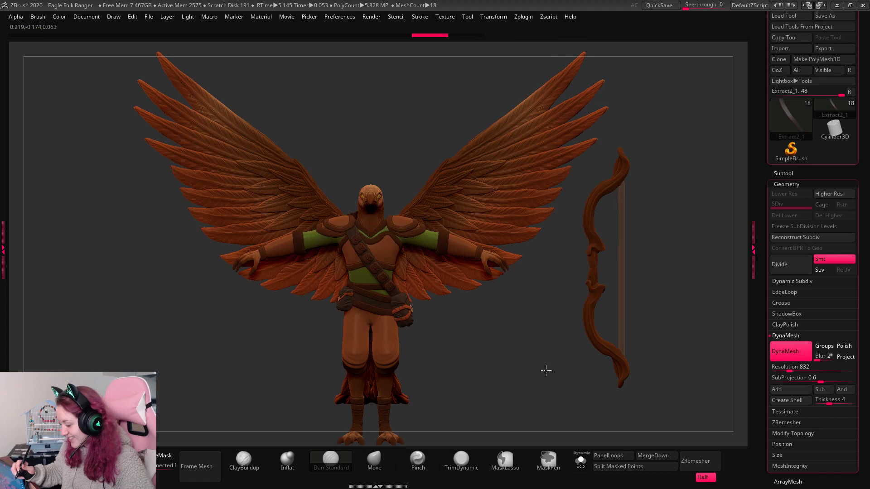
scroll(548, 367, "up", 3)
left_click(550, 363, "alt")
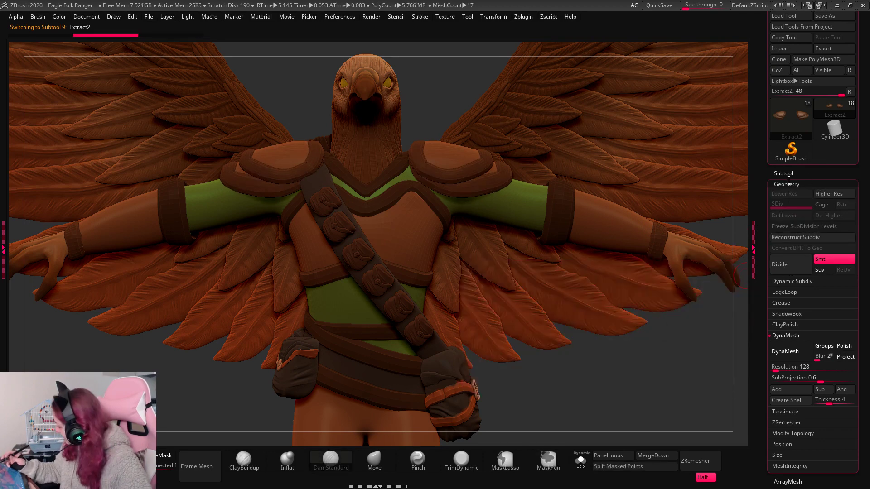
left_click_drag(797, 181, 797, 179)
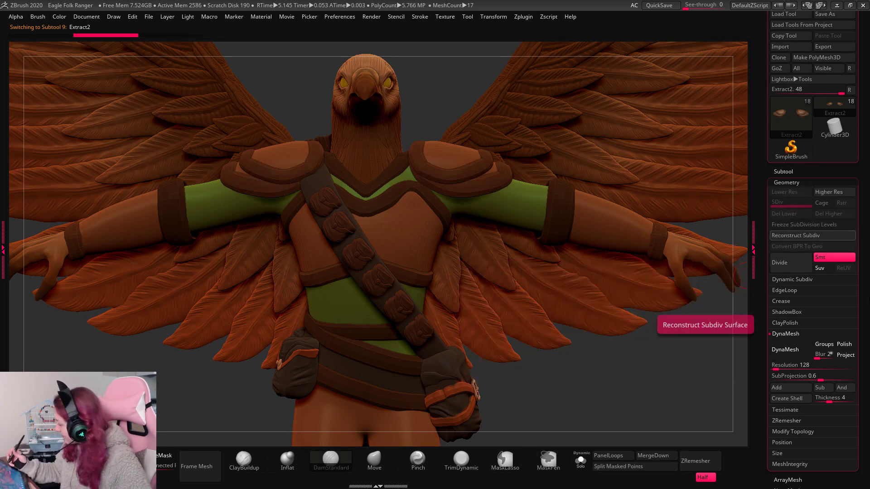
left_click_drag(867, 294, 864, 243)
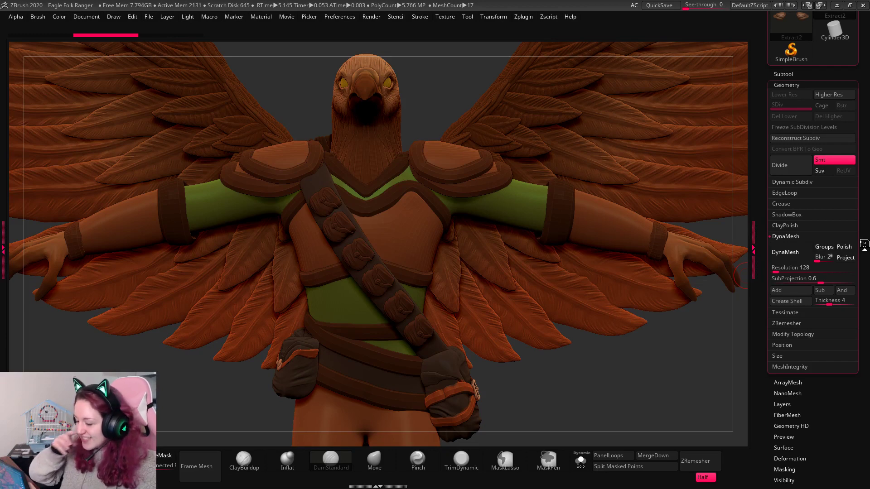
scroll(811, 269, "down", 1)
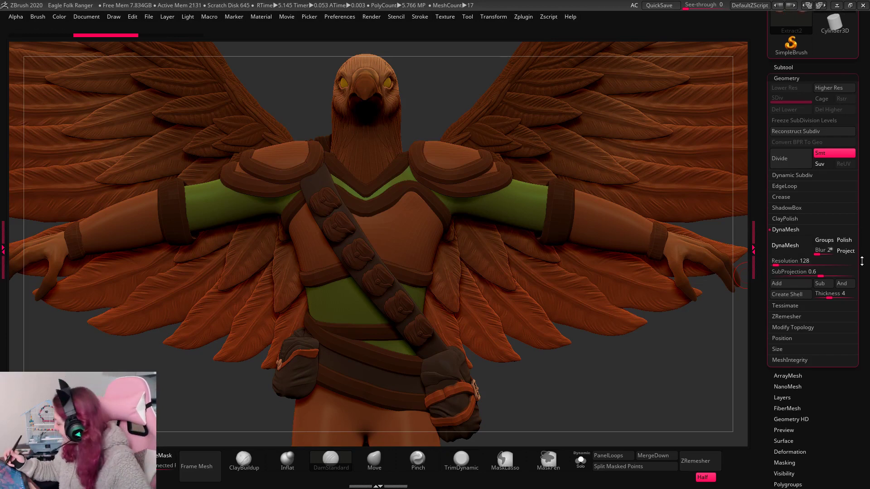
key("space")
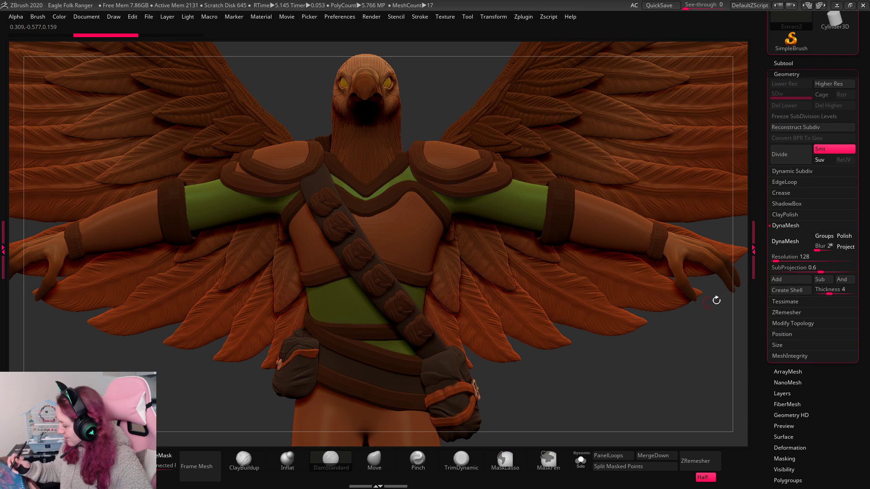
Select the round pouches along the diagonal chest strap.
left_click_drag(647, 328, 631, 393, "alt")
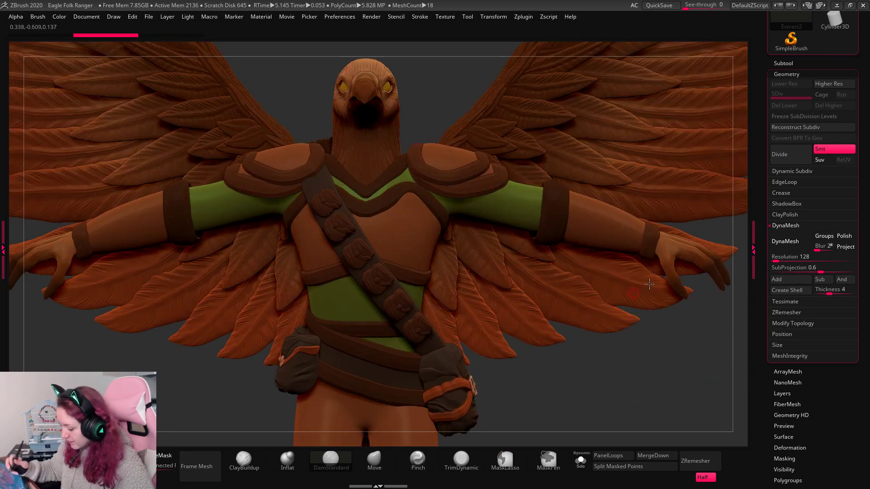
left_click(421, 329, "alt")
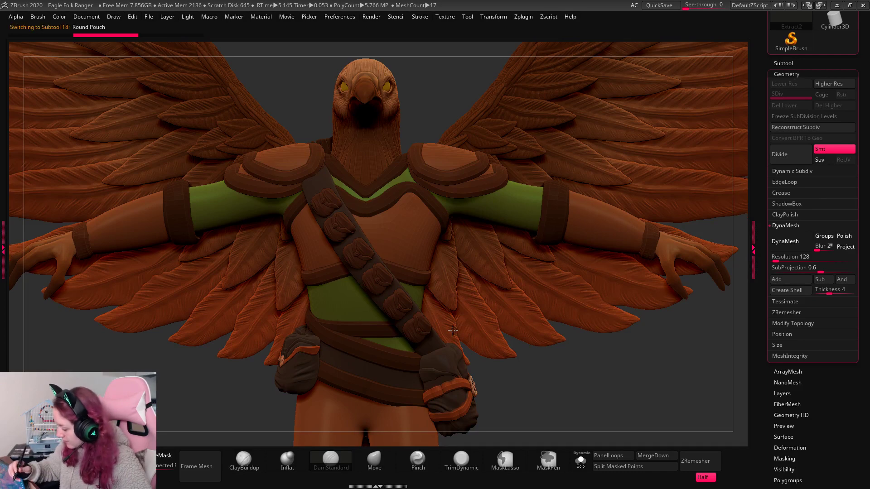
left_click(581, 467)
left_click(582, 467)
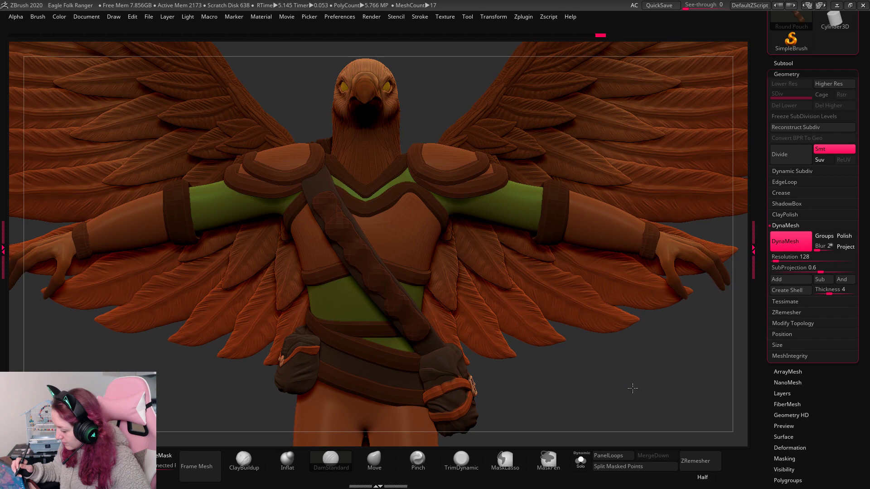
Try remeshing the strap pouches with DynaMesh at resolutions 128 and 456.
left_click_drag(633, 389, 637, 408, "alt")
key("ctrl+z")
left_click_drag(778, 259, 782, 259)
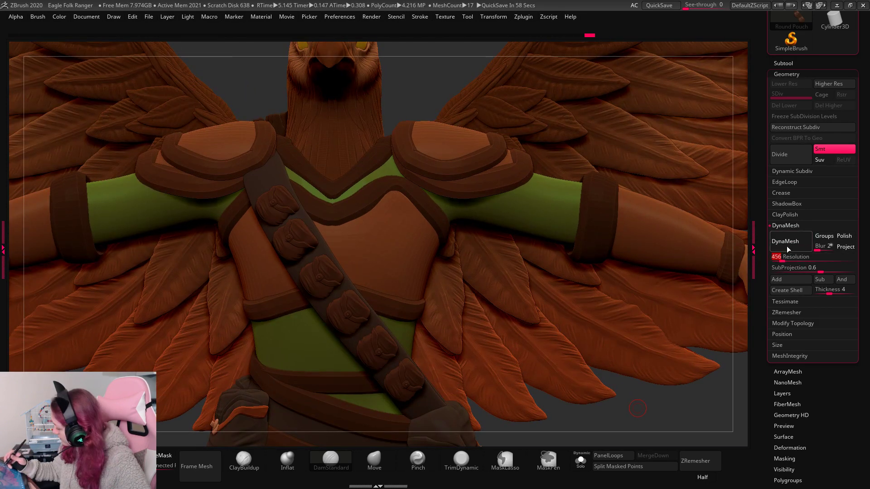
left_click(788, 248)
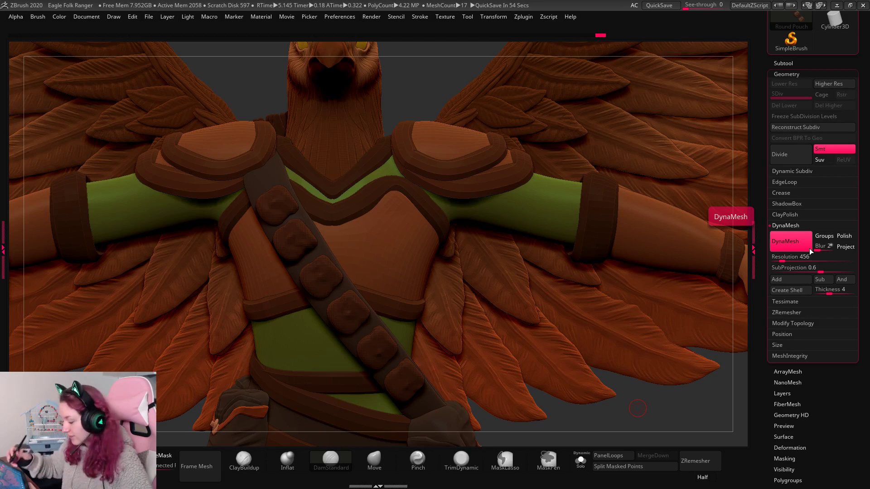
key("ctrl+z")
Remesh the strap pouches with DynaMesh at resolution 2192.
left_click(786, 248)
left_click_drag(783, 259, 811, 252)
key("ctrl+z")
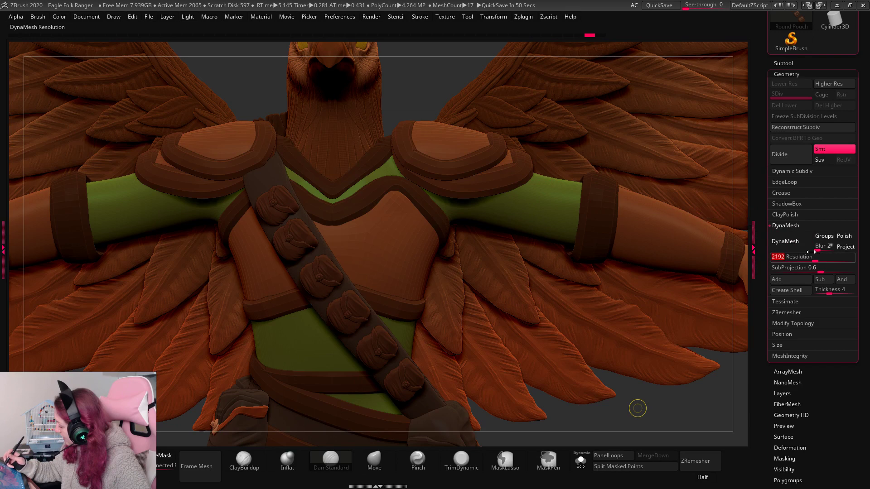
left_click(789, 245)
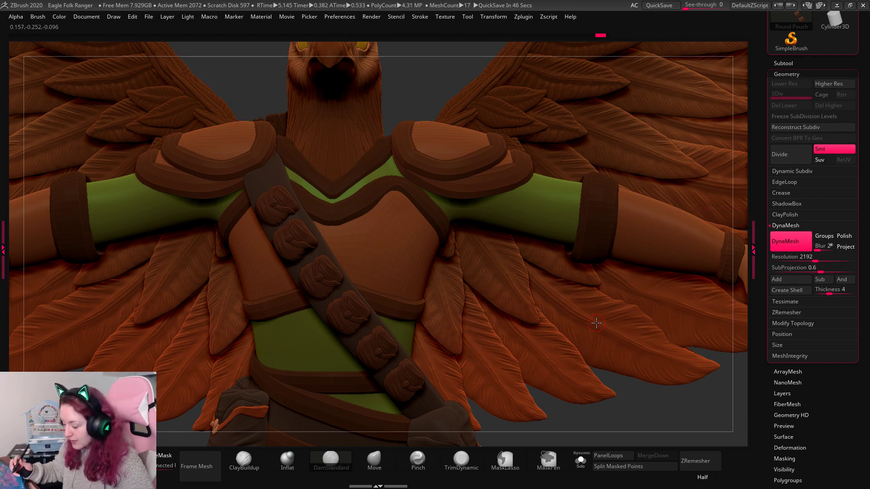
Select the green shirt and choose a fabric cloth sculpting brush for it.
key("f")
key("f")
mouse_move(647, 328)
left_mouse_down()
mouse_move(598, 331)
mouse_move(668, 367)
mouse_move(657, 329)
left_mouse_up()
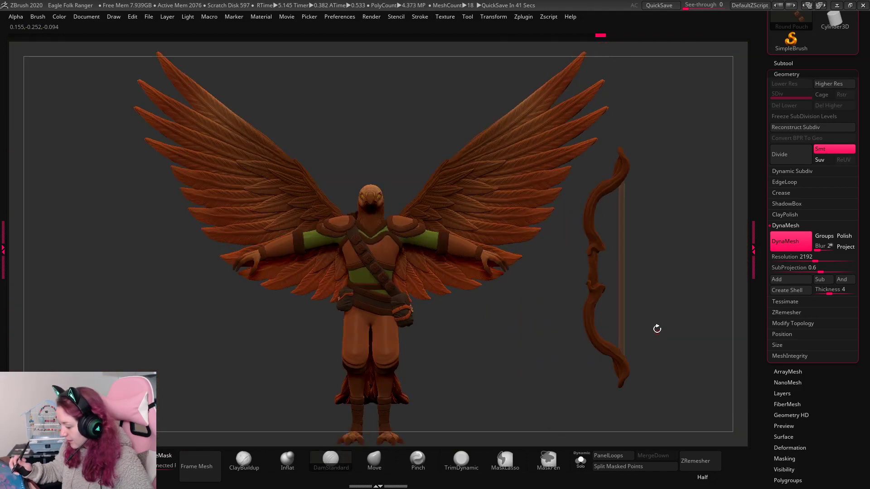
left_click_drag(674, 274, 676, 283, "alt")
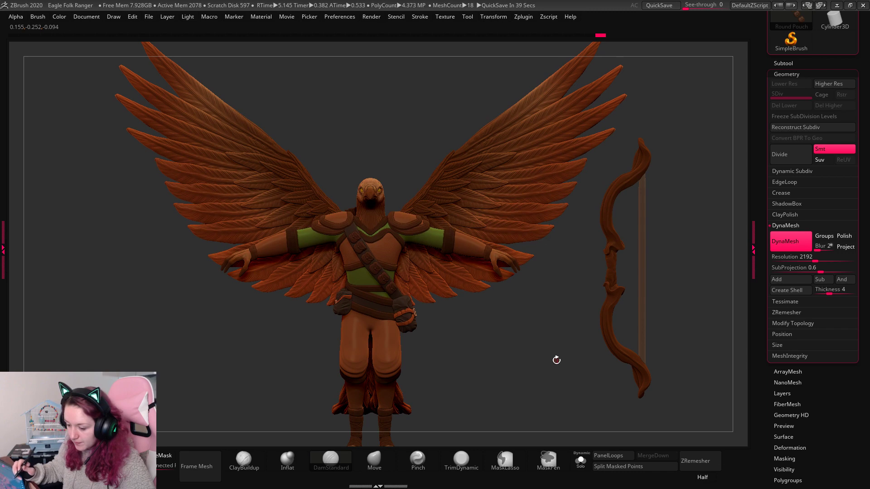
mouse_move(557, 360)
left_mouse_down("alt")
mouse_move(552, 344)
mouse_move(603, 363)
mouse_move(560, 361)
mouse_move(565, 397)
left_mouse_up("alt")
left_click(483, 184, "alt")
key("b")
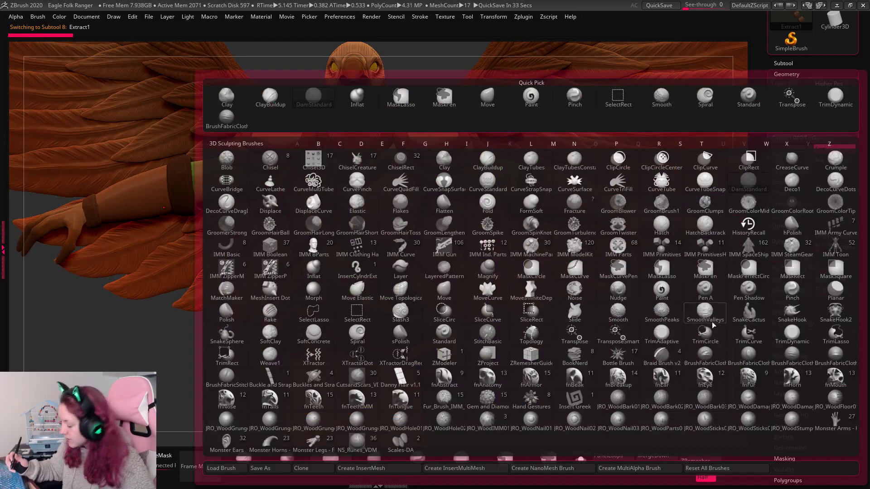
left_click(803, 369)
key("space")
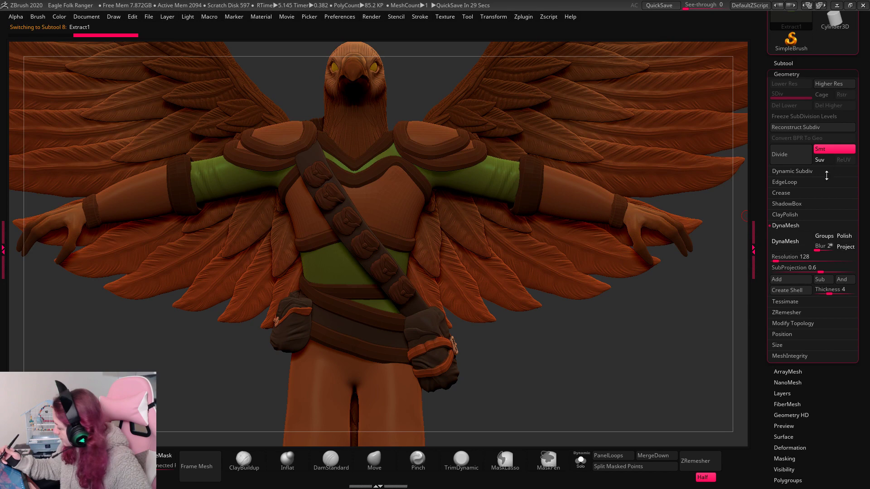
Try remeshing the green shirt with DynaMesh at resolution 616.
left_click_drag(776, 257, 785, 257)
left_click(791, 241)
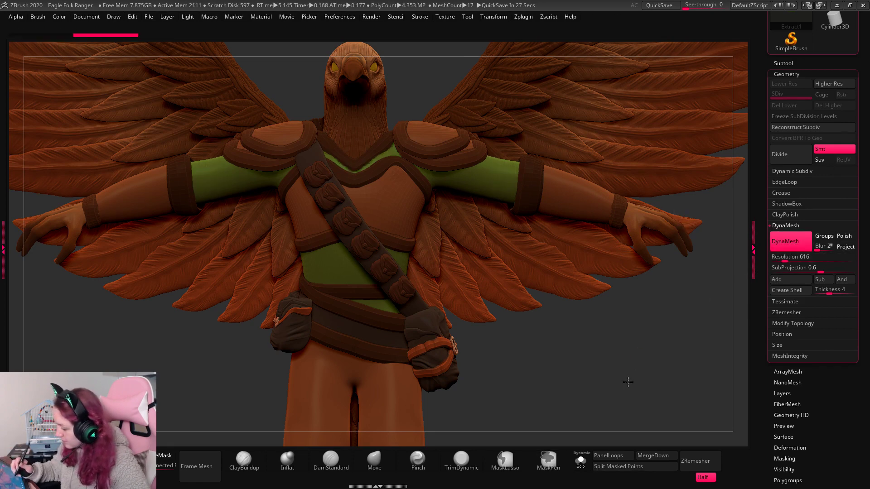
key("ctrl+z")
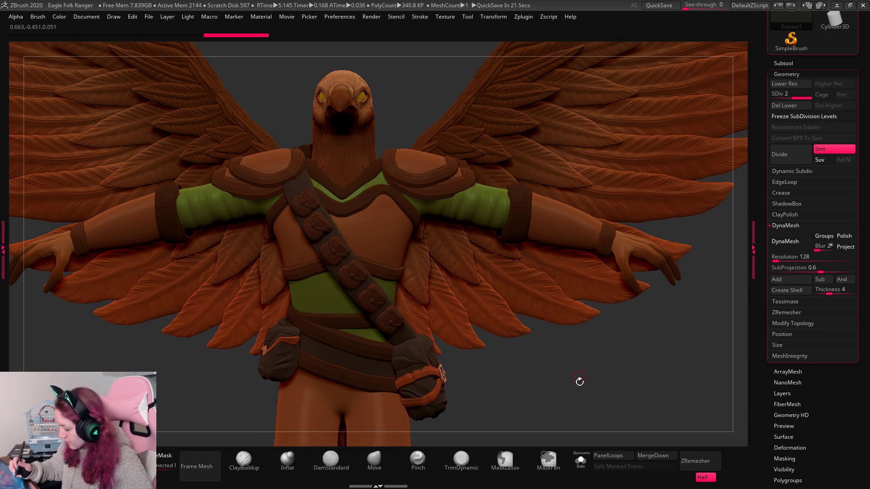
Isolate the subdivided green shirt and brush cloth folds across its torso and sleeves, ending with the whole character shown.
left_click(581, 460)
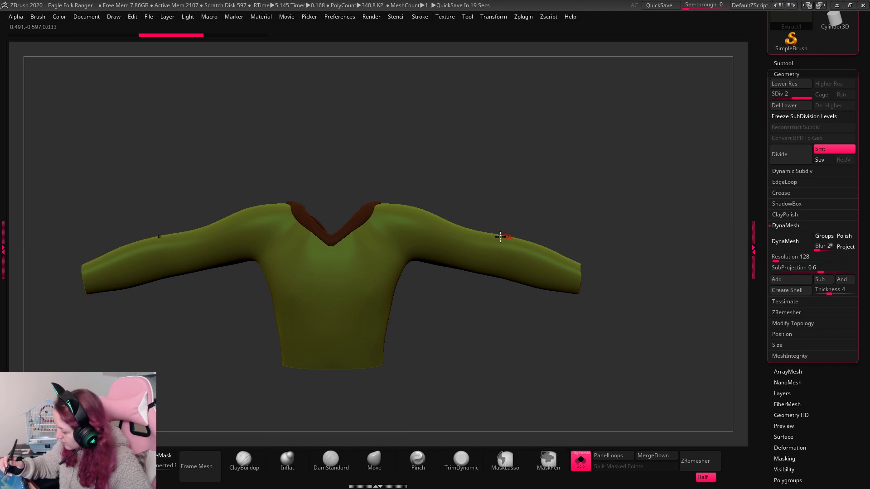
key("space")
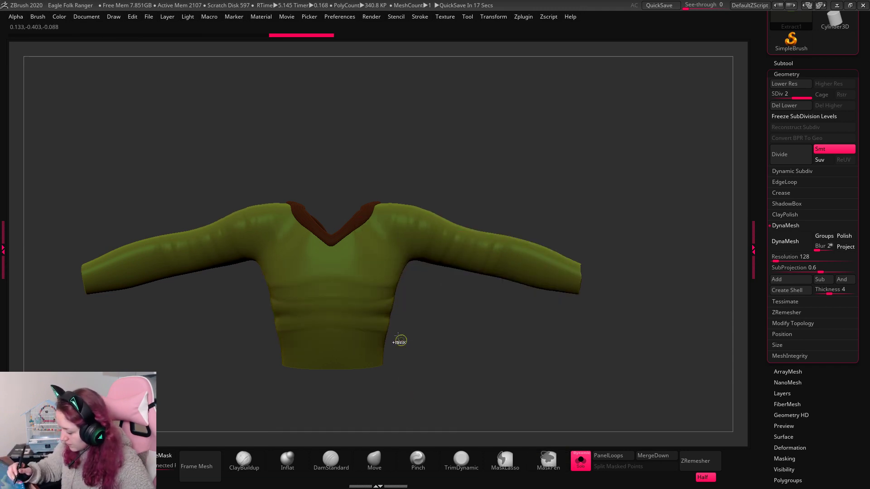
left_click_drag(400, 340, 394, 322)
left_click_drag(464, 374, 559, 219)
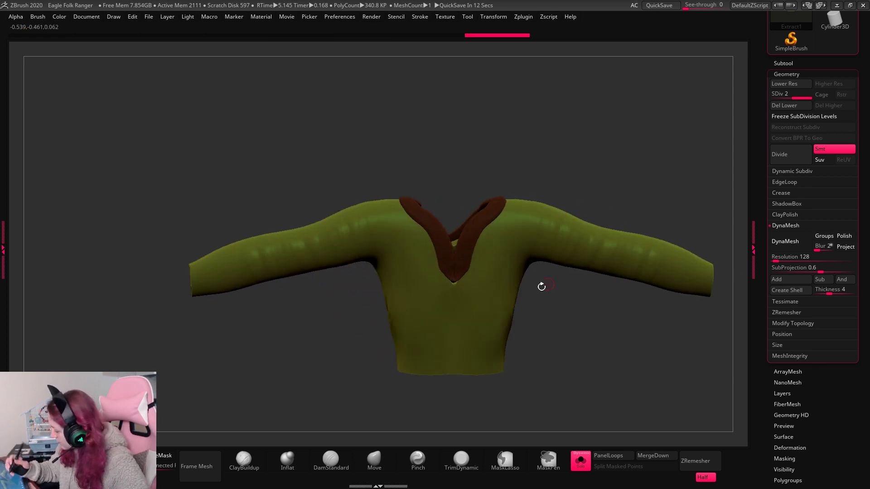
left_click_drag(589, 342, 605, 383)
key("alt+s")
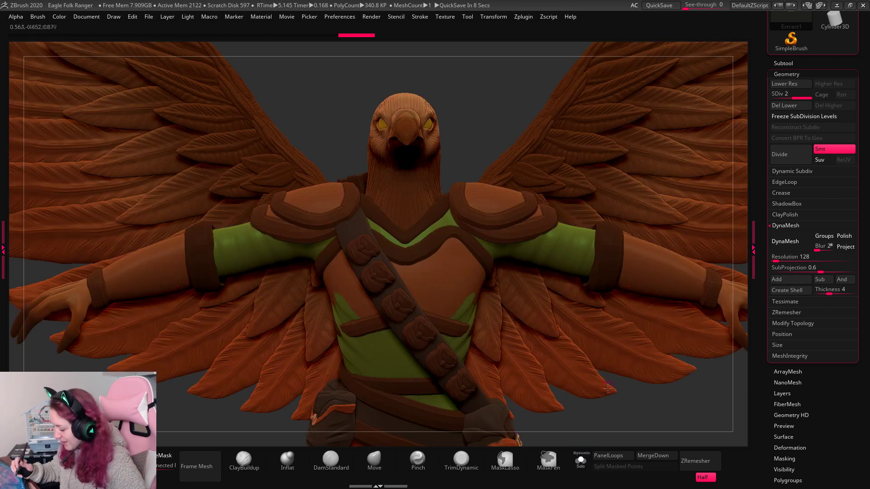
Inflate the sides of the chest armour with the Inflat brush to cover the shirt poking through.
left_click(461, 279, "alt")
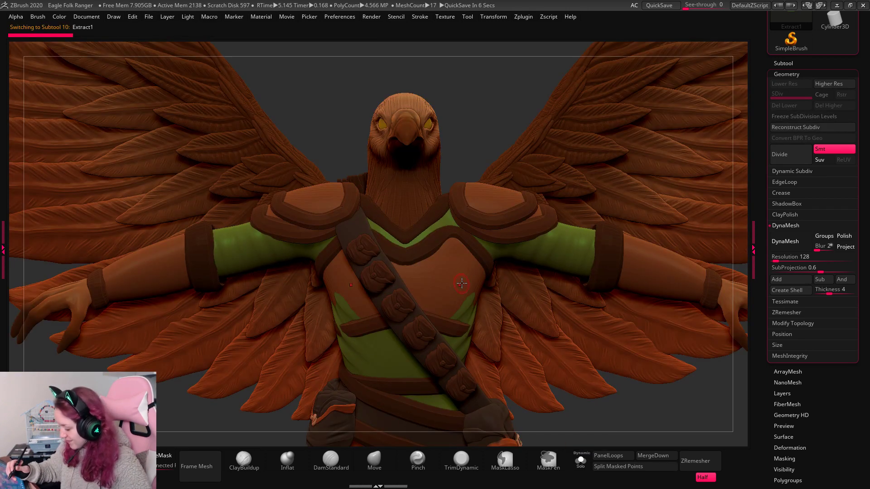
left_click(288, 460)
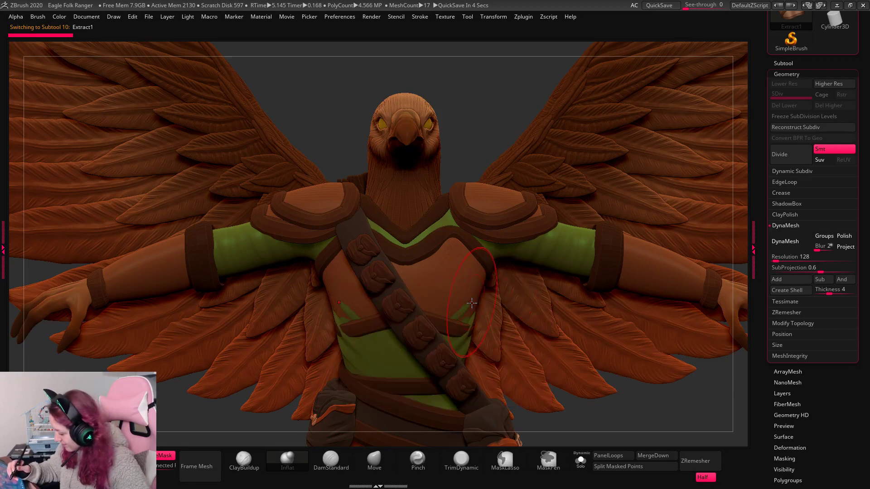
right_click_drag(537, 353, 331, 399)
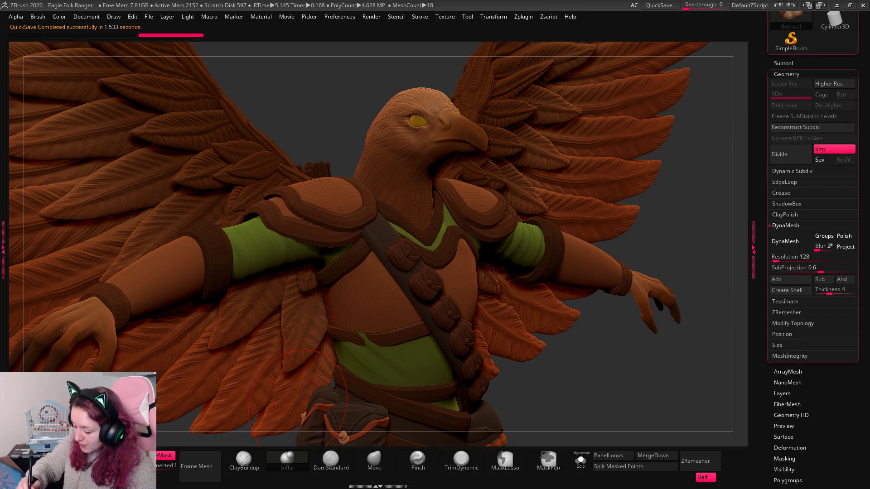
key("space")
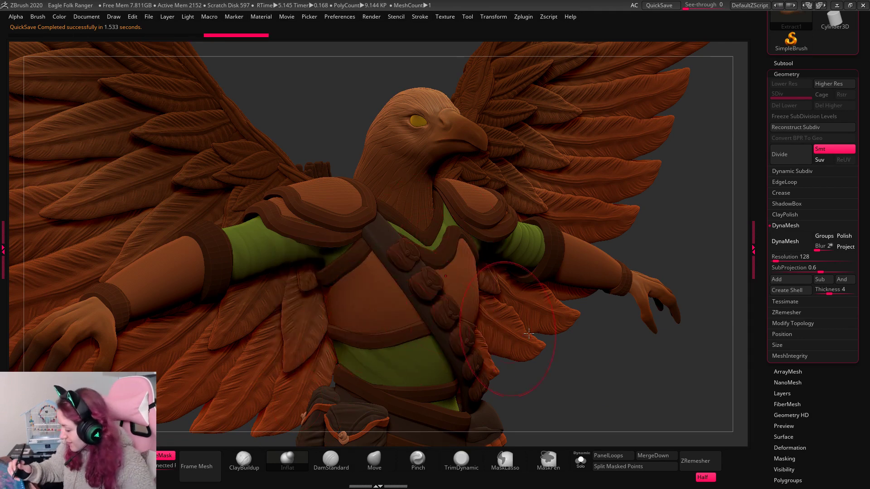
right_click_drag(648, 361, 666, 361)
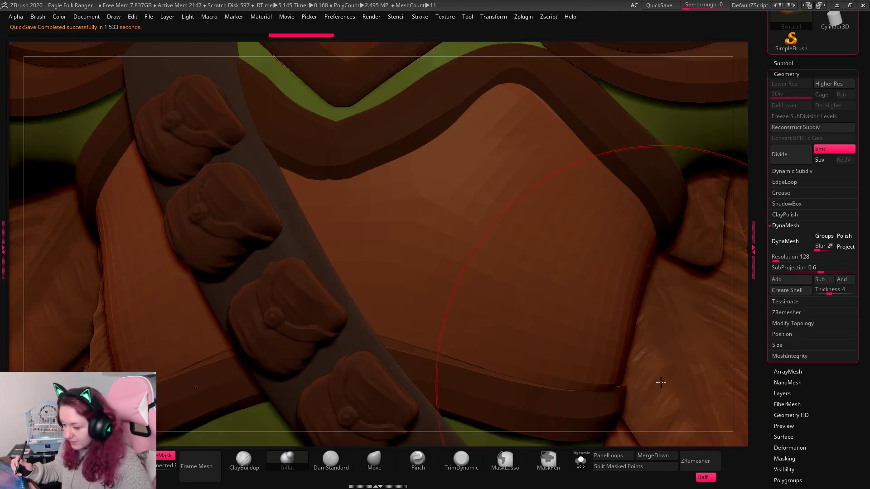
key("f")
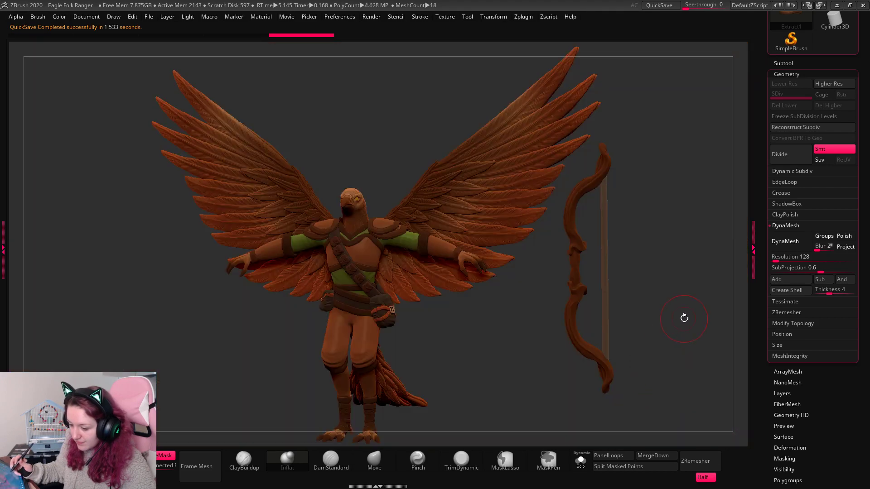
right_click_drag(683, 317, 684, 325, "shift")
key("b")
key("i")
key("n")
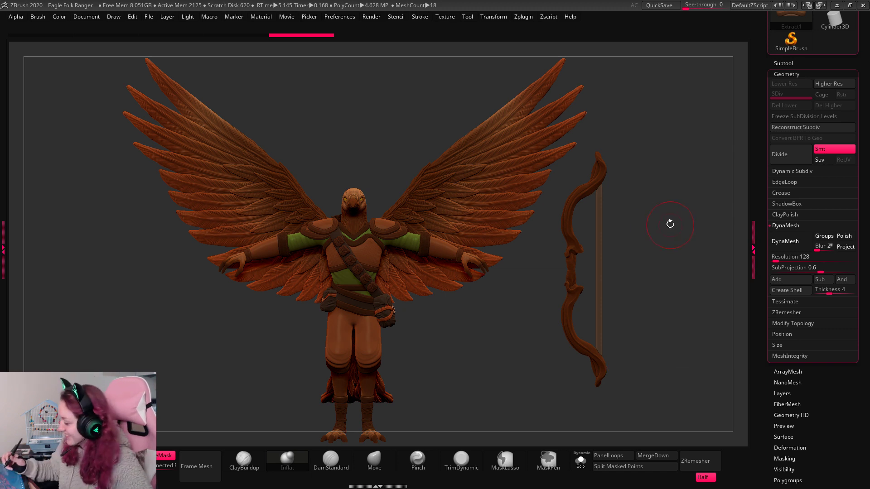
key("space")
mouse_move(681, 216)
left_mouse_down("alt")
mouse_move(675, 246)
mouse_move(490, 246)
left_mouse_up("alt")
key("space")
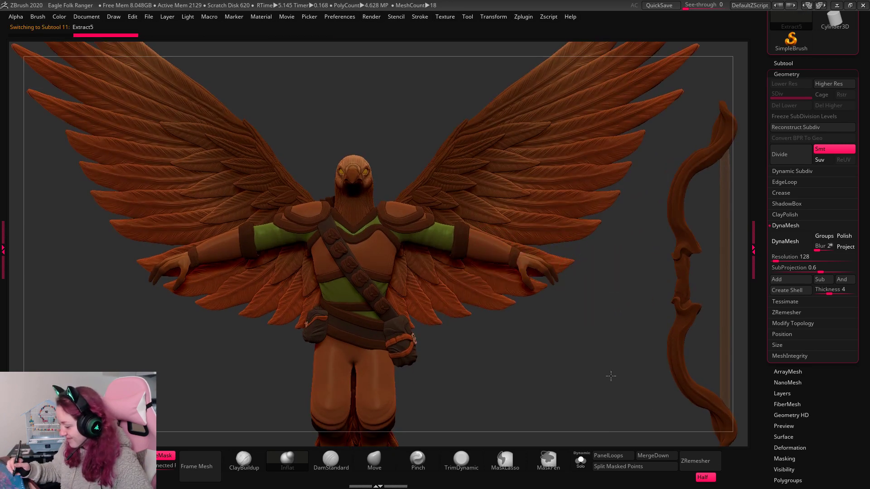
Subdivide the chest armour once while it is isolated, and bring back the other subtools.
left_click_drag(610, 375, 476, 331, "alt")
left_click(364, 269, "alt")
key("space")
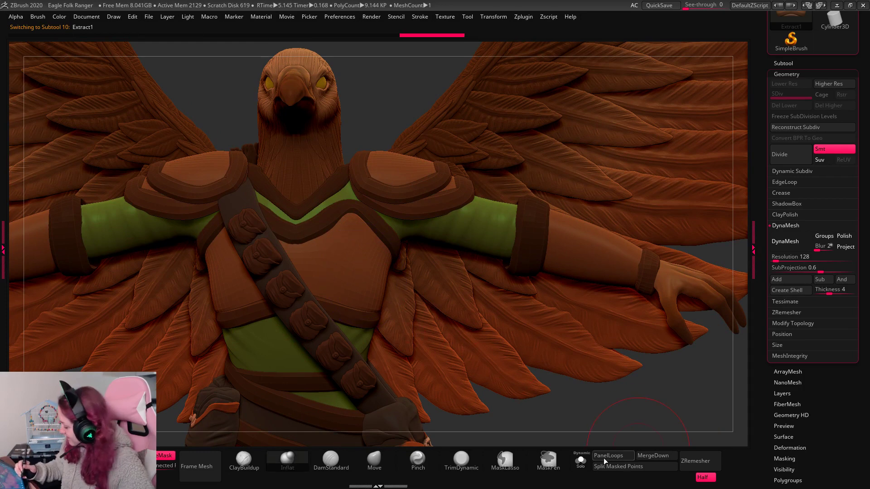
left_click(580, 460)
key("space")
left_click(794, 157)
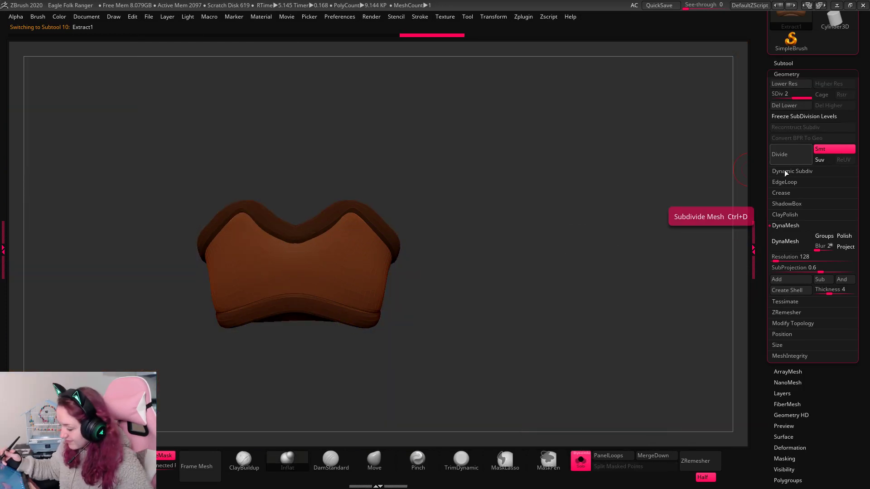
left_click(580, 461)
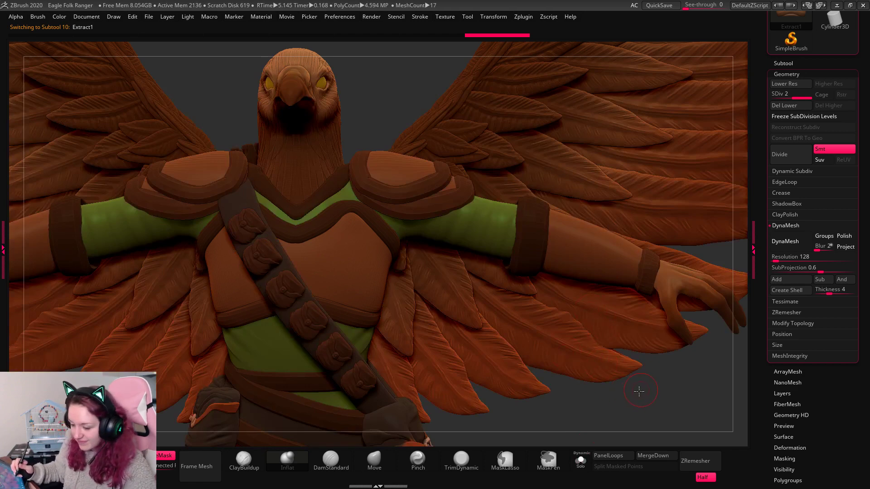
Select the forearm bracers and subdivide them once.
mouse_move(637, 379)
left_mouse_down()
mouse_move(606, 327)
mouse_move(635, 392)
mouse_move(616, 357)
left_mouse_up()
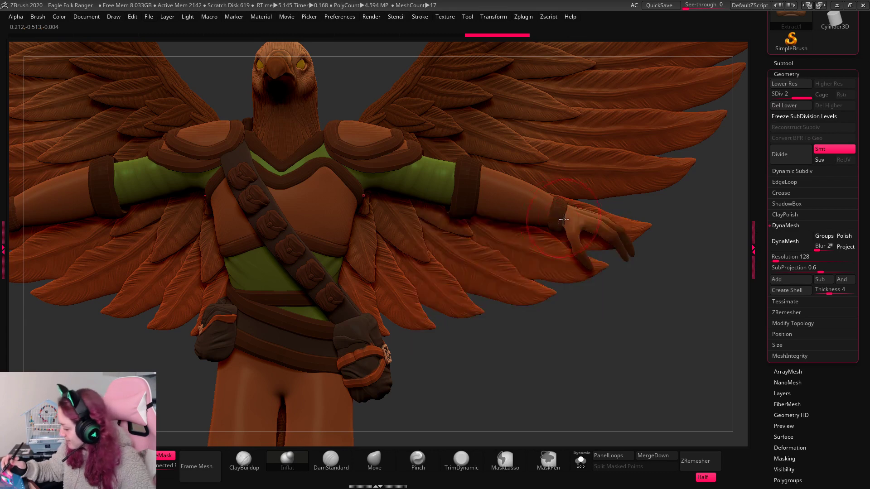
left_click(528, 200, "alt")
right_click(491, 261)
left_click_drag(671, 306, 673, 358, "alt")
left_click_drag(519, 393, 698, 339)
right_click(697, 337)
left_click(791, 157)
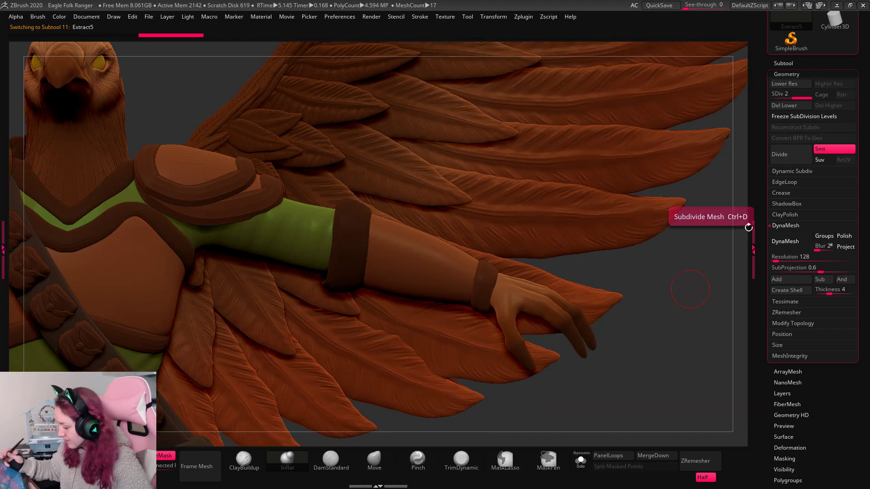
Switch to the IMM Ind. Parts brush with the Bolt Head mesh and try placing it on the bracer.
left_click_drag(681, 289, 686, 326)
right_click(668, 281)
mouse_move(690, 283)
left_mouse_down()
mouse_move(672, 312)
mouse_move(625, 325)
left_mouse_up()
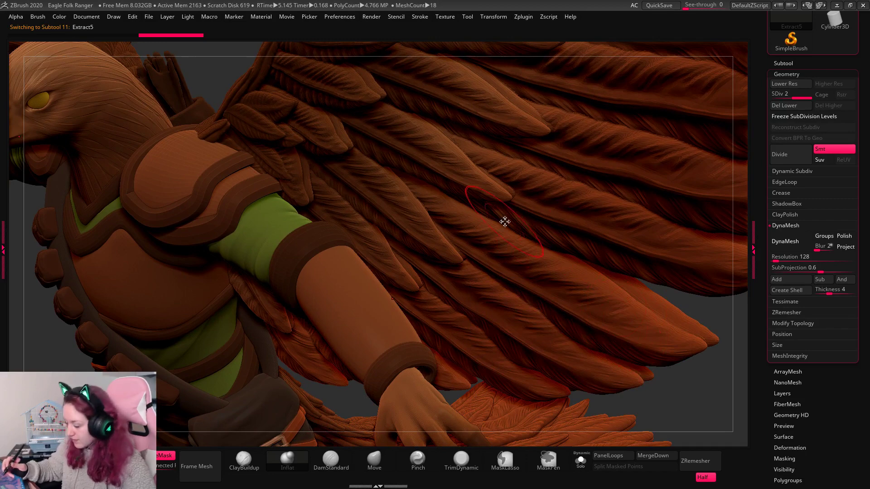
right_click(505, 222)
key("b")
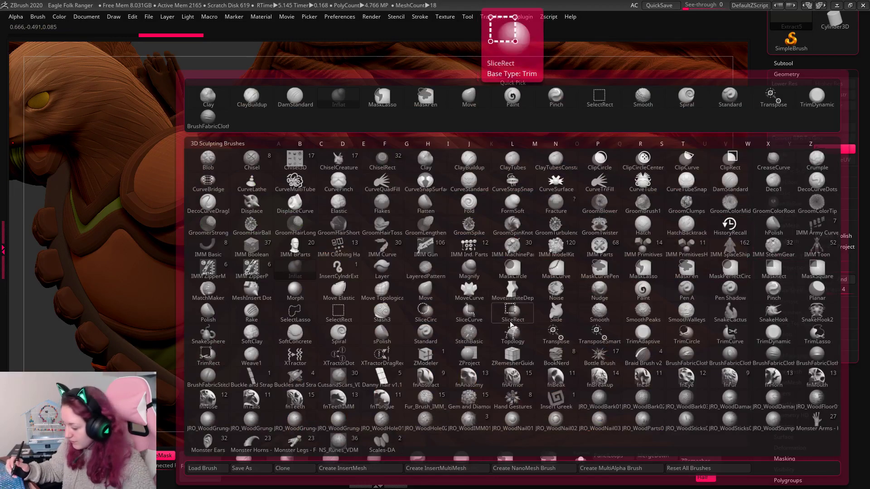
left_click(490, 251)
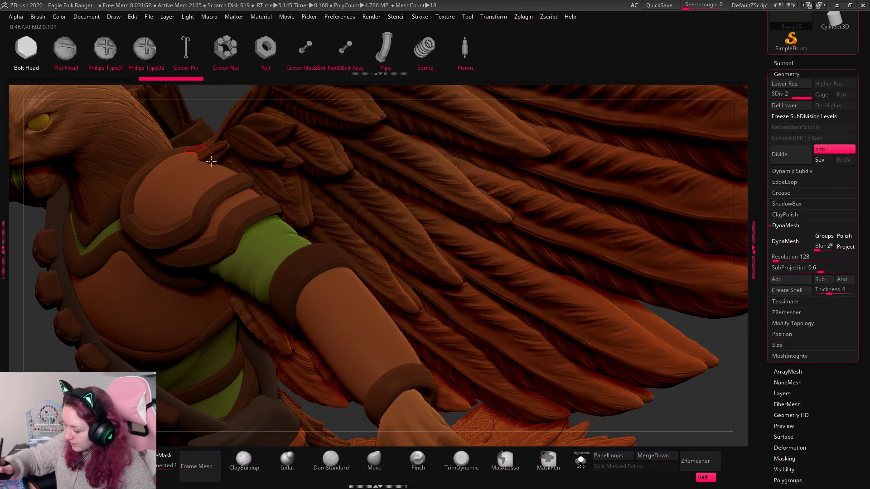
left_click(312, 310)
Delete the bracers' lower subdivision level and isolate them for a close view of one bracer.
left_click(797, 116)
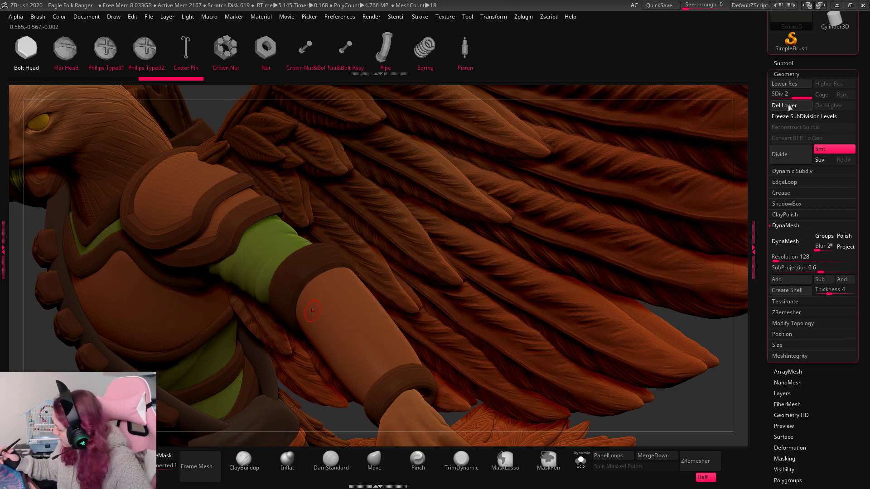
left_click(580, 461)
left_click_drag(629, 370, 623, 258)
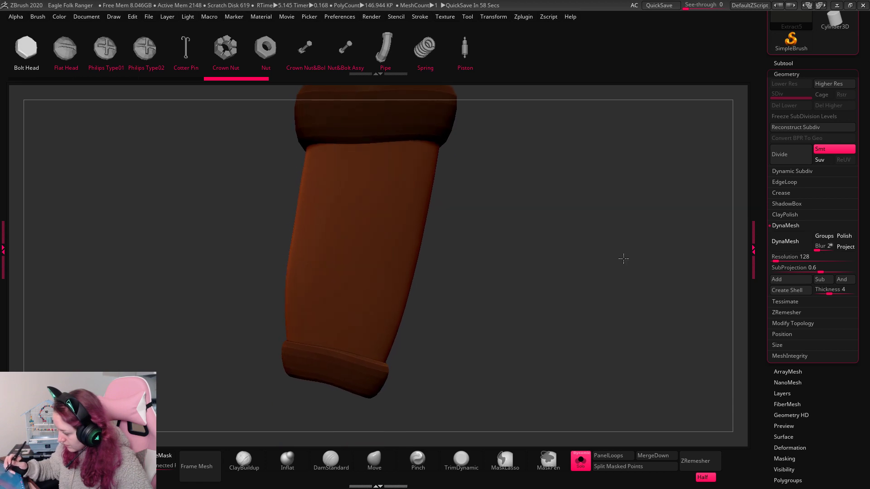
Try placing Bolt Head meshes near the upper edge of the isolated bracer and undo each attempt.
left_click_drag(374, 169, 385, 181)
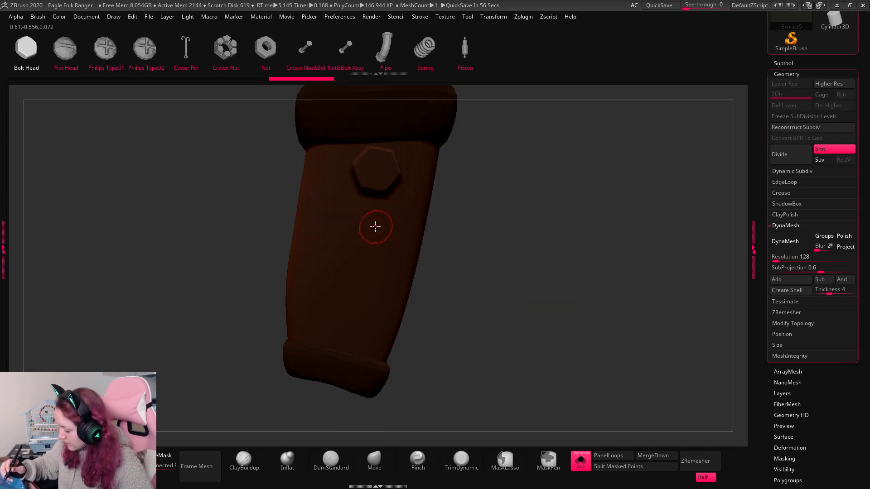
left_click_drag(376, 227, 376, 229)
mouse_move(548, 237)
left_mouse_down()
mouse_move(579, 218)
mouse_move(534, 228)
left_mouse_up()
key("ctrl+z")
key("ctrl+z")
left_click_drag(423, 179, 418, 204)
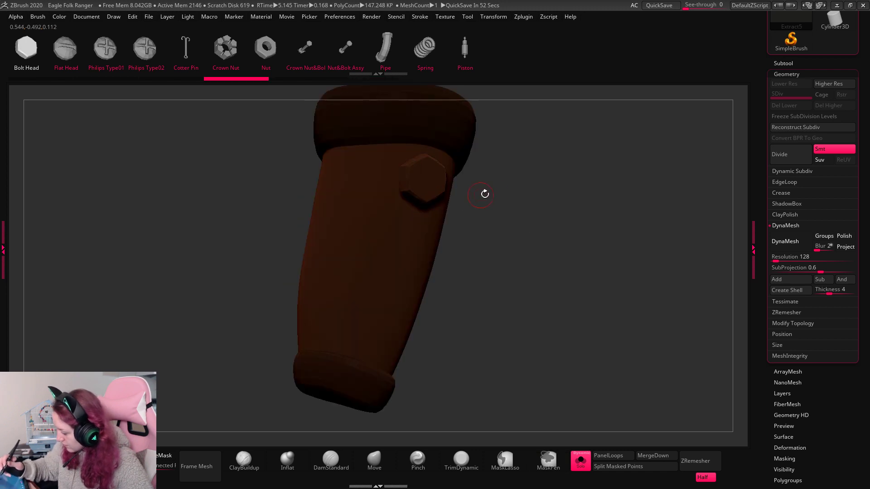
mouse_move(485, 194)
left_mouse_down()
mouse_move(504, 200)
mouse_move(474, 191)
left_mouse_up()
key("ctrl+z")
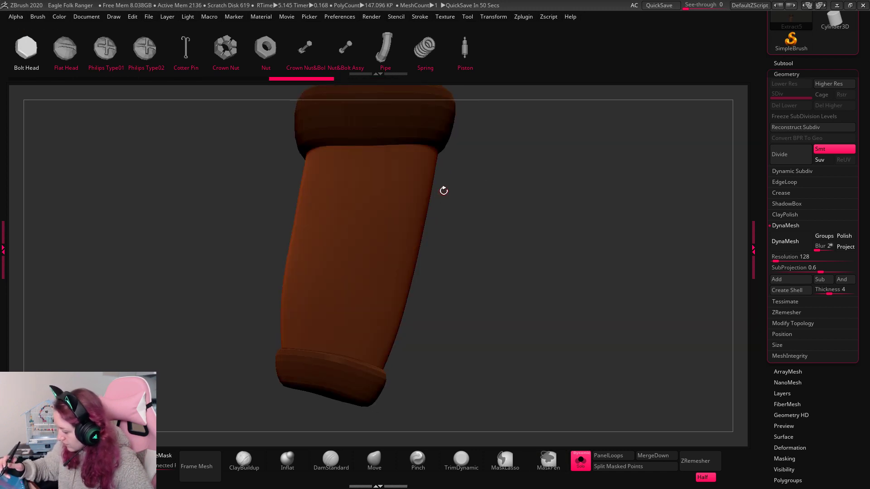
Bring back the other subtools and undo the pair of bolt heads tried across the bracer's upper edge.
left_click_drag(418, 184, 423, 205)
left_click_drag(350, 182, 367, 204)
left_click(580, 461)
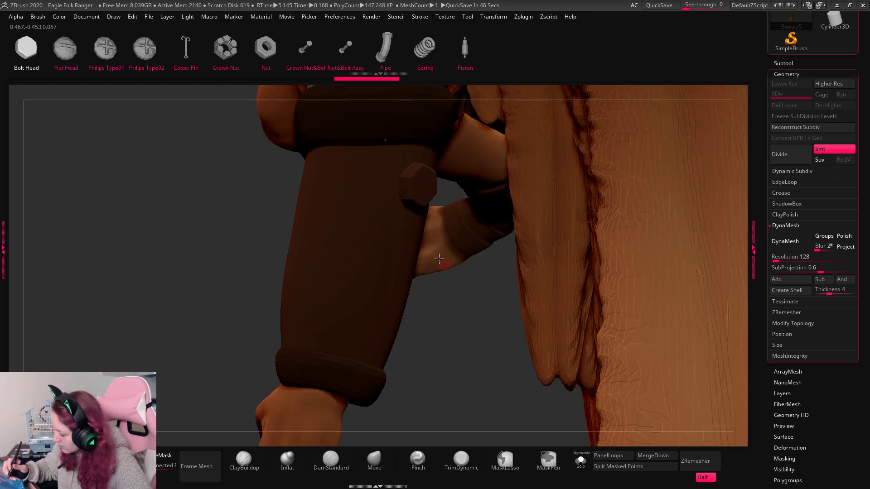
left_click_drag(348, 202, 349, 201)
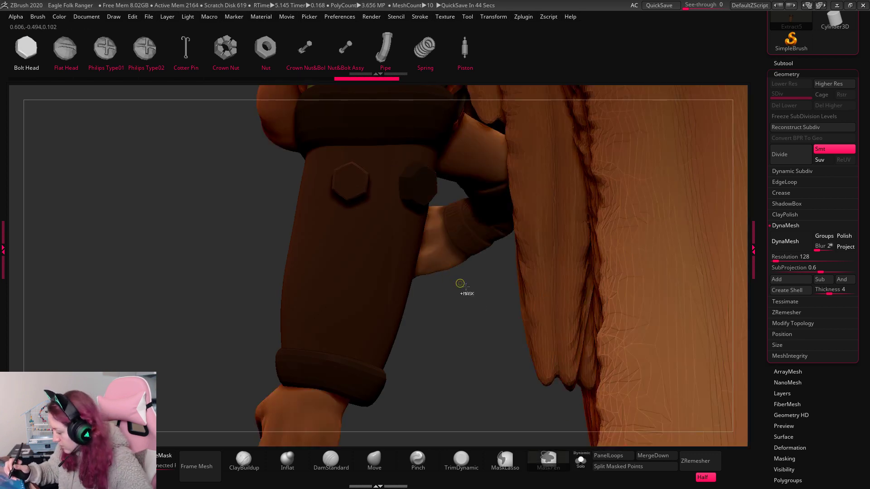
key("ctrl+z")
key("ctrl+z")
key("ctrl+z")
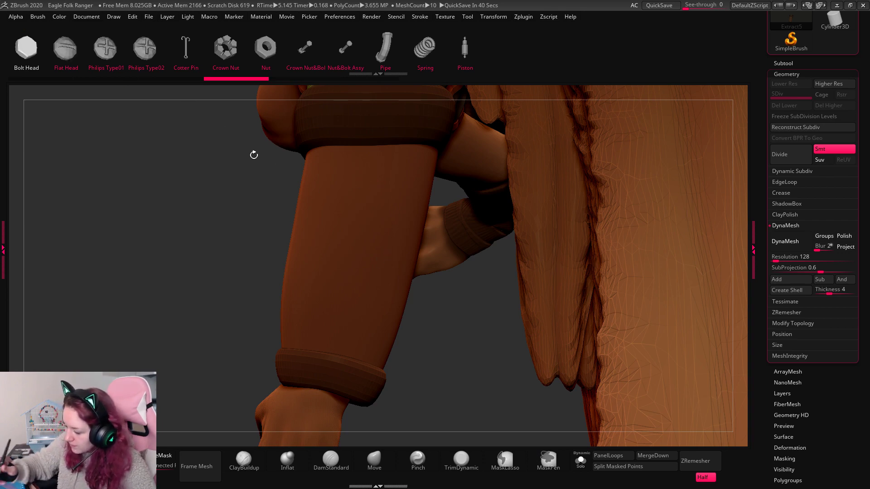
Switch to the IMM Clothing Hardware brush and choose the second Eyelet Type01 mesh.
key("b")
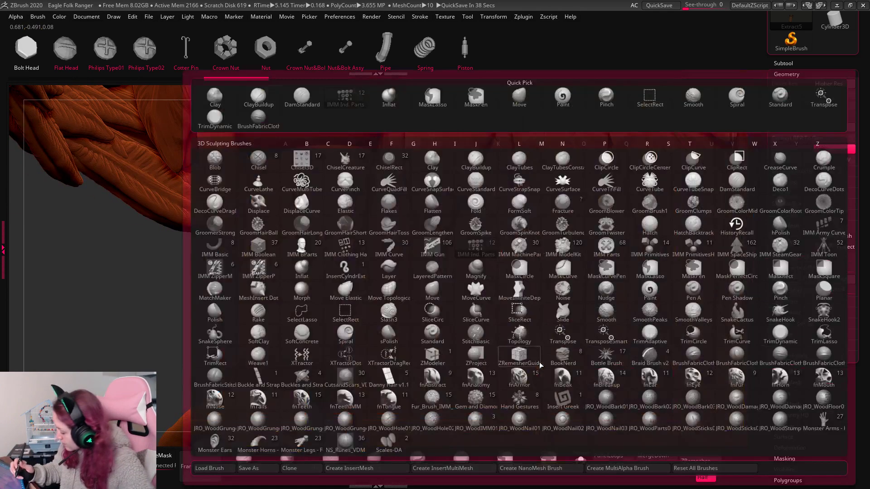
left_click(347, 250)
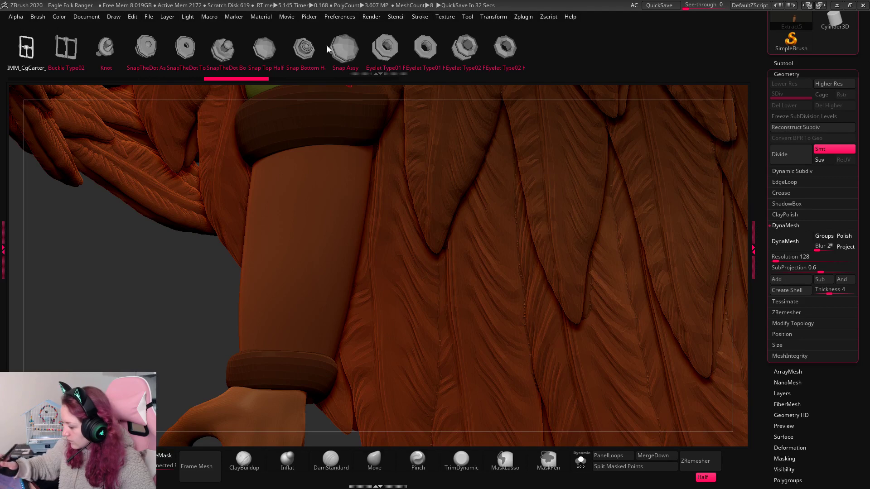
left_click(425, 46)
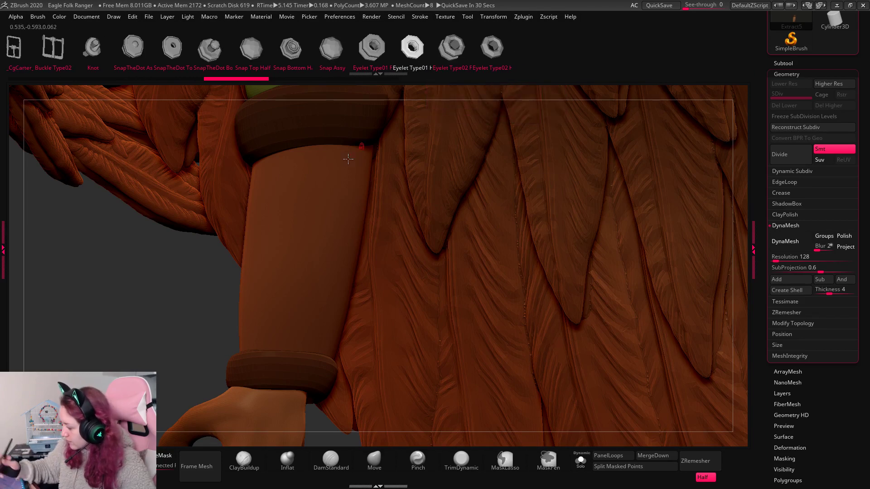
Insert an eyelet near the bracer's upper edge, adjust its depth and split it into a separate subtool.
left_click_drag(314, 174, 321, 211)
left_click_drag(148, 348, 220, 339)
key("w")
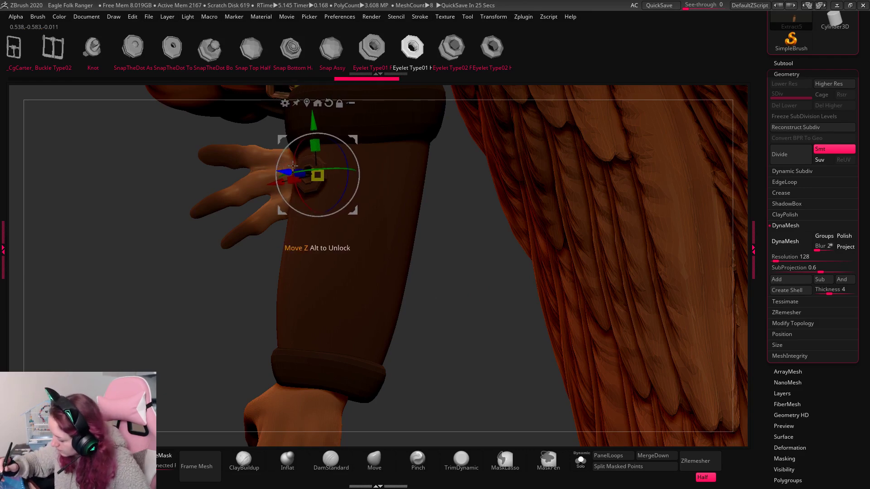
key("q")
left_click(646, 469)
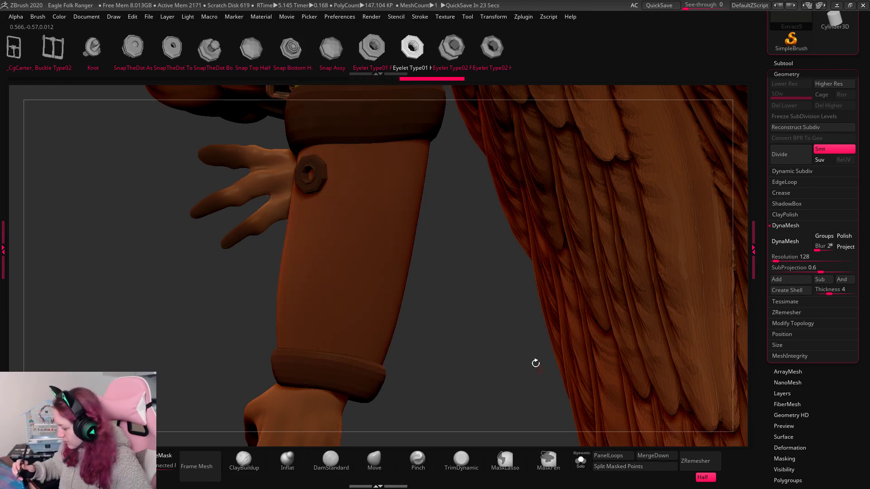
left_click_drag(512, 309, 507, 351)
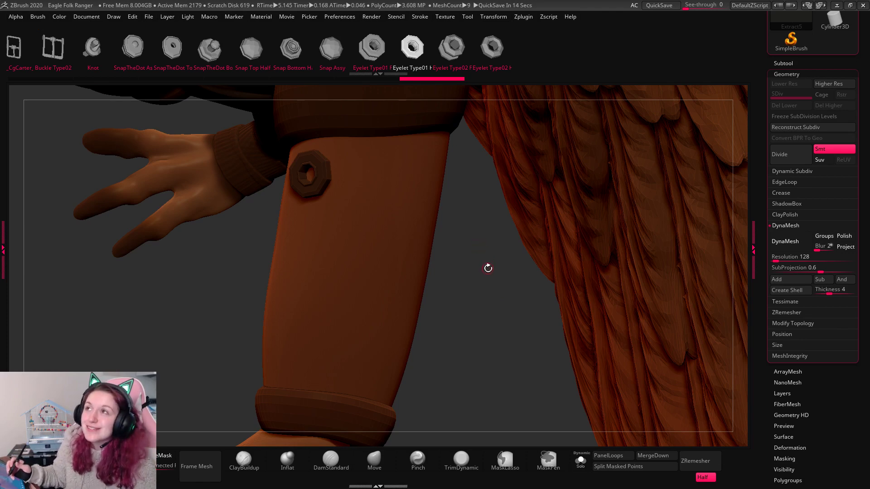
Try inserting two more eyelets in a row below the first one, adjusting the middle eyelet.
left_click_drag(495, 313, 326, 261)
left_click_drag(299, 254, 315, 272)
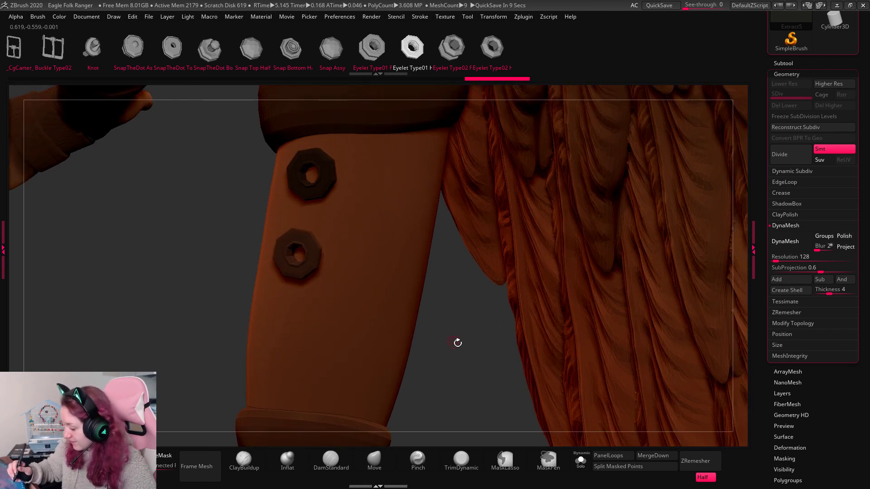
left_click_drag(458, 342, 475, 349)
key("w")
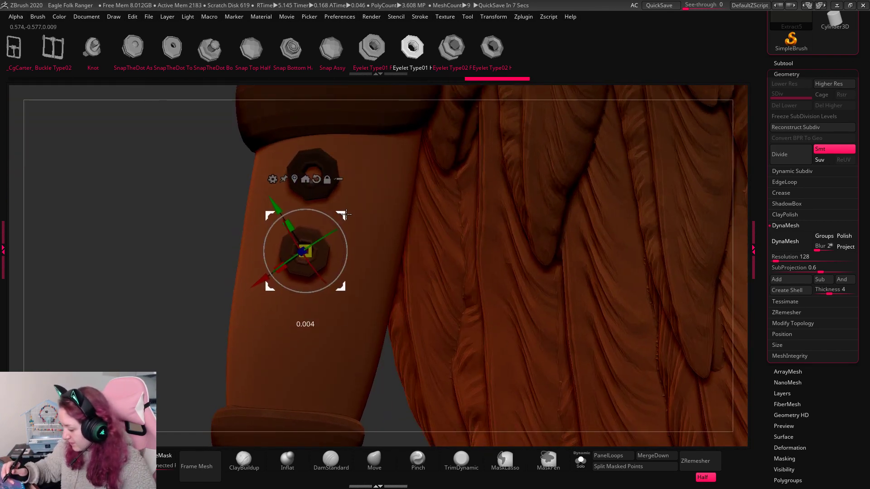
key("q")
mouse_move(305, 333)
left_mouse_down()
mouse_move(311, 349)
mouse_move(404, 408)
mouse_move(403, 395)
left_mouse_up()
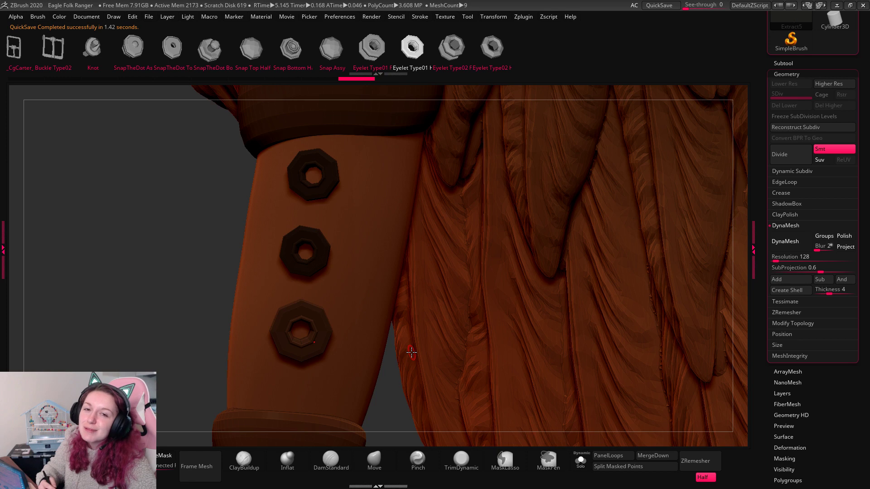
Try shifting the third eyelet further down the bracer, and undo the two added eyelets.
key("w")
left_click_drag(299, 329, 305, 362)
key("ctrl+z")
key("ctrl+z")
key("ctrl+z")
key("q")
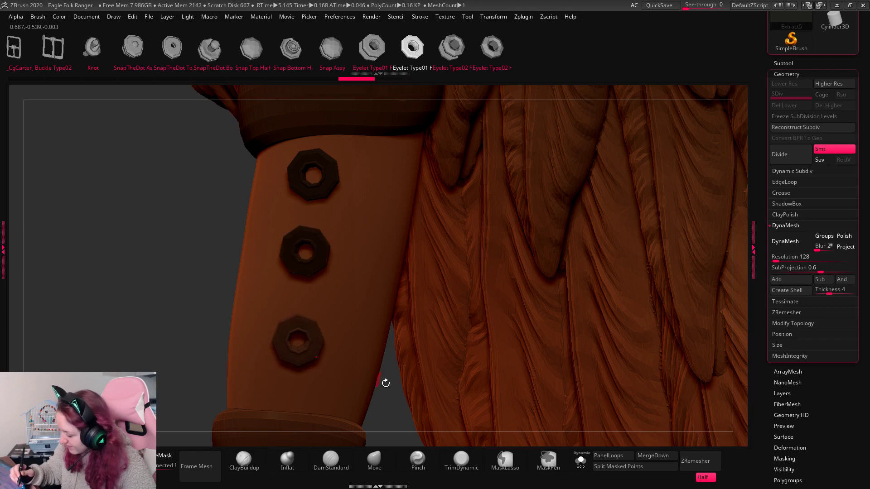
left_click_drag(400, 418, 400, 421)
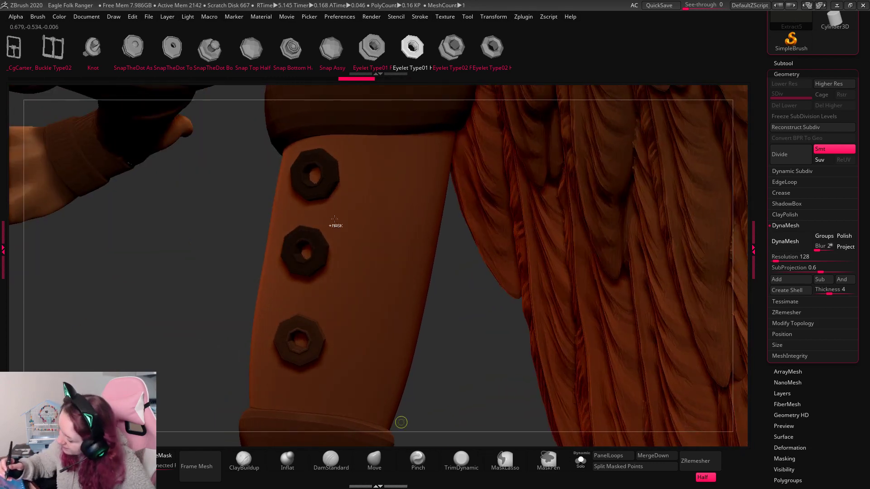
key("ctrl+z")
key("ctrl+z")
Try inserting the second and third eyelets closer together, then undo both.
left_click_drag(307, 244, 319, 261)
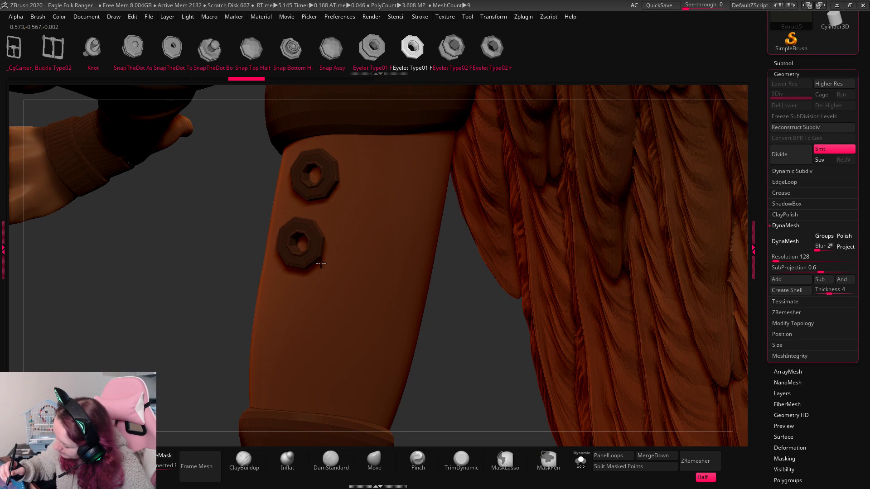
left_click_drag(292, 304, 300, 318)
left_click_drag(450, 339, 390, 325)
key("ctrl+z")
key("ctrl+z")
Duplicate the first eyelet down the bracer to form an evenly spaced row of four.
key("w")
left_click_drag(351, 146, 347, 216, "ctrl")
mouse_move(348, 215)
left_mouse_down("ctrl")
mouse_move(346, 364)
mouse_move(346, 351)
left_mouse_up("ctrl")
key("q")
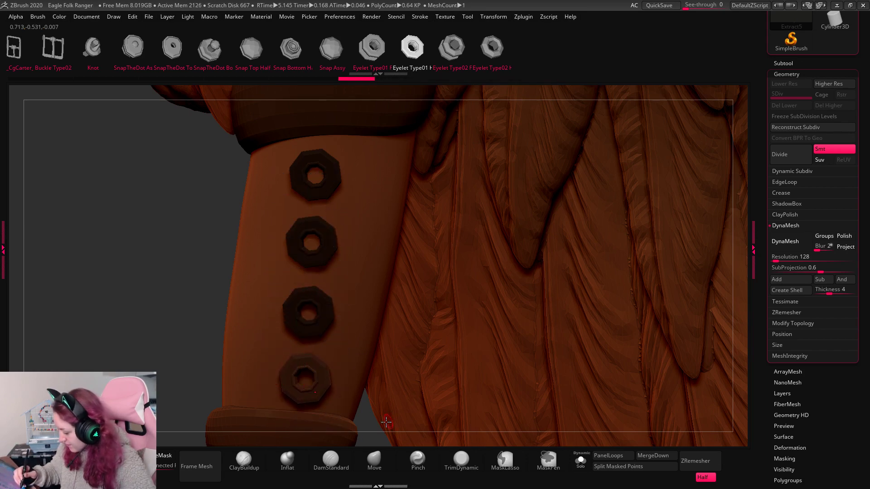
Hide the PM3D_Cube3D1_2 subtool.
left_click_drag(180, 385, 505, 298)
left_click(788, 64)
left_click_drag(775, 208, 807, 84)
left_click(852, 126)
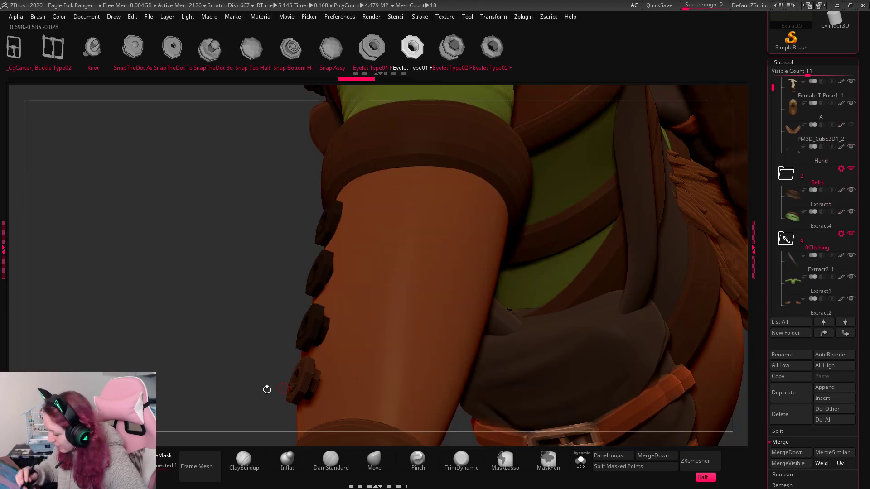
left_click_drag(267, 389, 545, 269)
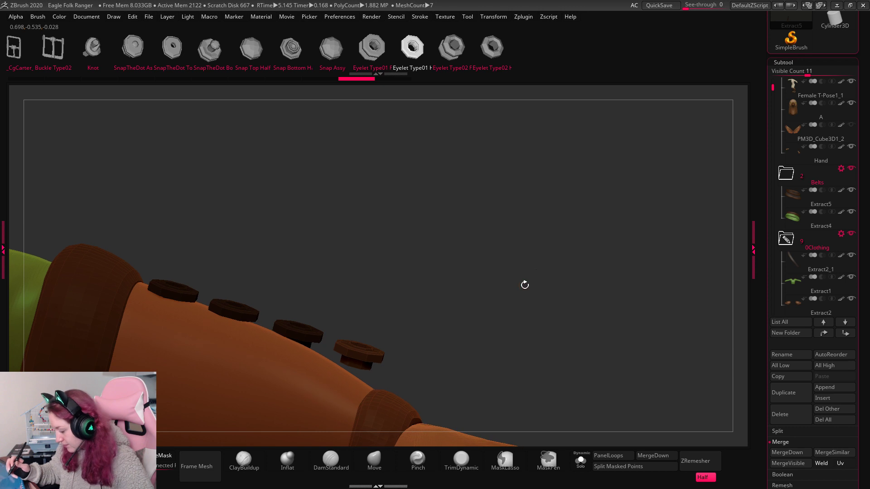
Clear the mask on the eyelets and check how the row of four sits against the bracer.
left_click(513, 288, "ctrl")
left_click(515, 288, "ctrl")
key("w")
left_click_drag(370, 309, 634, 291)
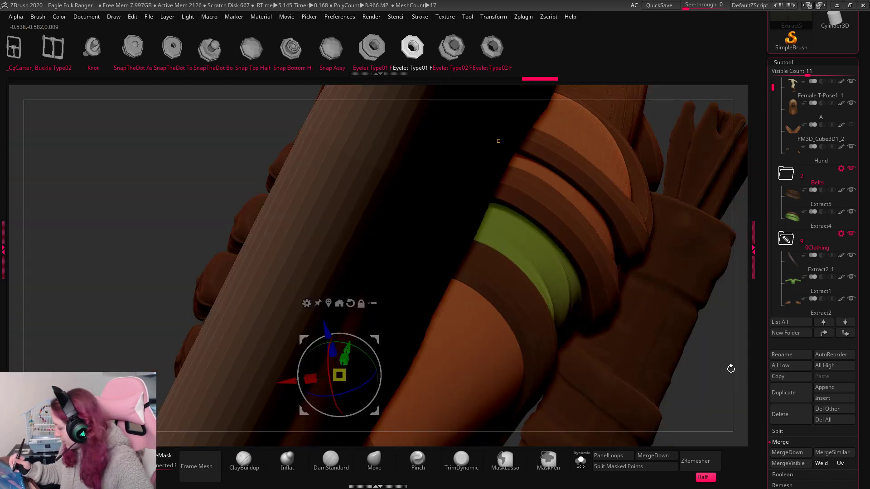
left_click_drag(731, 369, 859, 319)
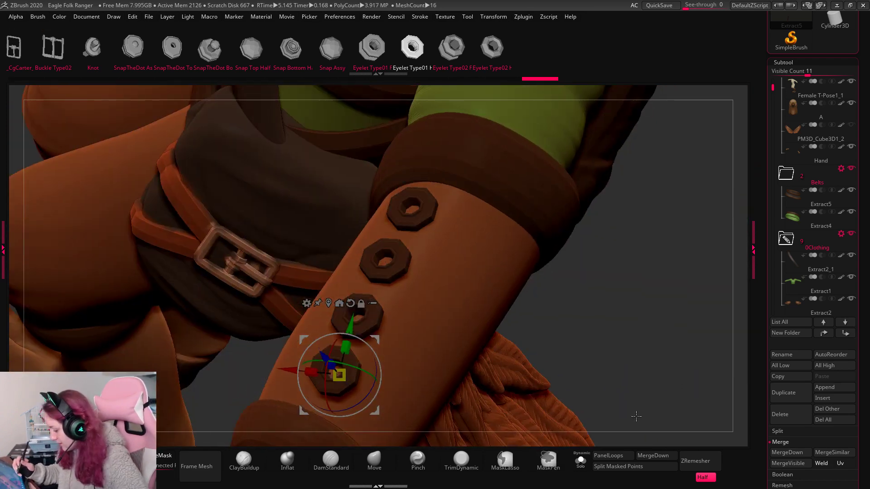
left_click(580, 461)
key("Delete")
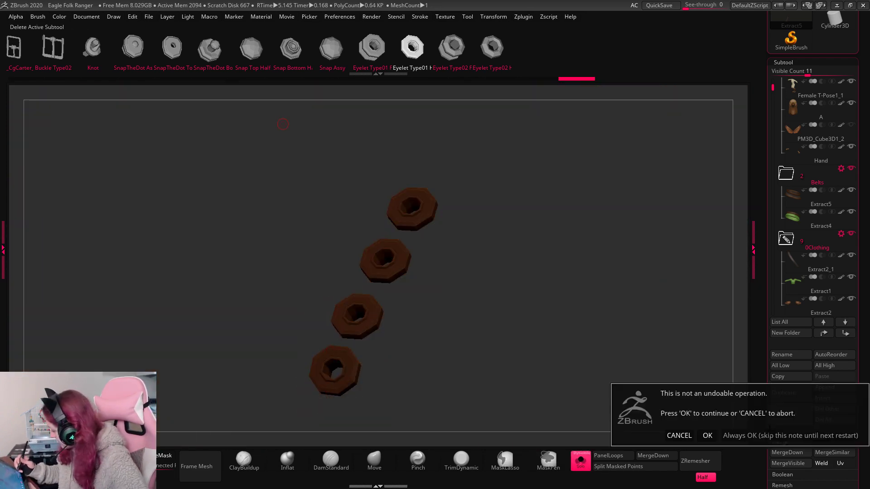
left_click(685, 436)
left_click(585, 463)
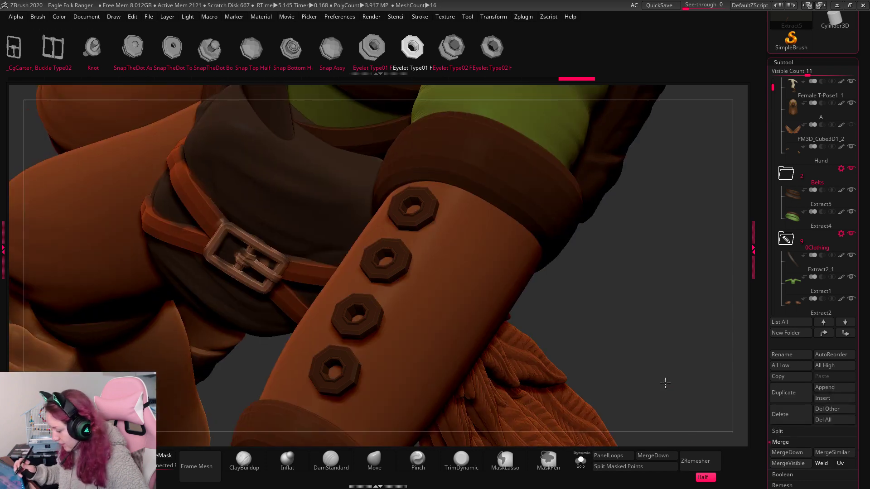
Try moving and rotating the eyelet row so it lies closer to the bracer's surface.
left_click_drag(666, 381, 633, 330)
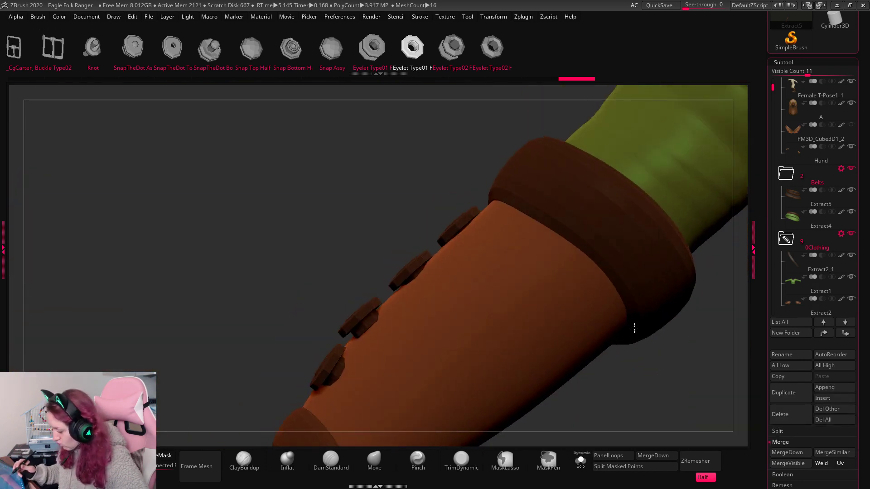
left_click(340, 374, "alt")
left_click_drag(368, 386, 392, 357)
left_click(408, 268, "alt")
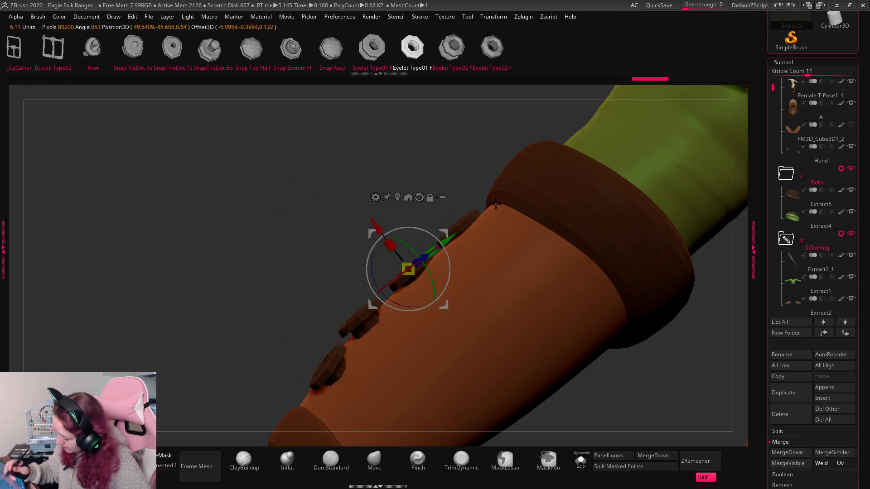
mouse_move(442, 265)
left_mouse_down()
mouse_move(447, 259)
mouse_move(442, 272)
left_mouse_up()
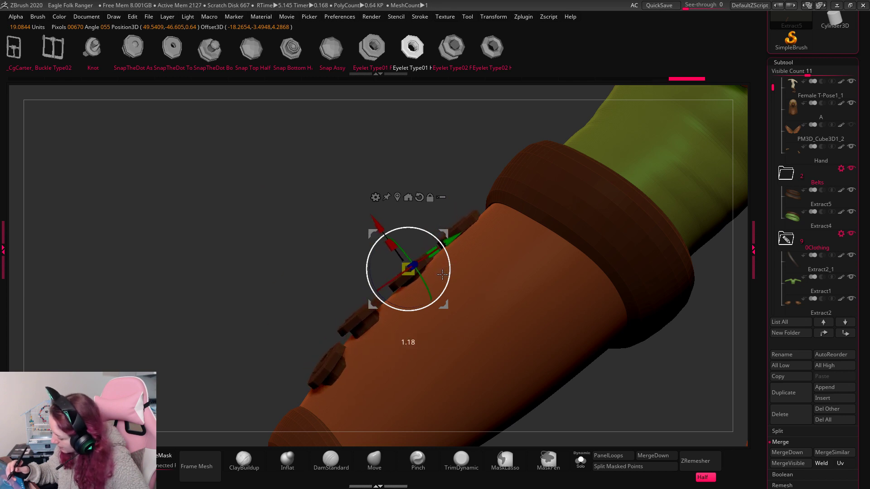
key("q")
Delete the eyelet subtool and accept that the deletion cannot be undone.
left_click_drag(631, 399, 639, 328)
left_click(780, 414)
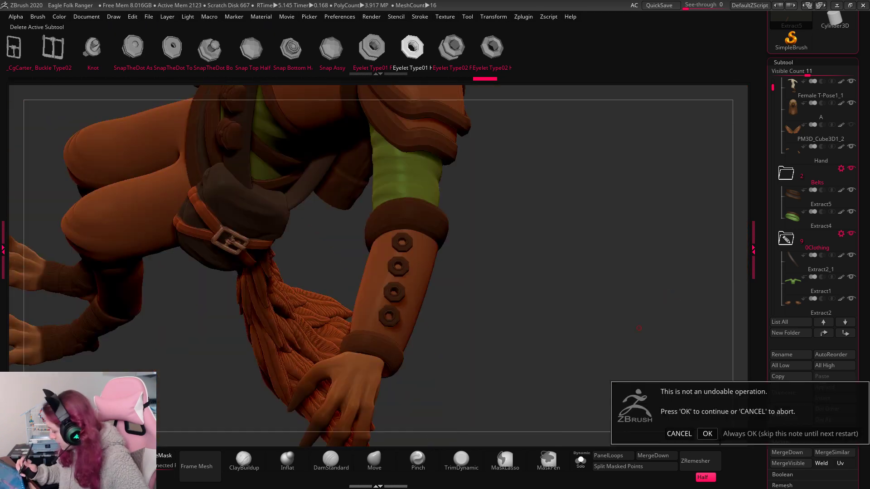
left_click(707, 434)
Switch to the StitchBasic brush with the forearm bracer in view.
mouse_move(608, 304)
left_mouse_down()
mouse_move(614, 229)
mouse_move(624, 262)
mouse_move(633, 232)
left_mouse_up()
key("space")
key("b")
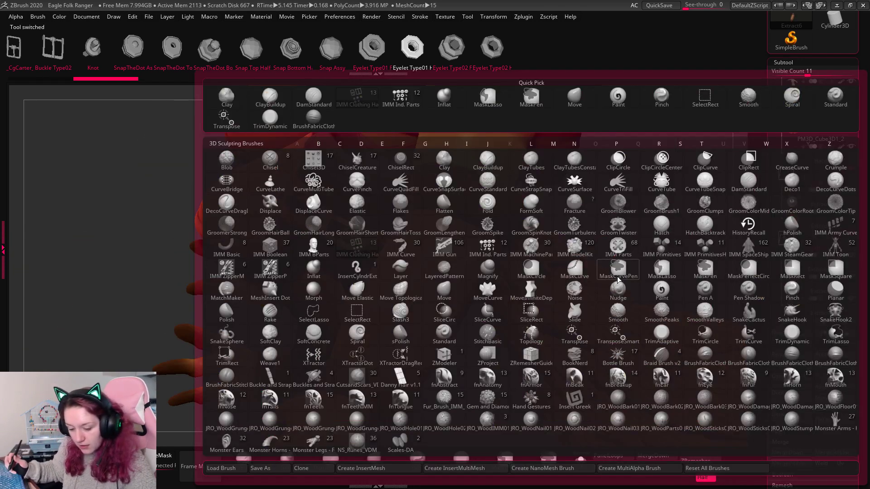
key("s")
left_click(488, 334)
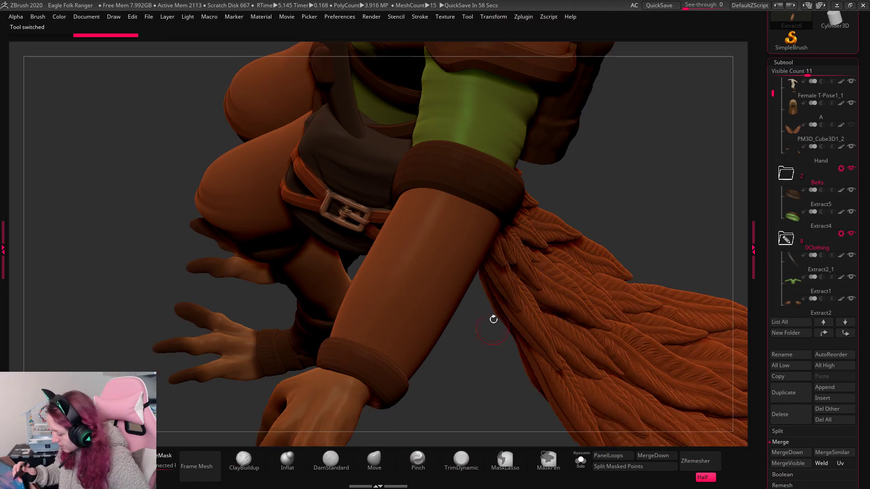
Hide the bracer's rolled cuffs so only its main sleeve remains, and choose another detail brush for it.
key("space")
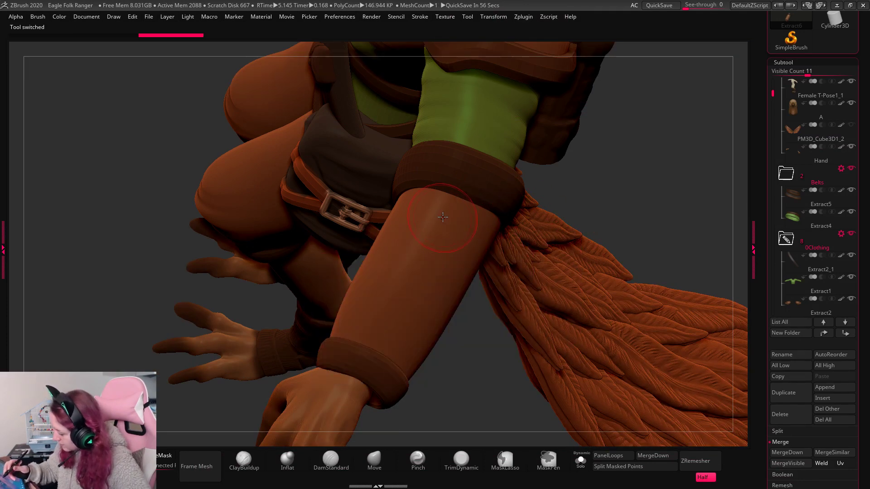
key("ctrl+z")
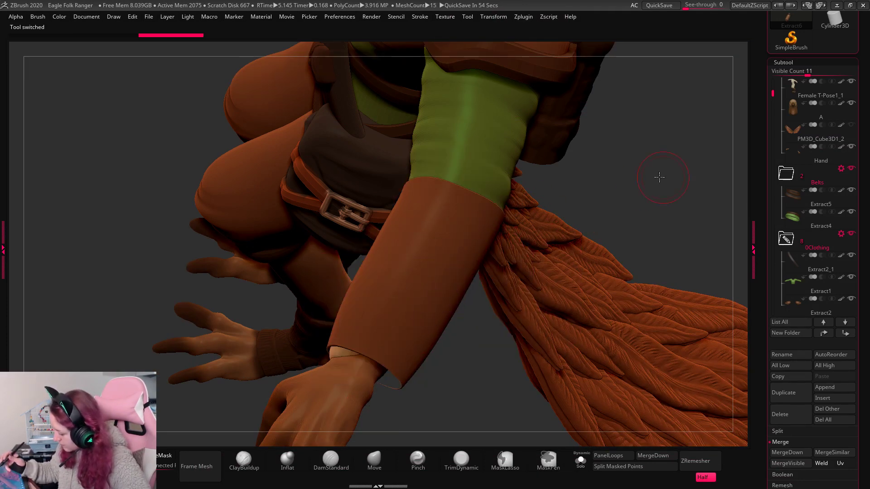
left_click_drag(660, 178, 661, 171)
key("b")
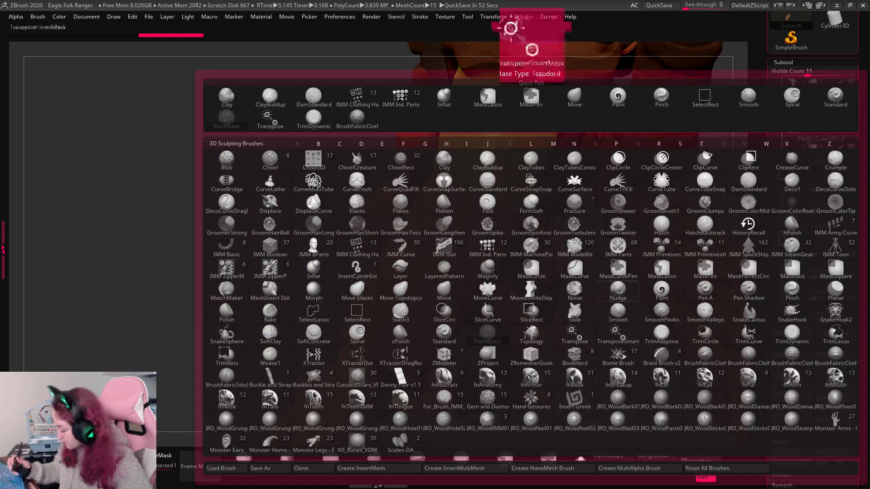
left_click(255, 386)
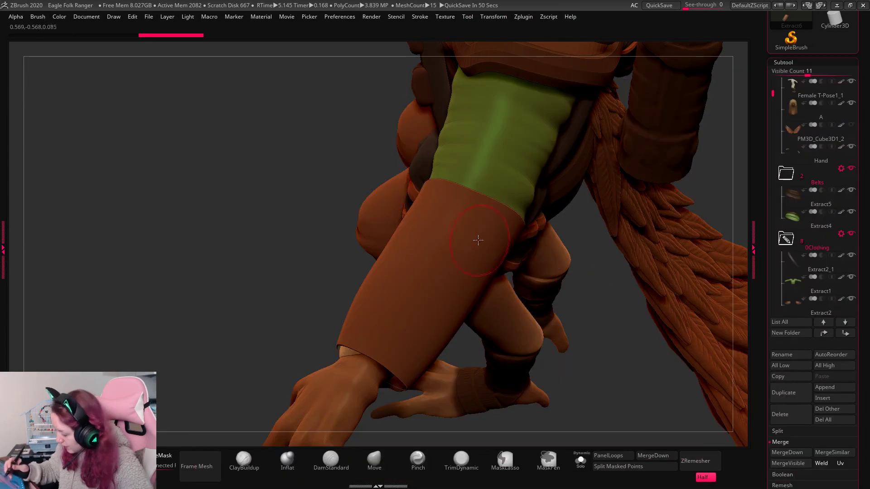
Try stitched seam strokes down the bracer sleeve while adjusting the fabric stitch brush's draw size.
left_click_drag(463, 238, 399, 328)
key("space")
mouse_move(508, 245)
left_mouse_down()
mouse_move(523, 221)
mouse_move(421, 314)
mouse_move(391, 385)
left_mouse_up()
key("space")
key("space")
key("space")
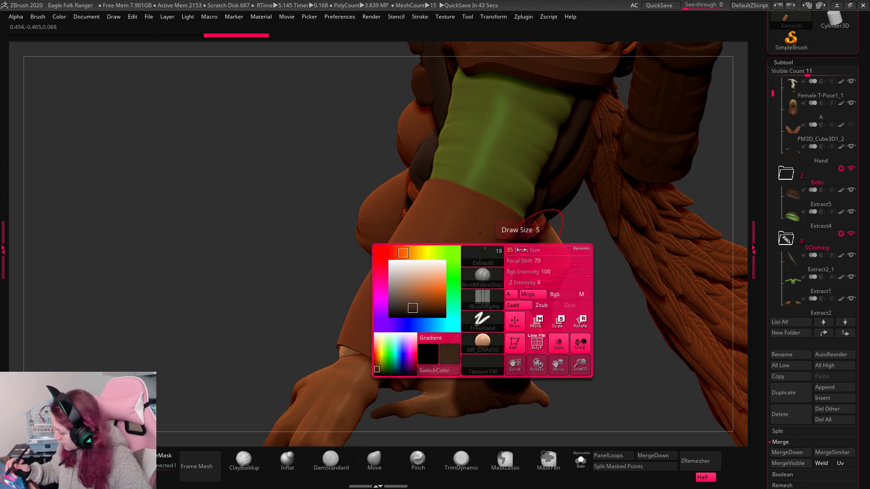
mouse_move(526, 200)
left_mouse_down()
mouse_move(494, 254)
mouse_move(387, 362)
left_mouse_up()
key("space")
left_click_drag(525, 194, 467, 310)
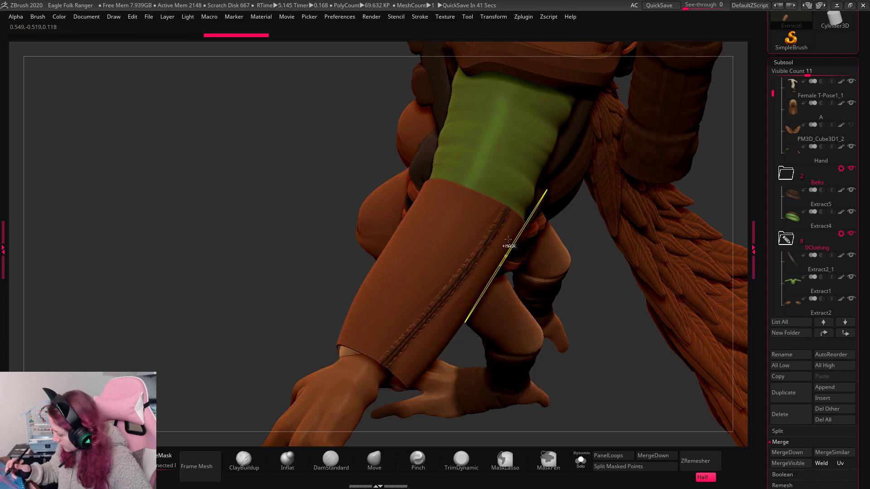
Subdivide the bracer mesh and draw a stitched seam along the outer side of its sleeve.
left_click_drag(598, 291, 610, 263)
left_click(611, 282, "alt")
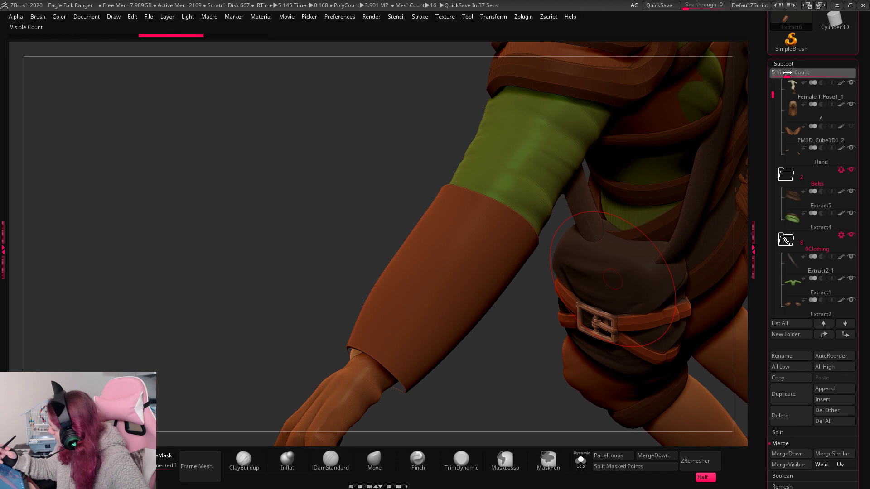
left_click(783, 63)
left_click(786, 74)
left_click(786, 154)
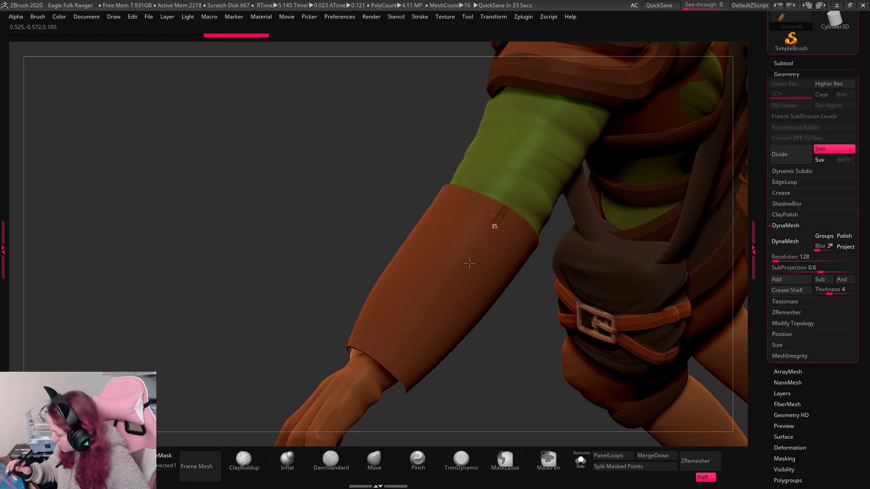
left_click_drag(506, 208, 394, 350)
mouse_move(518, 383)
left_mouse_down()
mouse_move(536, 398)
mouse_move(439, 211)
mouse_move(437, 397)
left_mouse_up()
Draw another stitched seam lengthwise down the opposite side of the bracer sleeve, from the elbow end to the wrist.
mouse_move(618, 295)
left_mouse_down()
mouse_move(591, 286)
mouse_move(682, 298)
mouse_move(460, 246)
left_mouse_up()
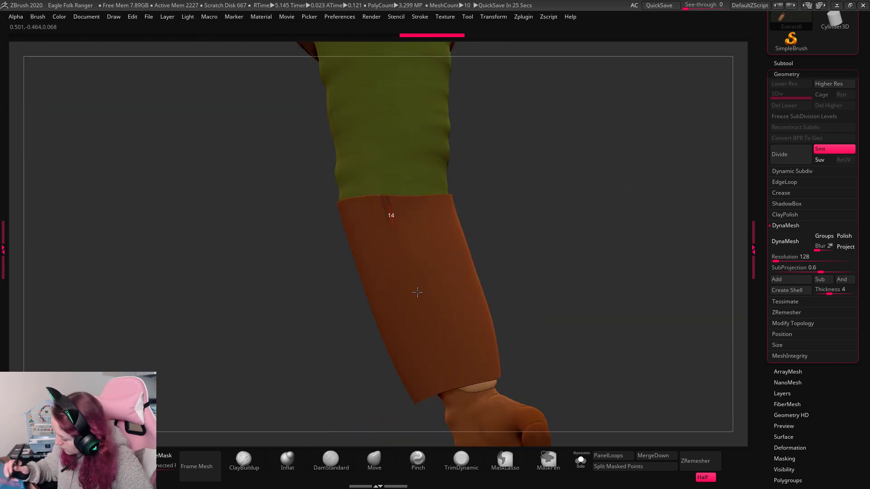
left_click_drag(417, 292, 438, 365)
key("ctrl+z")
left_click_drag(382, 195, 440, 397)
mouse_move(601, 267)
left_mouse_down()
mouse_move(655, 246)
mouse_move(570, 305)
mouse_move(602, 314)
mouse_move(625, 243)
mouse_move(696, 229)
left_mouse_up()
left_click_drag(597, 344, 576, 301)
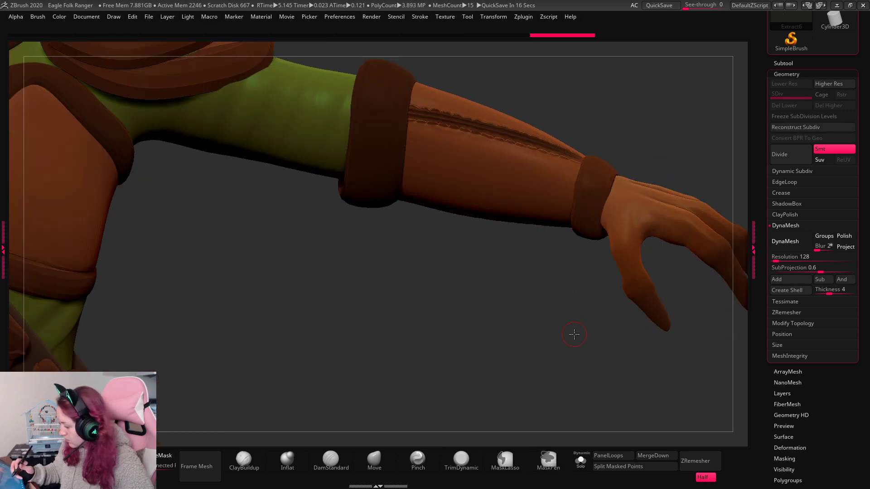
Select the chest plate subtool Extract1 and isolate it in Solo mode.
left_click_drag(573, 334, 567, 382)
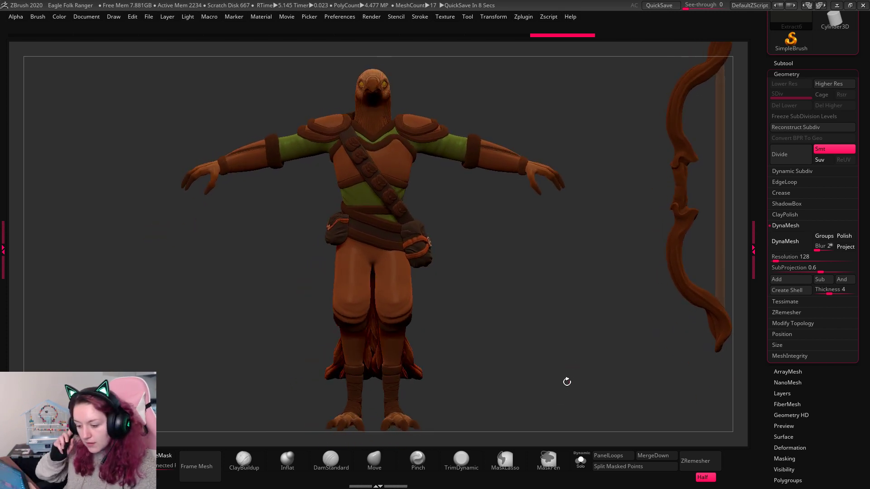
mouse_move(553, 329)
left_mouse_down()
mouse_move(635, 337)
mouse_move(548, 313)
mouse_move(571, 301)
mouse_move(565, 330)
left_mouse_up()
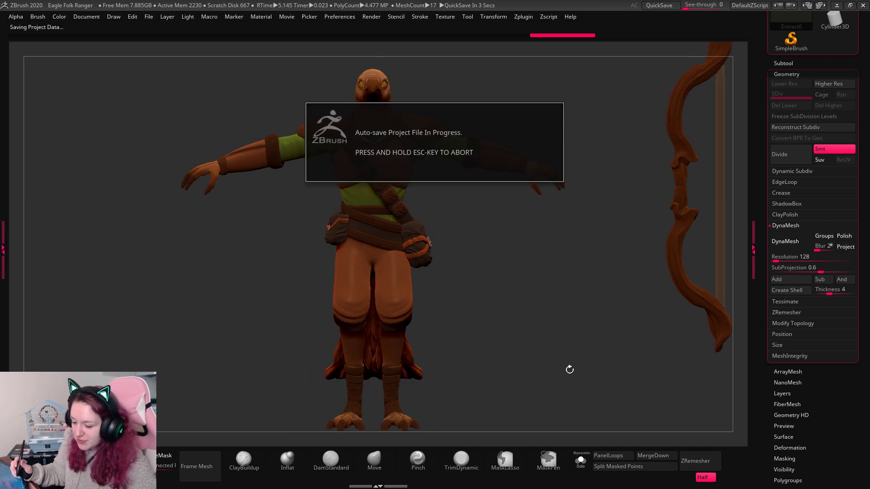
left_click_drag(573, 317, 557, 324)
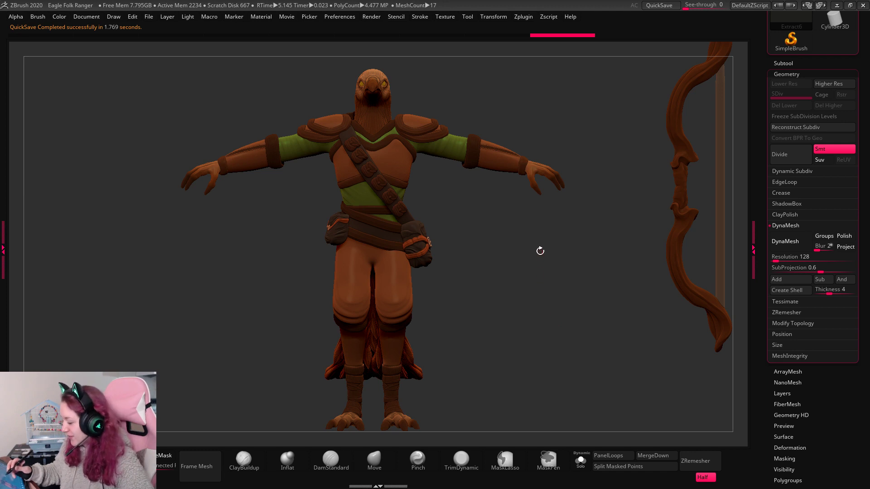
key("space")
left_click_drag(566, 302, 566, 340, "alt")
left_click(364, 177, "alt")
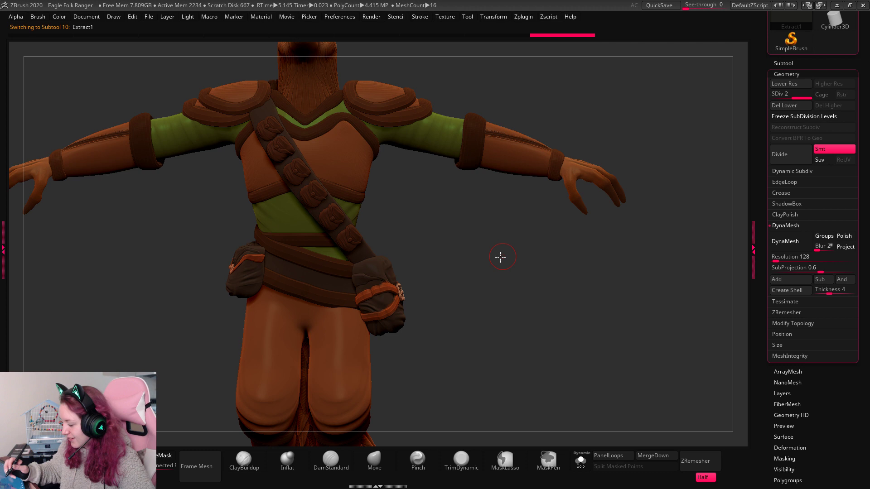
left_click_drag(500, 256, 509, 276, "alt")
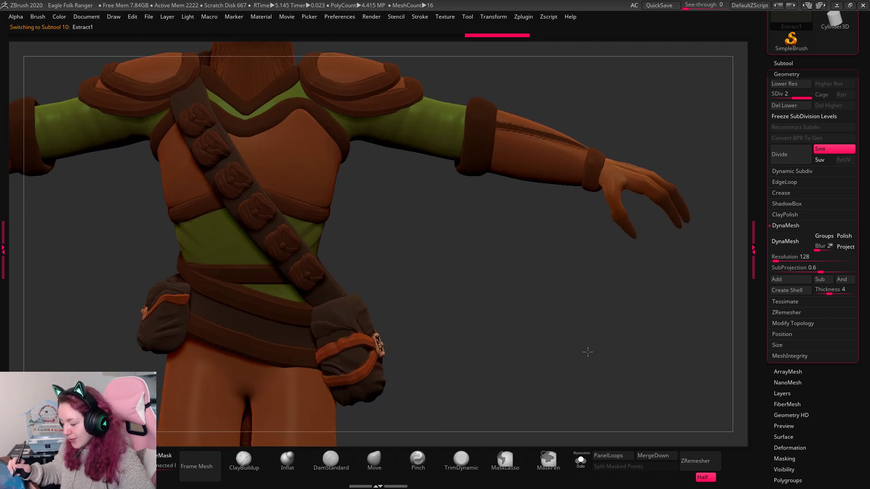
left_click(581, 461)
left_click_drag(582, 327, 619, 347, "alt")
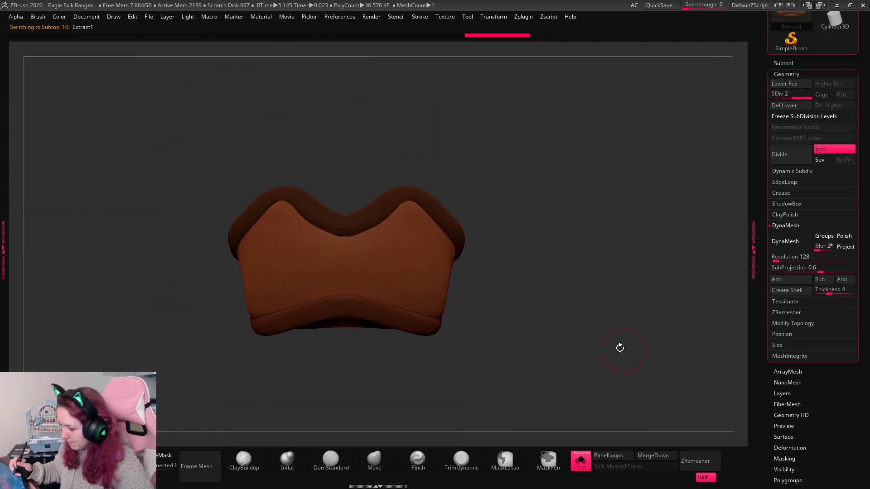
Try a vertical stitched seam stroke on the chest plate's front panel and undo it.
left_click(397, 271, "ctrl+shift")
key("space")
left_click_drag(404, 199, 407, 314)
key("ctrl+z")
key("space")
Try subdividing the chest plate mesh further, and undo the added subdivision.
left_click_drag(575, 225, 627, 276)
left_click(798, 156)
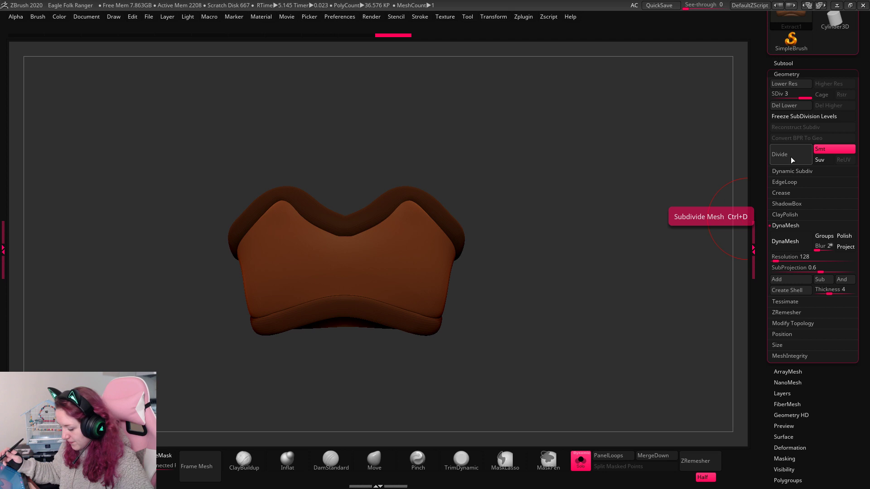
left_click(791, 158)
key("ctrl+z")
key("ctrl+z")
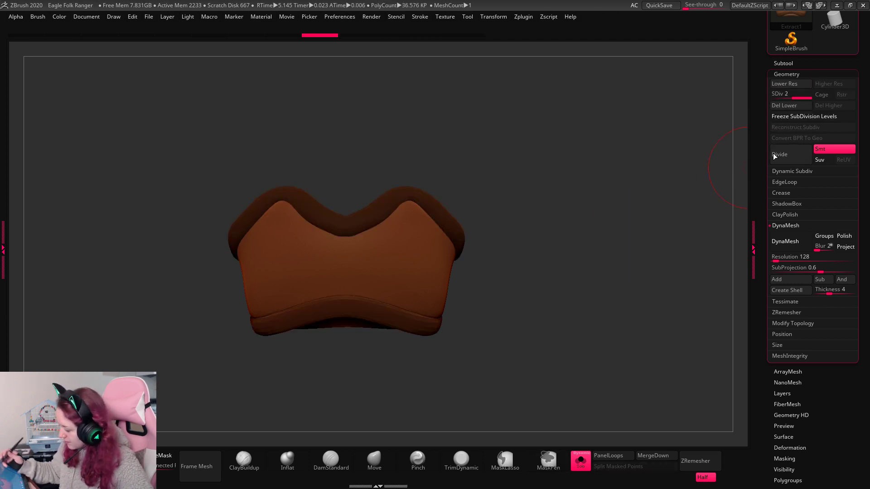
Delete the chest plate's lower subdivision levels and DynaMesh it with Groups on, resolution 2336 and SubProjection 0.60919.
left_click(797, 105)
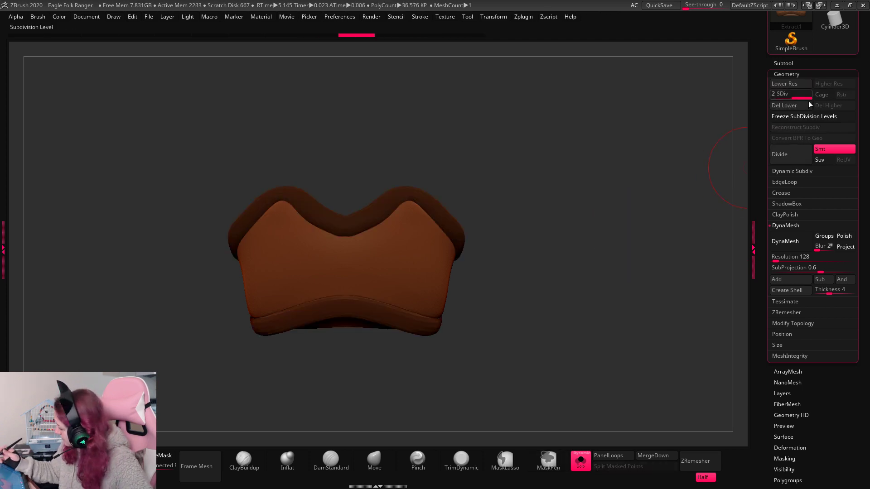
left_click_drag(776, 257, 798, 258)
left_click(792, 245)
left_click(792, 243)
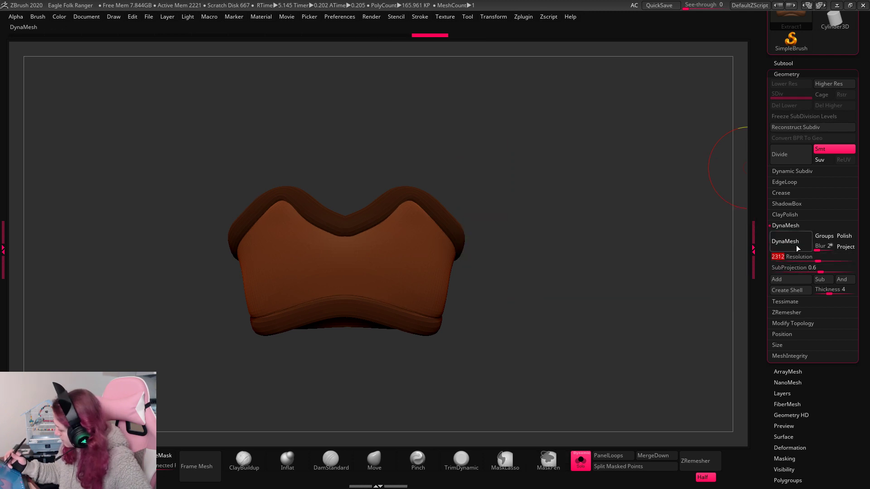
key("ctrl+z")
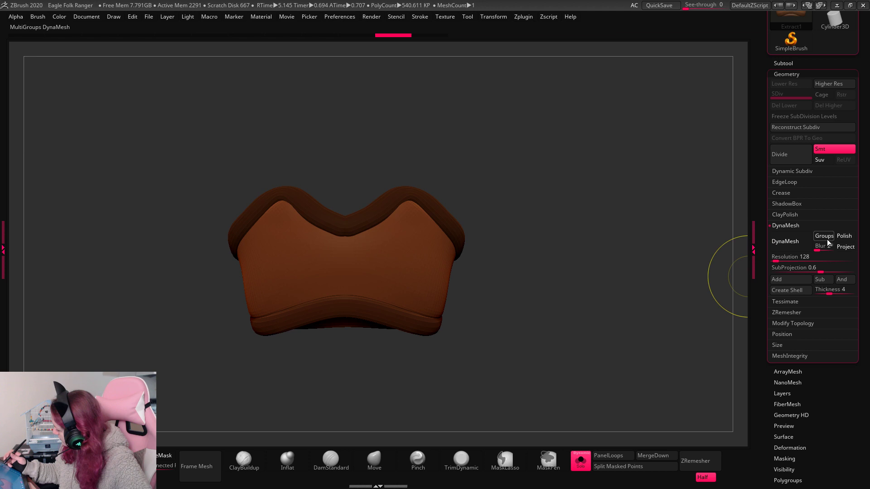
left_click(827, 238)
left_click(822, 269)
left_click_drag(806, 256, 818, 257)
left_click(802, 250)
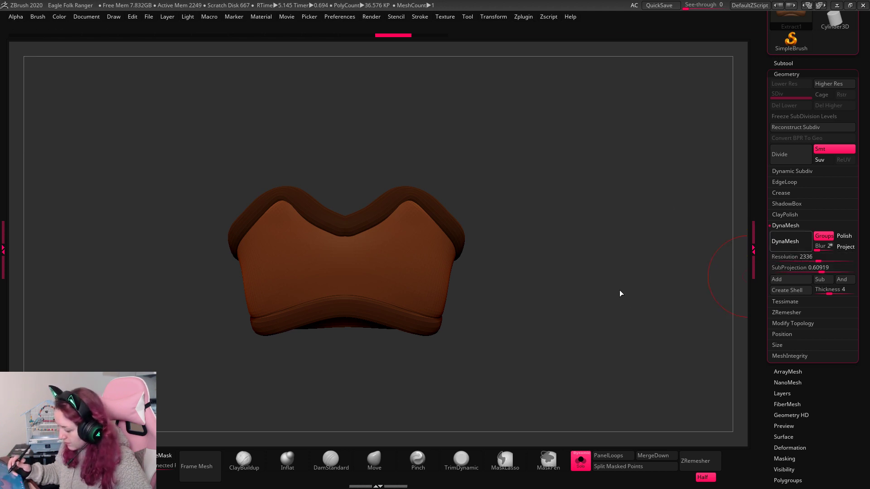
Hide the chest plate's upper and lower trims so only the main leather panel remains, and adjust the brush.
left_click_drag(618, 287, 552, 251)
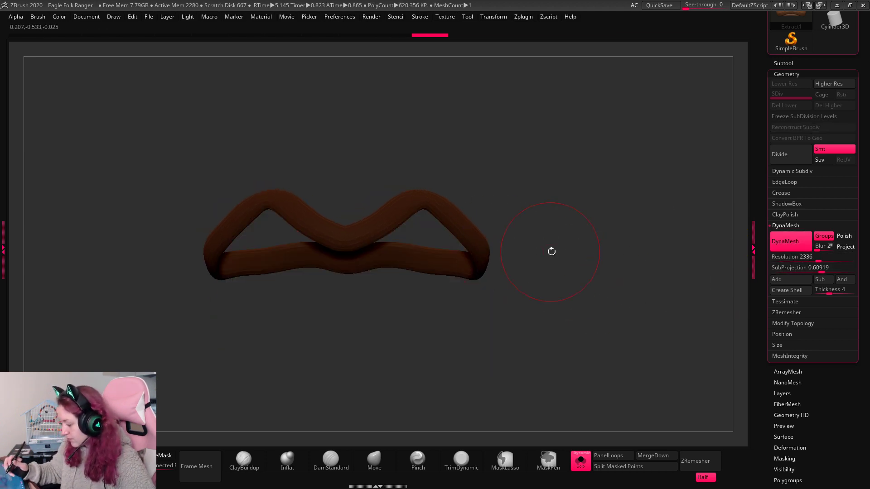
left_click_drag(486, 249, 550, 239)
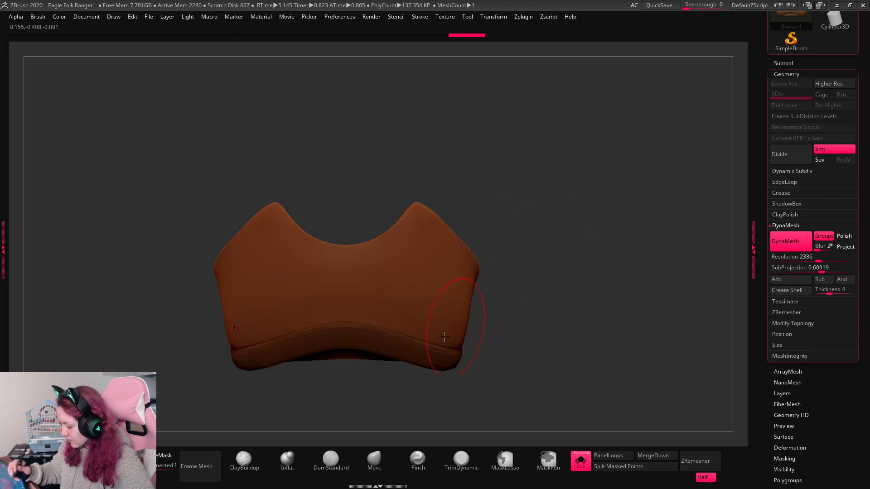
key("ctrl+shift+z")
key("ctrl+shift+z")
key("space")
left_click(458, 225)
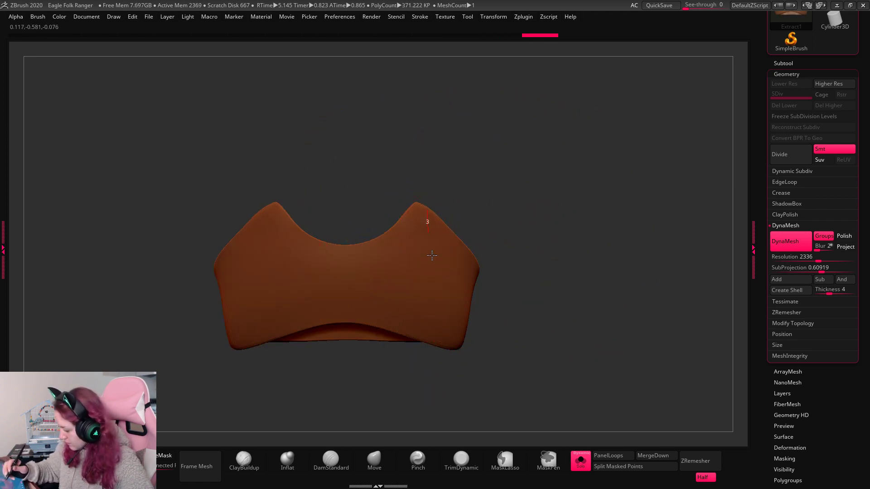
Draw a symmetrical pair of stitched seams down the front of the chest panel, from the upper points to the lower edge.
left_click_drag(432, 256, 414, 394)
mouse_move(580, 223)
left_mouse_down()
mouse_move(563, 218)
mouse_move(595, 224)
mouse_move(572, 223)
left_mouse_up()
key("ctrl+z")
mouse_move(418, 202)
left_mouse_down()
mouse_move(433, 317)
mouse_move(427, 392)
left_mouse_up()
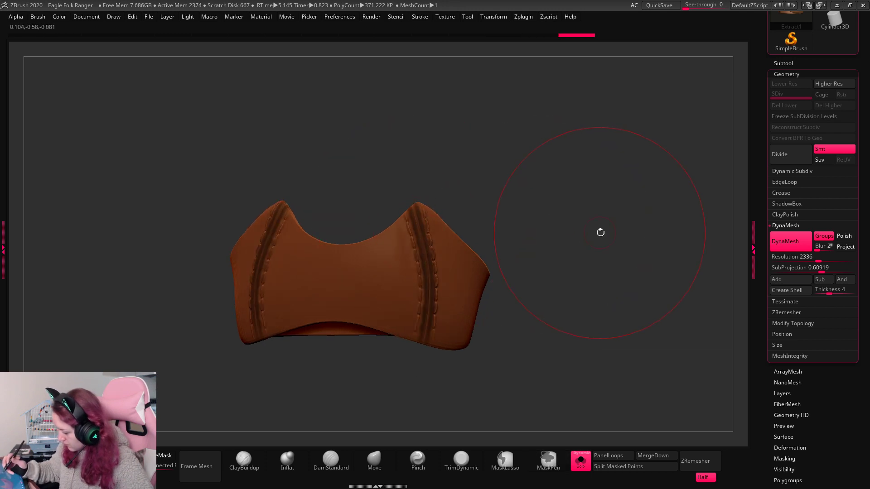
mouse_move(600, 232)
left_mouse_down()
mouse_move(578, 237)
mouse_move(577, 250)
left_mouse_up()
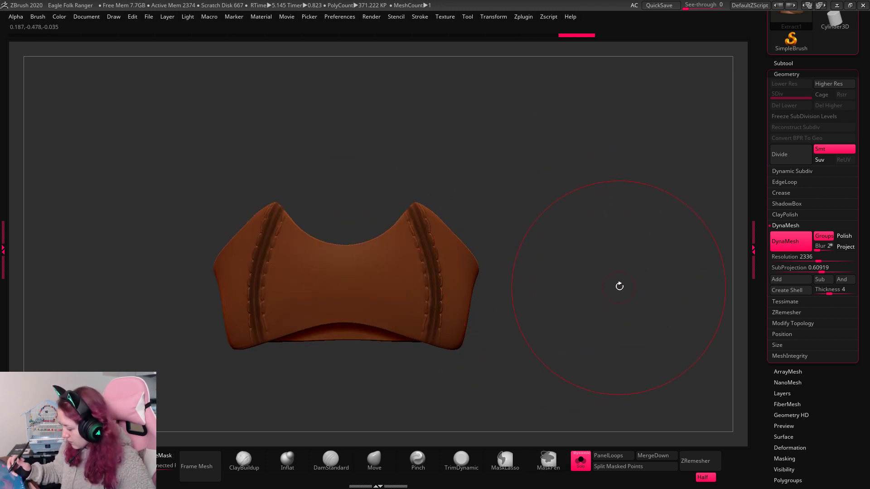
left_click_drag(618, 278, 617, 278, "ctrl")
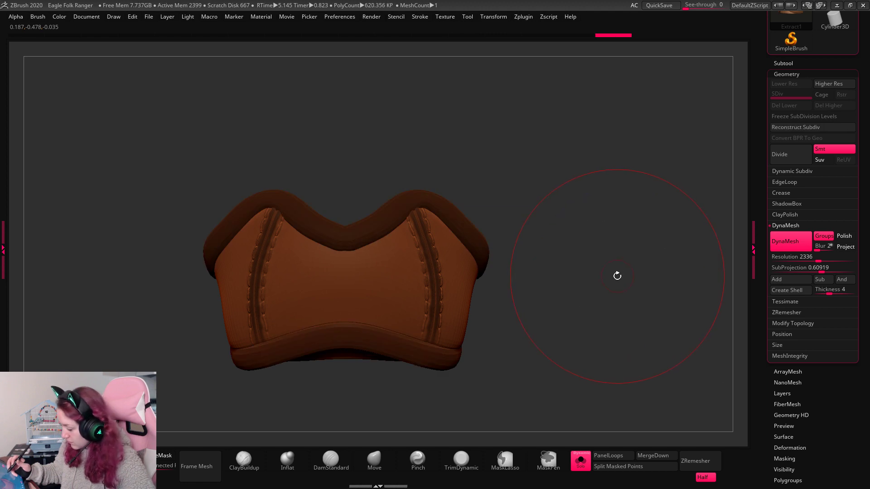
Add a stitched seam down the front centre of the chest panel and mirrored seams down its back.
key("ctrl+z")
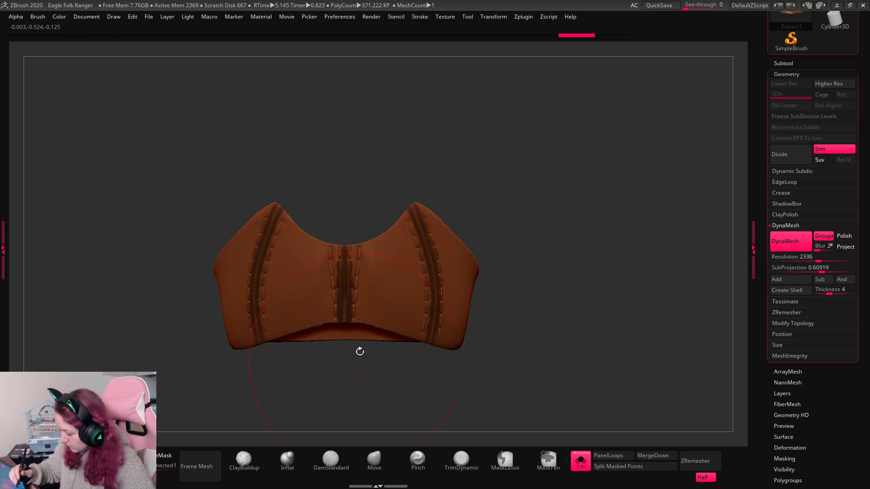
mouse_move(521, 244)
left_mouse_down()
mouse_move(610, 222)
mouse_move(466, 300)
left_mouse_up()
mouse_move(633, 235)
left_mouse_down()
mouse_move(653, 208)
mouse_move(629, 172)
left_mouse_up()
left_click_drag(676, 208, 505, 301)
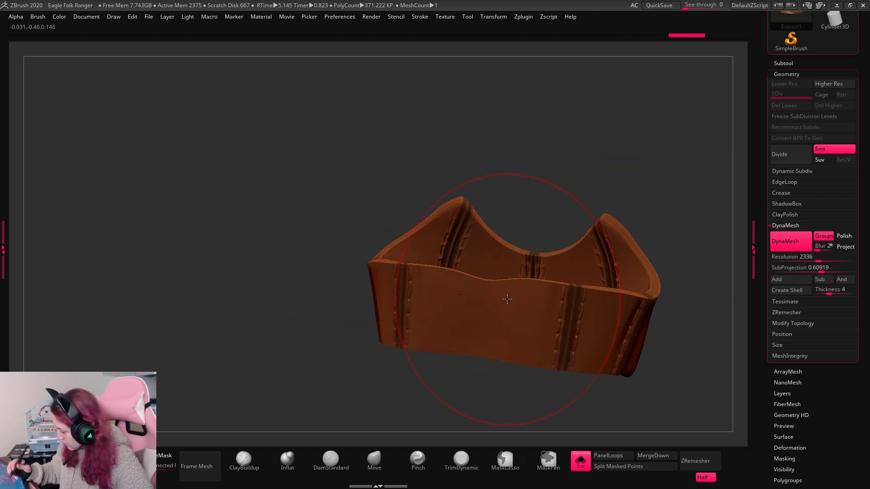
left_click_drag(678, 183, 798, 212)
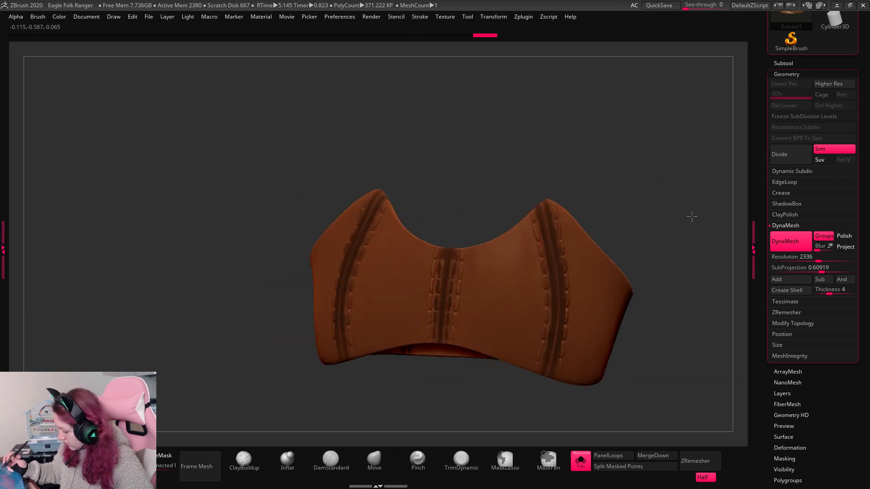
Unhide the chest plate's trims and turn off Solo to bring back the rest of the character.
mouse_move(692, 216)
left_mouse_down("shift")
mouse_move(692, 195)
mouse_move(613, 178)
mouse_move(674, 199)
mouse_move(664, 221)
left_mouse_up("shift")
key("ctrl+shift+z")
left_click(580, 462)
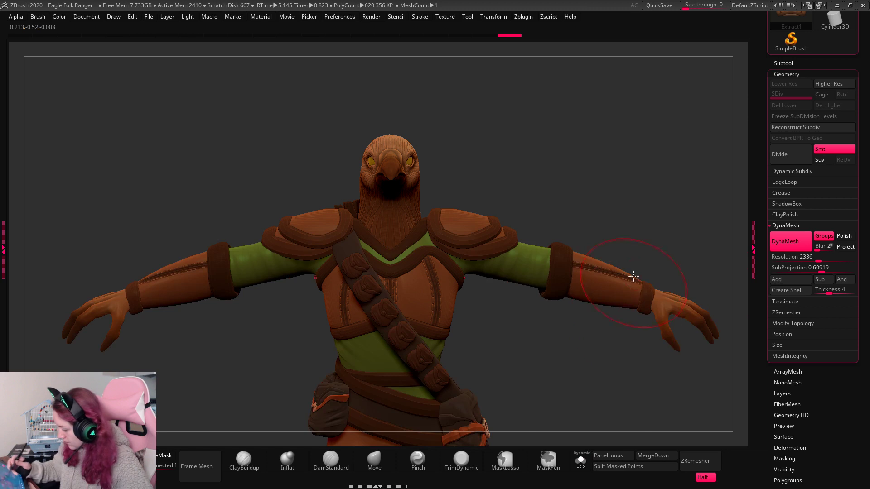
Select the shoulder pads subtool Extract2 and isolate it in Solo mode, with the brush settings at hand.
key("space")
left_click_drag(592, 369, 484, 340, "alt")
left_click_drag(517, 270, 505, 331, "alt")
mouse_move(555, 157)
left_mouse_down("alt")
mouse_move(563, 186)
mouse_move(577, 111)
mouse_move(553, 153)
mouse_move(561, 161)
left_mouse_up("alt")
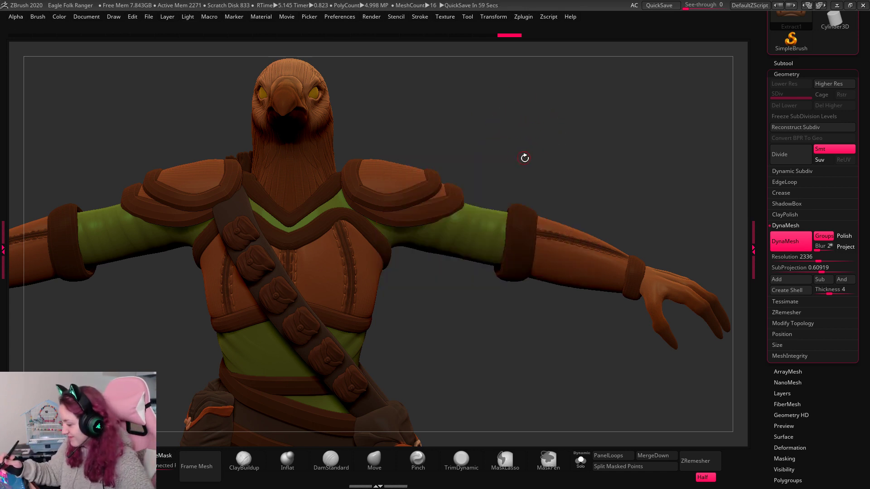
left_click(408, 178, "alt")
left_click_drag(600, 126, 606, 149)
left_click_drag(619, 112, 517, 322, "alt")
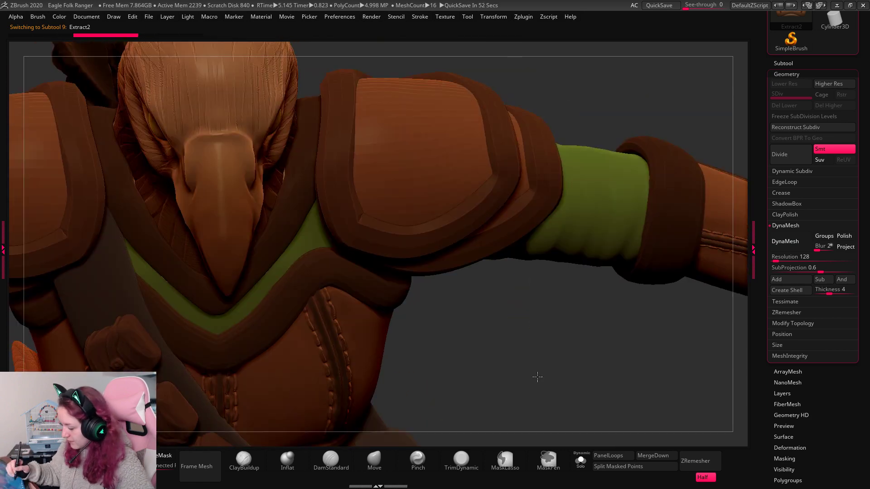
left_click_drag(537, 376, 529, 425)
left_click(581, 460)
key("space")
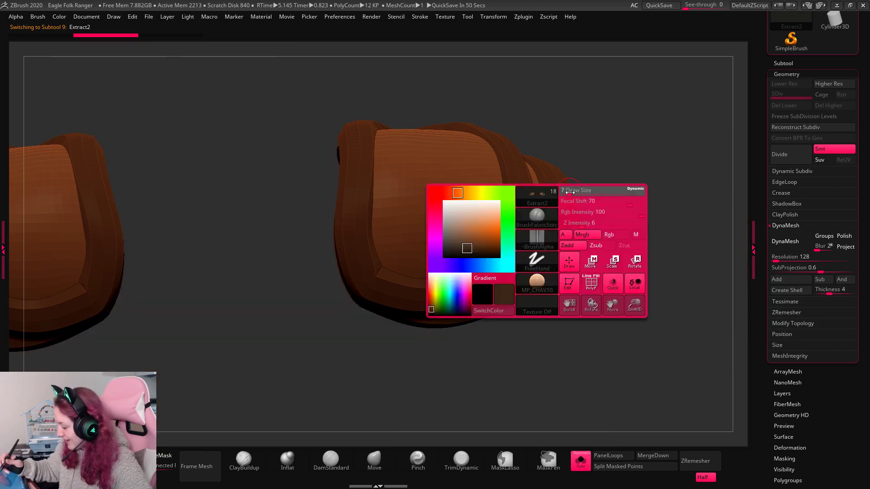
DynaMesh the shoulder pads with Groups on at a resolution of 3840.
left_click(793, 254)
left_click_drag(793, 255, 831, 257)
key("ctrl+z")
left_click(791, 243)
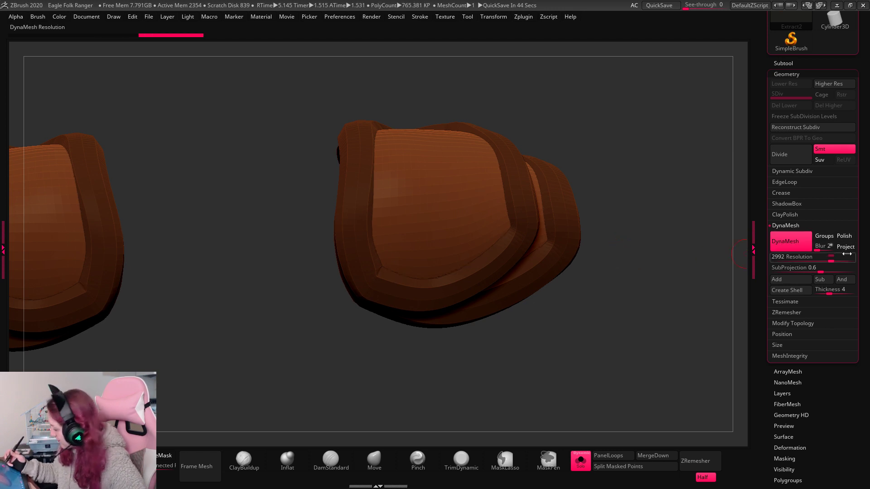
left_click_drag(812, 258, 802, 257)
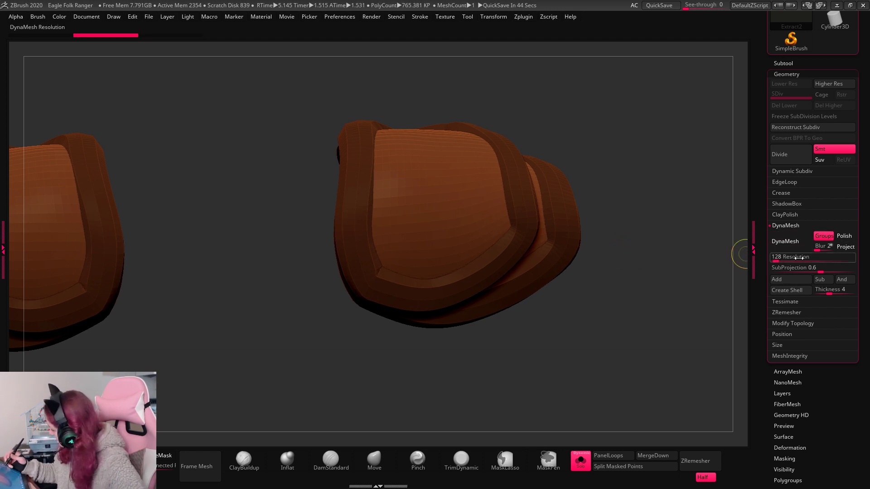
left_click(618, 386, "ctrl")
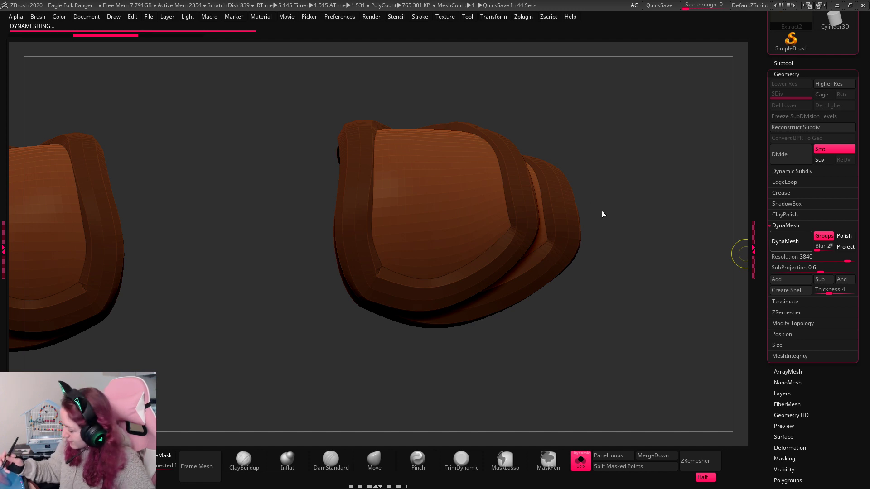
mouse_move(629, 205)
left_mouse_down()
mouse_move(640, 194)
mouse_move(637, 218)
mouse_move(670, 219)
mouse_move(697, 235)
mouse_move(689, 223)
left_mouse_up()
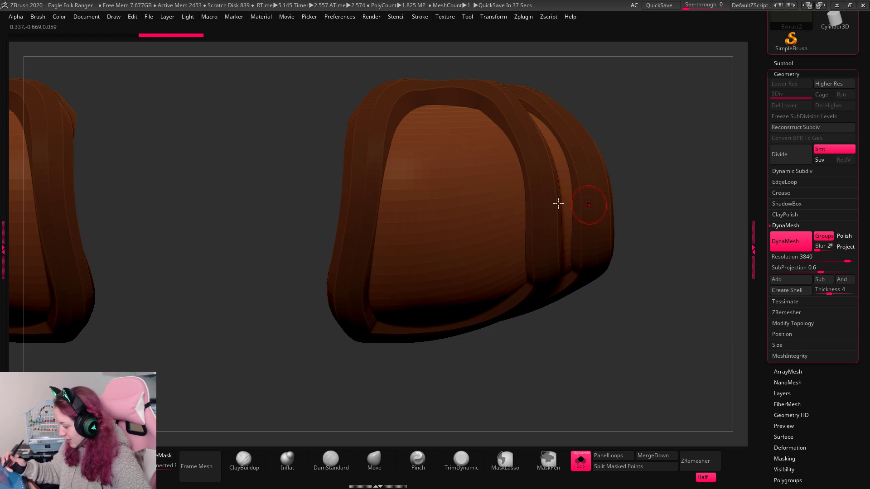
Hide the trims of the shoulder pads, leaving only the leather panels of both layers visible.
right_click(472, 263)
mouse_move(642, 166)
left_mouse_down()
mouse_move(654, 166)
mouse_move(646, 156)
left_mouse_up()
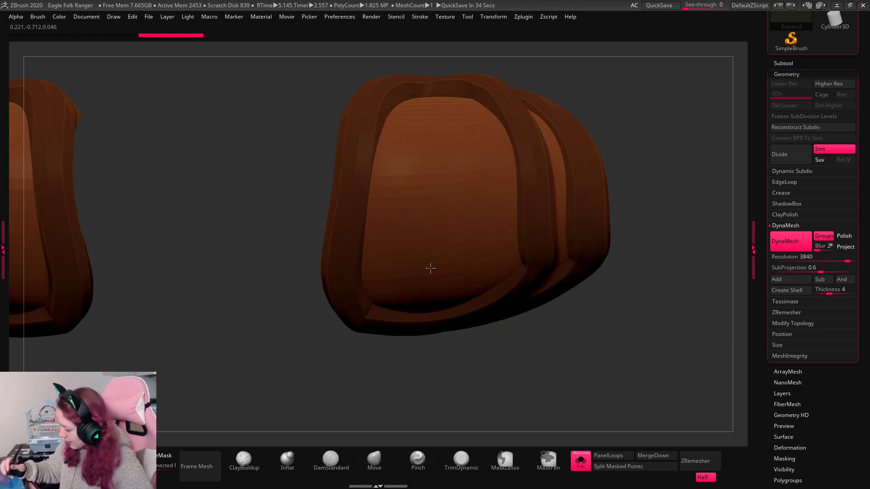
left_click_drag(430, 268, 420, 249, "shift")
left_click_drag(664, 150, 613, 189)
left_click(593, 183, "ctrl+shift")
key("space")
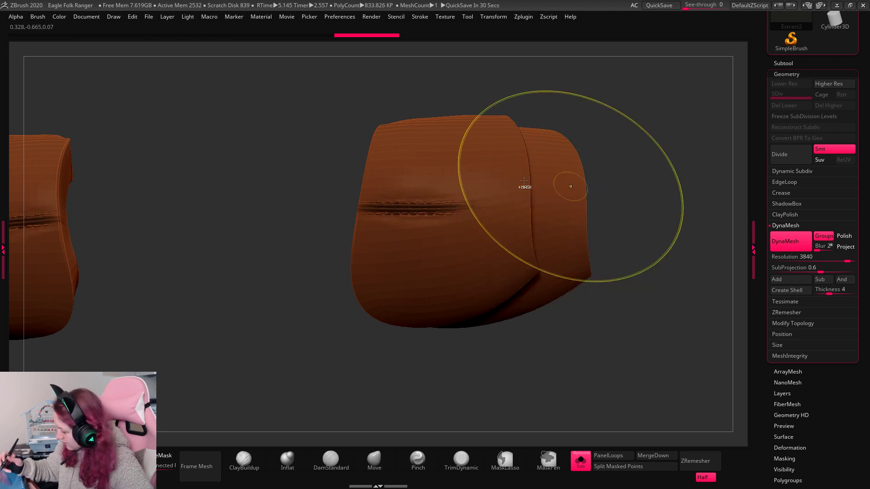
key("ctrl+z")
key("ctrl+shift+z")
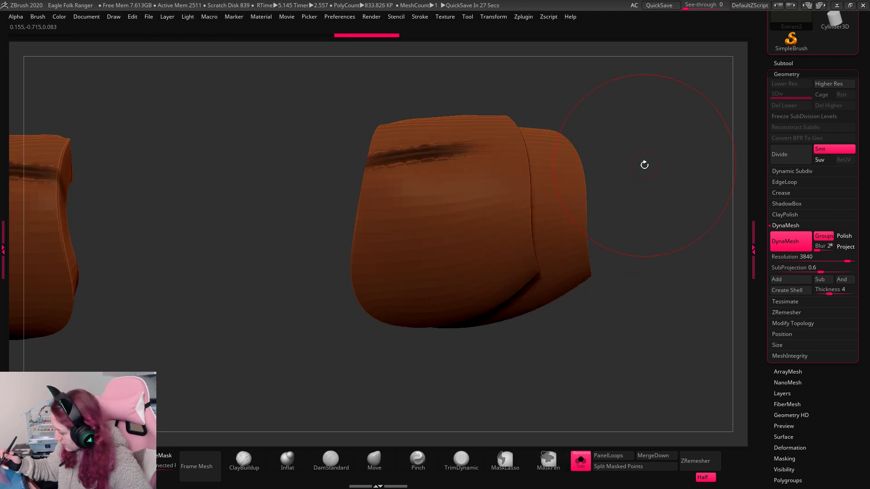
key("ctrl+z")
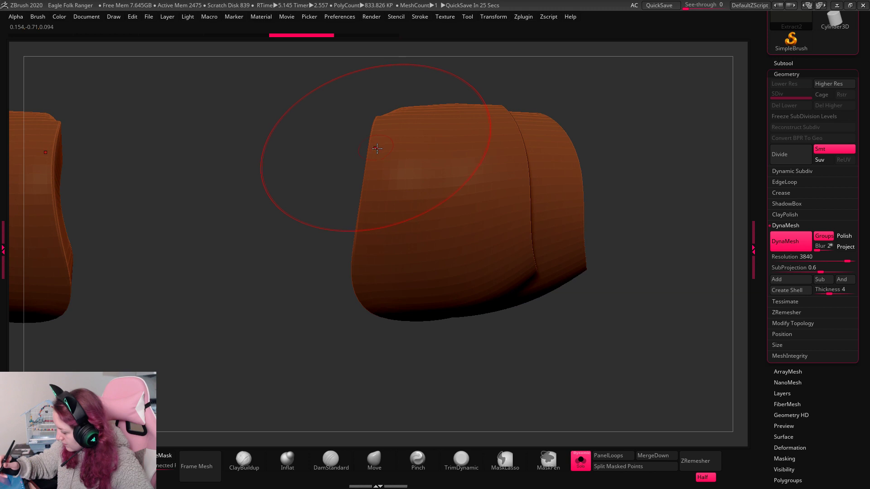
mouse_move(538, 148)
left_mouse_down()
mouse_move(639, 146)
mouse_move(660, 155)
mouse_move(583, 165)
left_mouse_up()
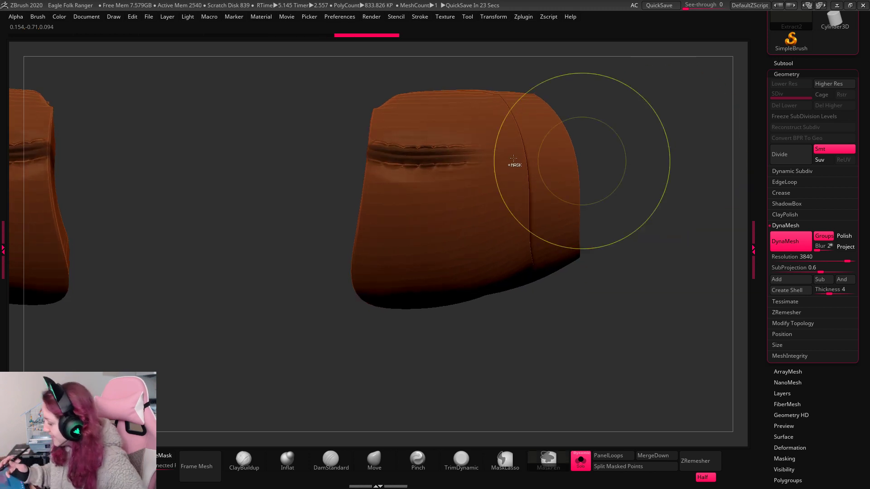
key("ctrl+z")
Add stitched seams across the upper and lower parts of the shoulder pads' leather panels.
mouse_move(364, 145)
left_mouse_down()
mouse_move(287, 167)
mouse_move(317, 189)
left_mouse_up()
mouse_move(608, 199)
left_mouse_down()
mouse_move(656, 175)
mouse_move(505, 204)
left_mouse_up()
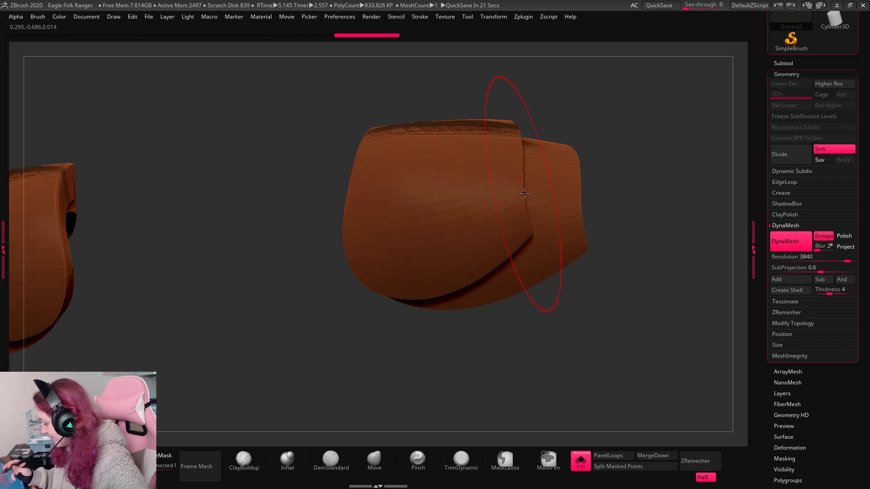
left_click_drag(372, 227, 177, 200)
mouse_move(658, 224)
left_mouse_down()
mouse_move(678, 214)
mouse_move(678, 244)
left_mouse_up()
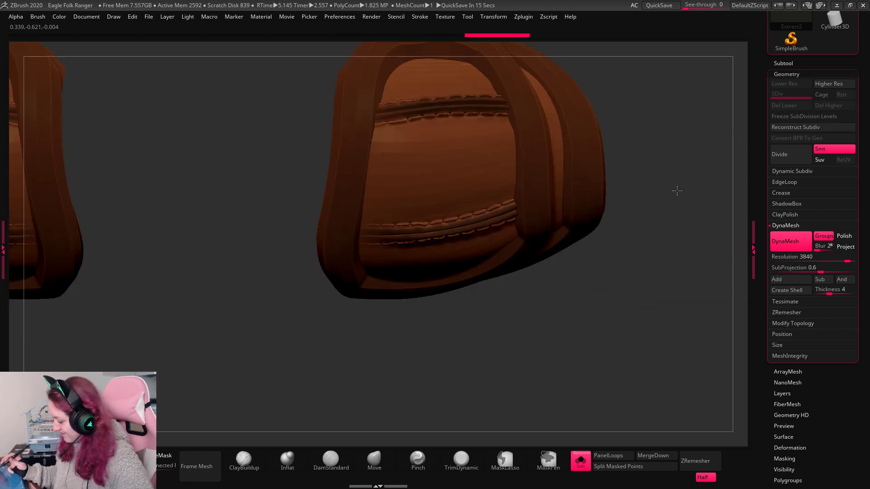
left_click_drag(674, 189, 674, 225)
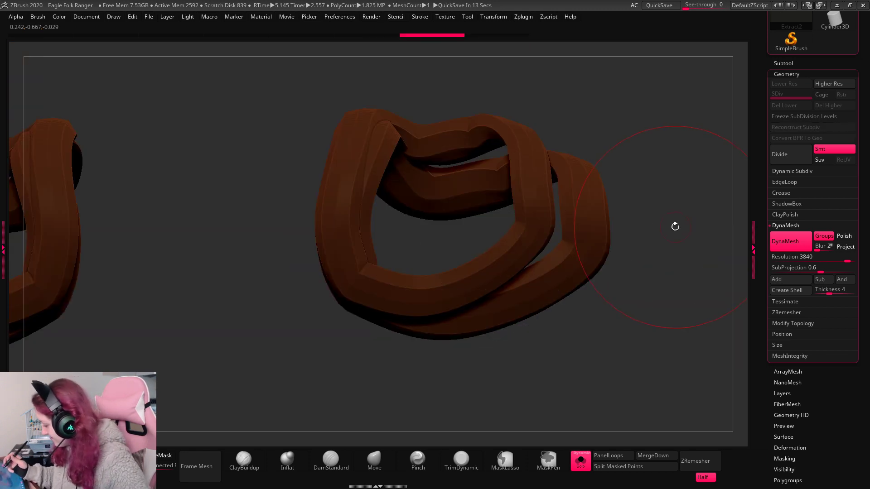
Redo the lower stitched seam so it runs across both layers of the shoulder pads, and unhide the trims.
key("ctrl+z")
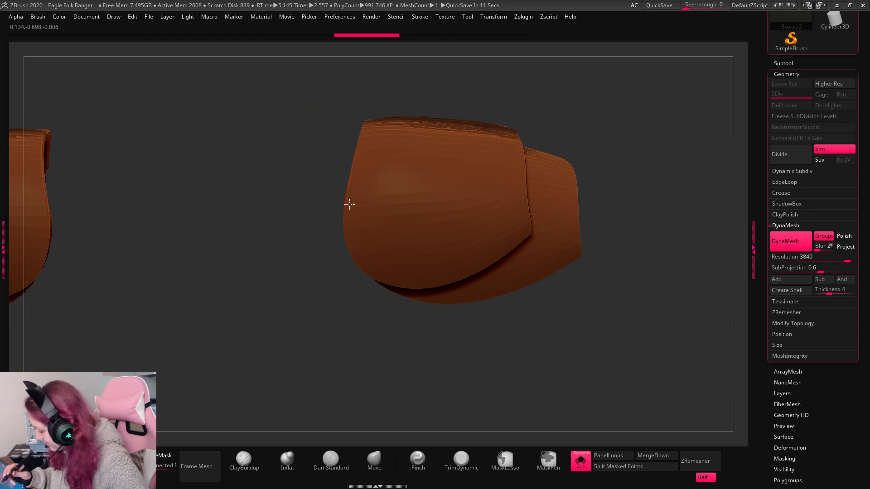
left_click_drag(350, 205, 519, 197)
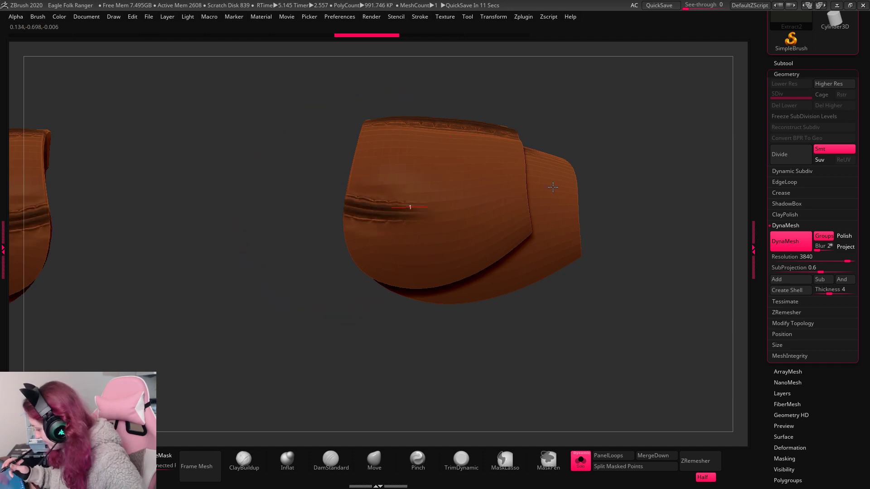
key("ctrl+shift+z")
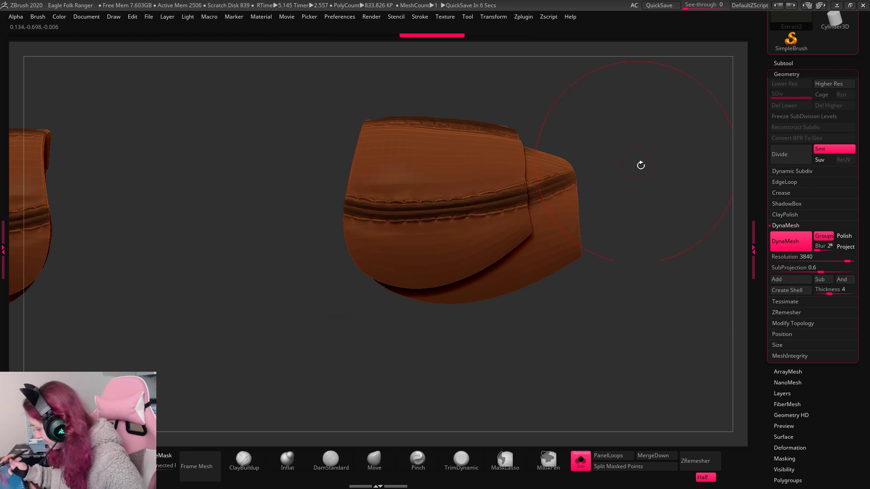
mouse_move(641, 165)
left_mouse_down()
mouse_move(668, 237)
mouse_move(585, 181)
left_mouse_up()
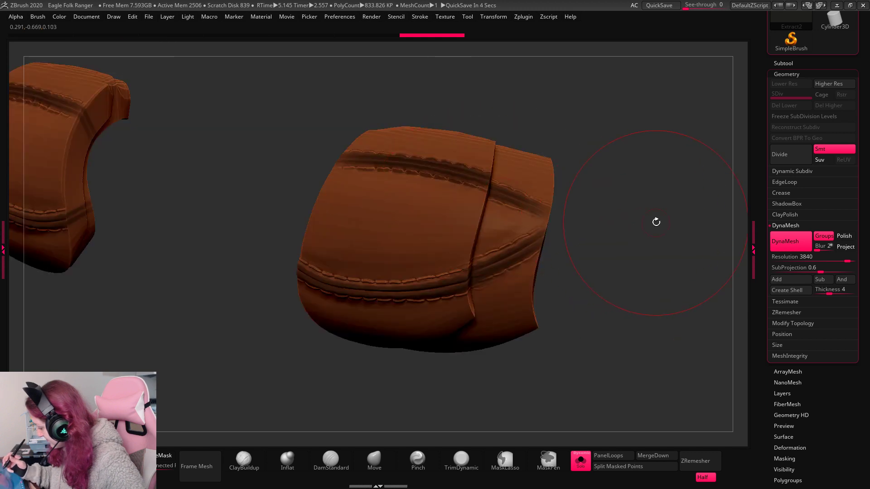
key("ctrl+shift+z")
key("ctrl+shift+z")
key("ctrl+shift+z")
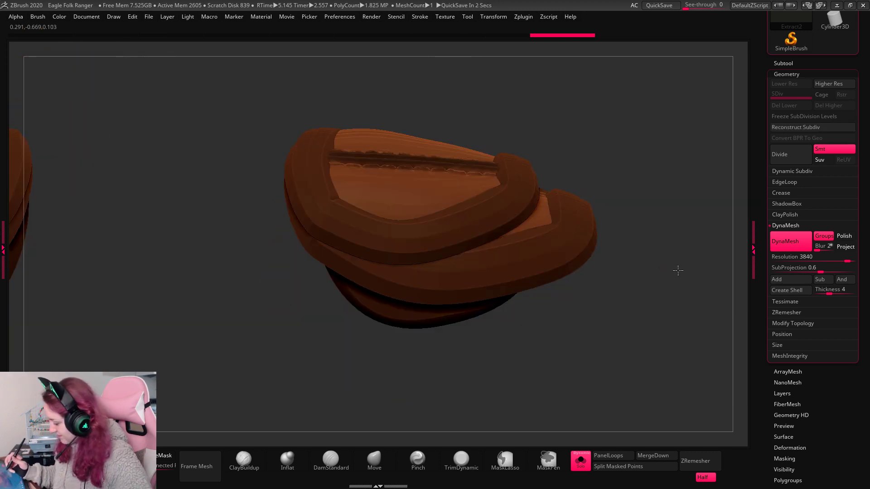
Turn off Solo to bring back the rest of the character around the shoulder pads.
key("space")
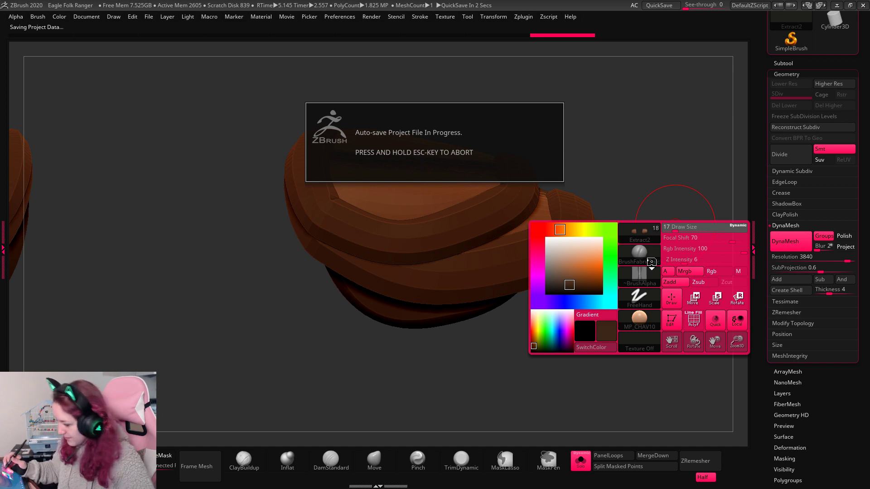
key("f")
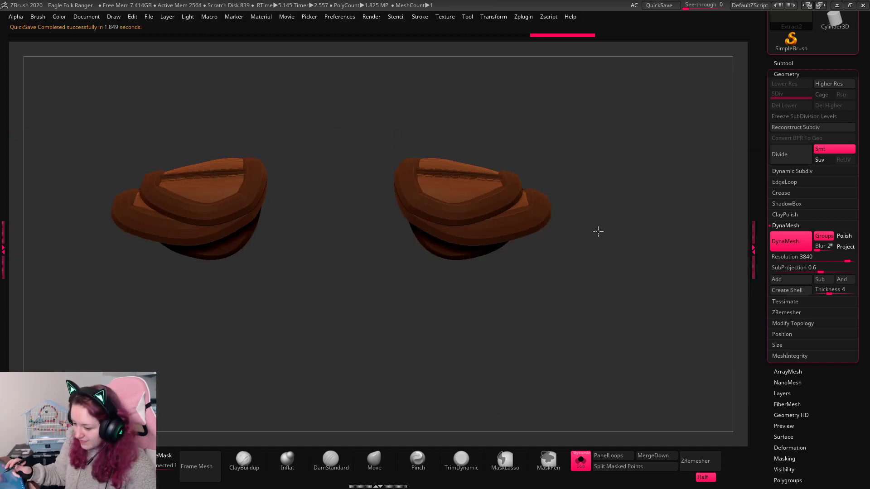
left_click_drag(619, 294, 574, 359, "alt")
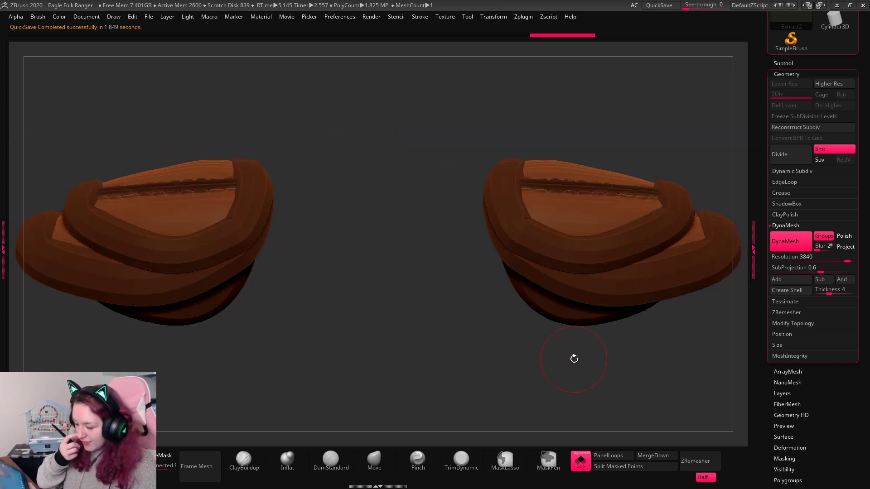
left_click_drag(477, 376, 692, 377)
left_click_drag(666, 319, 629, 387, "alt")
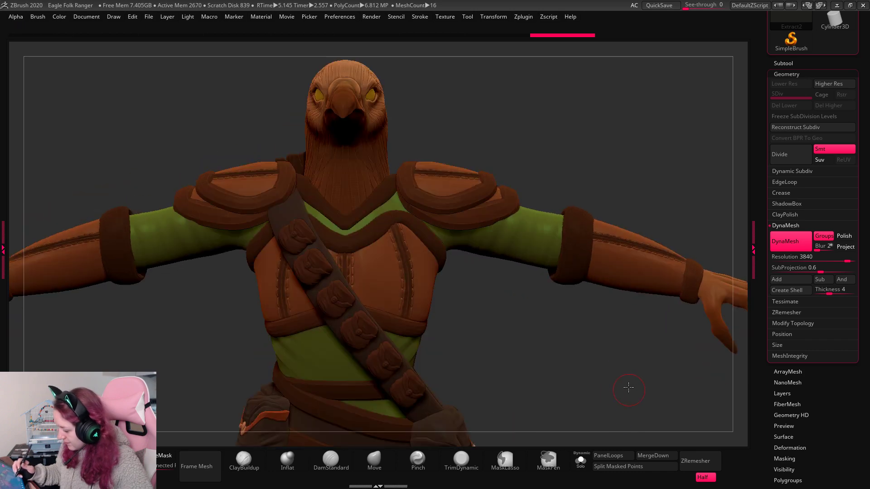
Select the bracers subtool Extract6, isolate it in Solo mode and hide its cuffs, leaving only the leather sleeve.
key("f")
mouse_move(560, 318)
left_mouse_down()
mouse_move(548, 322)
mouse_move(553, 337)
mouse_move(560, 289)
mouse_move(555, 317)
left_mouse_up()
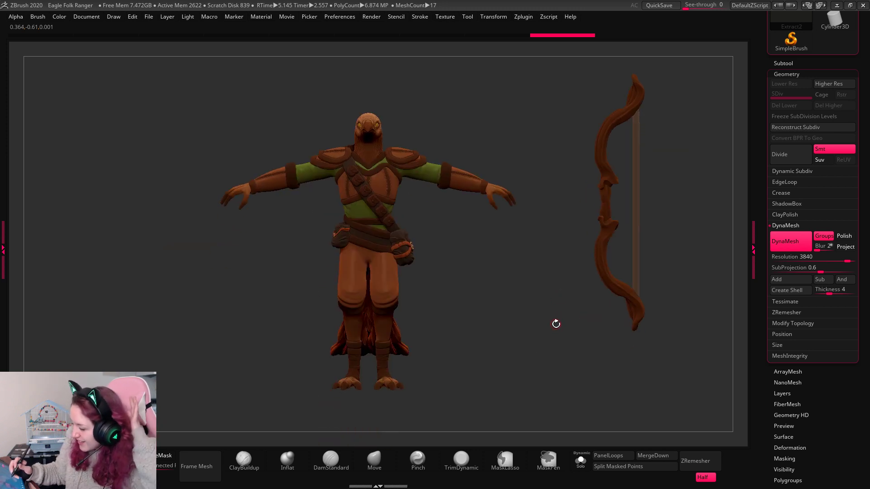
left_click_drag(523, 305, 542, 288)
left_click(520, 210, "alt")
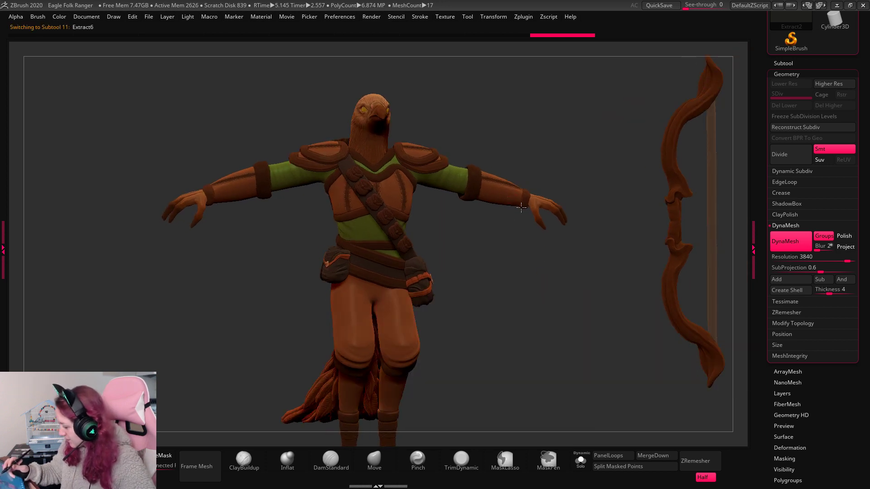
left_click_drag(574, 315, 568, 353)
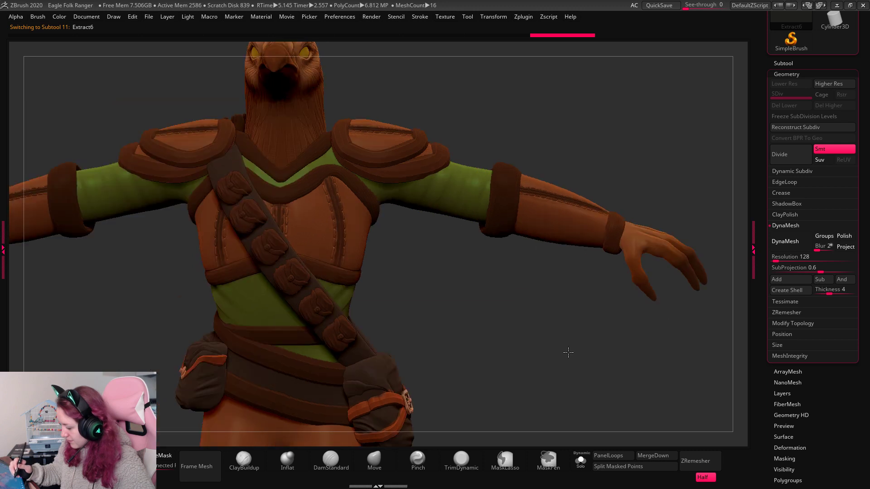
left_click(581, 461)
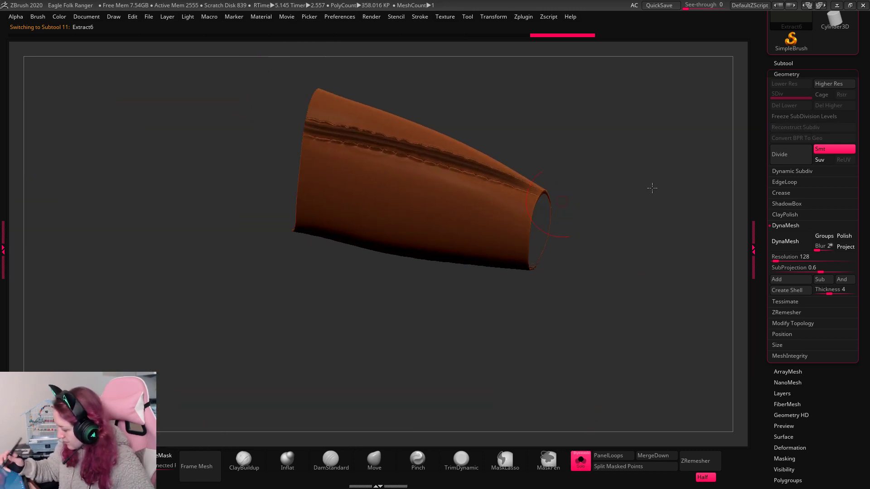
left_click_drag(652, 187, 552, 155)
right_click_drag(568, 154, 555, 181)
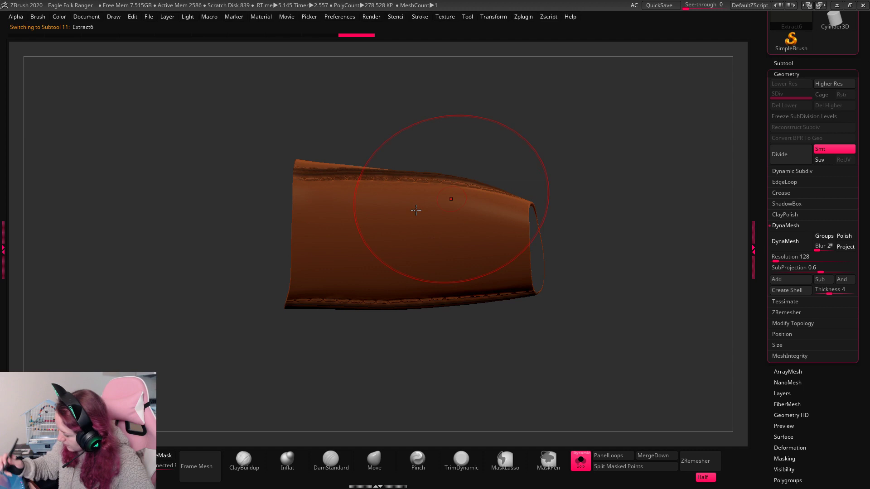
left_click_drag(325, 242, 599, 241)
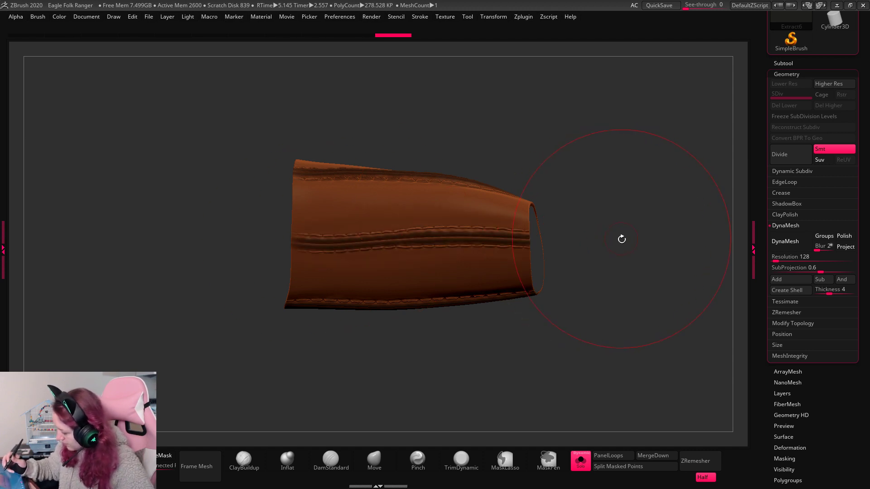
key("ctrl+z")
key("ctrl+z")
key("ctrl+z")
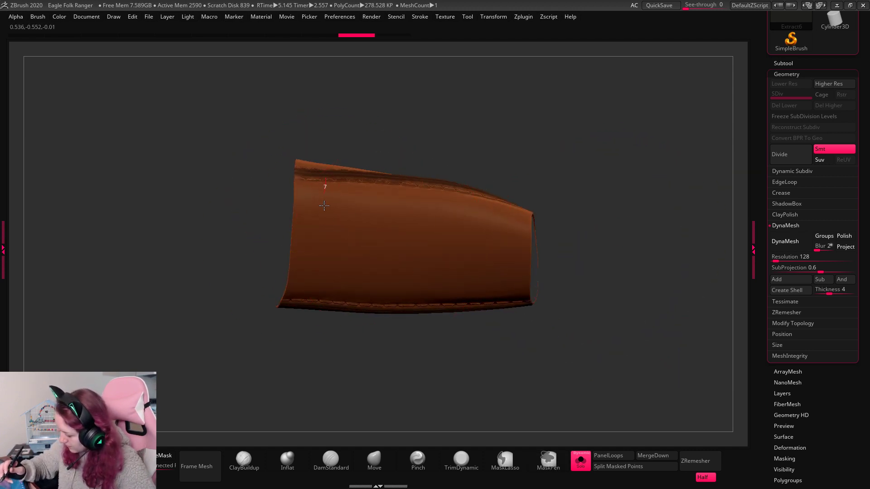
left_click_drag(324, 205, 318, 317)
key("ctrl+z")
Mask the existing lengthwise seams along the upper and lower sides of the bracers with the MaskLasso brush.
left_click_drag(548, 151, 543, 179)
left_click_drag(307, 93, 527, 200, "ctrl")
left_click(505, 460)
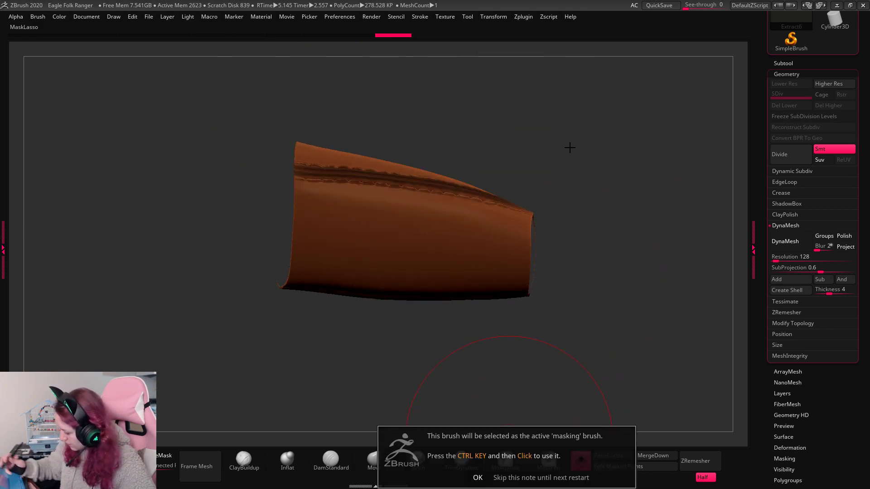
left_click(514, 478)
mouse_move(521, 136)
left_mouse_down("ctrl")
mouse_move(283, 149)
mouse_move(521, 155)
left_mouse_up("ctrl")
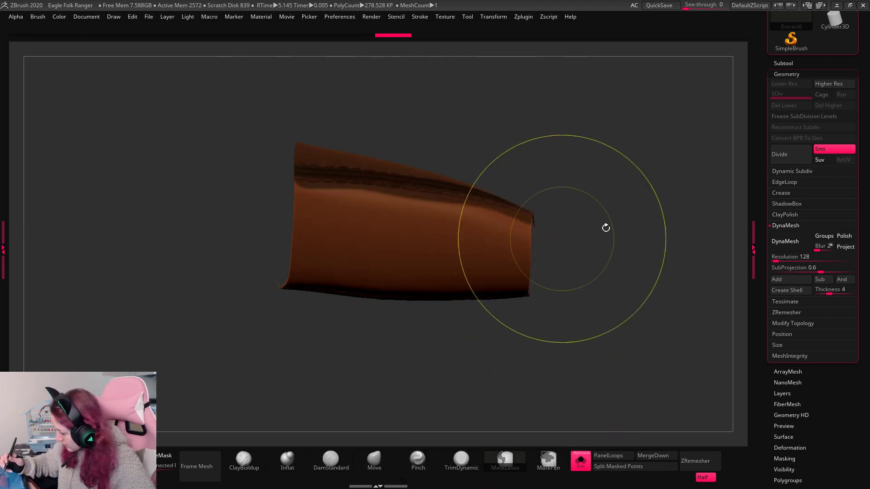
left_click_drag(605, 228, 597, 188)
mouse_move(239, 376)
left_mouse_down("ctrl")
mouse_move(273, 308)
mouse_move(418, 287)
mouse_move(589, 327)
mouse_move(602, 340)
left_mouse_up("ctrl")
mouse_move(250, 351)
left_mouse_down("ctrl")
mouse_move(363, 351)
mouse_move(385, 309)
left_mouse_up("ctrl")
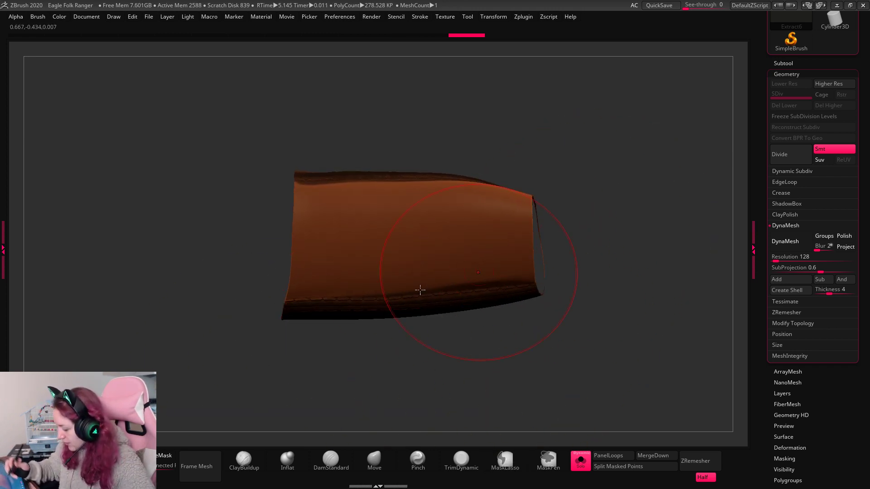
Try wide stitched seams running crosswise over the bracers' unmasked panel between the two lengthwise seams.
left_click_drag(620, 181, 611, 211)
left_click_drag(465, 200, 472, 349)
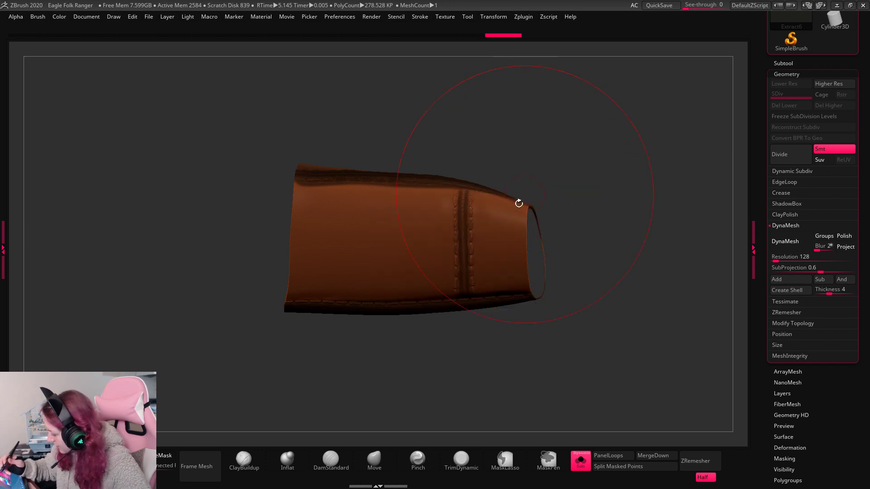
key("ctrl+z")
left_click_drag(473, 184, 473, 292)
left_click_drag(408, 186, 407, 289)
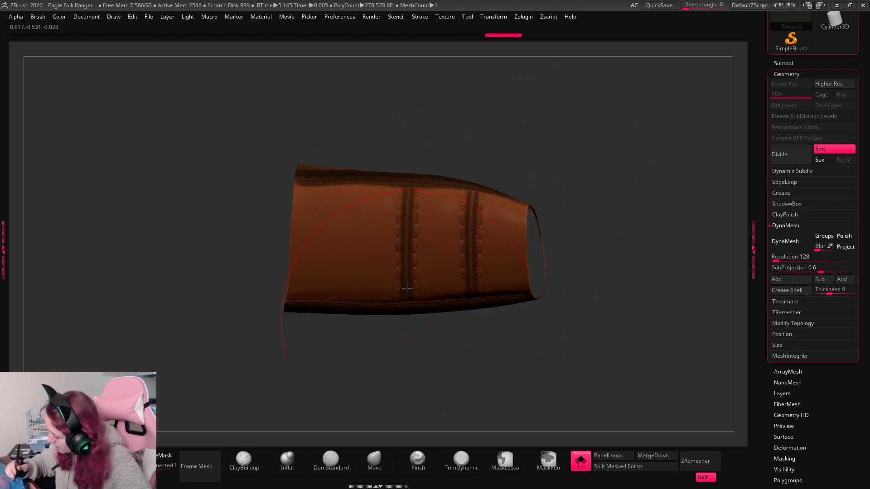
left_click_drag(343, 248, 343, 300)
Reduce the stitch brush's draw size to 41 and undo the trial crosswise seams on the bracers.
key("space")
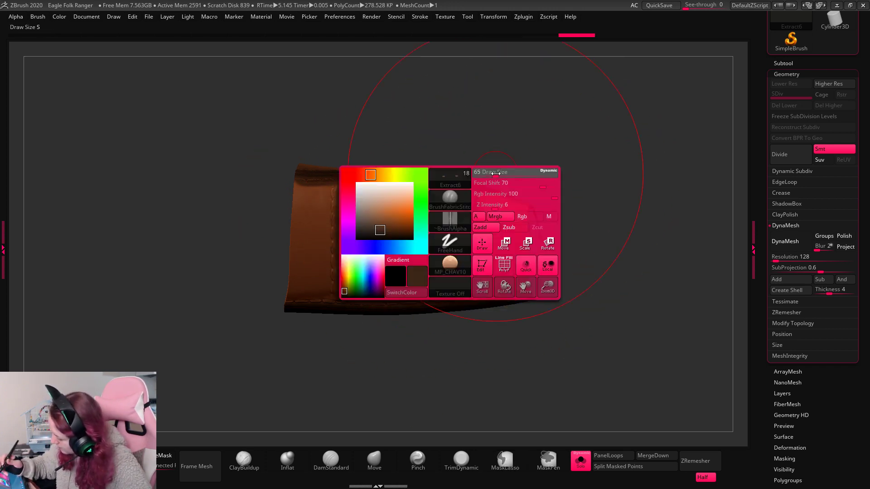
left_click(496, 206)
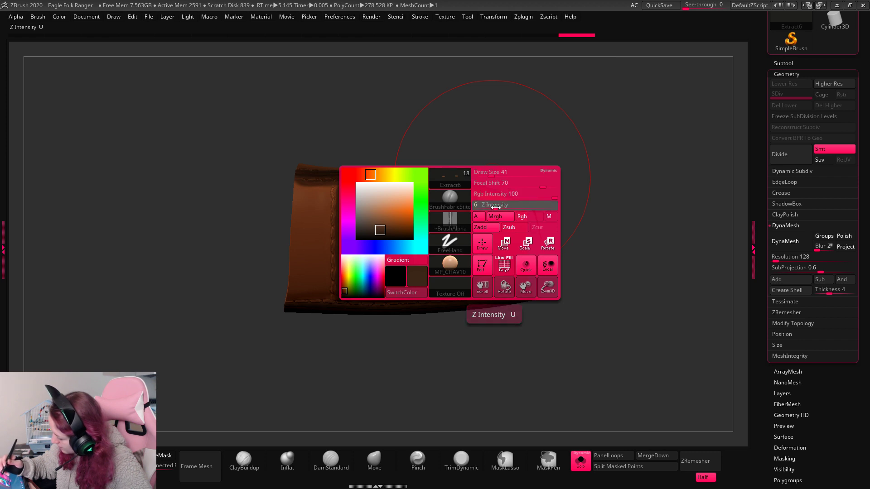
left_click(498, 208)
key("Return")
key("ctrl+z")
key("ctrl+z")
key("ctrl+z")
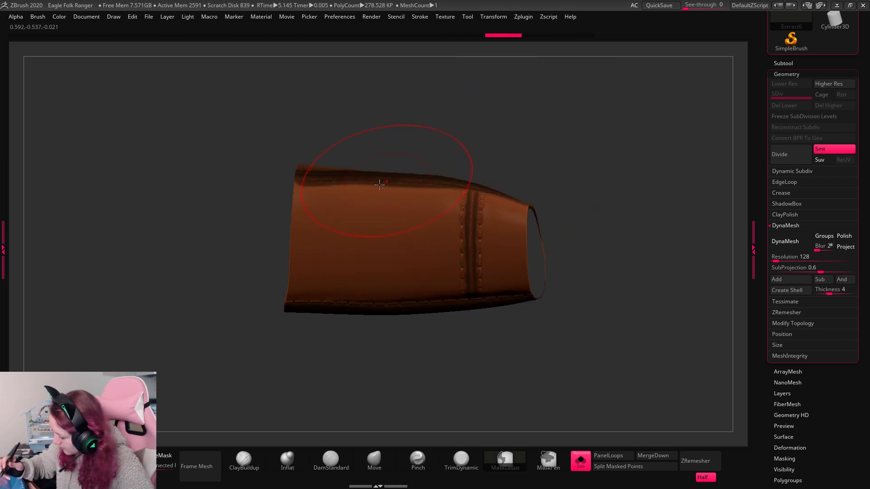
Add four evenly spaced crosswise stitched seams between the bracers' lengthwise seams and unhide the cuffs.
left_click_drag(334, 178, 325, 301)
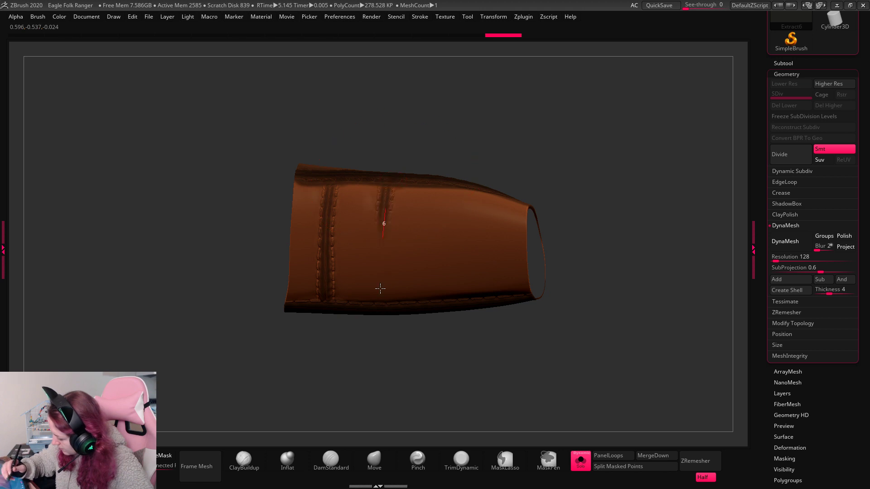
left_click_drag(380, 288, 379, 306)
left_click_drag(430, 291, 429, 300)
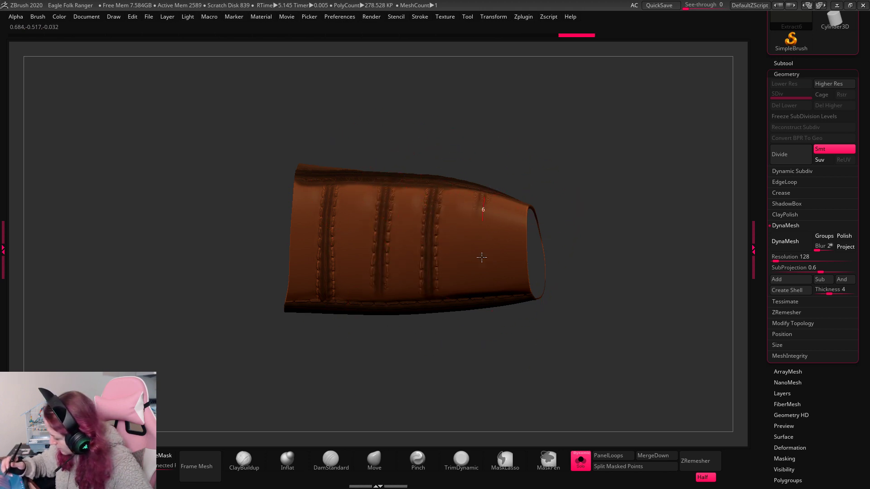
left_click_drag(482, 258, 481, 304)
left_click(678, 205, "ctrl+shift")
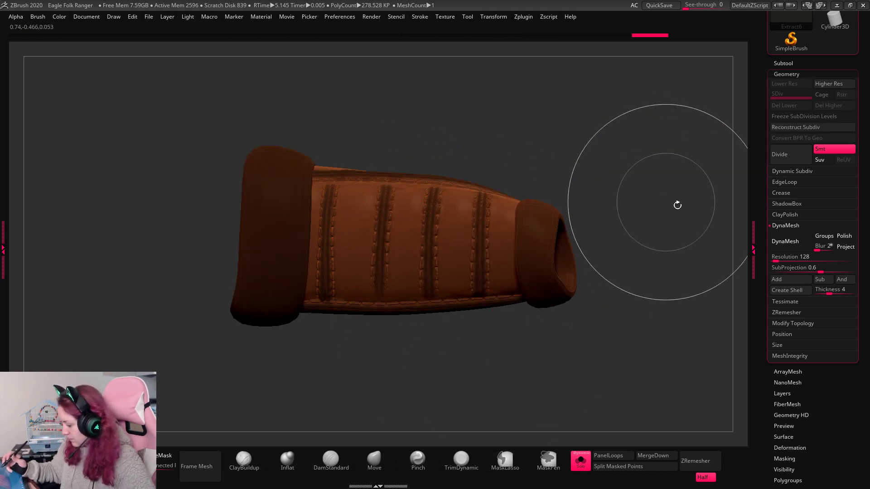
Undo the four crosswise stitched seams on the bracers, back to the masked panel without the cuffs.
mouse_move(677, 206)
left_mouse_down()
mouse_move(665, 231)
mouse_move(670, 226)
mouse_move(670, 248)
left_mouse_up()
key("ctrl+z")
key("ctrl+z")
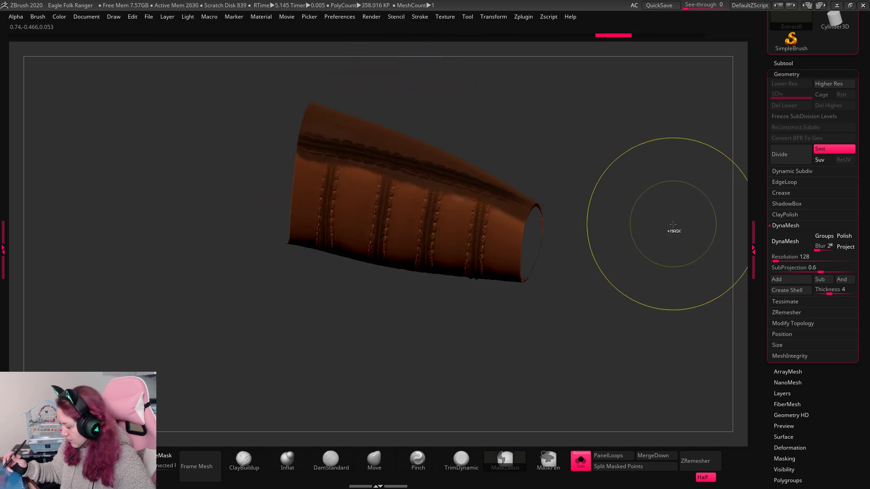
key("ctrl+z")
key("ctrl+z")
key("ctrl+z")
key("ctrl+z")
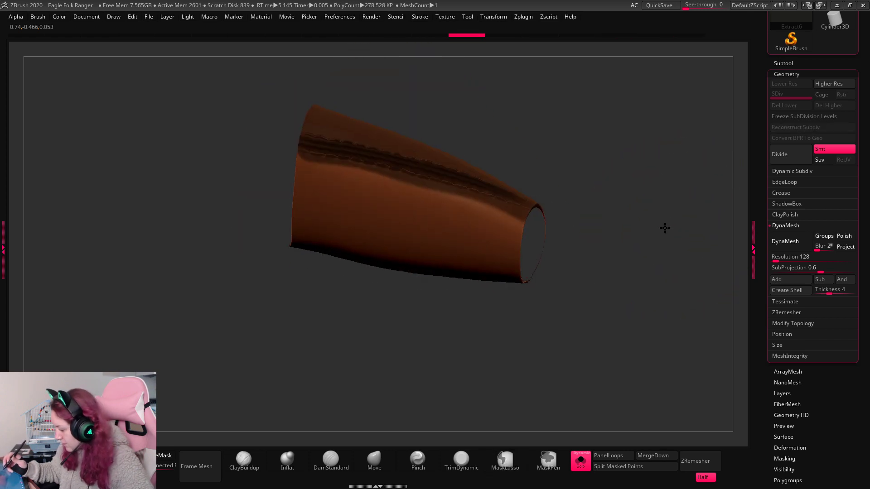
Refine the bracers' mask with the MaskLasso brush so its edge follows the upper lengthwise seam more closely.
mouse_move(664, 228)
left_mouse_down()
mouse_move(662, 177)
mouse_move(652, 254)
left_mouse_up()
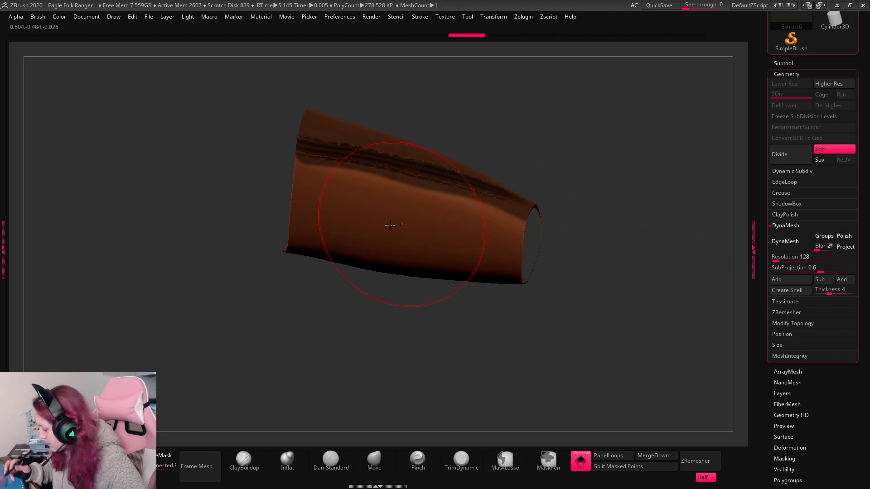
key("ctrl")
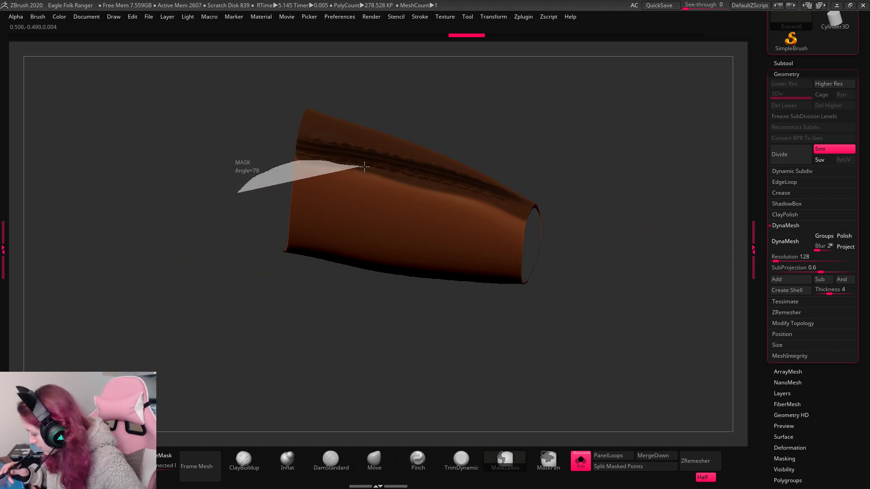
left_click_drag(365, 166, 431, 245, "ctrl")
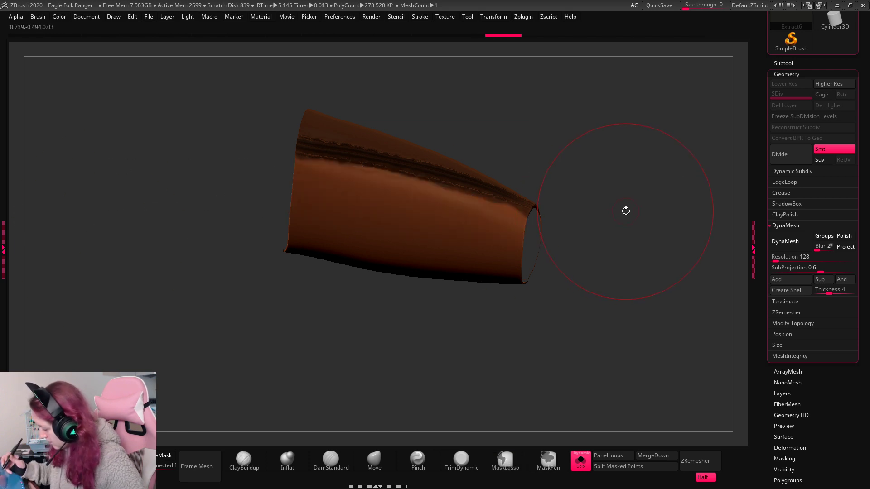
Try one crosswise stitched seam near the wide end of the bracers, adjust the brush settings and undo the trial seam.
left_click_drag(626, 211, 501, 190)
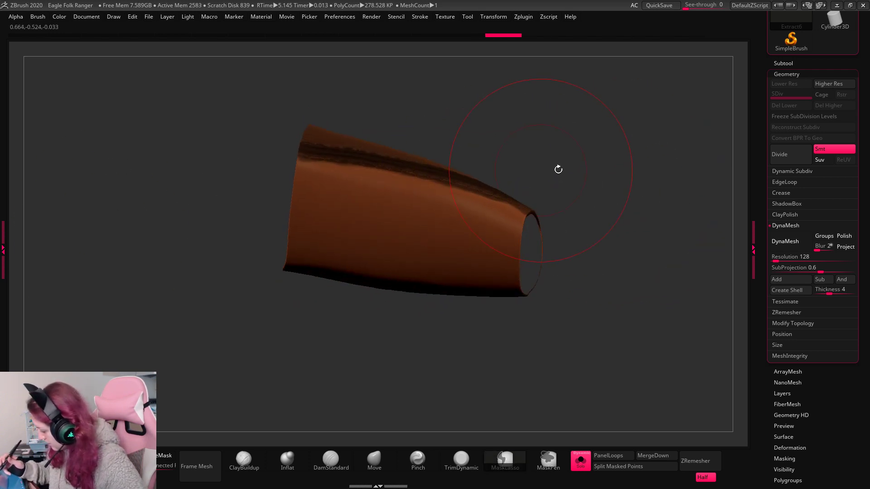
mouse_move(559, 170)
left_mouse_down()
mouse_move(565, 165)
mouse_move(474, 134)
left_mouse_up()
left_click_drag(329, 167, 314, 295)
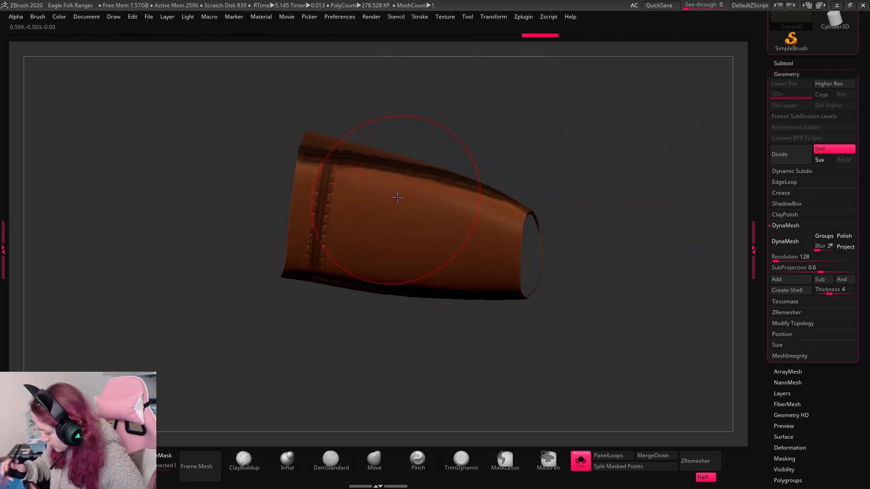
key("space")
left_click_drag(398, 194, 404, 195)
key("ctrl+z")
Add four crosswise stitched seams along the bracers between the lengthwise seams, then unhide the cuffs and frame both bracers.
left_click_drag(343, 160, 317, 356)
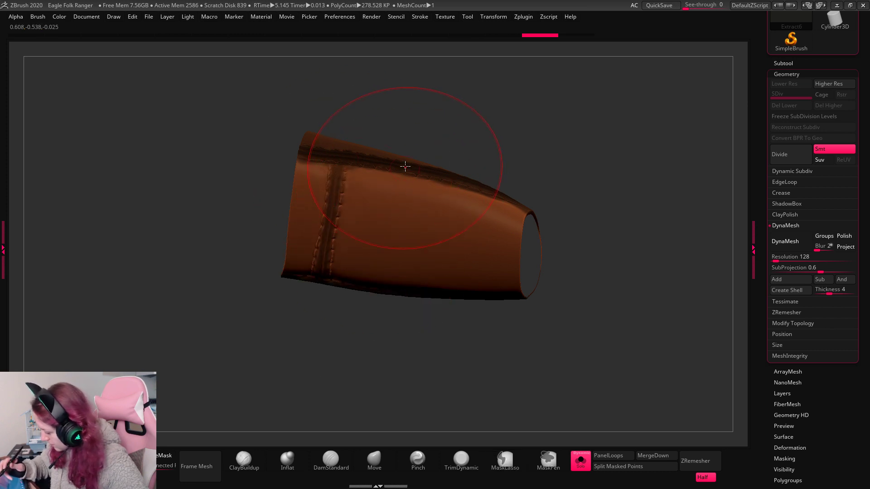
left_click_drag(408, 165, 378, 359)
left_click_drag(459, 180, 438, 384)
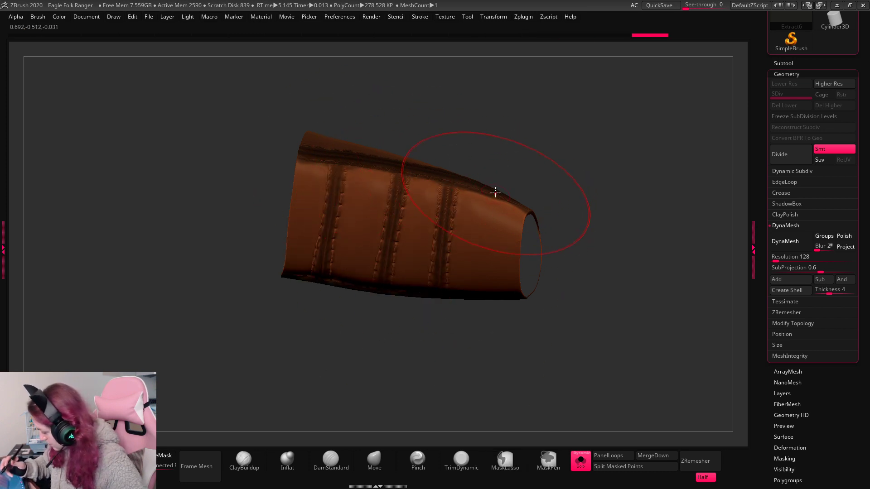
left_click_drag(495, 192, 479, 317)
mouse_move(657, 214)
left_mouse_down()
mouse_move(652, 193)
mouse_move(664, 266)
mouse_move(648, 290)
mouse_move(635, 280)
mouse_move(677, 296)
left_mouse_up()
left_click(653, 193, "ctrl+shift")
key("f")
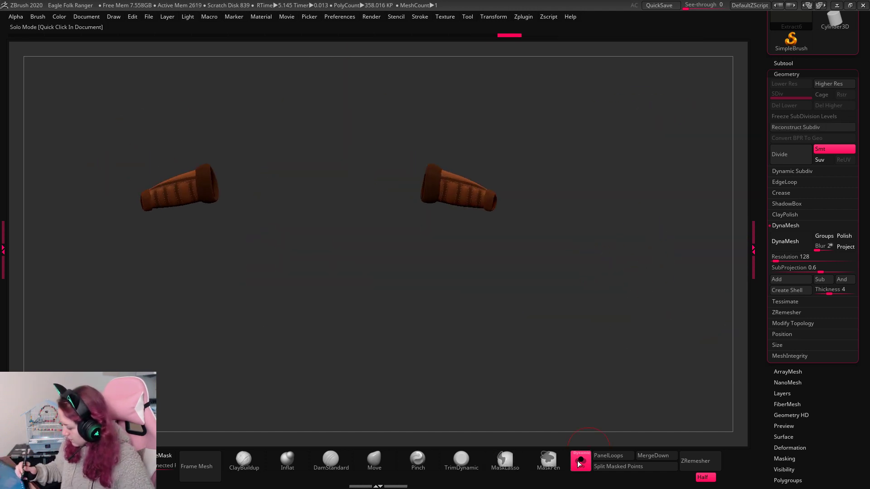
Leave solo mode, choose the Inflat brush and check the bracers on the whole character.
left_click(580, 461)
left_click_drag(624, 340, 597, 246, "alt")
left_click(288, 460)
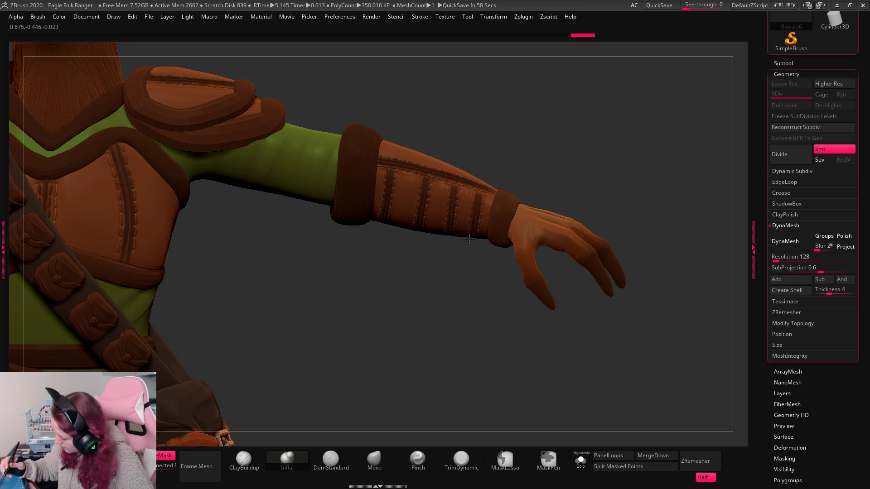
left_click_drag(469, 241, 499, 279)
mouse_move(504, 314)
left_mouse_down()
mouse_move(490, 327)
mouse_move(480, 305)
mouse_move(503, 331)
left_mouse_up()
Make the wings subtool visible on the character again.
left_click(783, 63)
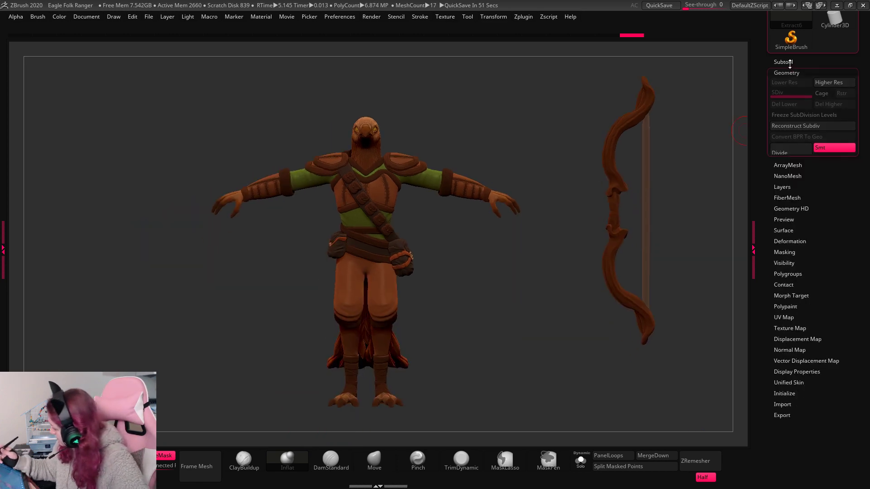
left_click(851, 81)
left_click(851, 81)
left_click_drag(540, 290, 530, 330)
Save the project as Eagle Folk Ranger in the Eagle Folk Ranger folder, replacing the existing file.
key("ctrl+s")
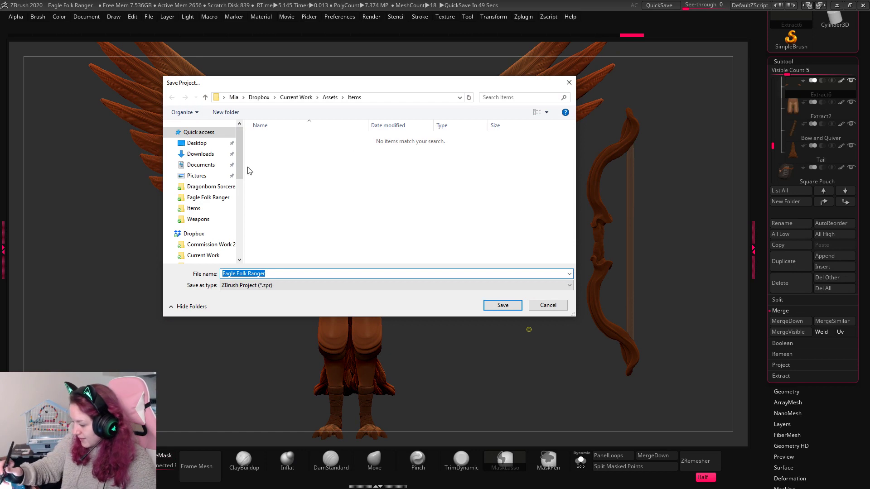
left_click(208, 197)
left_click(503, 305)
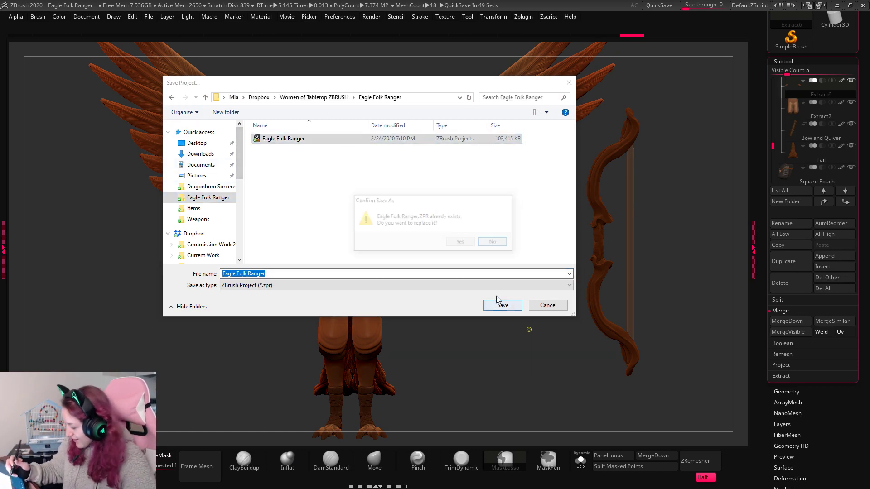
left_click(462, 243)
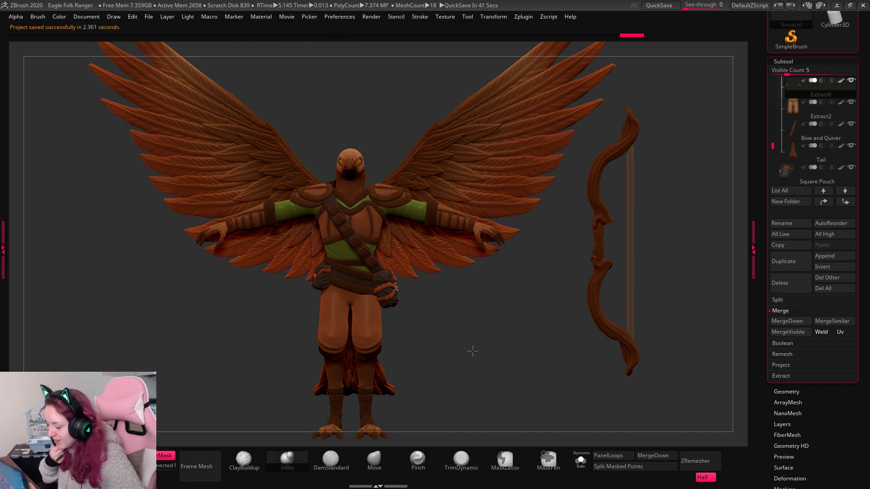
Set the subtool list's visible count to 13 and select the Female T-Pose1_1 body subtool.
scroll(807, 117, "up", 5)
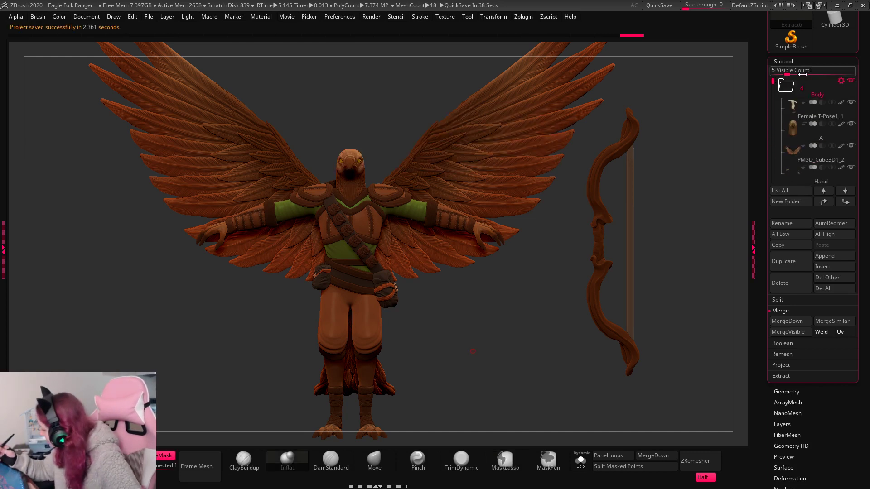
left_click_drag(787, 73, 814, 73)
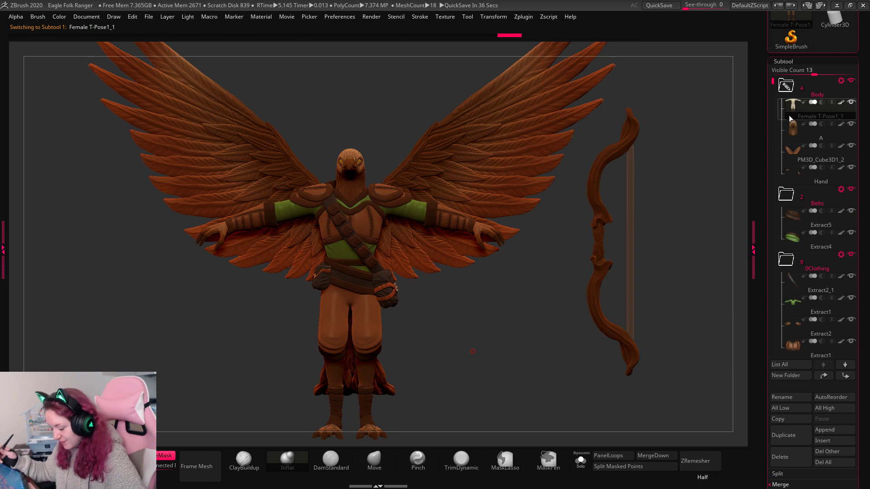
left_click(582, 464)
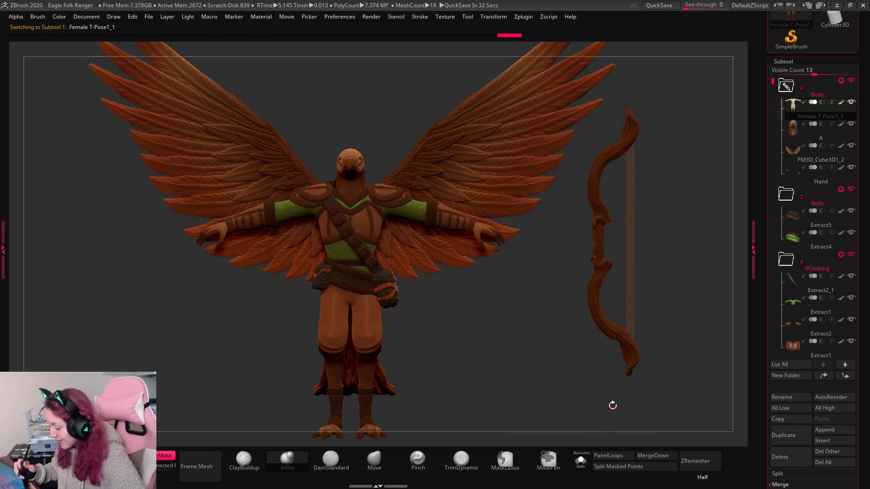
Open the body's geometry and DynaMesh settings and isolate the body in solo mode.
left_click(791, 62)
left_click(791, 62)
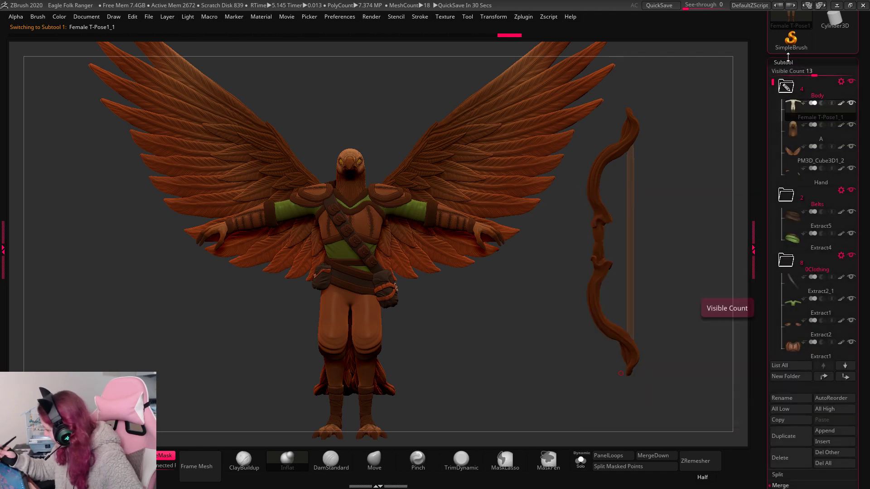
left_click_drag(788, 62, 788, 64)
left_click(789, 64)
left_click(789, 74)
left_click_drag(603, 359, 564, 363)
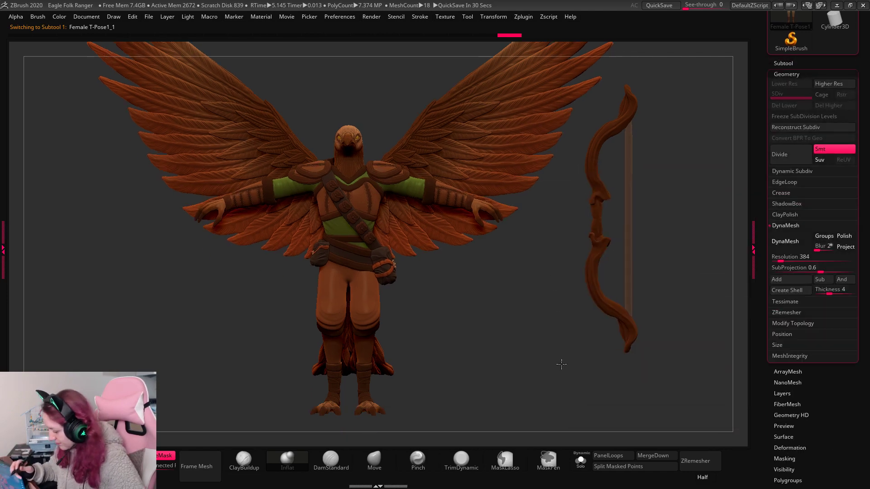
left_click(580, 461)
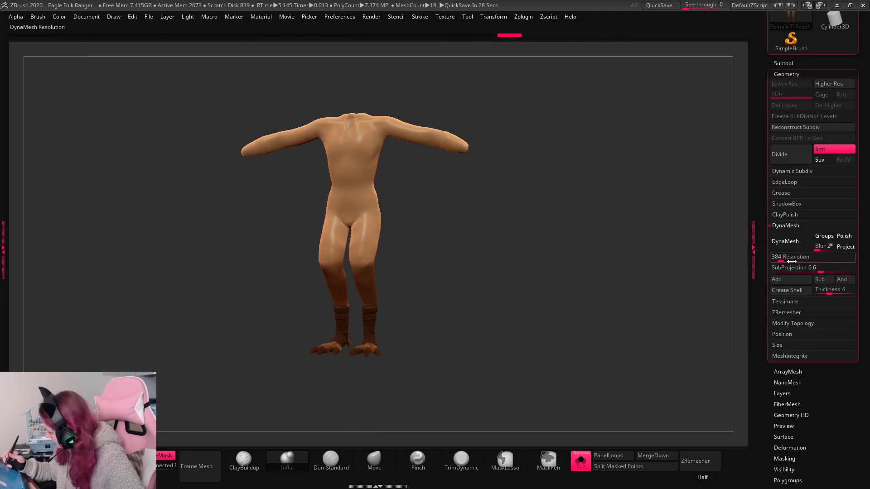
Try remeshing the body with DynaMesh at resolution 384 and undo the result.
left_click(786, 241)
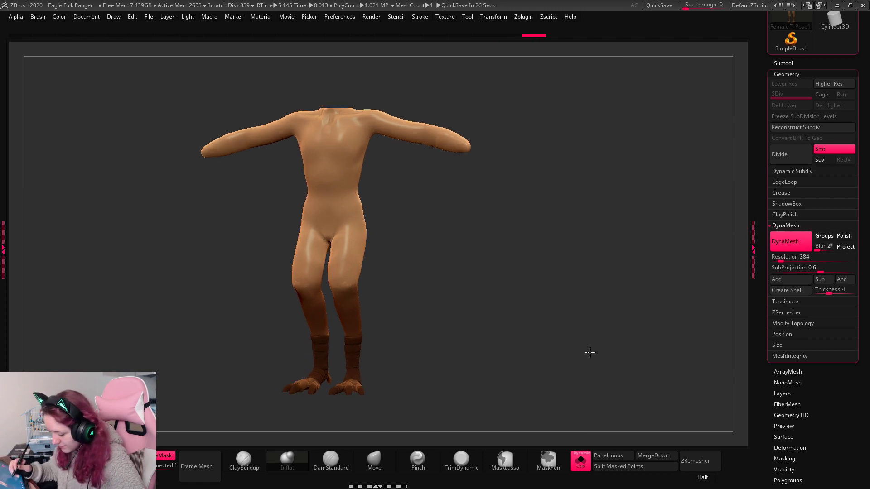
left_click_drag(588, 352, 670, 276)
key("ctrl+z")
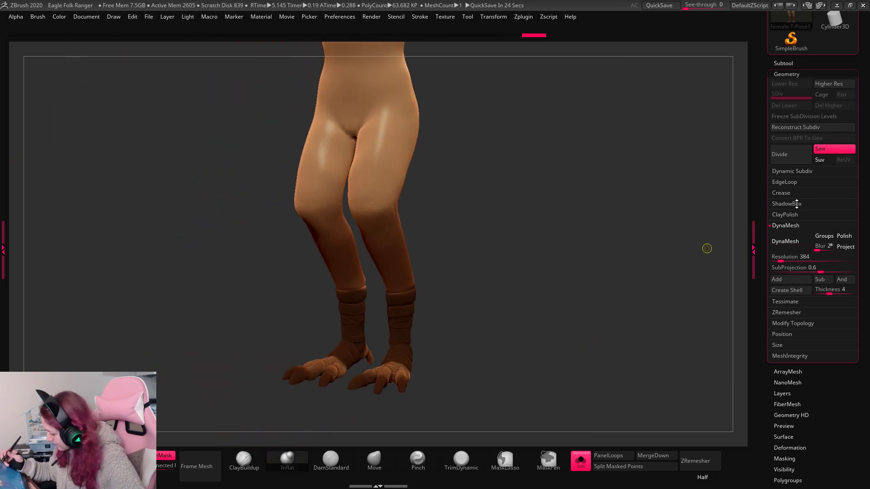
Remesh the body with DynaMesh at resolution 1208.
left_click_drag(781, 259, 796, 259)
left_click(790, 250)
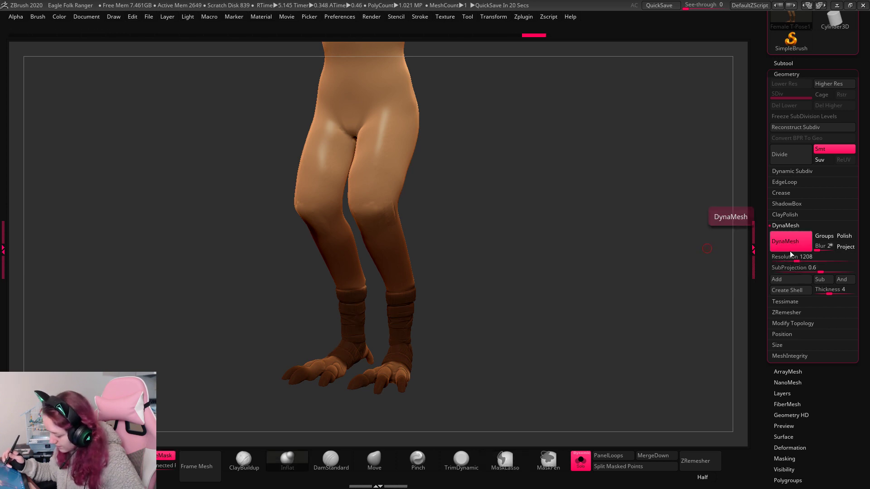
left_click_drag(602, 350, 589, 327, "shift")
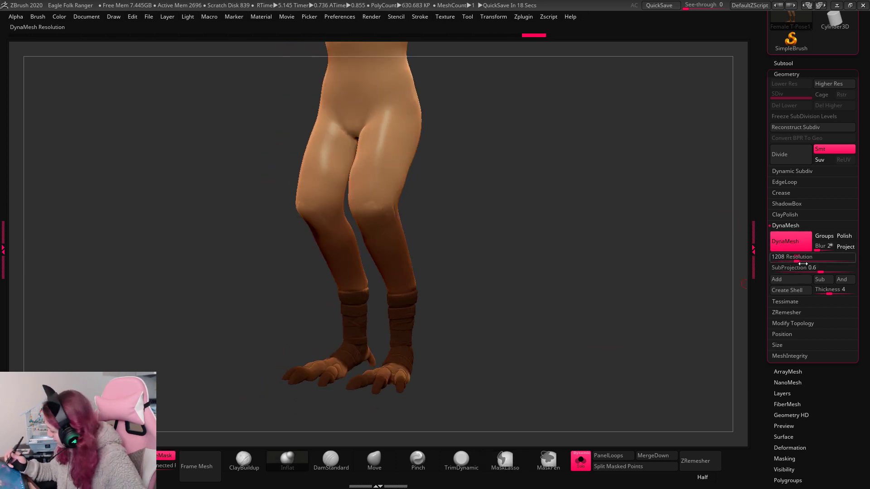
Try remeshing the body at lower DynaMesh resolutions, including 616 and 456.
left_click_drag(796, 259, 790, 260)
mouse_move(488, 239)
left_mouse_down("ctrl")
mouse_move(565, 288)
mouse_move(575, 306)
left_mouse_up("ctrl")
left_click(784, 260)
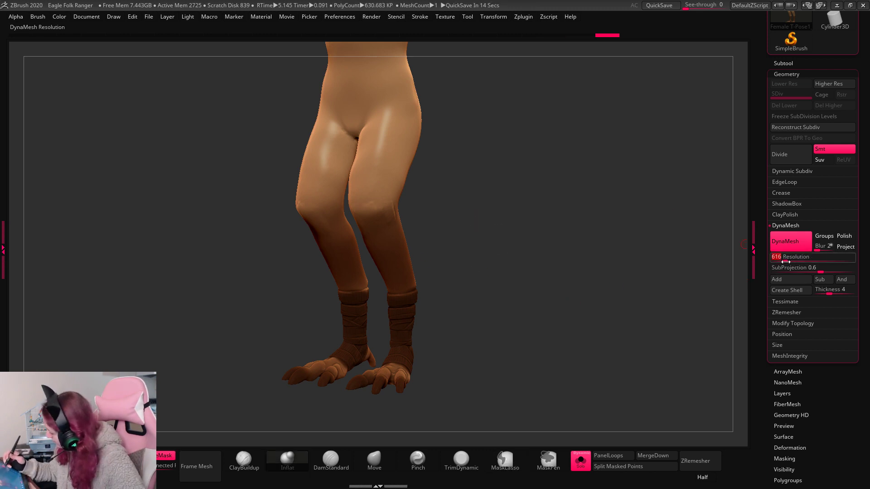
left_click_drag(478, 229, 585, 297, "ctrl")
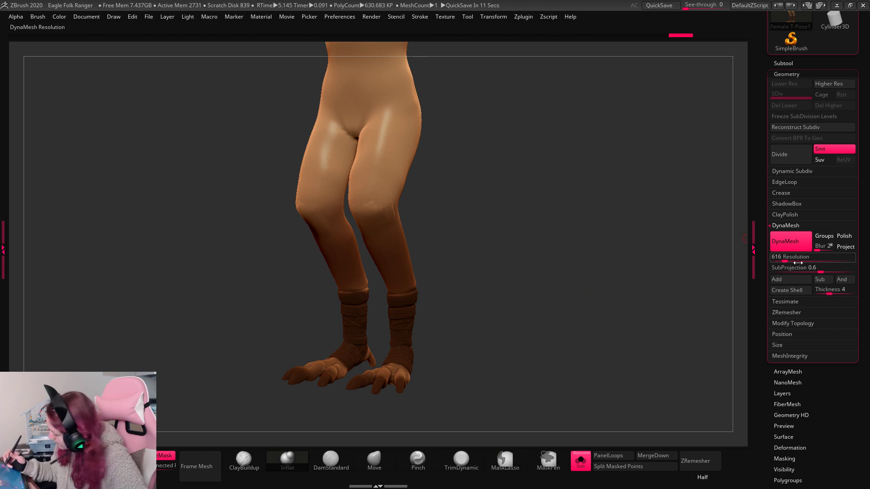
left_click(782, 259)
left_click_drag(504, 211, 620, 285, "ctrl")
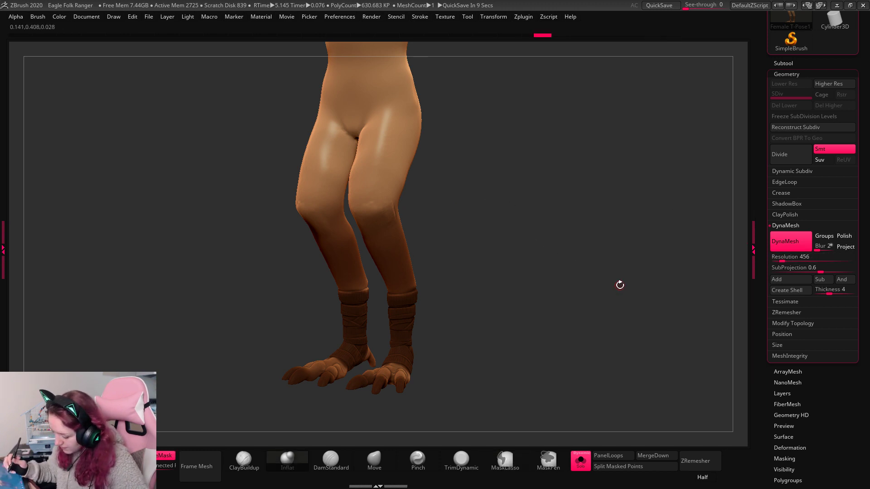
Lower the DynaMesh resolution to 360, adjust the Inflat brush's draw size, remesh the body and undo the result.
left_click(779, 261)
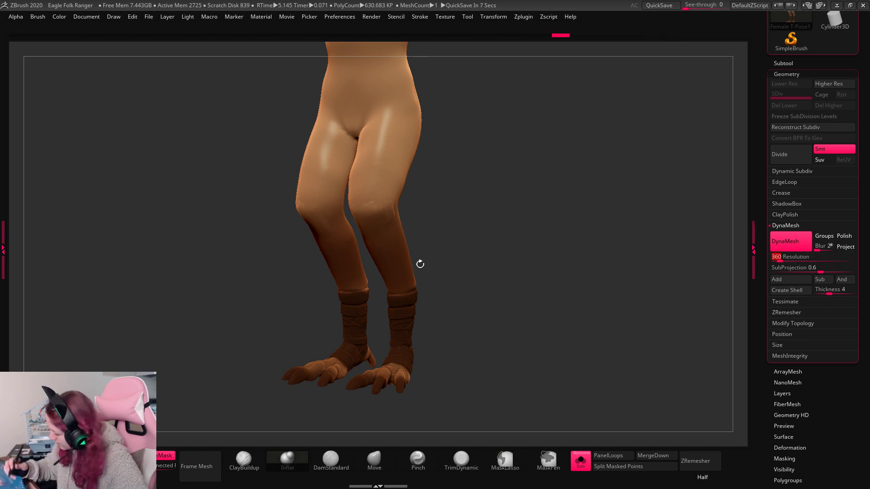
key("space")
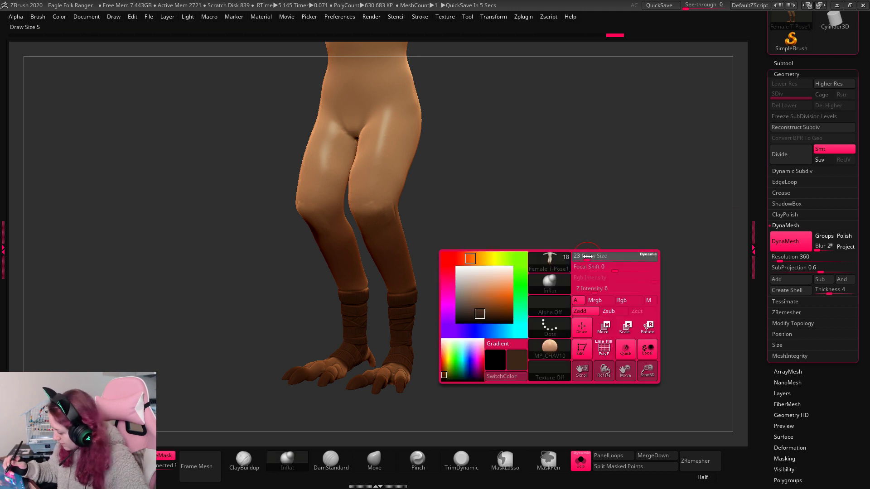
key("space")
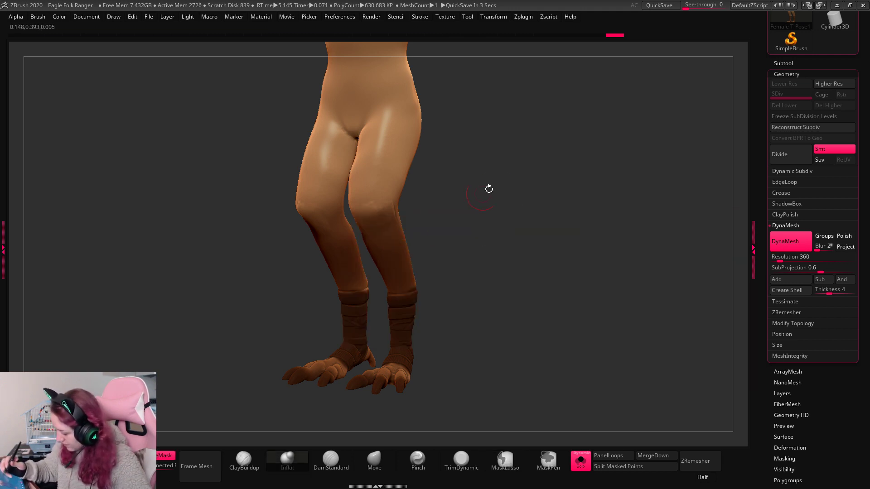
left_click_drag(620, 301, 616, 284, "ctrl")
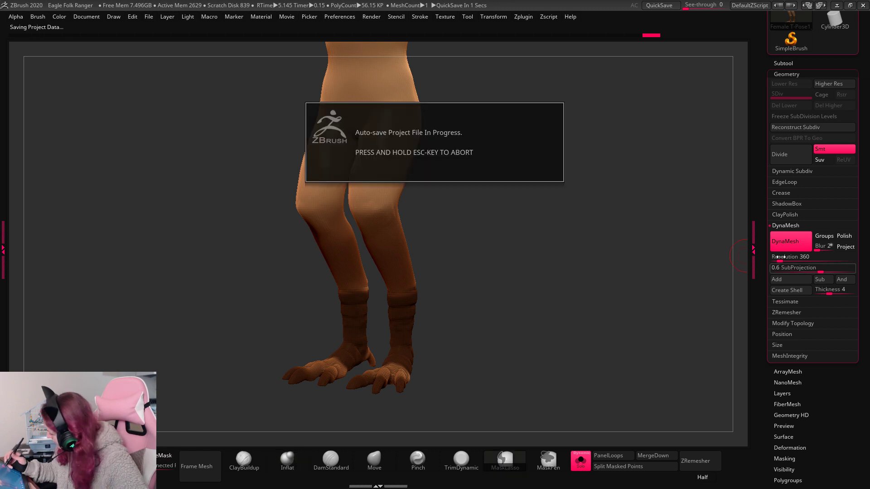
key("ctrl+z")
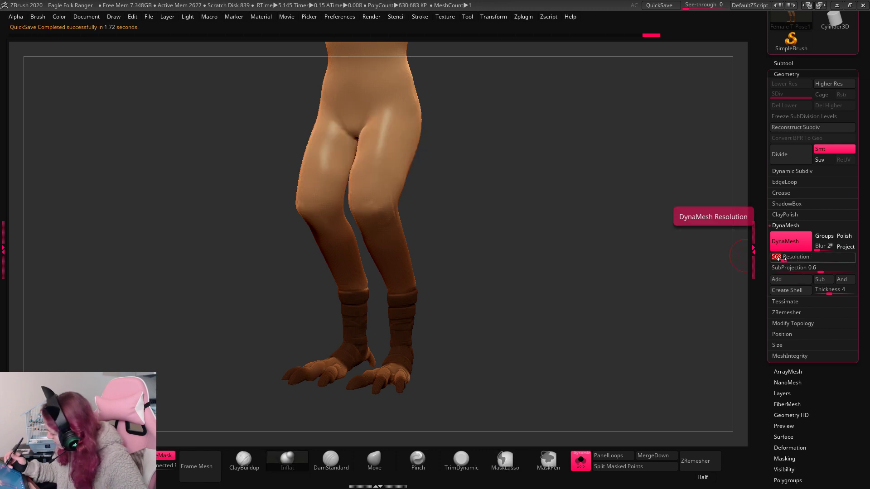
Try remeshing the body with DynaMesh at resolutions 568, 616 and 832, undoing each result.
left_click_drag(527, 298, 519, 289, "ctrl")
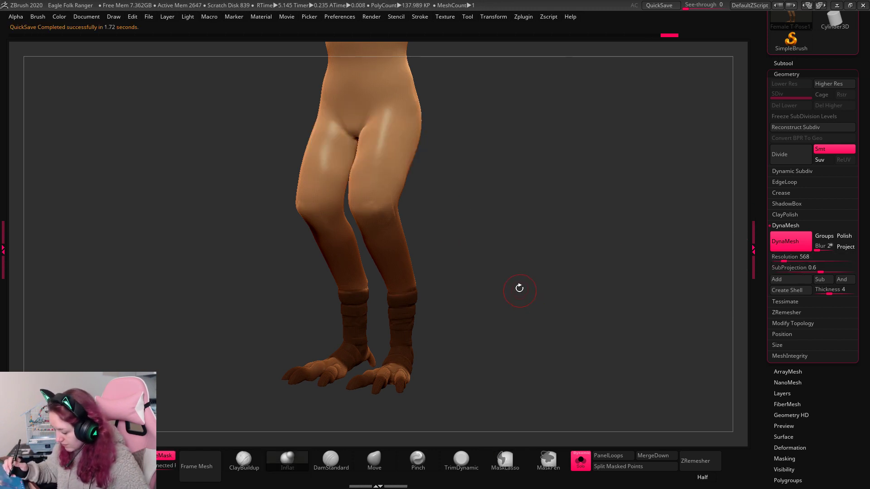
left_click_drag(583, 293, 673, 322)
key("ctrl+z")
left_click_drag(782, 259, 785, 260)
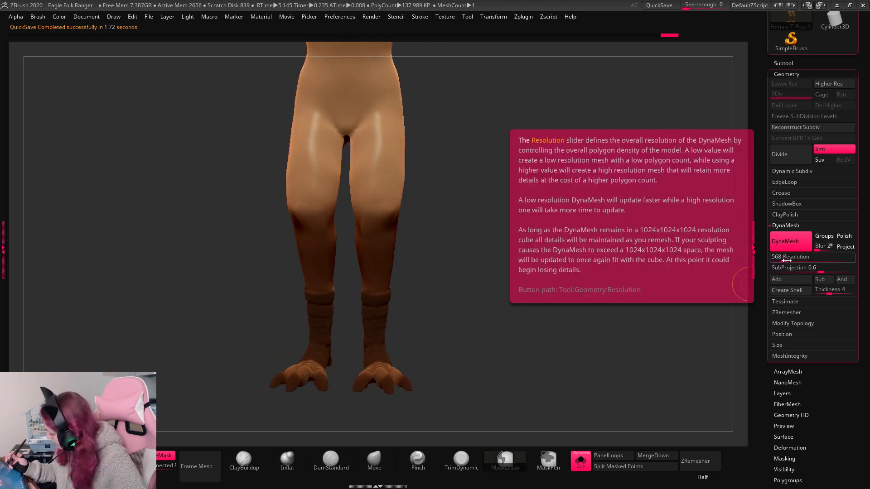
key("ctrl")
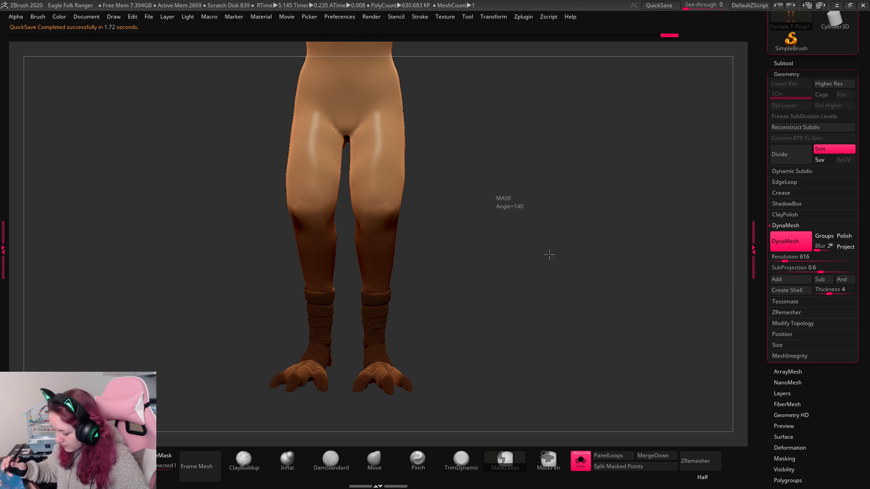
left_click_drag(586, 258, 560, 255)
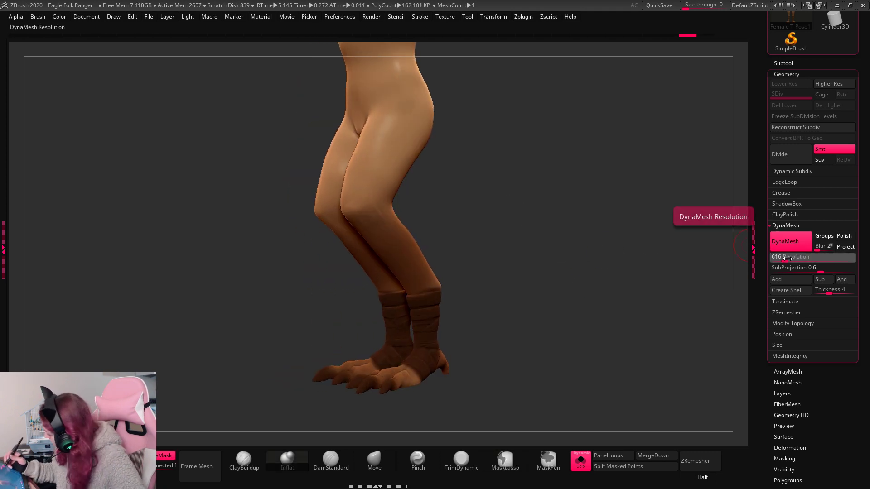
left_click_drag(778, 257, 790, 260)
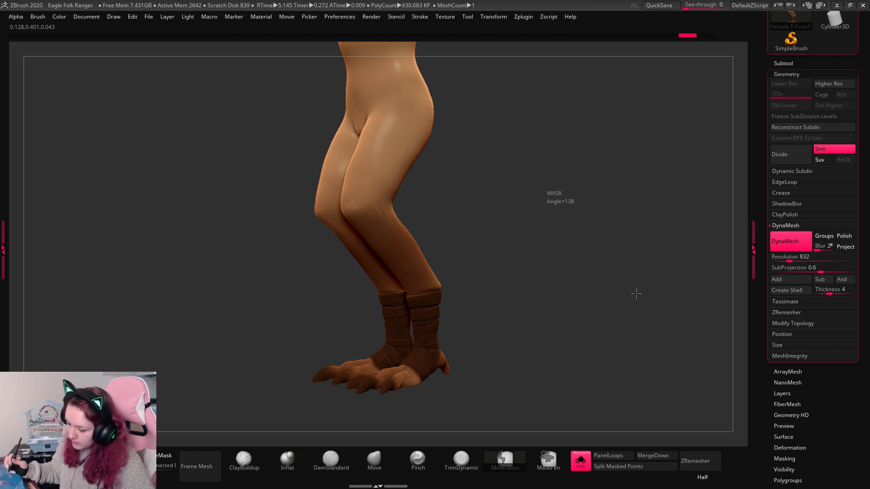
key("ctrl+z")
key("ctrl+z")
key("ctrl+z")
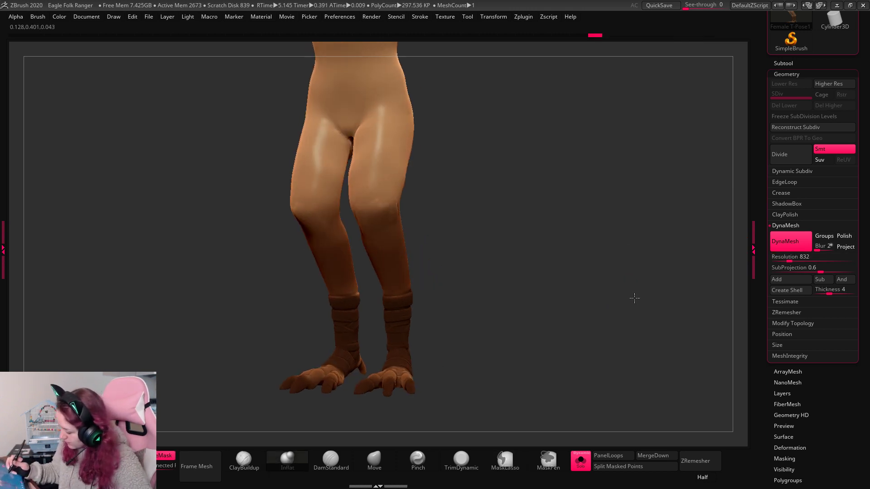
Remesh the body with DynaMesh at resolution 968 and show the whole character again.
left_click_drag(787, 257, 787, 256)
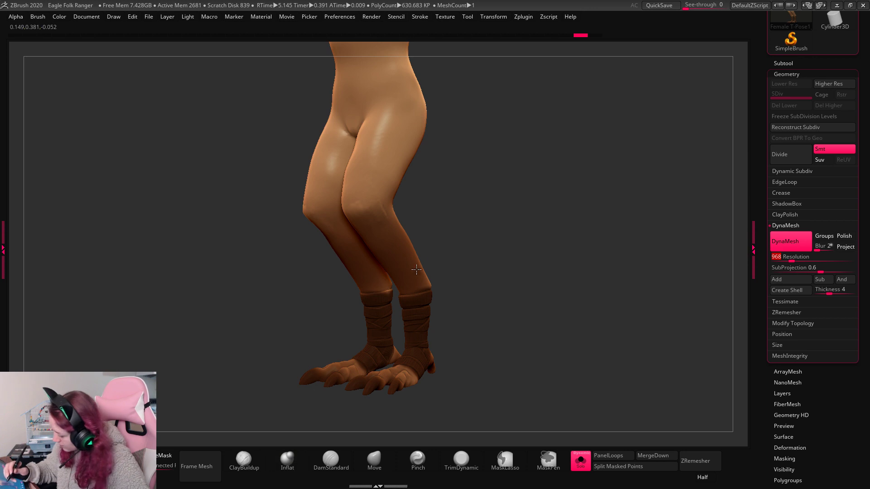
mouse_move(536, 228)
left_mouse_down("ctrl")
mouse_move(609, 292)
mouse_move(596, 281)
mouse_move(604, 268)
mouse_move(625, 290)
left_mouse_up("ctrl")
key("shift+s")
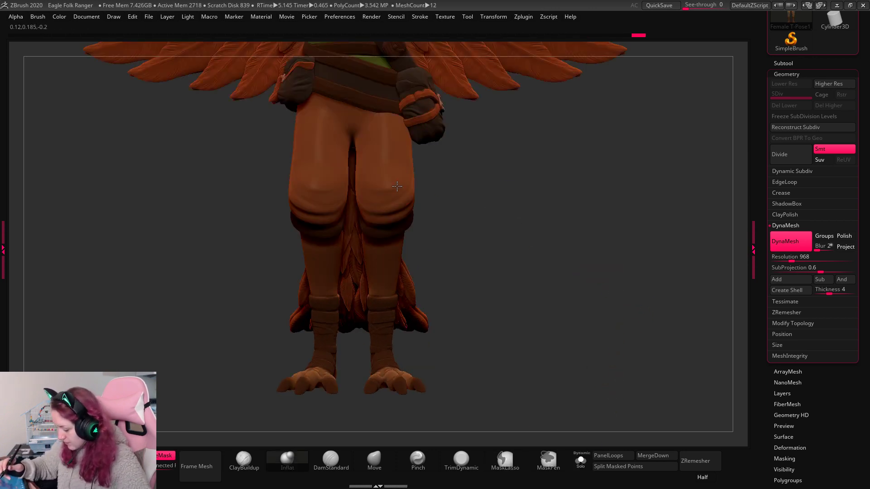
Go through the body and belt subtools, collapse the Body and Belts folders, and select the green shirt.
left_click(796, 65)
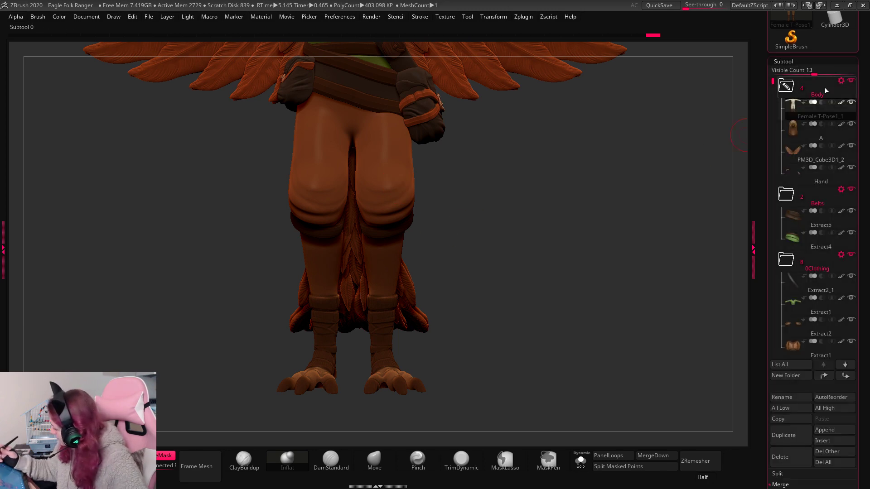
left_click(792, 133)
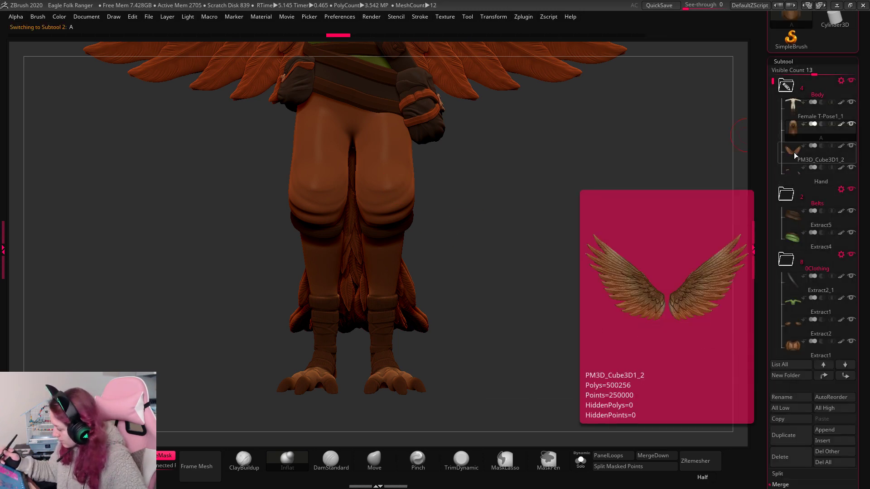
left_click(796, 159)
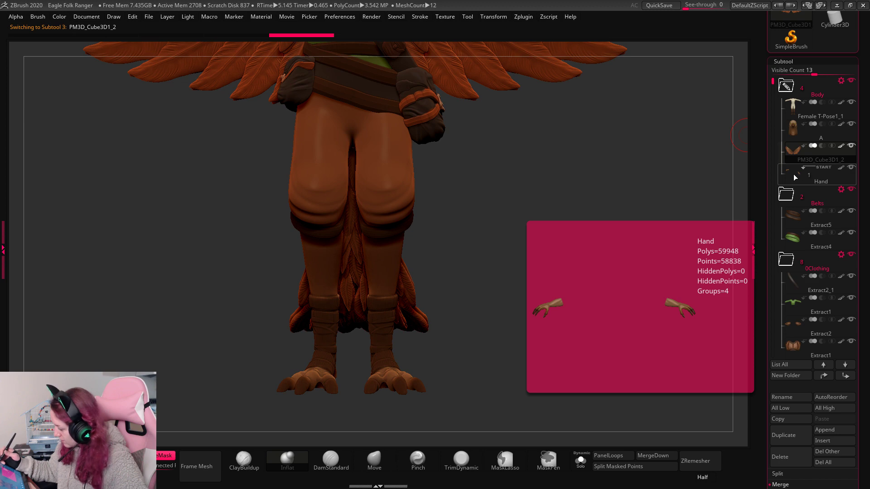
left_click(796, 176)
left_click(786, 86)
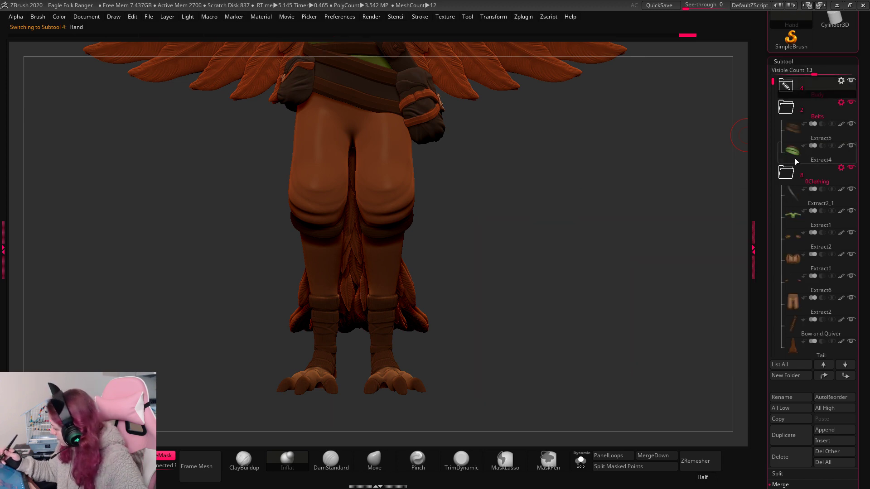
left_click(792, 155)
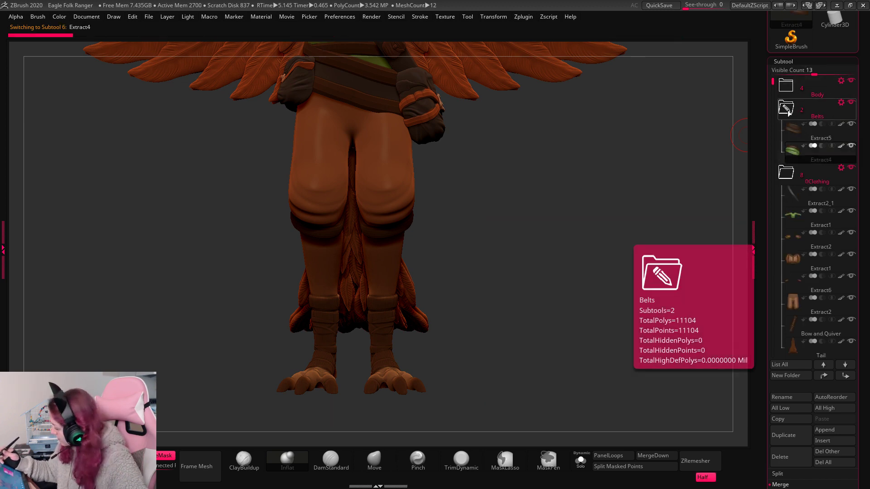
left_click(786, 107)
left_click(792, 179)
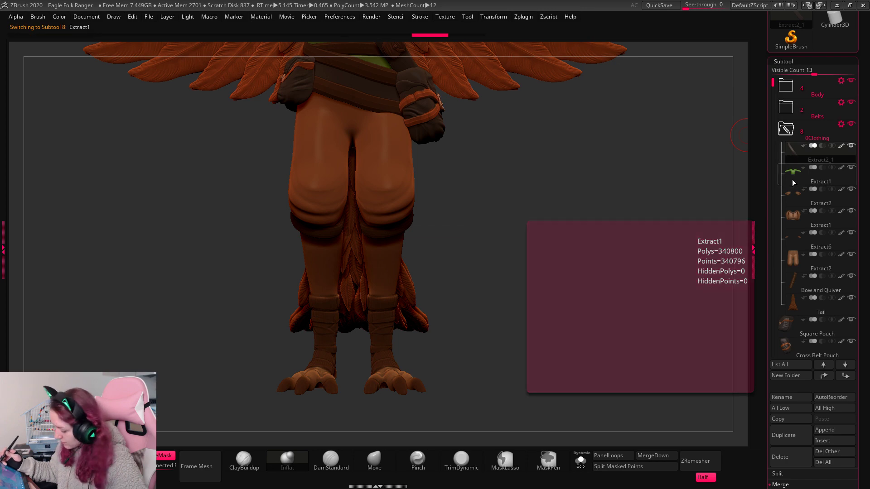
Isolate the green shirt and lower its subdivision level to 1.
left_click(580, 460)
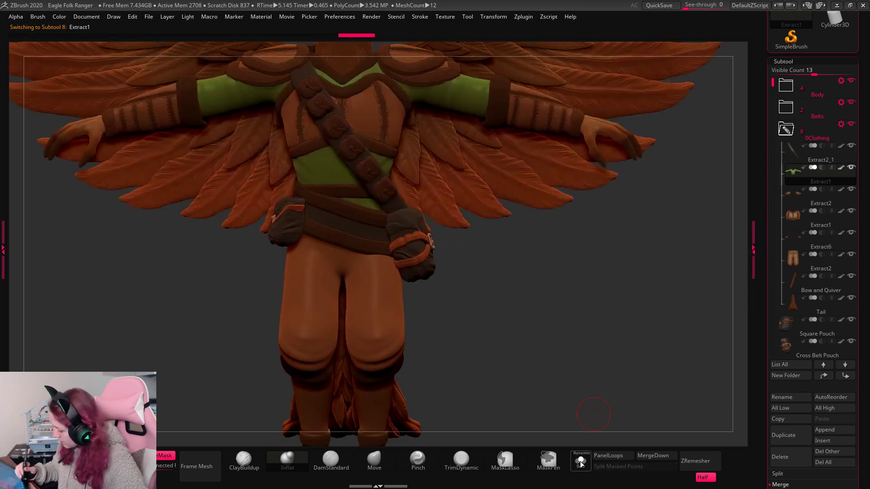
left_click(793, 62)
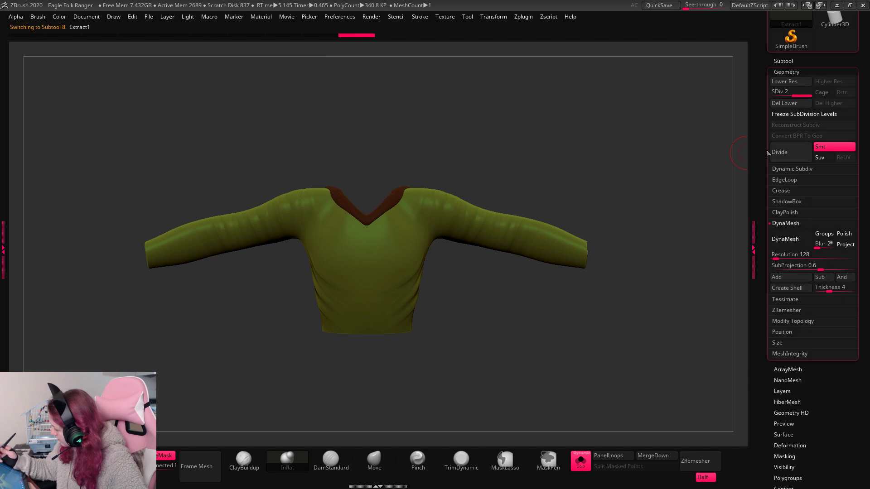
left_click_drag(577, 331, 740, 166)
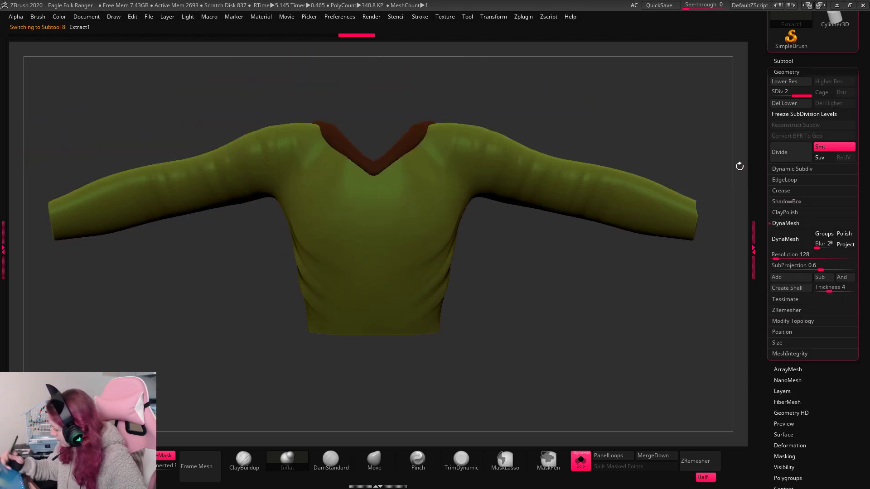
left_click(788, 85)
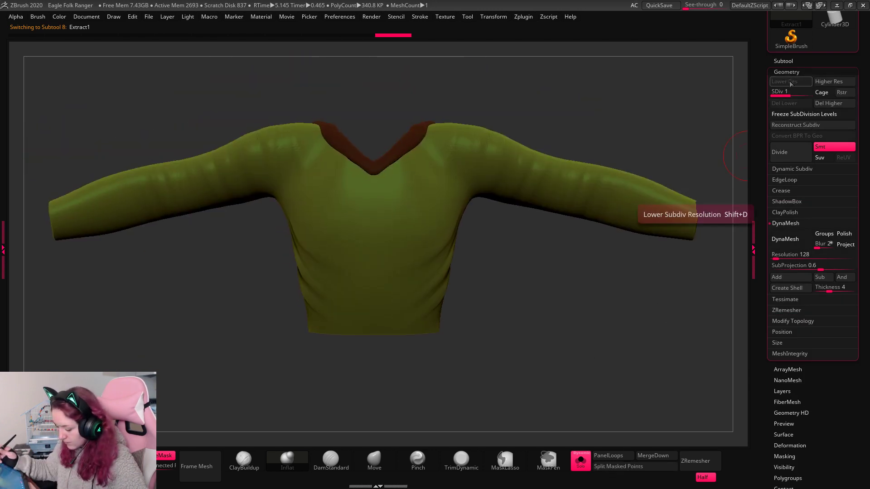
left_click(829, 83)
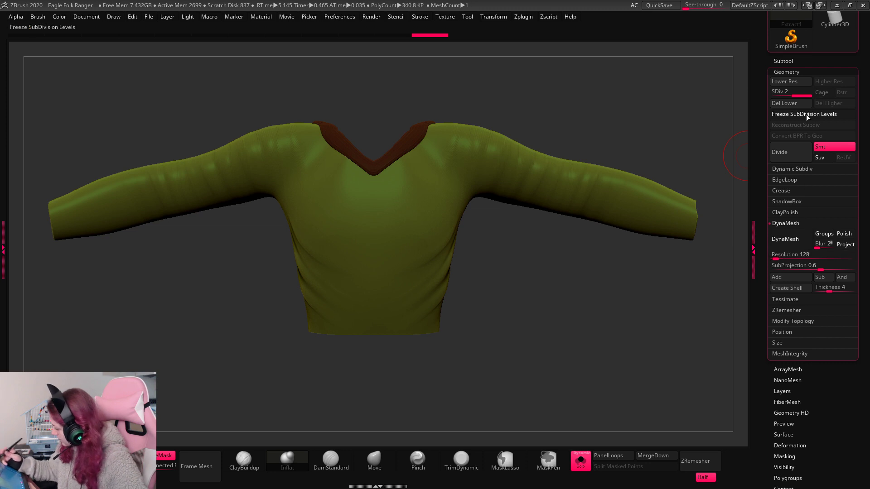
left_click(784, 82)
left_click(786, 71)
left_click(787, 72)
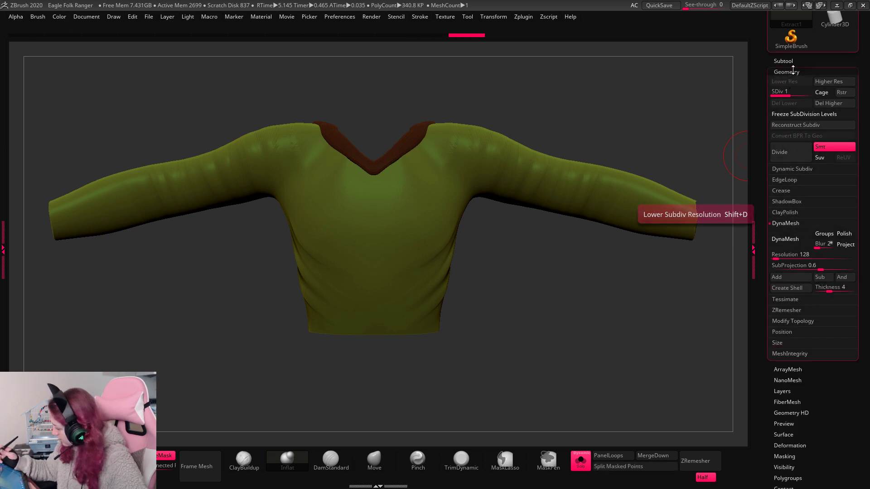
Select the shoulder pads subtool and open its geometry settings.
left_click(791, 62)
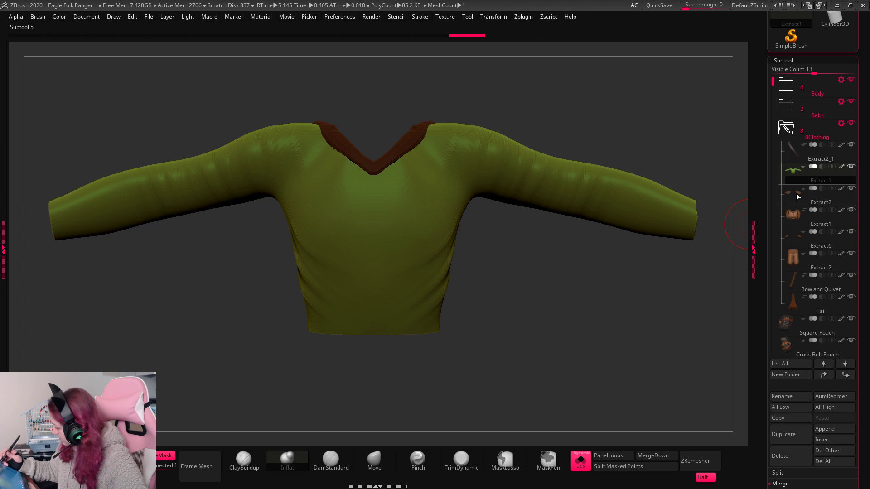
left_click(799, 197)
left_click(783, 60)
left_click(788, 71)
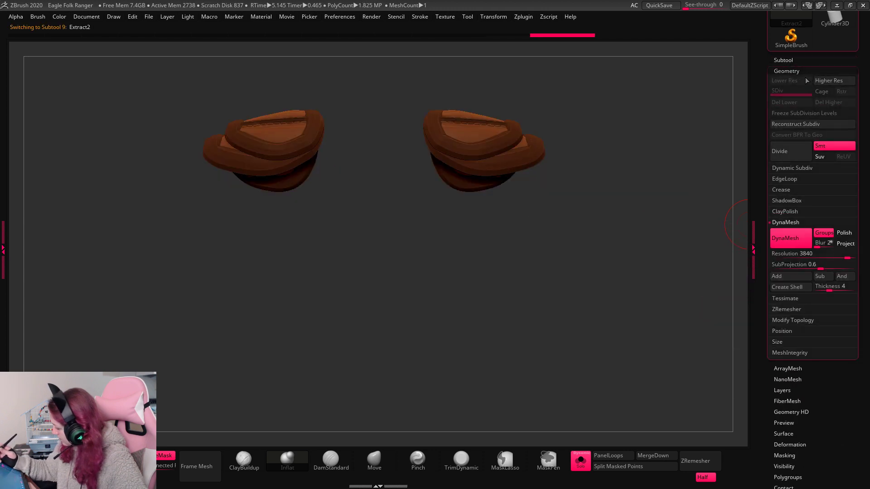
left_click_drag(596, 283, 756, 149)
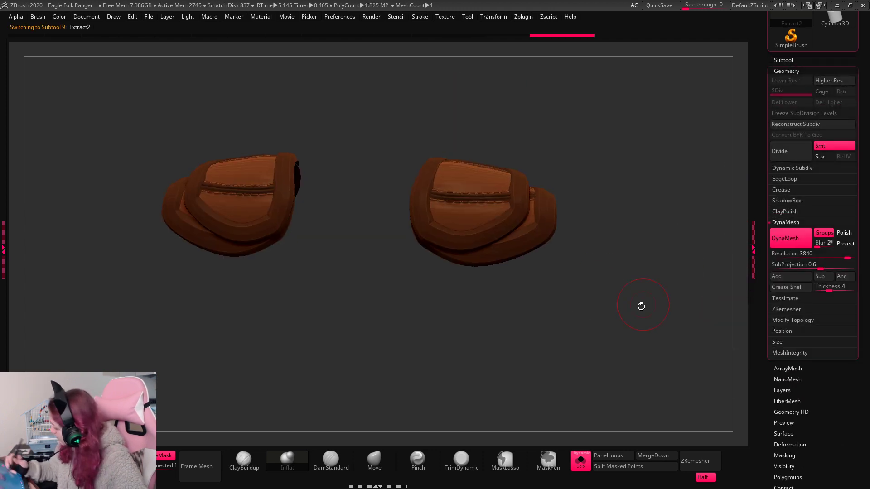
left_click_drag(641, 307, 631, 292)
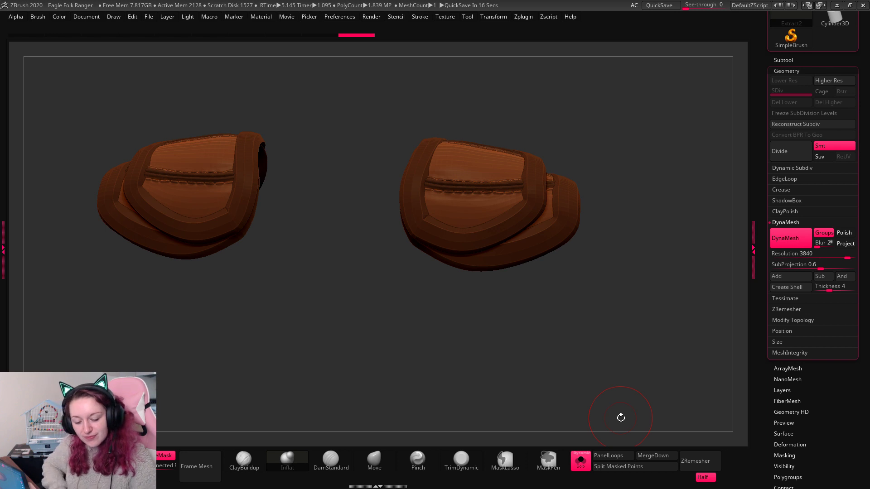
Switch to the fabric stitch brush and check its alpha and brush settings.
key("space")
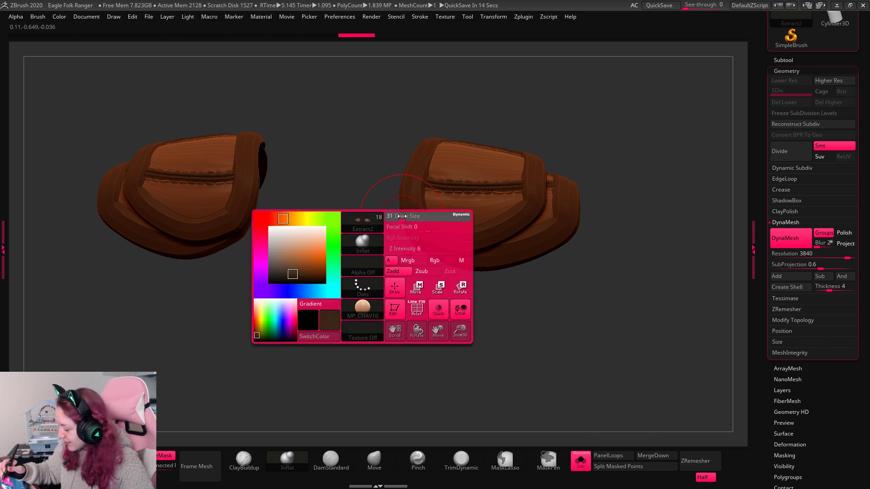
key("b")
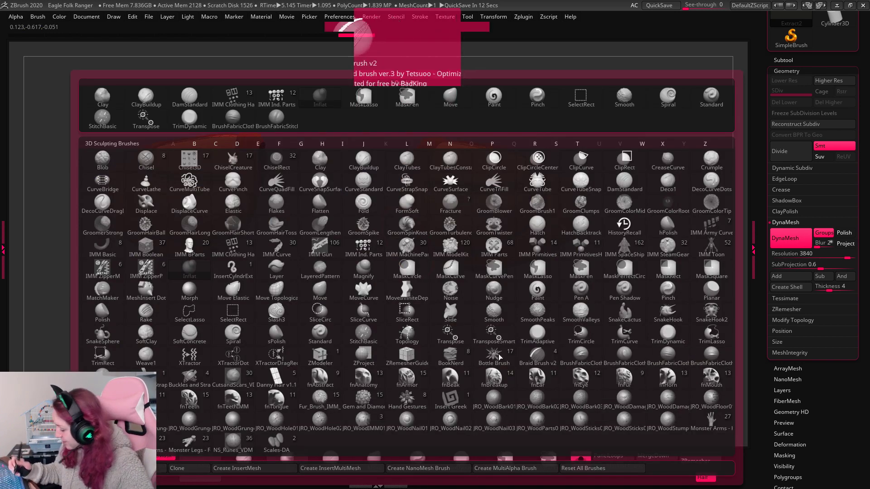
left_click(103, 380)
left_click_drag(462, 286, 406, 218, "alt")
key("space")
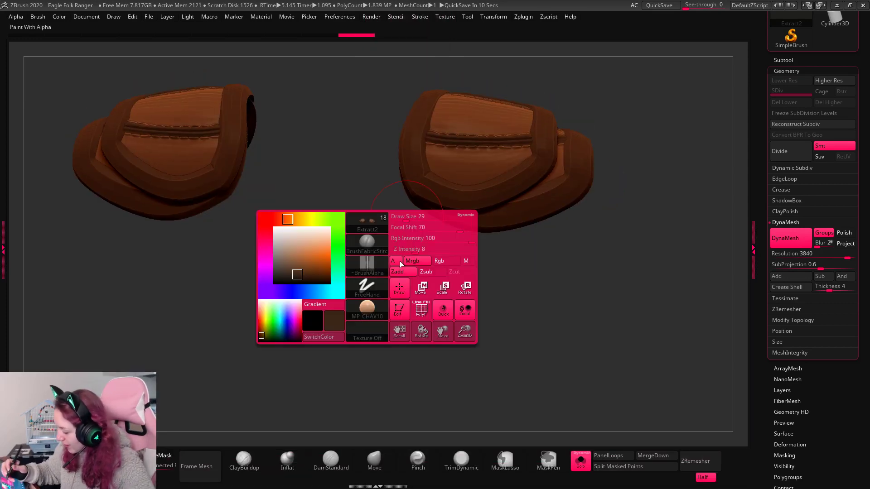
left_click(370, 265)
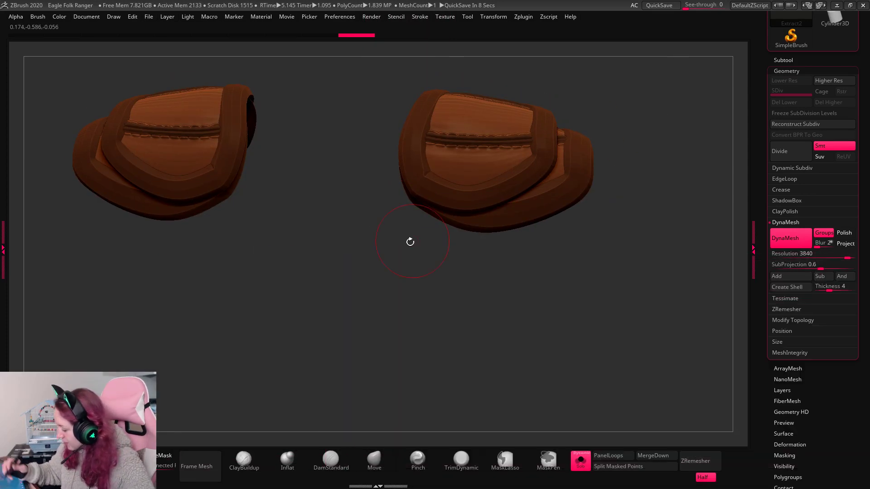
key("space")
mouse_move(368, 292)
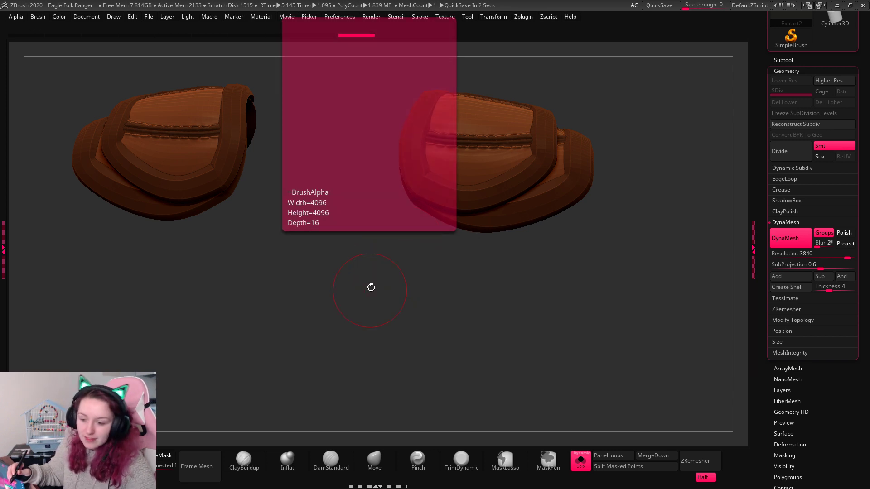
key("space")
Set the shoulder pads' DynaMesh resolution to 2784 and remesh them after a small dab on the border at draw size 4.
mouse_move(583, 253)
left_mouse_down()
mouse_move(609, 262)
mouse_move(588, 250)
left_mouse_up()
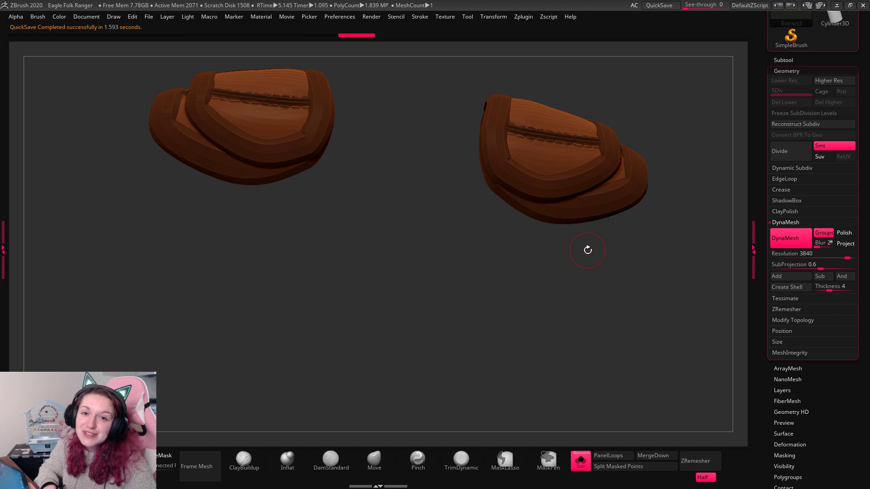
mouse_move(588, 250)
left_mouse_down()
mouse_move(597, 311)
mouse_move(542, 295)
mouse_move(491, 139)
left_mouse_up()
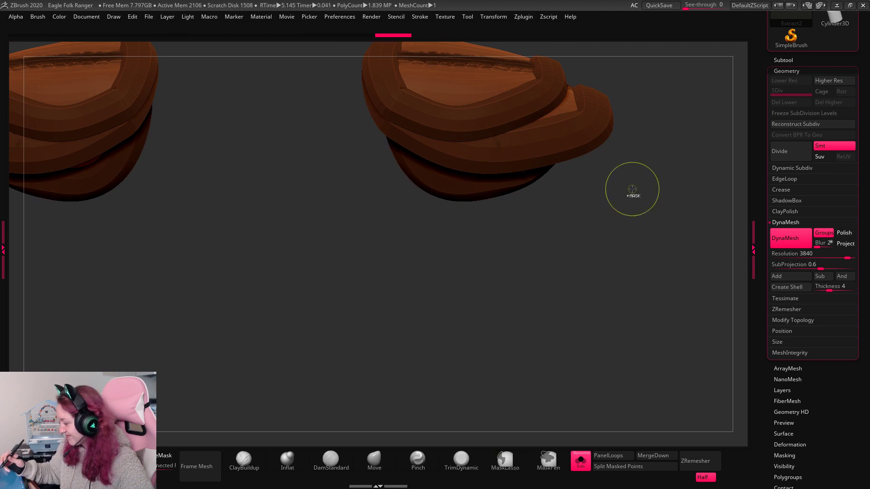
left_click_drag(635, 206, 685, 261)
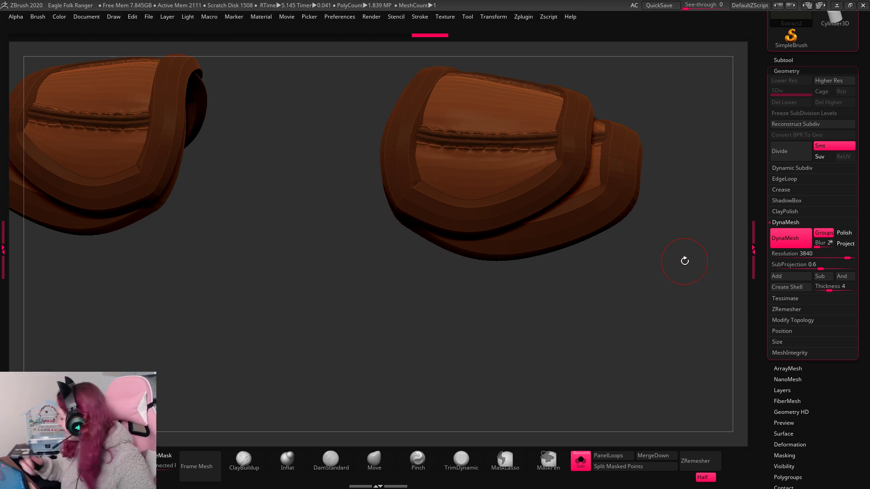
left_click(828, 258)
key("space")
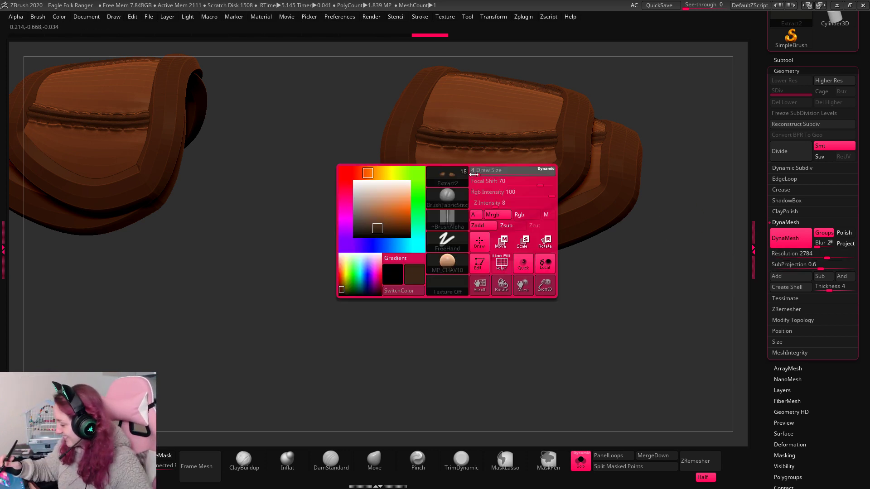
left_click(474, 174)
key("space")
left_click(515, 242)
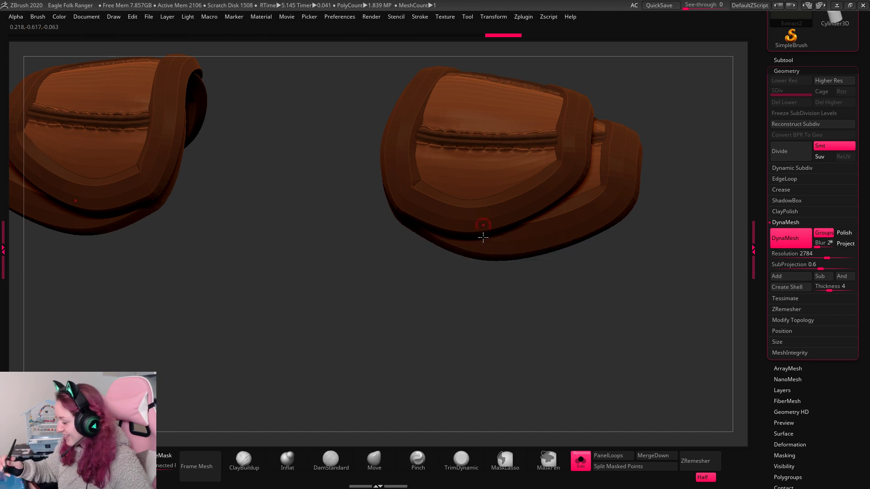
left_click_drag(485, 346, 506, 364, "ctrl")
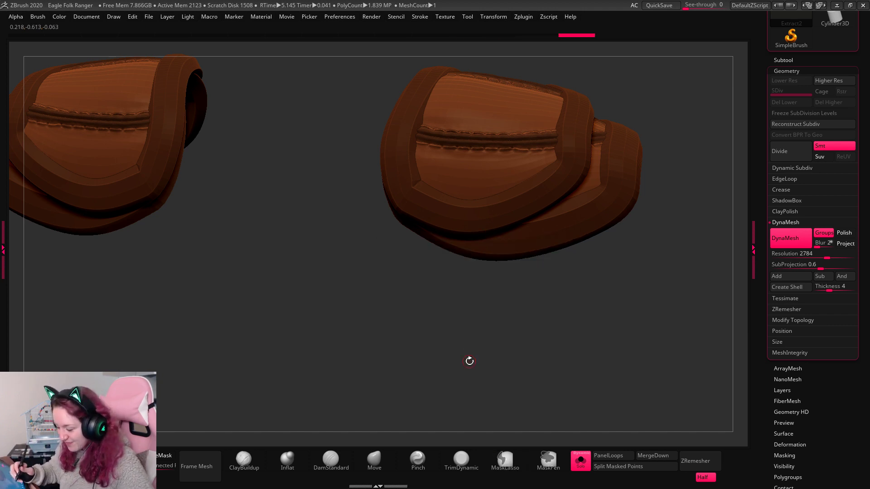
Lower the shoulder pads' DynaMesh resolution to 1936 and remesh them.
left_click(811, 258)
left_click(492, 196)
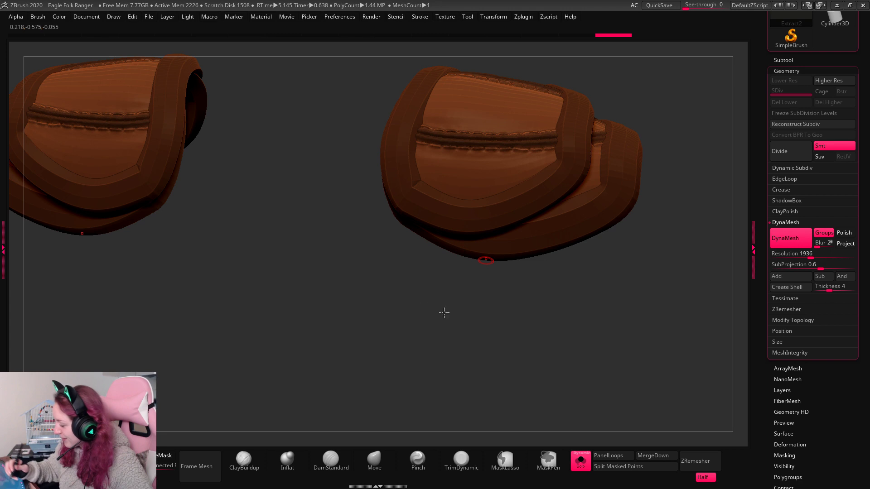
left_click_drag(449, 332, 476, 376, "ctrl")
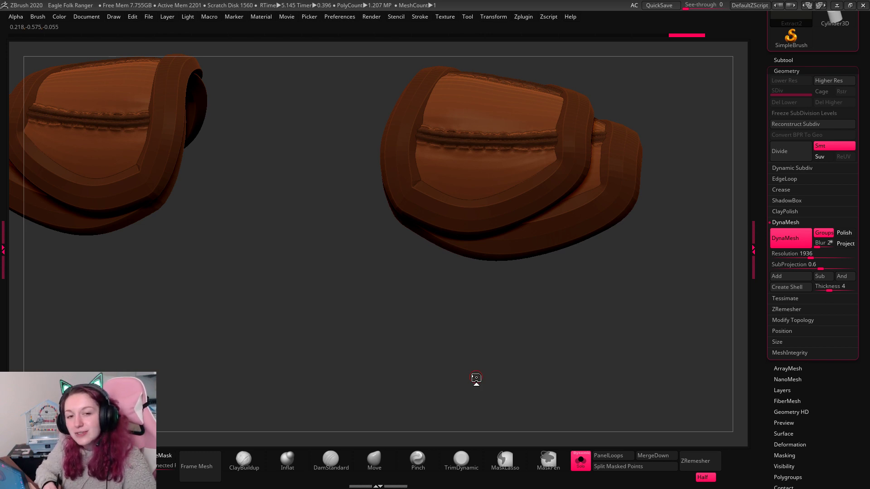
Try remeshing the shoulder pads at a DynaMesh resolution of 1112, then undo it.
left_click(794, 256)
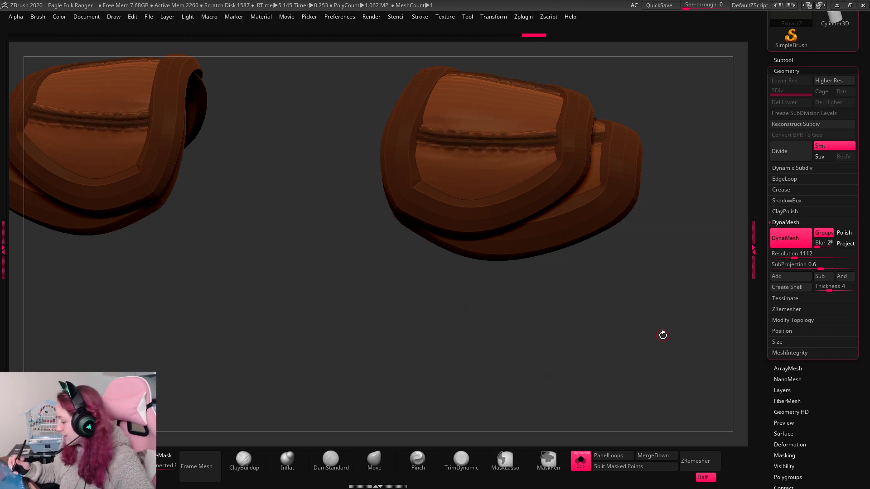
key("ctrl+z")
left_click_drag(651, 313, 652, 320, "ctrl")
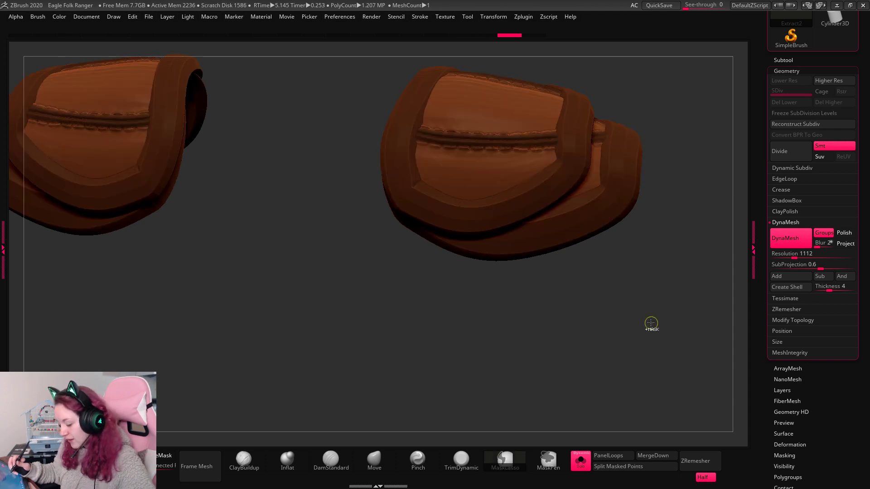
key("ctrl+z")
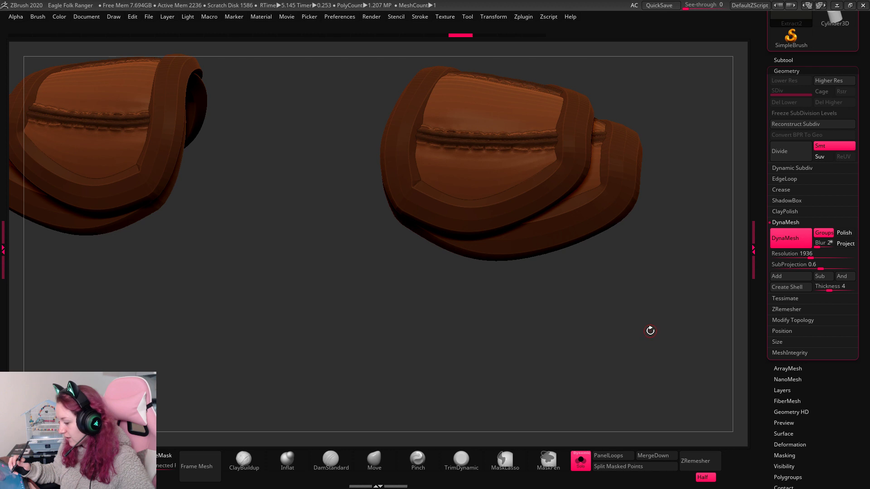
Turn off the isolation of the shoulder pads and inspect them on the whole figure.
left_click_drag(653, 333, 648, 351)
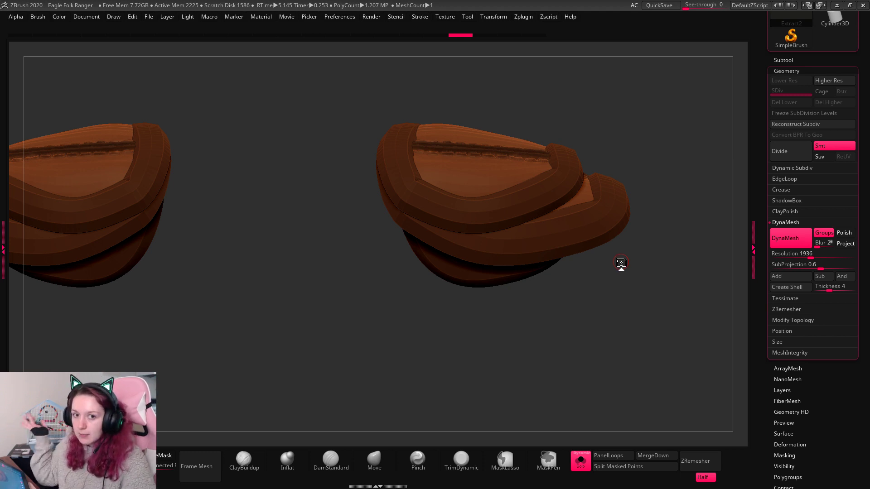
left_click(581, 460)
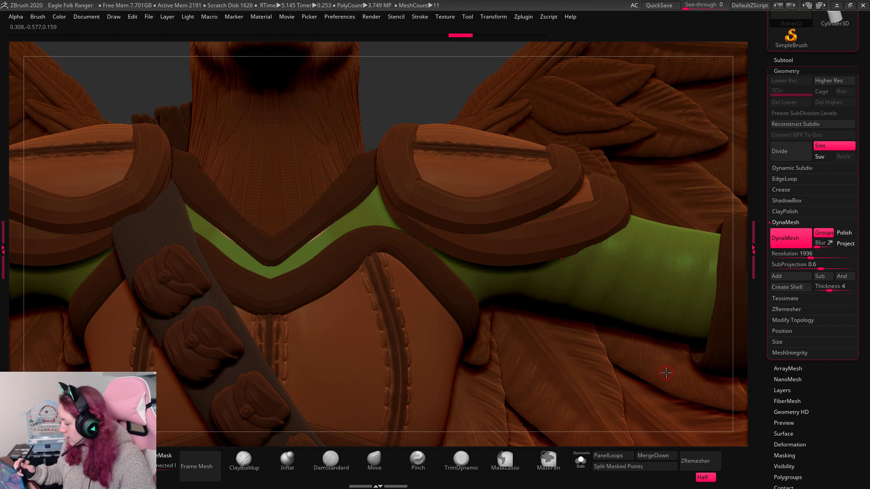
key("f")
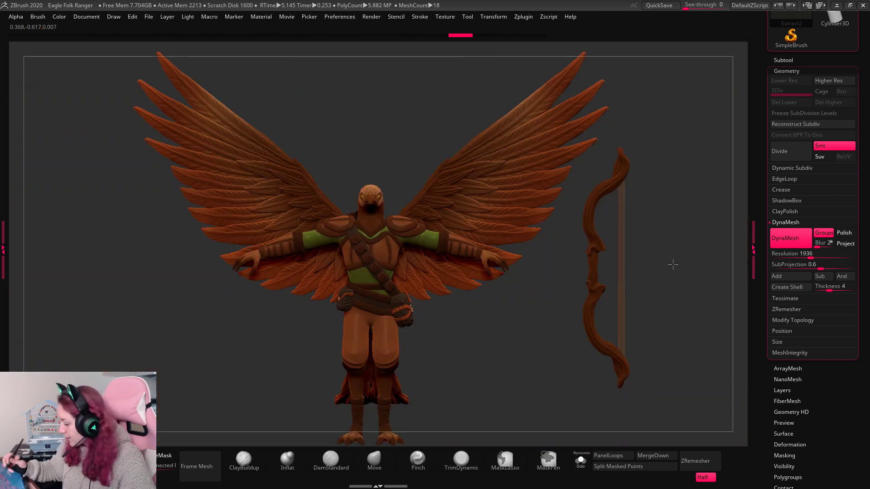
left_click_drag(674, 265, 593, 444)
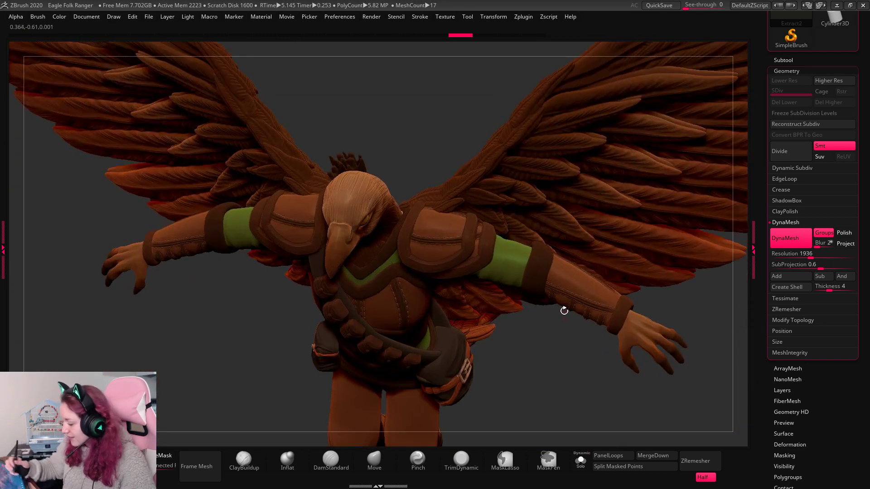
Enable Use and Keep Polypaint in Decimation Master and pre-process the current shoulder pads subtool.
left_click(518, 17)
left_click(572, 192)
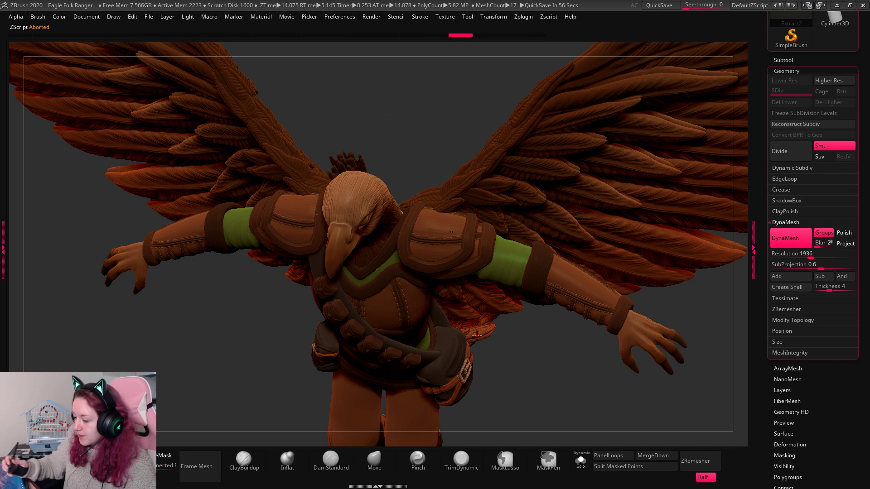
left_click(522, 18)
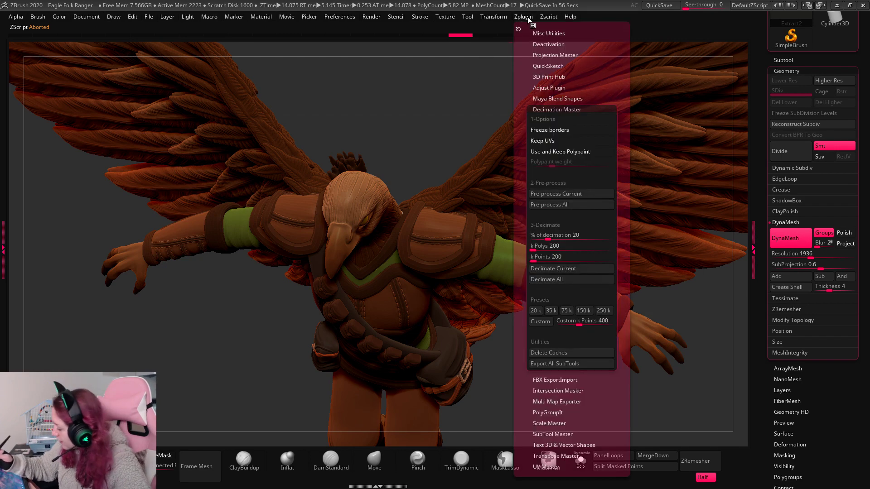
left_click(582, 153)
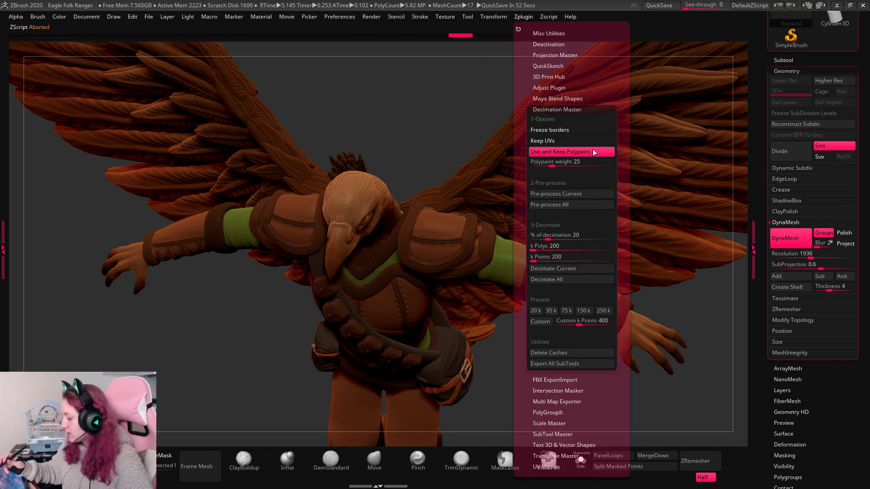
left_click(582, 194)
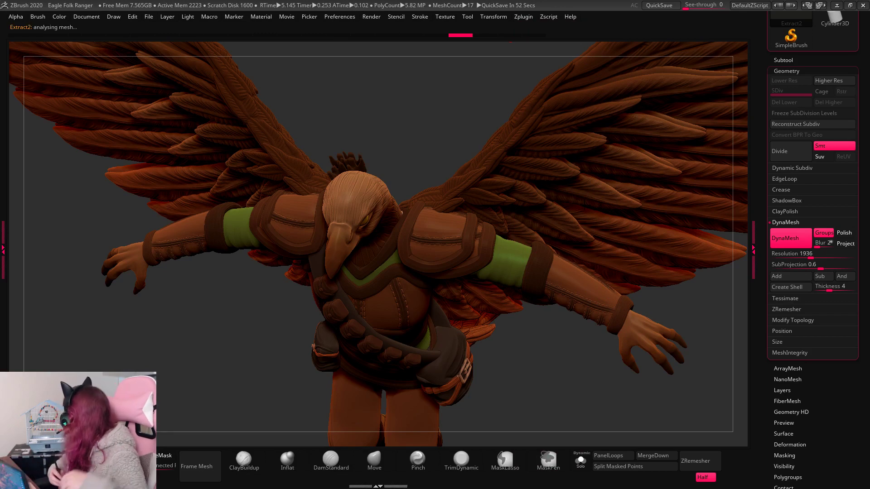
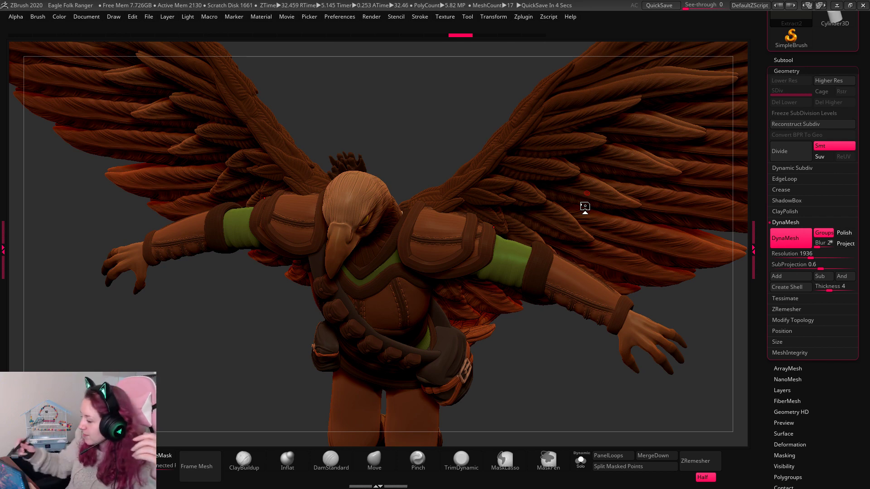
Decimate the shoulder pads and compare the result with the undecimated mesh.
left_click(526, 17)
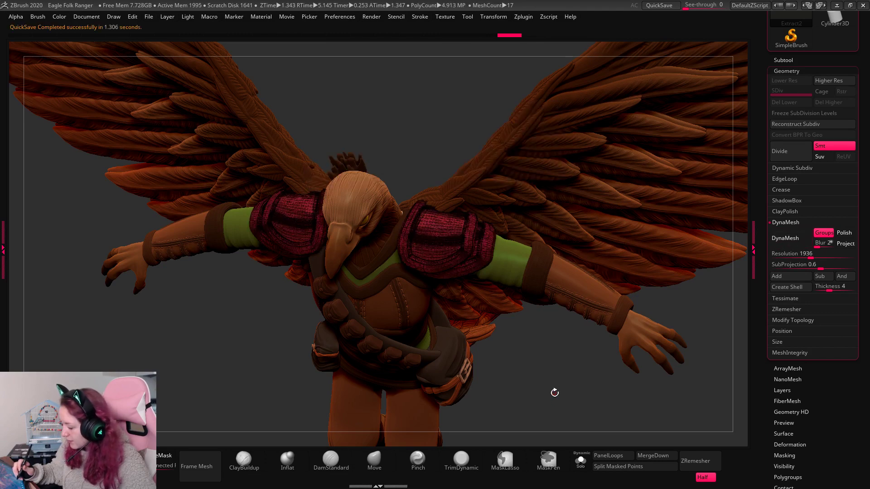
key("alt+d")
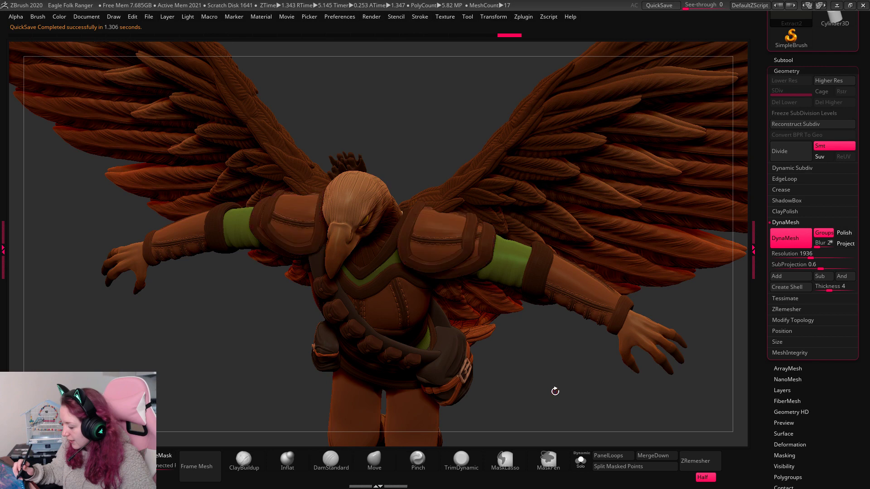
left_click_drag(558, 367, 552, 350)
Save the project as Eagle Folk Ranger, replacing the existing project file.
key("ctrl+s")
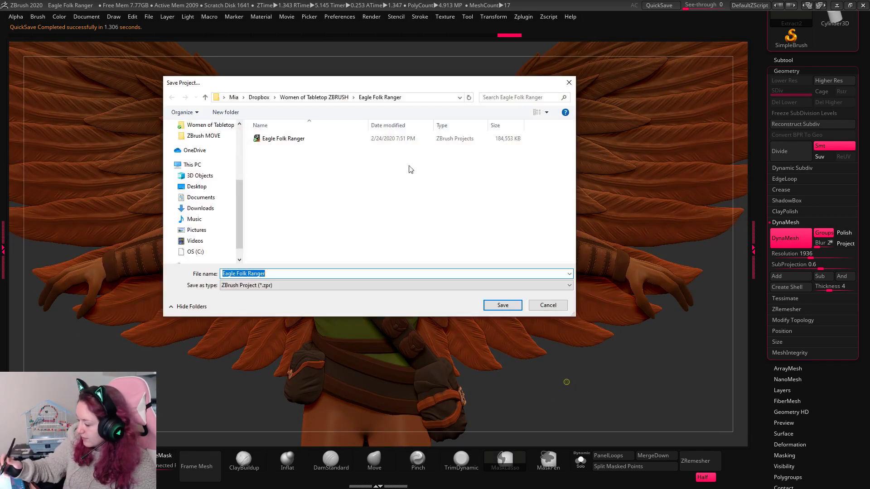
left_click(391, 139)
left_click(502, 305)
left_click(462, 242)
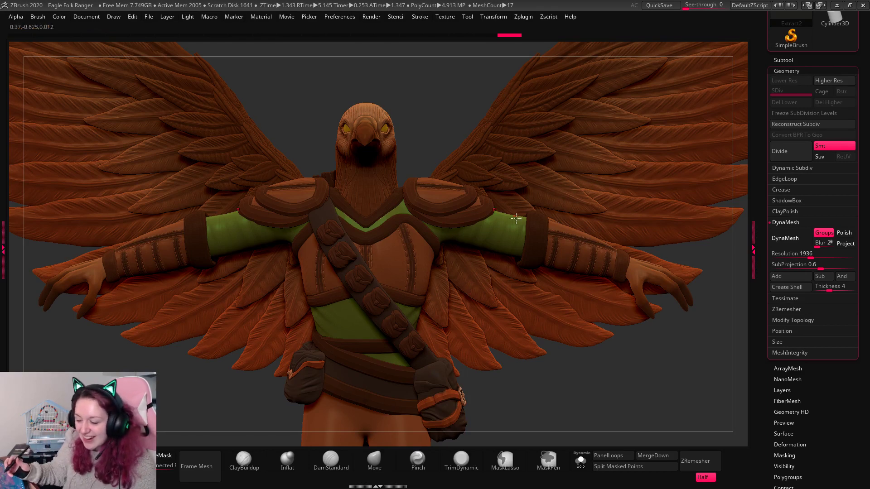
Set the brush draw size to 44.
key("space")
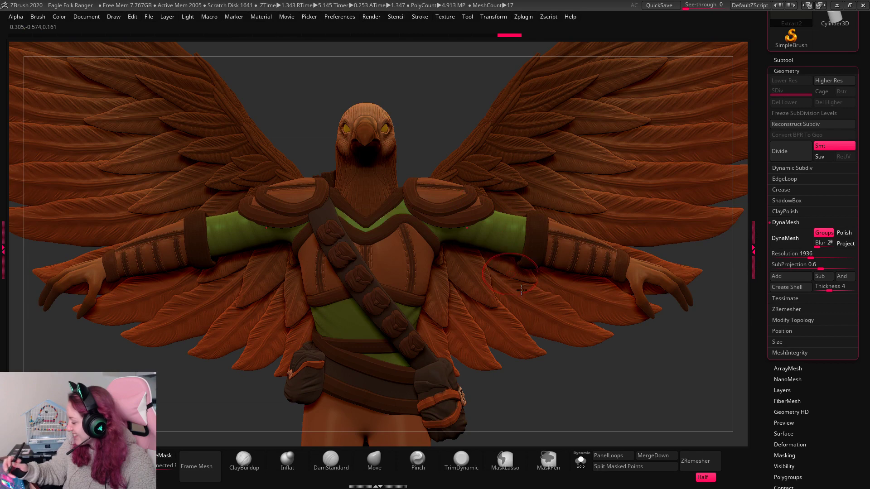
key("f")
key("space")
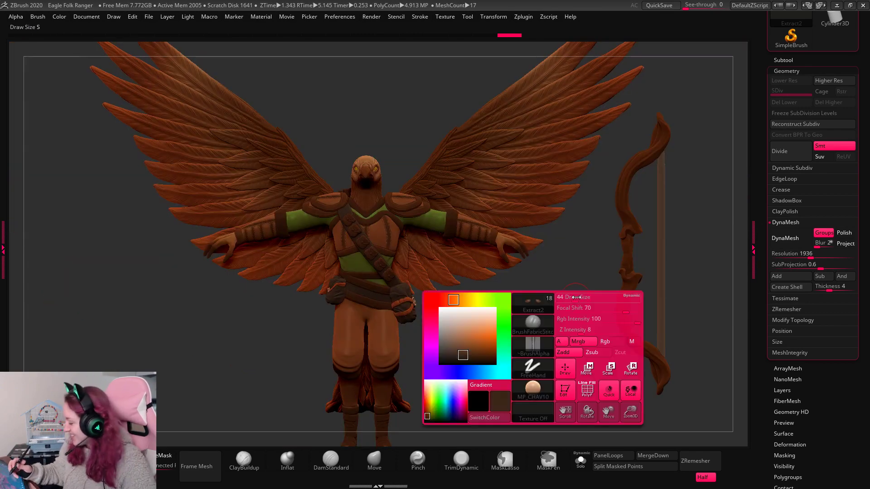
key("f")
left_click_drag(581, 318, 583, 383, "alt")
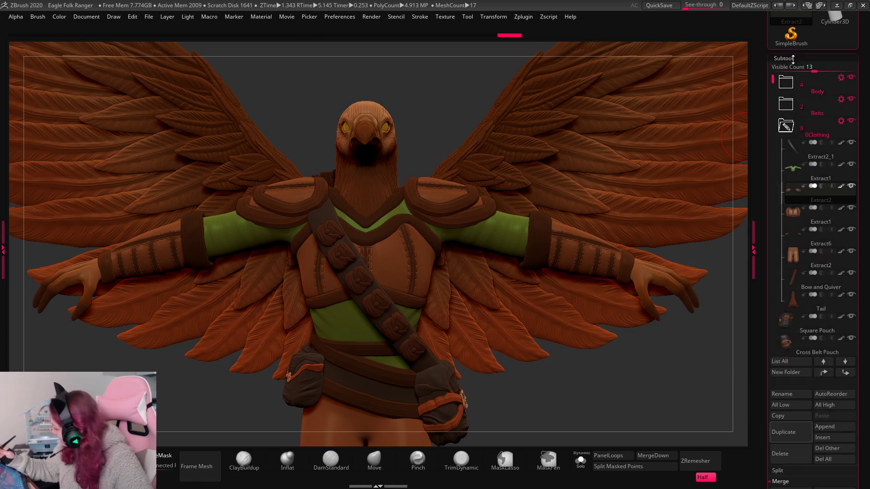
Select the stitched chest armour subtool, isolate it and open its geometry settings.
left_click(794, 213)
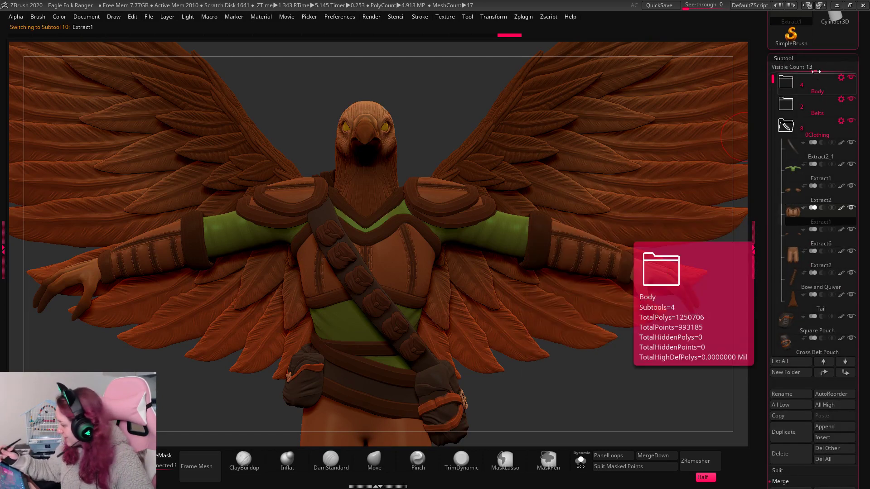
left_click(783, 58)
left_click(582, 461)
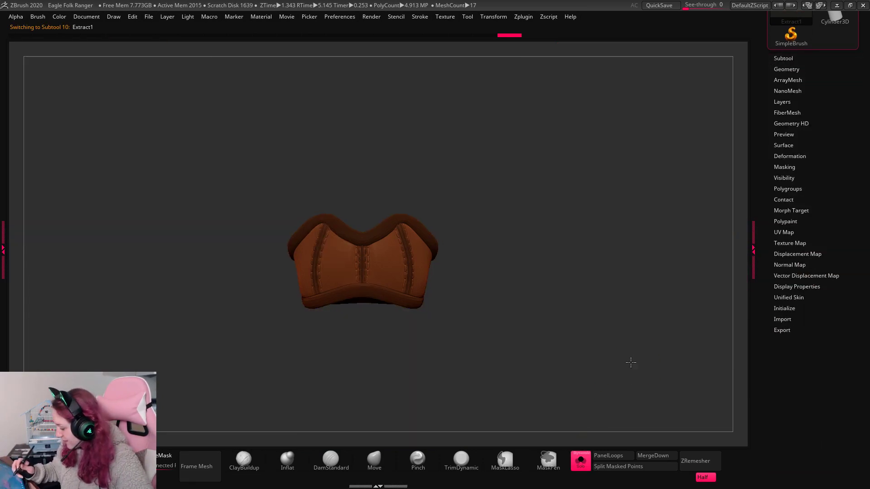
left_click(789, 70)
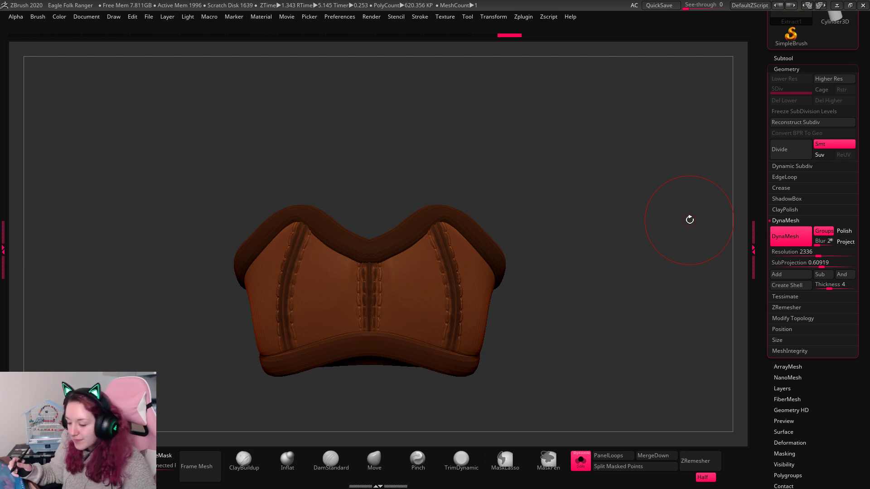
mouse_move(568, 283)
left_mouse_down()
mouse_move(560, 293)
mouse_move(619, 365)
mouse_move(577, 295)
left_mouse_up()
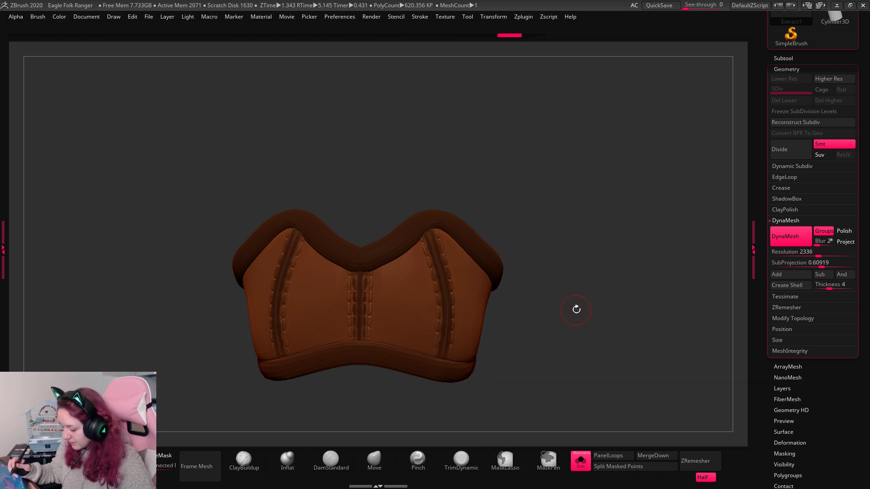
Try remeshing the chest armour at a DynaMesh resolution of 1440, then undo it.
left_click_drag(817, 254, 801, 254)
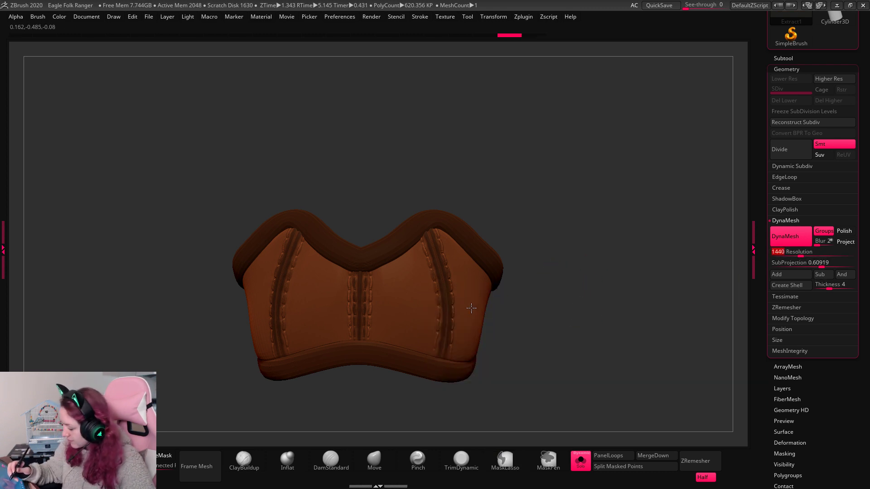
left_click_drag(615, 228, 635, 274, "ctrl")
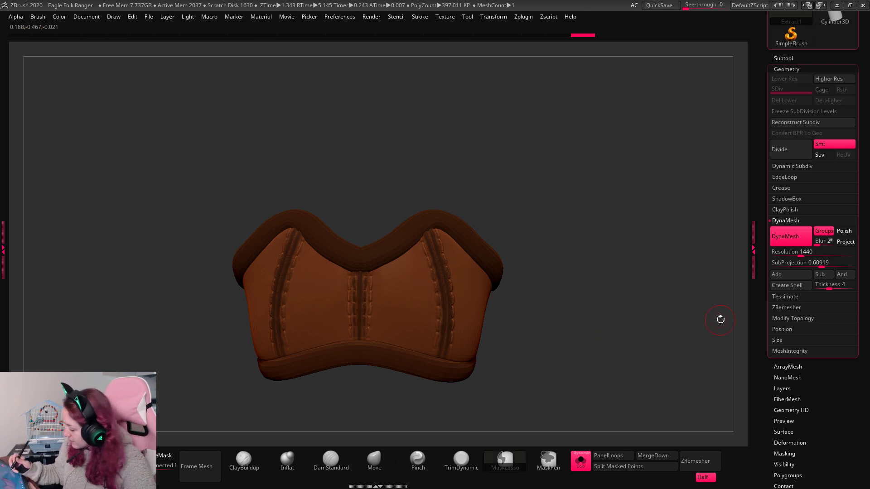
key("ctrl+z")
Try remeshing the chest armour at a DynaMesh resolution of 1560 and undo the attempts.
left_click_drag(801, 252, 803, 252)
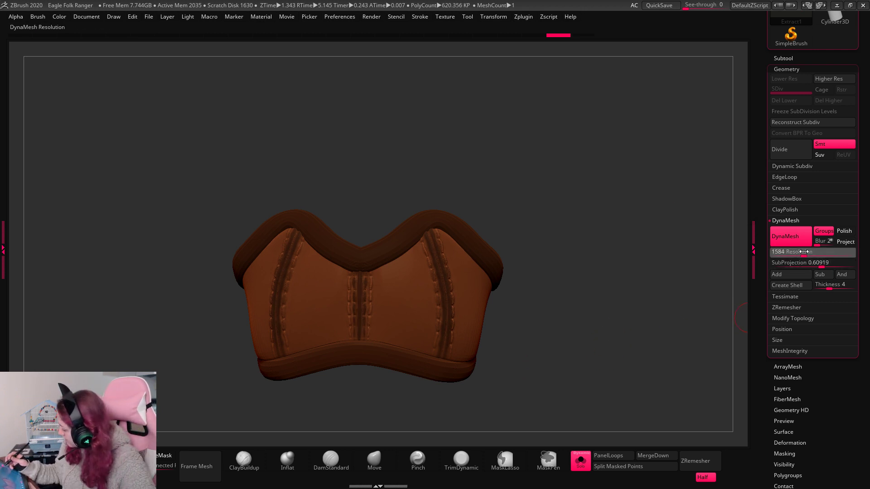
left_click_drag(624, 233, 674, 336, "ctrl")
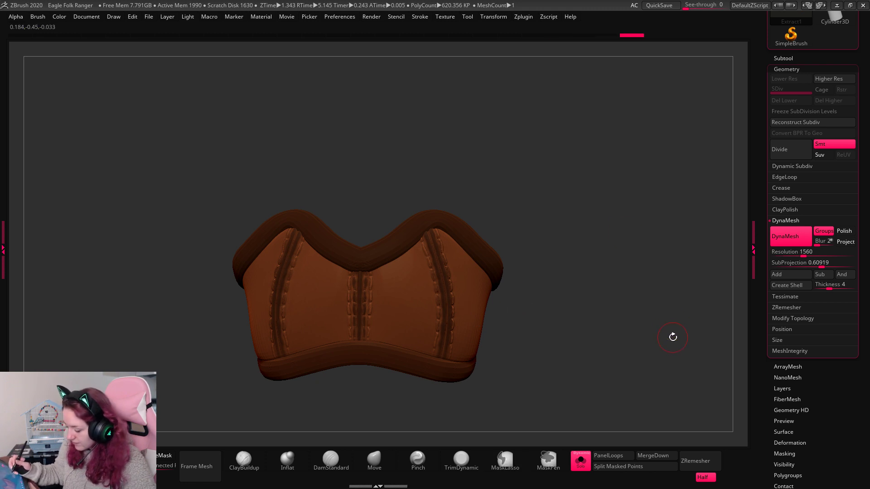
key("ctrl+z")
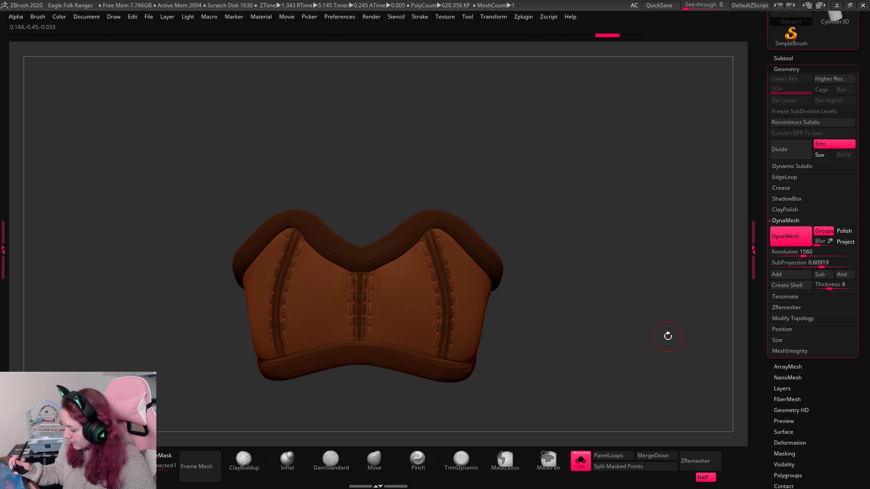
left_click(468, 307, "shift")
left_click_drag(633, 262, 672, 355, "ctrl")
mouse_move(685, 321)
left_mouse_down()
mouse_move(637, 317)
mouse_move(664, 317)
mouse_move(657, 323)
left_mouse_up()
key("ctrl+z")
Pre-process the chest armour in Decimation Master and decimate it with the 75 k preset.
left_click(524, 17)
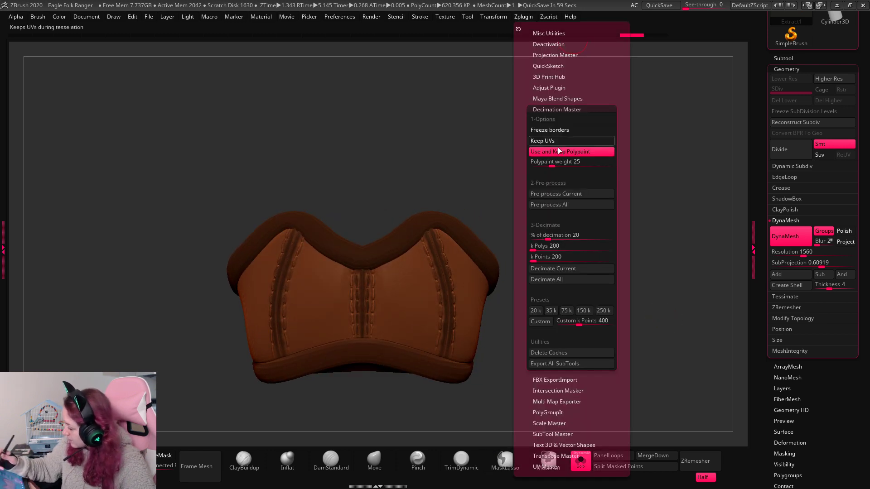
left_click(568, 194)
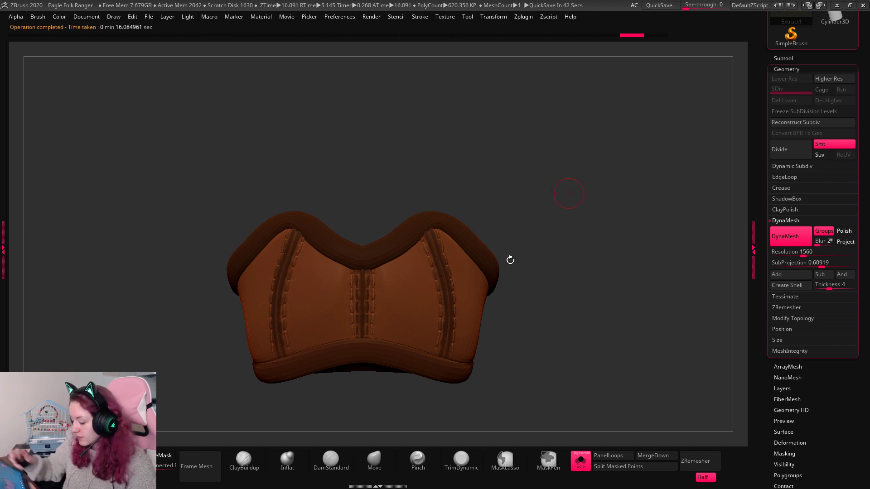
left_click(524, 18)
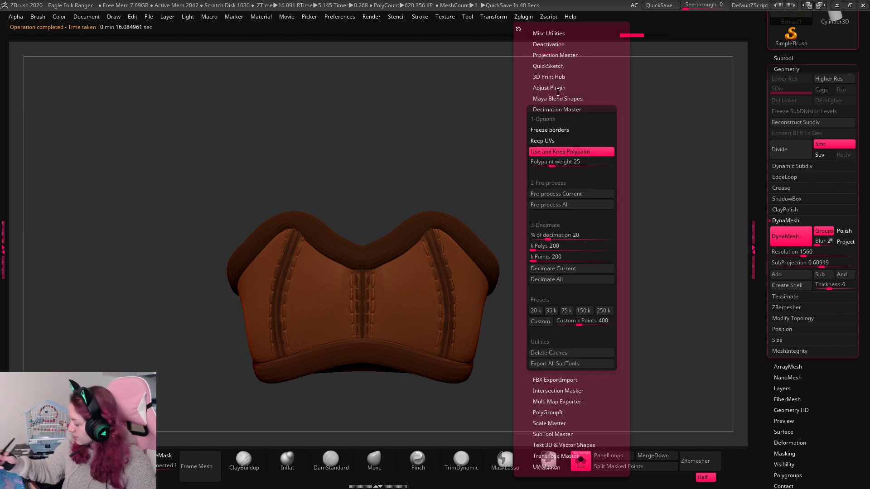
left_click(569, 311)
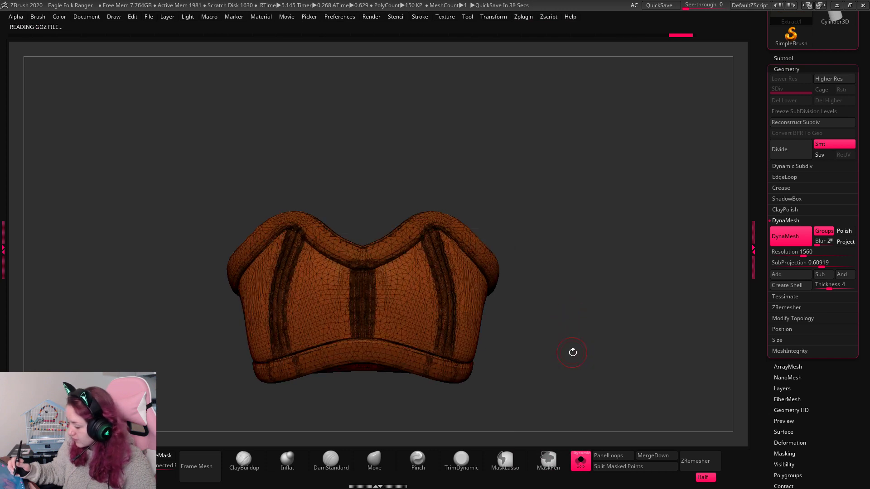
Turn off the isolation of the chest armour and frame the complete model.
left_click(580, 462)
key("f")
key("f")
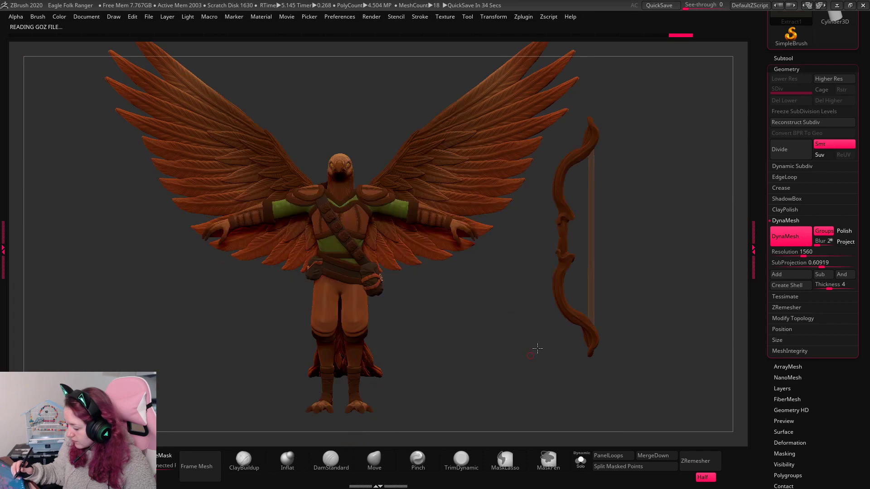
Make the square pouches at the waist the active subtool and bring them into close view.
left_click(410, 261, "alt")
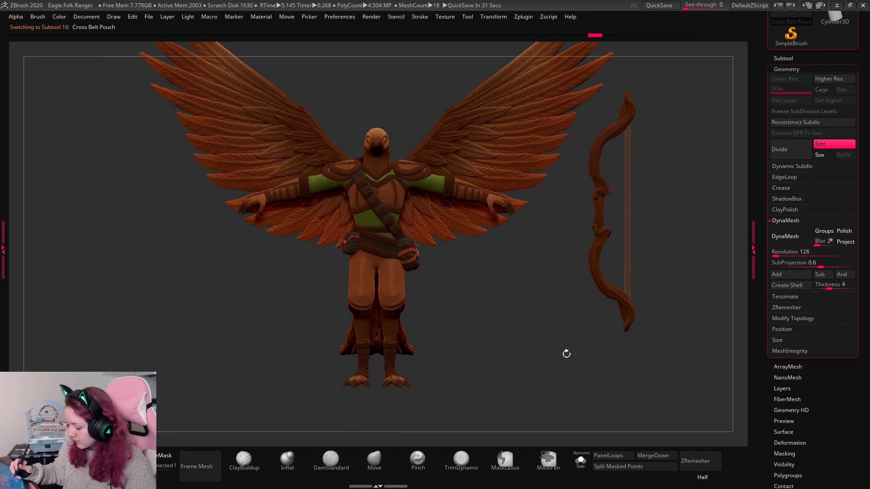
left_click_drag(566, 353, 574, 381, "alt")
left_click(338, 256, "alt")
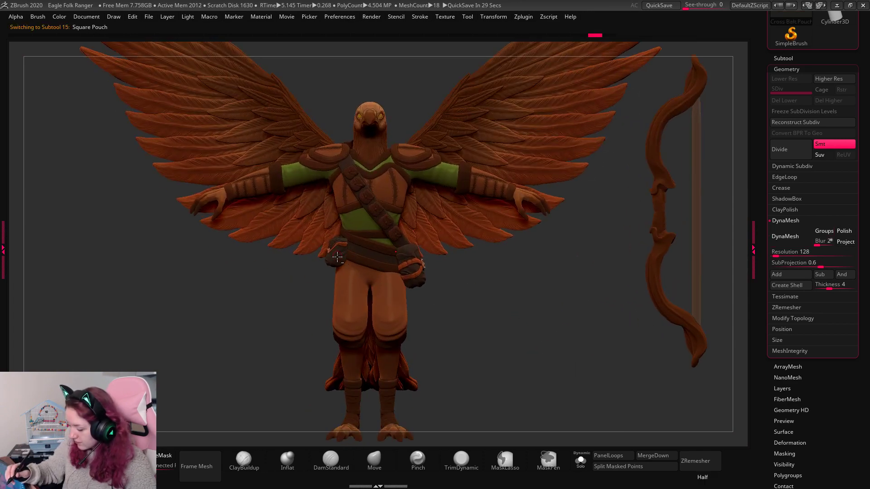
left_click_drag(589, 348, 636, 320)
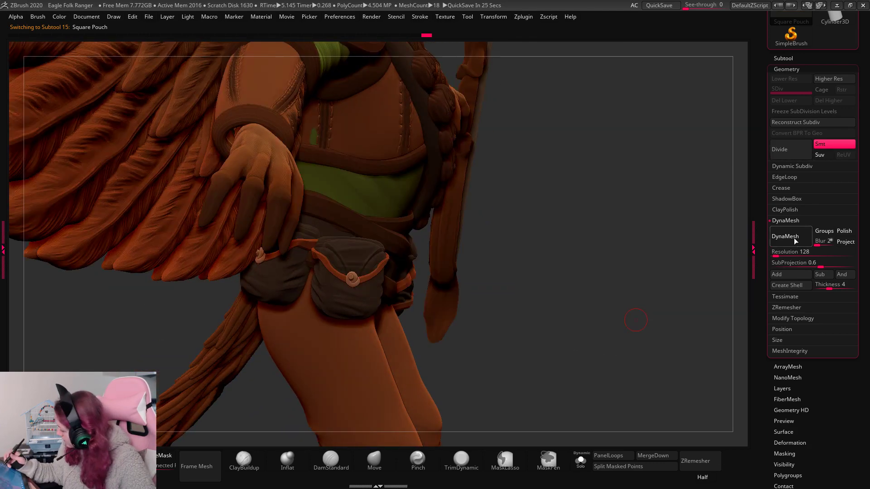
Try remeshing the square pouches at a DynaMesh resolution of 1632, and undo the attempt.
left_click(794, 241)
key("ctrl+z")
left_click(794, 251)
type("1632")
key("Return")
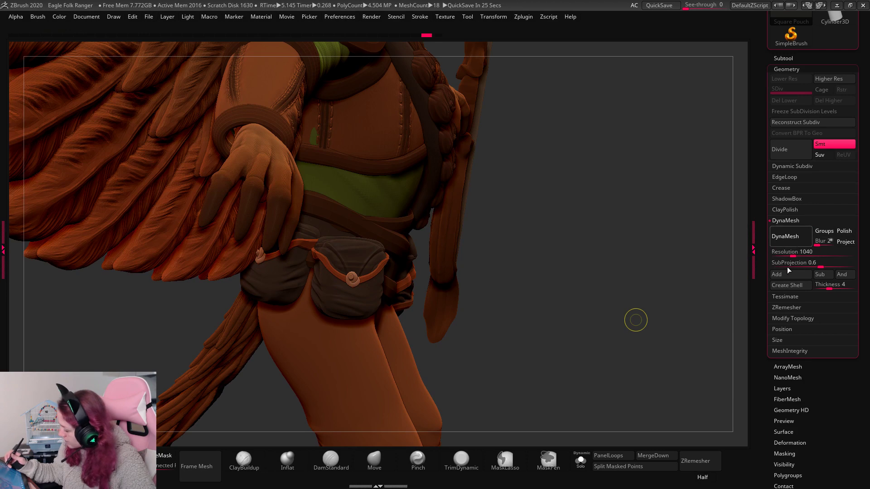
left_click(786, 236)
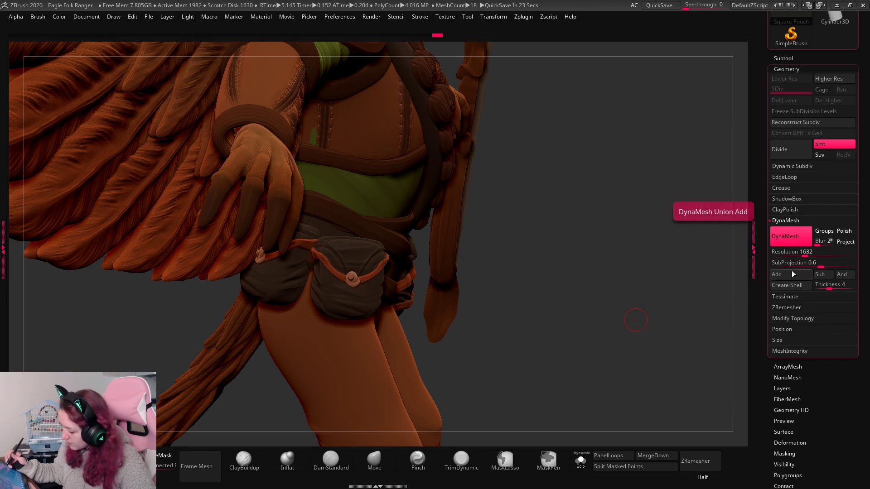
left_click_drag(599, 383, 662, 301, "alt")
key("ctrl+z")
Remesh the square pouches with DynaMesh at a resolution of 2240.
left_click_drag(810, 256, 817, 256)
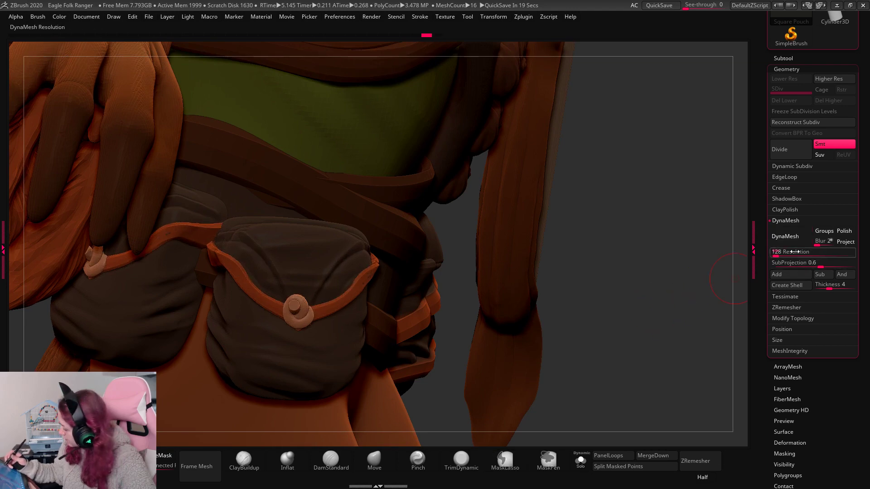
left_click(790, 236)
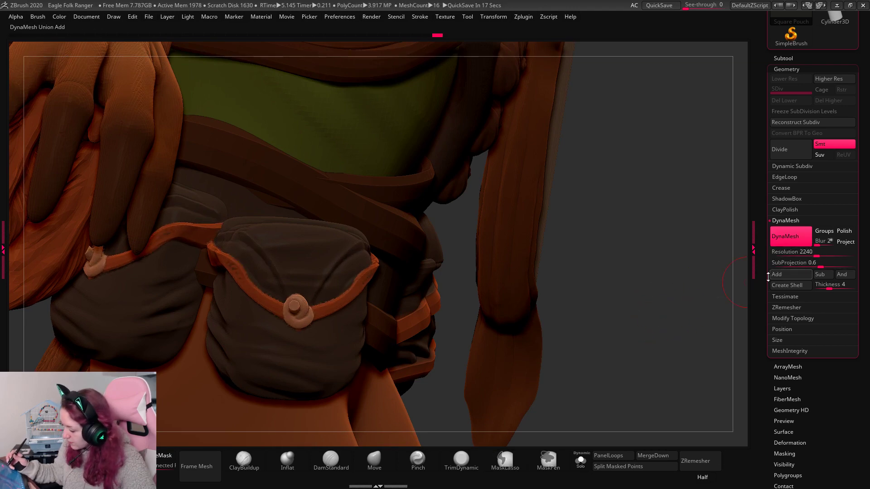
Touch up the polypaint along the front square pouch's orange strap, using the Paint brush with the Dots stroke.
key("b")
key("p")
key("a")
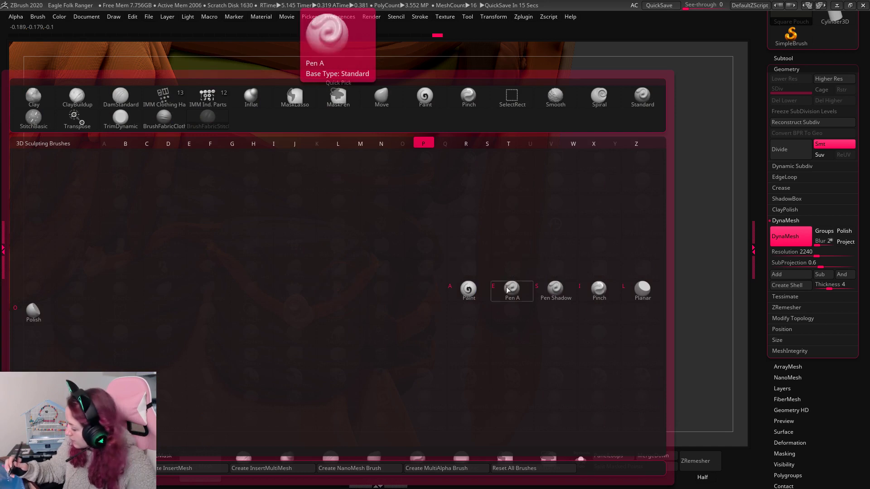
key("space")
left_click(251, 271)
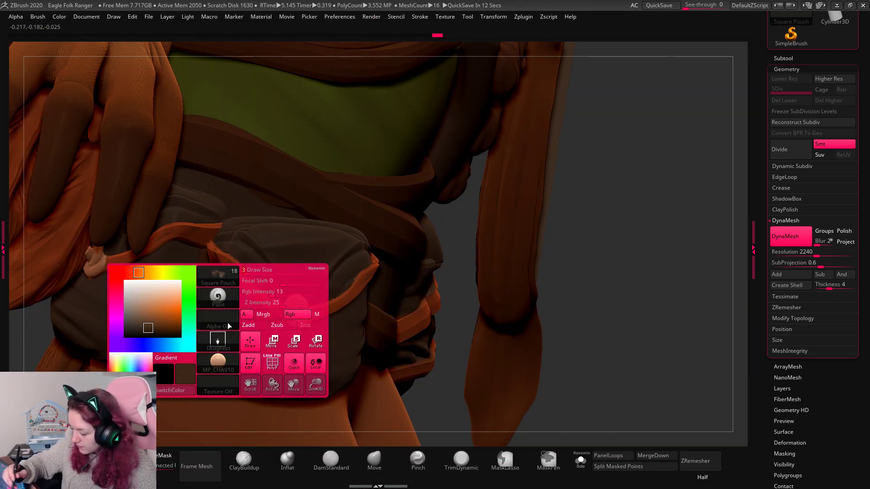
key("space")
left_click(207, 385)
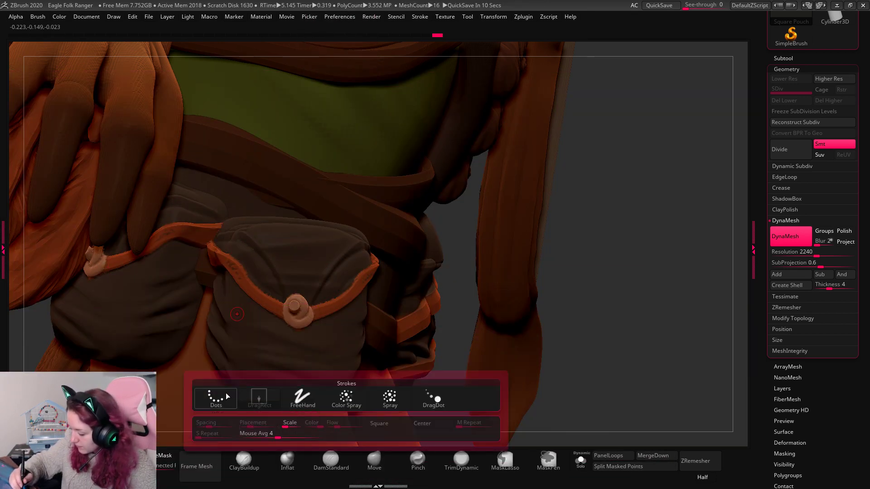
left_click(217, 396)
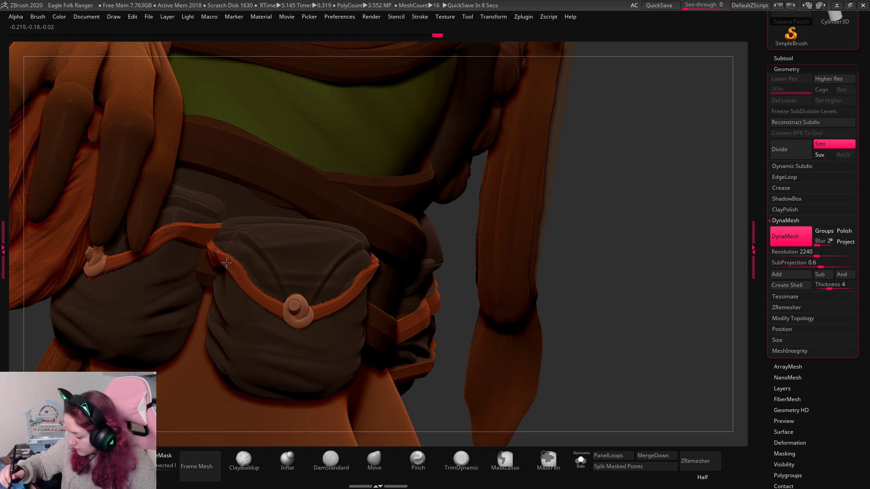
key("space")
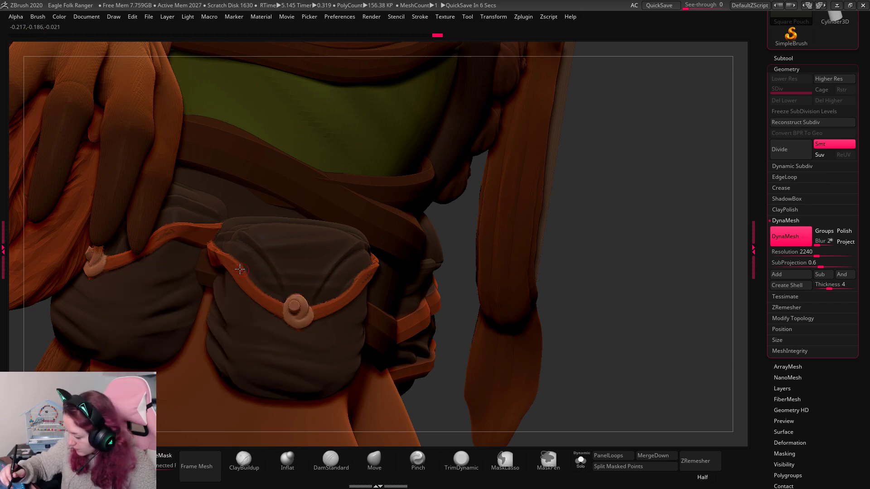
left_click_drag(665, 186, 367, 279)
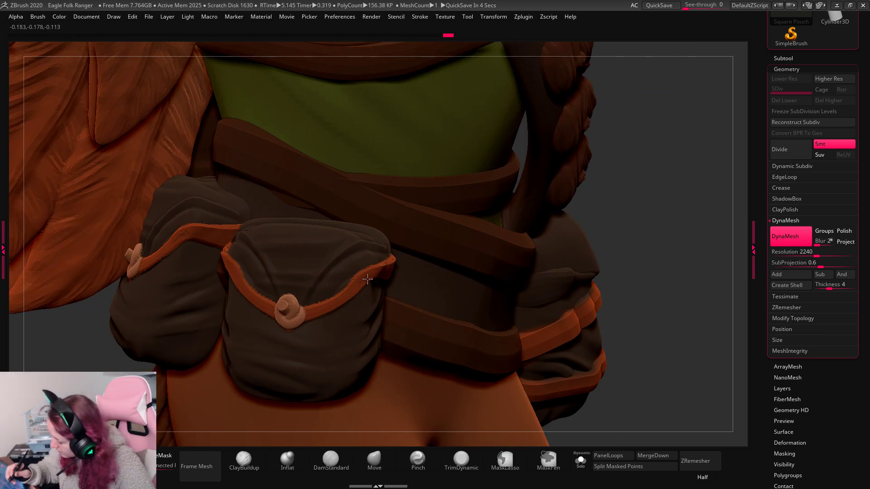
Isolate the square pouches to examine their painted straps from several sides, and turn the isolation off again.
left_click(581, 461)
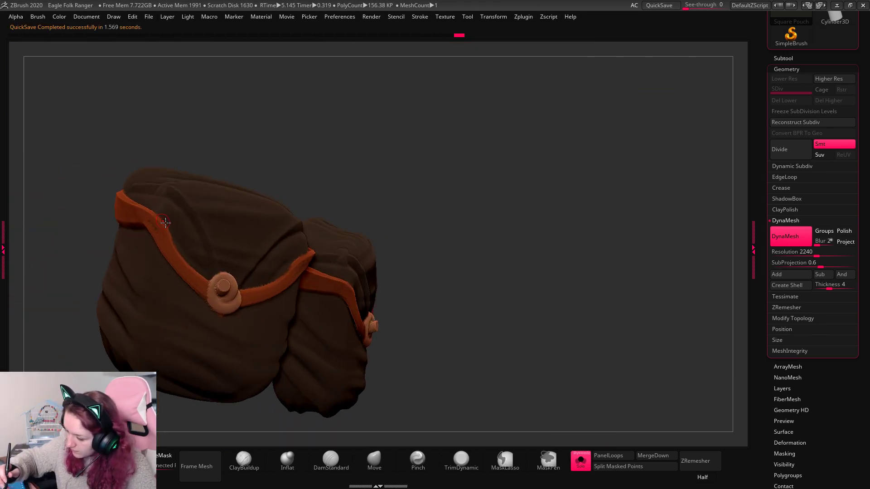
left_click_drag(256, 164, 256, 262)
left_click_drag(472, 165, 555, 182)
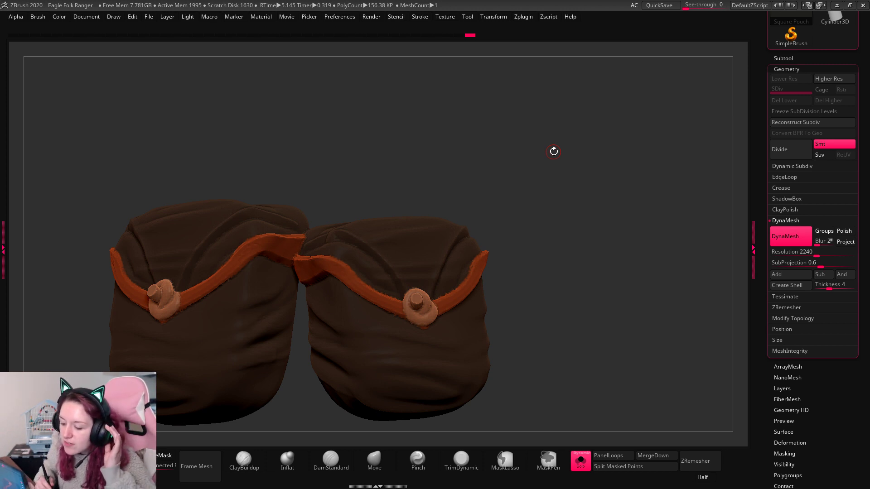
left_click(580, 460)
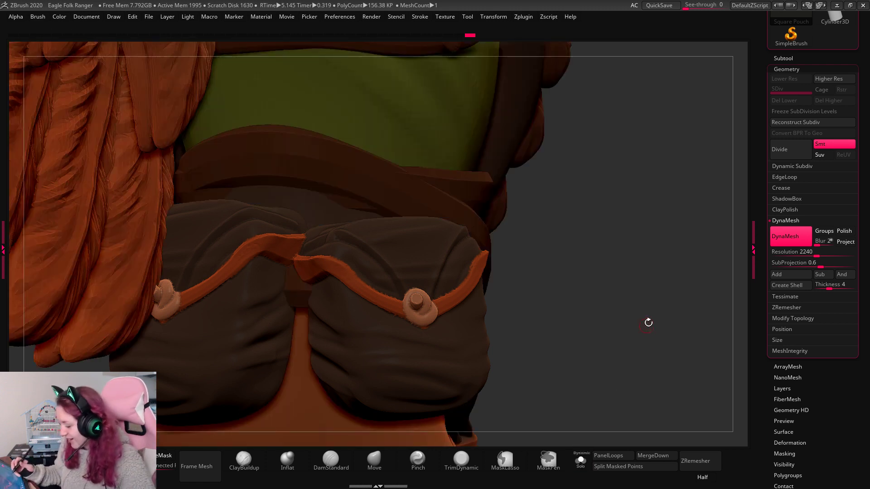
Try inflating the edge of the front square pouch with the Inflat brush, and undo the stroke.
right_click_drag(528, 289, 512, 318)
right_click(511, 318)
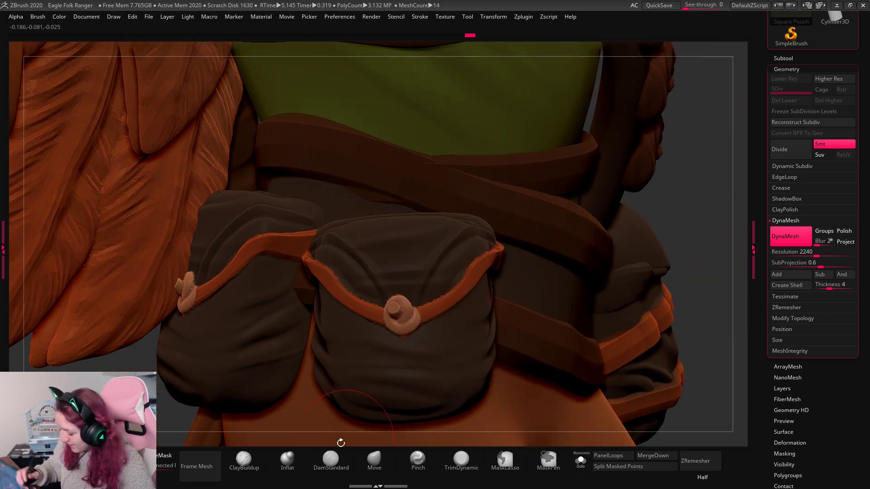
left_click(288, 461)
mouse_move(497, 274)
left_mouse_down()
mouse_move(503, 282)
mouse_move(495, 274)
left_mouse_up()
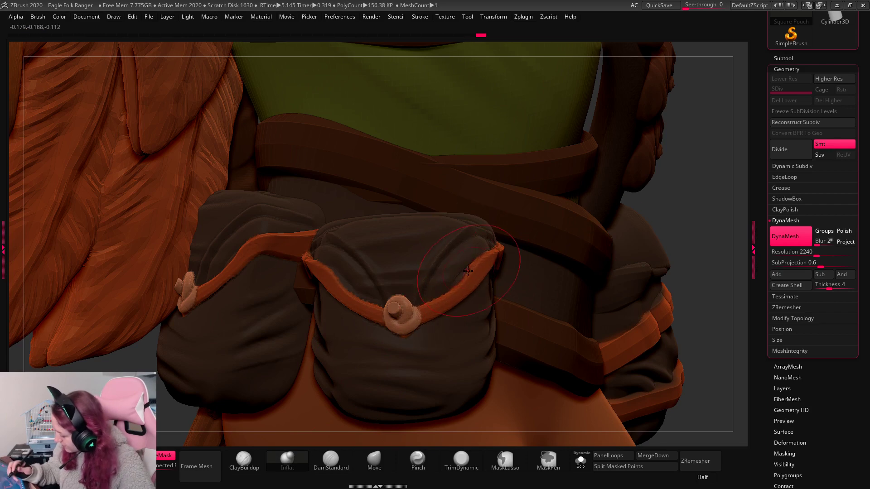
left_click_drag(690, 206, 727, 209)
key("ctrl+z")
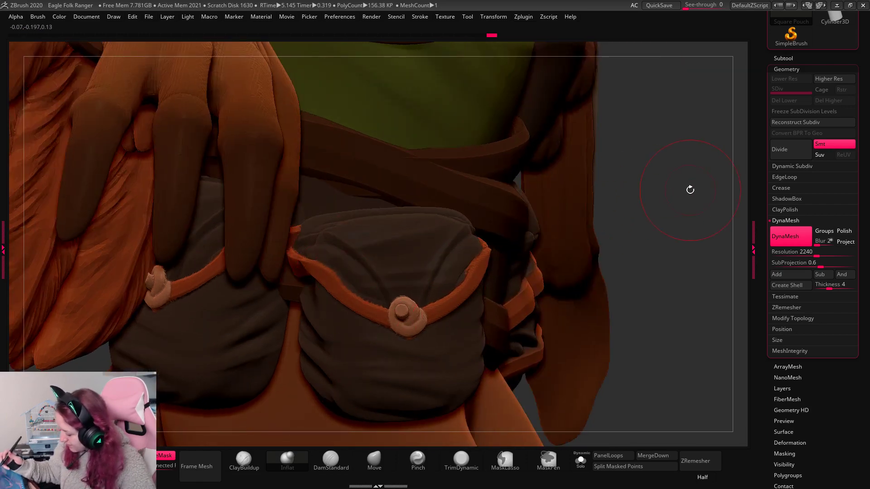
Select the forearm bracers, Extract6, among the clothing subtools and isolate them.
key("f")
key("f")
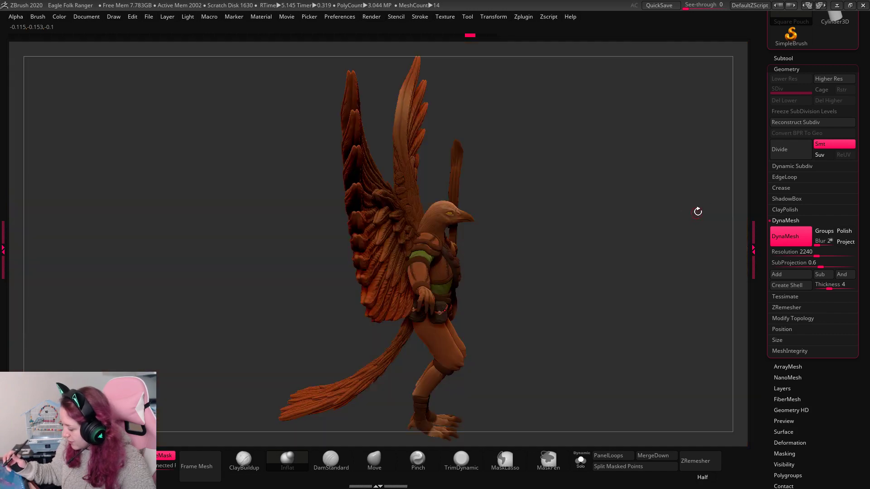
mouse_move(676, 235)
left_mouse_down()
mouse_move(655, 232)
mouse_move(674, 250)
left_mouse_up()
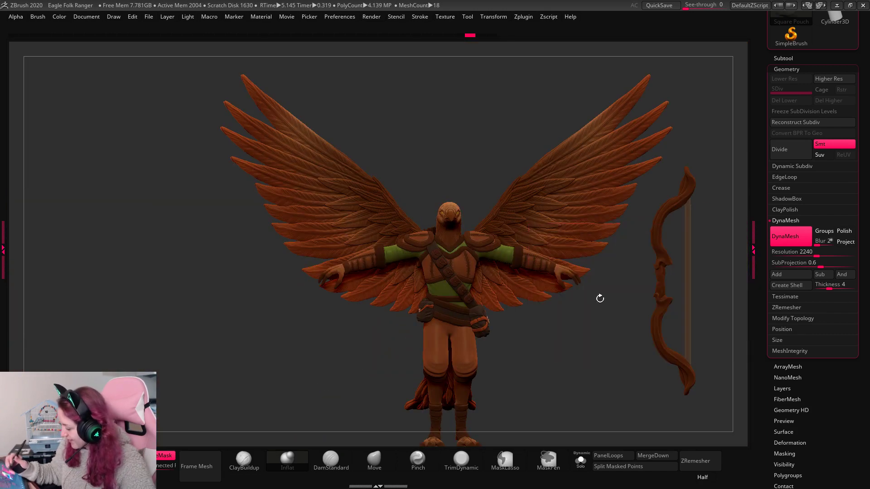
left_click_drag(574, 327, 552, 292, "alt")
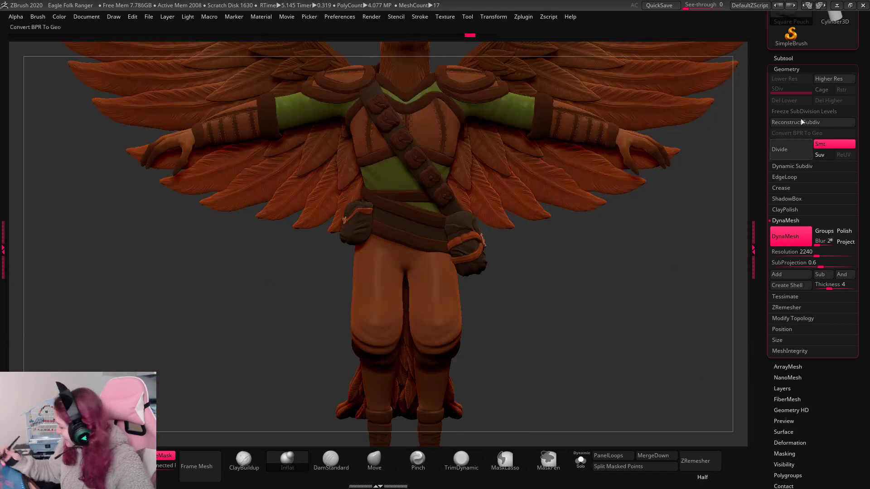
left_click(792, 58)
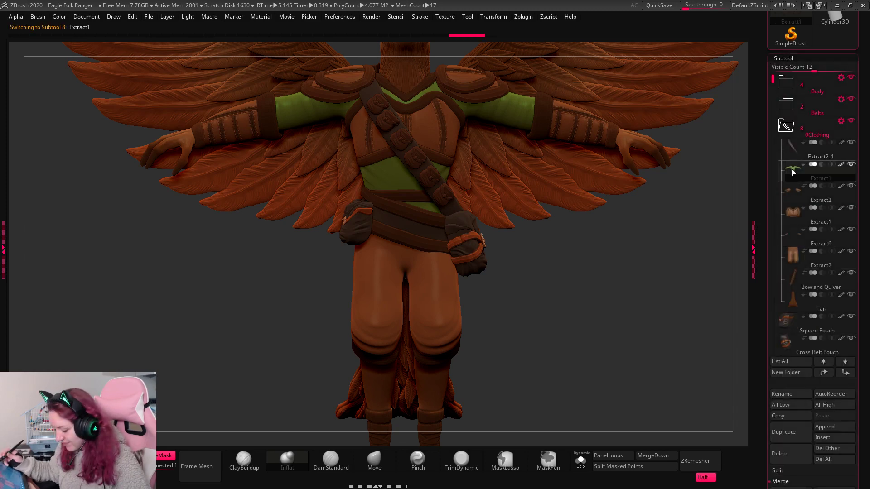
left_click(795, 211)
left_click(797, 233)
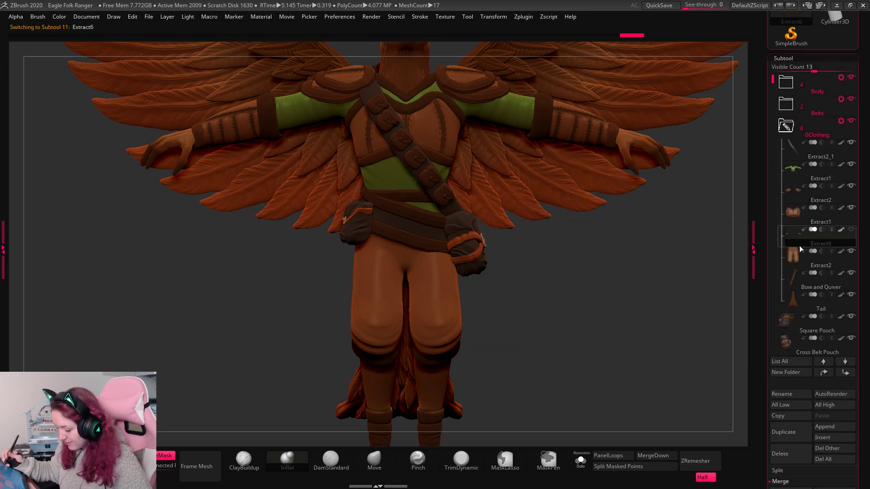
left_click(575, 463)
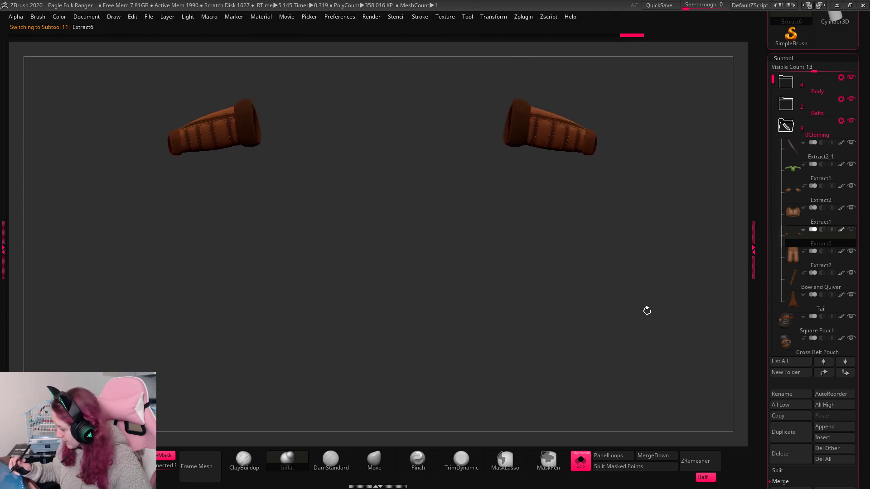
Remesh the trousers with DynaMesh at a resolution of 1016 and turn off the isolation.
key("Down")
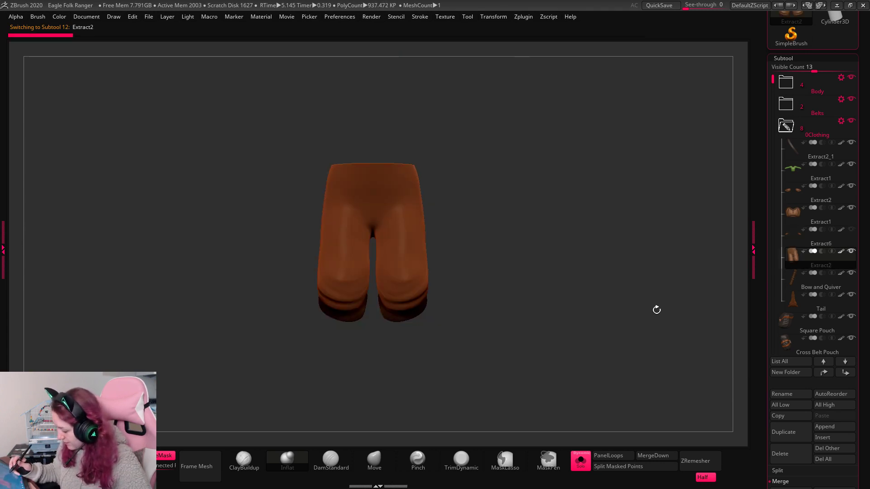
left_click_drag(657, 307, 625, 318)
left_click(787, 59)
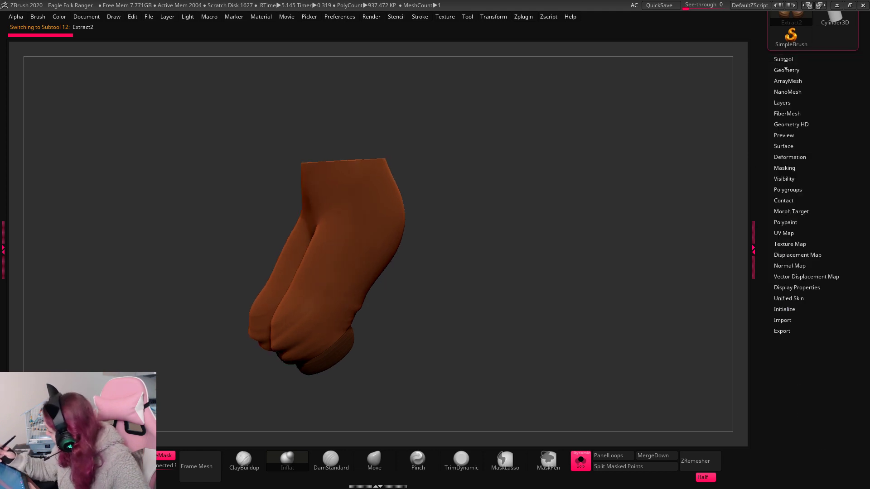
left_click(787, 71)
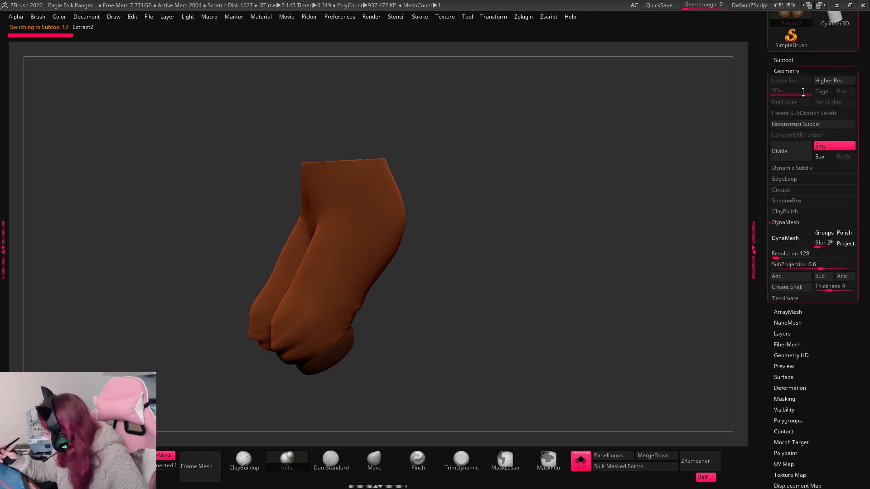
left_click(792, 241)
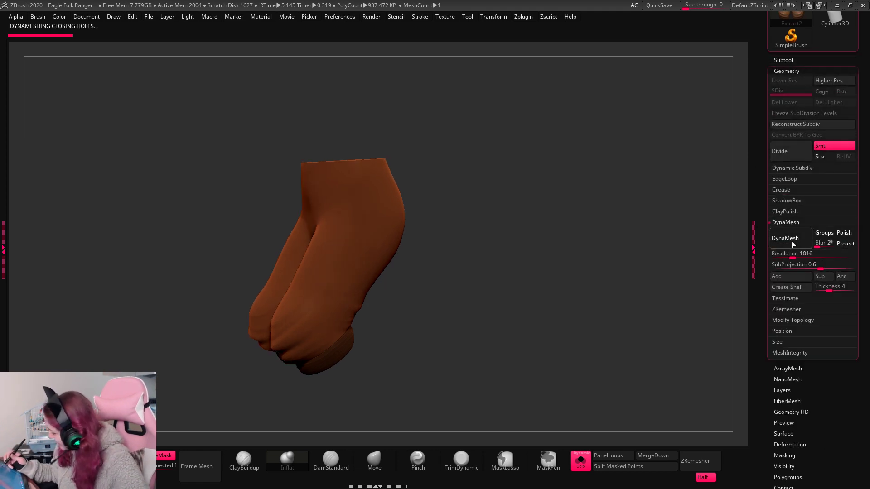
left_click_drag(644, 335, 647, 363, "shift")
left_click(581, 466)
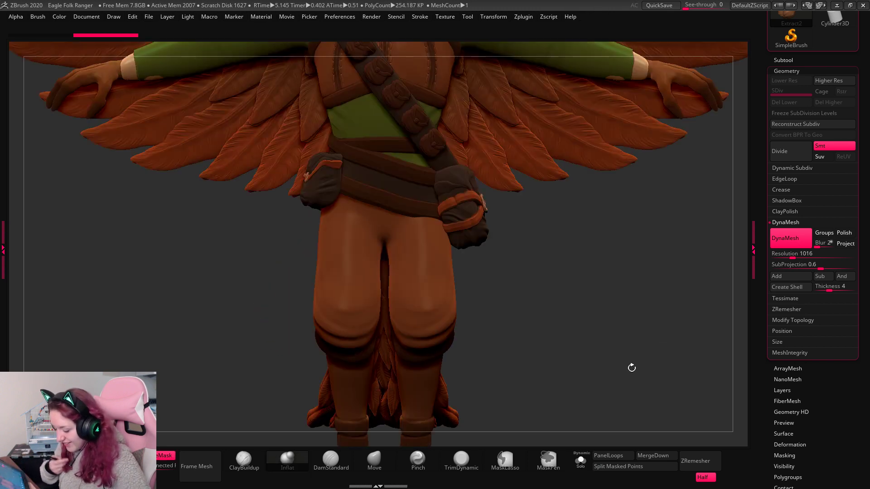
Select the bow beside the character and check it in isolation.
key("space")
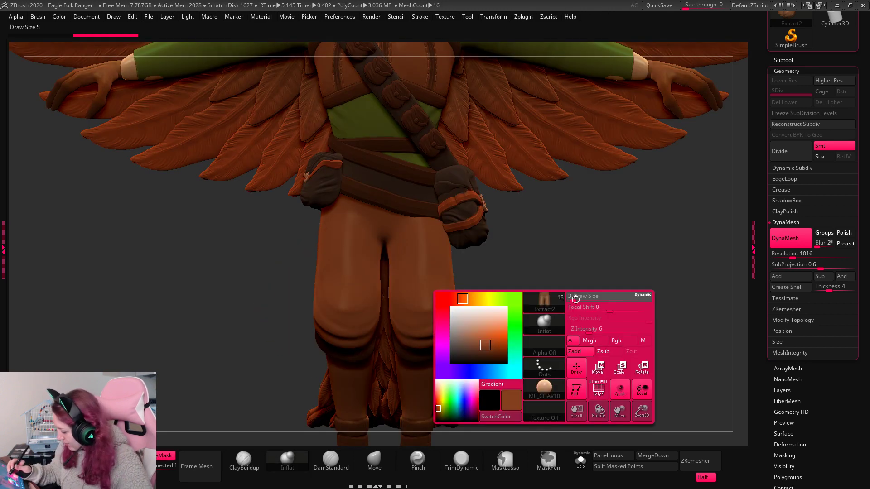
left_click_drag(571, 291, 544, 255, "alt")
left_click(783, 60)
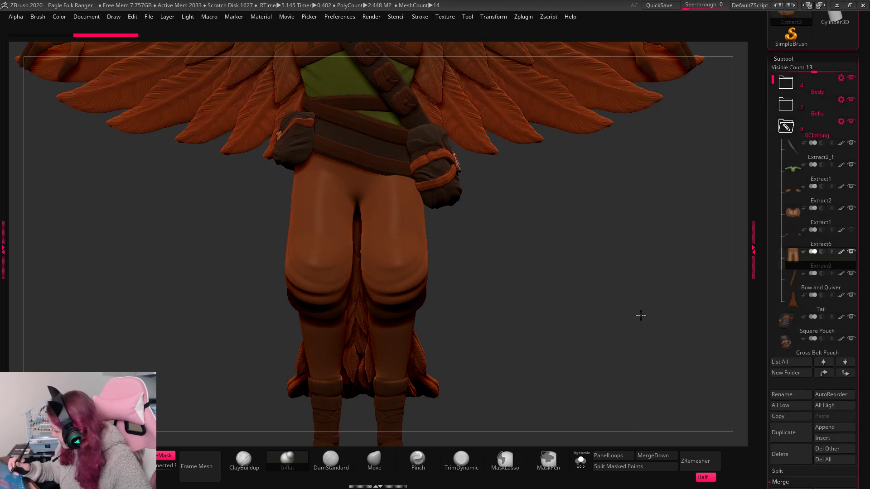
key("f")
left_click_drag(621, 253, 718, 200, "alt")
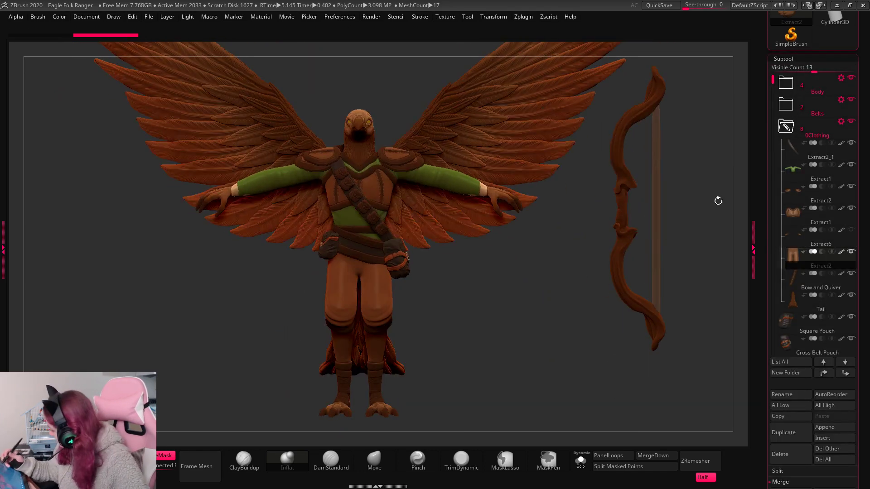
left_click(626, 267, "alt")
left_click(581, 460)
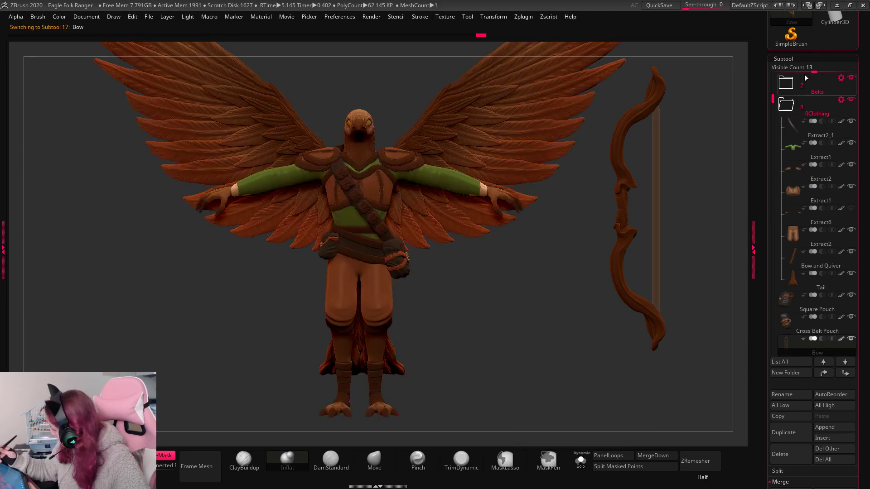
Select the forearm bracers subtool, Extract6, in the 0Clothing folder and isolate one bracer up close.
left_click(796, 284)
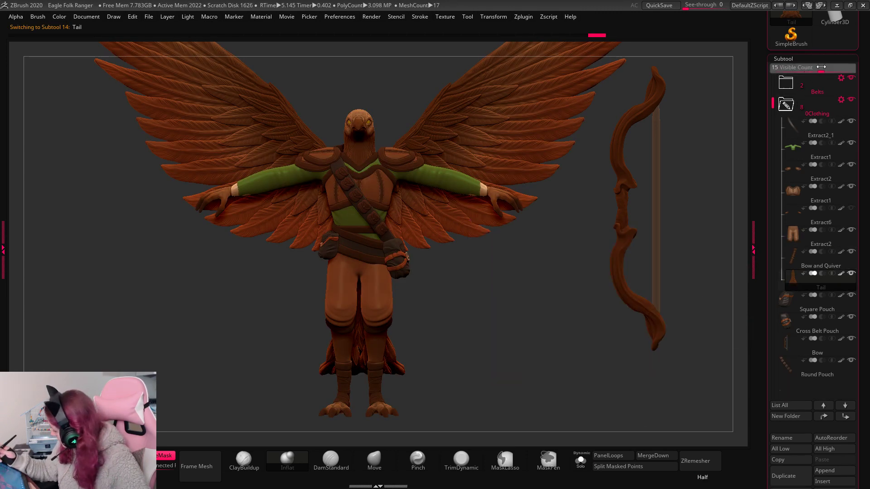
left_click(791, 170)
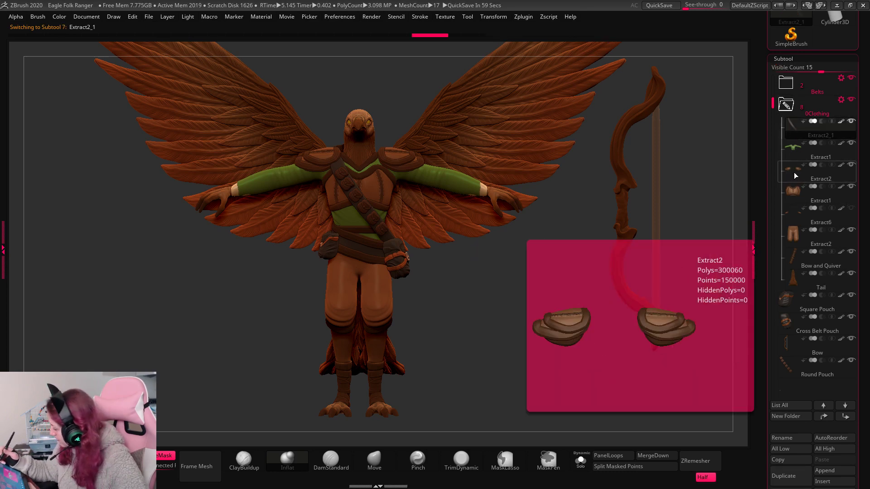
left_click(796, 209)
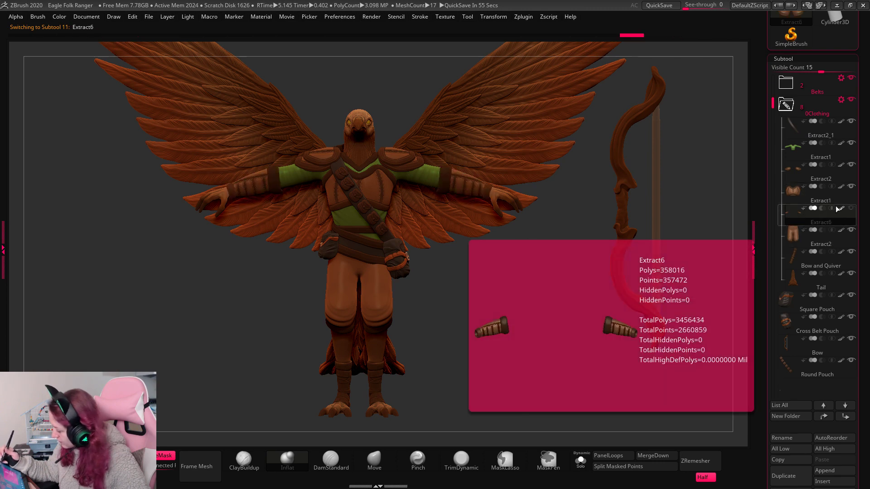
left_click_drag(622, 388, 561, 398, "alt")
left_click(581, 460)
left_click_drag(680, 281, 686, 229)
Pre-process the bracers in Decimation Master, decimate them with the 75k preset, and turn off the isolation.
left_click(522, 16)
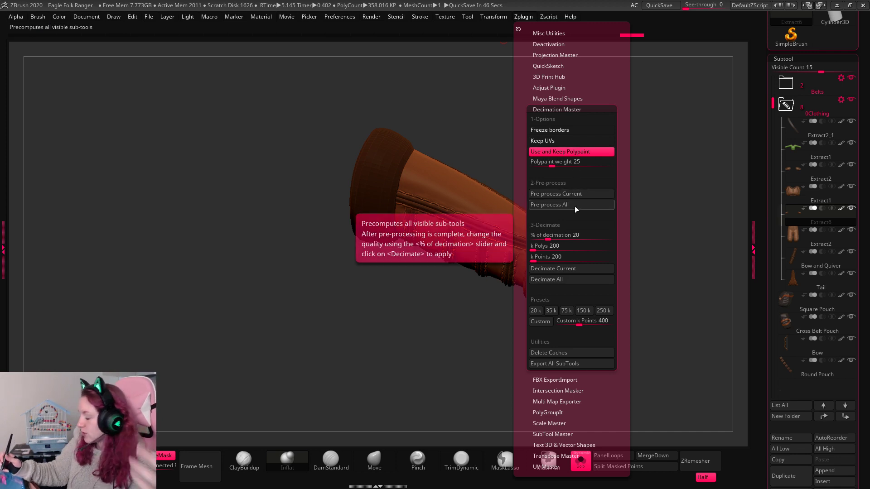
left_click(569, 194)
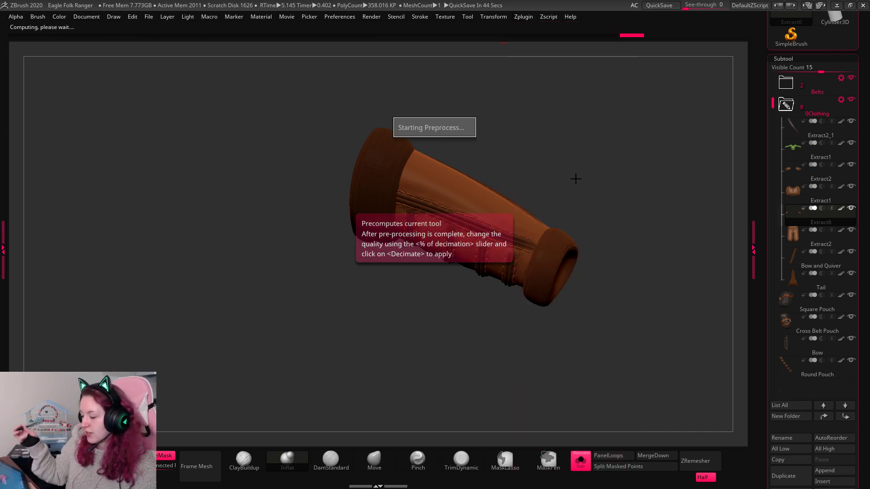
left_click(524, 18)
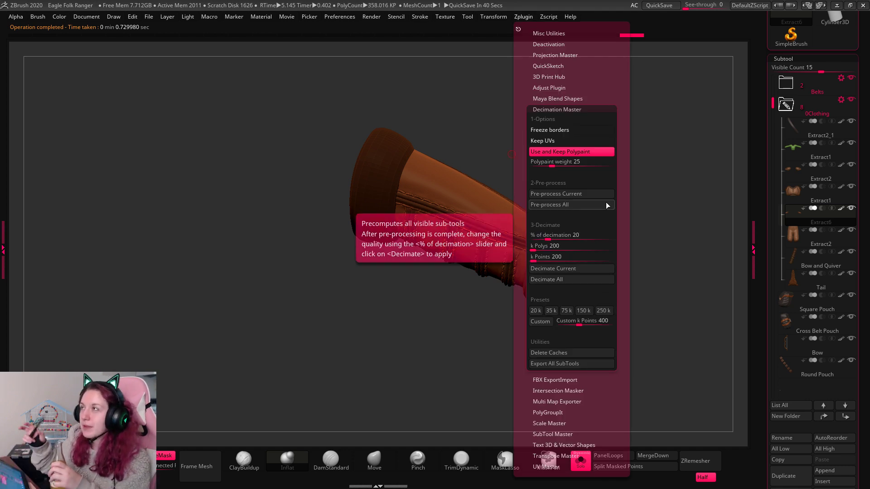
left_click(567, 311)
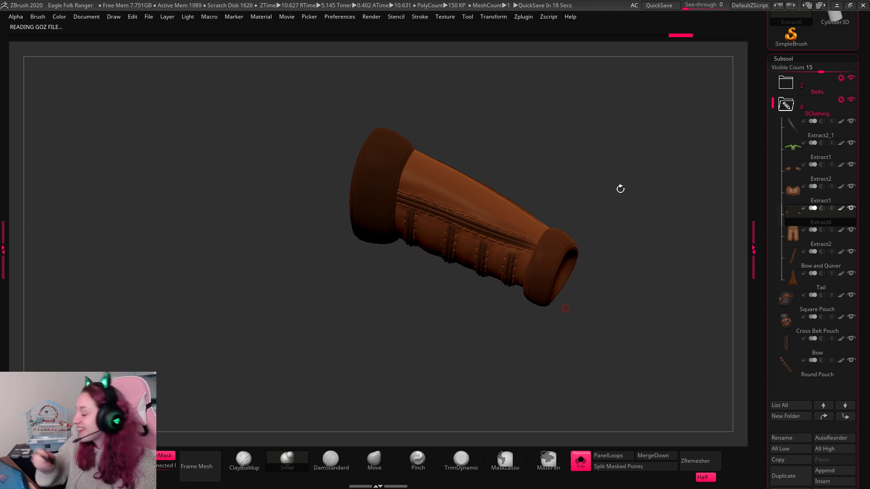
left_click_drag(618, 202, 625, 216, "shift")
left_click(581, 462)
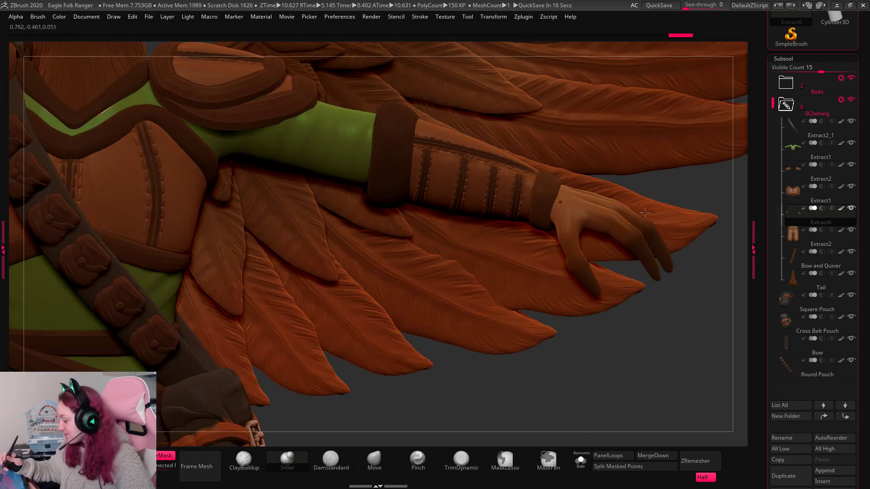
Select the green shirt subtool, Extract1, raise it to its highest subdivision level and delete the lower levels.
key("f")
key("space")
left_click(579, 233, "alt")
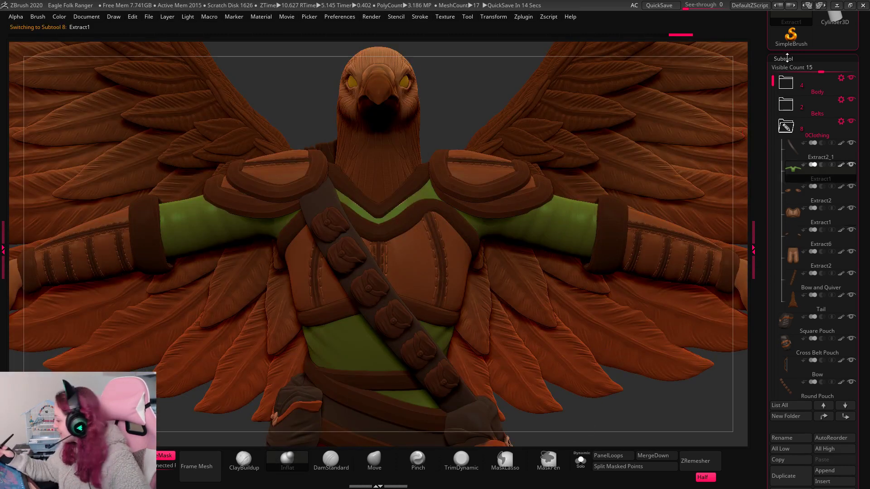
left_click(787, 58)
left_click(788, 69)
left_click(830, 82)
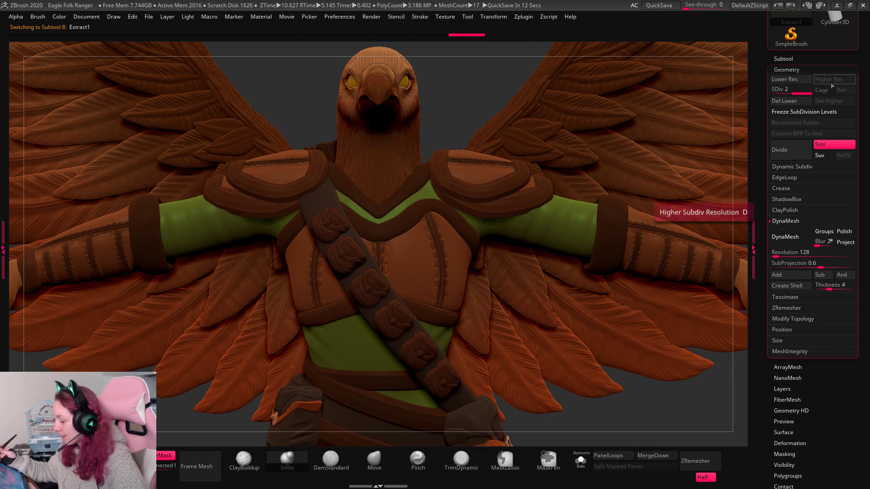
left_click(802, 100)
left_click(788, 71)
Save the project over the existing Eagle Folk Ranger file.
key("f")
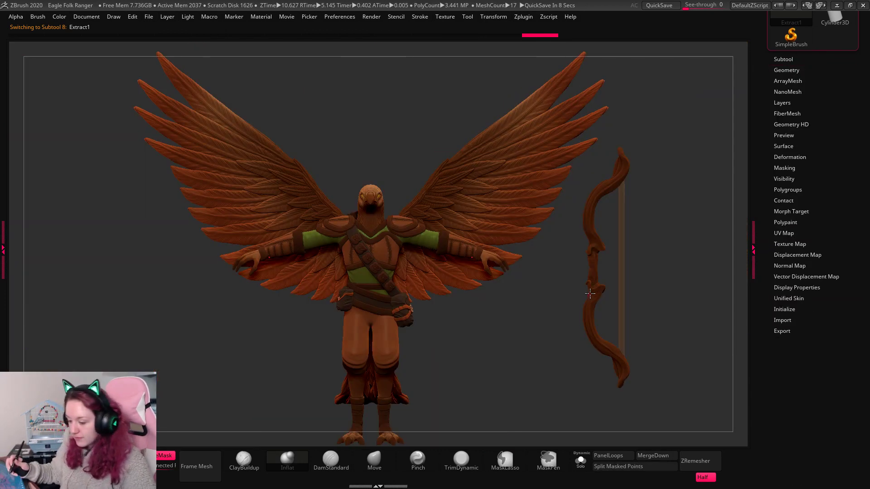
left_click_drag(557, 340, 564, 320)
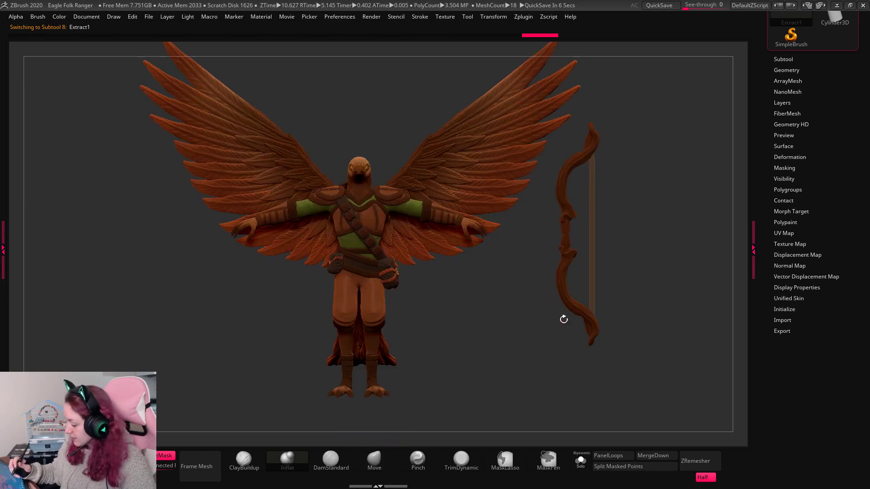
right_click(580, 340)
left_click(784, 60)
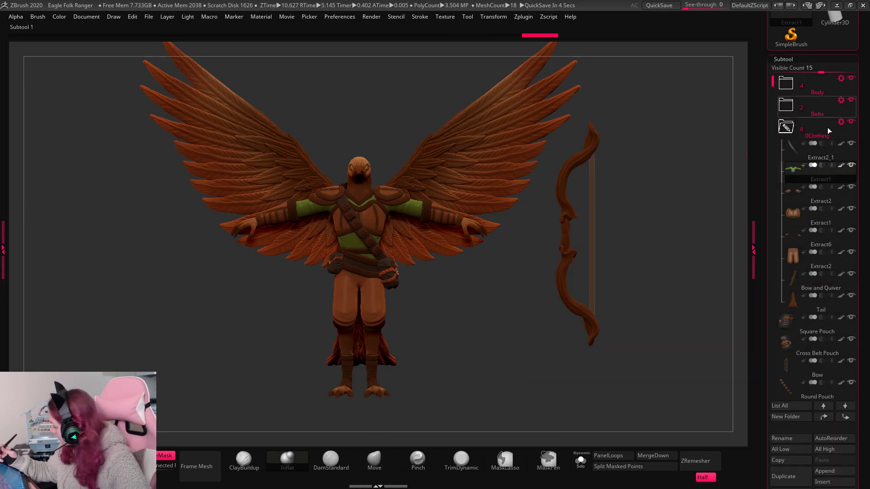
mouse_move(782, 197)
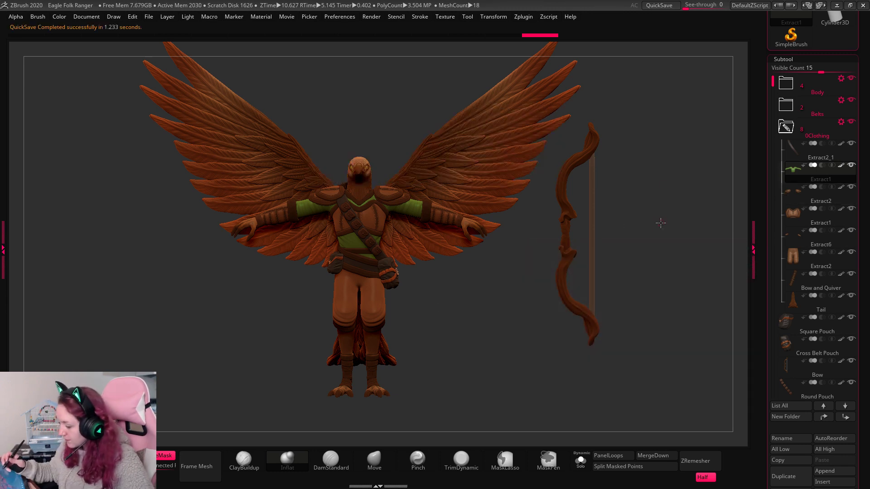
left_click_drag(661, 223, 635, 218, "alt")
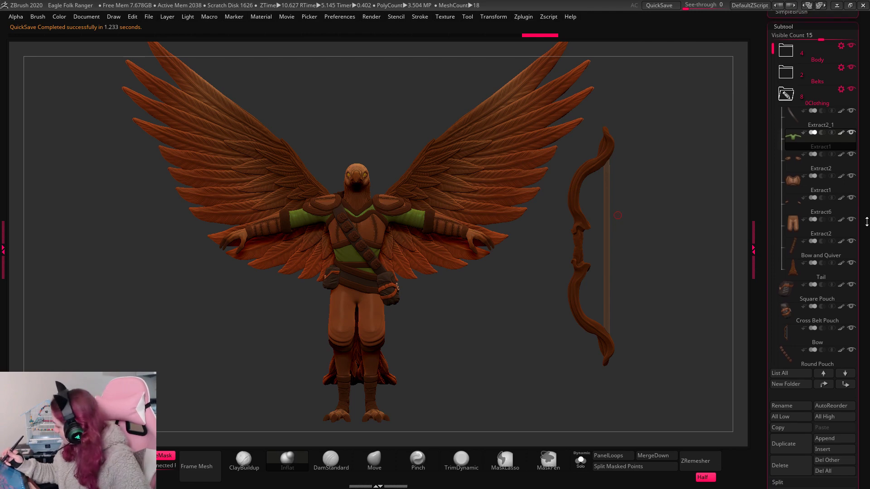
key("ctrl+s")
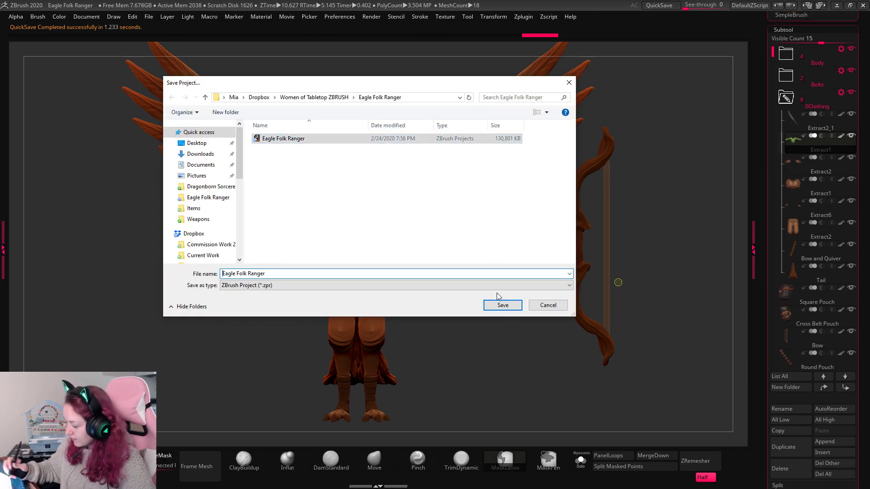
left_click(499, 304)
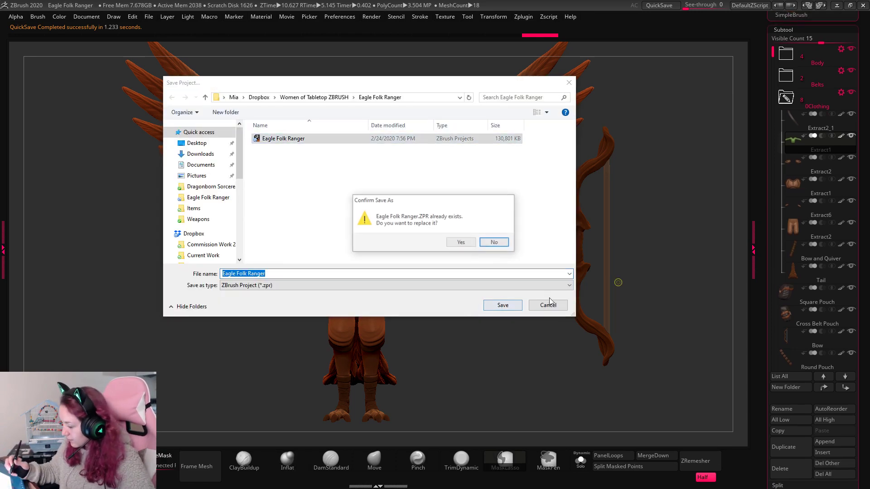
left_click(461, 243)
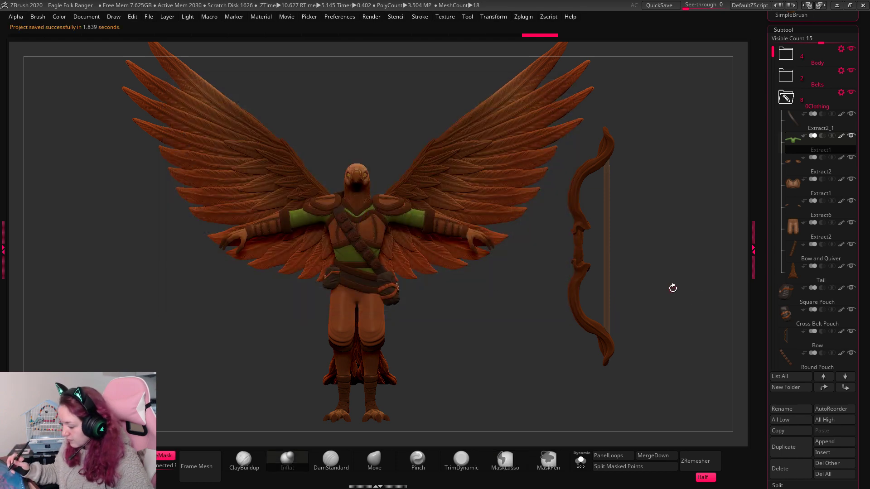
Examine the character's torso, bracers and pouches from the side and front, along with the whole figure.
left_click_drag(673, 288, 569, 344, "alt")
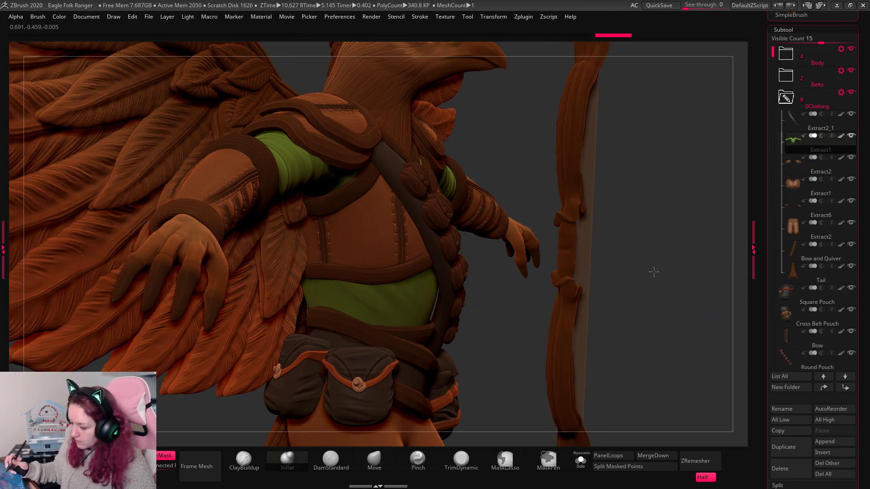
left_click_drag(652, 271, 653, 390)
key("space")
left_click_drag(628, 274, 615, 275)
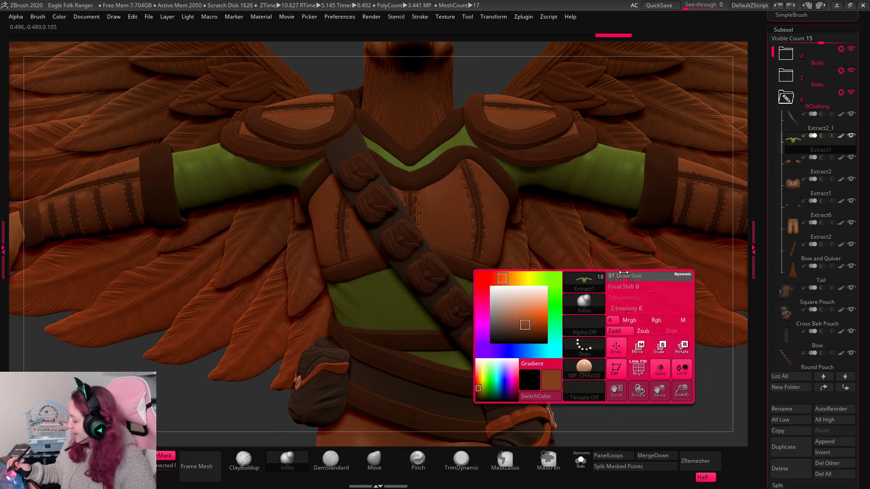
left_click_drag(652, 312, 621, 334, "alt")
key("f")
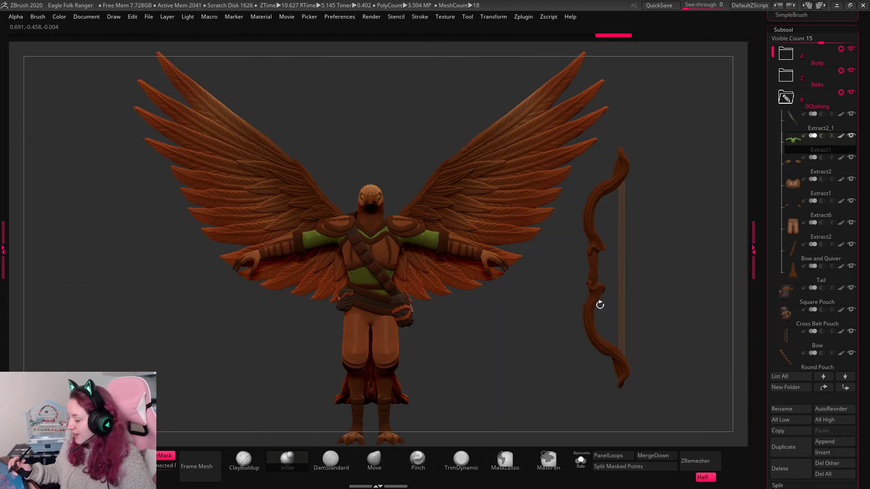
mouse_move(537, 322)
left_mouse_down("alt")
mouse_move(544, 336)
mouse_move(544, 327)
left_mouse_up("alt")
Save the project again, replacing the Eagle Folk Ranger project file.
key("ctrl+s")
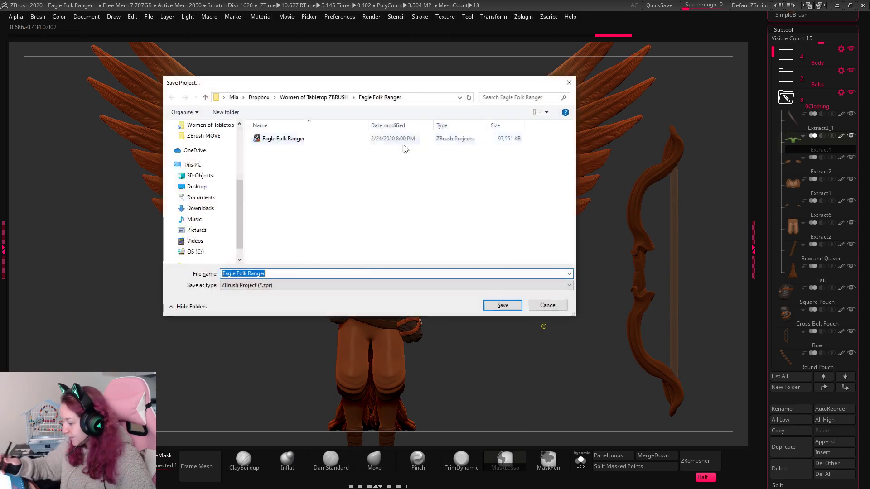
left_click(371, 143)
left_click(507, 307)
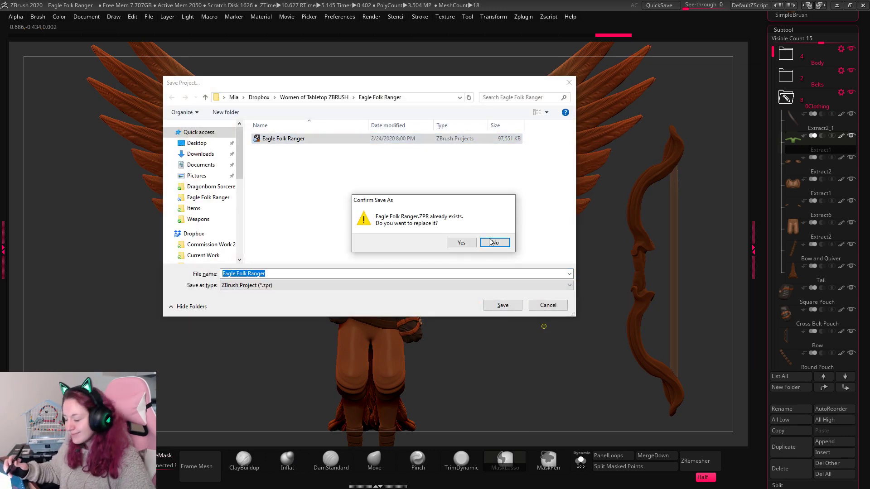
left_click(461, 243)
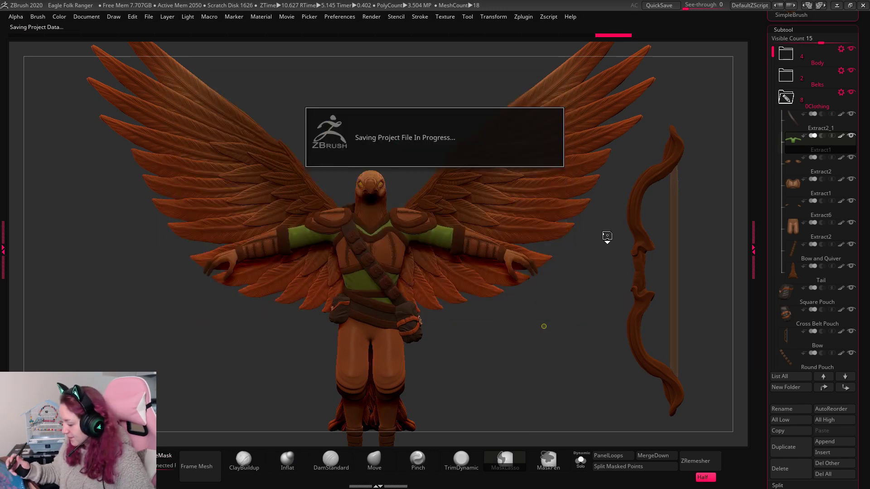
Fit the whole character and bow in view and make a best-quality BPR render of them.
scroll(865, 223, "down", 2)
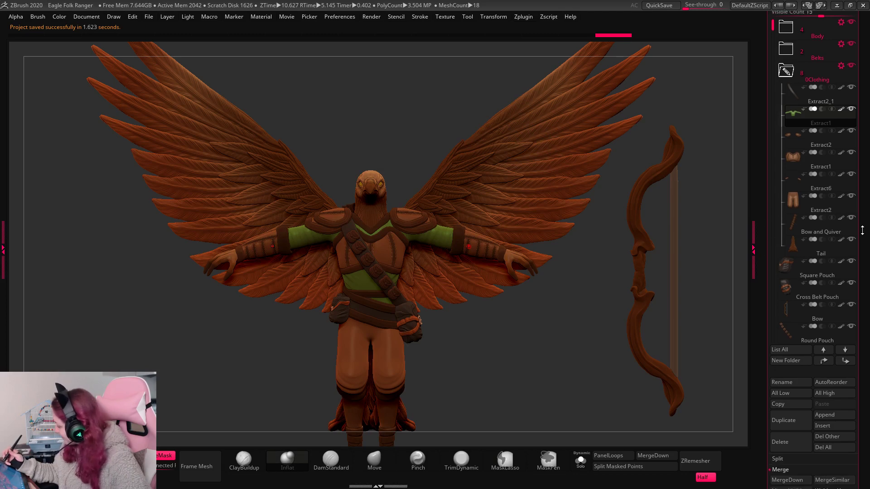
scroll(863, 230, "down", 3)
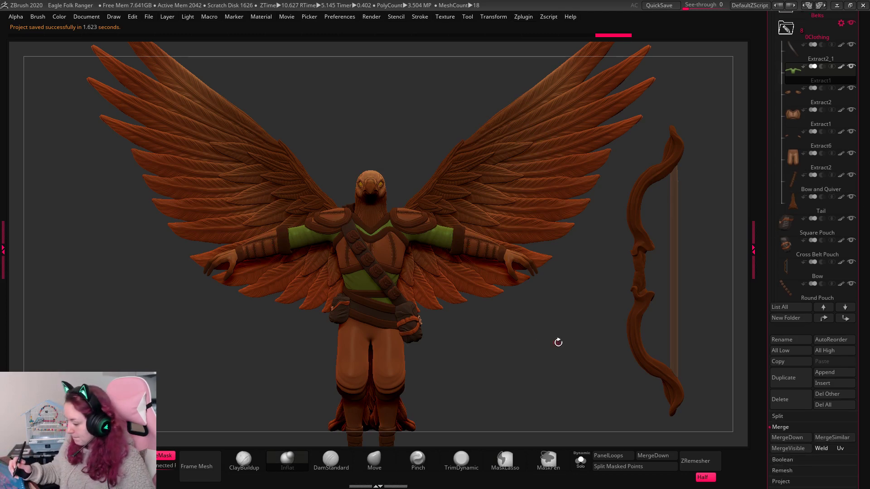
mouse_move(561, 317)
left_mouse_down("alt")
mouse_move(558, 310)
mouse_move(556, 329)
left_mouse_up("alt")
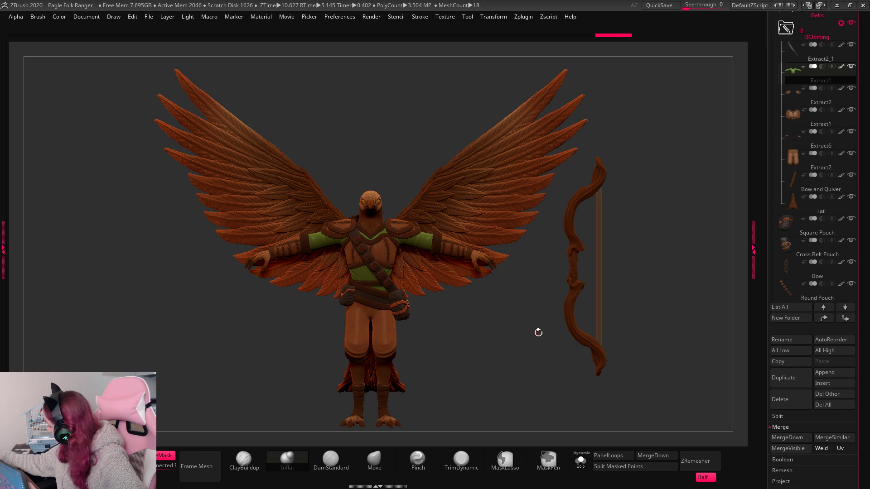
mouse_move(667, 270)
left_mouse_down("alt")
mouse_move(639, 265)
mouse_move(651, 281)
left_mouse_up("alt")
key("space")
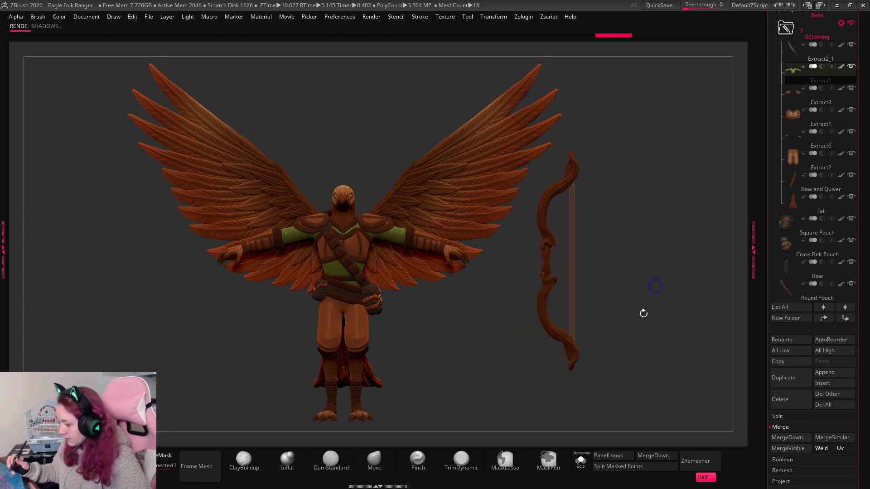
key("shift+r")
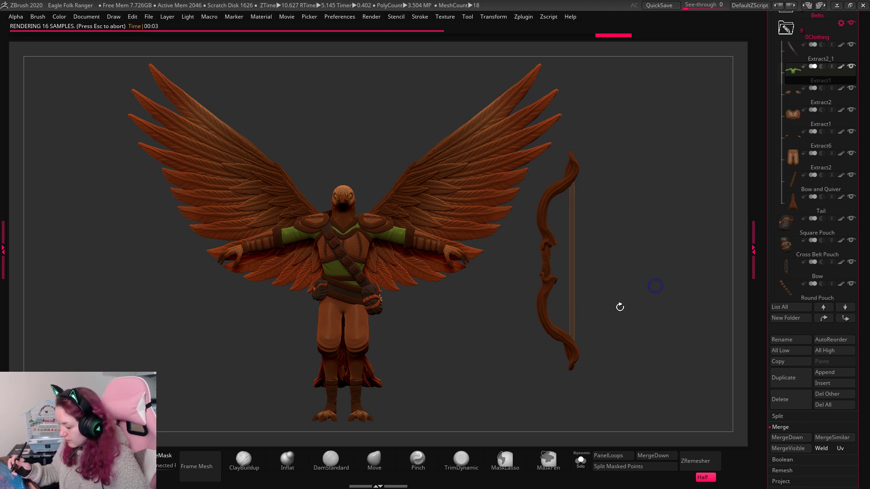
mouse_move(618, 324)
left_mouse_down()
mouse_move(623, 286)
mouse_move(635, 322)
left_mouse_up()
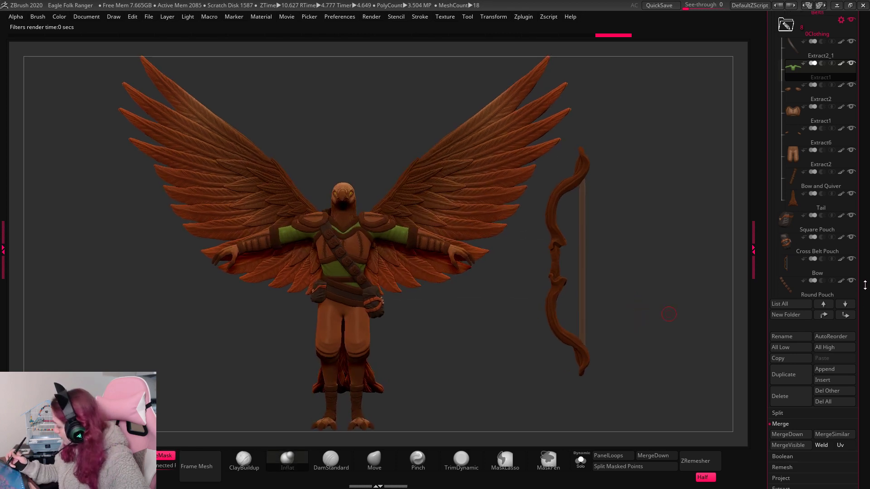
Move the Round Pouch subtool to the start of the 0Clothing folder and merge it down with the Extract2_1 strap.
mouse_move(787, 293)
left_click_drag(788, 292, 800, 58)
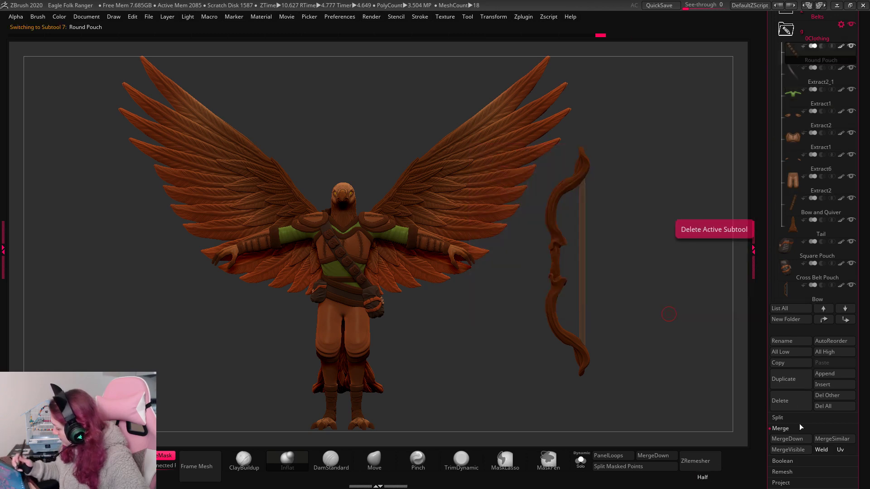
left_click(795, 439)
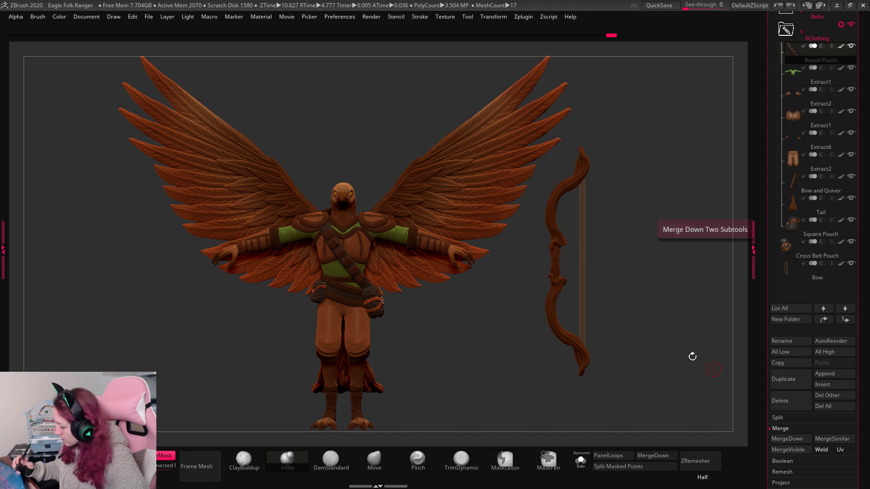
right_click_drag(645, 325, 664, 367, "alt")
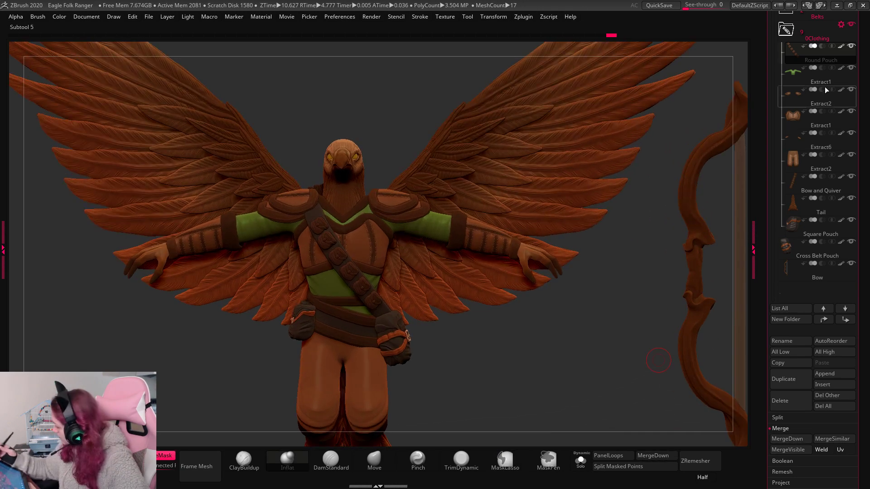
Save the project as a separate copy named Eagle Folk Ranger POSE.
scroll(825, 86, "up", 3)
key("ctrl")
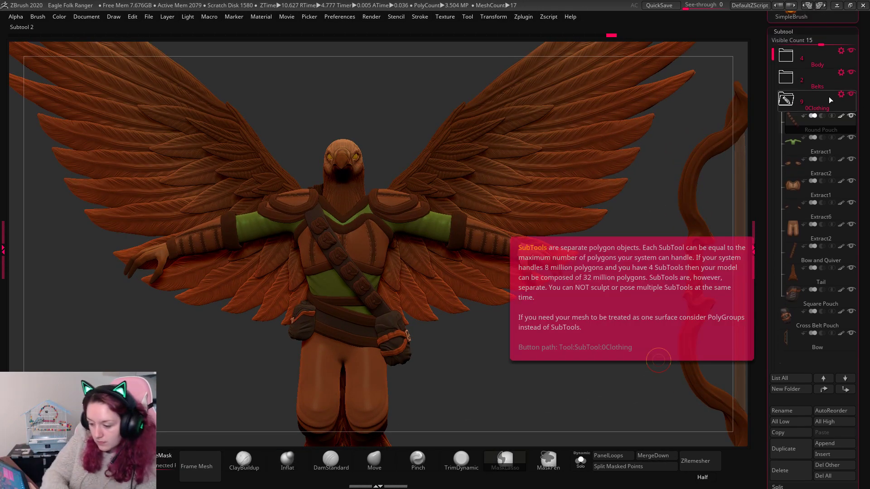
key("ctrl+s")
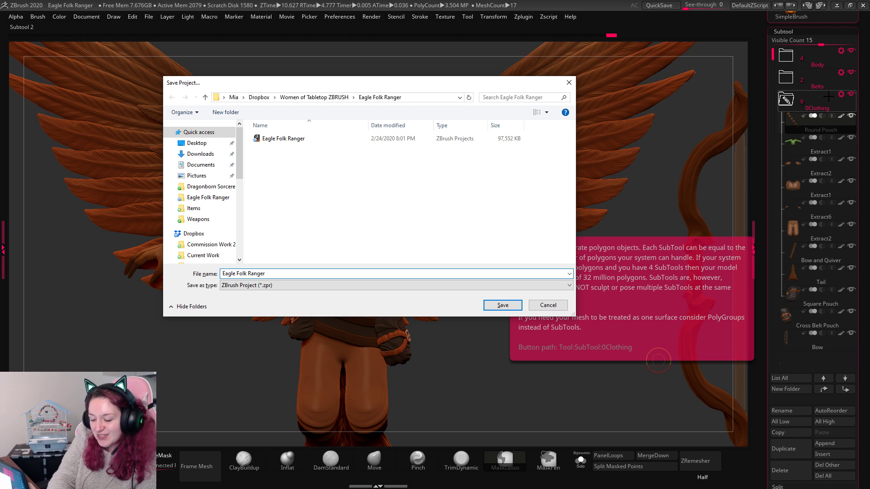
key("Return")
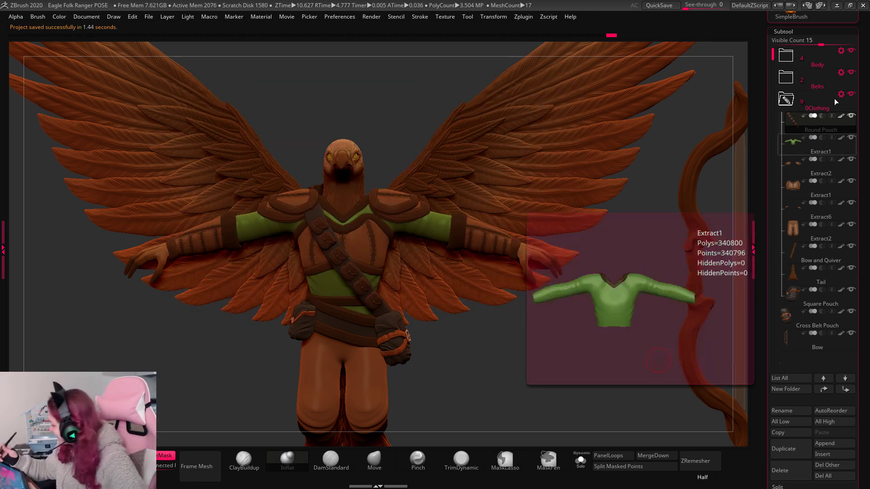
Move Female T-Pose1_1 from the Body folder to directly above the green Extract1 shirt, merge them, and check the result in isolation.
left_click(786, 59)
left_click_drag(793, 76, 814, 237)
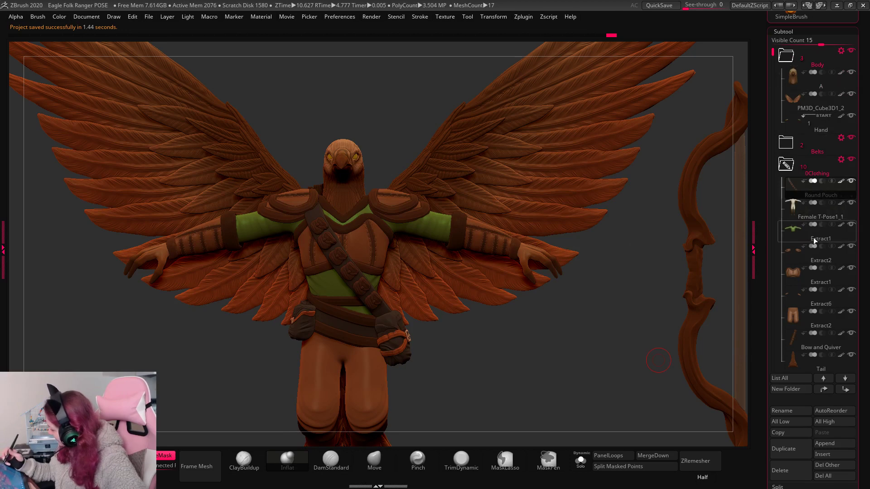
left_click(793, 212)
left_click_drag(864, 248, 864, 220)
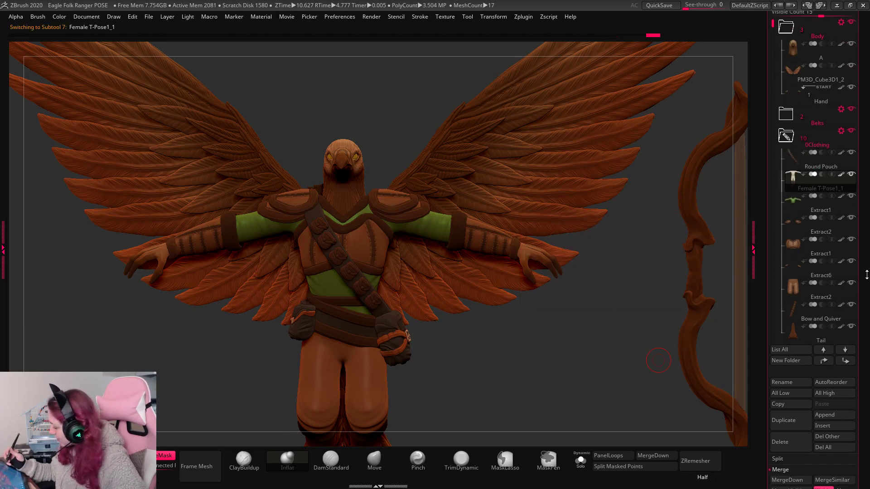
left_click_drag(844, 371, 844, 285)
left_click(790, 394)
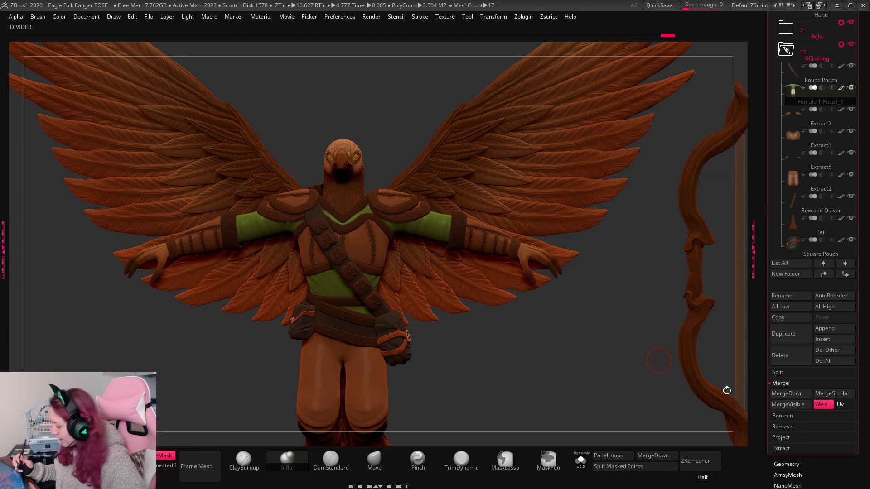
left_click(581, 461)
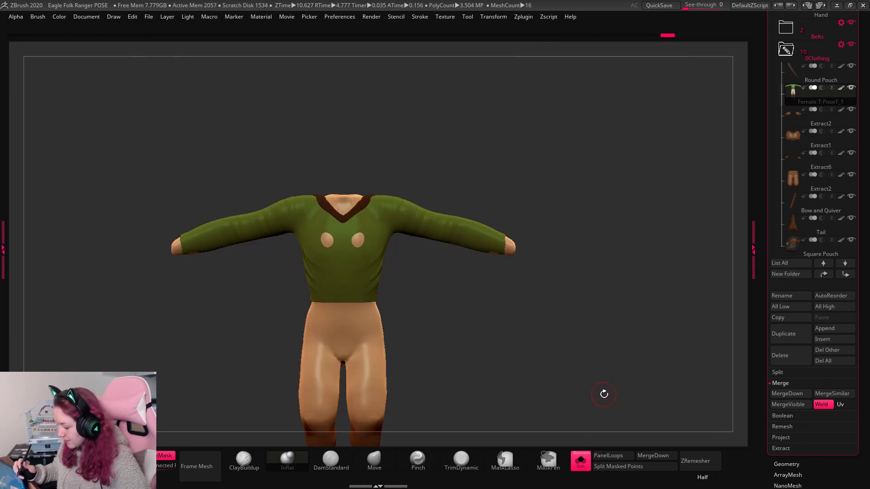
left_click(578, 462)
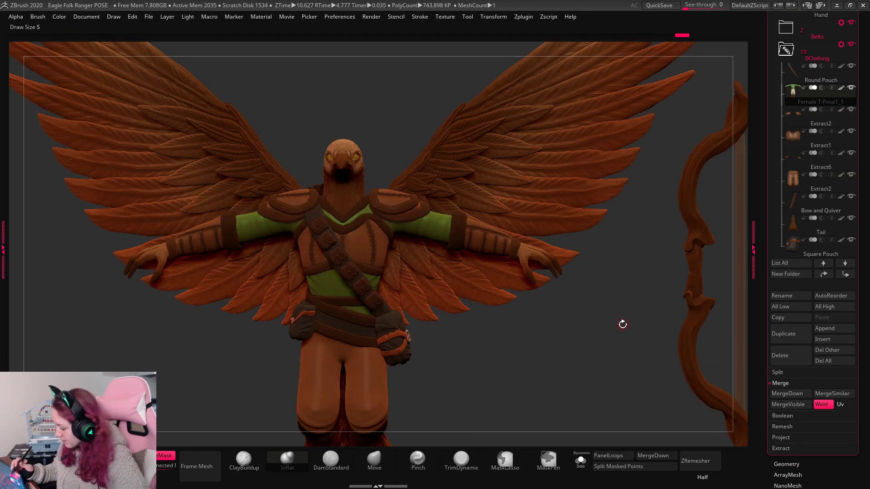
Place Female T-Pose1_1 directly above the Extract1 chest armour in 0Clothing and merge it down with the armour.
scroll(844, 192, "up", 1)
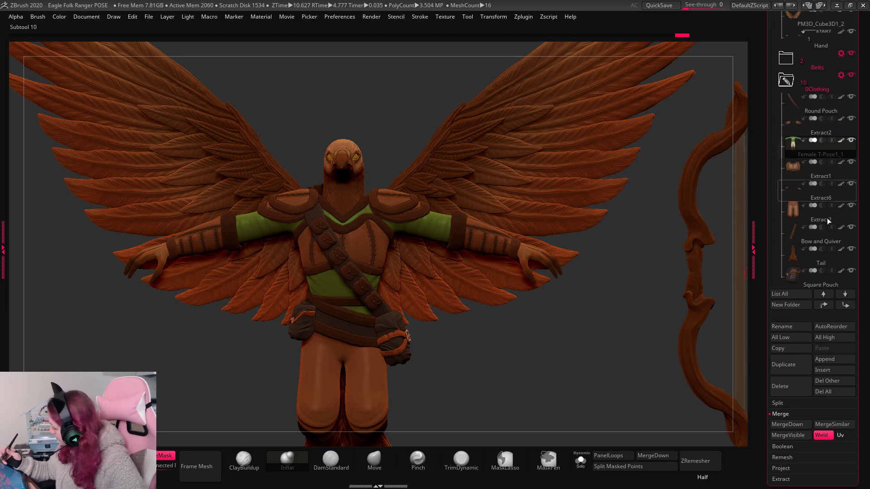
left_click(795, 167)
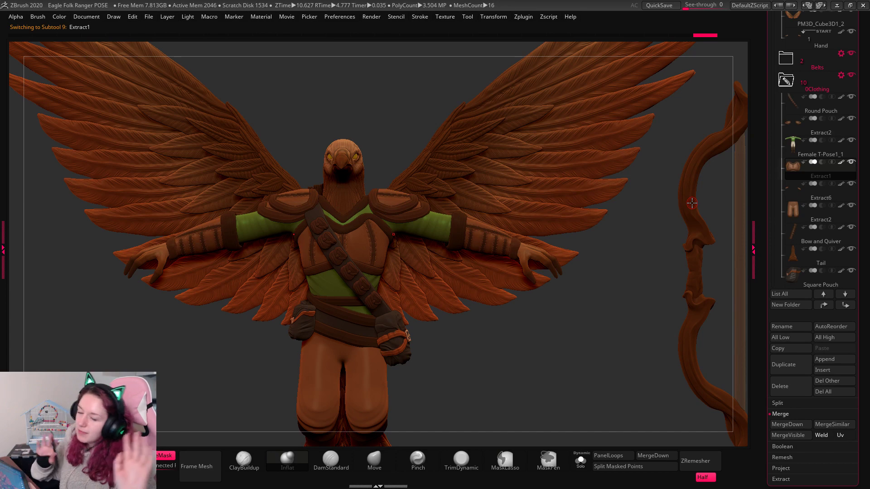
left_click(794, 144)
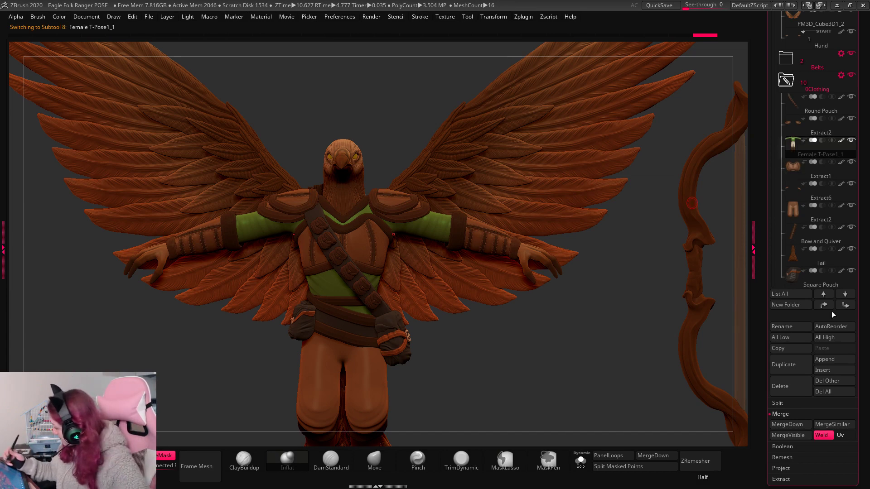
left_click(788, 425)
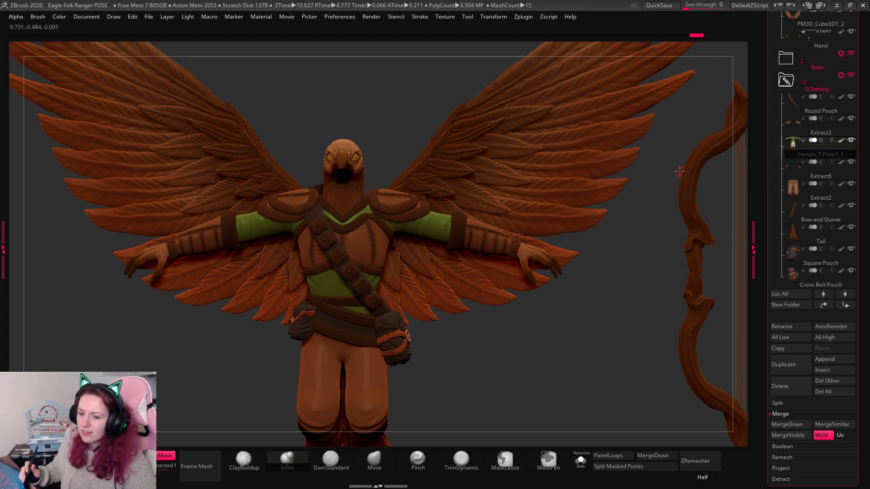
Move the Extract2 trousers directly below Female T-Pose1_1 and merge the two subtools.
left_click_drag(866, 165, 863, 211)
left_click_drag(795, 232, 796, 207)
left_click_drag(645, 315, 655, 243, "alt")
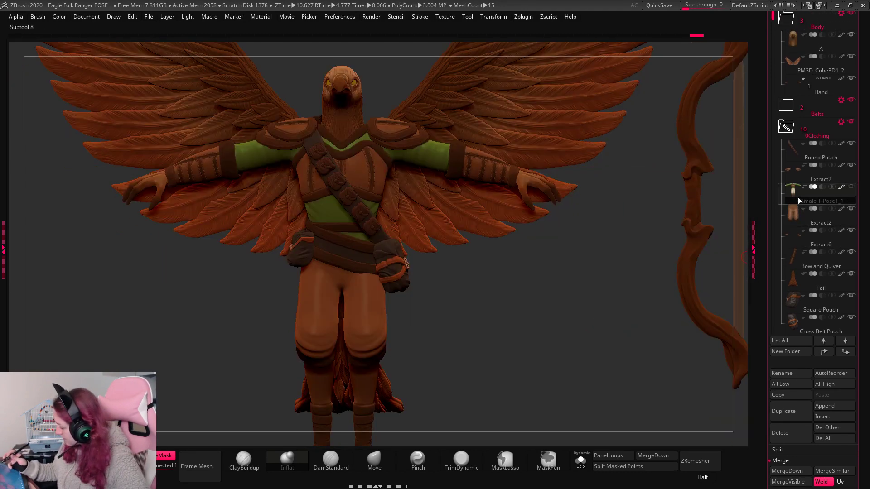
left_click_drag(674, 338, 627, 369)
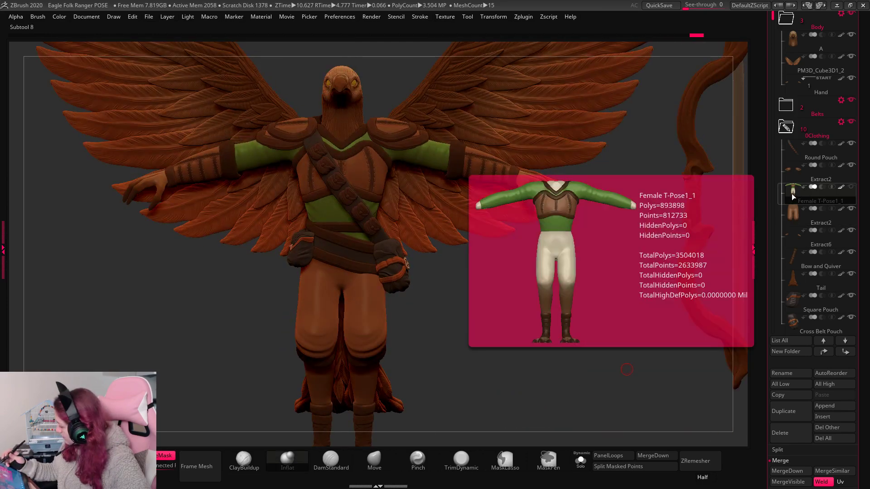
mouse_move(793, 210)
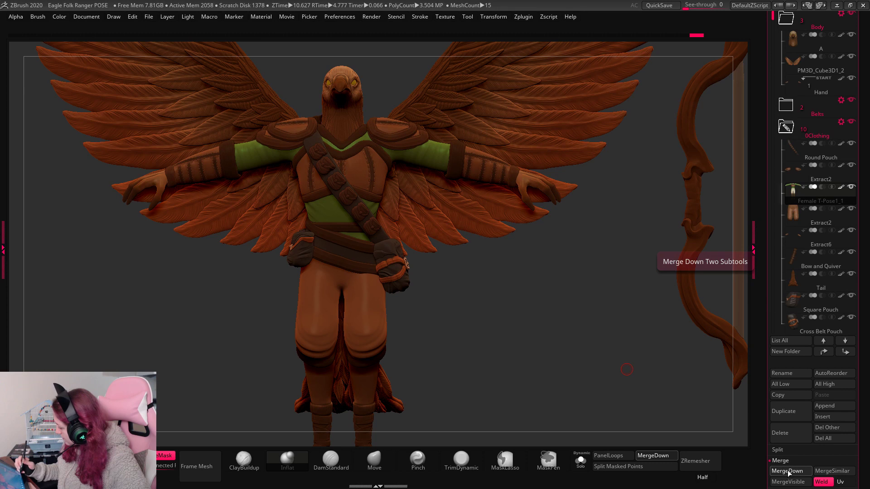
left_click(788, 433)
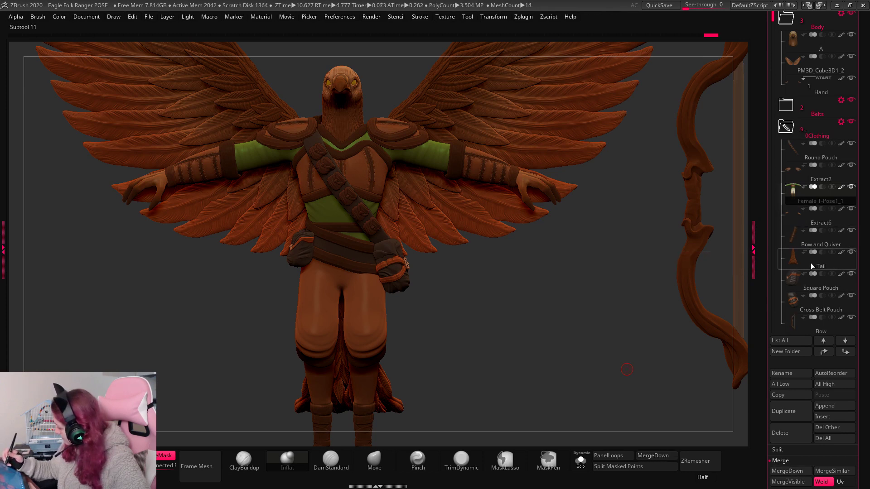
Move all remaining Body and Belts subtools into the 0Clothing folder and set the subtool visible count to 16.
scroll(807, 204, "up", 3)
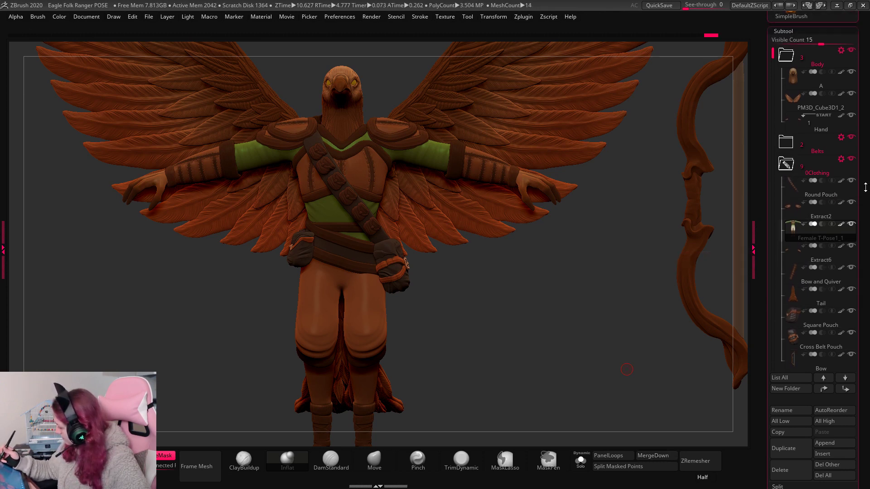
left_click_drag(795, 113, 795, 213)
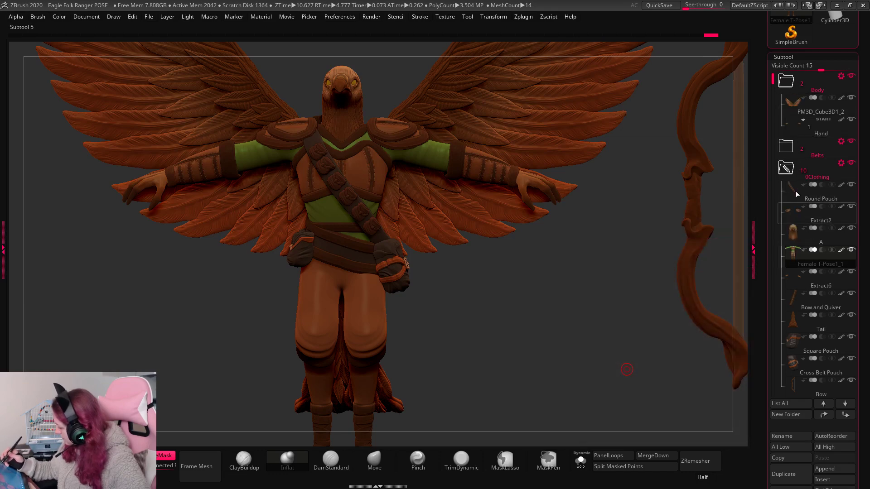
left_click_drag(794, 129, 796, 168)
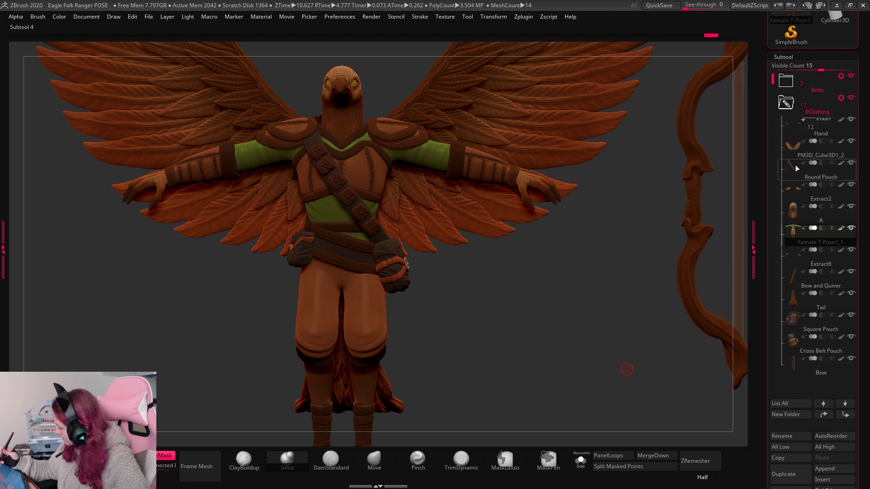
left_click(789, 86)
left_click_drag(793, 121, 797, 142)
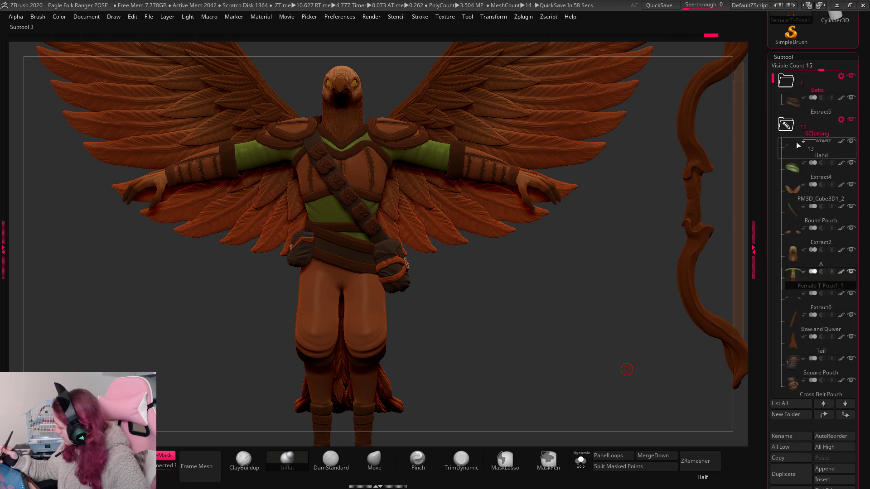
left_click_drag(800, 104, 809, 124)
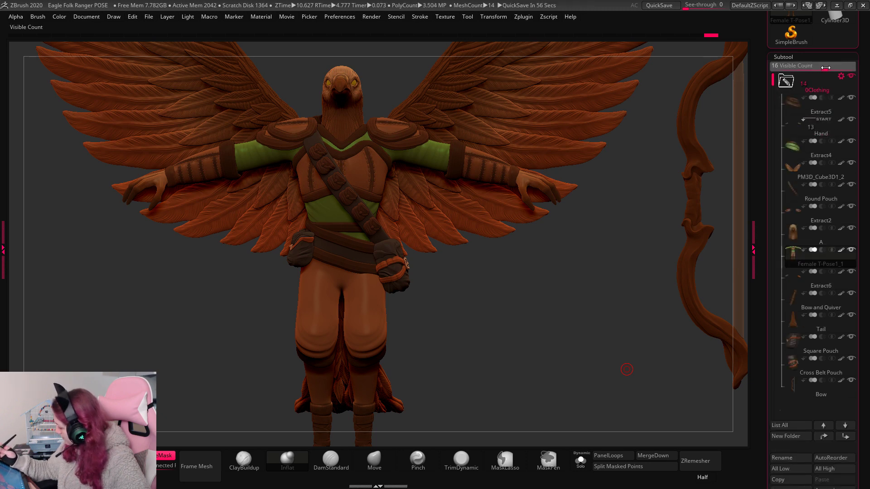
Move the Bow and Quiver and Tail subtools out of the 0Clothing folder.
left_click(832, 91)
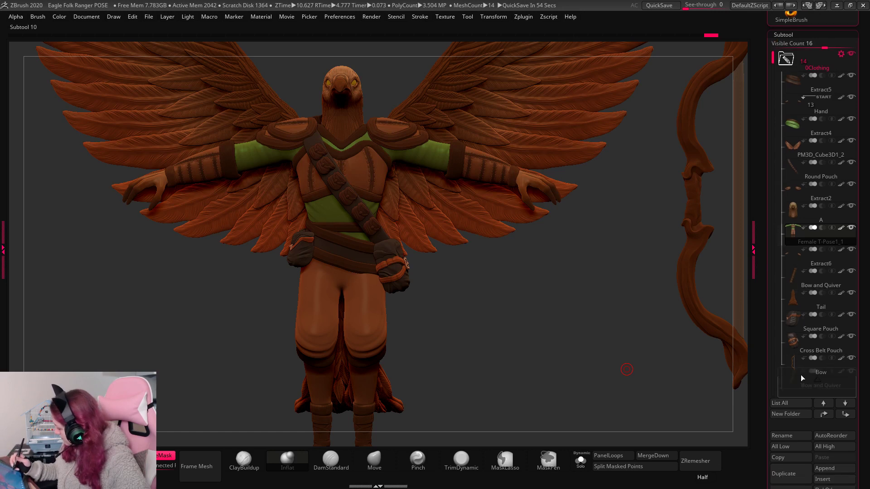
left_click_drag(800, 378, 798, 374)
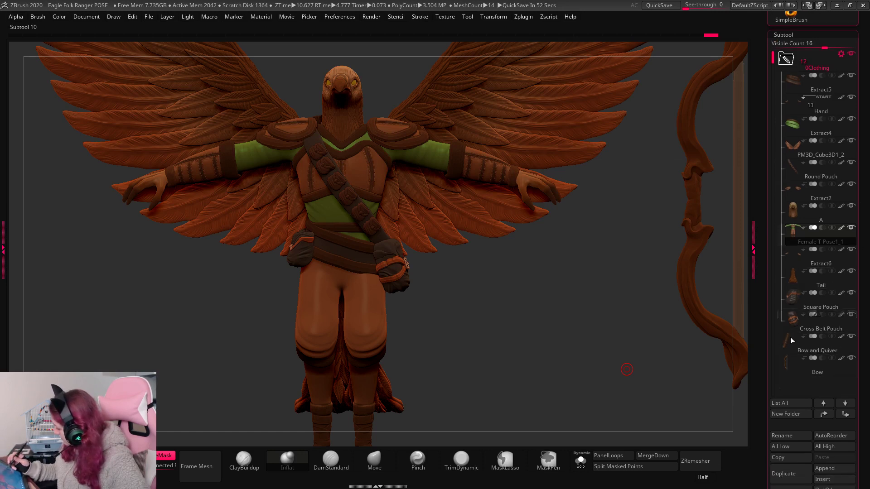
Check the Extract6 bracers in isolation and merge Female T-Pose1_1 down with them.
left_click(793, 256)
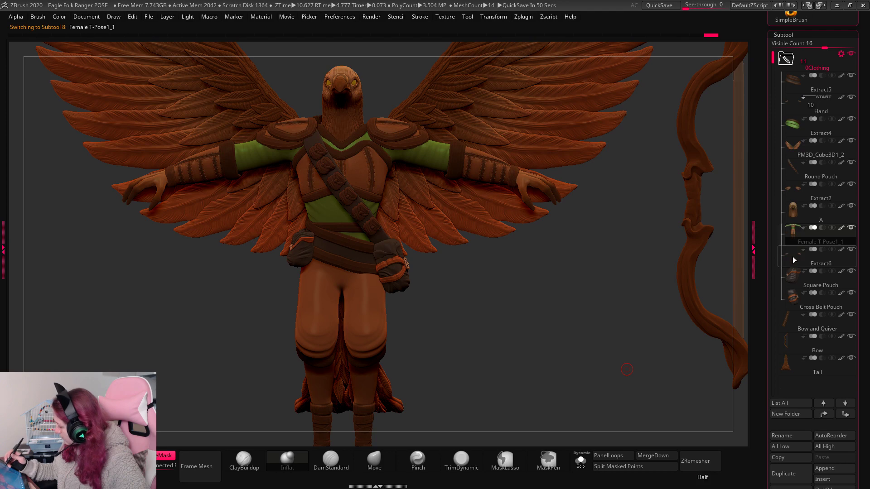
left_click(581, 462)
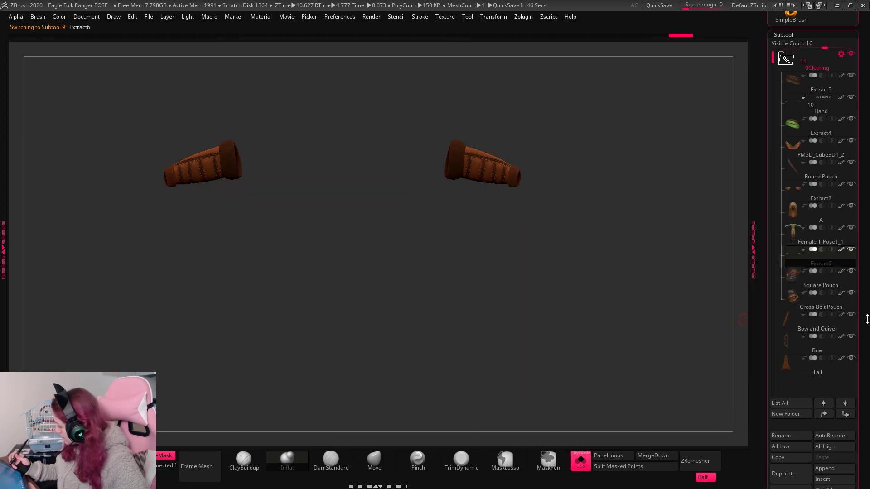
scroll(867, 319, "down", 1)
left_click(789, 227)
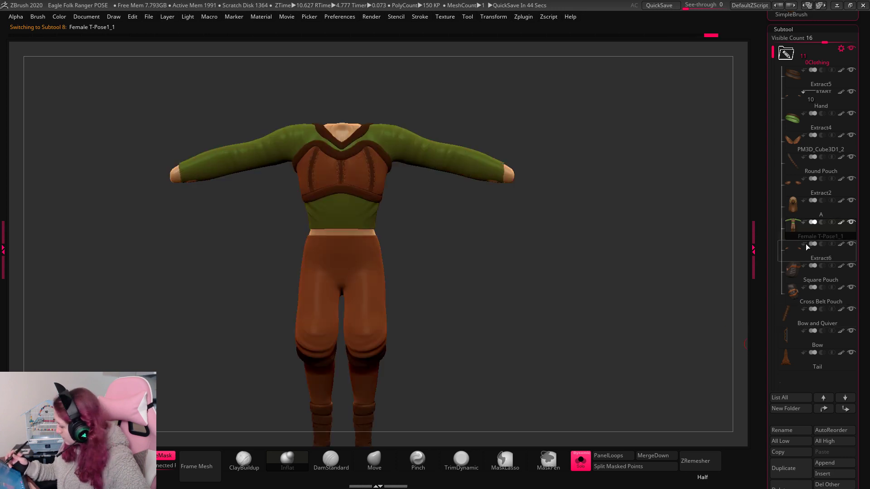
left_click(655, 456)
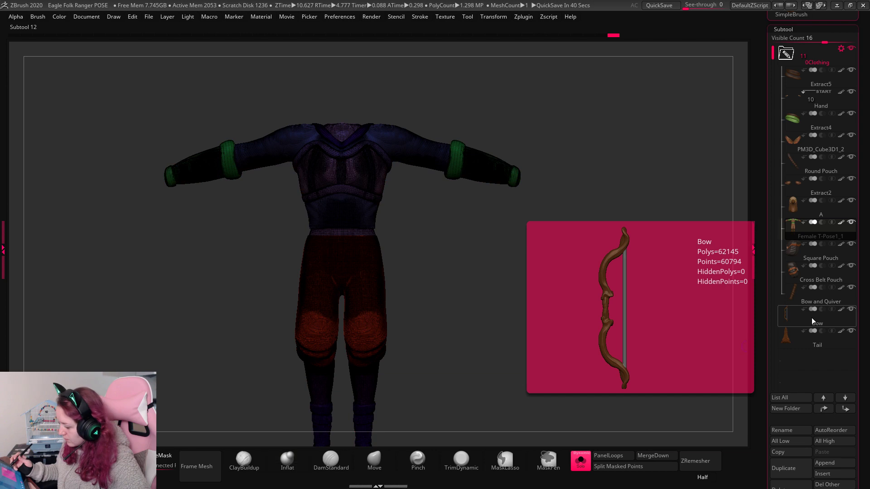
Place the Extract4 and Extract5 waist pieces directly above Female T-Pose1_1 and merge Extract4 down with Extract5.
left_click(793, 120)
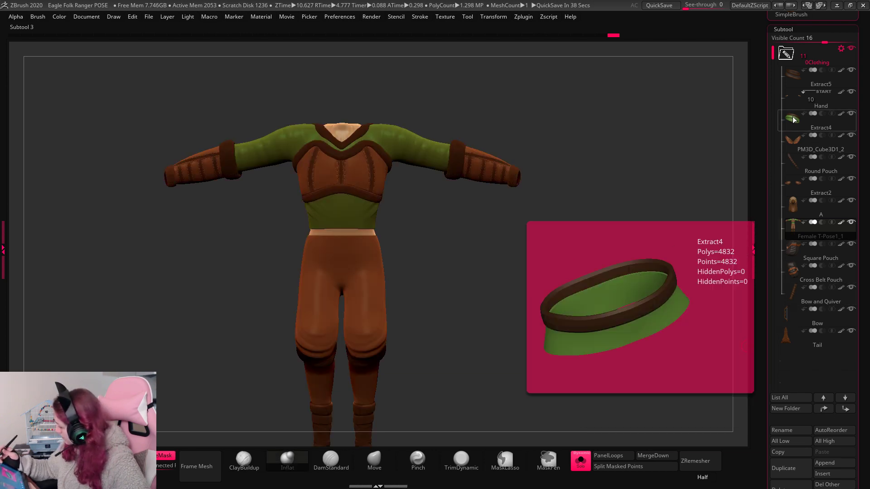
left_click_drag(793, 119, 798, 214)
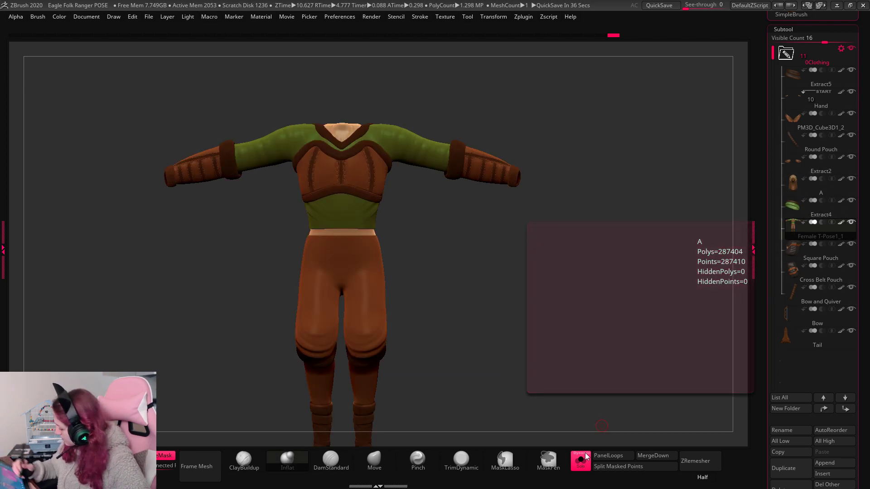
left_click(582, 459)
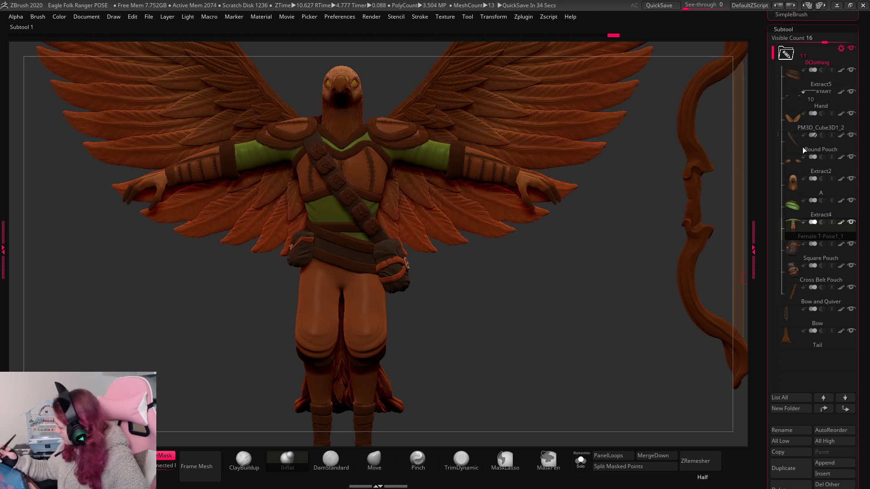
left_click(795, 189)
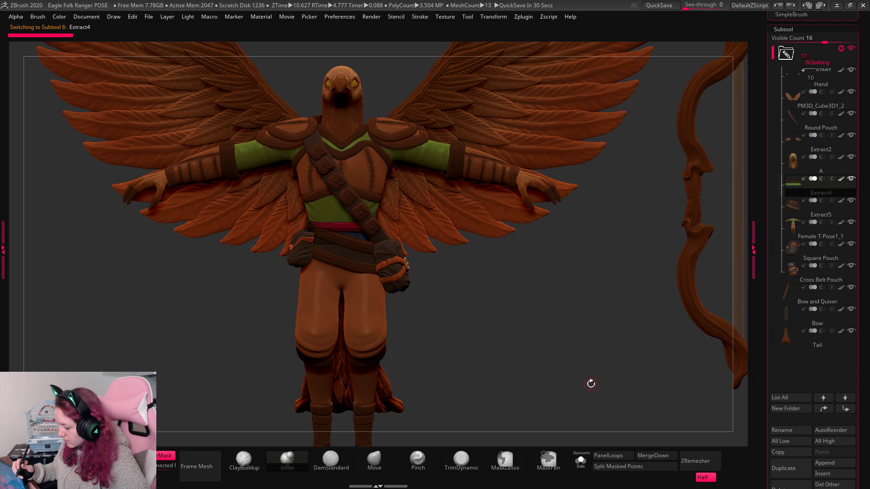
key("ctrl")
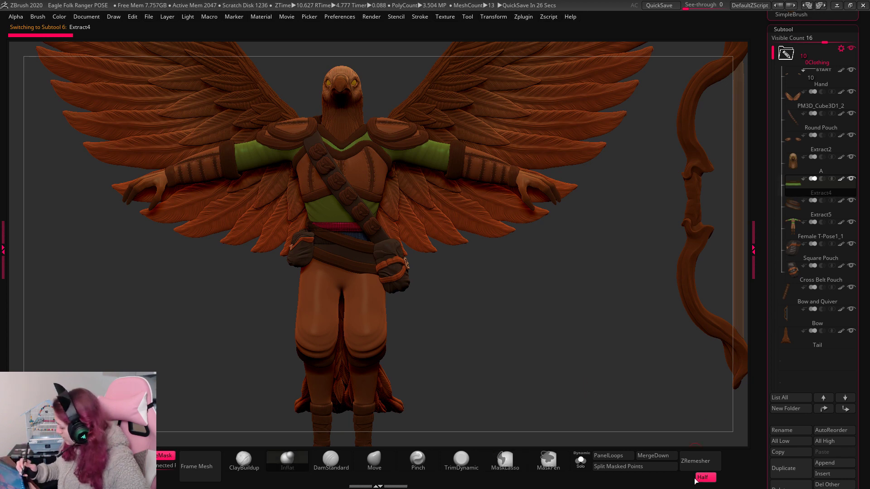
left_click(656, 455)
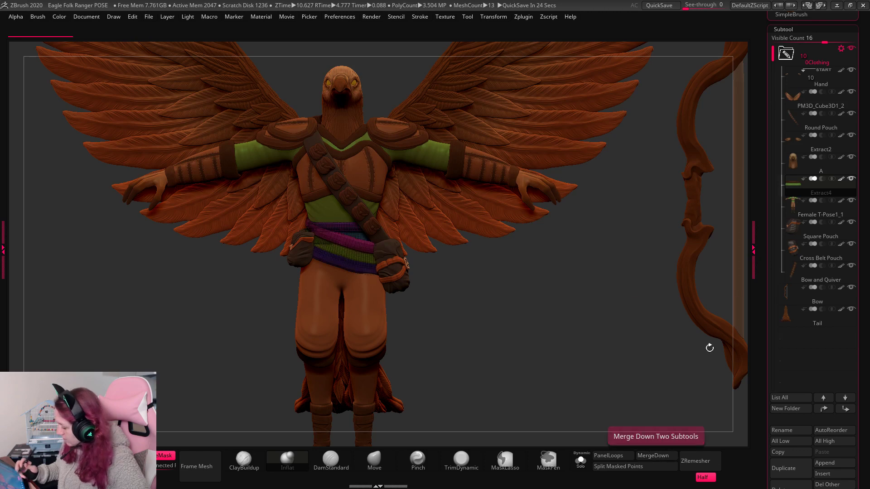
Isolate the merged Extract4 waist pieces and rename that subtool as Belts.
left_click(793, 205)
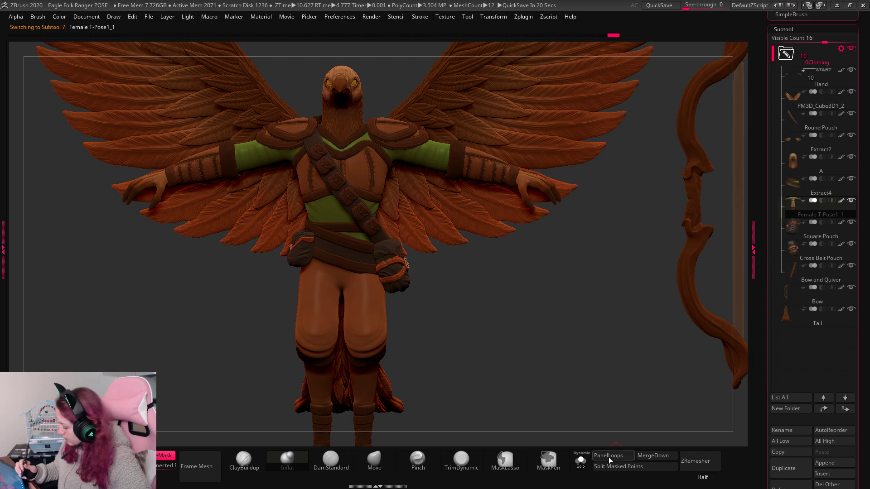
left_click(581, 461)
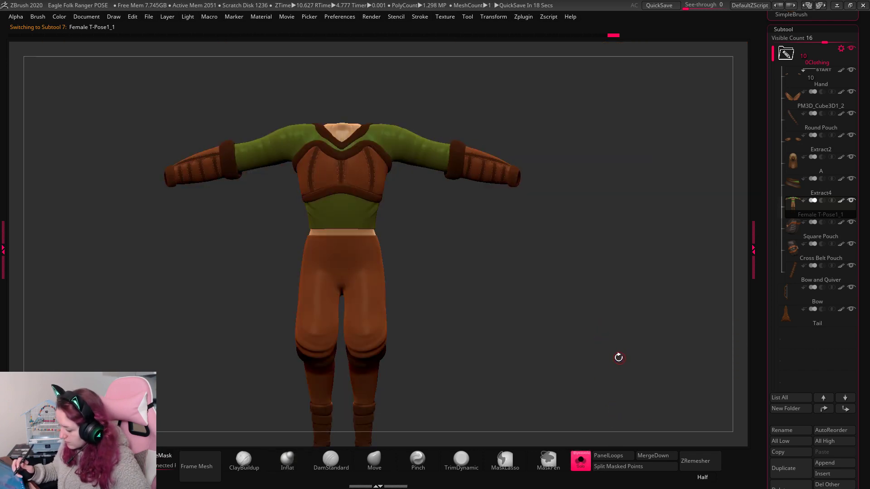
left_click(796, 188)
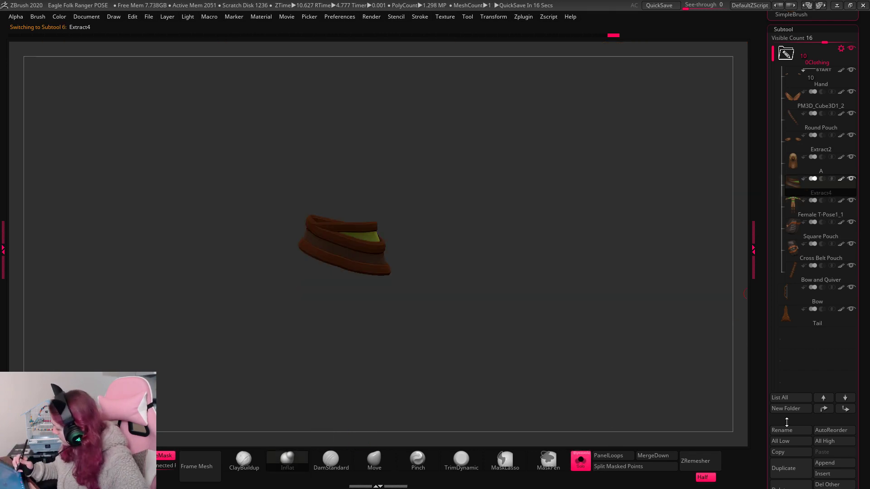
left_click(782, 430)
type("Belt")
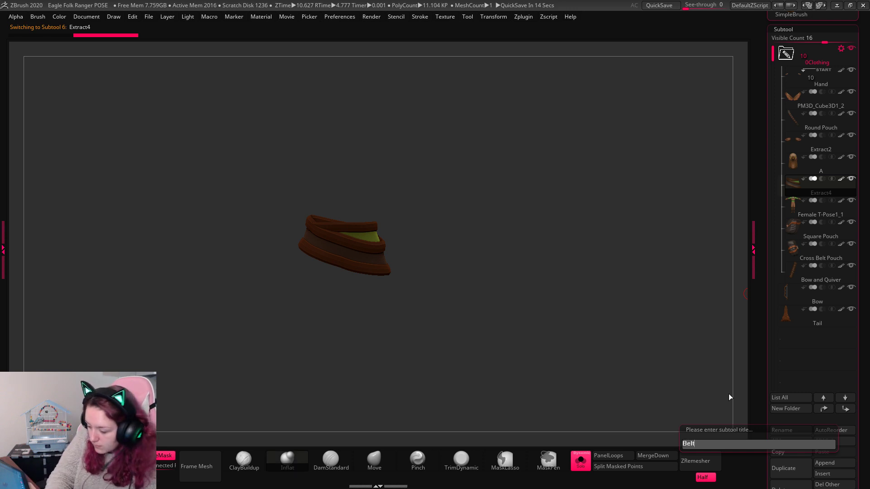
type("s")
key("Return")
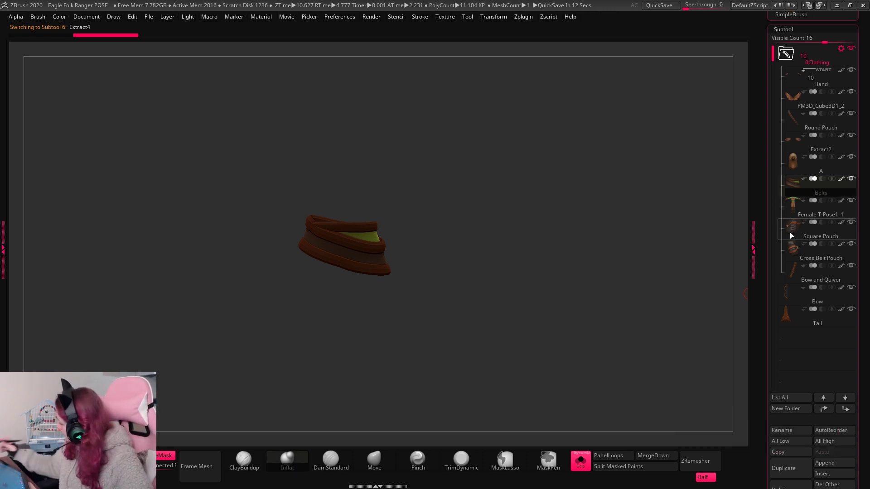
Rename the Female T-Pose1_1 subtool as Body.
mouse_move(790, 233)
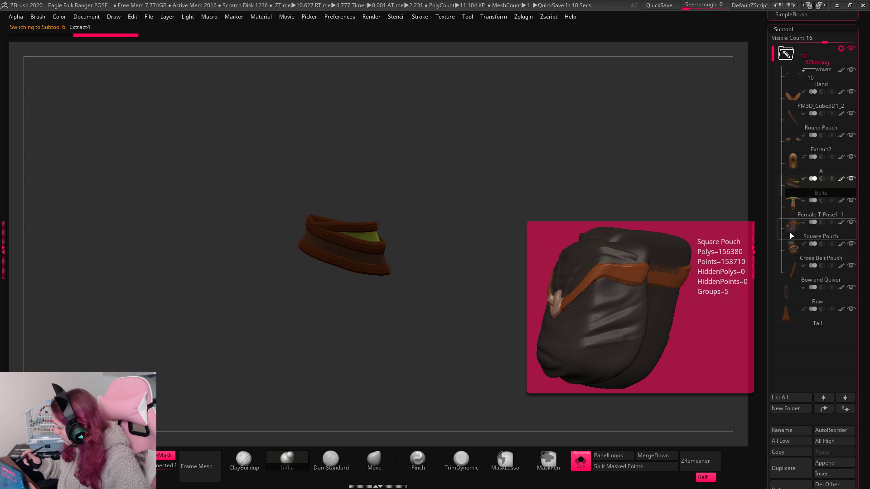
mouse_move(796, 202)
left_click(798, 430)
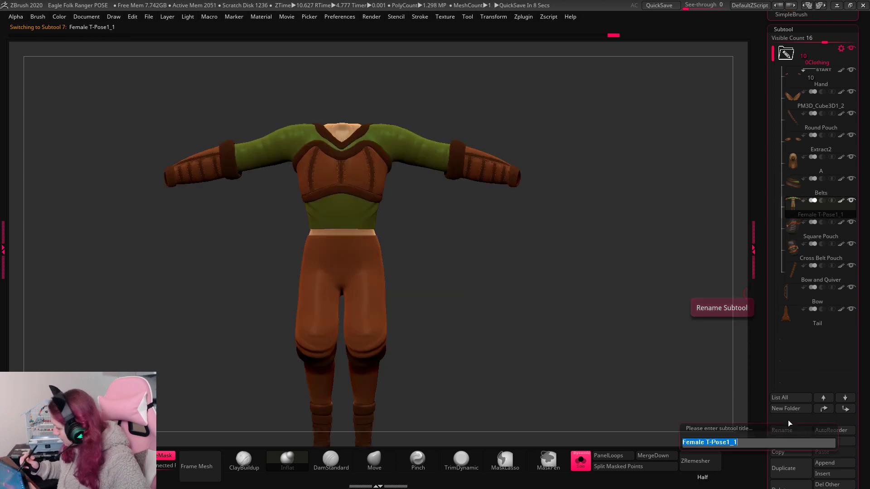
type("Body")
key("Return")
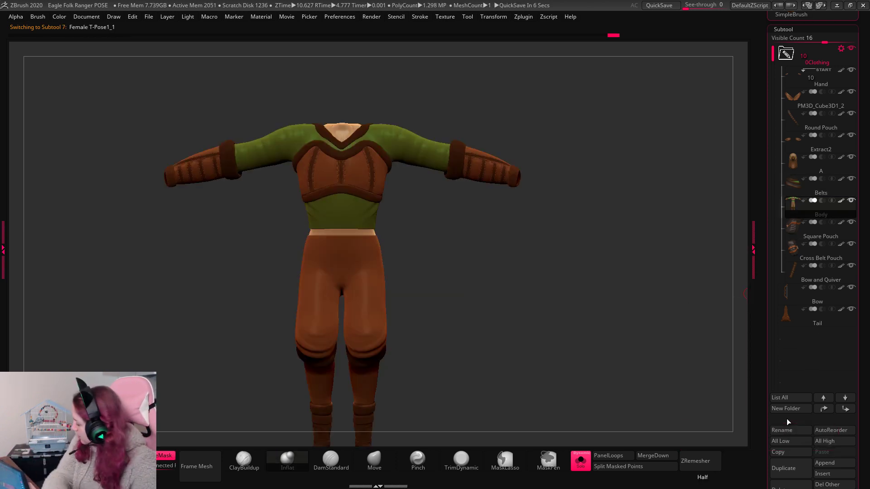
Rename the eagle head subtool A as Head.
left_click(791, 170)
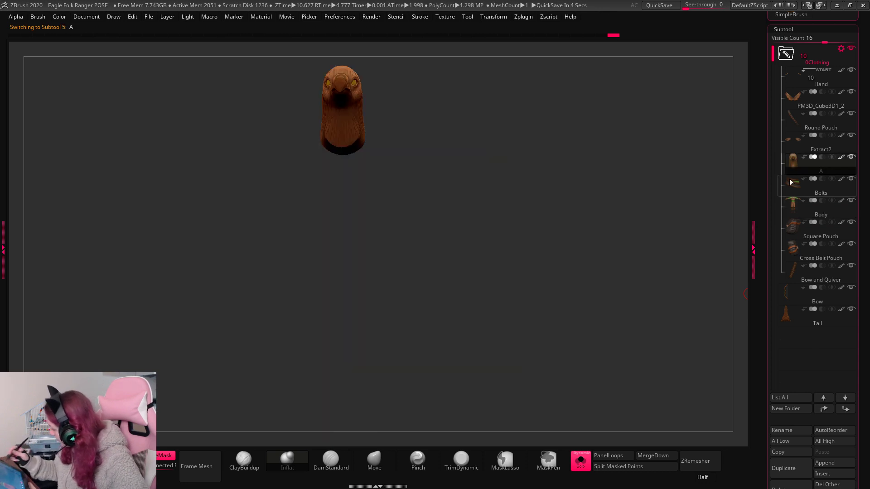
left_click(787, 430)
type("Head")
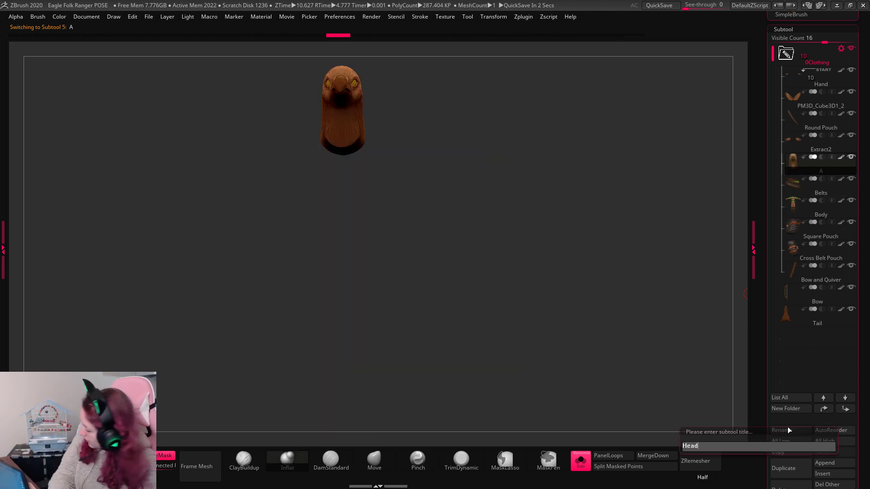
key("Return")
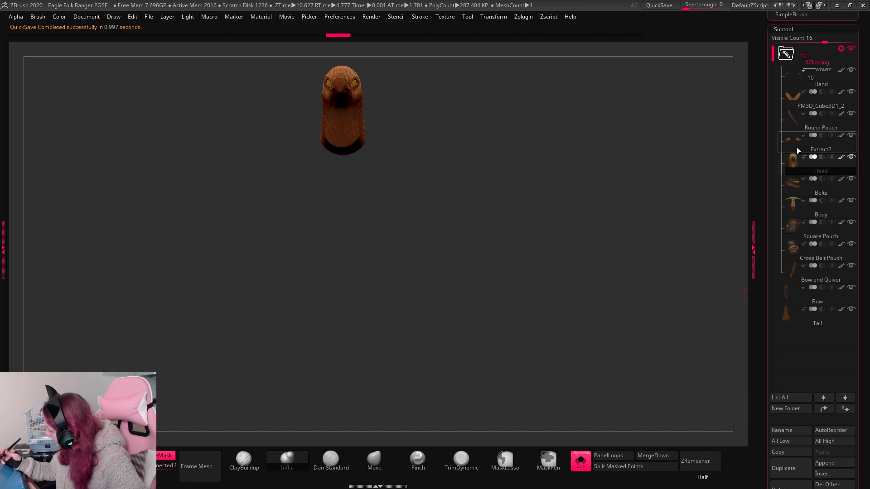
Move the Extract2 shoulder pieces directly above Body in the subtool list and show the whole character again.
left_click_drag(793, 141, 791, 189)
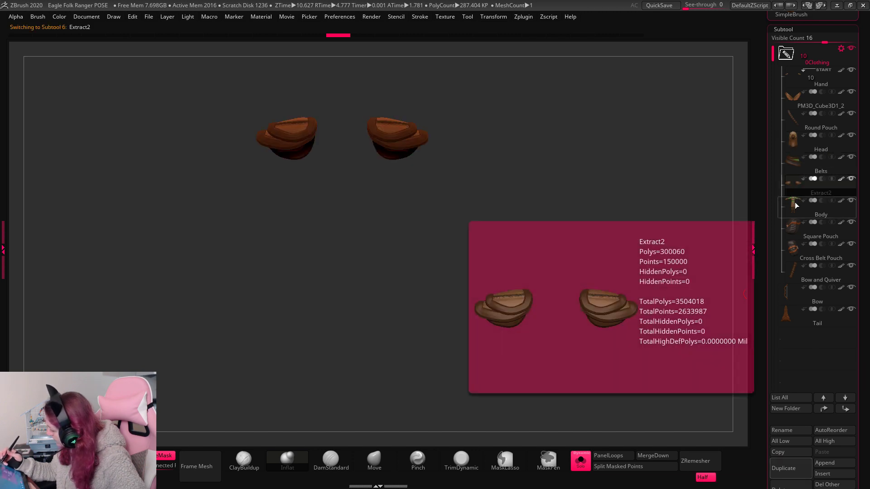
mouse_move(779, 301)
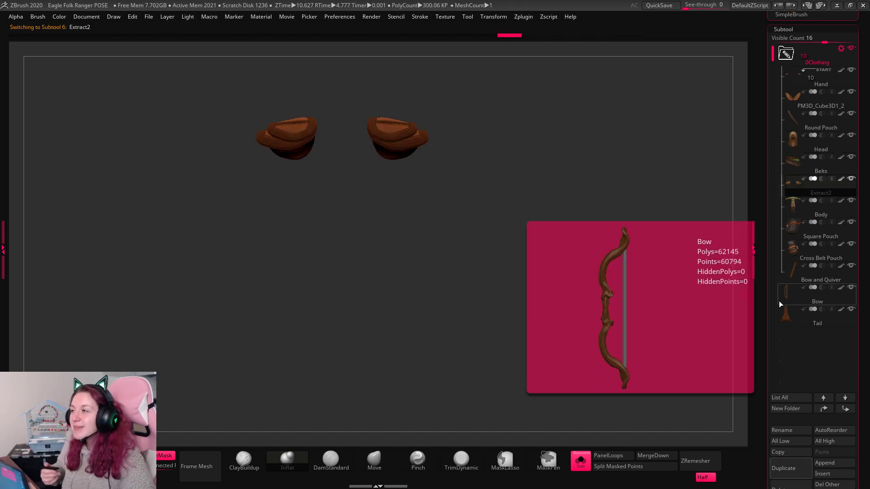
left_click(581, 460)
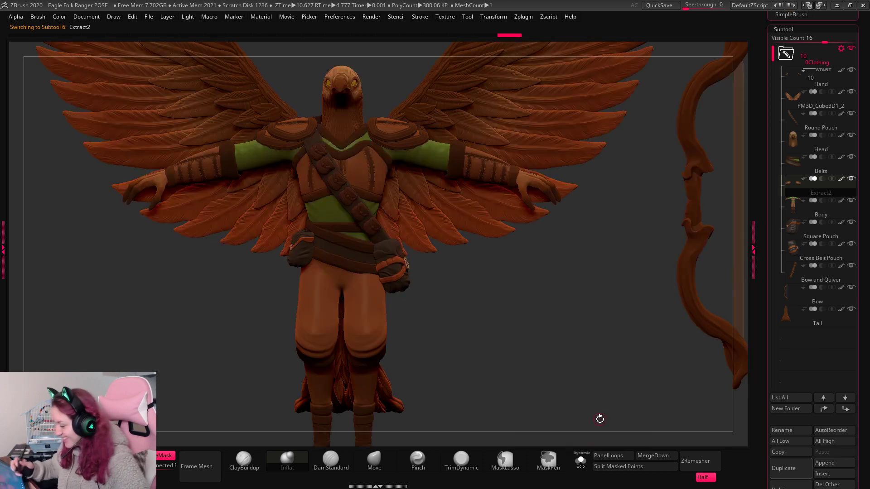
left_click_drag(626, 294, 653, 335, "alt")
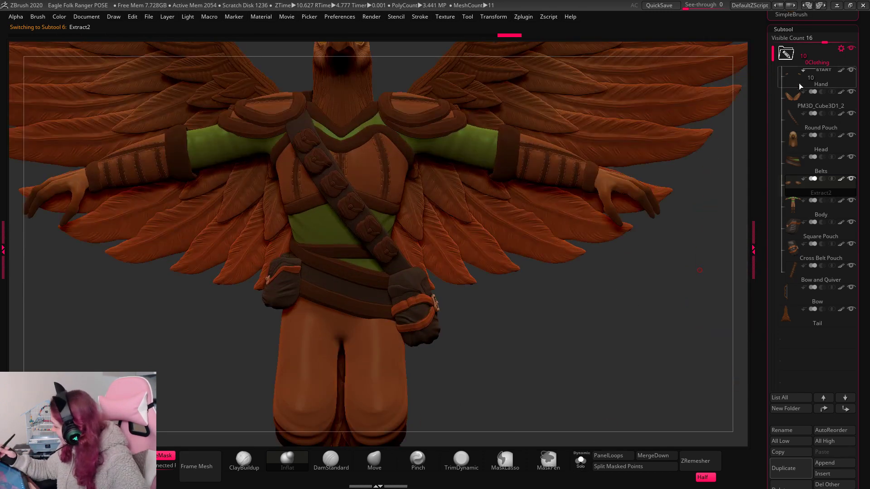
Check the Hand subtool in isolation, then place it directly above Body and merge it down with Body.
left_click(806, 78)
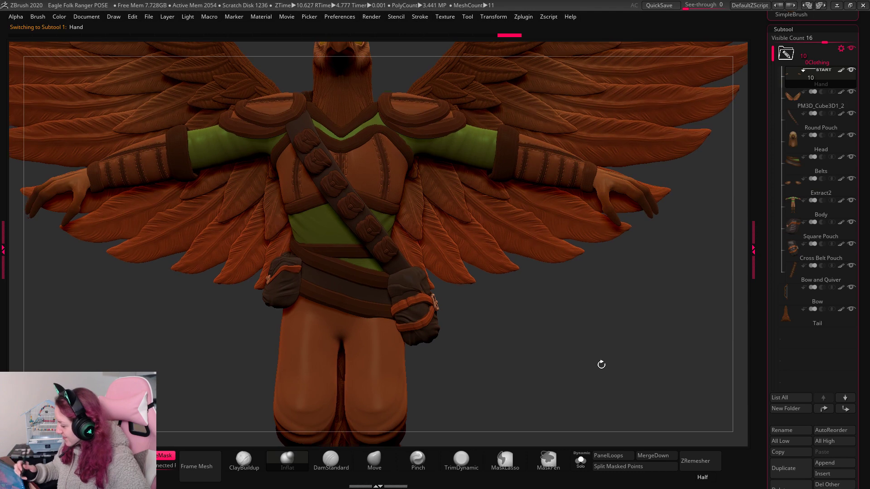
left_click_drag(600, 363, 567, 421, "alt")
left_click(580, 462)
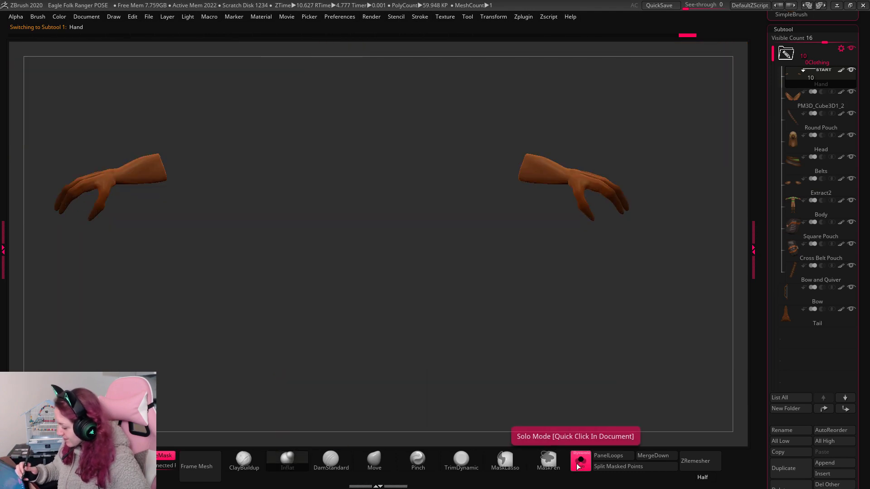
left_click(578, 468)
left_click_drag(689, 291, 652, 284, "alt")
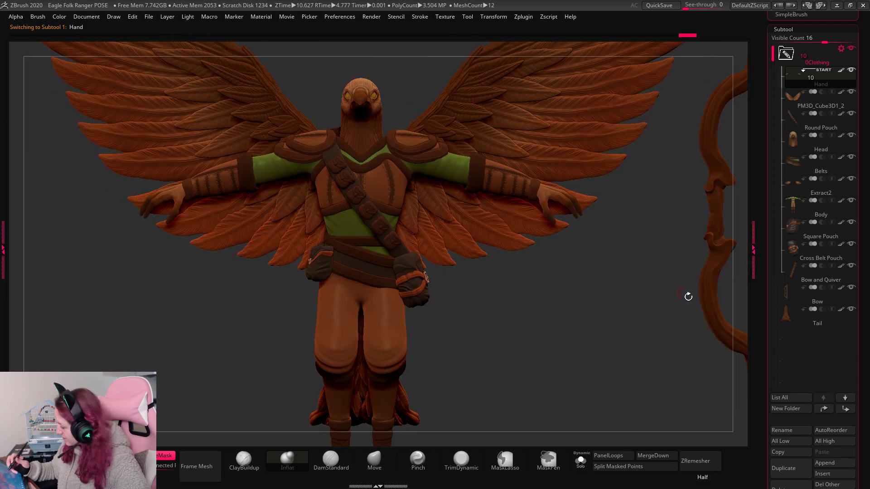
left_click_drag(795, 77, 804, 190)
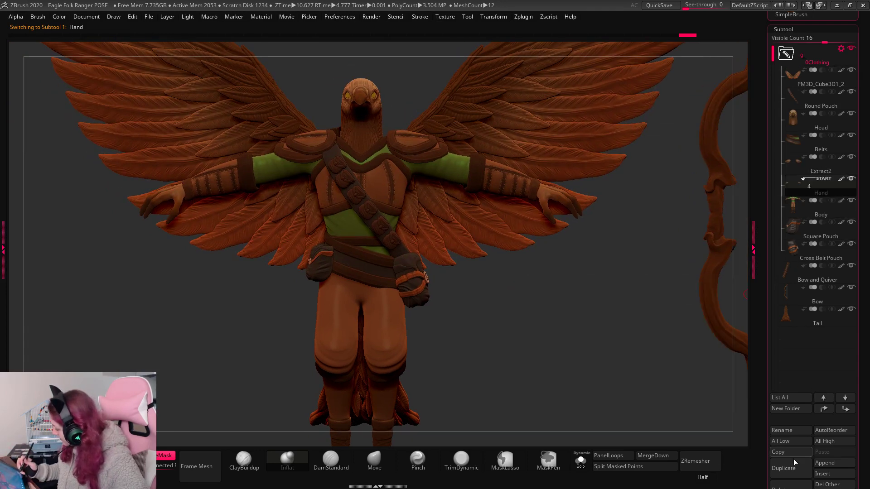
left_click(652, 457)
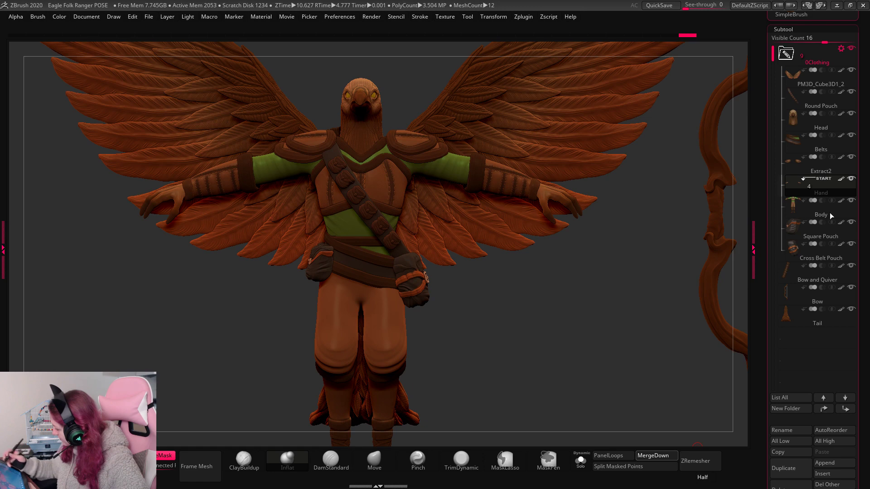
mouse_move(819, 180)
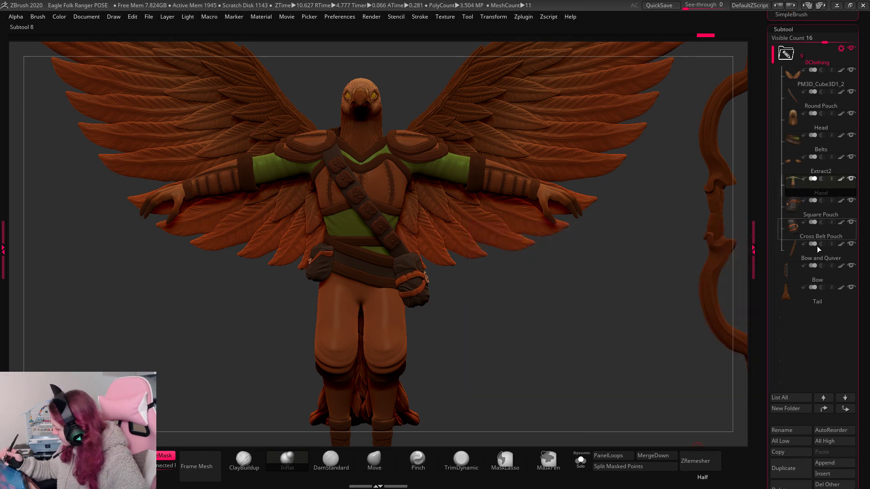
Remove the 0Clothing folder, list the body parts above the belts, pouches and quiver, and set the subtool visible count to 14.
mouse_move(823, 108)
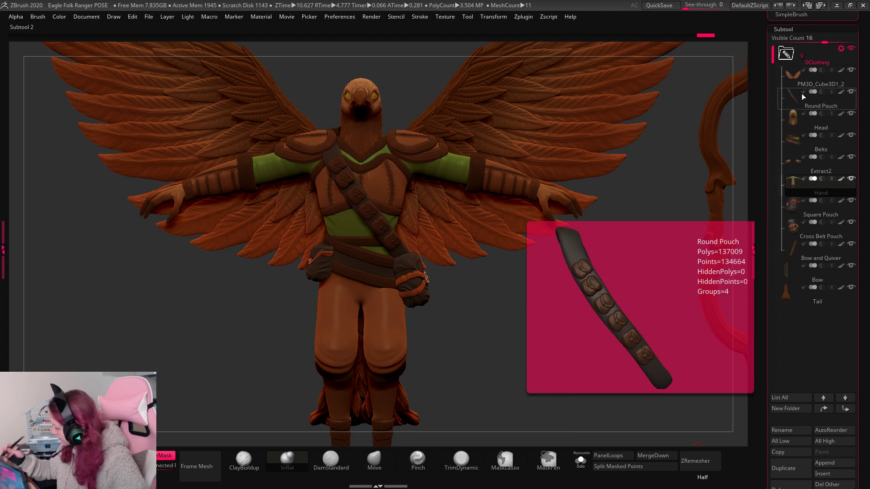
mouse_move(800, 170)
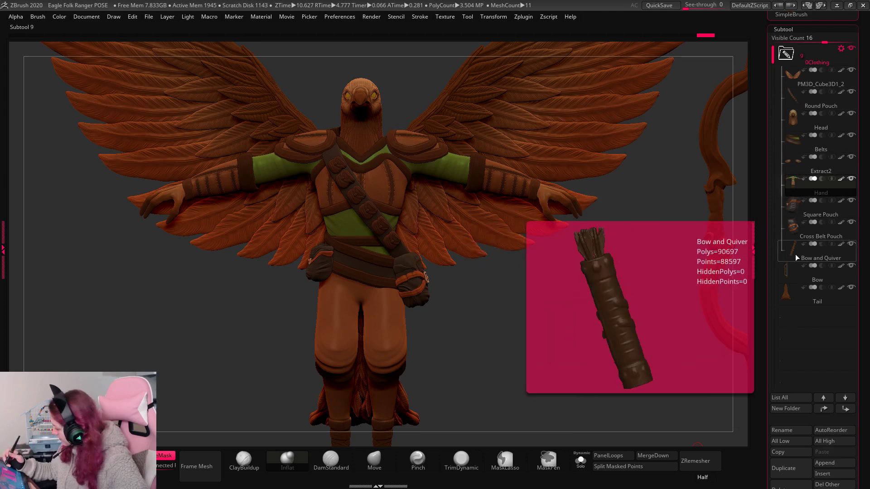
left_click_drag(795, 255, 809, 126)
mouse_move(863, 156)
left_mouse_down()
mouse_move(865, 180)
mouse_move(865, 172)
left_mouse_up()
left_click_drag(825, 76, 819, 77)
Create a folder named Items from the Bow and Quiver subtool and move Cross Belt Pouch into it.
left_click(787, 312)
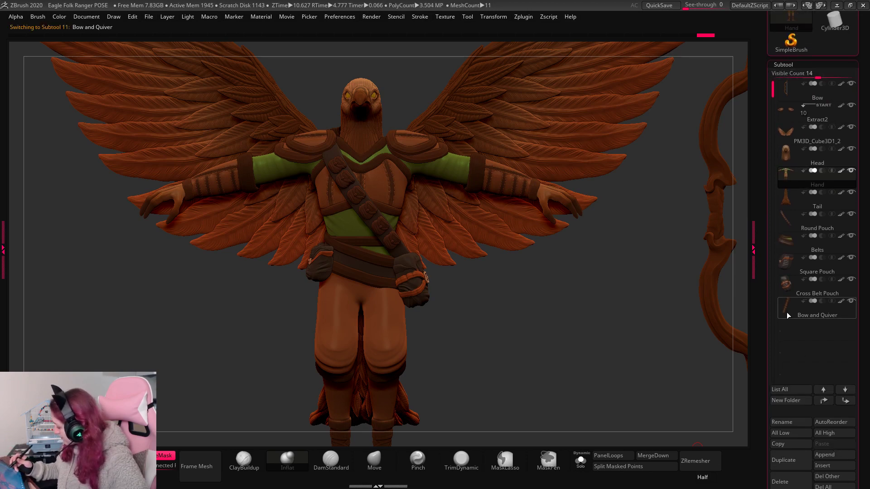
left_click(788, 400)
type("Items")
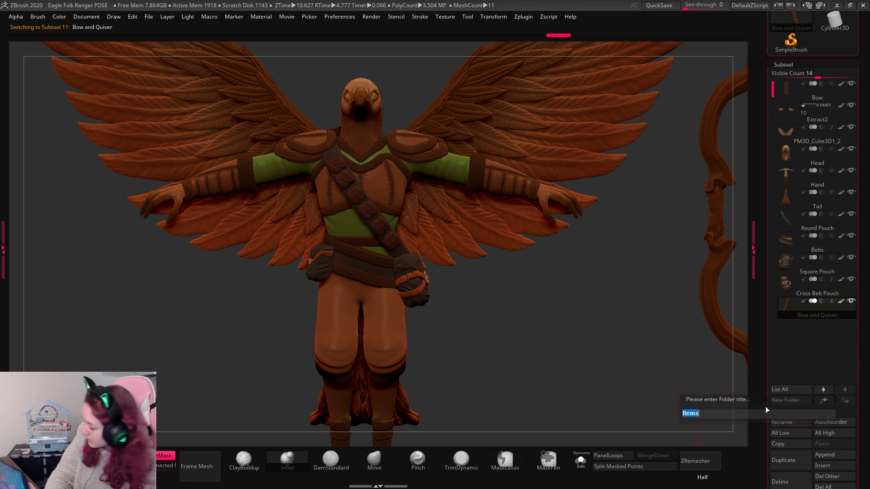
key("Return")
left_click_drag(788, 265, 794, 297)
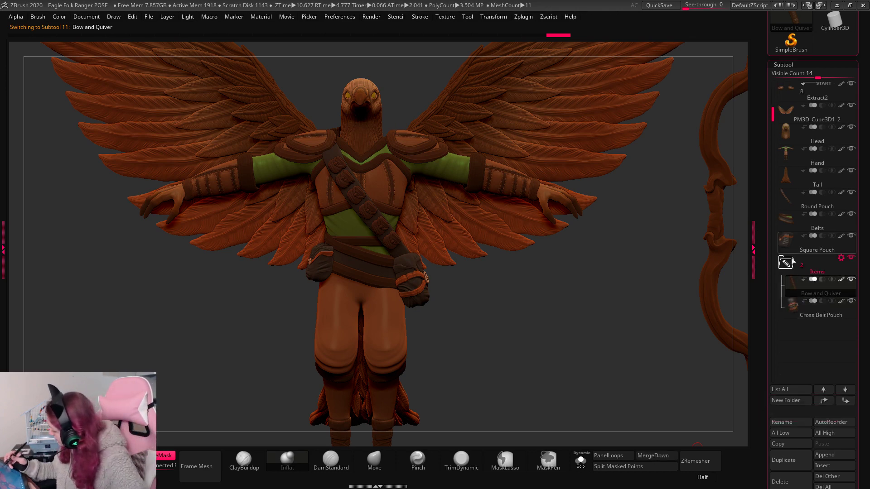
Move the Square Pouch, Belts and Round Pouch subtools into the Items folder.
left_click_drag(793, 244, 799, 268)
mouse_move(811, 317)
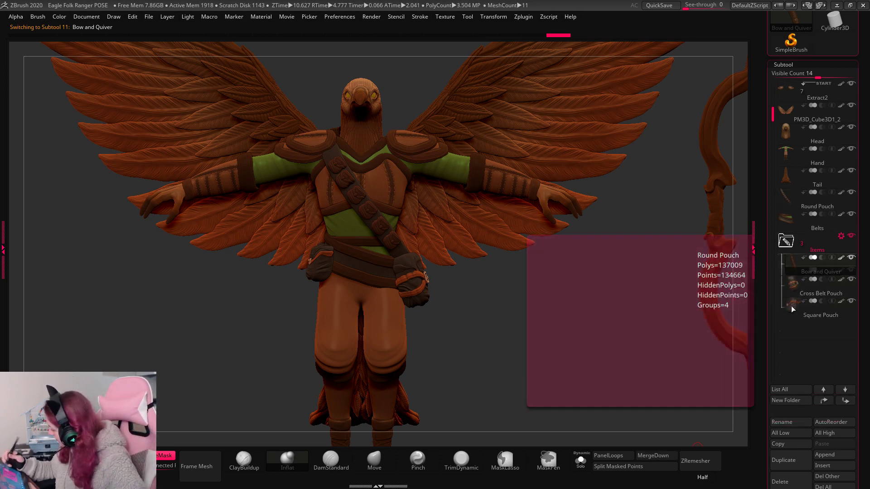
left_click_drag(787, 220, 793, 281)
left_click_drag(787, 199, 793, 259)
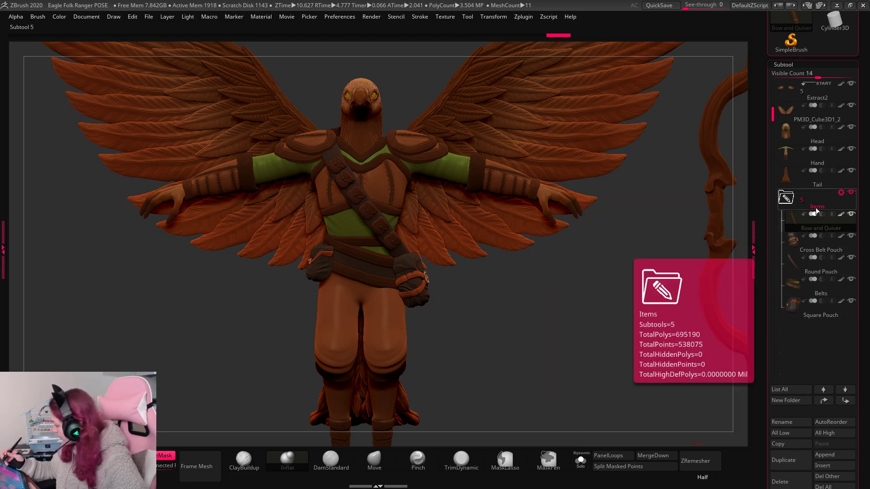
Select the Belts subtool and inspect it in Solo mode, then show the whole character again.
left_click(797, 287)
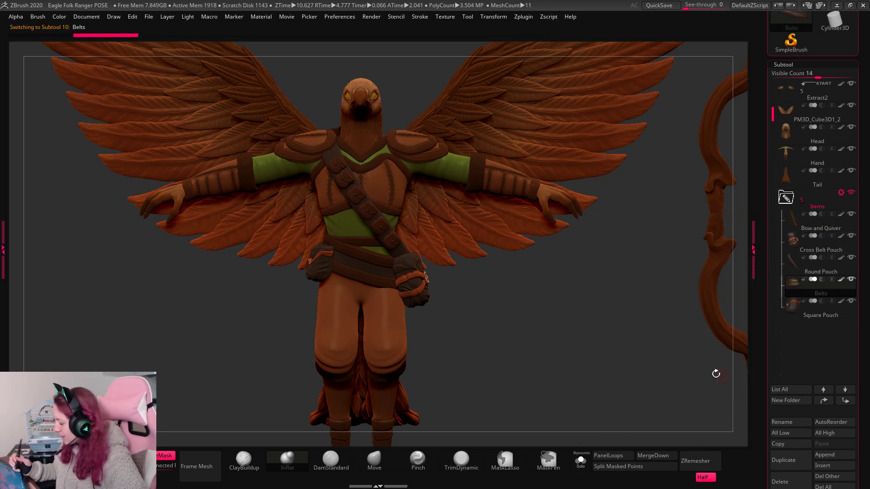
left_click(580, 460)
mouse_move(589, 435)
left_mouse_down()
mouse_move(602, 381)
mouse_move(594, 437)
left_mouse_up()
left_click(581, 460)
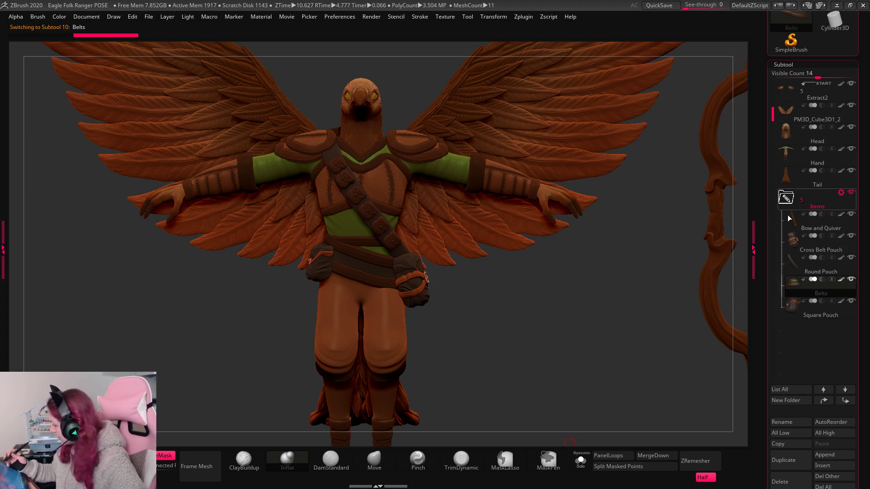
Collapse the Items folder and create a new folder named Body holding the Tail subtool.
left_click_drag(866, 172, 866, 194)
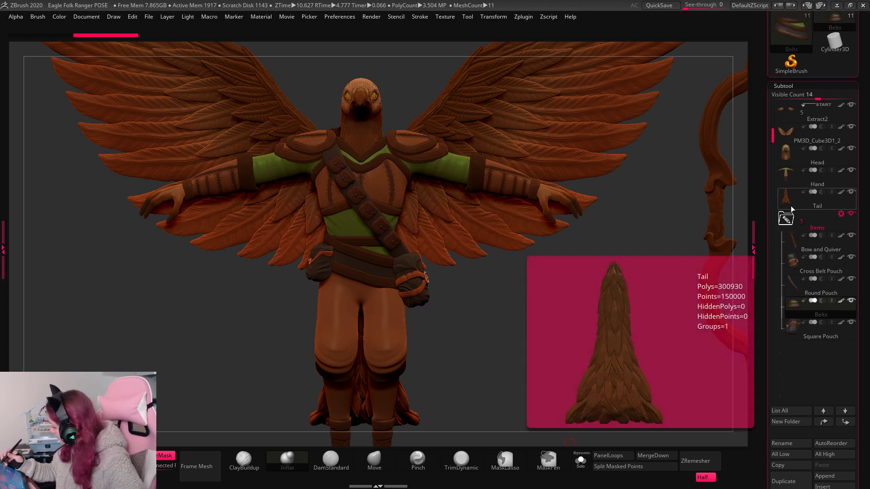
left_click(785, 220)
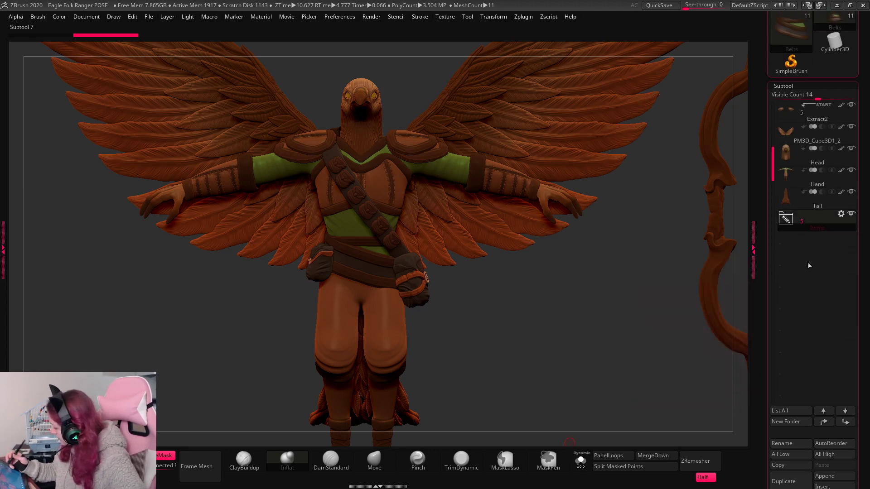
left_click(784, 193)
left_click(793, 422)
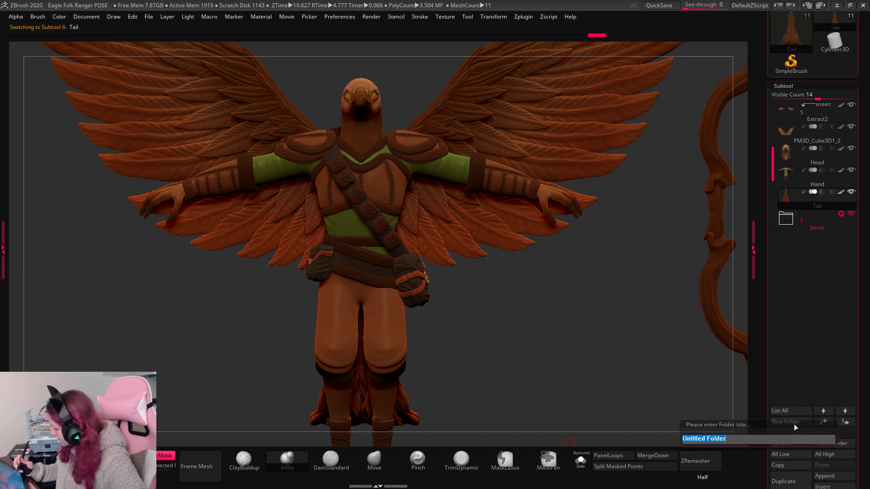
type("Body")
key("Return")
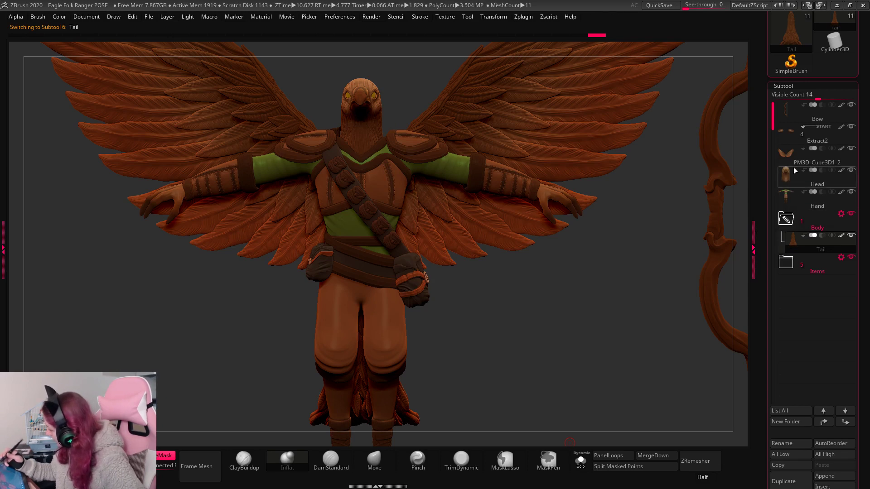
Move the PM3D_Cube3D1_2 wings into the Body folder and the Bow into the Items folder.
left_click_drag(788, 157, 784, 201)
left_click(785, 201)
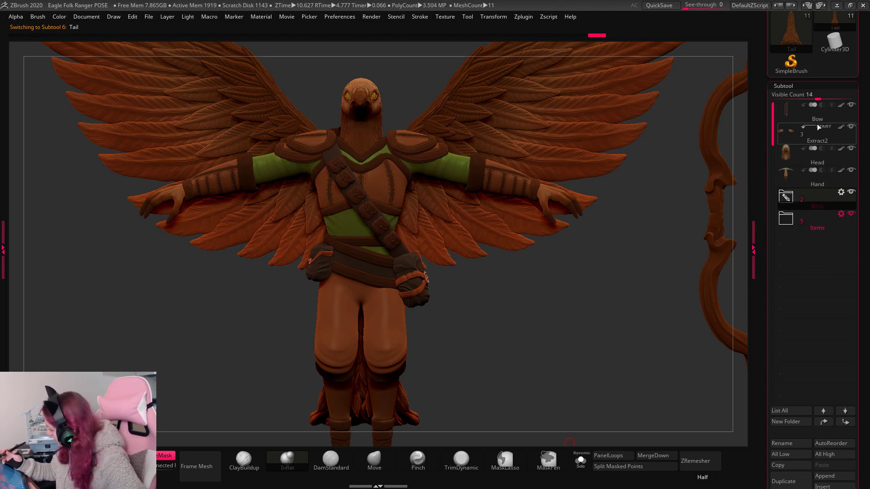
left_click_drag(793, 109, 794, 232)
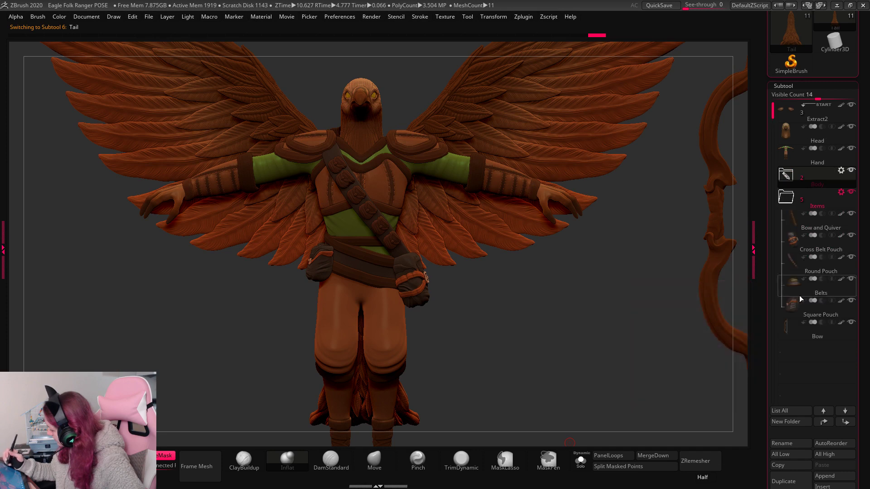
Hide the Items and Body folders, then add the Extract2 subtool to Items and collapse that folder.
left_click(851, 191)
left_click(852, 170)
left_click_drag(633, 321, 647, 302, "alt")
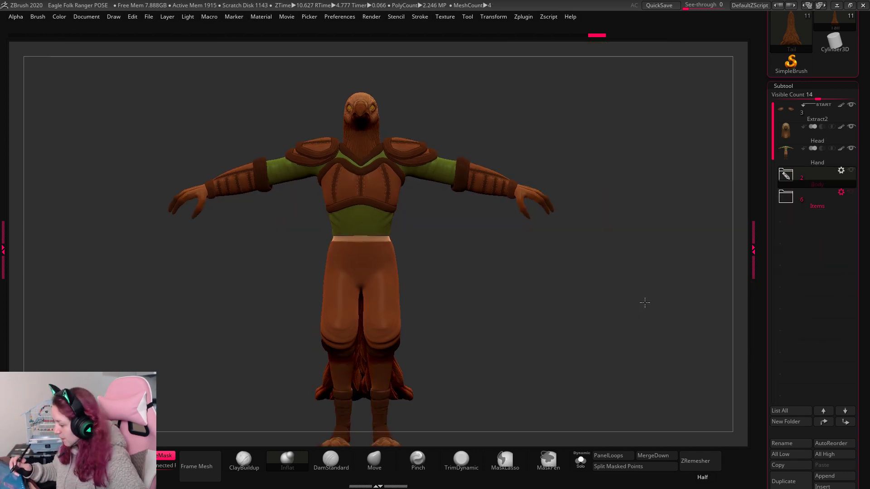
left_click_drag(790, 121, 799, 307)
left_click(787, 176)
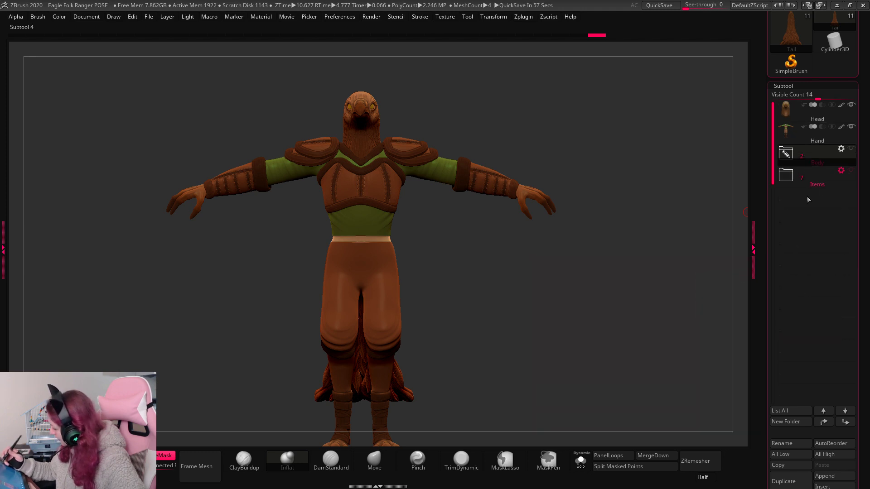
Select the Hand subtool from behind and step back through its recent edits on the back armour.
left_click_drag(618, 306, 542, 235)
left_click(791, 111)
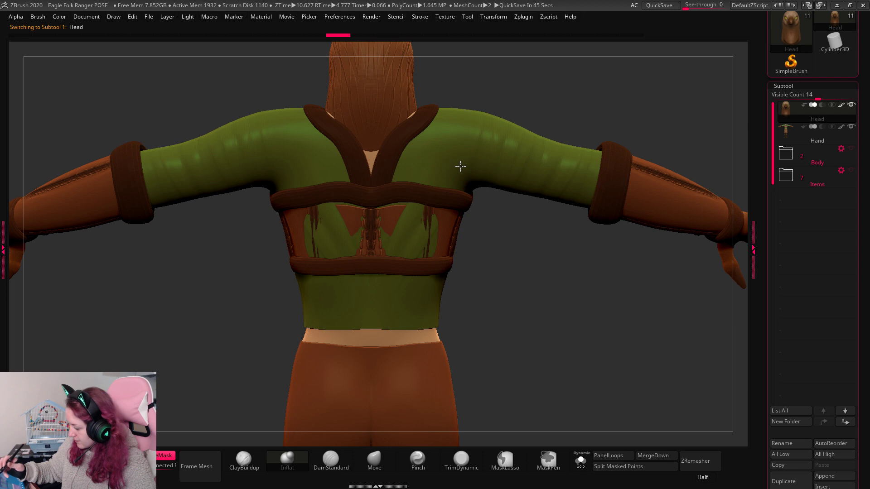
key("space")
left_click(441, 231, "alt")
key("ctrl+z")
key("ctrl+z")
key("ctrl+z")
key("ctrl+z")
key("ctrl+z")
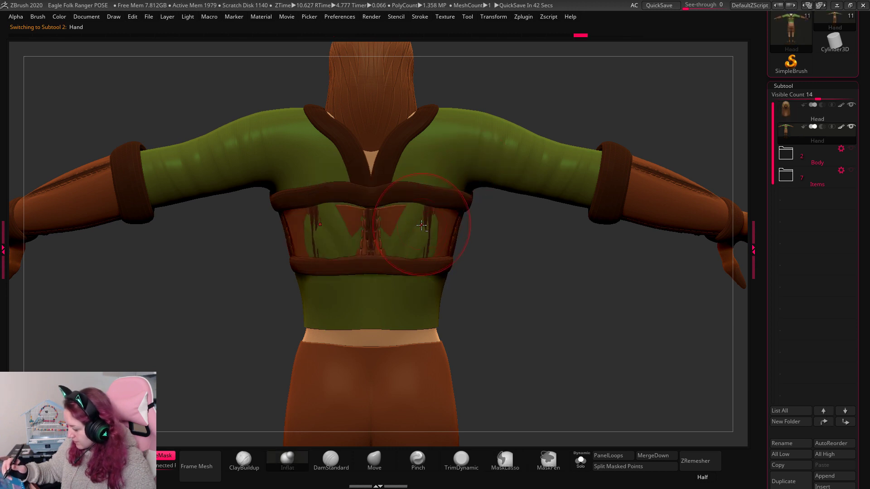
key("ctrl+z")
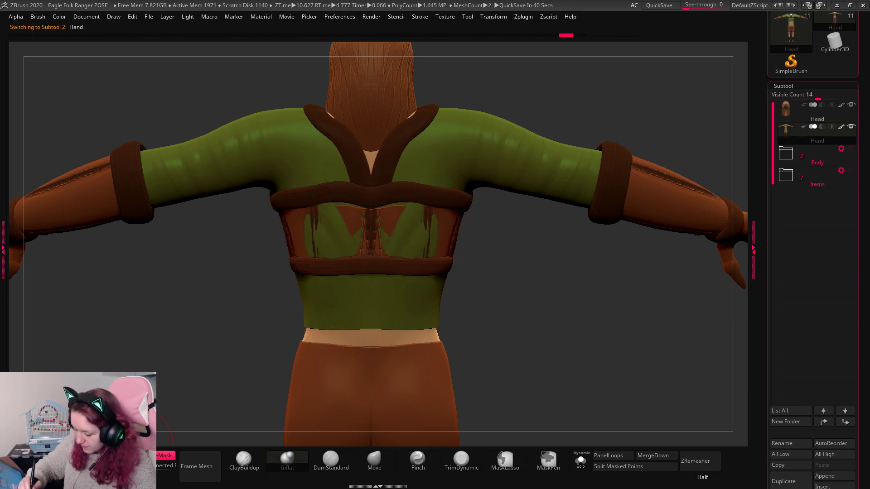
Rework the back armour panel on the Hand subtool so it covers the green shirt poking through.
mouse_move(422, 230)
left_mouse_down()
mouse_move(413, 225)
mouse_move(423, 208)
mouse_move(410, 233)
mouse_move(424, 209)
mouse_move(431, 224)
left_mouse_up()
left_click_drag(447, 184, 437, 281, "shift")
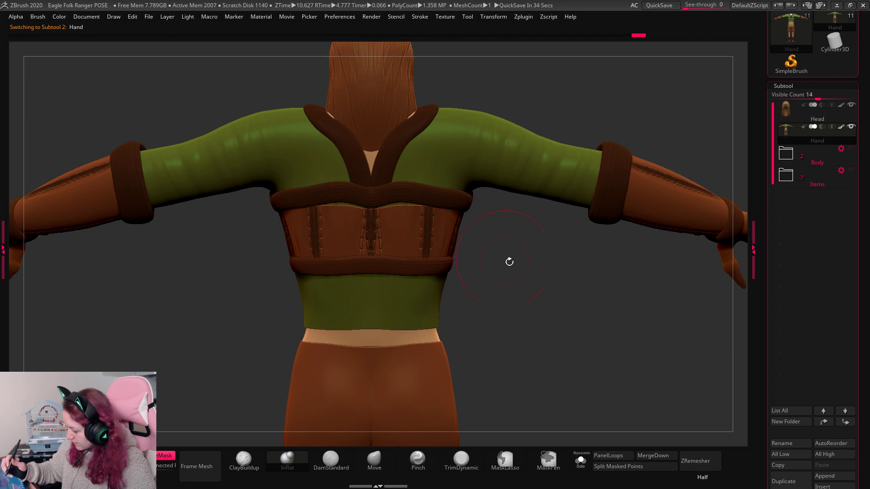
mouse_move(564, 274)
left_mouse_down()
mouse_move(539, 279)
mouse_move(564, 293)
left_mouse_up()
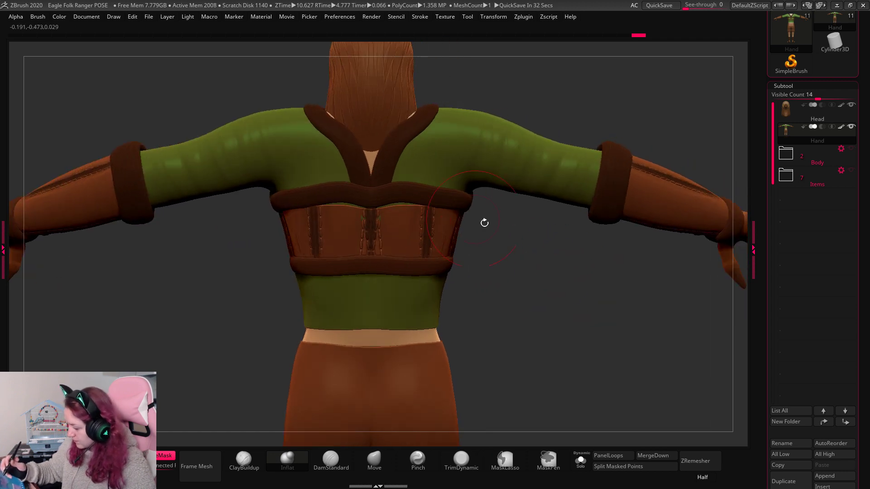
mouse_move(600, 314)
left_mouse_down()
mouse_move(667, 305)
mouse_move(648, 320)
left_mouse_up()
key("f")
Show the Body and Items folders again and look over the full character with wings and bow.
left_click_drag(637, 206, 699, 390)
key("space")
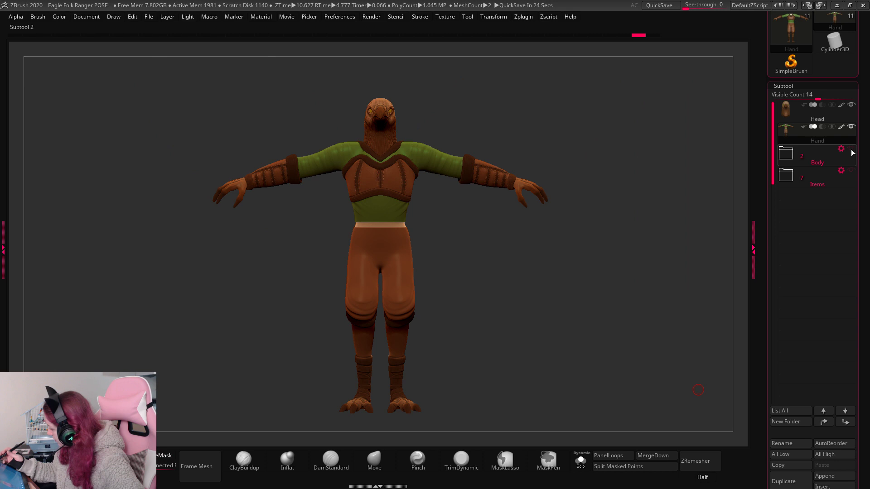
left_click_drag(572, 297, 576, 301, "alt")
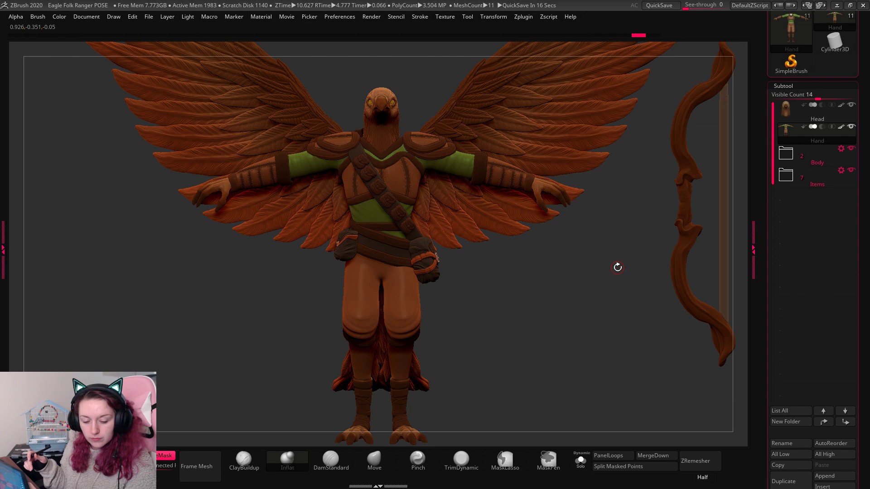
key("space")
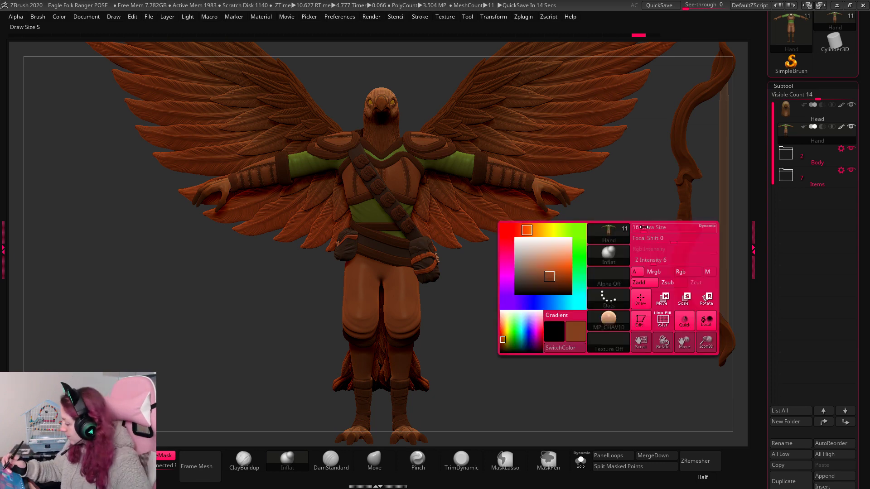
mouse_move(614, 286)
left_mouse_down()
mouse_move(616, 294)
mouse_move(607, 290)
left_mouse_up()
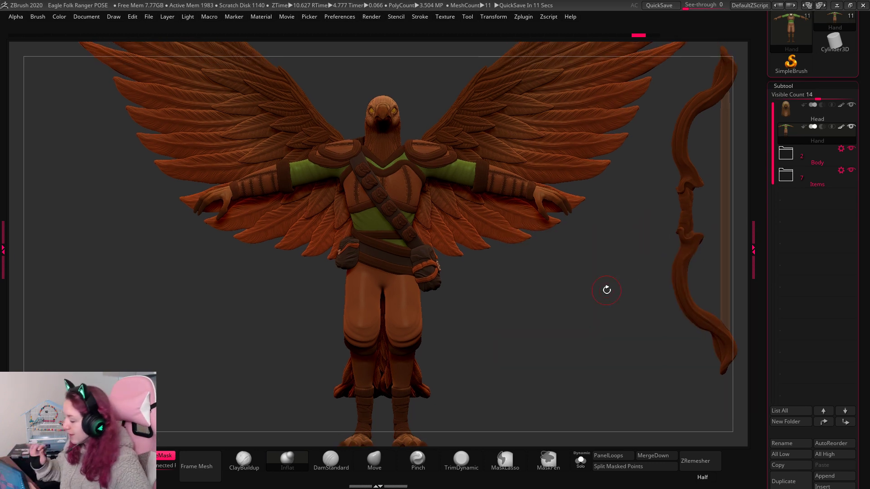
scroll(607, 290, "up", 2)
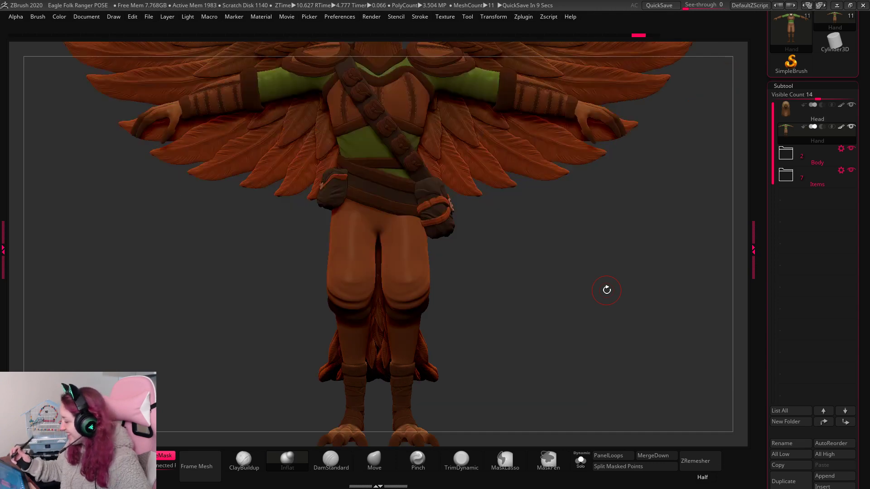
scroll(607, 290, "down", 2)
mouse_move(687, 285)
left_mouse_down()
mouse_move(686, 294)
mouse_move(672, 285)
mouse_move(687, 291)
left_mouse_up()
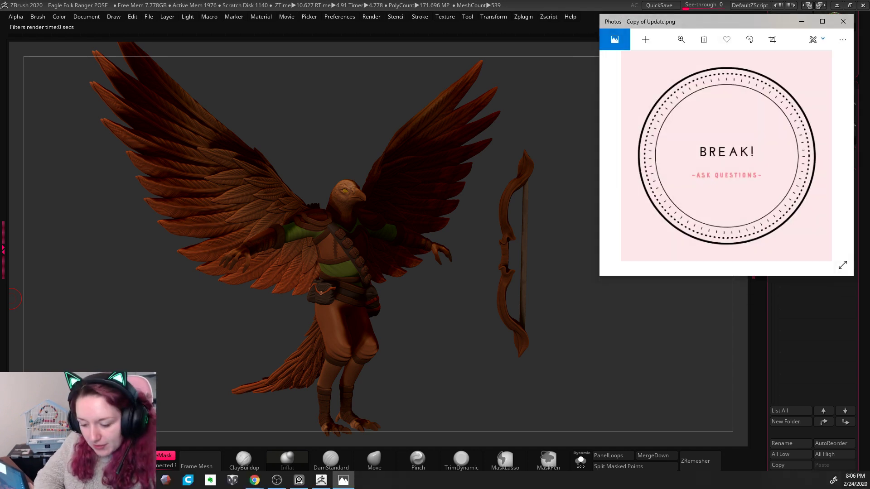
Minimise the break image window to return to the sculpt.
key("alt+Tab")
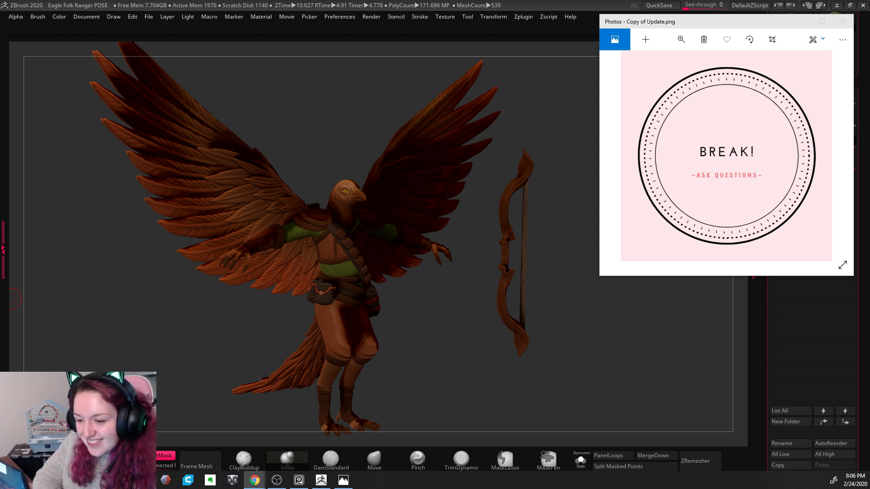
key("alt+Tab")
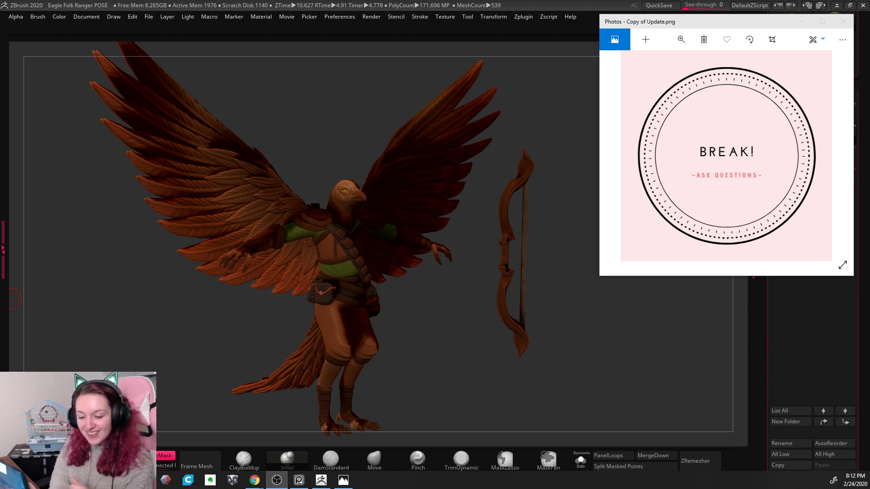
key("alt+Tab")
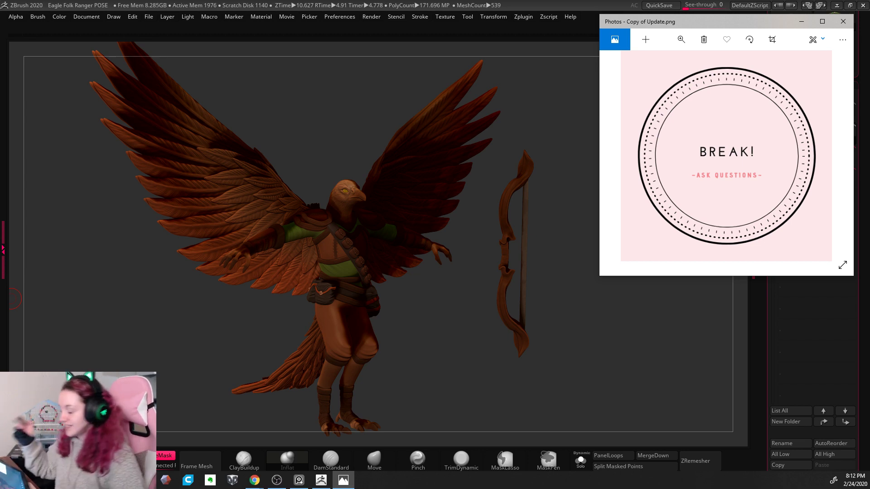
left_click(801, 22)
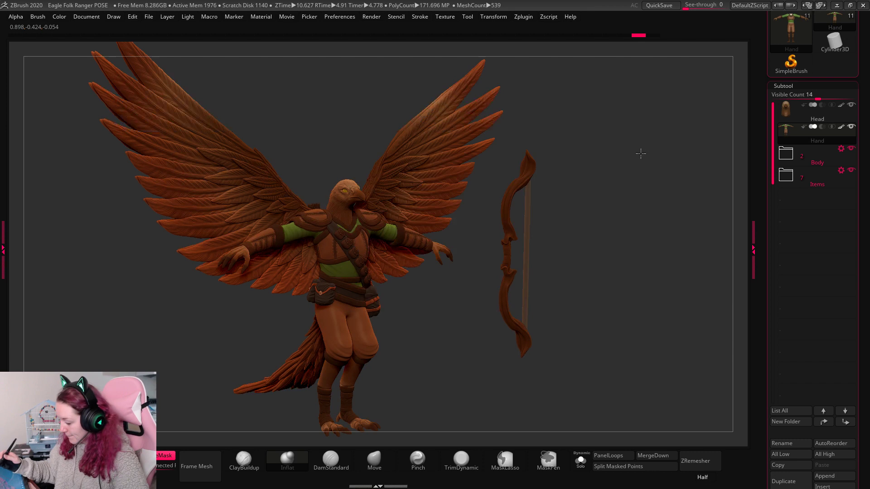
Hide the Body and Items folders and select the Head subtool.
left_click_drag(641, 153, 663, 114)
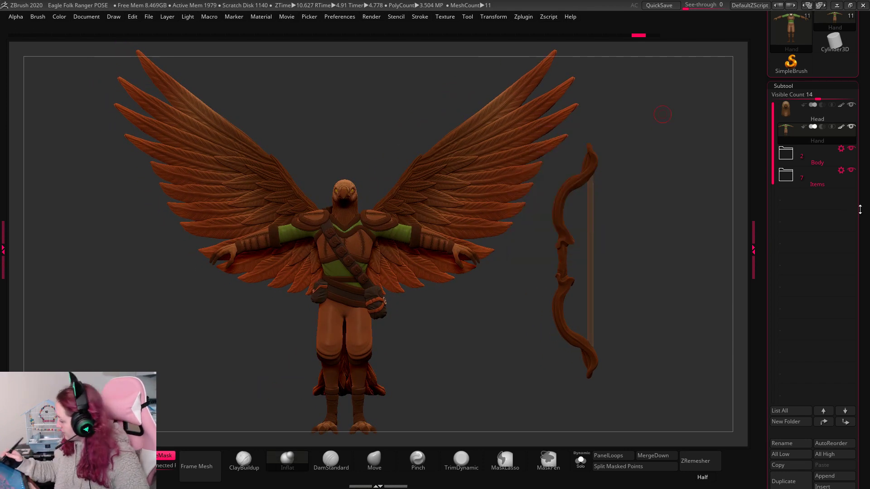
scroll(811, 272, "down", 1)
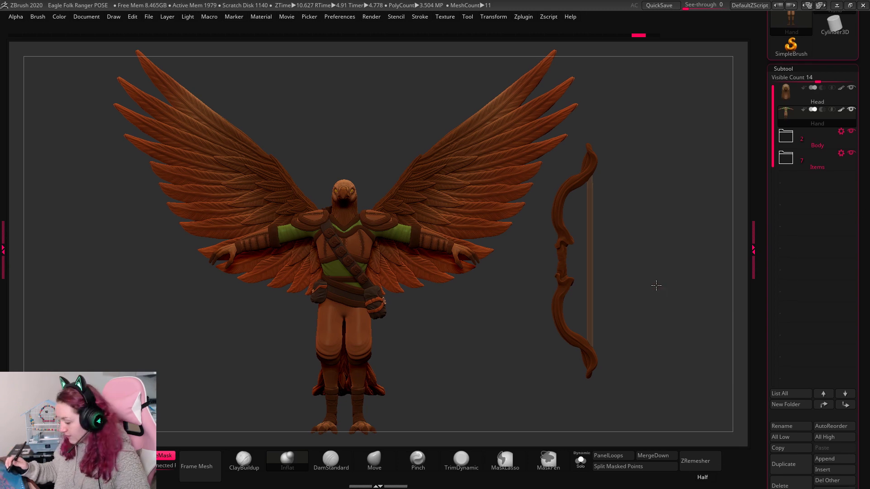
key("f")
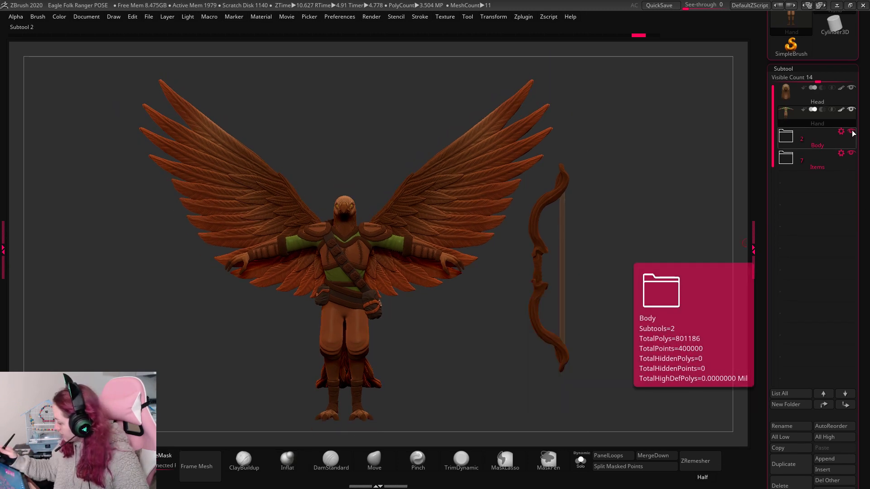
left_click(852, 132)
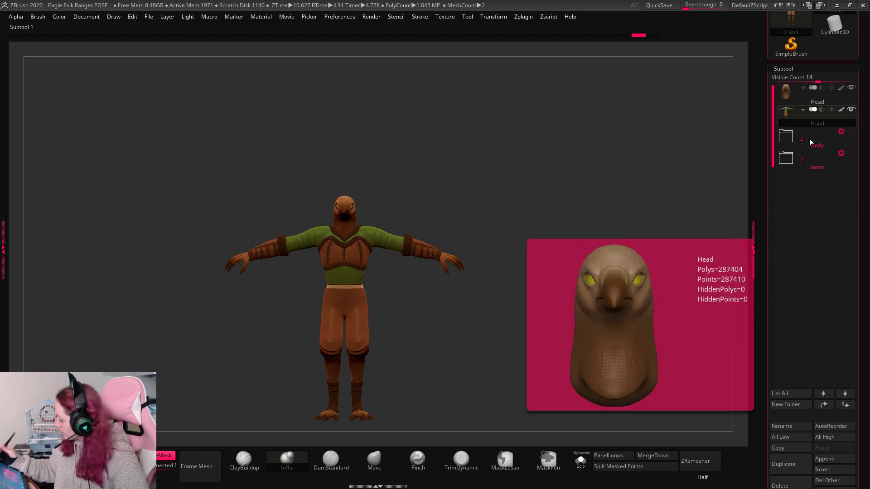
left_click(814, 95)
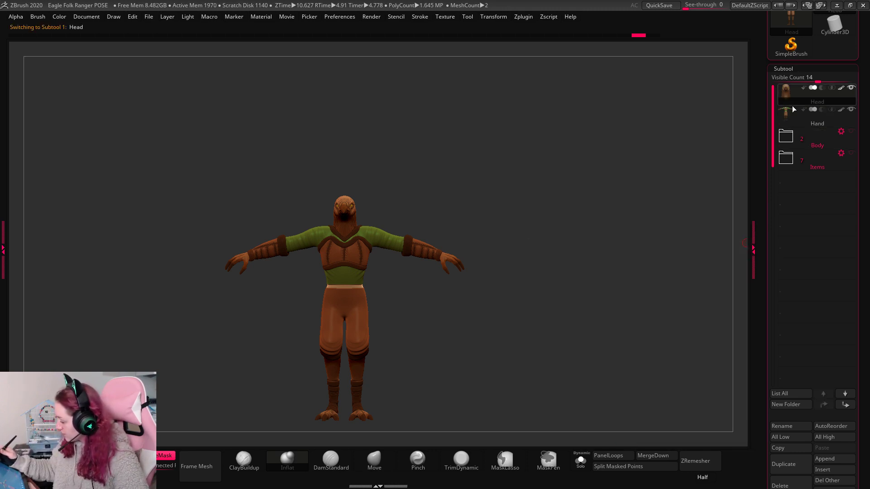
left_click_drag(583, 249, 632, 259, "alt")
key("ctrl+z")
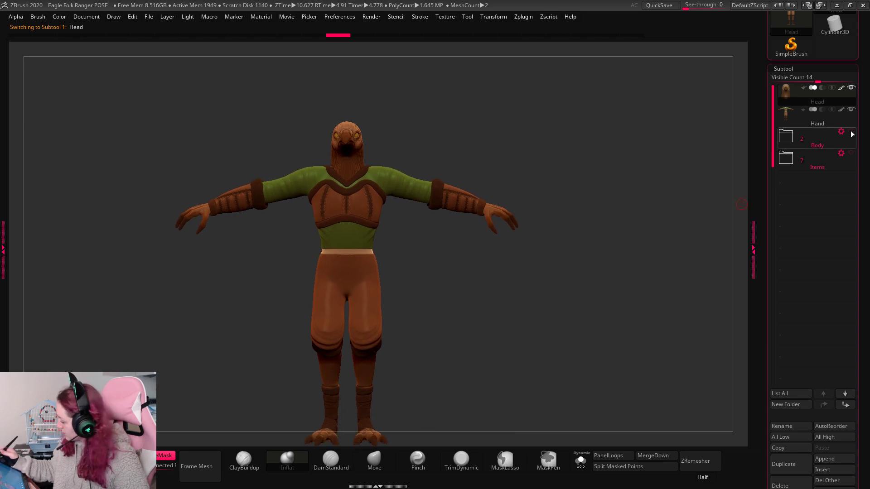
Show the Body and Items folders again so the whole character with wings, gear and bow is displayed.
key("w")
left_click_drag(398, 183, 327, 214, "alt")
left_click_drag(357, 158, 678, 158)
key("q")
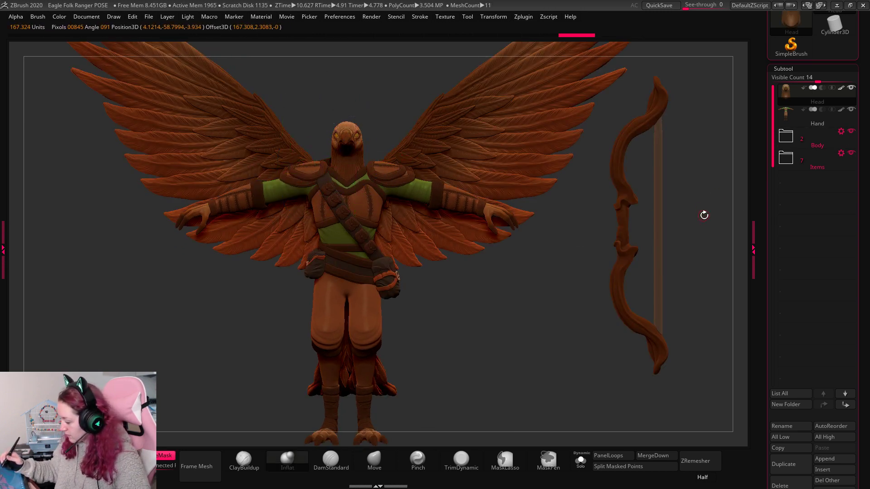
mouse_move(705, 215)
left_mouse_down()
mouse_move(702, 202)
mouse_move(698, 212)
left_mouse_up()
key("w")
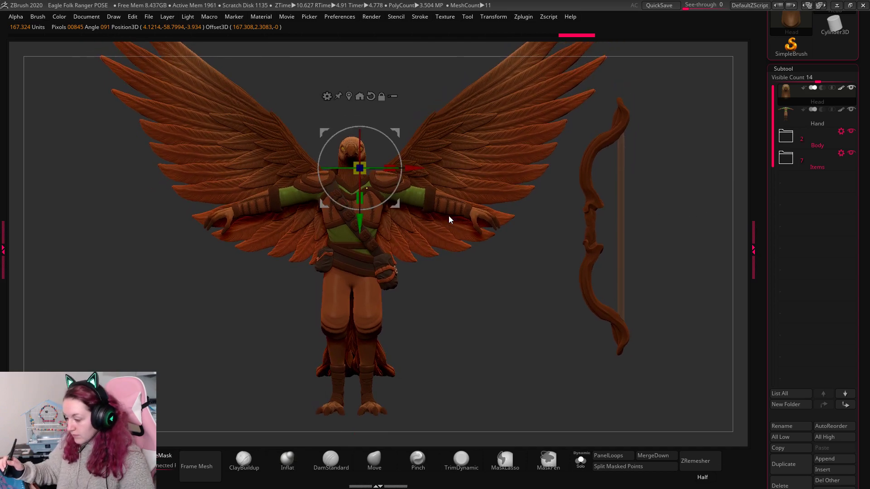
Save the project over the existing Eagle Folk Ranger POSE file.
key("ctrl+s")
left_click(414, 143)
left_click(502, 305)
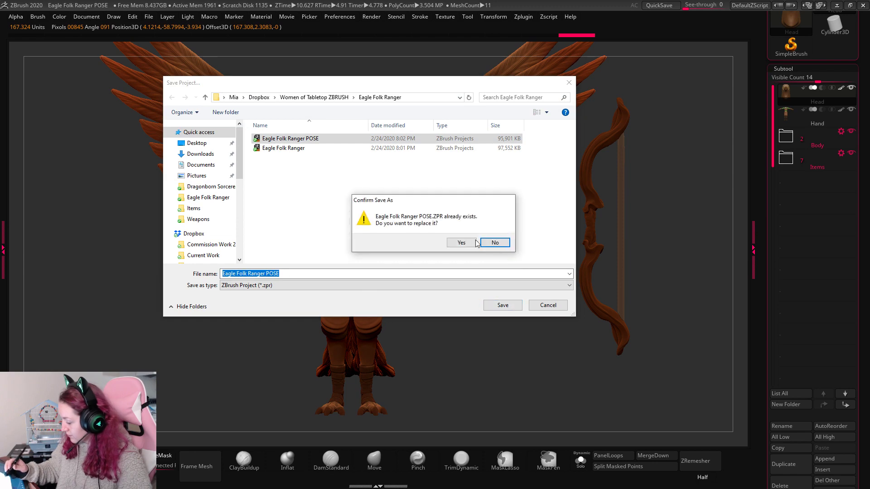
left_click(463, 244)
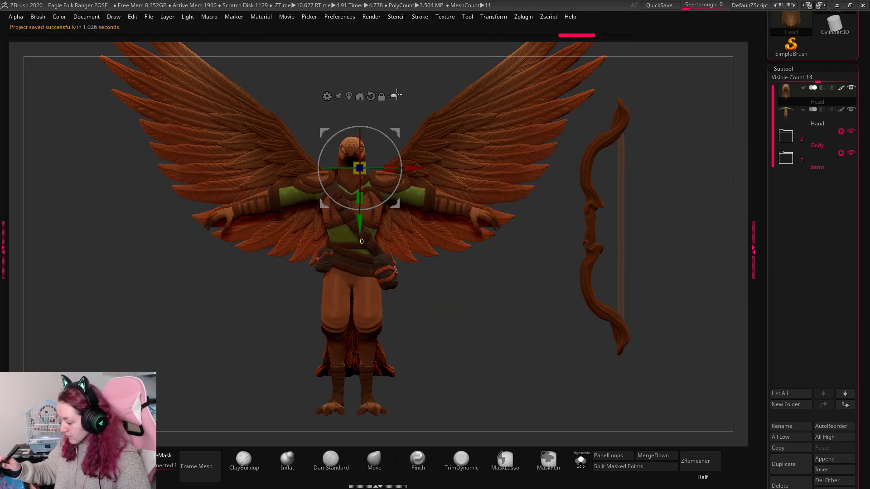
Rotate the Head subtool so the eagle looks towards the character's left side.
left_click_drag(385, 168, 398, 170)
key("q")
left_click_drag(641, 152, 657, 153)
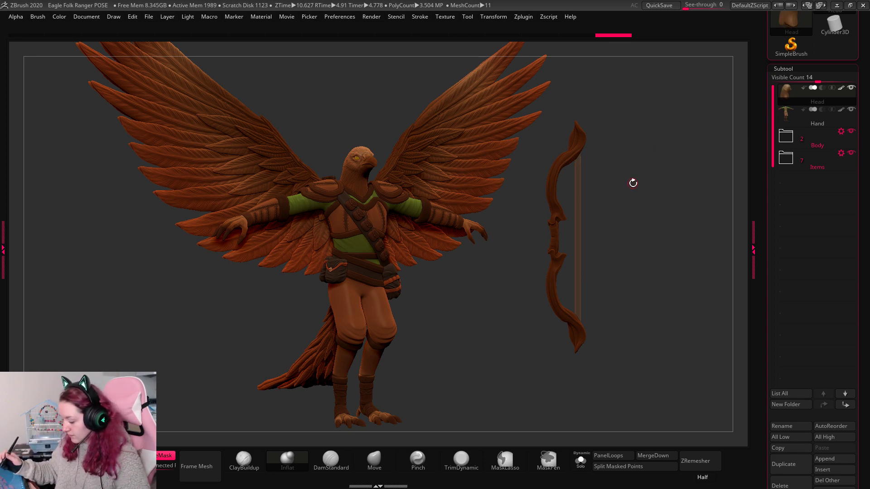
key("w")
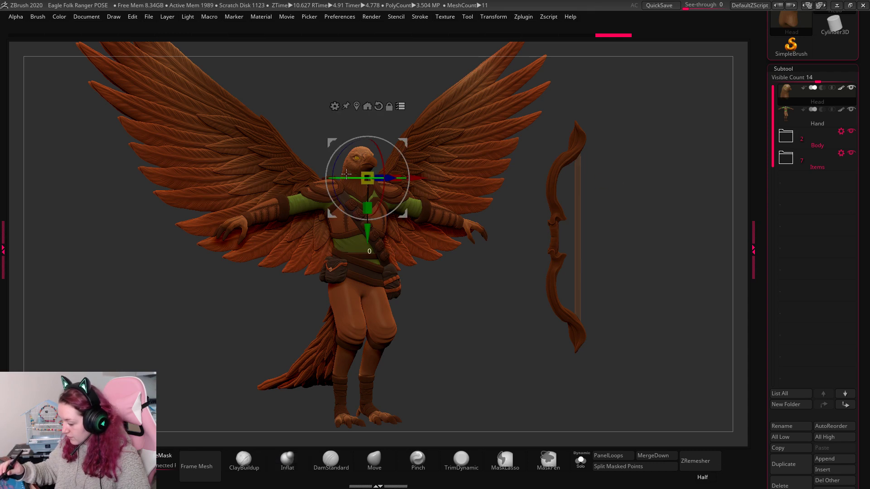
left_click_drag(347, 174, 428, 159)
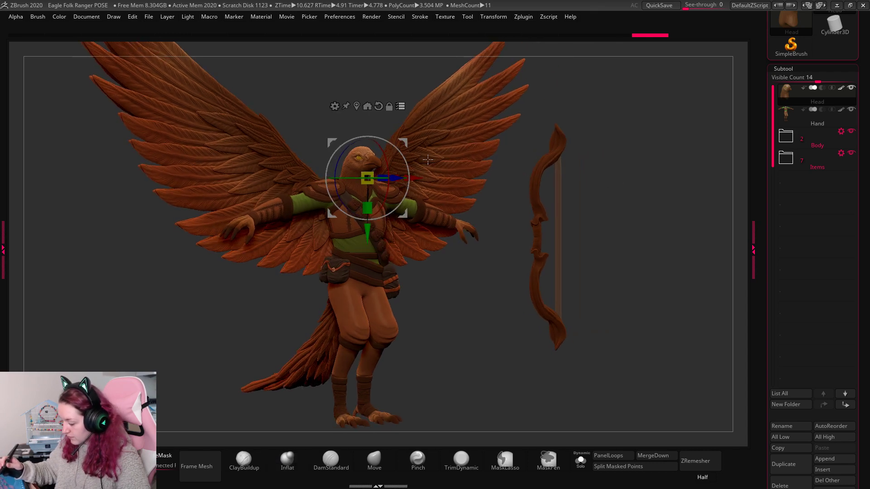
key("q")
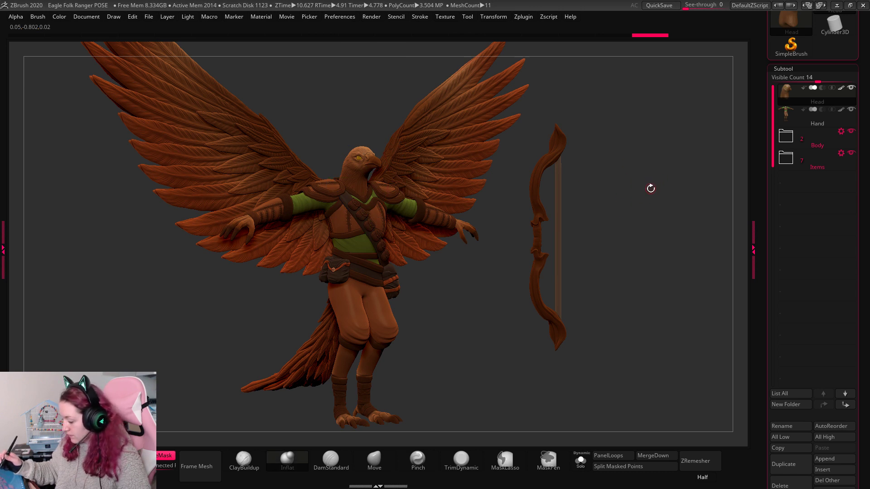
Hide the Body and Items folders so only the Head and Hand subtools remain on screen.
key("space")
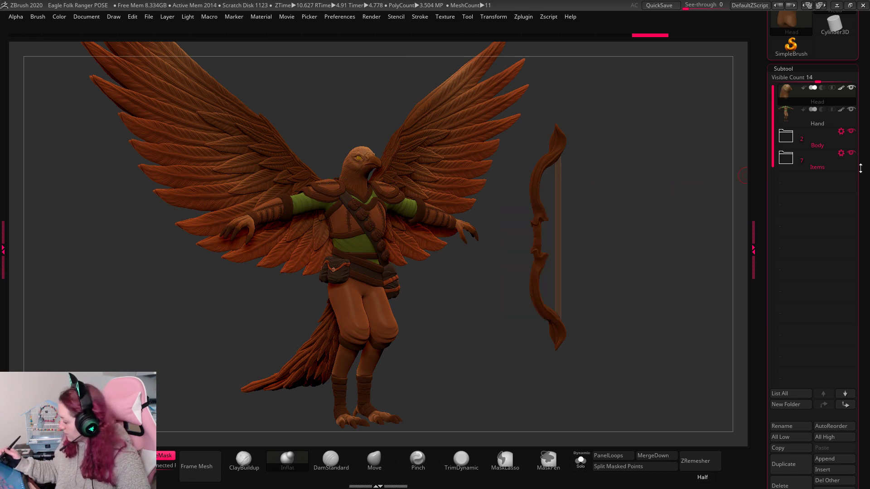
left_click(851, 153)
left_click(852, 131)
key("space")
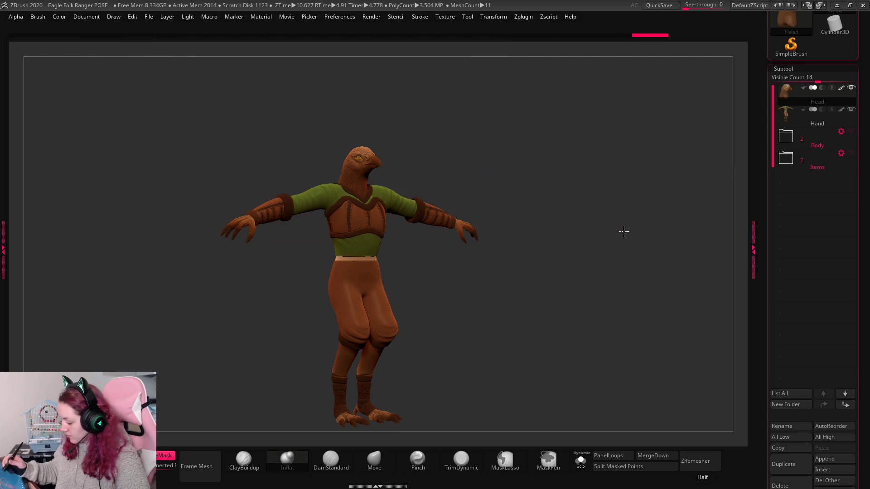
left_click_drag(624, 232, 672, 270, "alt")
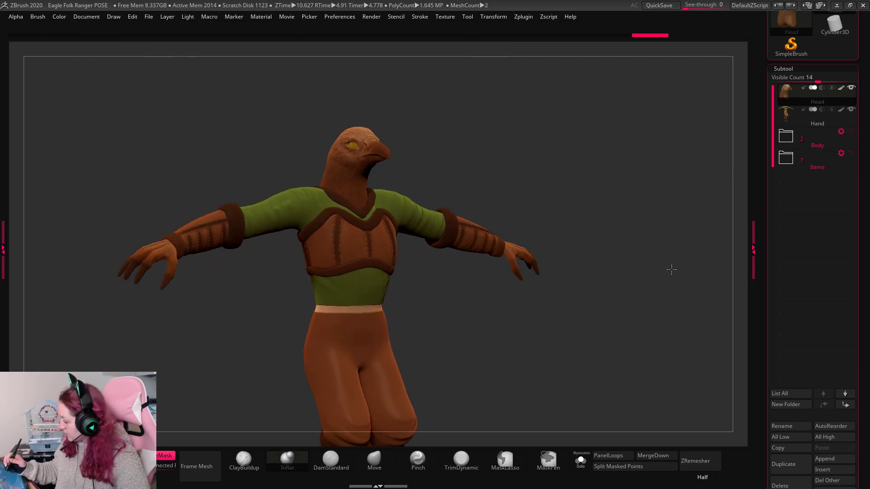
Tilt the turned head and shift it slightly so the neck sits properly in the shirt collar.
key("f")
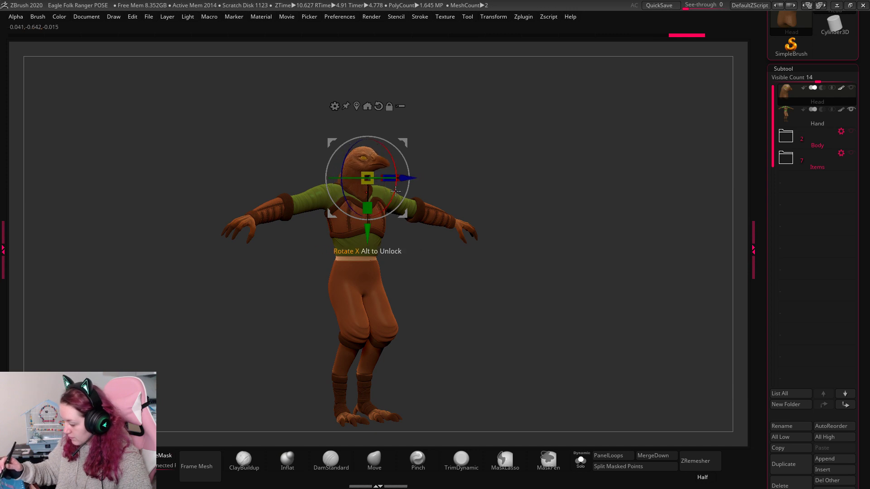
left_click_drag(396, 200, 398, 195)
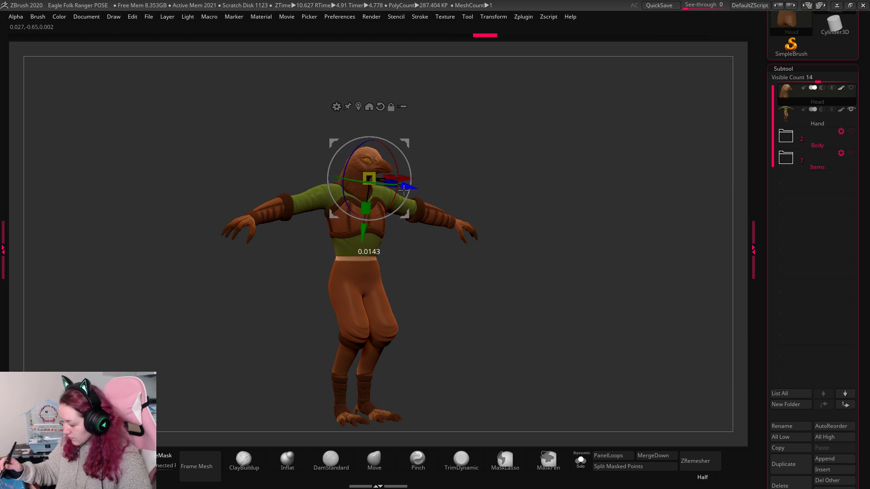
left_click_drag(573, 126, 501, 148)
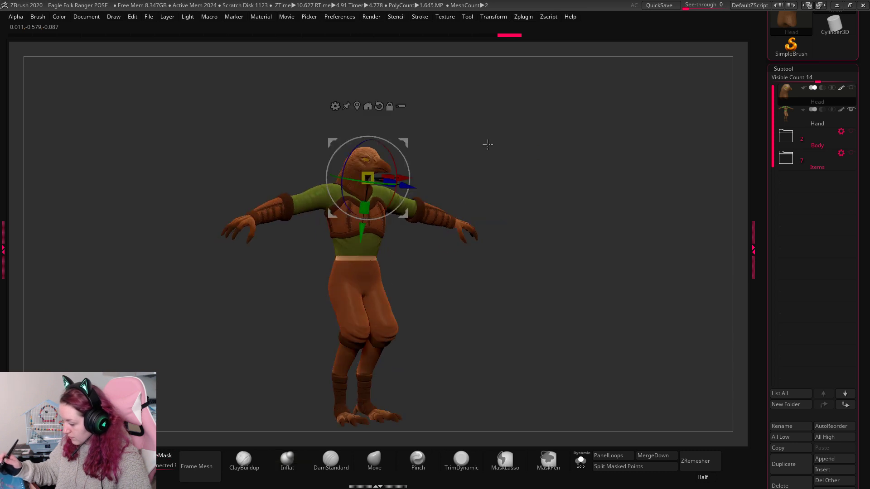
left_click_drag(408, 175, 408, 178)
key("q")
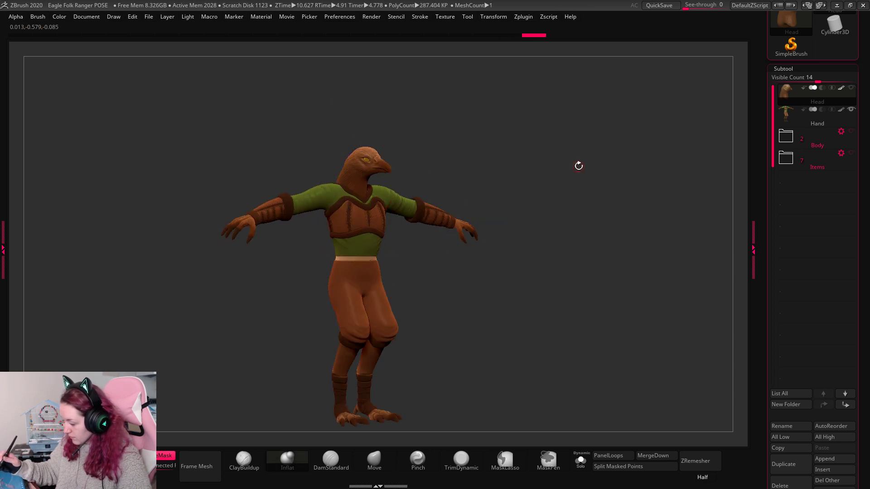
left_click_drag(579, 166, 561, 205)
key("w")
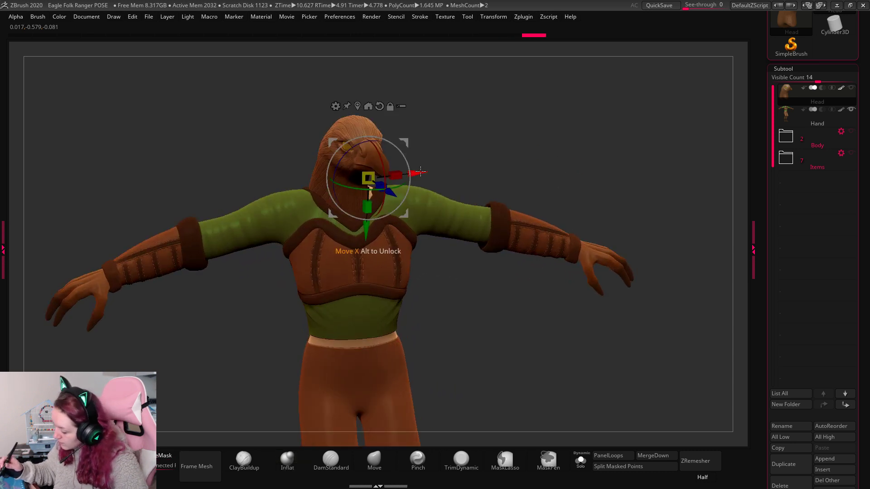
left_click_drag(421, 171, 427, 171)
key("q")
mouse_move(567, 136)
left_mouse_down()
mouse_move(583, 126)
mouse_move(617, 157)
mouse_move(600, 165)
mouse_move(605, 135)
mouse_move(645, 129)
left_mouse_up()
Make the Head and the Items folder visible, expand the folder and select the Bow subtool.
left_click(407, 183, "alt")
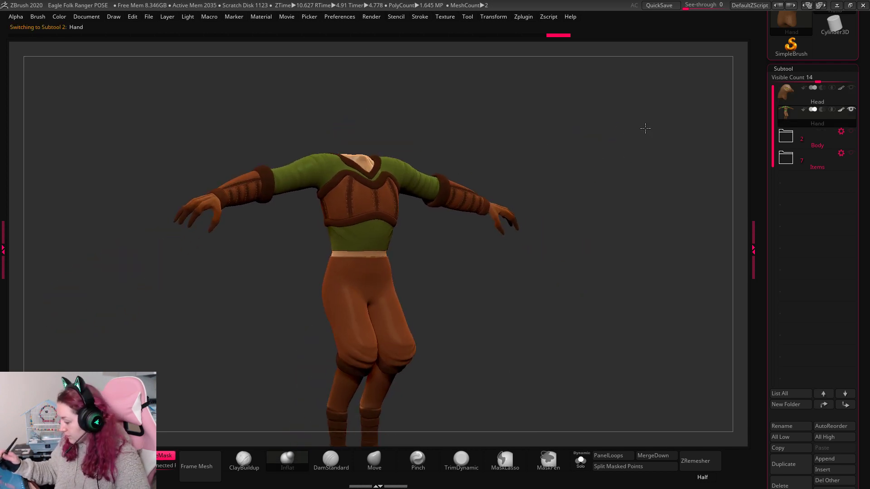
left_click(851, 87)
left_click_drag(595, 171, 600, 181)
left_click(804, 161)
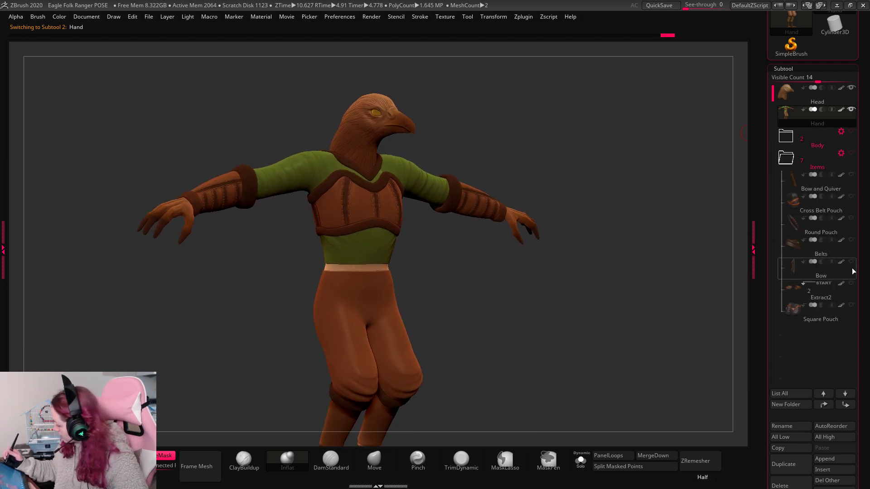
left_click(851, 263)
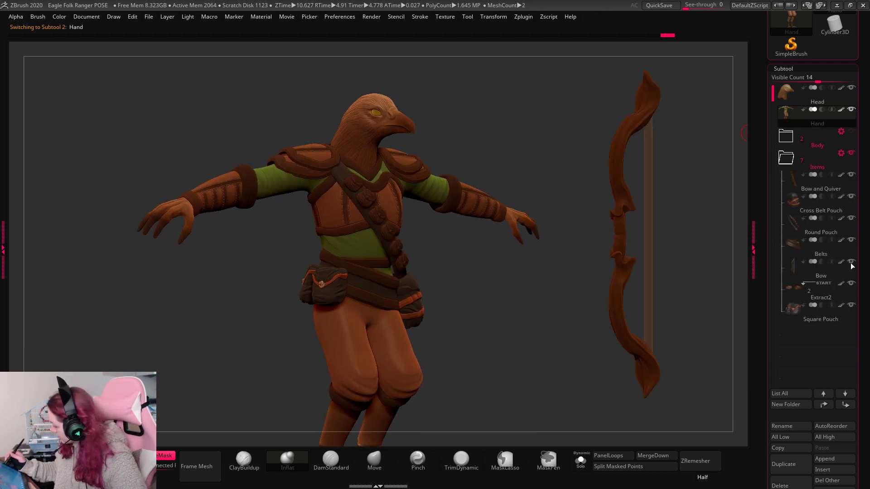
left_click(797, 271)
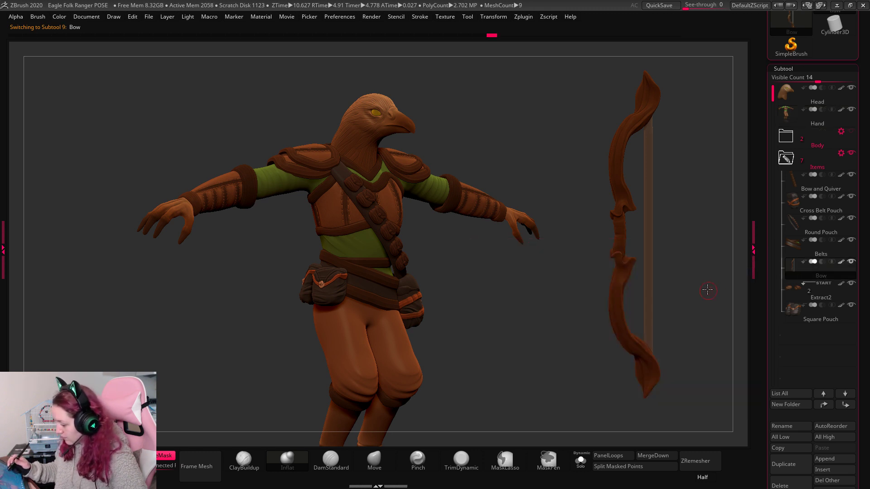
Move the bow from beside the character to the front of the body and rotate it across the thighs.
left_click_drag(705, 282, 691, 255, "alt")
key("w")
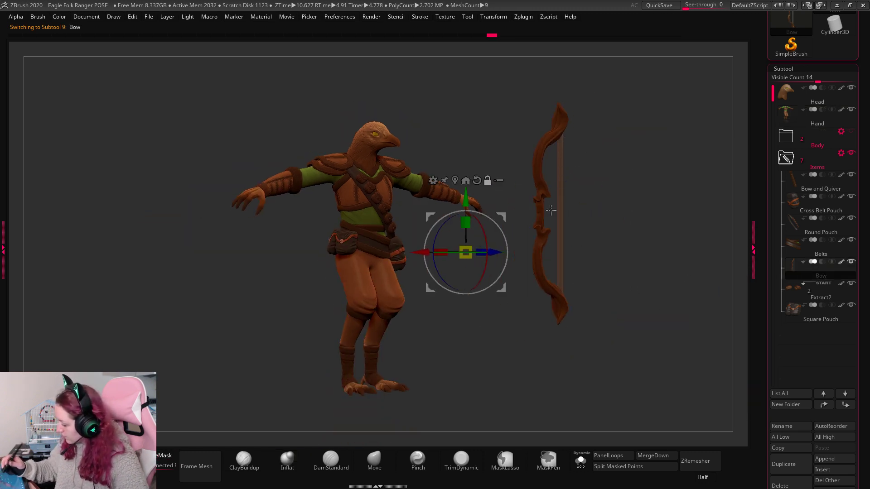
key("q")
key("w")
left_click(540, 218, "alt")
left_click_drag(539, 213, 760, 241, "alt")
left_click_drag(577, 204, 533, 217)
left_click_drag(570, 183, 443, 233)
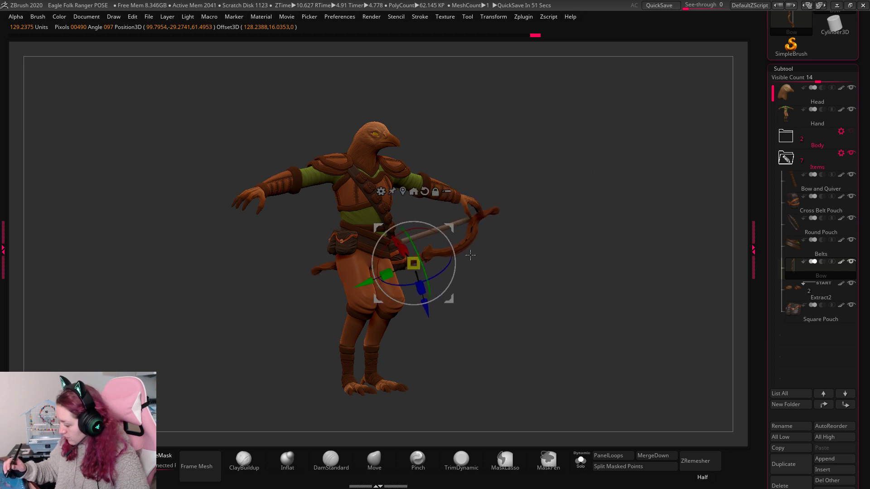
Reposition and turn the bow using a view from above so it lies clear in front of the hips.
left_click_drag(544, 234, 555, 383)
left_click_drag(583, 213, 582, 223, "alt")
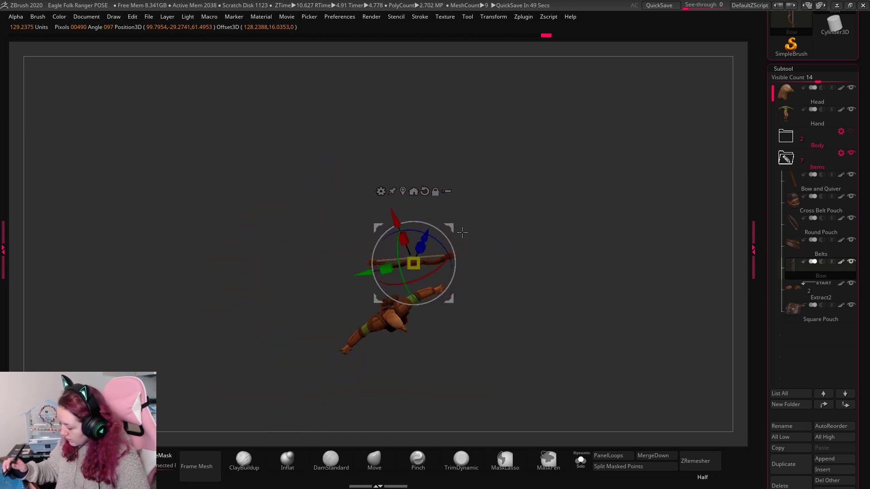
left_click_drag(453, 230, 392, 264, "alt")
left_click(447, 256, "alt")
left_click_drag(484, 213, 477, 308)
left_click_drag(480, 339, 471, 292)
key("q")
left_click_drag(553, 285, 584, 212, "shift")
left_click_drag(606, 324, 614, 235, "alt")
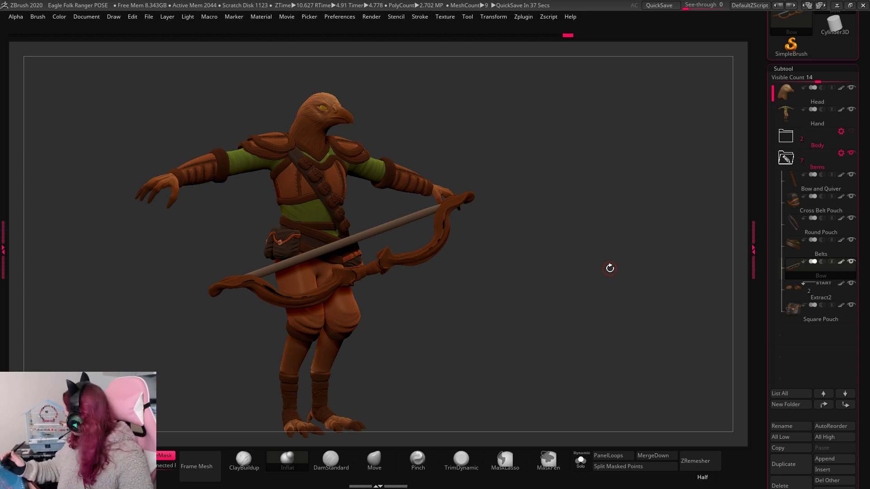
Rotate the bow to a steeper diagonal and bring it closer to the waist, with its upper tip near the left forearm.
key("w")
left_click_drag(448, 199, 347, 374)
left_click_drag(391, 251, 700, 174)
left_click_drag(396, 268, 388, 239)
left_click_drag(432, 260, 400, 204)
mouse_move(405, 247)
left_mouse_down()
mouse_move(404, 257)
mouse_move(370, 257)
mouse_move(402, 241)
left_mouse_up()
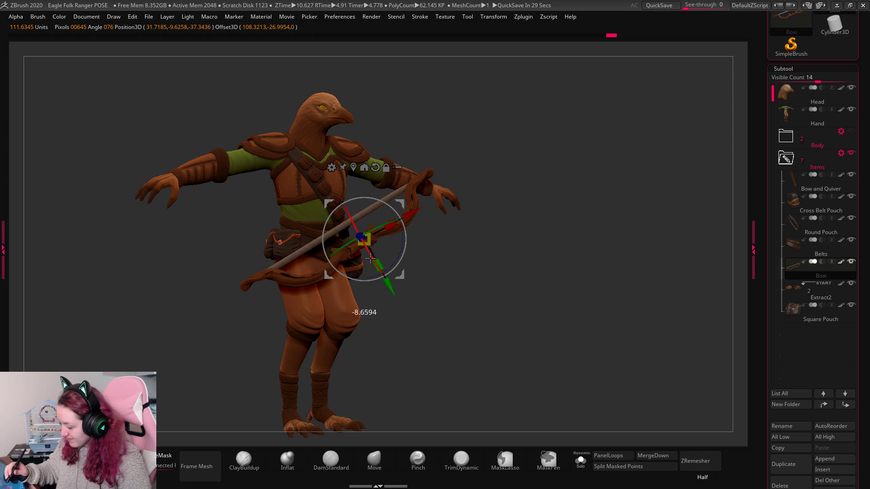
Nudge and rotate the bow so its grip sits in front of the left hip.
key("q")
left_click_drag(584, 170, 602, 193, "alt")
left_click_drag(369, 245, 363, 248)
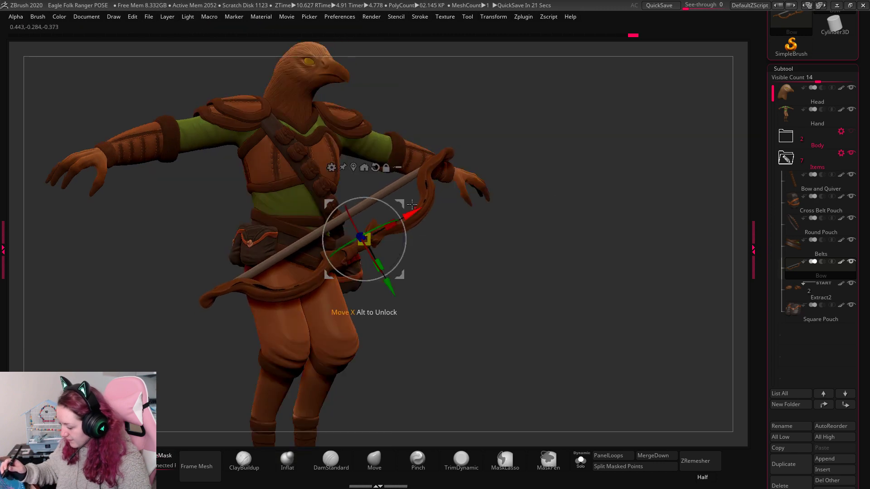
left_click_drag(400, 204, 397, 221)
left_click_drag(554, 233, 544, 251)
left_click_drag(397, 292, 384, 261)
key("q")
mouse_move(499, 202)
left_mouse_down()
mouse_move(546, 200)
mouse_move(597, 235)
left_mouse_up()
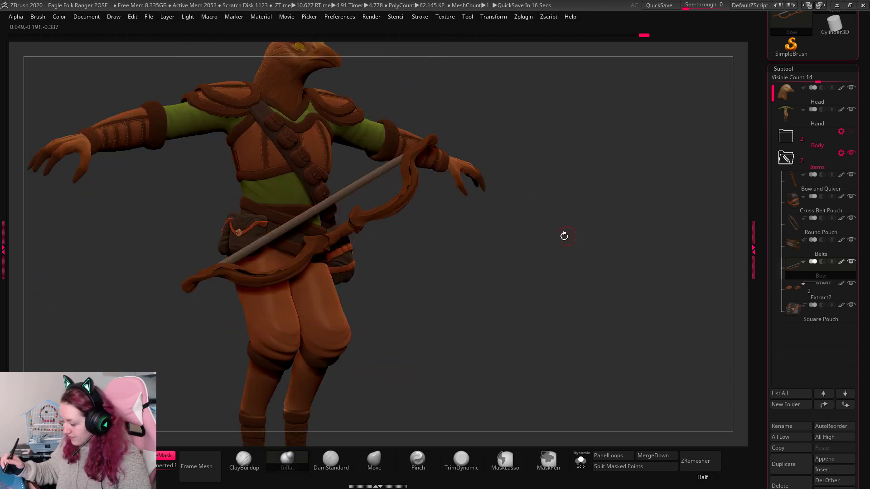
Shift the bow across the thighs and fine-tune its placement in front of the belts and pouches.
key("w")
left_click_drag(374, 207, 373, 204)
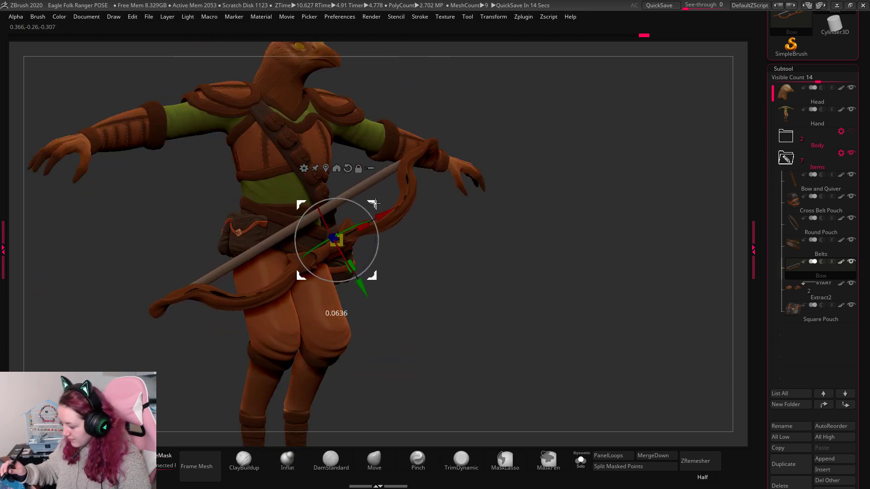
key("q")
left_click_drag(596, 188, 589, 155, "alt")
mouse_move(583, 191)
left_mouse_down()
mouse_move(594, 184)
mouse_move(534, 212)
left_mouse_up()
key("w")
left_click_drag(352, 239, 353, 226)
key("q")
left_click_drag(621, 175, 619, 175)
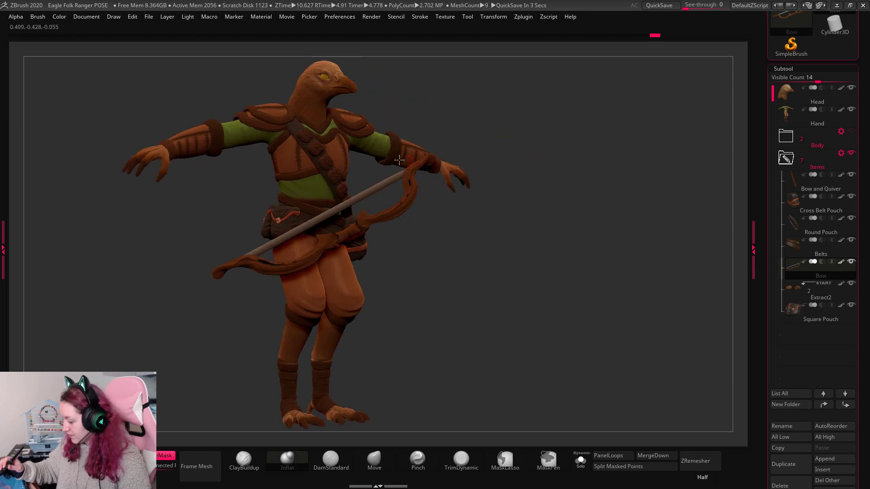
Isolate the Hand subtool, then show only the Head and Bow alongside it.
left_click(851, 176, "shift")
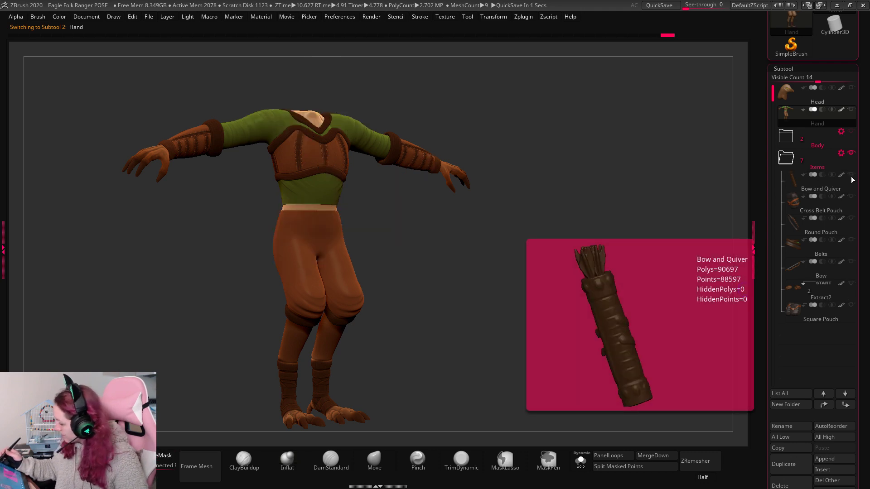
left_click(852, 89)
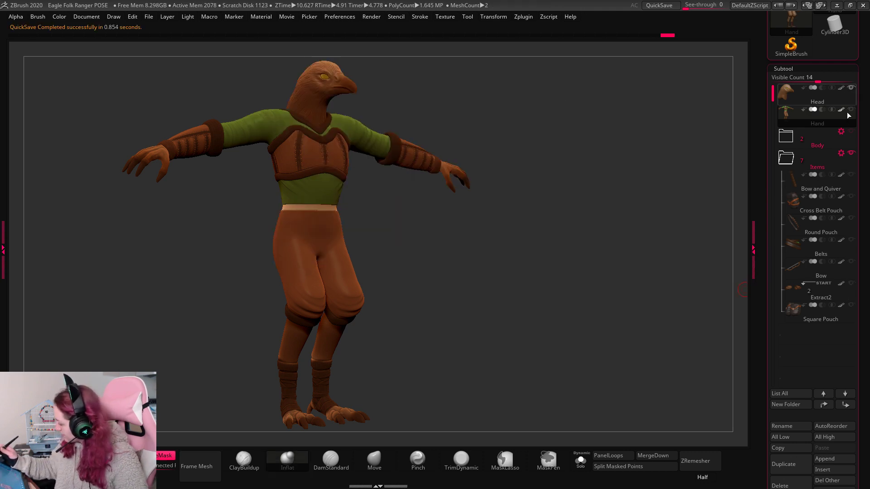
left_click(851, 262)
mouse_move(626, 265)
left_mouse_down()
mouse_move(618, 268)
mouse_move(654, 274)
mouse_move(647, 229)
mouse_move(561, 443)
left_mouse_up()
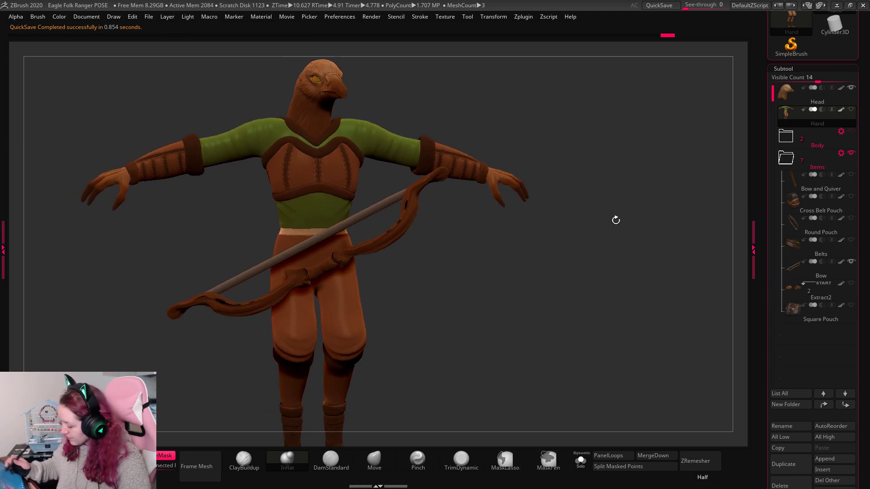
Mask the character's right arm on the Hand subtool from the fingers up to the shoulder.
mouse_move(95, 110)
left_mouse_down("ctrl")
mouse_move(62, 113)
mouse_move(252, 191)
mouse_move(245, 89)
left_mouse_up("ctrl")
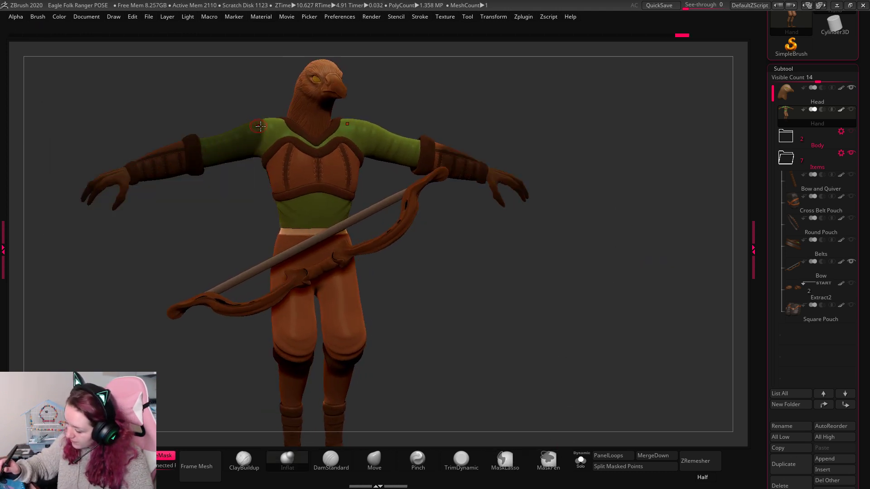
mouse_move(544, 113)
left_mouse_down()
mouse_move(635, 122)
mouse_move(633, 136)
mouse_move(593, 180)
mouse_move(615, 244)
left_mouse_up()
mouse_move(636, 186)
left_mouse_down()
mouse_move(573, 116)
mouse_move(655, 156)
mouse_move(606, 132)
mouse_move(445, 113)
mouse_move(437, 171)
mouse_move(673, 331)
mouse_move(673, 256)
mouse_move(429, 357)
left_mouse_up()
left_click(666, 159, "ctrl")
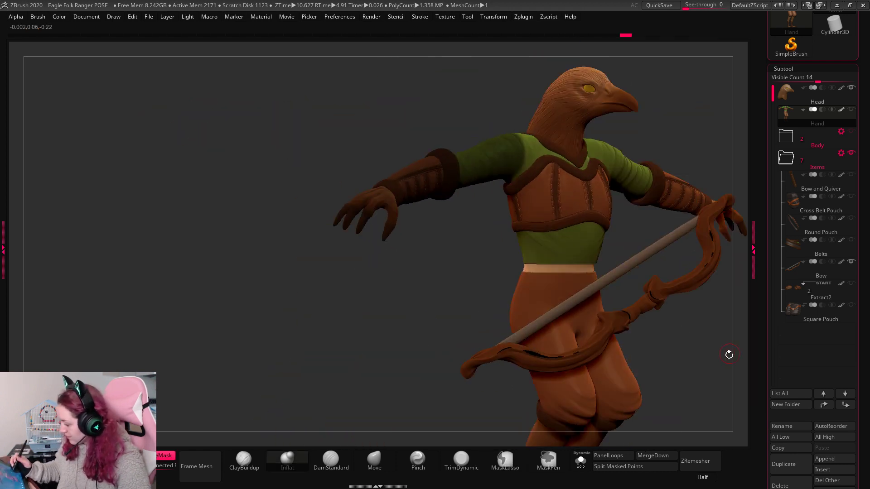
left_click_drag(729, 355, 652, 308)
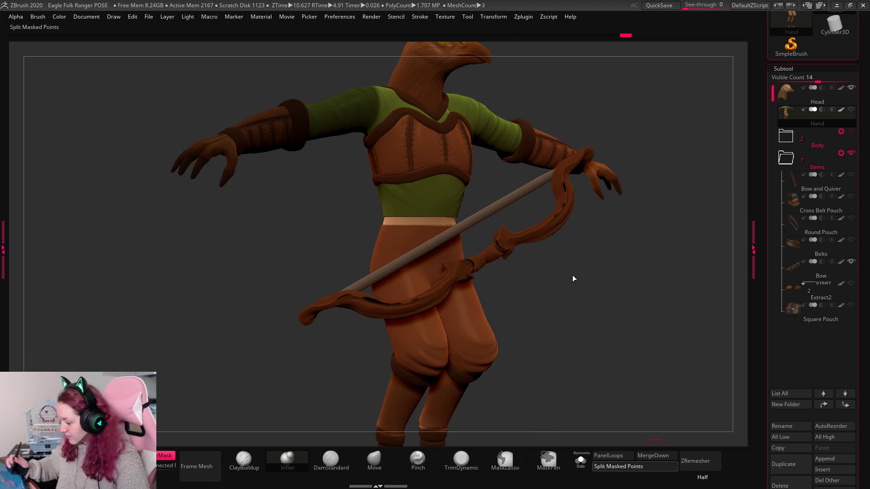
Make the split-off right arm and the Hand subtool both visible.
left_click_drag(686, 227, 714, 193, "alt")
left_click(852, 131)
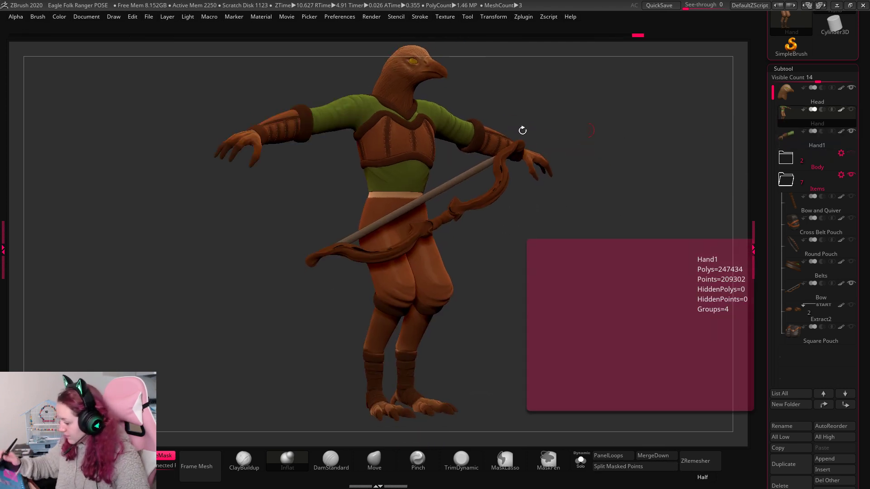
left_click(522, 130, "alt")
left_click(851, 109)
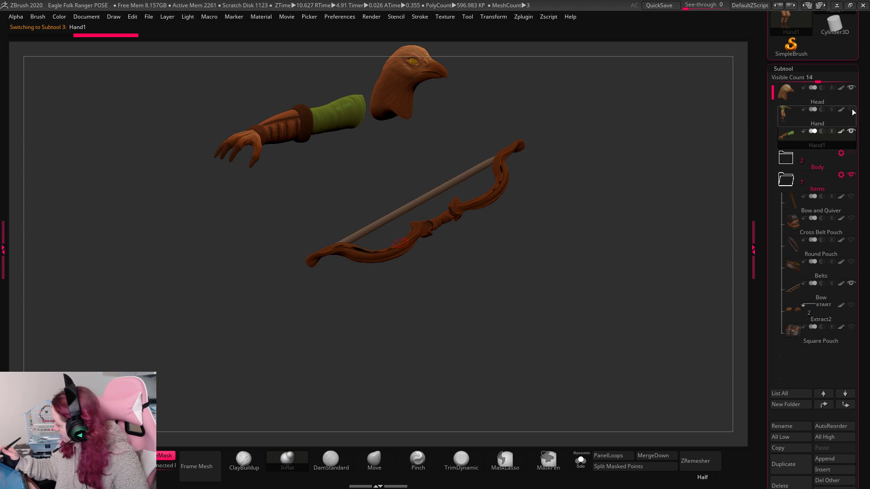
Try to rotate the split-off right arm down from the shoulder.
left_click(360, 105, "alt")
left_click_drag(385, 72, 407, 97)
key("q")
mouse_move(686, 167)
left_mouse_down()
mouse_move(675, 149)
mouse_move(657, 165)
mouse_move(744, 145)
mouse_move(730, 159)
mouse_move(683, 151)
left_mouse_up()
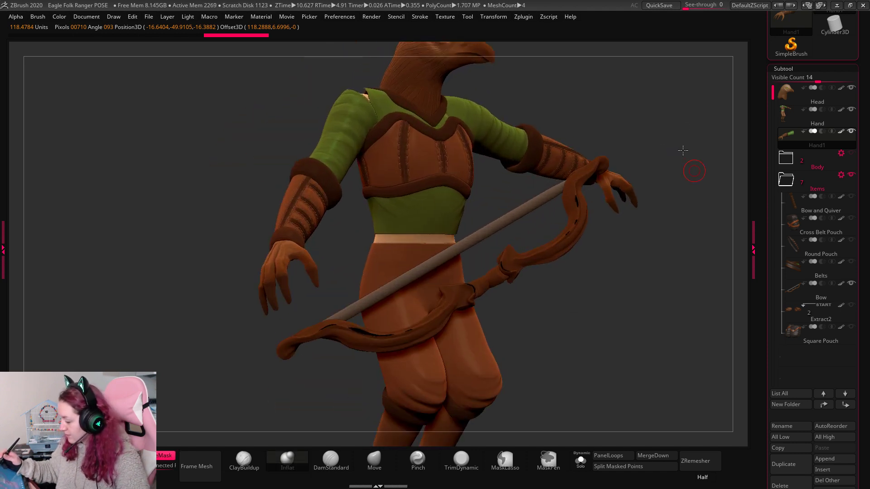
left_click_drag(649, 299, 572, 311)
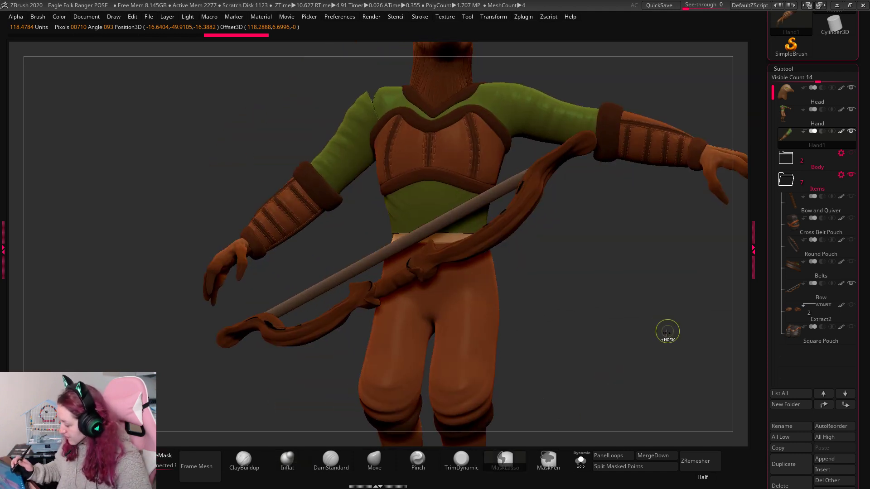
mouse_move(666, 335)
left_mouse_down()
mouse_move(630, 358)
mouse_move(693, 344)
left_mouse_up()
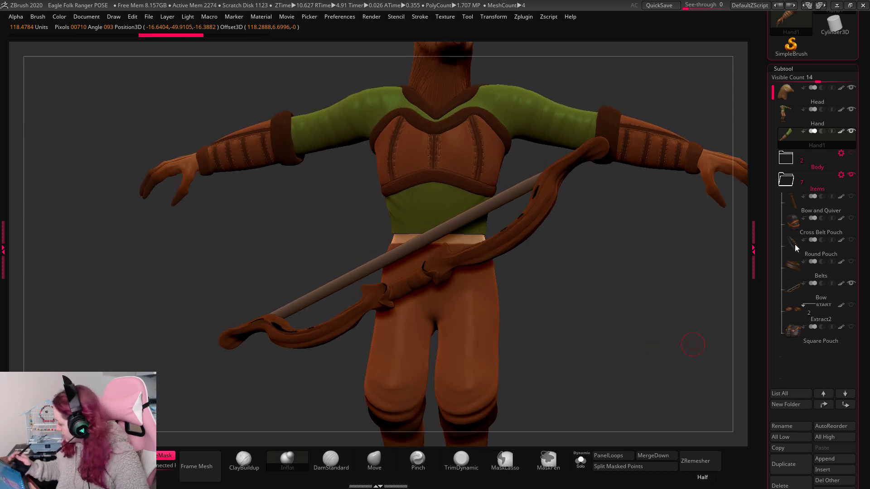
Undo the right-arm split on the Hand subtool and delete the leftover arm subtool.
left_click(786, 113)
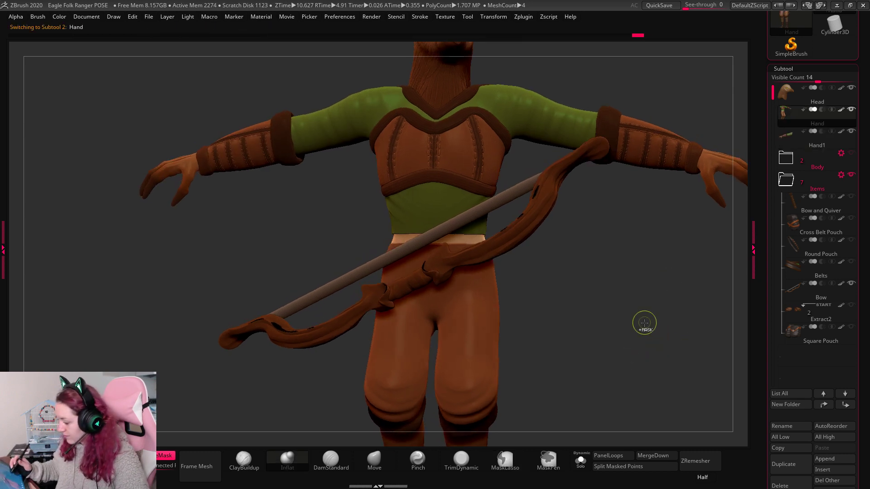
left_click(792, 148)
left_click(581, 464)
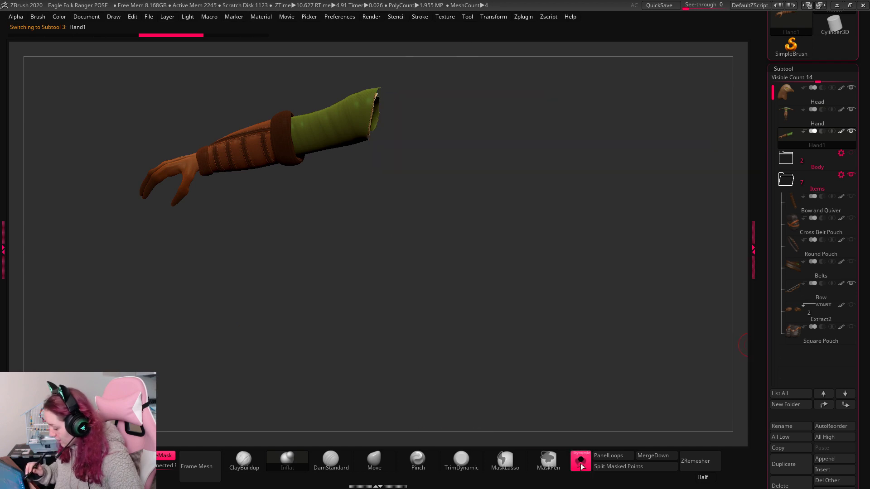
left_click(585, 466)
scroll(805, 453, "down", 3)
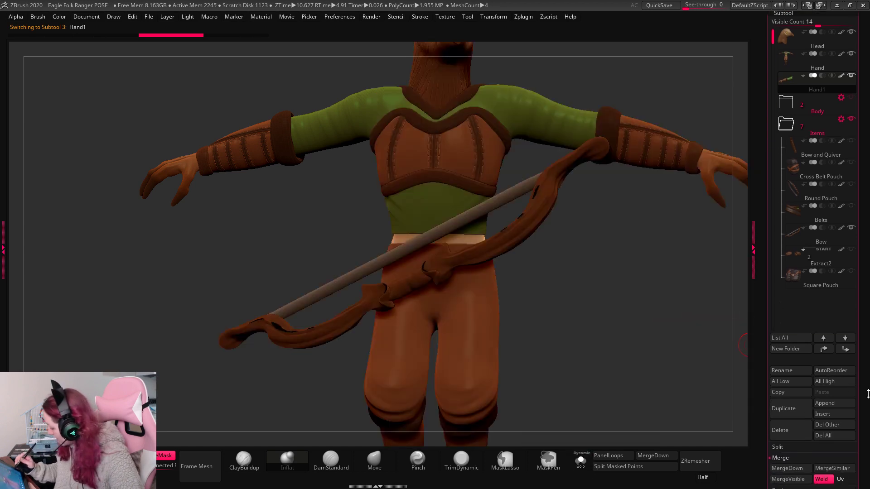
left_click(792, 439)
left_click(708, 460)
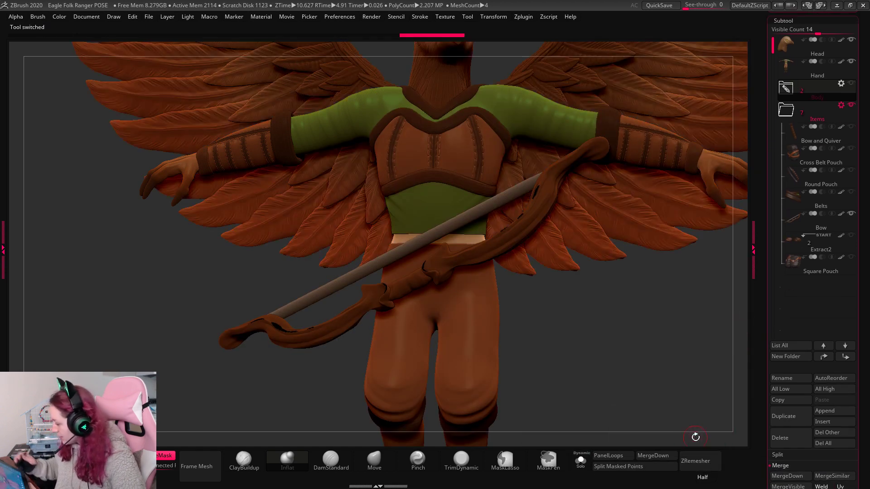
Mask the character's left arm up to the shoulder on the Hand subtool and split it into its own subtool.
left_click_drag(672, 330, 613, 325)
left_click_drag(596, 284, 657, 262)
mouse_move(637, 129)
left_mouse_down("ctrl")
mouse_move(426, 99)
mouse_move(431, 166)
mouse_move(670, 268)
mouse_move(673, 196)
left_mouse_up("ctrl")
mouse_move(672, 134)
left_mouse_down("ctrl")
mouse_move(597, 98)
mouse_move(419, 88)
mouse_move(502, 206)
mouse_move(666, 187)
left_mouse_up("ctrl")
mouse_move(628, 124)
left_mouse_down("ctrl")
mouse_move(475, 90)
mouse_move(437, 95)
mouse_move(650, 252)
mouse_move(706, 307)
left_mouse_up("ctrl")
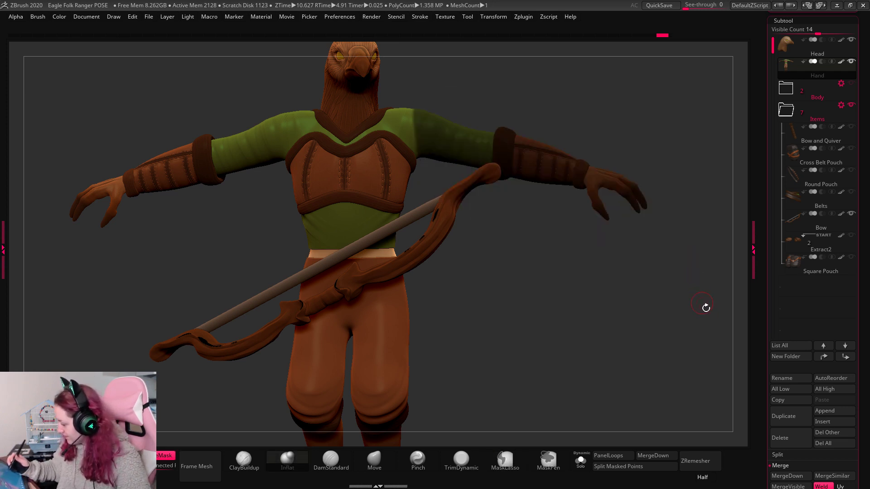
left_click(629, 468)
left_click(569, 168, "alt")
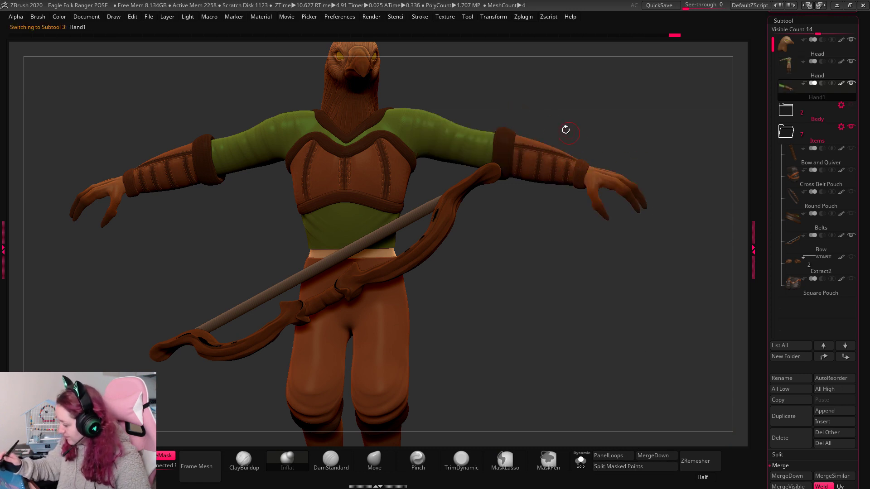
Isolate the left arm, mask its hand and forearm up to the cuff, and split the masked part from the upper arm.
mouse_move(510, 108)
left_mouse_down("ctrl")
mouse_move(589, 149)
mouse_move(521, 191)
left_mouse_up("ctrl")
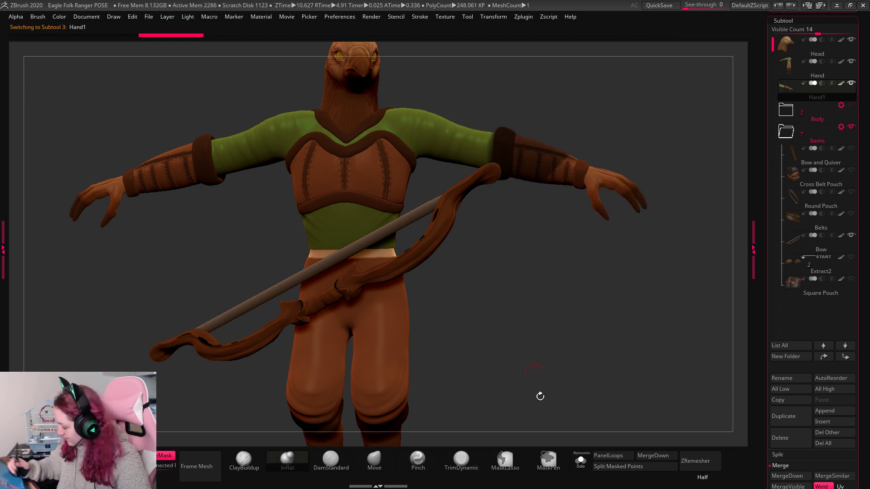
left_click(581, 460)
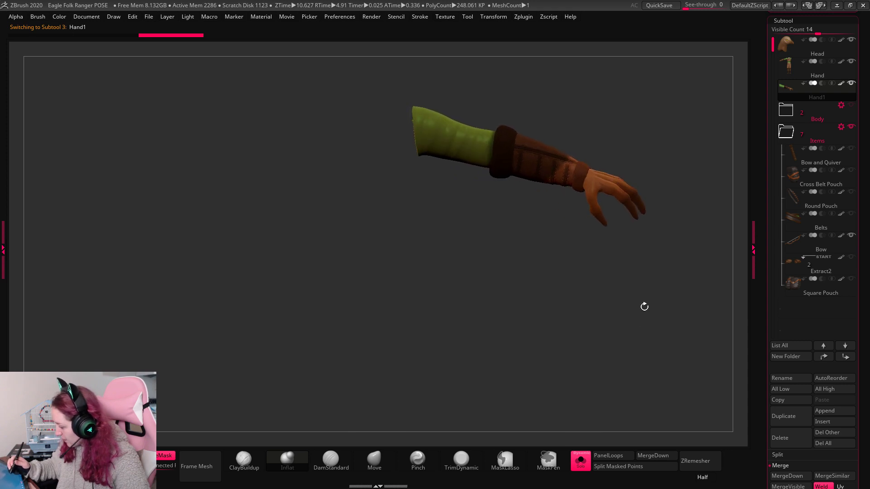
mouse_move(668, 134)
left_mouse_down("ctrl")
mouse_move(544, 98)
mouse_move(487, 101)
mouse_move(703, 239)
mouse_move(695, 323)
mouse_move(720, 333)
mouse_move(666, 305)
left_mouse_up("ctrl")
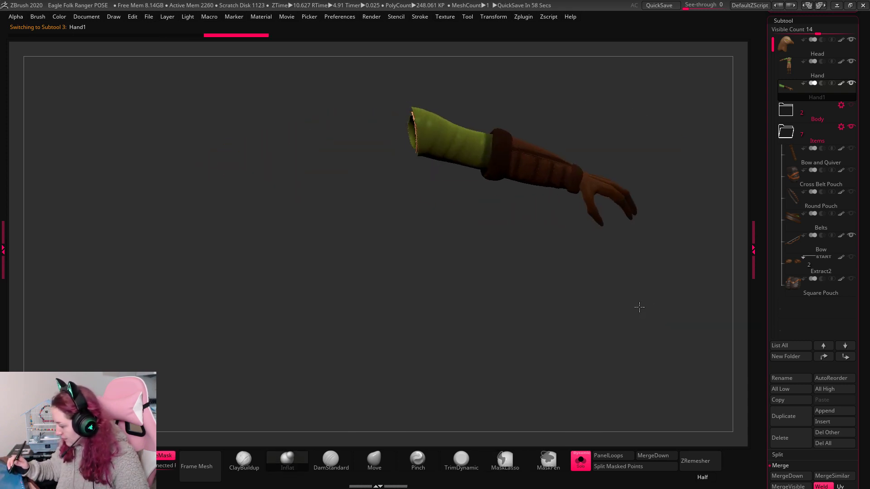
left_click(621, 467)
left_click_drag(667, 369, 666, 318)
key("shift+s")
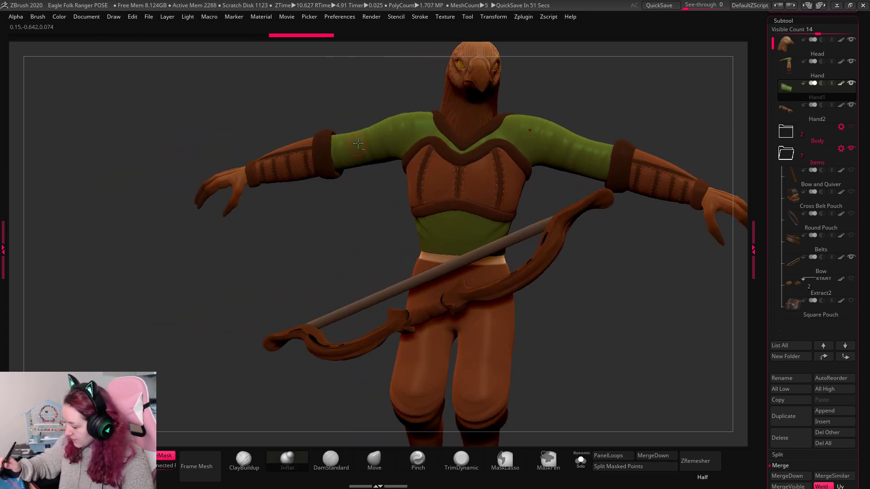
Isolate the Hand subtool, mask the character's right arm up to the shoulder and split it off as a separate subtool.
key("Up")
left_click(580, 460)
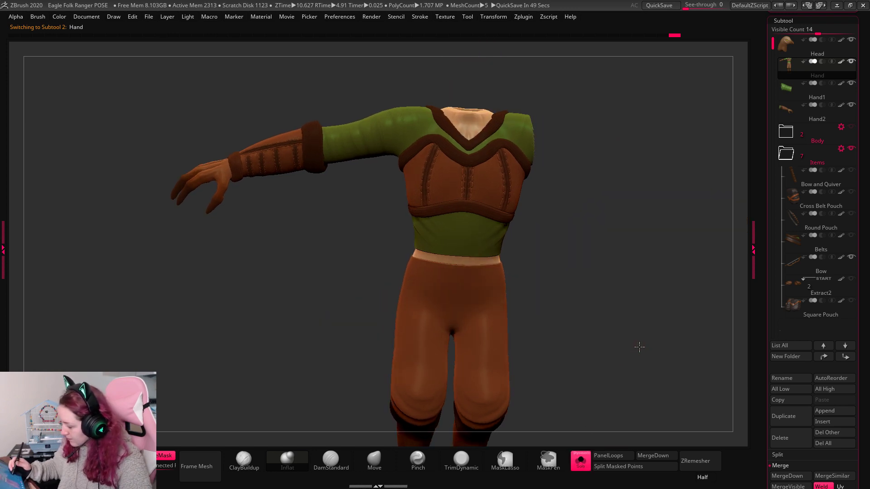
mouse_move(135, 183)
left_mouse_down("ctrl")
mouse_move(399, 59)
mouse_move(405, 136)
mouse_move(236, 299)
left_mouse_up("ctrl")
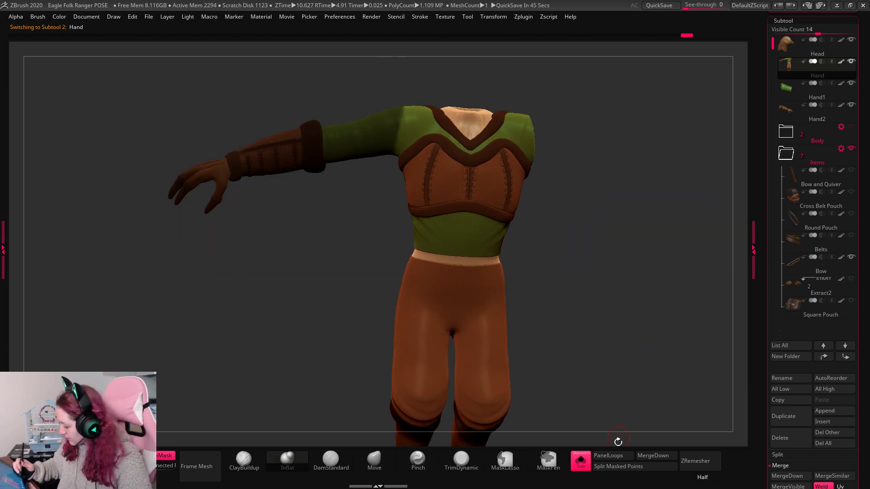
left_click(635, 466)
Mask the hand and forearm of the separated right arm up to the cuff and split them from the upper arm.
key("Down")
key("Down")
key("Down")
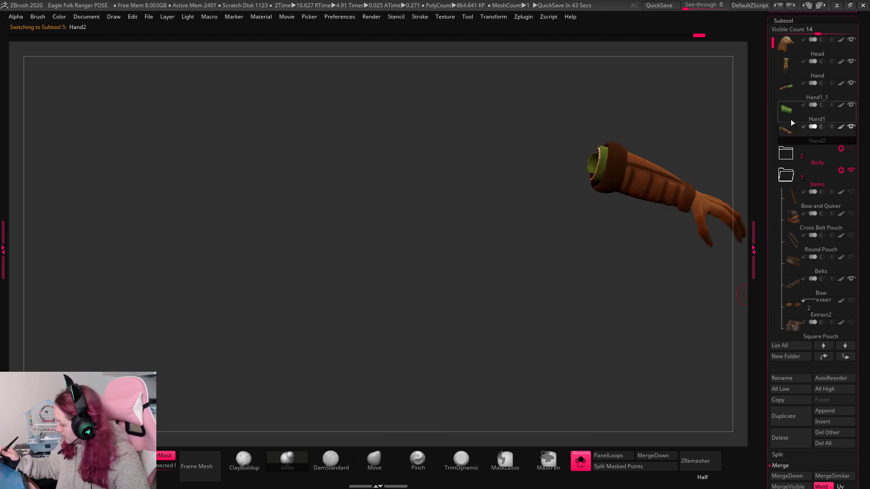
left_click(787, 90)
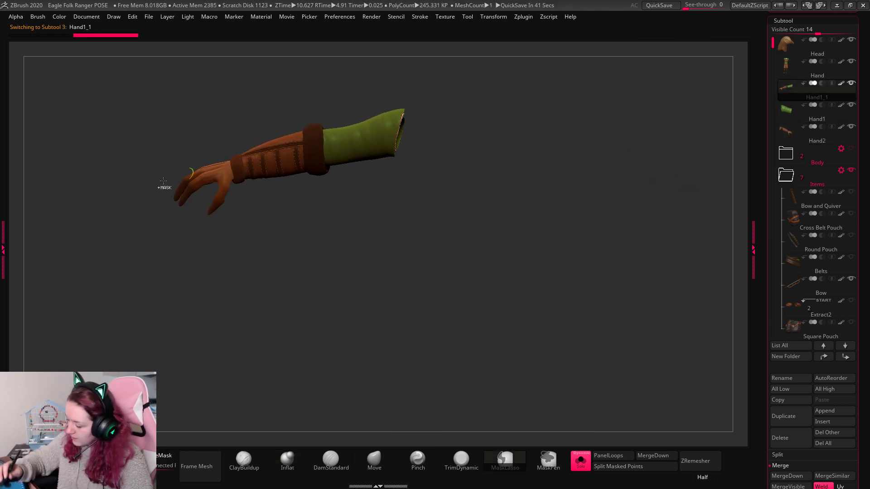
mouse_move(126, 198)
left_mouse_down("ctrl")
mouse_move(321, 94)
mouse_move(335, 192)
mouse_move(211, 304)
mouse_move(173, 272)
left_mouse_up("ctrl")
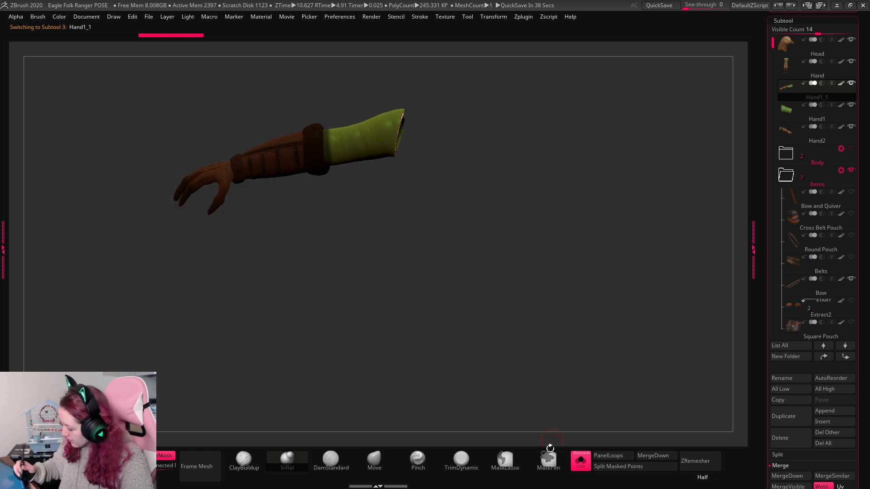
left_click(663, 467)
left_click_drag(682, 343, 681, 399)
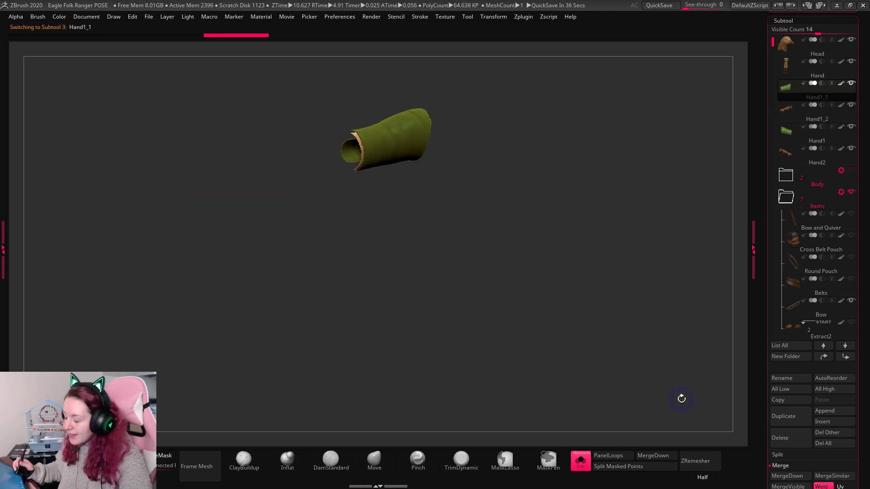
left_click(581, 461)
Examine the bird-folk archer reference images for how the arms and bow are posed.
left_click_drag(678, 345, 680, 373)
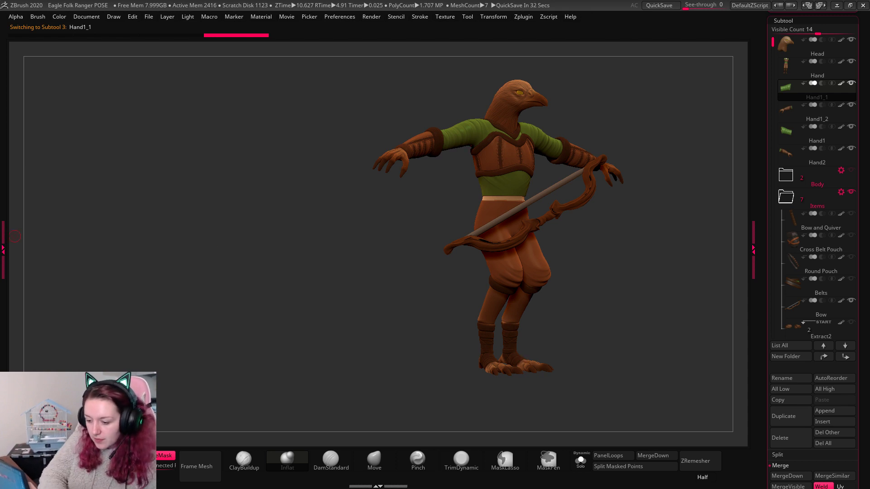
left_click_drag(2, 349, 625, 307)
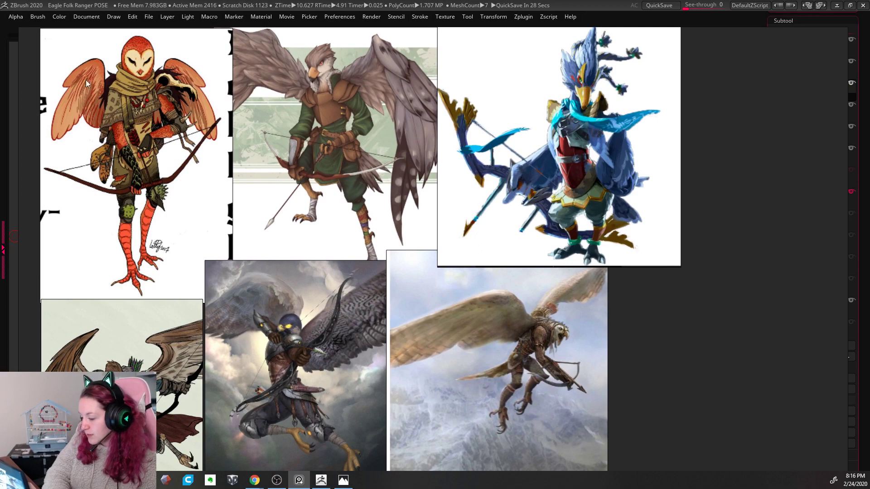
left_click_drag(779, 253, 3, 245)
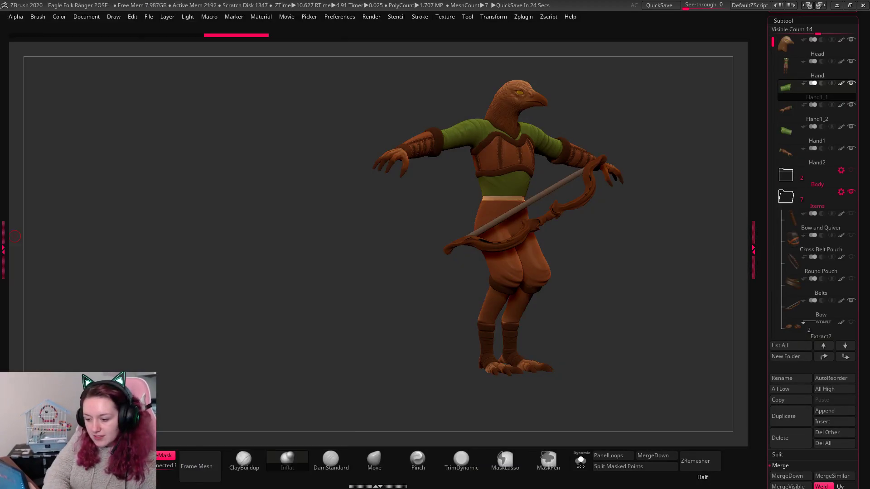
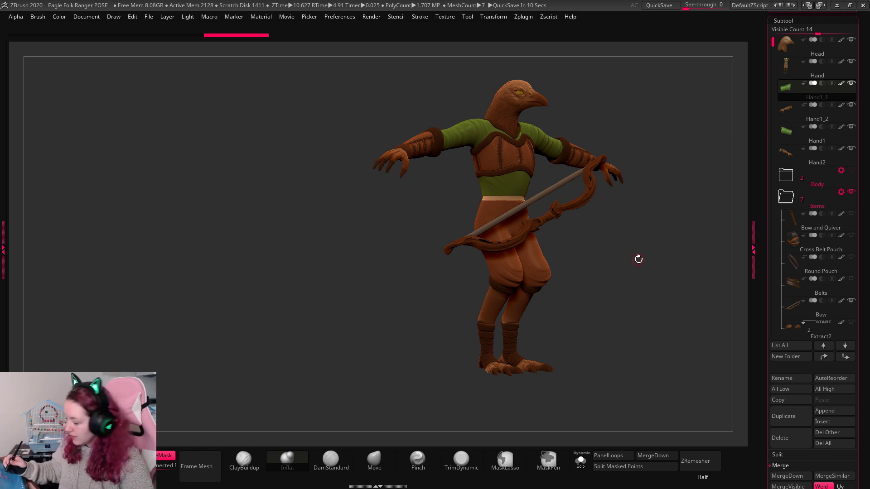
Isolate the character's left upper arm and remesh it with DynaMesh at resolution 456 to close its open ends.
left_click_drag(638, 259, 681, 272, "alt")
left_click_drag(686, 202, 712, 319, "alt")
left_click(494, 166, "alt")
left_click_drag(693, 154, 655, 157)
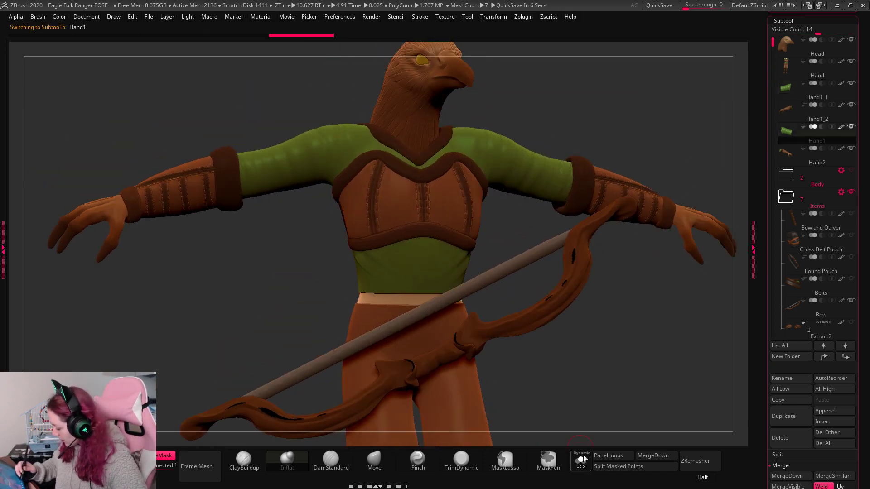
left_click(581, 461)
left_click_drag(676, 302, 551, 354)
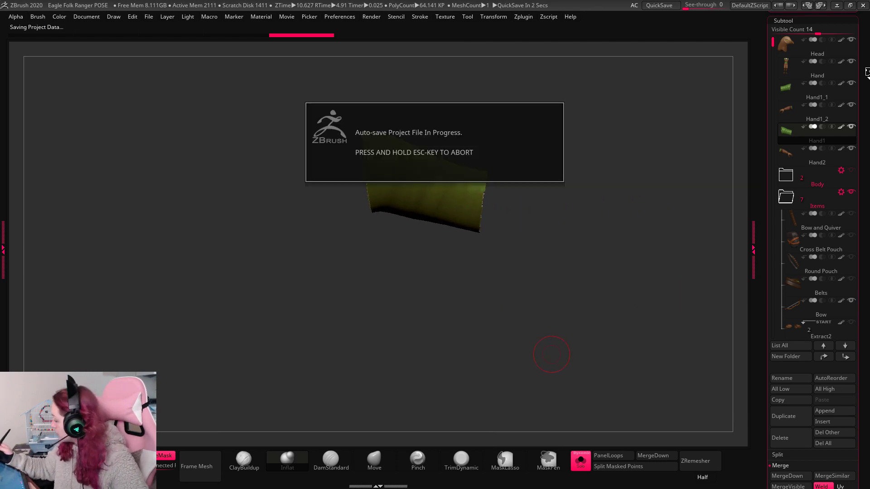
left_click(784, 20)
left_click(826, 48)
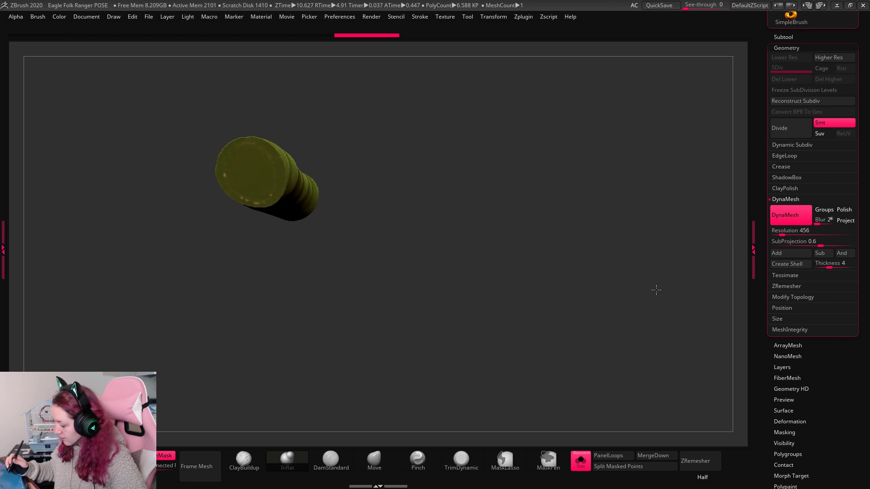
left_click_drag(622, 276, 640, 280)
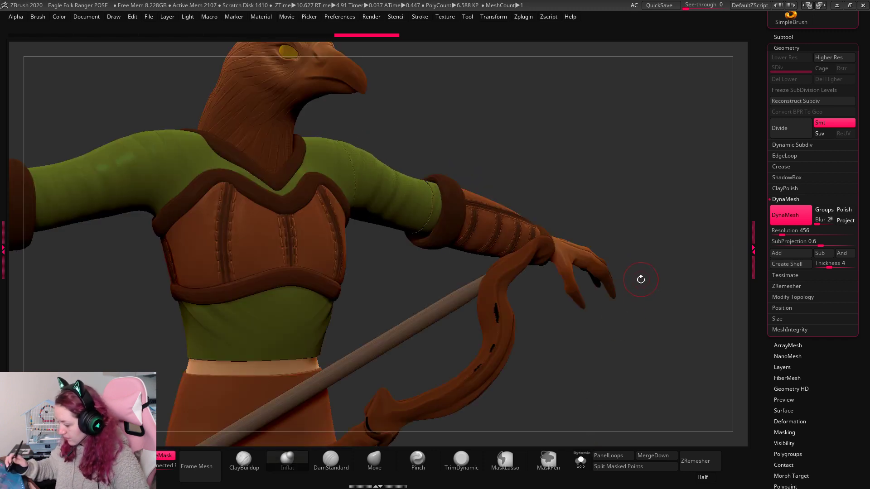
Remesh the isolated right upper arm with DynaMesh, undoing the attempt at resolution 128 and using 736 instead.
left_click(197, 164, "alt")
left_click(581, 461)
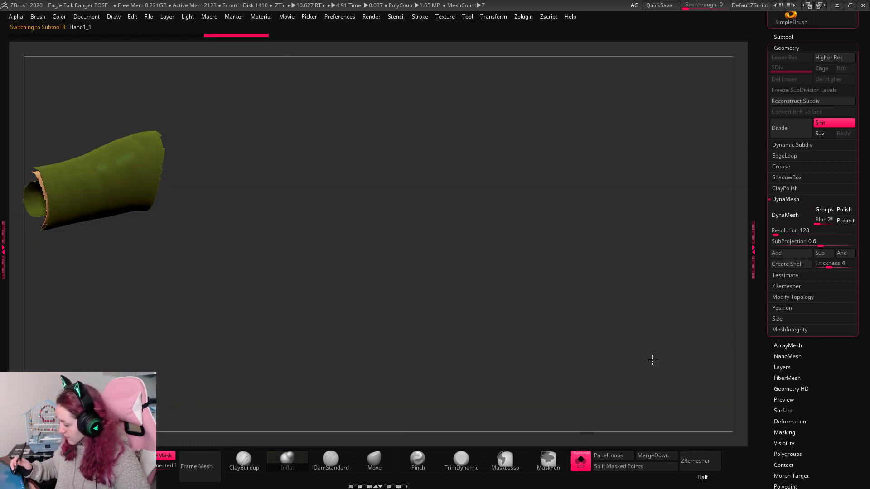
left_click_drag(572, 328, 711, 337, "alt")
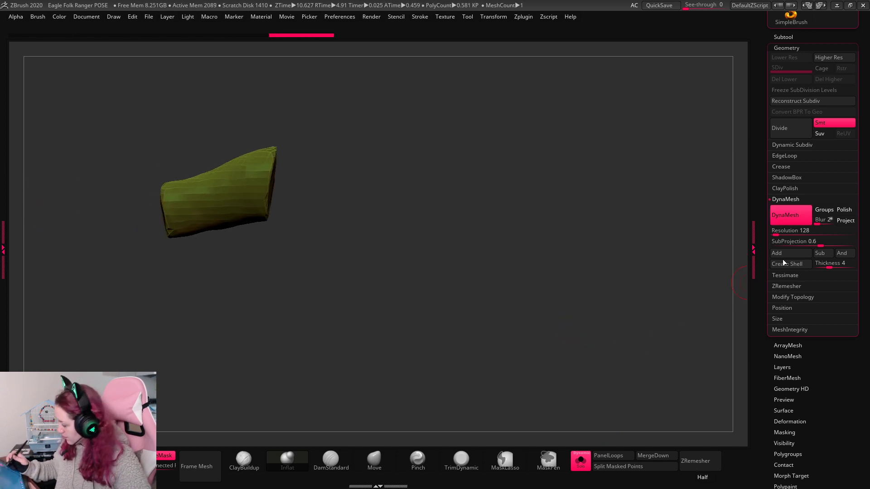
key("ctrl+z")
left_click(787, 234)
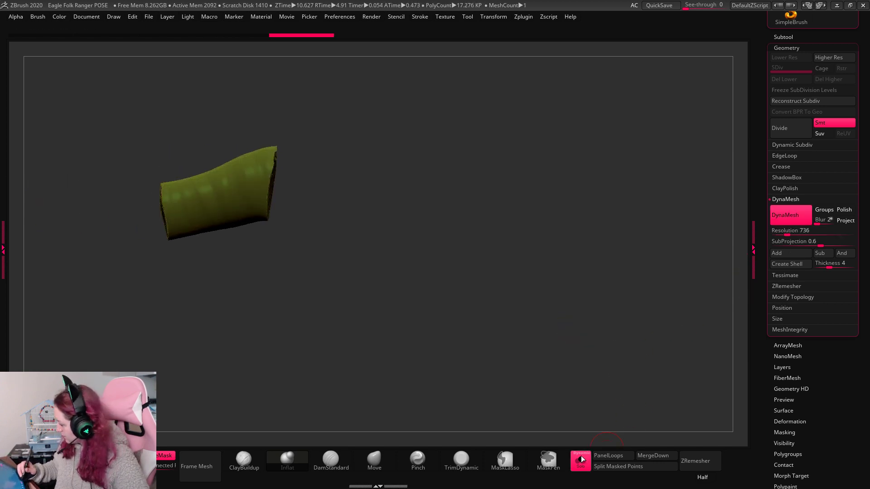
left_click(582, 461)
key("f")
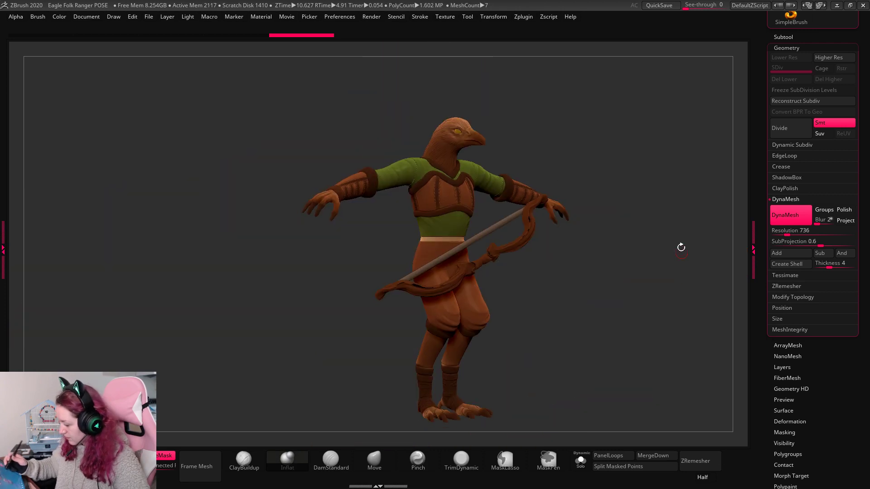
Place the gizmo pivot at the right shoulder and rotate the upper arm down beside the torso.
left_click_drag(635, 229, 514, 195)
key("w")
left_click(340, 170)
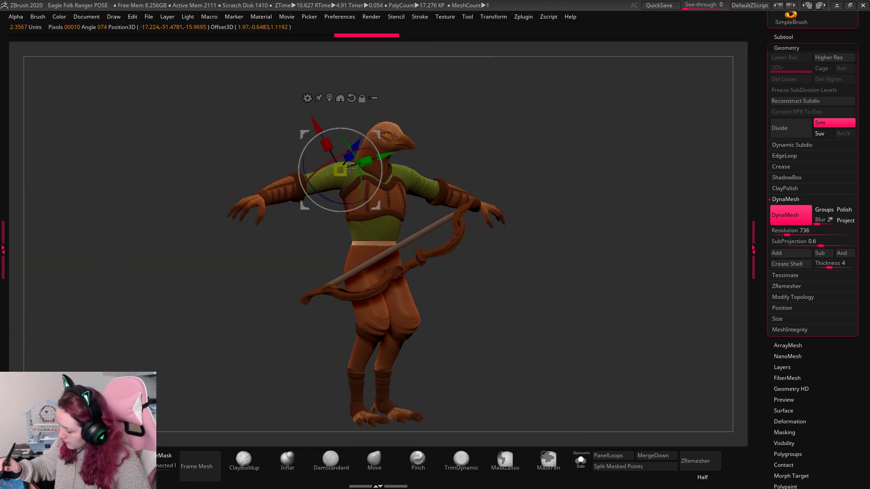
left_click_drag(396, 171, 394, 134)
key("q")
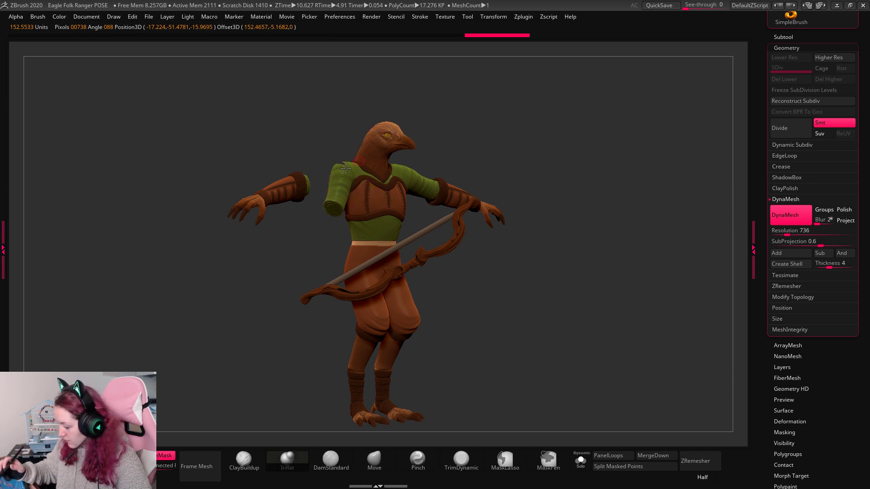
Move the detached right forearm onto the right upper arm and rotate it at the elbow to cross the torso toward the bow.
left_click(284, 192, "alt")
key("w")
left_click_drag(305, 180, 637, 162)
left_click_drag(358, 177, 473, 171)
left_click_drag(431, 173, 503, 162)
left_click_drag(413, 185, 414, 156)
left_click_drag(454, 138, 301, 238)
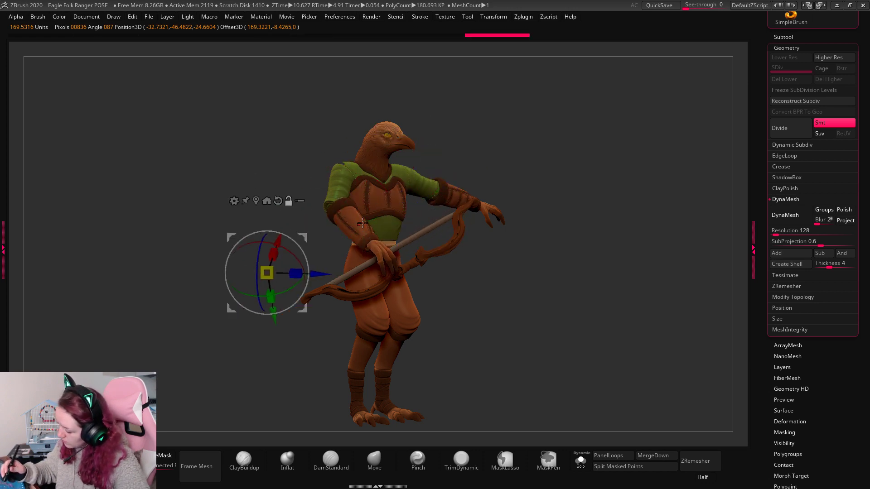
mouse_move(358, 224)
left_mouse_down("alt")
mouse_move(645, 135)
mouse_move(361, 225)
mouse_move(401, 231)
mouse_move(403, 223)
left_mouse_up("alt")
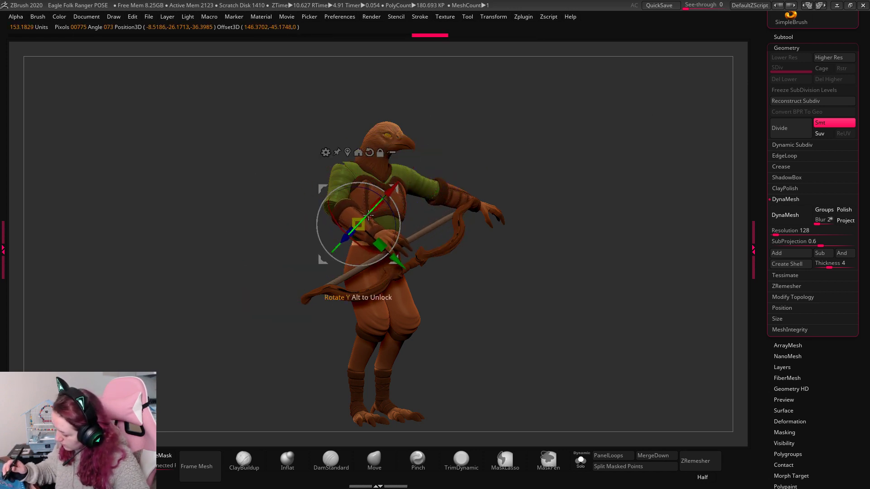
left_click_drag(395, 259, 381, 264)
Shift the right upper arm to line up with the shoulder, and realign the right forearm with it.
key("q")
left_click_drag(600, 159, 609, 272)
left_click(335, 225, "alt")
key("w")
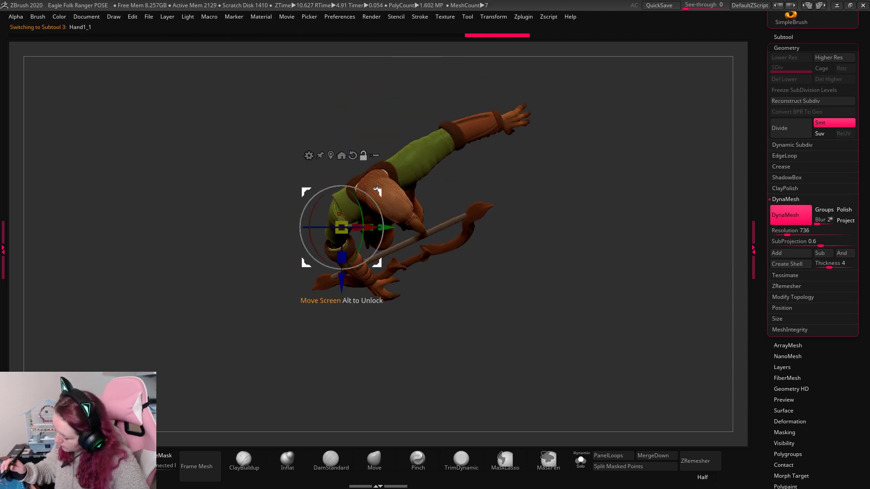
left_click_drag(377, 188, 362, 268)
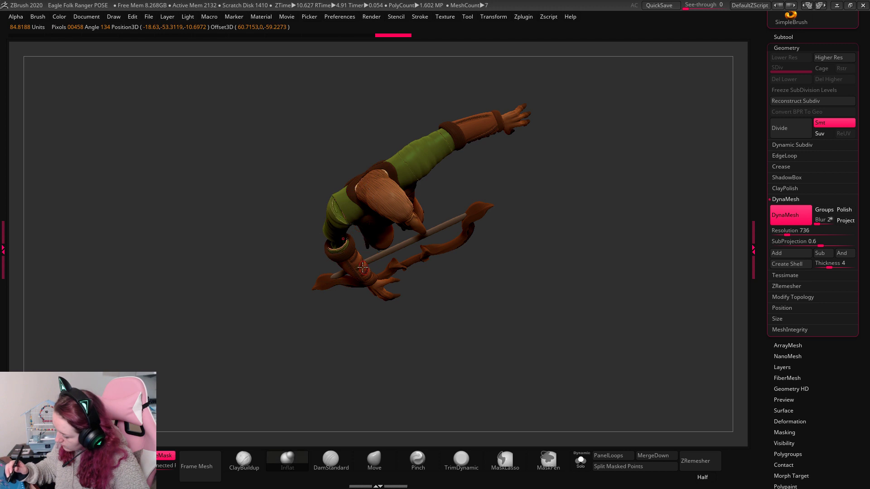
left_click(362, 268, "alt")
key("w")
left_click_drag(388, 240, 585, 165, "alt")
Move and tilt the bow so its grip sits closer to the right hand.
key("q")
left_click(448, 291, "alt")
key("w")
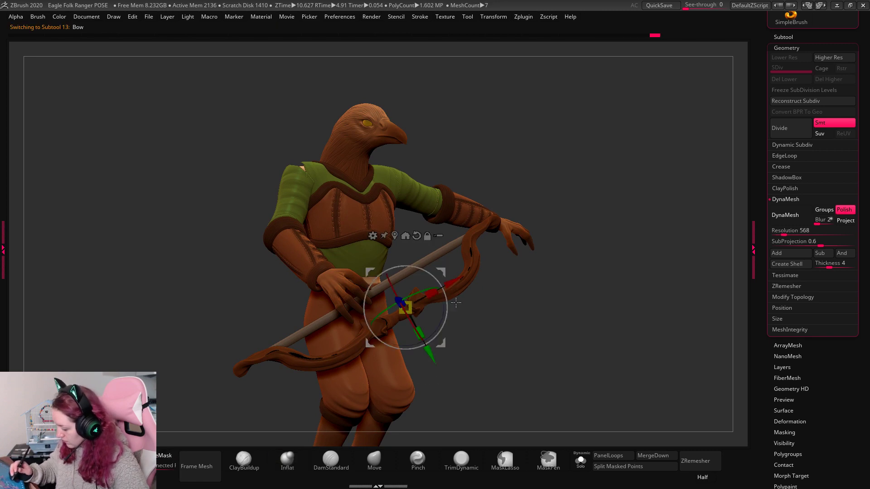
left_click_drag(455, 283, 550, 285, "alt")
mouse_move(472, 335)
left_mouse_down()
mouse_move(473, 310)
mouse_move(471, 319)
left_mouse_up()
Adjust the right forearm's position and rotation under the sleeve, undoing the last transform.
left_click(385, 287, "alt")
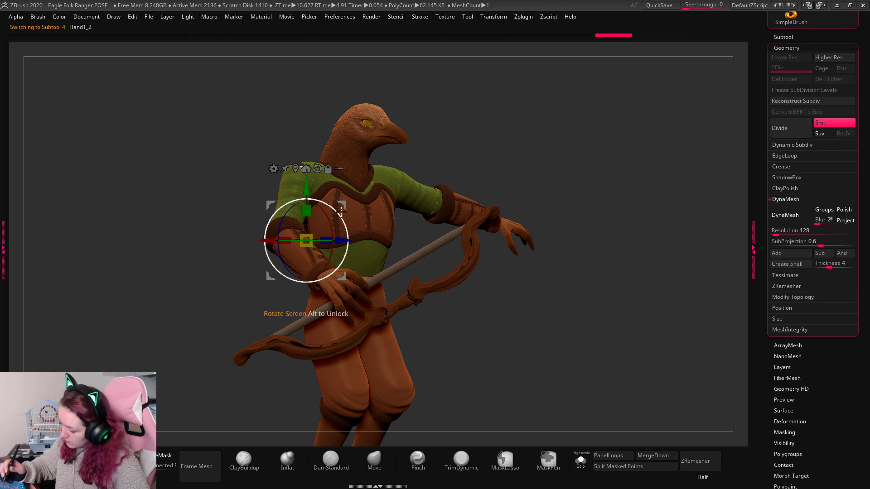
left_click_drag(342, 211, 314, 252)
left_click_drag(327, 276, 341, 283)
left_click_drag(599, 146, 562, 177)
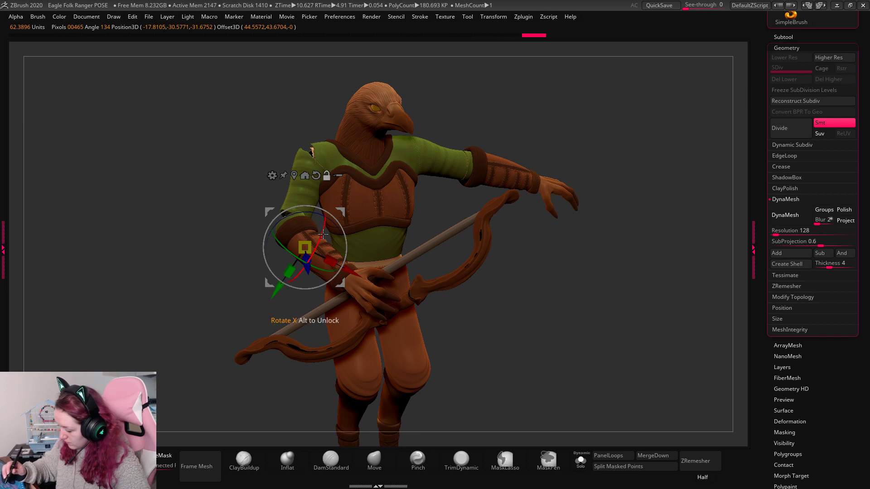
left_click_drag(341, 212, 278, 260)
key("ctrl+z")
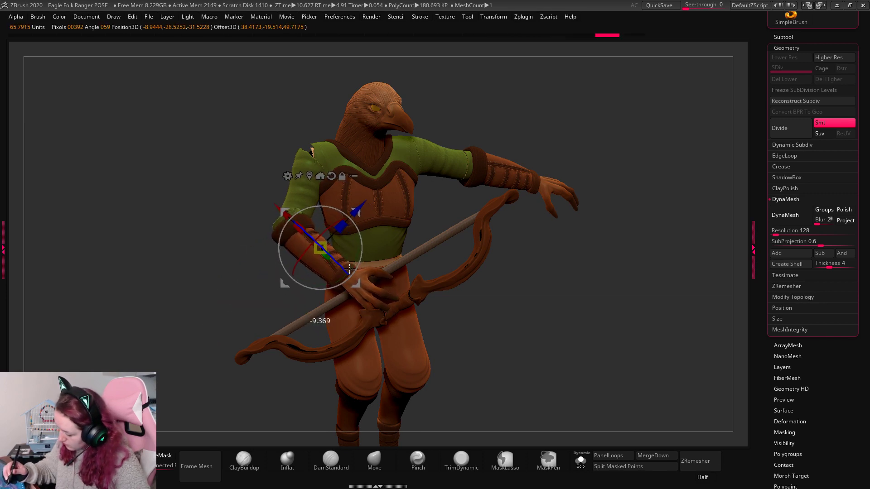
Rotate the right forearm about its elbow to bring the hand over the bow's grip.
left_click_drag(612, 141, 619, 175)
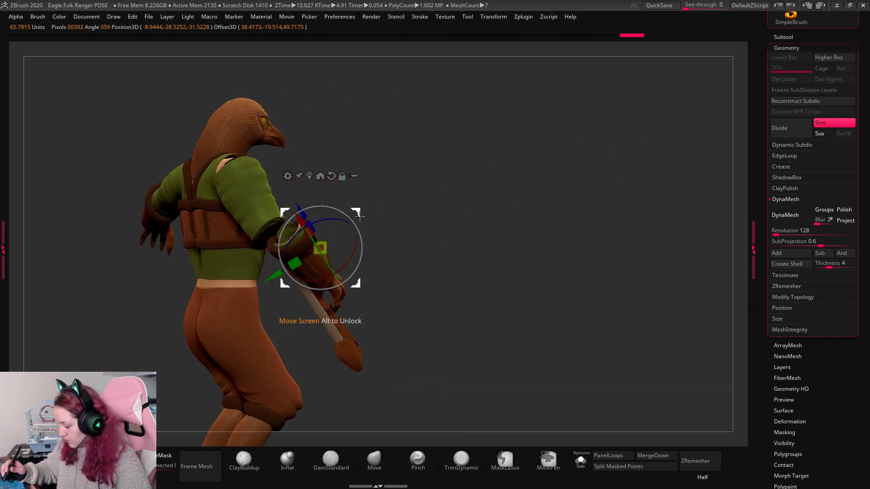
key("q")
left_click_drag(501, 208, 619, 264)
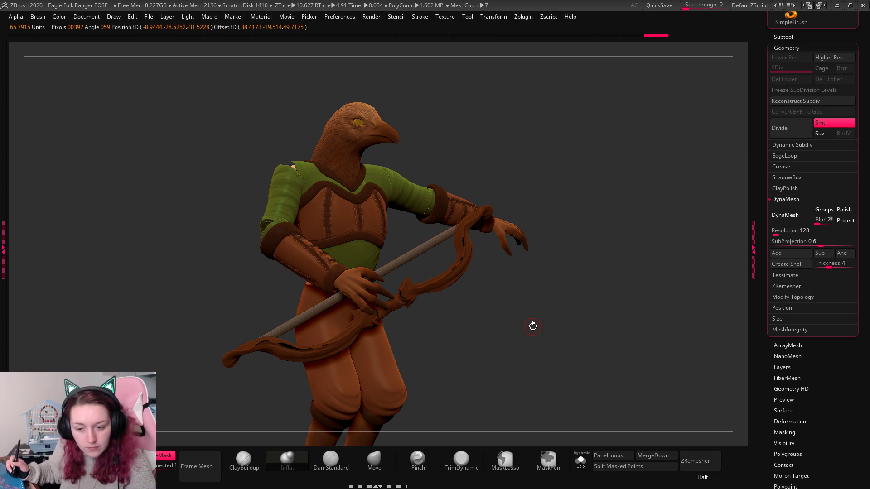
key("w")
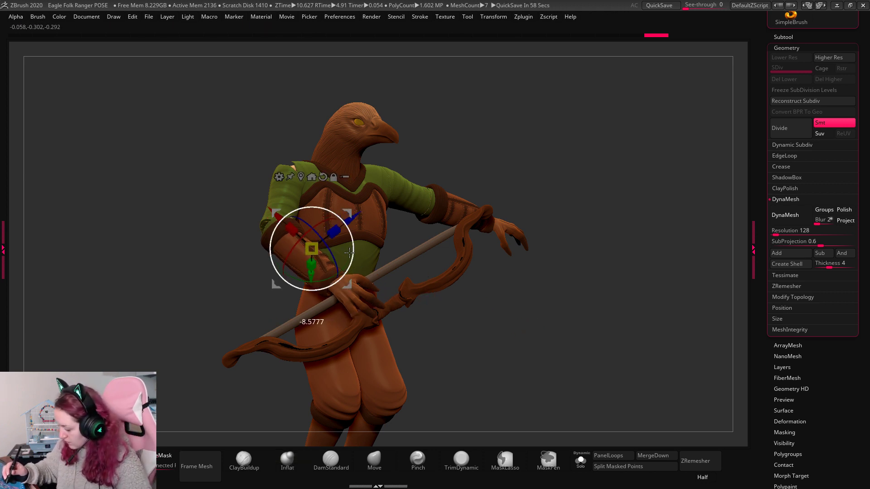
left_click_drag(348, 255, 351, 256)
key("q")
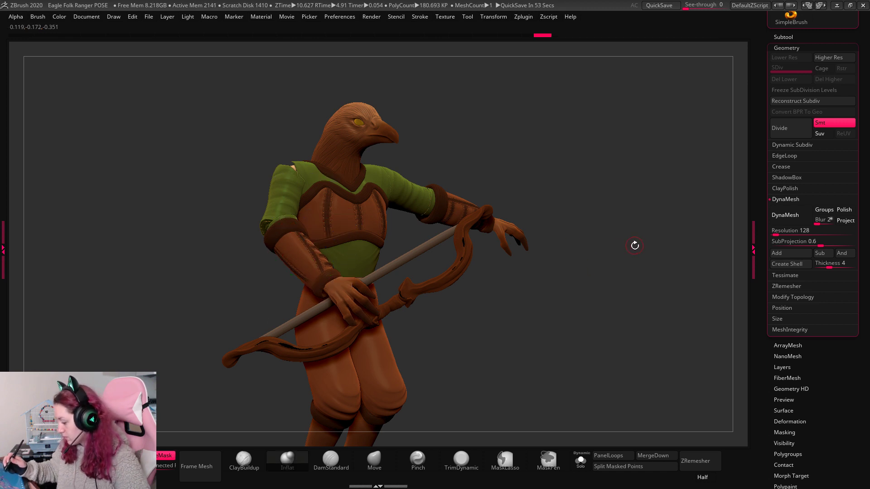
Nudge the bow up toward the torso to fit the right hand, undoing the first adjustment.
mouse_move(635, 245)
left_mouse_down()
mouse_move(627, 255)
mouse_move(634, 246)
left_mouse_up()
key("w")
left_click(465, 267, "alt")
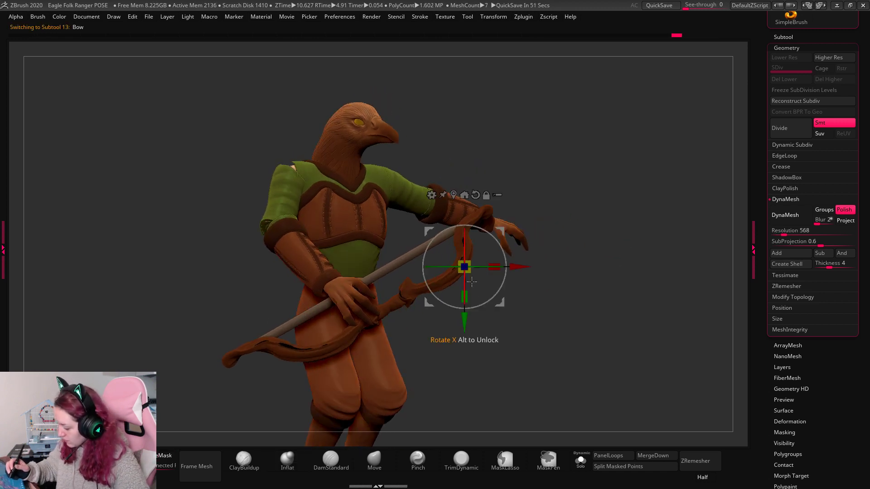
left_click_drag(500, 287, 505, 276)
key("ctrl+z")
left_click_drag(502, 231, 492, 222)
key("q")
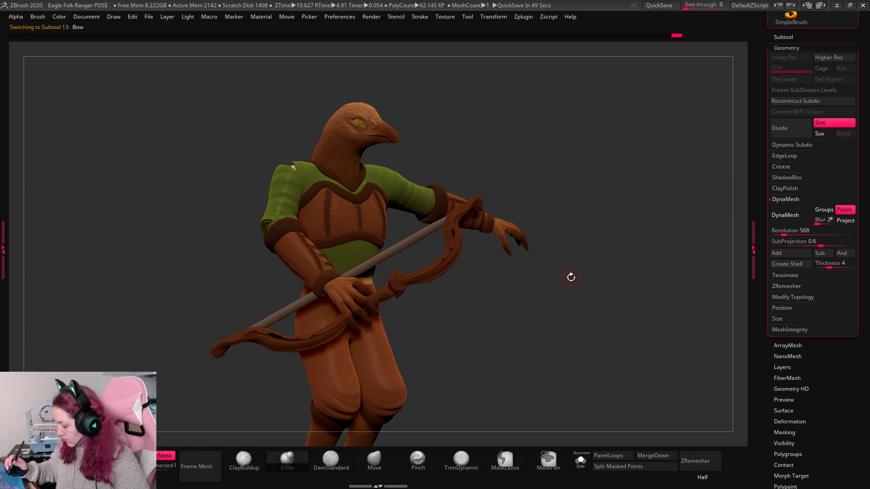
left_click_drag(571, 277, 593, 256)
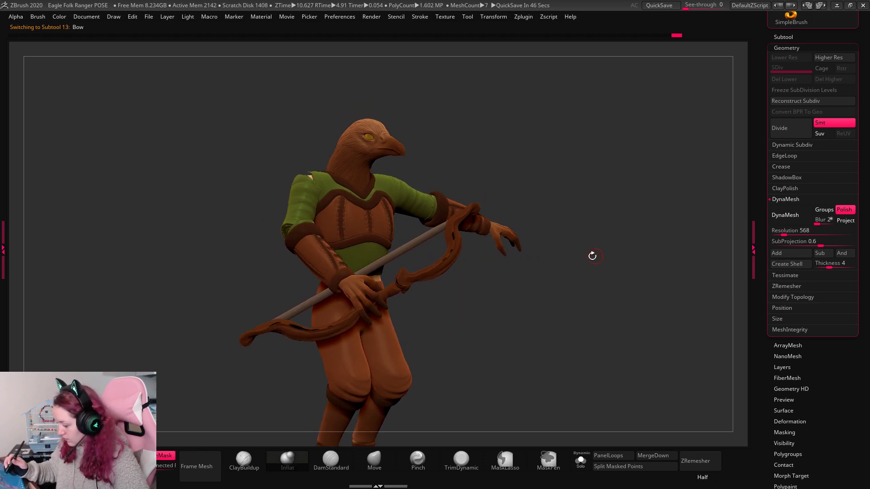
Rotate the left upper arm down from the shoulder and move it against the torso.
left_click(412, 203, "alt")
left_click_drag(657, 181, 642, 194)
key("w")
left_click_drag(426, 176, 634, 197, "ctrl")
mouse_move(472, 190)
left_mouse_down()
mouse_move(497, 140)
mouse_move(467, 166)
mouse_move(465, 195)
left_mouse_up()
Rotate the detached left forearm inward toward the bow and move it to the end of the left upper arm.
left_click(510, 193, "alt")
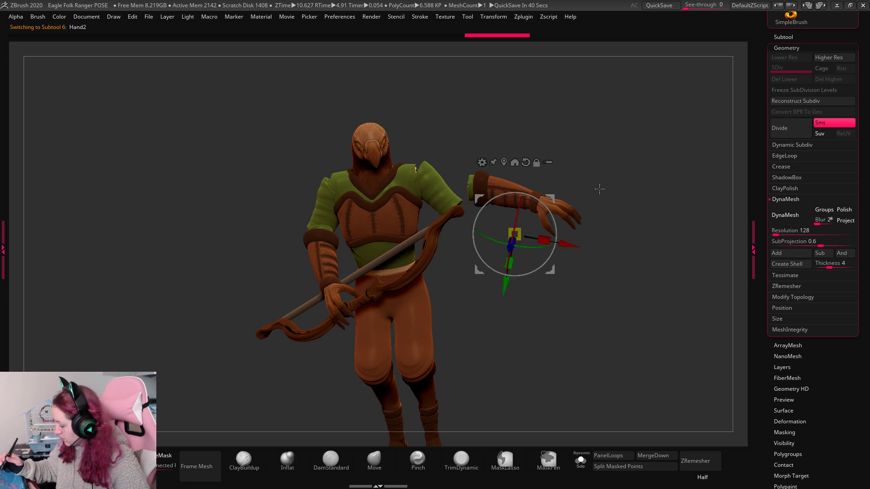
left_click_drag(598, 189, 522, 188)
left_click(504, 163)
left_click(505, 208, "alt")
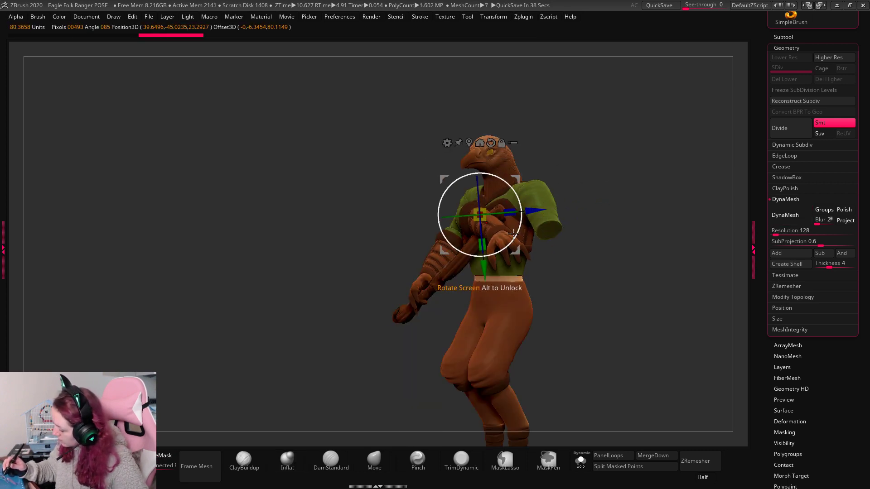
left_click(528, 193, "alt")
left_click_drag(651, 189, 669, 283)
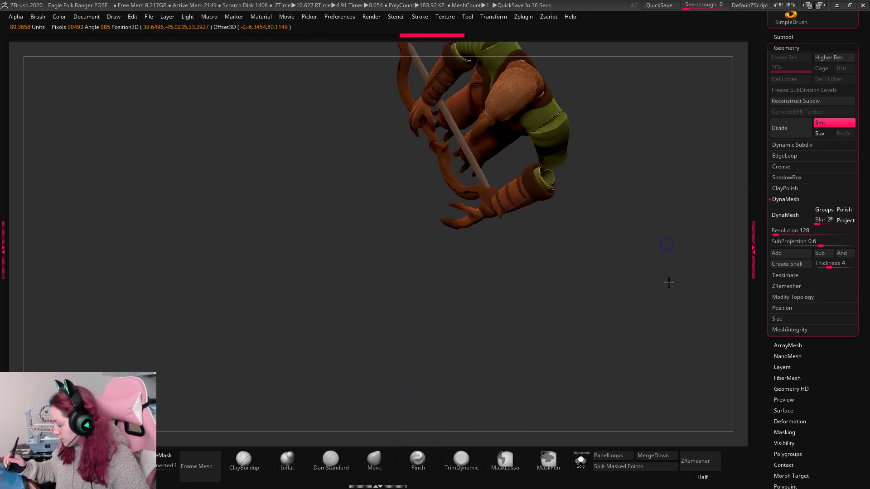
left_click_drag(599, 164, 669, 288)
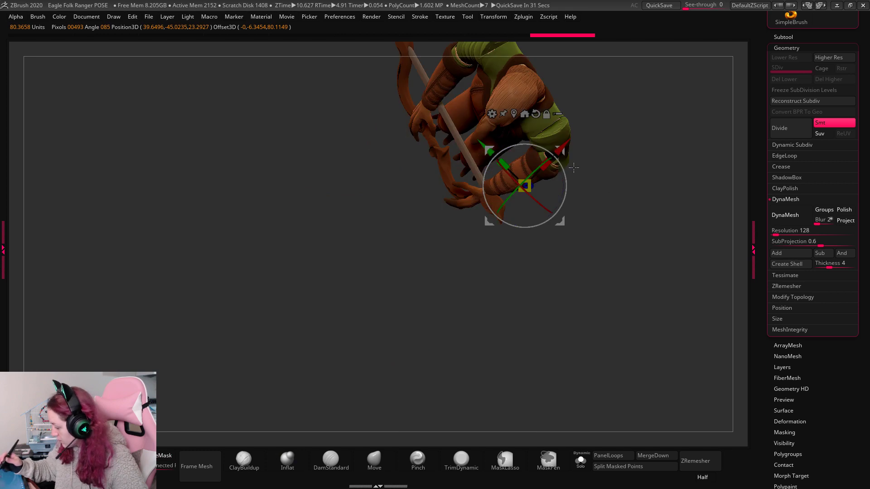
Place the gizmo pivot near the left elbow and bend the left forearm across the body to rest its hand over the bow.
left_click(537, 172, "alt")
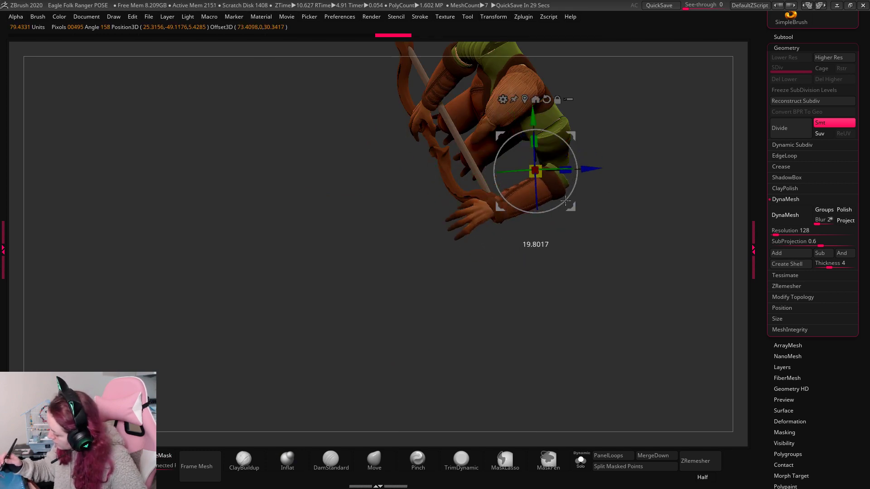
left_click_drag(565, 200, 561, 157)
left_click_drag(521, 196, 561, 131)
left_click_drag(639, 119, 617, 144)
left_click_drag(498, 136, 482, 146)
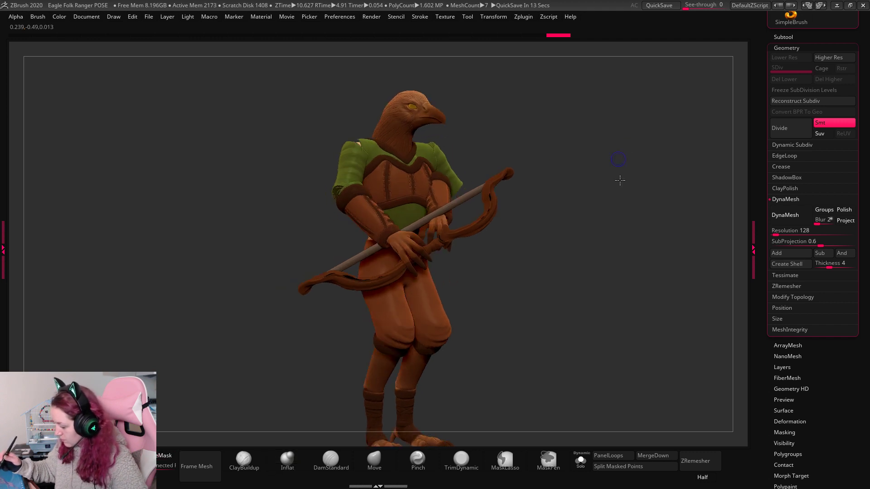
left_click_drag(464, 155, 493, 182)
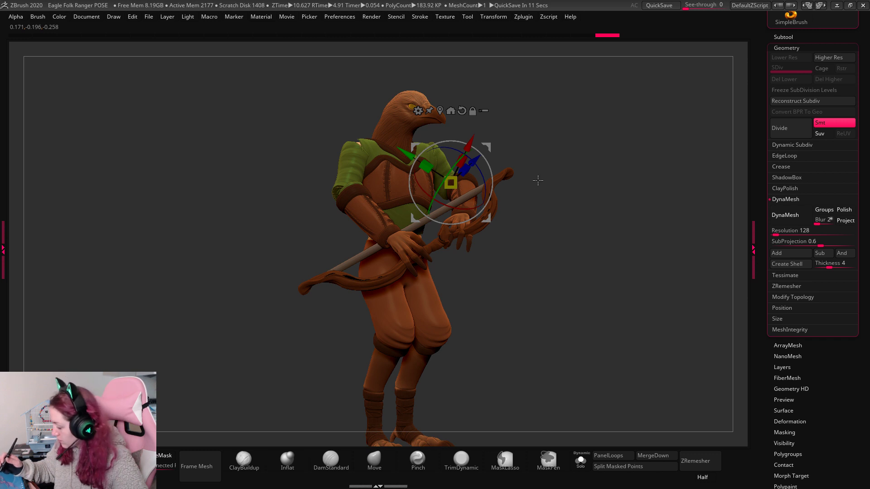
mouse_move(580, 164)
left_mouse_down()
mouse_move(573, 173)
mouse_move(536, 166)
left_mouse_up()
key("q")
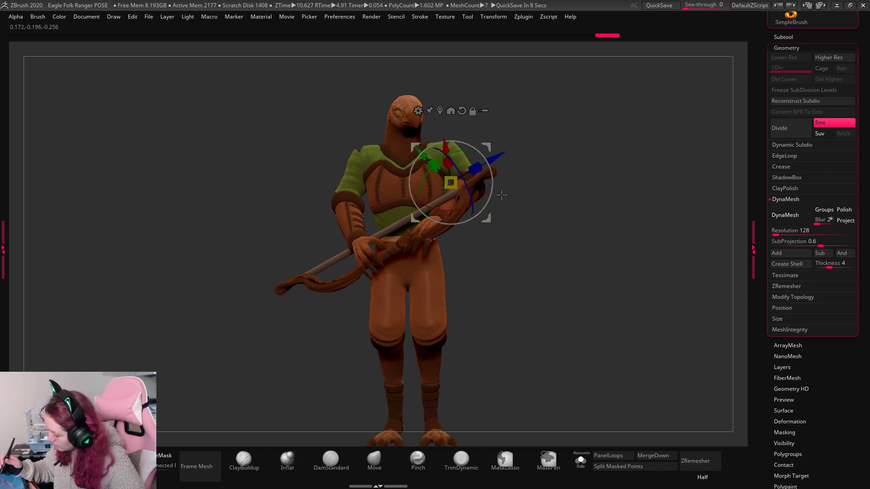
key("q")
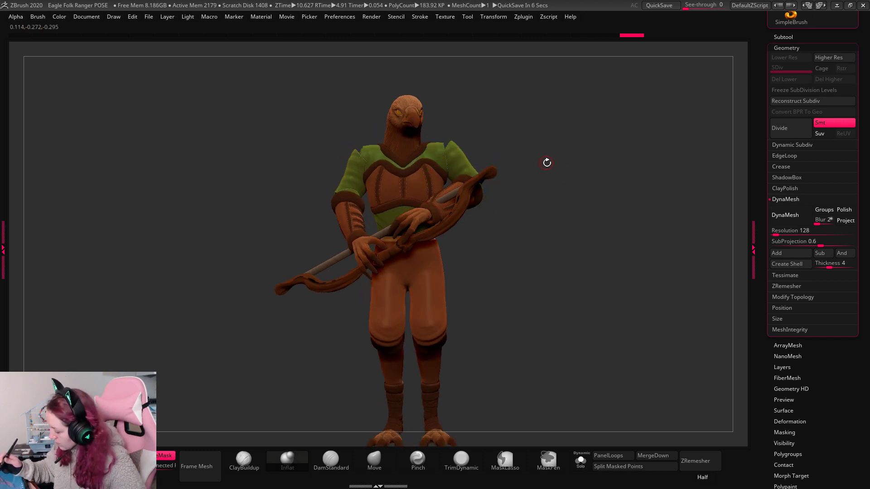
Nudge the left upper arm into the shoulder and adjust the left forearm's rotation and position to match.
left_click_drag(546, 163, 543, 174)
left_click(418, 223, "alt")
key("w")
left_click_drag(496, 133, 490, 116)
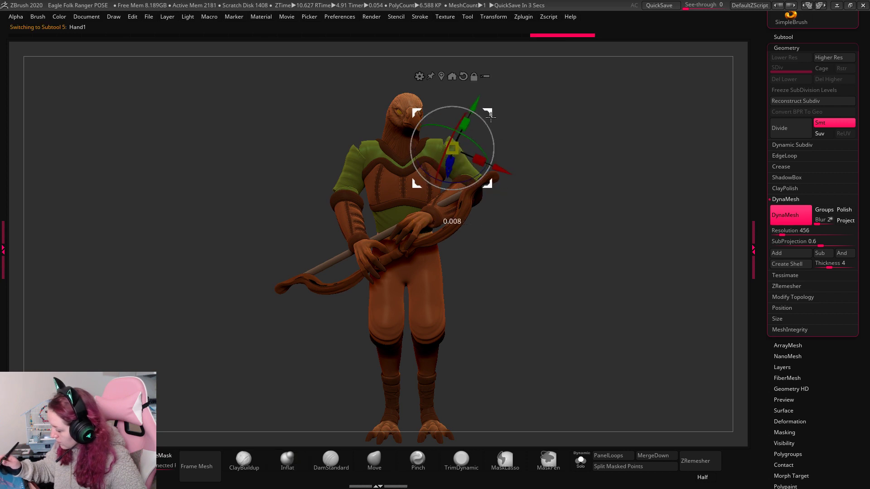
left_click(501, 171, "alt")
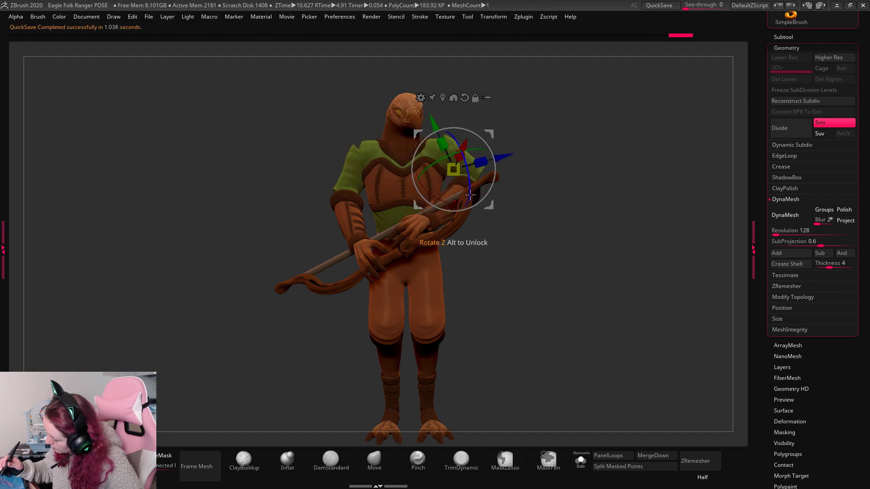
left_click_drag(494, 171, 494, 175)
left_click_drag(489, 132, 491, 126)
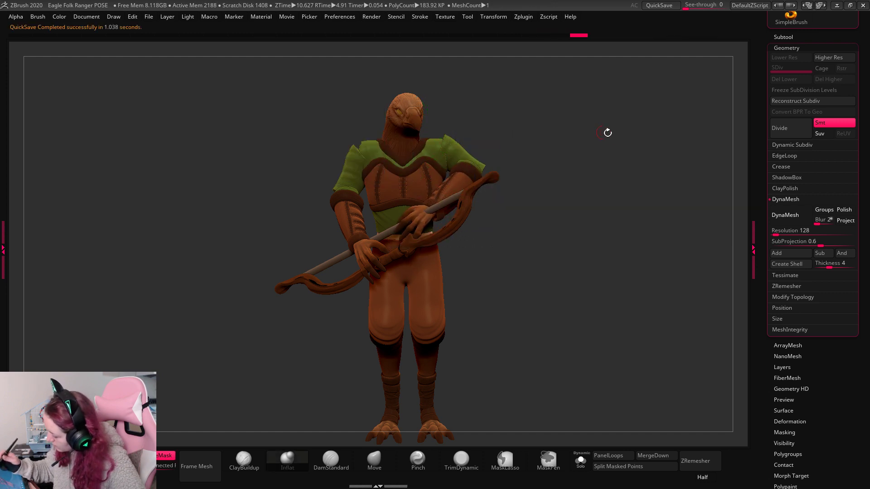
Set a new pivot on the left forearm and rotate and shift it so the hand sits behind the bow.
left_click_drag(608, 131, 516, 138)
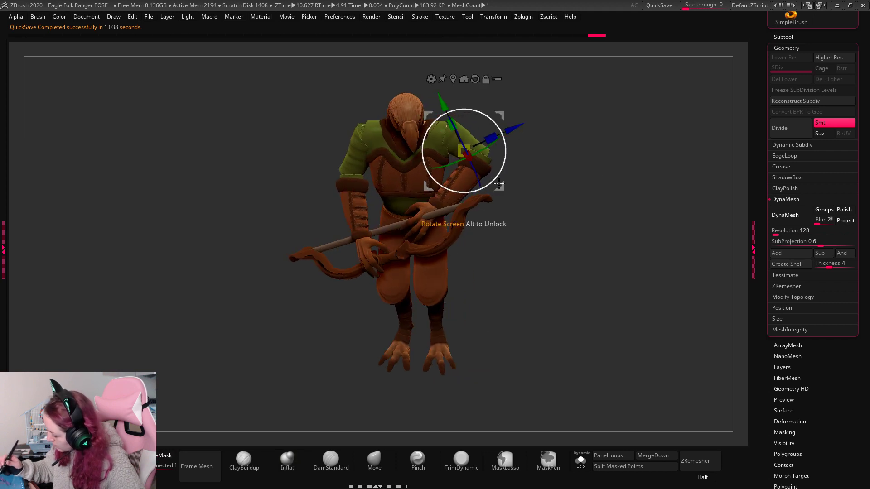
left_click(472, 174, "alt")
left_click(473, 174, "alt")
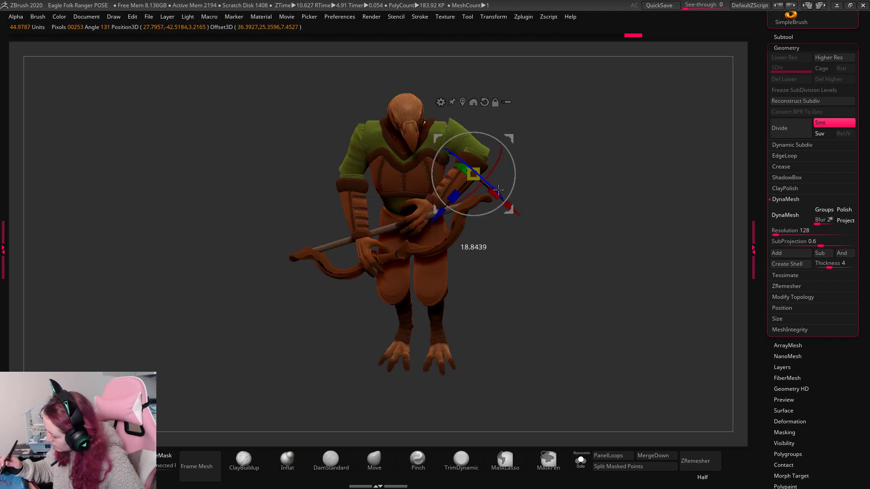
left_click_drag(570, 144, 608, 181)
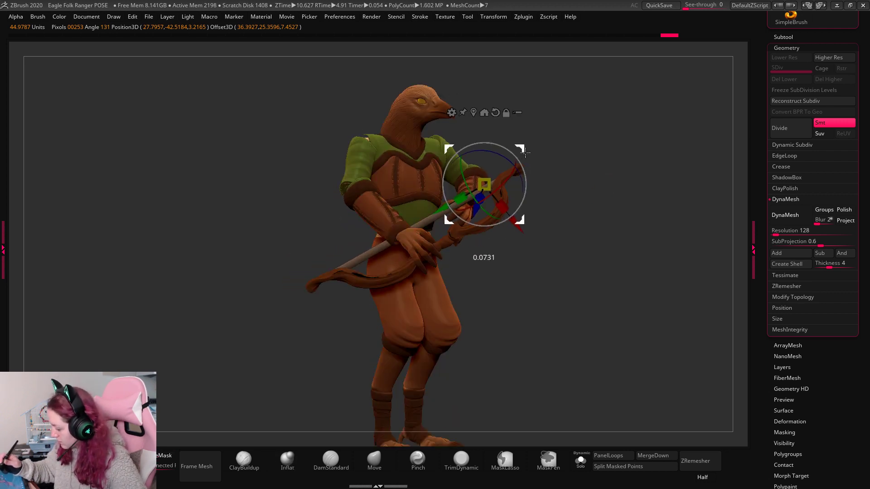
left_click_drag(540, 157, 570, 149)
With the Move brush, reshape the top of the right upper arm's green sleeve to meet the torso at the shoulder.
left_click(487, 146, "alt")
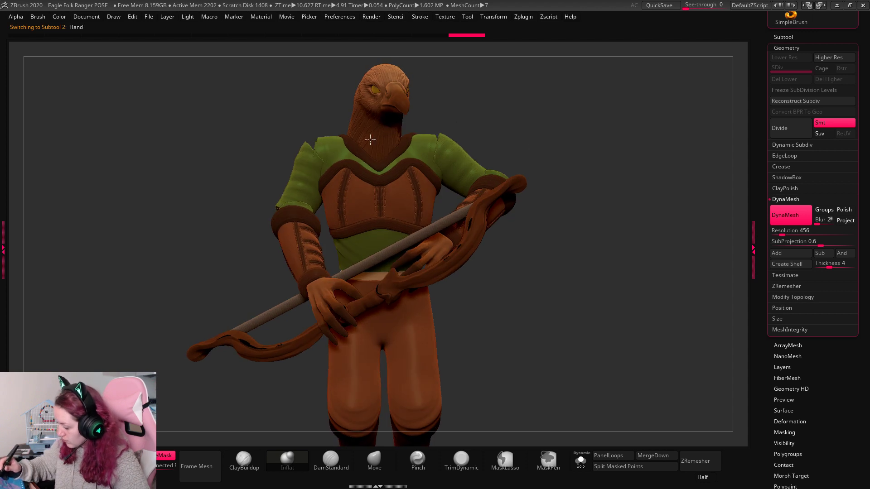
key("space")
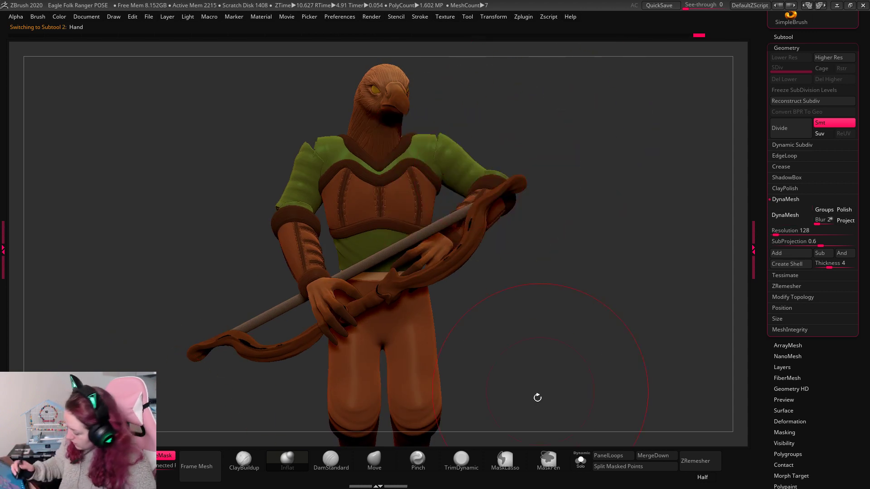
left_click(374, 460)
left_click_drag(317, 145, 314, 150)
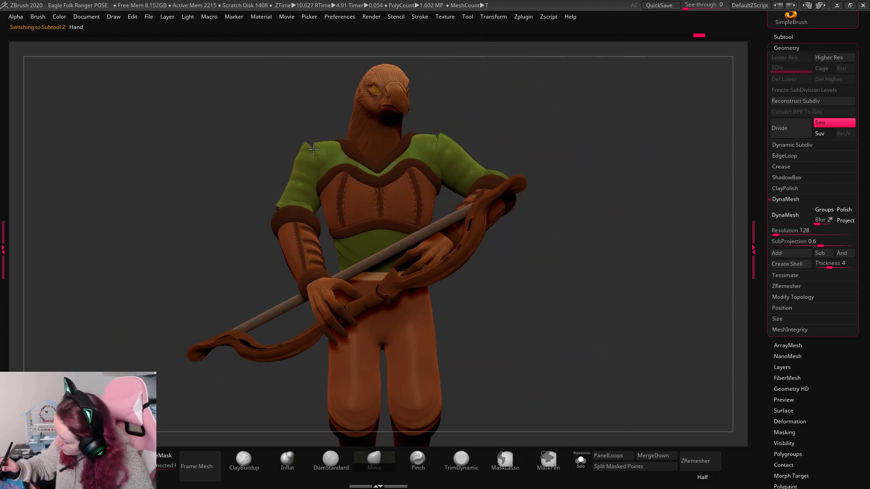
right_click_drag(436, 136, 363, 138)
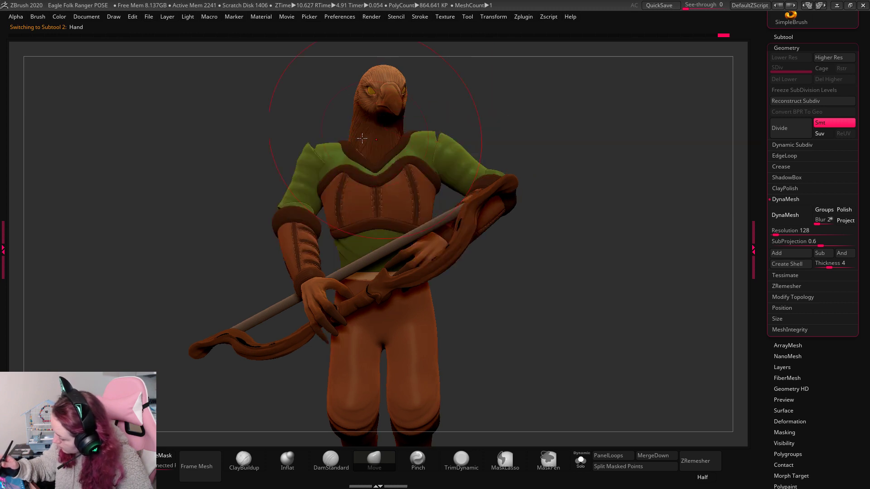
left_click(316, 155, "alt")
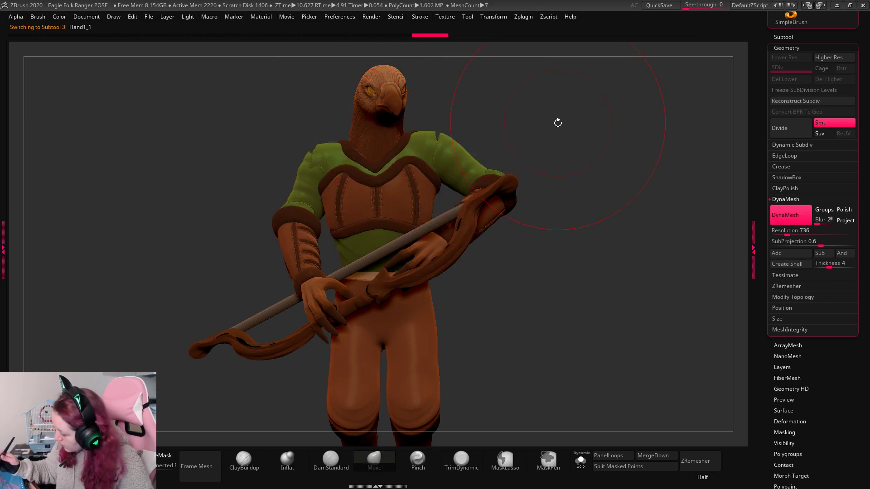
right_click_drag(558, 123, 564, 142)
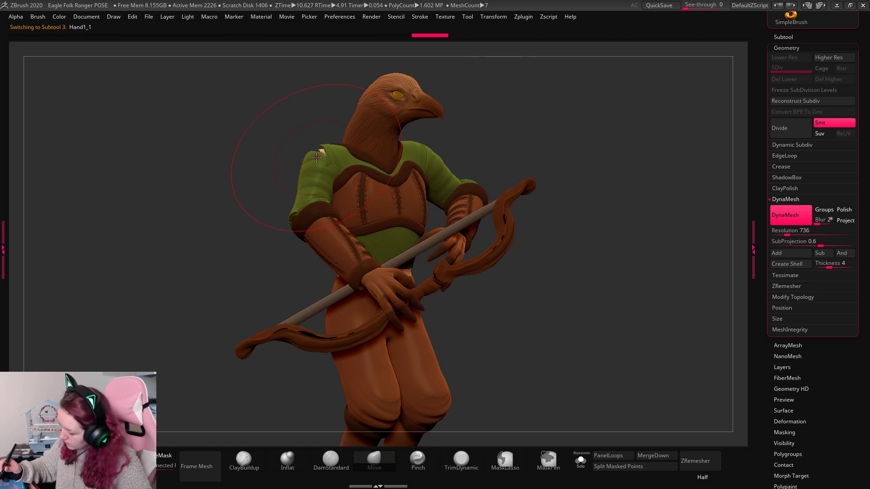
left_click_drag(316, 156, 318, 143)
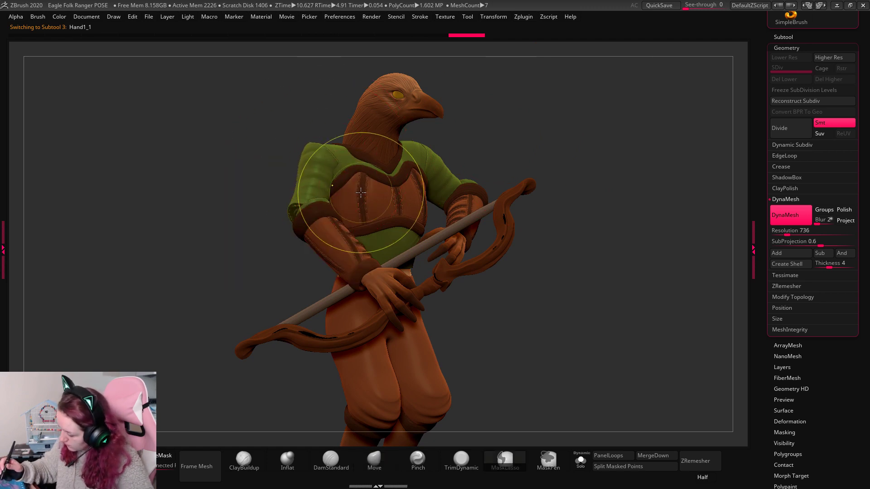
Undo the last right shoulder edits and shift the right forearm slightly with the gizmo.
key("w")
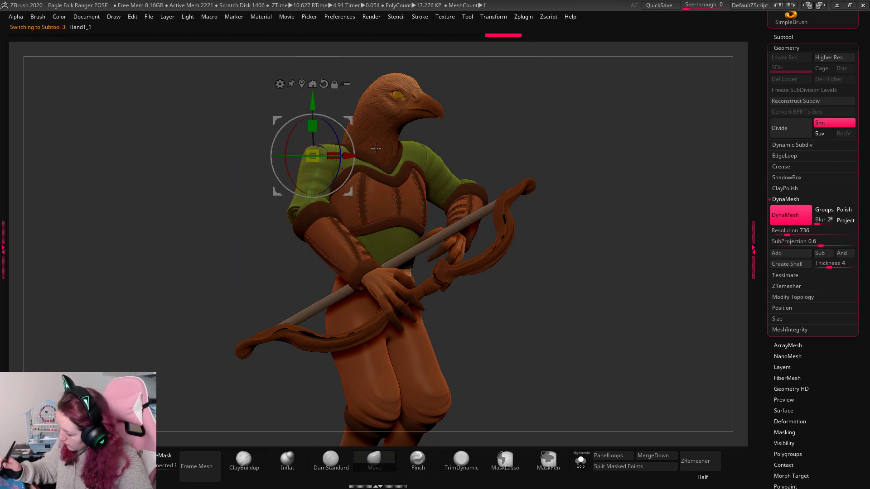
key("q")
key("w")
key("q")
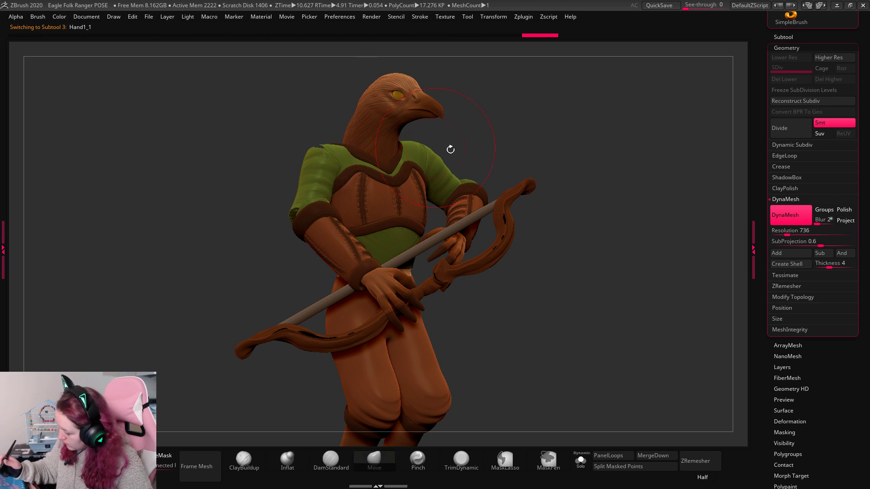
key("ctrl+z")
key("space")
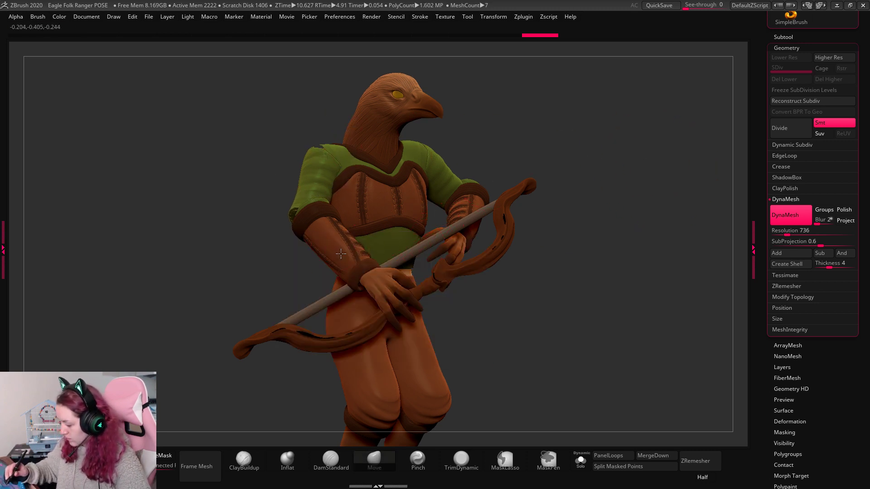
key("ctrl+z")
key("w")
left_click_drag(393, 230, 378, 223)
key("q")
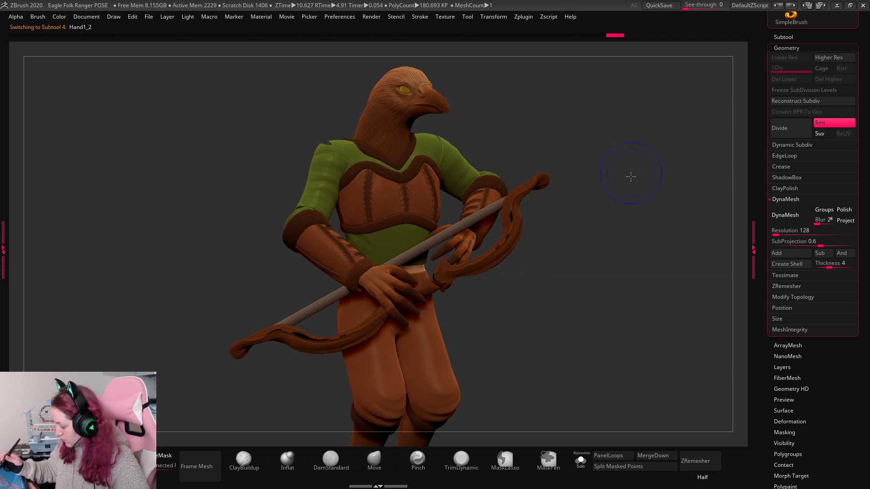
Select the left forearm and adjust its position at the elbow with the gizmo.
key("space")
left_click_drag(654, 227, 521, 204)
key("w")
left_click_drag(608, 132, 602, 171)
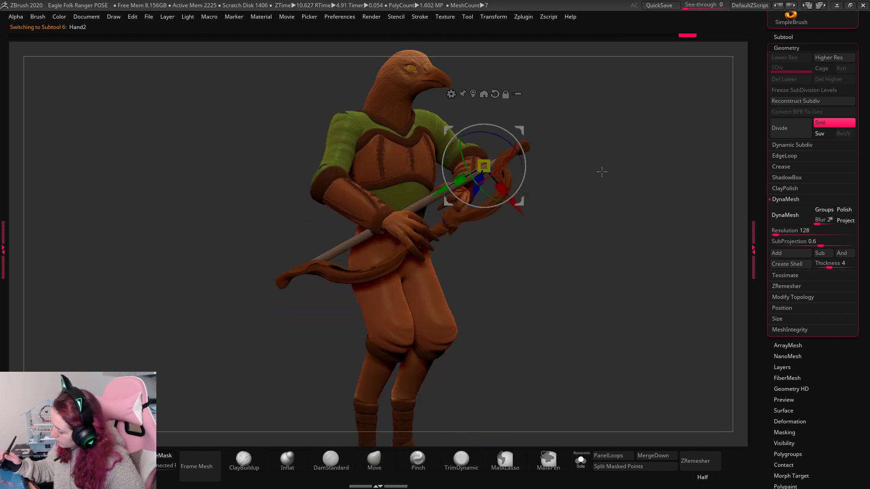
left_click_drag(524, 127, 507, 110, "alt")
left_click_drag(467, 182, 480, 157)
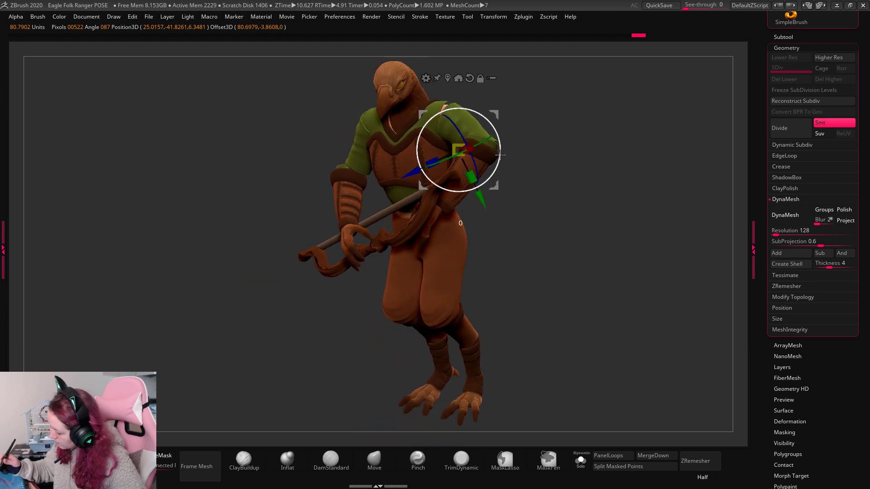
Select the bow, set its gizmo pivot near the left hand and shift it slightly to fit the hands.
key("q")
left_click_drag(595, 175, 462, 223)
left_click(461, 223, "alt")
key("w")
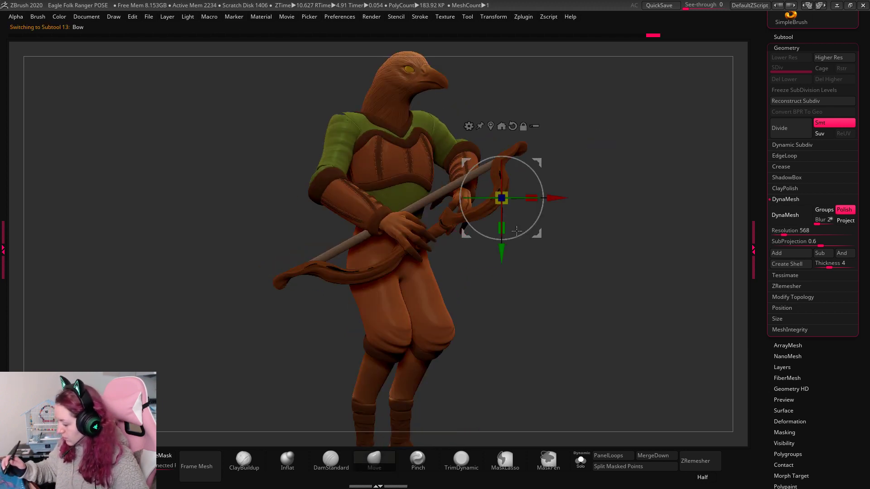
left_click_drag(544, 170, 475, 216, "alt")
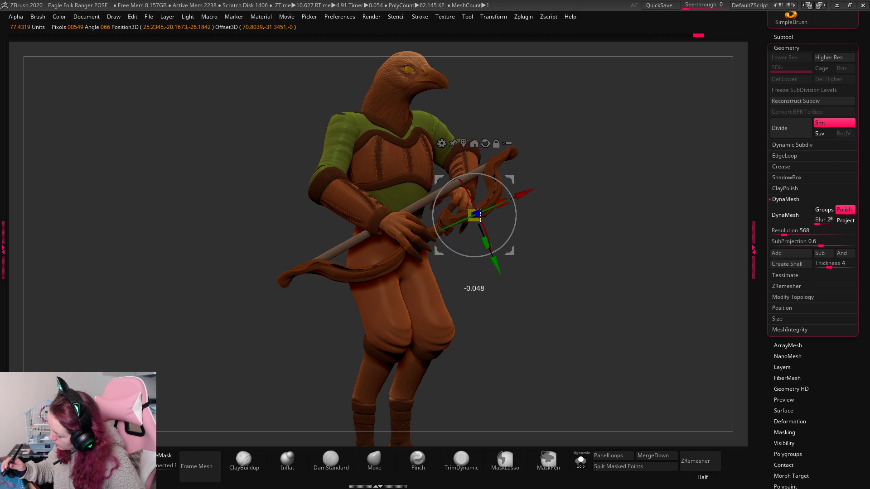
left_click_drag(625, 178, 608, 206)
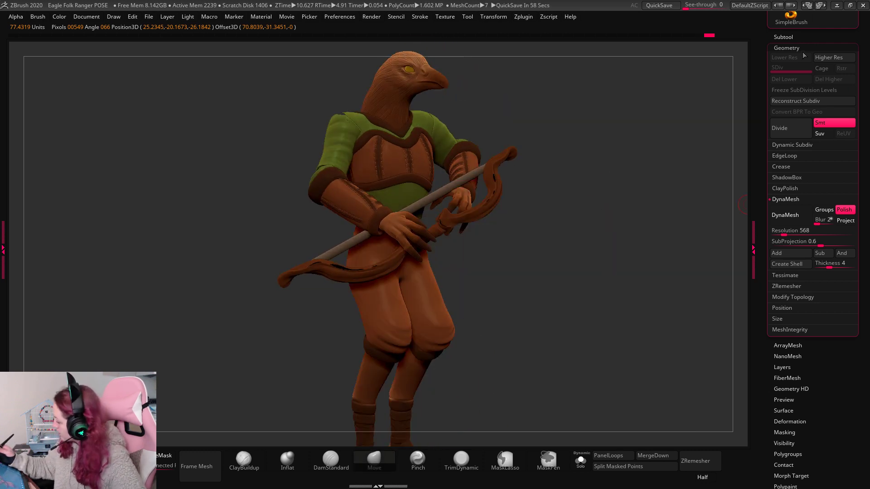
Append a Cylinder3D as a new subtool.
left_click(794, 37)
left_click(825, 427)
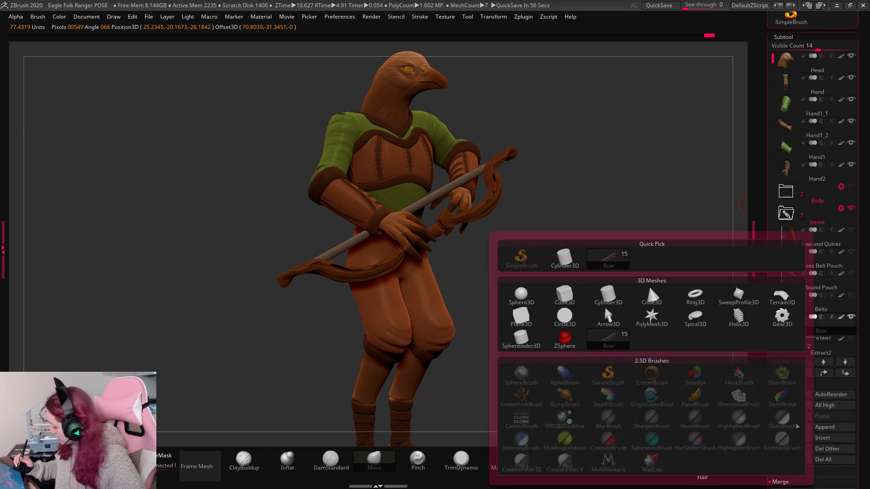
left_click(610, 298)
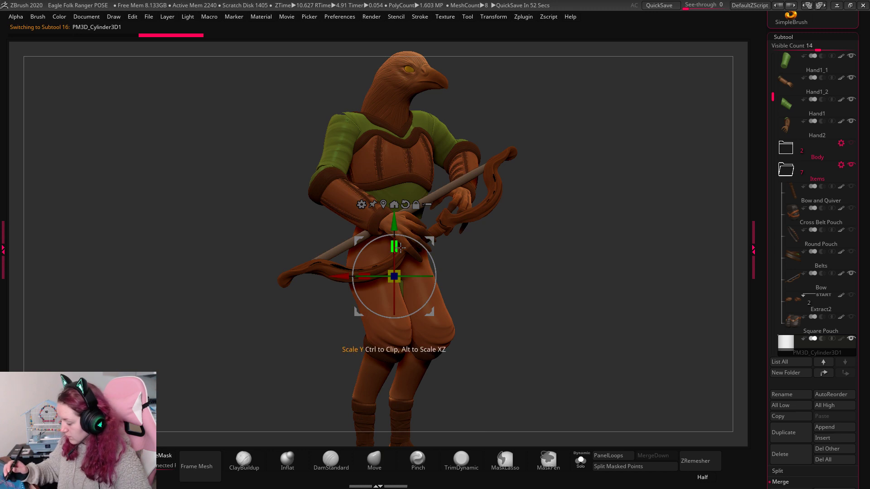
Move the cylinder beside the figure and scale it into a thin vertical rod.
left_click_drag(401, 215, 401, 214)
left_click_drag(429, 242, 612, 198)
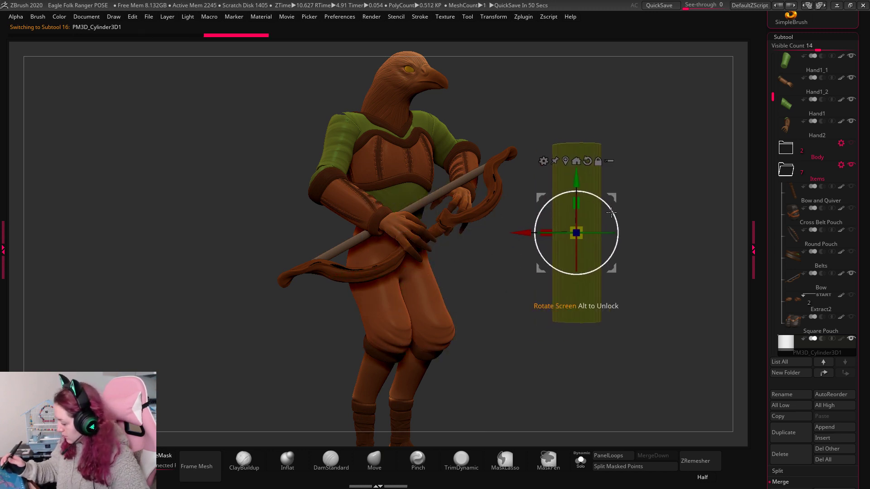
left_click_drag(576, 234, 555, 269)
mouse_move(577, 204)
left_mouse_down()
mouse_move(586, 162)
mouse_move(583, 172)
left_mouse_up()
left_click_drag(612, 198, 583, 195)
key("q")
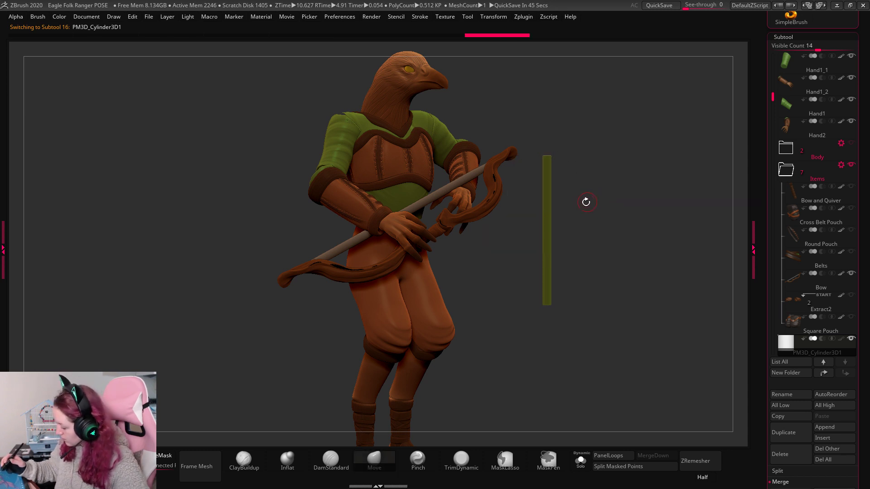
Pick a dark brown colour (R 52, G 38, B 28) and fill the rod with it.
right_click(661, 233)
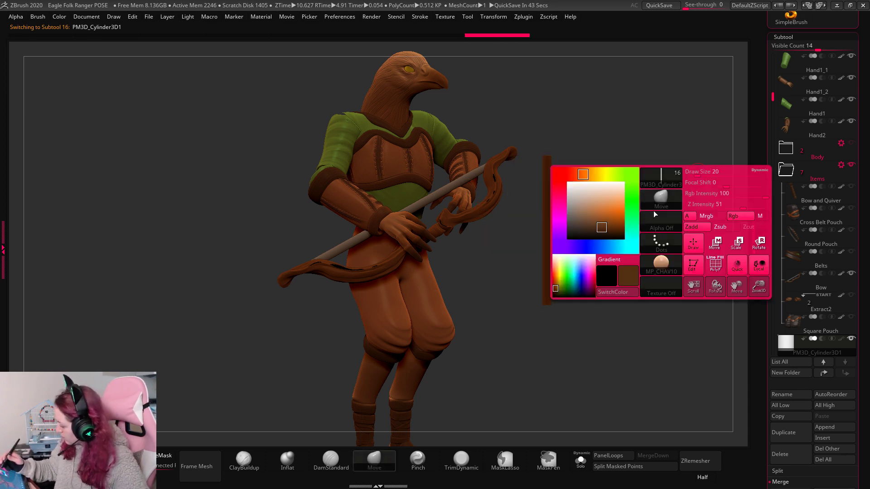
left_click(589, 235)
left_click_drag(868, 112, 867, 144)
right_click(596, 243)
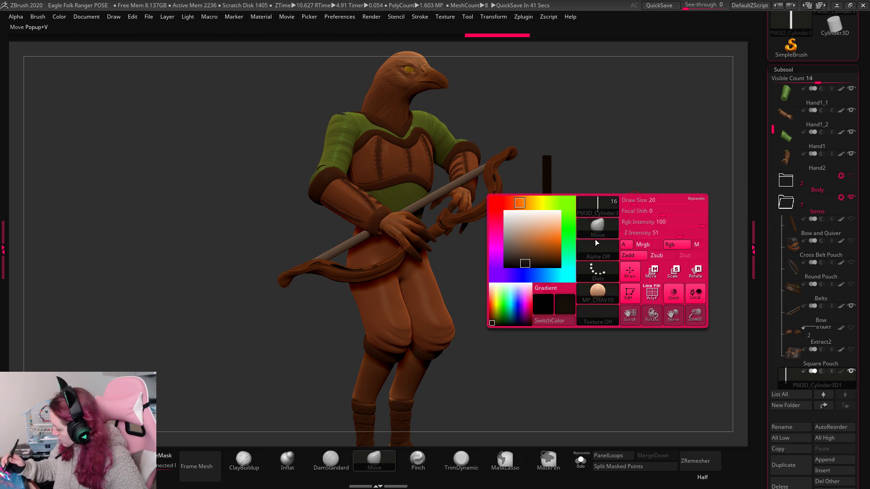
left_click(523, 262)
scroll(813, 59, "up", 5)
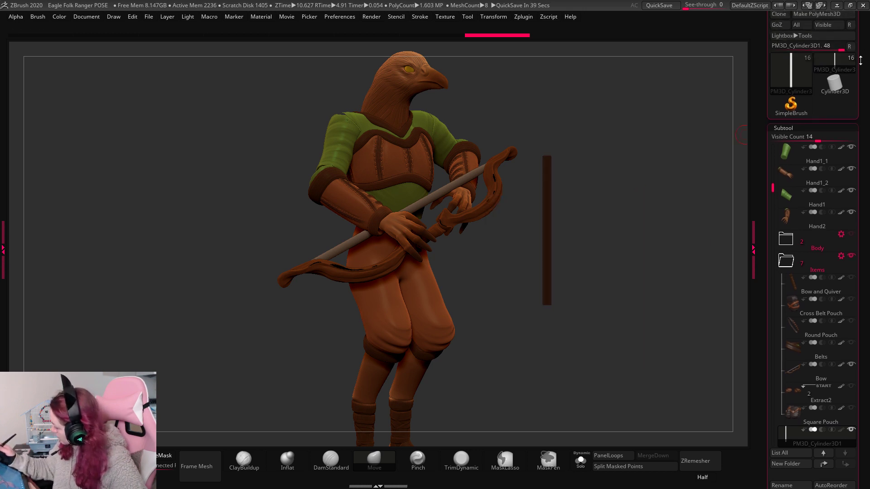
scroll(827, 99, "up", 3)
left_click(795, 75)
Tilt the rod diagonally and move it in front of the abdomen between the hands and the bow.
key("w")
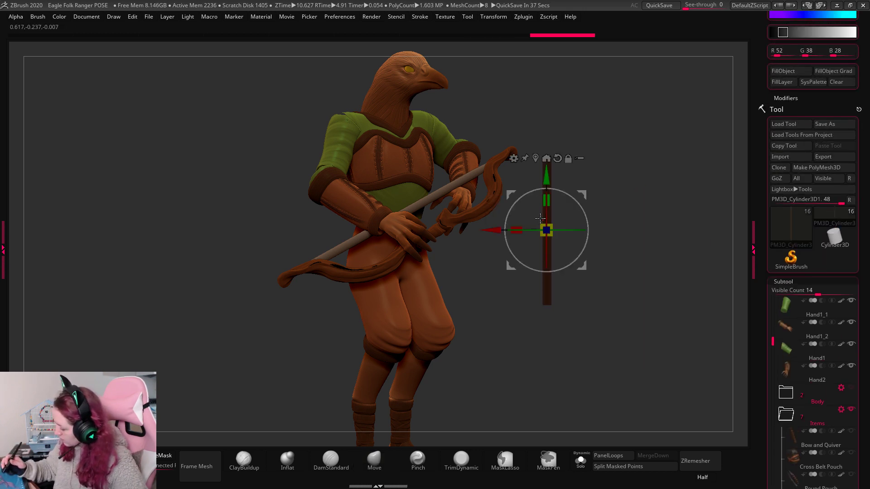
left_click_drag(557, 243, 580, 234)
left_click_drag(579, 193, 444, 177)
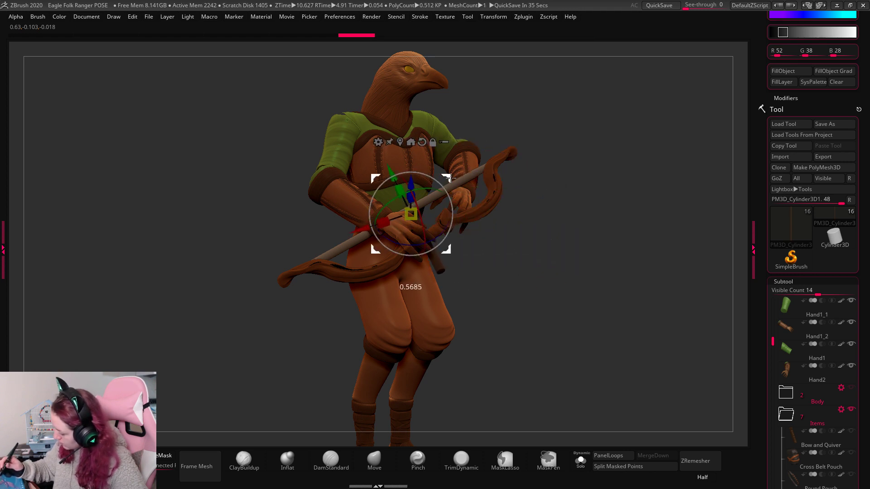
left_click_drag(605, 187, 620, 237)
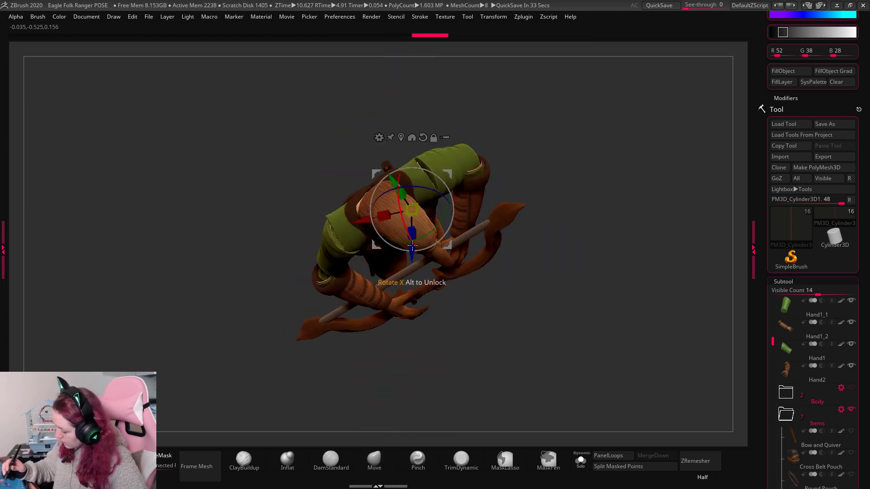
left_click_drag(448, 246, 452, 299)
key("q")
mouse_move(622, 199)
left_mouse_down()
mouse_move(628, 146)
mouse_move(617, 181)
mouse_move(593, 126)
left_mouse_up()
key("w")
left_click_drag(449, 218, 437, 238)
key("q")
left_click_drag(586, 227, 610, 233)
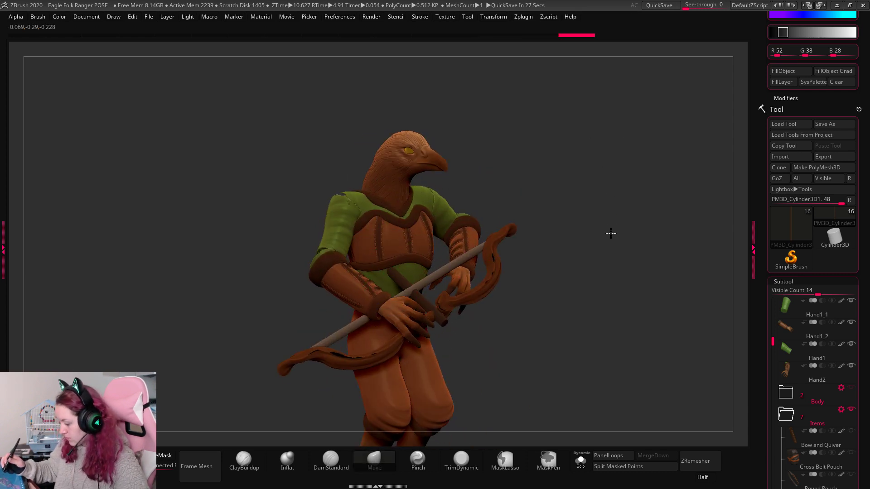
Adjust the rod's tilt and position so it lies diagonally in front of the chest above the right hand.
key("w")
left_click_drag(414, 296, 415, 297)
key("q")
key("w")
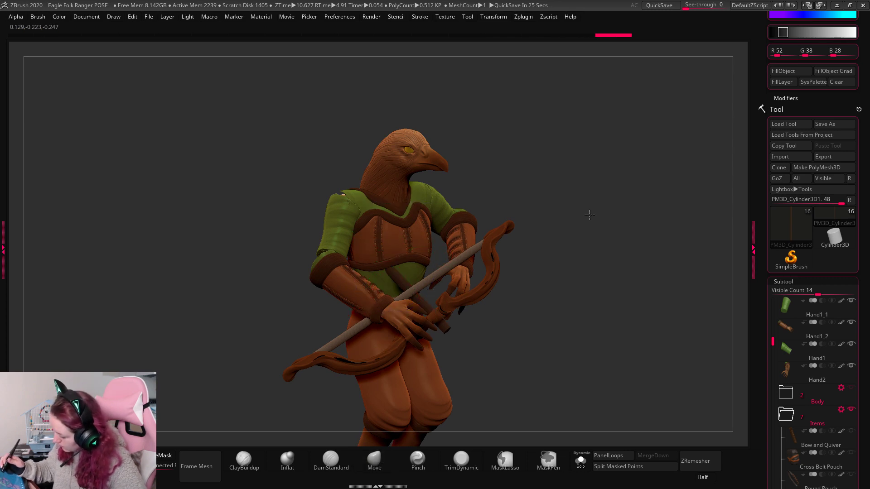
left_click_drag(591, 213, 632, 212)
key("q")
left_click_drag(549, 207, 621, 195)
key("w")
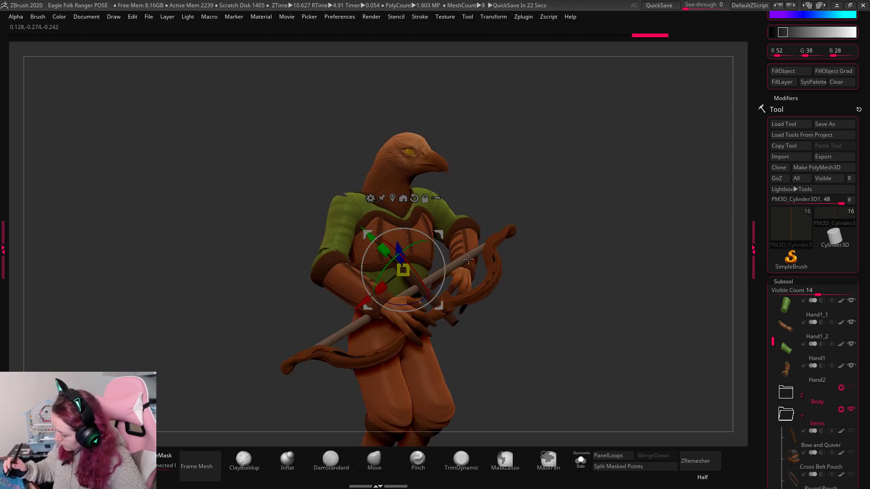
left_click_drag(432, 237, 432, 236)
left_click_drag(436, 258, 435, 261)
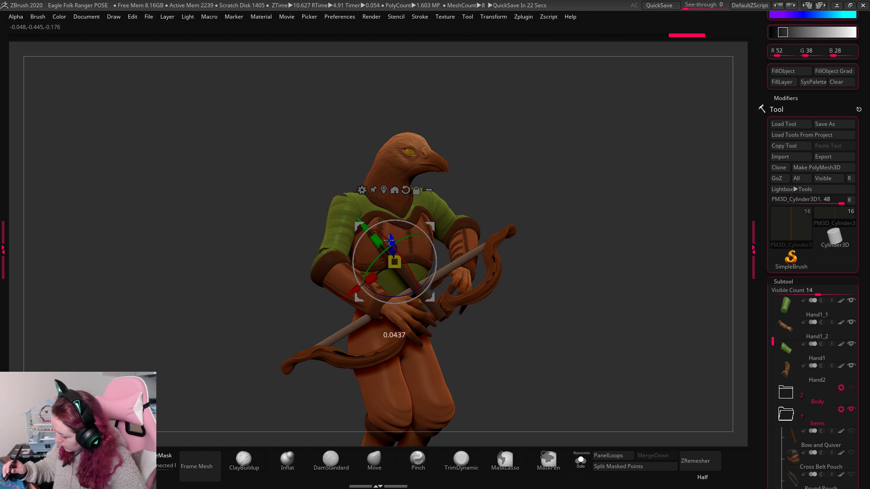
key("q")
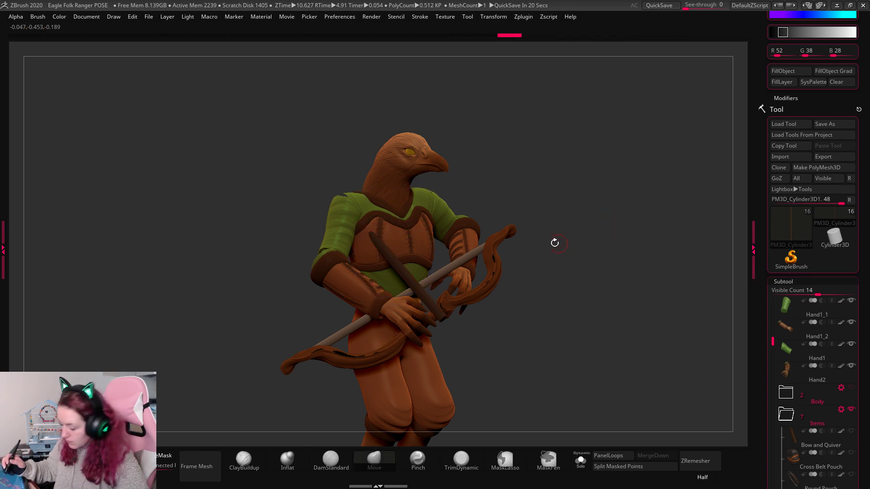
Shorten the rod along its length and lower it to cross the bow at the hands.
key("w")
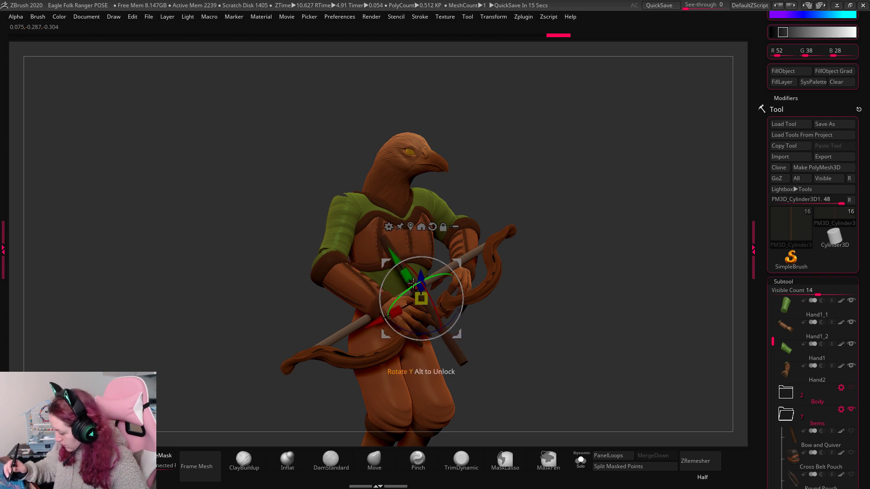
key("w")
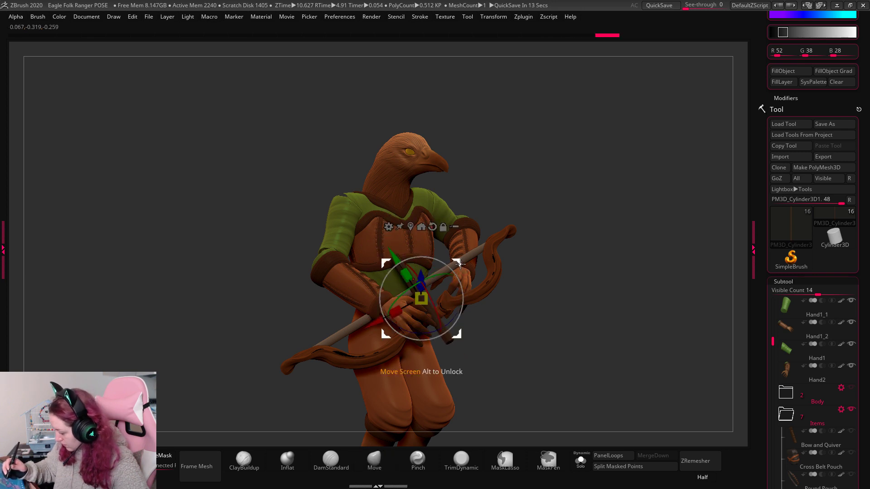
left_click_drag(461, 261, 466, 264)
Select the bow and nudge it slightly down and outward within the hands.
key("q")
left_click(486, 286, "alt")
key("w")
left_click_drag(496, 353, 500, 362)
Reselect the rod and shift it down and outward along with the bow.
key("q")
left_click(453, 335, "alt")
key("w")
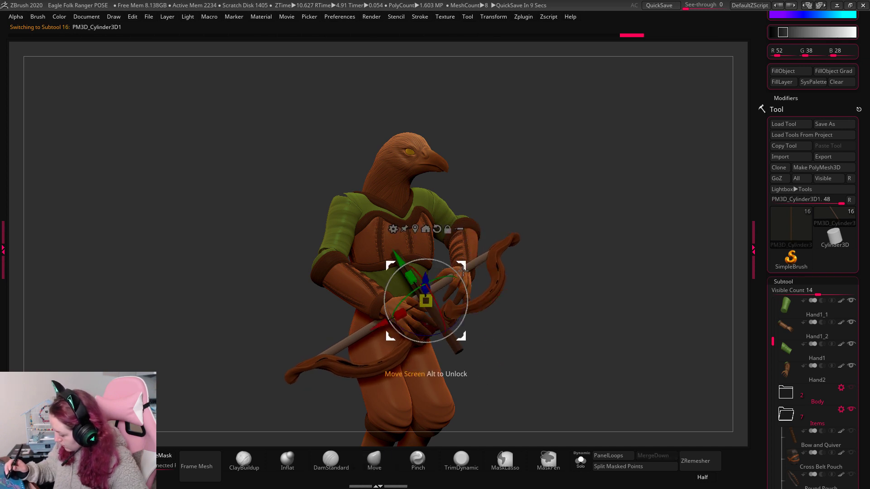
left_click_drag(463, 271, 468, 277)
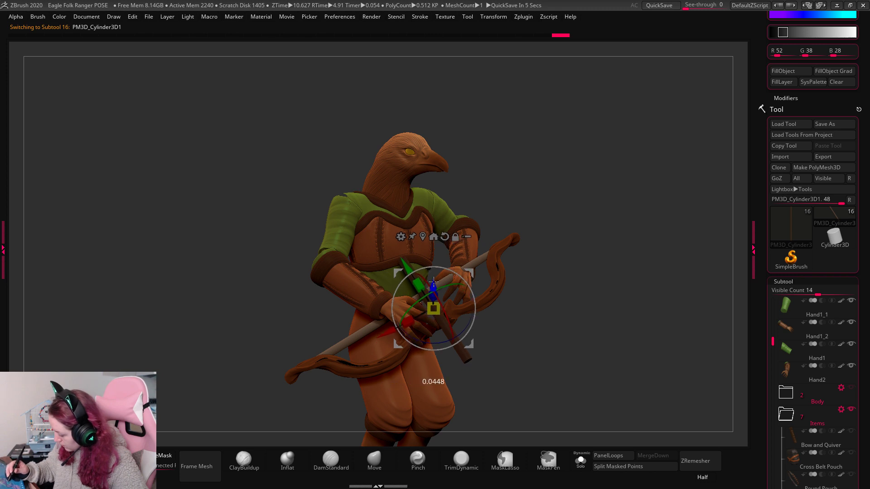
Select the left forearm-and-hand subtool and nudge it slightly inward and down towards the body.
left_click_drag(606, 243, 491, 278)
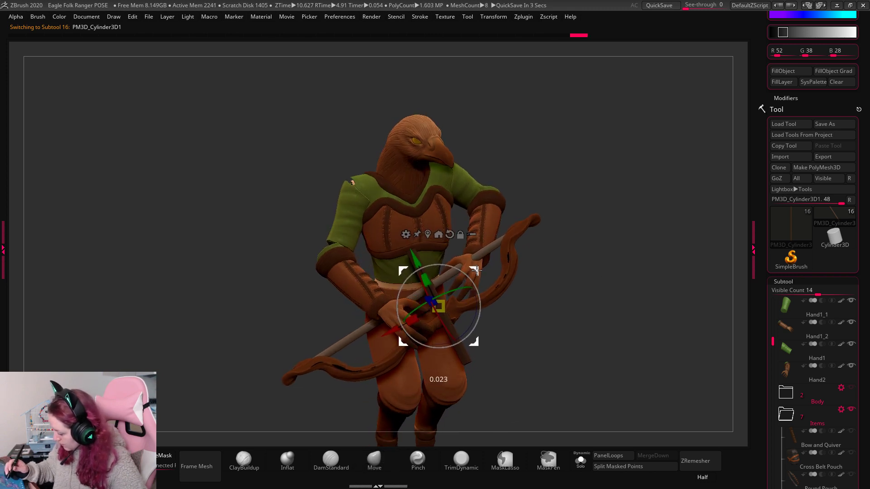
left_click(498, 271, "alt")
left_click_drag(628, 239, 619, 257)
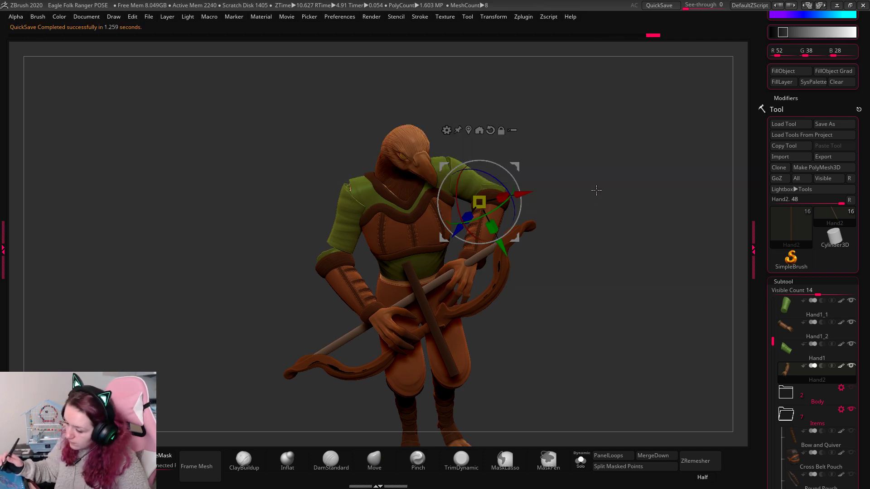
left_click_drag(515, 167, 510, 171)
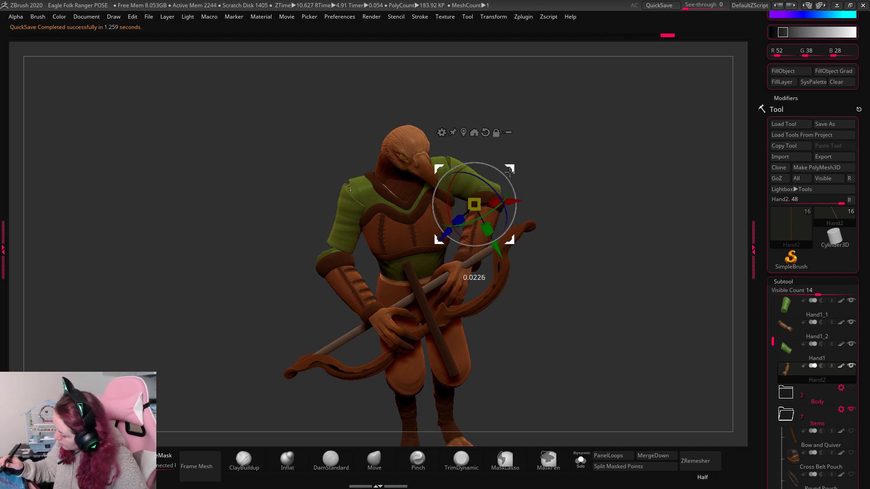
key("q")
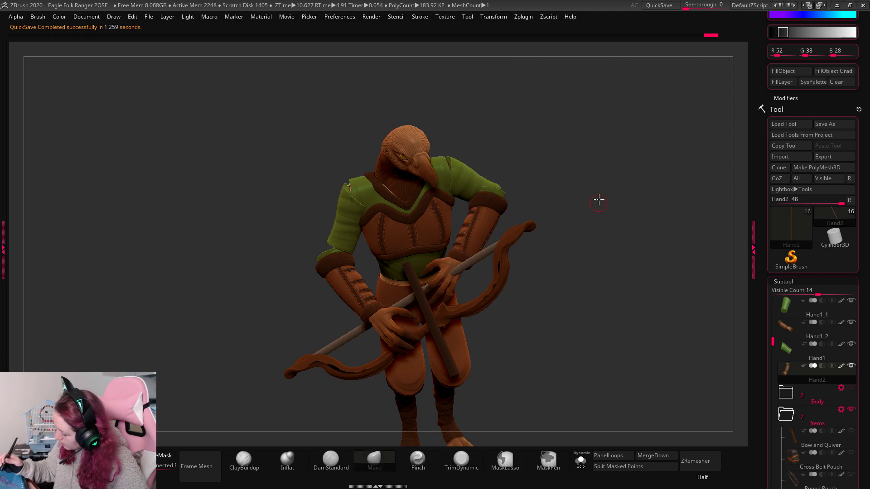
left_click_drag(599, 200, 633, 214)
Hide the arm subtools, the bow and the rod, and make the main body subtool active.
scroll(866, 209, "down", 5)
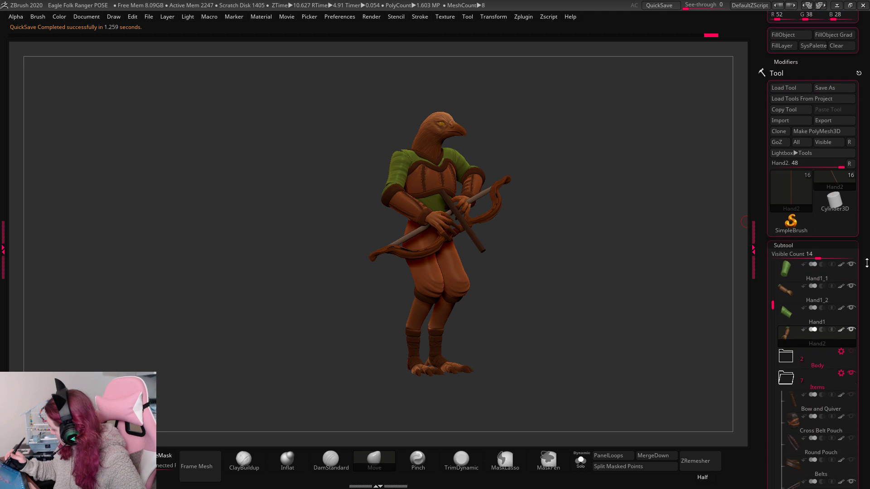
left_click_drag(637, 314, 672, 350)
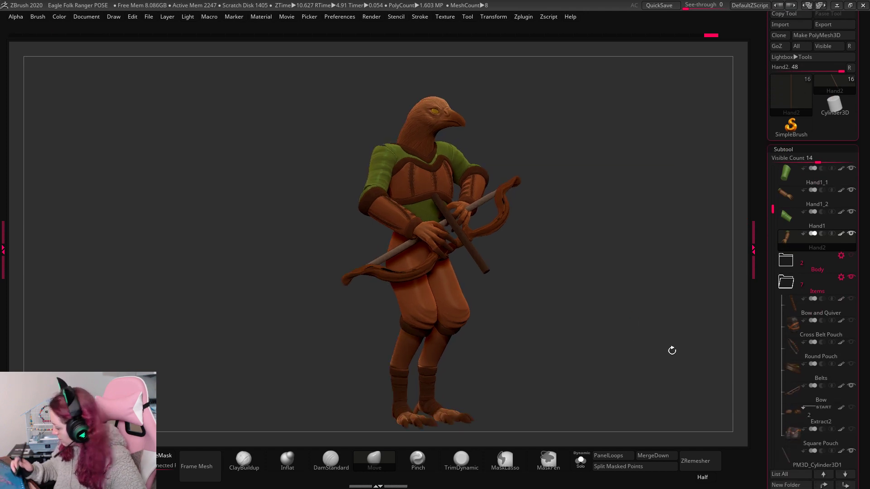
left_click(852, 204)
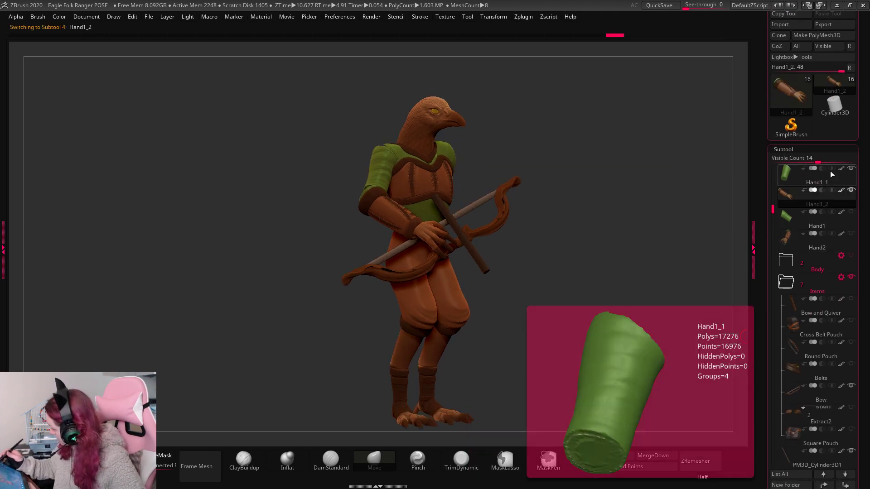
left_click_drag(791, 157, 808, 157)
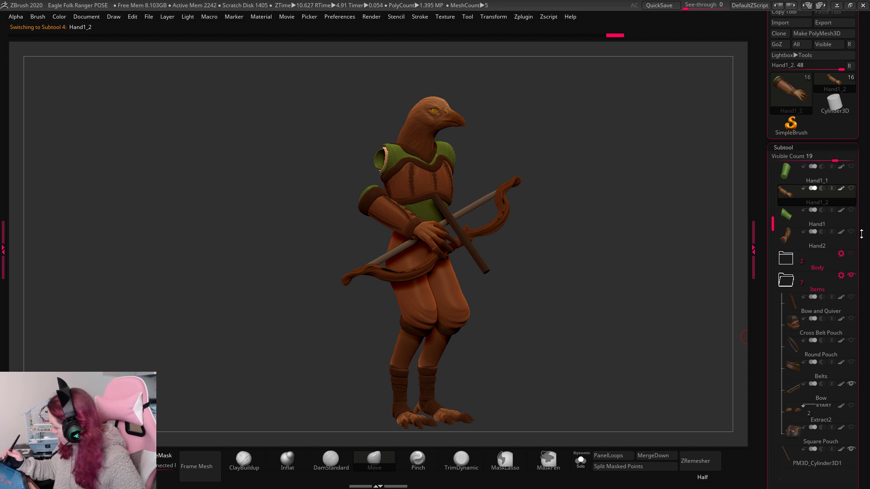
scroll(808, 181, "down", 5)
left_click(465, 324, "alt")
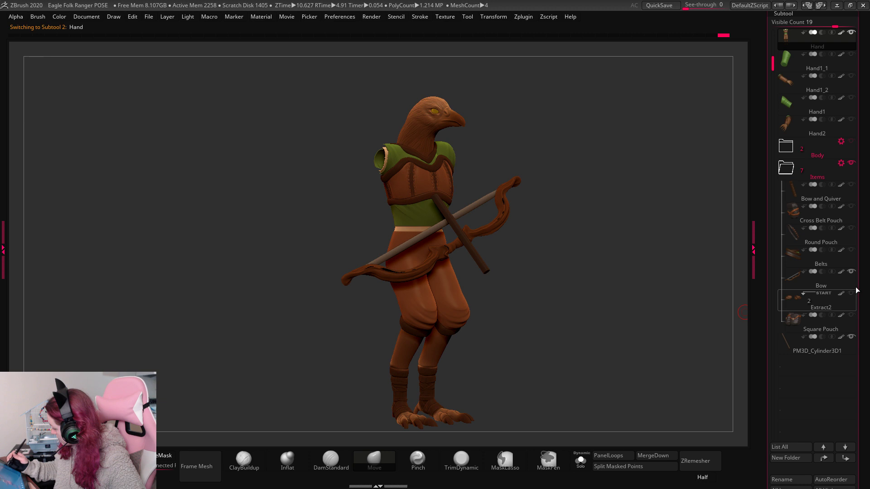
left_click(851, 272)
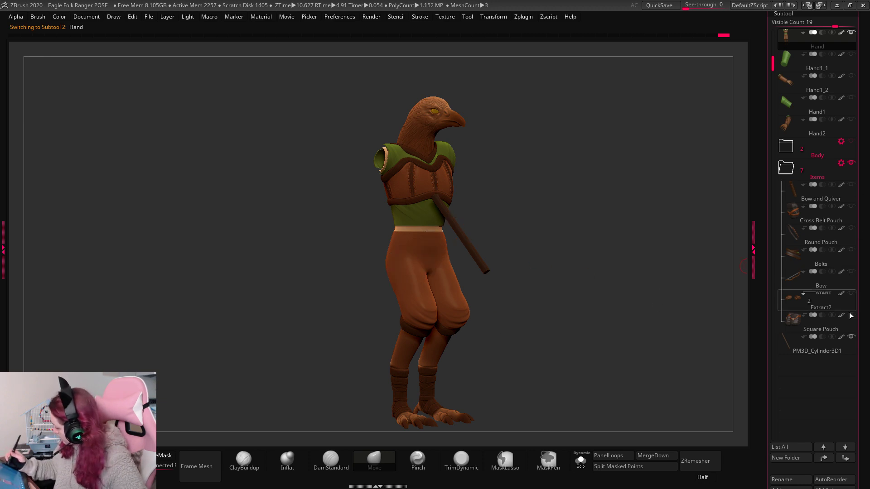
left_click(851, 337)
Mask the character's right leg with the lasso and invert the mask so only that leg stays editable.
mouse_move(636, 298)
left_mouse_down()
mouse_move(602, 305)
mouse_move(571, 236)
mouse_move(627, 252)
mouse_move(611, 250)
mouse_move(624, 270)
mouse_move(594, 239)
mouse_move(574, 262)
mouse_move(594, 221)
left_mouse_up()
mouse_move(297, 309)
left_mouse_down("ctrl")
mouse_move(293, 348)
mouse_move(404, 361)
mouse_move(414, 334)
left_mouse_up("ctrl")
mouse_move(349, 339)
left_mouse_down("ctrl")
mouse_move(410, 330)
mouse_move(408, 211)
mouse_move(366, 131)
left_mouse_up("ctrl")
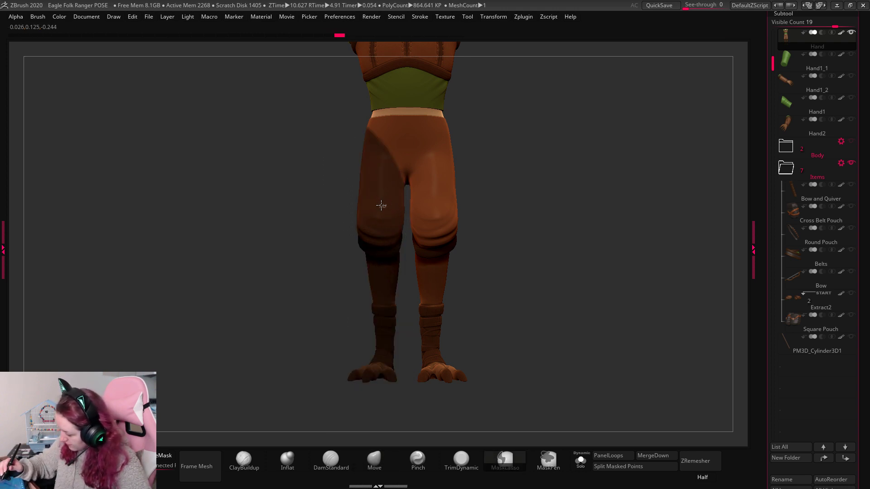
left_click_drag(599, 268, 647, 270)
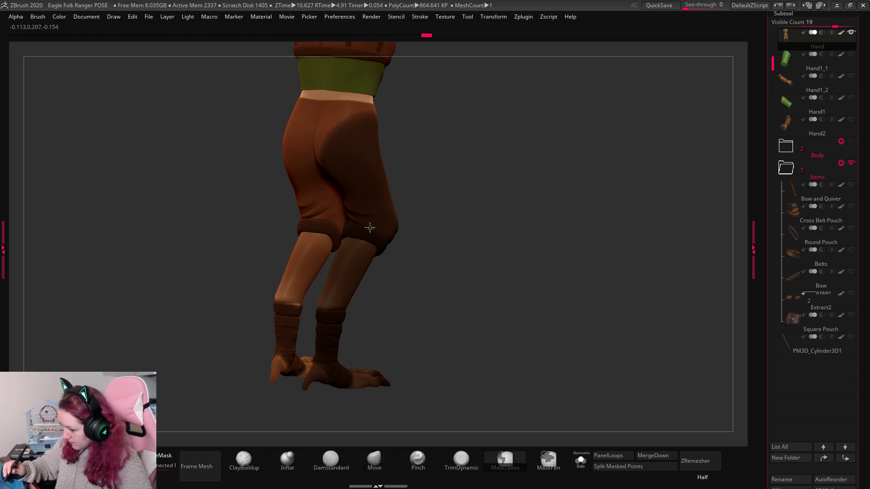
left_click_drag(575, 194, 543, 194)
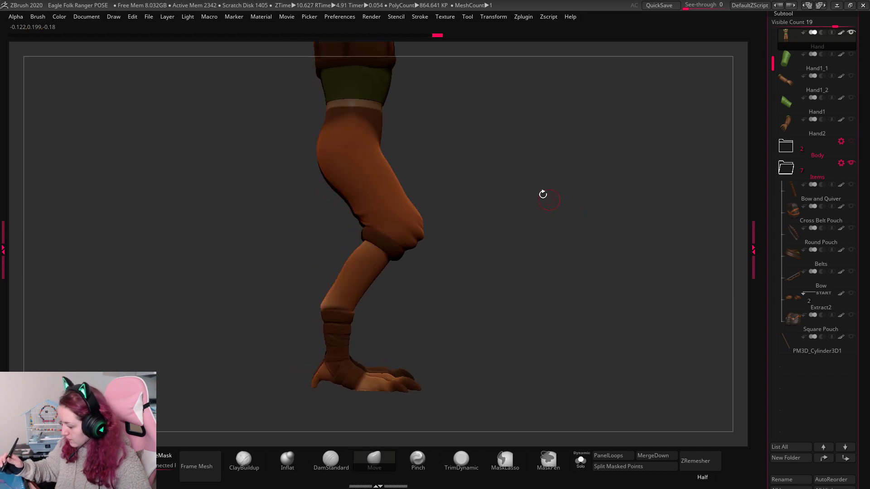
Centre the gizmo on the right hip and swing the whole right leg forward by about 15 degrees.
key("w")
left_click(358, 138, "alt")
left_click(369, 67, "alt")
left_click_drag(394, 158, 403, 150)
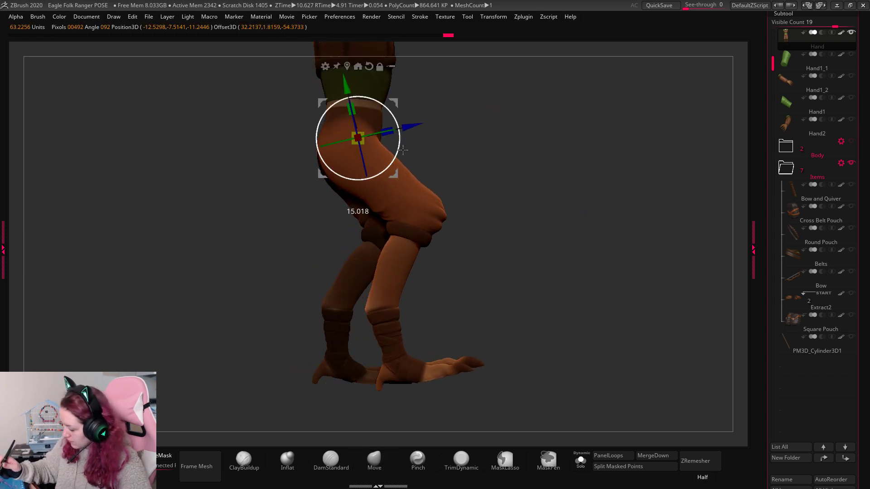
left_click_drag(596, 171, 592, 202)
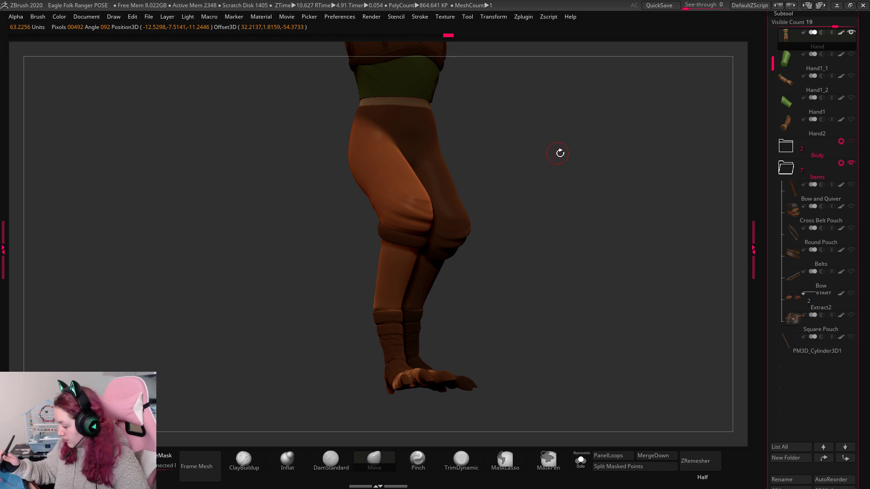
Mask the right thigh as well, then rotate the lower leg forward around the knee.
left_click_drag(560, 153, 598, 161)
mouse_move(474, 113)
left_mouse_down("ctrl")
mouse_move(270, 192)
mouse_move(489, 230)
mouse_move(454, 222)
left_mouse_up("ctrl")
mouse_move(484, 153)
left_mouse_down("ctrl")
mouse_move(343, 194)
mouse_move(467, 254)
left_mouse_up("ctrl")
key("w")
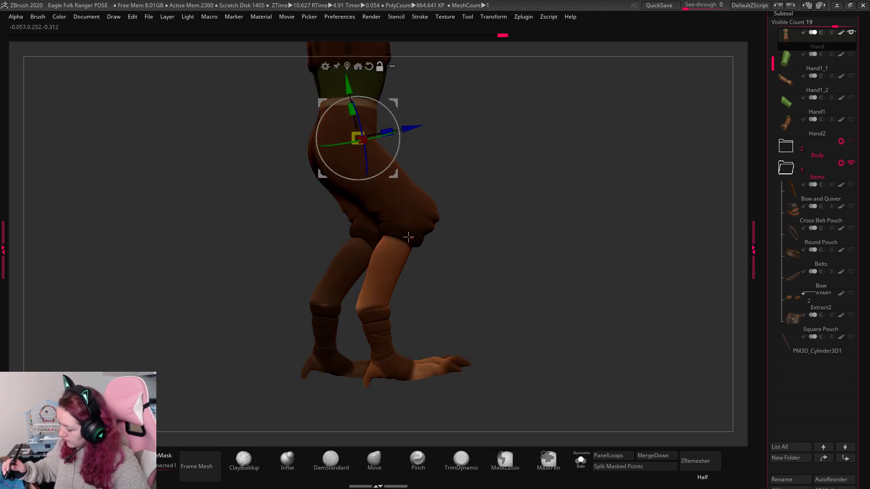
left_click(396, 235, "alt")
left_click_drag(435, 209, 445, 225)
Mask the right shin with a softened edge and rotate the foot down around the ankle to level it.
key("q")
mouse_move(476, 120)
left_mouse_down("ctrl")
mouse_move(286, 274)
mouse_move(490, 305)
mouse_move(392, 282)
left_mouse_up("ctrl")
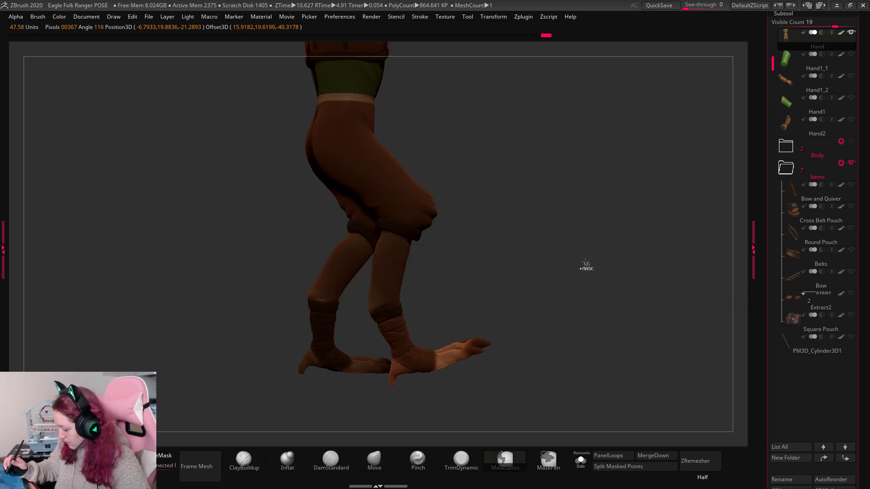
left_click(585, 263, "ctrl")
left_click(583, 265, "ctrl")
key("w")
left_click(383, 310, "alt")
left_click_drag(422, 327, 425, 344)
left_click_drag(460, 296, 464, 295)
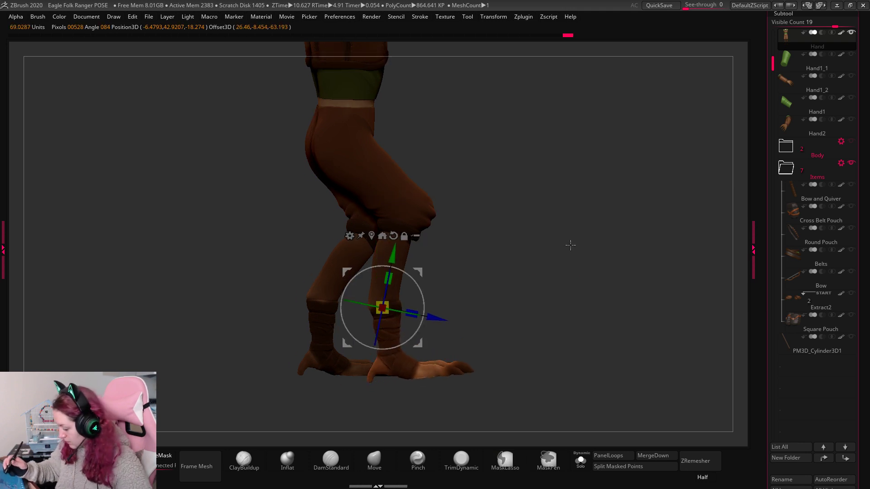
Recentre and realign the gizmo on the right ankle, then fine-tune the foot's rotation by about 2 degrees.
left_click_drag(567, 257, 578, 301)
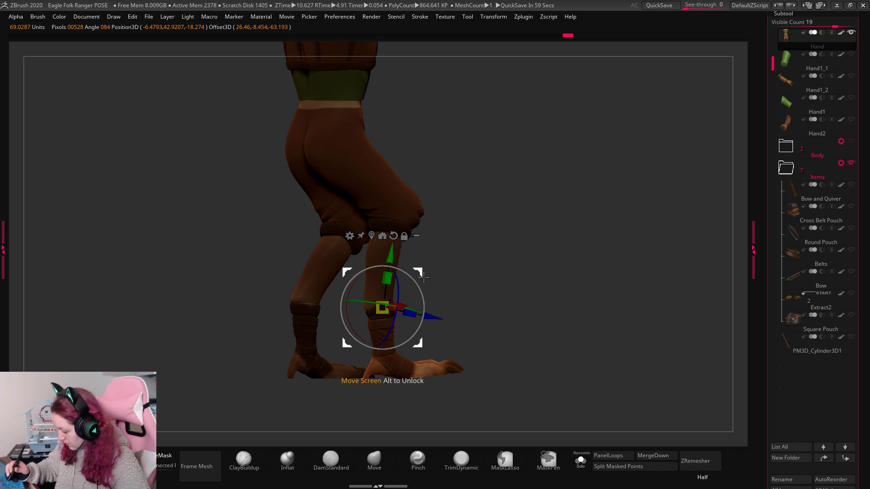
left_click_drag(424, 277, 566, 320, "alt")
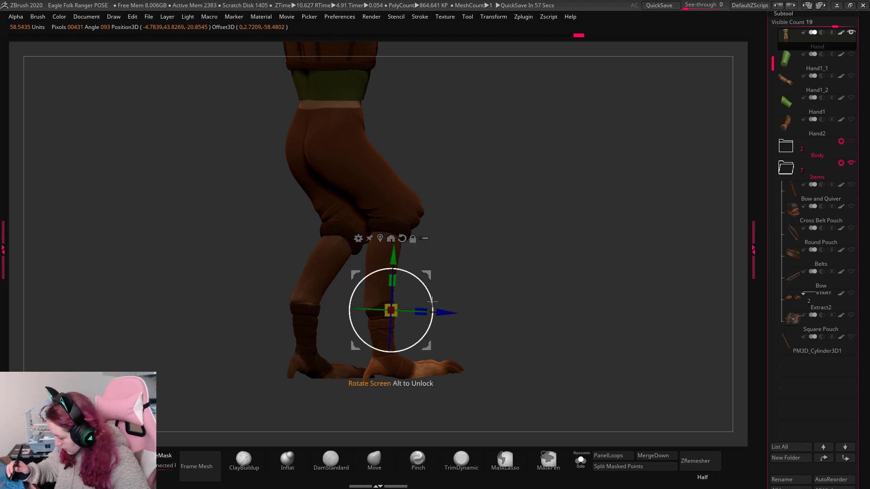
left_click_drag(427, 275, 329, 297, "alt")
left_click_drag(386, 315, 604, 312, "alt")
mouse_move(426, 305)
left_mouse_down()
mouse_move(414, 327)
mouse_move(428, 310)
left_mouse_up()
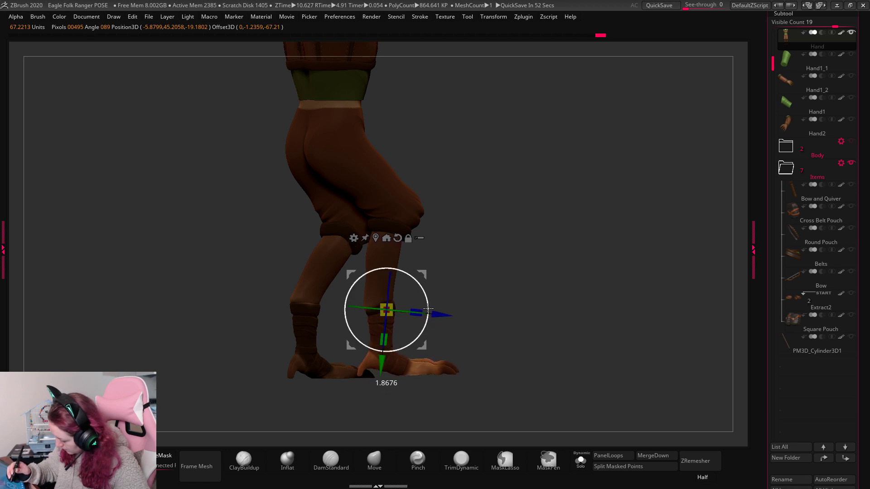
left_click_drag(585, 241, 662, 260)
left_click_drag(427, 299, 427, 299)
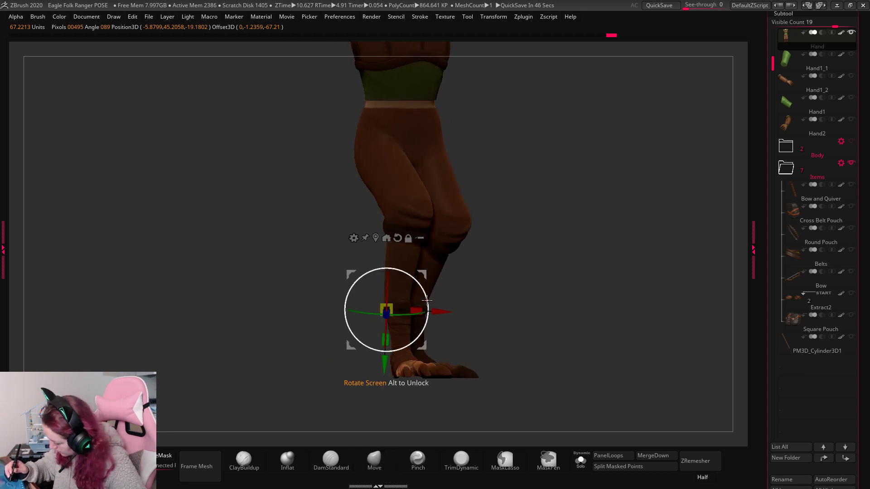
key("q")
Clear the mask and push the front of the right thigh and knee slightly inward with the Move brush.
mouse_move(614, 229)
left_mouse_down()
mouse_move(605, 203)
mouse_move(615, 265)
mouse_move(581, 257)
mouse_move(629, 256)
mouse_move(602, 246)
left_mouse_up()
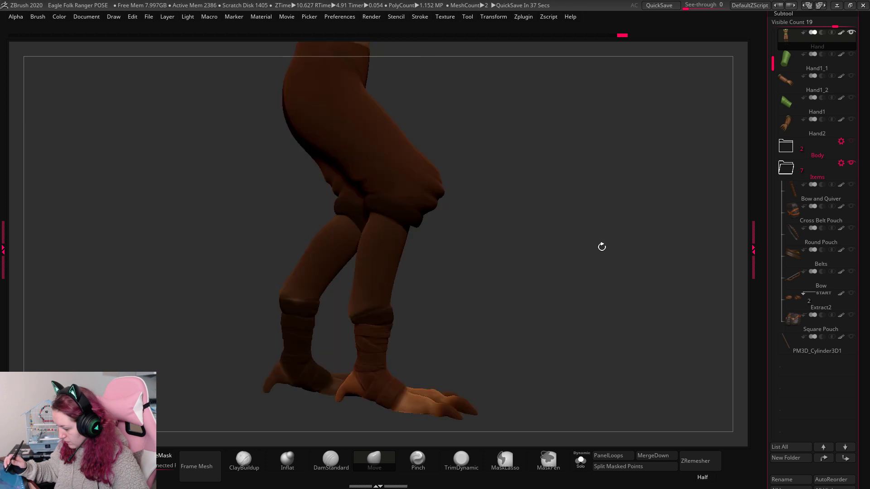
left_click_drag(562, 170, 557, 244, "alt")
right_click(562, 244)
left_click(412, 459)
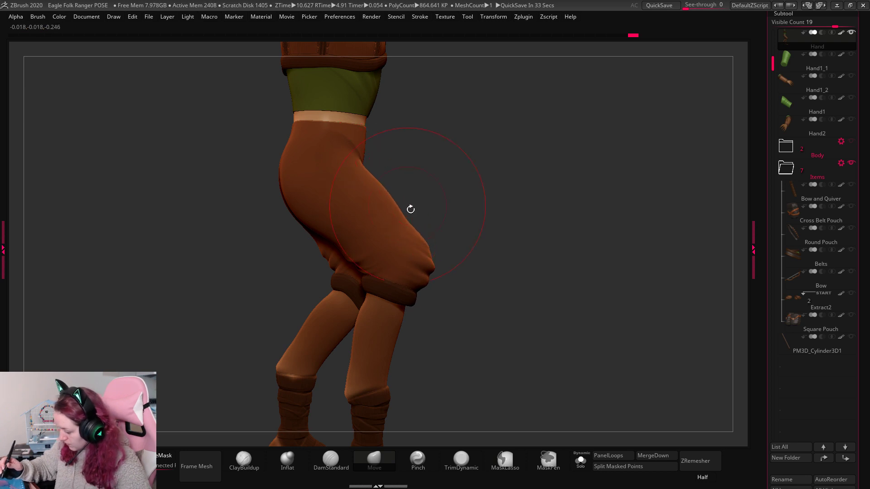
left_click_drag(411, 209, 409, 213)
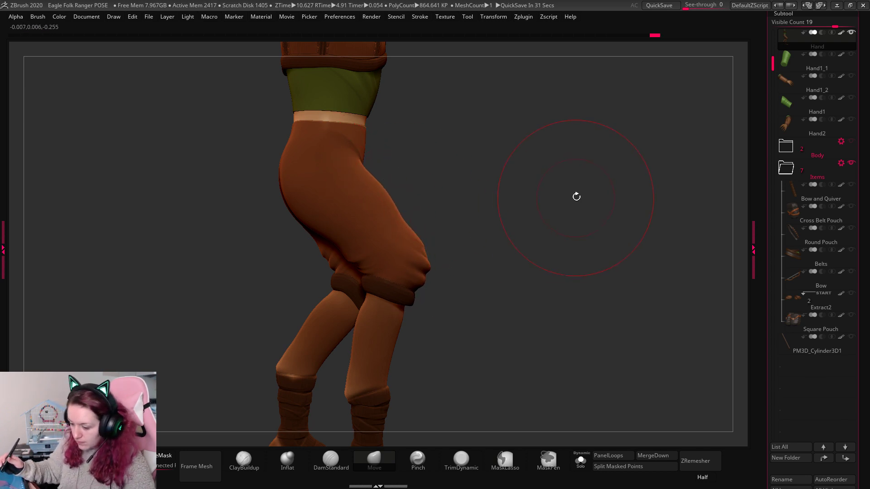
left_click_drag(607, 188, 608, 190)
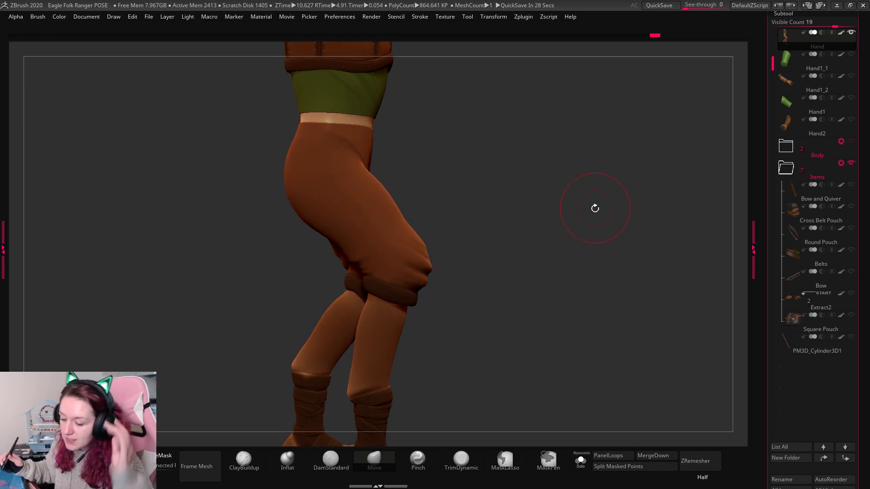
key("space")
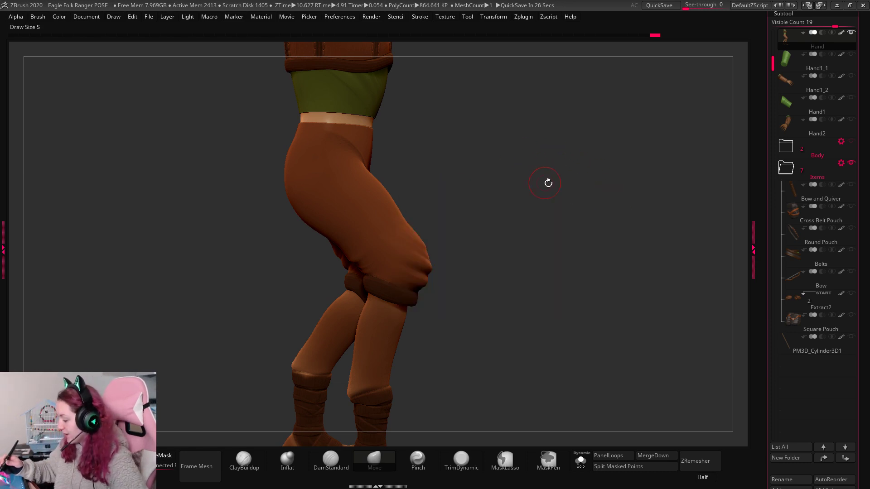
left_click_drag(548, 181, 518, 251)
key("space")
Mask everything except the right leg, rotate it slightly outward around the hip, and clear the mask.
mouse_move(583, 222)
left_mouse_down()
mouse_move(569, 222)
mouse_move(614, 188)
mouse_move(622, 213)
mouse_move(572, 226)
mouse_move(590, 211)
left_mouse_up()
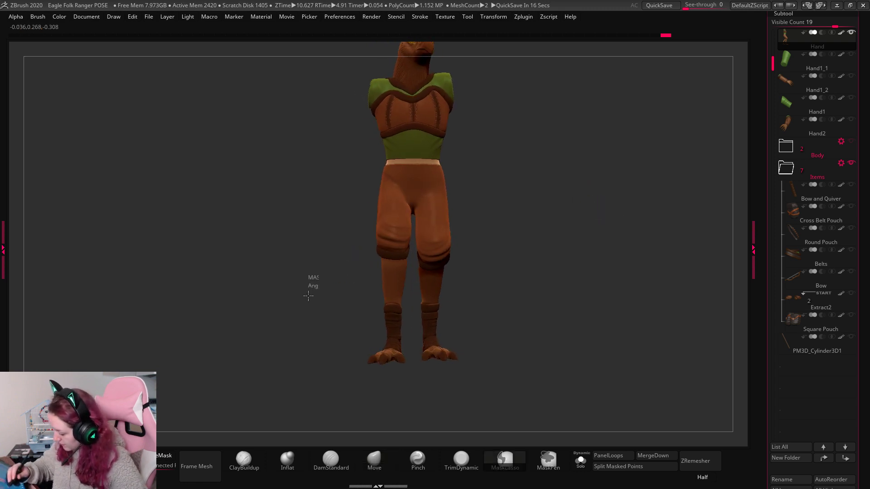
mouse_move(312, 278)
left_mouse_down("ctrl")
mouse_move(417, 363)
mouse_move(413, 218)
mouse_move(394, 224)
left_mouse_up("ctrl")
key("w")
left_click(397, 201, "alt")
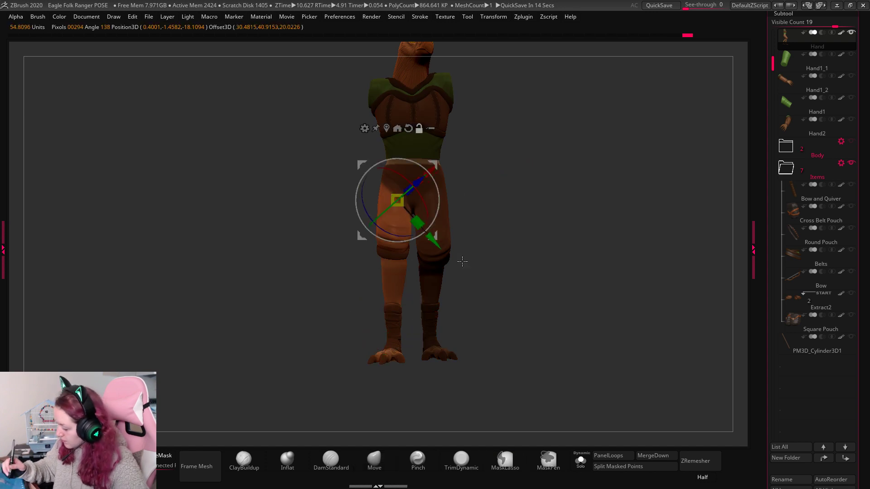
left_click_drag(462, 257, 436, 207)
key("q")
key("w")
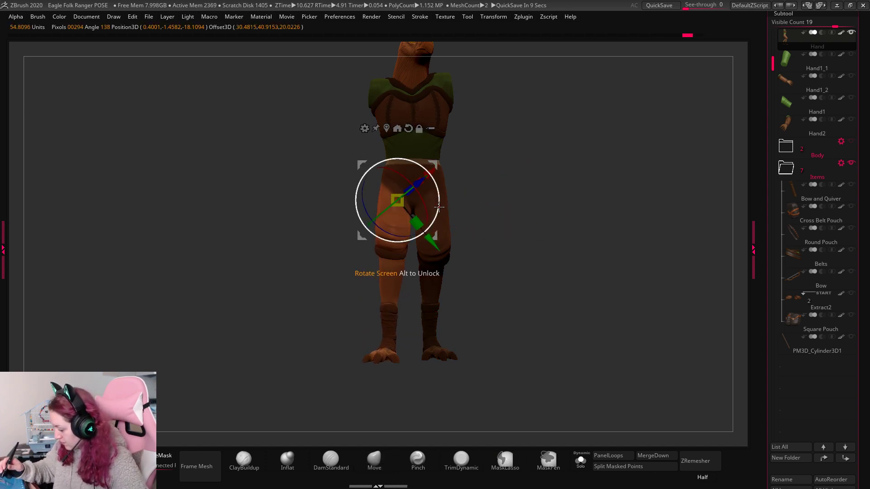
key("q")
left_click(595, 223, "ctrl")
mouse_move(594, 223)
left_mouse_down()
mouse_move(565, 220)
mouse_move(590, 239)
mouse_move(630, 225)
mouse_move(608, 239)
mouse_move(631, 245)
mouse_move(583, 216)
left_mouse_up()
key("space")
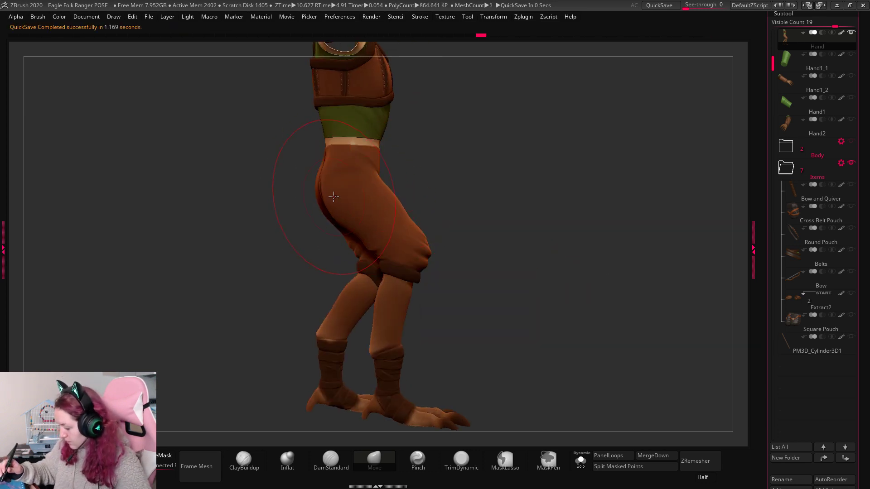
left_click_drag(516, 171, 603, 209)
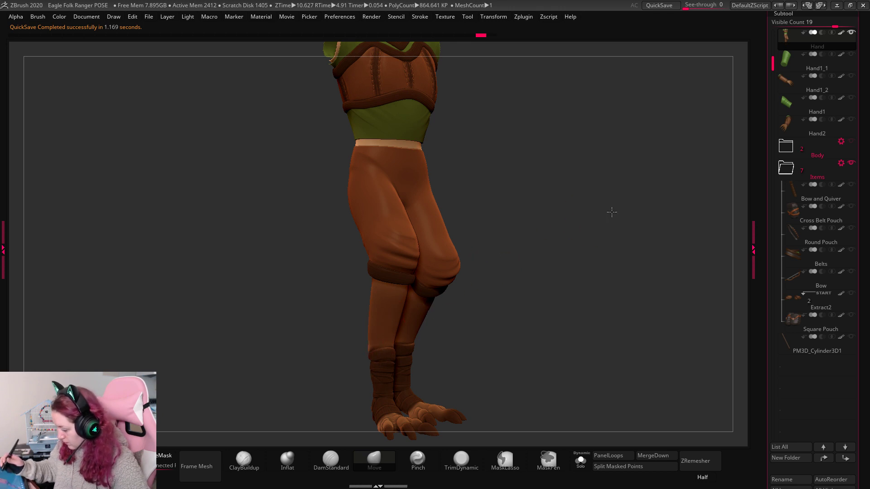
Mask everything except the character's left leg and place the gizmo at the left hip in a side view.
mouse_move(612, 211)
left_mouse_down()
mouse_move(575, 217)
mouse_move(586, 233)
mouse_move(592, 220)
mouse_move(614, 230)
mouse_move(594, 227)
mouse_move(598, 245)
mouse_move(616, 243)
mouse_move(603, 245)
left_mouse_up()
key("ctrl")
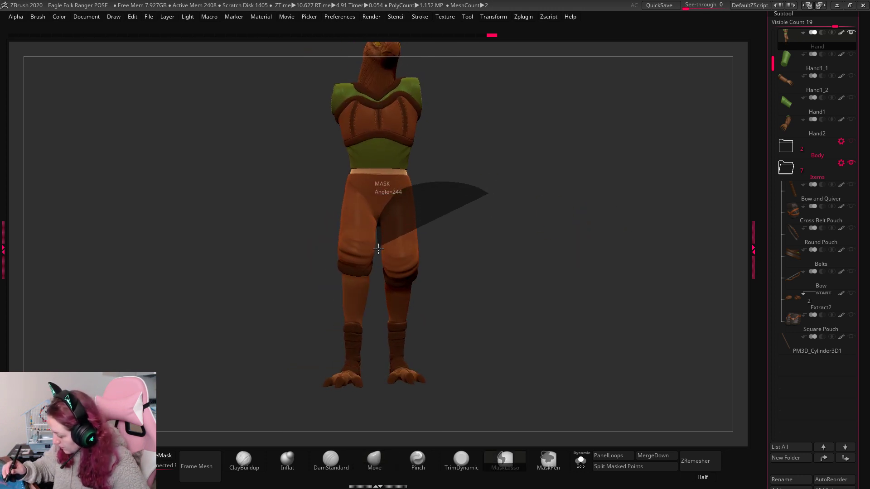
mouse_move(378, 248)
left_mouse_down("ctrl")
mouse_move(453, 304)
mouse_move(444, 361)
mouse_move(403, 360)
left_mouse_up("ctrl")
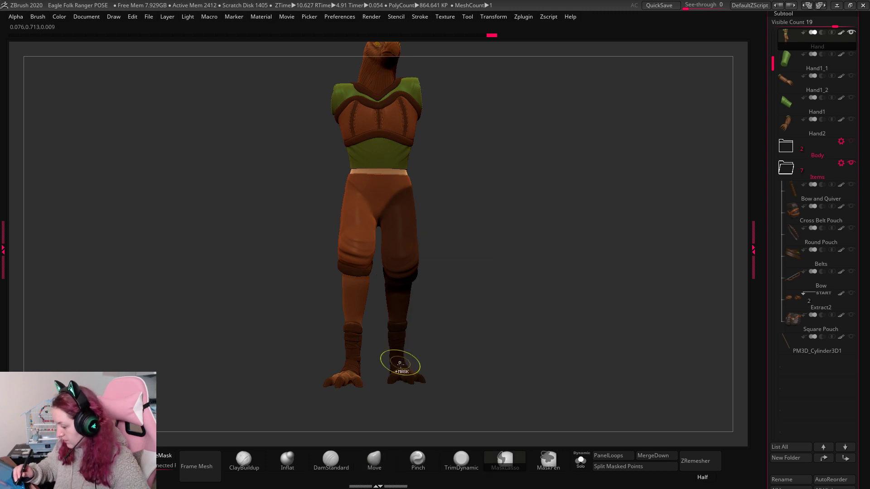
mouse_move(585, 227)
left_mouse_down()
mouse_move(591, 216)
mouse_move(619, 237)
mouse_move(597, 234)
left_mouse_up()
left_click(549, 214, "ctrl")
left_click_drag(440, 195, 682, 194, "shift")
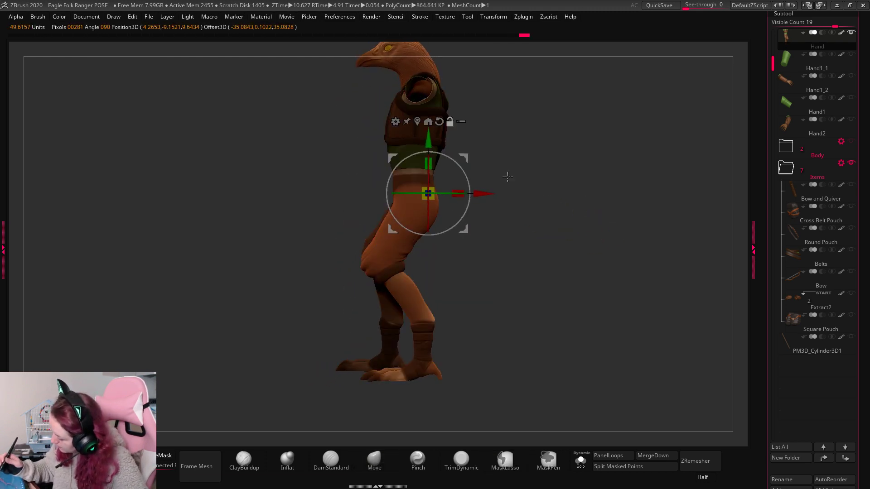
Rotate the unmasked left leg backward around the hip, checking it from several angles, and clear the mask.
mouse_move(476, 187)
left_mouse_down()
mouse_move(474, 178)
mouse_move(593, 210)
mouse_move(584, 217)
mouse_move(611, 239)
mouse_move(611, 215)
left_mouse_up()
key("q")
key("f")
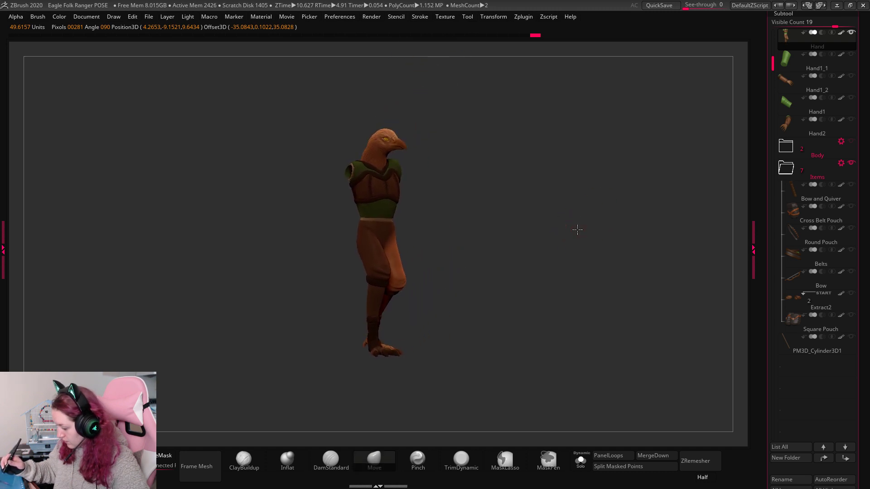
mouse_move(577, 230)
left_mouse_down("alt")
mouse_move(580, 247)
mouse_move(559, 204)
mouse_move(579, 232)
mouse_move(565, 233)
mouse_move(571, 245)
mouse_move(565, 223)
left_mouse_up("alt")
key("w")
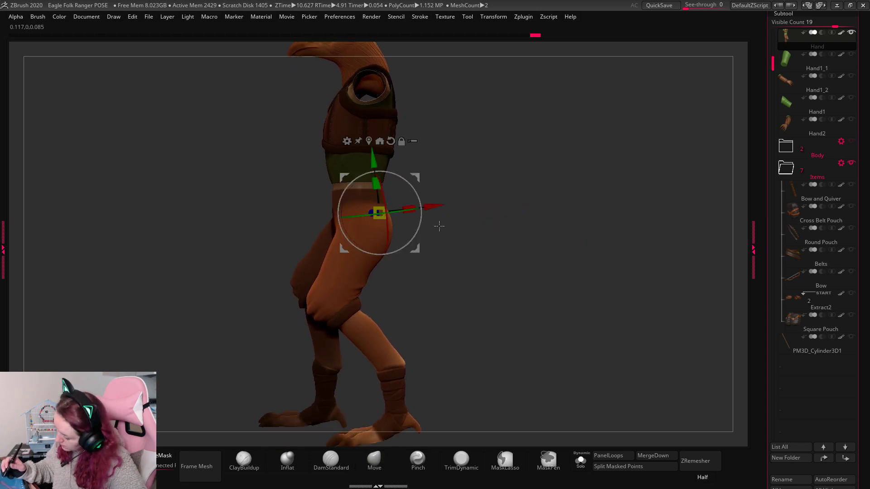
left_click_drag(420, 194, 441, 183)
key("q")
Adjust the contour of the left thigh and buttock with a resized Move brush.
key("space")
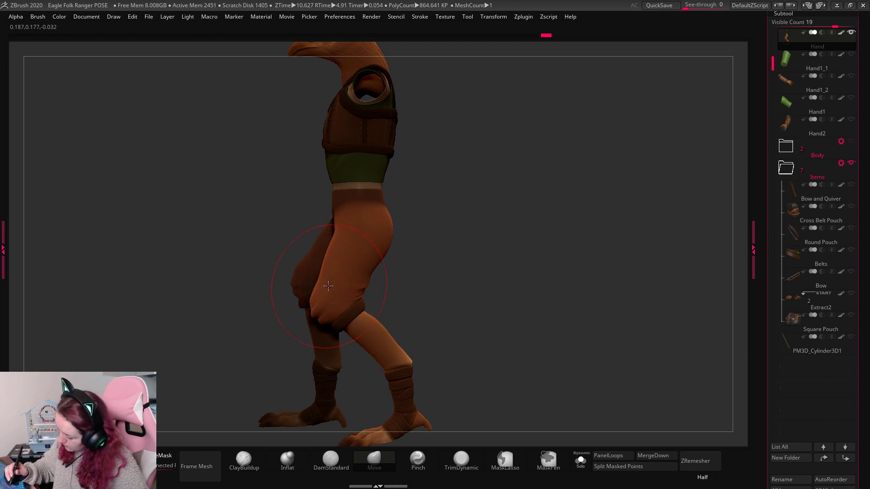
left_click_drag(525, 201, 398, 220)
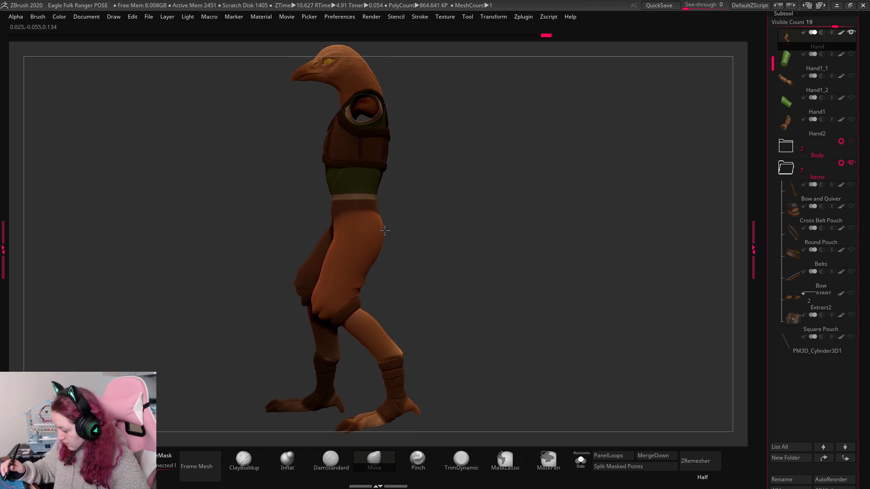
left_click_drag(519, 214, 519, 259)
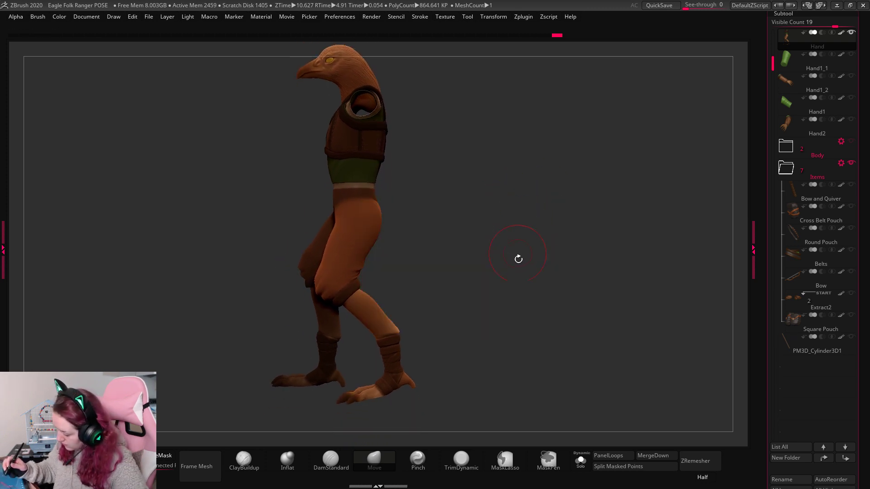
Lasso-mask the body and thighs down to the knee and restrict the mask so only the left lower leg stays free.
mouse_move(423, 203)
left_mouse_down("ctrl")
mouse_move(255, 300)
mouse_move(323, 324)
left_mouse_up("ctrl")
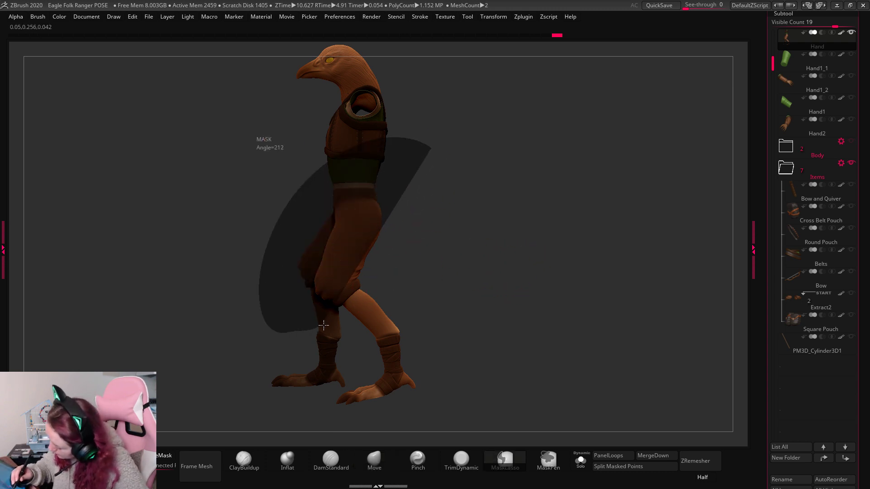
left_click_drag(361, 295, 394, 227, "ctrl")
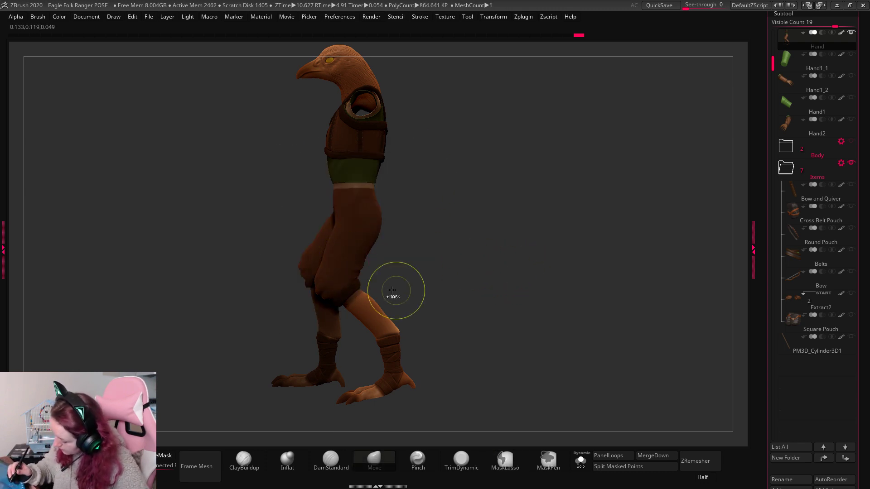
mouse_move(394, 290)
left_mouse_down("ctrl+alt")
mouse_move(363, 287)
mouse_move(373, 405)
mouse_move(395, 362)
left_mouse_up("ctrl+alt")
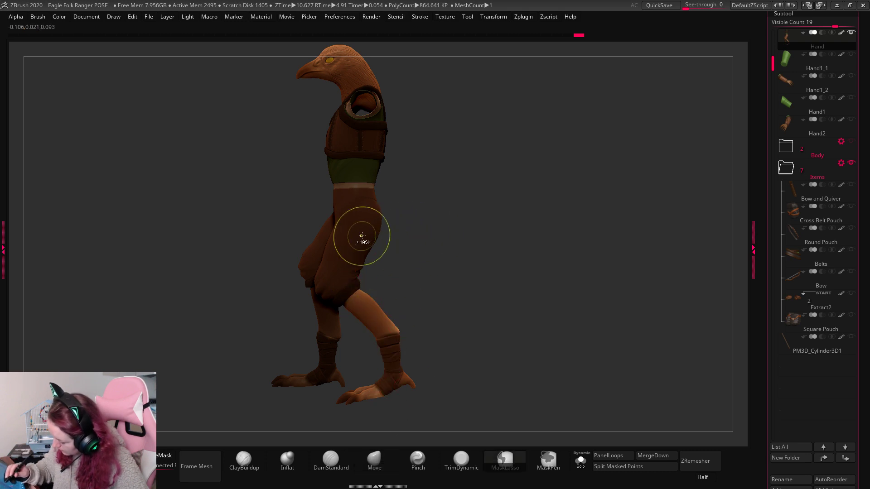
left_click(451, 231, "ctrl")
left_click(452, 231, "ctrl")
Place the gizmo at the left knee, rotate the lower leg backward, and clear the mask.
key("w")
left_click(347, 299, "alt")
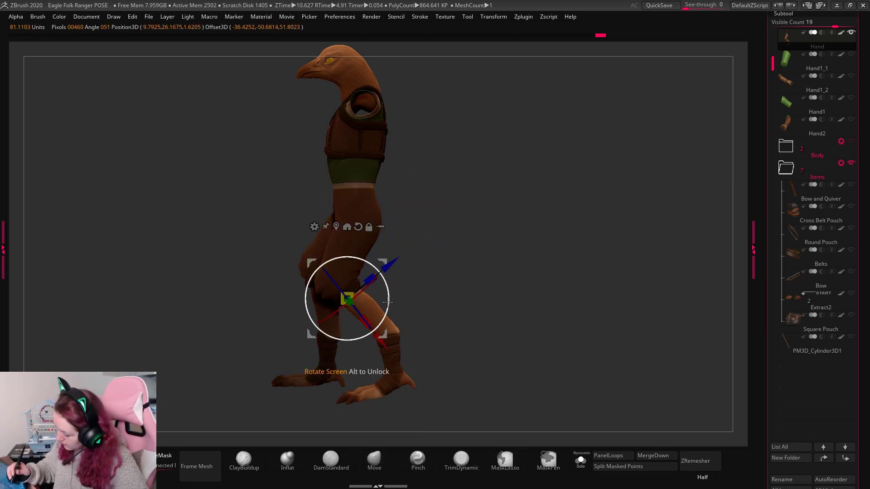
left_click_drag(389, 297, 389, 286)
key("q")
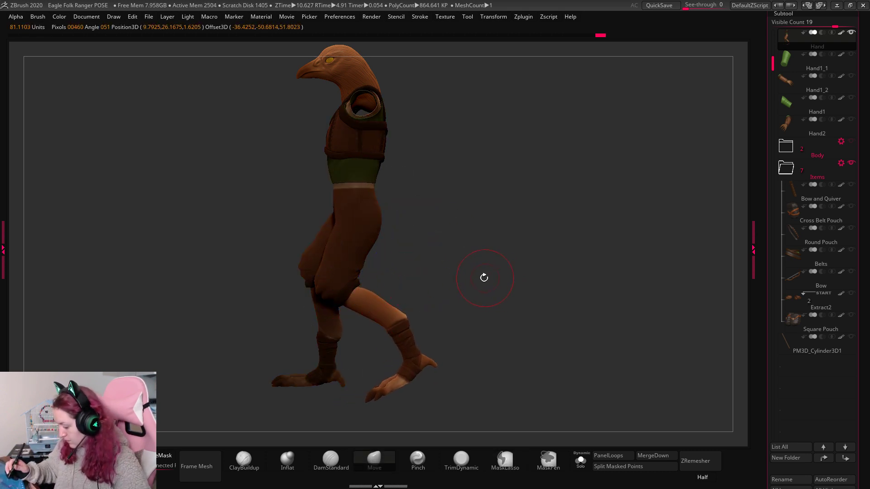
mouse_move(508, 266)
left_mouse_down()
mouse_move(558, 283)
mouse_move(542, 258)
mouse_move(525, 268)
mouse_move(500, 261)
mouse_move(509, 237)
left_mouse_up()
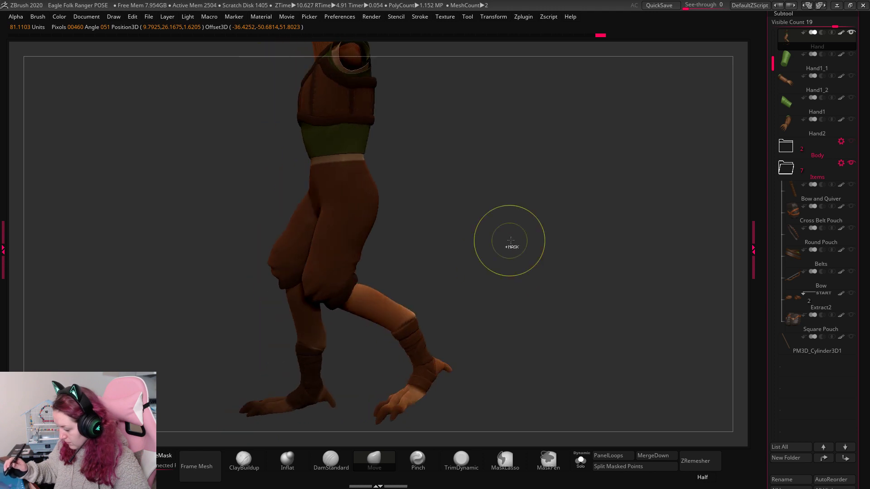
Reshape the front of the left knee with the Move brush, working from side and front views.
key("space")
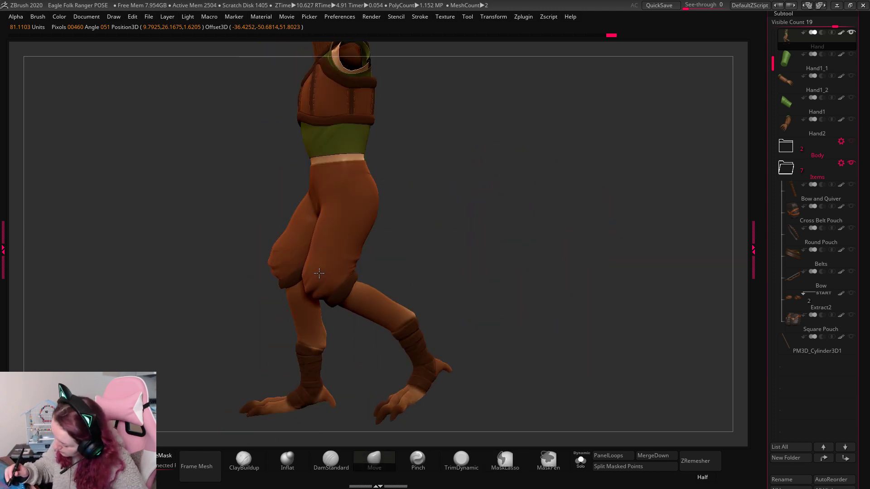
left_click_drag(319, 273, 318, 271)
left_click_drag(410, 227, 476, 220)
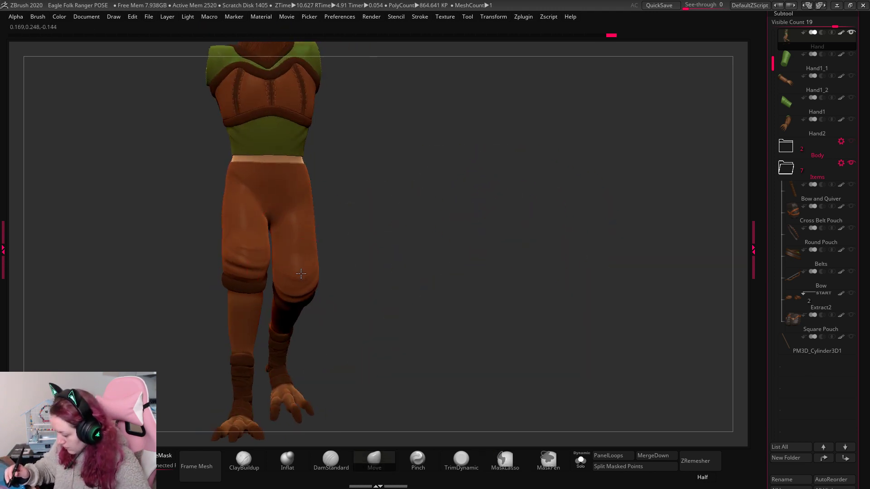
left_click_drag(423, 235, 546, 179)
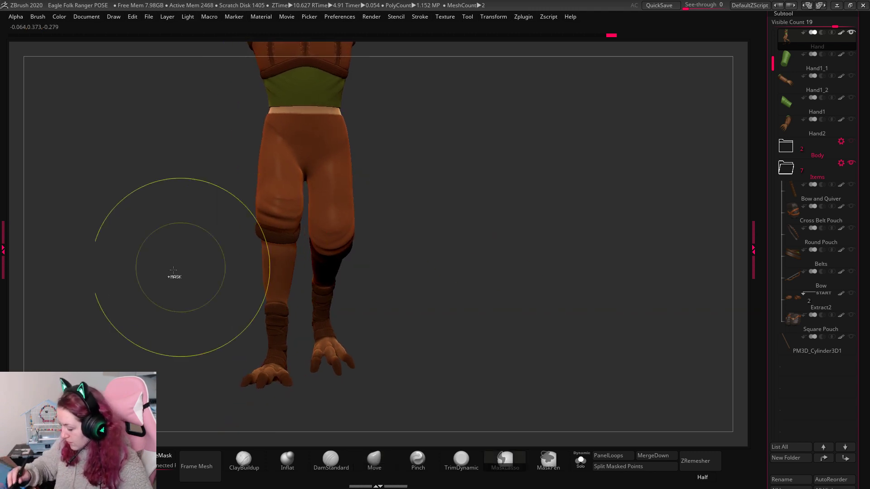
mouse_move(173, 271)
left_mouse_down("ctrl")
mouse_move(300, 390)
mouse_move(309, 174)
left_mouse_up("ctrl")
mouse_move(453, 198)
left_mouse_down()
mouse_move(569, 196)
mouse_move(575, 217)
mouse_move(592, 225)
mouse_move(583, 231)
mouse_move(608, 223)
mouse_move(580, 243)
mouse_move(556, 241)
mouse_move(567, 229)
mouse_move(561, 239)
mouse_move(577, 270)
mouse_move(599, 260)
mouse_move(586, 279)
mouse_move(569, 278)
left_mouse_up()
key("[")
key("space")
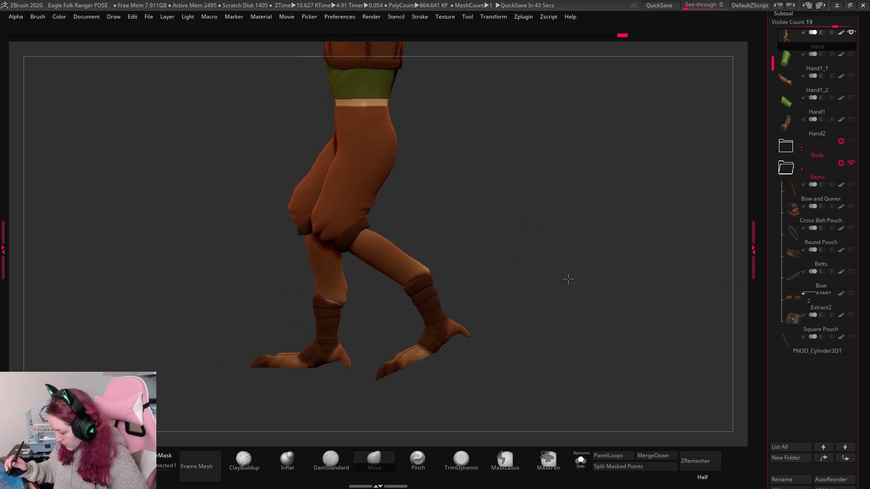
Mask everything except the toes of the left foot and soften the mask's edge.
key("ctrl")
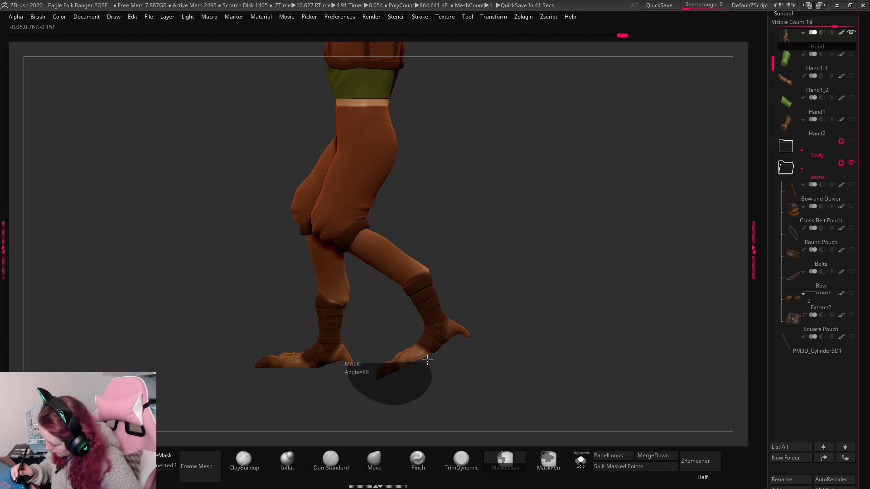
left_click(513, 278, "ctrl")
key("w")
mouse_move(418, 353)
left_mouse_down("alt")
mouse_move(473, 379)
mouse_move(460, 343)
left_mouse_up("alt")
key("q")
left_click_drag(349, 313, 332, 404, "ctrl")
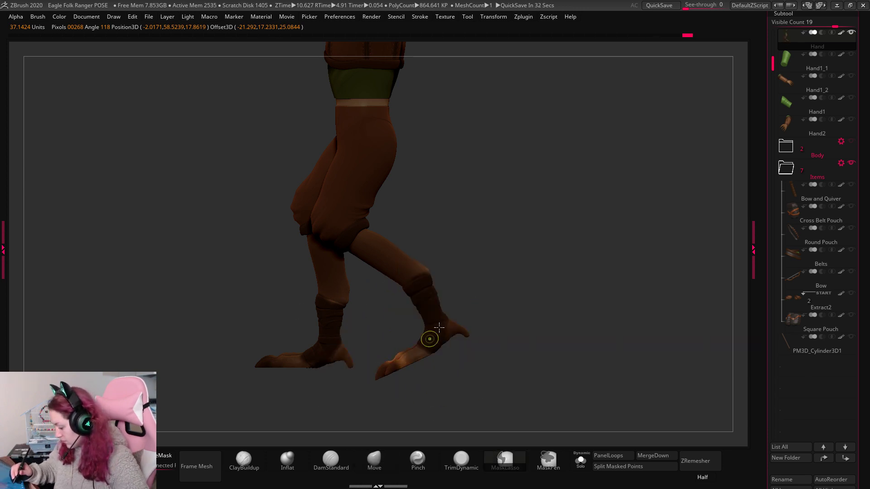
left_click(583, 245, "ctrl")
left_click(562, 261, "ctrl")
Rotate the left foot's toes flat to the ground, nudge them slightly into line, and clear the mask.
key("w")
left_click_drag(415, 362, 454, 337, "alt")
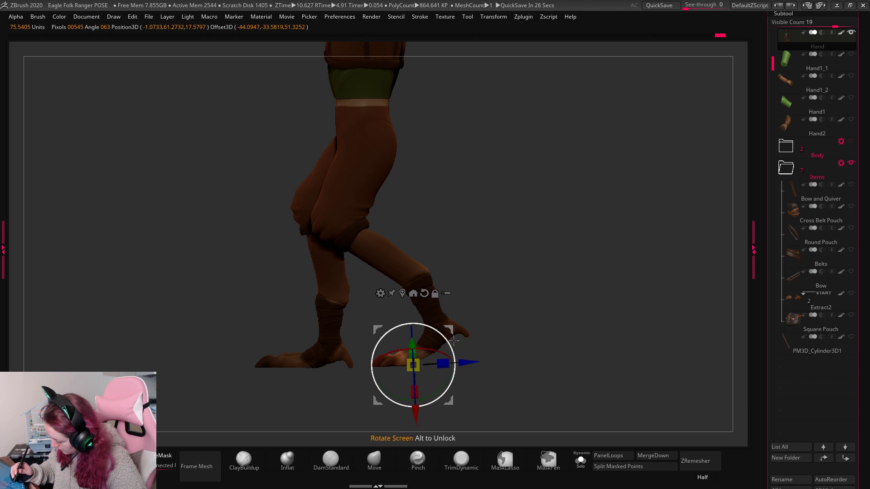
left_click_drag(449, 330, 455, 346)
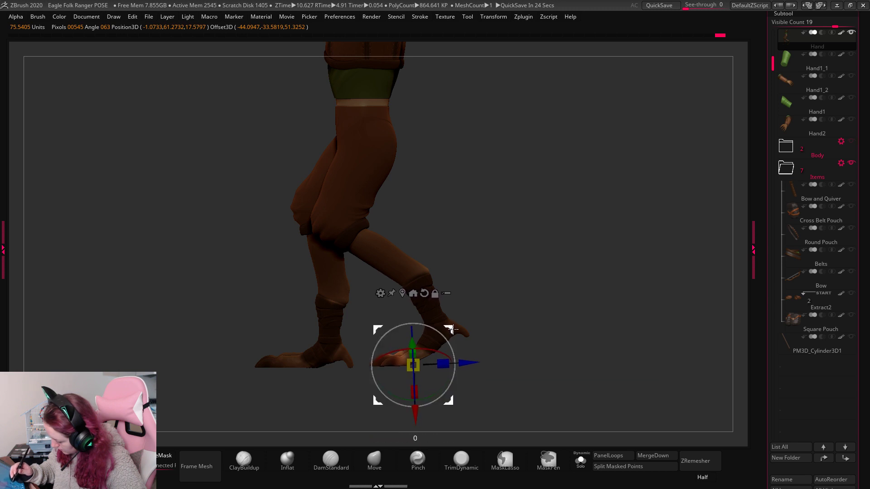
key("q")
key("w")
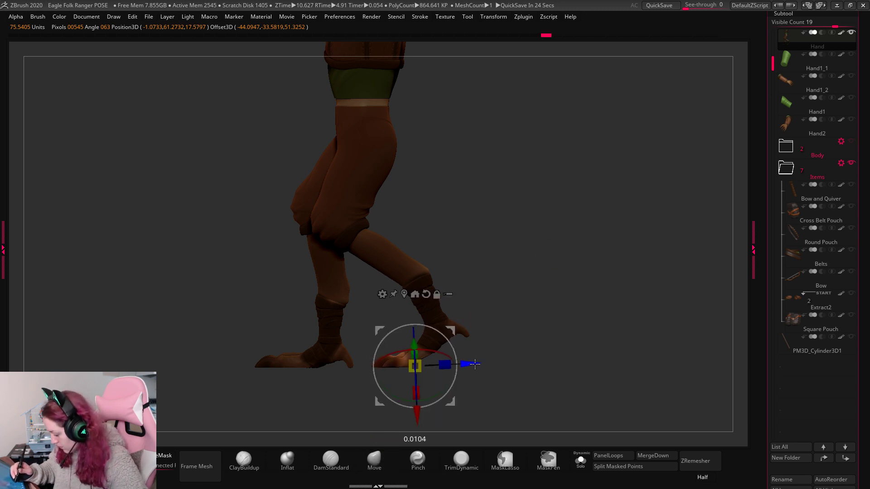
key("q")
key("space")
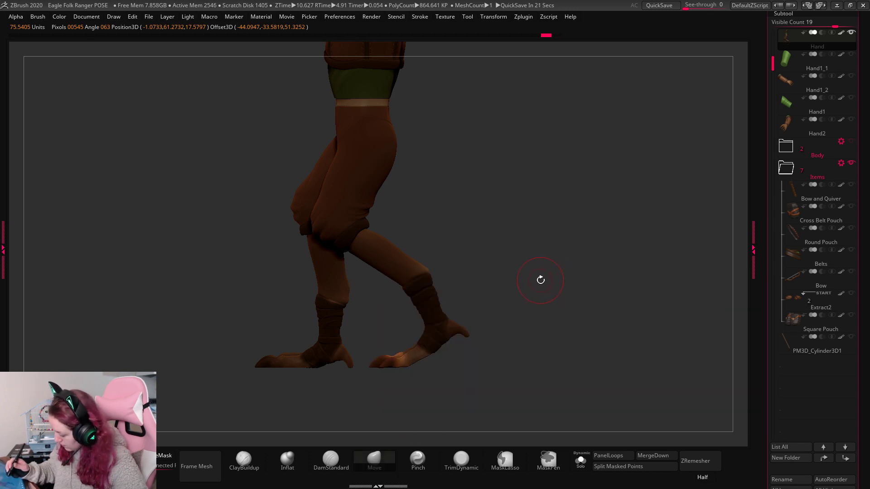
Refine the left foot's toes with the Move brush and turn on backface masking.
key("space")
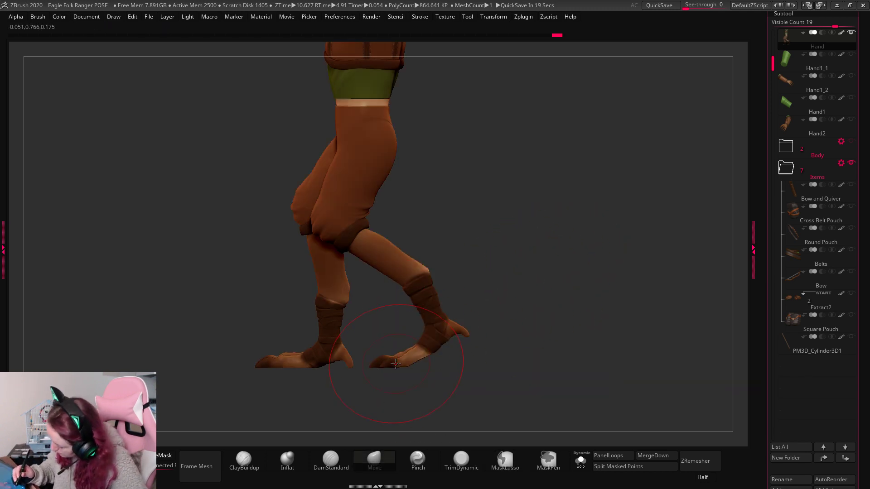
key("space")
key("space")
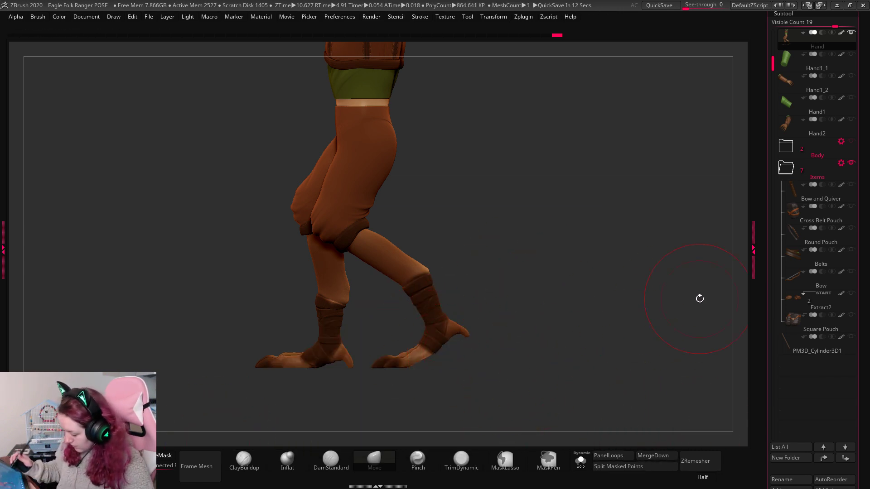
left_click(172, 458)
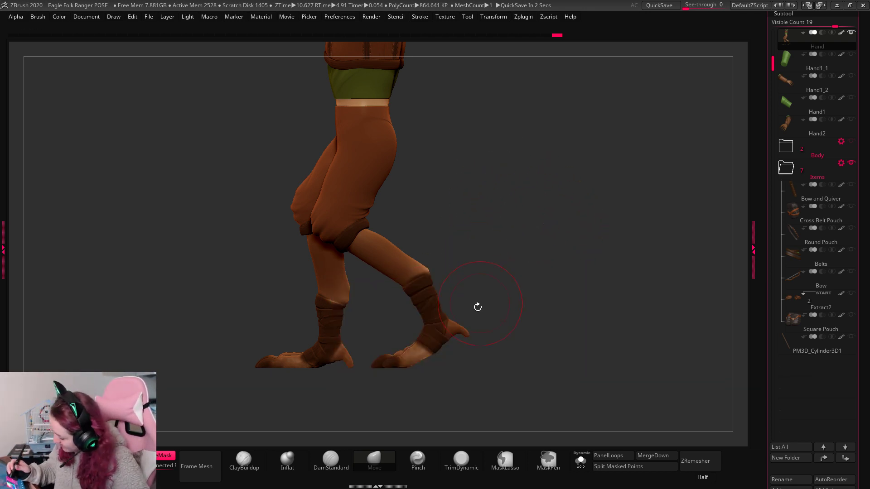
Touch up the shape of both feet from several angles with the Move brush at varied draw sizes.
left_click_drag(476, 305, 493, 331)
left_click_drag(563, 271, 511, 259)
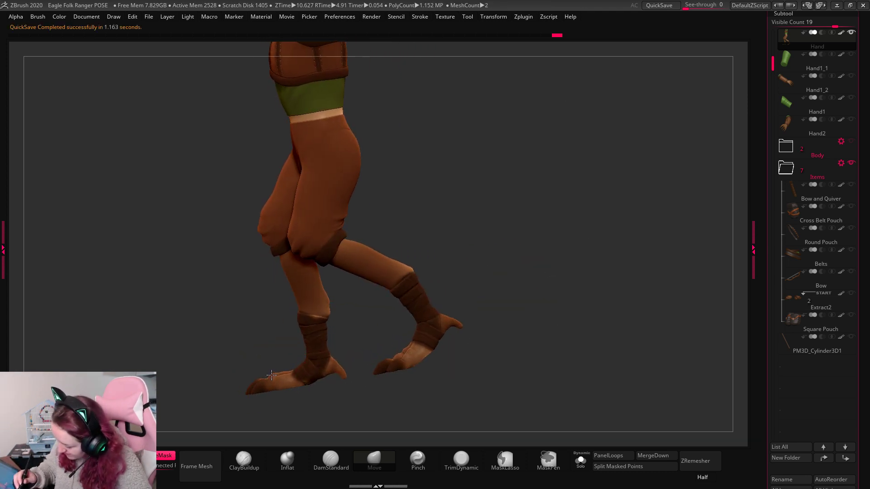
left_click_drag(499, 295, 325, 376)
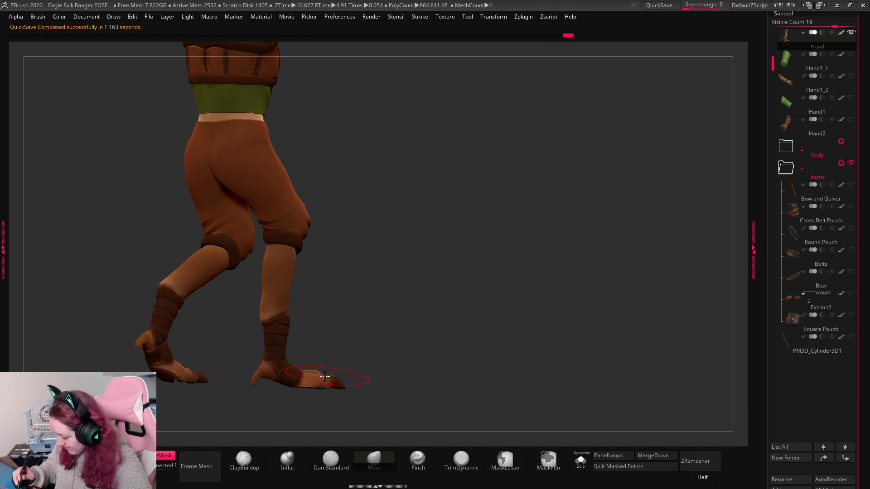
left_click_drag(522, 250, 435, 295)
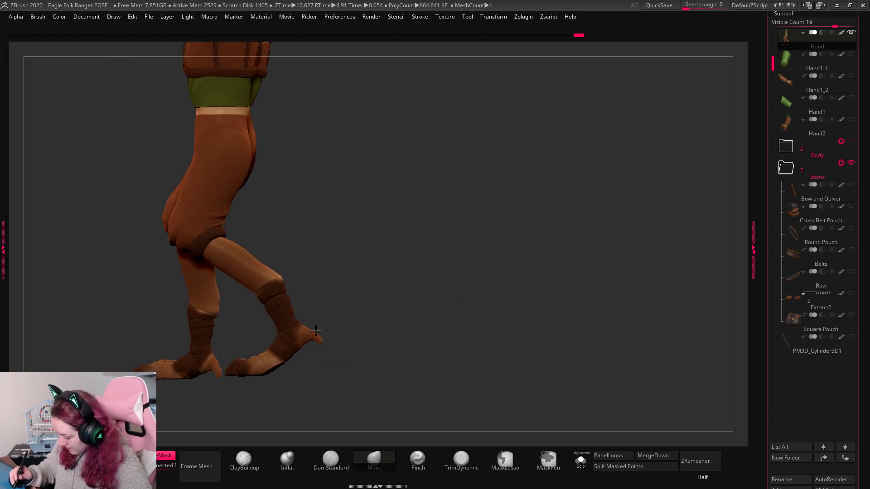
mouse_move(316, 331)
left_mouse_down()
mouse_move(460, 278)
mouse_move(457, 265)
left_mouse_up()
key("space")
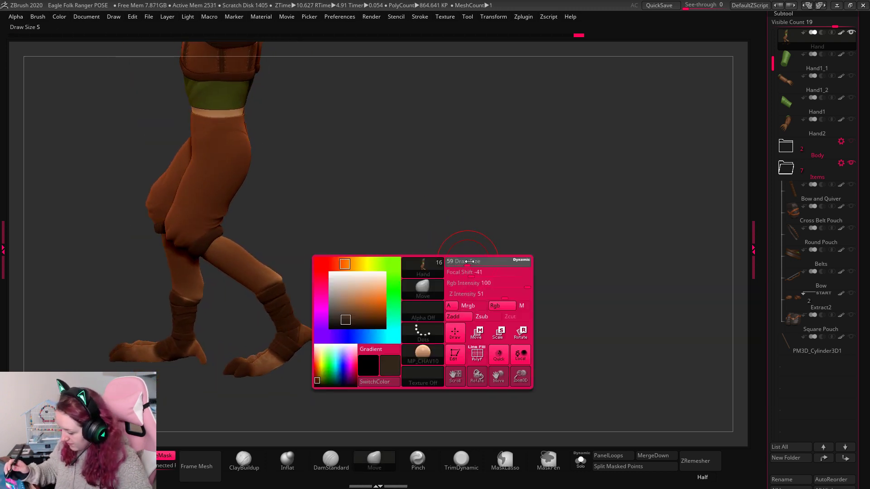
mouse_move(479, 246)
left_mouse_down()
mouse_move(511, 261)
mouse_move(510, 291)
mouse_move(542, 251)
mouse_move(558, 253)
mouse_move(551, 233)
mouse_move(563, 278)
left_mouse_up()
key("space")
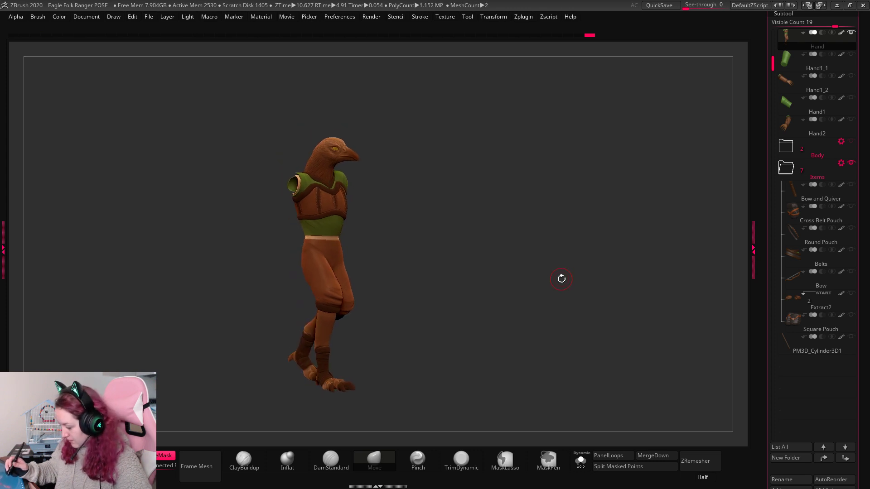
Check the whole figure, then mask everything except the left lower leg and foot.
left_click_drag(576, 264, 569, 277)
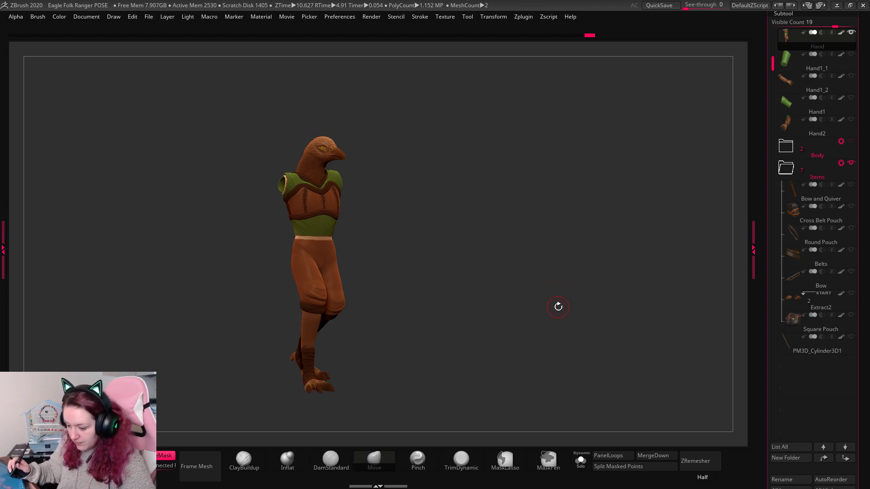
left_click_drag(559, 307, 551, 297)
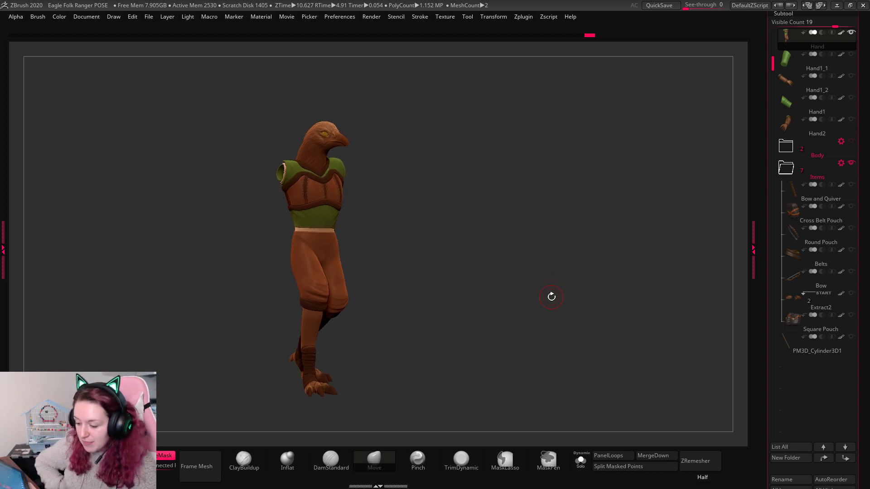
left_click_drag(526, 256, 610, 288)
mouse_move(478, 230)
left_mouse_down("ctrl")
mouse_move(333, 225)
mouse_move(312, 250)
mouse_move(506, 396)
left_mouse_up("ctrl")
key("ctrl+z")
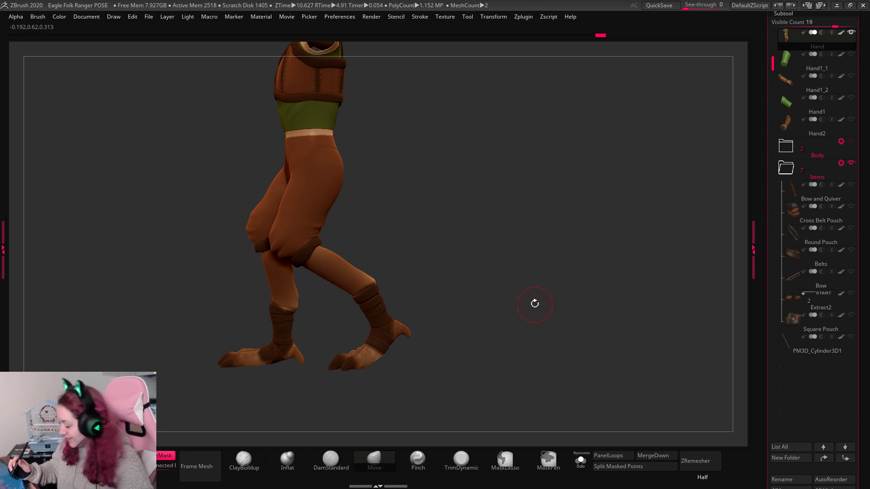
key("ctrl+z")
left_click_drag(536, 292, 543, 294)
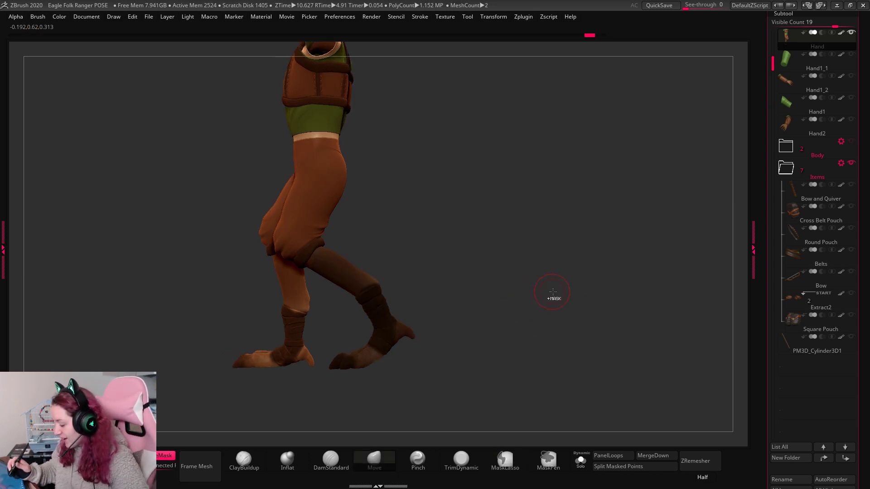
left_click(553, 292, "ctrl")
Place the gizmo at the left knee aligned to the shin and shorten the lower leg to about 0.97 along its length.
key("w")
left_click_drag(322, 258, 422, 312, "alt")
left_click_drag(351, 272, 349, 271)
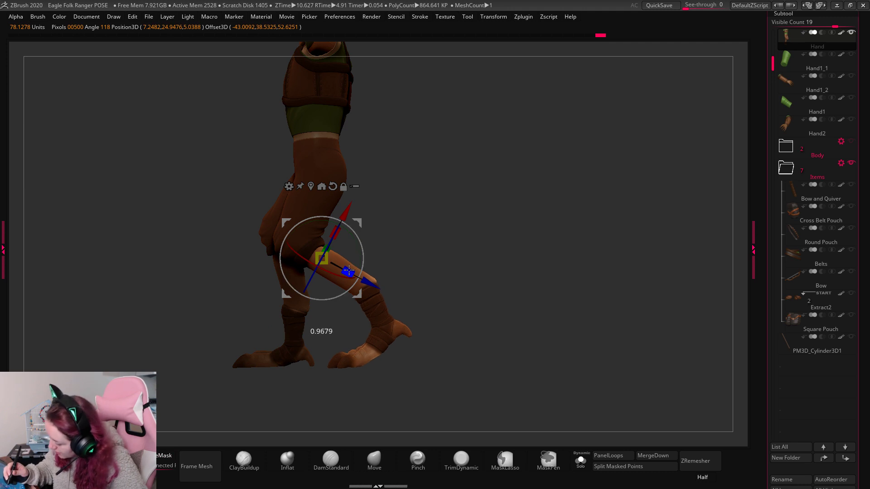
key("q")
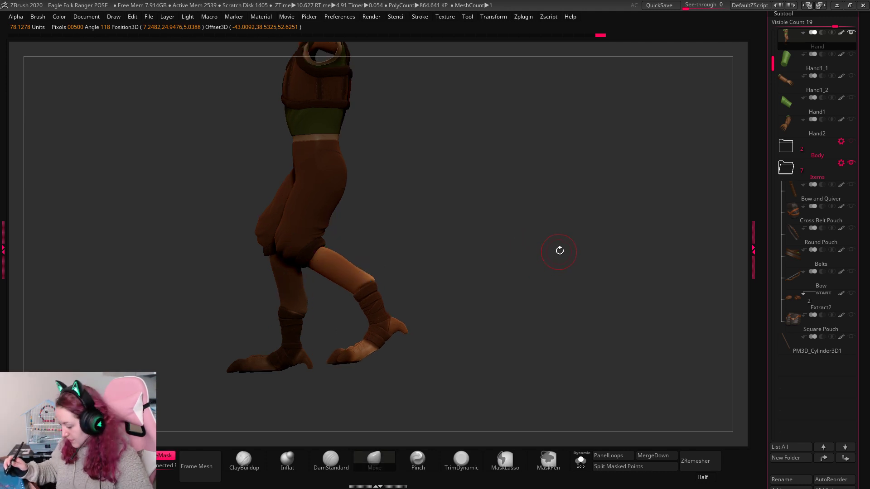
Place the gizmo upright on the left shin and move the lower leg and foot down to ground level.
left_click_drag(559, 249, 561, 273)
key("w")
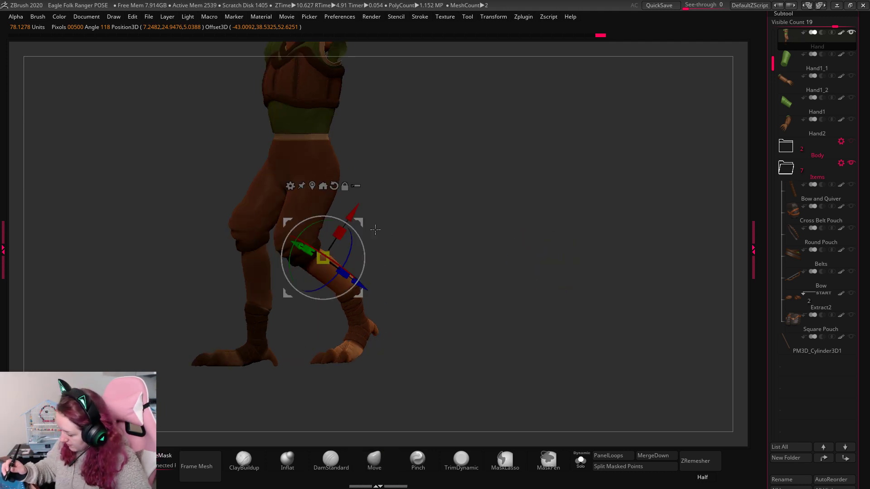
left_click(254, 297)
left_click(355, 292)
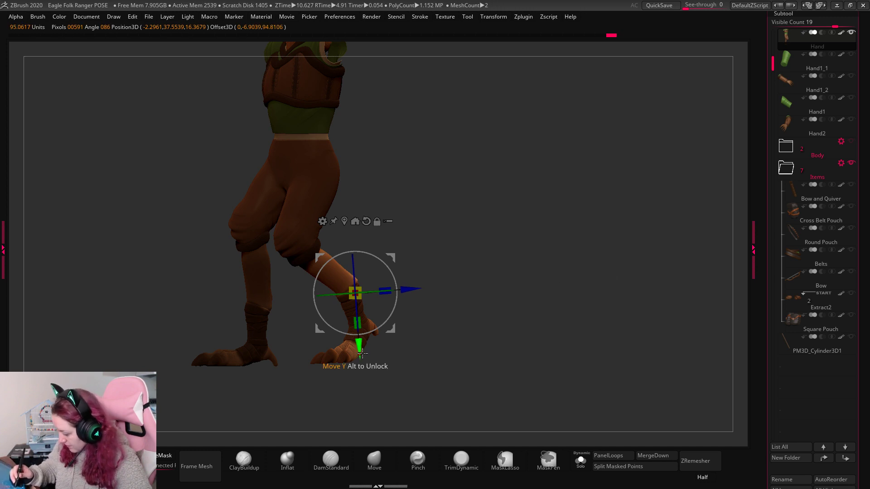
left_click_drag(361, 352, 492, 311)
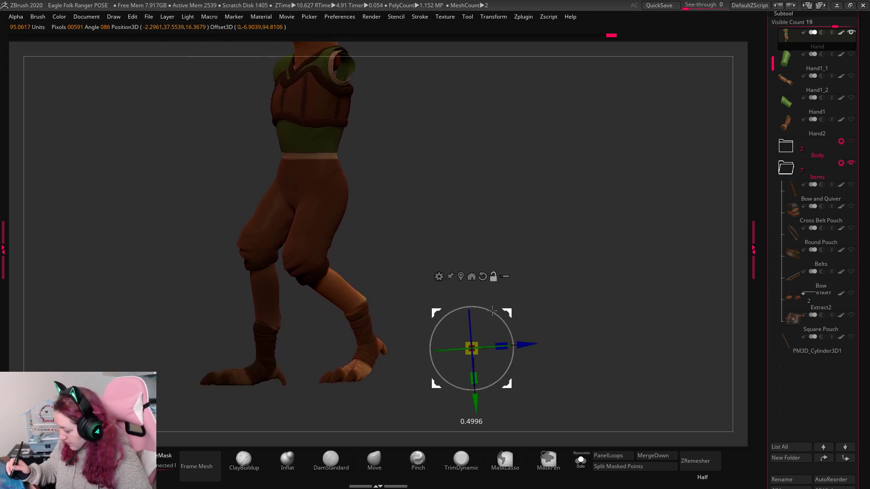
key("ctrl+z")
key("q")
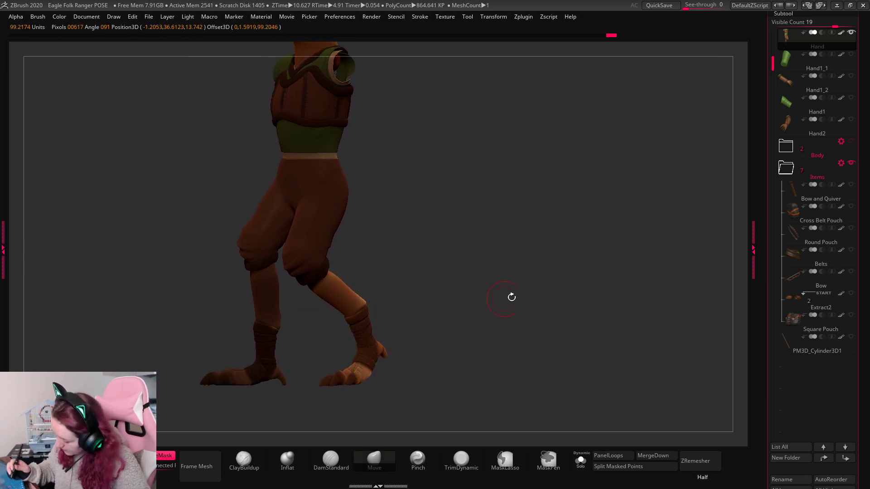
key("w")
key("q")
Mask everything except the front of the right foot, nudge it slightly along the vertical axis, and clear the mask.
left_click_drag(550, 271, 556, 290)
mouse_move(360, 402)
left_mouse_down("ctrl")
mouse_move(368, 350)
mouse_move(454, 360)
left_mouse_up("ctrl")
left_click(566, 279, "ctrl")
key("w")
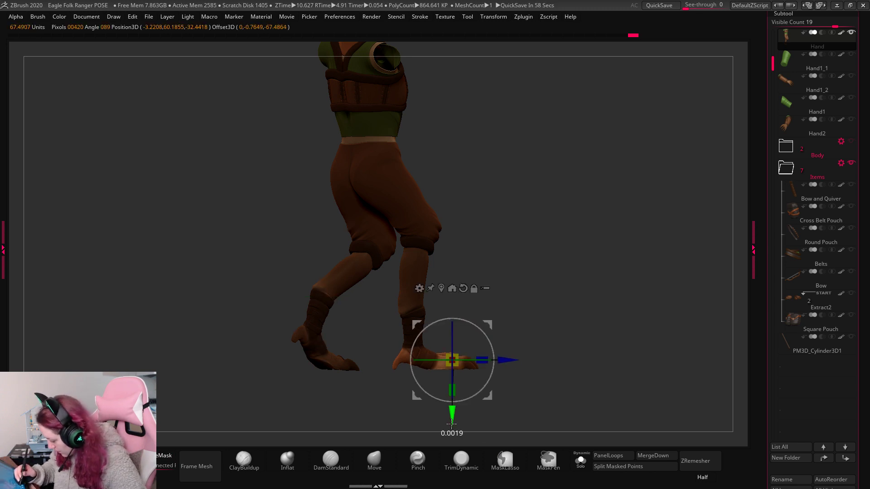
key("q")
left_click_drag(608, 284, 613, 280, "ctrl")
left_click_drag(612, 280, 610, 259)
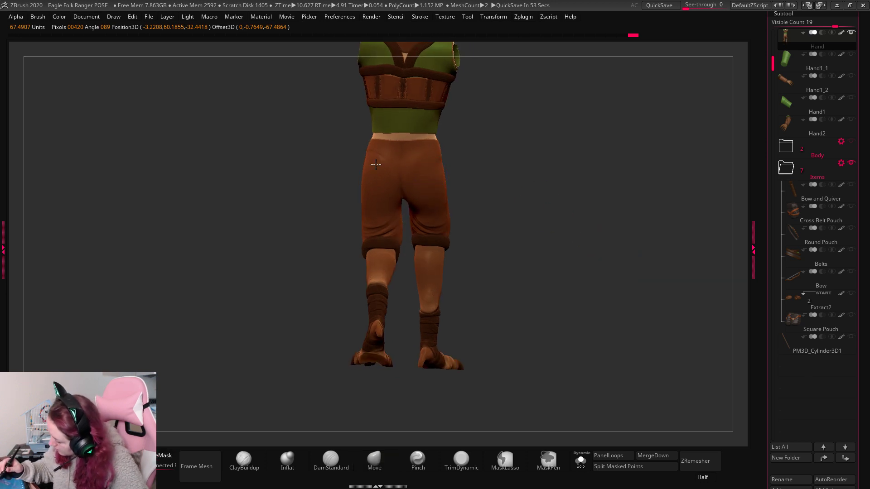
Adjust the seat and upper thighs of the trousers with the Move brush, working from behind and the side.
key("ctrl+z")
key("ctrl+z")
key("ctrl+z")
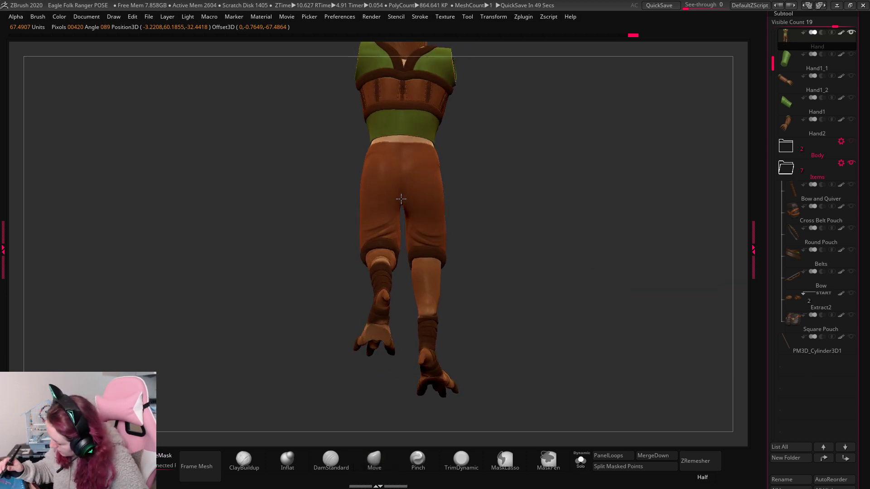
left_click(440, 234)
key("ctrl+z")
key("ctrl+z")
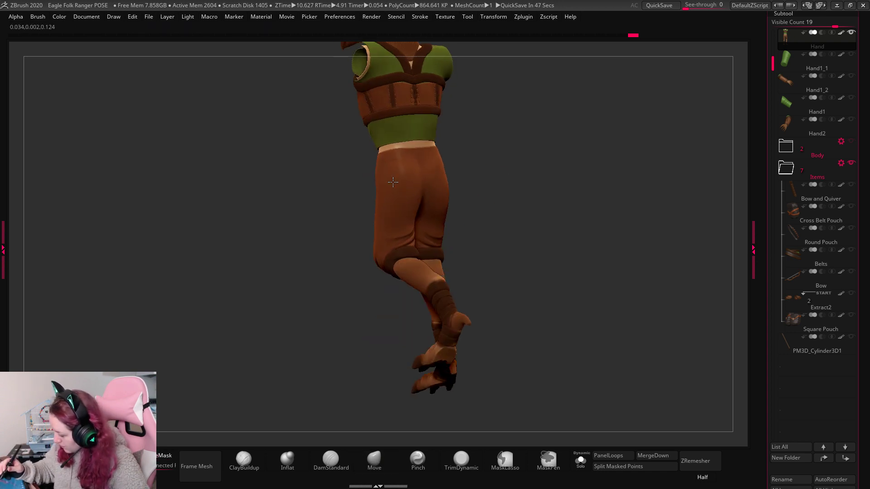
key("ctrl+z")
key("ctrl+z")
key("ctrl+z")
key("ctrl+z")
key("ctrl+z")
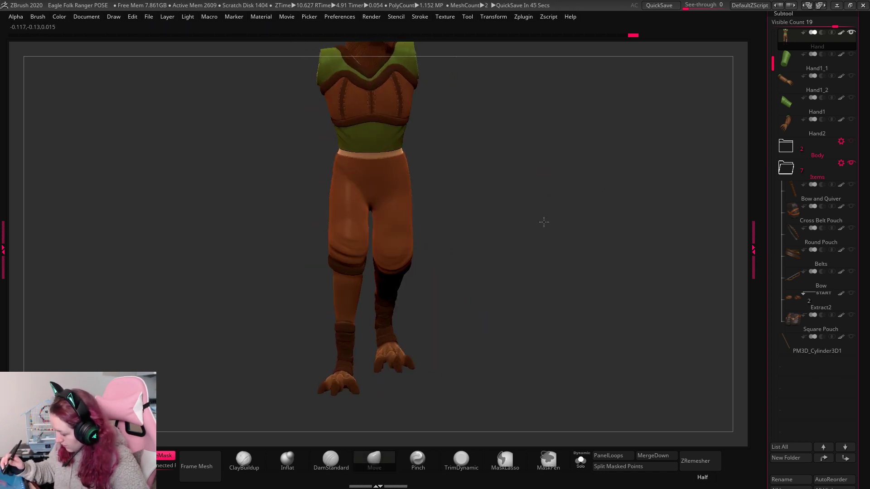
Change the draw size and refine the inner thighs and knees from the front with the Move brush.
key("space")
key("ctrl+z")
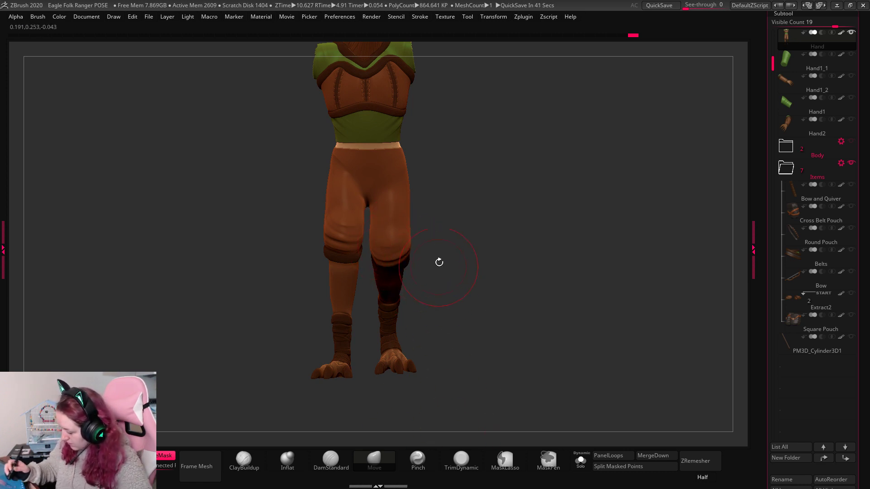
key("ctrl+z")
key("ctrl+z")
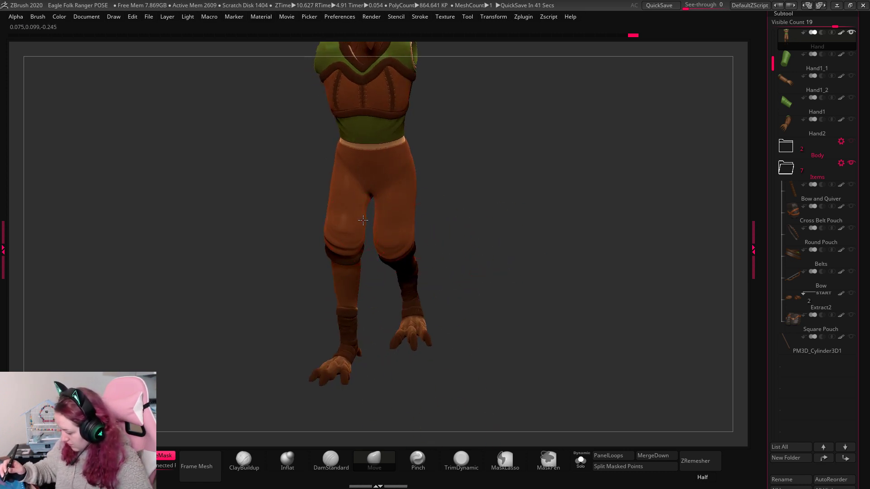
key("ctrl+z")
key("ctrl+z")
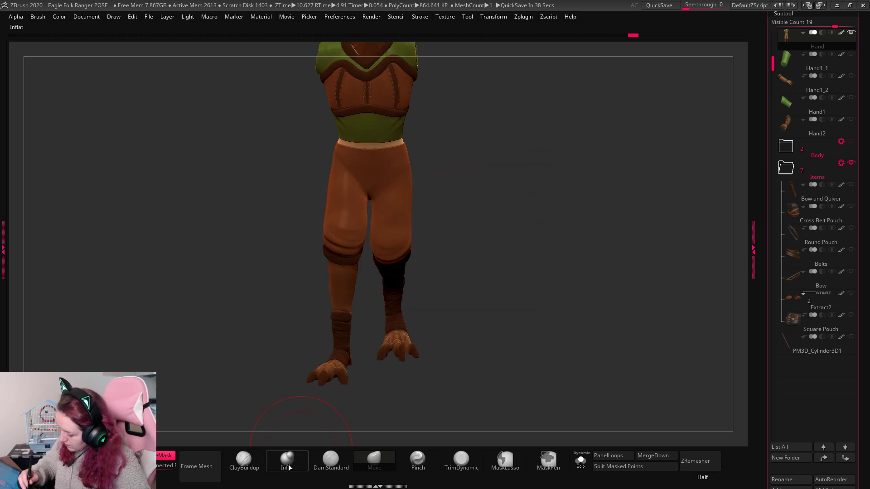
Fill out the inner thighs and crotch of the trousers with the Inflat brush from front and back.
left_click(287, 460)
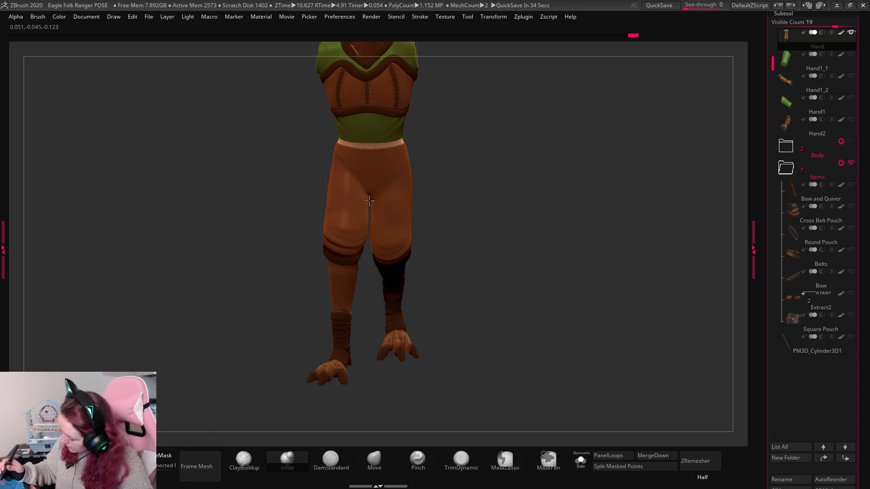
key("ctrl+z")
left_click_drag(501, 182, 436, 181)
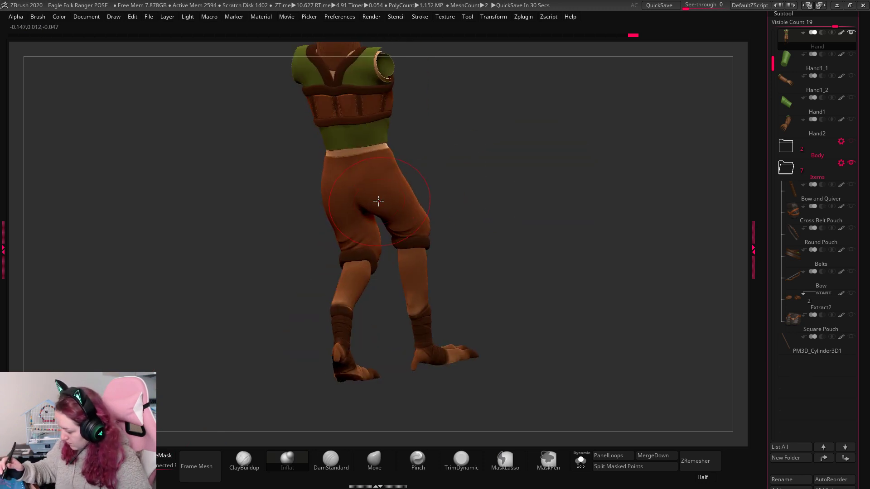
key("ctrl+shift+z")
left_click_drag(542, 168, 573, 236)
mouse_move(573, 236)
left_mouse_down()
mouse_move(562, 225)
mouse_move(576, 228)
mouse_move(586, 245)
left_mouse_up()
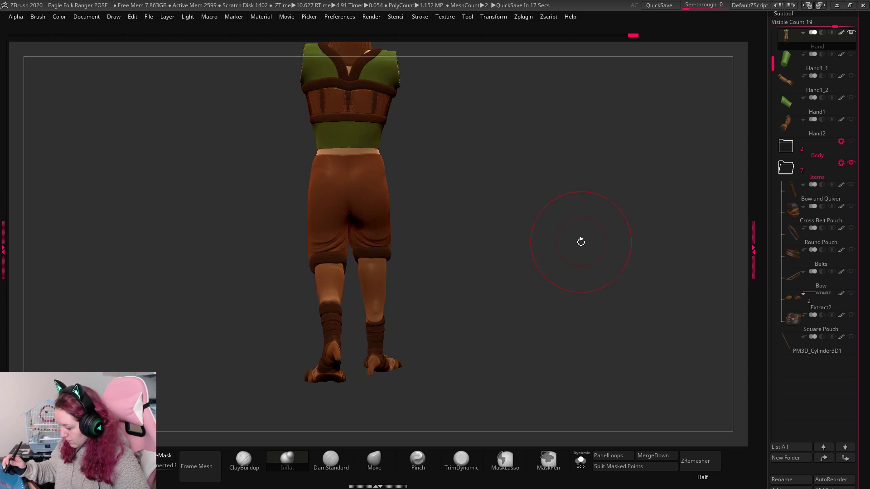
Reshape the seat and back of the thighs with the Move brush at an adjusted draw size.
left_click(380, 459)
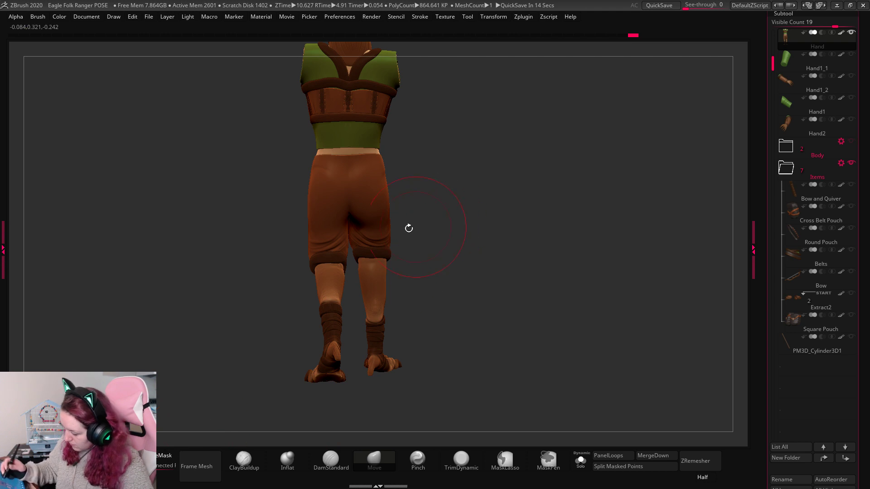
key("s")
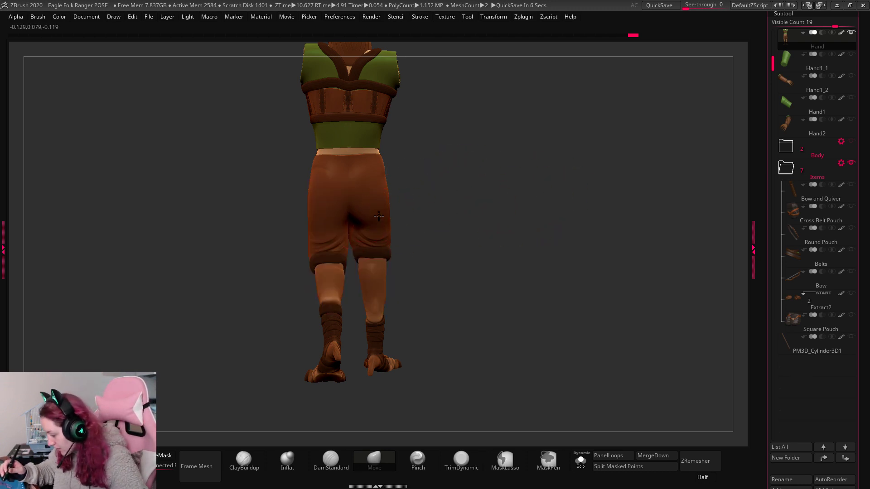
left_click_drag(546, 187, 501, 199)
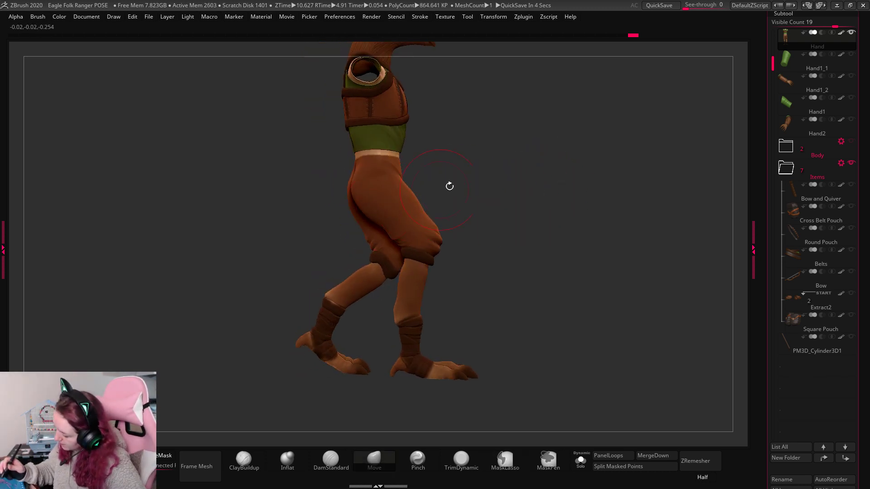
left_click_drag(449, 184, 494, 193)
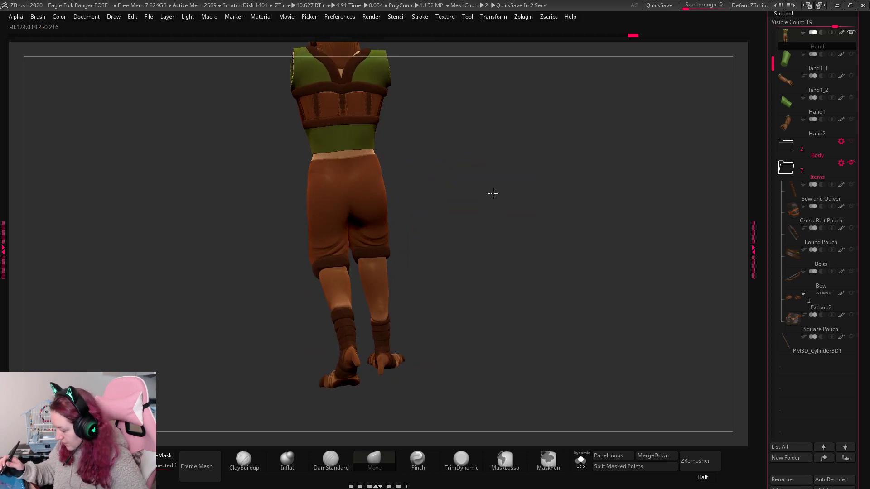
mouse_move(503, 237)
left_mouse_down()
mouse_move(517, 222)
mouse_move(519, 233)
mouse_move(499, 227)
mouse_move(508, 246)
left_mouse_up()
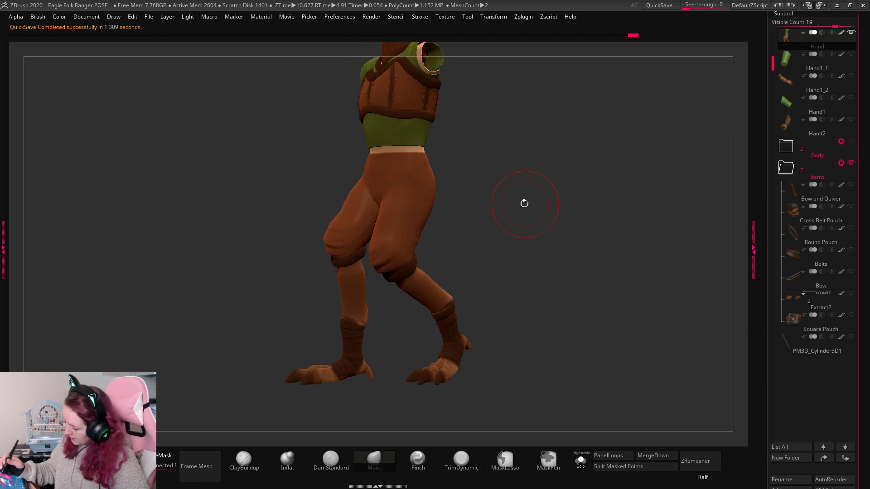
Mask the right leg and reshape the left knee and calf with the Move brush.
key("space")
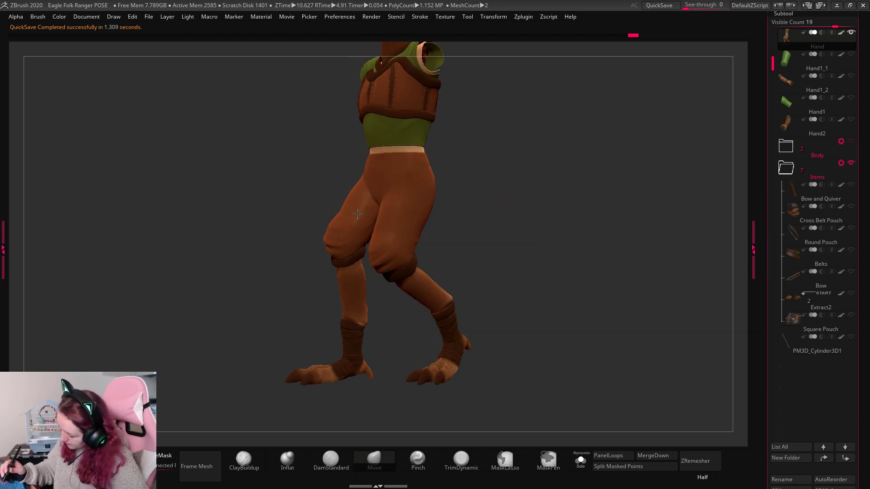
left_click_drag(520, 210, 540, 207)
mouse_move(221, 258)
left_mouse_down("ctrl")
mouse_move(383, 361)
mouse_move(334, 186)
mouse_move(339, 158)
left_mouse_up("ctrl")
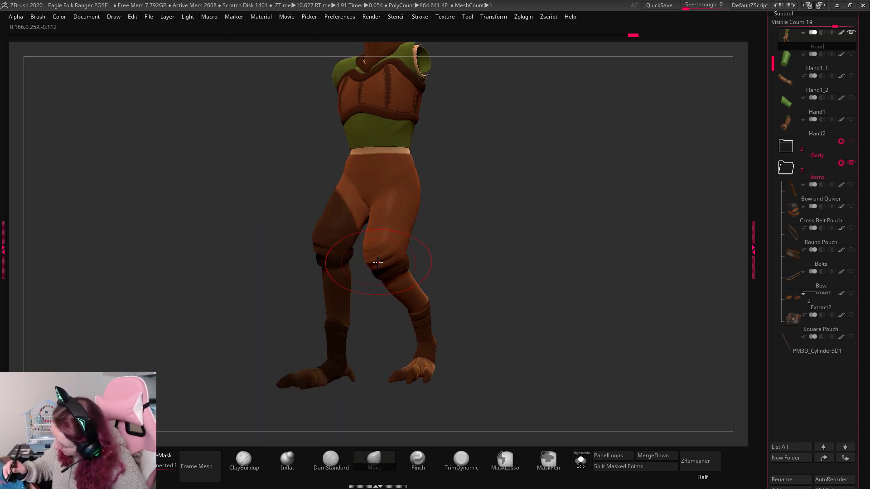
left_click_drag(501, 189, 490, 232)
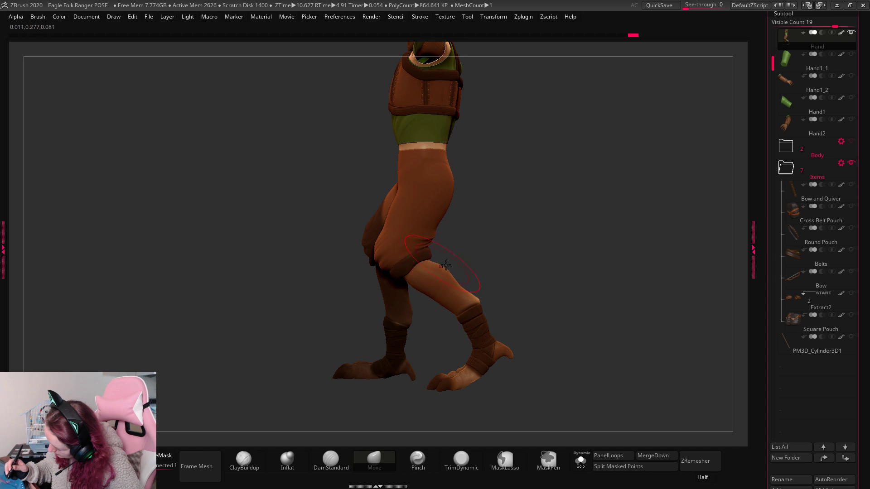
key("space")
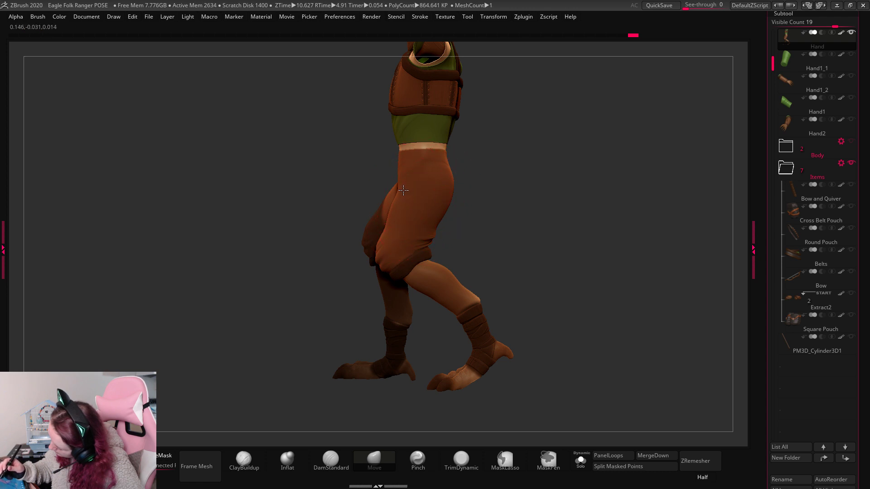
Clear the right leg's mask and check the whole figure's stance from the front and side.
mouse_move(530, 244)
left_mouse_down()
mouse_move(532, 250)
mouse_move(552, 227)
mouse_move(646, 196)
mouse_move(630, 233)
mouse_move(622, 231)
mouse_move(650, 204)
mouse_move(614, 210)
mouse_move(605, 227)
mouse_move(604, 249)
mouse_move(616, 248)
mouse_move(616, 226)
mouse_move(610, 265)
mouse_move(633, 221)
mouse_move(643, 262)
mouse_move(627, 233)
mouse_move(590, 267)
mouse_move(597, 257)
left_mouse_up()
right_click(610, 230)
key("space")
key("space")
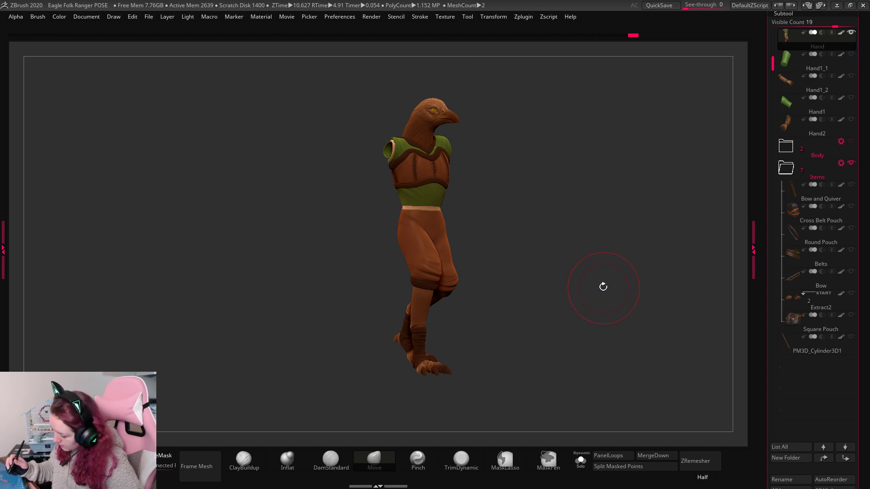
left_click_drag(600, 283, 625, 283)
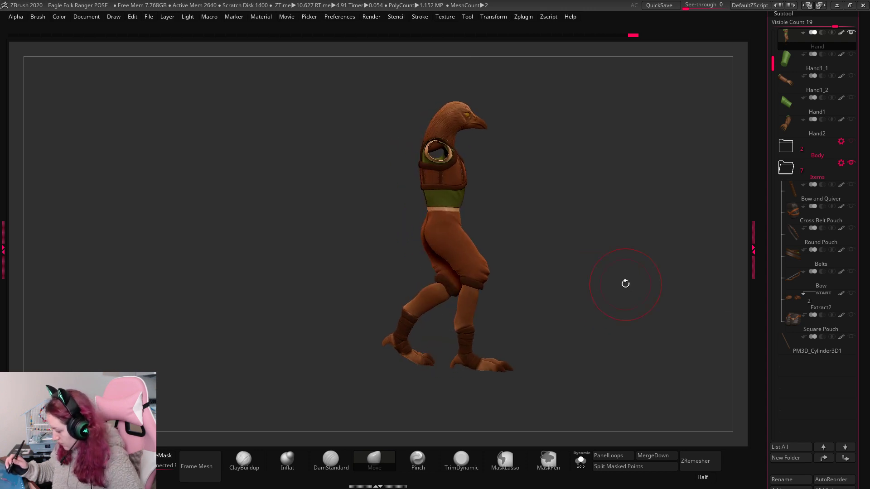
left_click_drag(621, 281, 605, 299)
Turn on backface masking and refine the right lower leg's shape with the Move brush at an adjusted draw size.
left_click(157, 456)
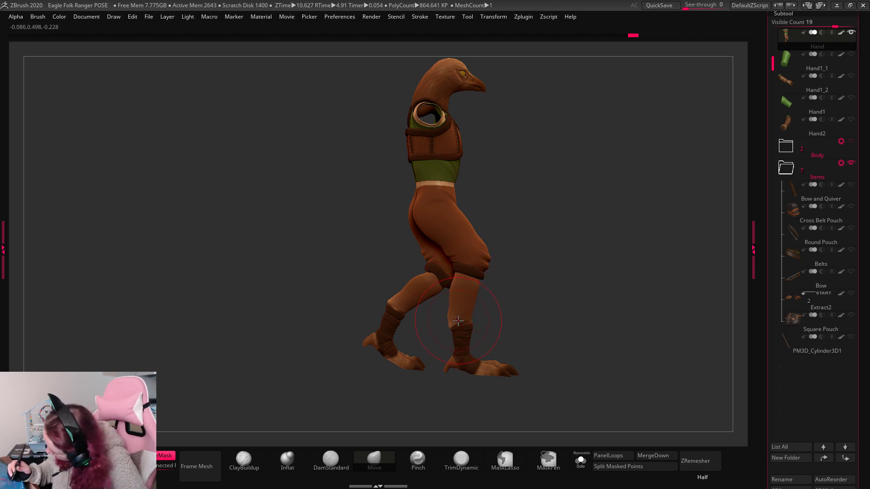
left_click_drag(585, 236, 597, 225)
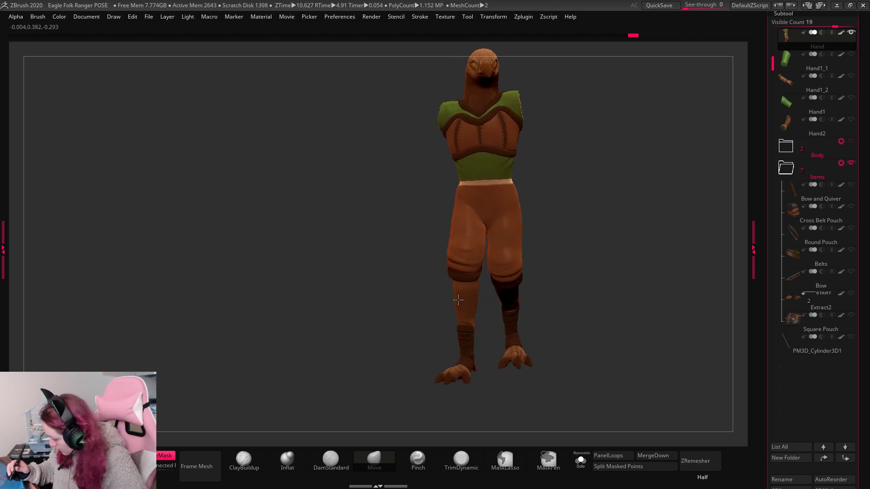
left_click_drag(556, 272, 608, 220)
key("space")
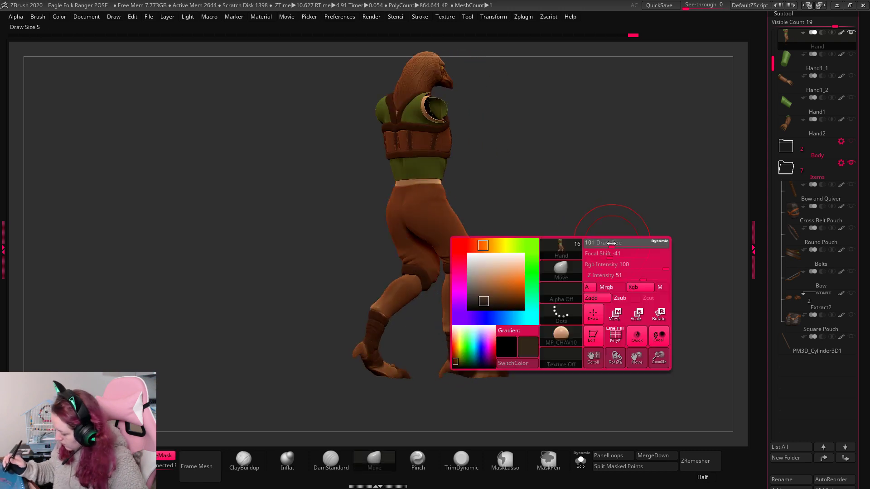
left_click_drag(503, 277, 560, 245)
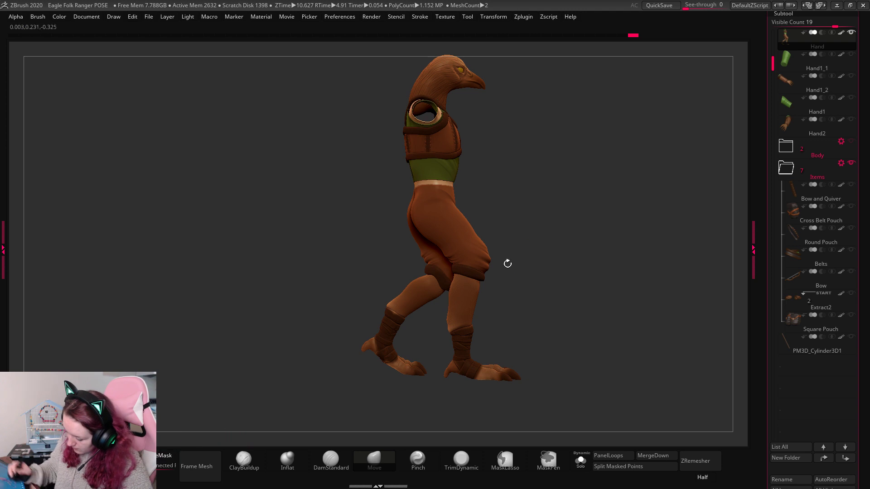
Mask everything except the right lower leg, place the gizmo at the knee, reset its orientation and rotate the lower leg backward.
left_click_drag(507, 263, 589, 320)
mouse_move(447, 275)
left_mouse_down("ctrl")
mouse_move(497, 288)
mouse_move(582, 372)
left_mouse_up("ctrl")
mouse_move(616, 278)
left_mouse_down()
mouse_move(641, 279)
mouse_move(606, 262)
left_mouse_up()
key("w")
left_click(473, 281, "alt")
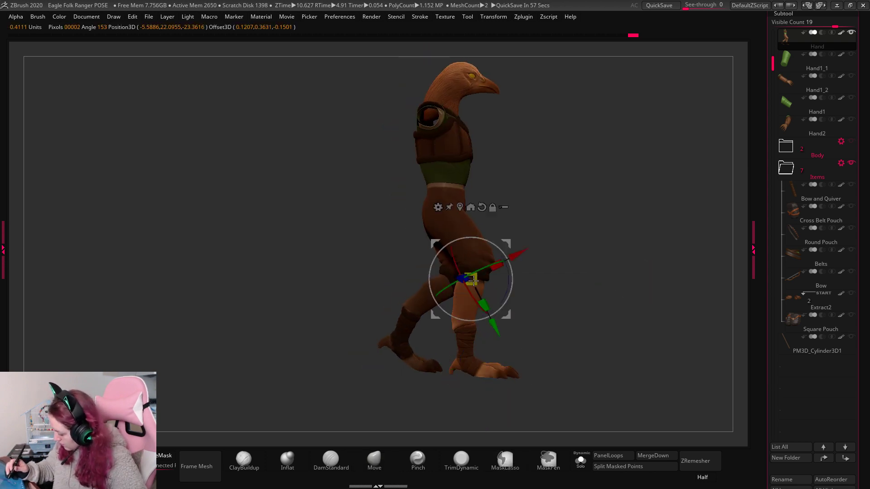
left_click(482, 208, "alt")
left_click_drag(513, 276, 515, 285)
key("q")
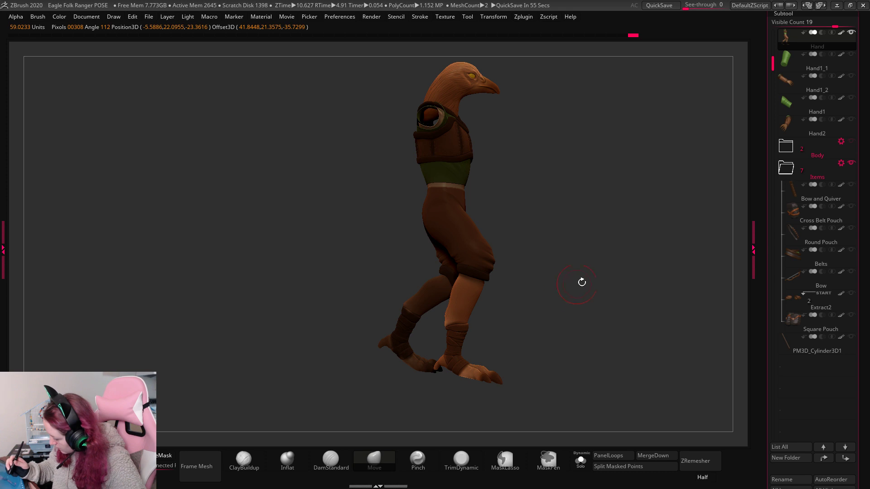
Mask everything except the right foot and place the transform gizmo at its ankle.
left_click_drag(575, 233, 587, 231)
mouse_move(579, 169)
left_mouse_down("ctrl")
mouse_move(402, 289)
mouse_move(453, 358)
mouse_move(475, 352)
left_mouse_up("ctrl")
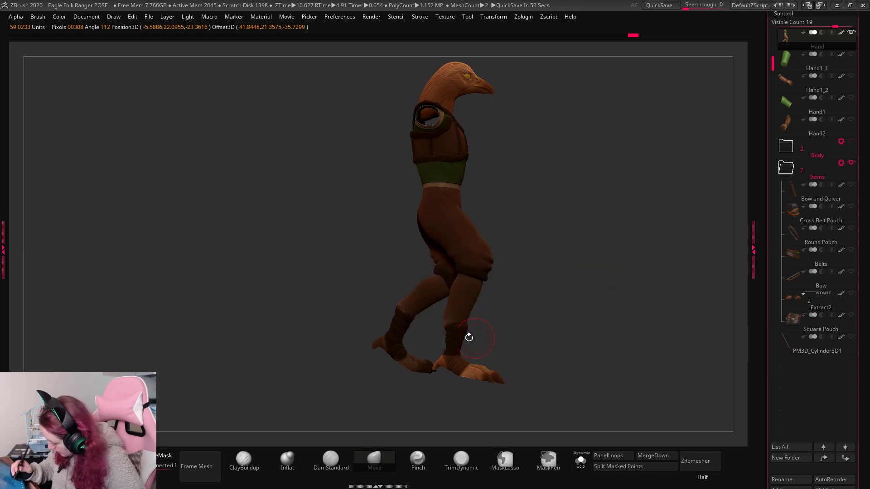
left_click(460, 337, "ctrl")
key("w")
left_click(452, 355, "alt")
key("q")
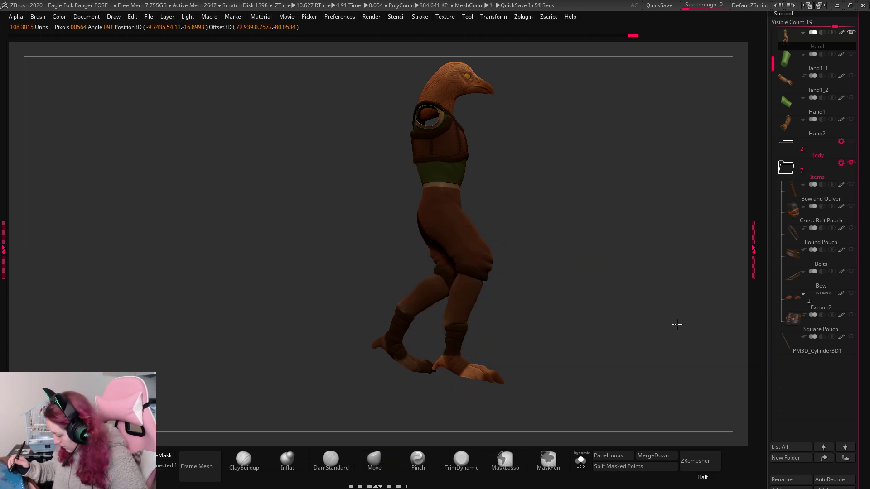
left_click_drag(677, 324, 693, 345)
key("w")
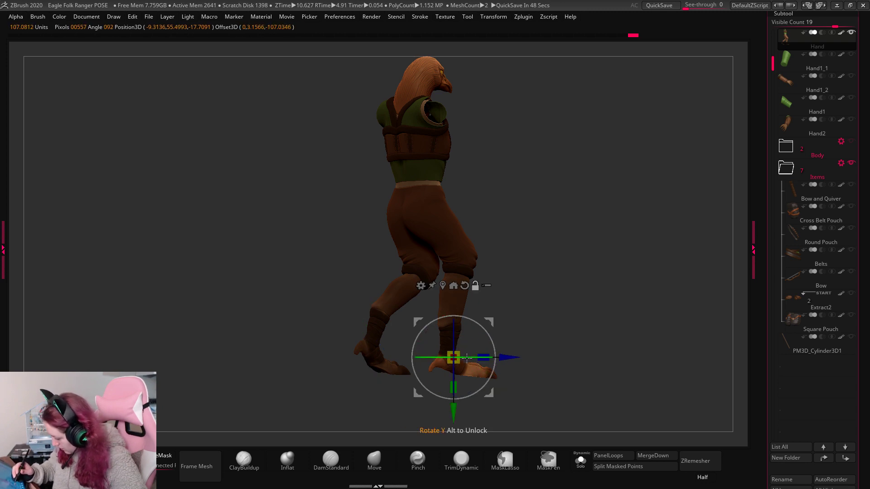
Reset the gizmo's orientation and rotate the right foot from the side so that it sits flatter.
left_click_drag(603, 363, 622, 227)
mouse_move(490, 392)
left_mouse_down("alt")
mouse_move(402, 404)
mouse_move(493, 399)
left_mouse_up("alt")
left_click_drag(681, 427, 611, 394)
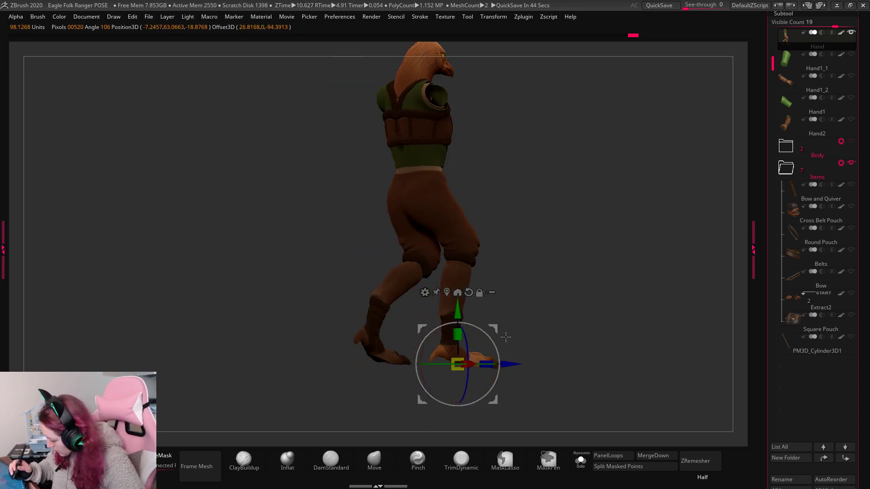
key("q")
mouse_move(654, 312)
left_mouse_down()
mouse_move(602, 314)
mouse_move(660, 326)
left_mouse_up()
key("w")
left_click_drag(522, 343, 522, 347)
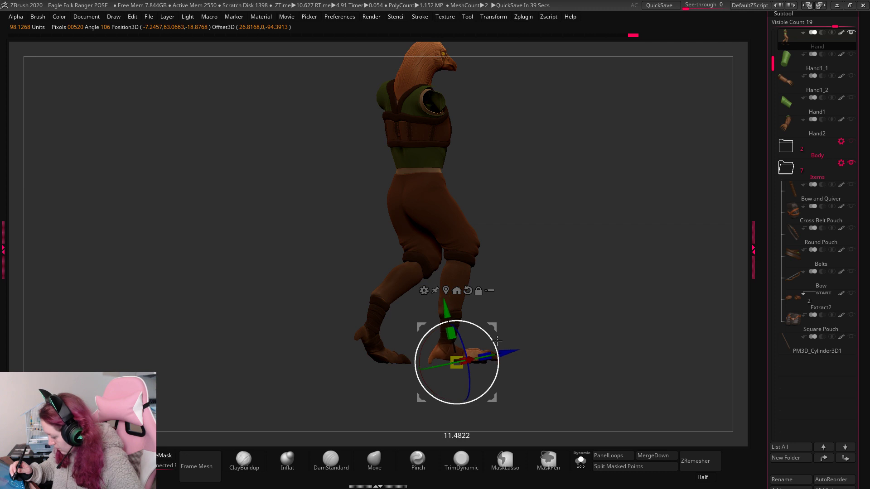
left_click_drag(608, 314, 546, 305)
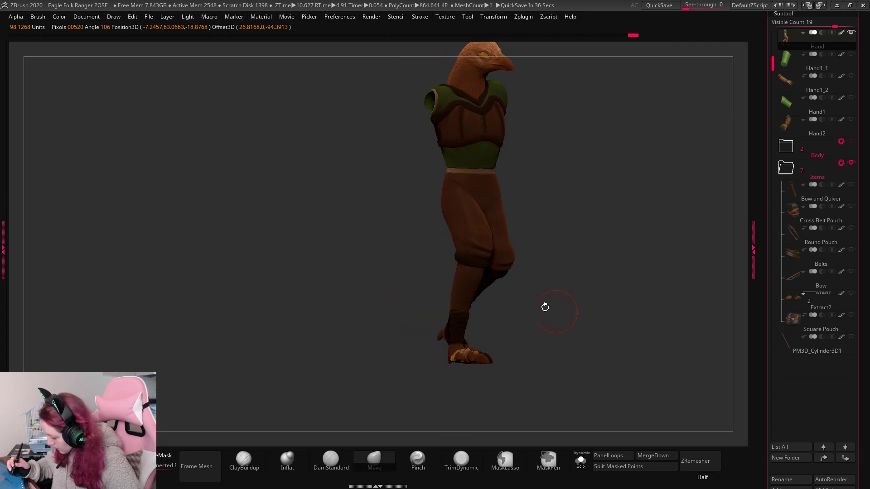
Fine-tune the right foot's position below the ankle, clear the mask and check the legs from both sides.
left_click_drag(466, 365, 467, 384, "ctrl")
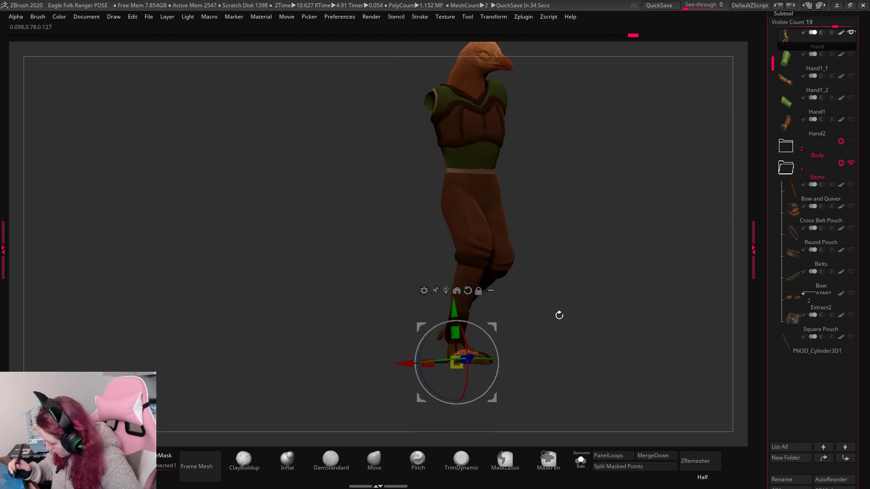
key("q")
mouse_move(560, 315)
left_mouse_down()
mouse_move(579, 299)
mouse_move(559, 313)
left_mouse_up()
key("w")
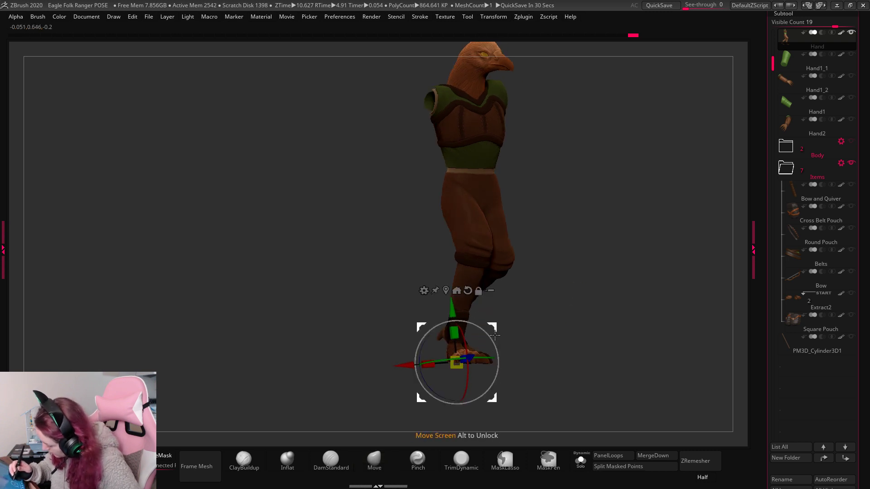
left_click_drag(493, 329, 495, 329)
key("q")
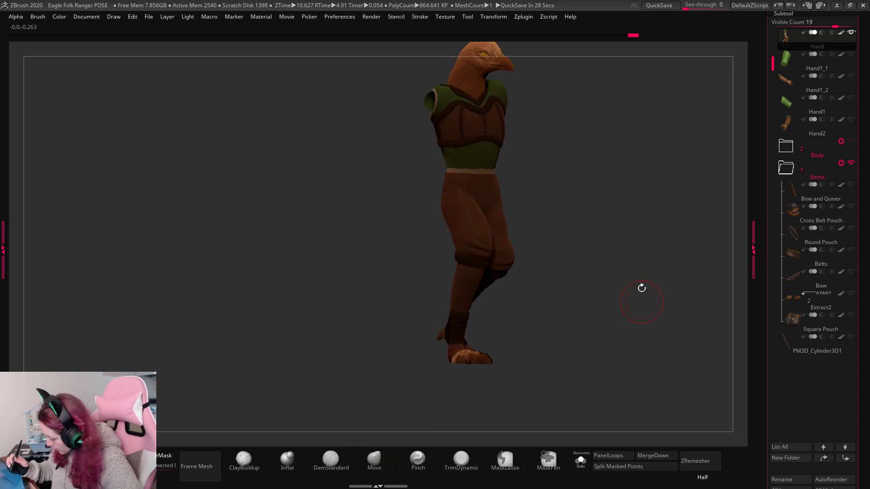
mouse_move(639, 239)
left_mouse_down()
mouse_move(598, 260)
mouse_move(614, 252)
left_mouse_up()
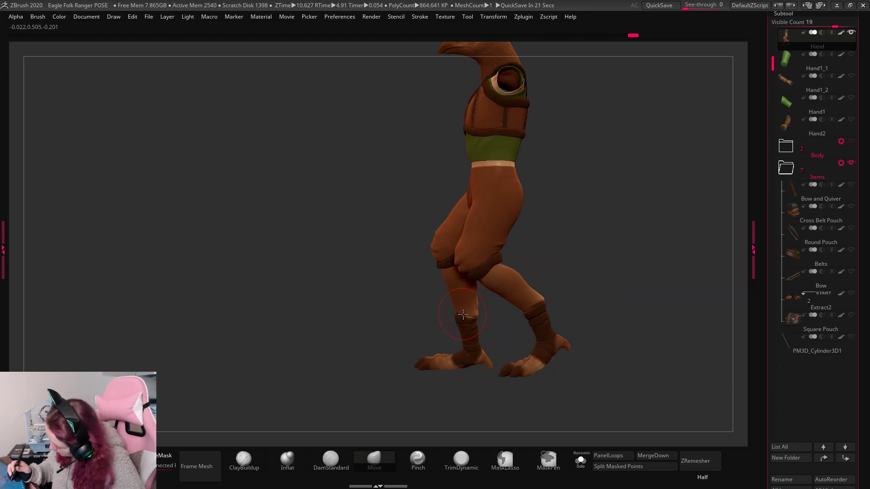
left_click_drag(600, 243, 603, 268)
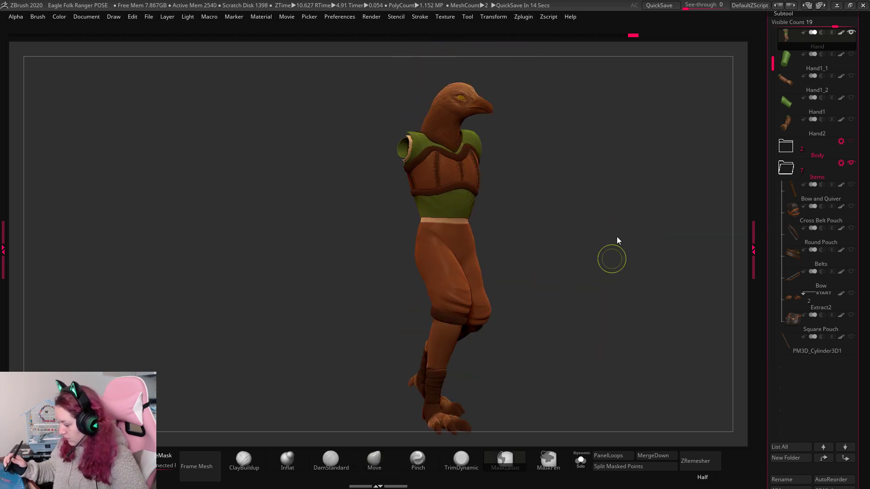
Save the project over the existing file Eagle Folk Ranger POSE.
key("ctrl+s")
left_click(323, 140)
left_click(502, 305)
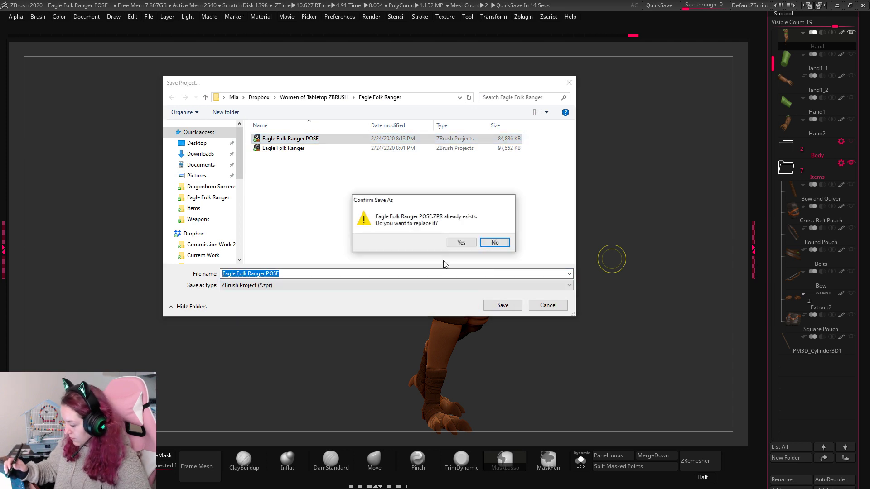
left_click(460, 241)
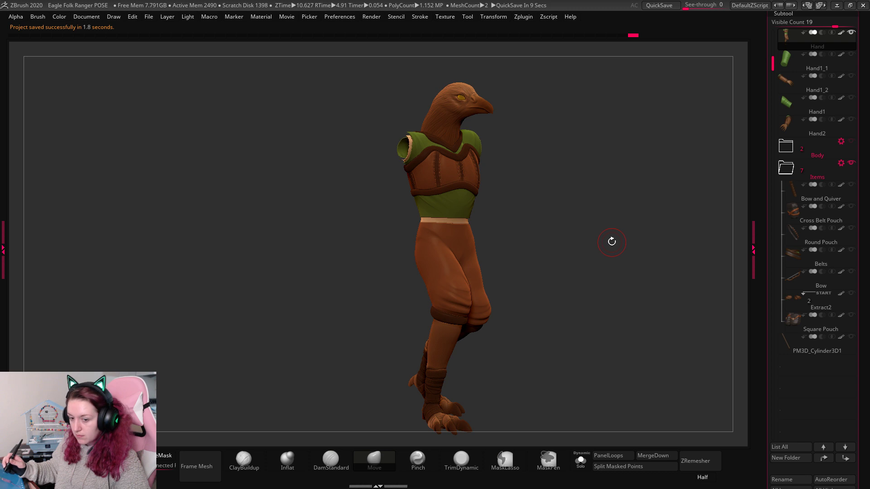
Mask the body below the waist, place the gizmo at the waistline and tilt the torso forward.
mouse_move(612, 241)
left_mouse_down()
mouse_move(630, 243)
mouse_move(554, 134)
left_mouse_up()
mouse_move(523, 84)
left_mouse_down("ctrl")
mouse_move(346, 115)
mouse_move(390, 234)
mouse_move(485, 236)
left_mouse_up("ctrl")
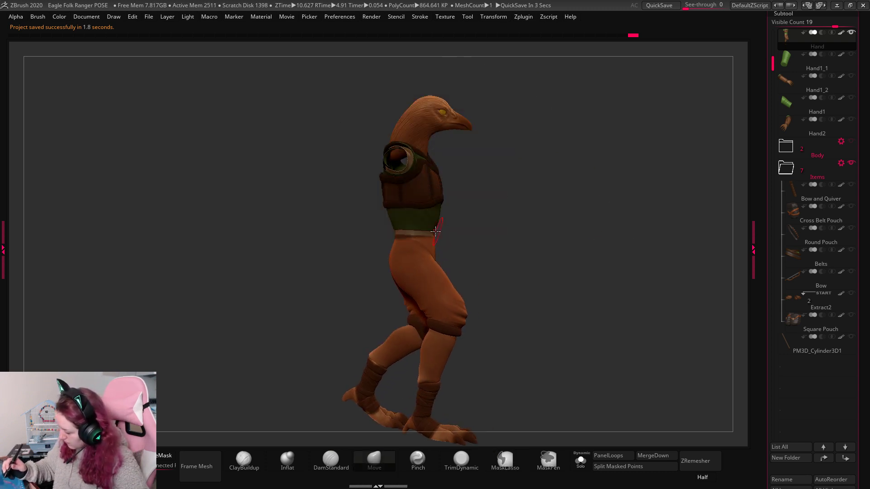
left_click(498, 216, "ctrl")
key("w")
left_click(412, 234)
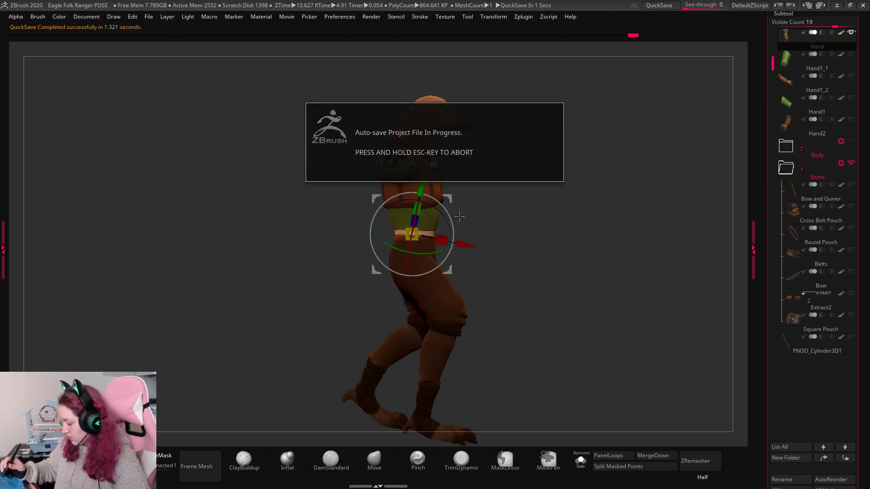
left_click_drag(457, 223, 455, 236)
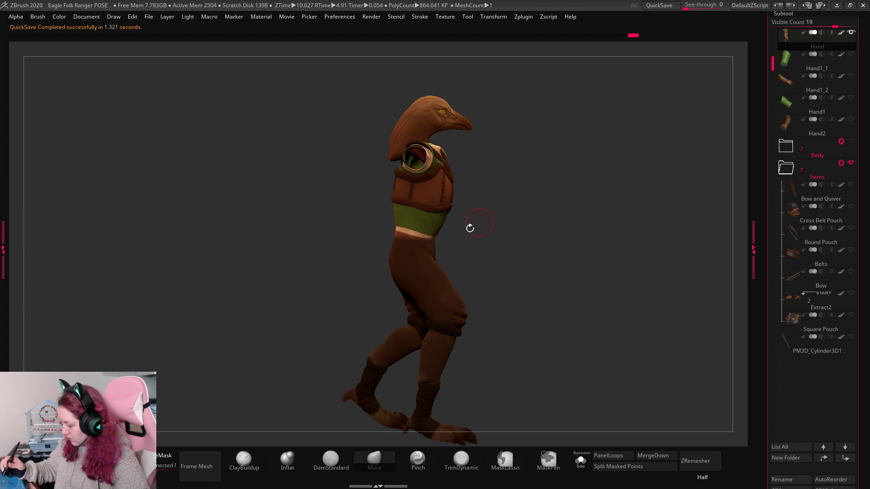
left_click(454, 233)
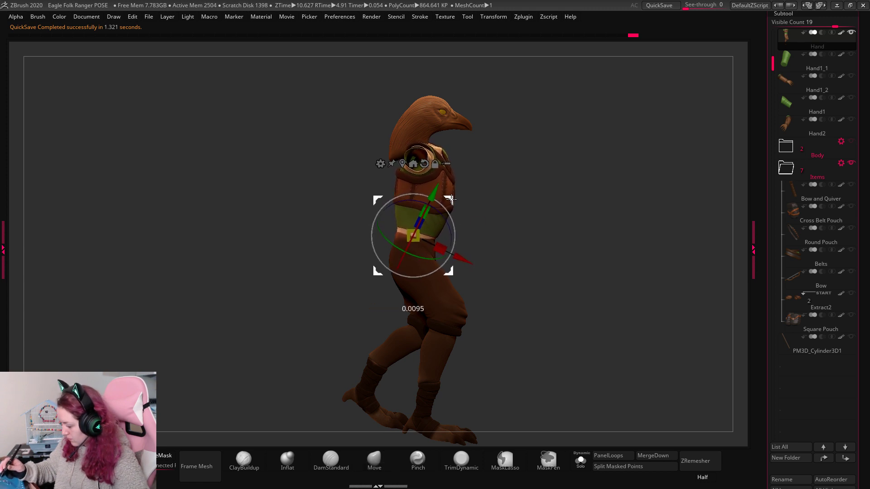
Select the Head subtool and move it forward onto the tilted torso's neckline.
key("q")
left_click(471, 112, "alt")
key("w")
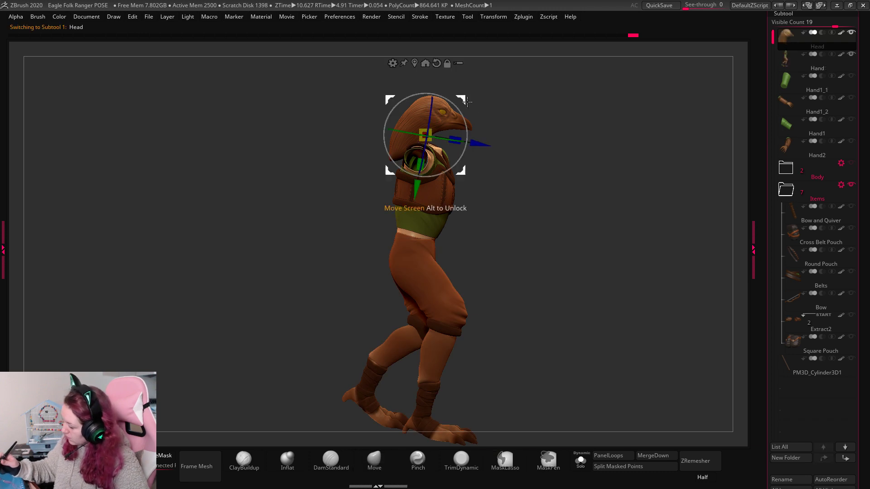
mouse_move(535, 136)
left_mouse_down()
mouse_move(603, 138)
mouse_move(544, 139)
left_mouse_up()
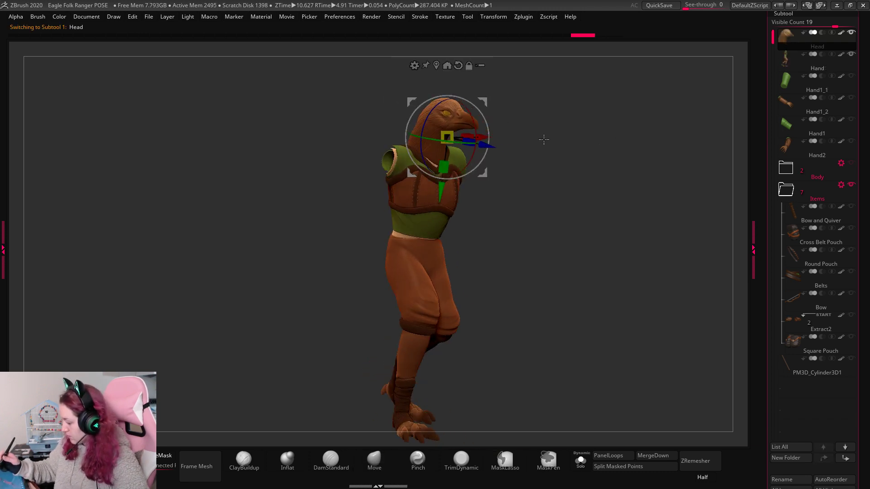
mouse_move(485, 103)
left_mouse_down()
mouse_move(505, 151)
mouse_move(497, 142)
left_mouse_up()
key("q")
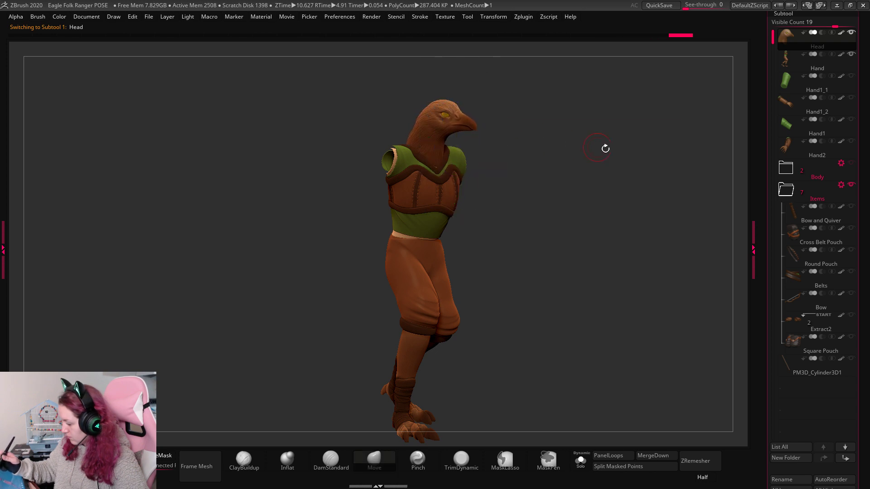
Shift the head sideways from the front view to centre it between the shoulders.
mouse_move(604, 148)
left_mouse_down()
mouse_move(571, 163)
mouse_move(619, 149)
mouse_move(551, 137)
left_mouse_up()
key("w")
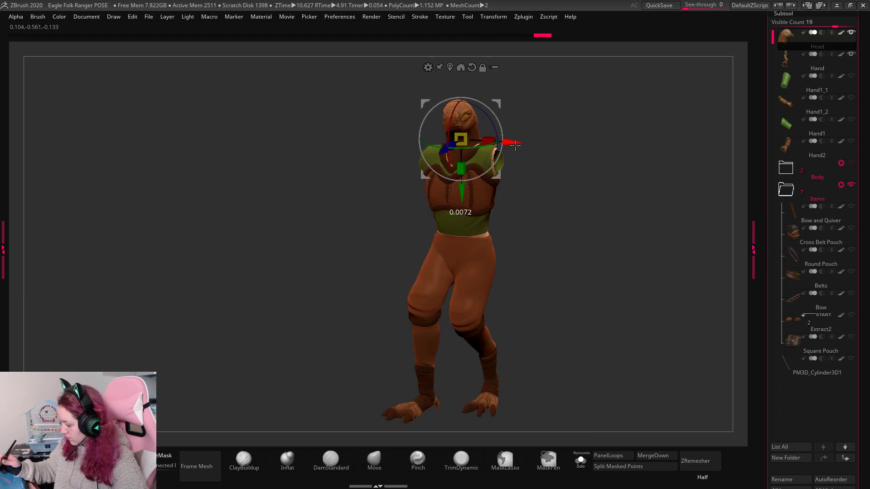
key("q")
mouse_move(564, 187)
left_mouse_down()
mouse_move(542, 161)
mouse_move(618, 151)
mouse_move(632, 202)
mouse_move(594, 192)
left_mouse_up()
key("w")
key("q")
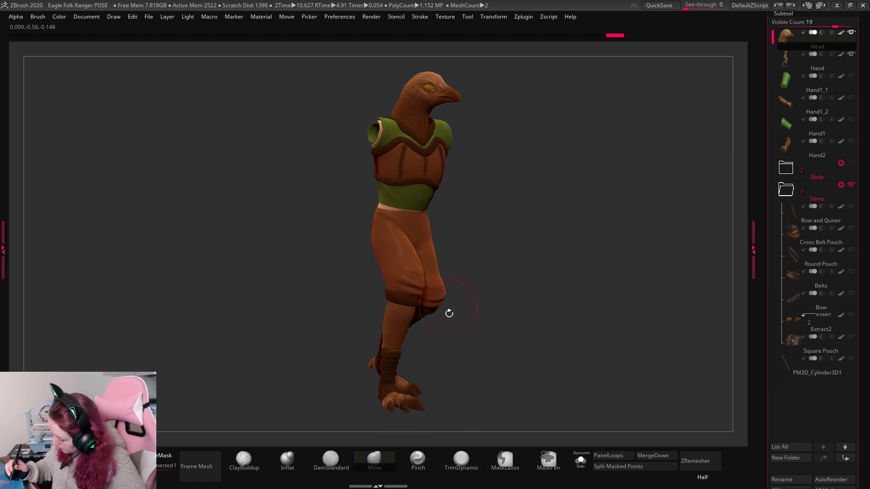
Select the body subtool, check its side profile and show the hidden arms, bow and item subtools.
left_click(433, 288, "alt")
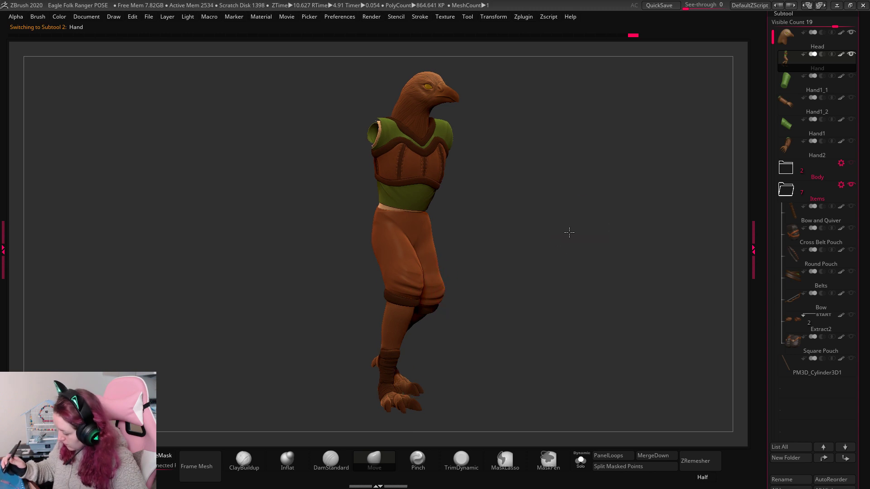
left_click_drag(569, 233, 457, 292)
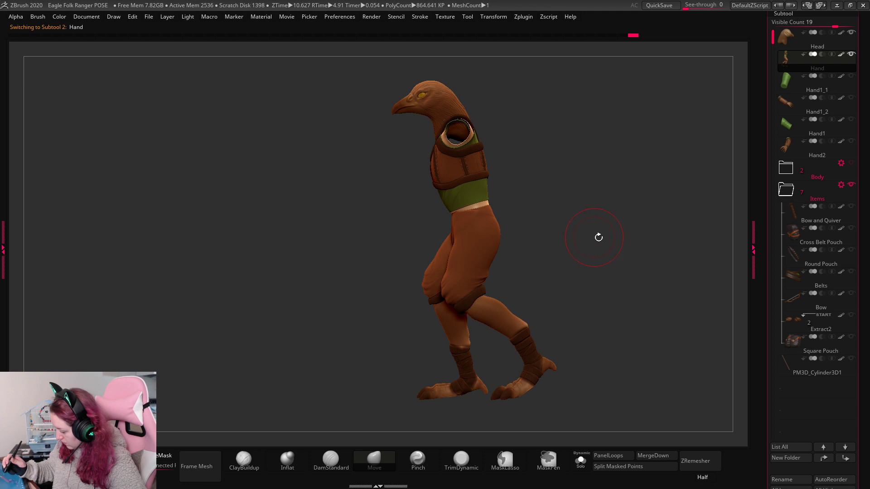
mouse_move(598, 237)
left_mouse_down()
mouse_move(633, 233)
mouse_move(609, 270)
mouse_move(627, 266)
mouse_move(611, 251)
mouse_move(618, 243)
mouse_move(598, 254)
left_mouse_up()
key("w")
left_click_drag(430, 180, 347, 228)
left_click(852, 208)
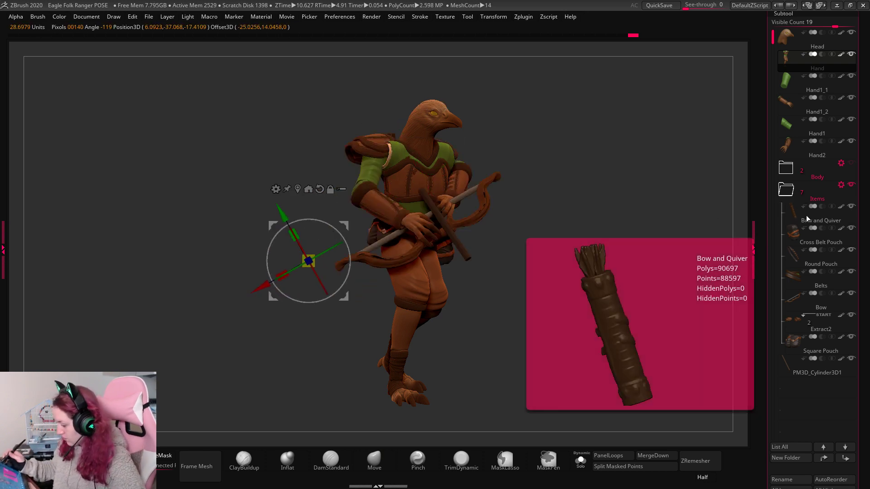
Take the Bow subtool out of the Items folder and hide the folder's remaining accessories.
key("q")
left_click_drag(592, 274, 571, 341)
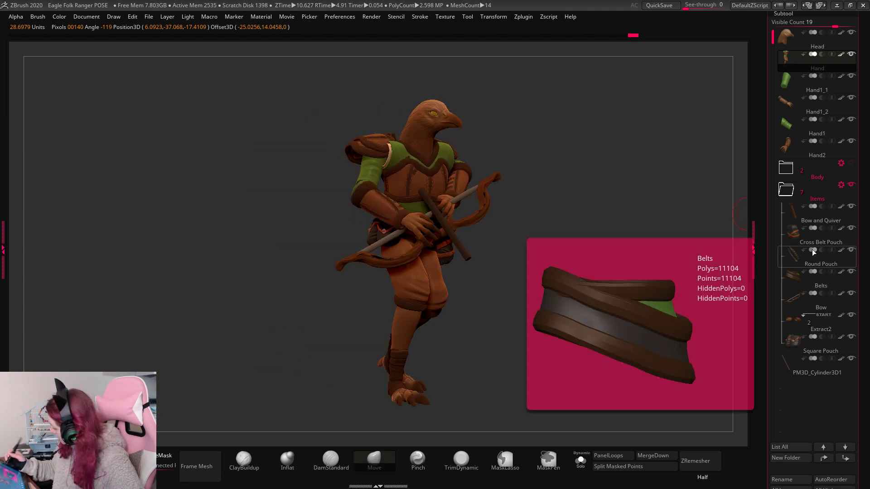
left_click_drag(816, 300, 796, 386)
left_click(851, 188)
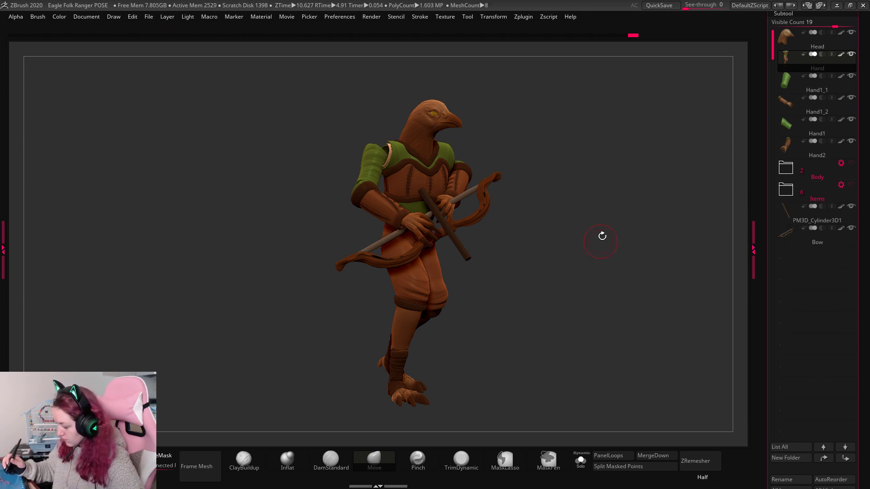
Working from above, move the right upper sleeve onto the shoulder and shift the right forearm to follow it.
left_click_drag(603, 237, 615, 298)
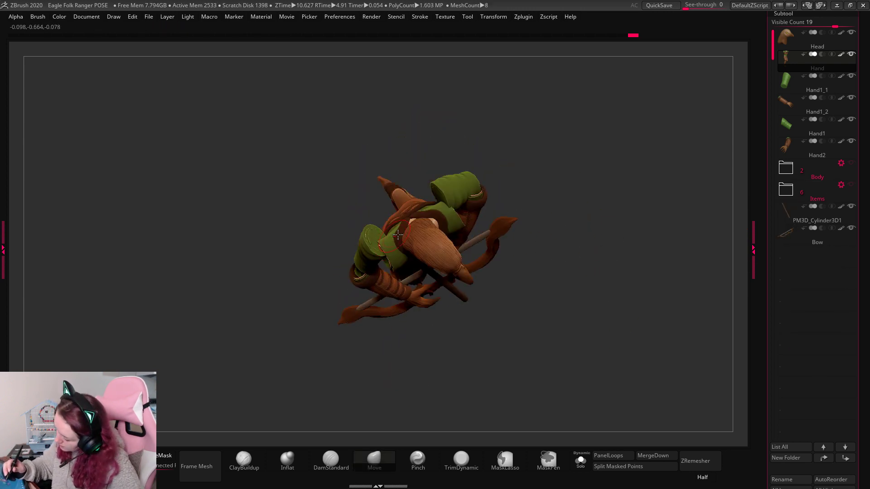
key("w")
key("q")
key("w")
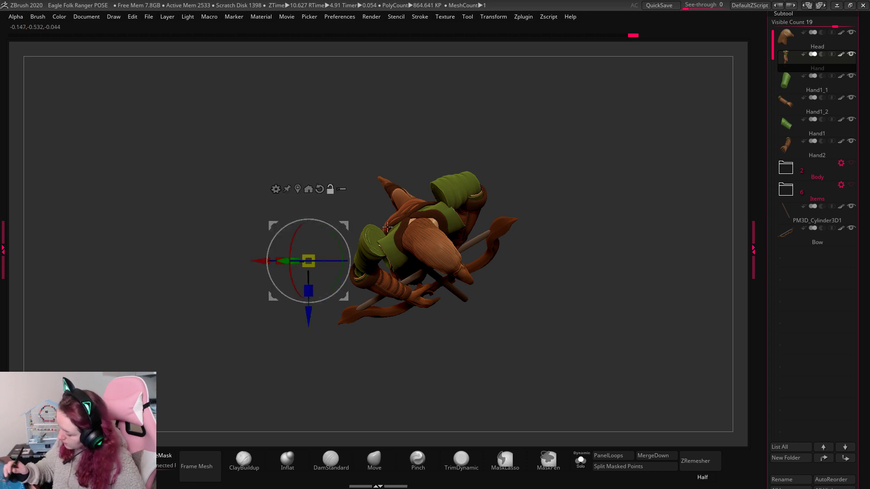
left_click(377, 233, "alt")
left_click_drag(408, 209, 416, 228)
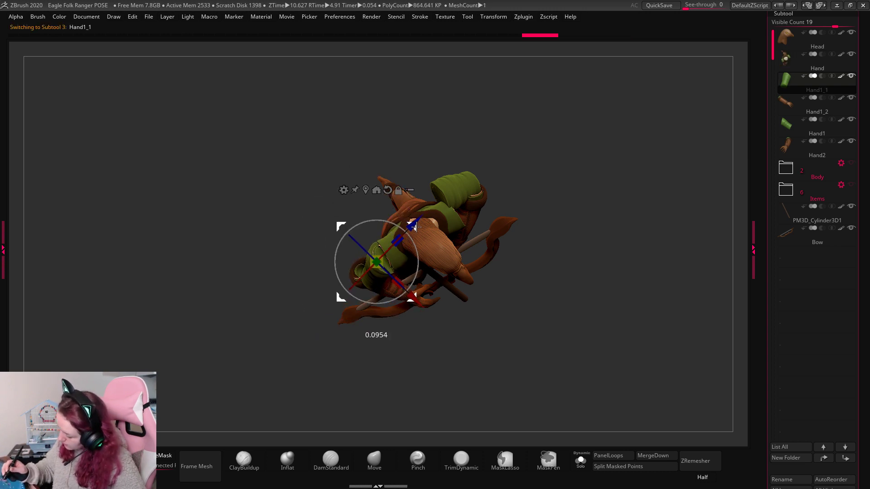
left_click(442, 269, "alt")
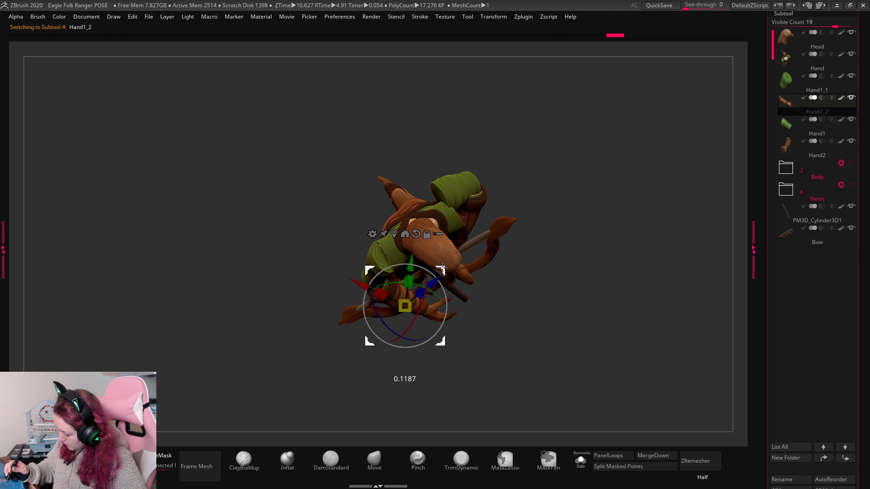
Select the left upper sleeve, undo its first shift and move it onto the left shoulder.
left_click(458, 191, "alt")
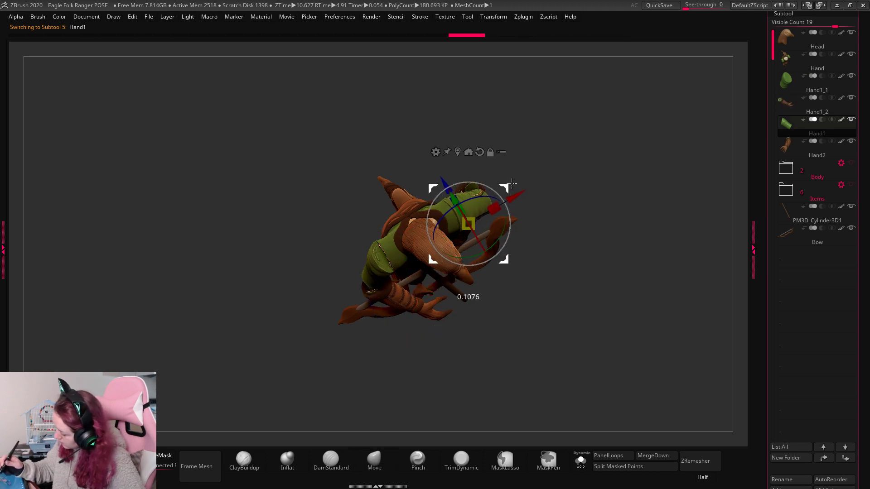
left_click_drag(511, 183, 514, 199)
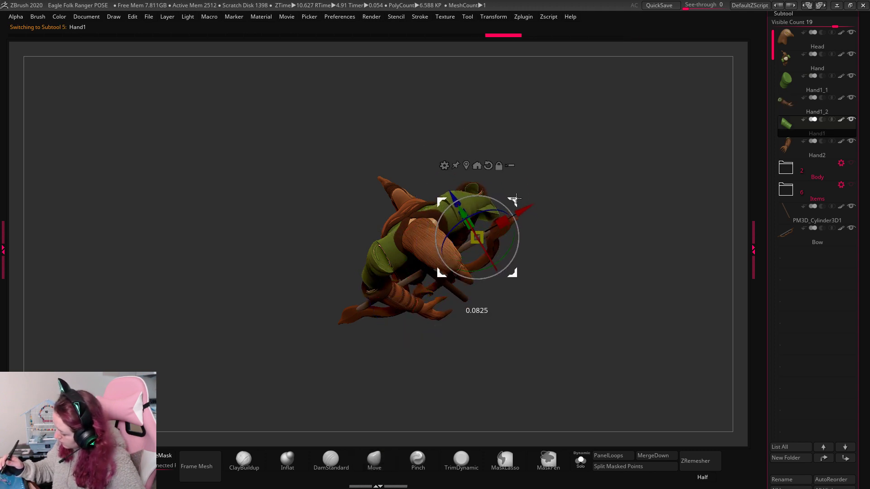
key("q")
key("ctrl+z")
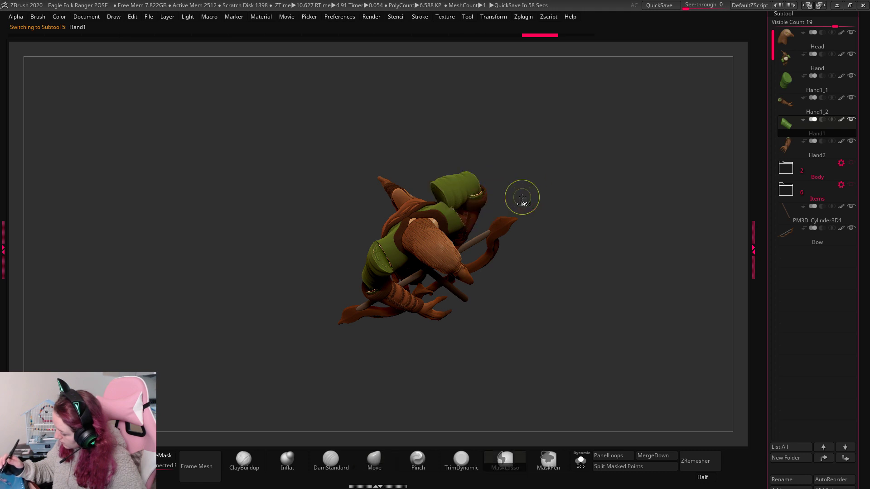
key("w")
left_click_drag(505, 186, 517, 200)
key("q")
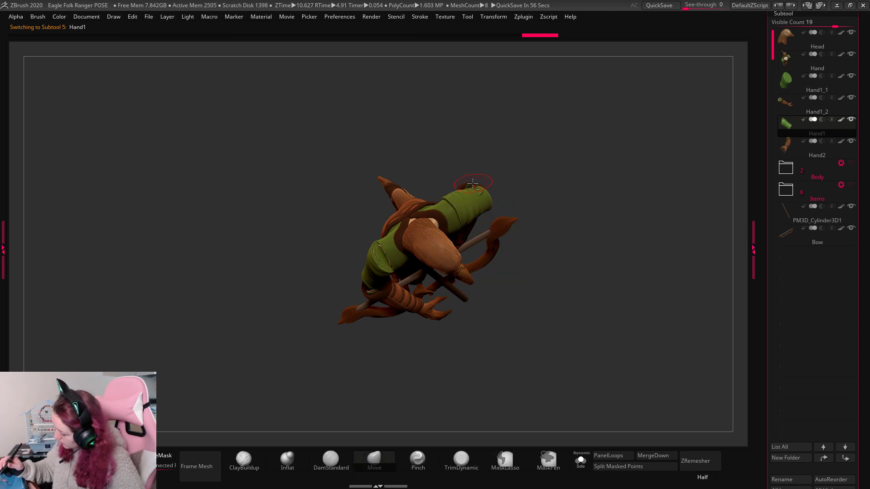
Undo the last action and nudge the left upper sleeve into place at the shoulder.
left_click(418, 461)
key("ctrl+z")
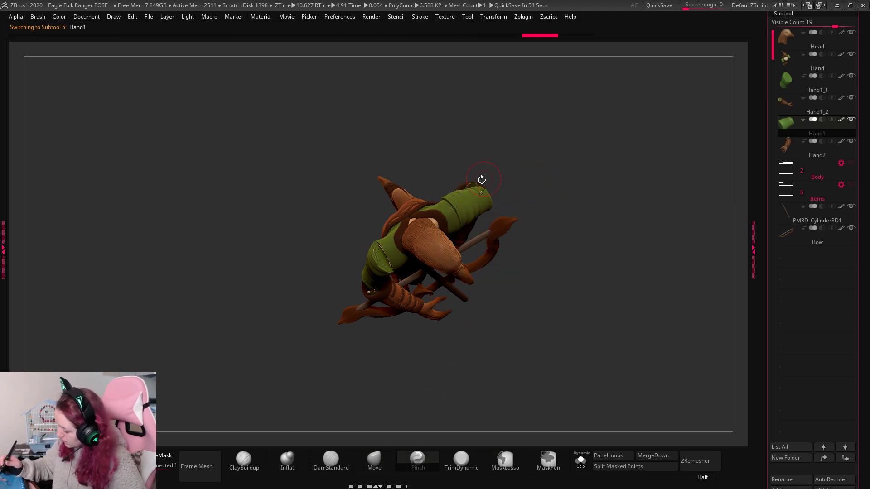
key("w")
mouse_move(521, 198)
left_mouse_down()
mouse_move(534, 217)
mouse_move(520, 204)
left_mouse_up()
key("q")
Select the left forearm and move it to meet the end of the left upper sleeve.
left_click_drag(573, 159, 539, 181)
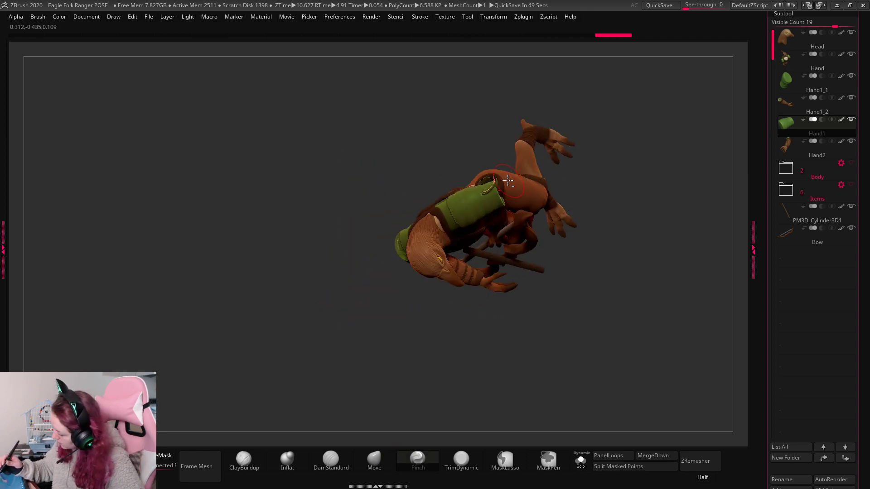
left_click(536, 179, "alt")
left_click_drag(595, 170, 585, 195)
left_click(577, 232, "alt")
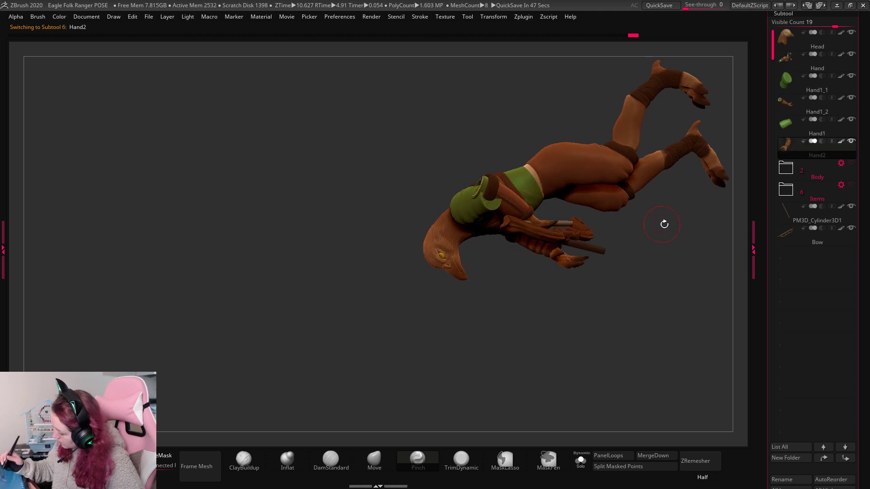
left_click_drag(663, 225, 668, 201)
key("w")
left_click_drag(559, 153, 573, 167)
key("q")
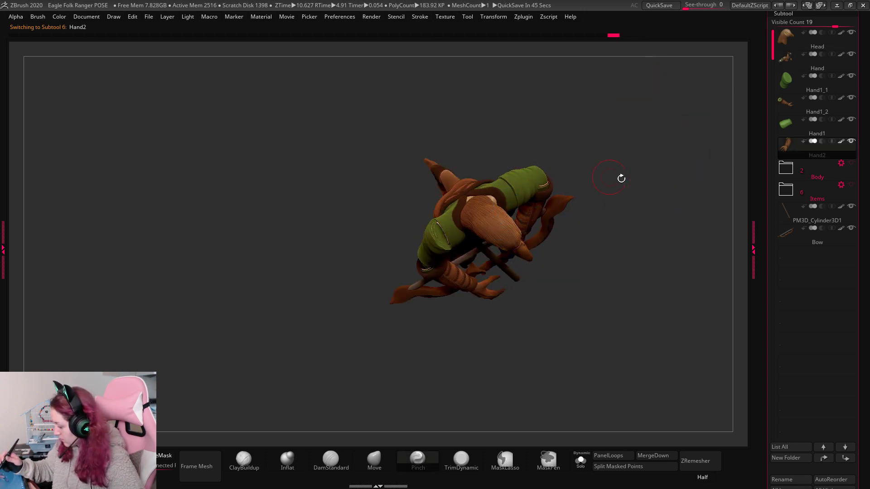
Select the right forearm and rotate it from above and from the front so the hand reaches the rod.
left_click_drag(666, 195, 664, 188)
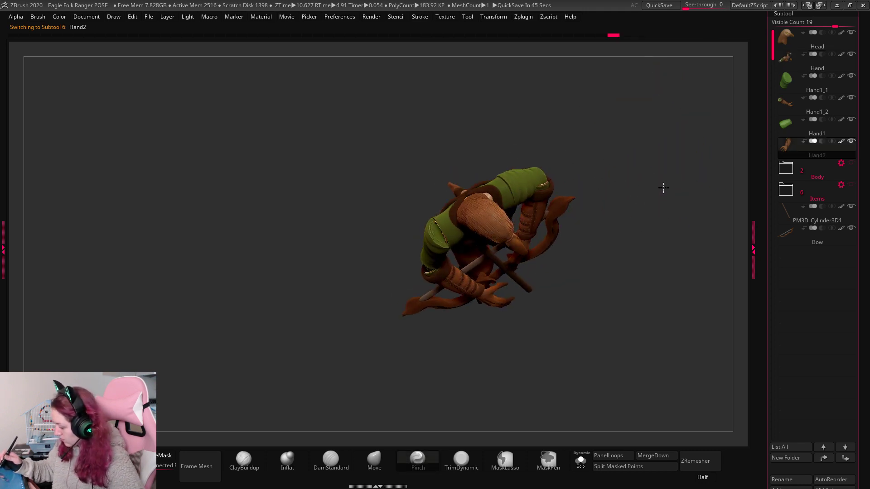
left_click(455, 280, "alt")
key("w")
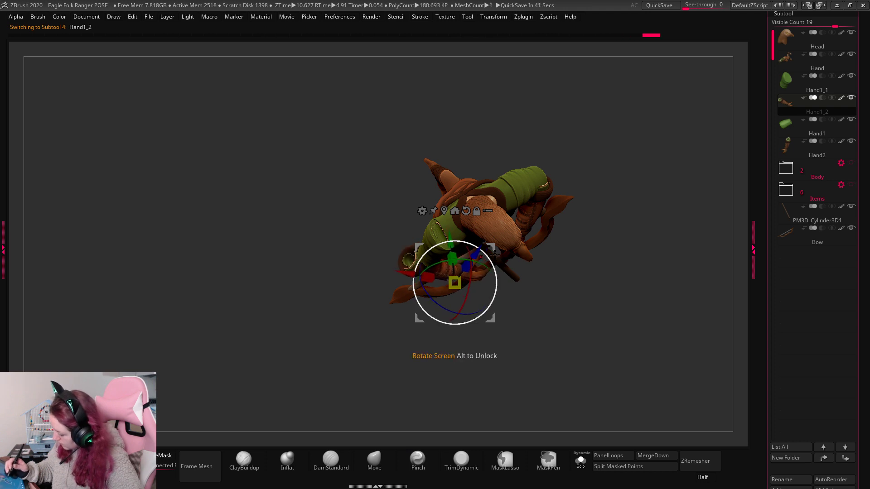
left_click_drag(495, 255, 504, 253)
key("q")
left_click_drag(674, 197, 662, 215)
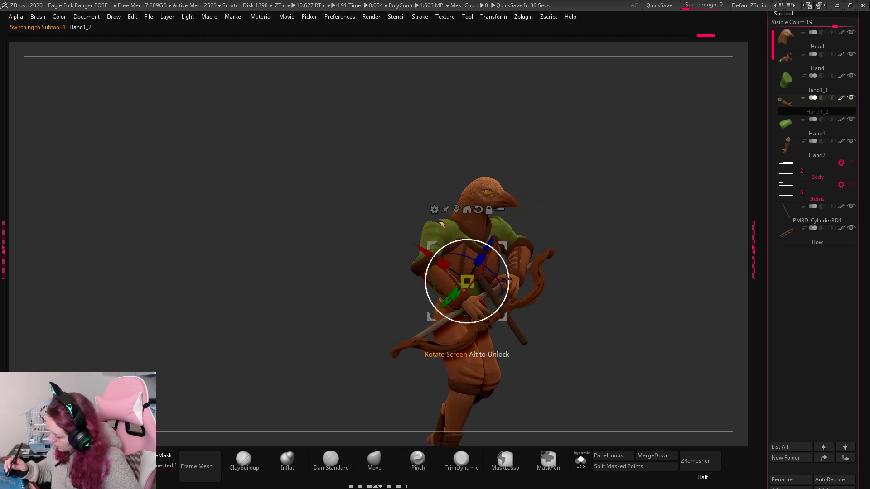
left_click_drag(506, 279, 506, 246)
key("q")
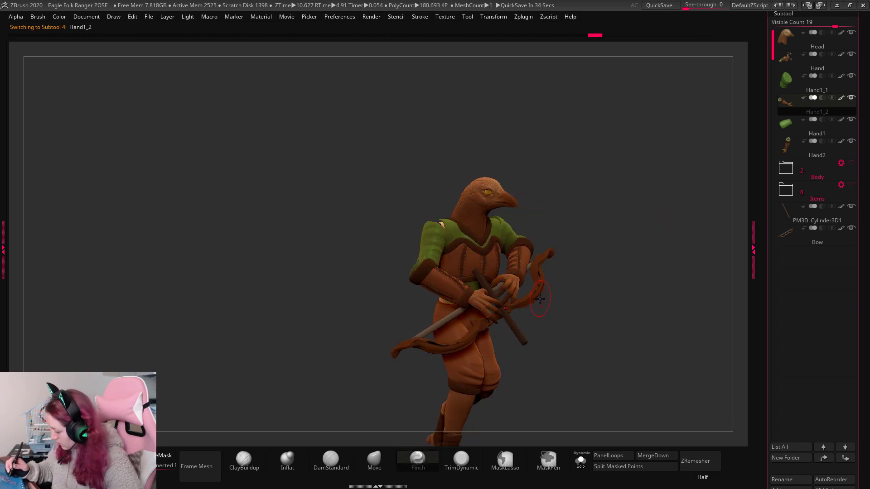
Select the right upper sleeve and rotate it to bridge the shoulder and the forearm cuff.
left_click_drag(622, 257, 606, 278)
left_click(395, 180, "alt")
key("w")
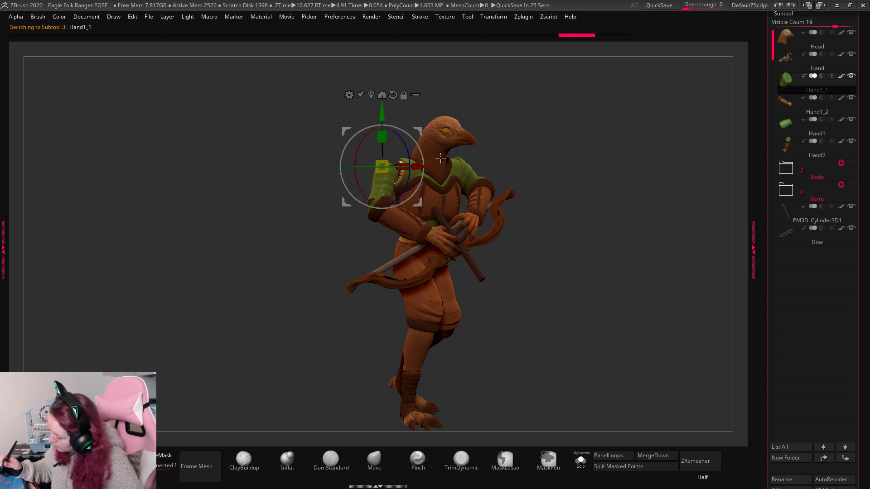
left_click_drag(551, 119, 574, 207)
left_click_drag(426, 204, 426, 223)
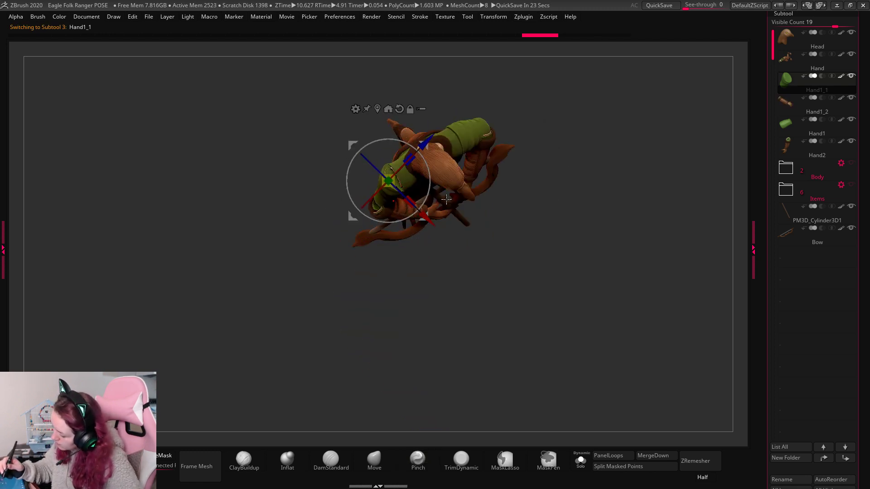
left_click_drag(584, 182, 495, 156)
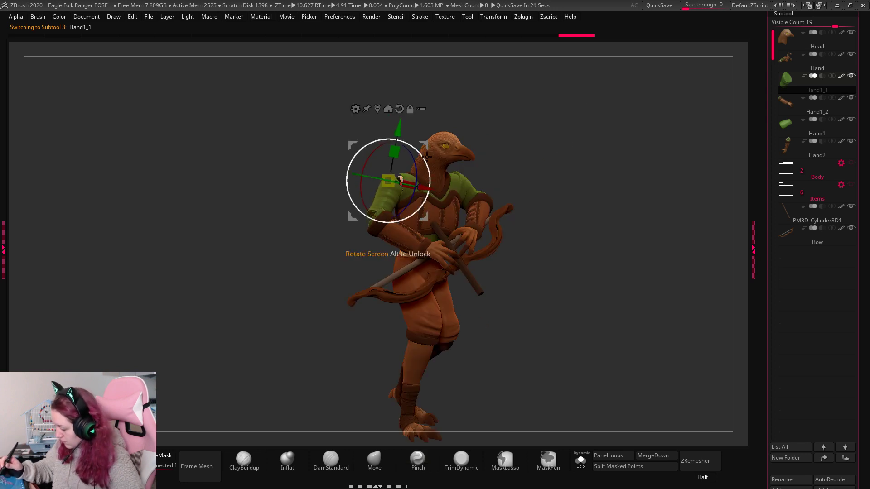
key("q")
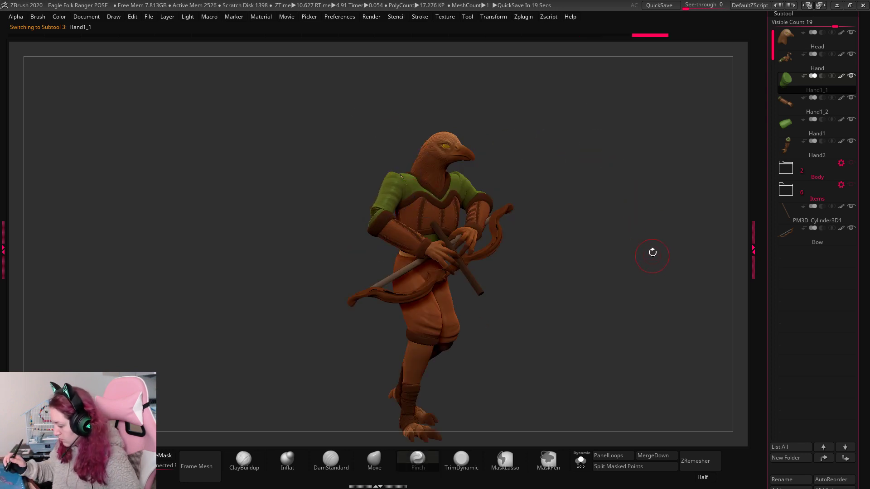
Isolate the right forearm subtool and mask the hand's three fingers, leaving the thumb out.
mouse_move(652, 252)
left_mouse_down()
mouse_move(641, 270)
mouse_move(648, 263)
left_mouse_up()
key("space")
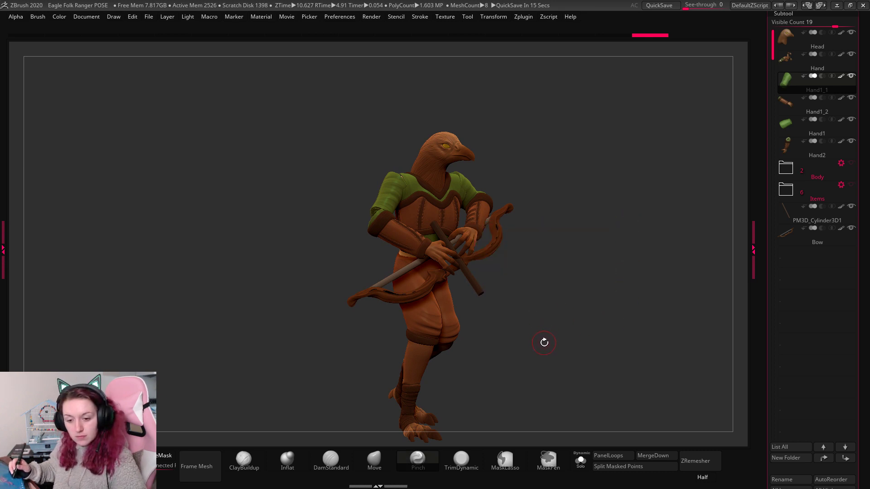
left_click(433, 249, "alt")
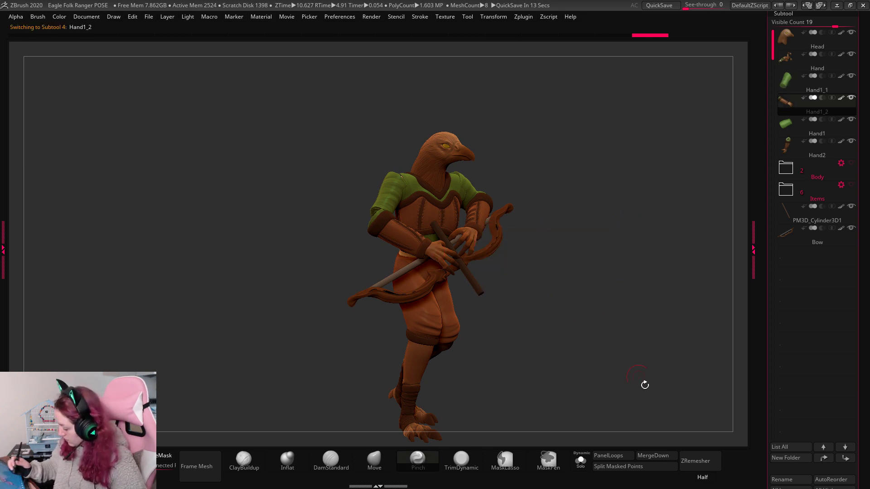
left_click(581, 461)
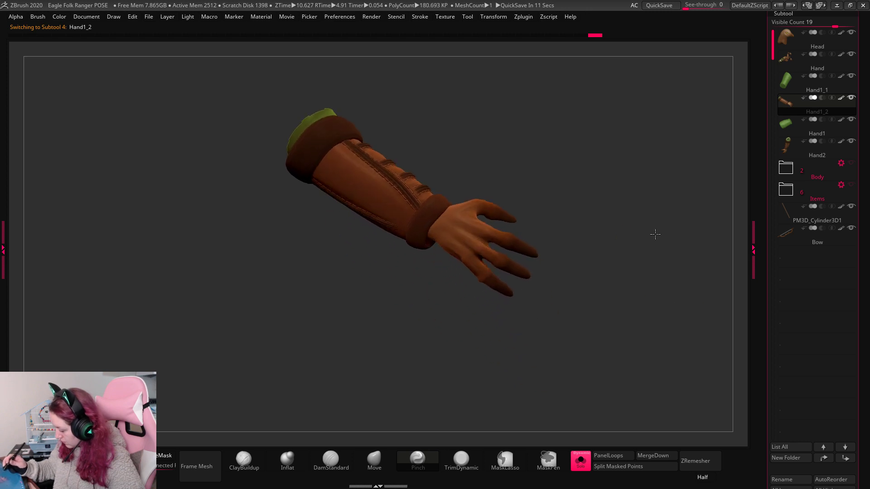
right_click_drag(655, 234, 664, 297, "ctrl")
right_click_drag(619, 241, 508, 187, "alt")
right_click(555, 275)
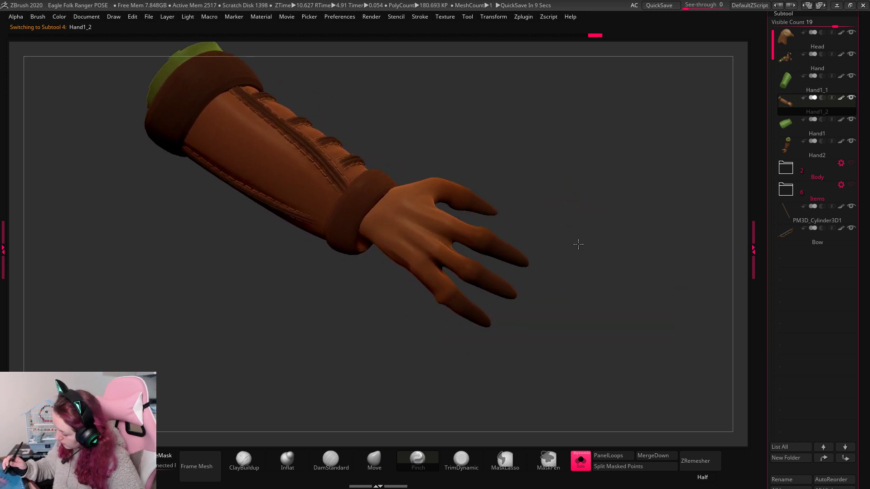
right_click_drag(578, 244, 584, 240)
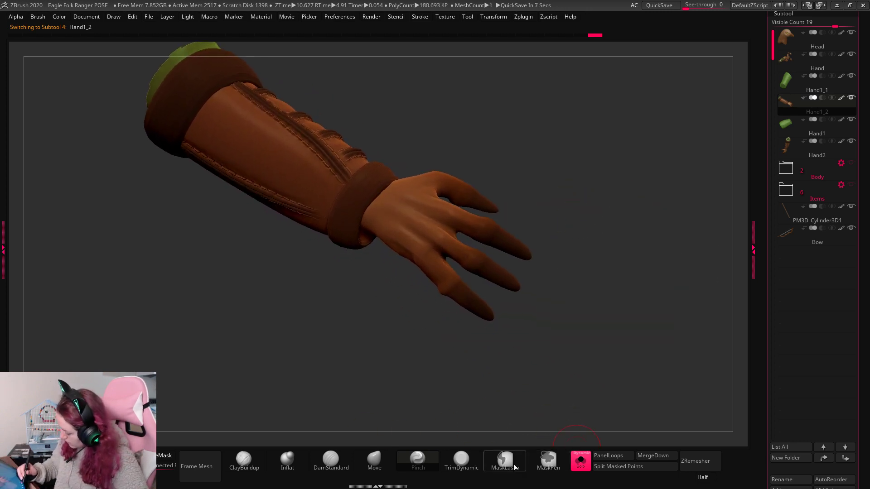
mouse_move(573, 232)
left_mouse_down("ctrl")
mouse_move(498, 214)
mouse_move(429, 216)
mouse_move(573, 281)
left_mouse_up("ctrl")
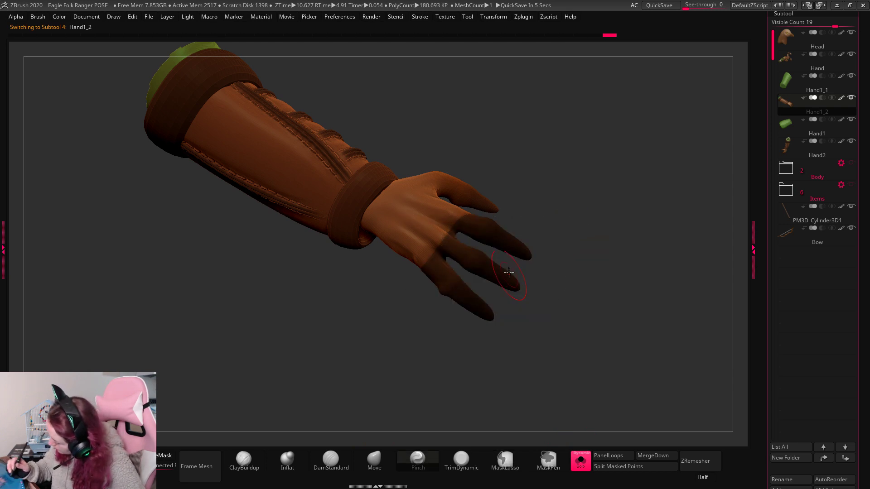
Invert the mask, place the gizmo at the knuckles and bend the three fingers down toward the palm.
key("w")
left_click(561, 236, "ctrl")
left_click_drag(448, 235, 479, 252, "alt")
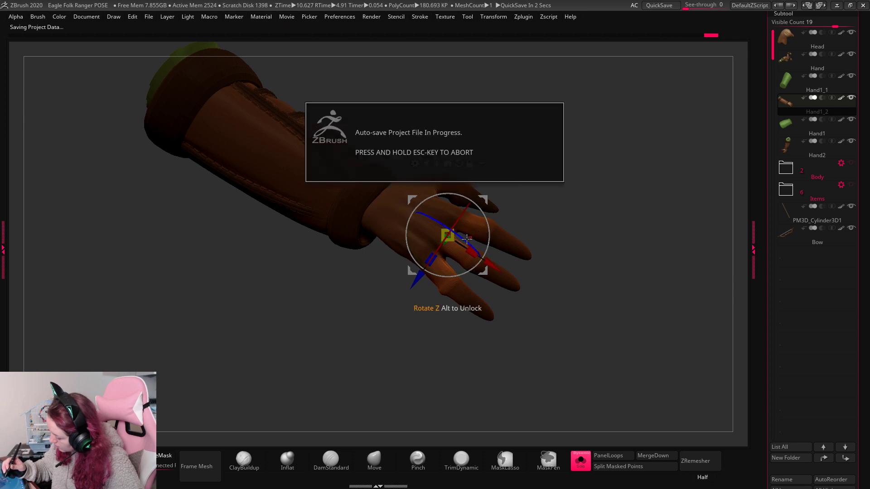
left_click_drag(491, 242, 475, 248)
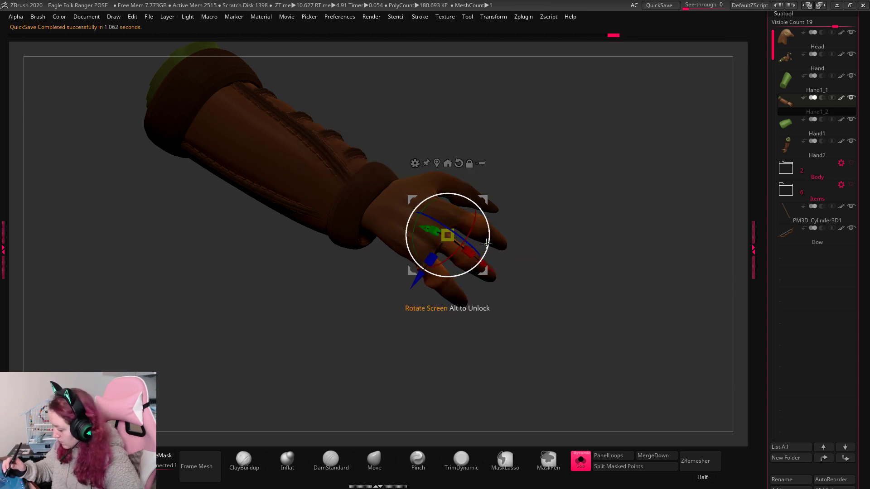
left_click_drag(543, 235, 580, 122)
left_click_drag(486, 197, 481, 213, "alt")
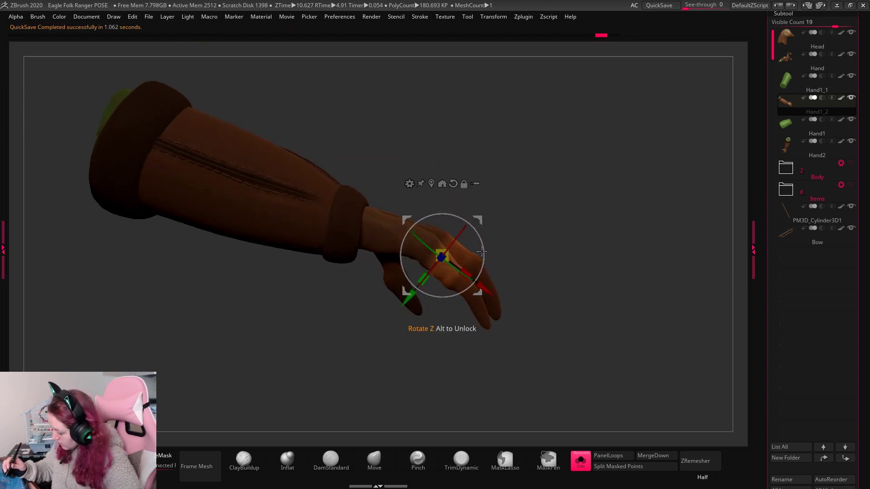
left_click_drag(518, 254, 538, 262)
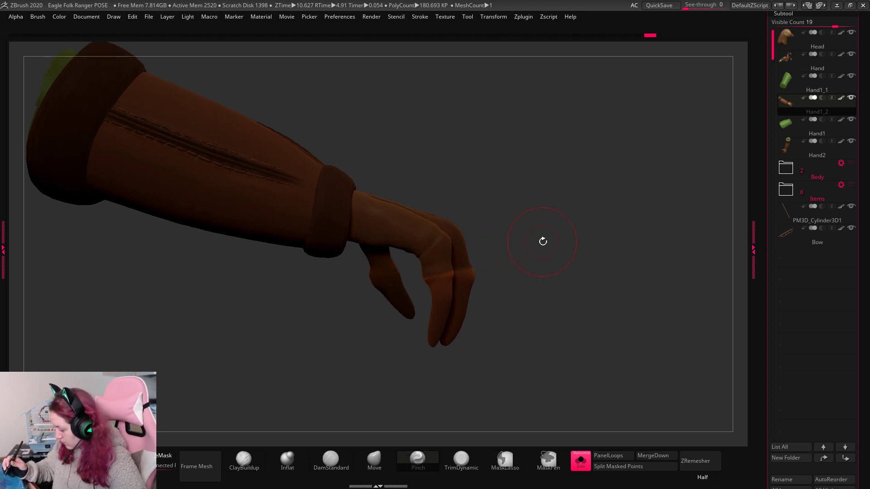
Mask the fingers beyond the middle joints, invert the mask and curl those segments inward.
left_click_drag(497, 240, 522, 256, "ctrl")
key("w")
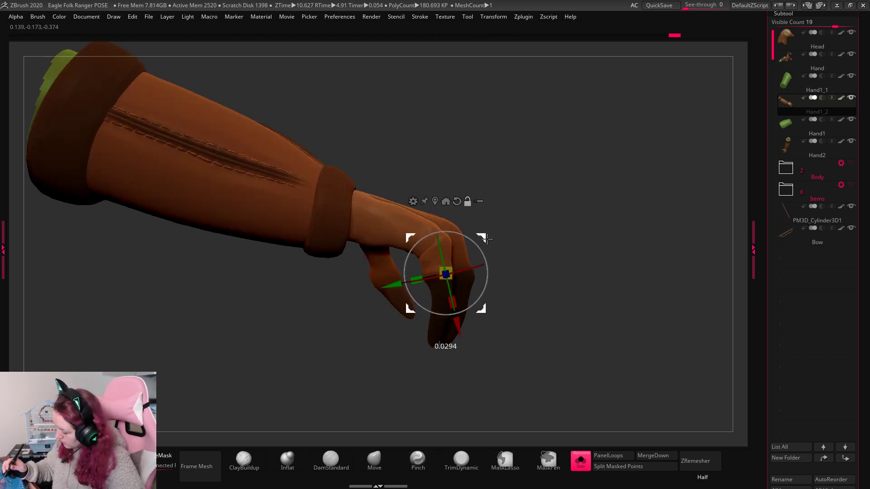
left_click(501, 268, "ctrl")
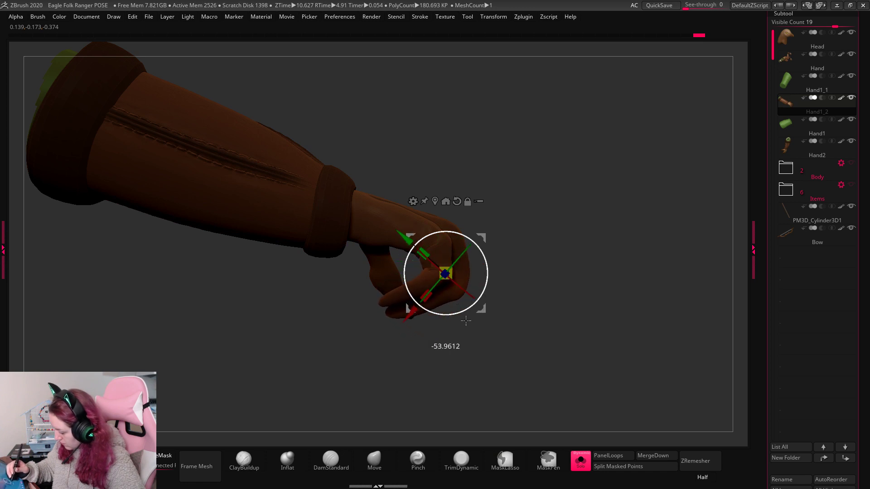
left_click_drag(563, 254, 547, 231)
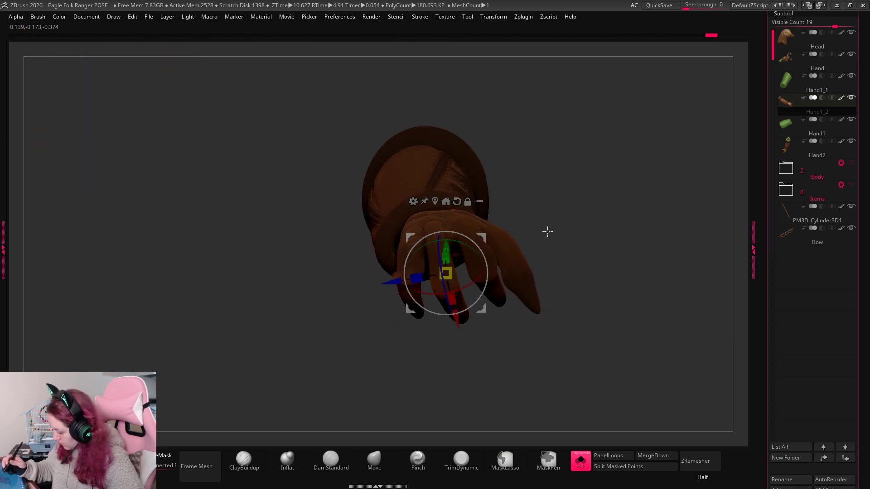
left_click_drag(481, 240, 484, 247)
left_click_drag(617, 231, 591, 229)
Isolate the fingertip segments with a mask and curl them further into the palm.
key("ctrl")
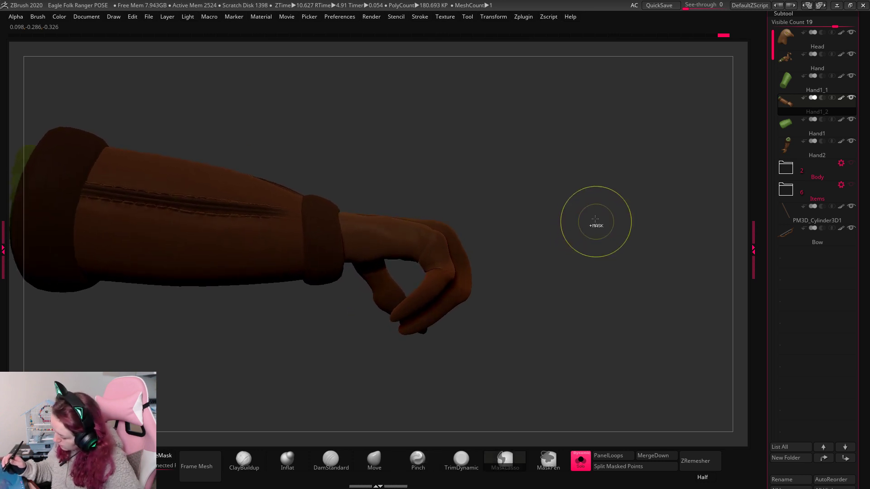
mouse_move(531, 175)
left_mouse_down("ctrl")
mouse_move(421, 290)
mouse_move(493, 272)
left_mouse_up("ctrl")
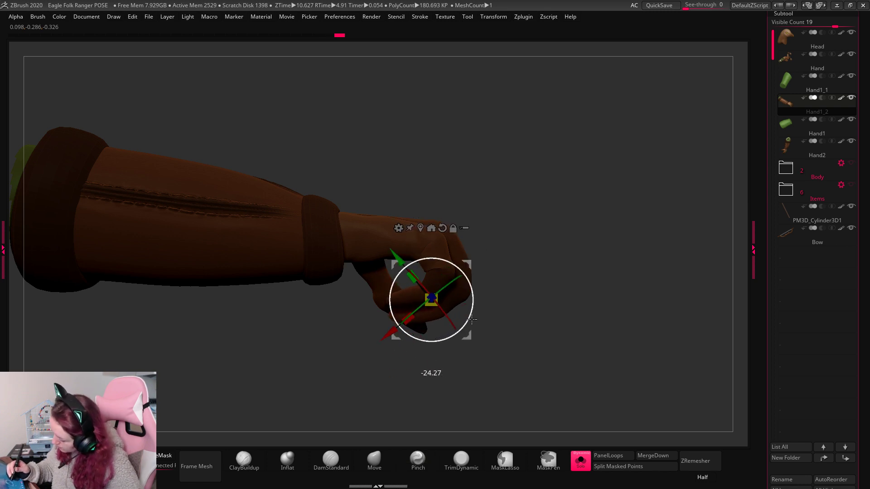
left_click(548, 249, "ctrl")
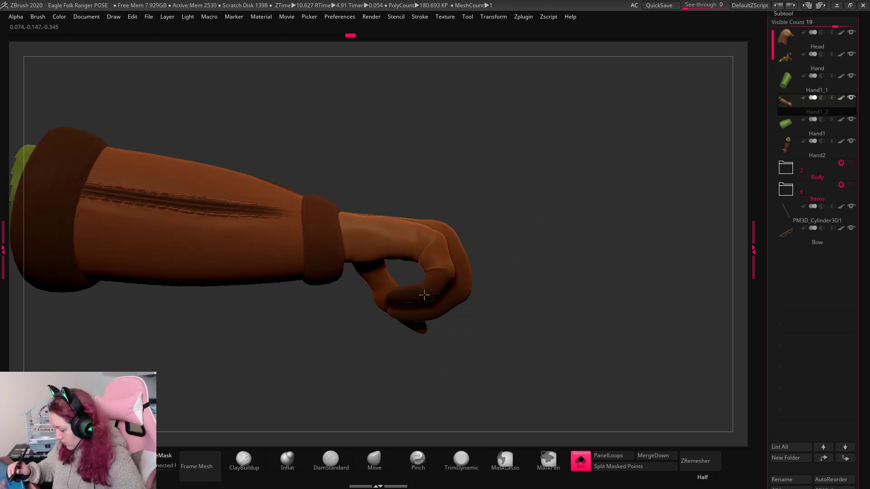
left_click_drag(528, 249, 658, 217)
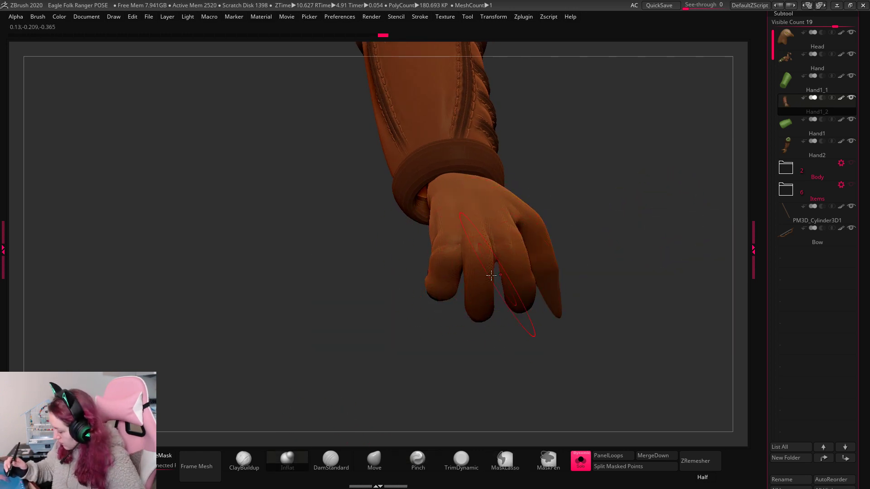
Mask everything except the right hand's thumb and rotate the thumb inward toward the curled fingers.
left_click_drag(630, 207, 462, 367)
left_click_drag(417, 349, 541, 226, "ctrl")
left_click(610, 190, "ctrl")
key("w")
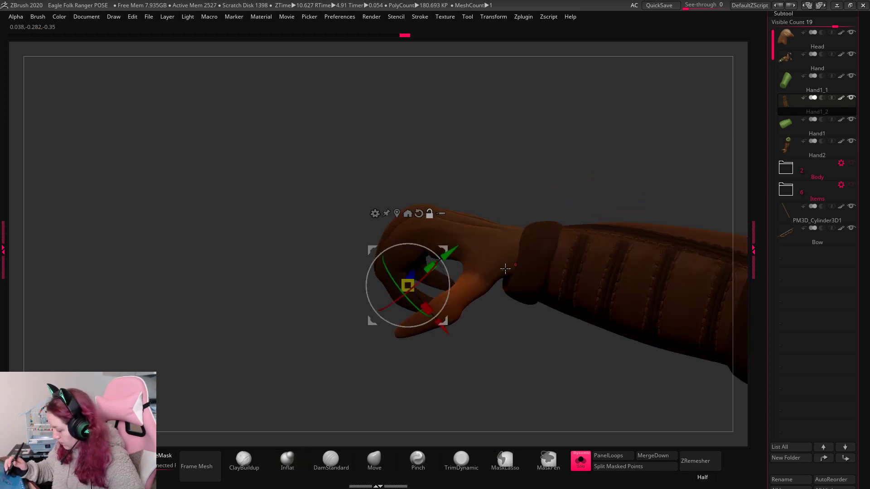
left_click_drag(483, 274, 554, 223, "alt")
mouse_move(510, 272)
left_mouse_down()
mouse_move(496, 295)
mouse_move(526, 282)
left_mouse_up()
key("q")
mouse_move(603, 195)
left_mouse_down()
mouse_move(645, 142)
mouse_move(643, 186)
mouse_move(633, 151)
mouse_move(627, 185)
mouse_move(600, 186)
left_mouse_up()
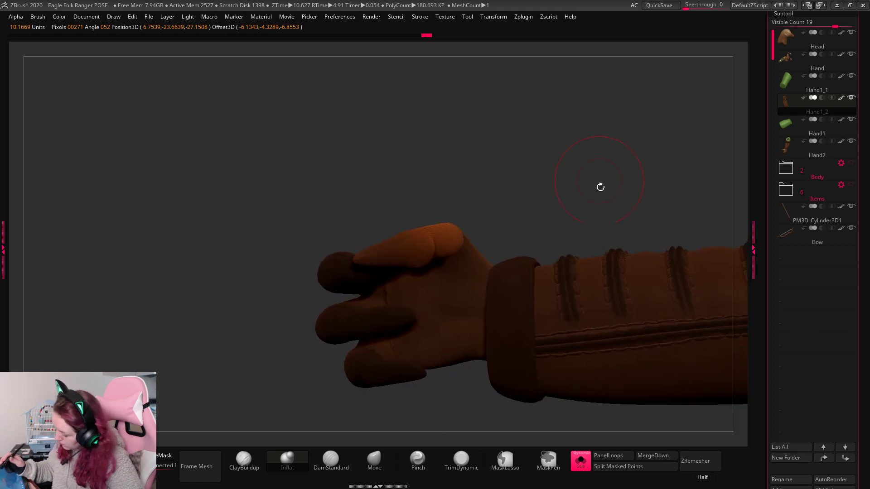
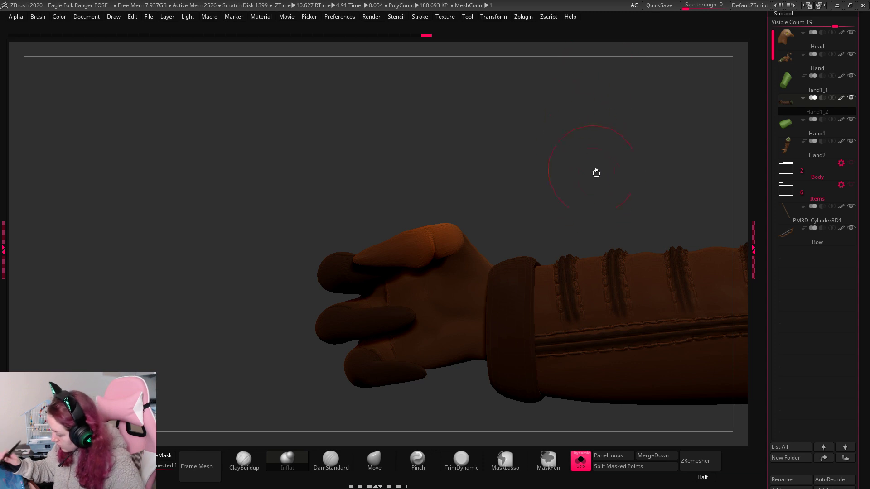
Adjust the thumb to lie across the curled fingers and clear the mask.
left_click_drag(596, 173, 543, 319)
key("w")
left_click_drag(456, 241, 453, 258)
key("q")
left_click_drag(547, 338, 564, 215)
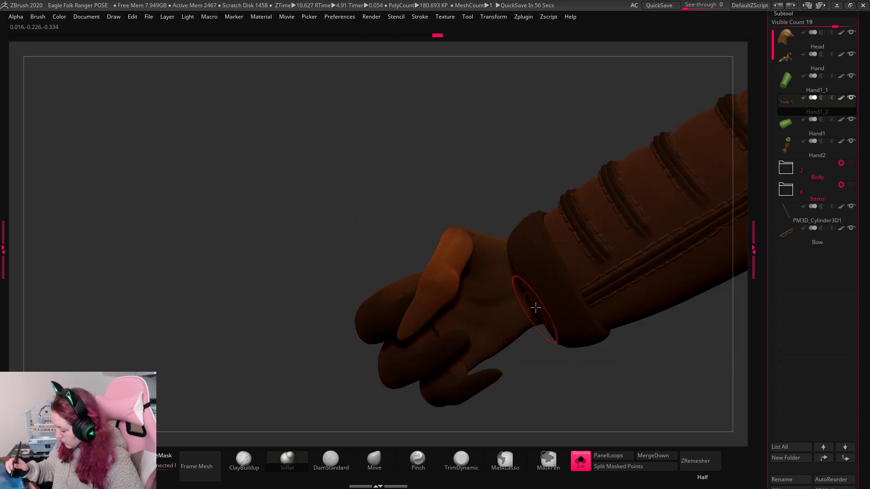
key("w")
key("q")
left_click_drag(546, 167, 560, 272)
left_click_drag(538, 300, 571, 324, "ctrl")
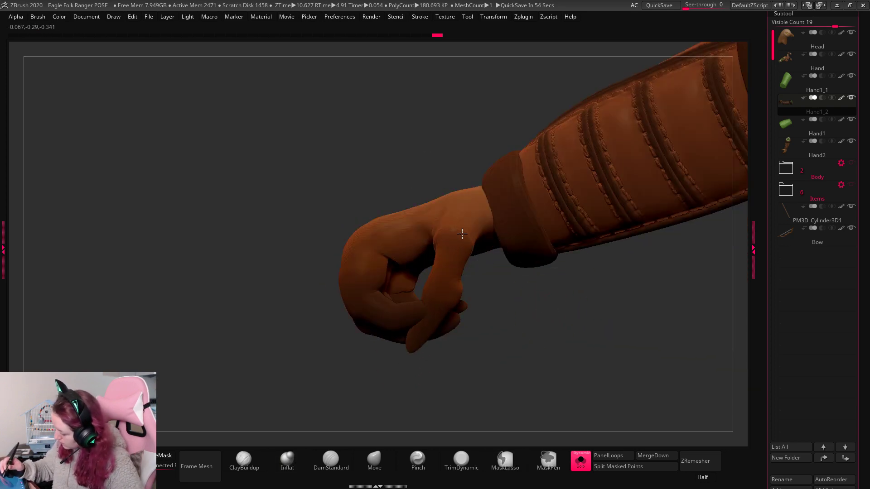
Fill out the thumb and its base on the right hand with the Inflat brush.
key("space")
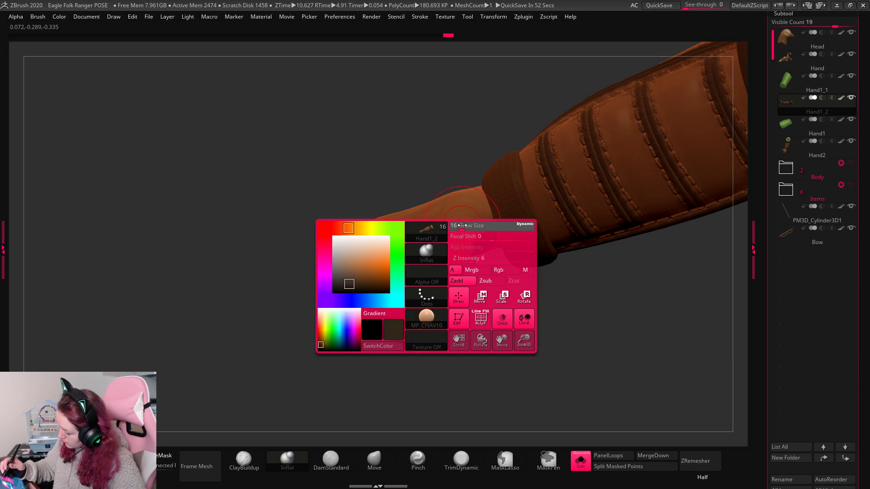
left_click_drag(489, 263, 489, 284)
key("space")
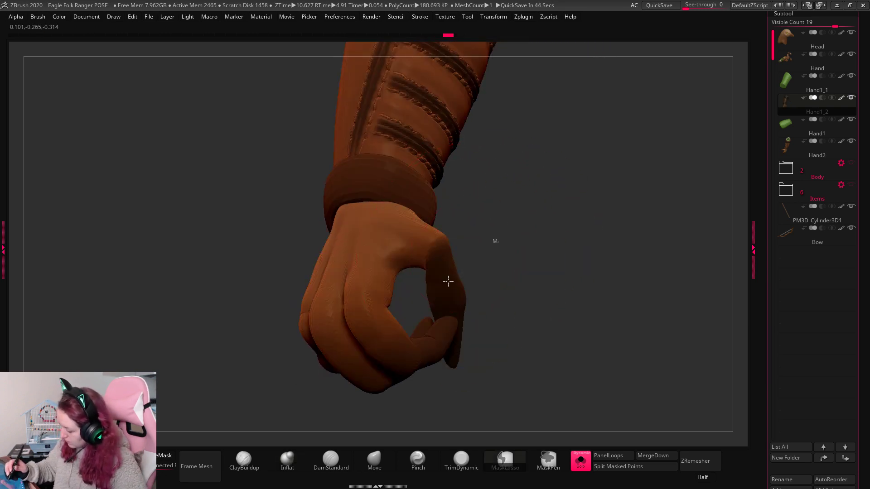
key("space")
key("b")
key("i")
key("n")
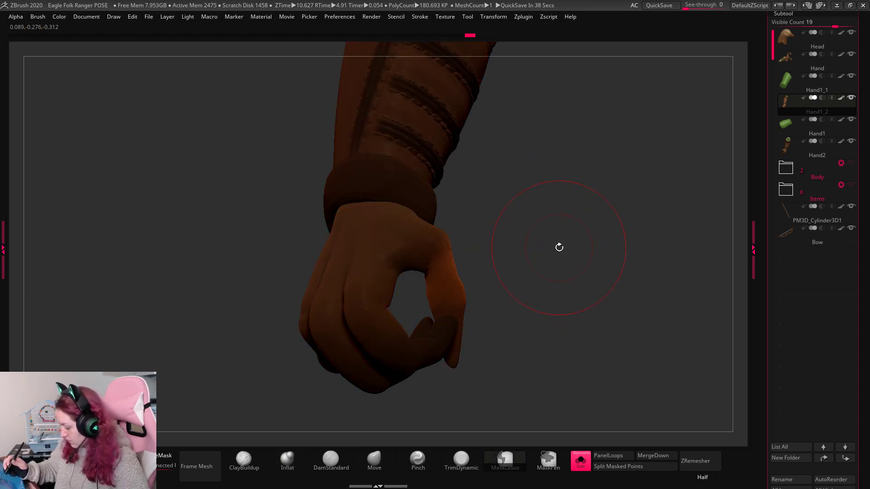
Rotate the isolated thumb outward by about 15 degrees and restrict the mask to leave only its tip free.
key("w")
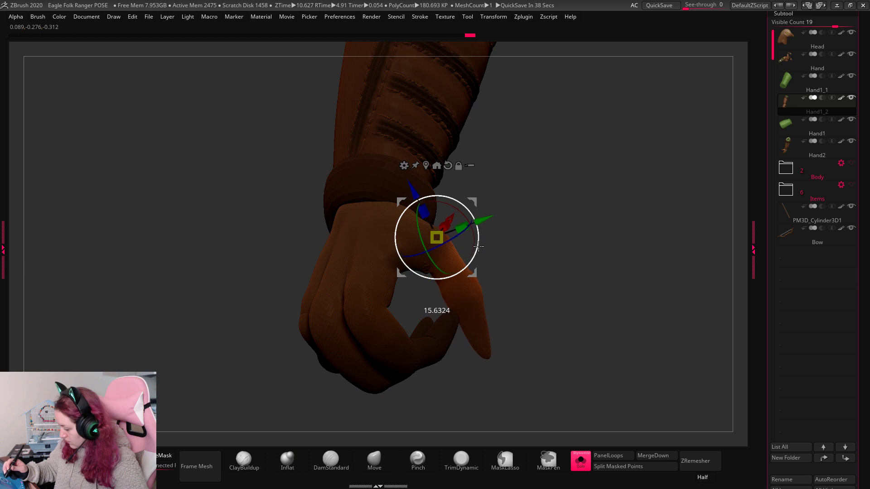
key("q")
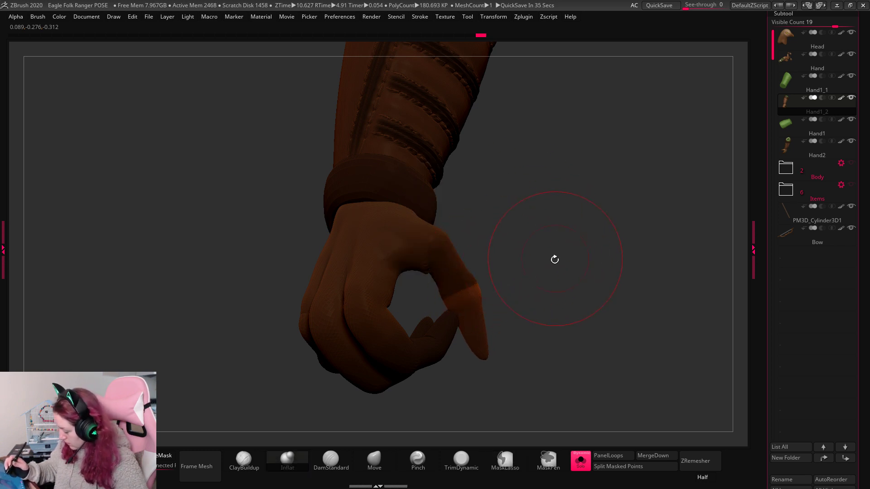
key("w")
mouse_move(571, 255)
left_mouse_down()
mouse_move(536, 250)
mouse_move(544, 296)
left_mouse_up()
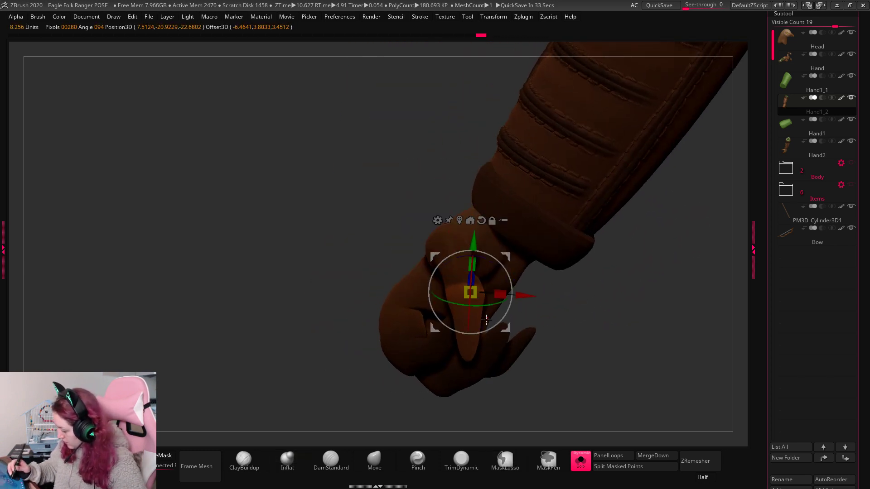
Bend the isolated thumb tip inward toward the curled fingers, adjusting it from the front and palm sides.
key("q")
key("w")
mouse_move(631, 268)
left_mouse_down()
mouse_move(521, 254)
mouse_move(509, 269)
left_mouse_up()
key("q")
key("w")
key("q")
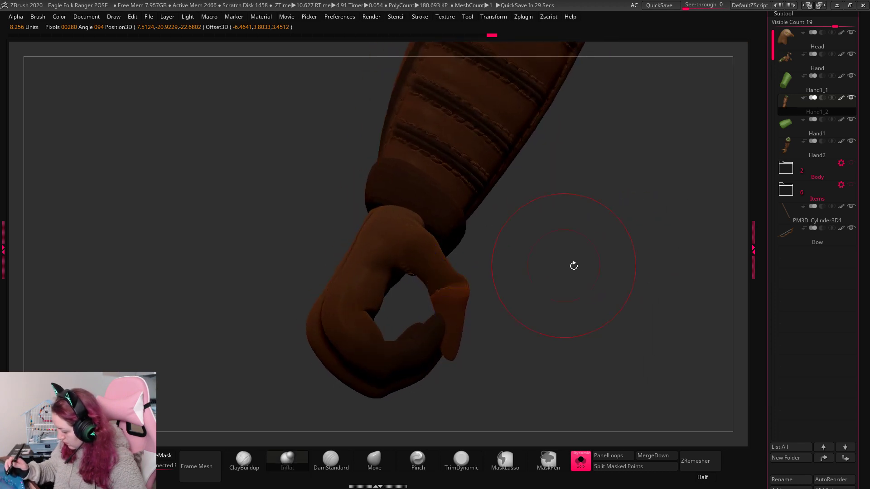
mouse_move(573, 266)
left_mouse_down()
mouse_move(670, 305)
mouse_move(699, 365)
mouse_move(691, 375)
mouse_move(657, 317)
mouse_move(667, 365)
mouse_move(615, 317)
mouse_move(583, 305)
left_mouse_up()
key("w")
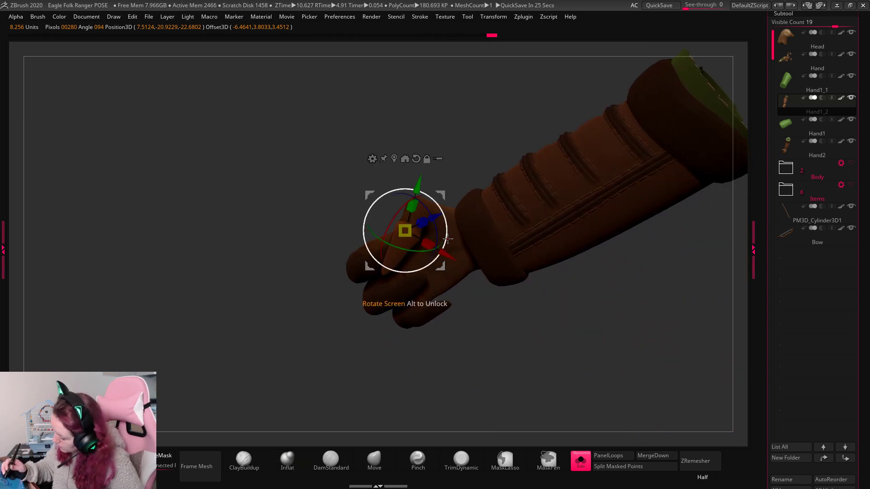
key("q")
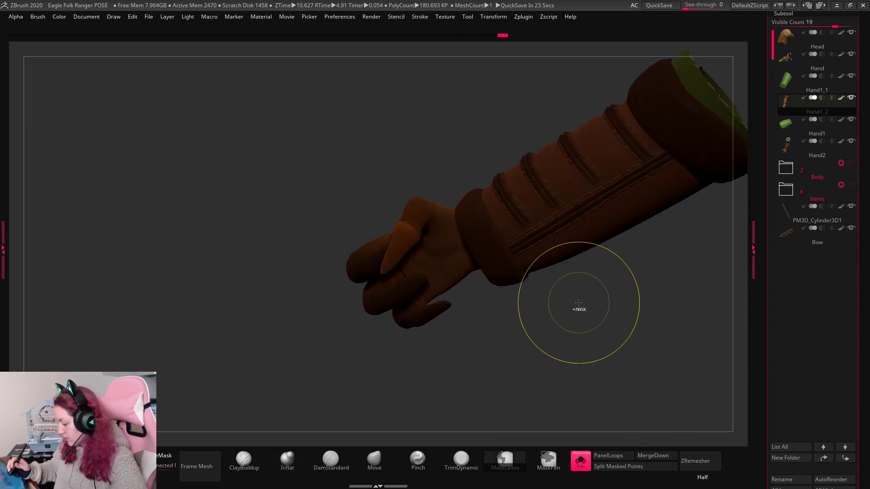
Try to regroup the thumb as its own polygroup from a mask with the wireframe shown.
mouse_move(577, 301)
left_mouse_down()
mouse_move(596, 347)
mouse_move(604, 342)
mouse_move(578, 296)
left_mouse_up()
left_click_drag(422, 142, 473, 216, "ctrl")
key("shift+f")
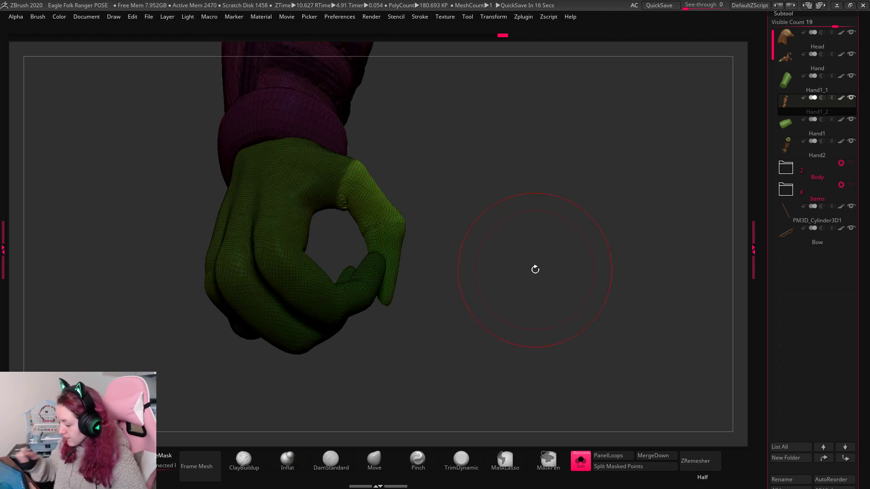
key("ctrl+w")
left_click(579, 248, "ctrl")
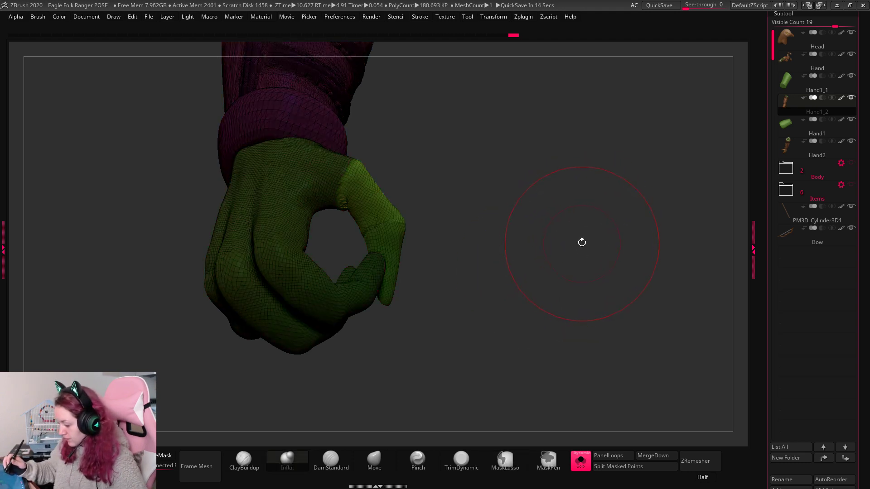
key("ctrl+w")
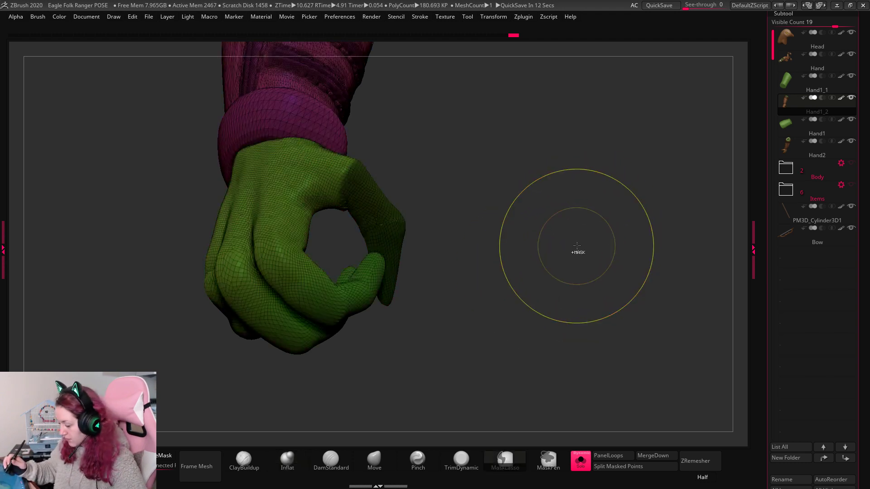
key("ctrl+z")
key("shift+f")
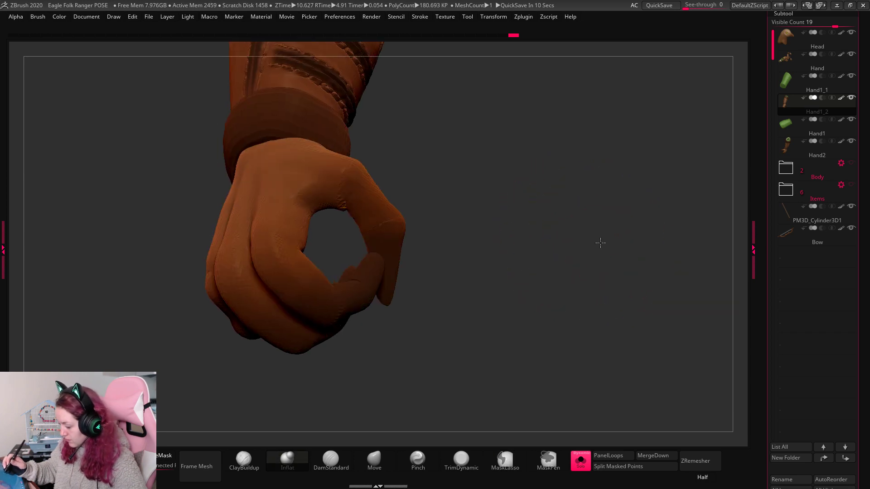
Mask everything except the little finger and tilt that finger toward the middle of the palm.
left_click_drag(600, 243, 610, 356)
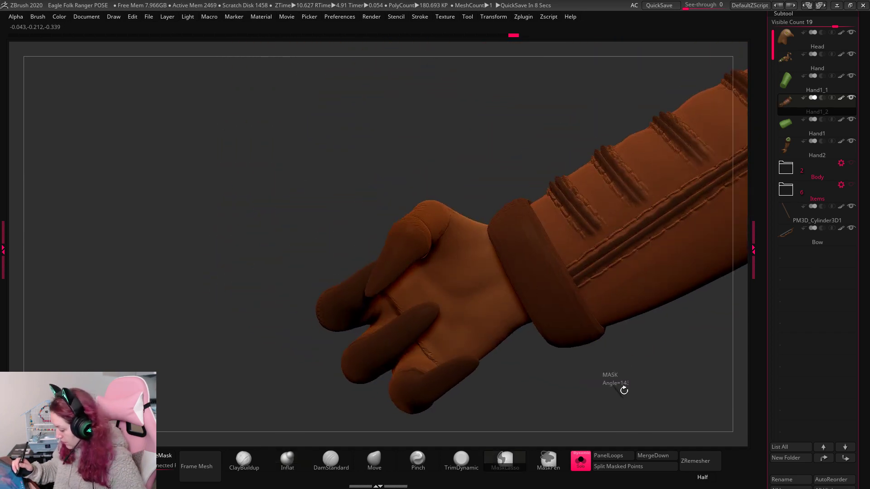
mouse_move(623, 388)
left_mouse_down()
mouse_move(565, 307)
mouse_move(641, 300)
mouse_move(399, 301)
left_mouse_up()
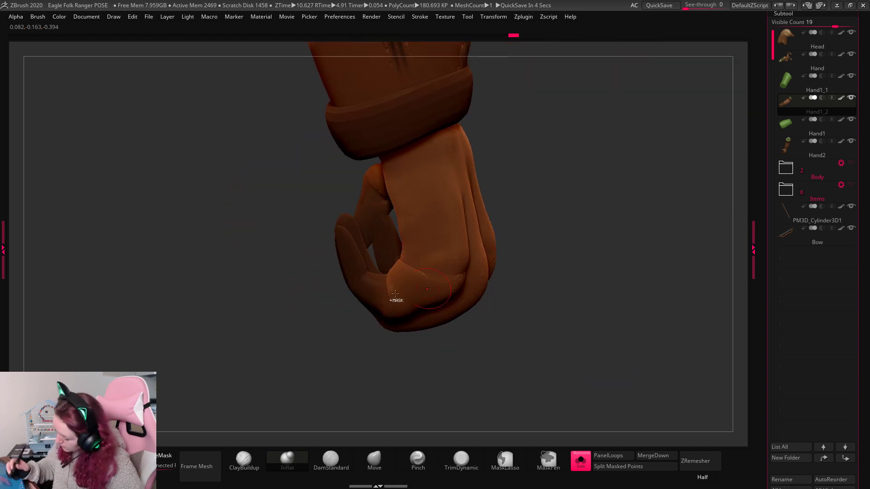
mouse_move(294, 211)
left_mouse_down("ctrl")
mouse_move(290, 354)
mouse_move(381, 259)
mouse_move(390, 213)
left_mouse_up("ctrl")
mouse_move(573, 233)
left_mouse_down()
mouse_move(645, 222)
mouse_move(634, 227)
left_mouse_up()
mouse_move(272, 346)
left_mouse_down("ctrl")
mouse_move(476, 200)
mouse_move(477, 367)
mouse_move(526, 296)
left_mouse_up("ctrl")
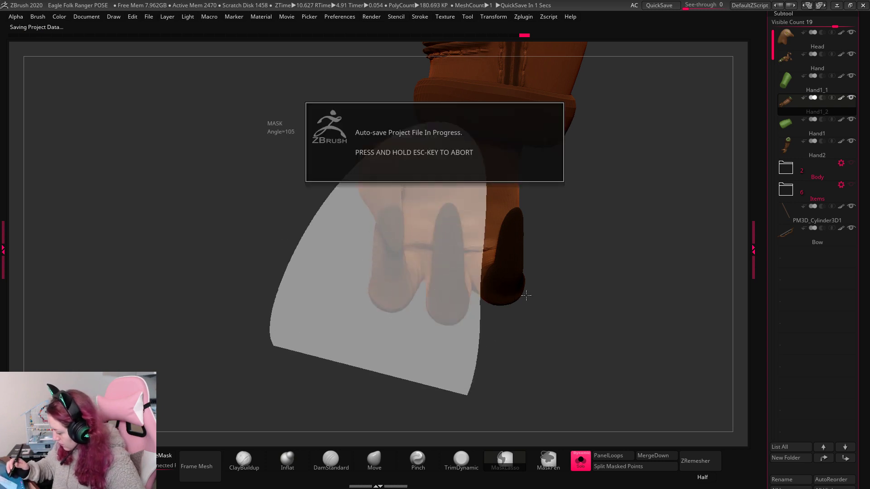
mouse_move(577, 278)
left_mouse_down("ctrl")
mouse_move(567, 287)
mouse_move(542, 256)
left_mouse_up("ctrl")
left_click(589, 288, "ctrl")
key("w")
key("q")
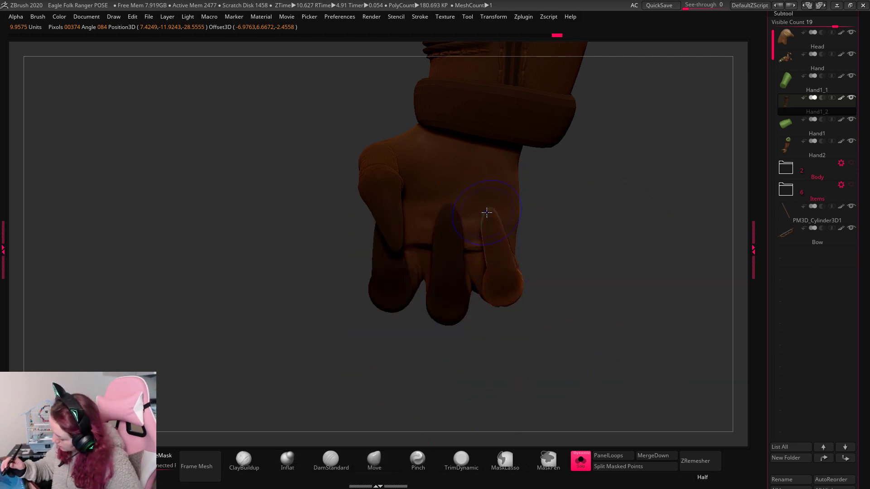
Clear the mask, reshape the curled fingers with the Move brush and fill them out with the Inflat brush.
left_click_drag(652, 195, 652, 268)
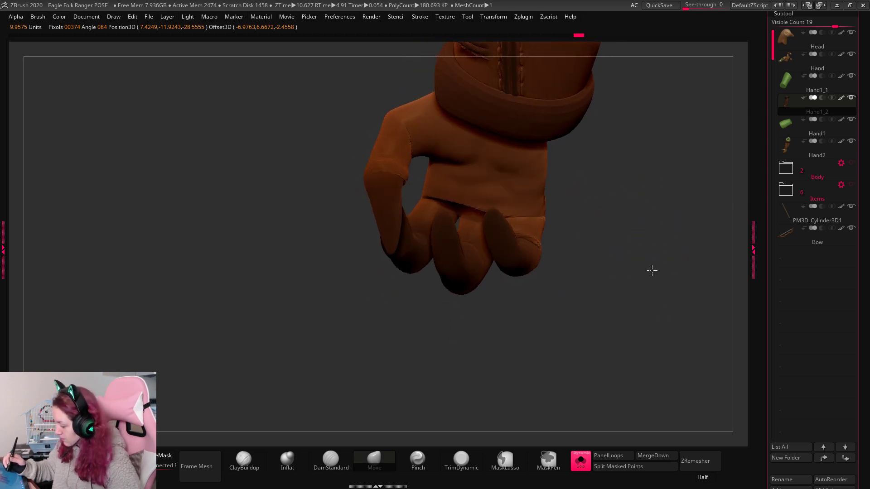
left_click_drag(563, 195, 418, 344)
left_click_drag(600, 203, 466, 206)
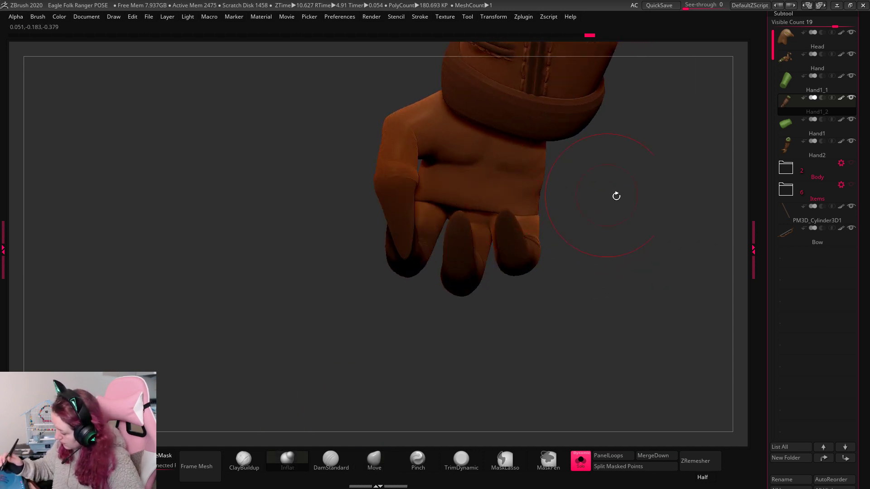
mouse_move(616, 196)
left_mouse_down()
mouse_move(654, 194)
mouse_move(628, 202)
mouse_move(657, 218)
mouse_move(647, 234)
left_mouse_up()
Build up tendon ridges on the back of the hand with the ClayBuildup brush and smooth them.
key("space")
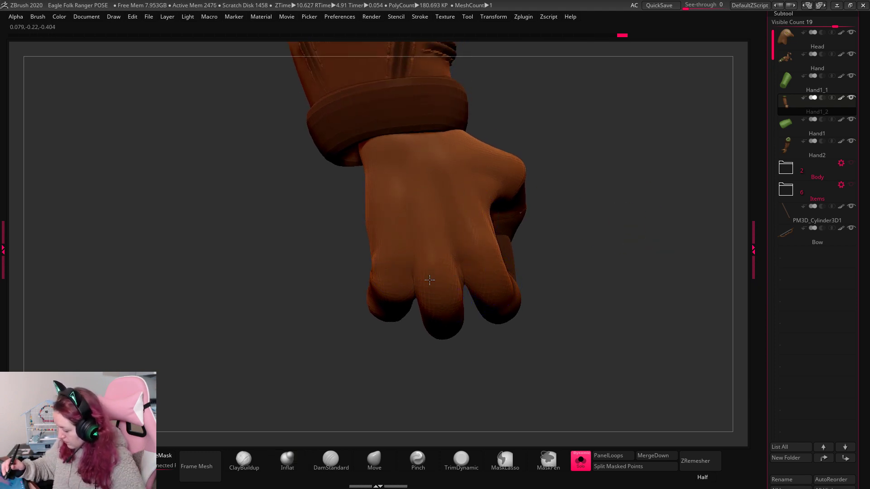
left_click(247, 456)
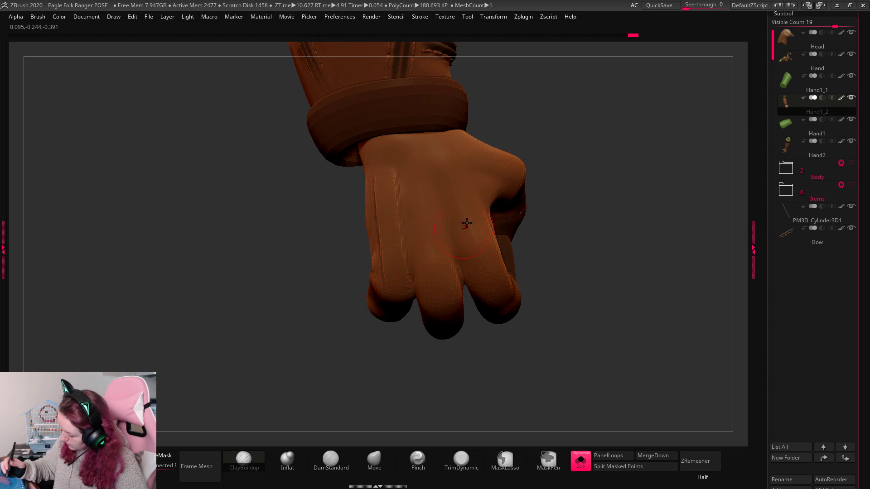
key("ctrl+z")
left_click_drag(390, 183, 386, 202)
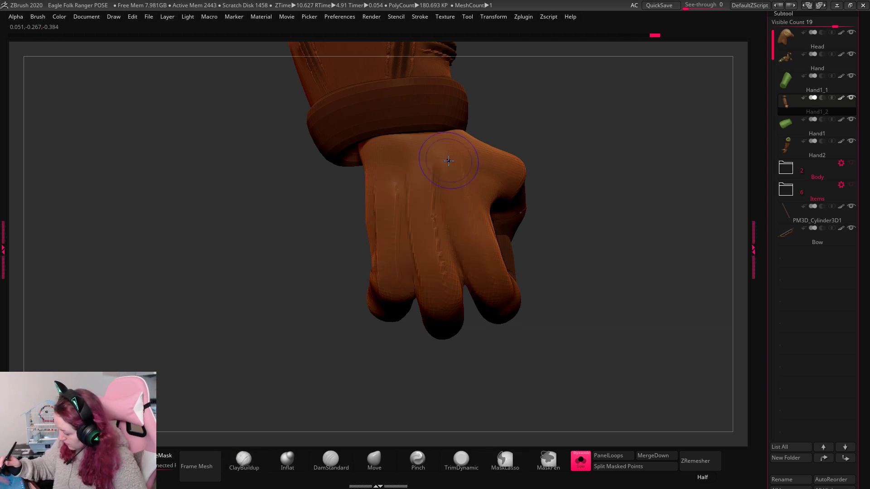
left_click_drag(392, 304, 393, 299, "shift")
left_click_drag(580, 181, 602, 143)
left_click_drag(397, 260, 402, 274)
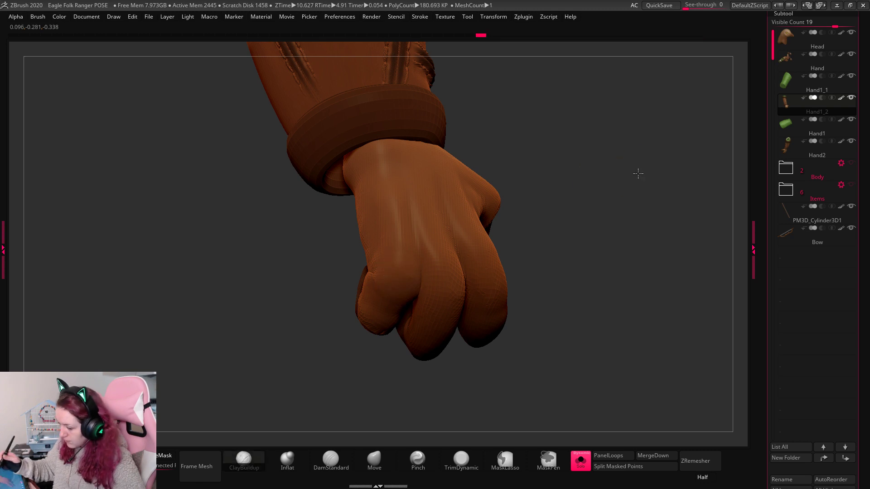
Build up the knuckles above the curled fingers and blend them into the back of the hand.
left_click_drag(638, 173, 619, 188)
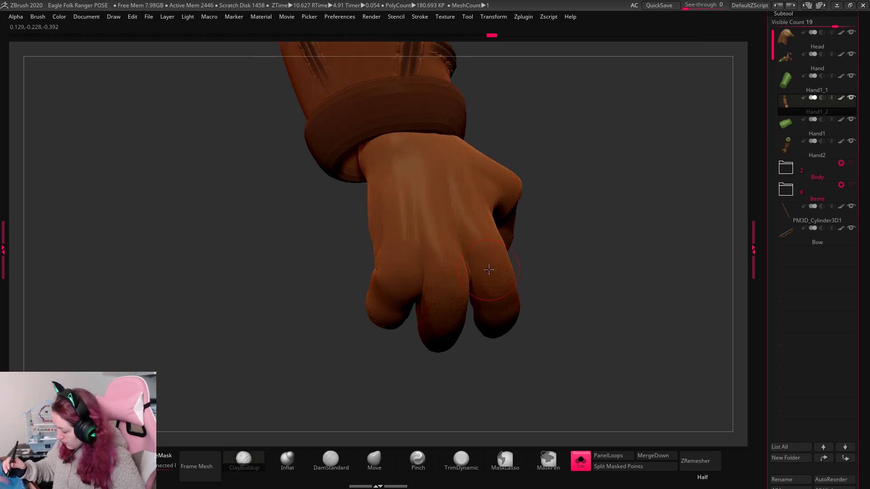
left_click_drag(617, 156, 531, 245)
left_click_drag(654, 210, 674, 200)
Thicken the curled fingers and thumb with the Inflat brush.
key("space")
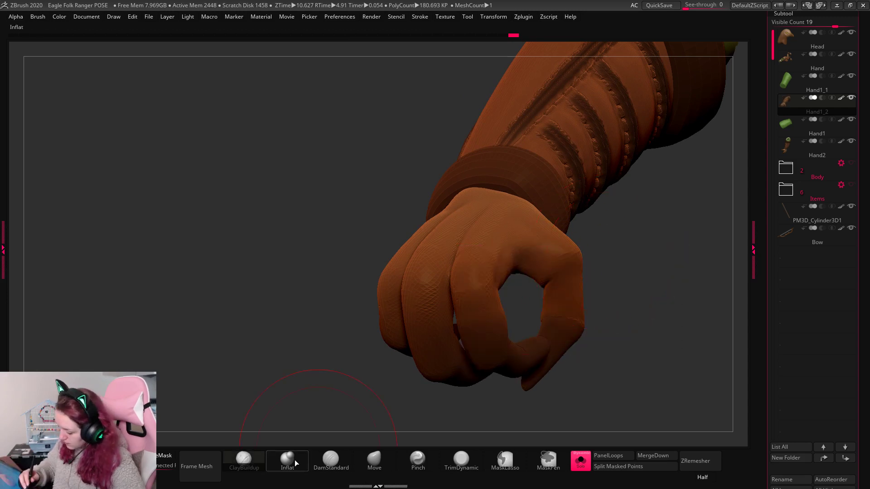
left_click(295, 462)
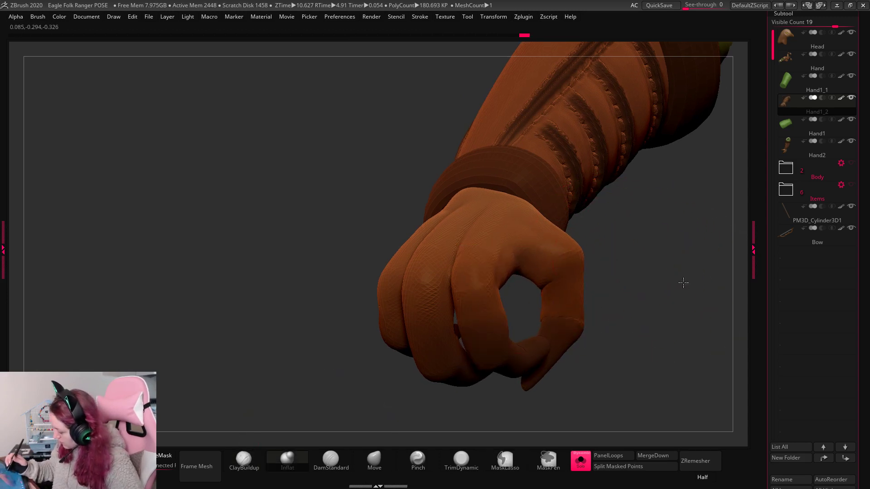
mouse_move(684, 281)
left_mouse_down()
mouse_move(685, 184)
mouse_move(676, 195)
mouse_move(684, 231)
mouse_move(705, 237)
mouse_move(690, 287)
mouse_move(671, 258)
mouse_move(699, 251)
mouse_move(674, 267)
mouse_move(657, 241)
mouse_move(630, 249)
mouse_move(633, 212)
mouse_move(620, 252)
mouse_move(542, 278)
left_mouse_up()
Refine the outline of the thumb and its base with the Move brush.
left_click(375, 461)
key("space")
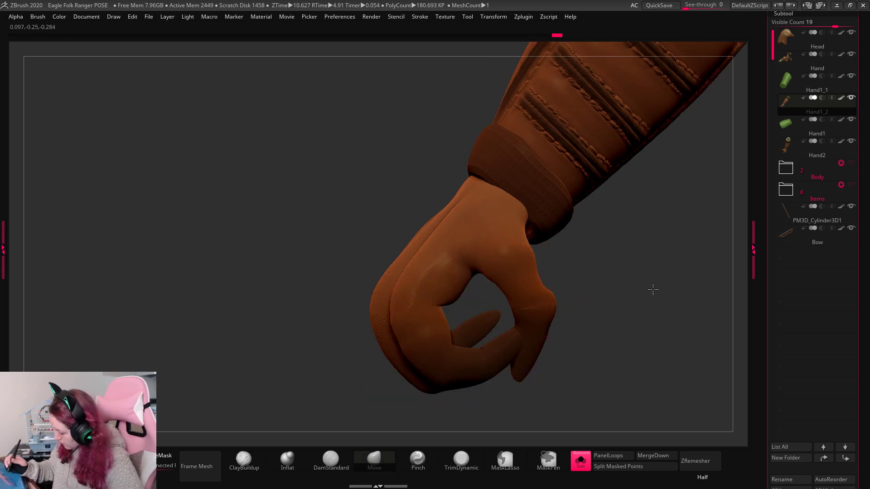
left_click_drag(653, 289, 563, 311)
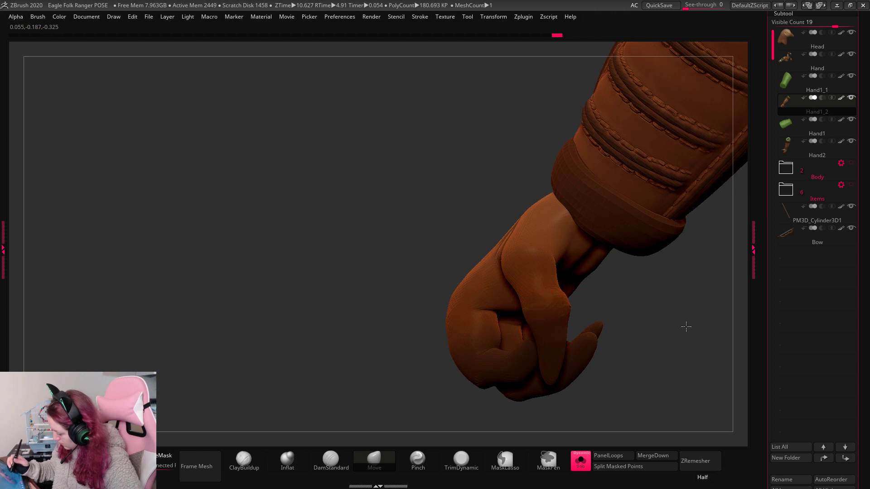
mouse_move(686, 326)
left_mouse_down("alt")
mouse_move(611, 293)
mouse_move(639, 311)
mouse_move(648, 291)
mouse_move(461, 316)
left_mouse_up("alt")
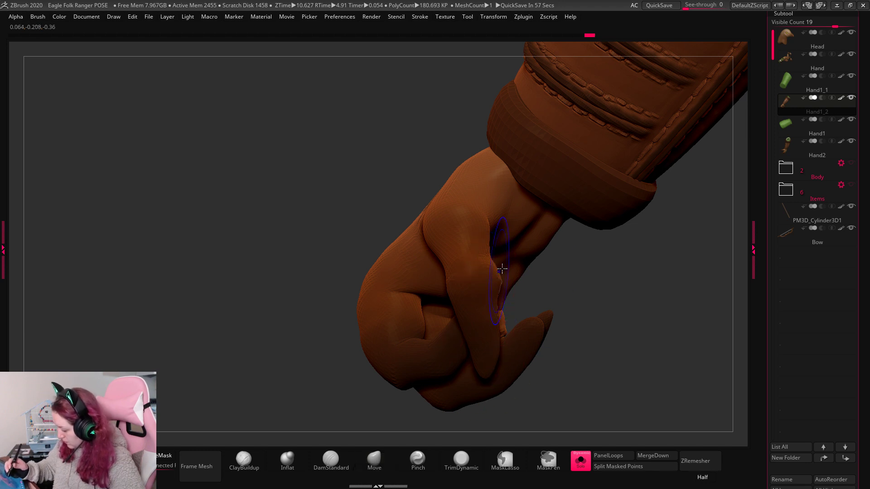
Mask the gloved hand except its little finger, and adjust the little finger's pose with the Move brush.
left_click_drag(608, 277, 652, 231)
mouse_move(660, 298)
left_mouse_down("alt")
mouse_move(630, 253)
mouse_move(669, 285)
mouse_move(654, 296)
left_mouse_up("alt")
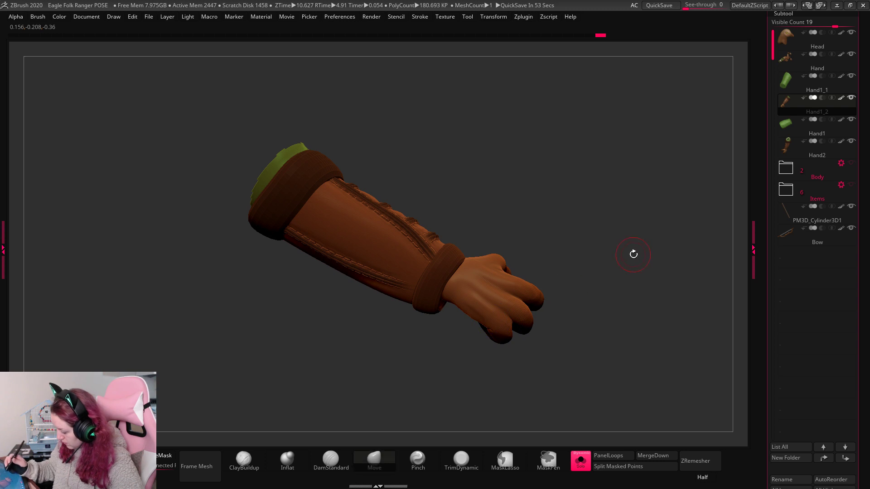
mouse_move(633, 255)
left_mouse_down()
mouse_move(645, 245)
mouse_move(658, 257)
mouse_move(630, 262)
left_mouse_up()
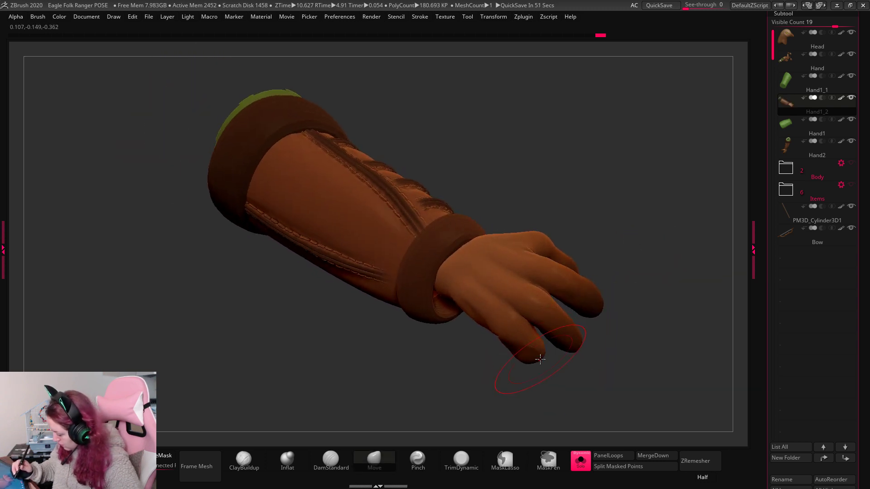
left_click_drag(686, 245, 674, 229)
mouse_move(670, 185)
left_mouse_down("ctrl")
mouse_move(483, 287)
mouse_move(623, 392)
left_mouse_up("ctrl")
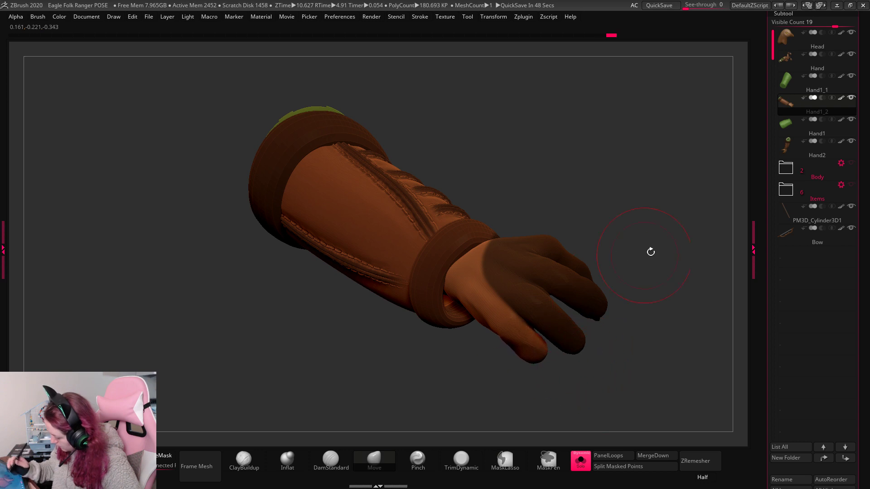
left_click_drag(651, 252, 548, 146)
key("space")
left_click_drag(528, 190, 605, 223)
right_click(561, 243)
left_click_drag(674, 180, 434, 285)
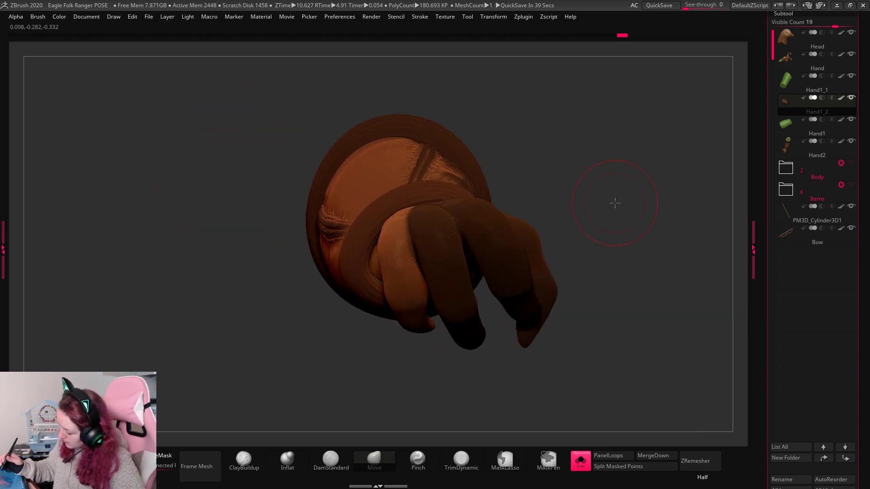
Mask the forearm and the outer fingers, and rotate the unmasked index finger and thumb about 3 degrees inward at the knuckle.
mouse_move(615, 203)
left_mouse_down()
mouse_move(633, 235)
mouse_move(614, 224)
mouse_move(601, 182)
mouse_move(610, 179)
mouse_move(589, 131)
mouse_move(450, 208)
mouse_move(534, 361)
mouse_move(575, 243)
mouse_move(612, 224)
mouse_move(651, 295)
mouse_move(641, 281)
mouse_move(591, 303)
left_mouse_up()
mouse_move(659, 107)
left_mouse_down("ctrl+alt")
mouse_move(435, 236)
mouse_move(480, 388)
left_mouse_up("ctrl+alt")
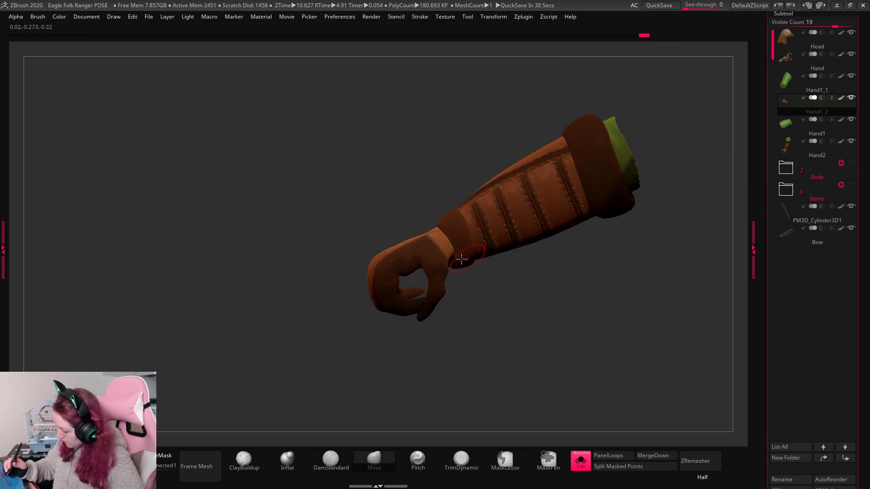
left_click_drag(561, 262, 609, 292)
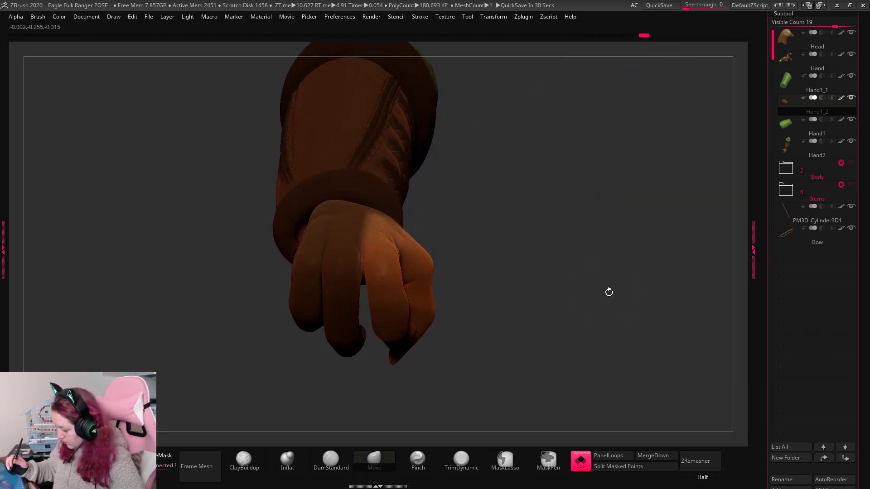
key("w")
left_click(409, 249)
left_click_drag(451, 256, 451, 268)
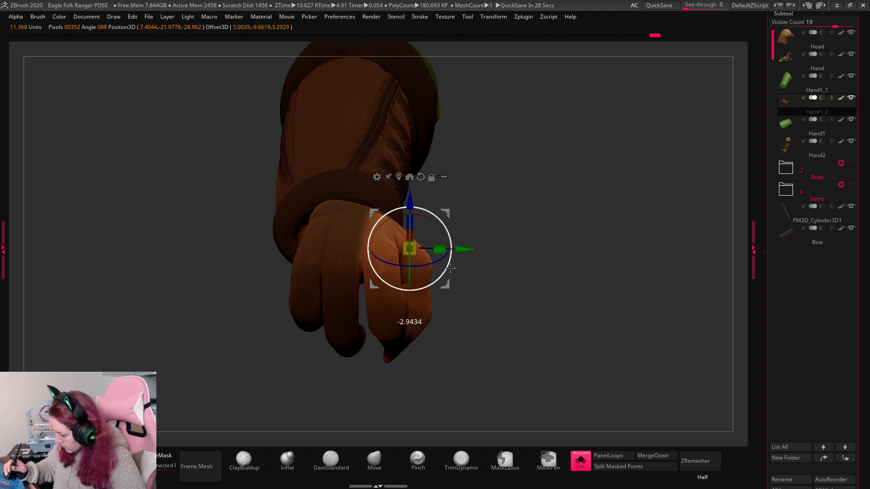
Try rotating the unmasked index finger and thumb further from a side view.
key("q")
mouse_move(575, 204)
left_mouse_down()
mouse_move(635, 159)
mouse_move(487, 189)
mouse_move(512, 226)
left_mouse_up()
key("w")
left_click_drag(451, 214, 487, 278)
key("ctrl+z")
key("q")
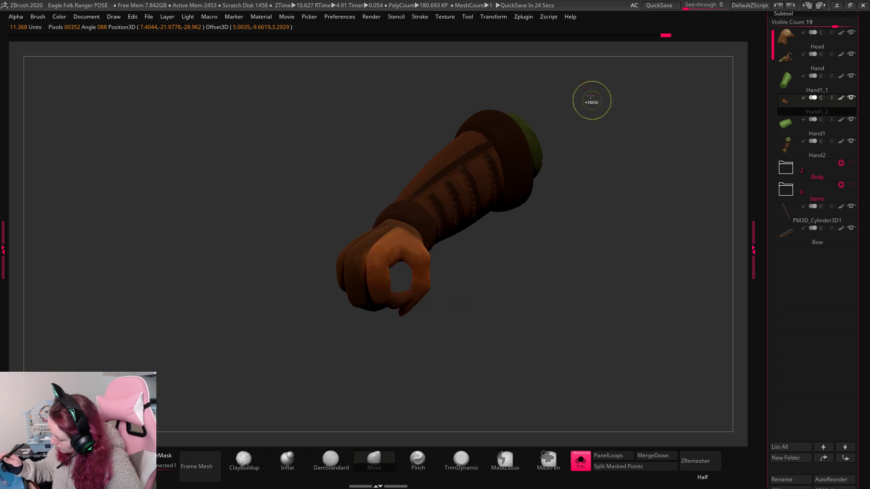
left_click_drag(591, 96, 549, 238, "ctrl")
key("w")
left_click_drag(448, 214, 464, 274)
key("ctrl+z")
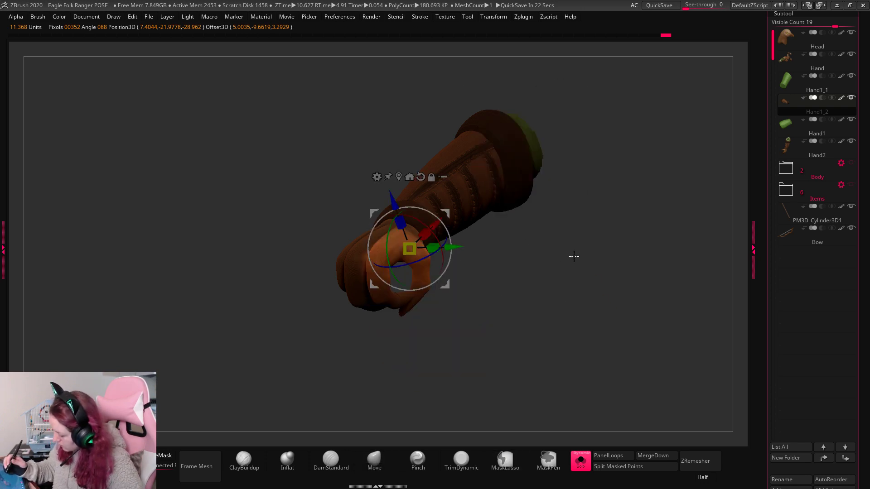
Refine the mask over the outer fingers, rotate the index finger and thumb closer to them, and clear the mask.
left_click_drag(574, 256, 479, 264)
key("q")
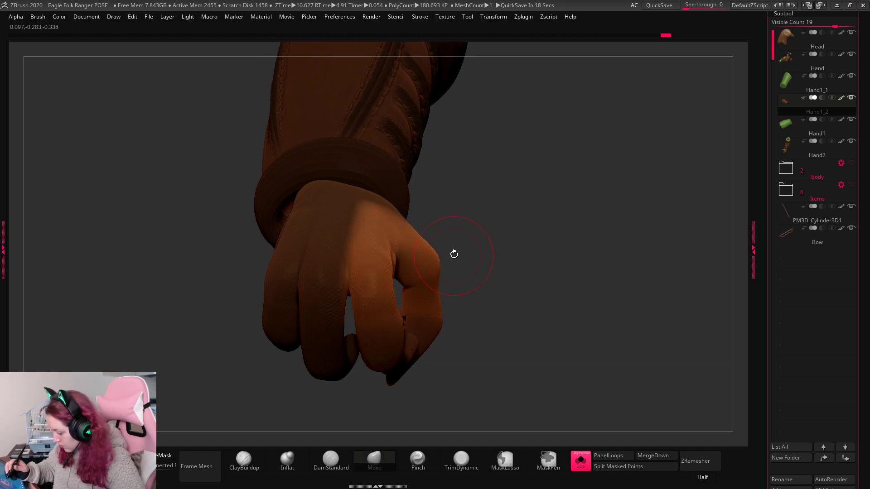
mouse_move(208, 244)
left_mouse_down("ctrl")
mouse_move(336, 263)
mouse_move(354, 338)
left_mouse_up("ctrl")
left_click_drag(441, 261, 444, 276)
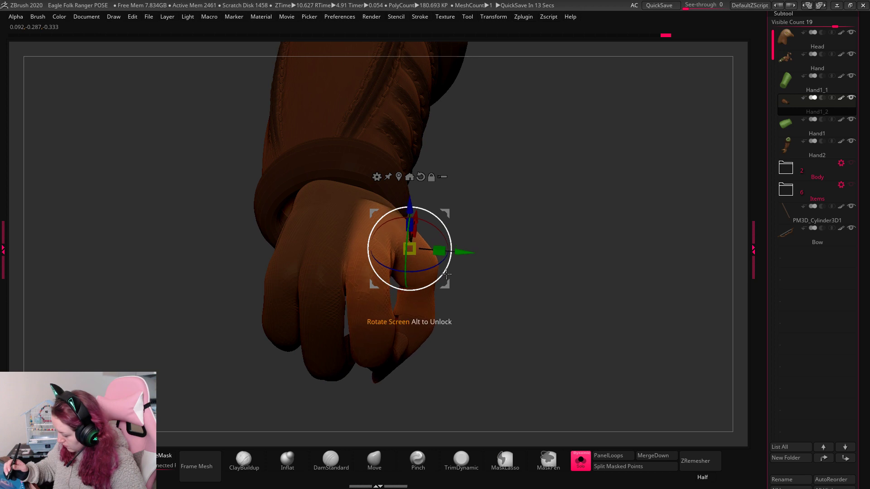
key("q")
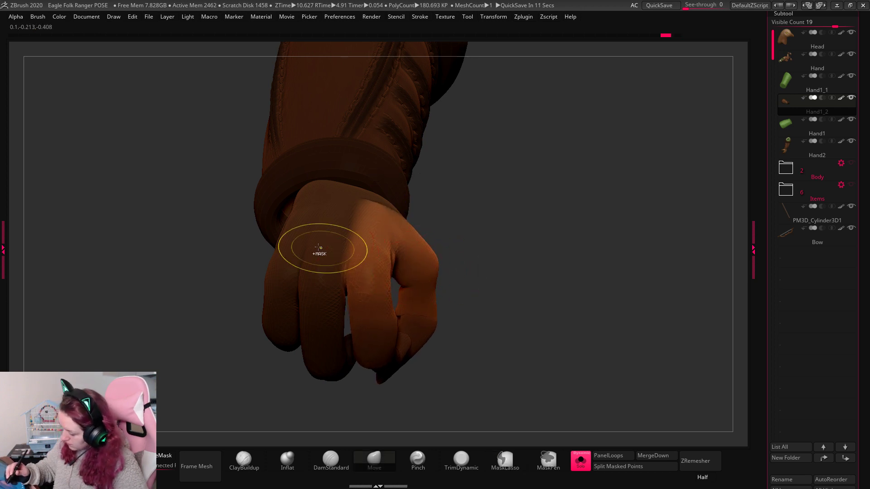
key("w")
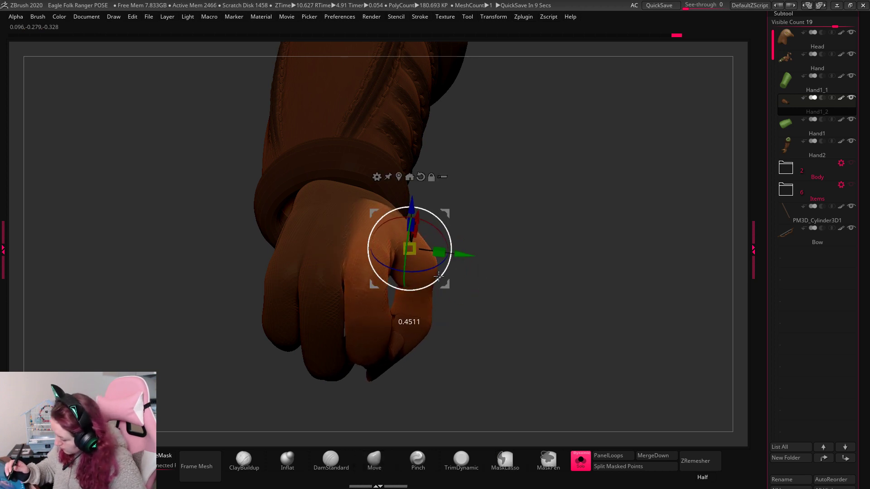
key("q")
mouse_move(591, 256)
left_mouse_down("alt")
mouse_move(575, 173)
mouse_move(593, 258)
mouse_move(596, 246)
mouse_move(549, 278)
left_mouse_up("alt")
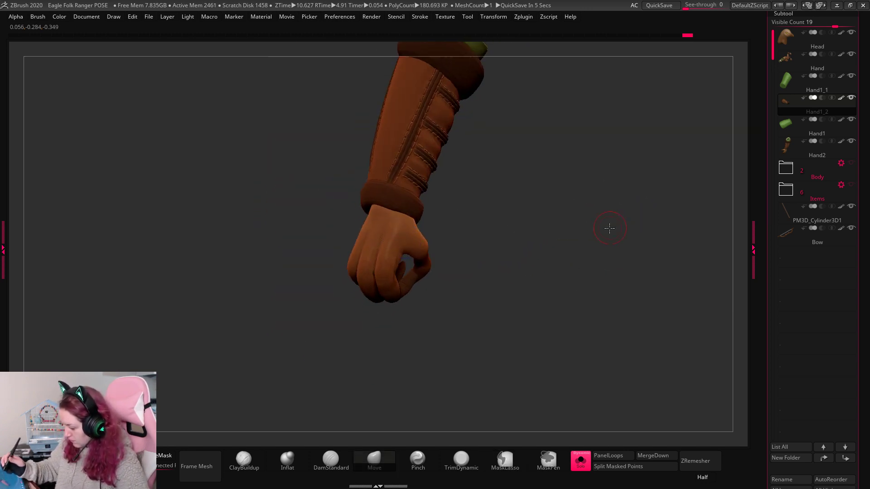
Examine the reposed hand and forearm from several angles.
left_click_drag(609, 228, 625, 256)
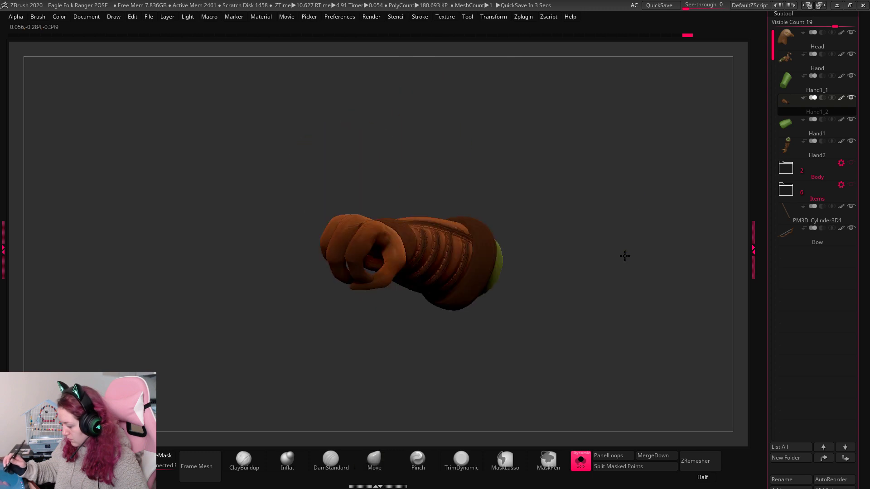
left_click_drag(607, 362, 631, 358)
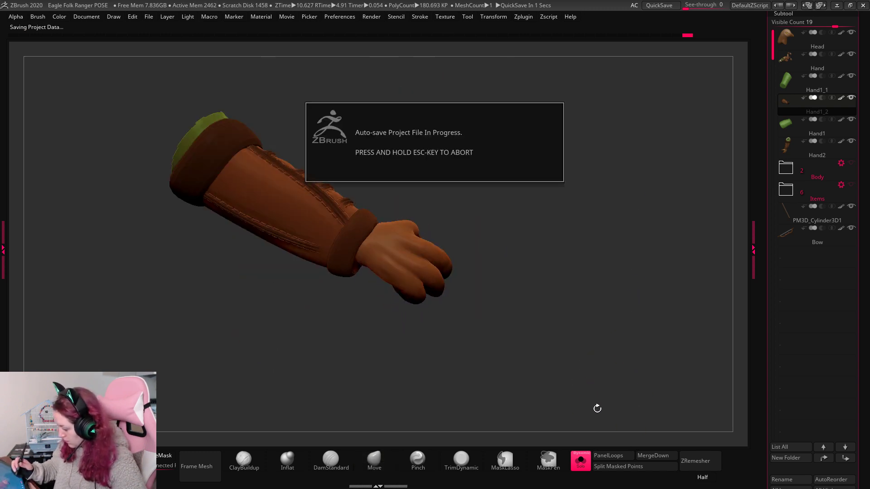
left_click(582, 462)
left_click(581, 463)
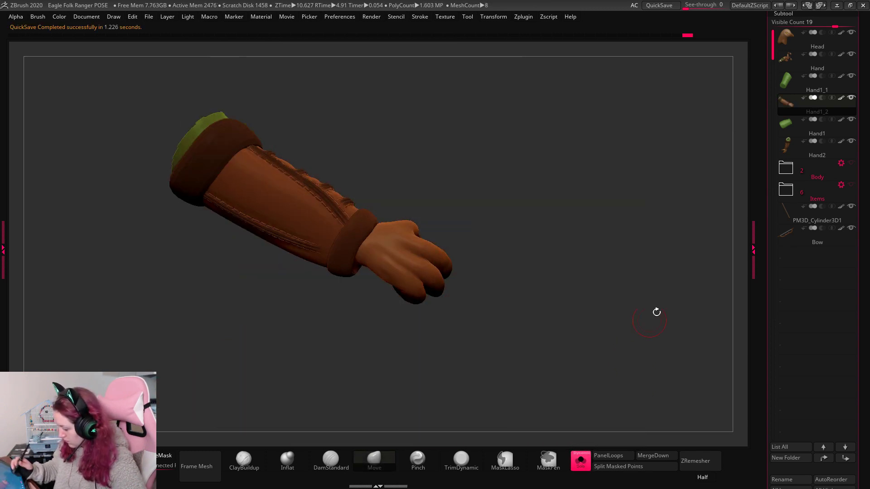
left_click_drag(657, 311, 659, 327, "alt")
Flatten the knuckles and the surfaces of the gloved fingers with the TrimDynamic brush.
left_click(461, 460)
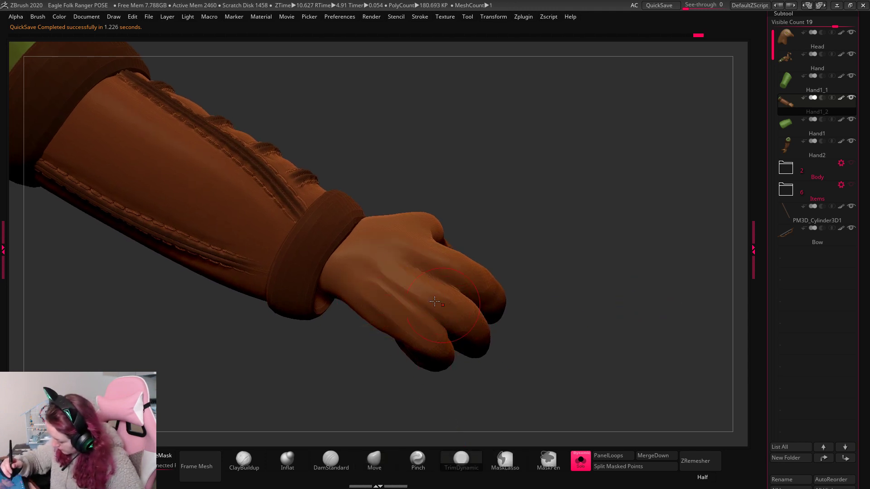
key("ctrl+z")
mouse_move(600, 175)
left_mouse_down()
mouse_move(624, 186)
mouse_move(480, 329)
left_mouse_up()
key("ctrl+z")
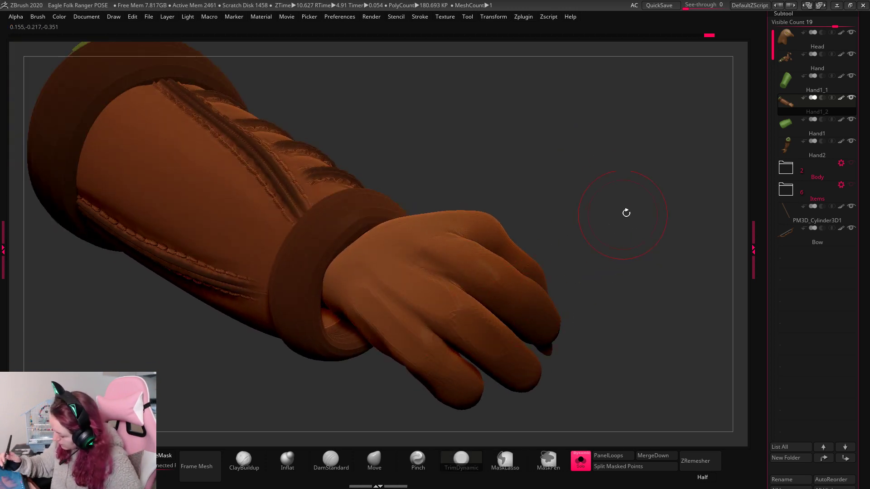
left_click_drag(626, 213, 515, 292)
left_click_drag(582, 175, 470, 251)
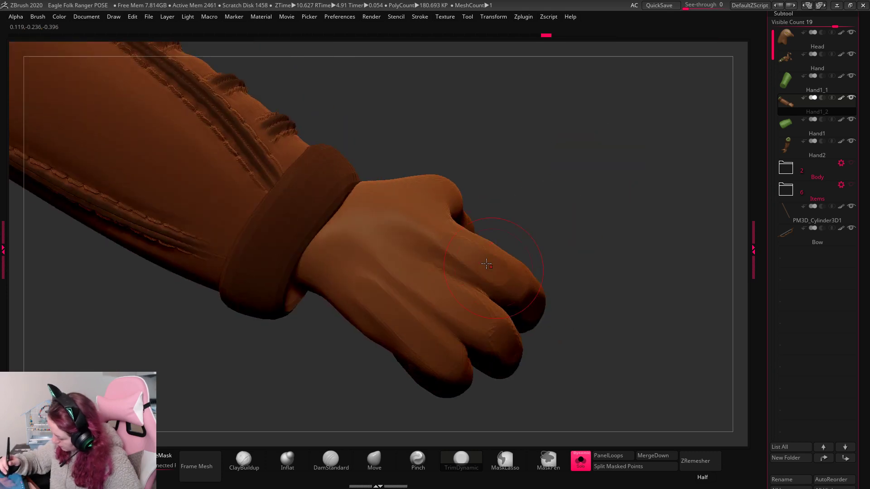
left_click_drag(629, 233, 643, 243)
mouse_move(540, 231)
left_mouse_down()
mouse_move(674, 198)
mouse_move(593, 226)
mouse_move(593, 235)
mouse_move(635, 235)
mouse_move(551, 329)
left_mouse_up()
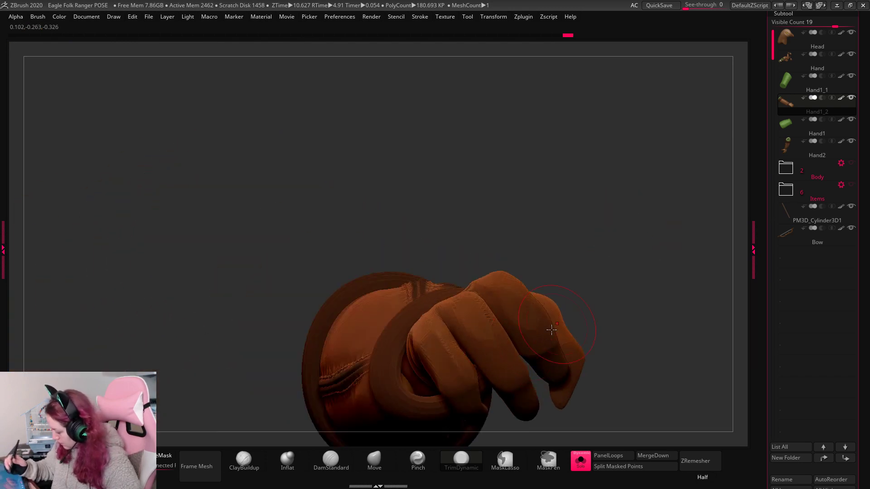
left_click_drag(520, 378, 591, 305)
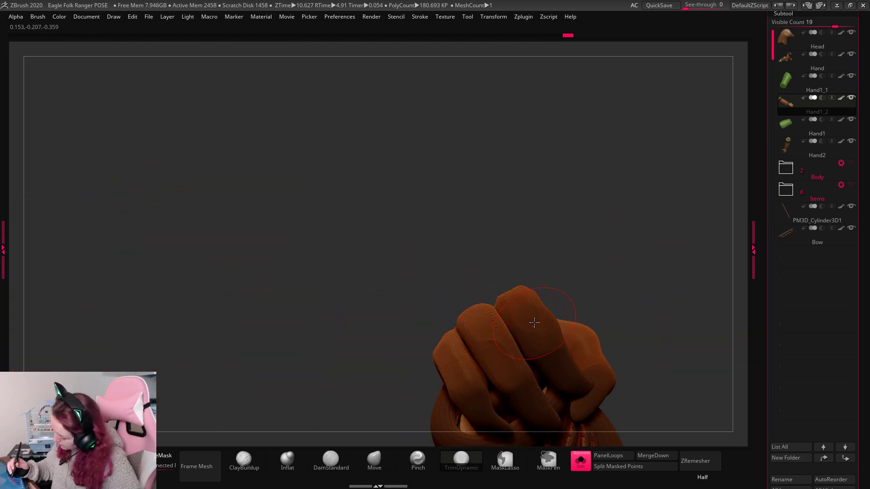
left_click_drag(634, 238, 644, 331)
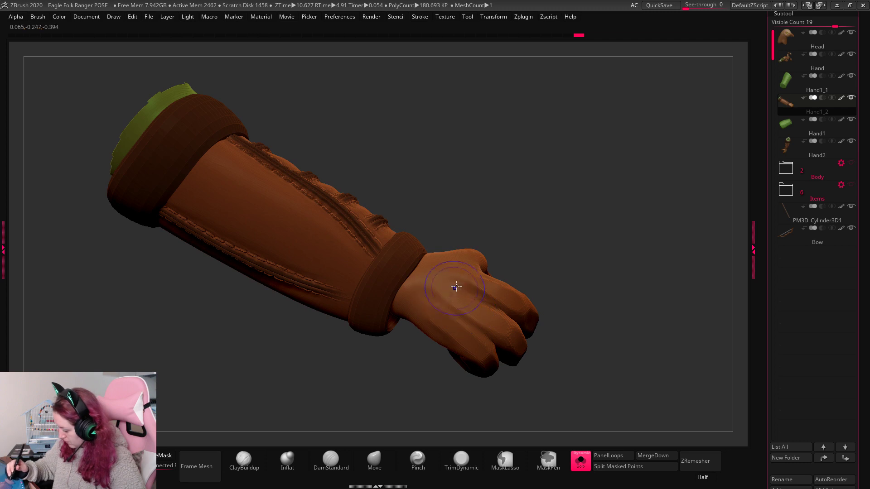
Show the whole character and rotate the Hand1_2 forearm about the elbow to lower the hand toward the hip.
left_click_drag(574, 365, 576, 363)
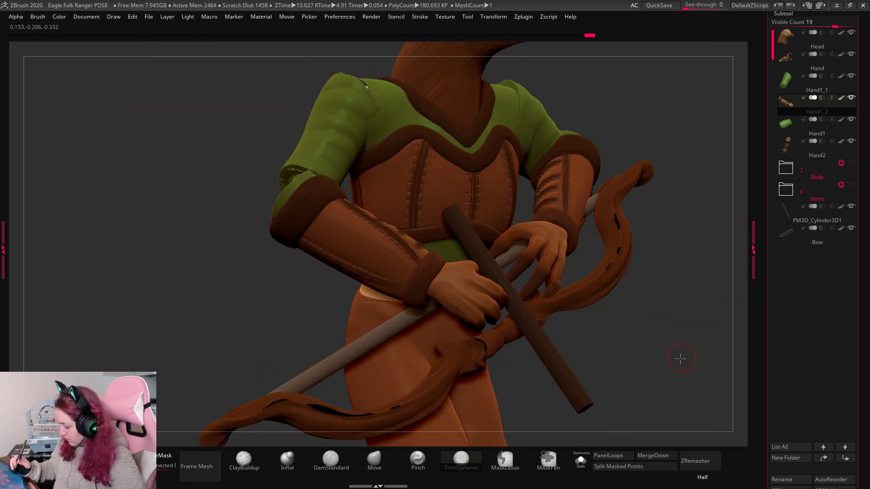
left_click_drag(653, 272, 484, 290, "alt")
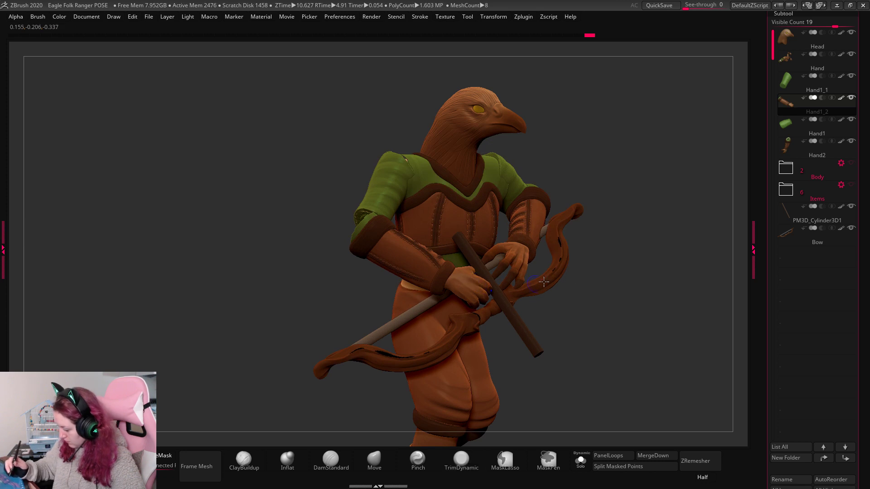
mouse_move(657, 278)
left_mouse_down()
mouse_move(651, 258)
mouse_move(662, 304)
mouse_move(659, 283)
left_mouse_up()
key("w")
left_click(377, 234)
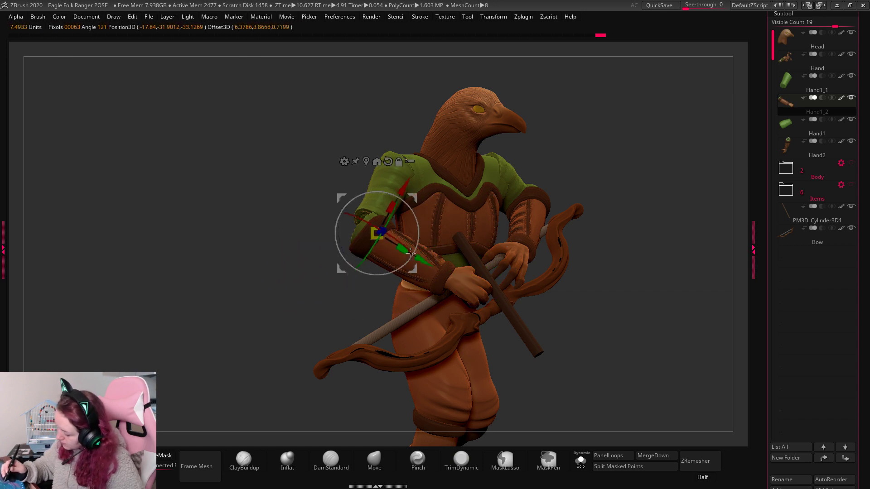
left_click_drag(435, 243, 544, 242)
key("q")
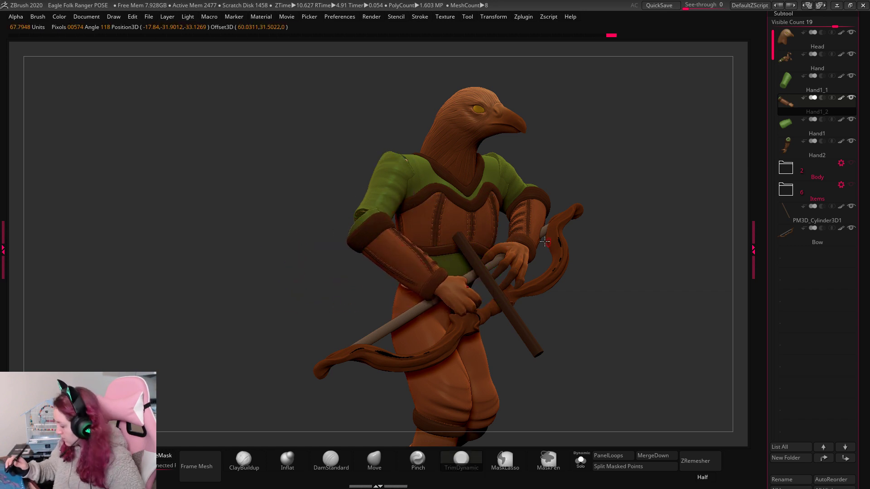
Hide the Hand2 subtool and duplicate the Hand1_2 forearm subtool.
left_click(529, 226, "alt")
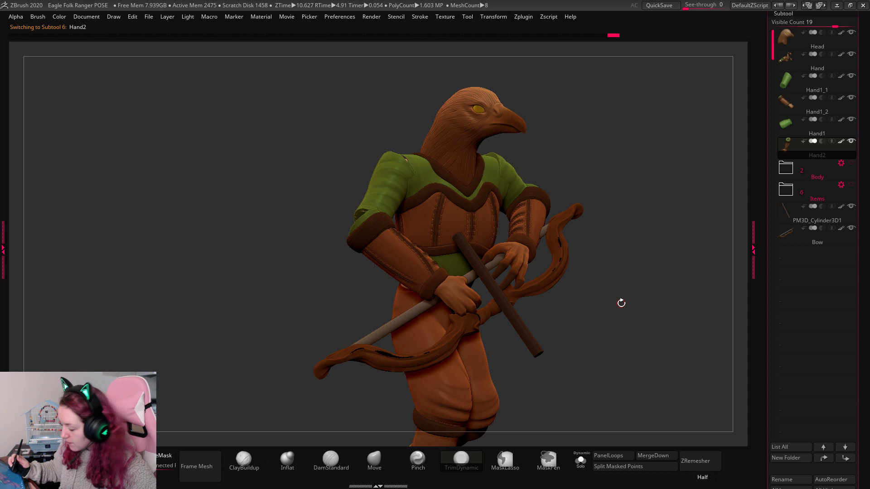
left_click(852, 141)
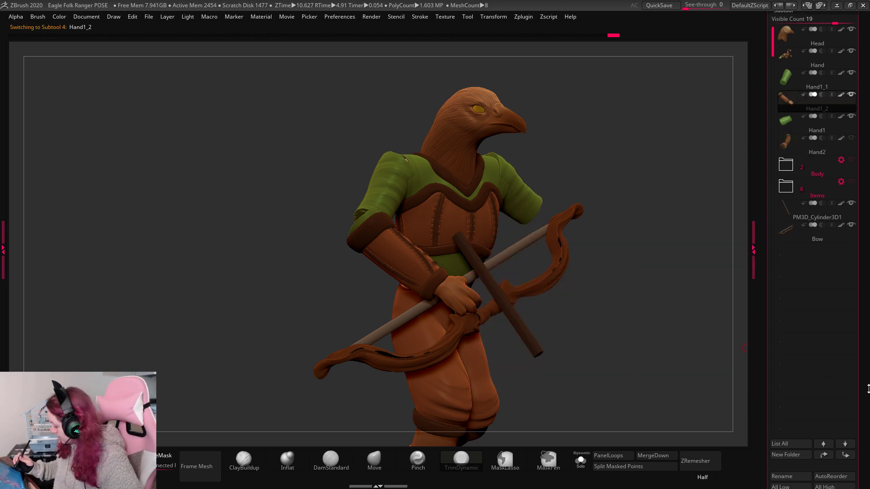
scroll(845, 374, "down", 3)
left_click(799, 447)
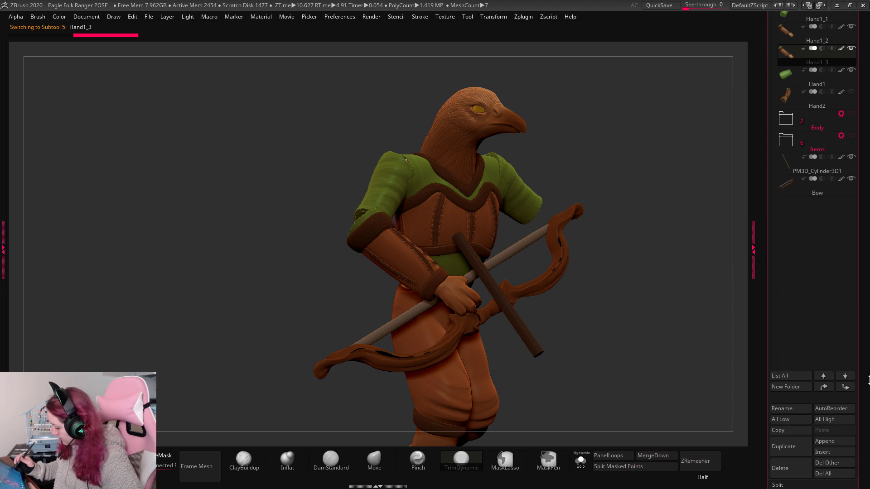
Mirror the duplicated forearm across the X axis to the character's other arm.
scroll(807, 286, "down", 5)
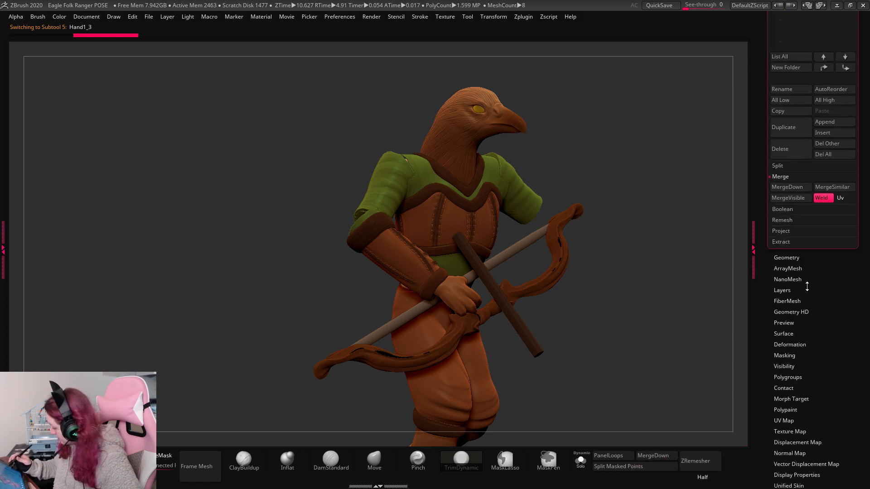
left_click(793, 345)
left_click(780, 177)
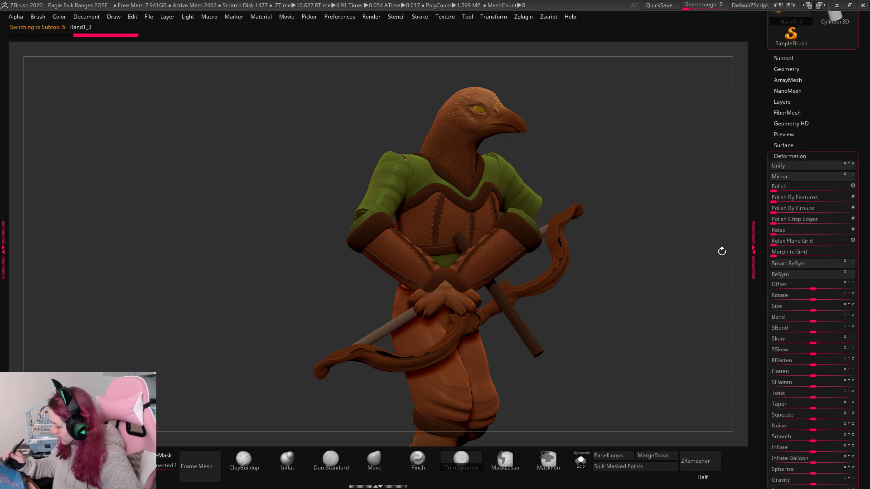
Move the mirrored Hand1_3 forearm onto the end of its upper sleeve and bring its hand in front of the waist.
key("w")
left_click_drag(655, 263, 632, 283)
left_click(522, 231)
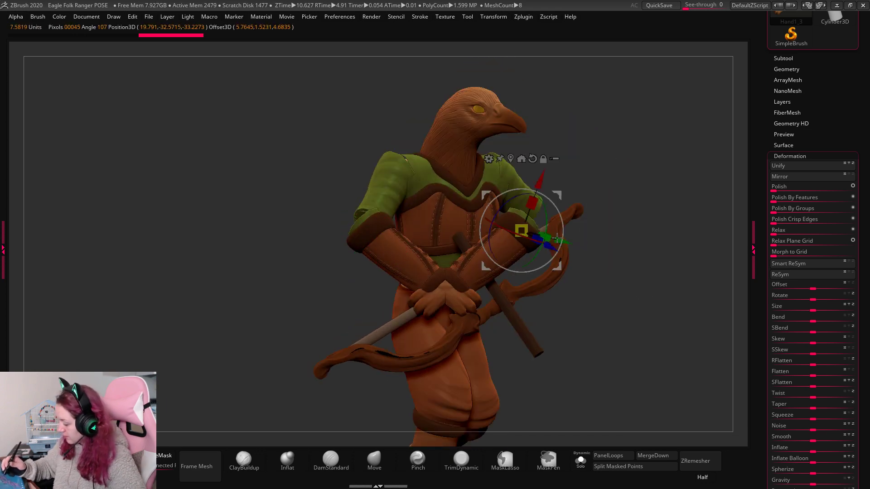
left_click_drag(703, 229, 487, 258)
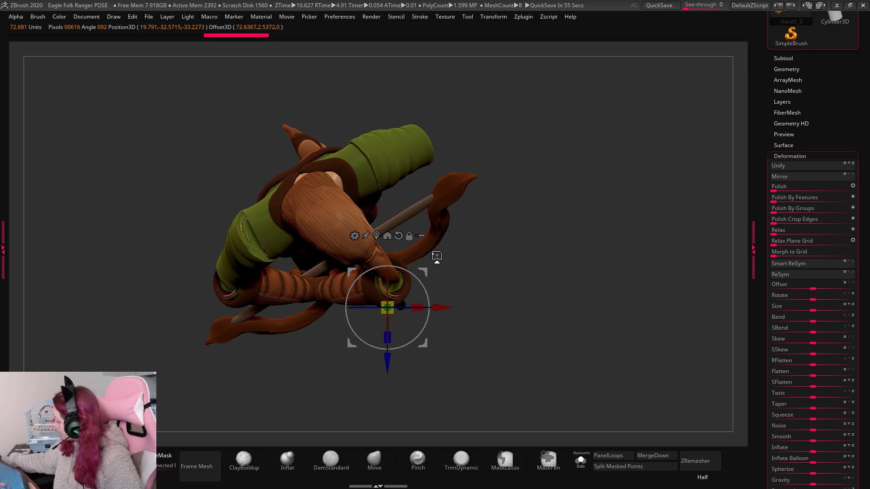
left_click_drag(387, 308, 476, 168)
left_click_drag(605, 134, 612, 188)
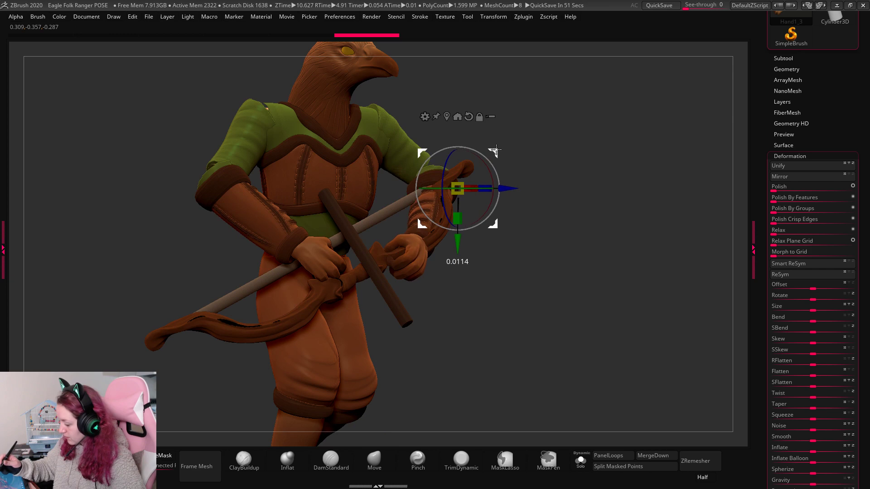
left_click_drag(521, 145, 554, 167)
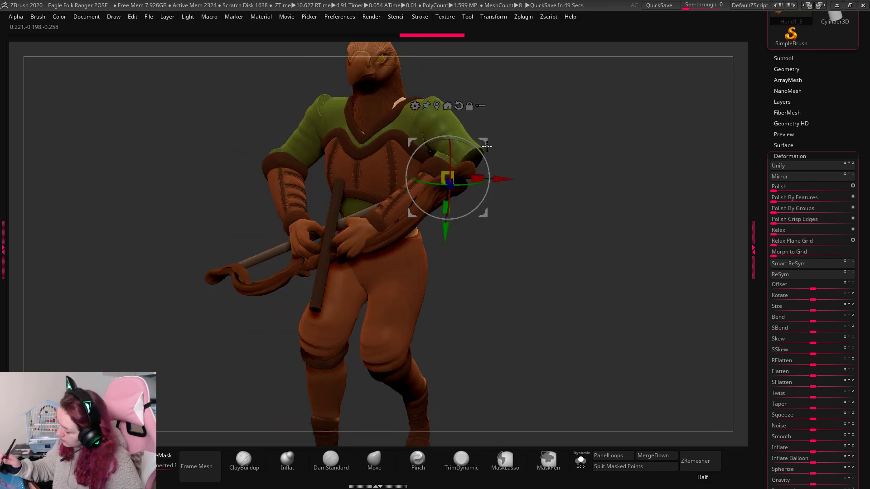
left_click_drag(487, 147, 484, 127)
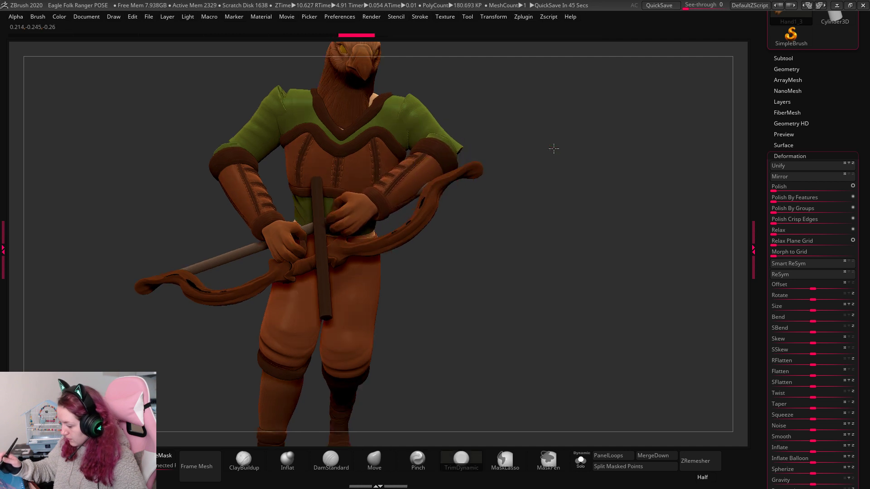
Reset the gizmo pivot at the Hand1_3 elbow and rotate the forearm so the hand reaches toward the bow grip.
left_click_drag(554, 148, 560, 169)
key("w")
left_click(438, 89)
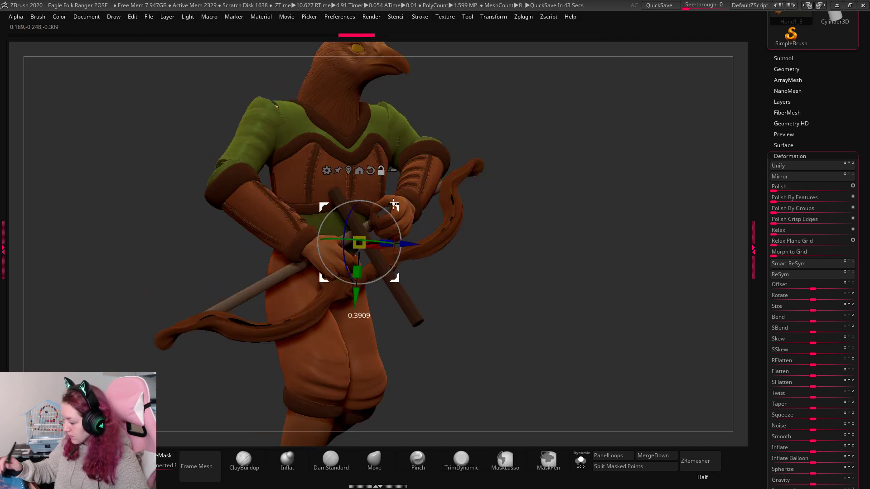
left_click_drag(435, 161, 613, 260)
left_click_drag(442, 153, 526, 159)
key("q")
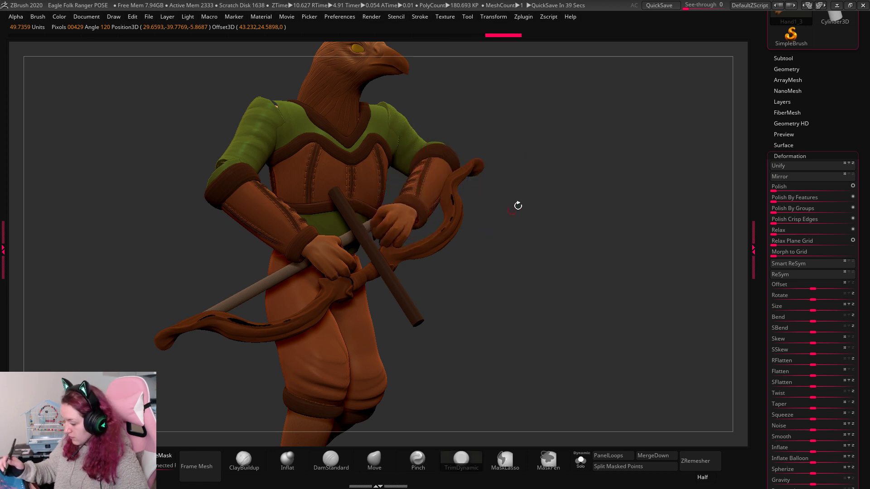
Select the Bow subtool and shift it down toward the hip so it passes behind the hands.
left_click(430, 242, "alt")
key("w")
left_click_drag(463, 216, 440, 220)
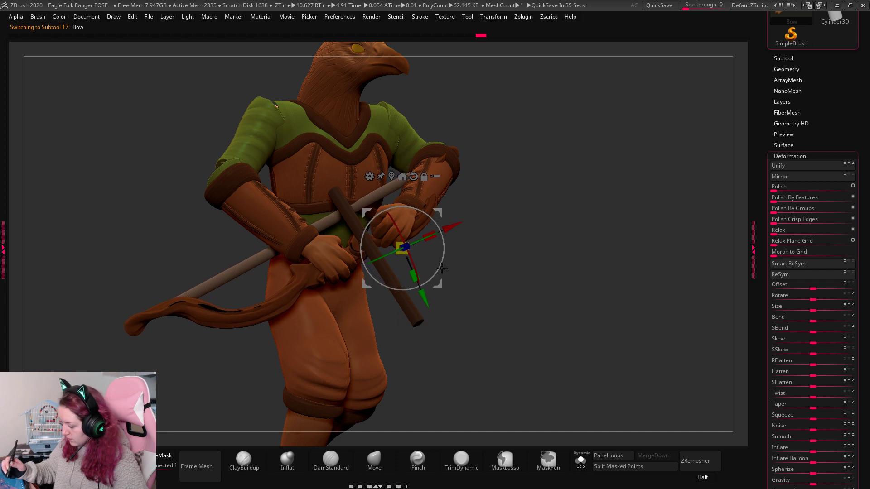
key("q")
left_click_drag(542, 168, 473, 169)
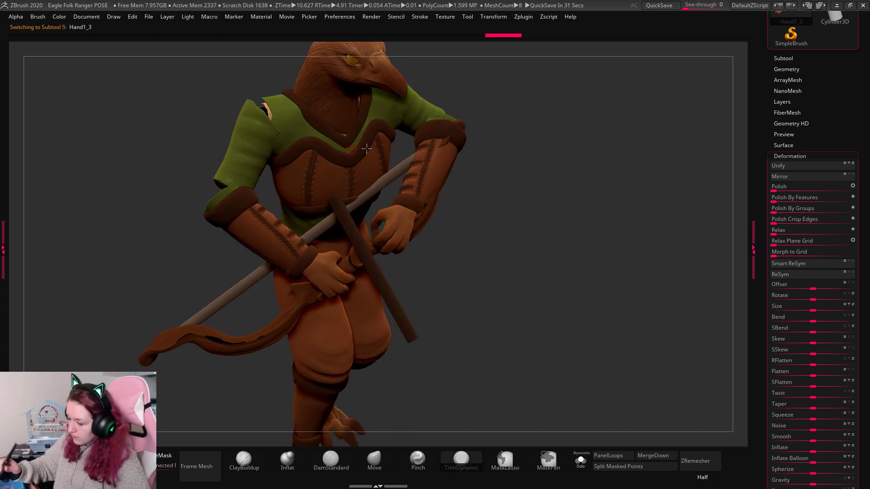
Select the Hand1_1 upper sleeve, place the gizmo at the shoulder and rotate and shift the sleeve to adjust the arm.
left_click_drag(643, 144, 639, 205)
key("w")
left_click(249, 222)
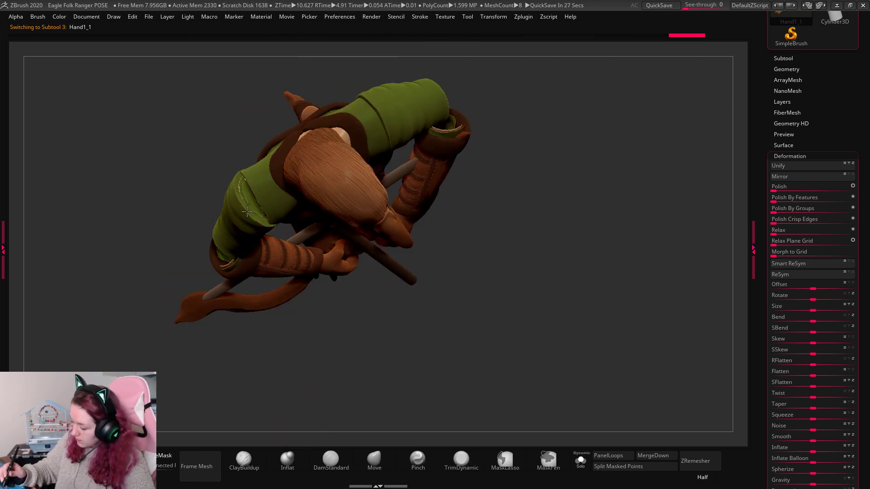
left_click_drag(246, 212, 510, 62, "ctrl")
left_click(485, 61, "ctrl")
left_click_drag(287, 217, 282, 196)
left_click_drag(284, 229, 284, 228)
mouse_move(282, 264)
left_mouse_down()
mouse_move(258, 220)
mouse_move(283, 207)
left_mouse_up()
key("q")
mouse_move(628, 213)
left_mouse_down()
mouse_move(643, 117)
mouse_move(610, 167)
mouse_move(582, 175)
left_mouse_up()
Move the Hand1_2 forearm forward at the elbow to realign it with the adjusted upper sleeve.
left_click(257, 345, "alt")
left_click_drag(559, 214, 606, 208)
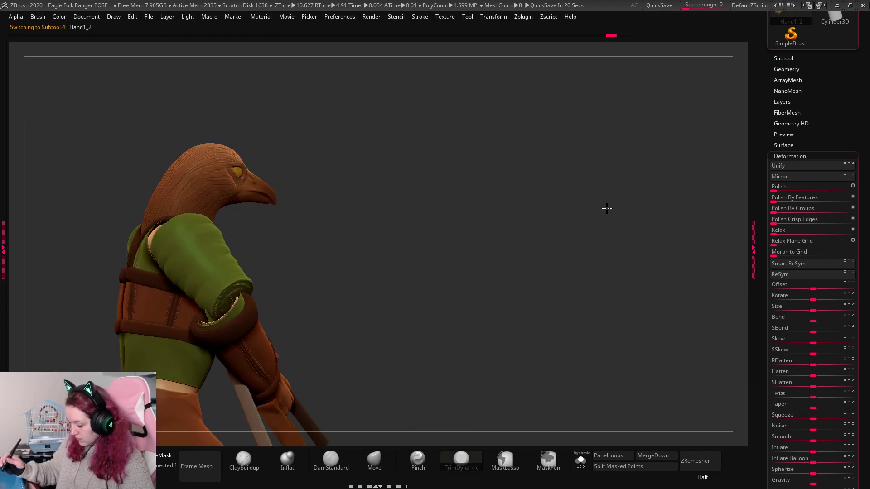
key("w")
left_click_drag(295, 279, 321, 277)
key("q")
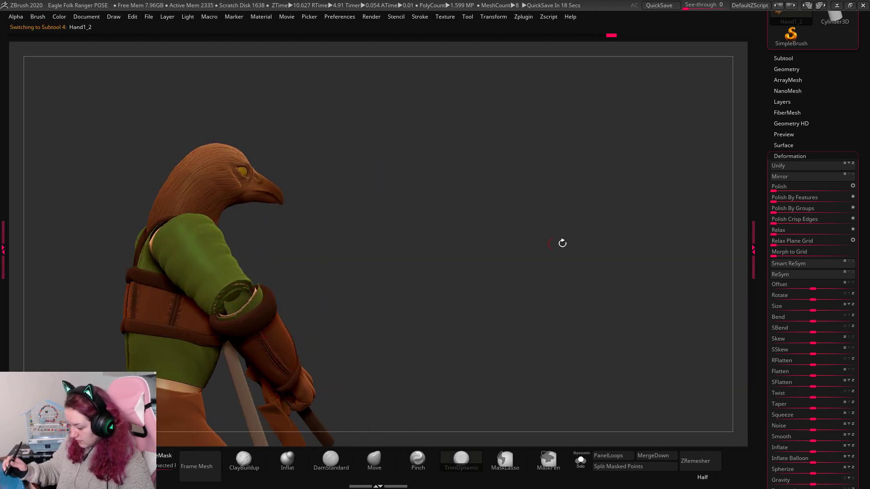
Bring the Bow subtool forward along its depth and fine-tune its position against the two gloved hands.
left_click_drag(561, 243, 614, 74)
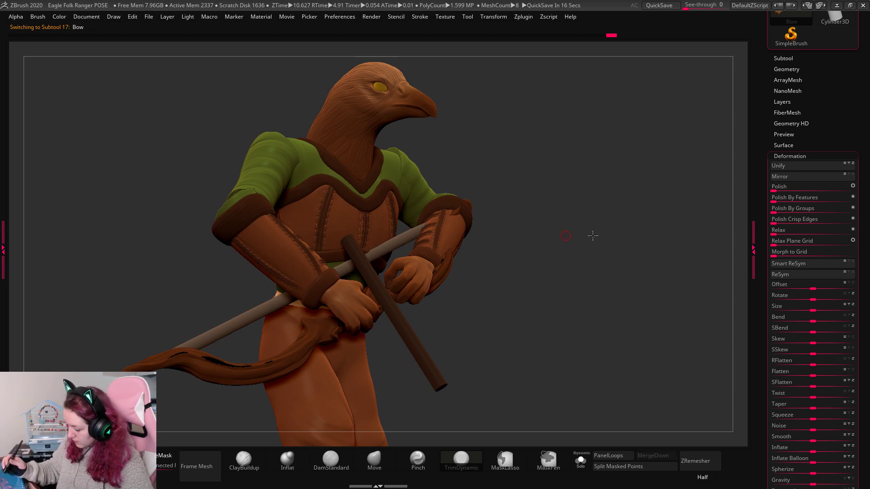
left_click_drag(592, 236, 583, 252)
key("w")
left_click_drag(530, 254, 349, 270)
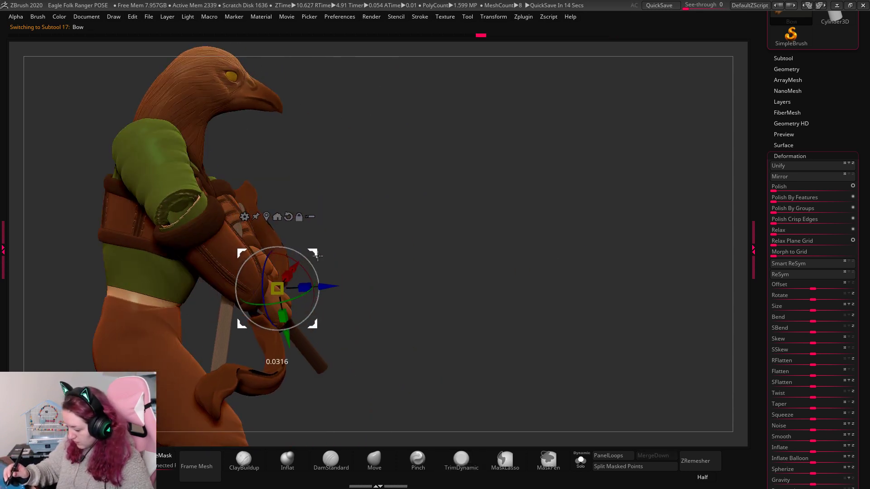
key("q")
left_click_drag(479, 221, 533, 228)
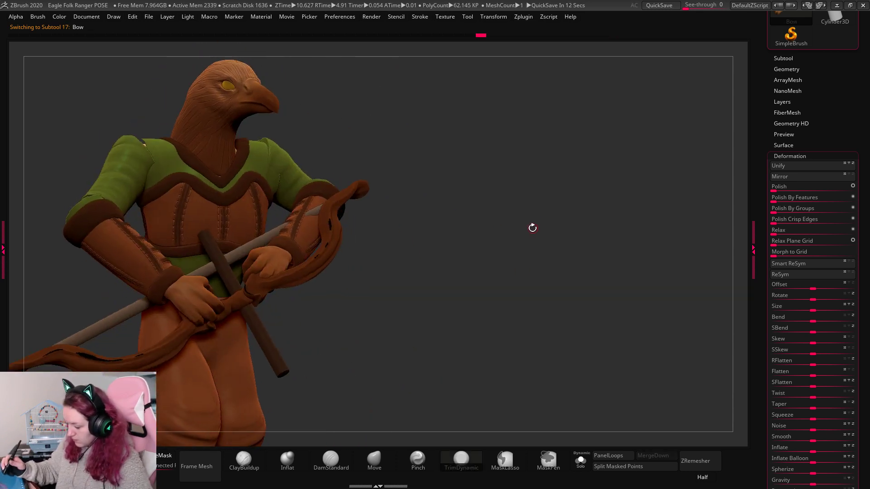
left_click_drag(323, 266, 268, 289)
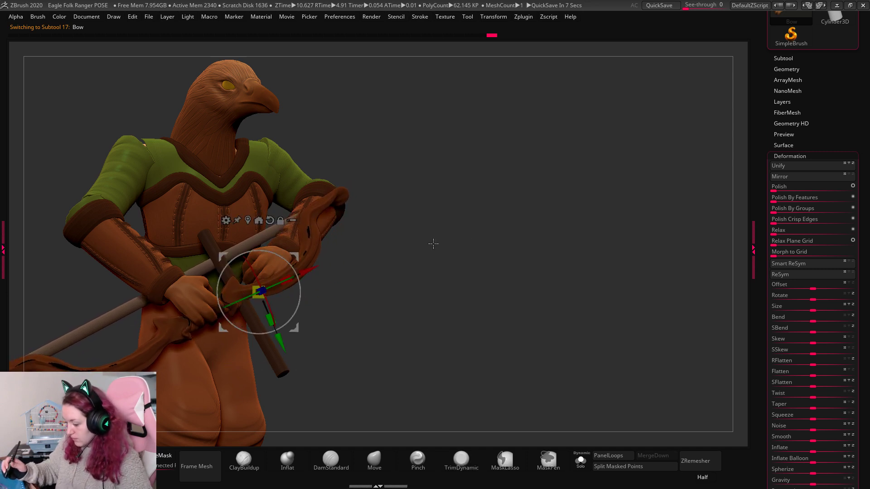
left_click_drag(309, 263, 311, 253)
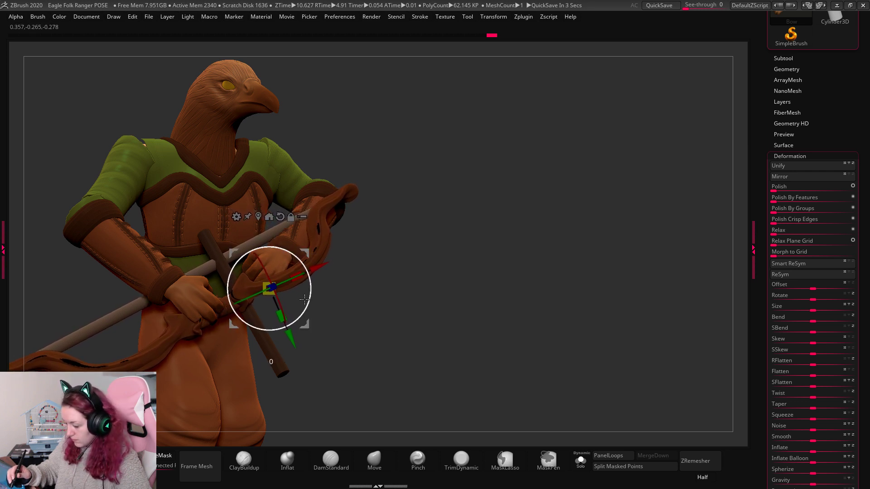
Nudge the Hand1_1 upper sleeve at the shoulder to seat it against the tunic.
key("q")
key("w")
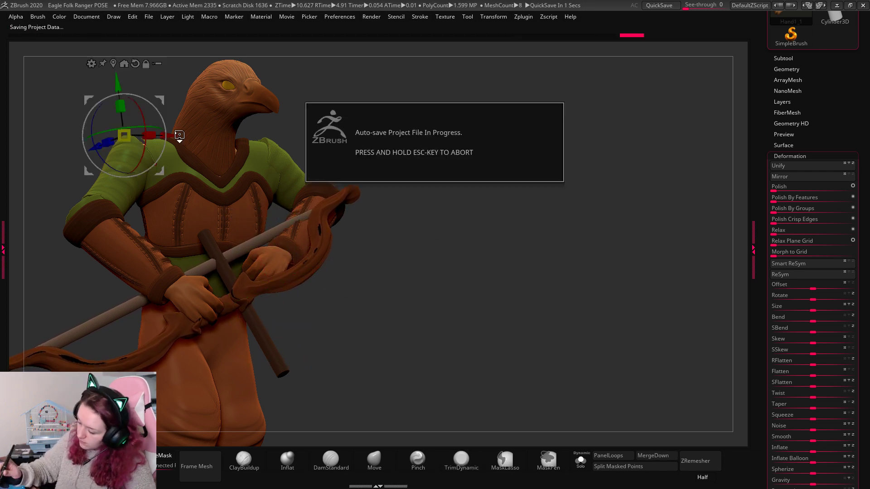
left_click_drag(170, 123, 172, 124)
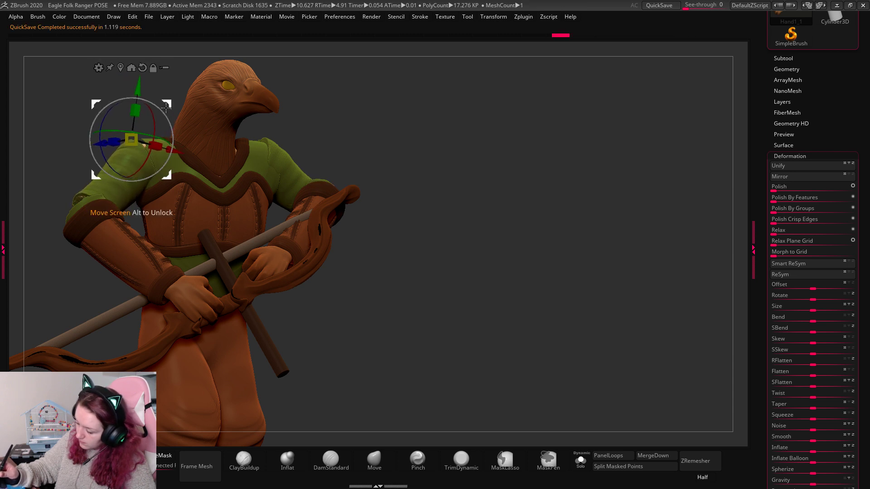
key("q")
Nudge the opposite arm's position at the elbow and select the Hand1_3 forearm from above.
left_click_drag(504, 192, 462, 195)
left_click(309, 182, "alt")
key("w")
left_click_drag(346, 137, 347, 144)
key("q")
left_click_drag(431, 211, 437, 181)
key("w")
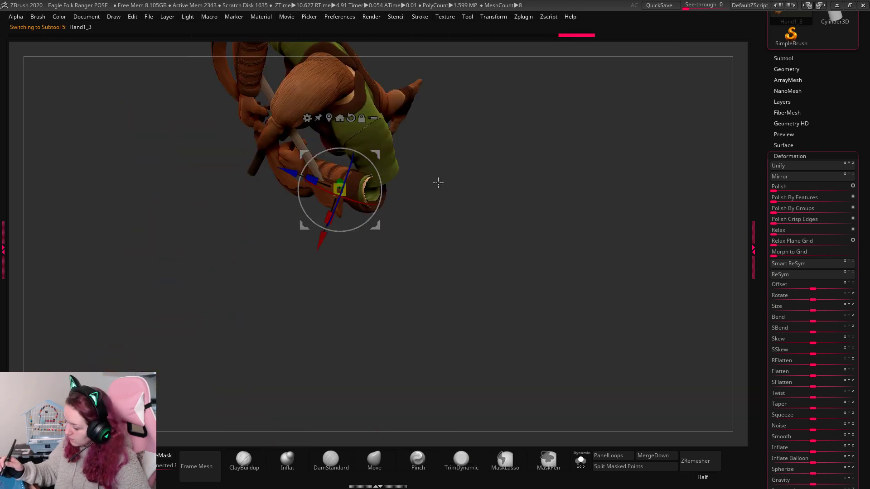
Rotate the upper sleeve above the Hand1_3 forearm about its shoulder to lower the elbow closer to the body.
left_click(401, 137, "alt")
left_click_drag(380, 129, 540, 45, "ctrl")
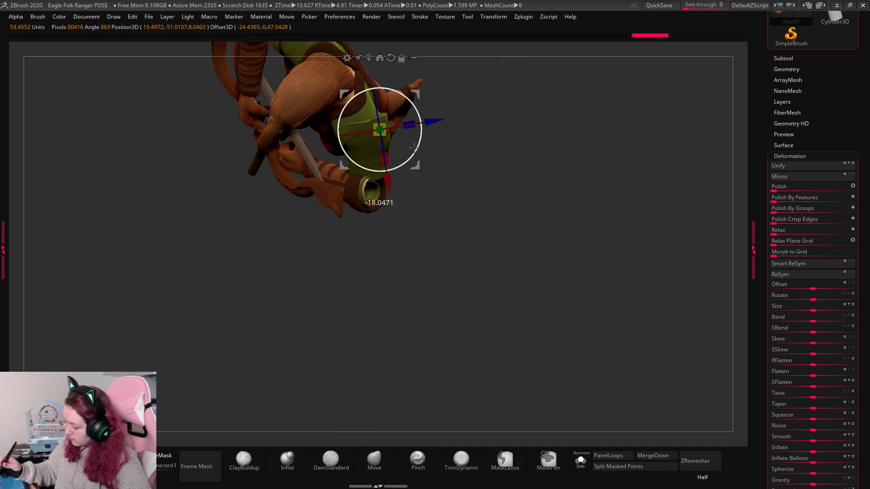
left_click_drag(415, 148, 375, 174)
left_click_drag(410, 171, 409, 182)
left_click_drag(489, 159, 468, 162)
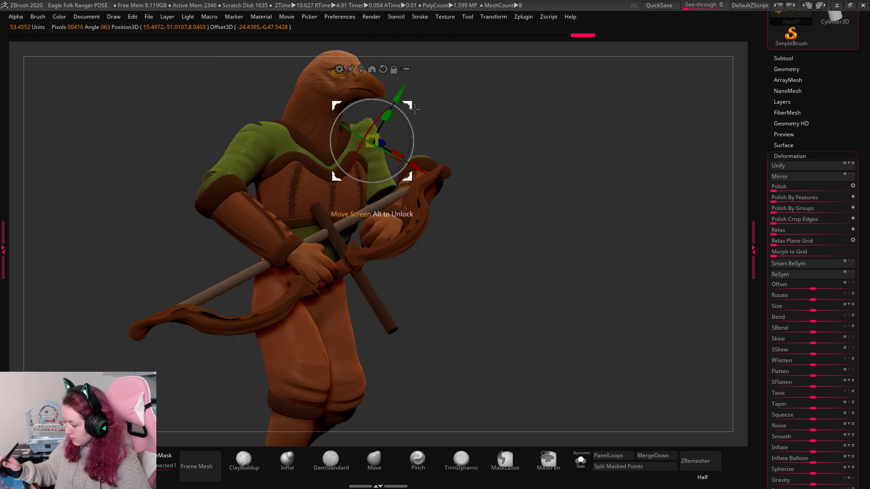
Move the Hand1_3 forearm onto the lowered upper sleeve, checking the elbow and bow grip from several angles.
left_click(423, 165, "alt")
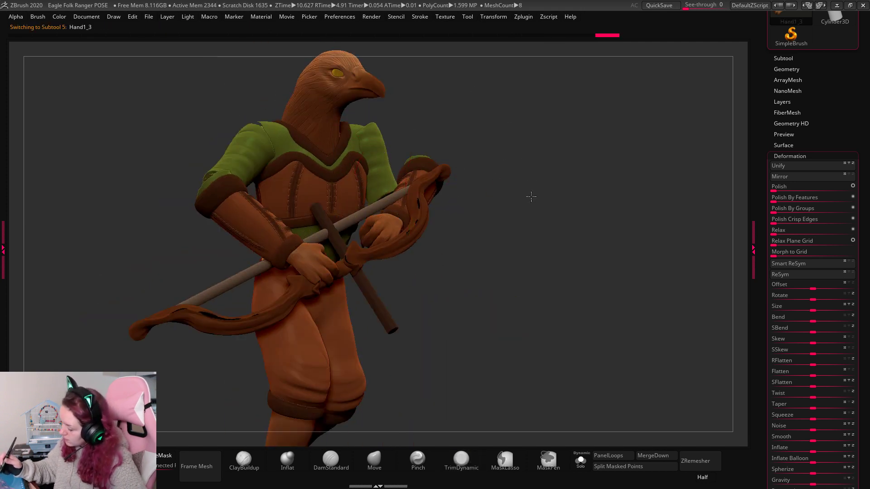
left_click_drag(531, 196, 515, 240)
left_click_drag(404, 199, 380, 231)
left_click_drag(448, 218, 425, 207)
left_click_drag(411, 160, 405, 198)
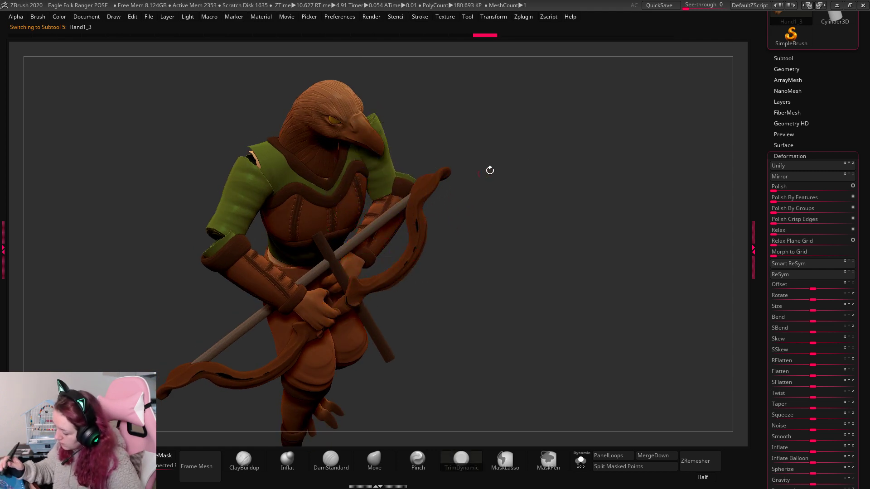
left_click_drag(490, 170, 460, 221)
left_click_drag(378, 227, 399, 213)
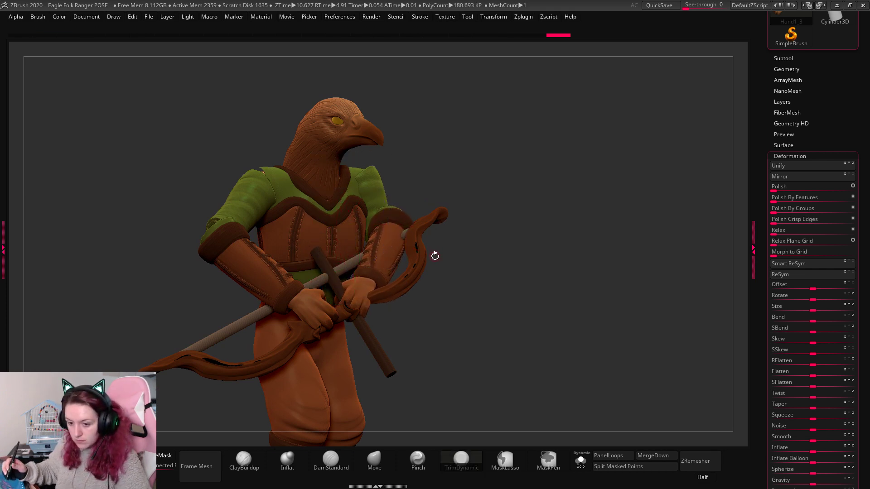
Place the pivot at the Hand1_3 elbow and rotate the forearm so its hand rests just above the other hand.
left_click_drag(440, 270, 438, 266)
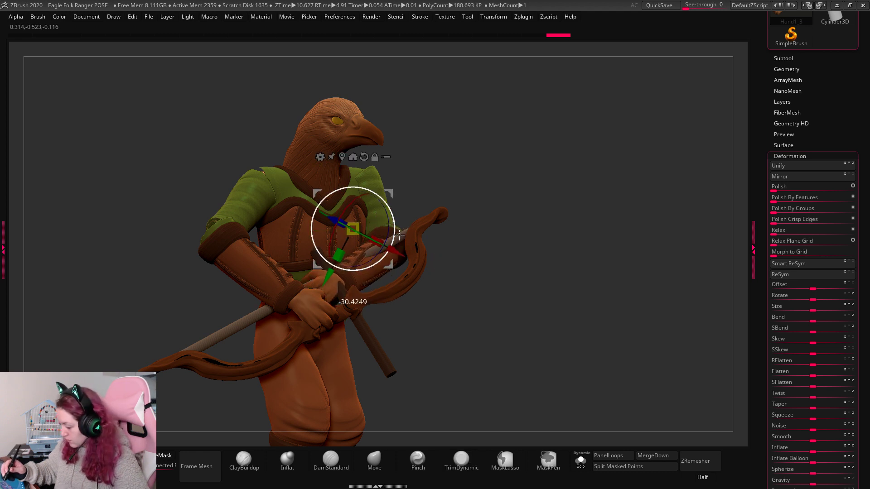
left_click_drag(394, 195, 345, 247)
left_click_drag(391, 231, 447, 209)
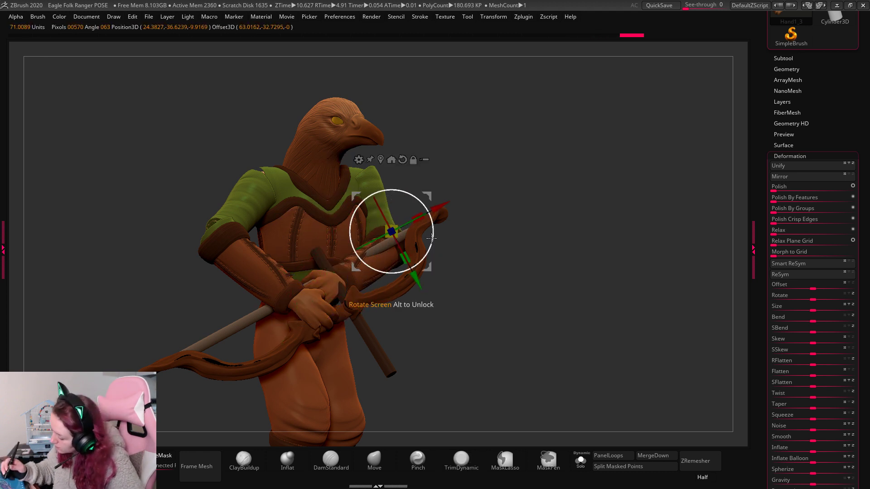
left_click_drag(431, 238, 416, 237)
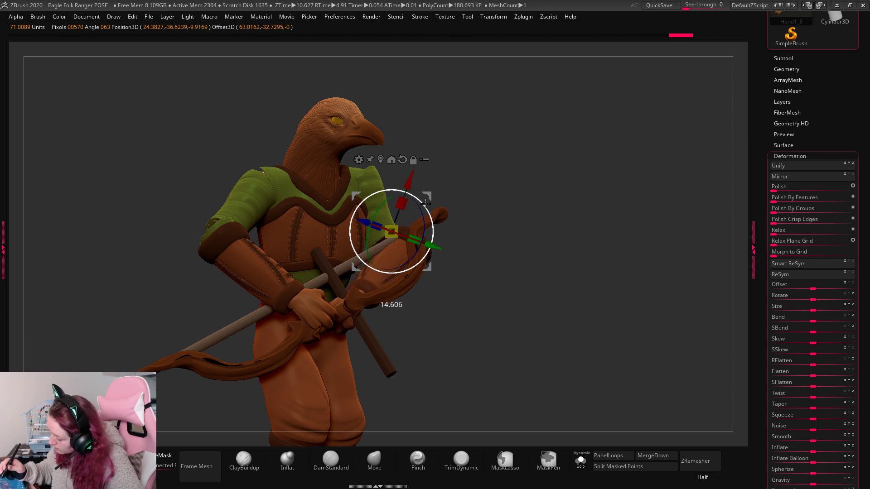
left_click_drag(427, 198, 410, 171)
key("q")
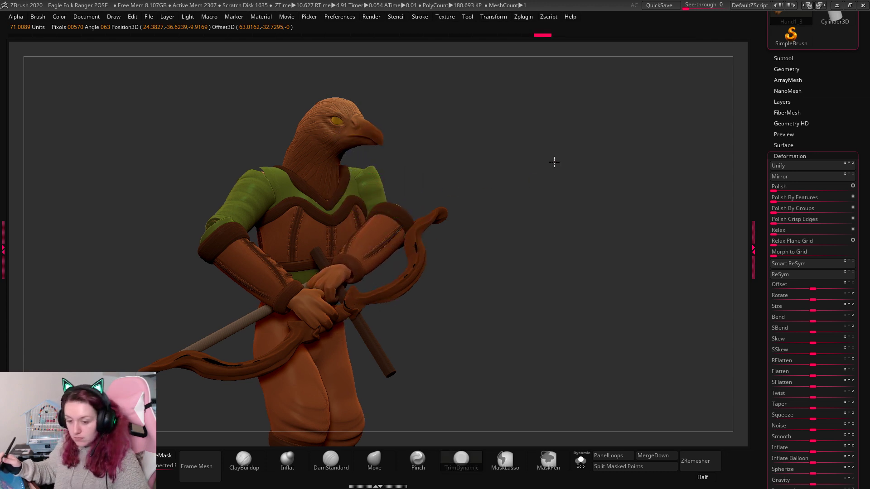
Isolate the Hand1_3 forearm, mask the hand up to the wrist cuff and split it into its own subtool.
left_click_drag(554, 162, 591, 173)
left_click(581, 461)
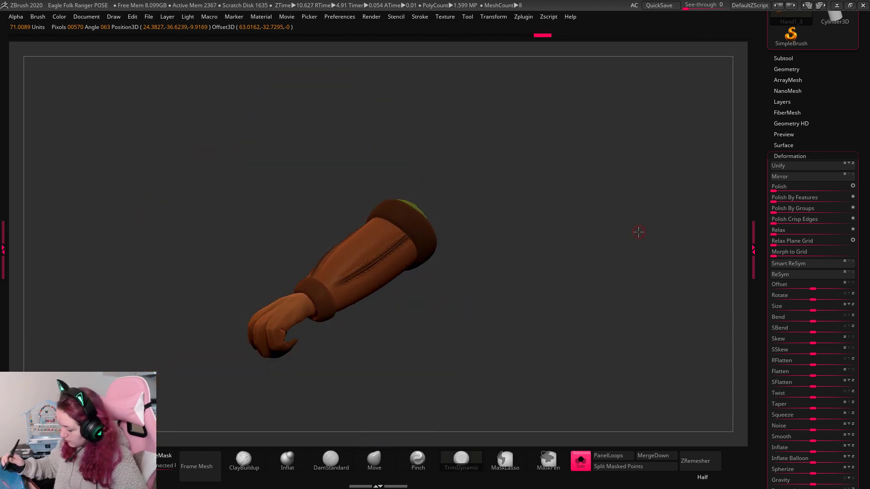
mouse_move(639, 233)
left_mouse_down()
mouse_move(650, 239)
mouse_move(646, 232)
left_mouse_up()
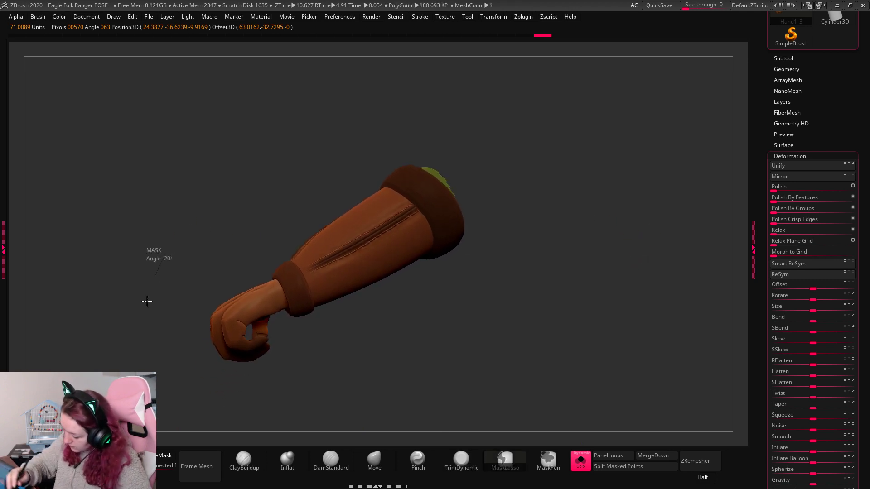
mouse_move(146, 301)
left_mouse_down("ctrl")
mouse_move(308, 363)
mouse_move(291, 199)
mouse_move(645, 146)
left_mouse_up("ctrl")
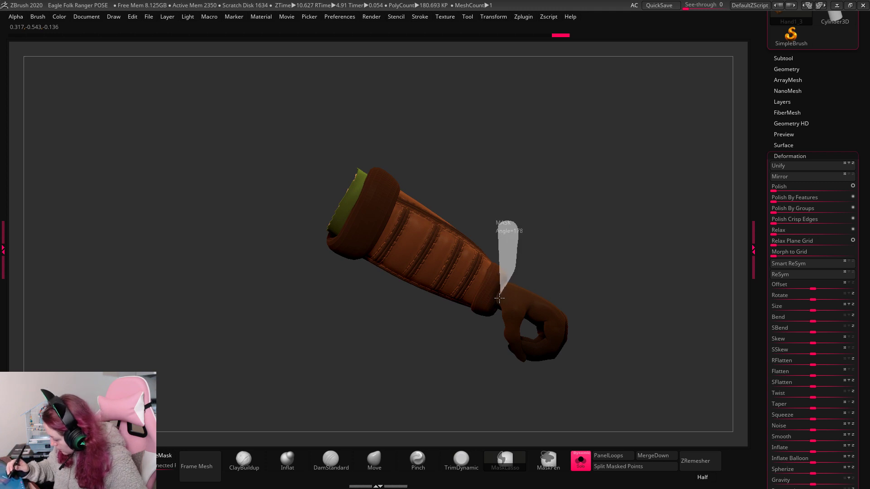
left_click_drag(500, 298, 501, 296, "ctrl")
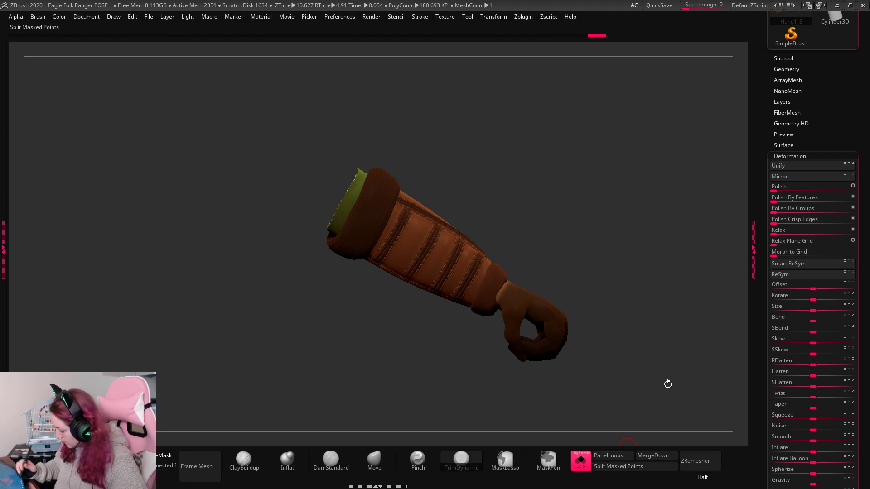
left_click_drag(668, 384, 658, 339)
left_click(581, 461)
Show the full figure again and move the Hand1_3 forearm up and away from its detached hand.
left_click_drag(705, 365, 573, 346)
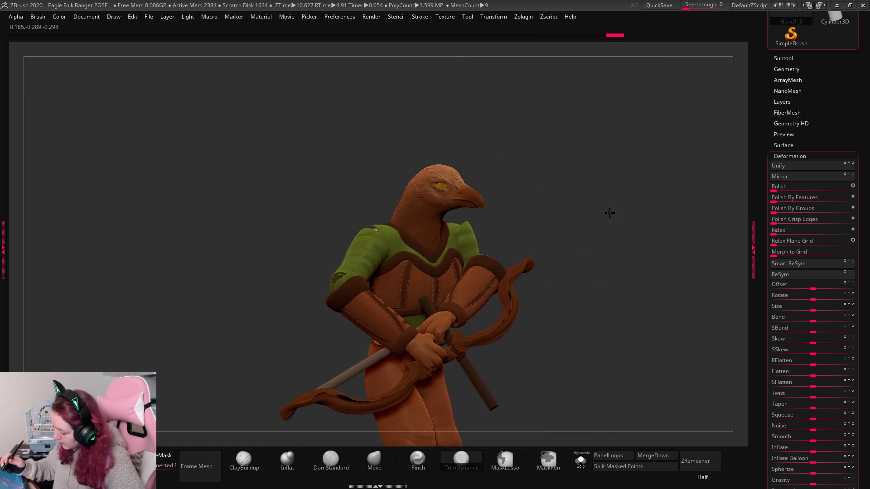
left_click_drag(610, 213, 590, 256, "alt")
key("w")
left_click_drag(528, 195, 573, 157)
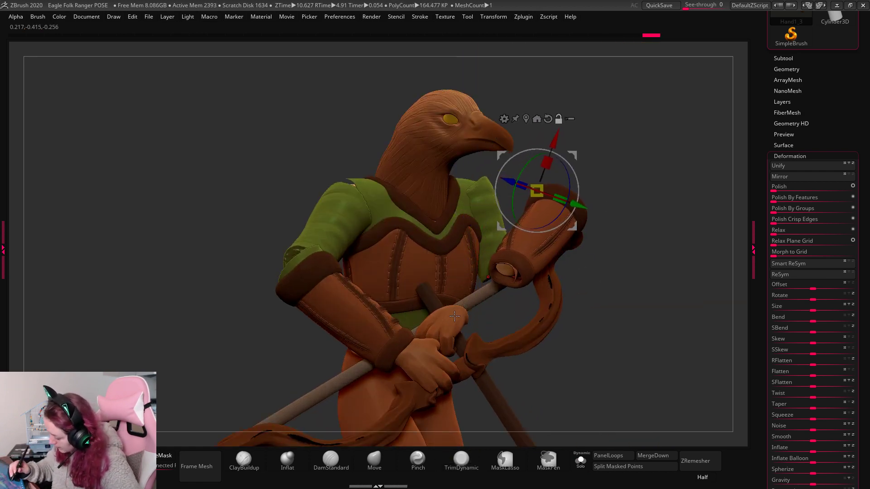
Rotate and raise the detached Hand1_4 hand onto the upper part of the shaft, checking it from the side.
left_click(456, 315, "alt")
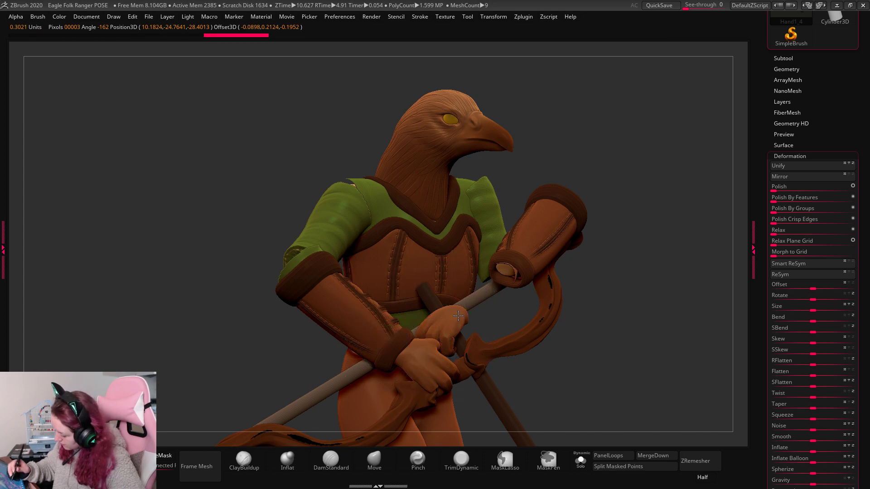
left_click(458, 316, "alt")
left_click_drag(507, 315, 476, 347)
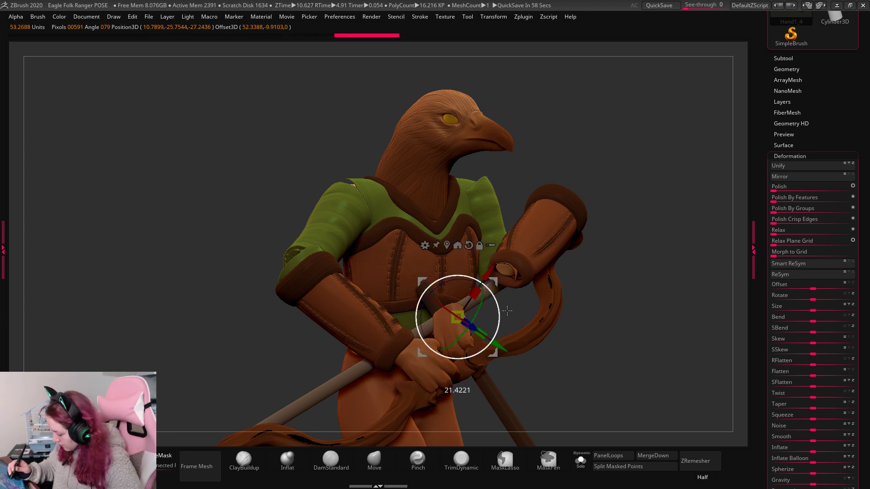
left_click(462, 316, "alt")
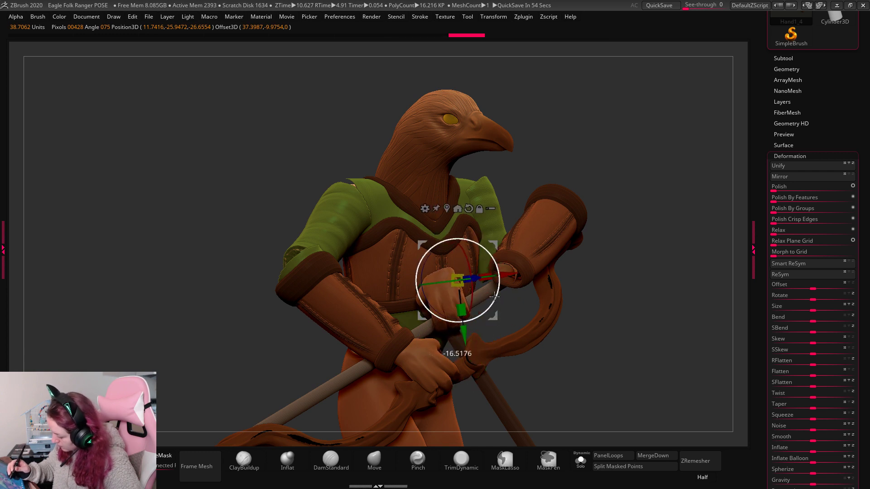
key("b")
key("t")
key("d")
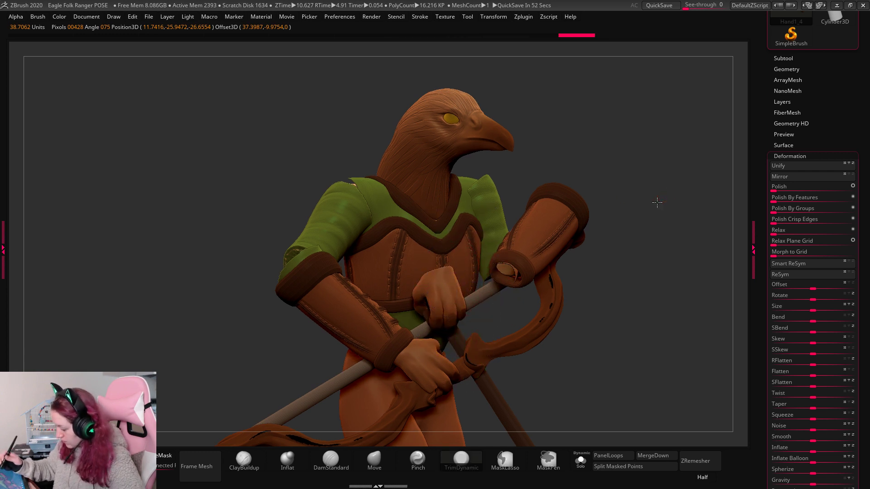
left_click_drag(656, 200, 557, 242)
key("w")
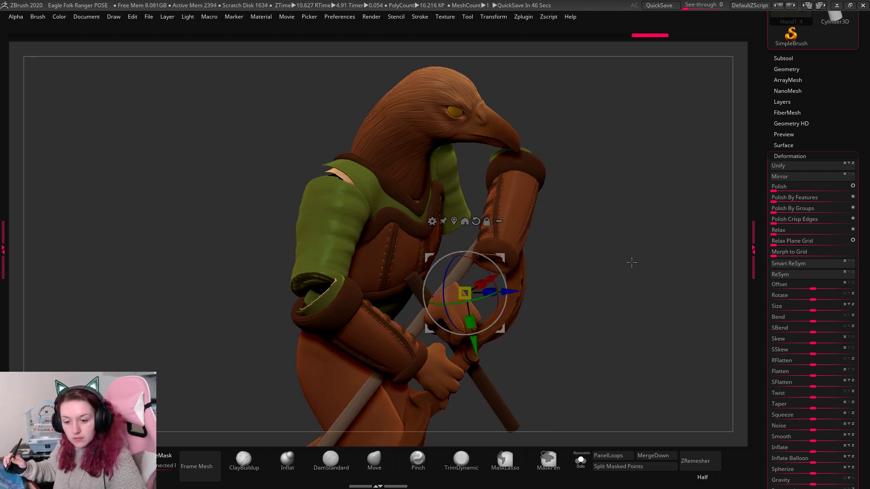
left_click_drag(639, 265, 632, 270)
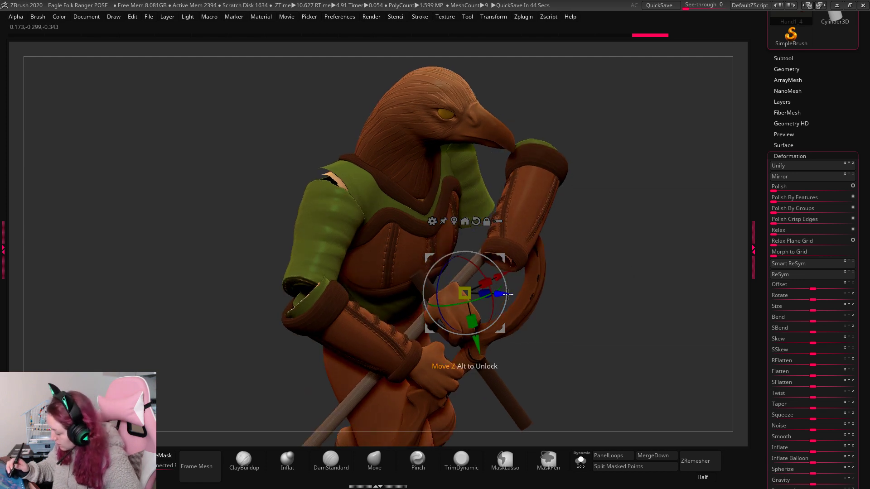
Move the bow forward, away from the torso and hands, checking the spacing from above.
left_click(517, 327, "alt")
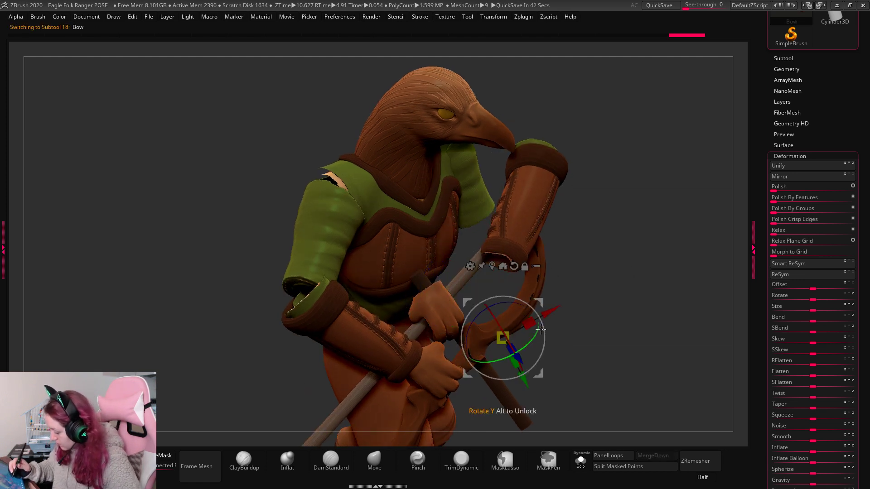
left_click_drag(524, 380, 528, 388)
key("ctrl+z")
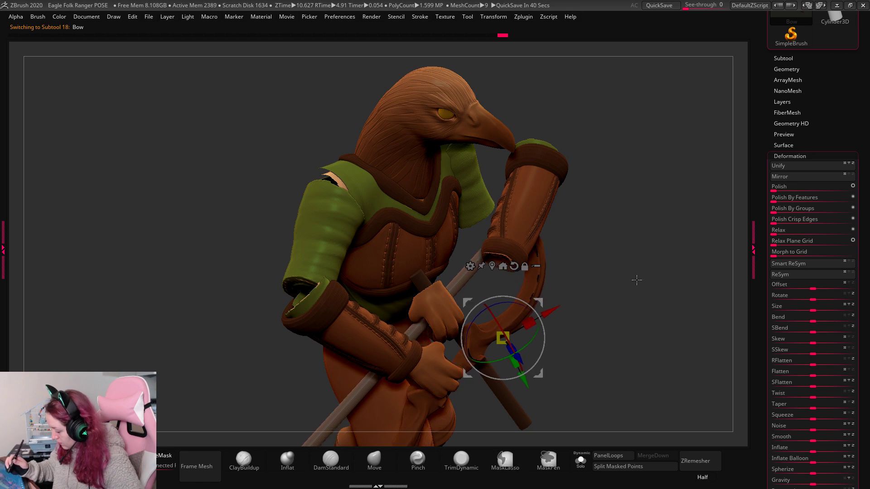
left_click_drag(635, 279, 465, 346)
key("ctrl+z")
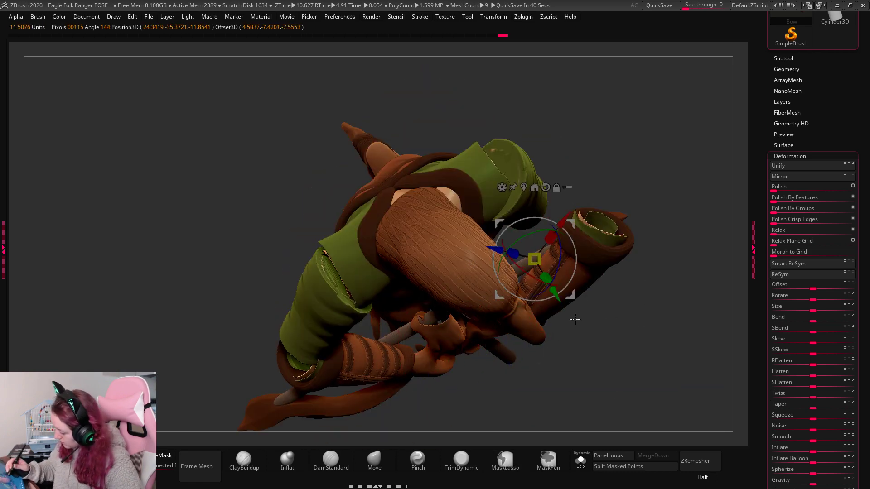
left_click_drag(564, 311, 578, 336)
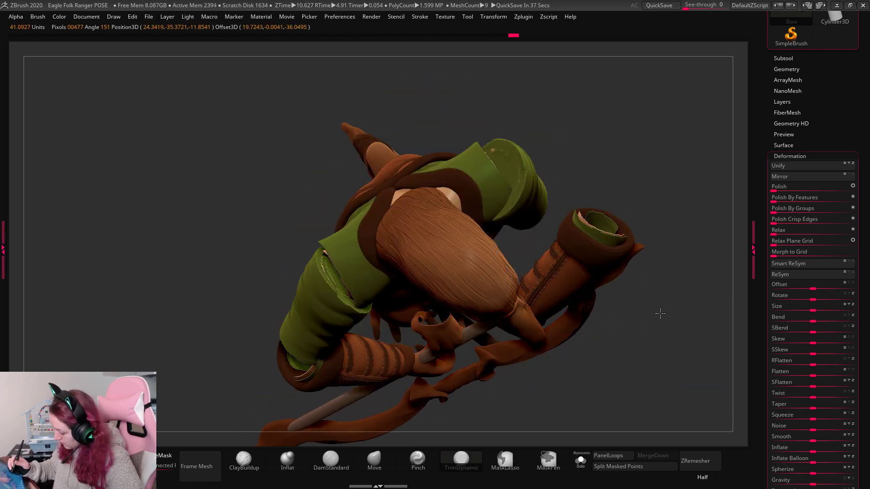
left_click_drag(660, 313, 601, 273)
Move the Hand1_3 forearm back so its cuff meets the repositioned hand and its elbow meets the upper sleeve.
left_click(430, 289, "alt")
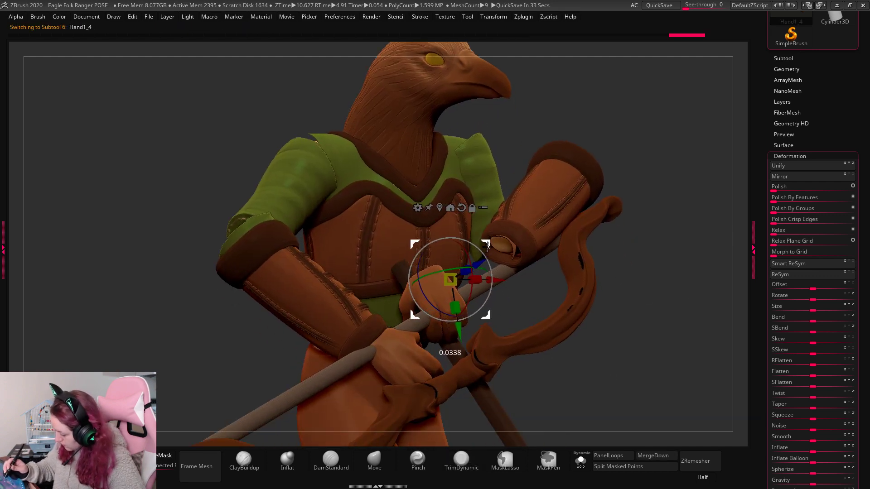
left_click(554, 219, "alt")
key("w")
left_click_drag(581, 117, 504, 181)
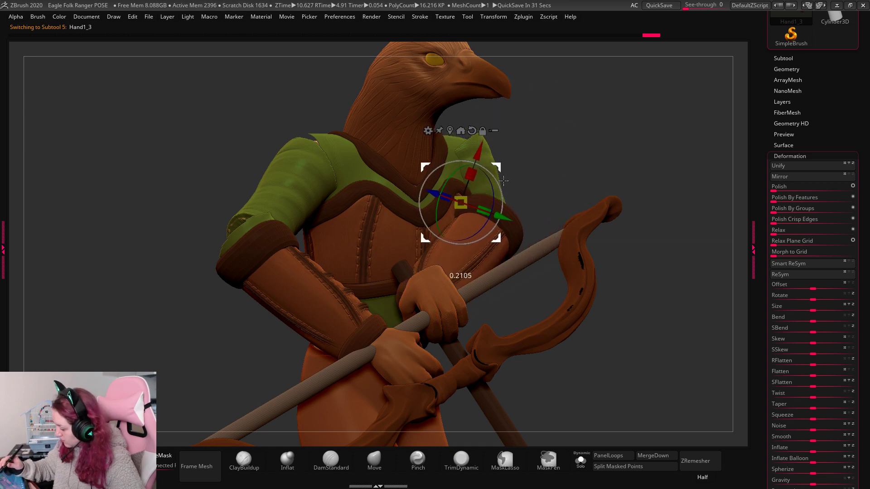
left_click_drag(640, 150, 538, 183)
key("q")
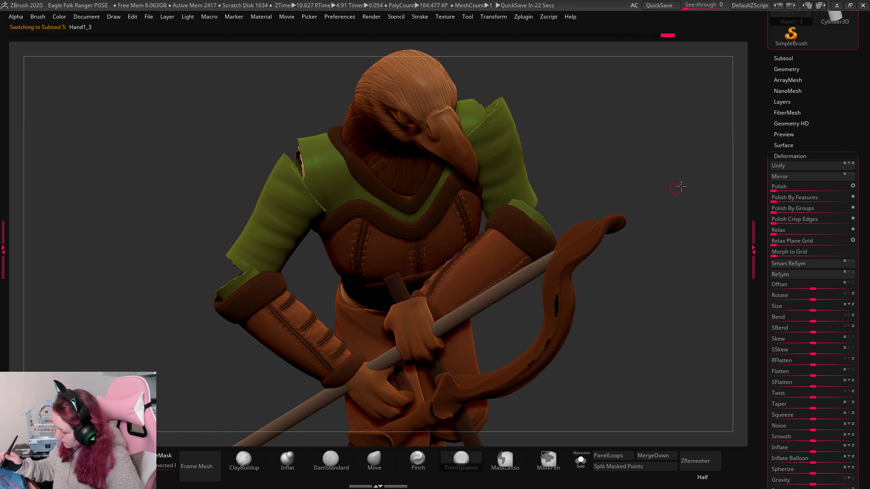
Nudge the Hand1_4 hand to fit the wrist cuff of the Hand1_3 forearm.
mouse_move(678, 189)
left_mouse_down()
mouse_move(690, 188)
mouse_move(656, 228)
left_mouse_up()
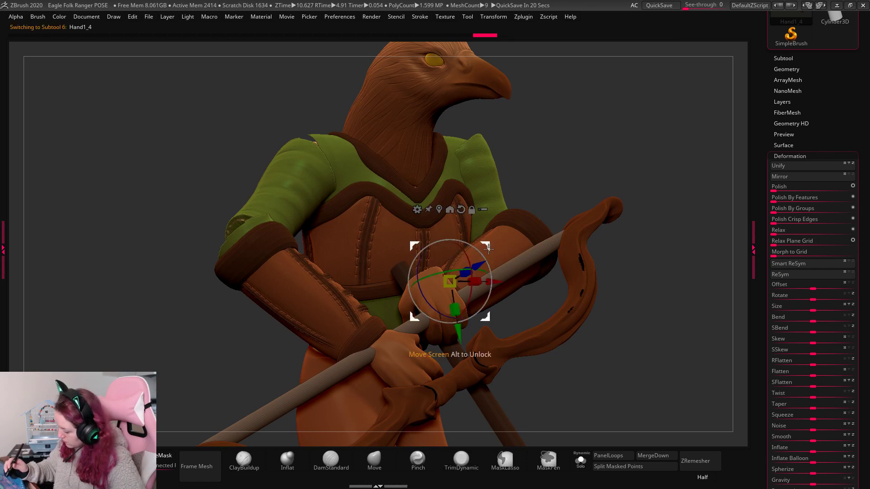
mouse_move(507, 284)
left_mouse_down()
mouse_move(516, 290)
mouse_move(517, 272)
left_mouse_up()
key("q")
key("f")
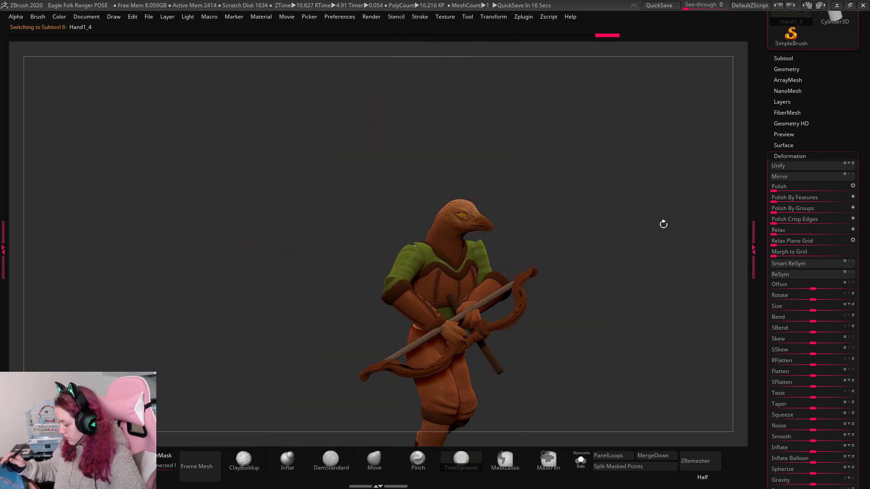
Move the dark PM3D_Cylinder3D1 rod up and in front of the two hands.
left_click_drag(664, 224, 453, 312)
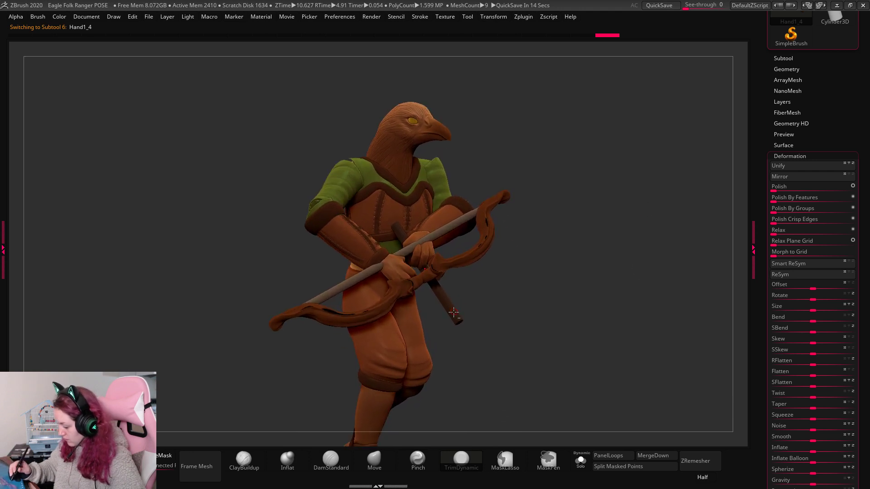
left_click_drag(456, 259, 467, 219)
key("q")
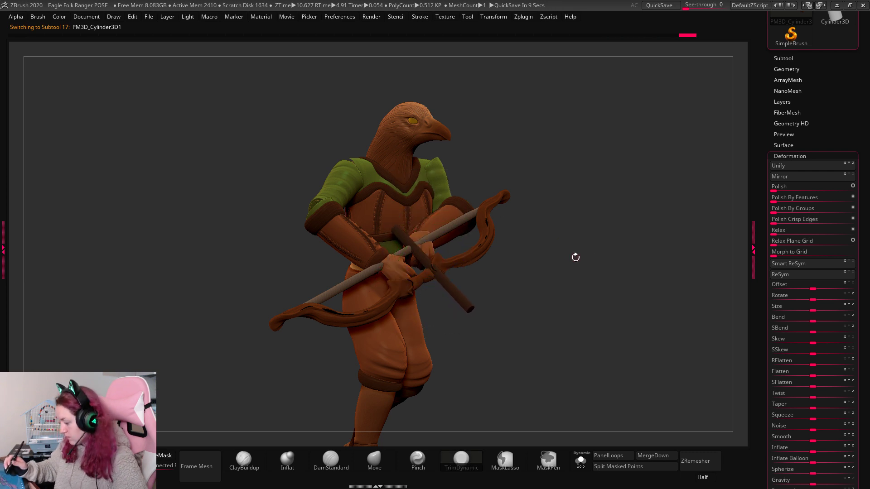
Fine-tune the position and rotation of the Hand1_3 forearm between its upper sleeve and hand.
left_click(447, 213, "alt")
key("w")
left_click_drag(503, 179, 515, 277)
left_click_drag(477, 225, 482, 227)
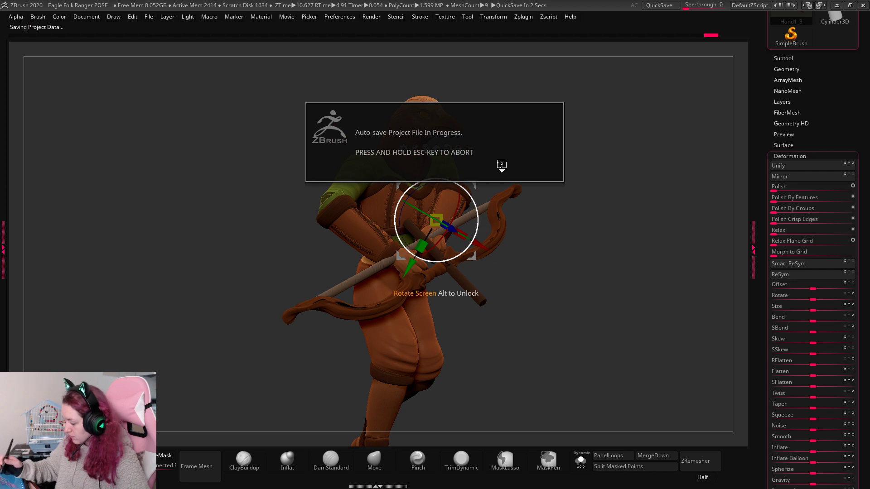
key("q")
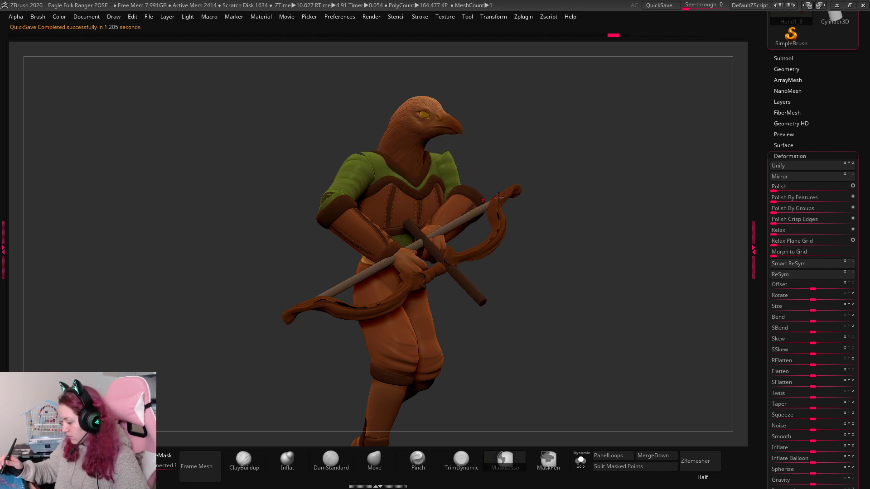
Adjust the Hand1 upper sleeve, and bring the opposite Hand1_1 upper sleeve closer to the torso.
left_click(499, 196, "alt")
key("w")
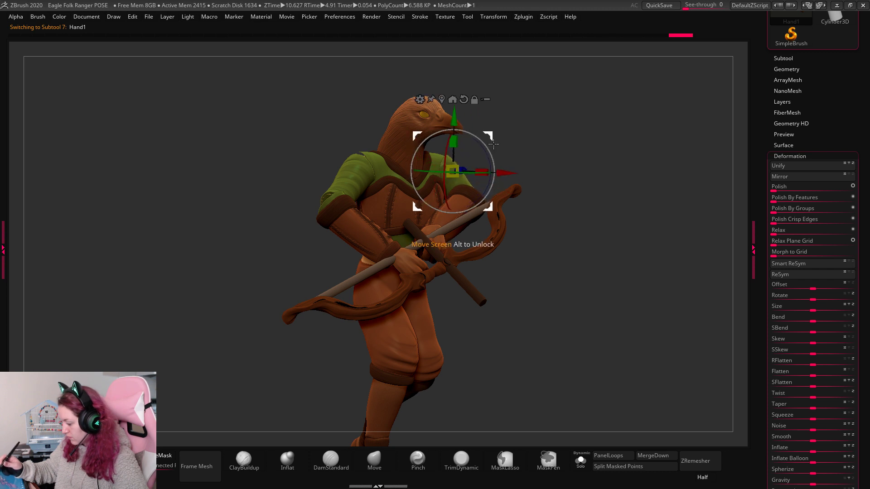
key("q")
left_click_drag(585, 107, 575, 110)
left_click(334, 261, "alt")
key("w")
left_click_drag(393, 146, 392, 134)
key("q")
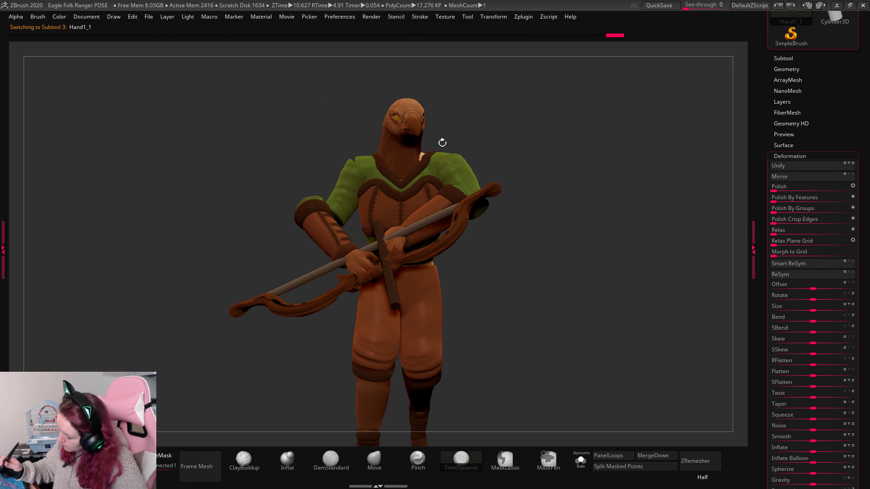
Move and rotate the Hand1_2 forearm to follow its lowered sleeve and bring its hand to the bow grip.
left_click_drag(579, 159, 598, 195)
left_click(364, 235, "alt")
key("w")
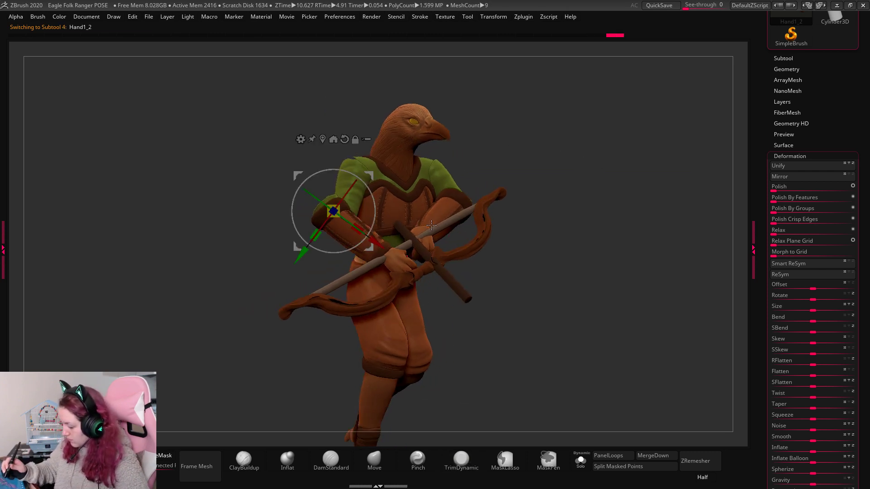
left_click_drag(331, 205, 360, 223)
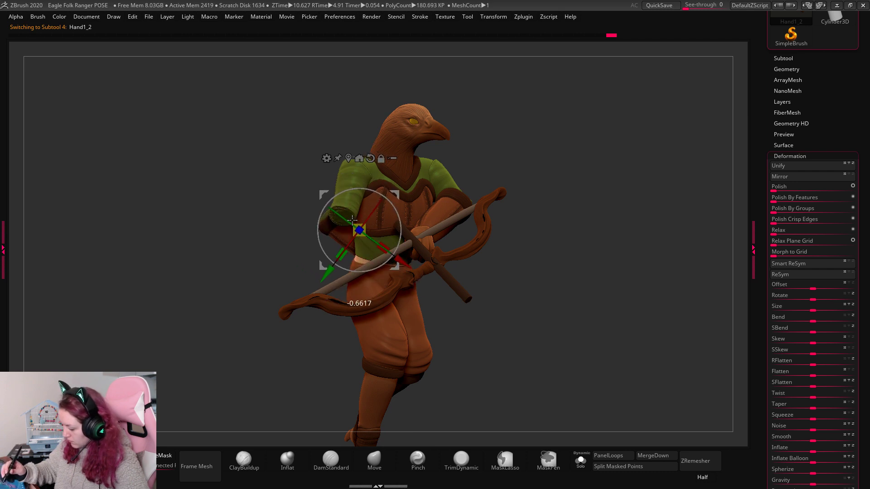
left_click_drag(589, 180, 621, 242)
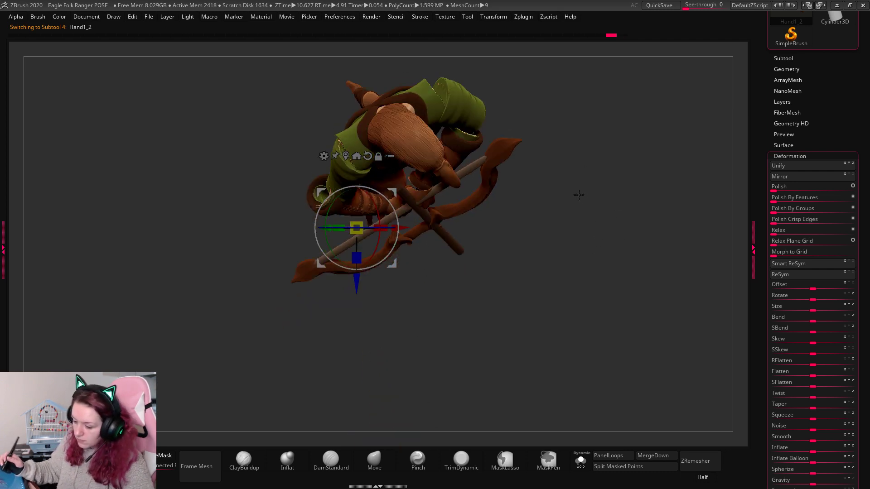
left_click_drag(592, 195, 577, 197, "alt")
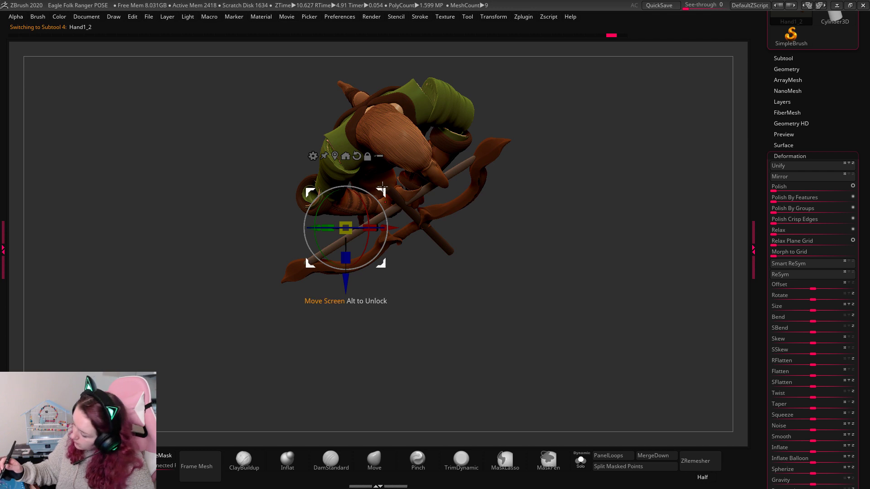
left_click_drag(382, 187, 295, 254)
left_click_drag(385, 195, 366, 218)
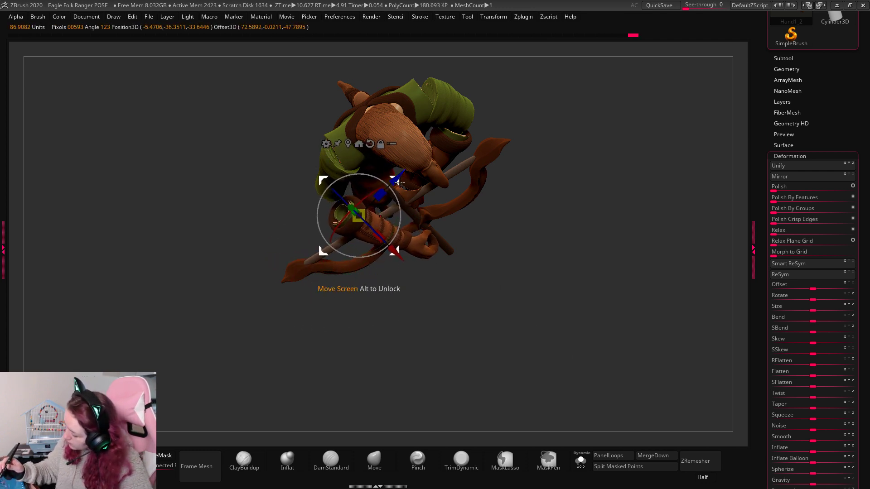
key("q")
left_click_drag(535, 190, 608, 205)
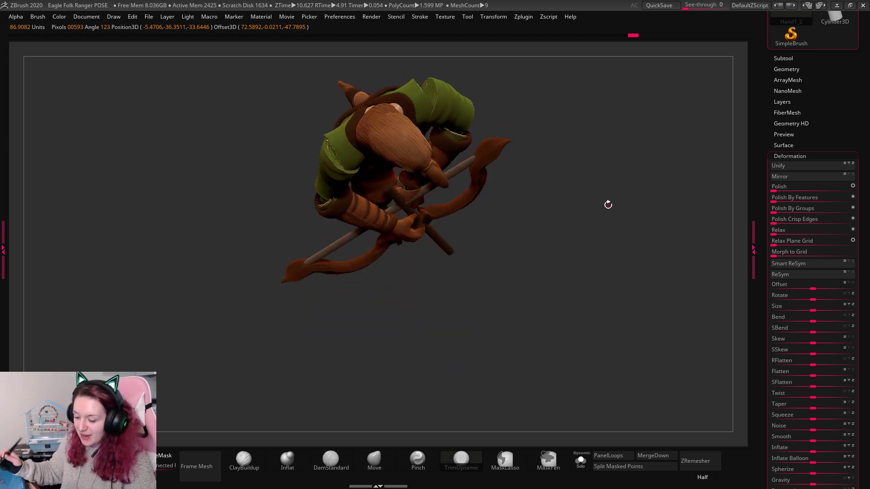
Refine the Hand1_2 forearm's placement from the front so it joins its sleeve and reaches the bow.
left_click_drag(610, 174, 514, 191)
key("w")
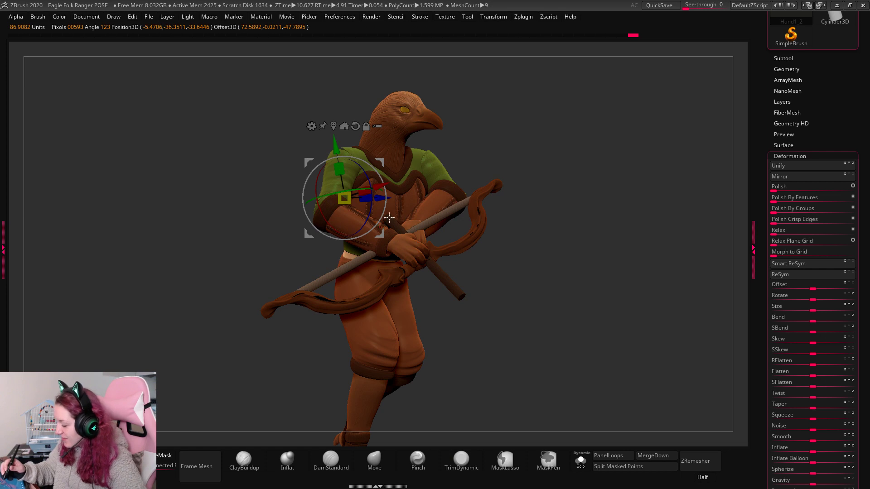
left_click_drag(389, 218, 383, 216)
key("q")
left_click_drag(621, 189, 619, 227)
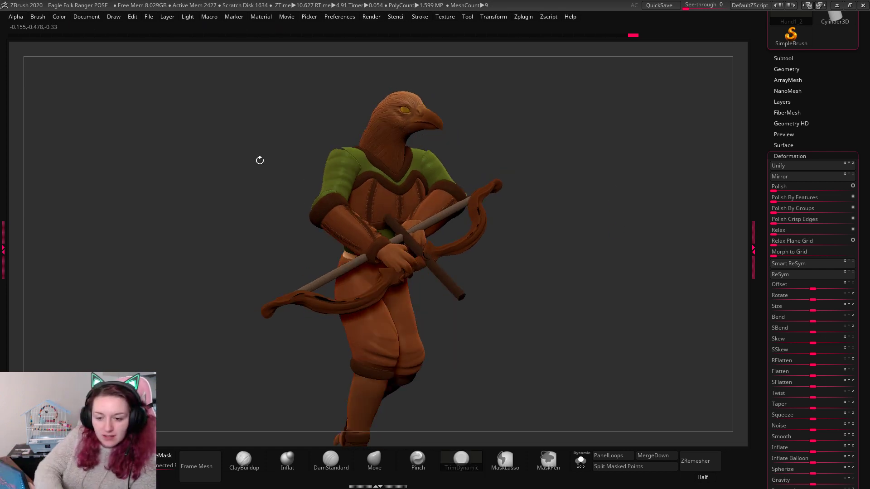
Switch to the reference image board and move the owl archer picture aside to uncover the green-clad bird ranger.
key("alt+Tab")
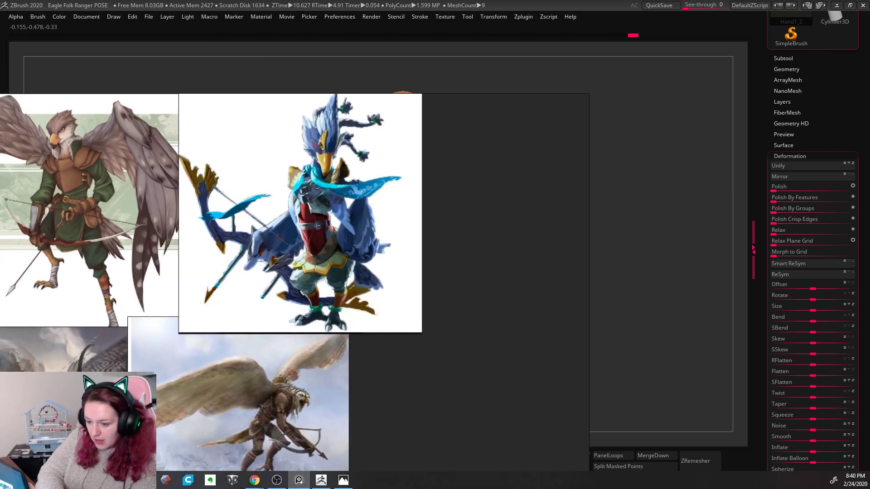
right_click_drag(625, 147, 653, 146)
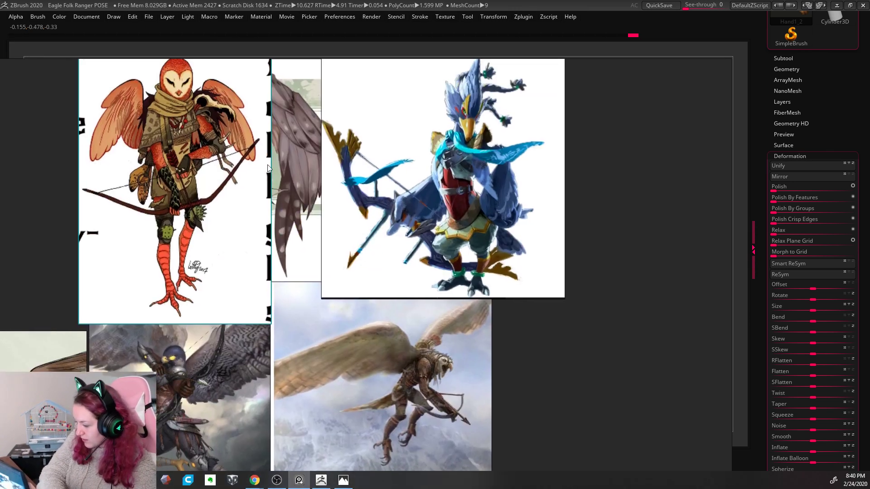
right_click_drag(609, 363, 707, 347)
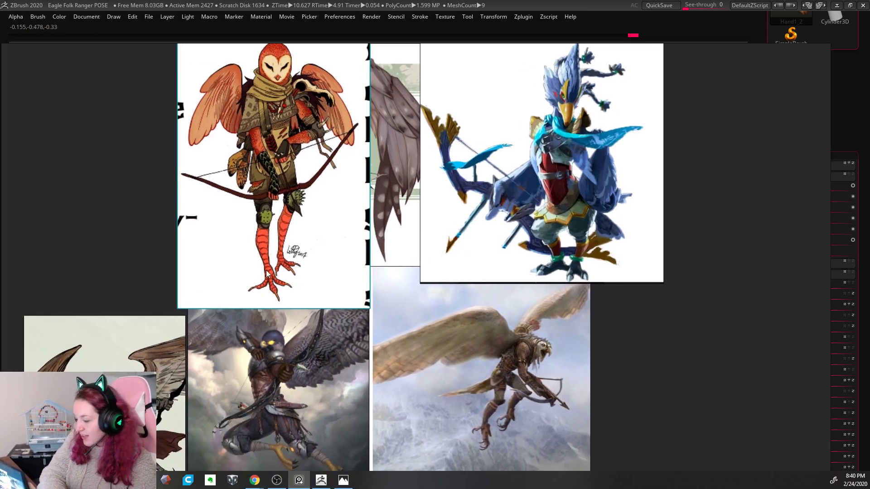
left_click_drag(297, 222, 139, 219)
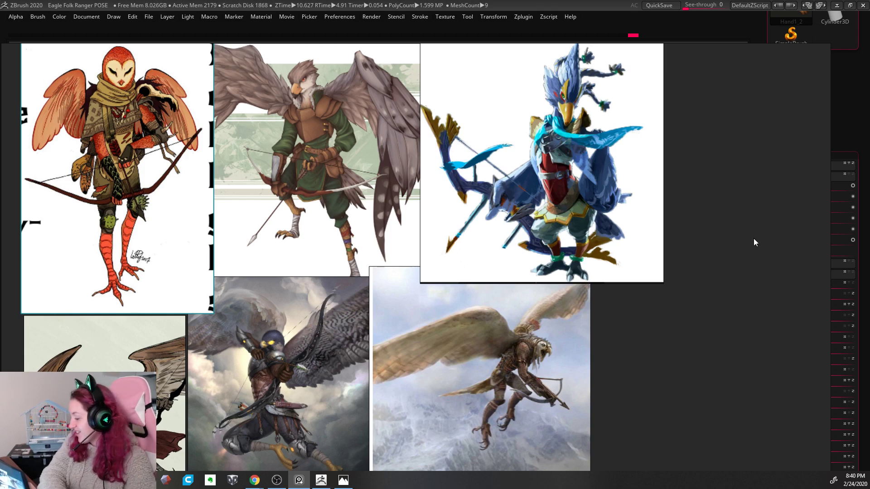
Examine the bird-archer references for arm and bow placement, and return to the ranger model in ZBrush.
right_click_drag(754, 239, 764, 215)
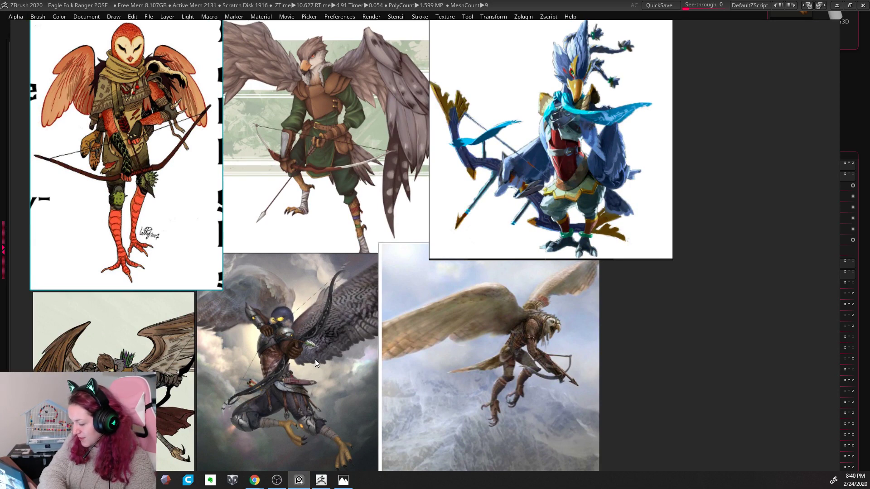
right_click_drag(693, 301, 143, 272)
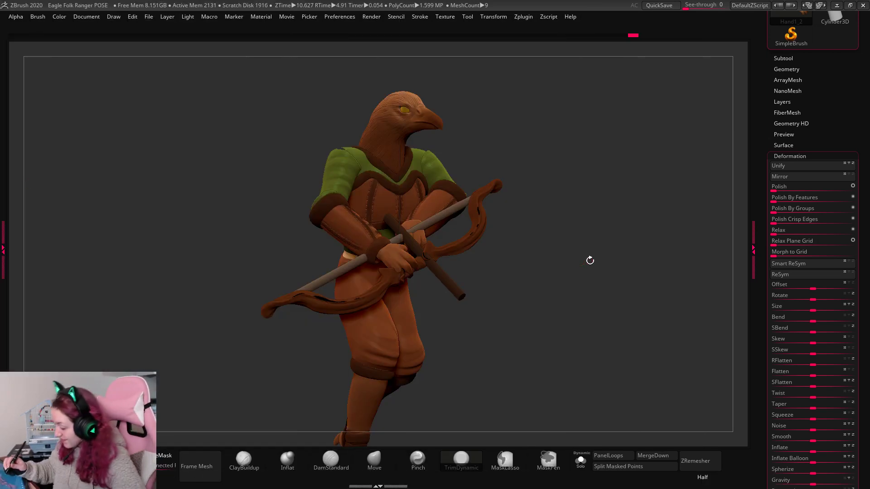
Reposition the Hand1_2 forearm from its elbow, rotating and nudging it to fit its sleeve and the bow grip.
left_click_drag(602, 266, 602, 272)
key("w")
left_click_drag(384, 181, 304, 186)
left_click_drag(339, 206, 550, 107, "alt")
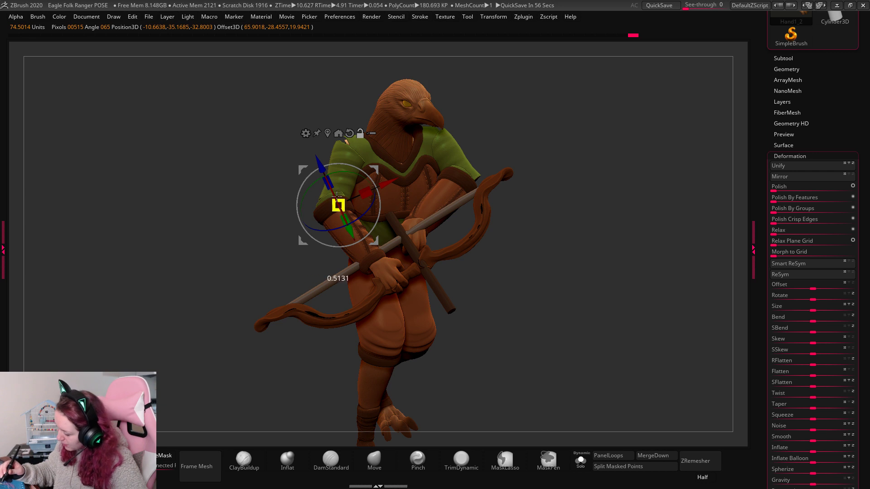
mouse_move(337, 194)
left_mouse_down("alt")
mouse_move(330, 176)
mouse_move(351, 197)
left_mouse_up("alt")
mouse_move(377, 204)
left_mouse_down()
mouse_move(375, 212)
mouse_move(376, 205)
left_mouse_up()
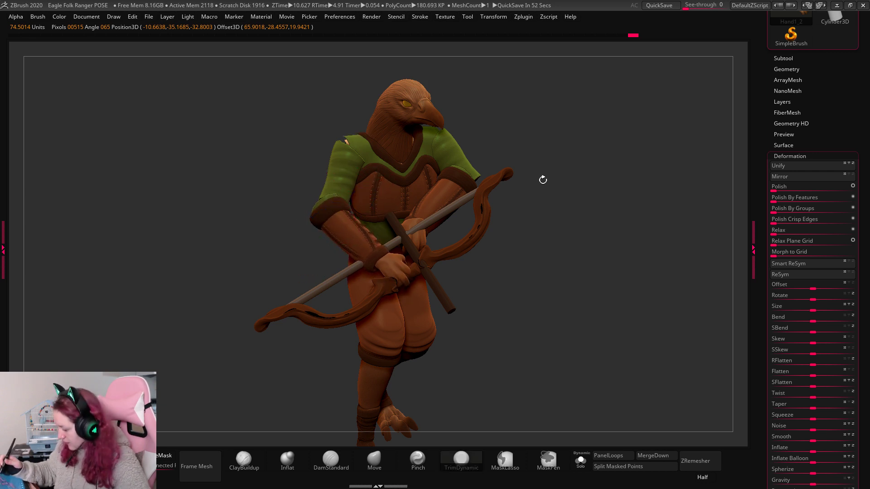
left_click_drag(375, 168, 379, 172)
left_click_drag(382, 204, 383, 201)
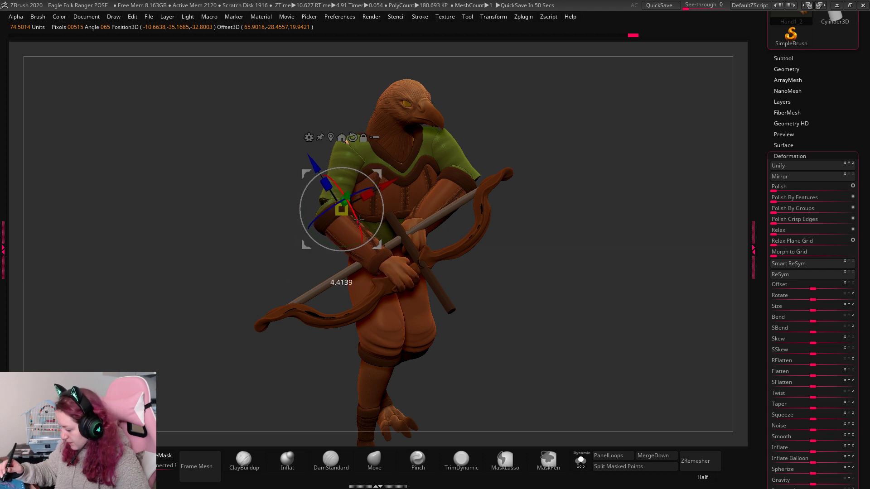
Shift the Hand1_3 forearm outward beneath its sleeve and adjust the Hand1_4 hand to follow it.
key("q")
left_click_drag(611, 190, 609, 189)
left_click(455, 184, "alt")
key("w")
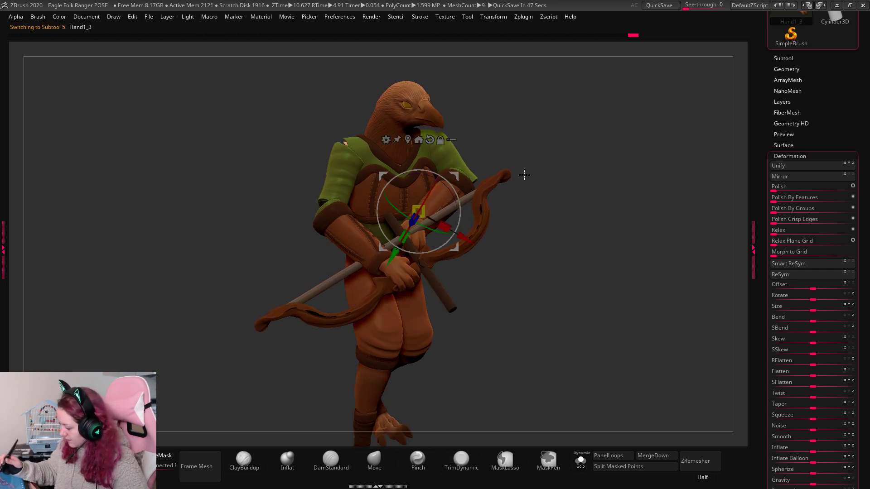
left_click_drag(459, 199, 472, 213)
mouse_move(546, 171)
left_mouse_down()
mouse_move(562, 196)
mouse_move(517, 177)
mouse_move(475, 173)
mouse_move(479, 200)
left_mouse_up()
key("q")
key("w")
key("q")
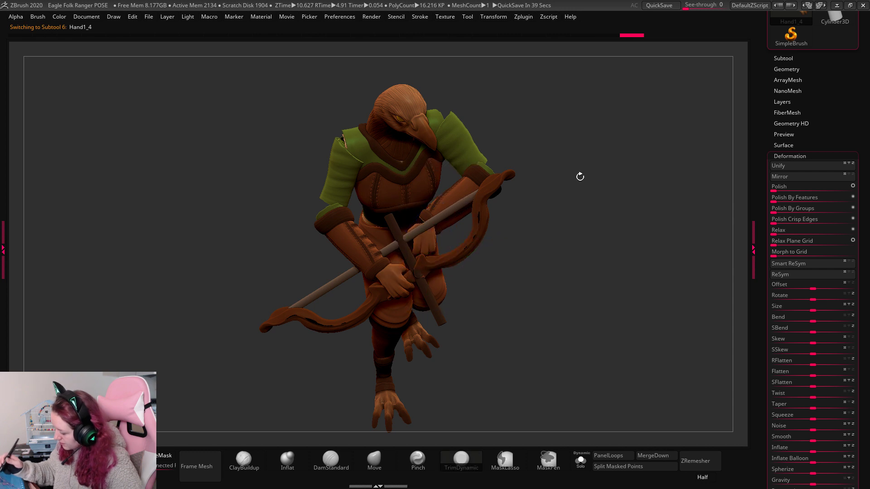
left_click_drag(581, 177, 440, 243)
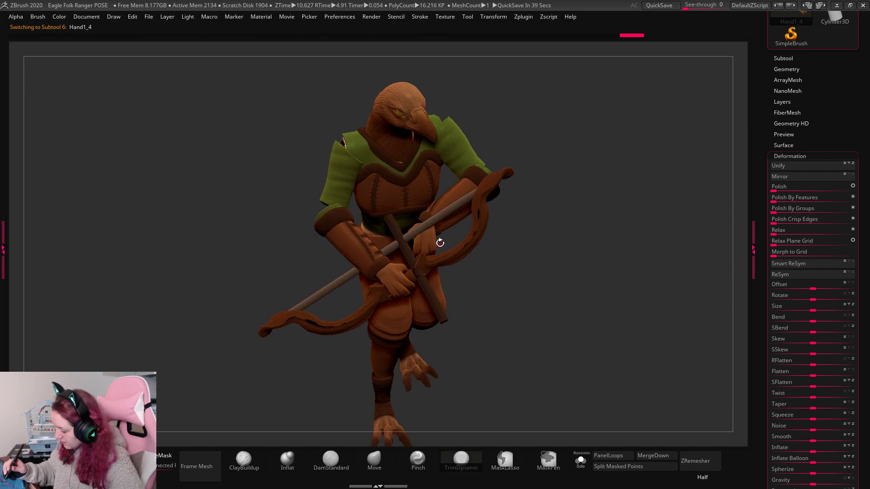
Move the bow outward so its grip follows the repositioned hands.
left_click(469, 245, "alt")
key("w")
mouse_move(503, 169)
left_mouse_down()
mouse_move(518, 164)
mouse_move(511, 164)
mouse_move(517, 189)
mouse_move(518, 165)
left_mouse_up()
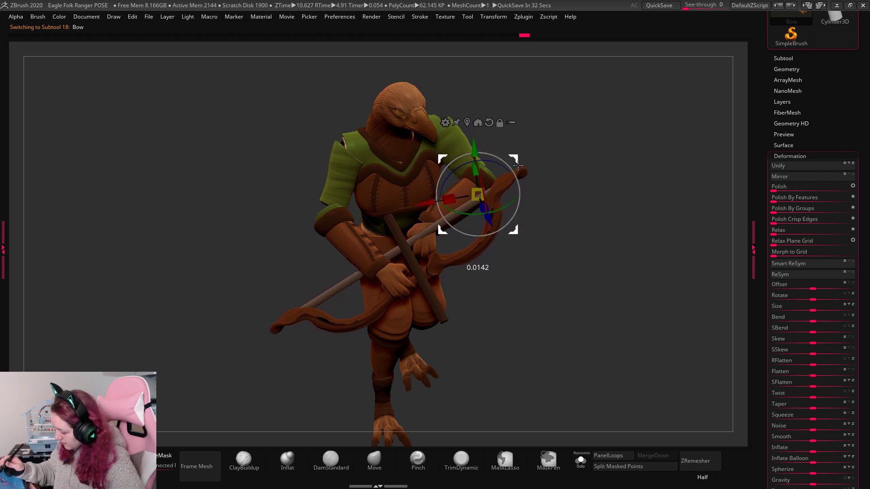
key("q")
left_click_drag(668, 187, 622, 194)
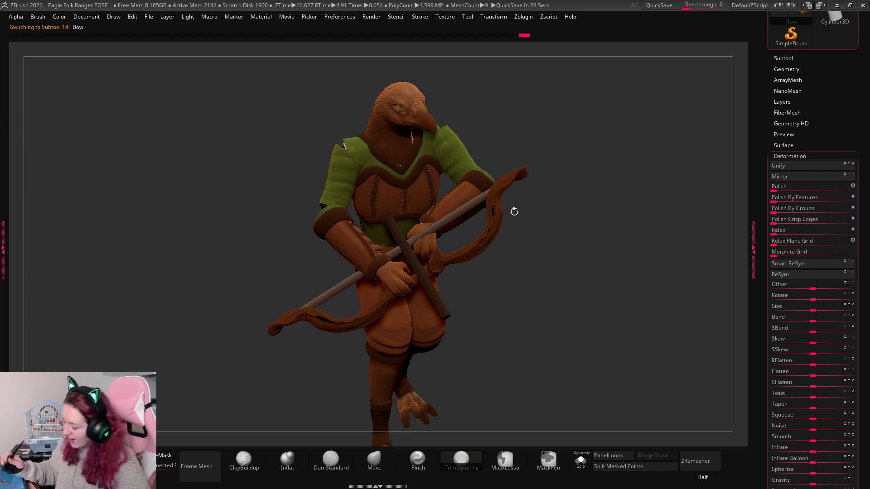
Move the PM3D_Cylinder3D1 shaft outward and nudge it along its length to realign it with the bow.
left_click(450, 261, "alt")
left_click_drag(445, 225, 463, 233)
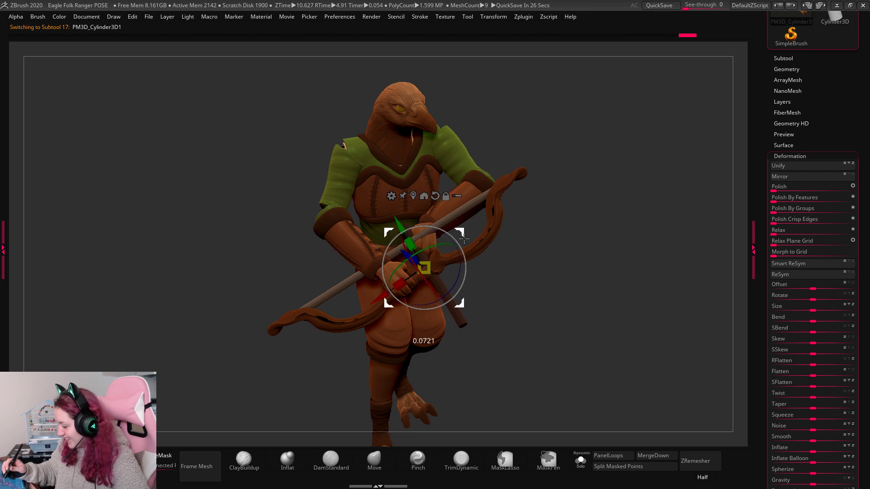
key("q")
left_click_drag(402, 253, 407, 256)
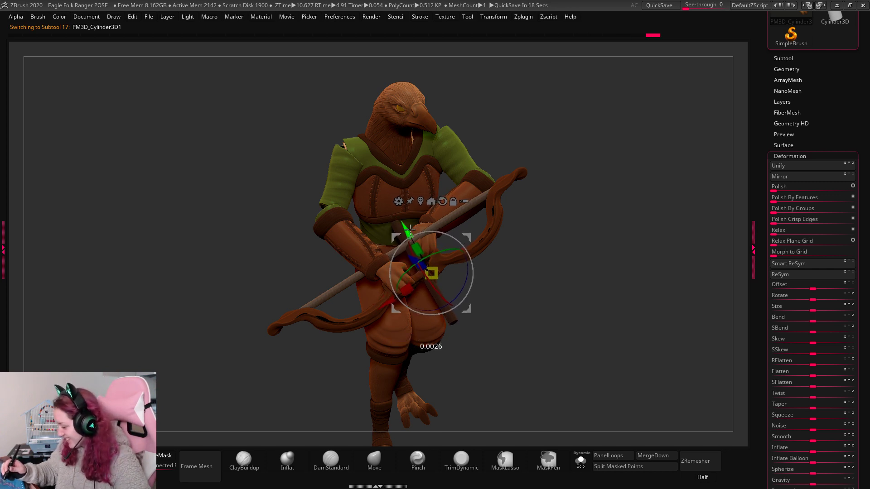
left_click_drag(409, 229, 409, 229)
key("q")
left_click_drag(524, 217, 521, 244)
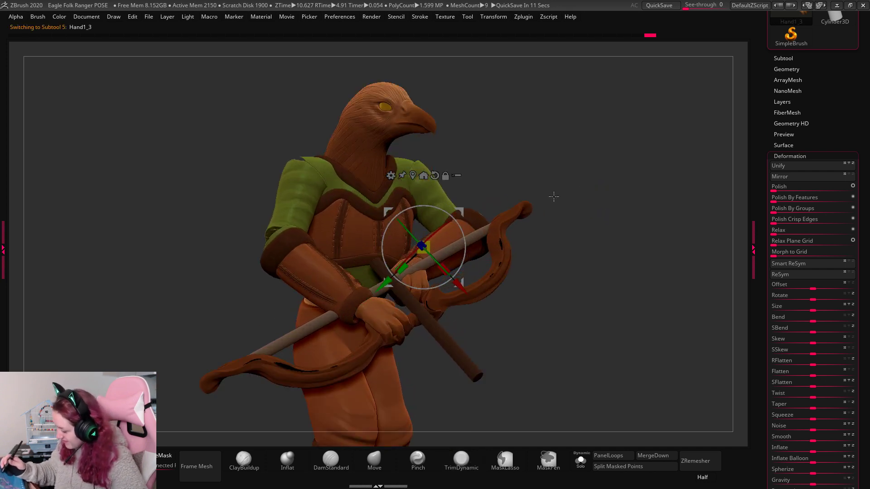
Place the gizmo on the Hand1_3 forearm and rotate and shift it to line up with its sleeve and hand.
key("q")
left_click_drag(553, 196, 495, 220)
key("w")
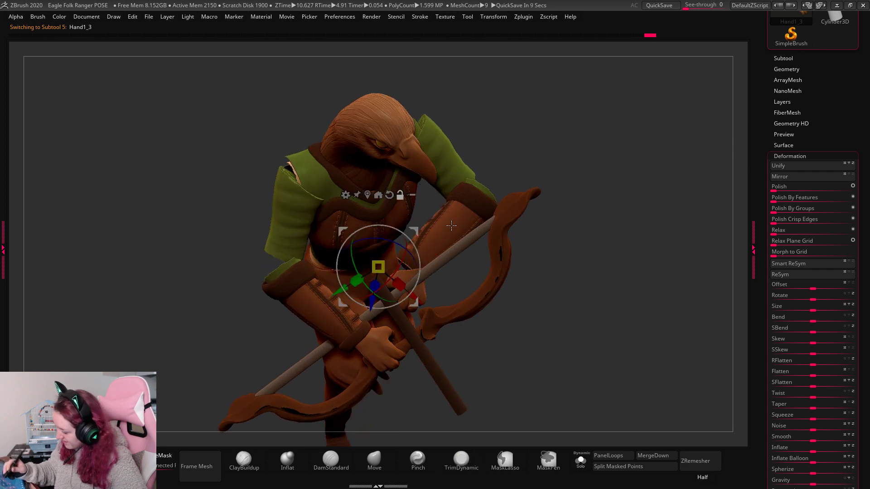
left_click(451, 225)
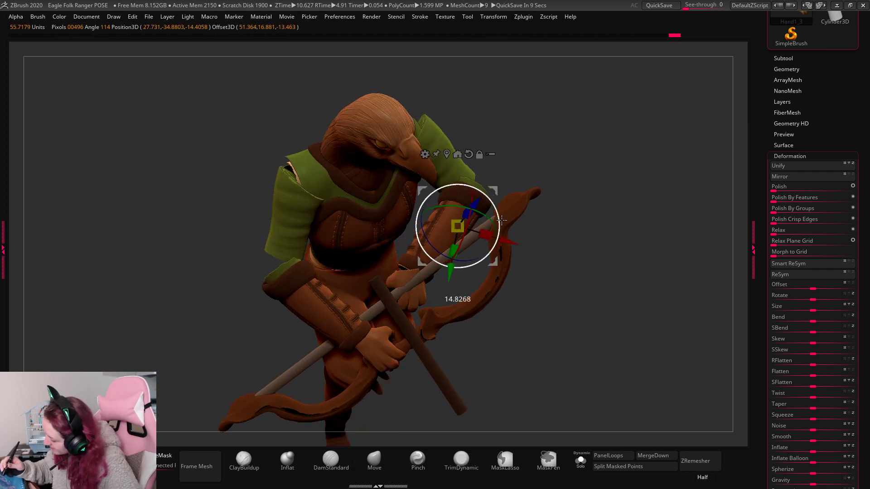
left_click_drag(501, 220, 502, 218)
key("q")
mouse_move(619, 213)
left_mouse_down()
mouse_move(626, 171)
mouse_move(641, 219)
mouse_move(632, 216)
left_mouse_up()
key("w")
left_click_drag(494, 190, 490, 200)
Check the Hand1 upper sleeve's fit at the shoulder and elbow from the front and side.
key("q")
left_click(465, 208, "alt")
key("w")
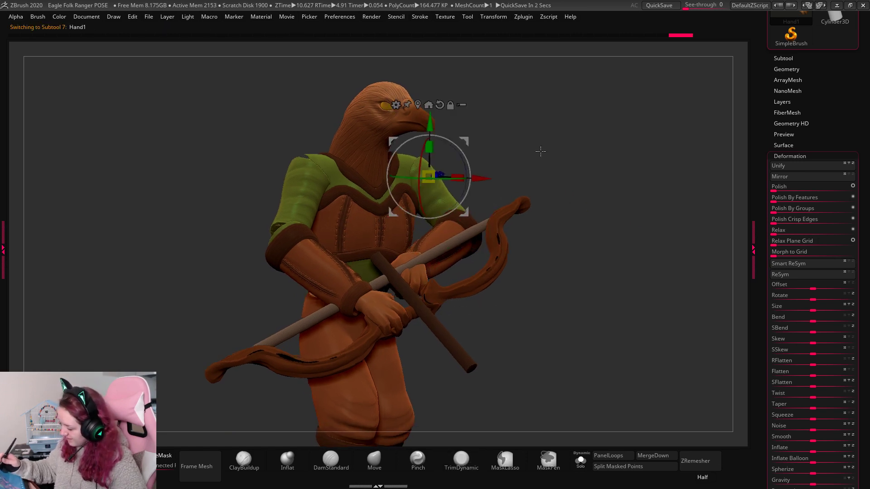
left_click_drag(540, 152, 550, 140)
left_click_drag(587, 187, 575, 202)
left_click(429, 173, "alt")
left_click(429, 173, "alt")
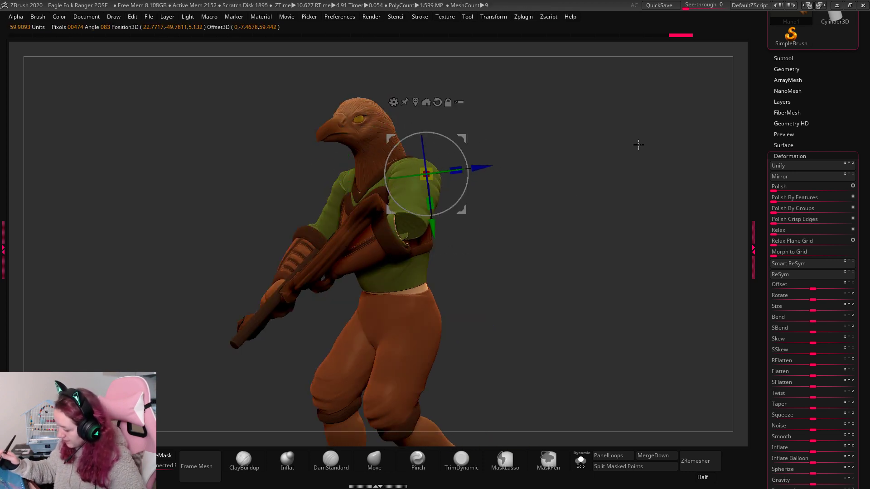
left_click_drag(637, 144, 615, 146)
key("q")
Isolate the body mesh, mask the torso down to the waist, and split the masked part from the legs.
left_click(466, 273, "alt")
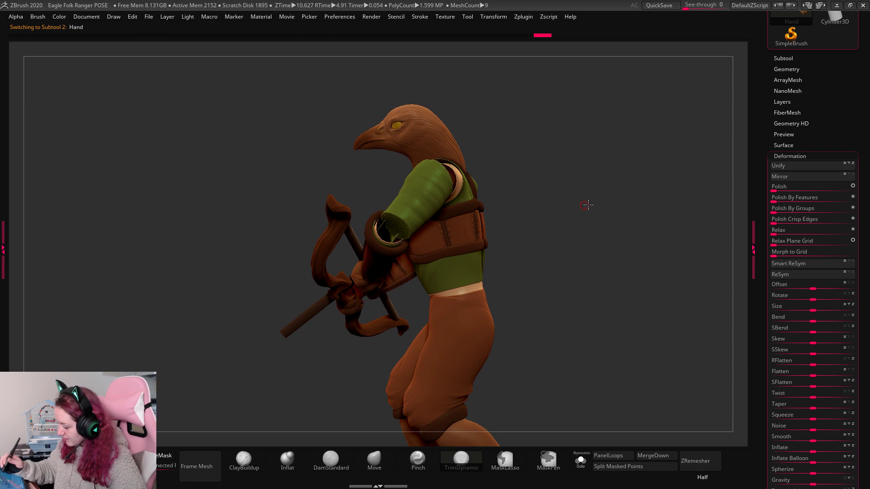
left_click_drag(586, 204, 646, 207)
left_click(580, 462)
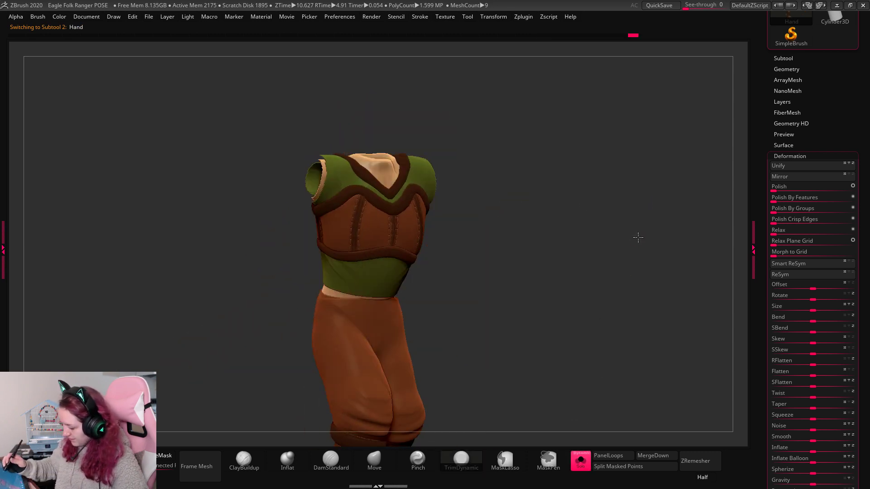
left_click_drag(638, 238, 632, 225, "alt")
mouse_move(535, 104)
left_mouse_down("ctrl")
mouse_move(418, 83)
mouse_move(287, 272)
mouse_move(555, 298)
left_mouse_up("ctrl")
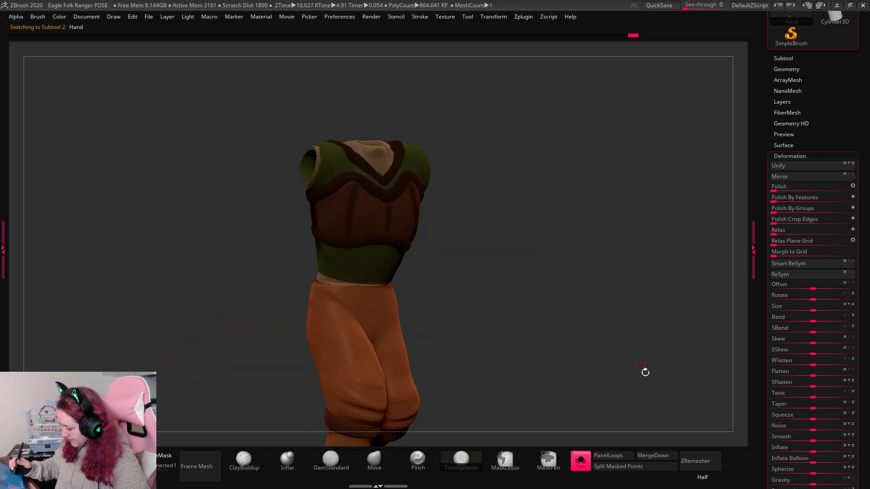
left_click_drag(646, 372, 618, 297)
mouse_move(506, 122)
left_mouse_down("ctrl")
mouse_move(264, 156)
mouse_move(344, 288)
mouse_move(453, 281)
mouse_move(503, 136)
left_mouse_up("ctrl")
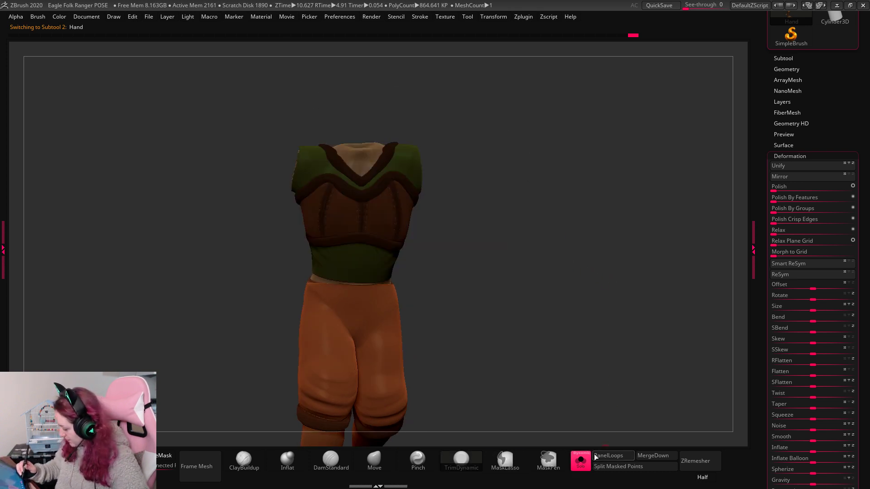
left_click(624, 469)
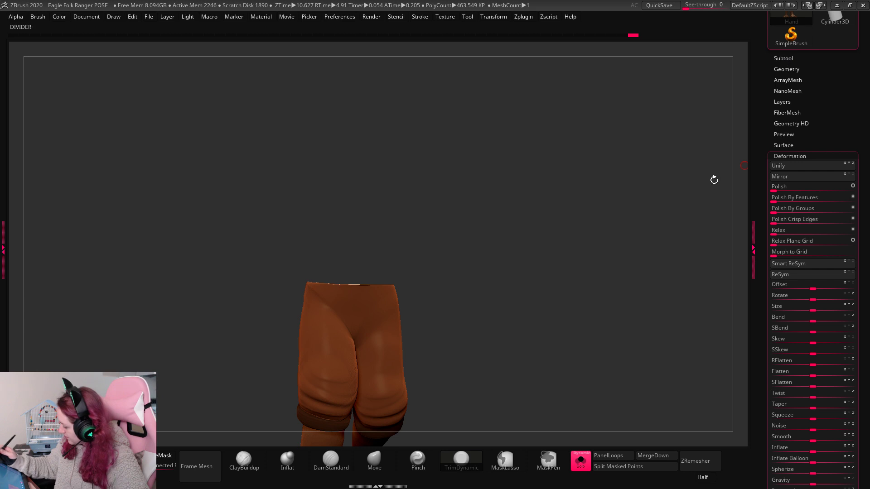
Show the full figure again and rotate the split-off torso about its vertical axis as seen from above.
left_click(580, 460)
left_click_drag(571, 163, 539, 193)
key("w")
left_click_drag(385, 209, 561, 85, "alt")
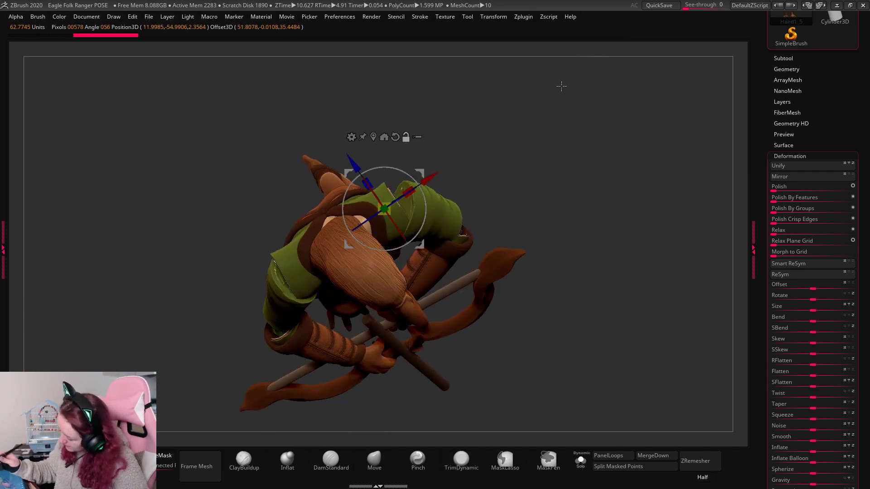
left_click_drag(427, 210, 421, 169)
Move the Hand1_1 upper sleeve to the turned torso's shoulder and shift the Hand1_2 forearm to follow it.
left_click(434, 295, "alt")
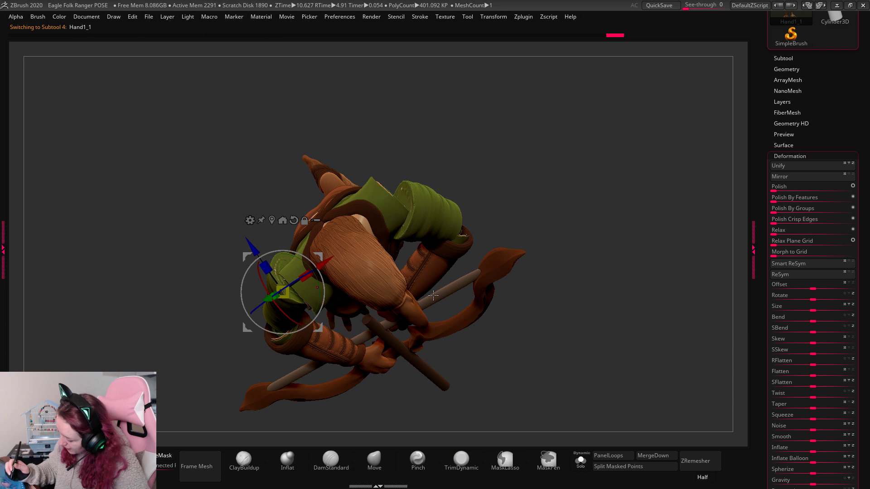
left_click_drag(323, 262, 329, 272)
left_click(343, 314, "alt")
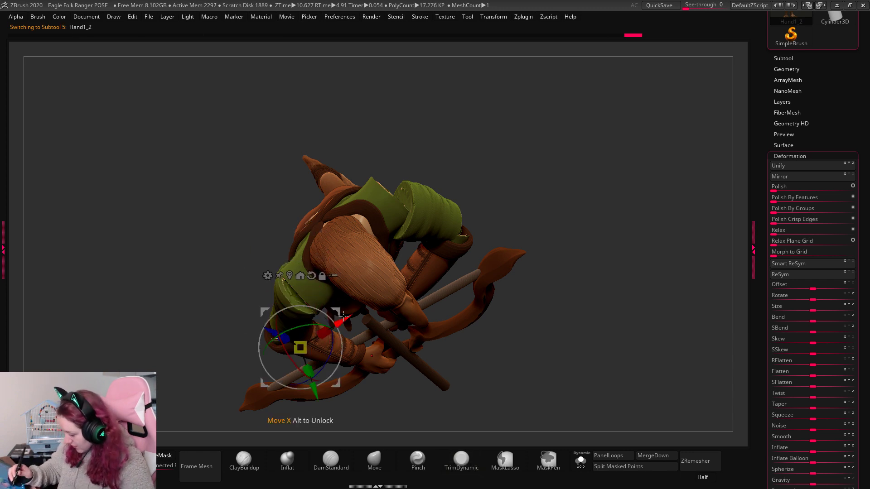
left_click_drag(339, 312, 347, 314)
Move the Hand1 upper sleeve back to the turned shoulder and bring the Hand1_3 forearm along with it.
left_click(429, 211, "alt")
left_click_drag(468, 163, 460, 148)
left_click(435, 274, "alt")
left_click_drag(472, 249, 468, 229)
key("q")
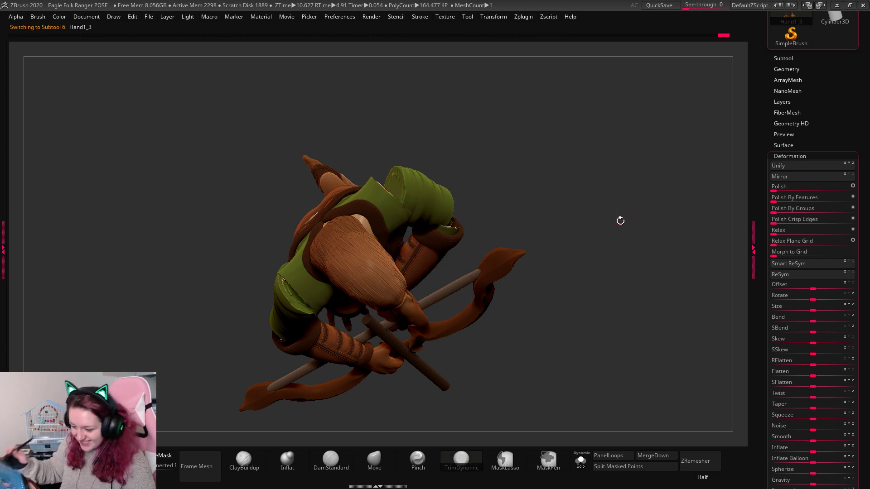
left_click_drag(622, 207, 600, 207)
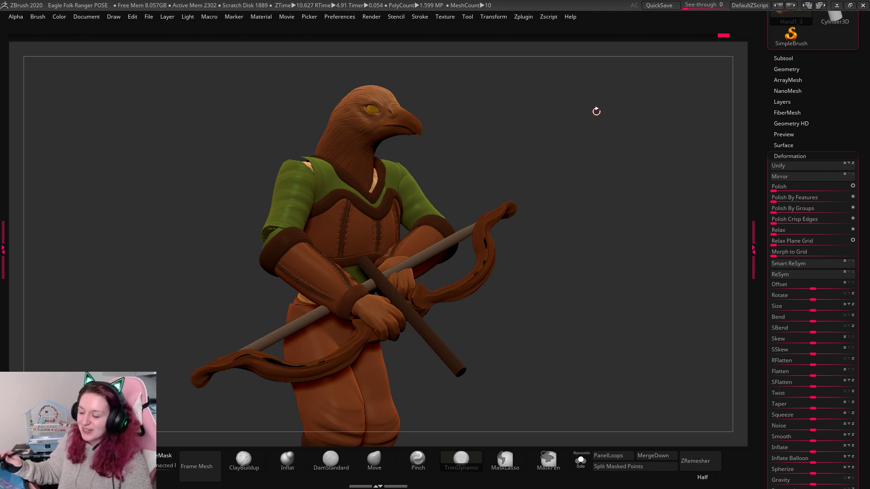
Place the gizmo on the Hand1_3 forearm and move it to meet its sleeve opening, working from above.
key("w")
left_click_drag(427, 241, 475, 238, "alt")
left_click_drag(598, 175, 480, 176)
left_click_drag(560, 165, 510, 204)
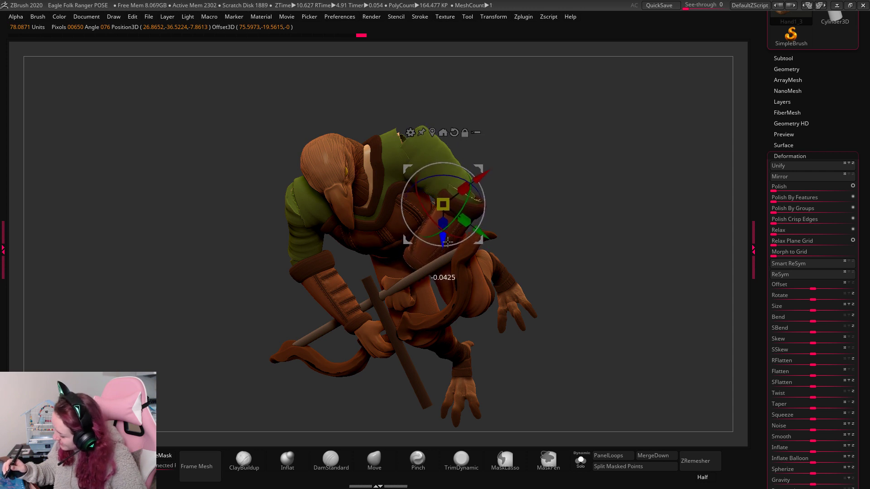
key("q")
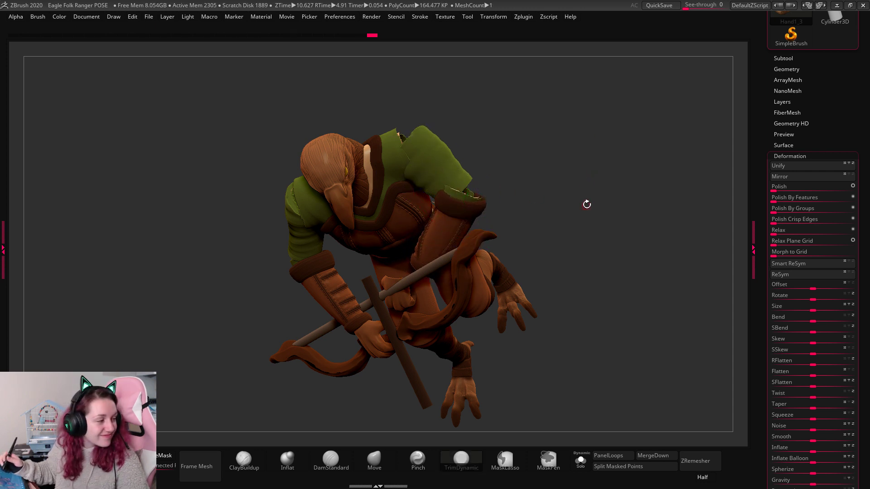
Rotate the Hand1_3 forearm from a front three-quarter view so it points toward its hand.
left_click_drag(594, 197, 517, 223)
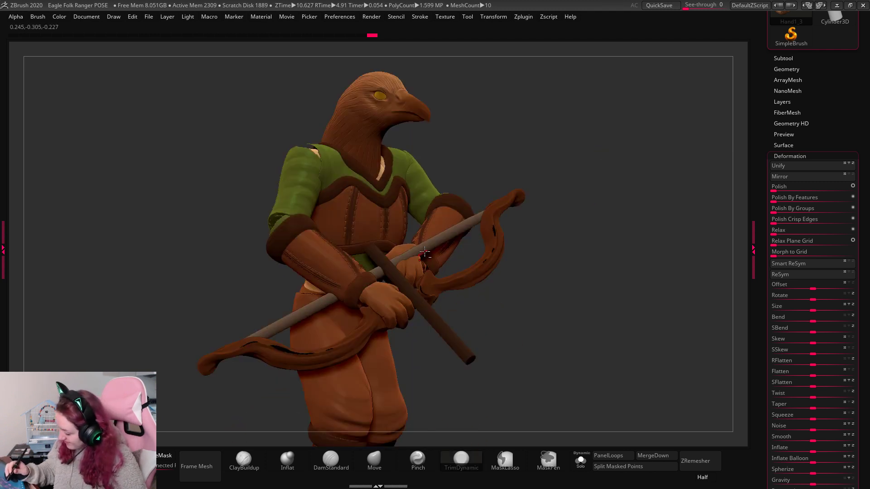
key("w")
left_click(469, 235)
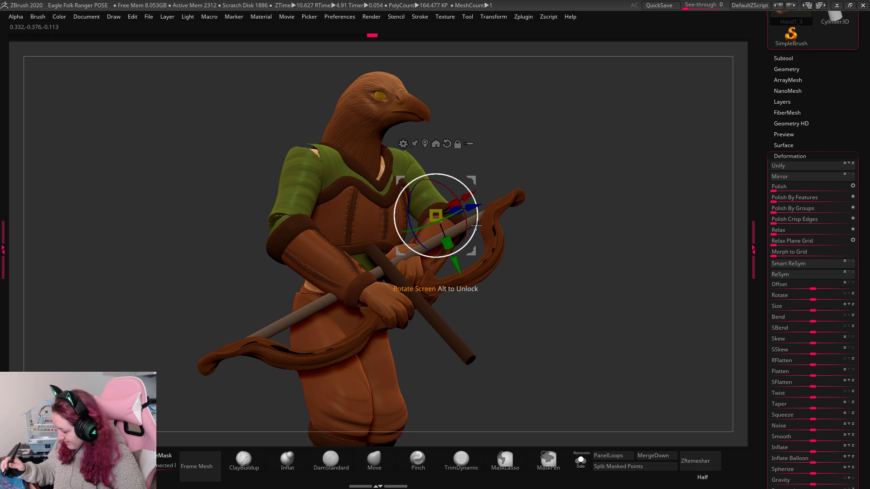
mouse_move(475, 234)
left_mouse_down()
mouse_move(454, 242)
mouse_move(458, 233)
left_mouse_up()
Select the Hand1_4 hand and shift it to line up with the end of its forearm.
left_click_drag(536, 207, 475, 258)
left_click(406, 278, "alt")
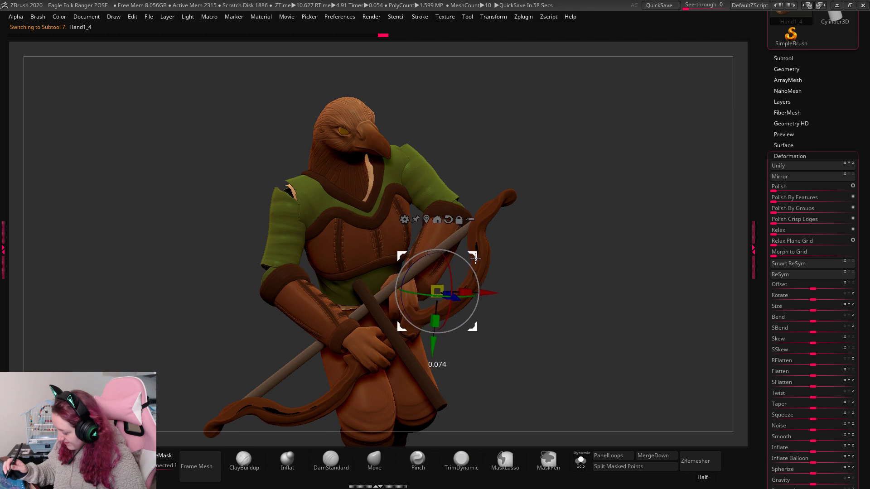
left_click_drag(549, 228, 596, 194)
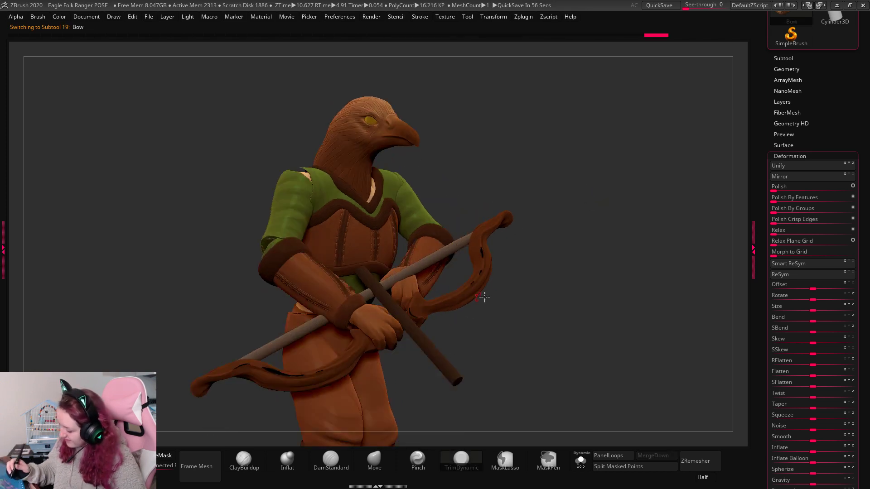
Lower the bow slightly and shift the PM3D_Cylinder3D1 rod so both follow the adjusted hand.
left_click_drag(456, 237, 440, 301)
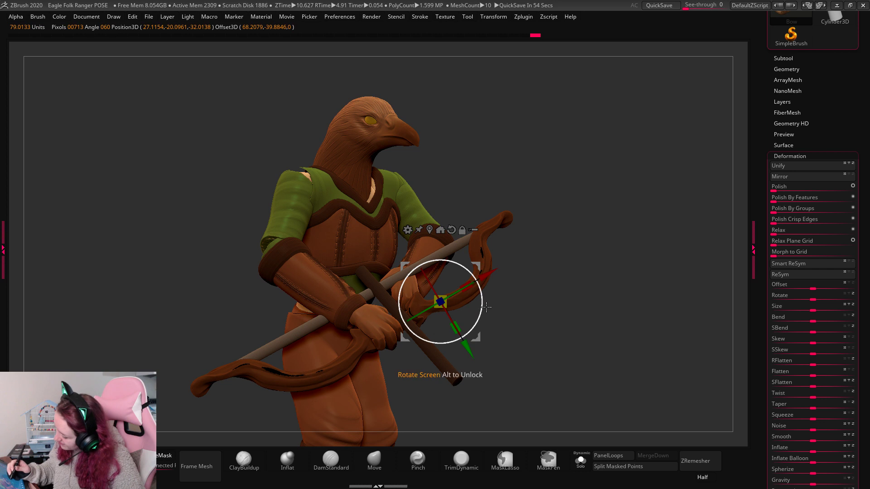
left_click_drag(467, 351, 469, 356)
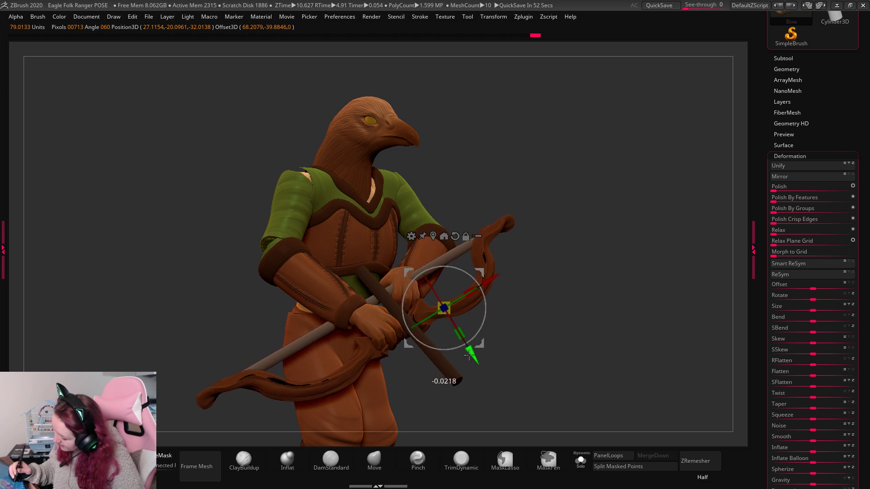
left_click(460, 349)
left_click_drag(467, 276, 493, 304)
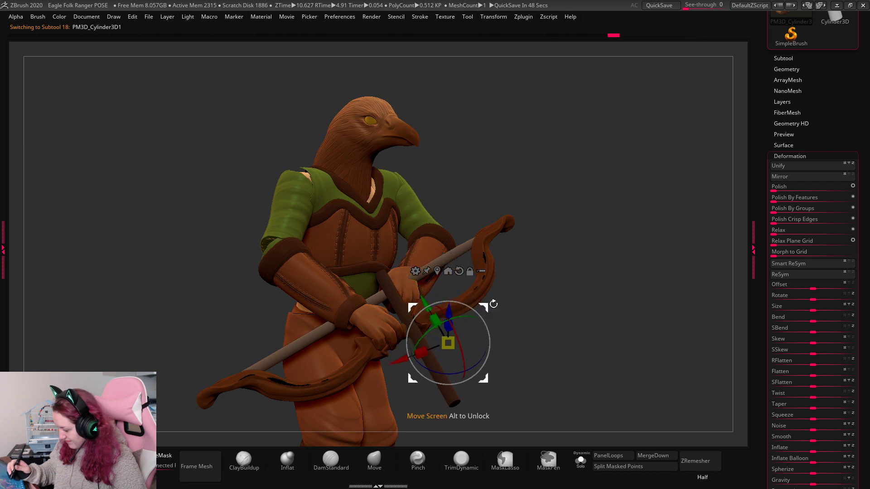
key("q")
key("w")
Rotate the Hand1_3 forearm slightly and turn the Hand1 upper sleeve to join it at the elbow.
left_click(427, 236)
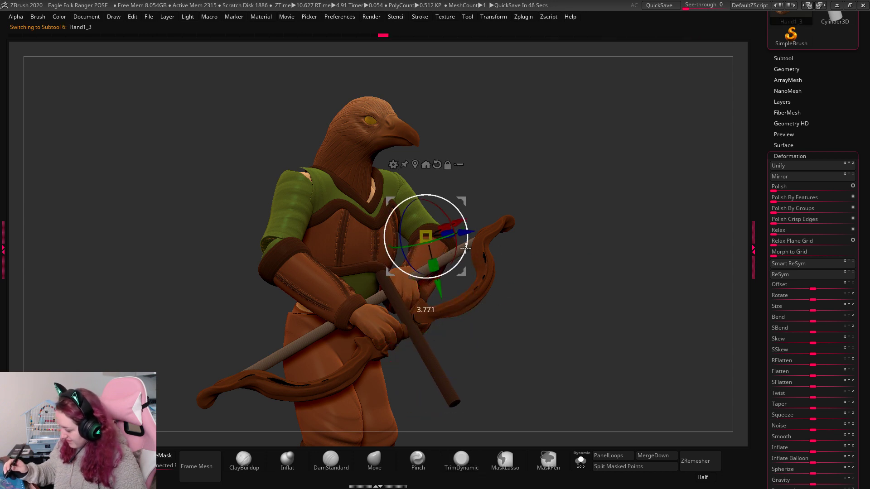
key("q")
key("w")
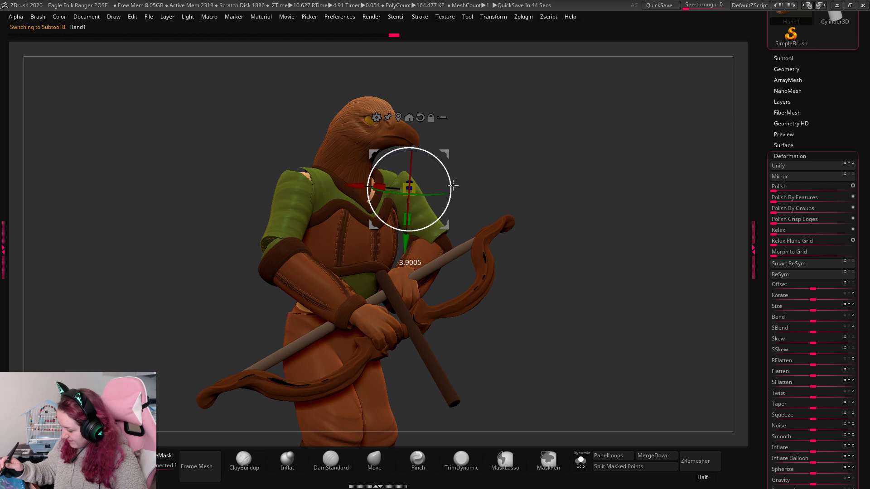
left_click(402, 260)
Fine-tune the Hand1 upper sleeve's rotation and position at the shoulder, working from the side and the front.
left_click_drag(589, 168, 388, 182)
left_click_drag(543, 186, 476, 233)
left_click_drag(294, 222, 403, 196)
left_click(204, 207)
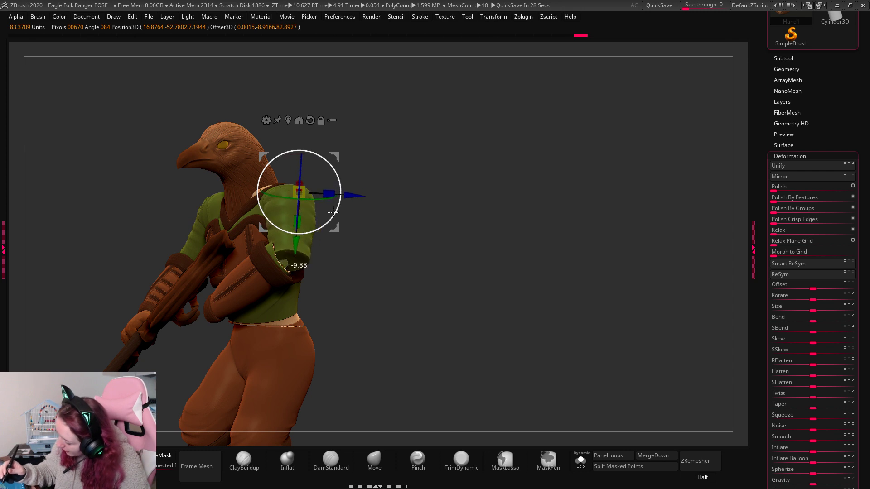
left_click_drag(434, 189, 458, 219)
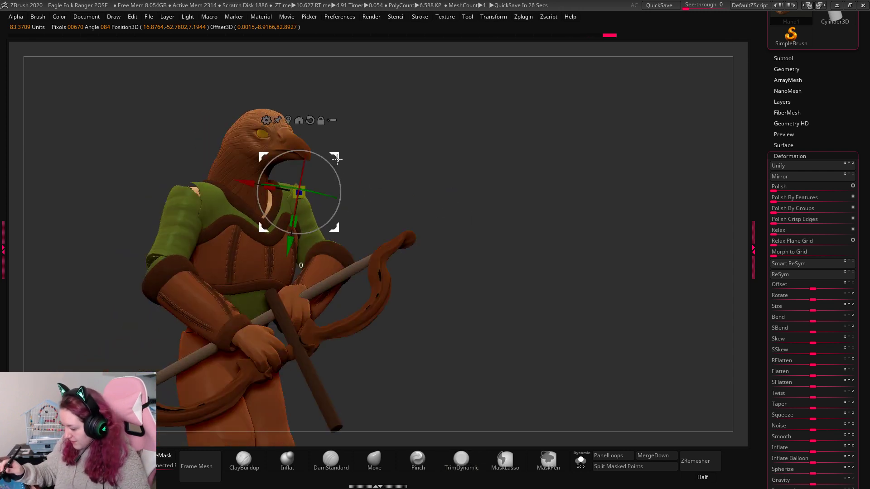
left_click_drag(431, 171, 287, 182)
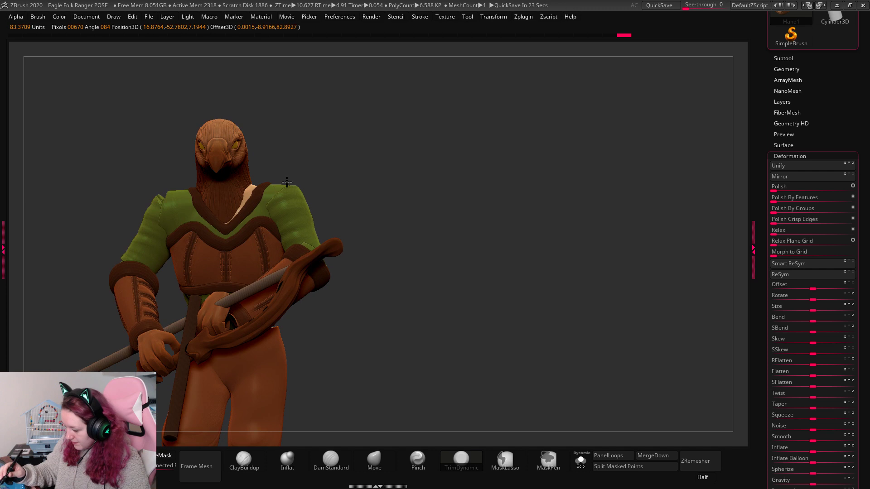
Isolate the Hand1_5 torso and activate the Move brush for reshaping it.
left_click(287, 181, "alt")
left_click_drag(442, 147, 468, 163)
key("space")
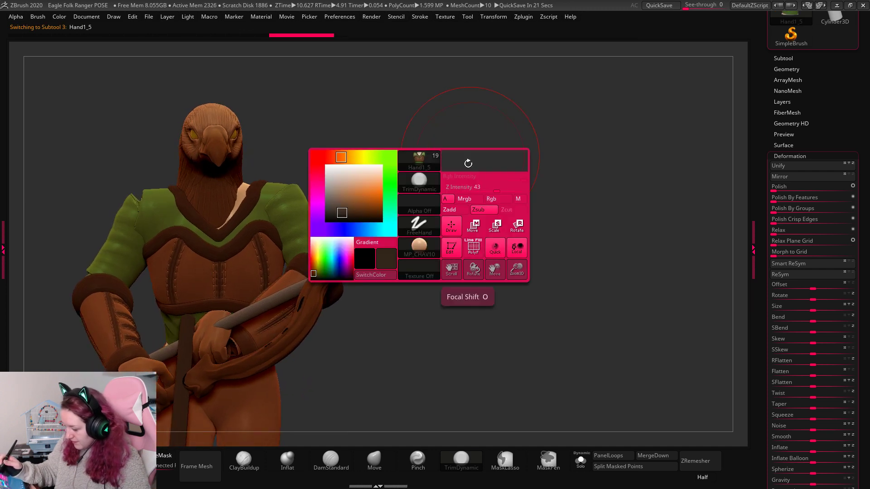
mouse_move(483, 215)
left_mouse_down()
mouse_move(569, 186)
mouse_move(455, 433)
left_mouse_up()
key("b")
key("m")
key("v")
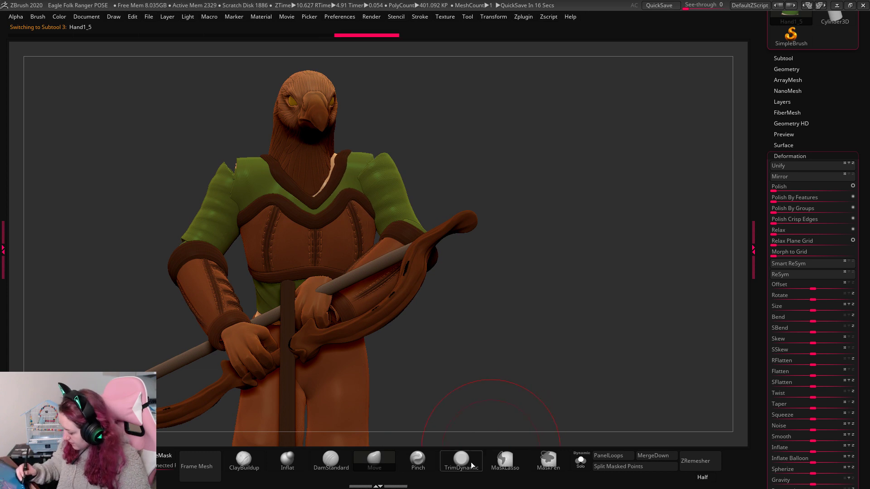
left_click(583, 461)
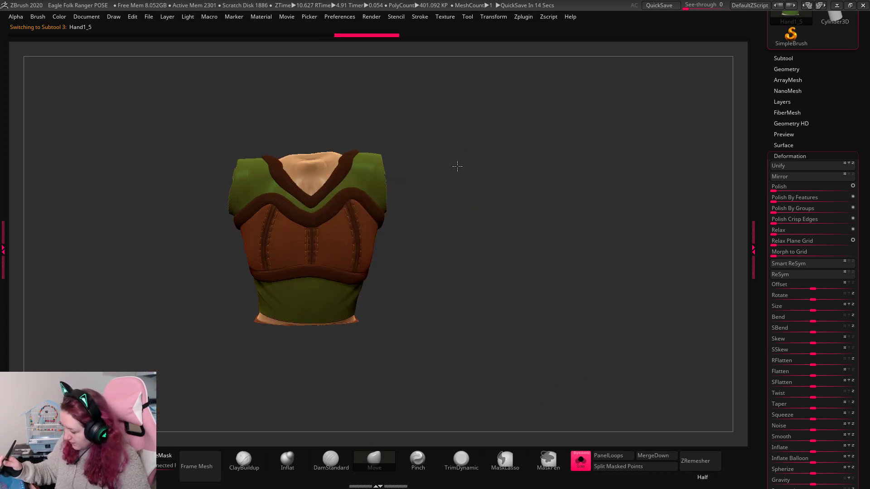
Reshape the torso's shoulders and armhole edges with the Move brush to meet the sleeves, and show all parts again.
key("space")
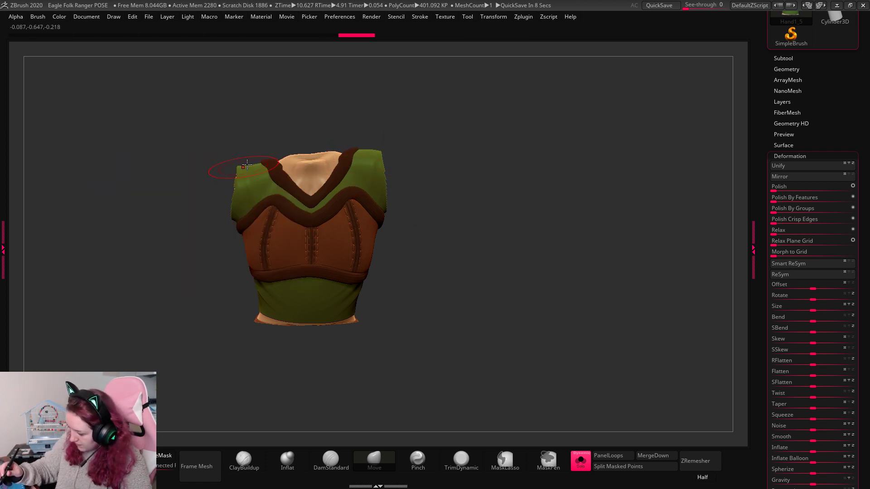
left_click_drag(449, 137, 452, 146)
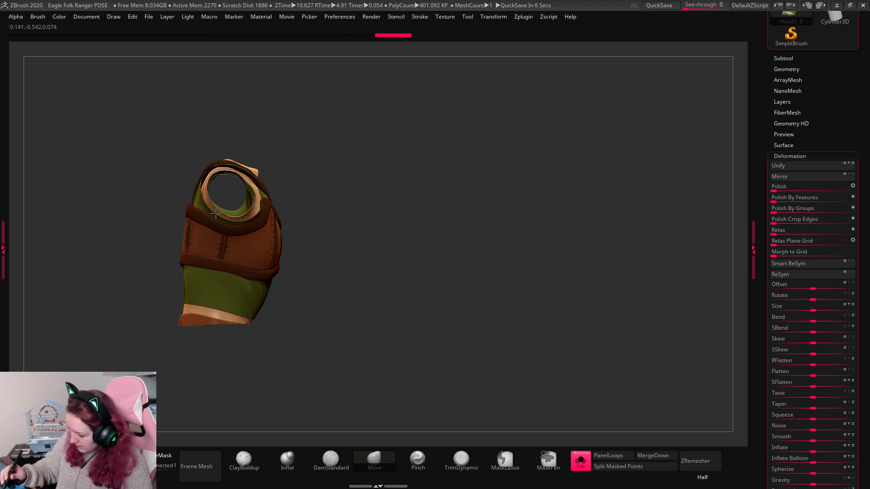
left_click_drag(327, 178, 460, 201)
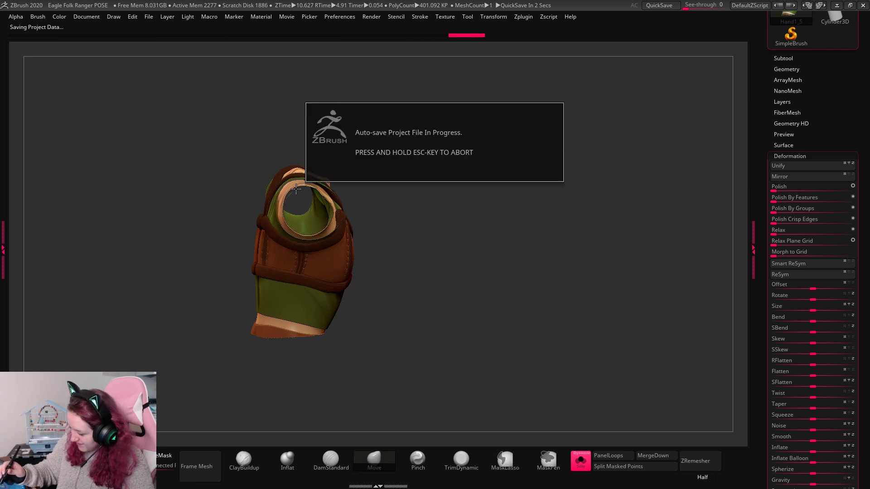
mouse_move(468, 225)
left_mouse_down()
mouse_move(485, 239)
mouse_move(426, 266)
mouse_move(431, 219)
left_mouse_up()
mouse_move(459, 159)
left_mouse_down()
mouse_move(435, 163)
mouse_move(505, 148)
mouse_move(393, 154)
mouse_move(266, 193)
mouse_move(291, 183)
left_mouse_up()
mouse_move(419, 160)
left_mouse_down()
mouse_move(454, 159)
mouse_move(533, 185)
left_mouse_up()
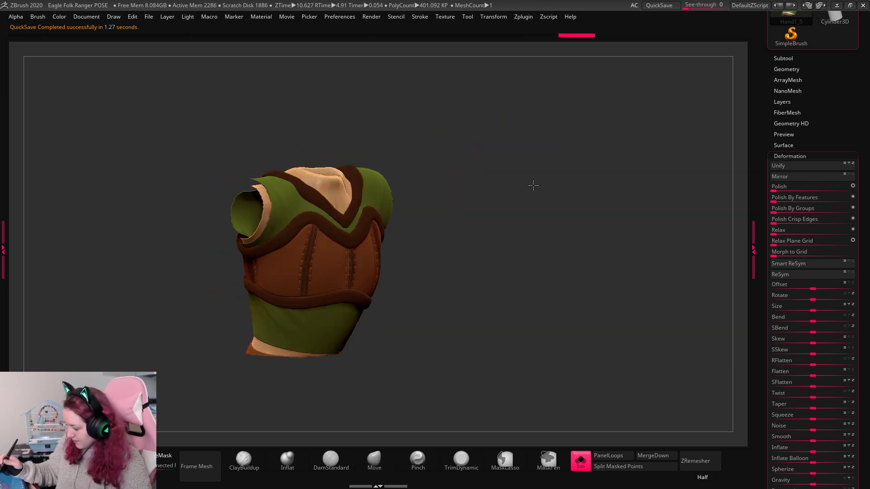
left_click(580, 460)
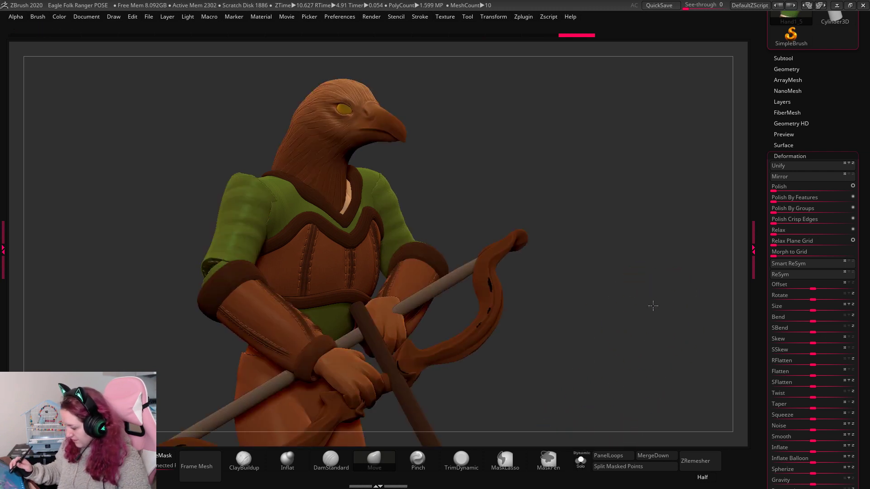
Select the PM3D_Cylinder3D1 rod and rotate it slightly where it crosses the bow.
mouse_move(652, 306)
left_mouse_down()
mouse_move(641, 262)
mouse_move(623, 287)
mouse_move(630, 362)
left_mouse_up()
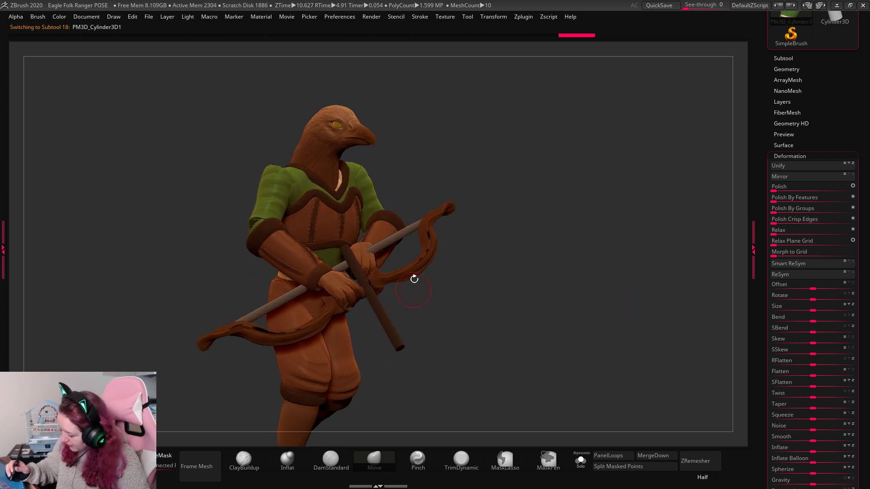
key("w")
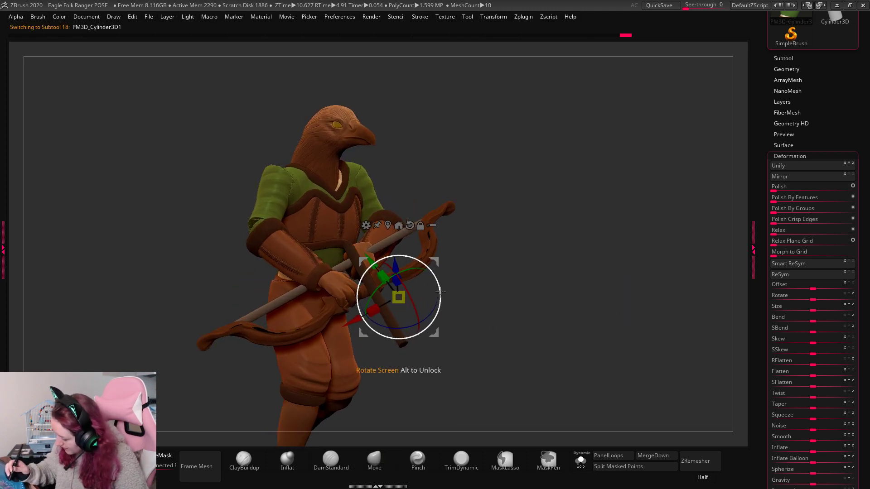
left_click_drag(440, 292, 442, 285)
key("q")
mouse_move(555, 220)
left_mouse_down()
mouse_move(565, 249)
mouse_move(583, 260)
mouse_move(565, 248)
left_mouse_up()
Nudge and slightly rotate the Hand1_3 forearm so it fits between its sleeve and hand.
left_click(308, 193, "alt")
key("w")
left_click_drag(427, 150, 385, 162)
left_click(374, 130, "alt")
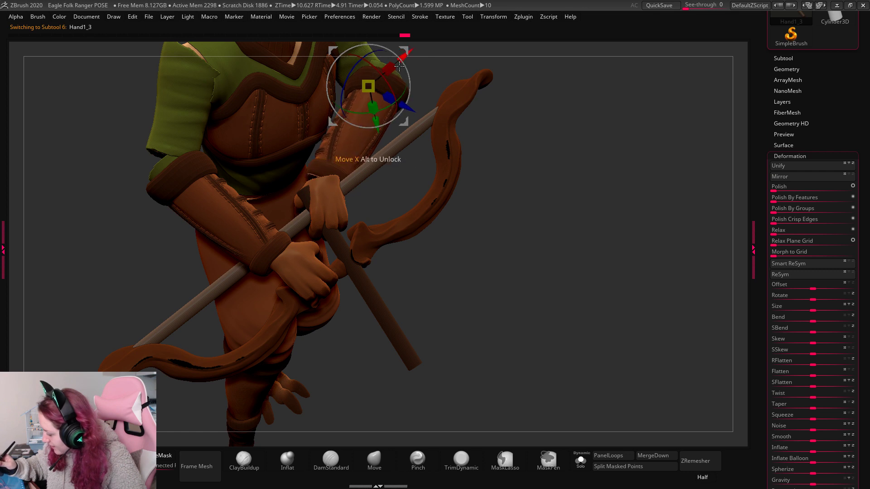
left_click_drag(400, 67, 401, 67)
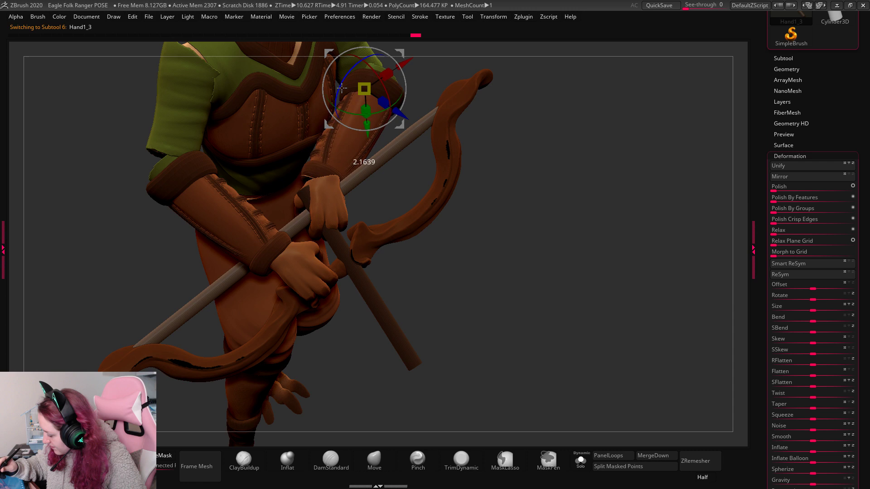
key("q")
Nudge the Hand1_1 upper sleeve closer to the torso's shoulder, judging it against the whole figure.
mouse_move(532, 158)
left_mouse_down()
mouse_move(577, 242)
mouse_move(566, 105)
left_mouse_up()
left_click_drag(570, 243, 540, 251)
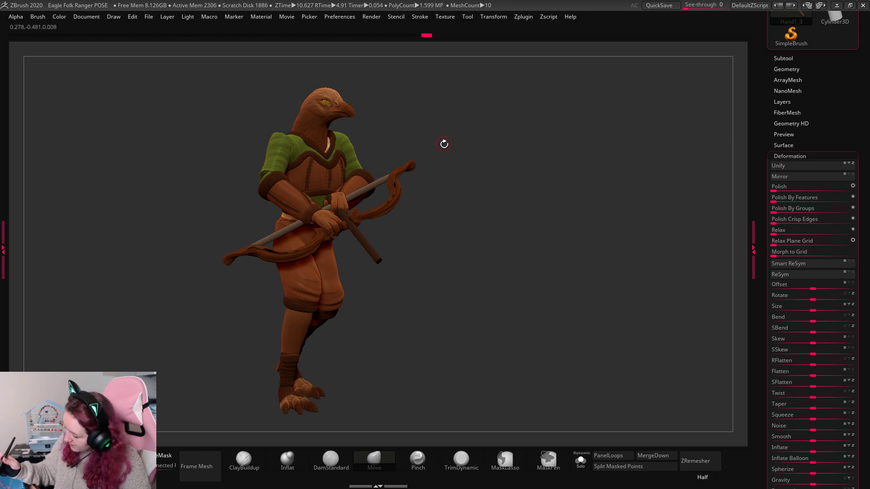
left_click_drag(490, 108, 486, 121)
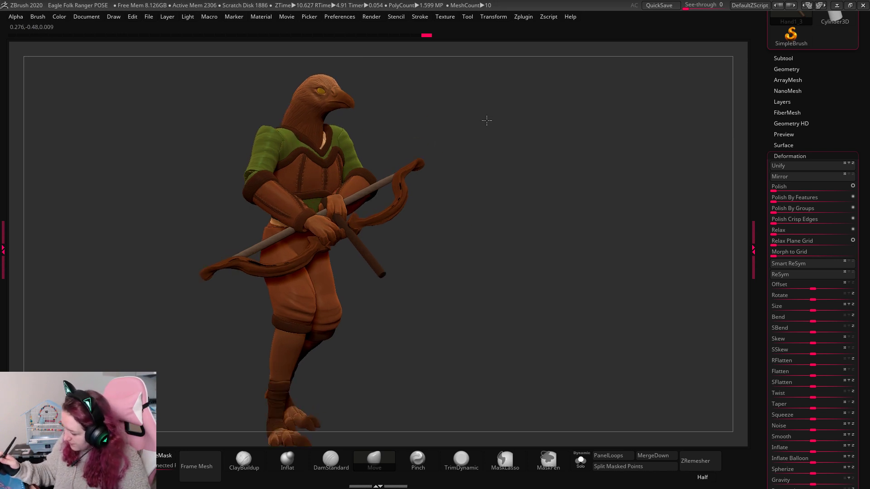
left_click(267, 152, "alt")
key("w")
left_click_drag(303, 91, 308, 92)
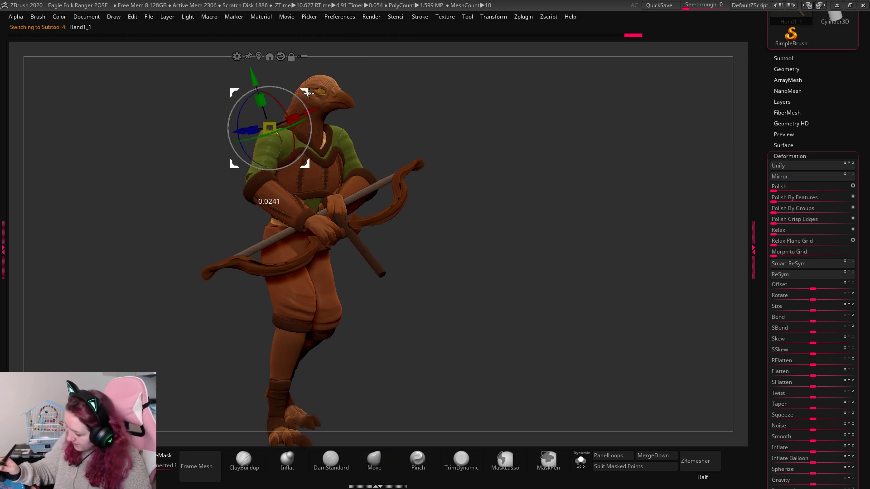
key("q")
mouse_move(516, 153)
left_mouse_down()
mouse_move(504, 175)
mouse_move(490, 172)
mouse_move(553, 170)
left_mouse_up()
key("w")
left_click_drag(311, 94, 315, 98)
key("q")
left_click_drag(368, 122, 435, 177)
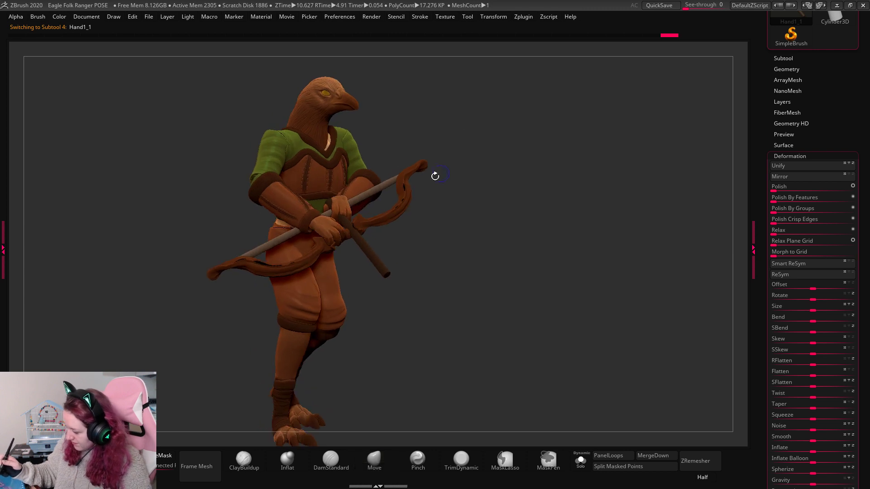
Select the Head and move it slightly forward over the neckline.
left_click(788, 69)
key("w")
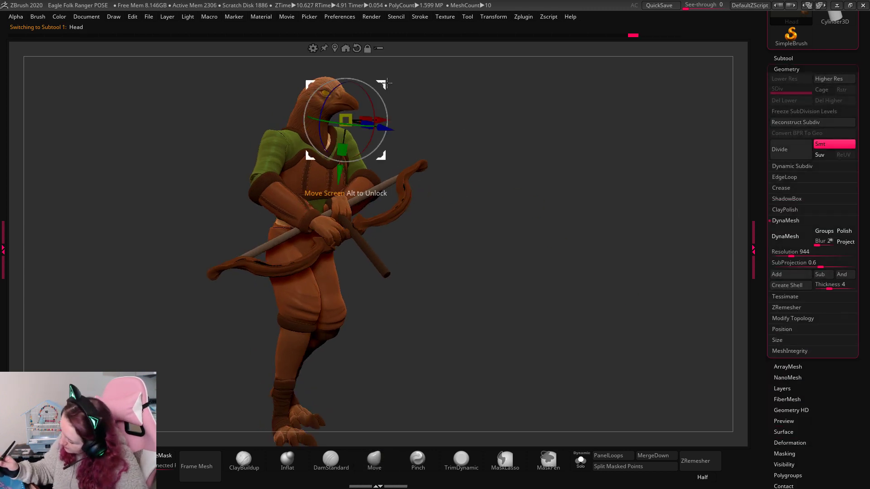
left_click_drag(383, 83, 388, 85)
key("q")
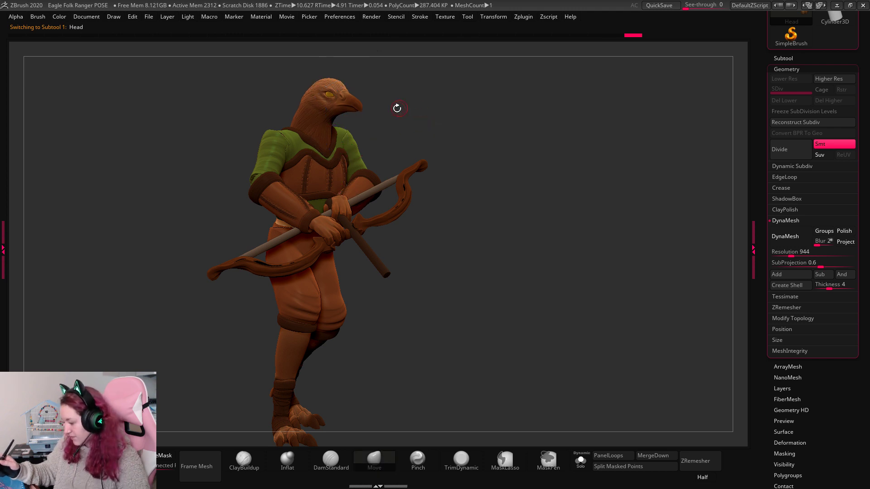
Tilt the head downward so it looks toward the bow and lower it onto the neck.
key("w")
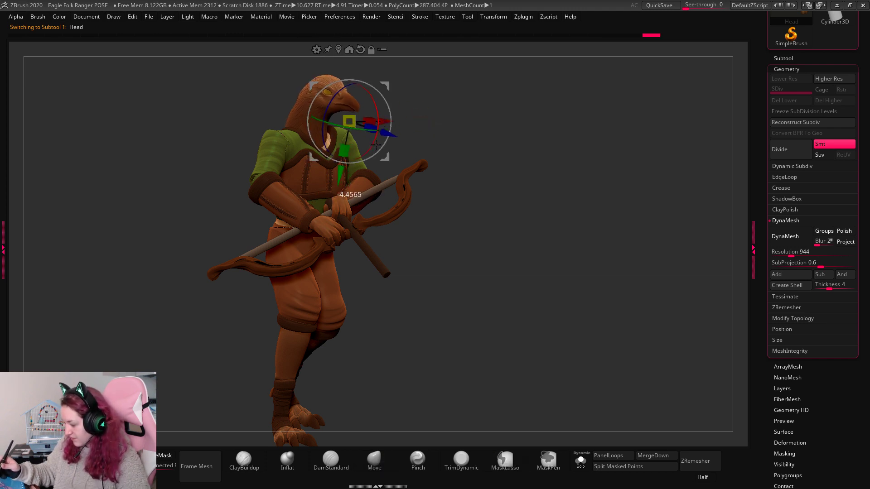
left_click_drag(386, 87, 391, 97)
left_click_drag(363, 145, 378, 145)
left_click_drag(390, 95, 391, 97)
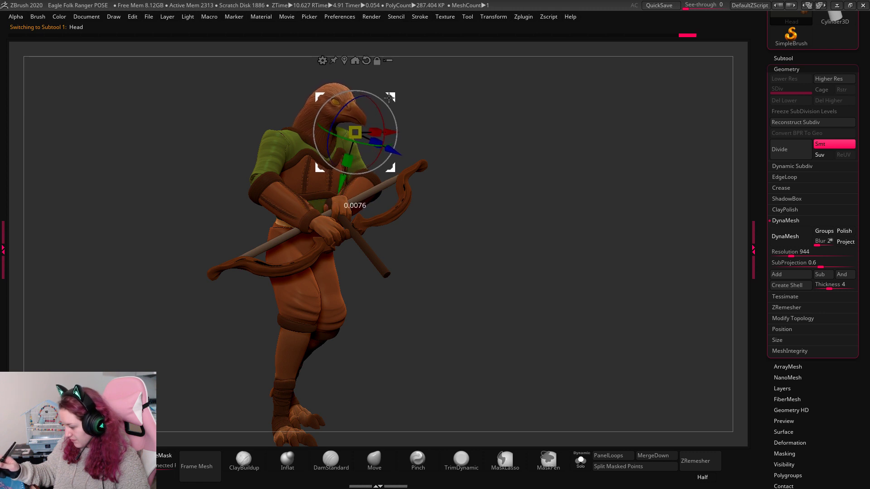
key("q")
mouse_move(473, 130)
left_mouse_down()
mouse_move(478, 180)
mouse_move(477, 132)
mouse_move(463, 170)
left_mouse_up()
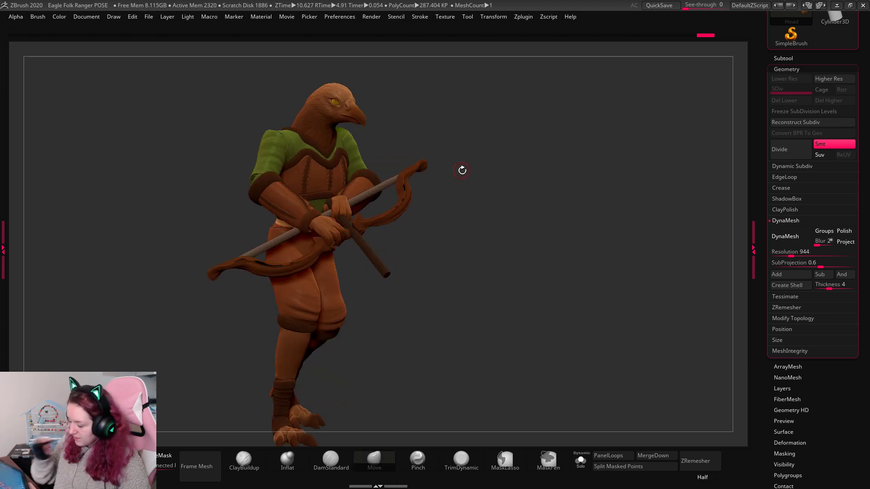
Expand the Items and Body subtool folders and turn on the Body folder's wings and tail.
left_click_drag(611, 299, 679, 323)
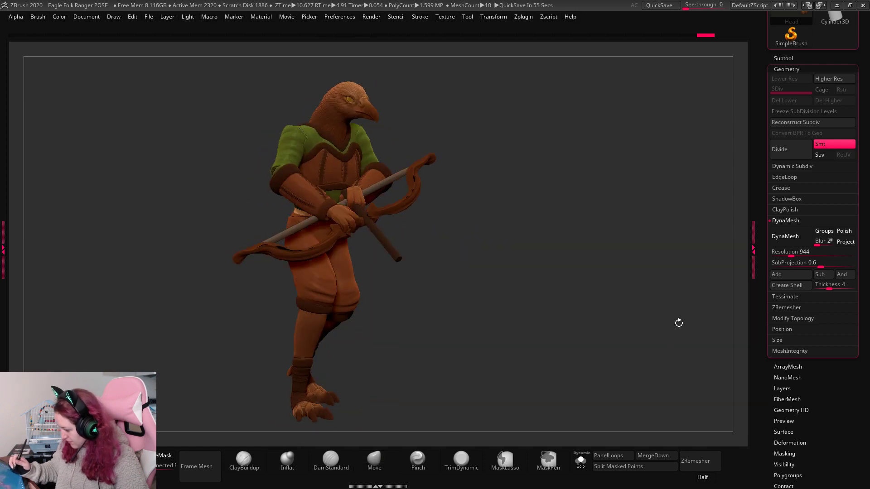
left_click(788, 58)
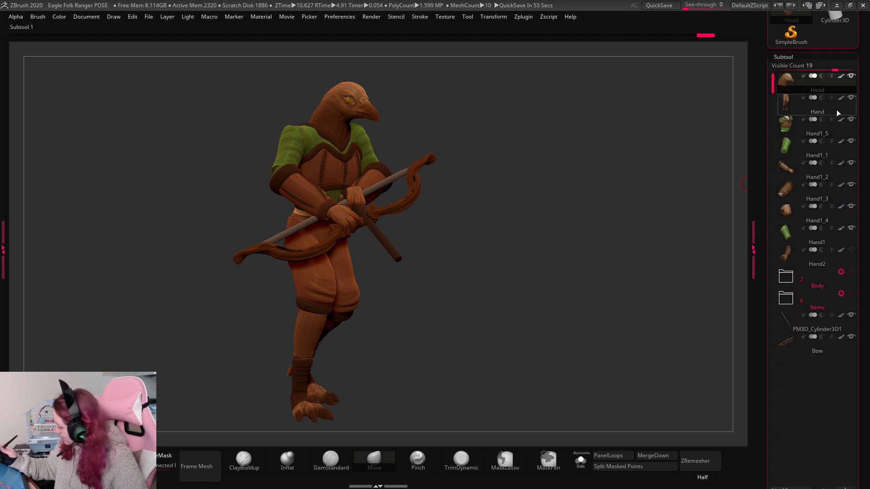
left_click(832, 309)
scroll(846, 290, "down", 4)
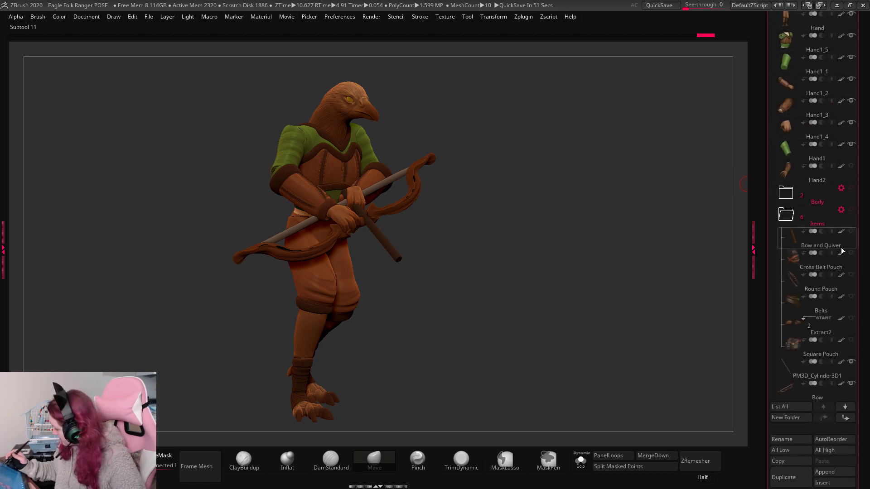
left_click(803, 198)
left_click(852, 210)
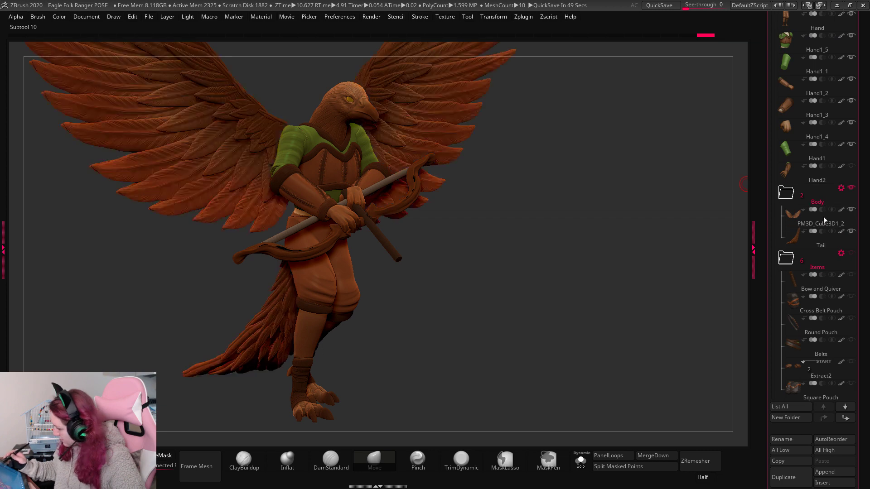
Select the wings and shift them into line with the torso's back.
left_click(401, 116, "alt")
left_click_drag(613, 169, 590, 266)
mouse_move(417, 172)
left_mouse_down()
mouse_move(436, 179)
mouse_move(408, 198)
mouse_move(371, 194)
mouse_move(391, 203)
mouse_move(385, 193)
left_mouse_up()
Select the Tail and nudge it into place at the base of the back, judging it from behind and the side.
left_click(372, 194, "alt")
key("q")
left_click_drag(555, 213, 596, 232)
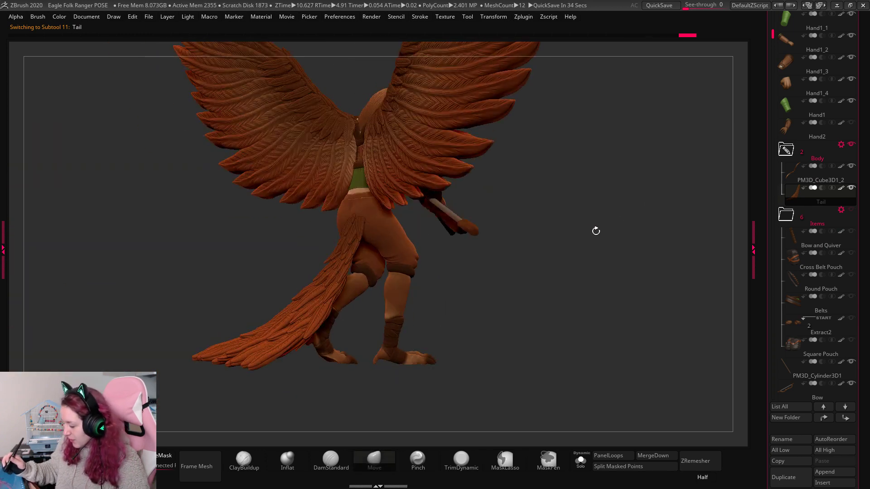
left_click_drag(384, 196, 375, 191)
key("q")
left_click_drag(565, 250, 538, 251)
key("w")
left_click_drag(380, 190, 375, 192)
key("q")
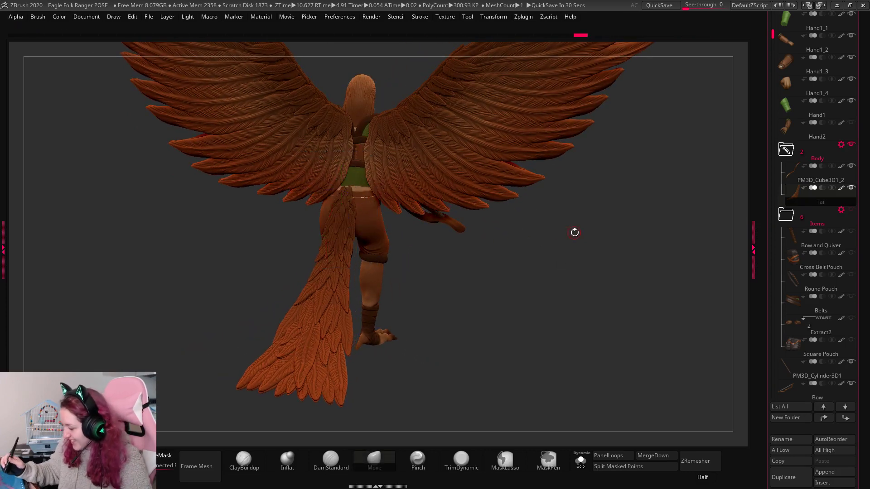
Fine-tune the wings' placement on the upper back, judging them against the whole figure.
key("w")
mouse_move(355, 66)
left_mouse_down()
mouse_move(341, 75)
mouse_move(350, 73)
left_mouse_up()
key("q")
mouse_move(608, 180)
left_mouse_down()
mouse_move(621, 168)
mouse_move(573, 190)
mouse_move(569, 171)
mouse_move(558, 206)
mouse_move(613, 225)
mouse_move(596, 230)
mouse_move(574, 210)
mouse_move(583, 258)
mouse_move(569, 288)
left_mouse_up()
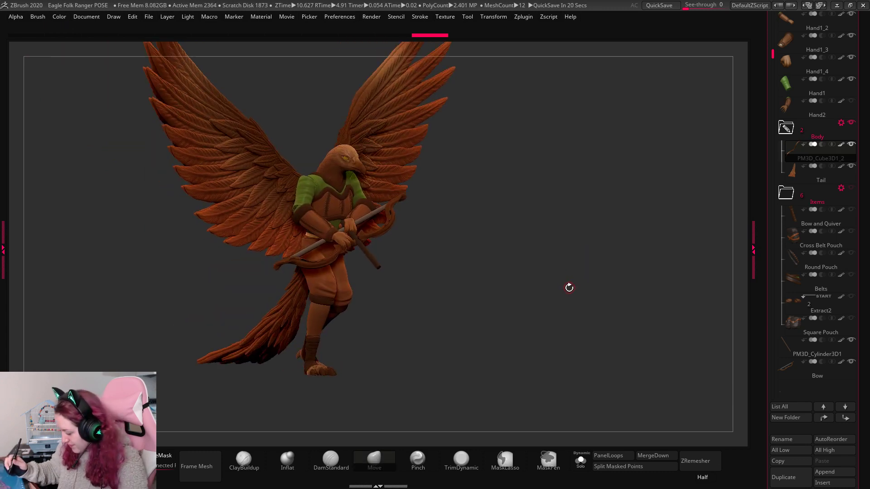
Select the Tail again and adjust its position and angle behind the hips so it follows the pose.
left_click(282, 321, "alt")
key("w")
left_click_drag(461, 266, 353, 247)
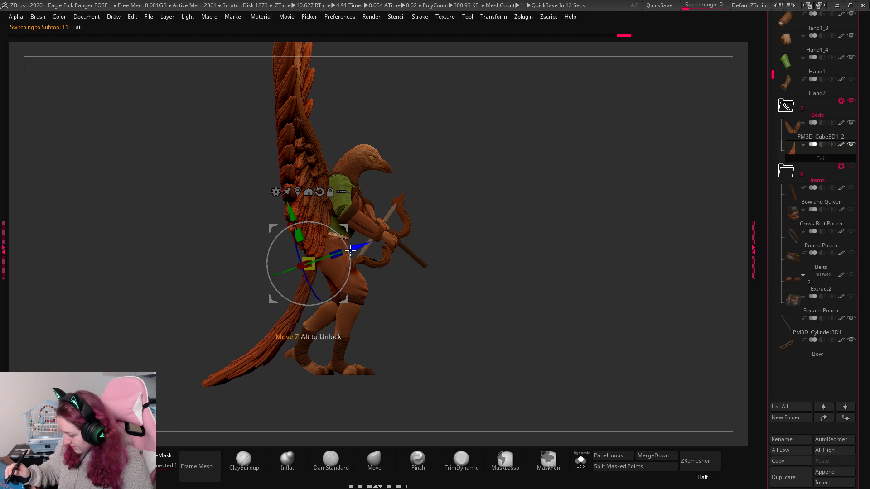
key("q")
left_click_drag(470, 243, 589, 292)
key("w")
left_click_drag(307, 265, 230, 310, "alt")
left_click_drag(303, 300, 449, 299)
left_click_drag(302, 354, 302, 349)
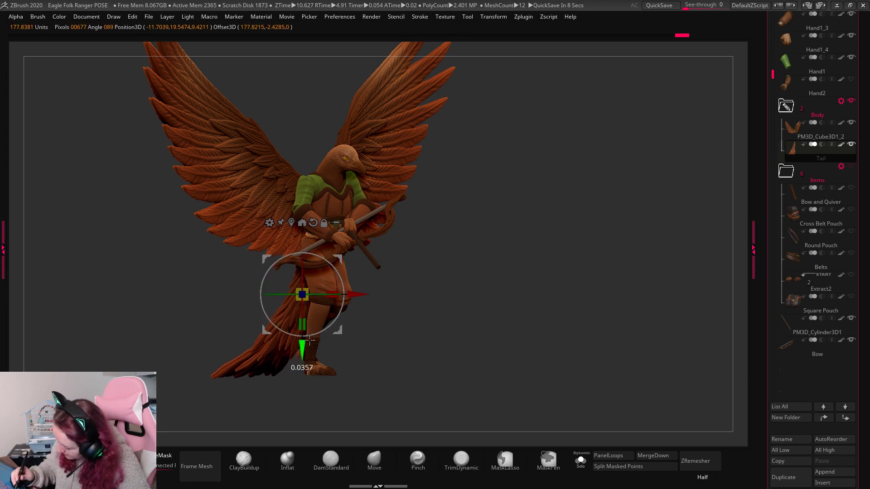
key("q")
left_click_drag(572, 235, 601, 269)
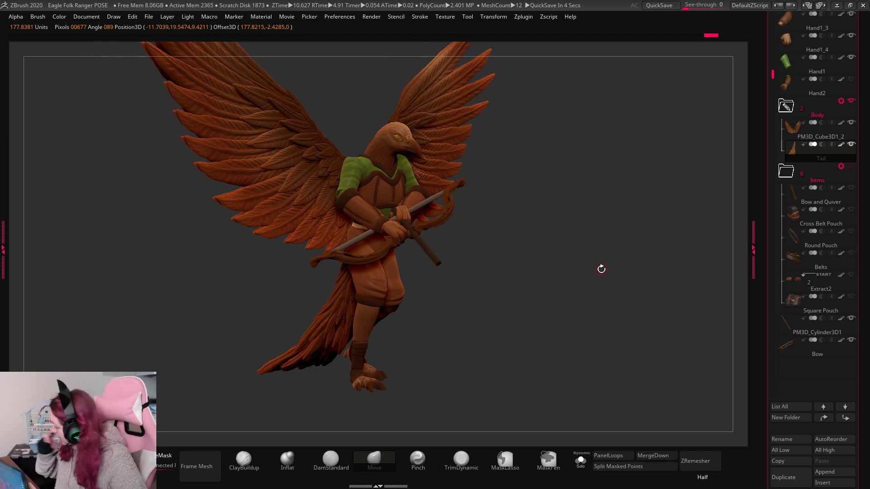
Show the Items folder, then hide its pouches, Extract2 and the Bow and Quiver so only the Belts stay on.
scroll(868, 242, "up", 4)
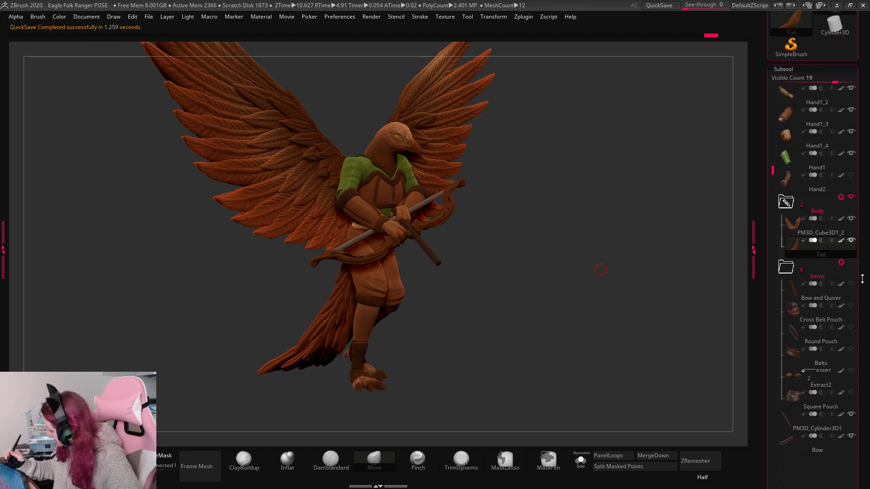
scroll(862, 279, "down", 1)
left_click(852, 321)
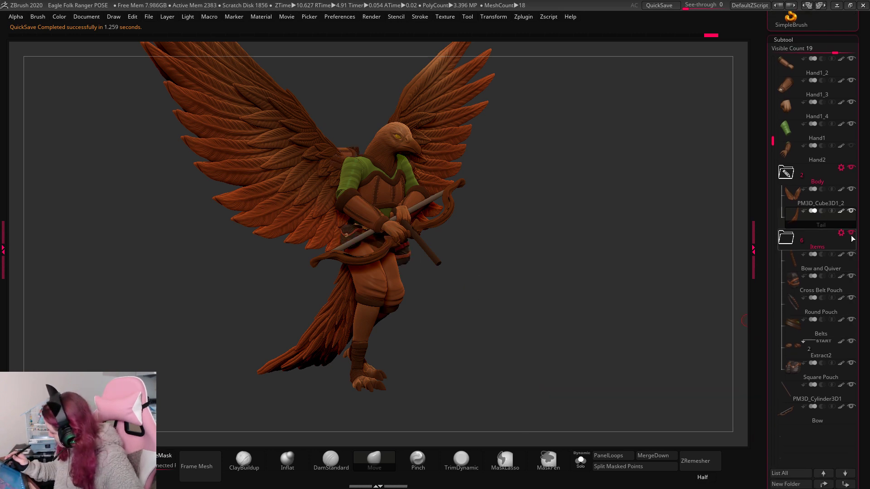
left_click(851, 320)
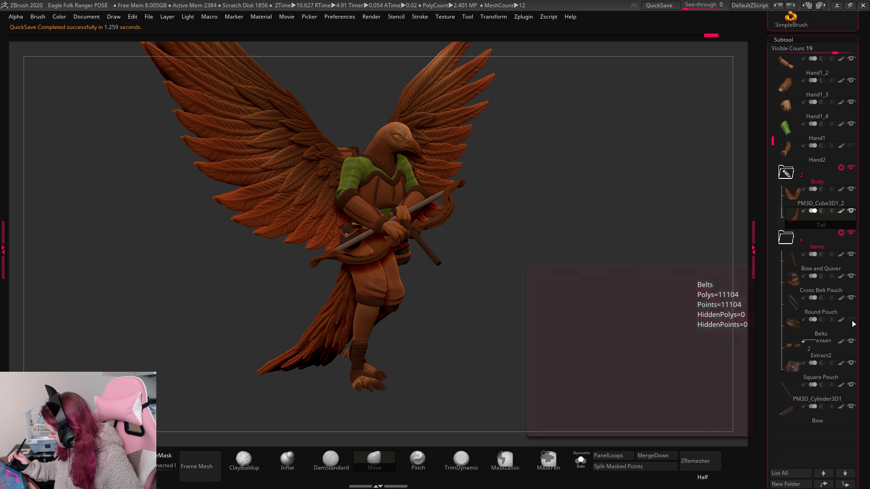
left_click(853, 323)
left_click(853, 322, "shift")
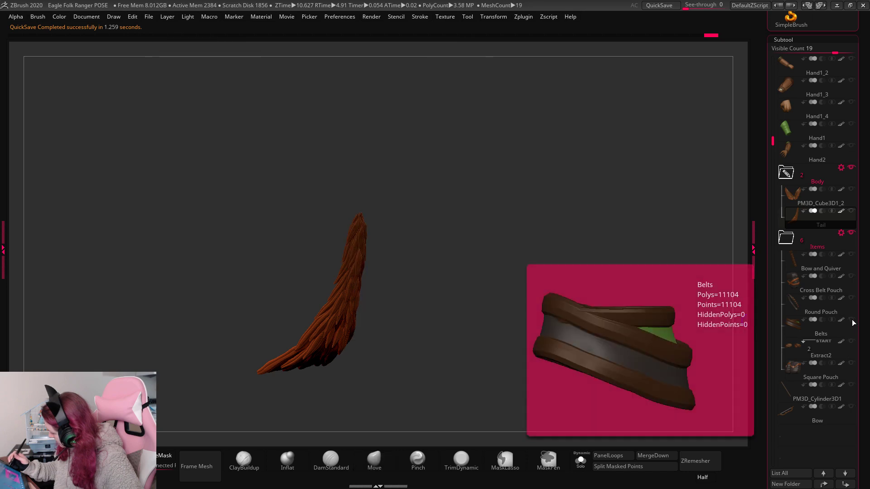
left_click(852, 322, "shift")
left_click(852, 297)
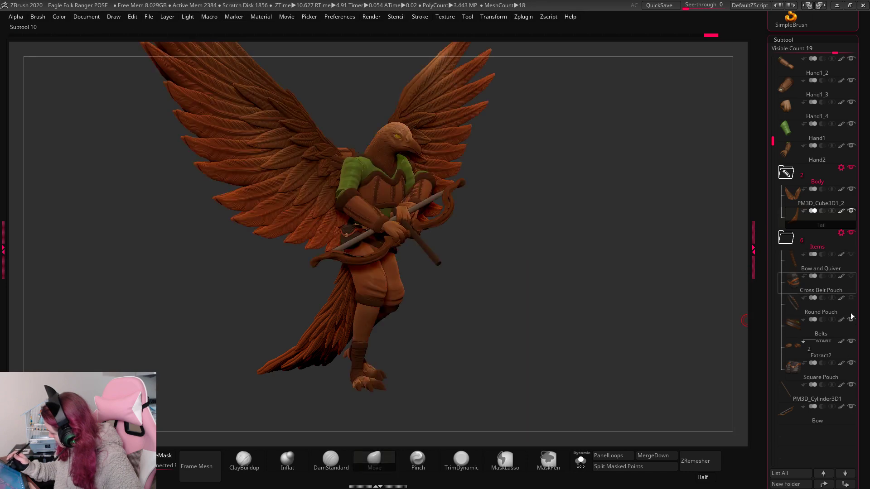
left_click(853, 380)
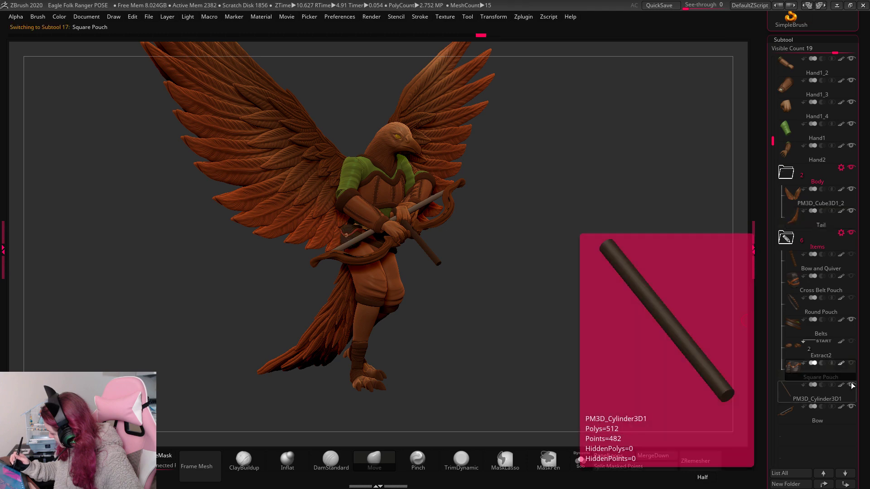
Hide all other subtools and bring back only the legs and torso as the reference for fitting the Belts.
left_click_drag(670, 227, 620, 280)
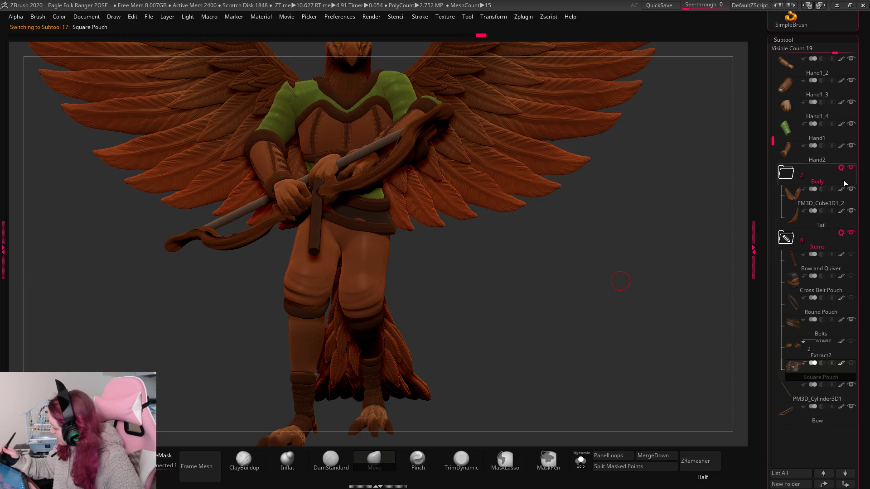
left_click(852, 146, "shift")
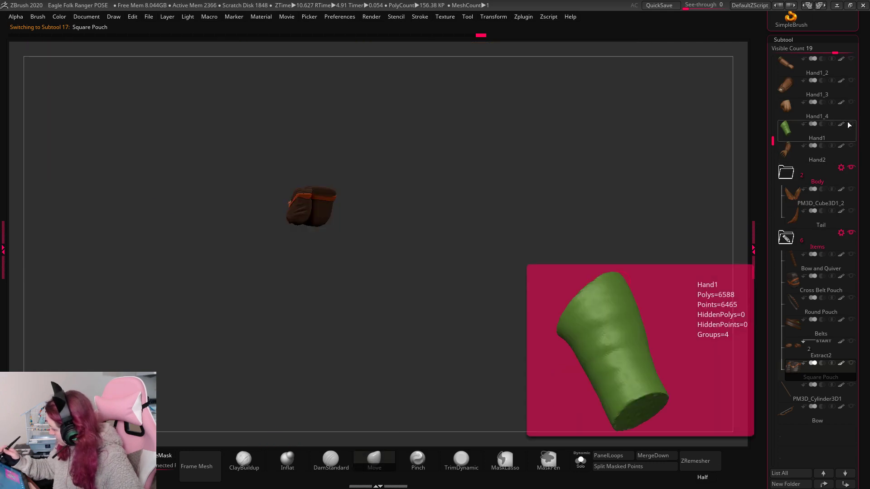
left_click_drag(772, 137, 783, 152)
left_click(851, 80)
left_click(851, 102)
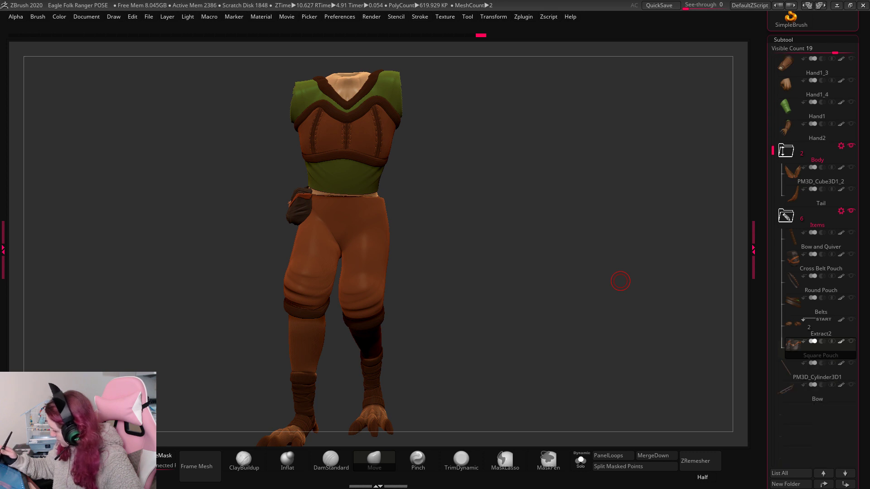
Select the Belts and move and tilt them to follow the angle of the waist.
left_click(797, 312)
key("w")
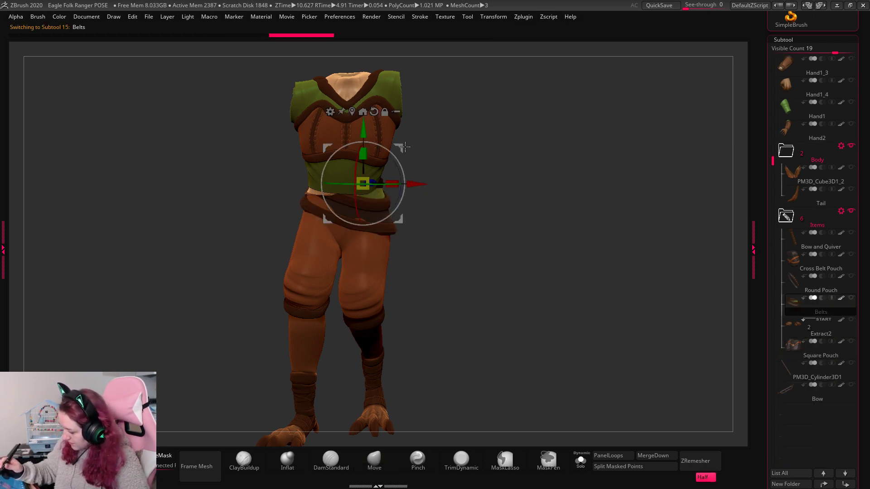
left_click_drag(431, 204, 345, 162)
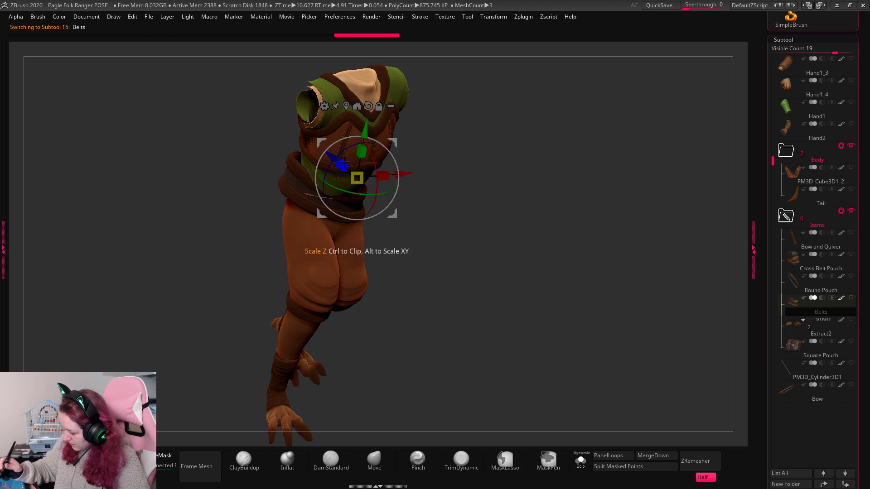
key("q")
mouse_move(435, 150)
left_mouse_down()
mouse_move(467, 133)
mouse_move(474, 170)
mouse_move(519, 151)
mouse_move(507, 157)
left_mouse_up()
key("w")
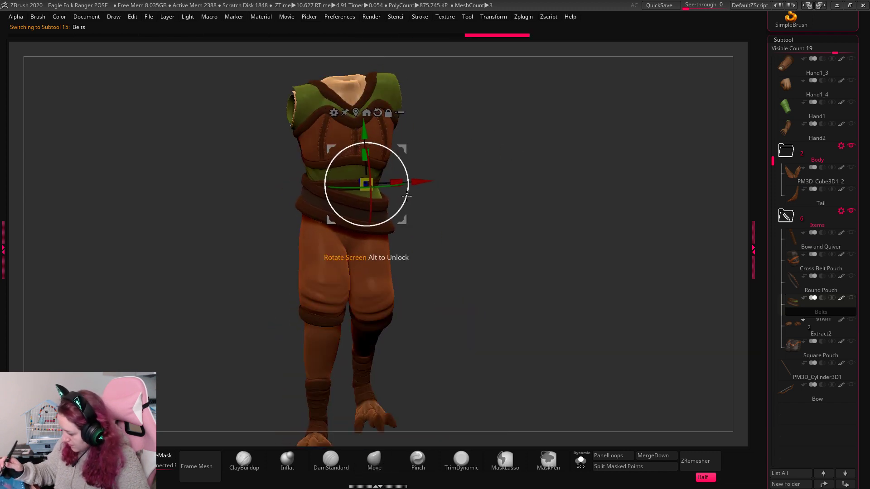
left_click_drag(407, 196, 411, 204)
key("q")
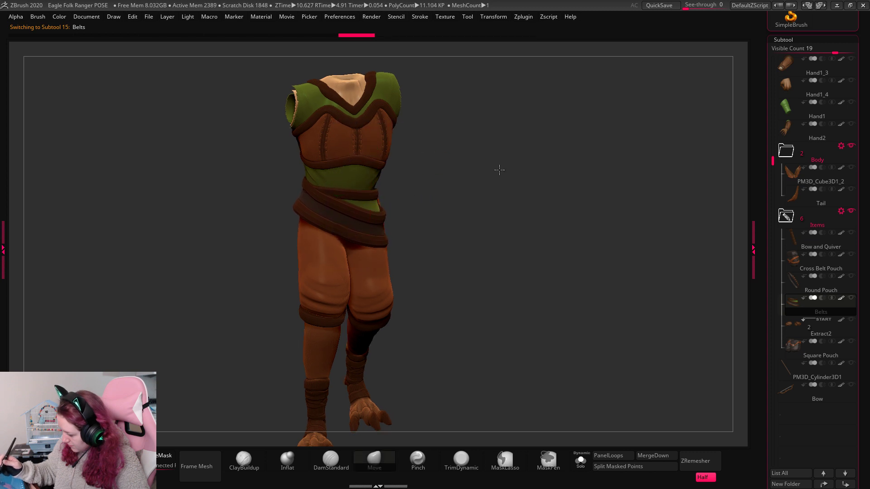
Nudge the Belts into line with the hips from the side view.
left_click_drag(499, 170, 486, 140)
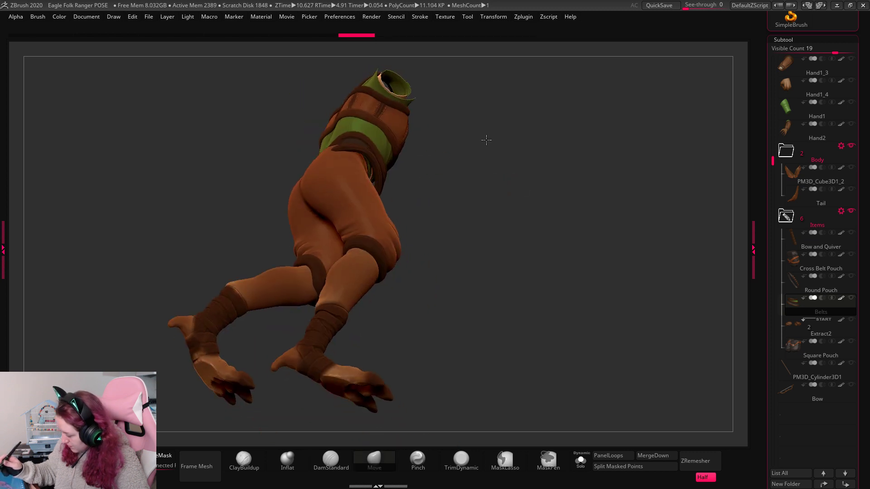
key("w")
left_click_drag(376, 199, 379, 205)
key("q")
left_click_drag(481, 177, 487, 202)
Pull the Belts around the hips with the Move brush, fitting them from the side, front and back.
right_click(529, 221)
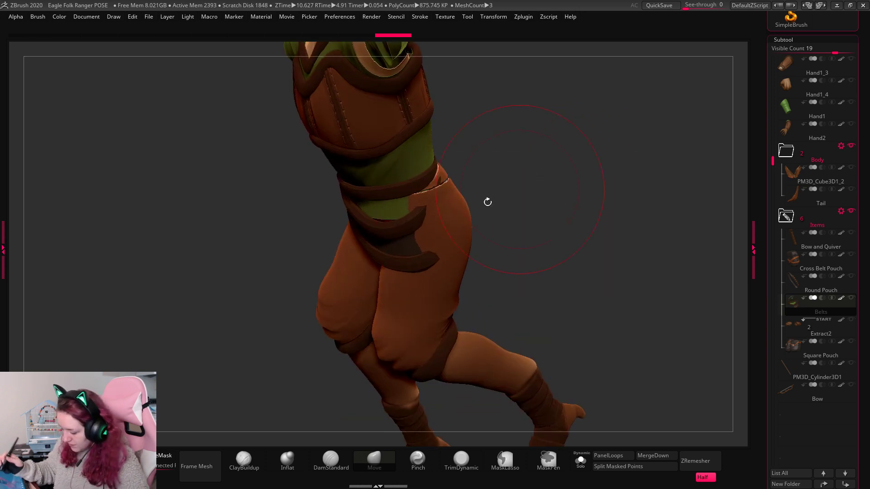
right_click(441, 245)
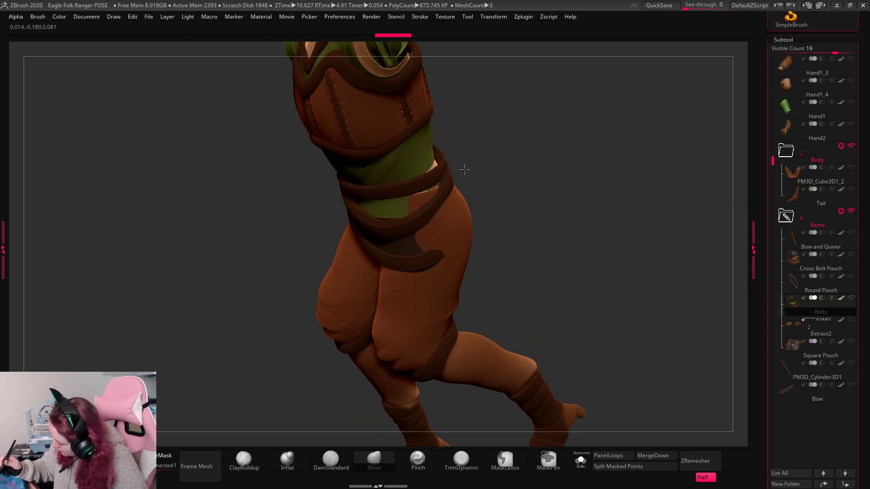
left_click_drag(458, 234, 472, 228)
left_click_drag(547, 203, 448, 233)
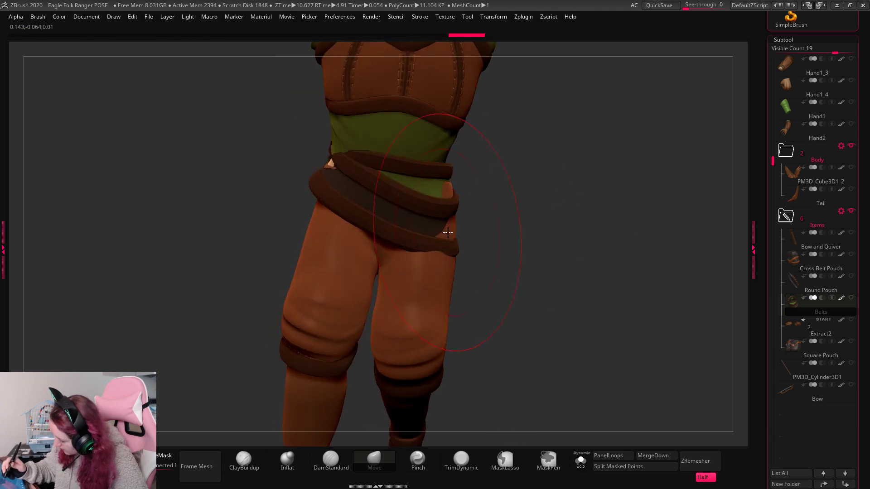
left_click_drag(530, 216, 497, 183)
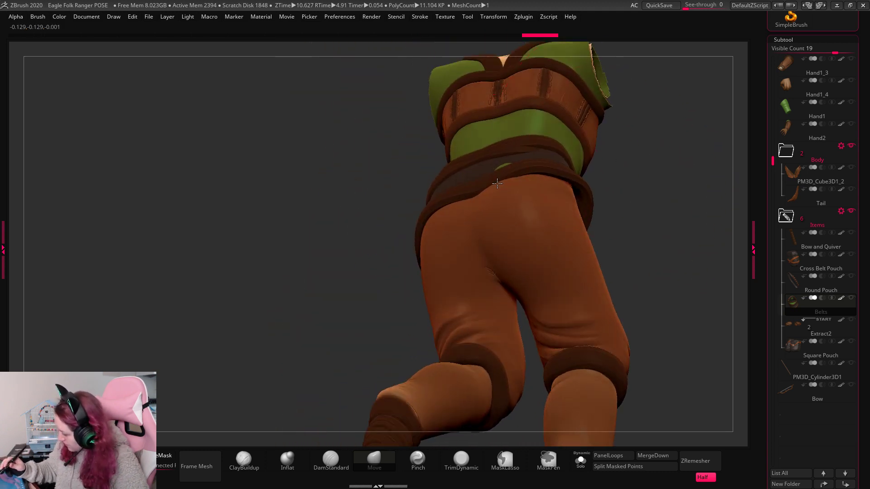
left_click_drag(625, 175, 603, 166)
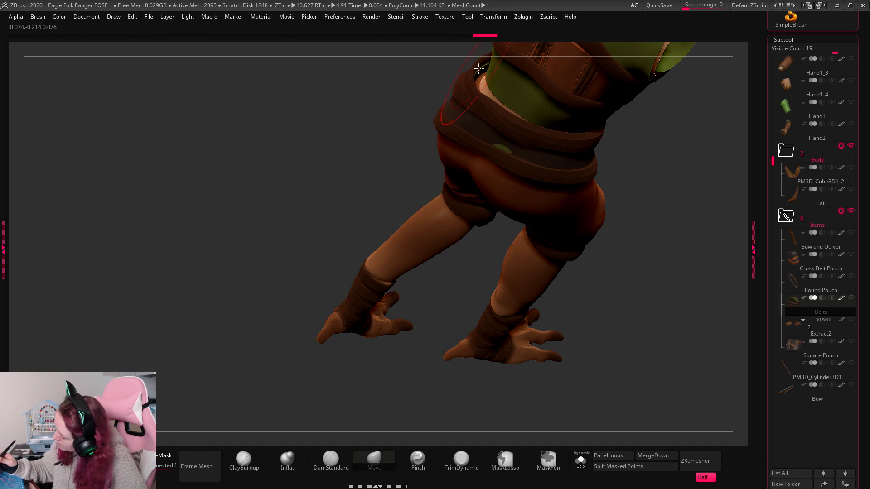
left_click_drag(643, 130, 520, 157)
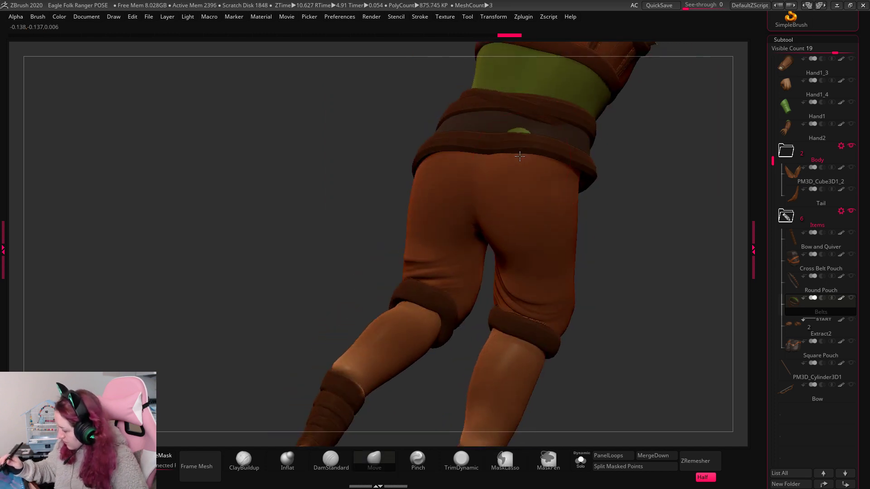
left_click_drag(644, 155, 643, 237)
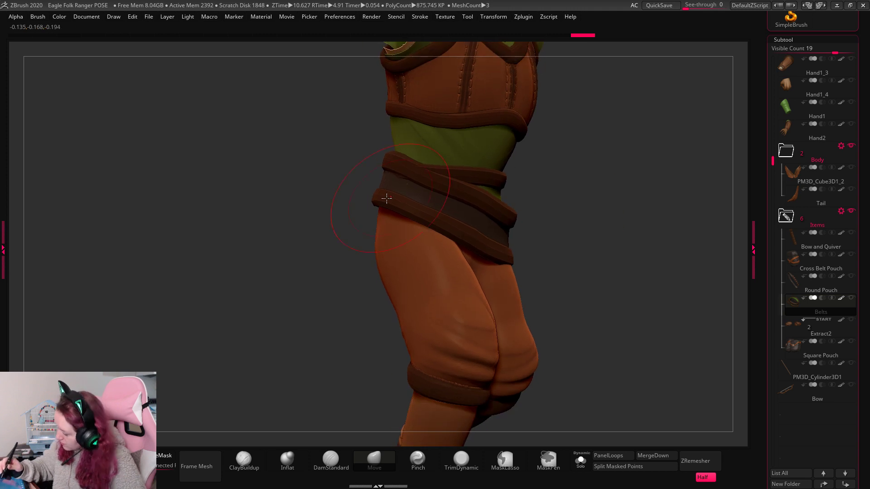
Turn on transparency for the inactive subtools and reshape the upper belt around the waist with the Move brush.
left_click(493, 16)
left_click(570, 229)
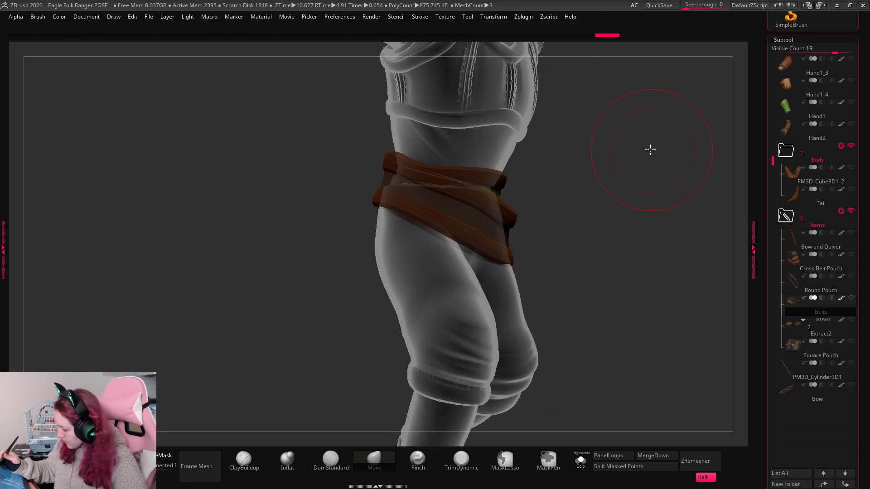
left_click_drag(651, 146, 644, 171)
key("space")
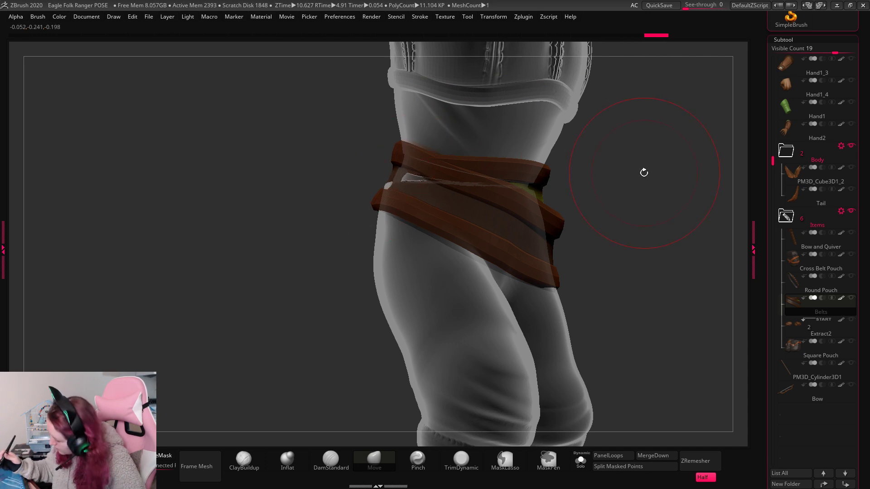
mouse_move(643, 170)
left_mouse_down()
mouse_move(633, 177)
mouse_move(627, 161)
mouse_move(508, 168)
left_mouse_up()
left_click_drag(585, 169, 526, 168)
left_click_drag(519, 161, 511, 165)
left_click_drag(584, 153, 604, 150)
left_click_drag(543, 170, 501, 169)
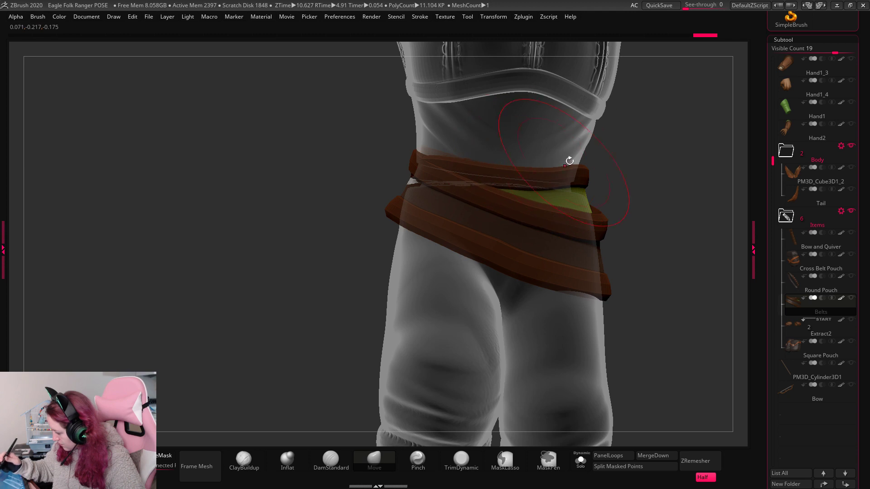
Push the Belts' edges into shape at the side of the hip with the Move brush.
left_click_drag(576, 167, 588, 178)
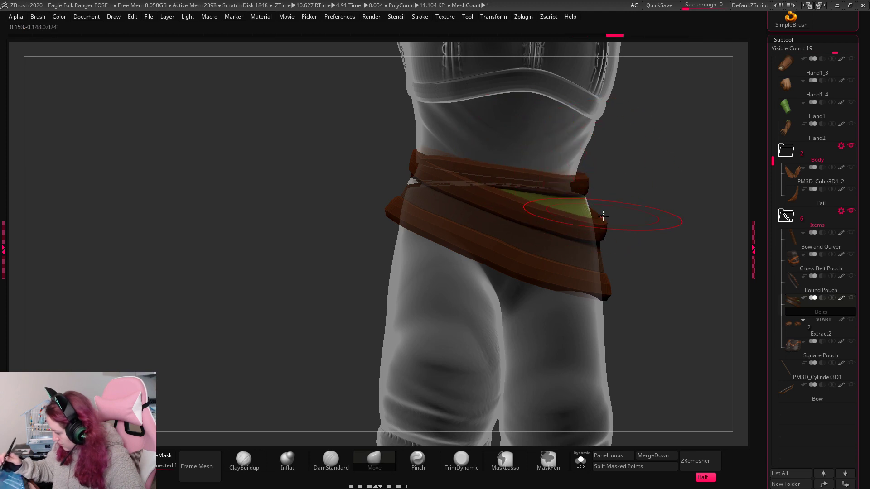
mouse_move(597, 210)
left_mouse_down()
mouse_move(631, 208)
mouse_move(705, 176)
mouse_move(665, 191)
mouse_move(661, 179)
left_mouse_up()
left_click_drag(430, 245, 450, 236)
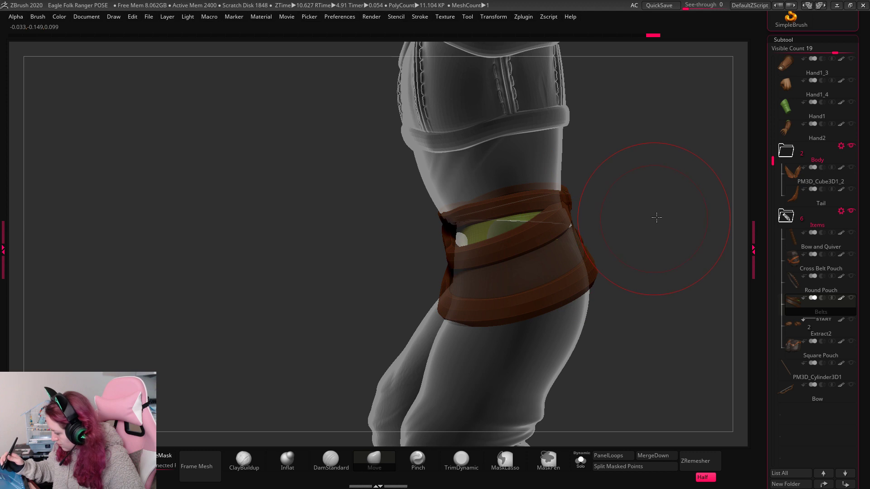
left_click_drag(657, 218, 550, 104)
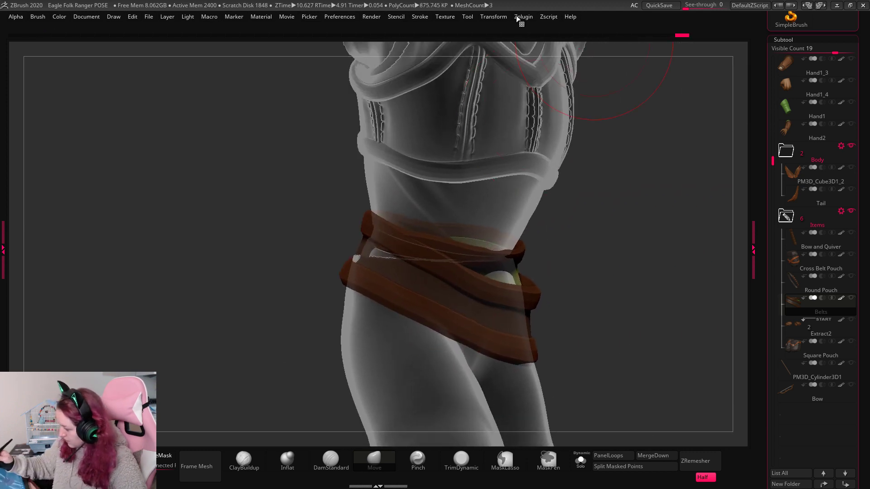
Turn transparency back off and select the legs' Hand subtool.
left_click(494, 17)
left_click(570, 229)
key("space")
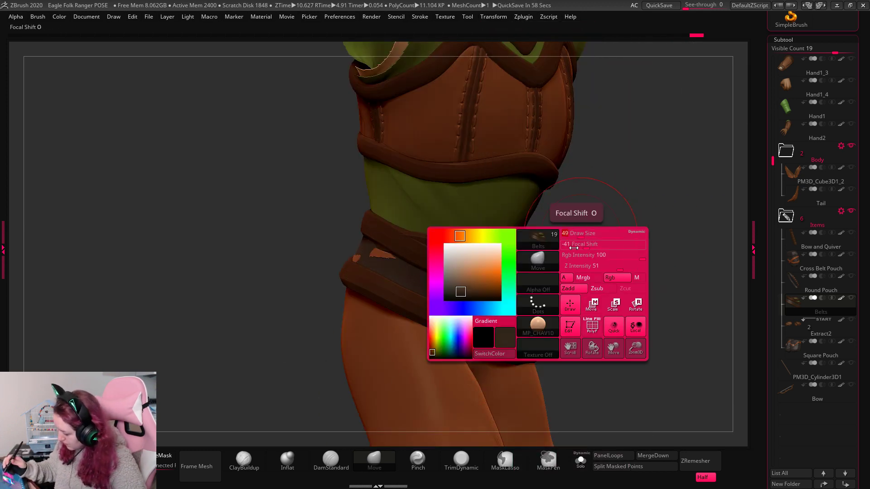
left_click(397, 352, "alt")
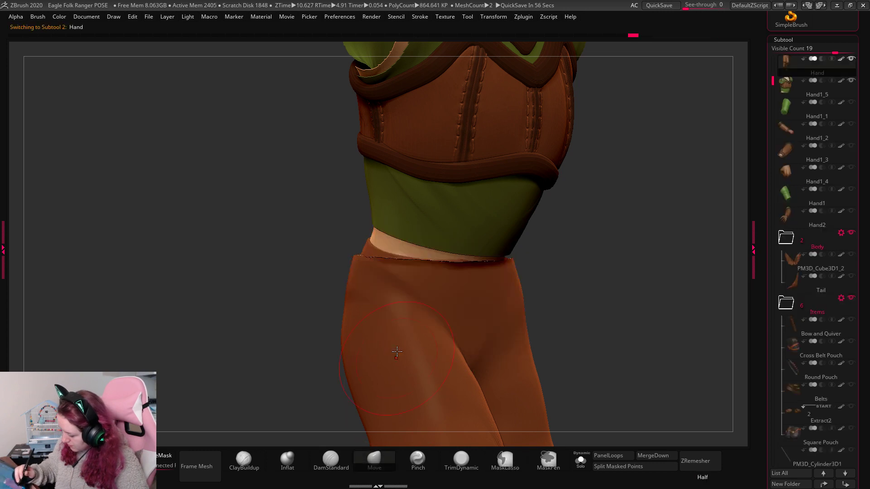
Make the Belts subtool visible again over the legs and torso and check its fit at the front waist.
scroll(848, 215, "down", 5)
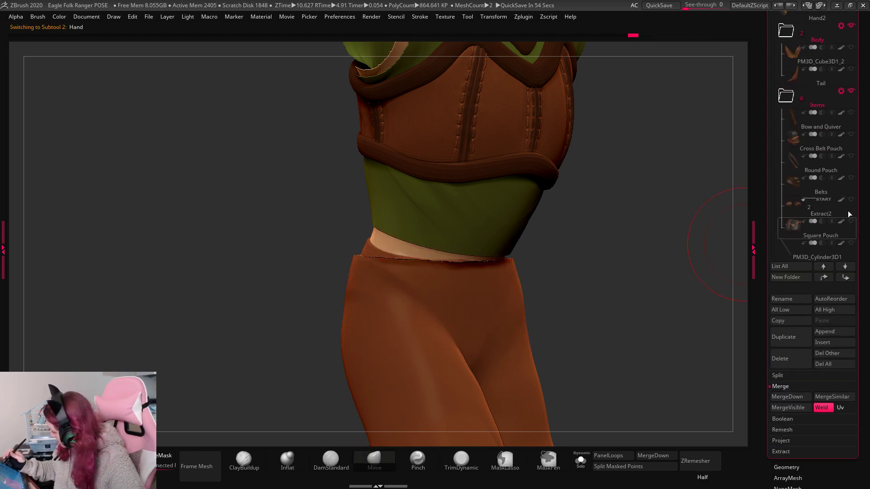
left_click(851, 178)
key("space")
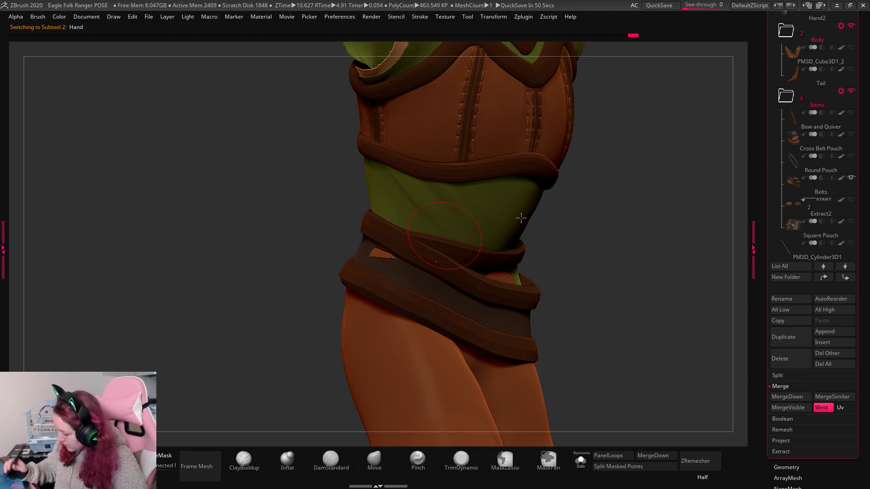
left_click_drag(521, 218, 528, 295)
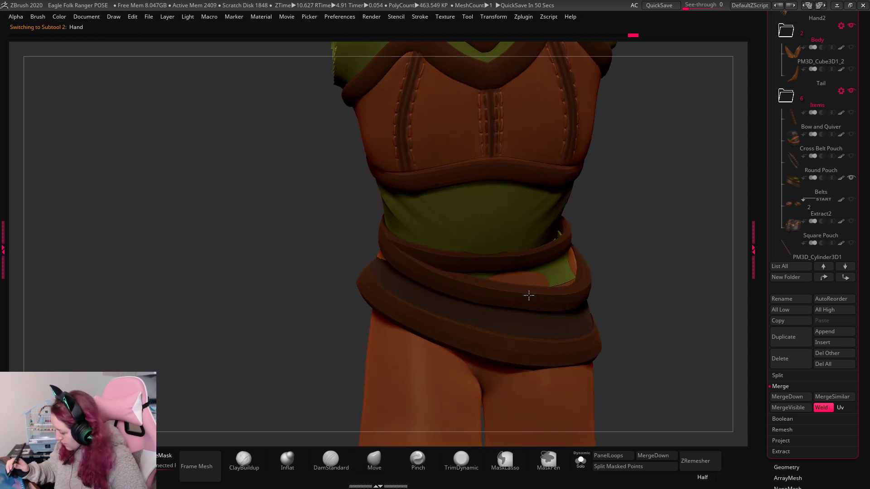
left_click(581, 461)
left_click(581, 460)
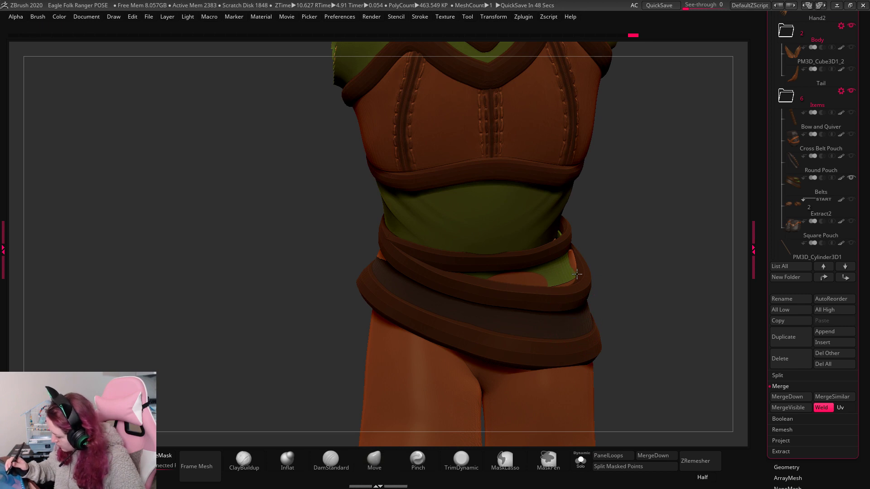
Push the trousers' waist inward where it pokes through beneath the belts, using the Inflat brush.
left_click_drag(635, 267, 593, 277)
key("space")
left_click_drag(661, 257, 628, 275)
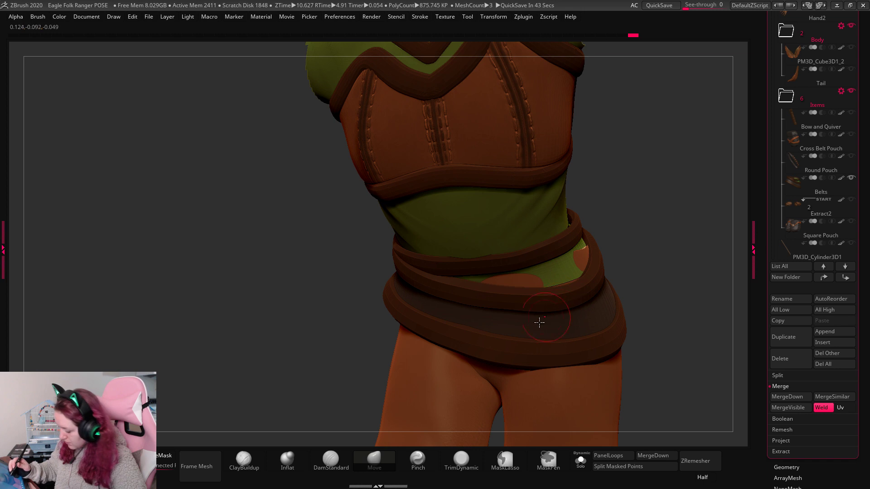
left_click(288, 462)
key("space")
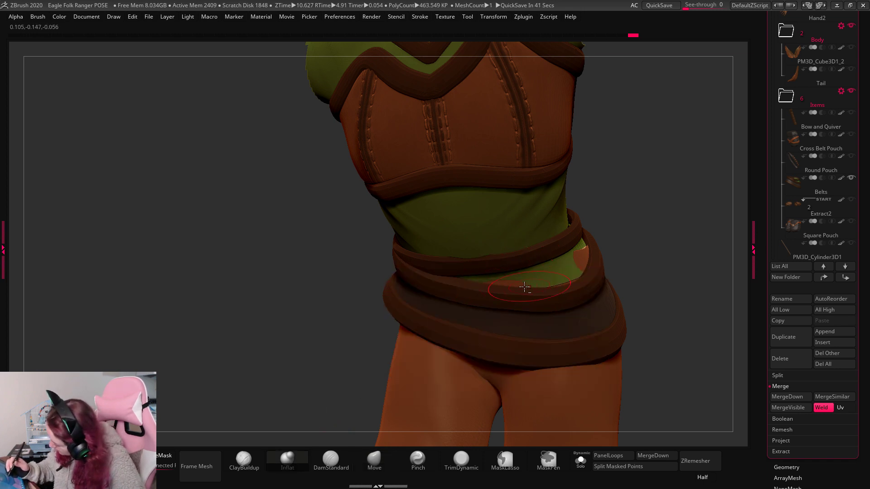
mouse_move(589, 258)
left_mouse_down()
mouse_move(624, 251)
mouse_move(691, 210)
left_mouse_up()
left_click_drag(600, 272, 553, 271)
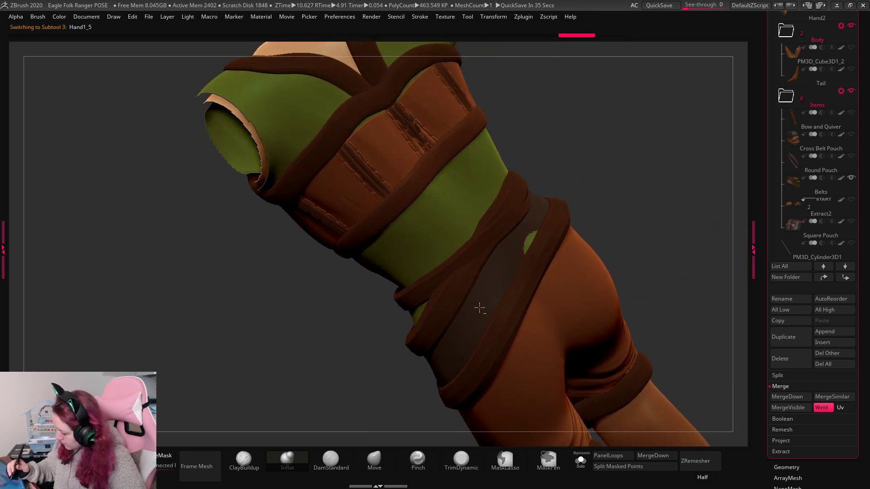
Select and isolate the Belts, cover the green patch poking through at the back with the Inflat brush, and leave Solo mode.
left_click_drag(666, 221, 452, 281)
left_click(452, 282, "alt")
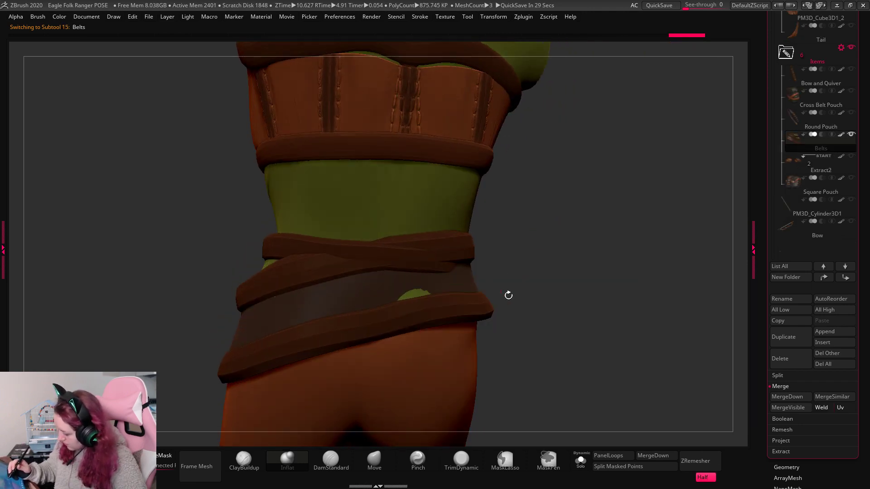
left_click(581, 459)
key("shift+f")
key("shift+f")
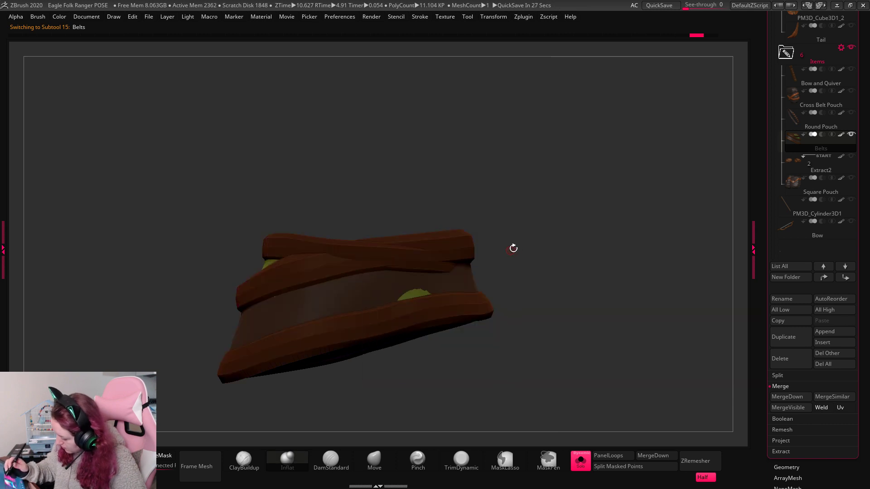
left_click_drag(514, 249, 288, 366)
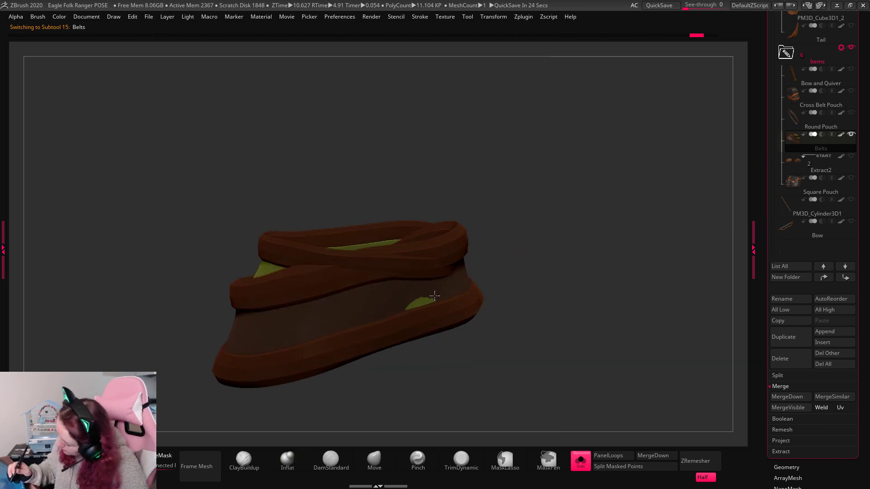
key("space")
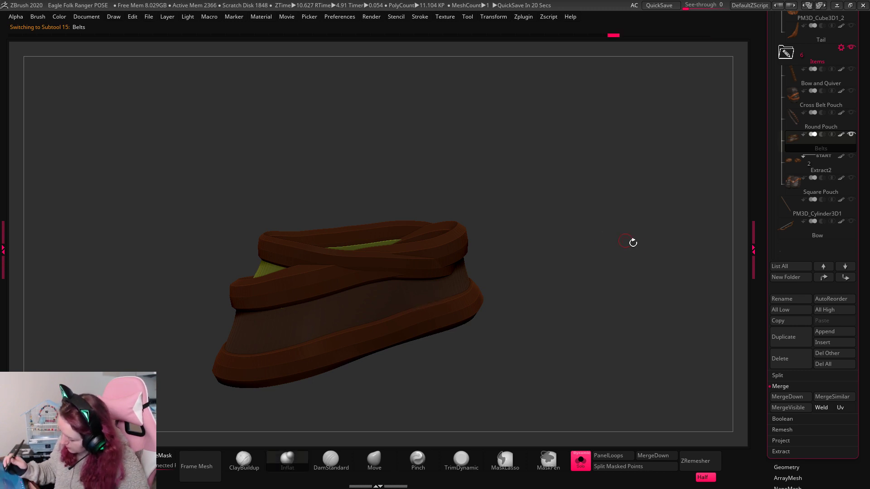
left_click_drag(615, 263, 631, 223)
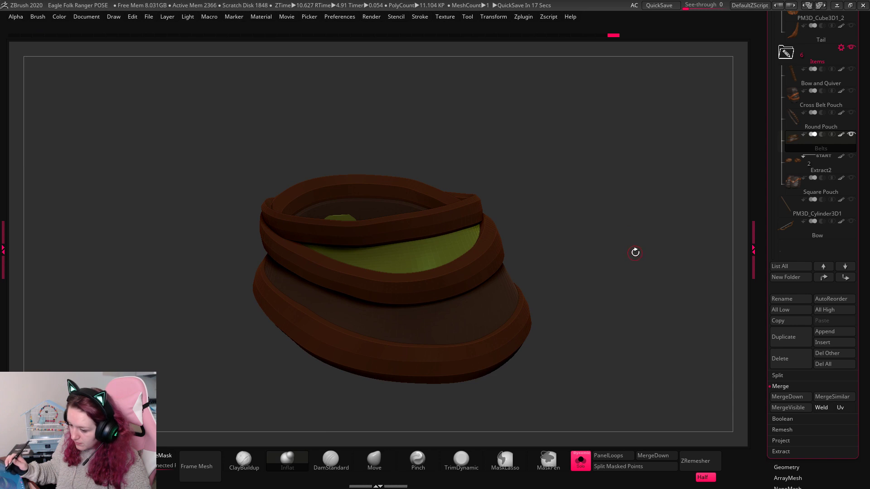
left_click_drag(635, 253, 641, 254)
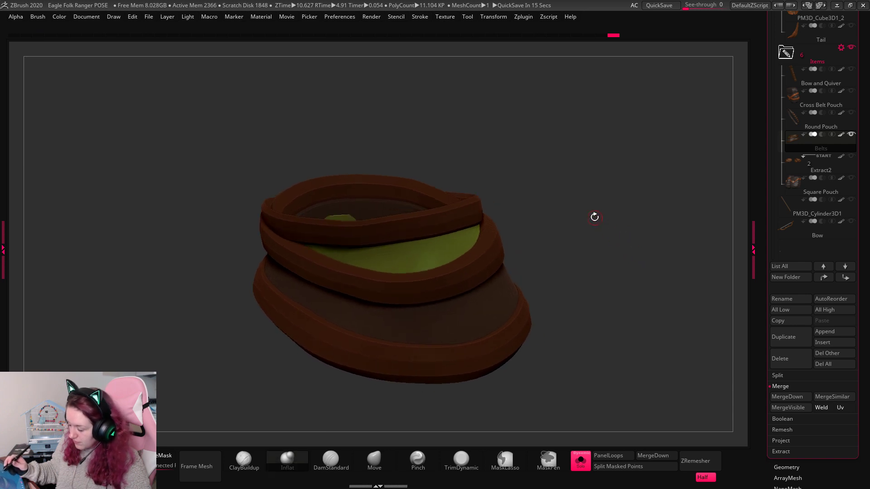
right_click(595, 218)
left_click(581, 460)
Pull the upper belt in against the waist at the front and side with the Move brush.
left_click_drag(669, 341, 678, 376, "alt")
key("f")
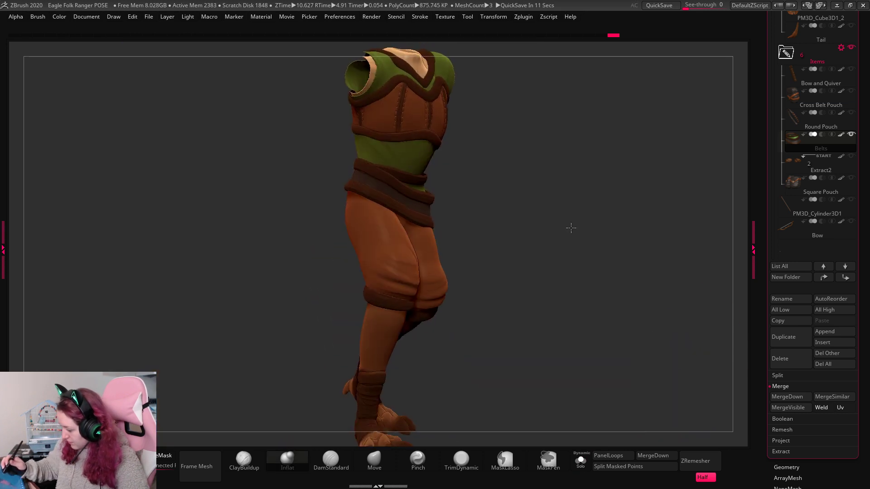
left_click_drag(571, 228, 486, 336, "alt")
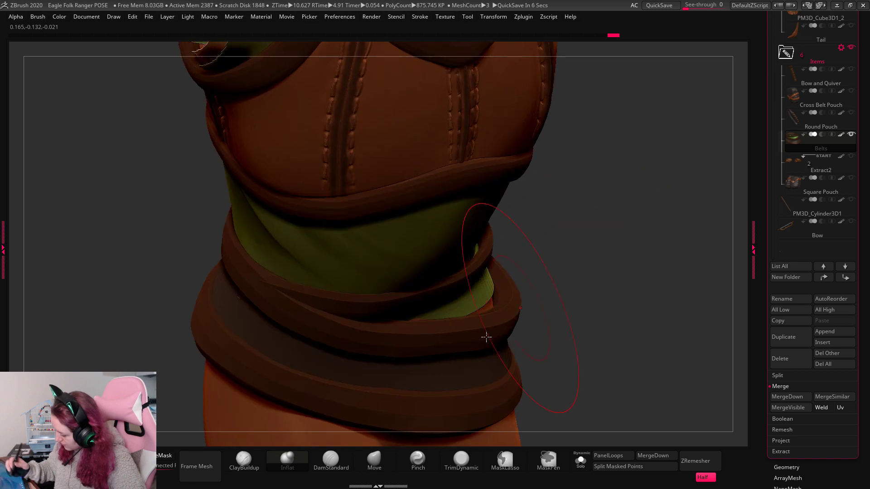
left_click(384, 463)
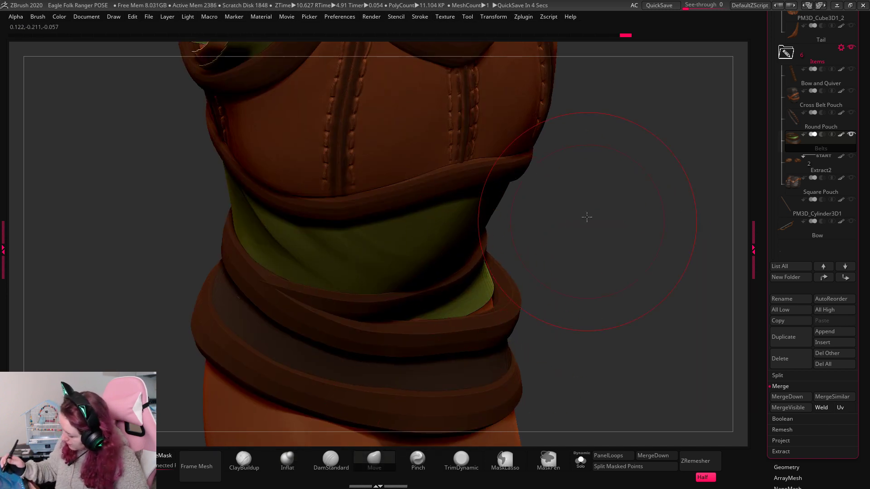
mouse_move(587, 217)
left_mouse_down()
mouse_move(574, 204)
mouse_move(549, 219)
left_mouse_up()
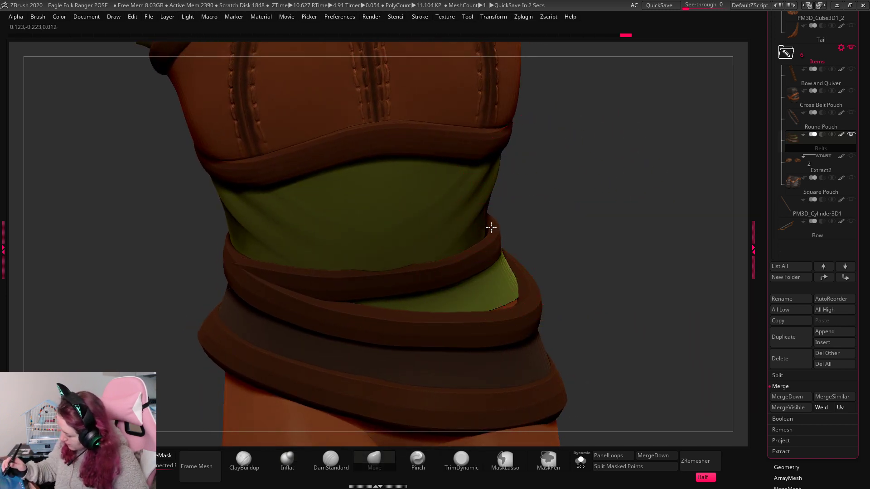
key("space")
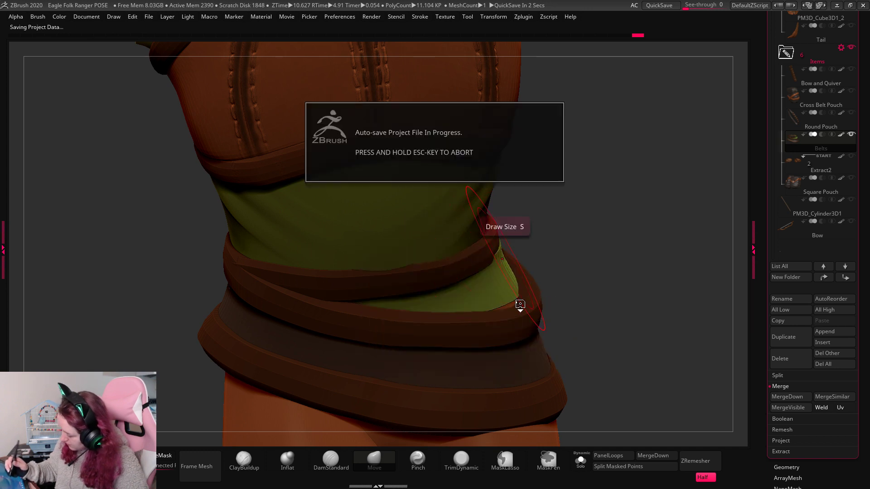
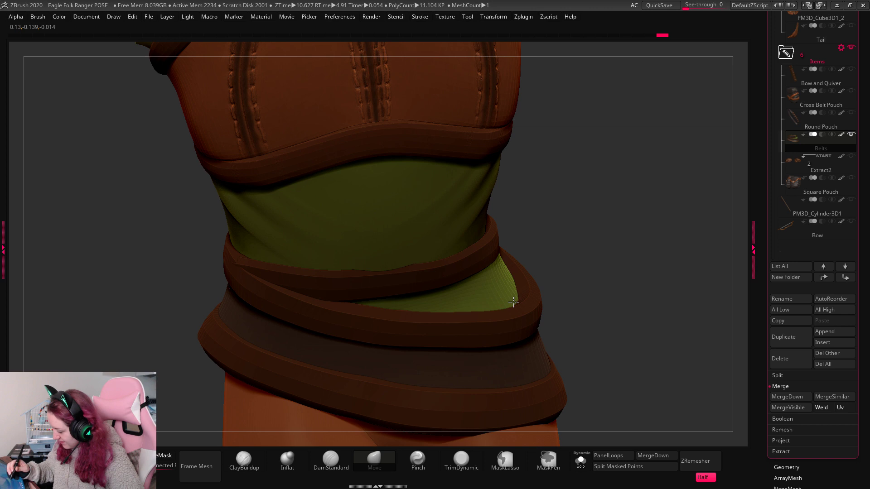
Reshape the overlapping belts around the back and opposite side of the waist with the Move brush.
mouse_move(636, 246)
left_mouse_down()
mouse_move(660, 243)
mouse_move(659, 256)
mouse_move(637, 205)
mouse_move(635, 243)
mouse_move(659, 274)
mouse_move(694, 270)
mouse_move(666, 237)
mouse_move(631, 242)
mouse_move(646, 254)
mouse_move(409, 262)
left_mouse_up()
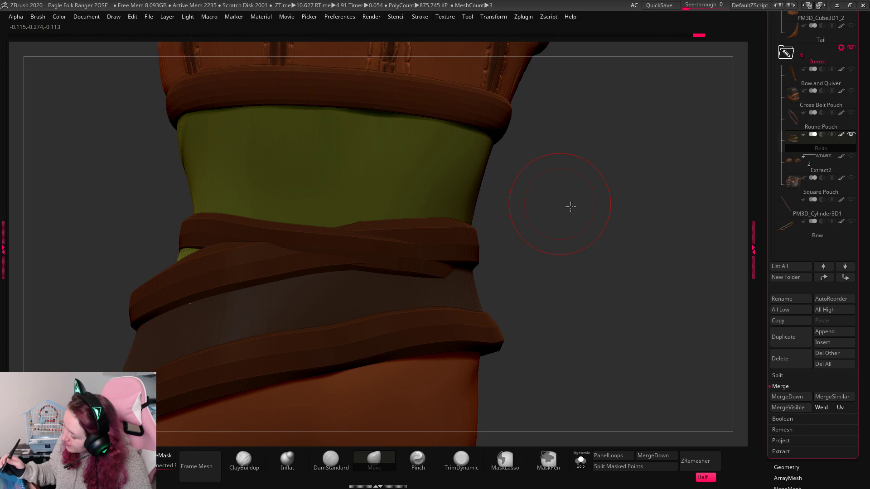
mouse_move(571, 207)
left_mouse_down()
mouse_move(562, 272)
mouse_move(594, 333)
left_mouse_up()
key("space")
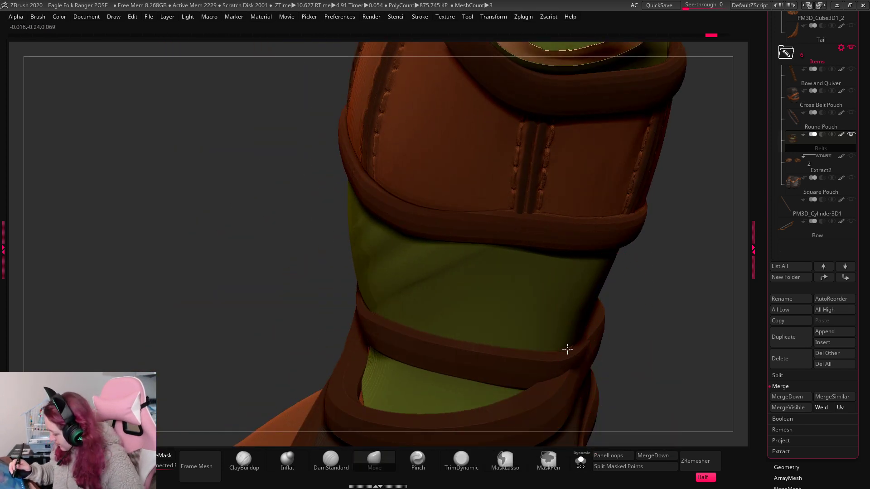
left_click_drag(705, 303, 613, 338)
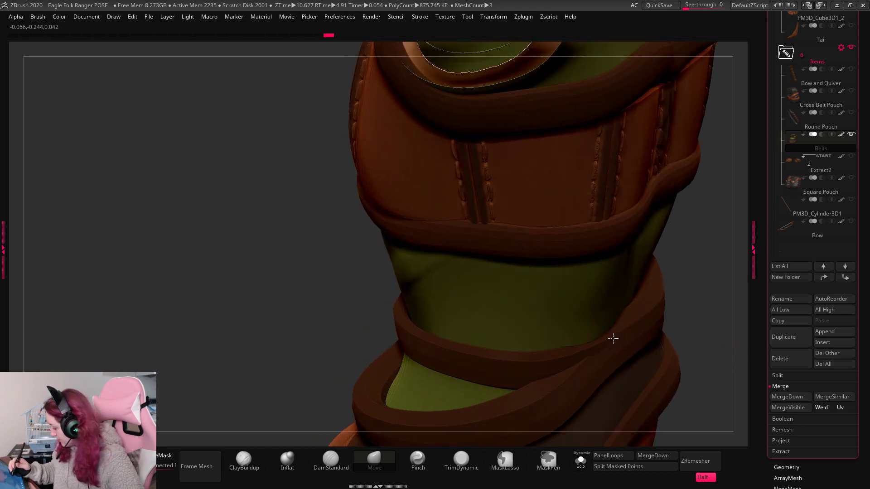
left_click_drag(697, 309, 443, 325)
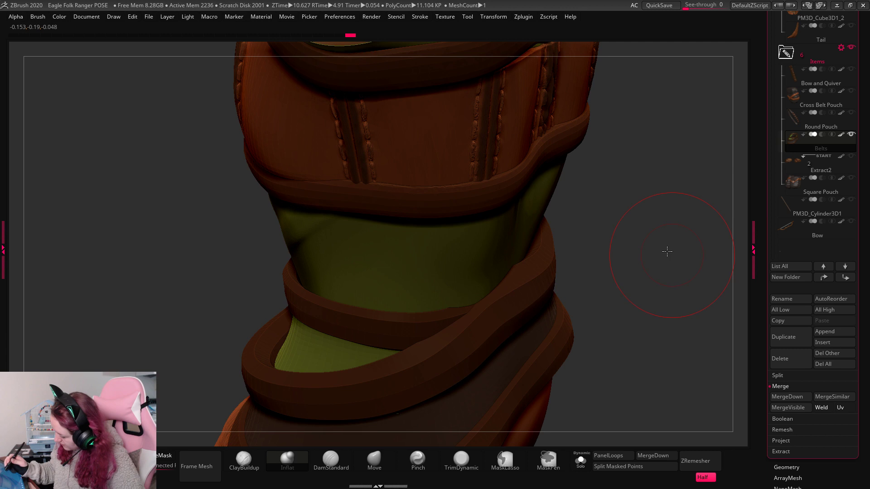
Thicken the wide belt at the back with the Inflat brush where the green layer shows through.
mouse_move(667, 248)
left_mouse_down()
mouse_move(695, 219)
mouse_move(696, 248)
mouse_move(692, 221)
mouse_move(674, 252)
left_mouse_up()
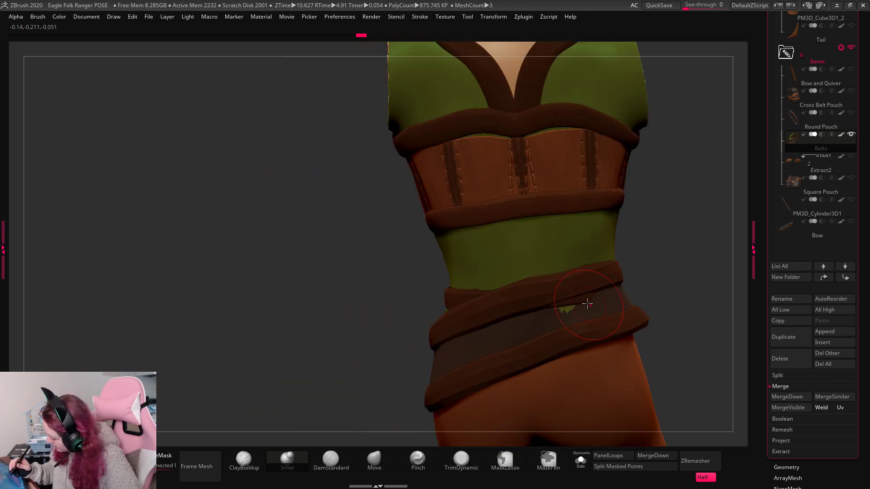
key("ctrl+z")
left_click_drag(560, 314, 584, 305)
key("ctrl+z")
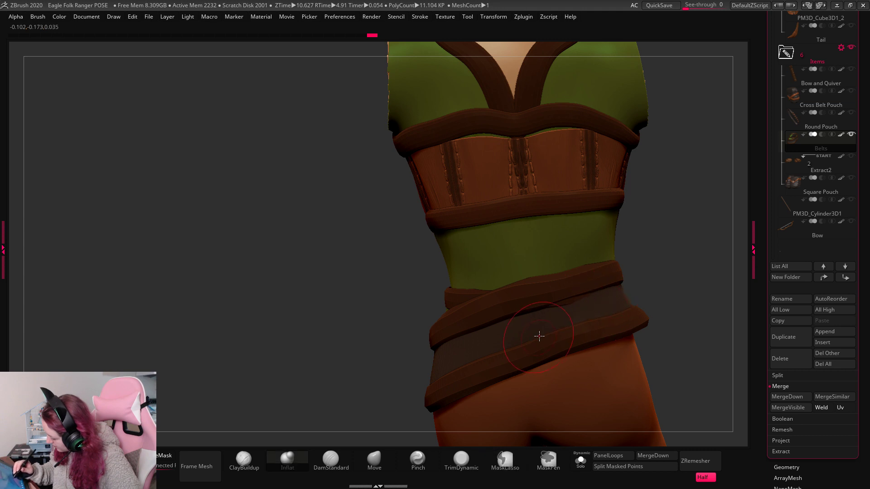
mouse_move(663, 264)
left_mouse_down()
mouse_move(708, 273)
mouse_move(716, 290)
left_mouse_up()
left_click_drag(647, 248, 652, 278)
mouse_move(673, 246)
left_mouse_down("alt")
mouse_move(693, 257)
mouse_move(630, 290)
left_mouse_up("alt")
key("ctrl+z")
Refine the belts' fit around the back and sides of the waist with the Move and Inflat brushes.
left_click(379, 463)
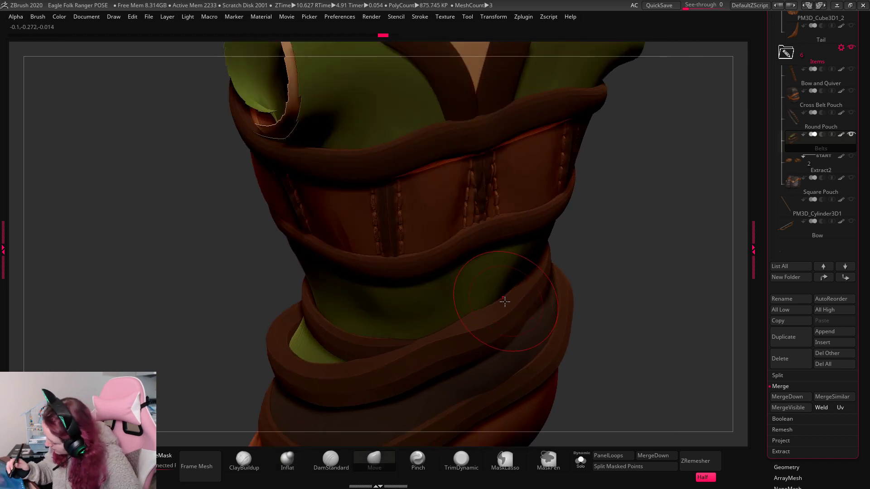
left_click_drag(527, 296, 532, 303)
key("ctrl+z")
mouse_move(594, 240)
left_mouse_down()
mouse_move(606, 235)
mouse_move(591, 218)
mouse_move(640, 236)
left_mouse_up()
left_click(290, 462)
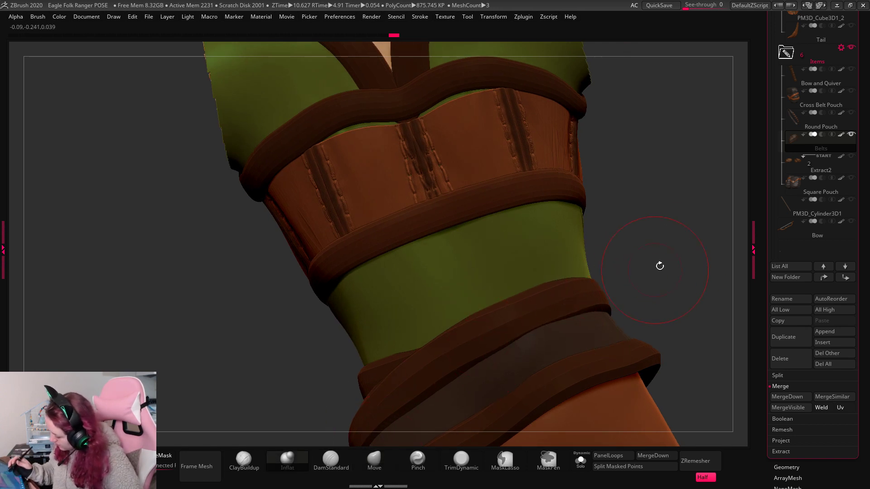
mouse_move(660, 266)
left_mouse_down()
mouse_move(705, 291)
mouse_move(571, 295)
mouse_move(564, 325)
left_mouse_up()
left_click(386, 462)
mouse_move(481, 299)
left_mouse_down()
mouse_move(471, 313)
mouse_move(620, 258)
mouse_move(656, 263)
mouse_move(689, 252)
mouse_move(681, 318)
mouse_move(633, 277)
mouse_move(638, 322)
mouse_move(640, 288)
mouse_move(660, 278)
mouse_move(678, 308)
mouse_move(602, 243)
left_mouse_up()
right_click(639, 320)
left_click_drag(629, 282, 584, 228, "alt")
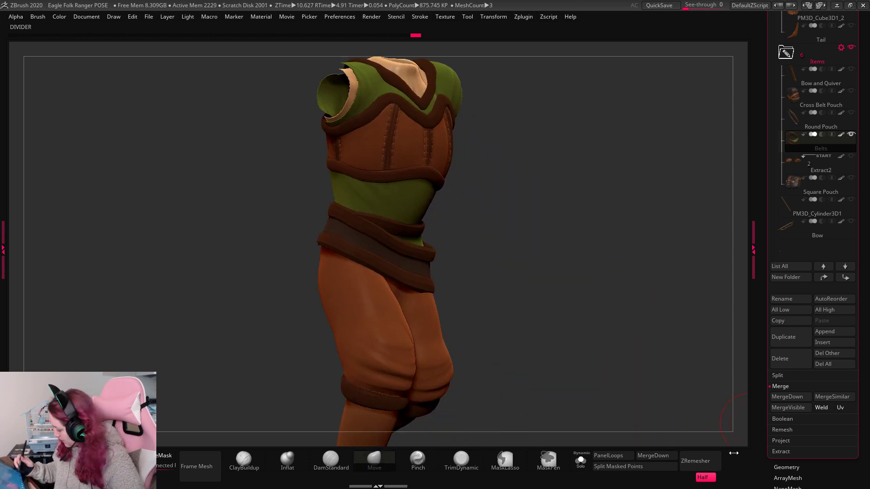
Show all the hidden subtools again.
scroll(820, 204, "up", 2)
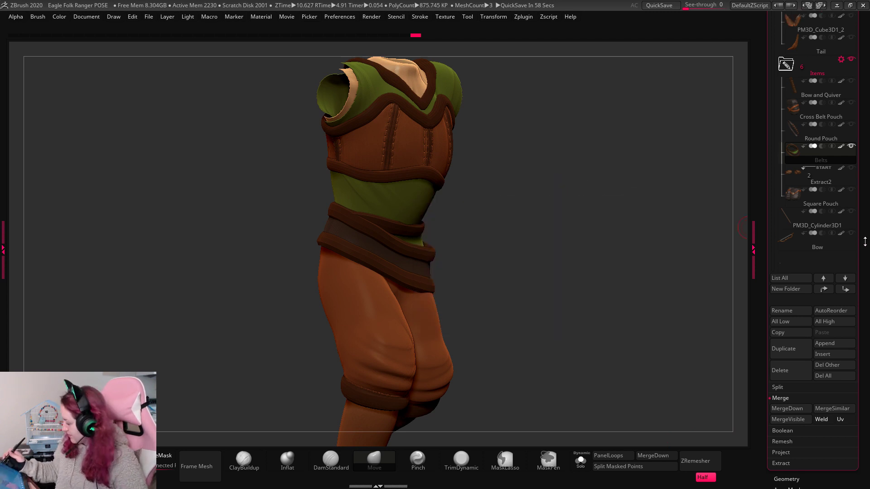
mouse_move(828, 262)
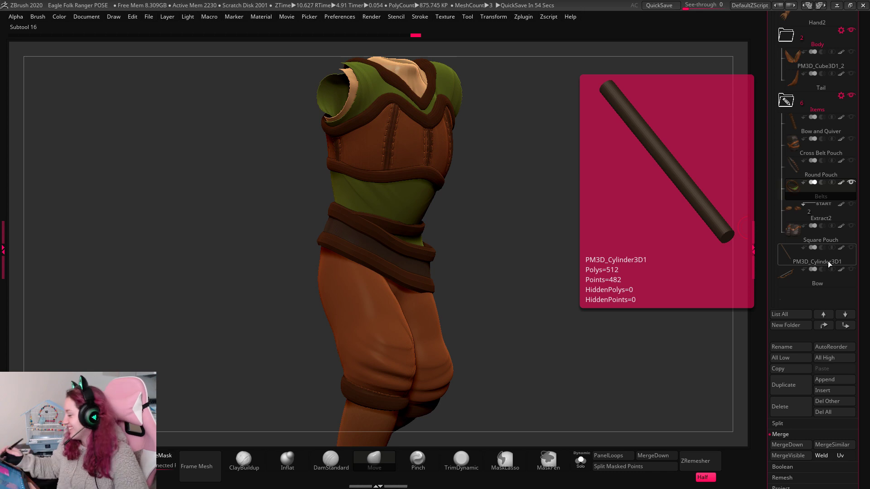
left_click(850, 184, "alt")
left_click(851, 186, "alt")
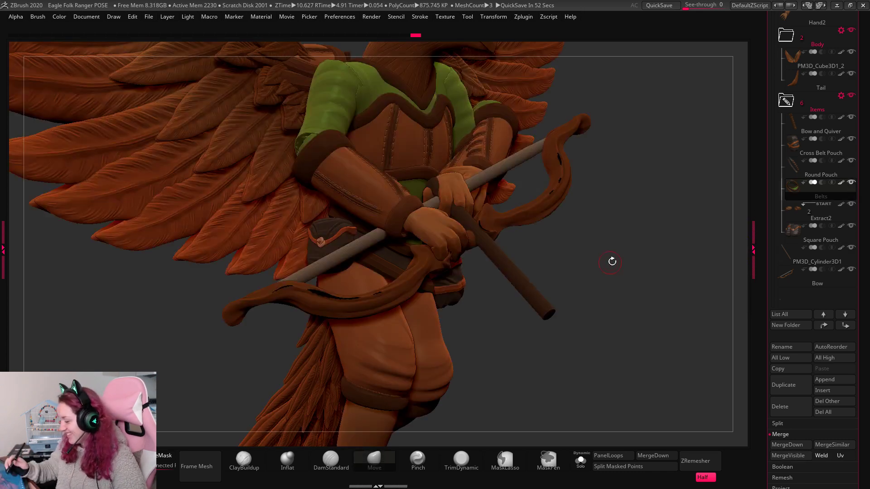
Select and isolate the wings subtool, PM3D_Cube3D1_2, and mask the whole right-hand wing.
left_click_drag(629, 221, 428, 274)
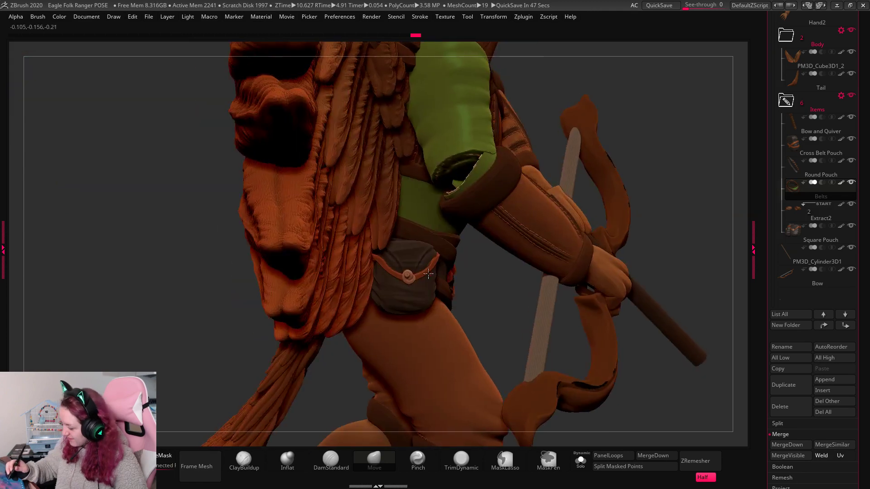
left_click(441, 281, "alt")
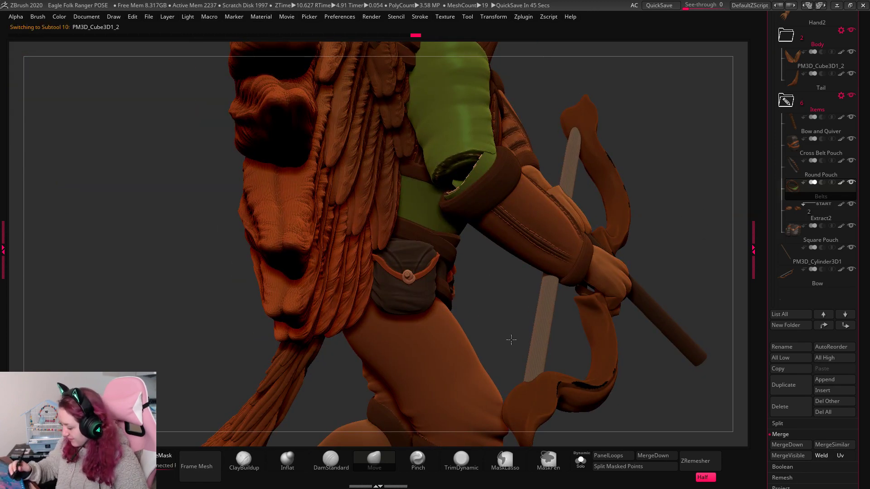
key("alt+s")
left_click_drag(680, 256, 670, 167)
mouse_move(683, 91)
left_mouse_down("ctrl")
mouse_move(567, 310)
mouse_move(571, 304)
left_mouse_up("ctrl")
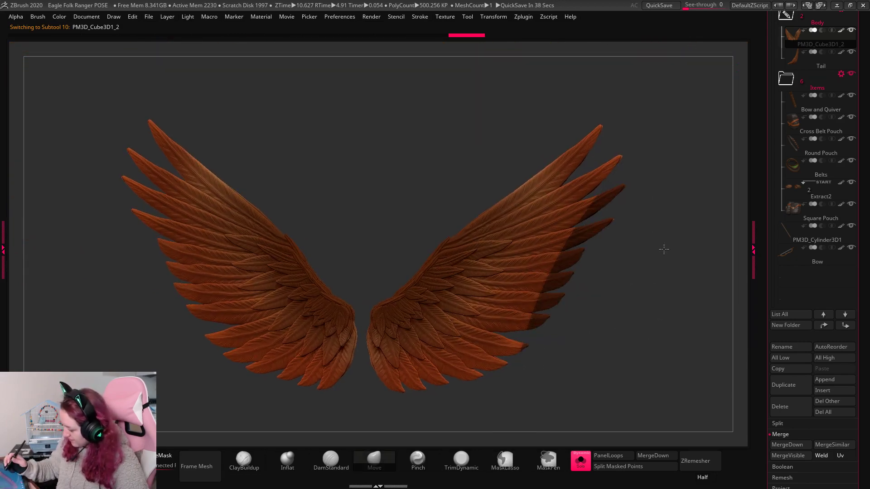
left_click_drag(662, 249, 656, 240)
mouse_move(627, 146)
left_mouse_down("ctrl")
mouse_move(366, 273)
mouse_move(351, 345)
mouse_move(404, 411)
left_mouse_up("ctrl")
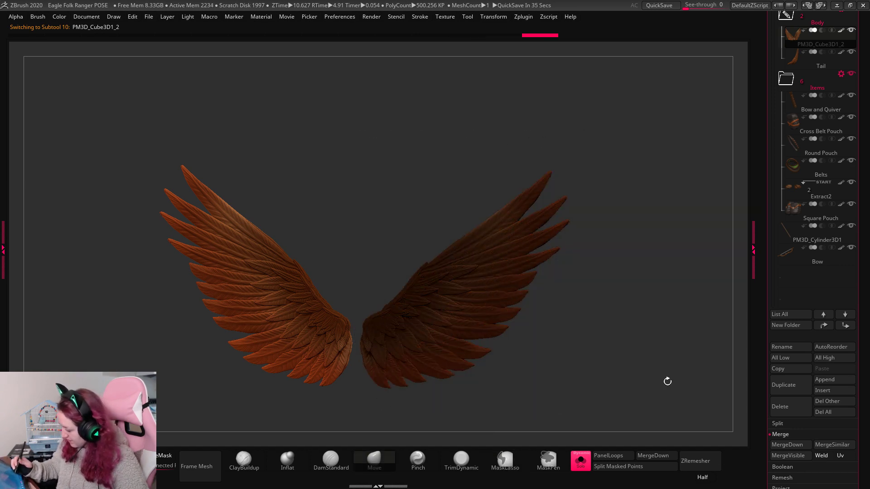
Split the masked wing into its own subtool and show the whole figure again.
left_click(649, 468)
left_click(581, 460)
left_click_drag(679, 331, 507, 328)
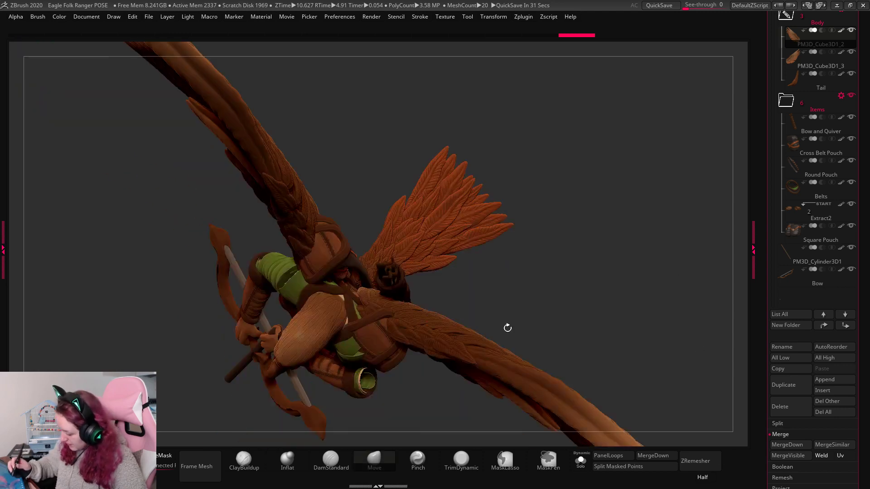
Rotate each of the two separated wings backwards towards the tail with the gizmo.
key("w")
left_click_drag(420, 285, 423, 283)
left_click(317, 213, "alt")
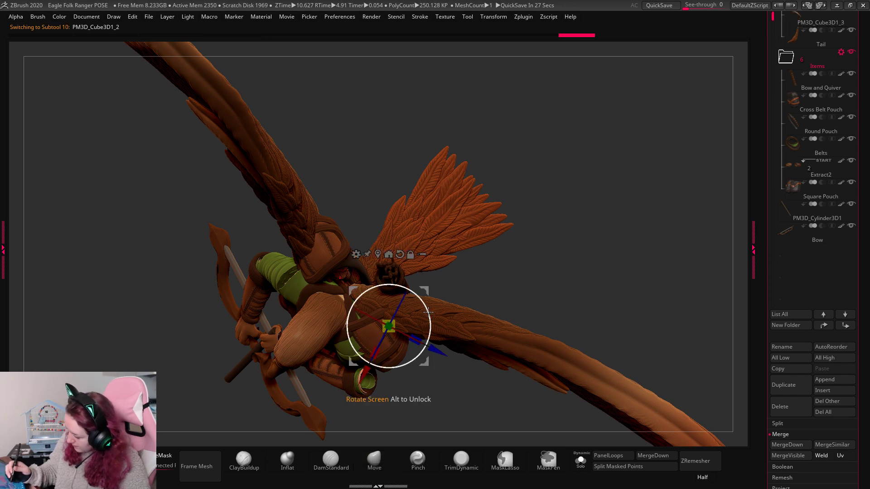
left_click_drag(426, 313, 425, 317)
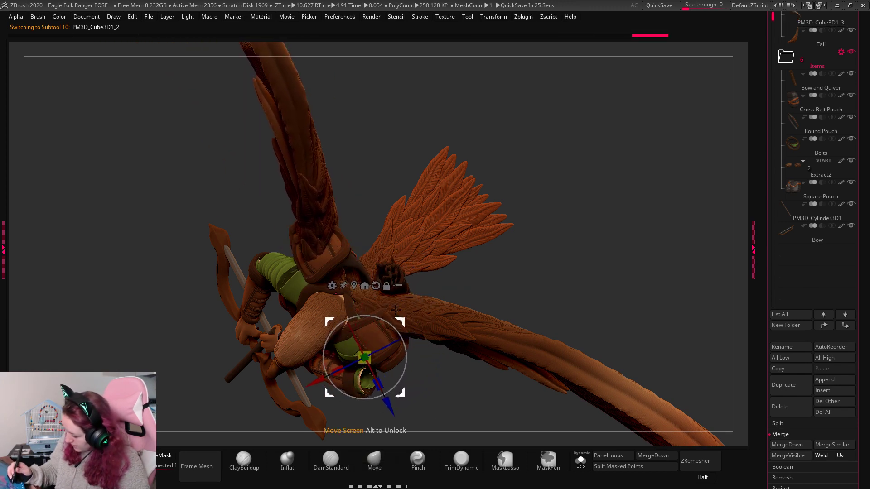
key("q")
Select the shoulder pads subtool, Extract2, then rotate and move both pads to match the turned shoulders.
left_click(396, 259, "alt")
key("w")
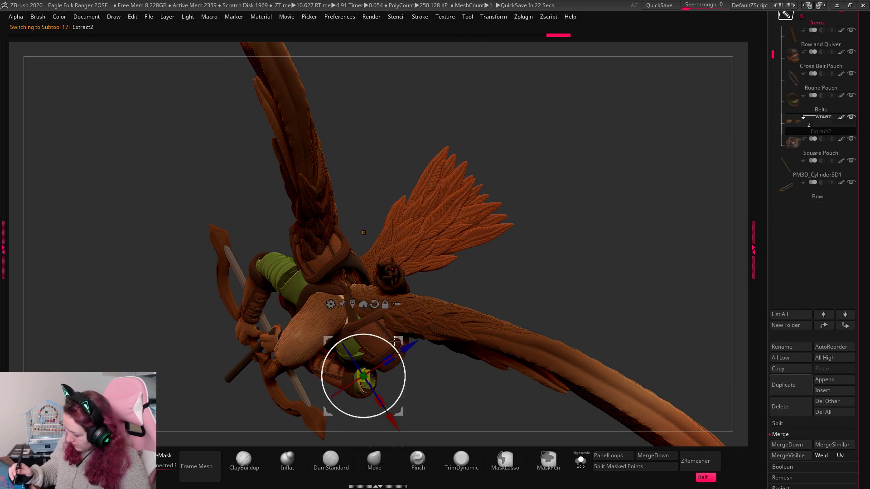
left_click_drag(396, 343, 387, 352)
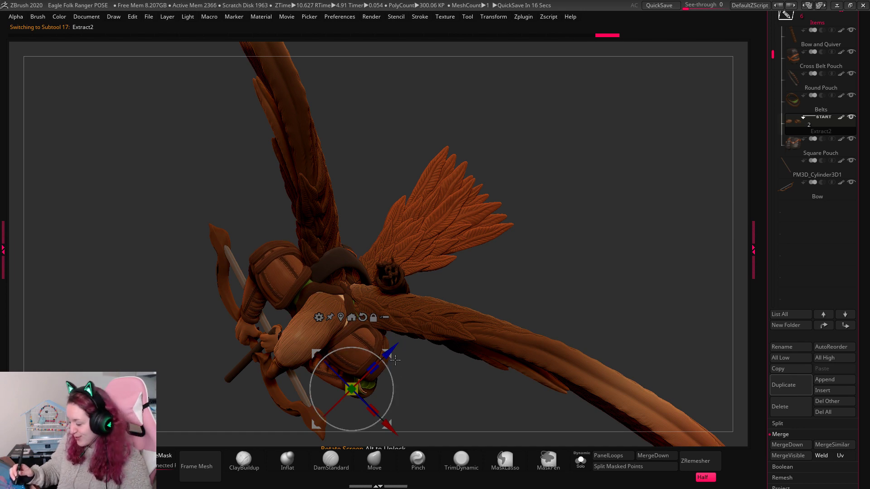
key("q")
mouse_move(616, 241)
left_mouse_down()
mouse_move(668, 179)
mouse_move(708, 195)
mouse_move(711, 307)
mouse_move(729, 365)
mouse_move(688, 363)
mouse_move(691, 316)
mouse_move(582, 264)
left_mouse_up()
key("w")
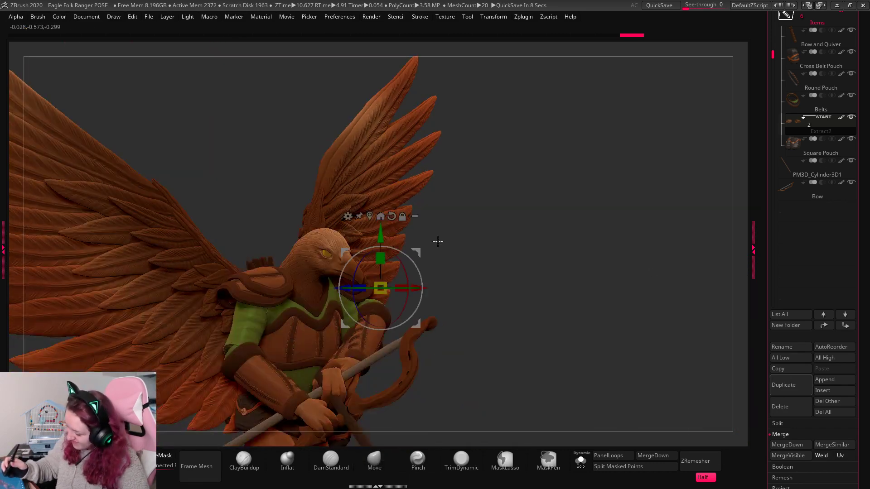
mouse_move(408, 317)
left_mouse_down()
mouse_move(376, 363)
mouse_move(383, 367)
left_mouse_up()
key("q")
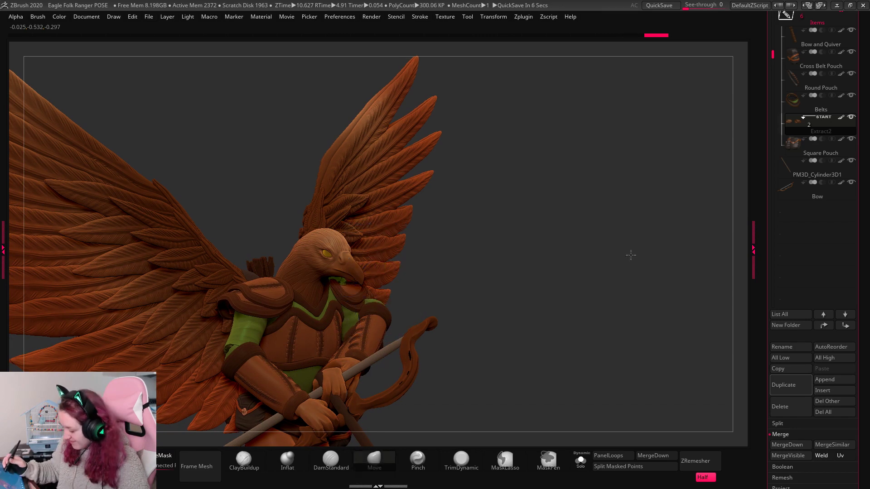
Isolate the shoulder pads, mask the right-hand pad and split it into a separate subtool.
left_click_drag(631, 255, 650, 252)
left_click(581, 461)
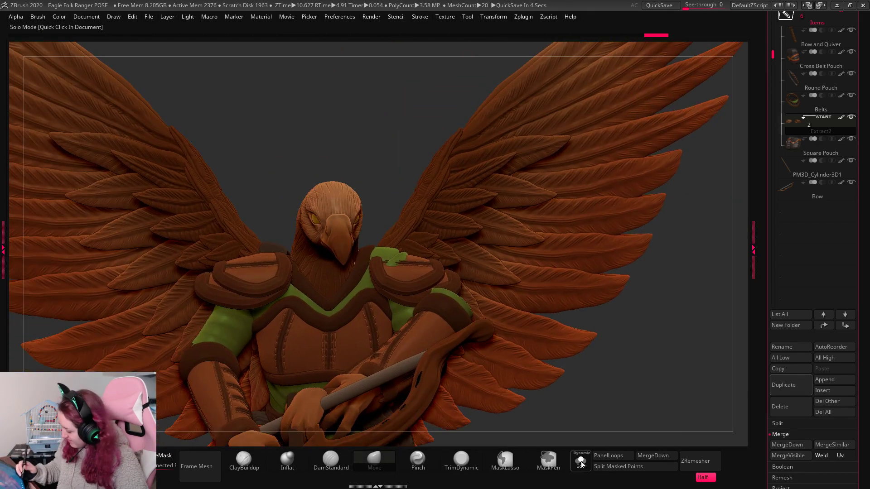
left_click(581, 461)
mouse_move(633, 206)
left_mouse_down("ctrl")
mouse_move(361, 346)
mouse_move(343, 272)
left_mouse_up("ctrl")
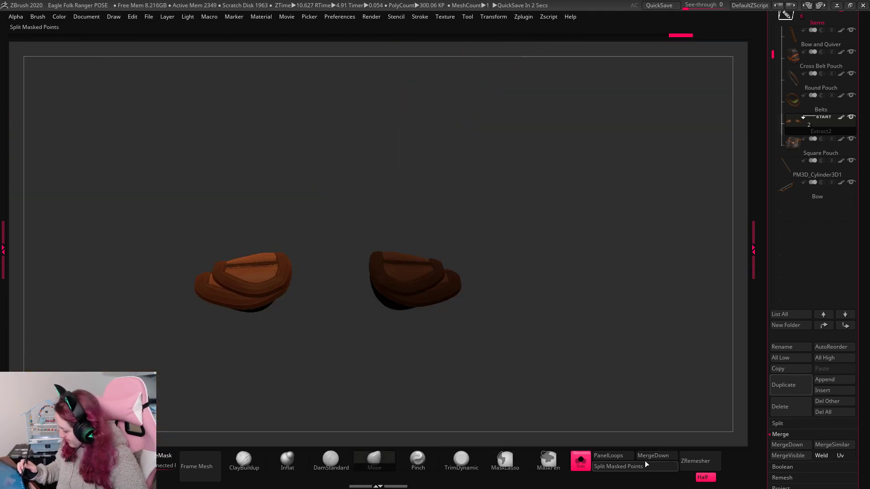
left_click(622, 466)
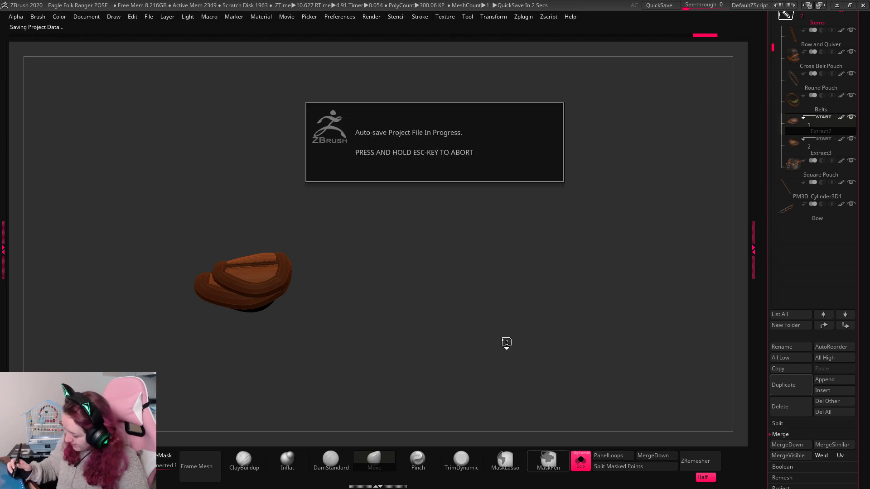
Reposition the right-hand shoulder pad, Extract3, with the gizmo so it covers the green sleeve.
key("w")
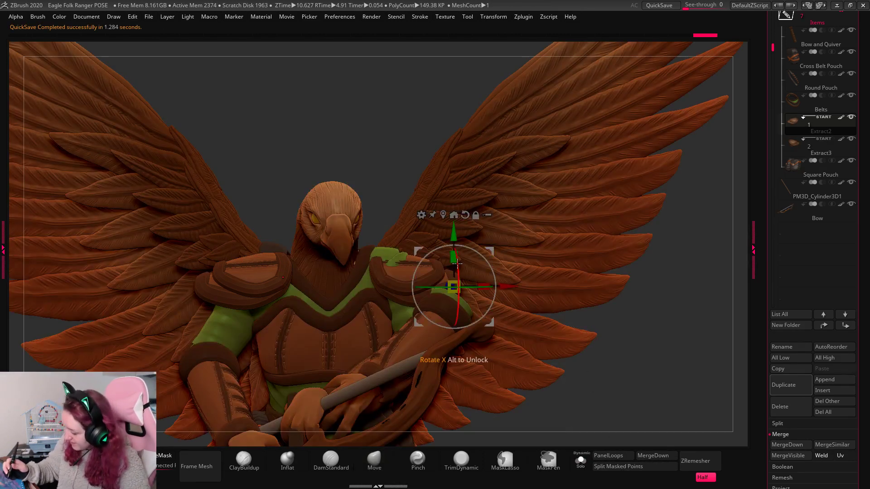
mouse_move(496, 253)
left_mouse_down()
mouse_move(493, 247)
mouse_move(495, 254)
left_mouse_up()
key("q")
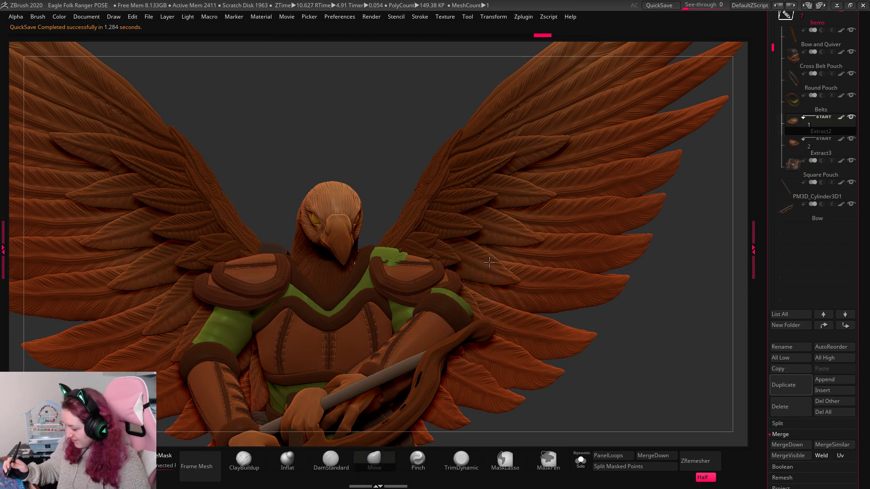
key("w")
key("q")
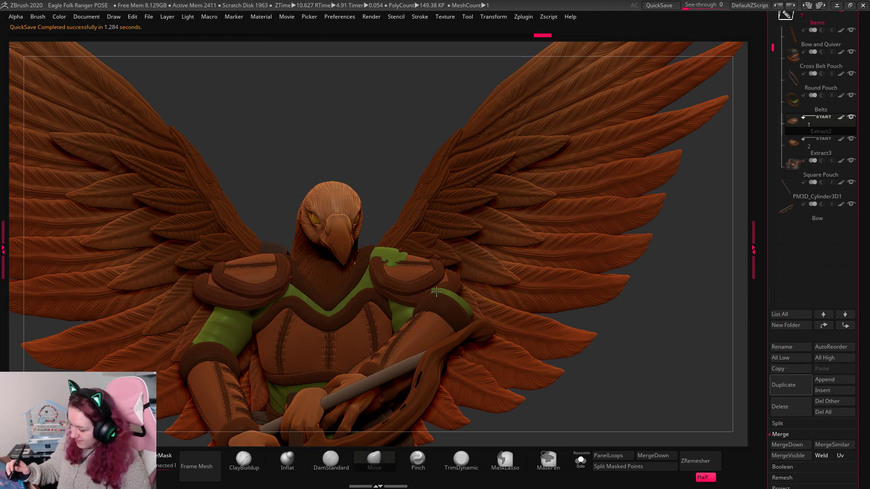
key("w")
left_click_drag(489, 247, 487, 238)
key("q")
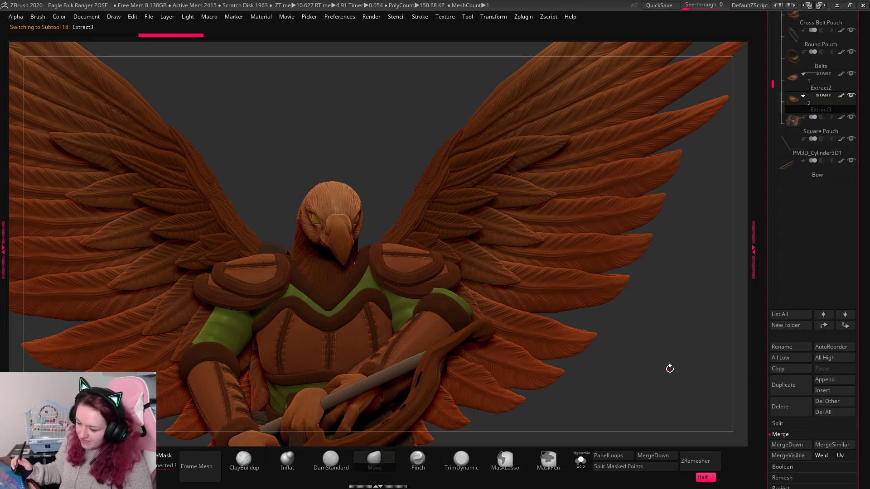
Select the other shoulder pad, Extract2, and rotate and move it to sit on its shoulder.
left_click_drag(686, 357, 367, 372)
key("w")
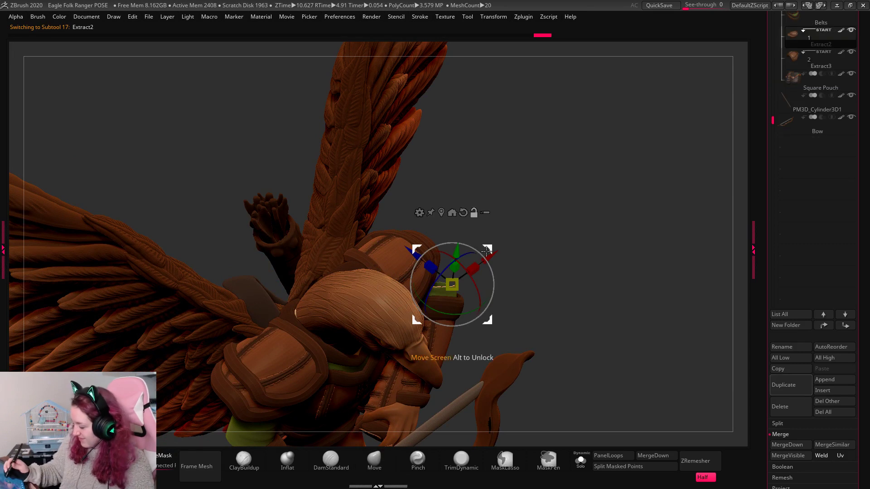
left_click_drag(486, 252, 281, 326, "alt")
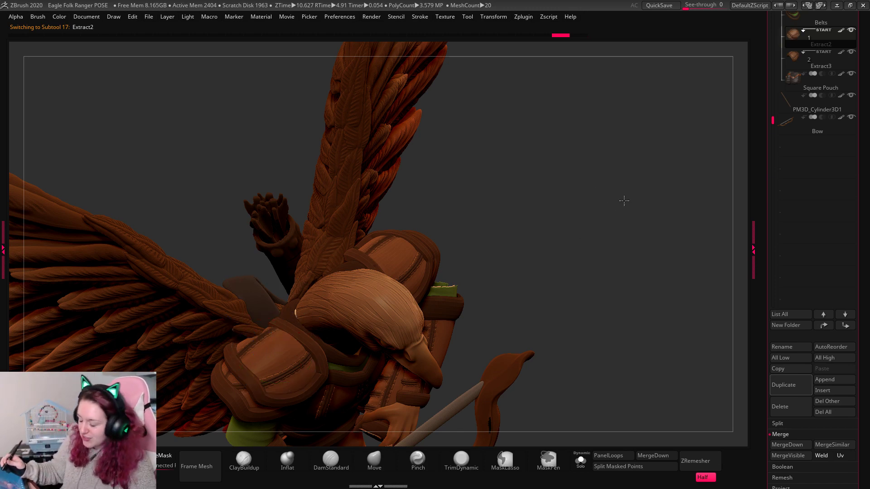
left_click_drag(624, 198, 595, 260)
left_click_drag(321, 258, 723, 236)
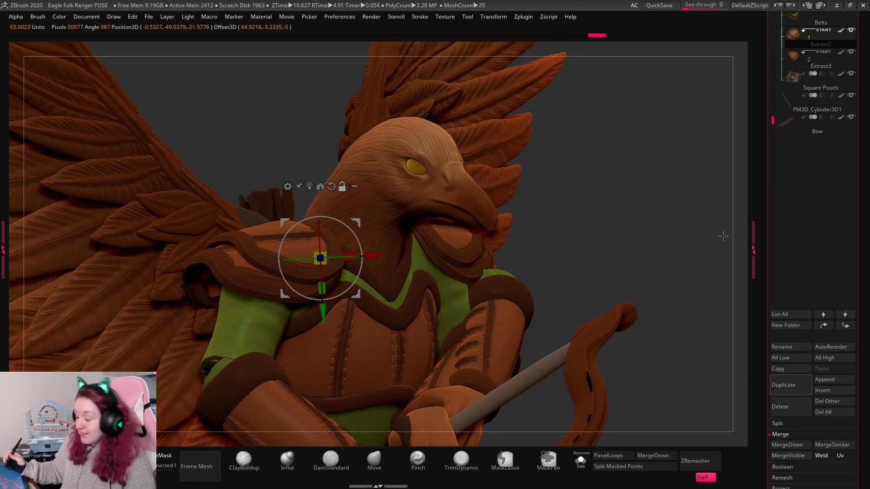
mouse_move(322, 288)
left_mouse_down()
mouse_move(320, 305)
mouse_move(325, 283)
left_mouse_up()
left_click(374, 461)
left_click_drag(627, 190, 610, 190)
Select the right-hand shoulder pad, Extract3, and adjust its position and tilt on the shoulder.
left_click(539, 254, "alt")
key("w")
left_click_drag(692, 379, 650, 379)
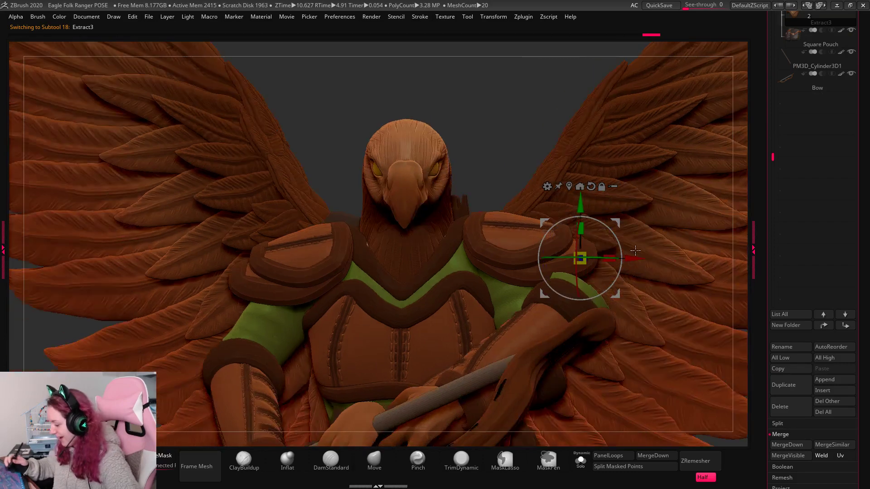
mouse_move(614, 233)
left_mouse_down()
mouse_move(618, 242)
mouse_move(602, 232)
left_mouse_up()
key("q")
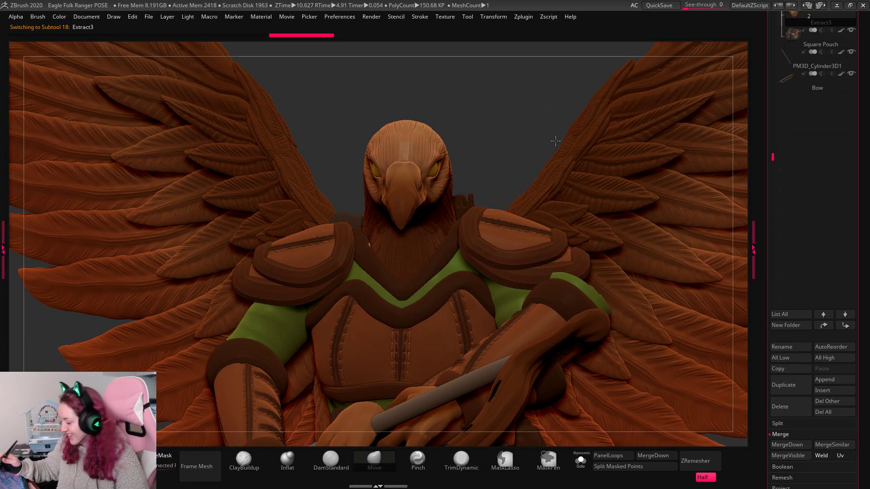
left_click_drag(556, 140, 696, 287)
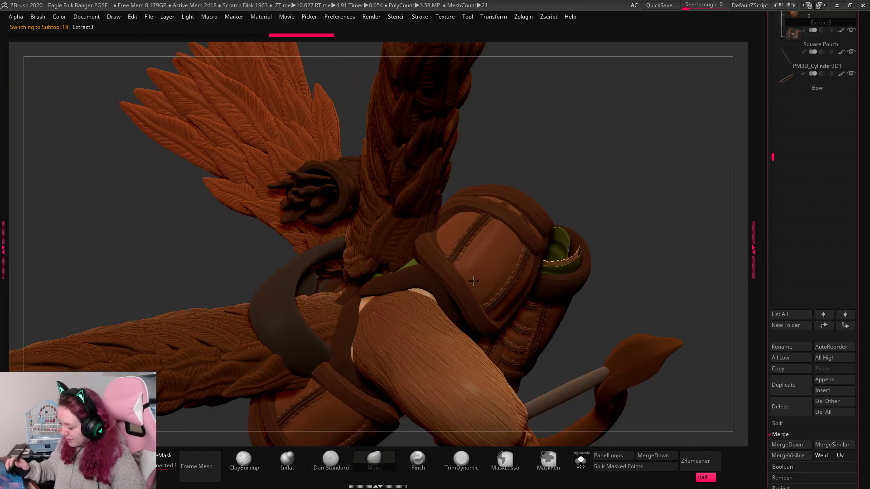
Select the Round Pouch cross belt, place its gizmo, and rotate the belt to follow the turned torso.
key("w")
left_click(581, 460)
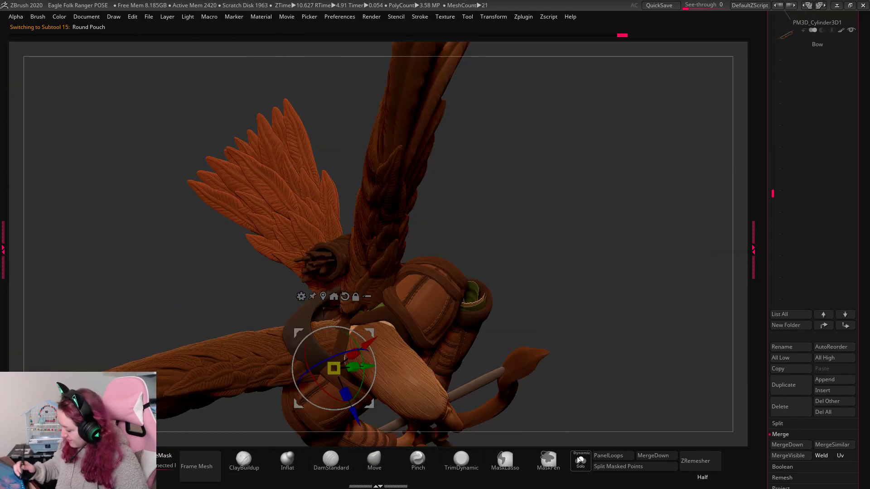
left_click(583, 468)
left_click(323, 296)
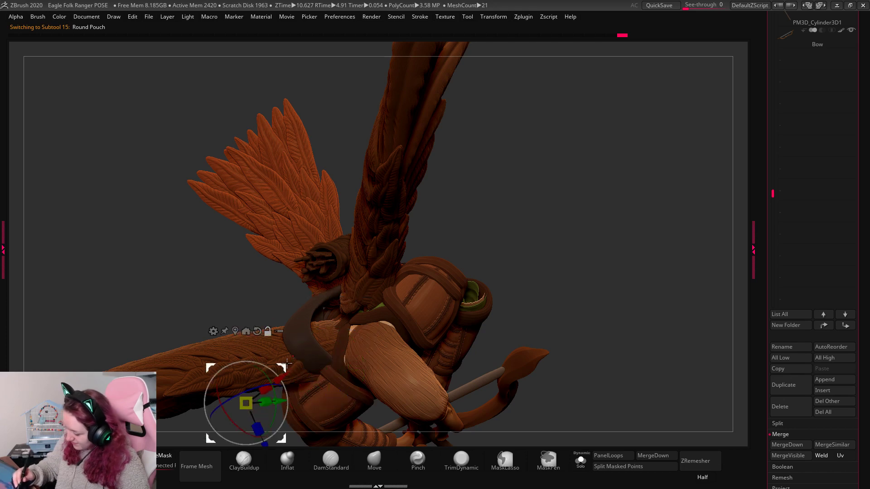
left_click_drag(316, 346, 654, 98)
left_click_drag(284, 305, 310, 339)
key("q")
mouse_move(558, 245)
left_mouse_down()
mouse_move(621, 178)
mouse_move(666, 256)
mouse_move(625, 169)
mouse_move(673, 233)
mouse_move(647, 178)
left_mouse_up()
key("w")
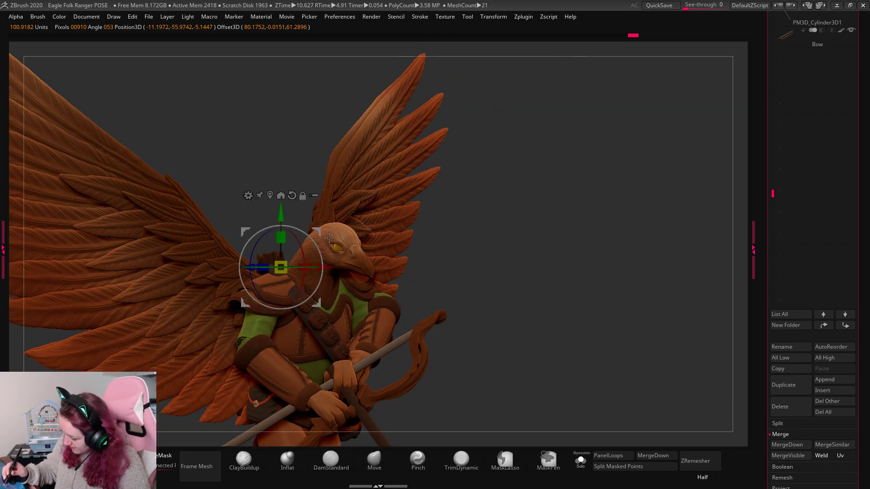
Move and rotate the Round Pouch belt so it runs diagonally across the chest.
left_click_drag(326, 233, 219, 285)
left_click(318, 318, "alt")
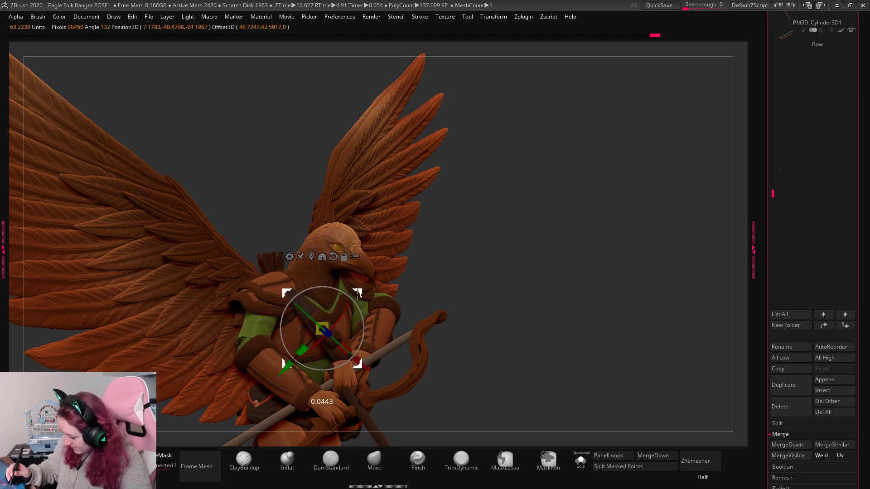
left_click_drag(562, 250, 572, 255)
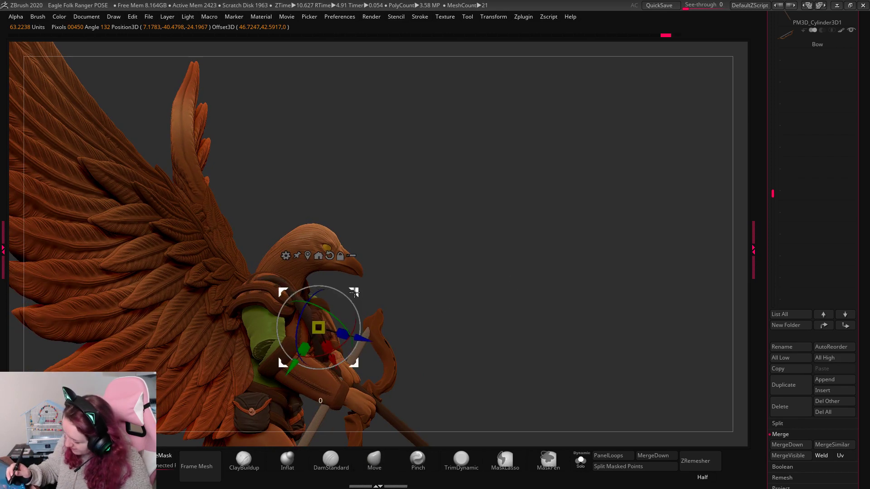
left_click_drag(354, 293, 343, 297)
key("q")
mouse_move(395, 274)
left_mouse_down()
mouse_move(471, 249)
mouse_move(414, 319)
left_mouse_up()
key("w")
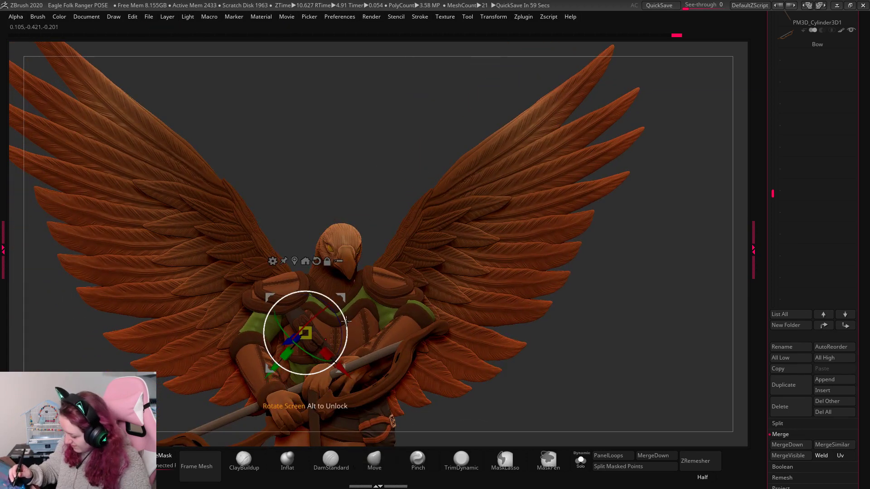
key("q")
Show only the Round Pouch belt, Belts, Hand1_5 torso and Hand subtools, hiding everything else.
left_click_drag(660, 253, 727, 327)
left_click_drag(867, 148, 863, 242)
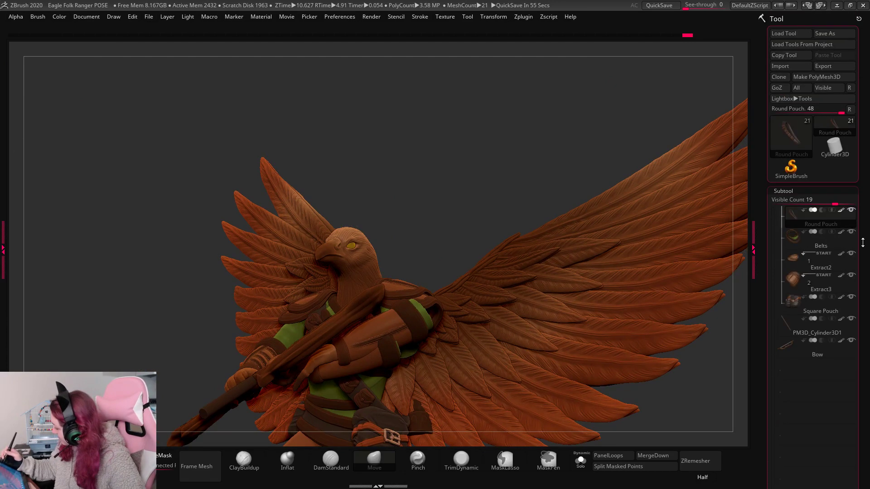
left_click(852, 210)
left_click_drag(603, 320, 639, 288)
left_click(851, 232)
scroll(828, 304, "down", 2)
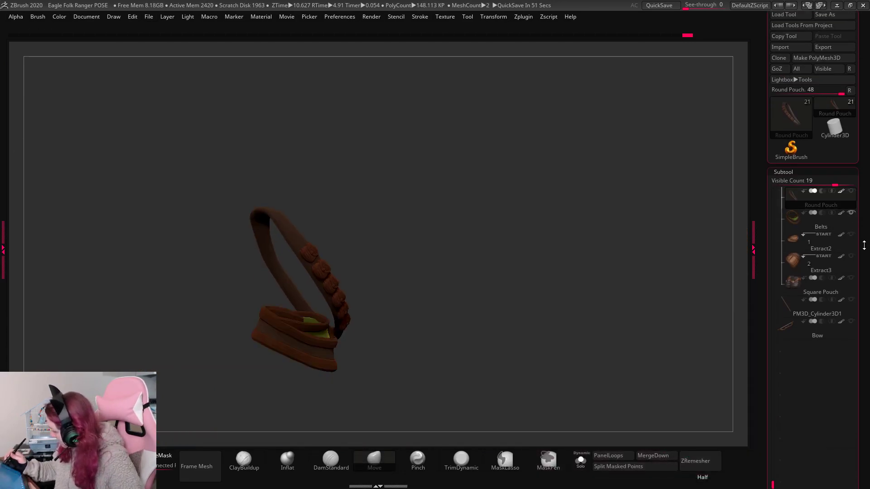
left_click_drag(774, 467, 774, 174)
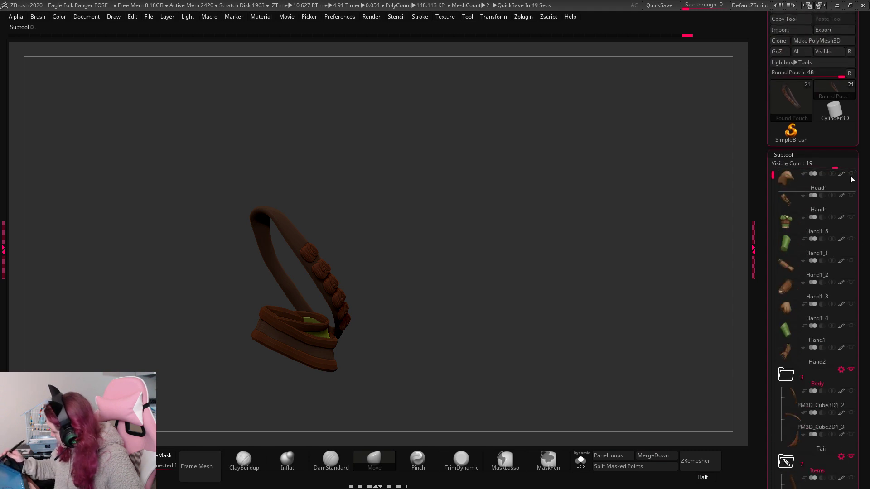
left_click(851, 218)
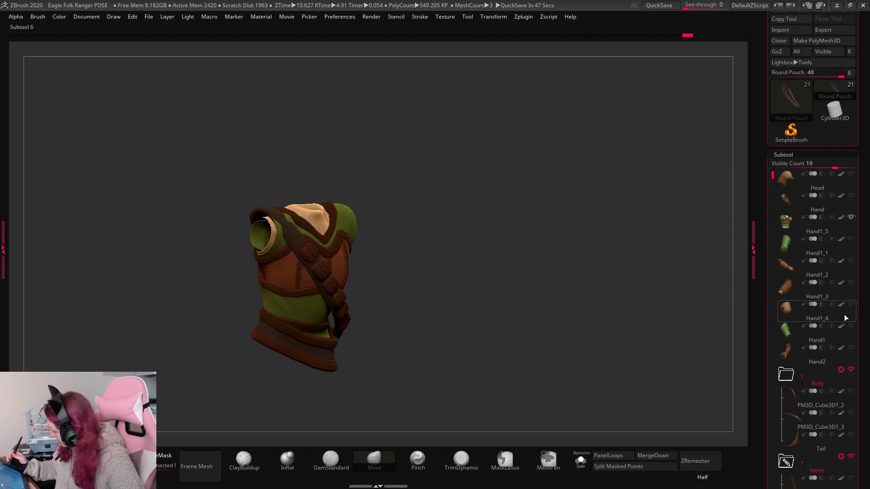
left_click(852, 195)
Reposition the Round Pouch belt with the gizmo so it wraps more closely around the chest and waist.
left_click_drag(499, 268, 512, 301)
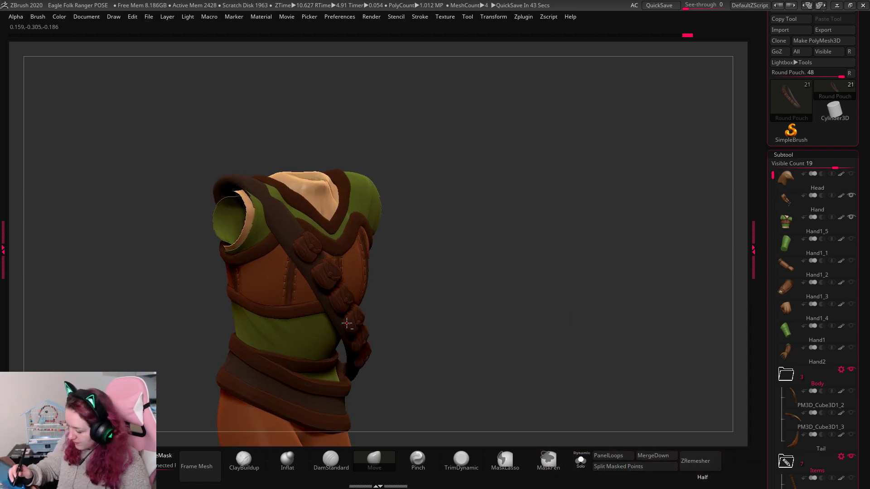
key("w")
key("q")
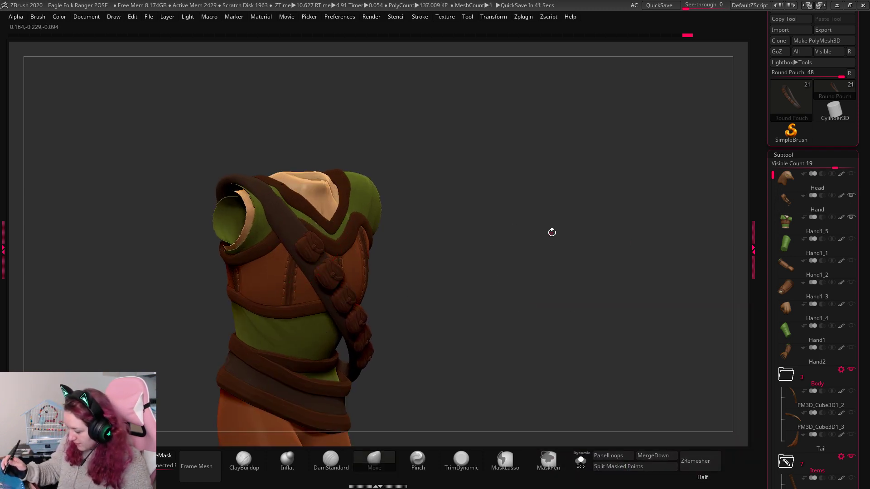
mouse_move(551, 231)
left_mouse_down()
mouse_move(507, 231)
mouse_move(561, 242)
mouse_move(592, 222)
mouse_move(577, 272)
left_mouse_up()
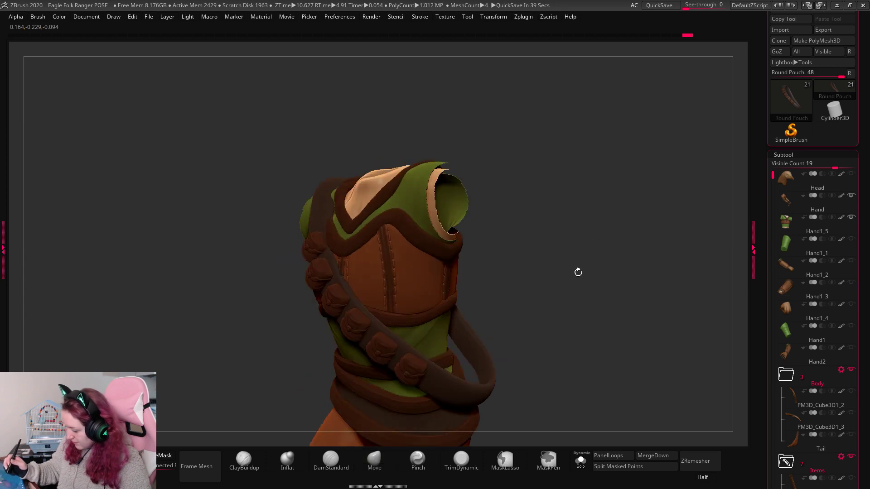
key("w")
left_click_drag(336, 225, 385, 306)
key("q")
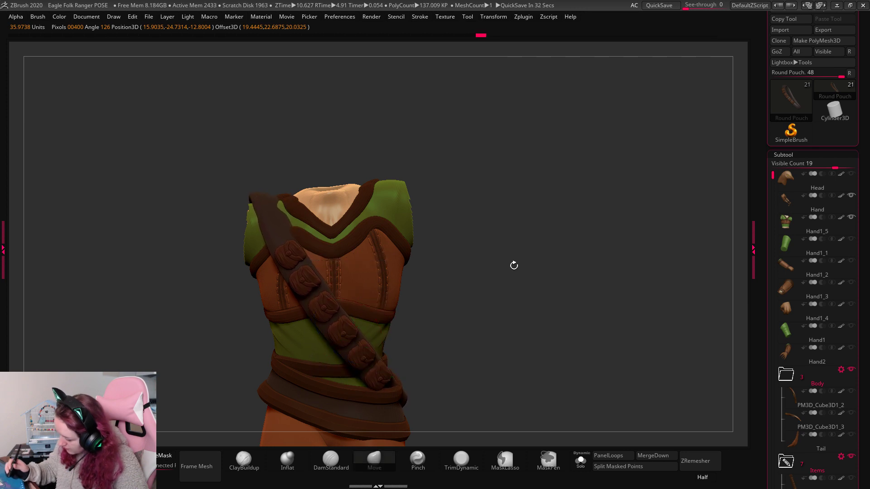
left_click_drag(513, 264, 515, 311)
key("space")
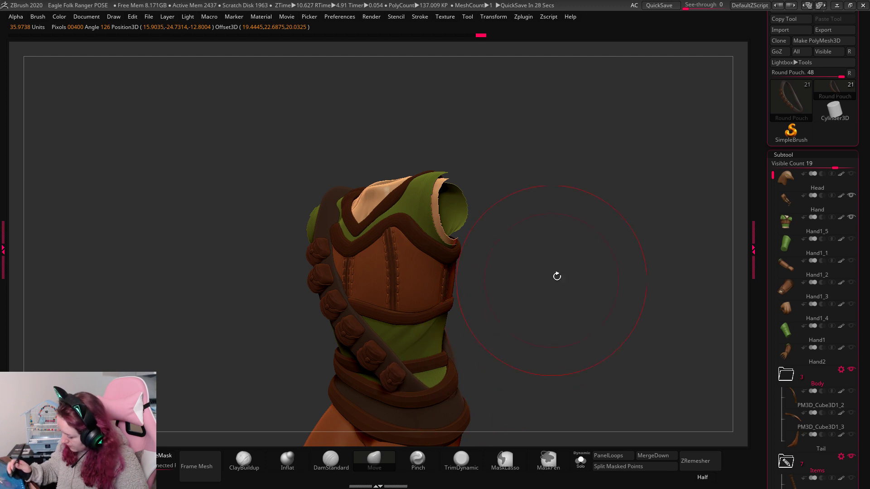
Shape the Round Pouch strap with the Move brush so it hugs the shoulder opening and side of the torso.
left_click_drag(557, 277, 483, 376)
left_click_drag(543, 290, 491, 359)
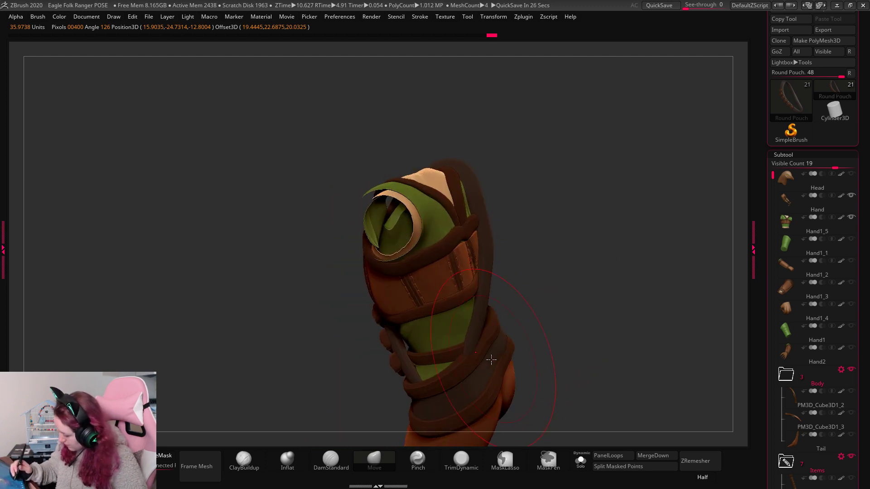
left_click_drag(585, 279, 463, 349)
left_click_drag(578, 277, 517, 297)
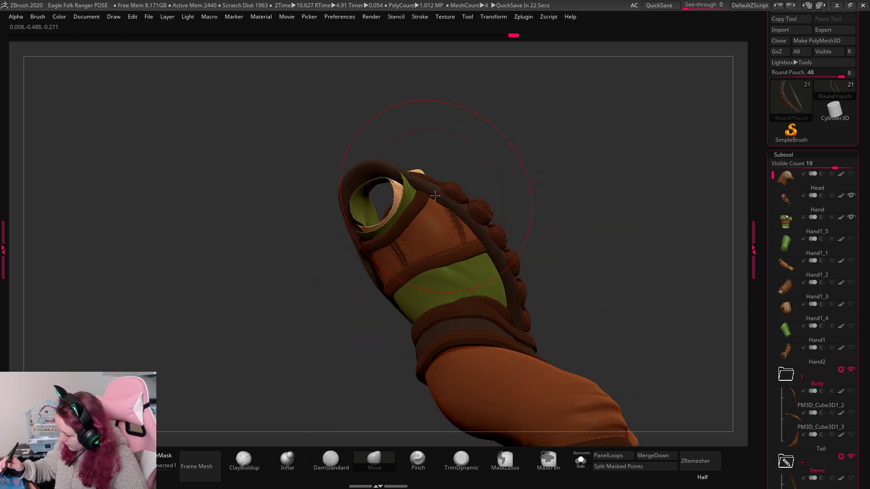
left_click_drag(435, 196, 430, 186)
mouse_move(551, 184)
left_mouse_down()
mouse_move(559, 210)
mouse_move(544, 199)
left_mouse_up()
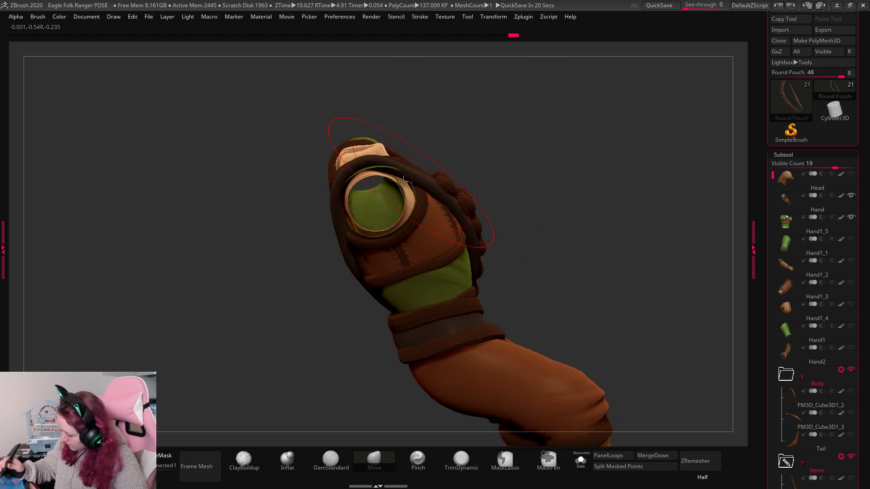
left_click(338, 175, "alt")
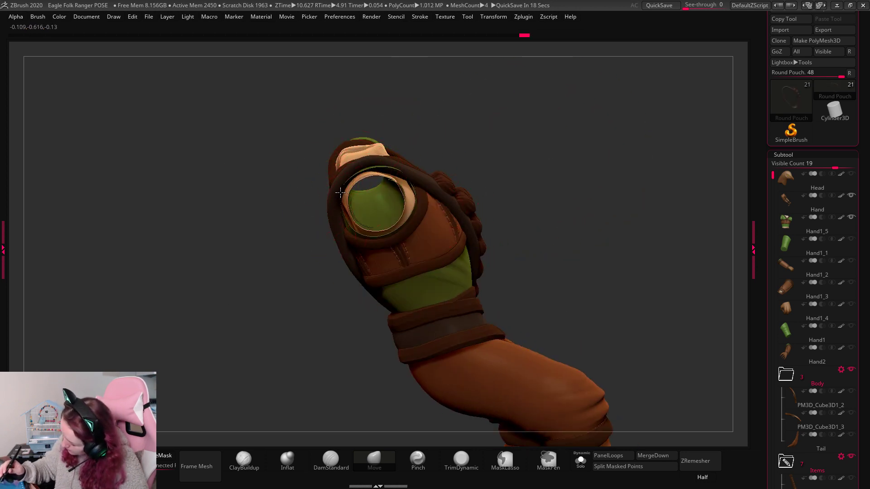
left_click(341, 192, "alt")
left_click_drag(348, 240, 341, 245)
Refine the Round Pouch strap where it crosses the shoulder and the back of the torso, using the Pinch brush.
mouse_move(601, 168)
left_mouse_down()
mouse_move(575, 196)
mouse_move(538, 198)
mouse_move(417, 410)
left_mouse_up()
left_click(369, 171, "alt")
left_click(418, 459)
key("space")
left_click_drag(491, 271, 346, 131)
left_click(346, 131, "alt")
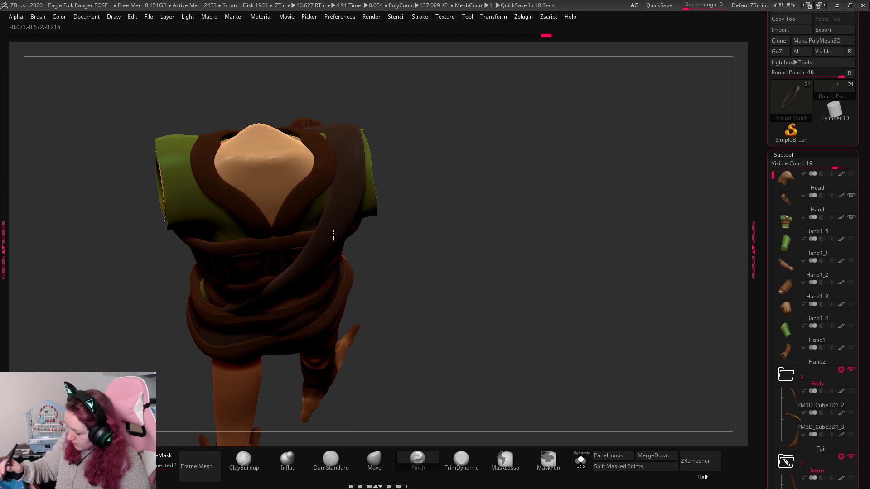
left_click(333, 234, "alt")
left_click_drag(518, 196, 428, 384)
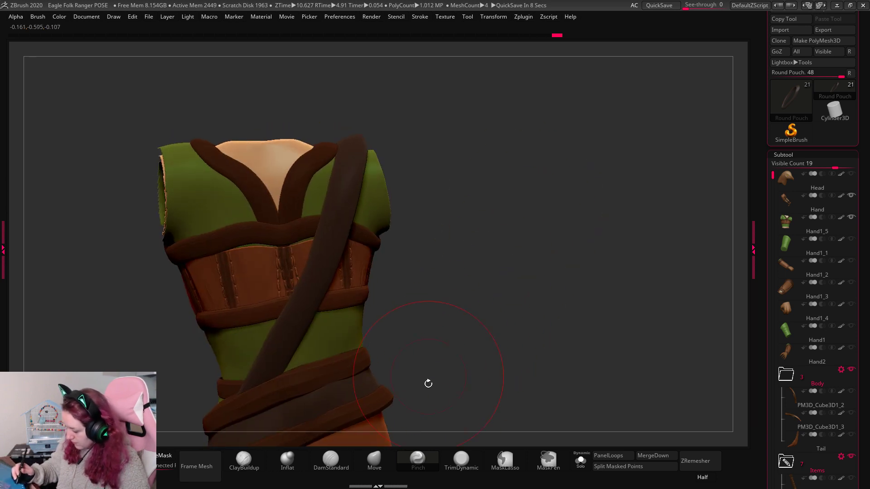
Adjust the back of the Round Pouch strap with the Move brush and check its fit from the side.
left_click(386, 454)
left_click_drag(501, 230, 379, 204)
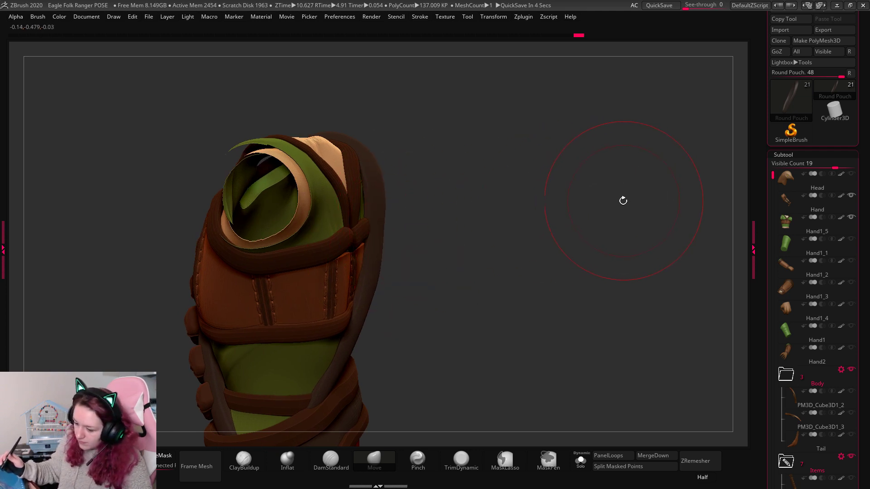
left_click_drag(623, 201, 590, 221)
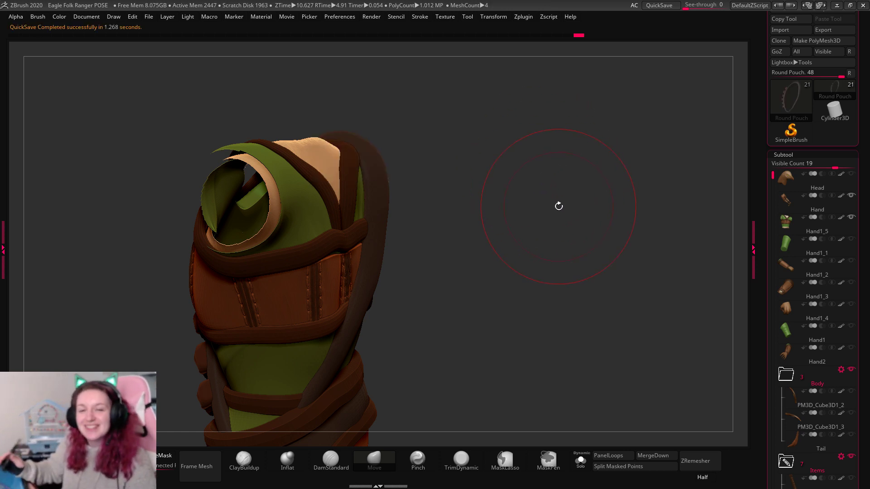
left_click_drag(617, 191, 597, 245)
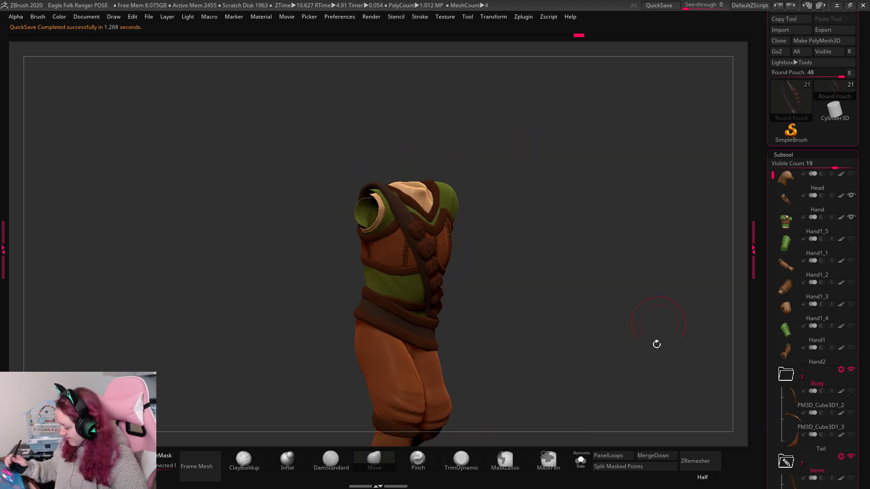
Show all subtools again, adjust the draw size, hide the spare arm Hand2, and select the forearm Hand1_3.
left_click(852, 263, "shift")
key("space")
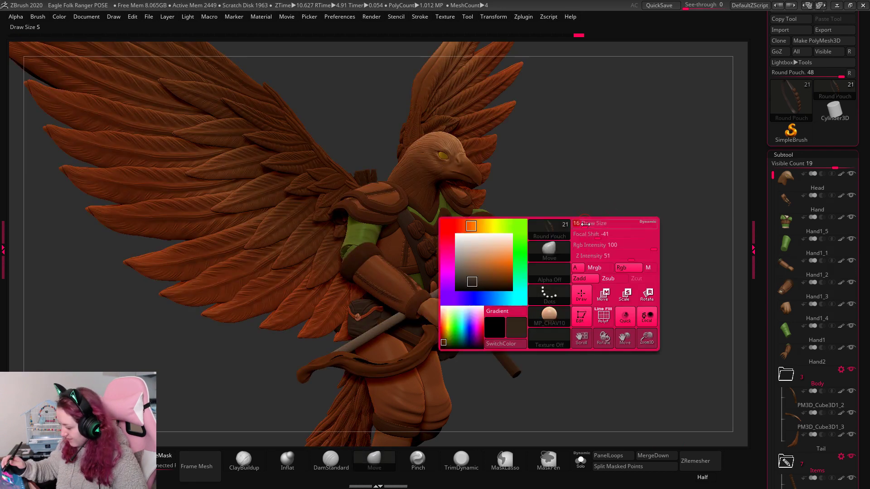
left_click(589, 224)
left_click_drag(628, 267, 471, 273)
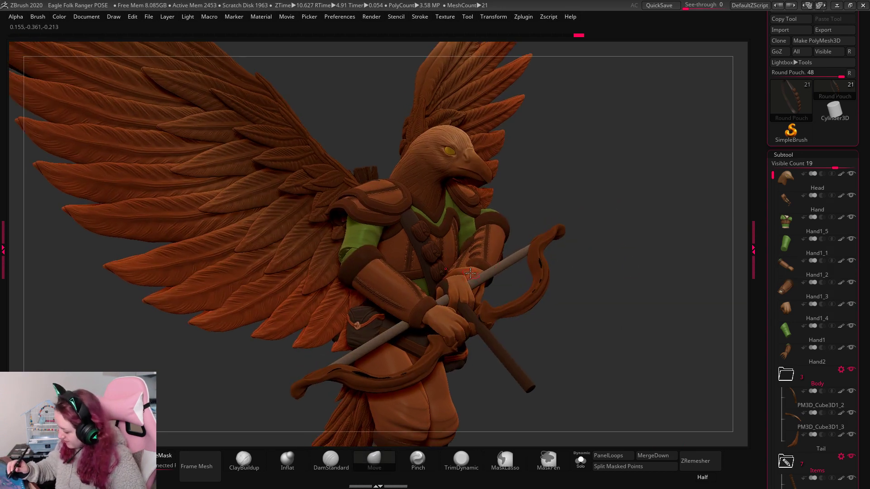
left_click_drag(613, 215, 618, 263)
left_click(499, 253, "alt")
key("w")
key("q")
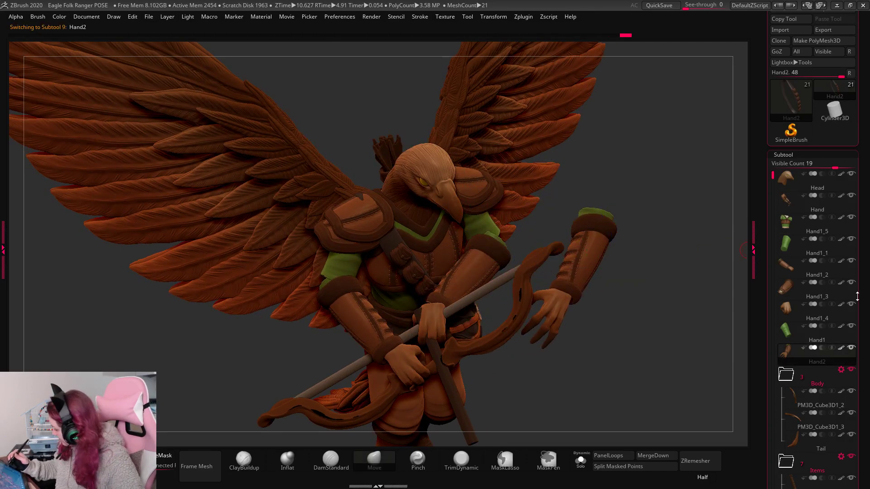
left_click(468, 276, "alt")
left_click_drag(659, 315, 670, 335)
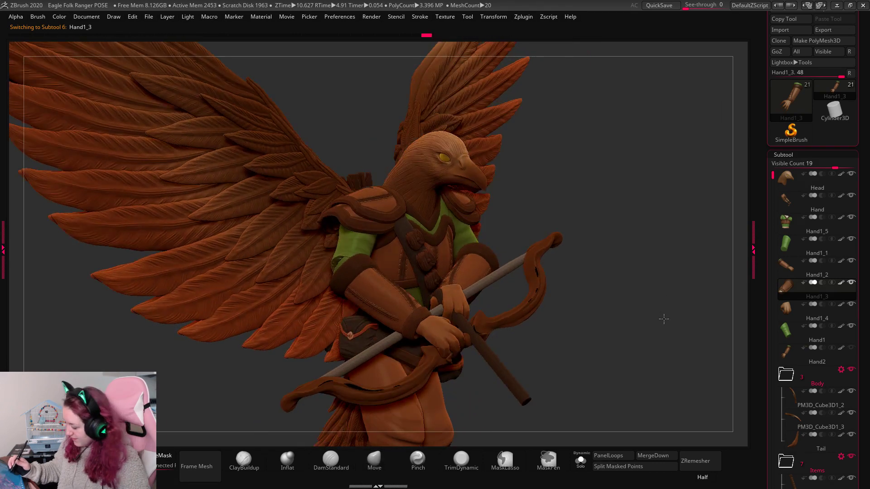
left_click_drag(655, 284, 610, 287)
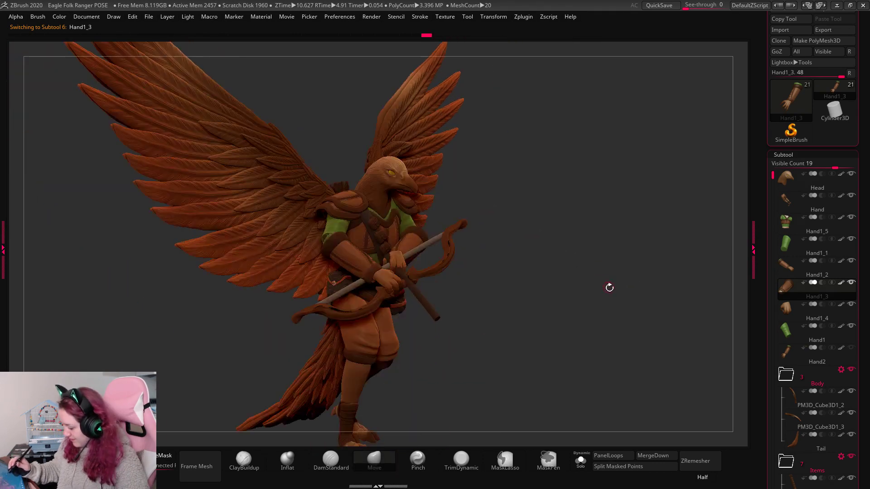
Select the forearm Hand1_2 and shift it slightly with the gizmo to suit the bow-holding pose.
key("w")
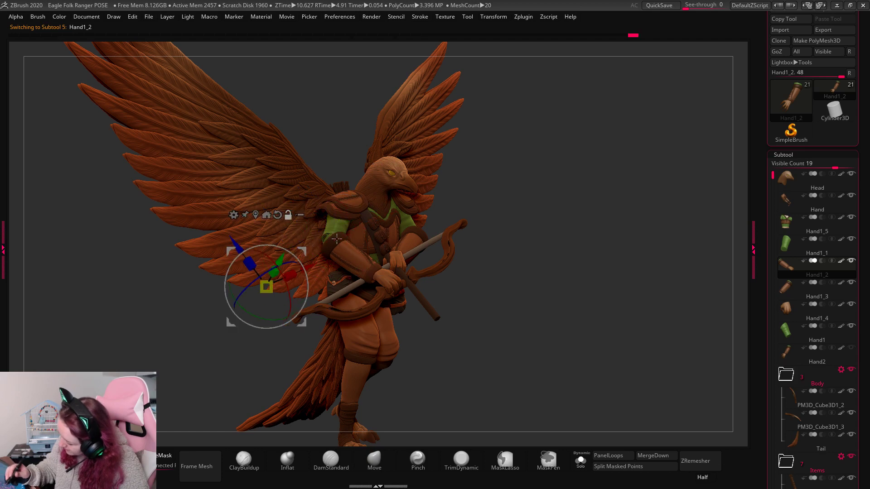
mouse_move(339, 242)
left_mouse_down("alt")
mouse_move(565, 85)
mouse_move(348, 234)
mouse_move(347, 262)
left_mouse_up("alt")
key("q")
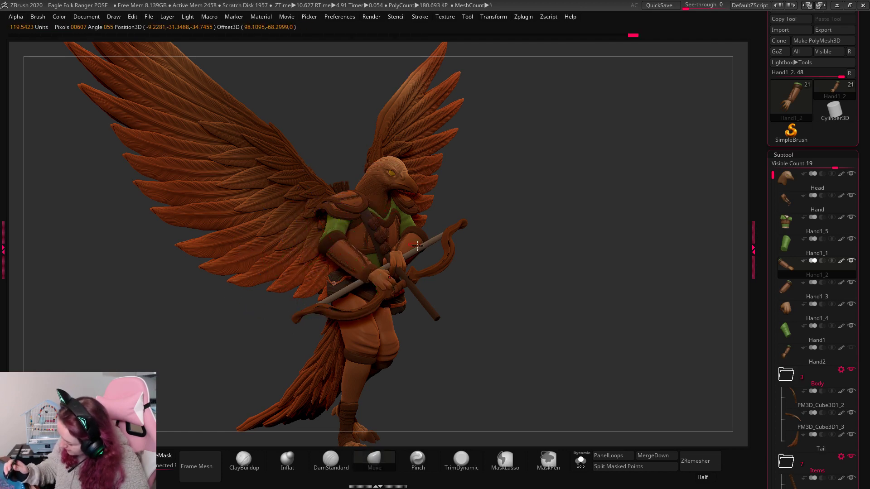
Select the Bow and reposition it with the gizmo to sit in the ranger's hands.
left_click(442, 266, "alt")
key("w")
left_click_drag(453, 238, 438, 234)
key("q")
left_click_drag(563, 235, 559, 235)
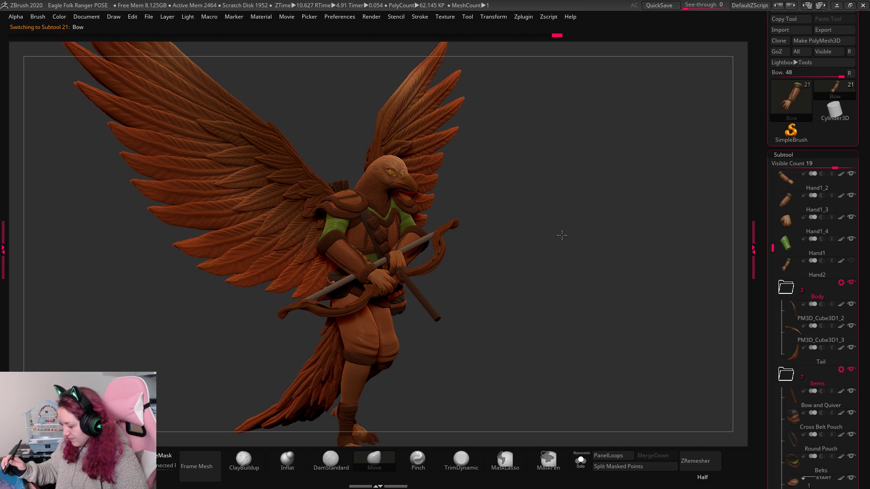
Rotate the green upper sleeve Hand1_1 by about 6.5 degrees to meet the shoulder and forearm.
left_click(401, 230, "alt")
key("w")
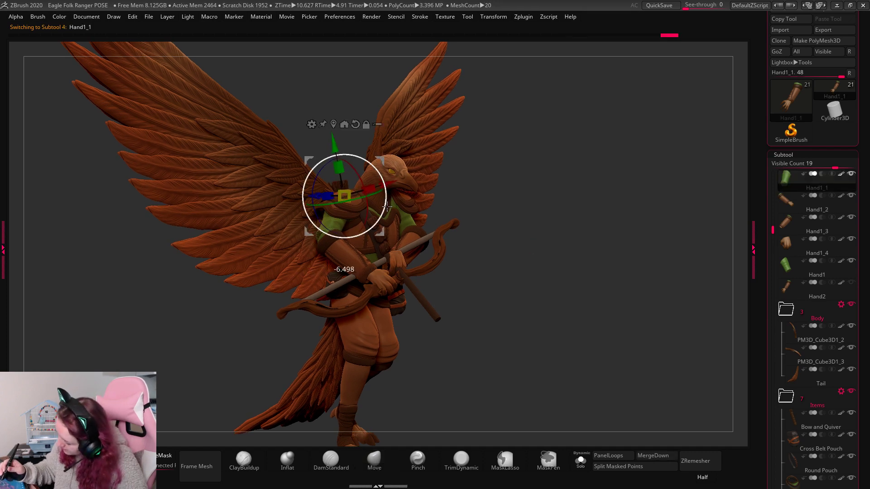
key("q")
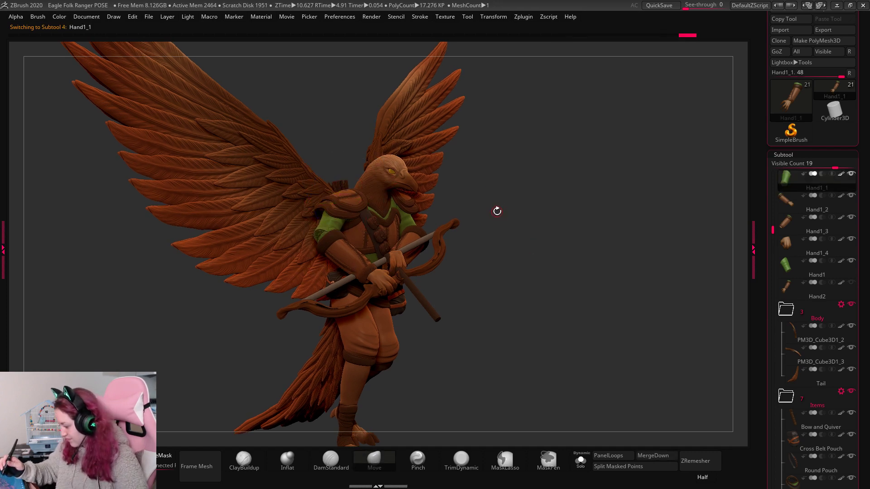
Rotate and shift the hand Hand1_4 with the gizmo so it grips the bow.
key("w")
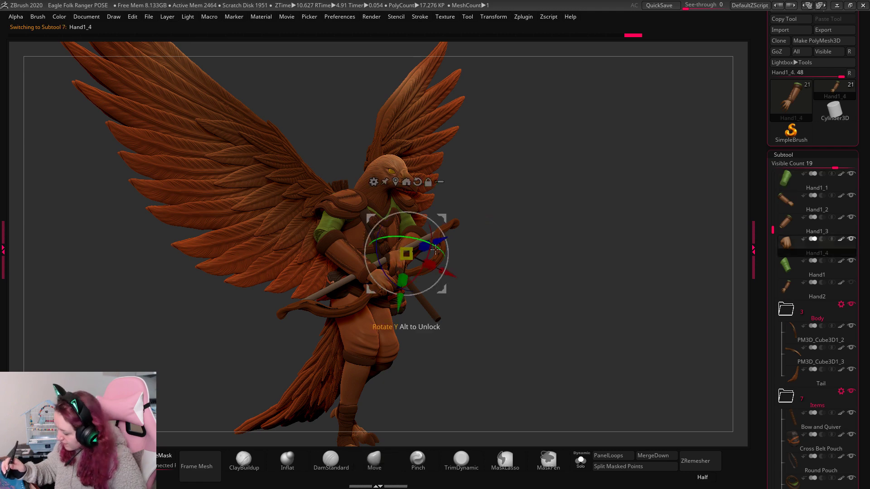
key("q")
left_click_drag(564, 188, 535, 229, "shift")
key("w")
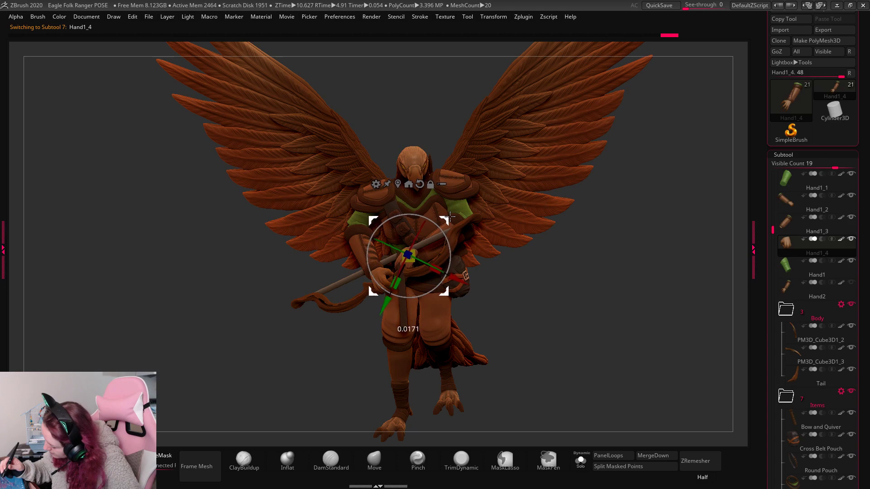
key("q")
left_click_drag(593, 271, 622, 284)
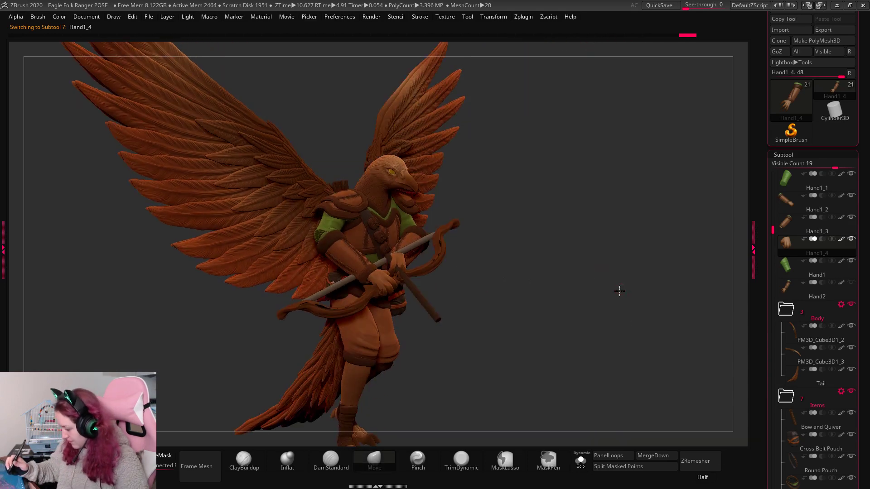
Adjust the forearm Hand1_3 with the gizmo so it lines up with its hand and sleeve.
left_click(431, 244, "alt")
left_click_drag(529, 223, 469, 214)
key("w")
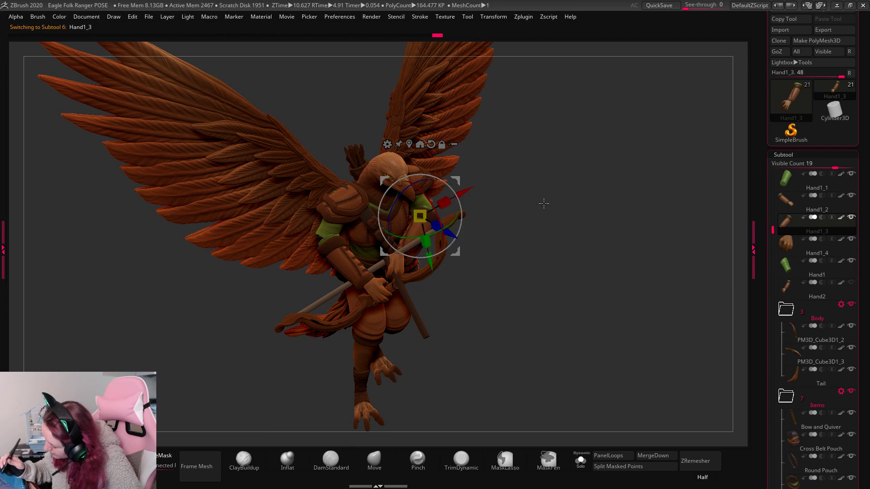
left_click_drag(546, 203, 582, 286)
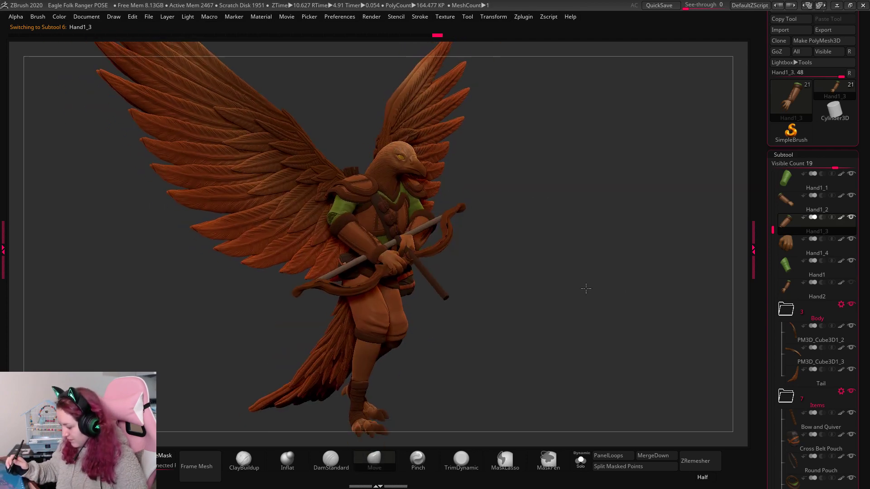
Select the rod PM3D_Cylinder3D1 and shift it slightly with the gizmo to follow the hands.
left_click(469, 240, "alt")
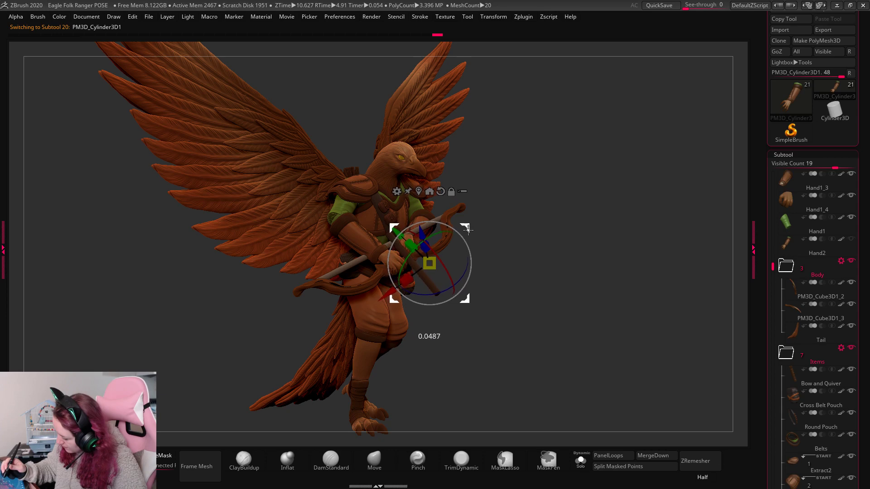
key("q")
left_click_drag(559, 268, 350, 216)
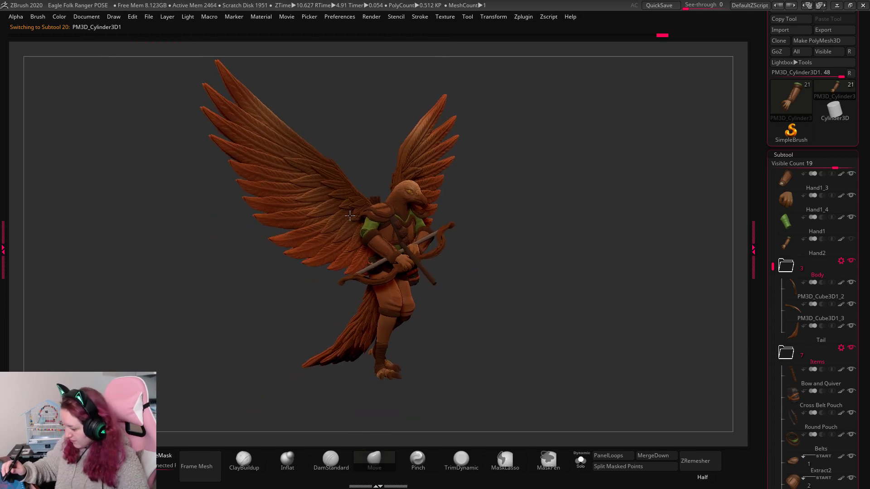
Rotate the near wing PM3D_Cube3D1_2 about 10 degrees so it lifts higher, and clear any mask.
left_click(422, 214, "alt")
key("w")
left_click_drag(459, 181, 462, 201)
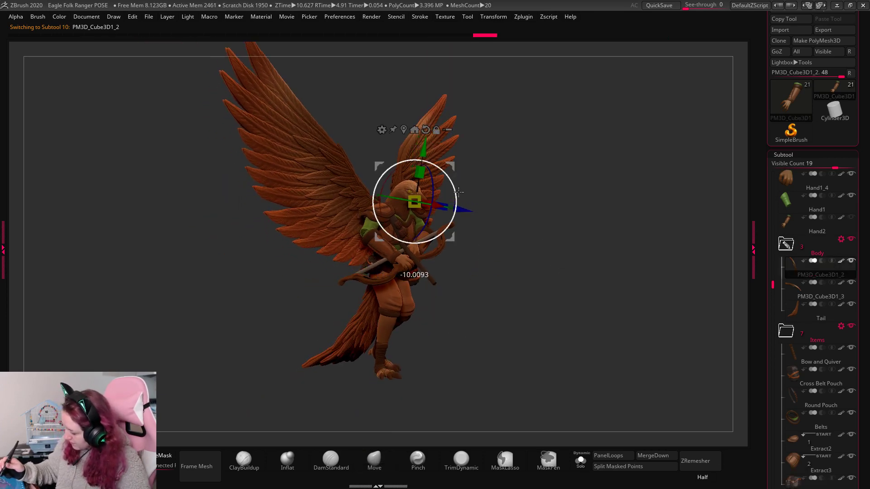
key("q")
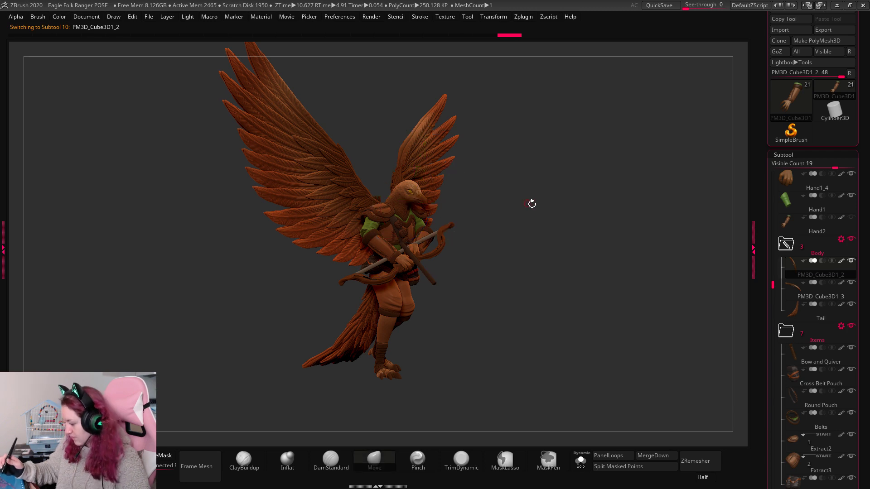
left_click_drag(562, 258, 563, 285)
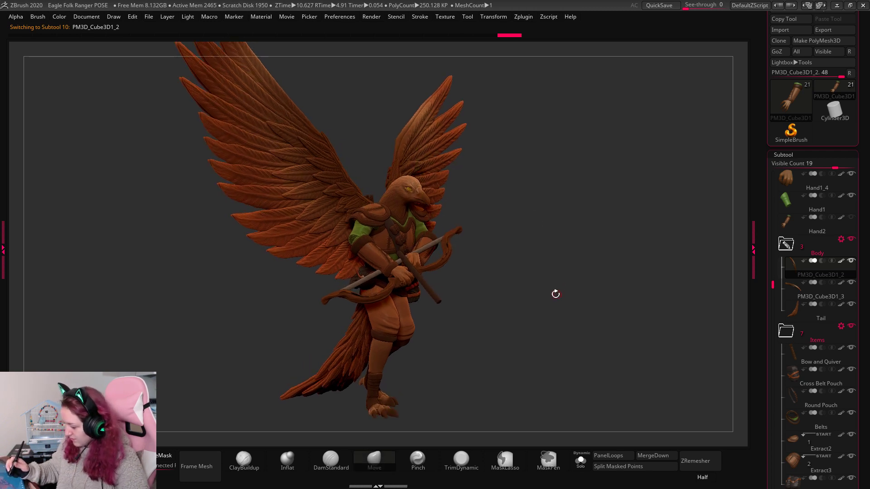
key("w")
left_click_drag(414, 202, 357, 213, "alt")
left_click_drag(632, 136, 654, 153, "ctrl")
left_click(454, 147, "alt")
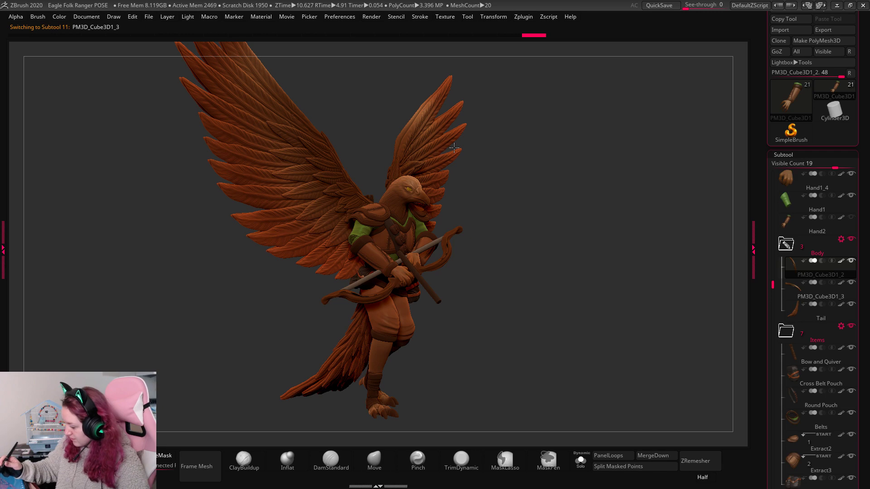
left_click(454, 147, "alt")
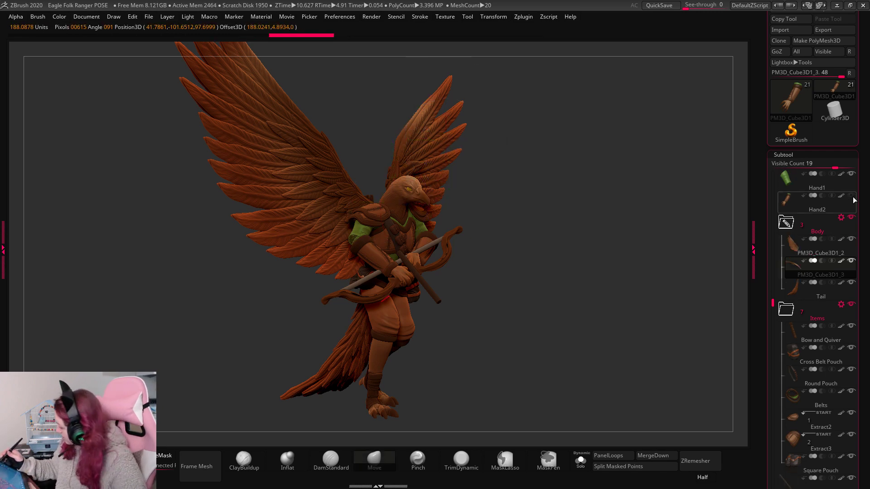
left_click(852, 174)
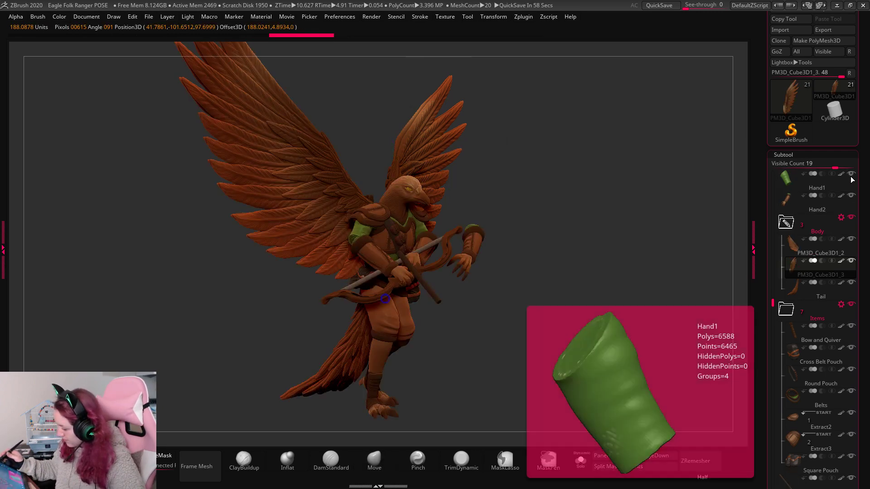
left_click(852, 196)
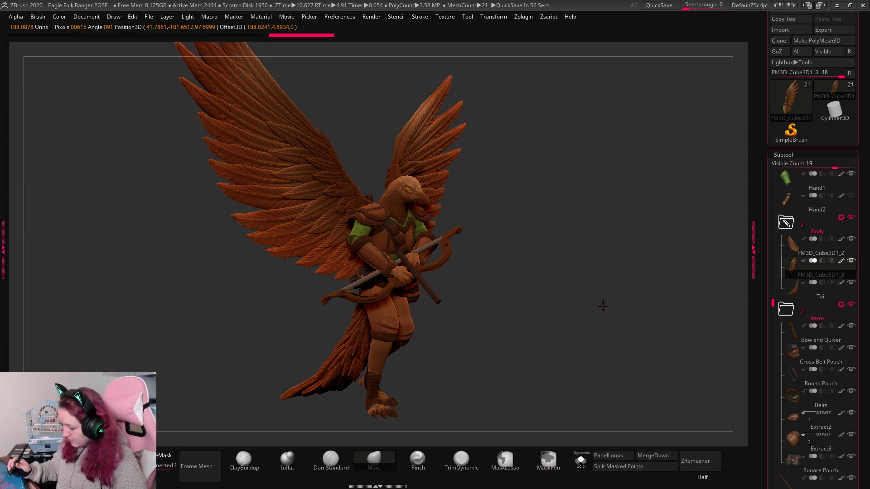
left_click_drag(603, 306, 624, 337)
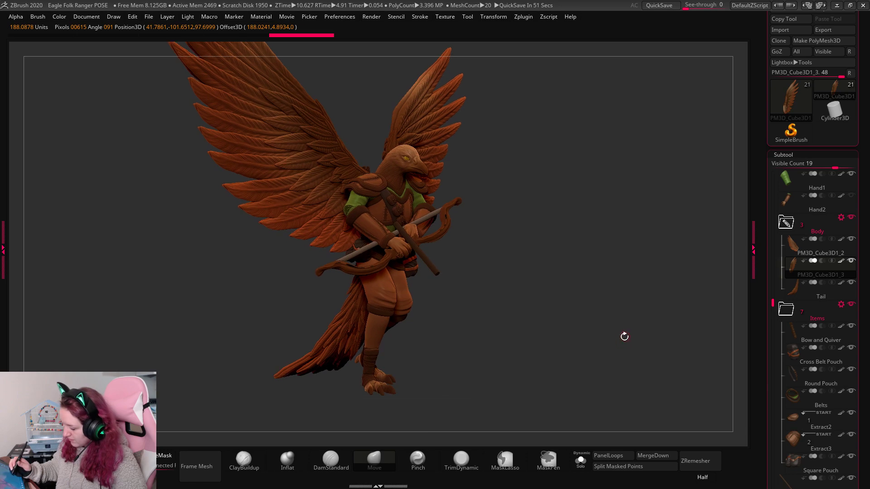
key("w")
left_click_drag(527, 125, 523, 150, "alt")
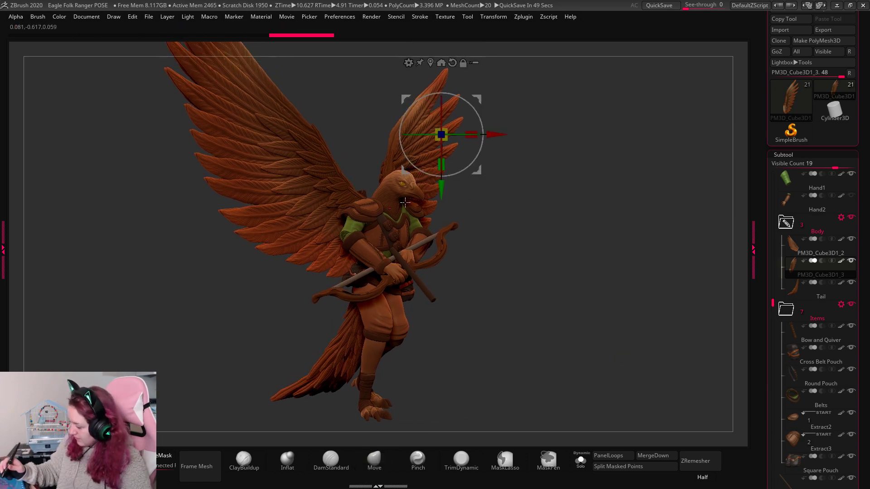
Select the subtool Head and save the project over the existing file Eagle Folk Ranger POSE.
left_click(402, 177, "alt")
left_click_drag(380, 166, 361, 160, "alt")
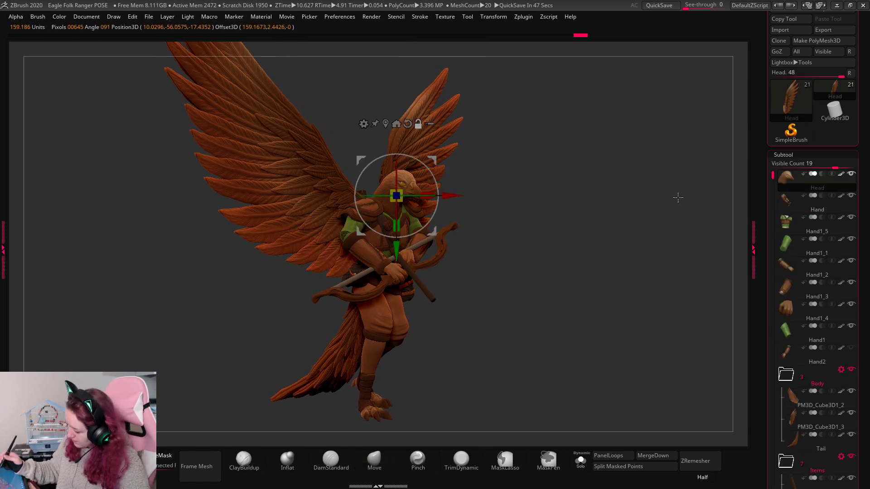
key("ctrl+s")
left_click(501, 305)
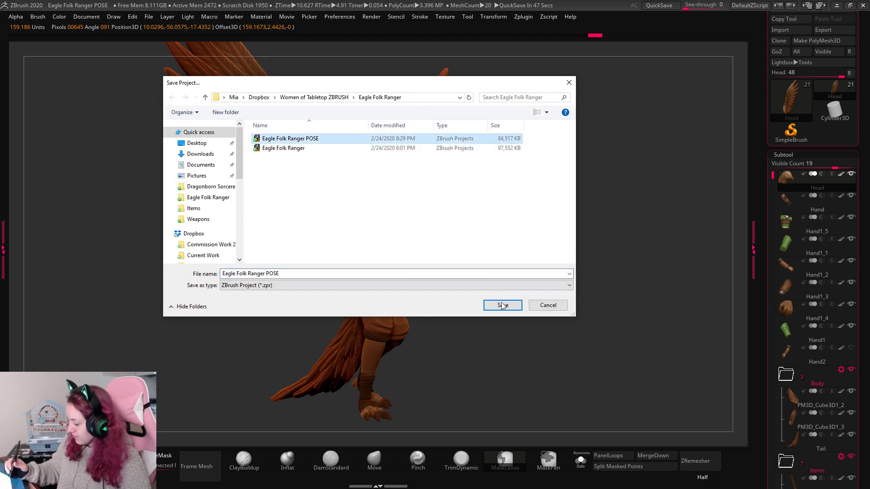
left_click(466, 244)
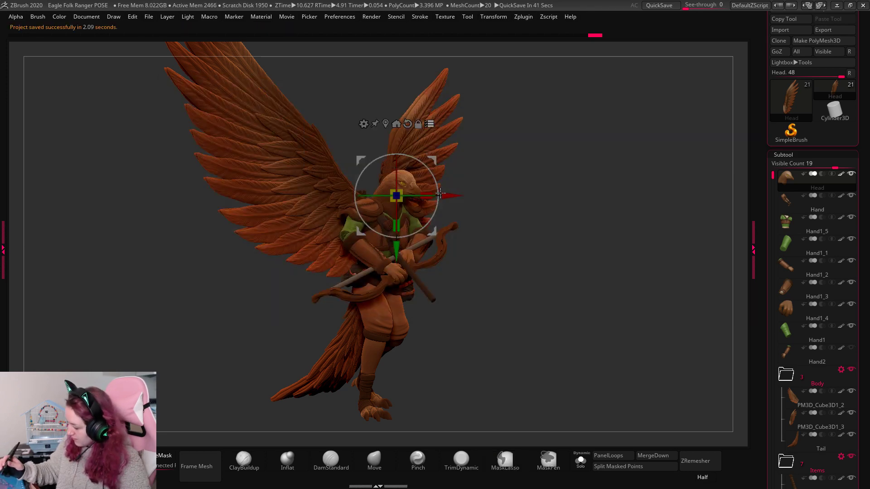
Try turning the head with the gizmo from two viewing angles, and undo both rotations.
left_click_drag(416, 196, 354, 380)
key("q")
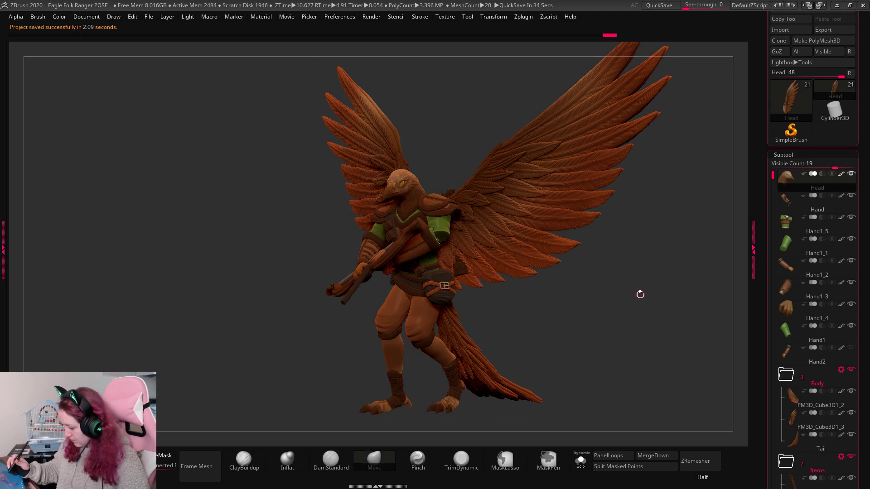
mouse_move(636, 297)
left_mouse_down()
mouse_move(645, 295)
mouse_move(625, 256)
left_mouse_up()
key("w")
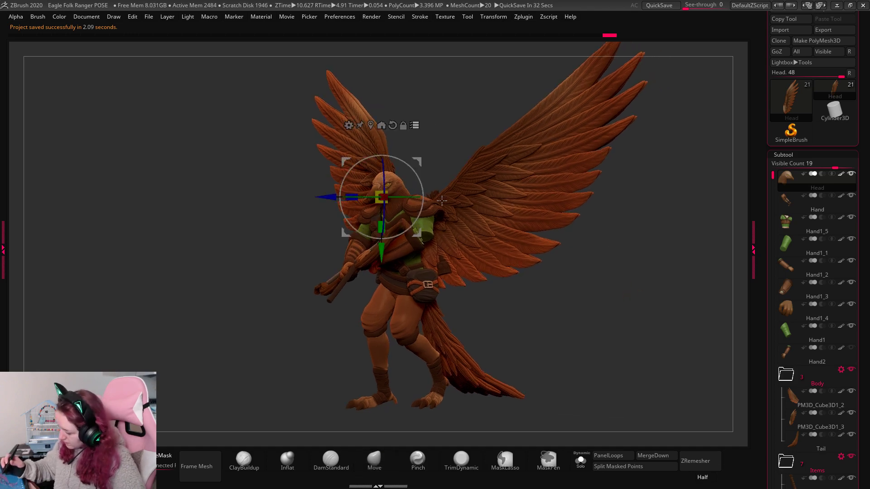
left_click_drag(412, 198, 425, 202)
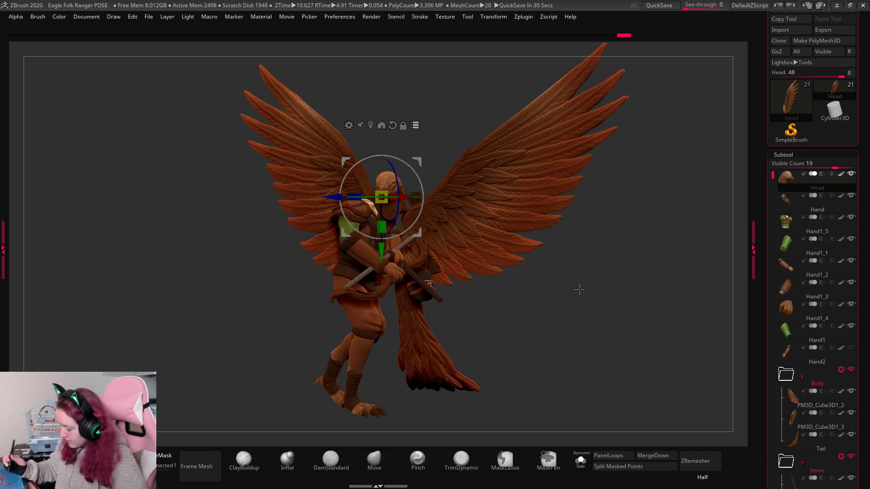
key("ctrl+z")
key("ctrl+z")
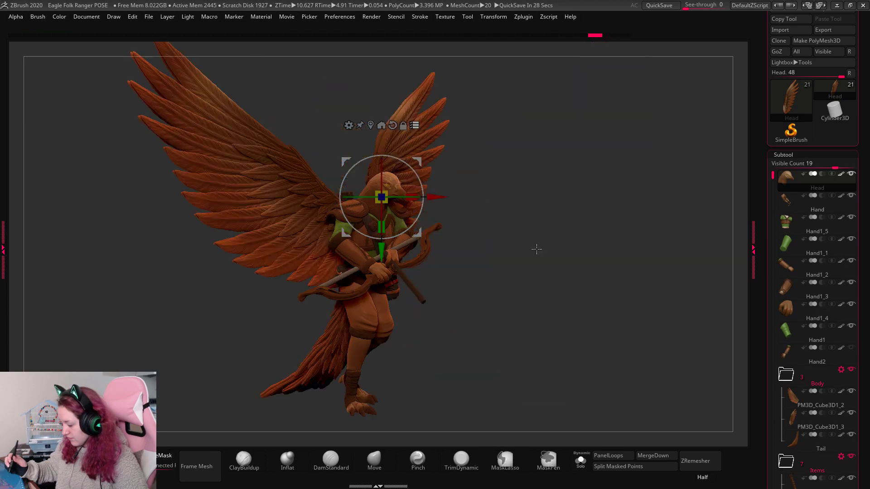
Turn and tilt the head with the gizmo in several small rotations to suit the bow-holding stance.
left_click_drag(396, 196, 414, 304)
left_click_drag(560, 239, 544, 241, "shift")
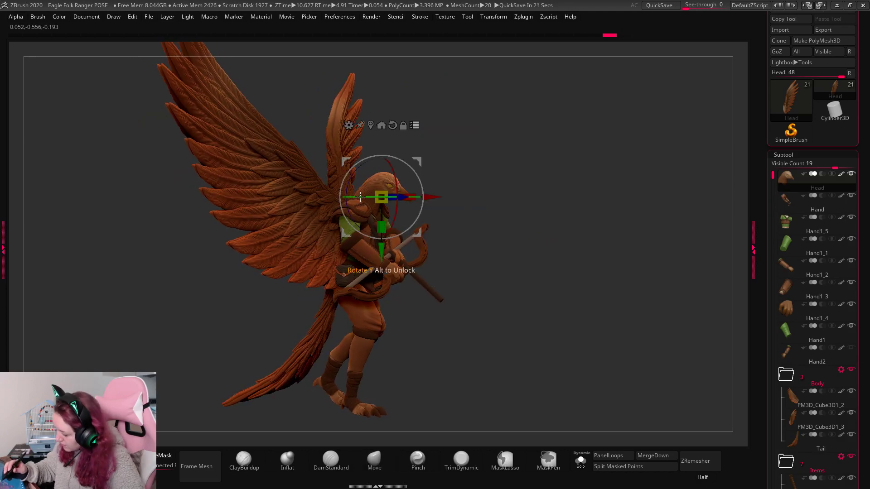
left_click_drag(355, 198, 348, 198)
key("q")
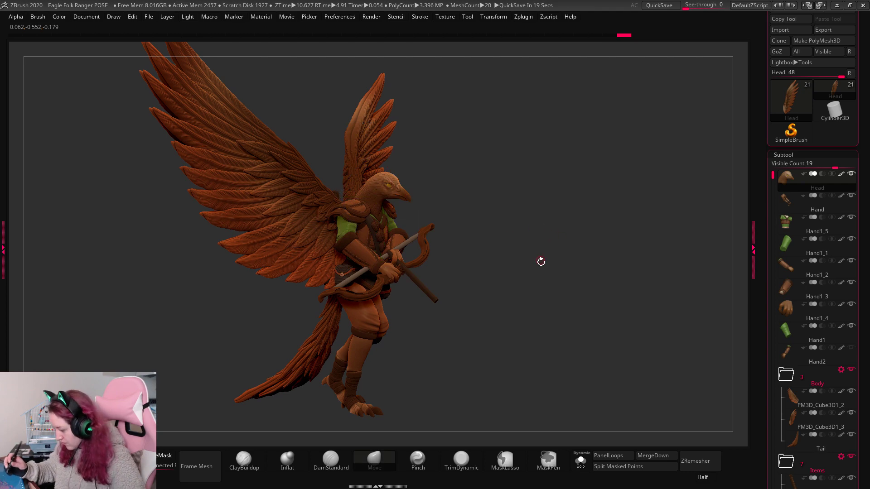
key("w")
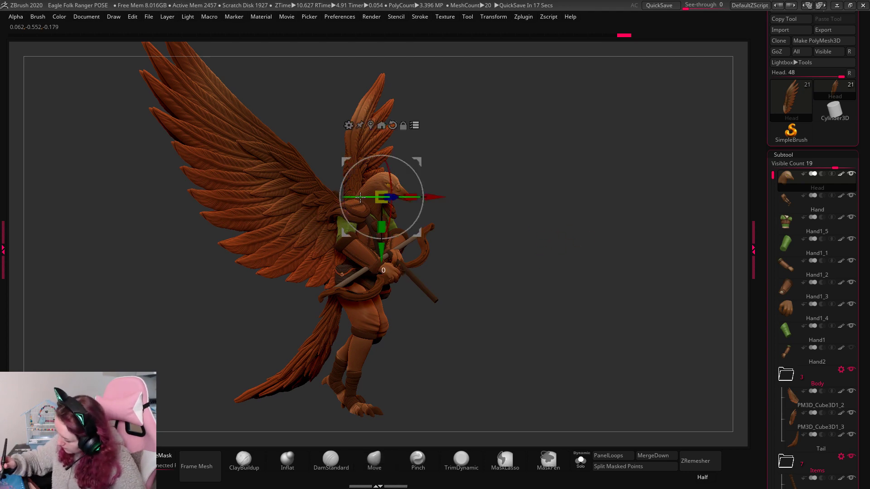
left_click_drag(360, 198, 396, 175)
left_click_drag(357, 196, 340, 194)
key("q")
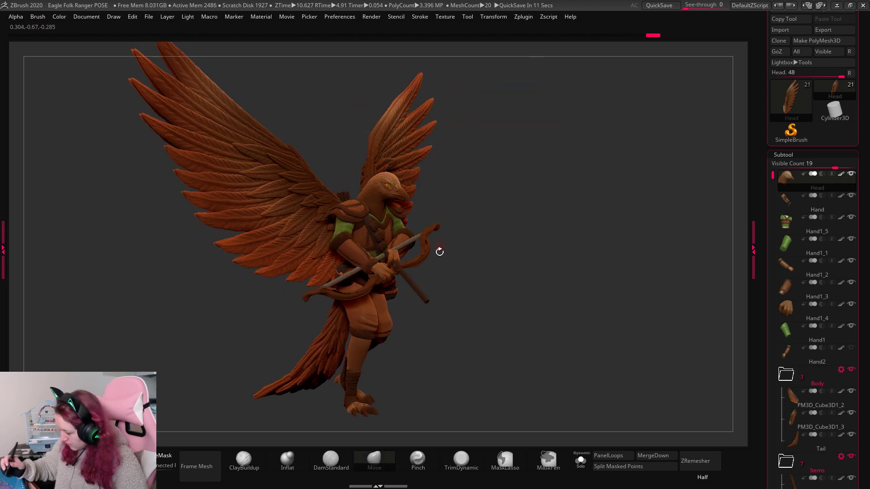
Select the legs subtool Hand, isolate it briefly, and position the gizmo pivot at the waist for rotating the legs.
key("w")
left_click(425, 239)
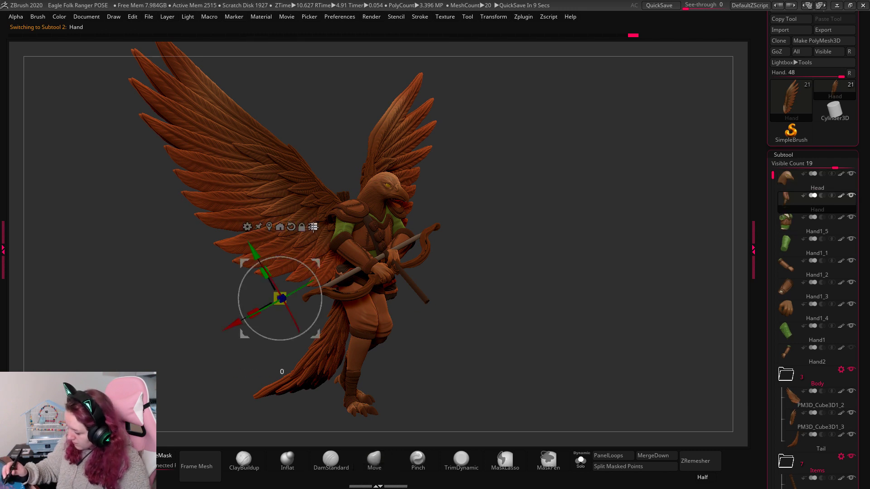
left_click(581, 463)
left_click_drag(510, 268, 398, 237)
left_click(379, 201, "alt")
left_click_drag(478, 251, 553, 248, "shift")
left_click(584, 460)
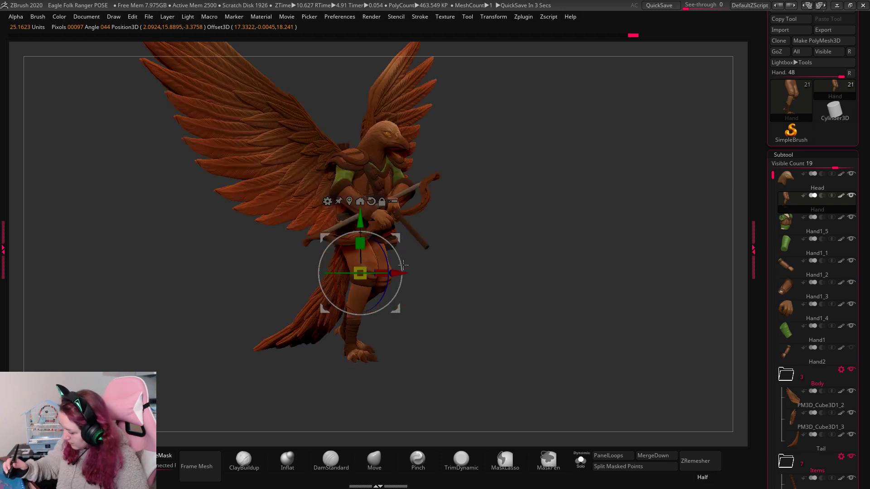
left_click_drag(361, 225, 395, 176, "alt")
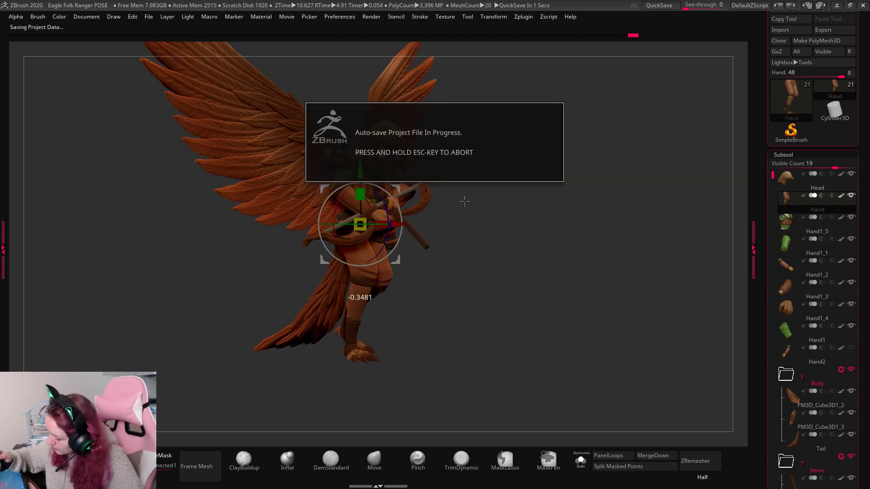
mouse_move(370, 225)
left_mouse_down()
mouse_move(383, 224)
mouse_move(368, 222)
left_mouse_up()
Examine the isolated legs from the front, check the subtool list, and compare the legs with the whole figure.
key("q")
key("w")
key("q")
left_click(580, 461)
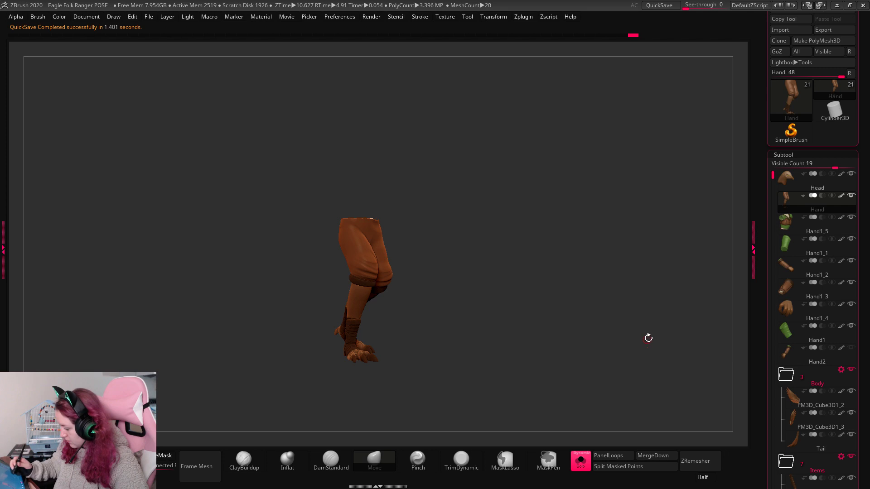
left_click_drag(646, 338, 636, 355)
scroll(863, 341, "down", 6)
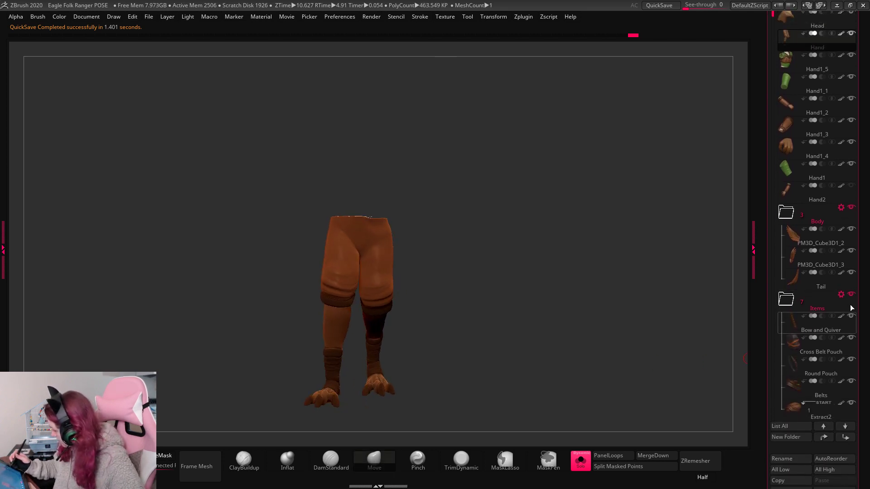
scroll(863, 157, "up", 1)
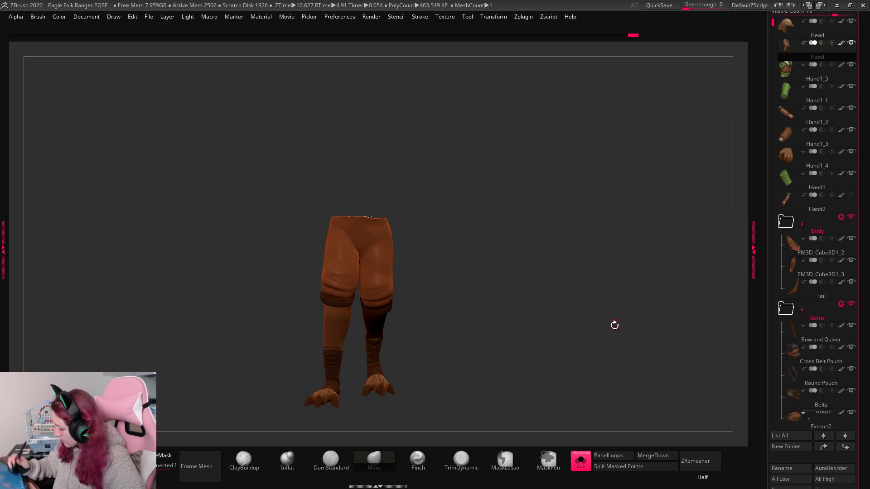
left_click_drag(614, 324, 619, 402)
left_click_drag(643, 353, 538, 256)
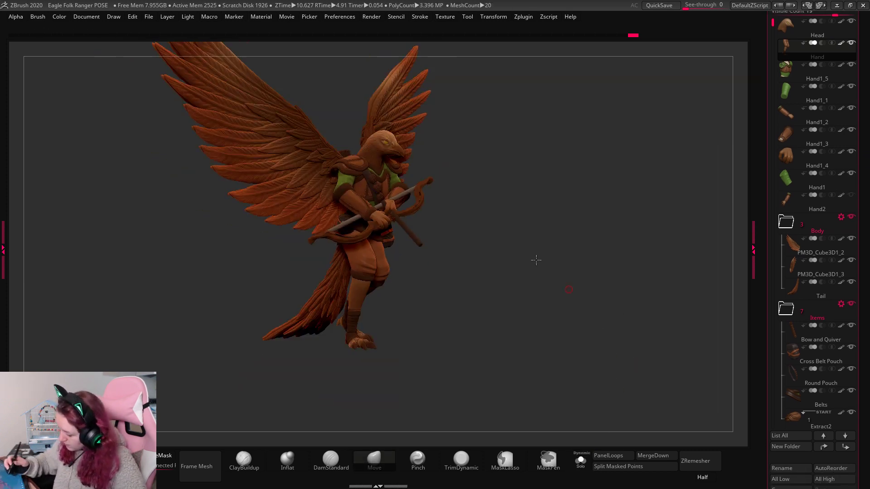
Rotate the legs a few degrees at the waist with the gizmo, and open the Deformation settings.
key("w")
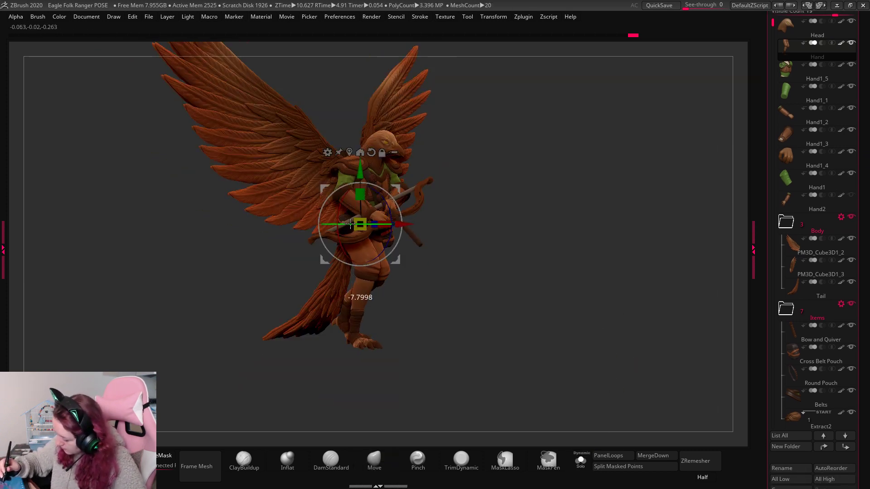
key("q")
left_click_drag(593, 219, 592, 271)
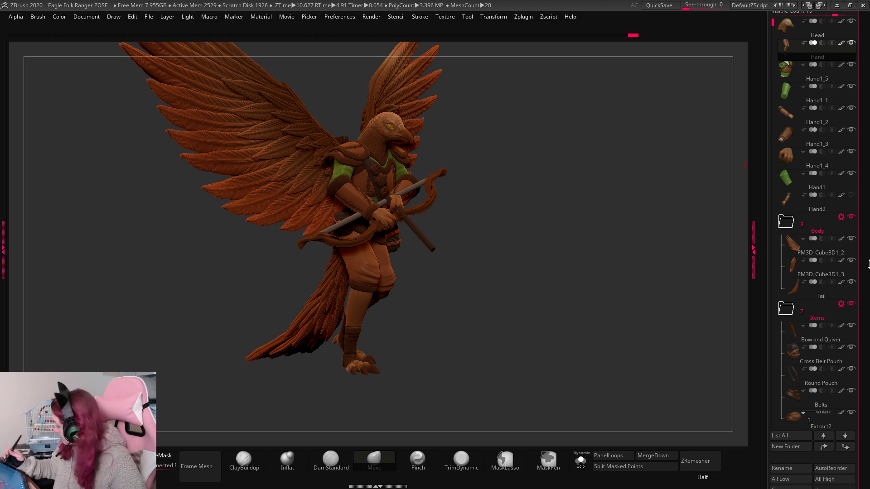
left_click_drag(869, 264, 860, 391)
left_click(785, 129)
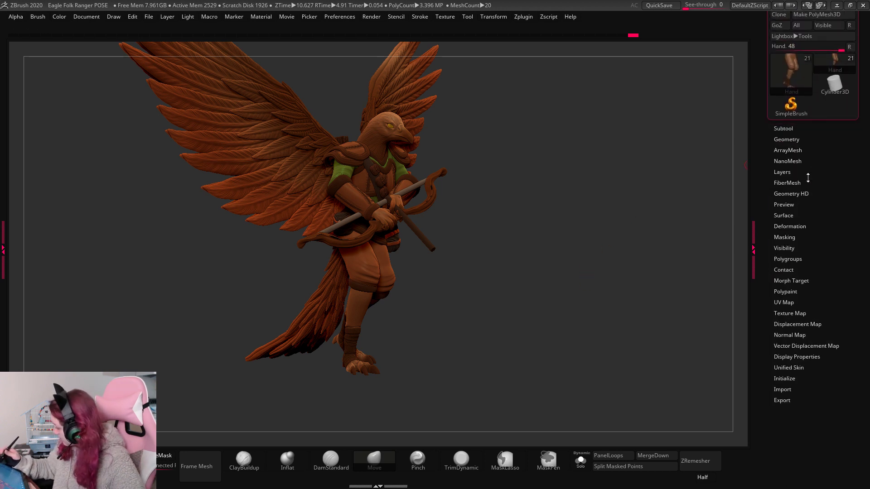
left_click(790, 227)
Rotate the legs about 89 degrees around the vertical axis with the gizmo, and undo a further small adjustment.
key("w")
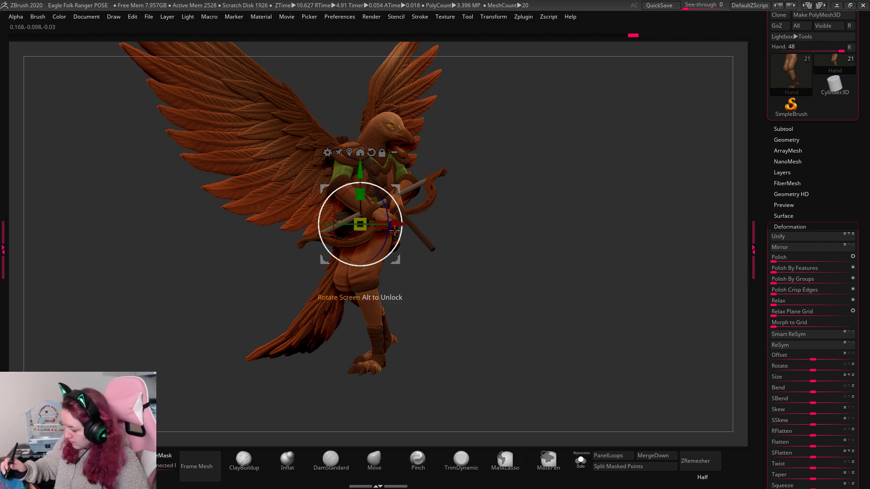
left_click_drag(372, 222, 415, 223)
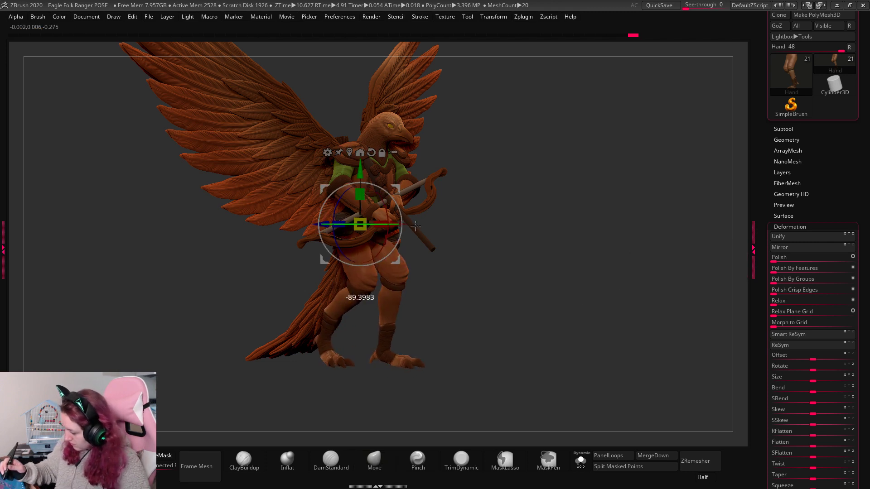
key("q")
left_click_drag(583, 253, 534, 259)
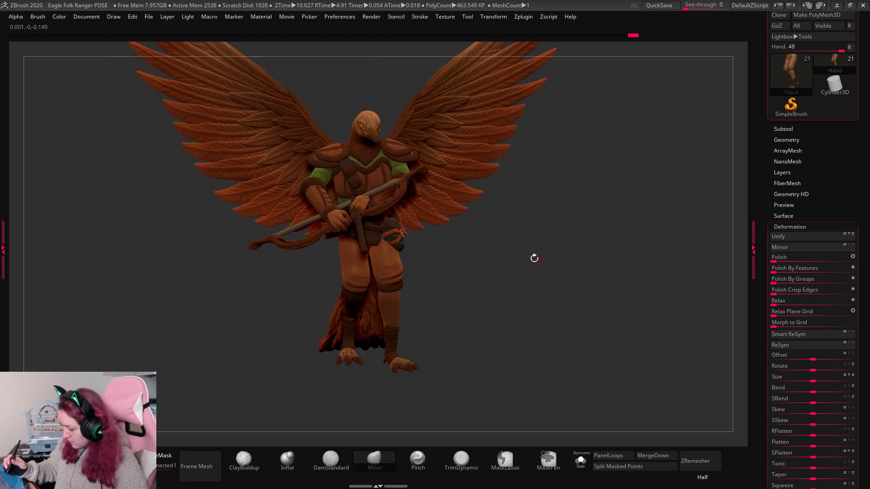
key("w")
left_click_drag(401, 234, 400, 239)
key("ctrl+z")
key("q")
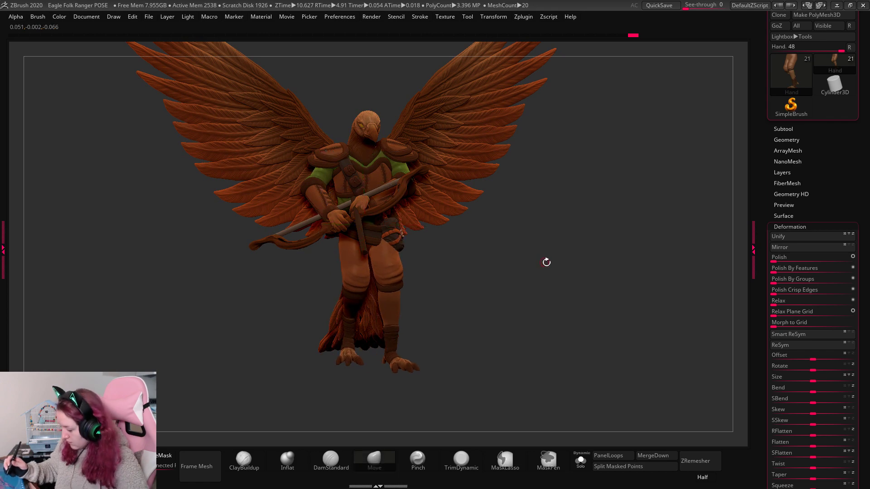
Adjust the legs with the gizmo so they sit under the torso, and compare them with an earlier undo-history state.
left_click_drag(547, 262, 582, 220)
key("w")
left_click_drag(393, 188, 382, 194)
left_click_drag(542, 225, 560, 316)
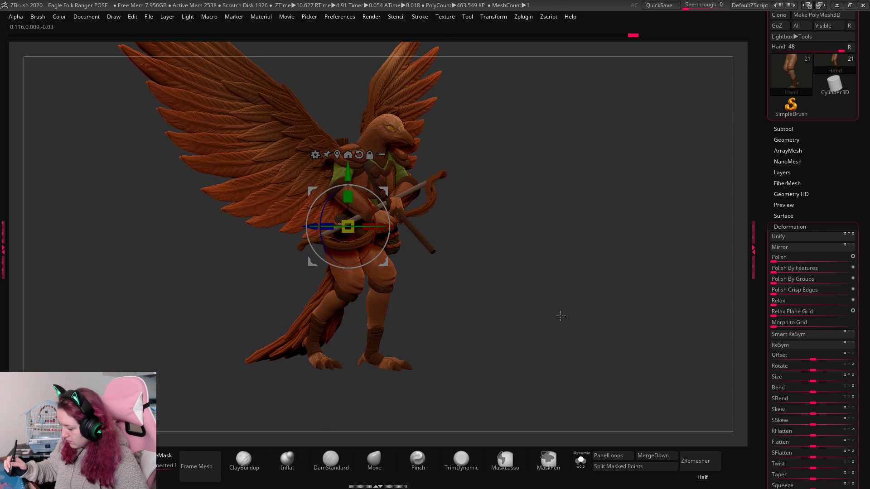
left_click_drag(508, 230, 529, 225)
left_click_drag(294, 227, 309, 227)
key("q")
mouse_move(561, 202)
left_mouse_down()
mouse_move(591, 230)
mouse_move(610, 308)
left_mouse_up()
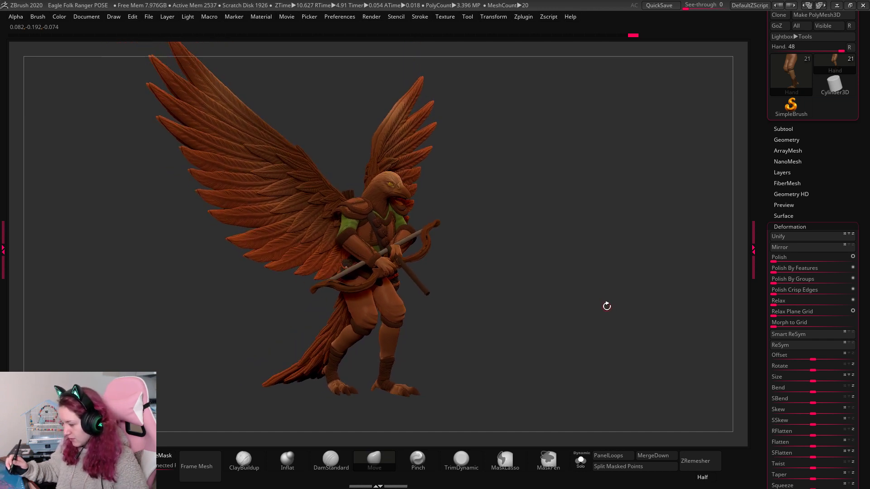
left_click(481, 35)
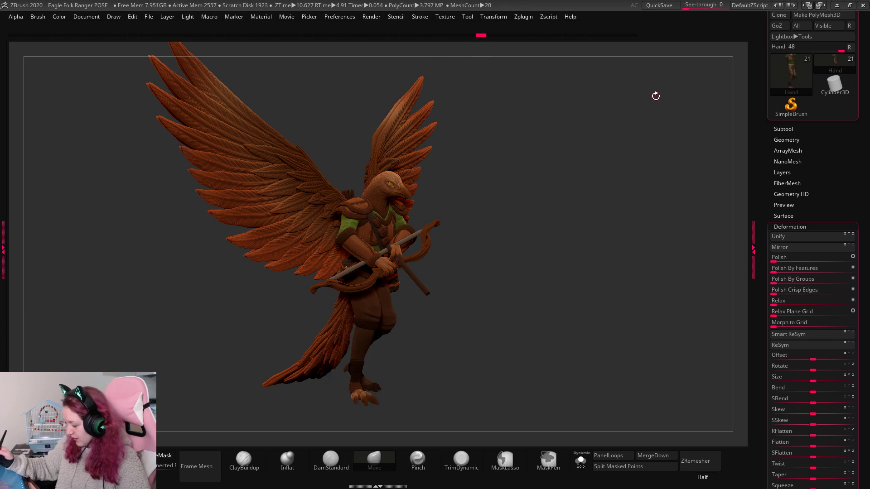
left_click(660, 257)
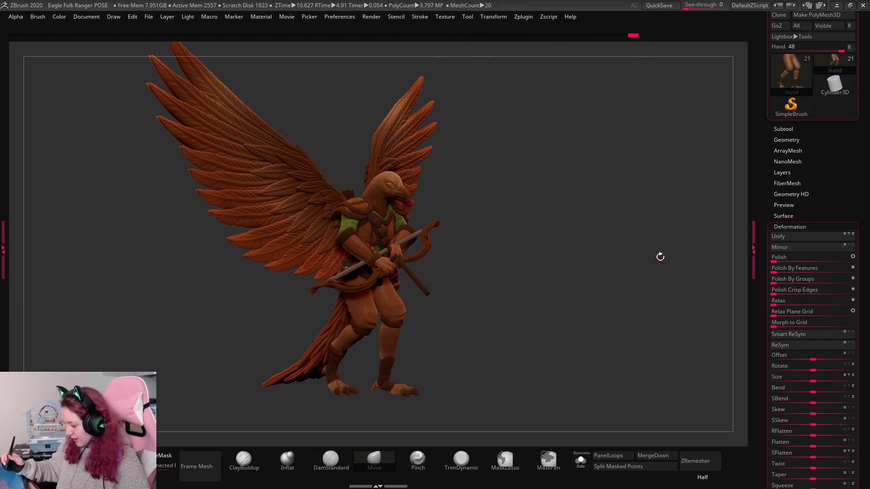
Examine how the legs line up with the torso from the front, the side and below.
key("w")
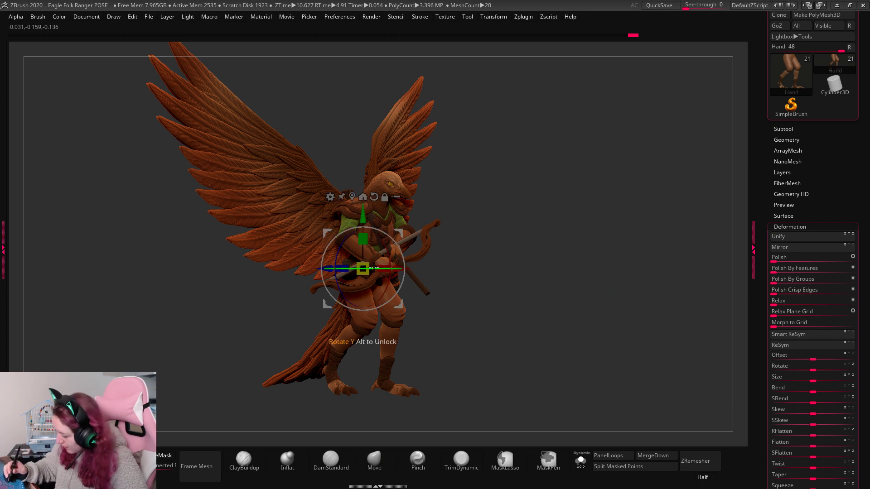
key("q")
left_click_drag(575, 249, 573, 250)
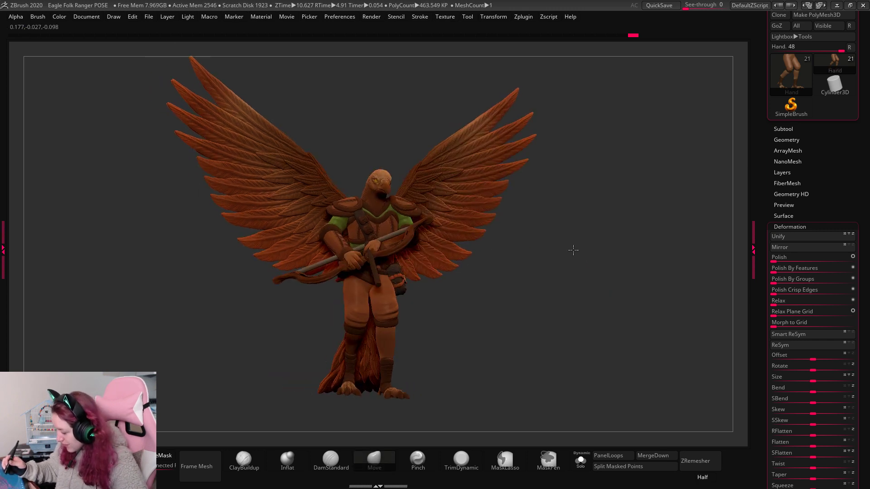
key("w")
key("q")
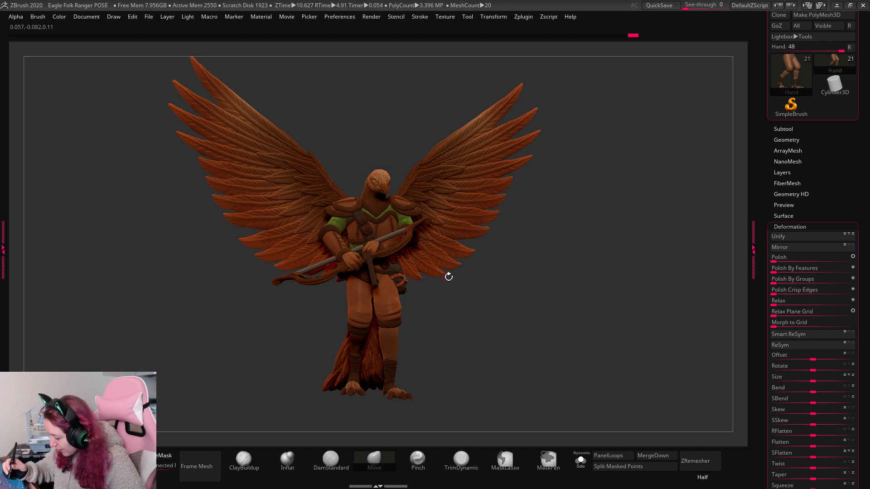
left_click_drag(449, 277, 437, 257)
key("w")
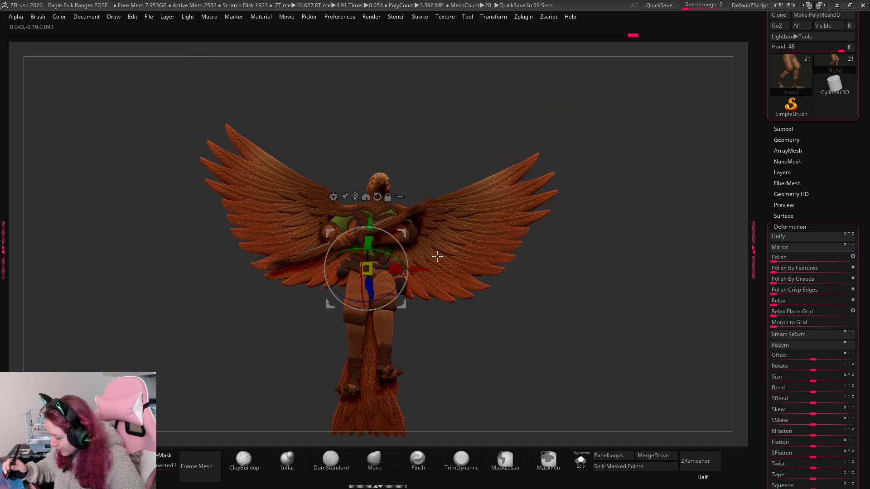
key("q")
mouse_move(525, 313)
left_mouse_down()
mouse_move(548, 378)
mouse_move(524, 289)
left_mouse_up()
Select the belts and pull them into place around the hips with the Move brush.
left_click(418, 272, "alt")
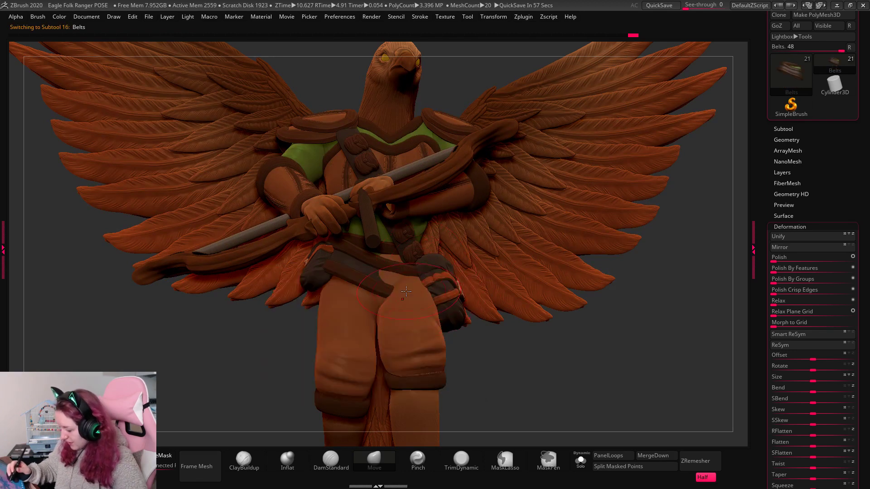
mouse_move(641, 369)
left_mouse_down()
mouse_move(656, 318)
mouse_move(608, 272)
mouse_move(604, 346)
mouse_move(517, 349)
mouse_move(668, 334)
mouse_move(645, 355)
left_mouse_up()
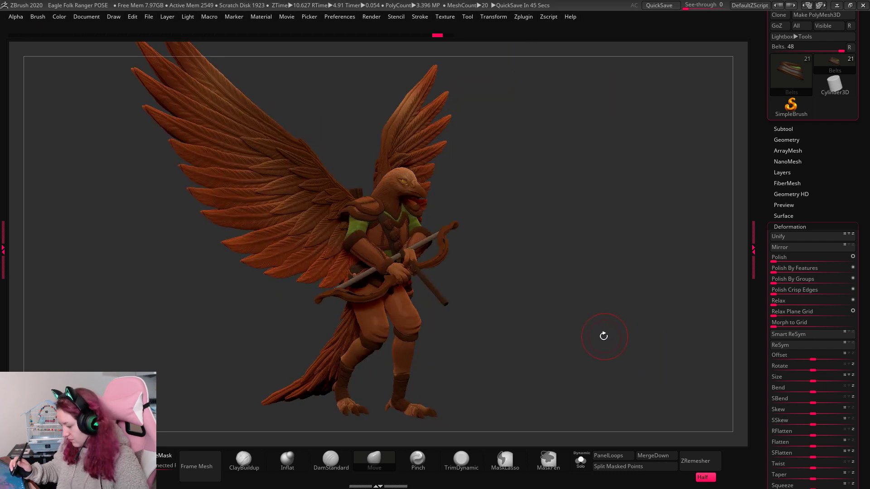
key("space")
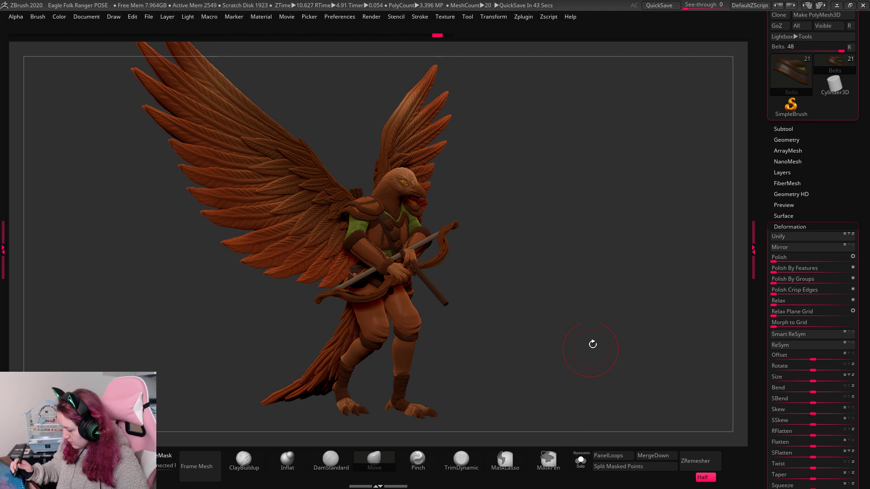
mouse_move(618, 334)
left_mouse_down()
mouse_move(592, 313)
mouse_move(596, 300)
mouse_move(613, 340)
mouse_move(602, 311)
mouse_move(645, 317)
mouse_move(617, 294)
mouse_move(621, 345)
left_mouse_up()
Select the head, then rotate and shift it with the gizmo so the beak lifts upward.
left_click(596, 299, "alt")
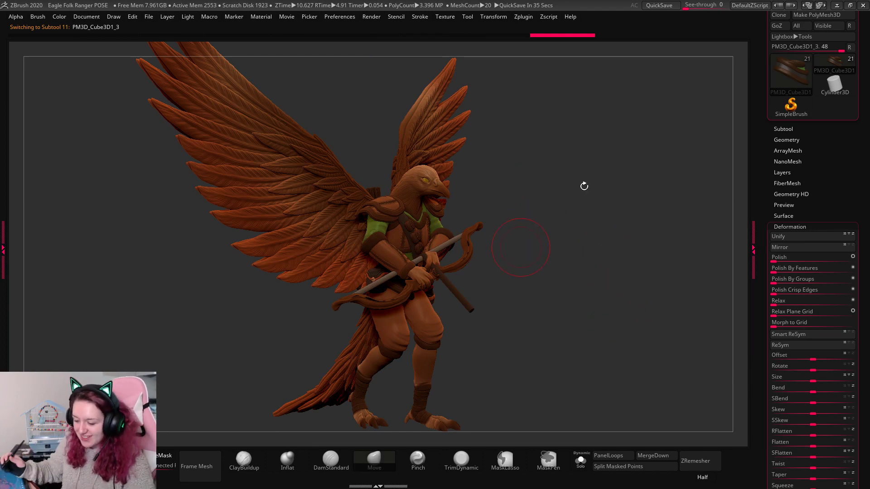
right_click(576, 207)
key("w")
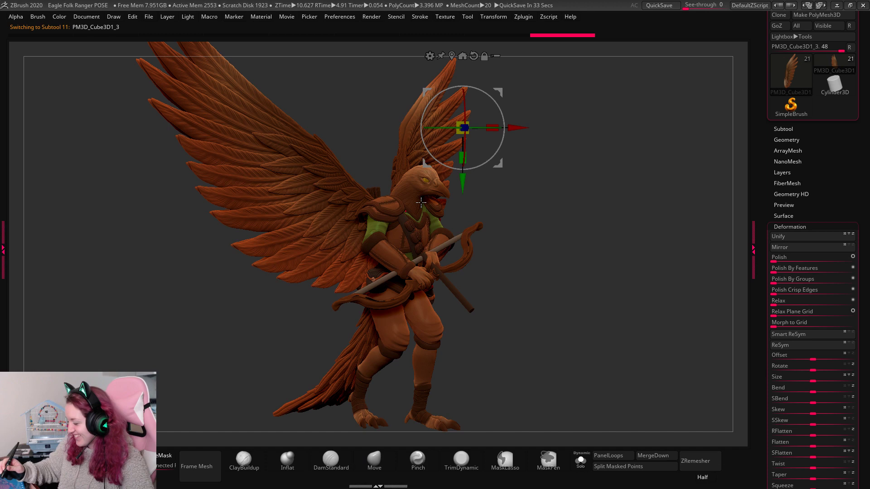
left_click(422, 203, "alt")
left_click_drag(451, 178, 447, 206)
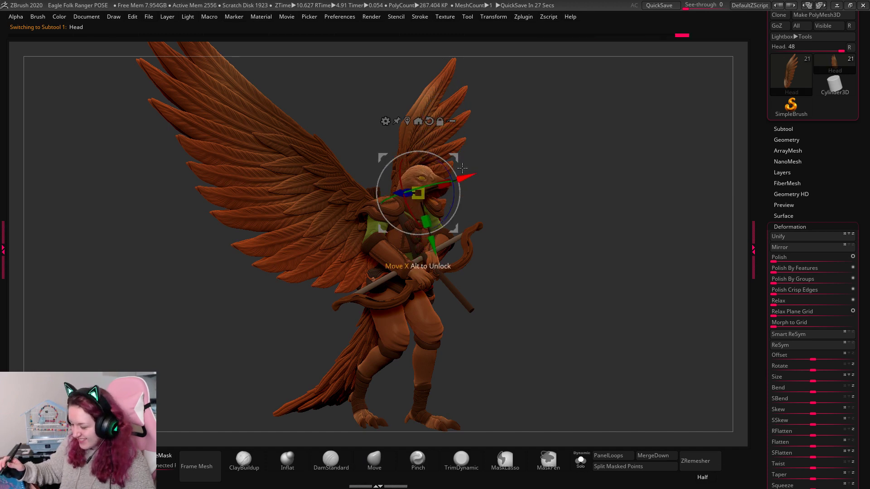
key("q")
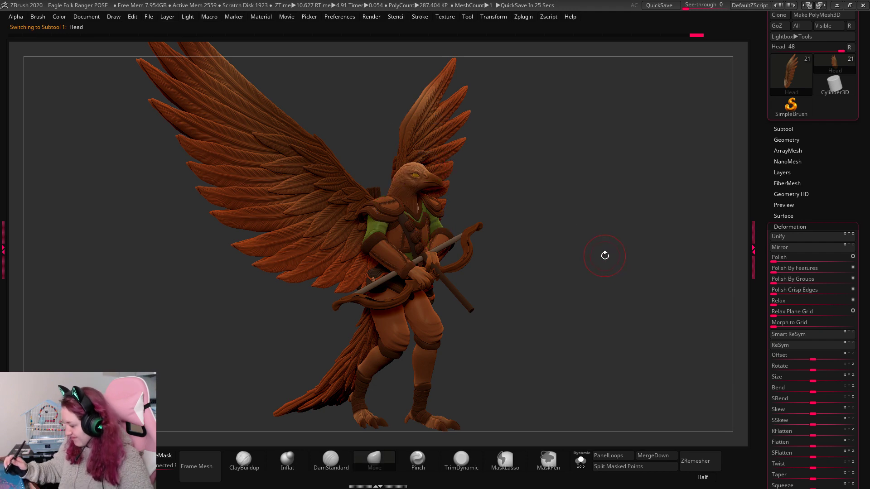
key("w")
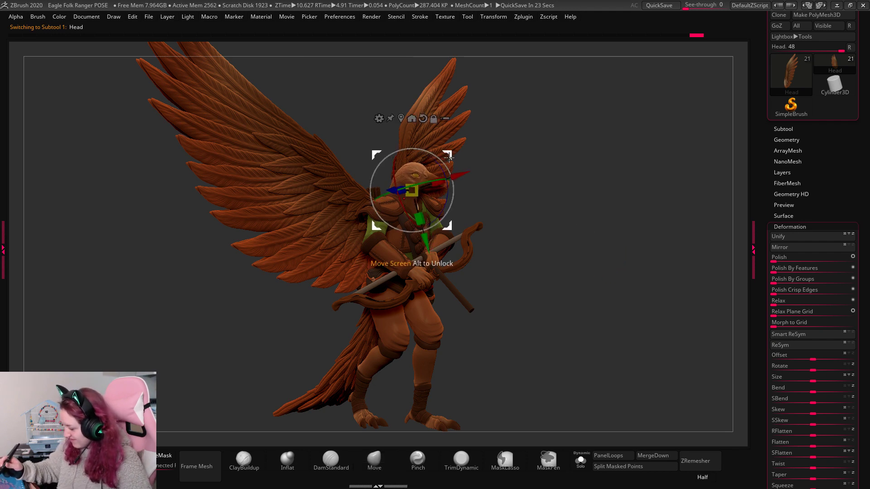
left_click_drag(450, 156, 450, 154)
left_click_drag(583, 186, 596, 199)
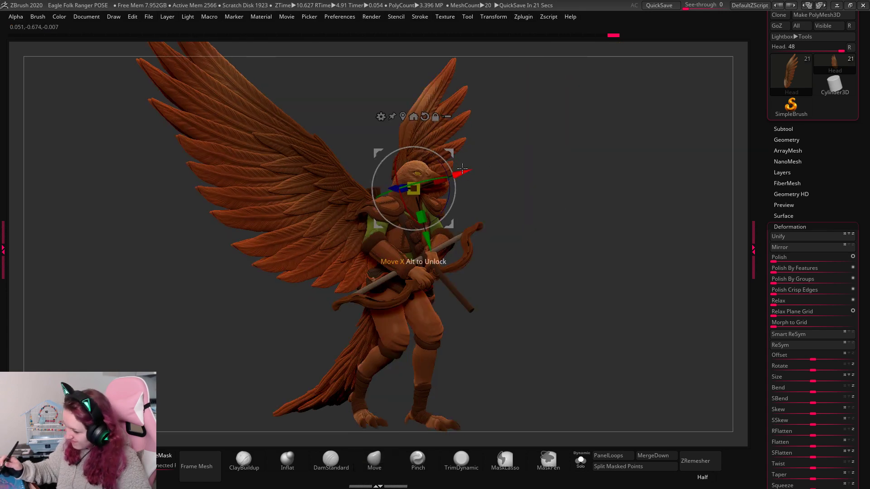
Rotate the head with the gizmo using top and side views, and undo the last adjustment.
key("q")
mouse_move(626, 214)
left_mouse_down()
mouse_move(630, 198)
mouse_move(620, 228)
left_mouse_up()
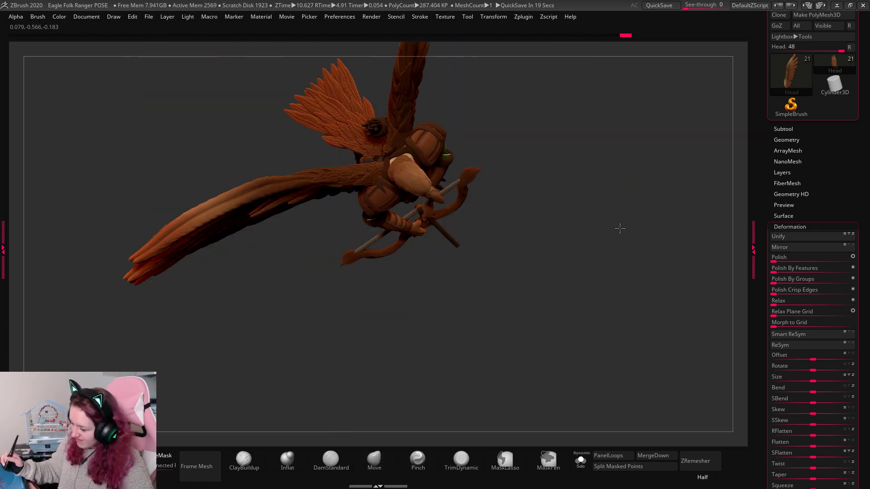
key("w")
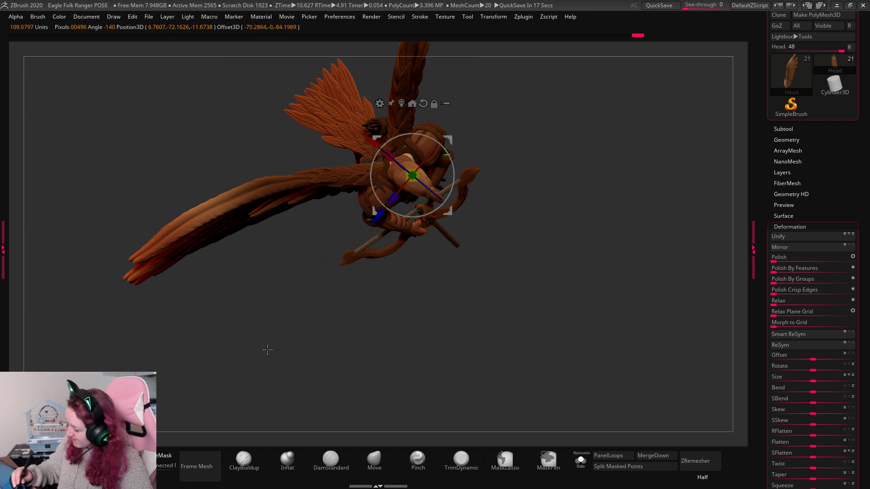
left_click_drag(599, 187, 511, 152)
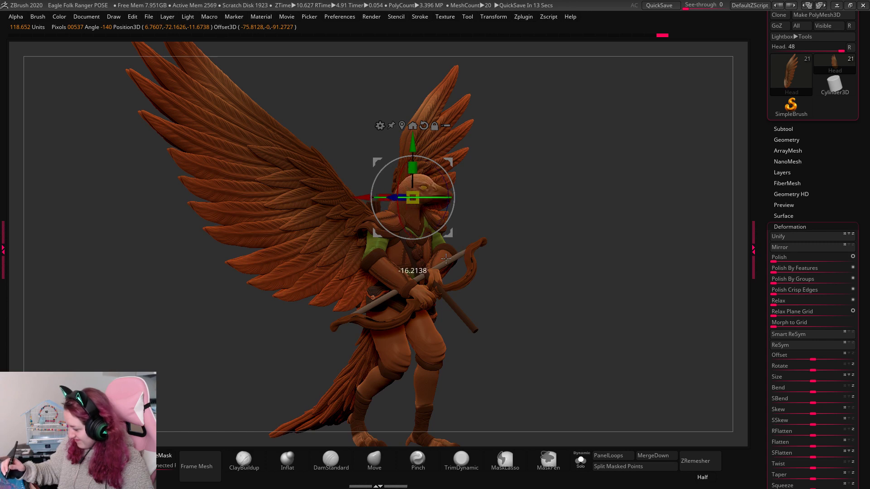
left_click_drag(446, 258, 442, 209)
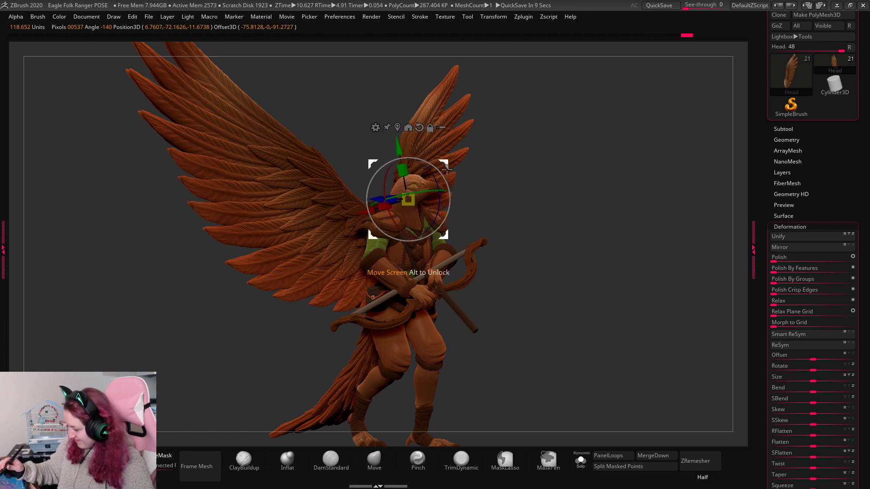
key("q")
key("ctrl")
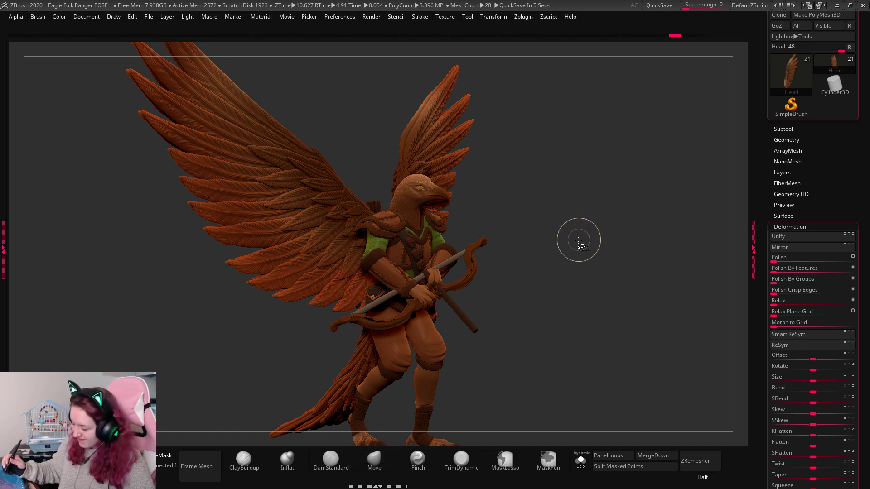
Shift the head slightly with the gizmo to seat it on the neck, checking from above and the side.
key("w")
left_click_drag(451, 161, 446, 164)
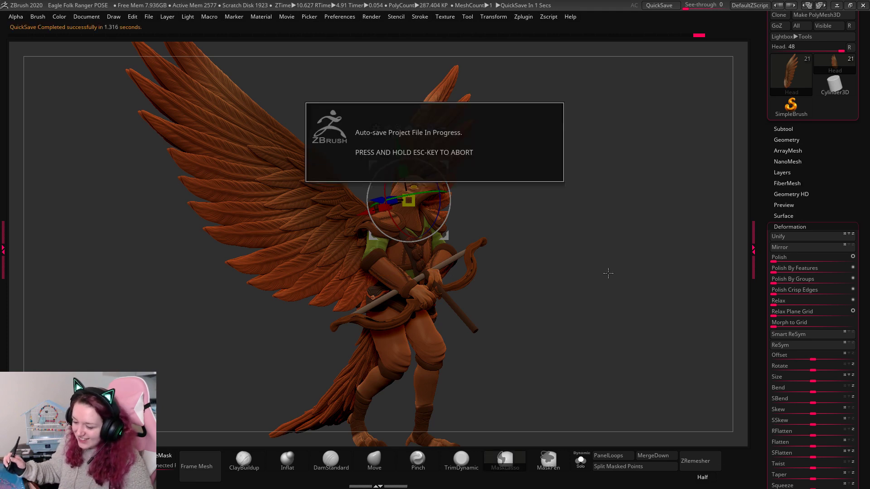
left_click_drag(605, 263, 462, 164)
key("q")
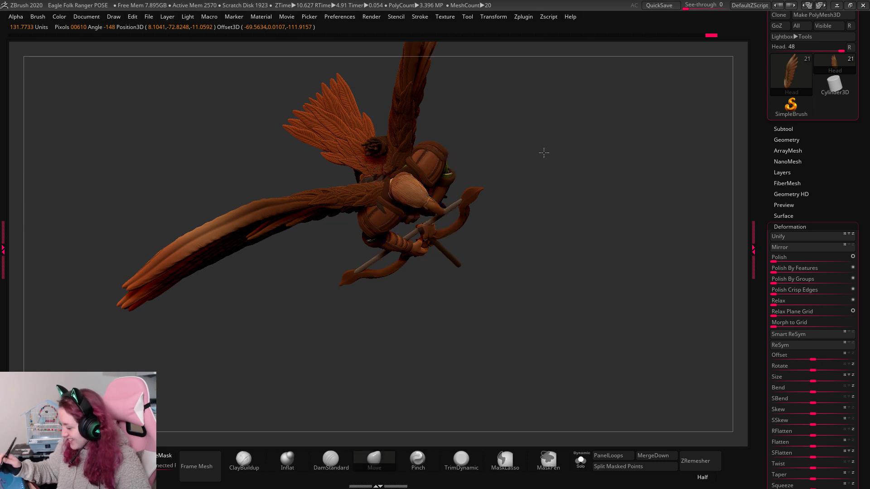
mouse_move(543, 152)
left_mouse_down()
mouse_move(551, 206)
mouse_move(525, 179)
left_mouse_up()
key("w")
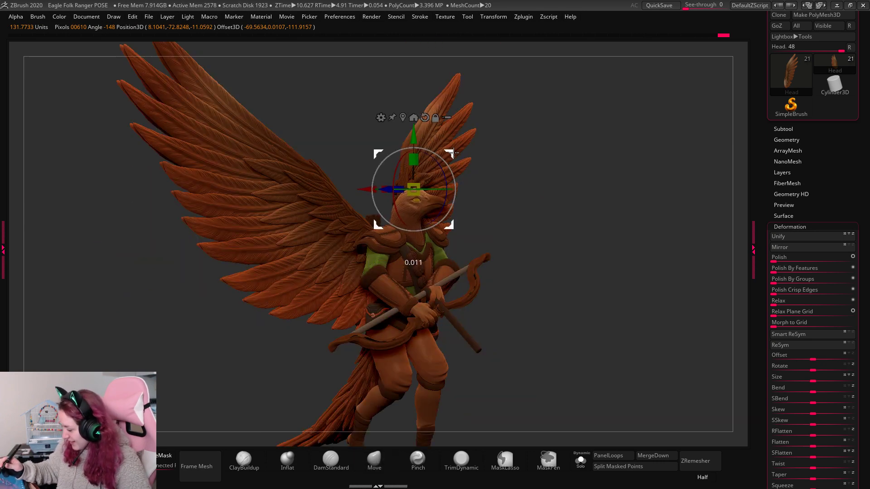
key("q")
left_click_drag(632, 272, 596, 306)
key("space")
left_click(387, 312, "alt")
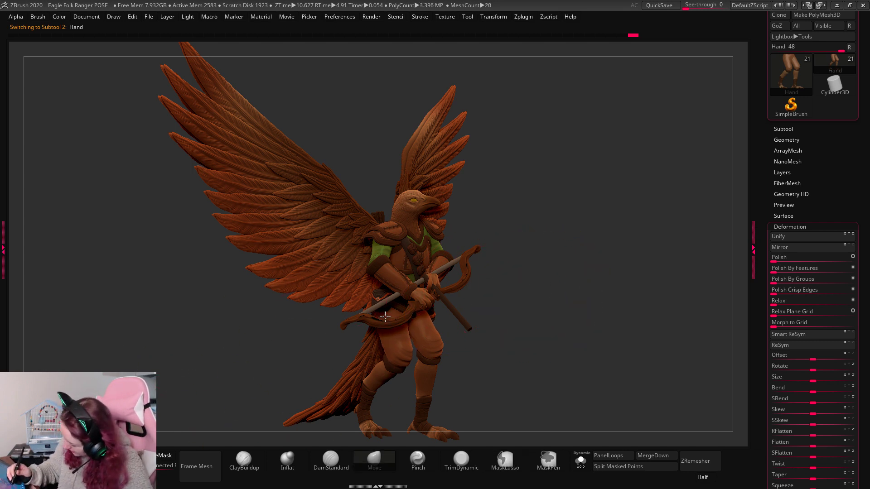
left_click_drag(557, 265, 432, 341)
left_click_drag(542, 252, 607, 277)
right_click(537, 315)
Isolate the bow, touch it up, and show the whole figure again.
left_click(462, 272, "alt")
key("w")
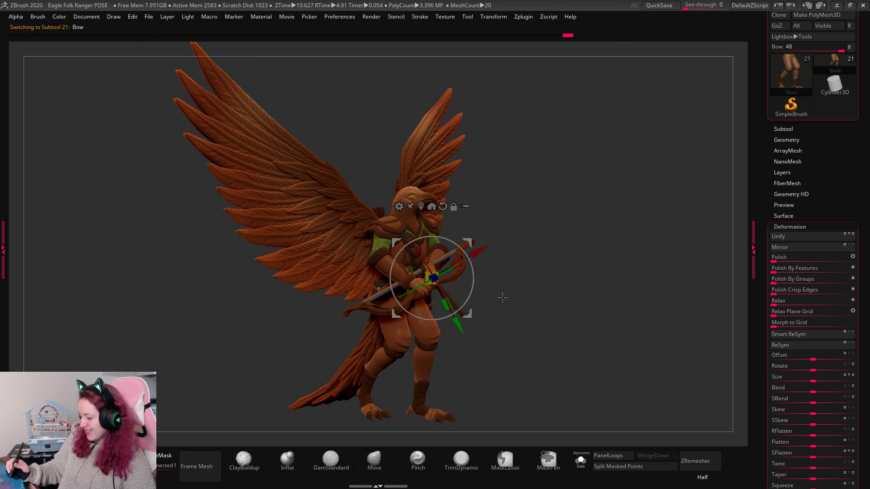
left_click_drag(438, 284, 437, 290)
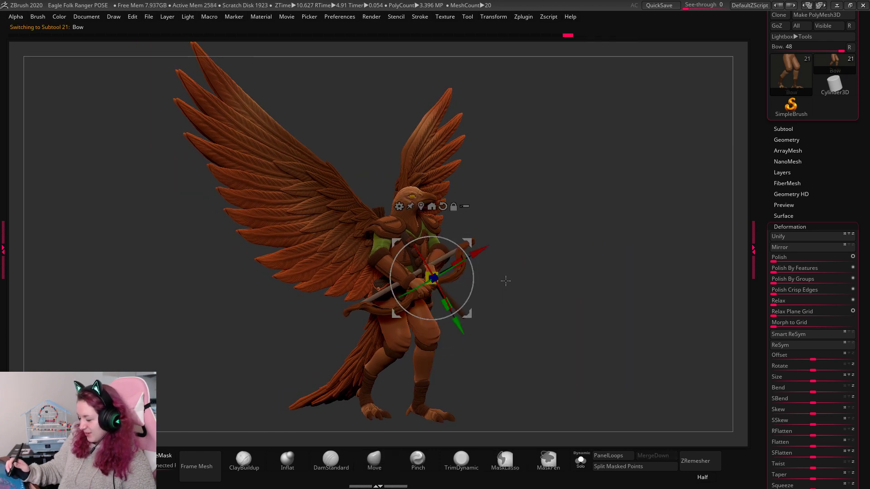
key("q")
left_click(580, 461)
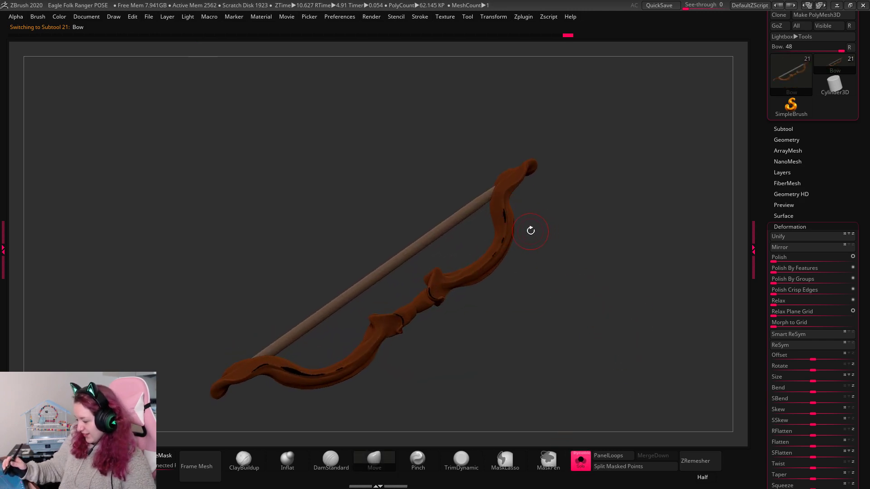
key("space")
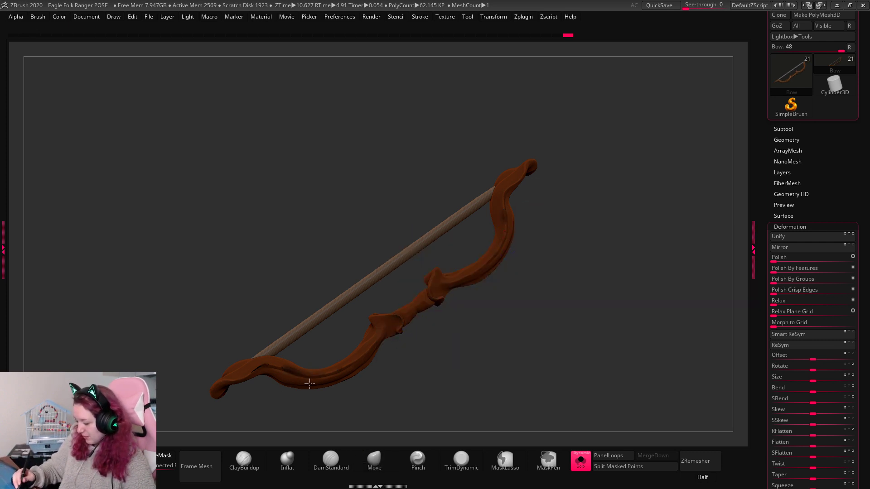
left_click_drag(345, 346, 681, 294)
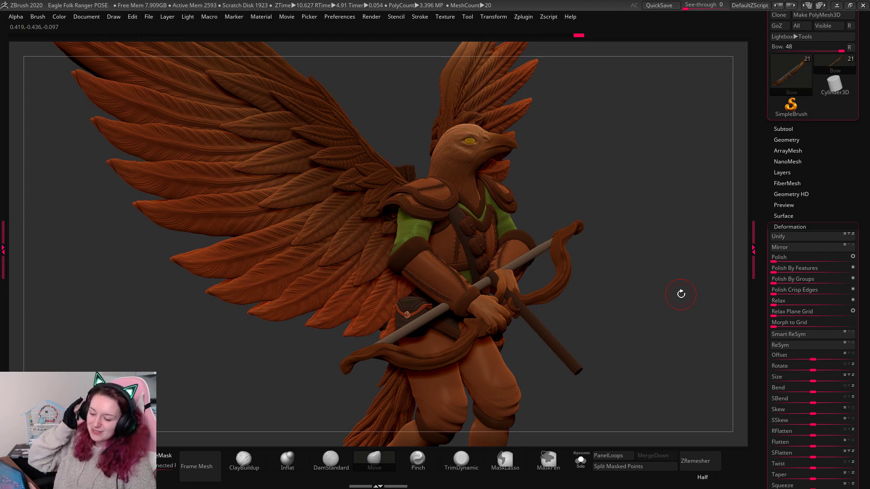
Frame the full figure, aim the light from the upper right, and render it with BPR shadows.
left_click_drag(681, 294, 631, 295)
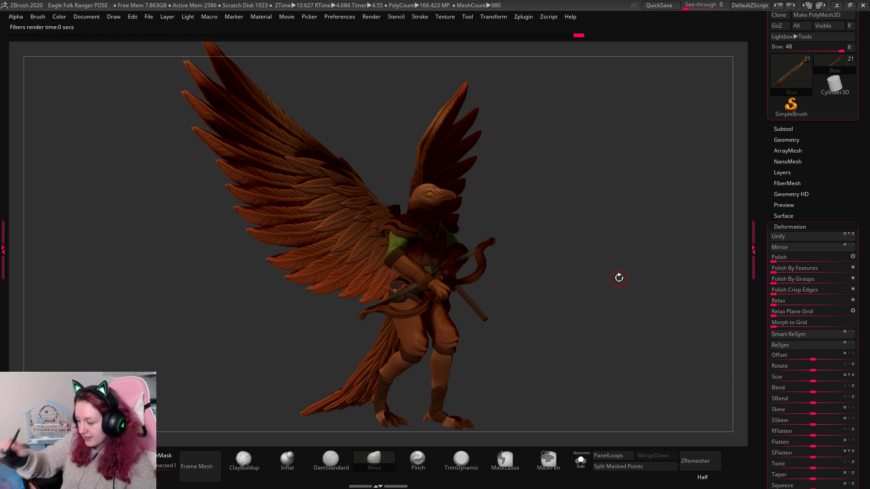
left_click(188, 17)
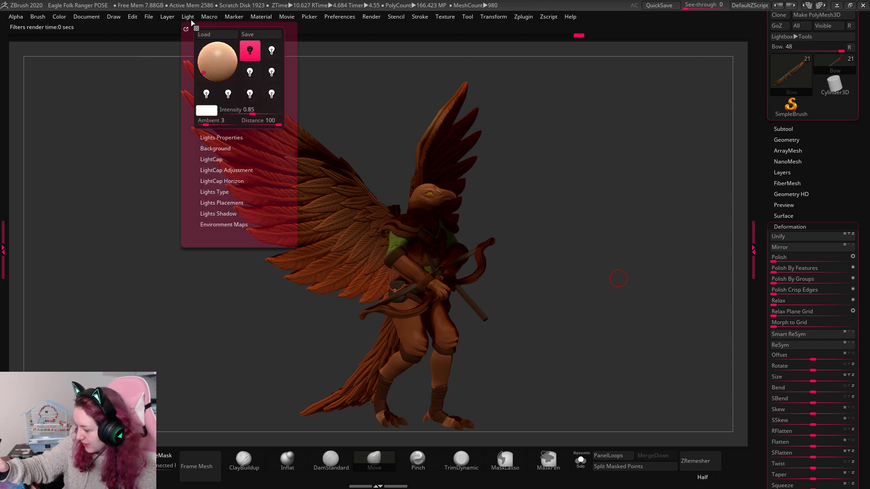
left_click(229, 51)
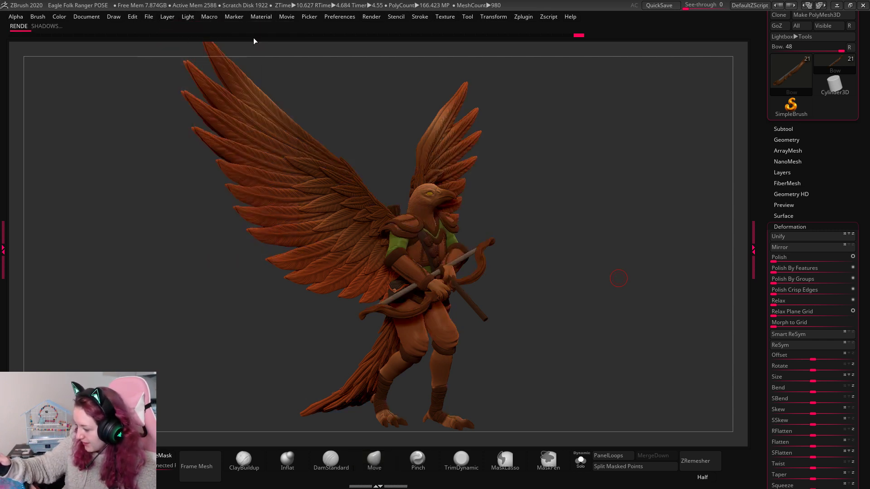
key("shift+r")
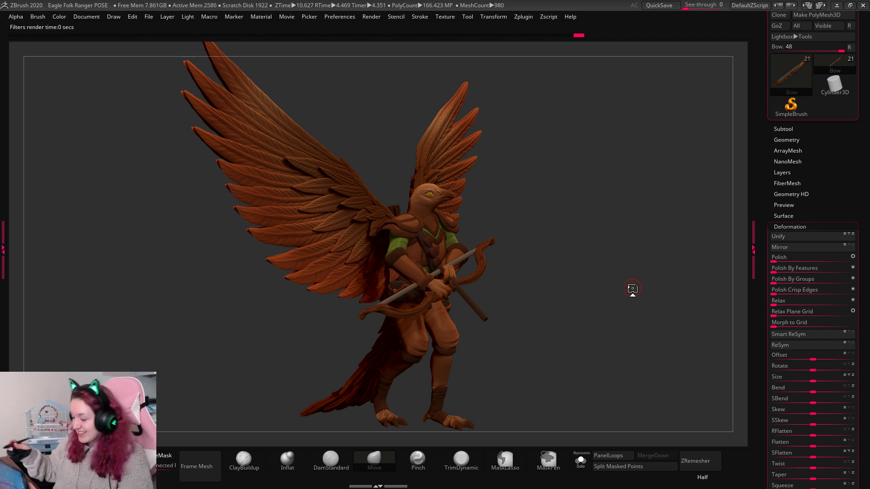
Aim the light from nearer the upper centre of the light sphere and render the figure again.
left_click(171, 18)
mouse_move(187, 17)
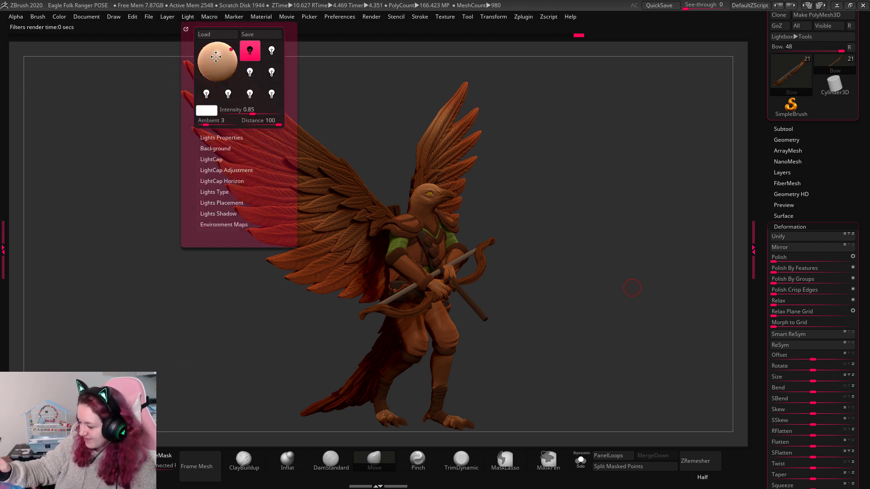
key("shift+r")
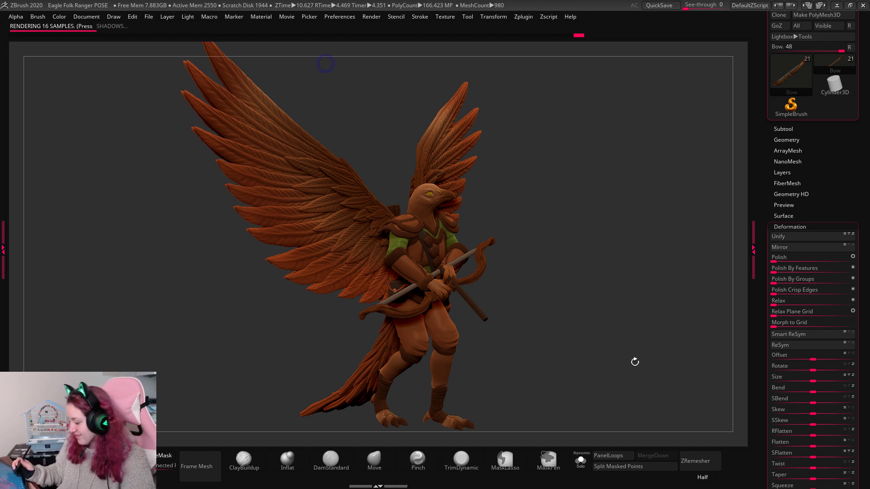